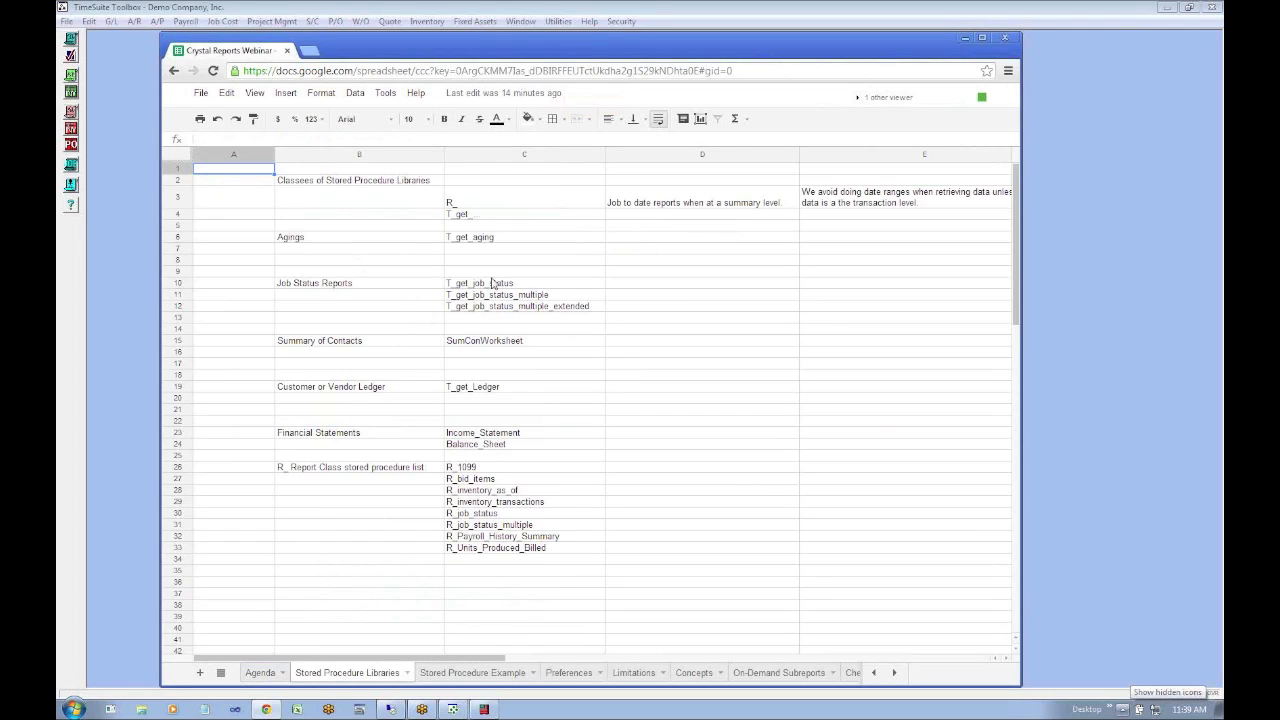
Review the job status procedures and the R_ Report Class procedure list on the Stored Procedure Libraries sheet
{"action": "left_click", "coordinate": [490, 295]}
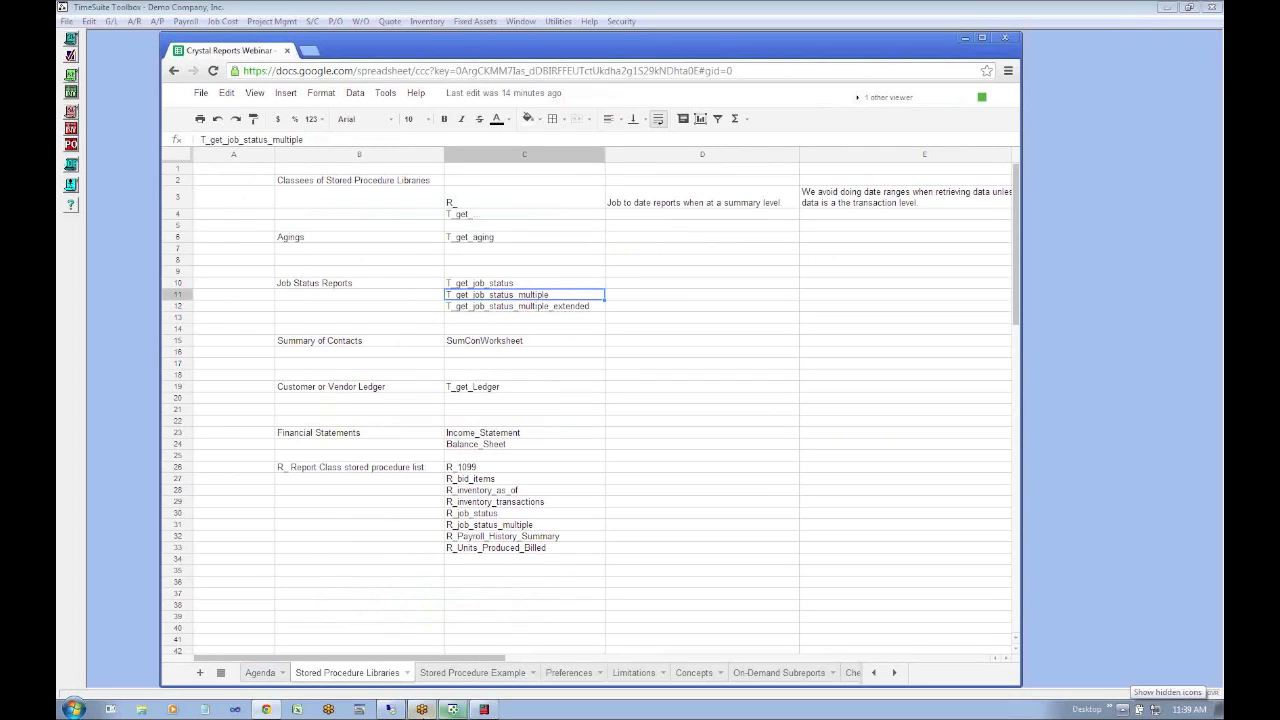
{"action": "mouse_move", "coordinate": [424, 709]}
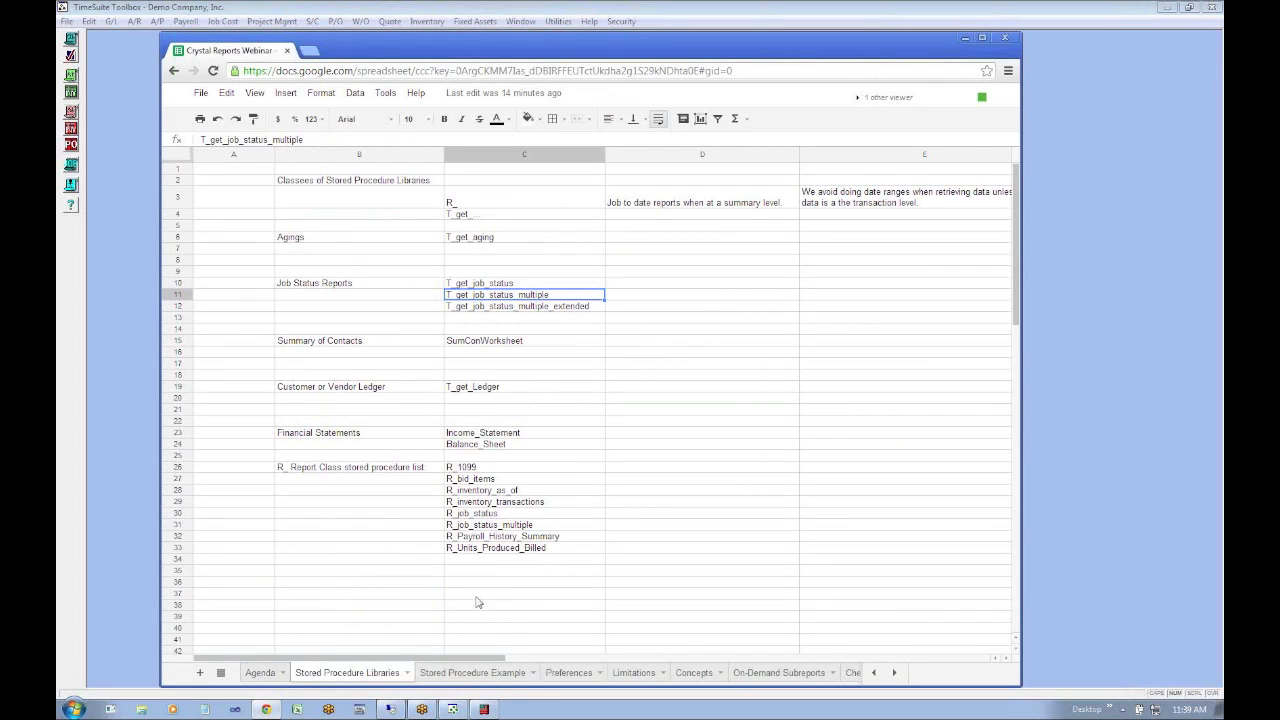
{"action": "left_click", "coordinate": [366, 480]}
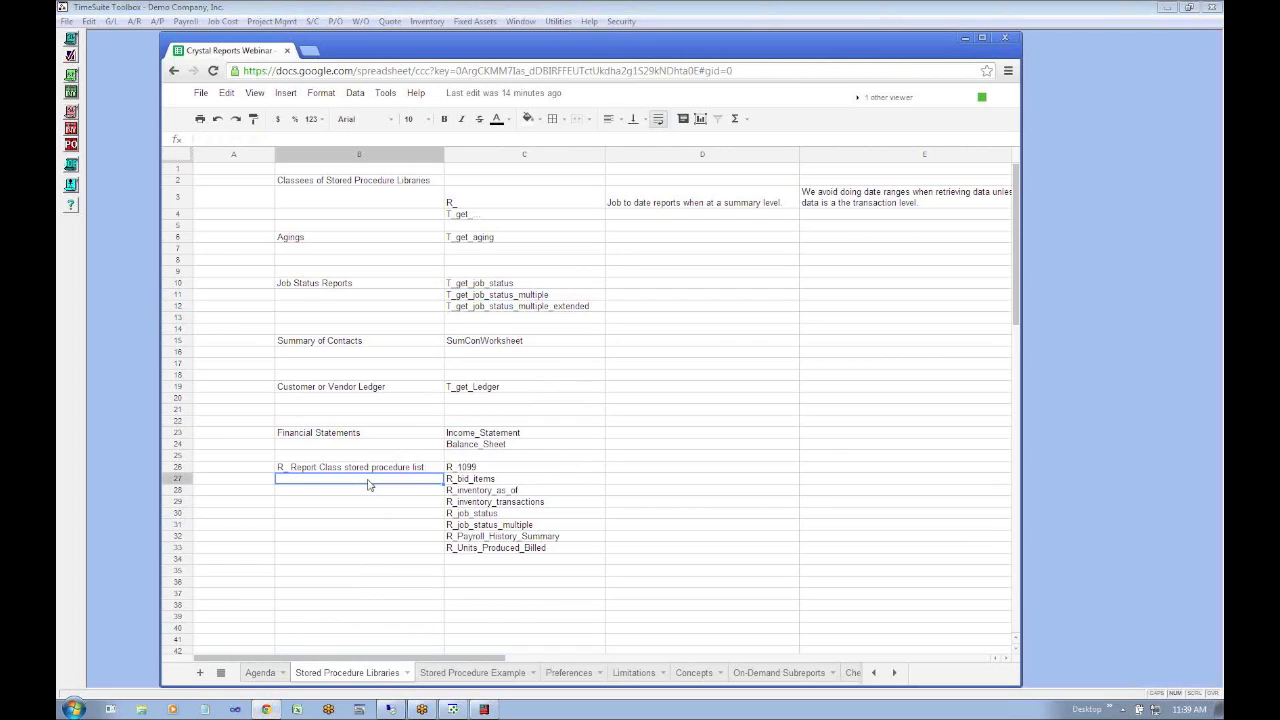
Open the Agenda sheet and review the topics between Running Total Variables and Additional Formatting Options
{"action": "left_click", "coordinate": [273, 676]}
{"action": "left_click", "coordinate": [395, 421]}
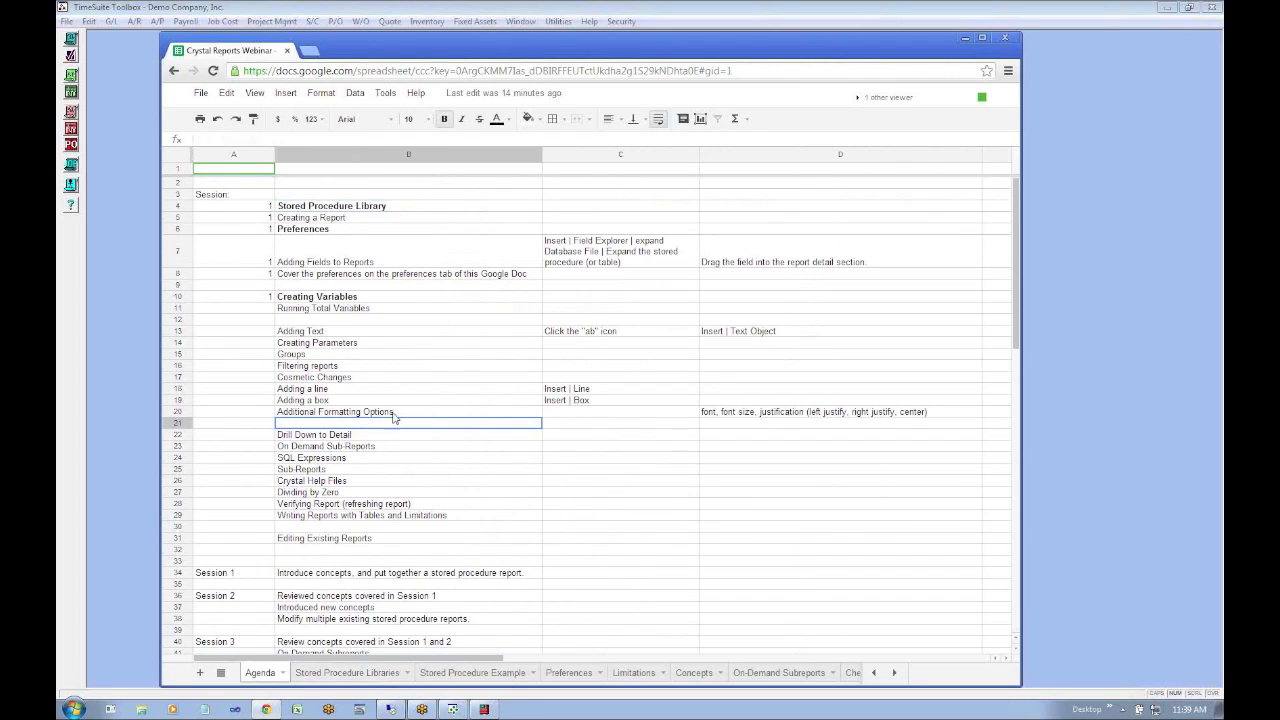
{"action": "left_click", "coordinate": [350, 320]}
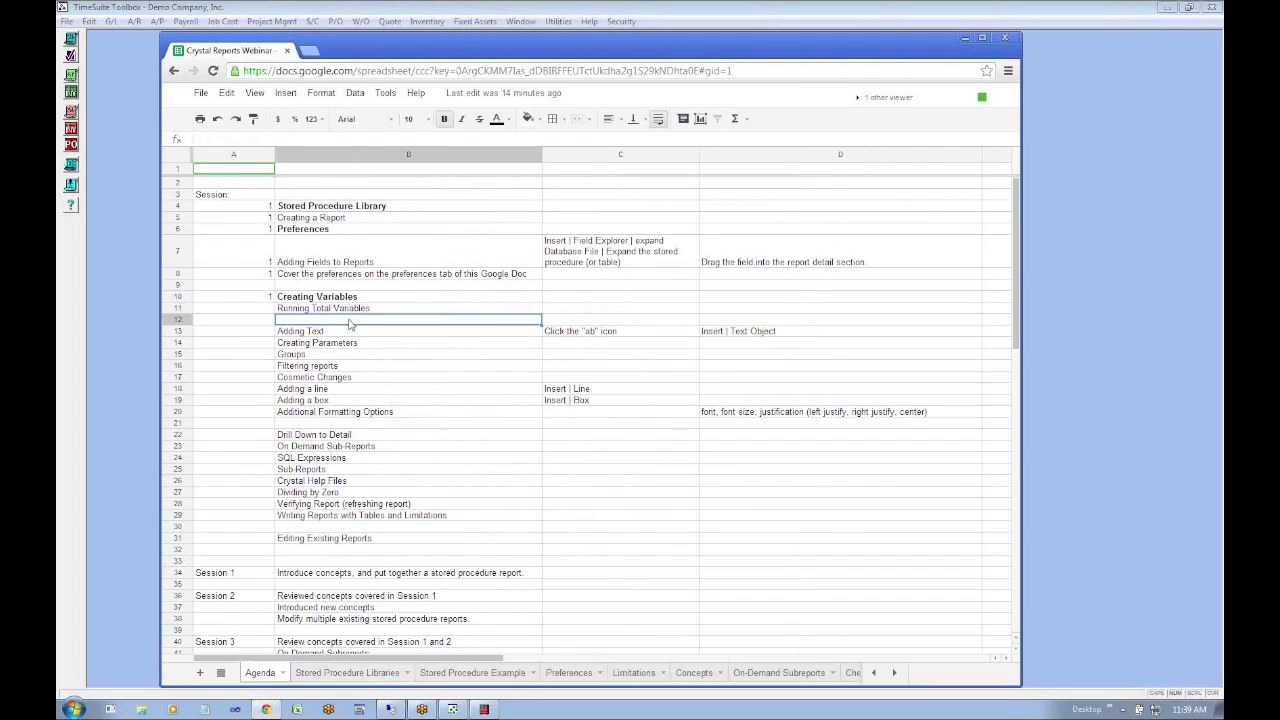
{"action": "left_click", "coordinate": [353, 377]}
{"action": "left_click", "coordinate": [353, 368]}
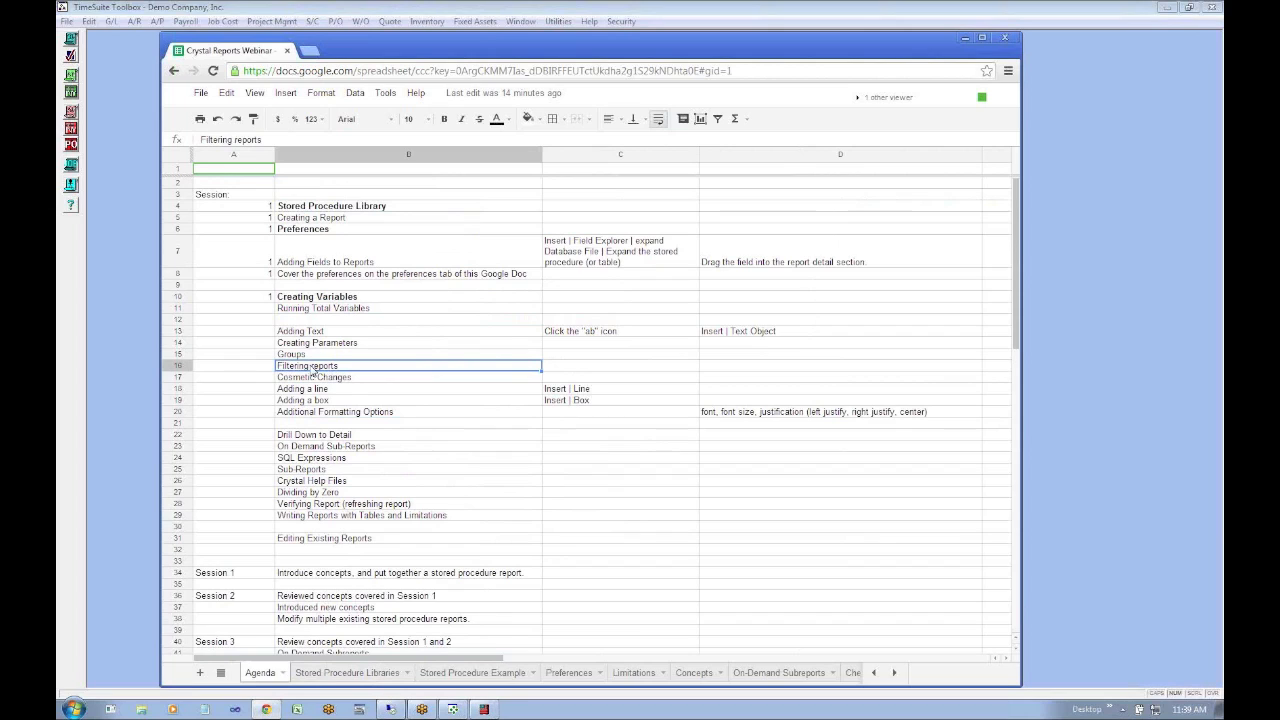
{"action": "left_click", "coordinate": [313, 310]}
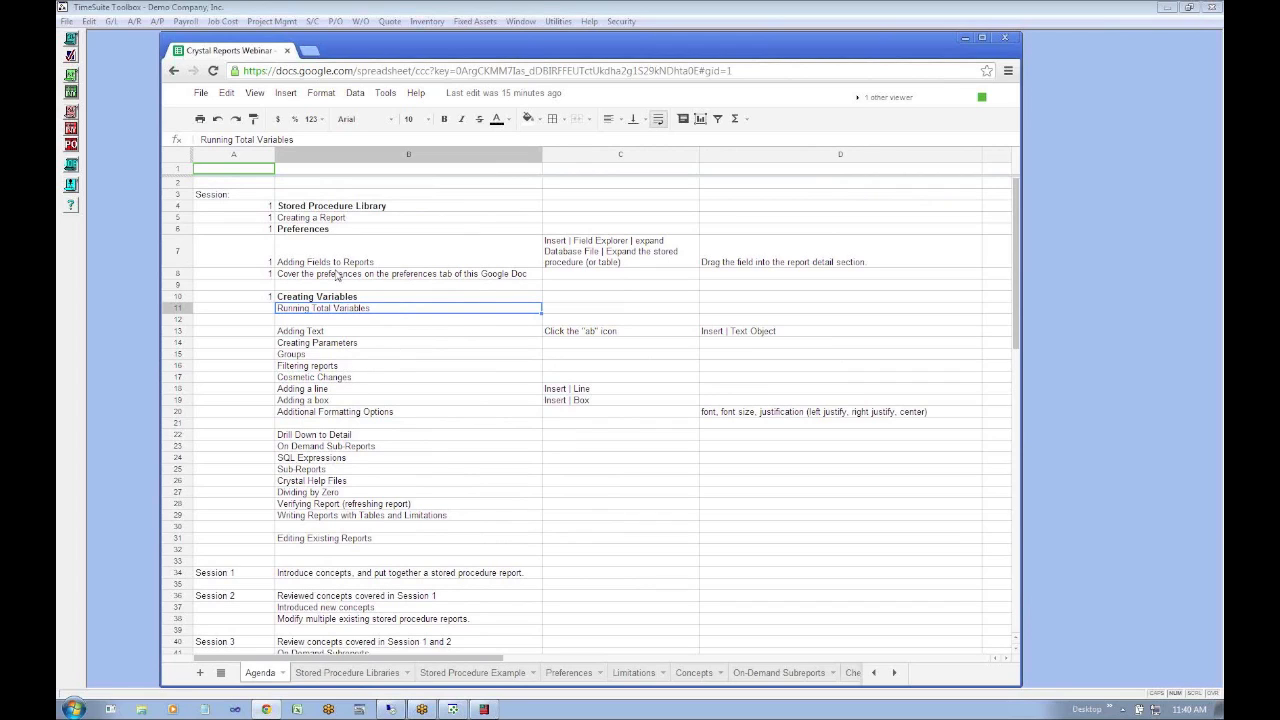
Go through the session 1 rows of the agenda and select the Preferences topic
{"action": "key", "text": "Down"}
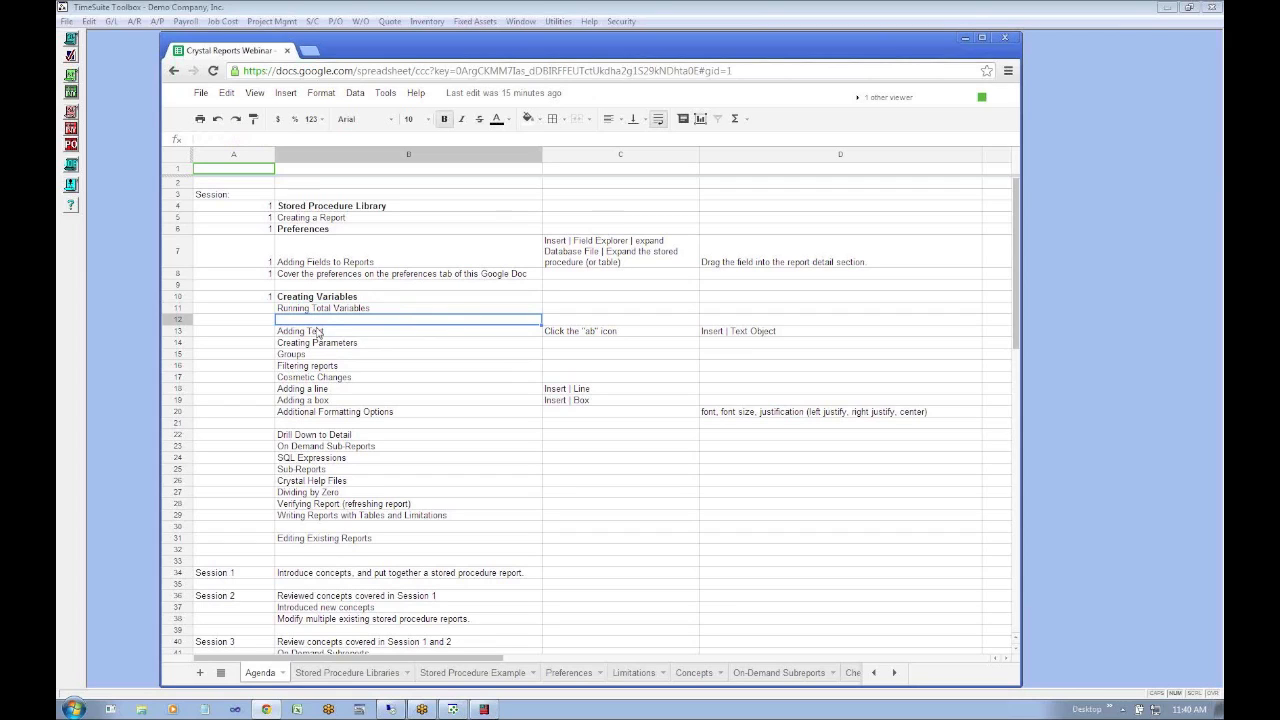
{"action": "key", "text": "Up"}
{"action": "key", "text": "Up"}
{"action": "key", "text": "Up"}
{"action": "key", "text": "Up"}
{"action": "key", "text": "Up"}
{"action": "key", "text": "Down"}
{"action": "key", "text": "Down"}
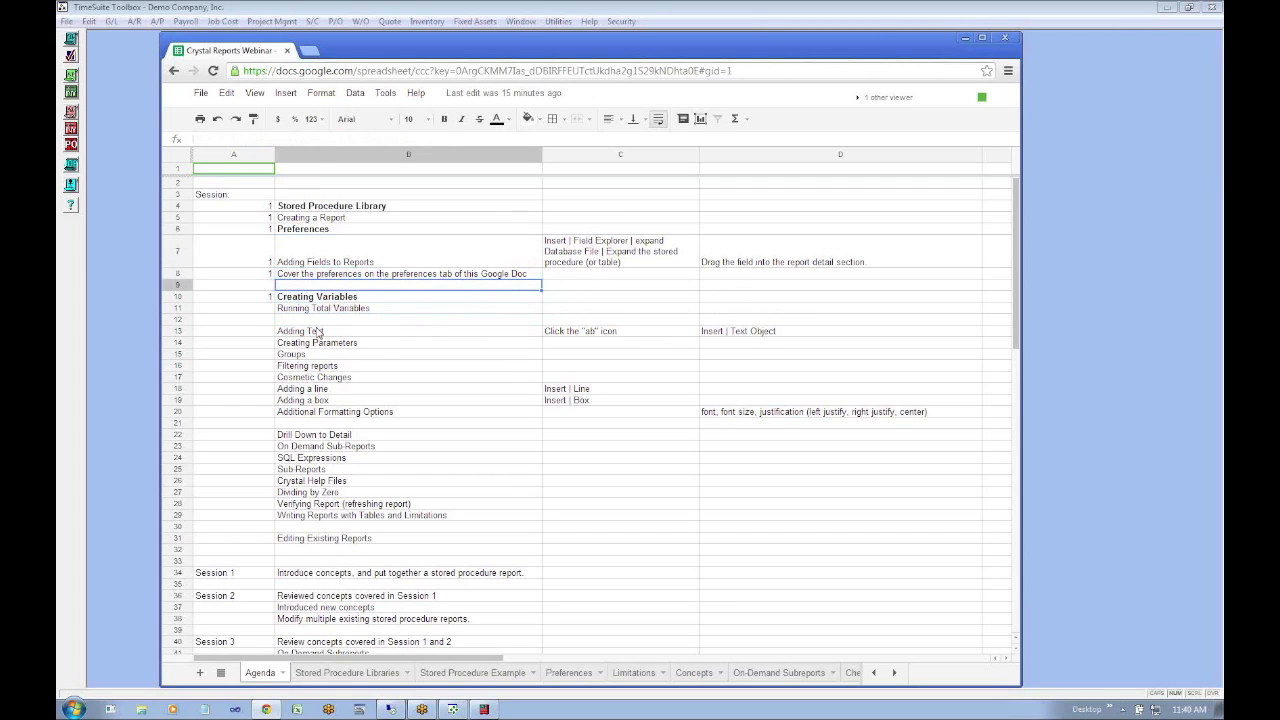
{"action": "key", "text": "Left"}
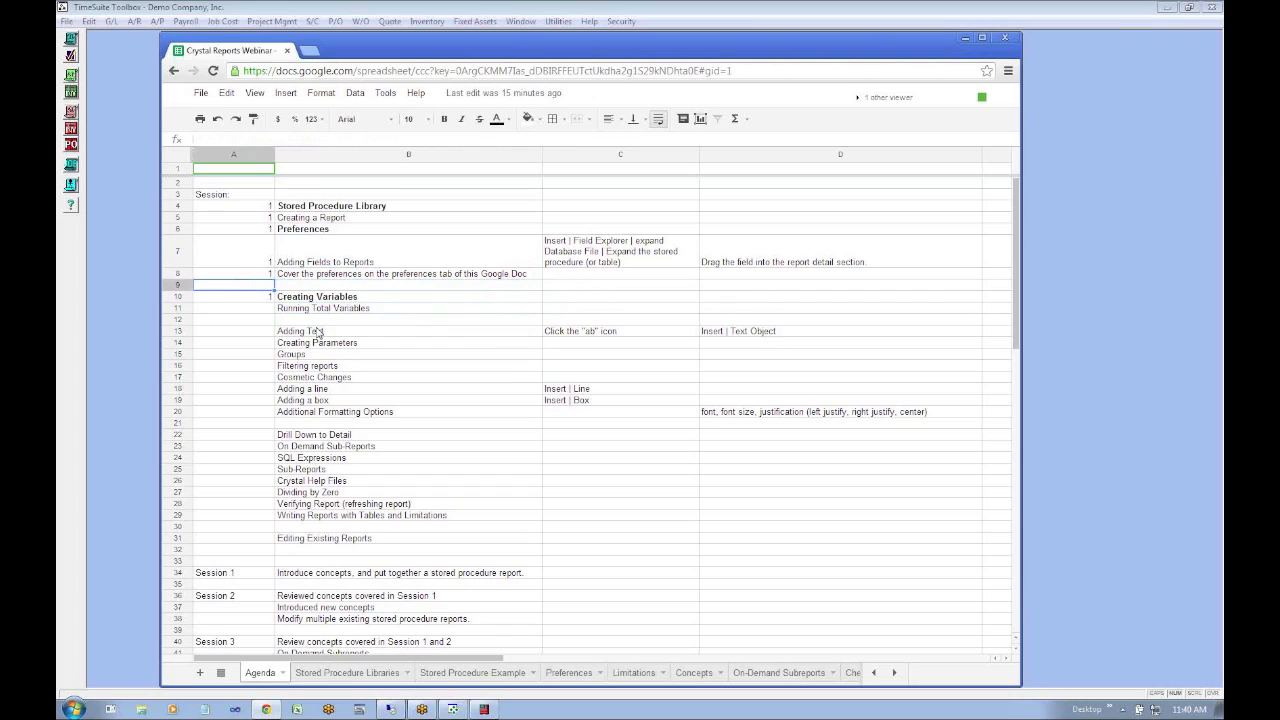
{"action": "key", "text": "Down"}
{"action": "key", "text": "Down"}
{"action": "key", "text": "Up"}
{"action": "key", "text": "Up"}
{"action": "key", "text": "Up"}
{"action": "key", "text": "Up"}
{"action": "key", "text": "Up"}
{"action": "key", "text": "Up"}
{"action": "key", "text": "Up"}
{"action": "key", "text": "Down"}
{"action": "key", "text": "Down"}
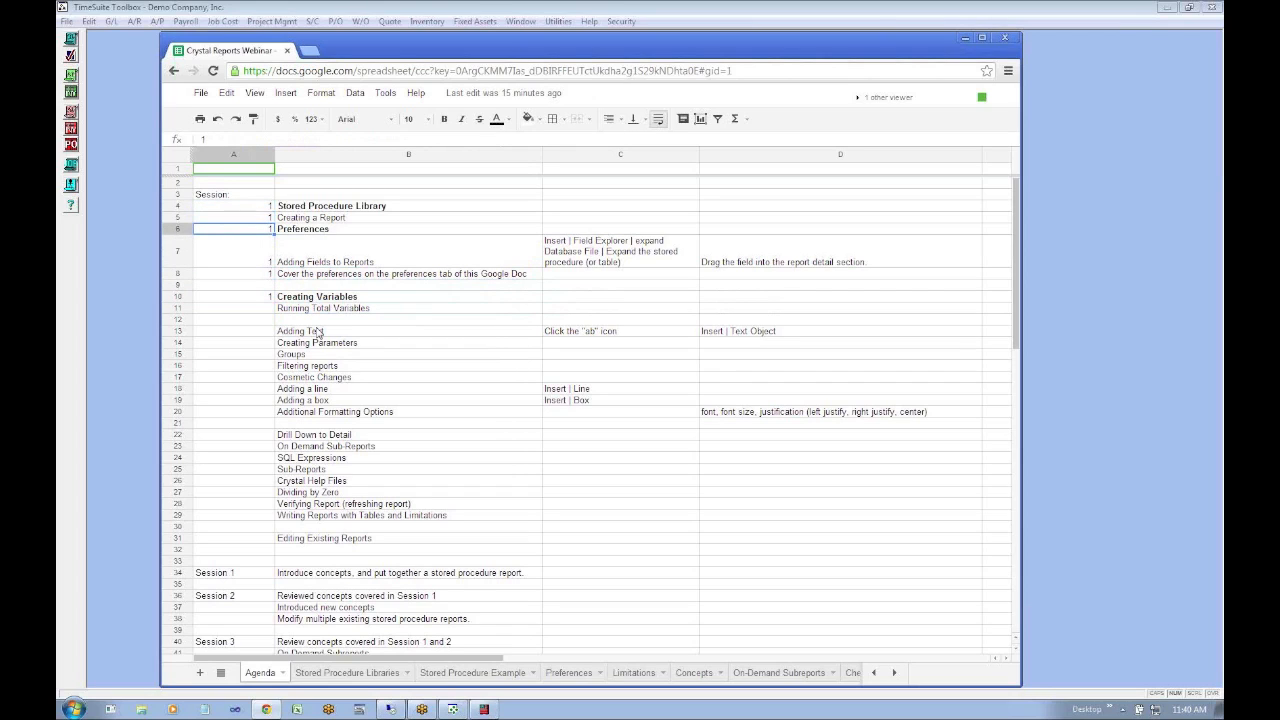
{"action": "key", "text": "Right"}
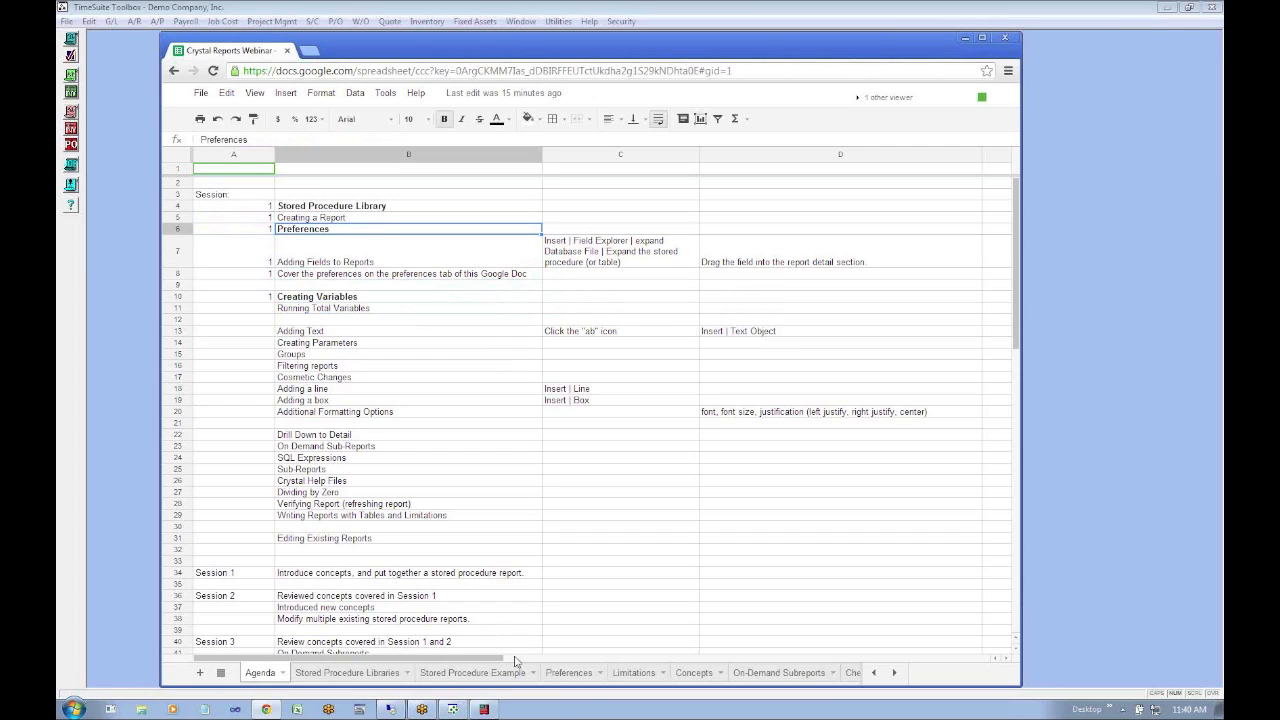
Open the Preferences sheet and review the TimeSuite Standards from Show Gridlines in Design through the Field Titles font size
{"action": "left_click", "coordinate": [578, 673]}
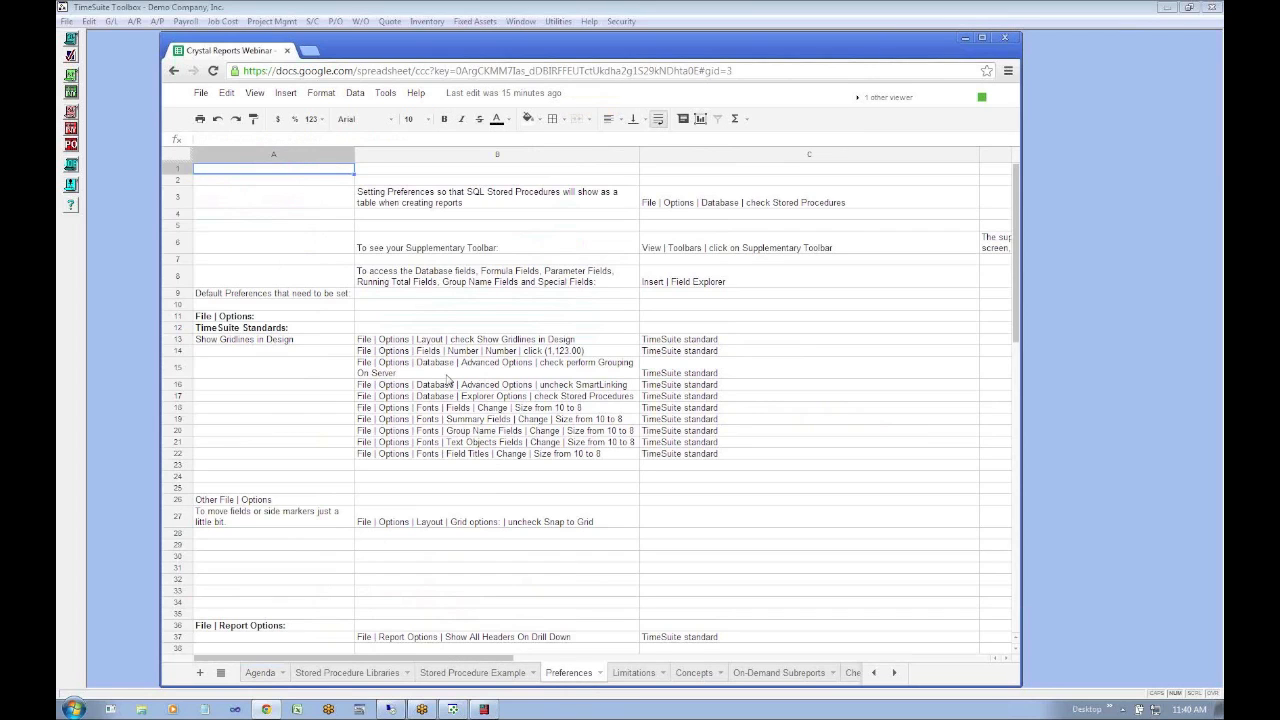
{"action": "left_click", "coordinate": [436, 346]}
{"action": "left_click", "coordinate": [233, 327]}
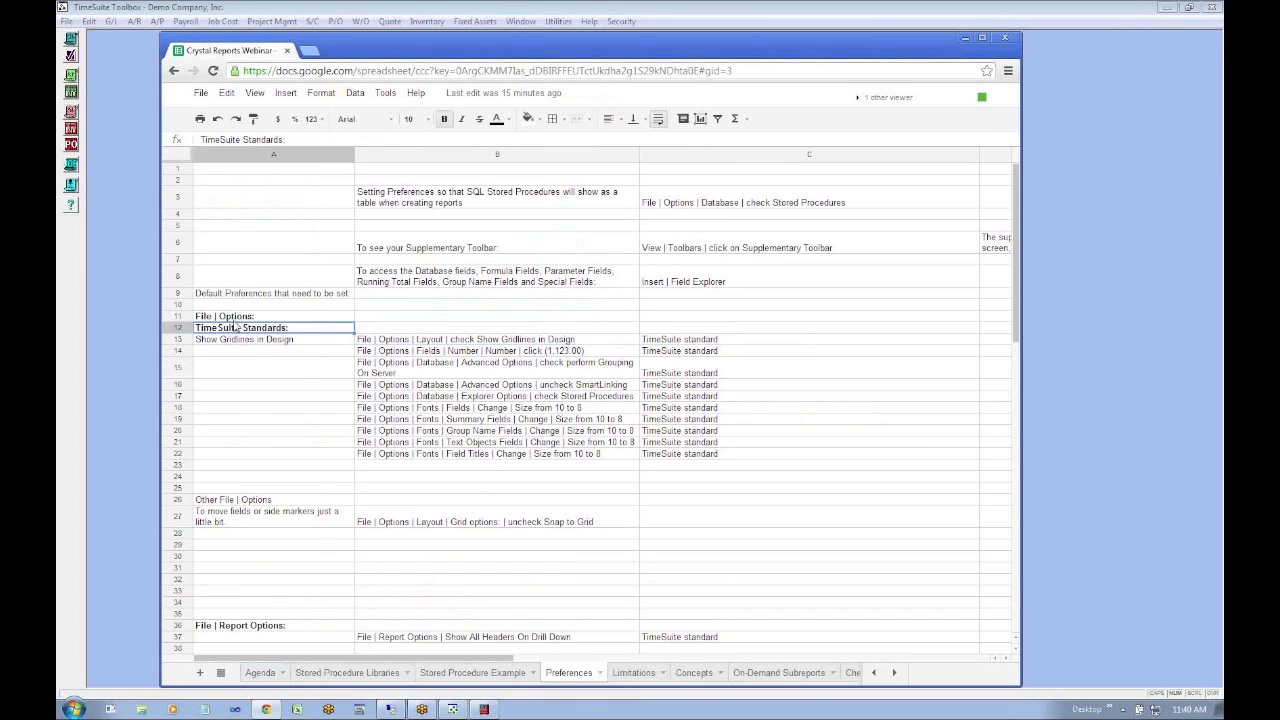
{"action": "left_click", "coordinate": [231, 340]}
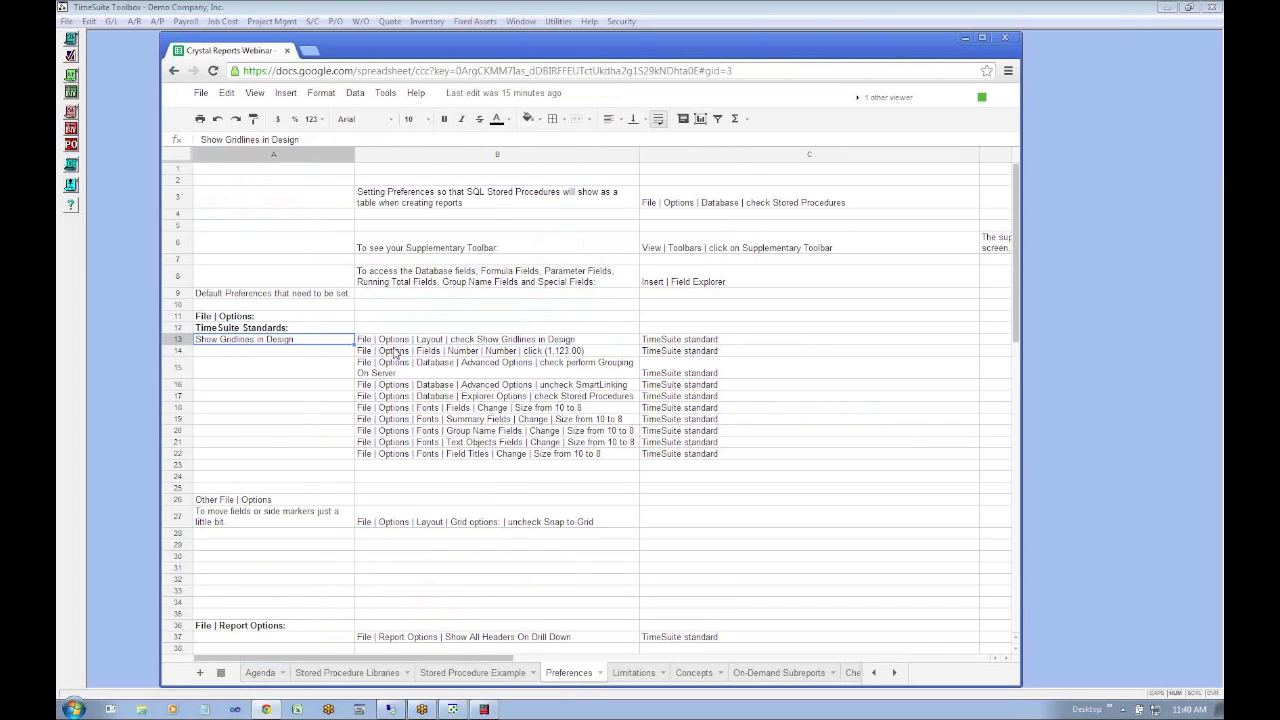
{"action": "left_click", "coordinate": [458, 343]}
{"action": "left_click", "coordinate": [488, 351]}
{"action": "left_click", "coordinate": [485, 386]}
{"action": "left_click", "coordinate": [484, 418]}
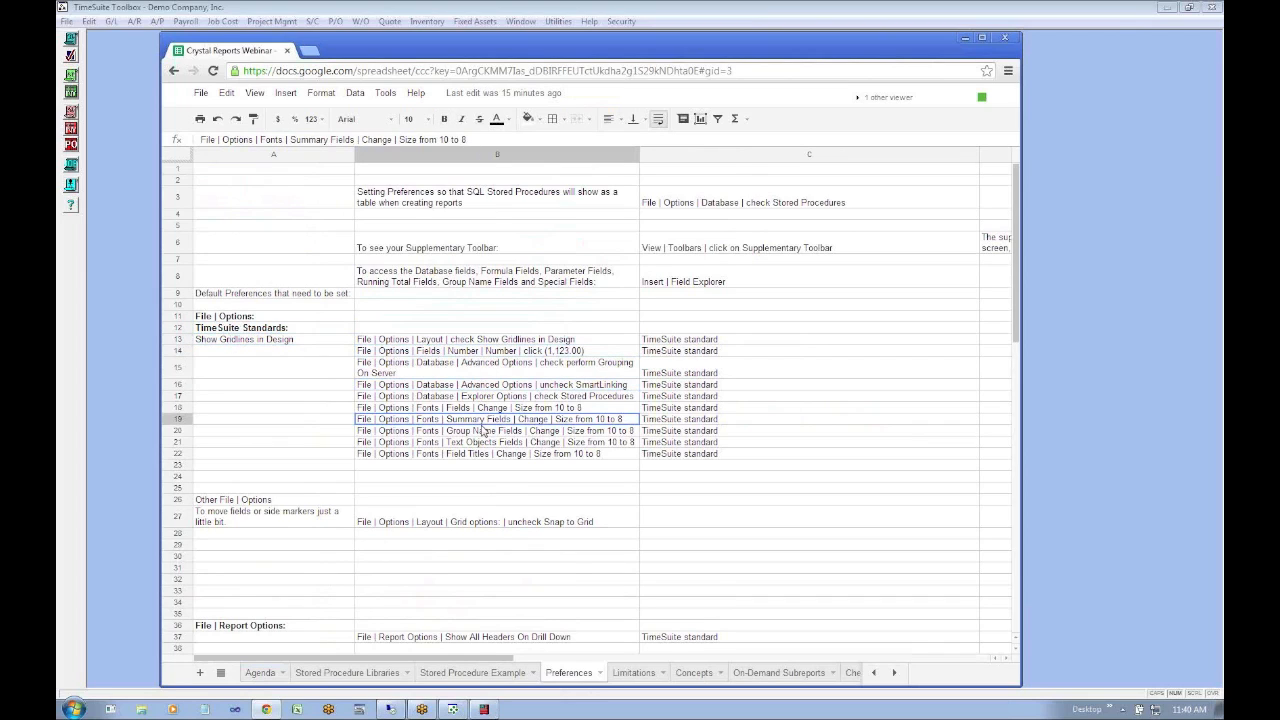
{"action": "left_click", "coordinate": [484, 455]}
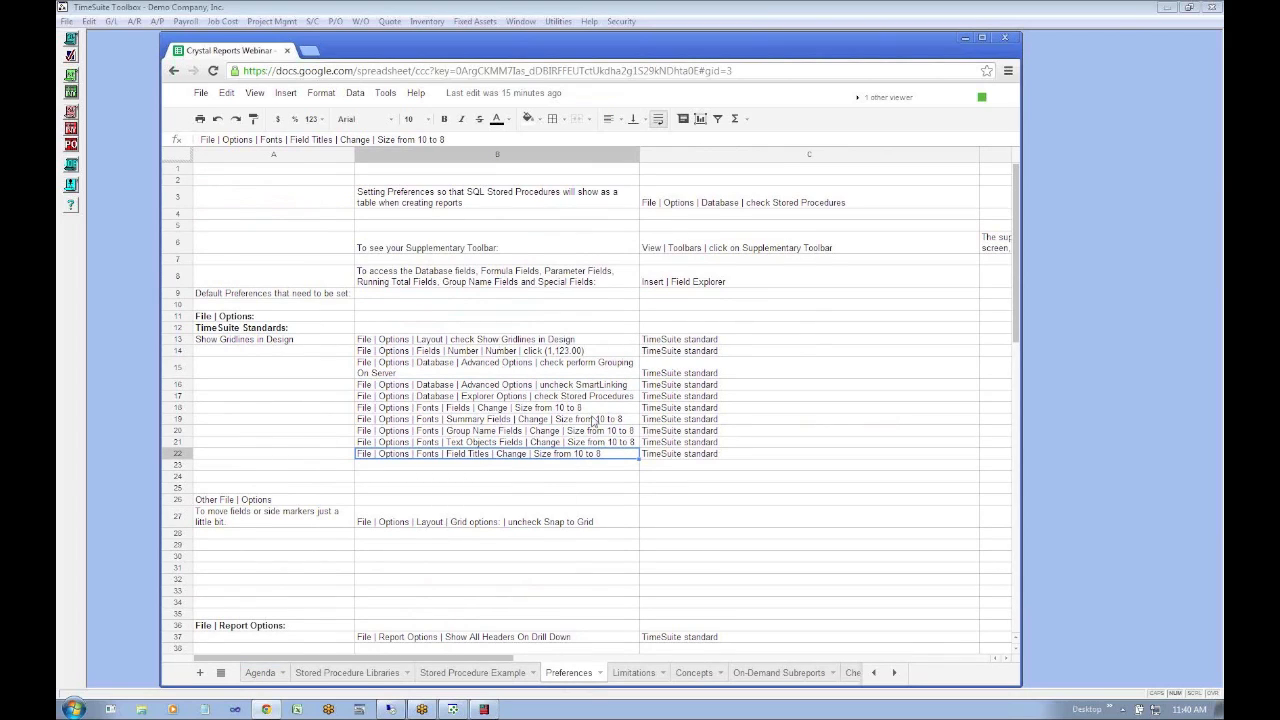
Examine the Stored Procedures, SmartLinking, Grouping On Server, number format and gridline entries among the TimeSuite standards
{"action": "left_click", "coordinate": [583, 399]}
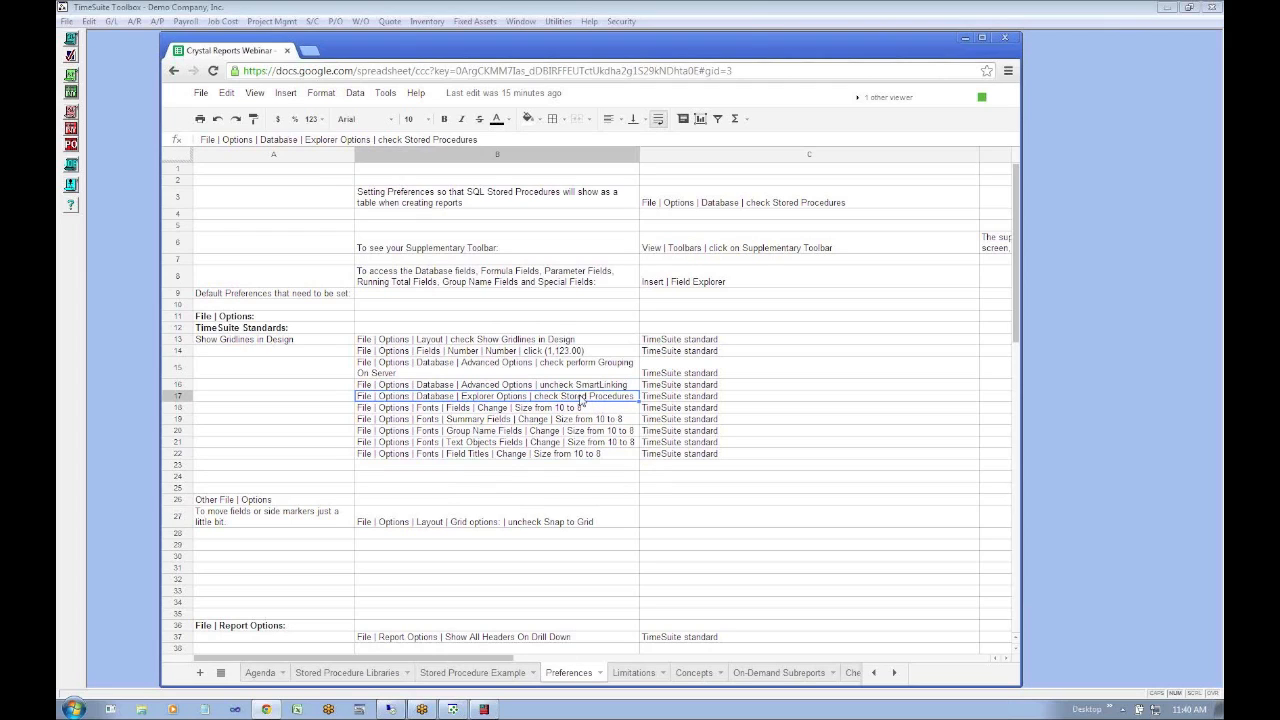
{"action": "key", "text": "Up"}
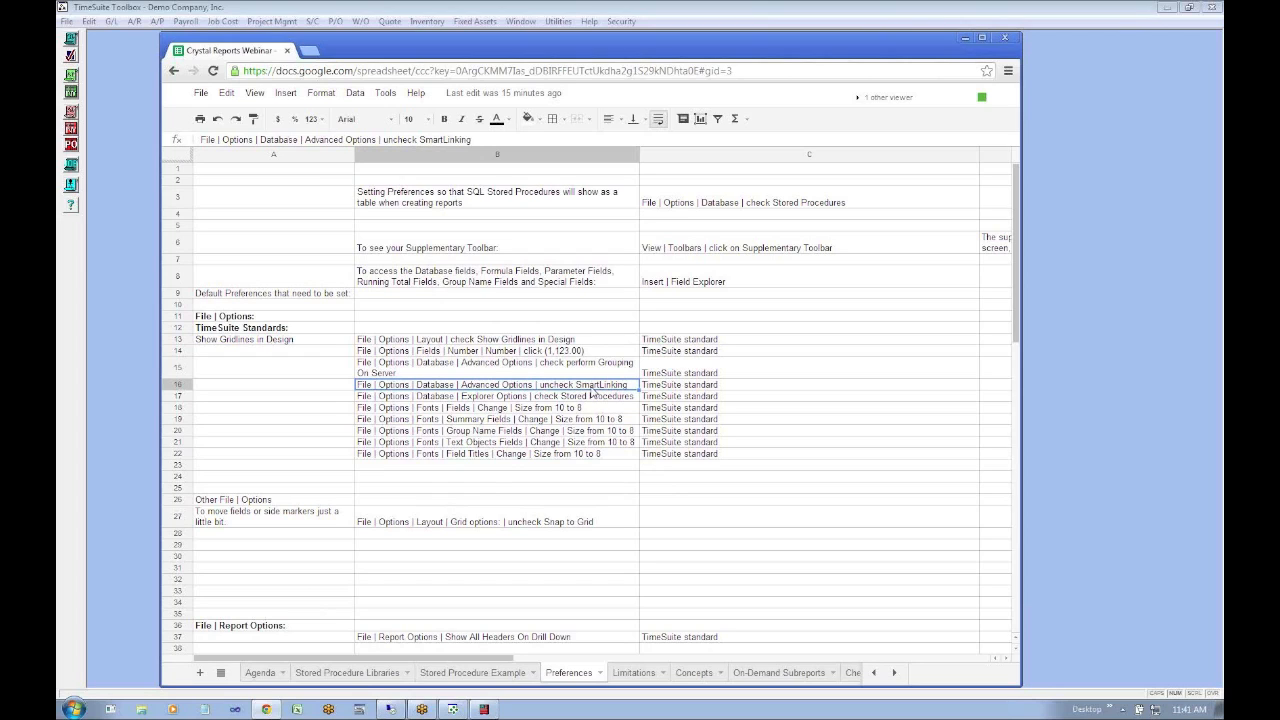
{"action": "left_click", "coordinate": [566, 369]}
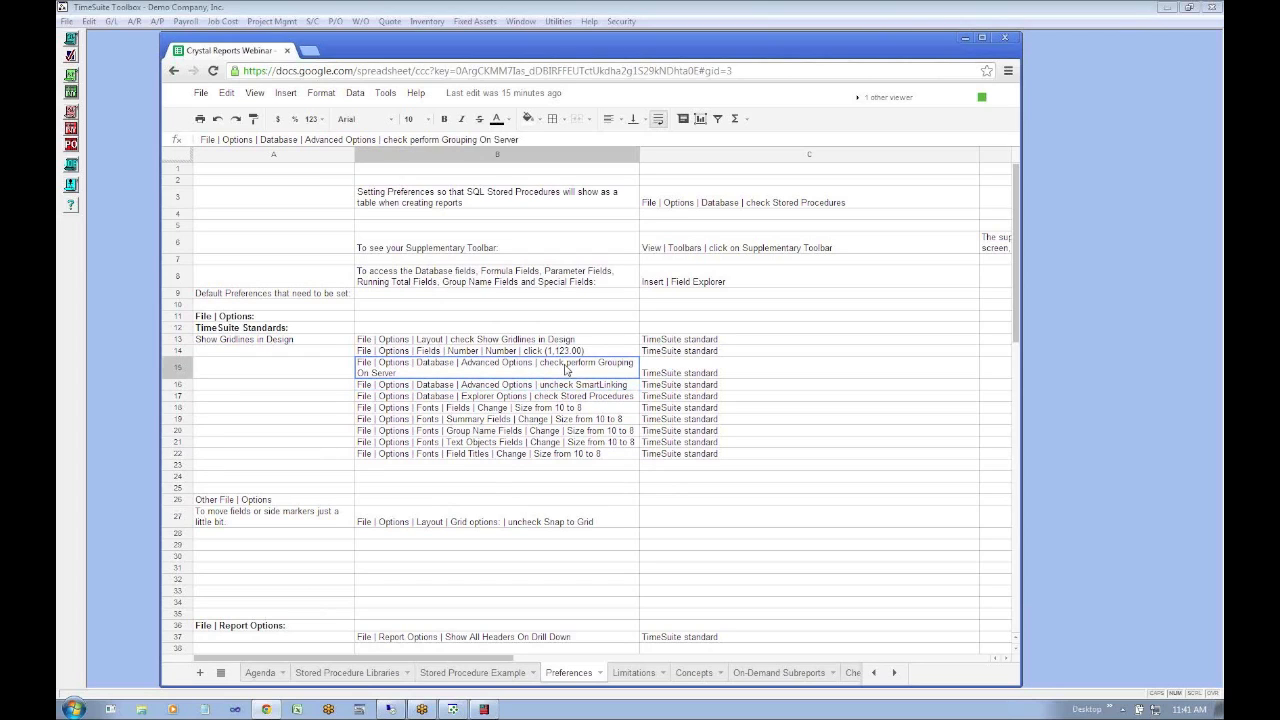
{"action": "left_click", "coordinate": [596, 388]}
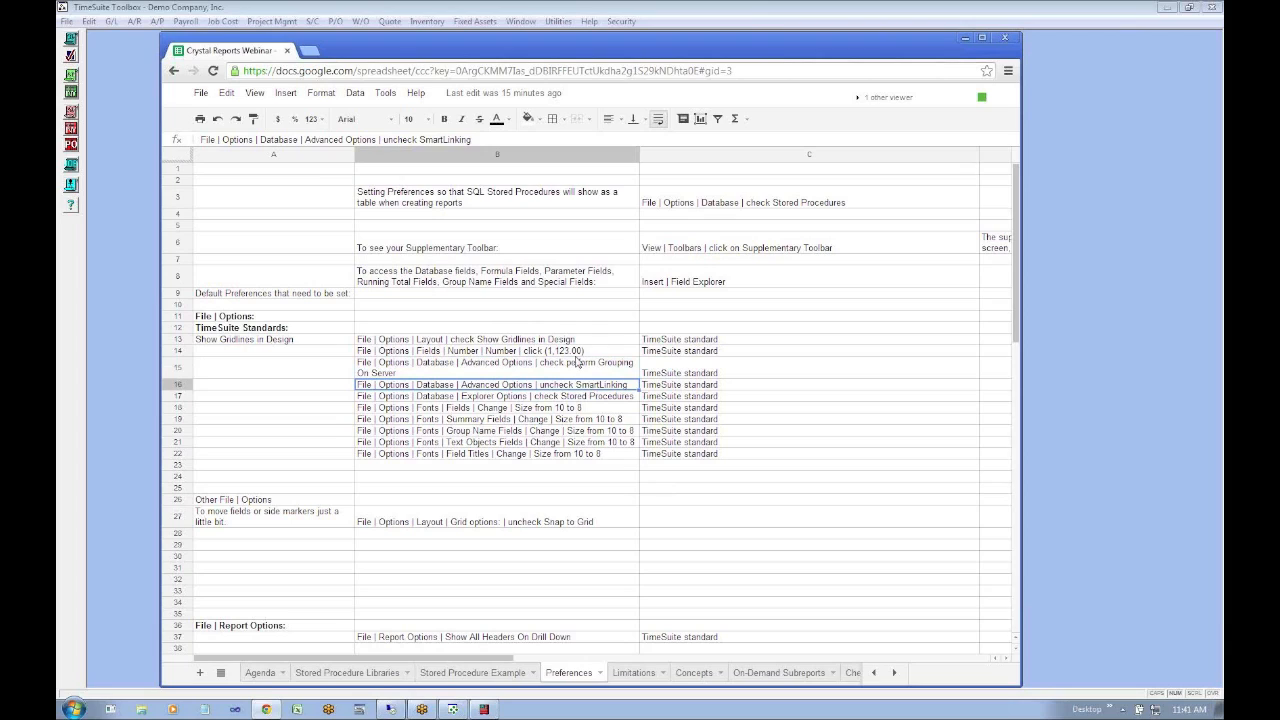
{"action": "left_click", "coordinate": [570, 368]}
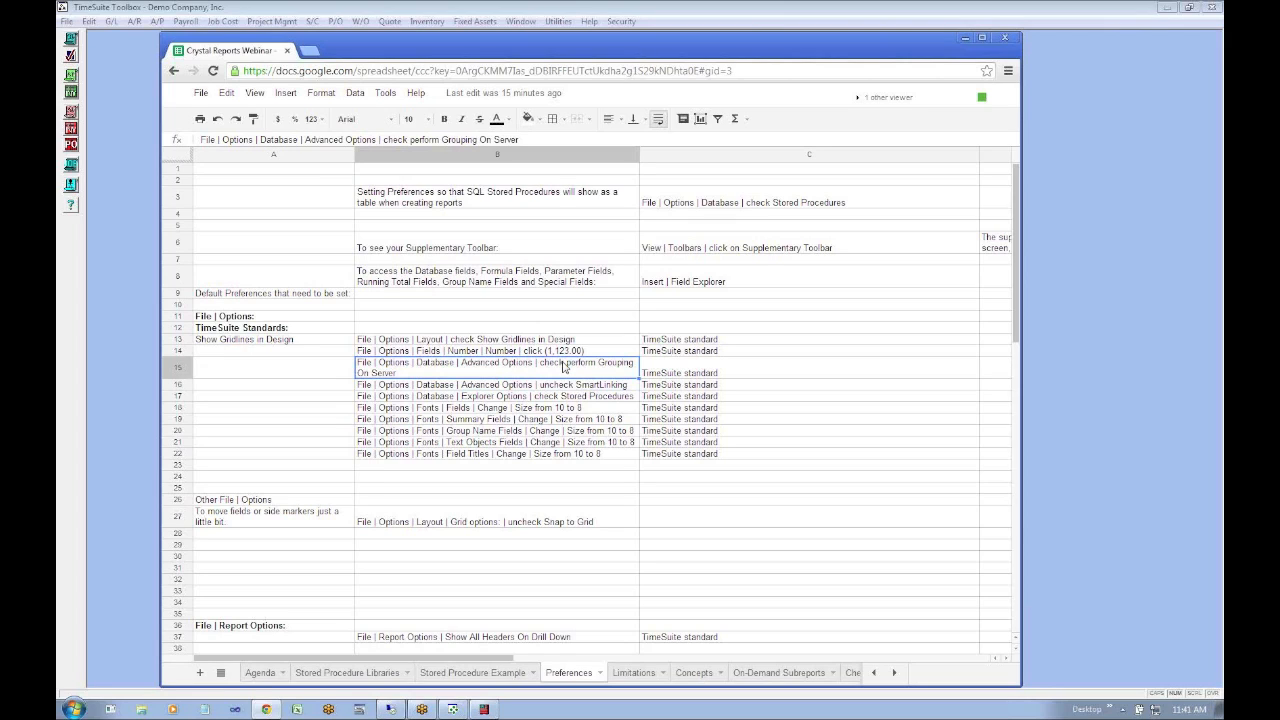
{"action": "left_click", "coordinate": [530, 351]}
{"action": "left_click", "coordinate": [530, 341]}
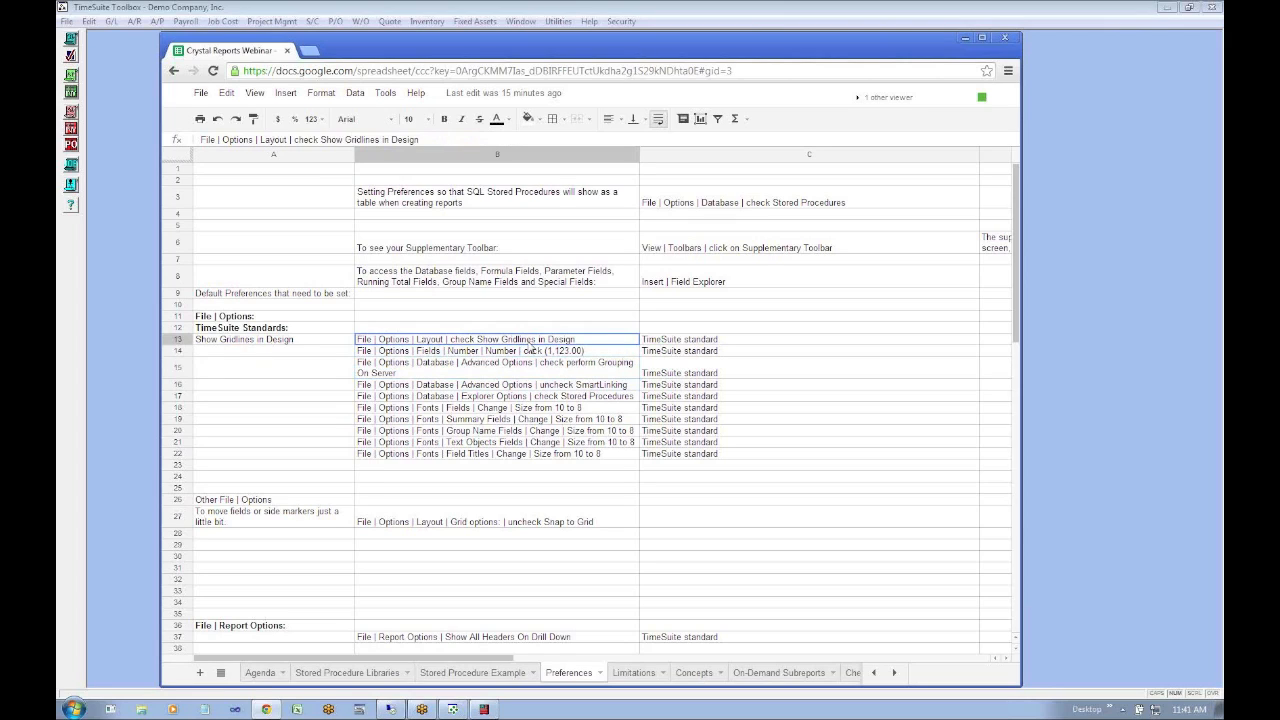
{"action": "left_click", "coordinate": [520, 368]}
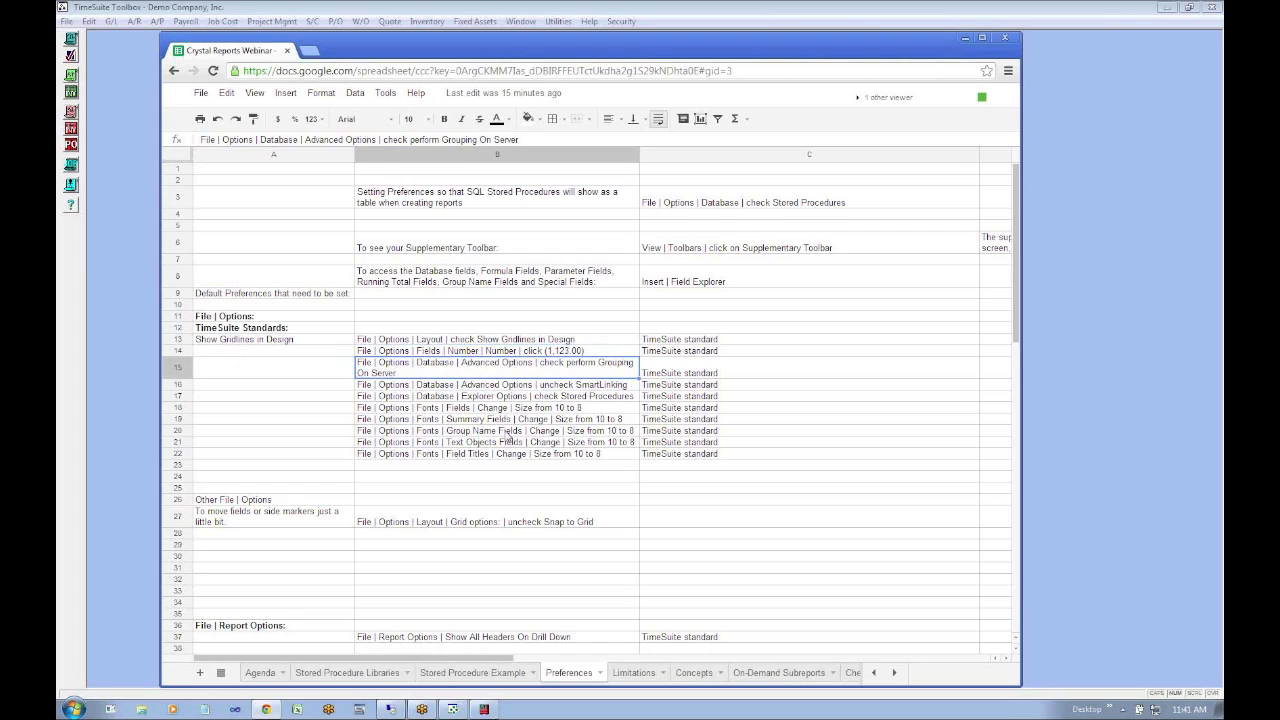
Return to the Agenda sheet and select the Adding Fields to Reports topic
{"action": "left_click", "coordinate": [278, 676]}
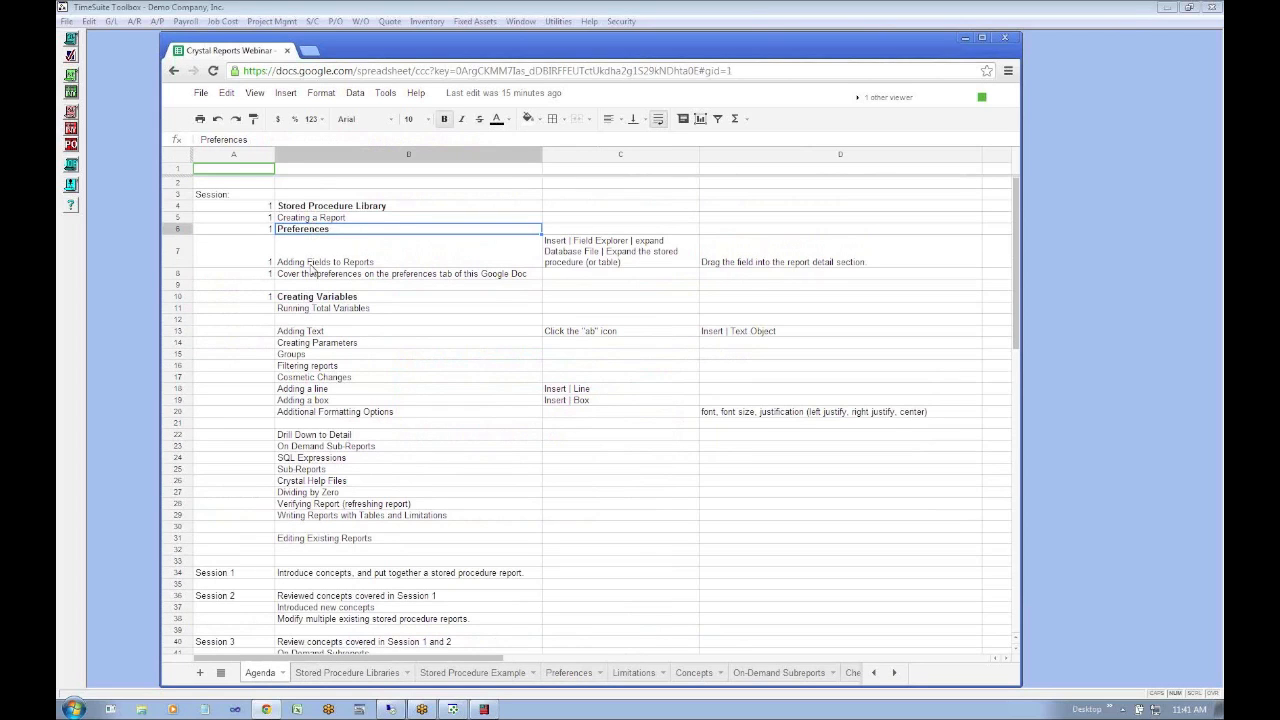
{"action": "left_click", "coordinate": [313, 264]}
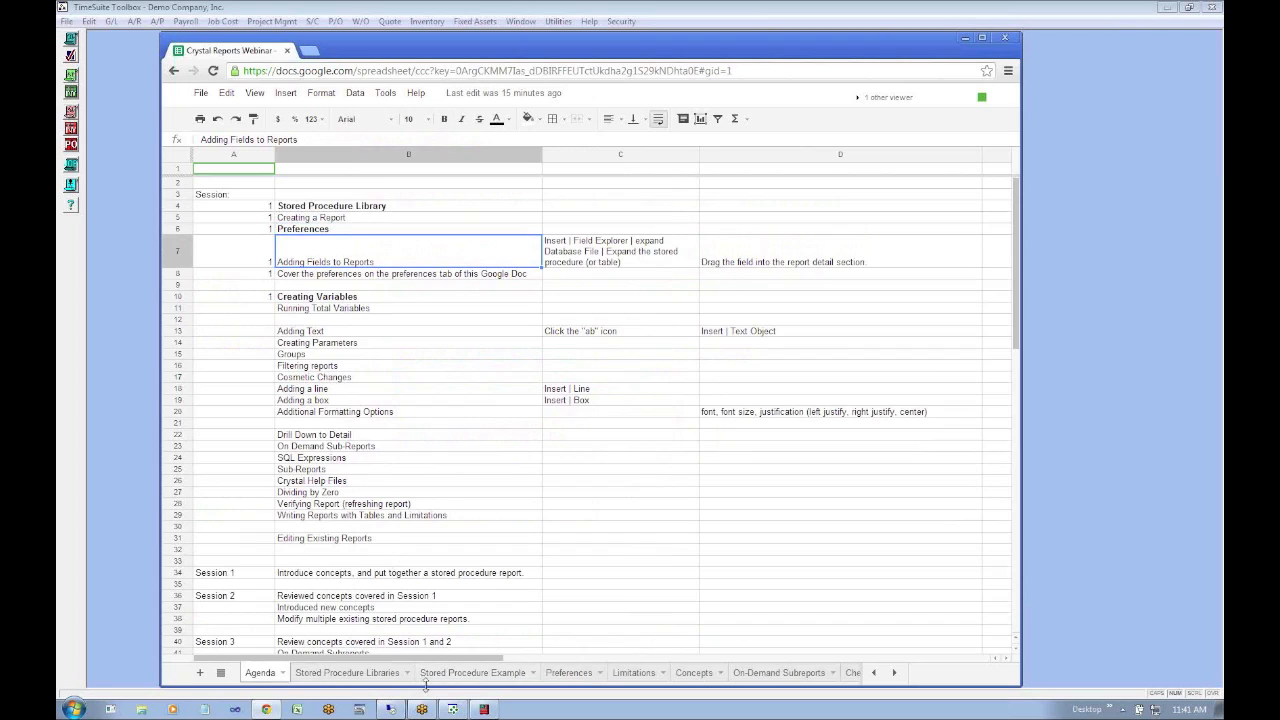
Switch to Crystal Reports, open the Job_List report from the Reports folder, and maximize the window
{"action": "left_click", "coordinate": [452, 709]}
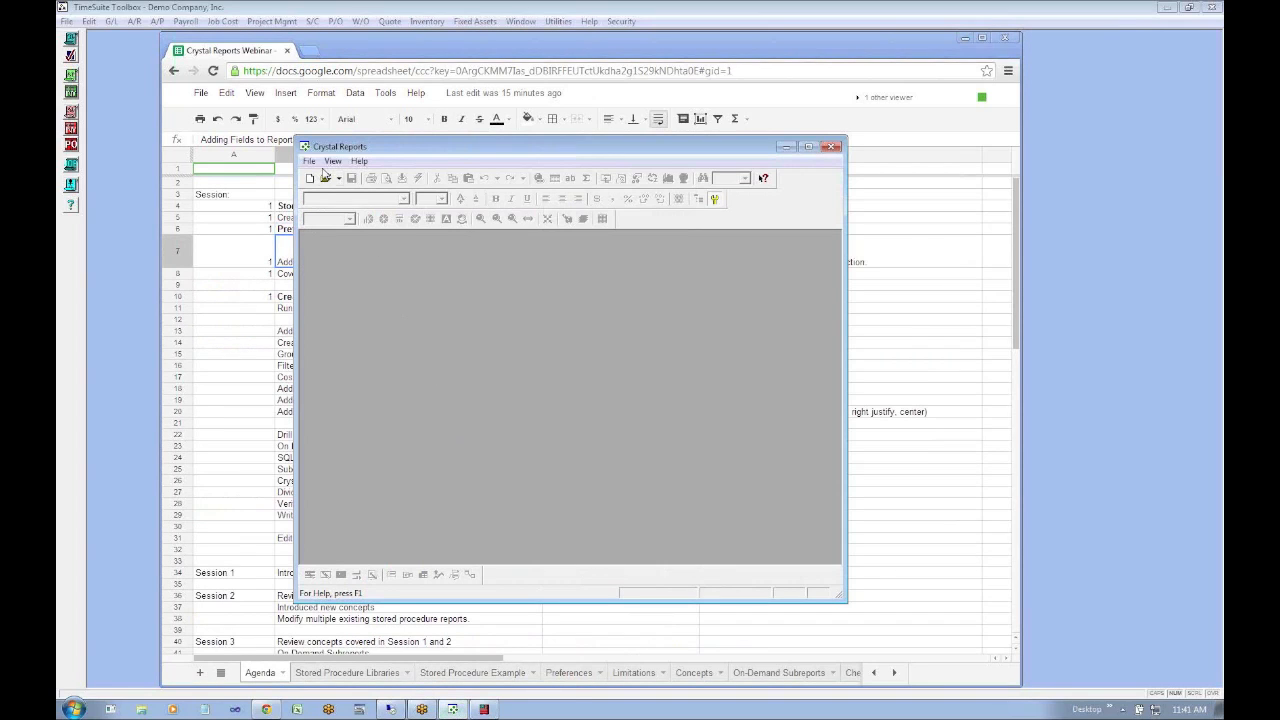
{"action": "left_click", "coordinate": [309, 161]}
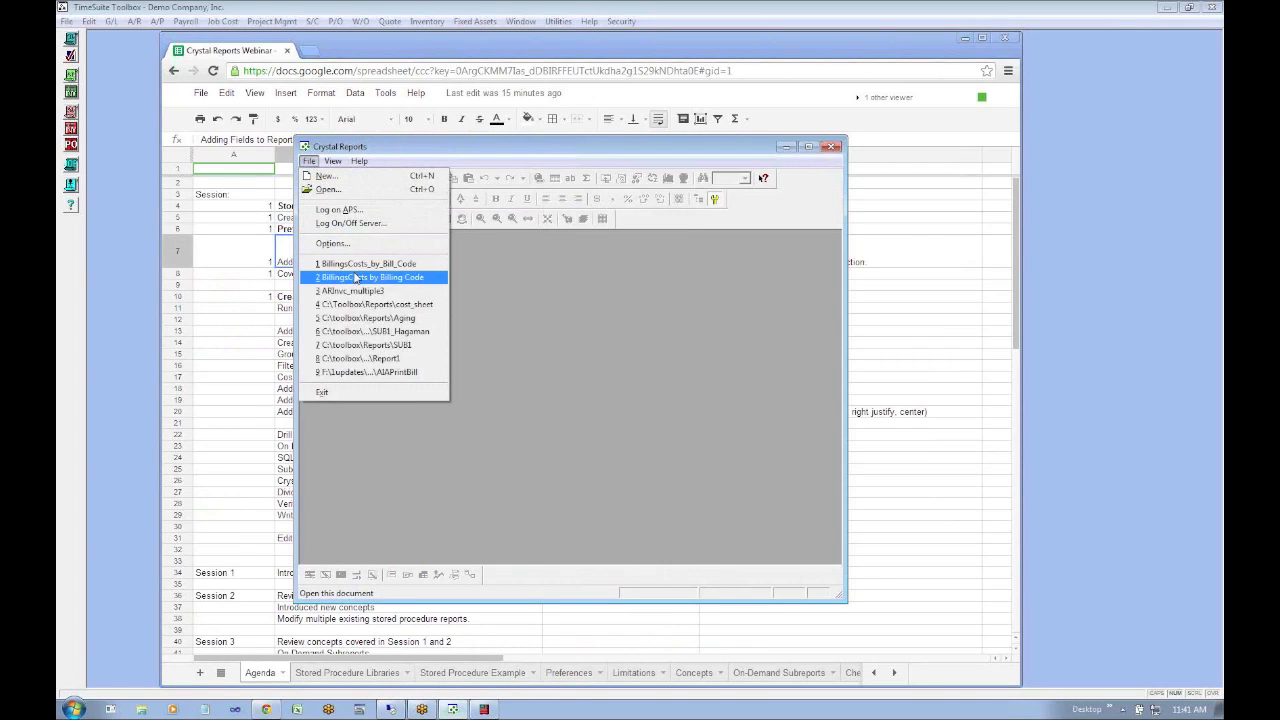
{"action": "left_click", "coordinate": [337, 192]}
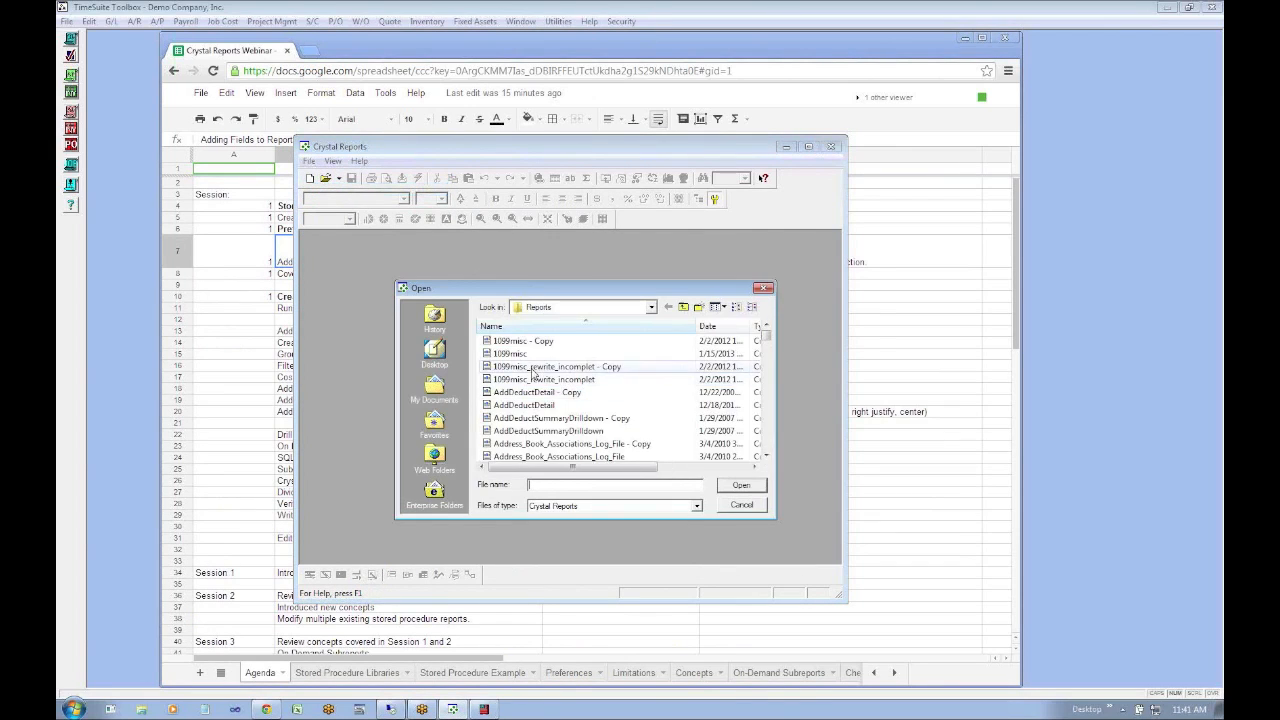
{"action": "left_click", "coordinate": [527, 392]}
{"action": "type", "text": "job_l"}
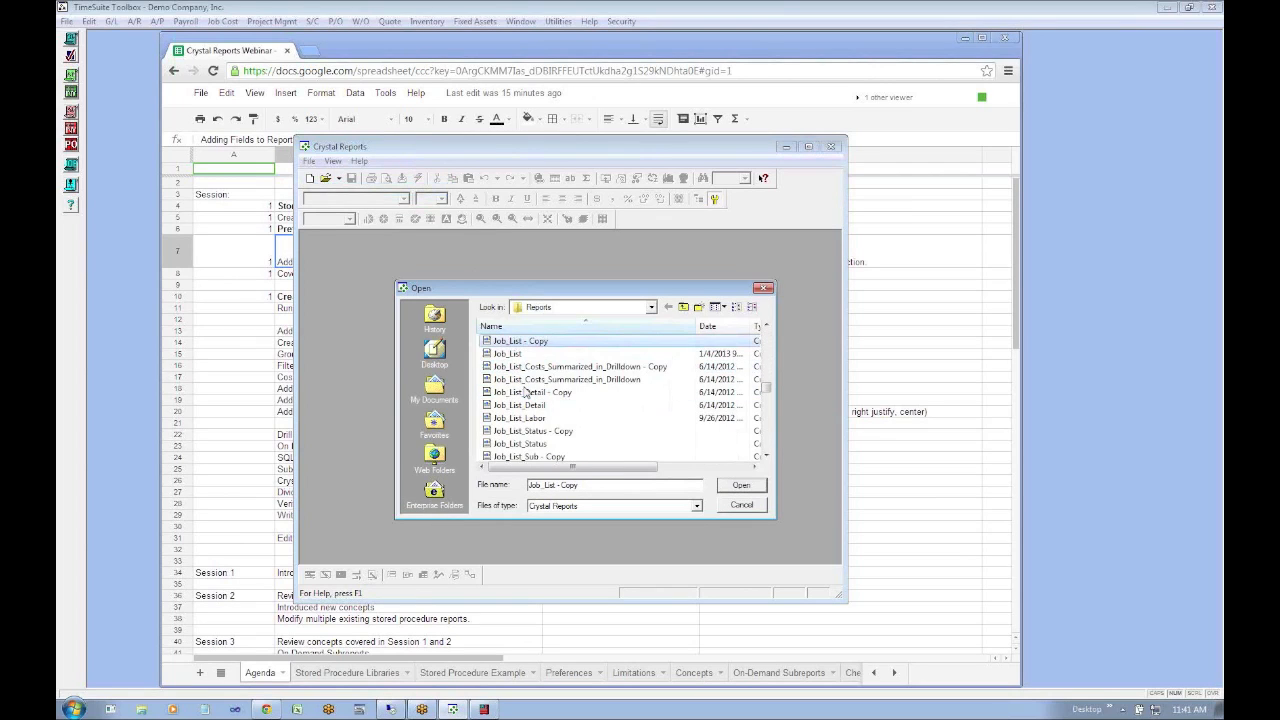
{"action": "double_click", "coordinate": [517, 355]}
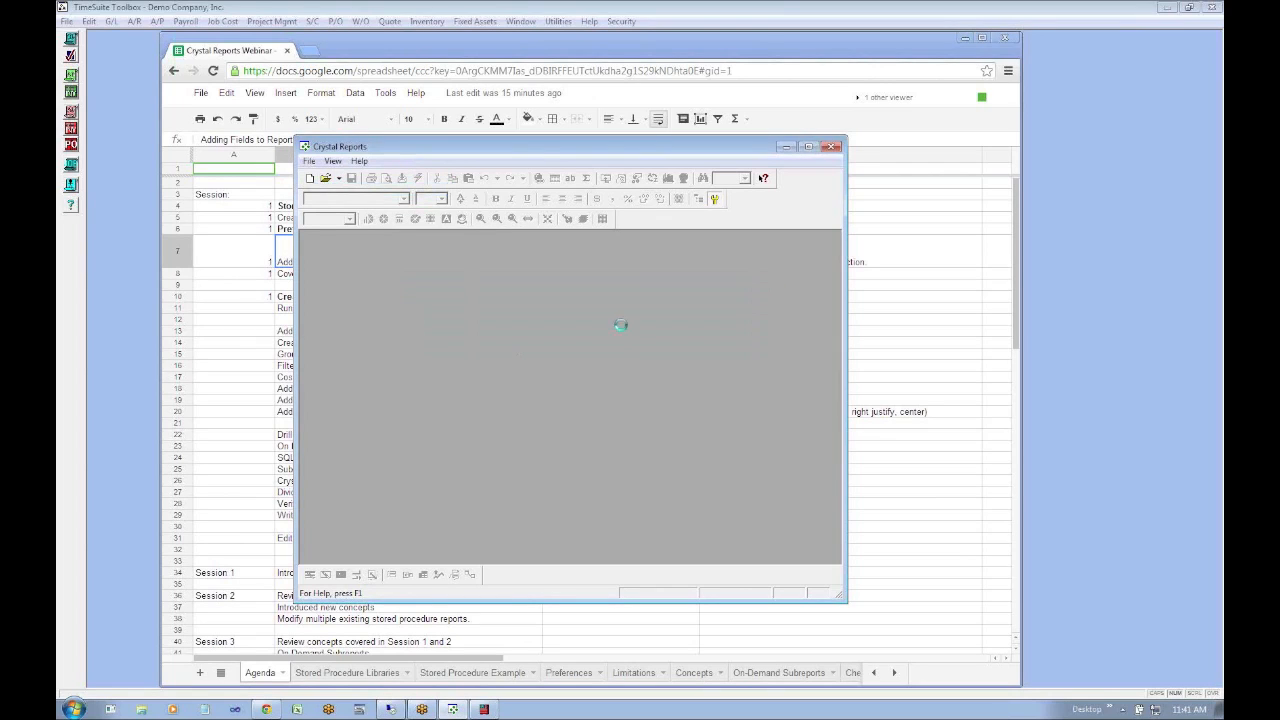
{"action": "left_click", "coordinate": [809, 147]}
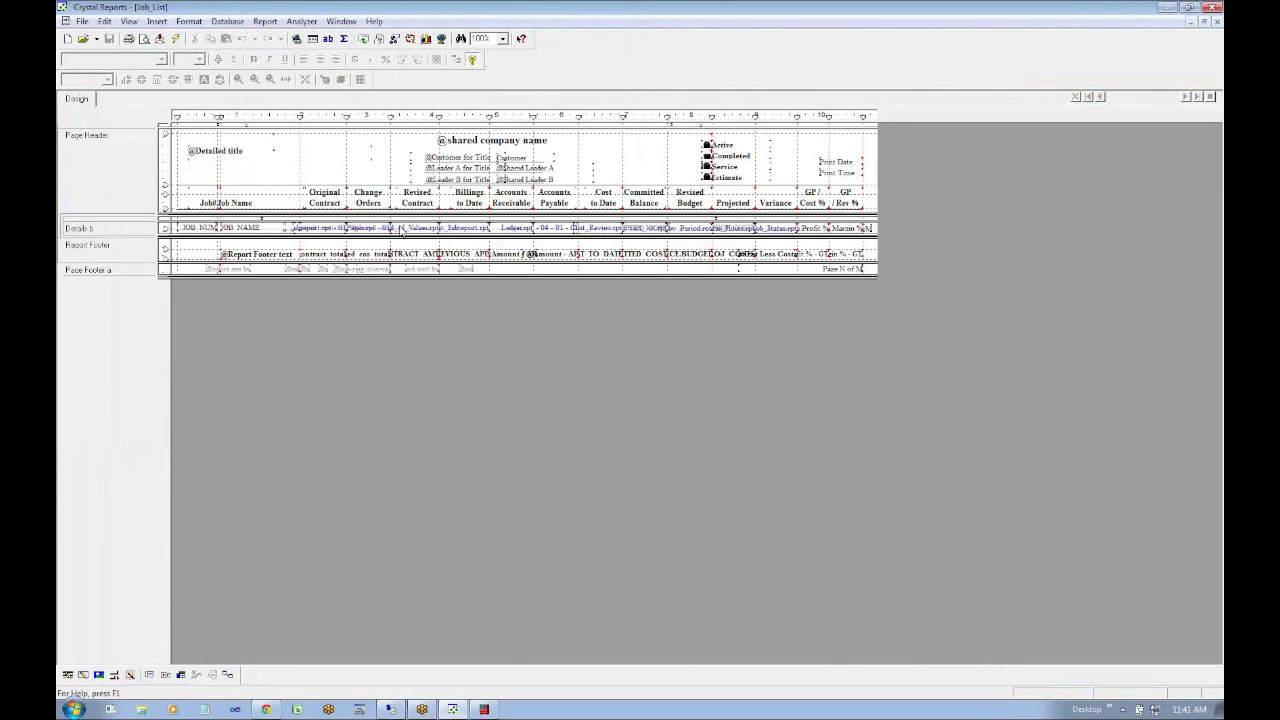
{"action": "left_click", "coordinate": [177, 38]}
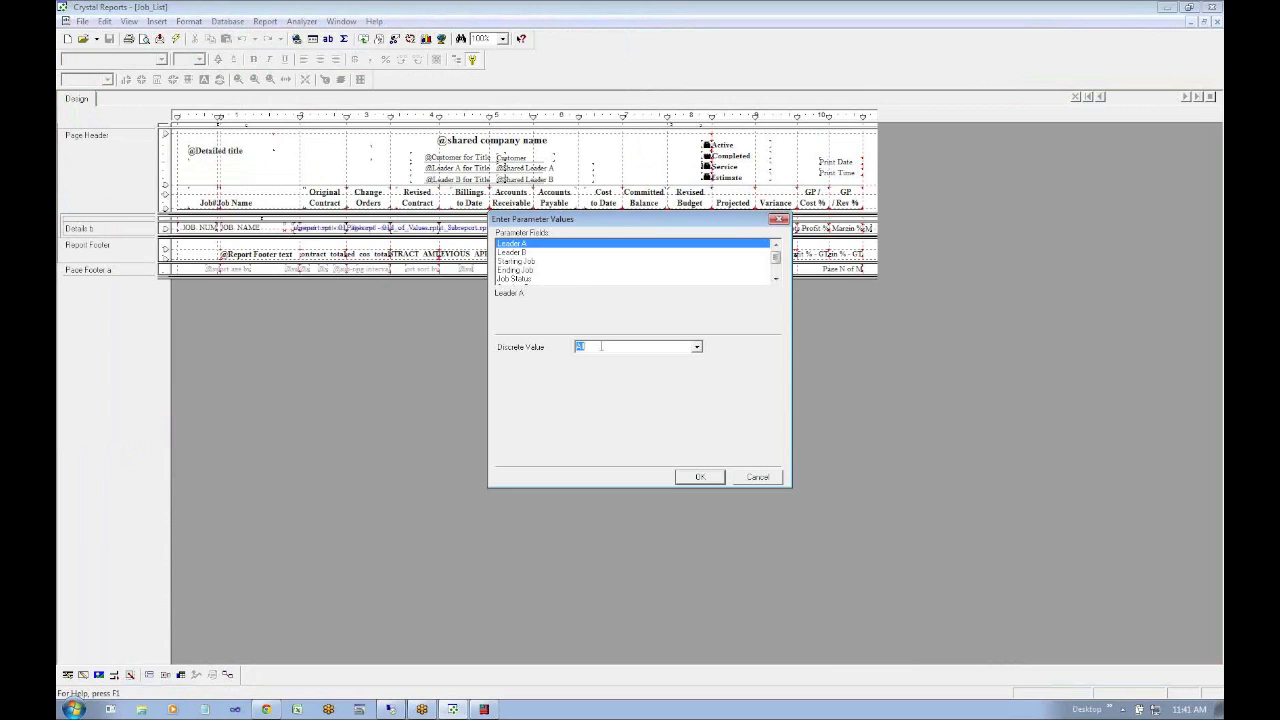
{"action": "left_click", "coordinate": [757, 477]}
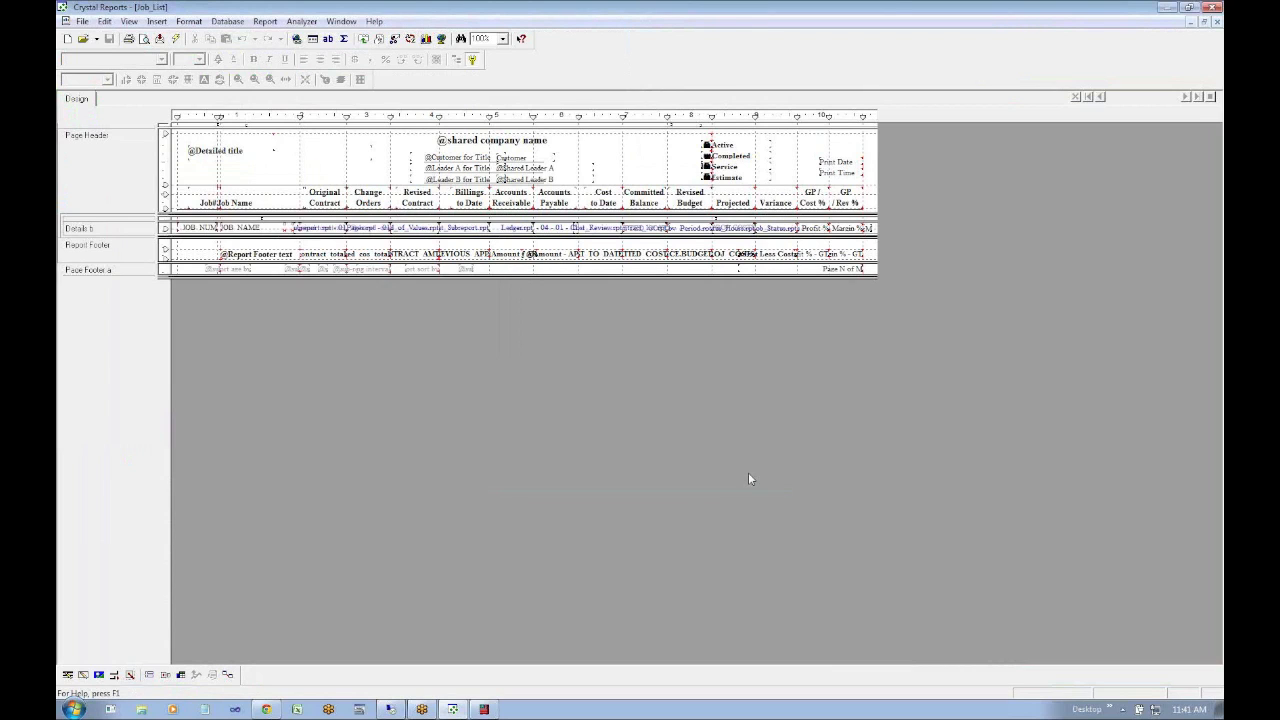
{"action": "key", "text": "alt+f"}
{"action": "key", "text": "Escape"}
Refresh the Job_List report and accept the default parameter values to preview it
{"action": "key", "text": "F5"}
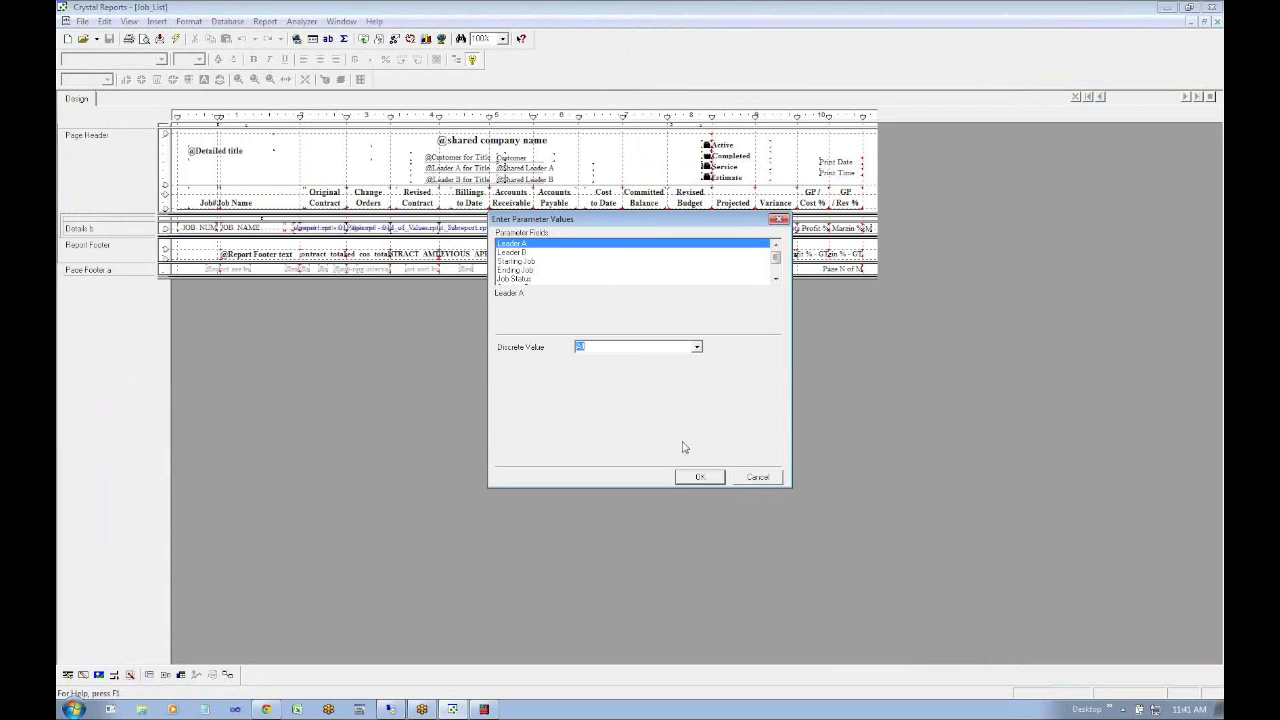
{"action": "left_click", "coordinate": [704, 480]}
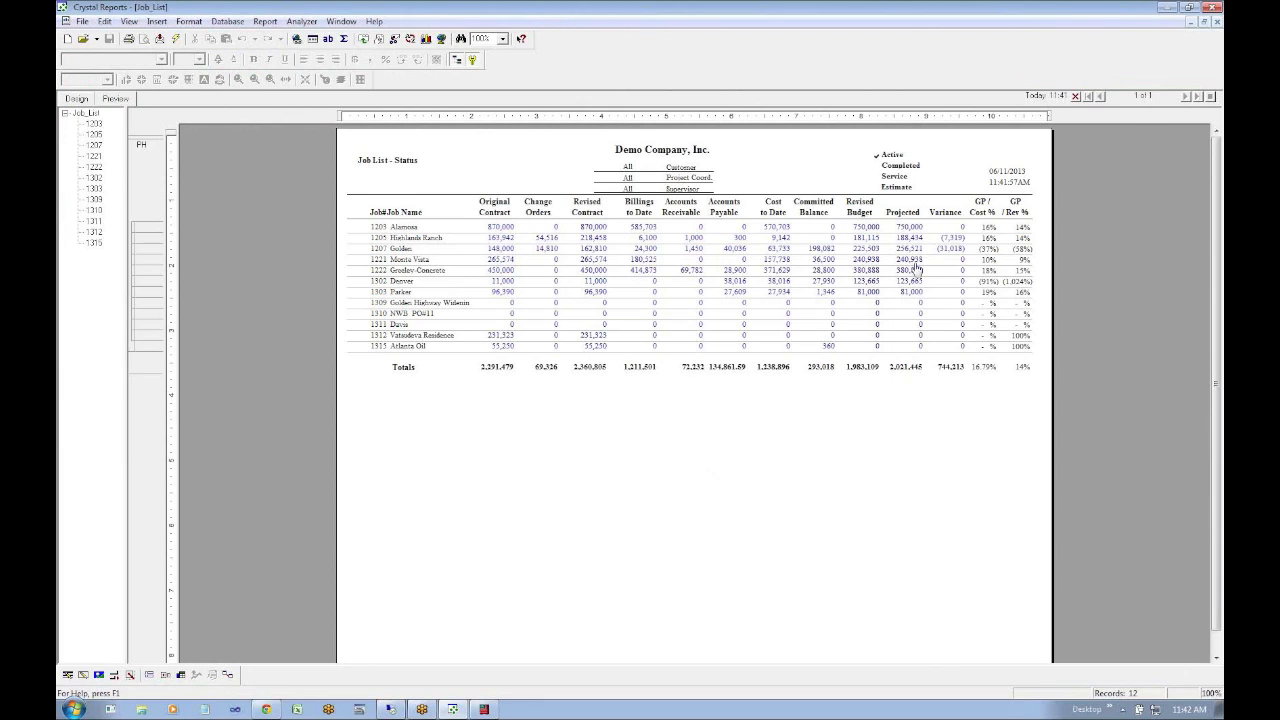
Switch to TimeSuite Toolbox, open the Job Cost Job List, and print the multi-job Job List Detail report to preview
{"action": "left_click", "coordinate": [484, 709]}
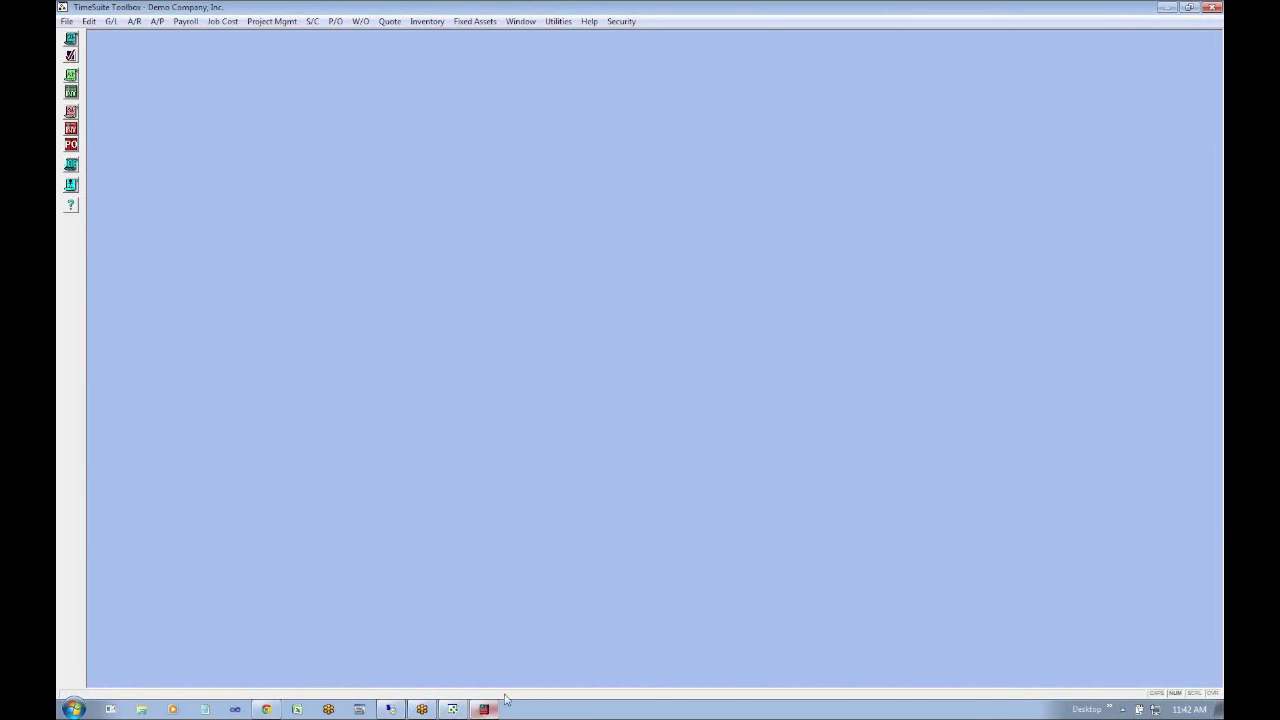
{"action": "left_click", "coordinate": [222, 21]}
{"action": "left_click", "coordinate": [230, 36]}
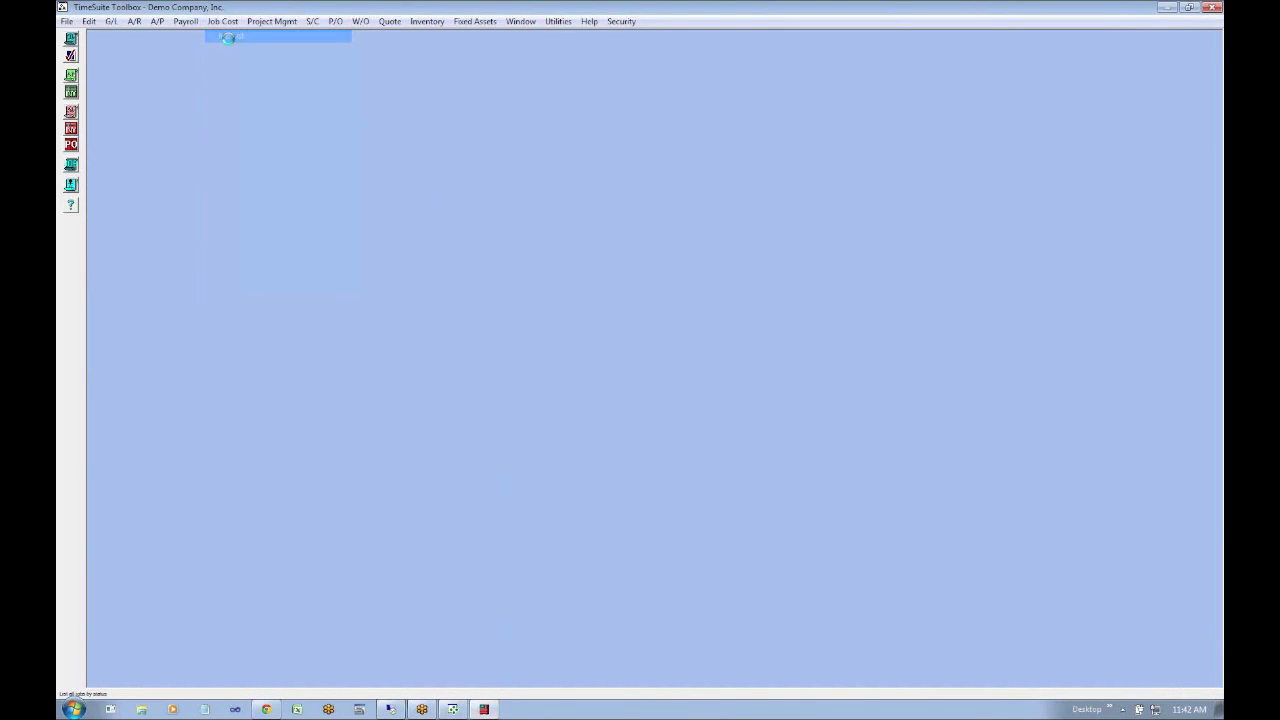
{"action": "left_click", "coordinate": [830, 511]}
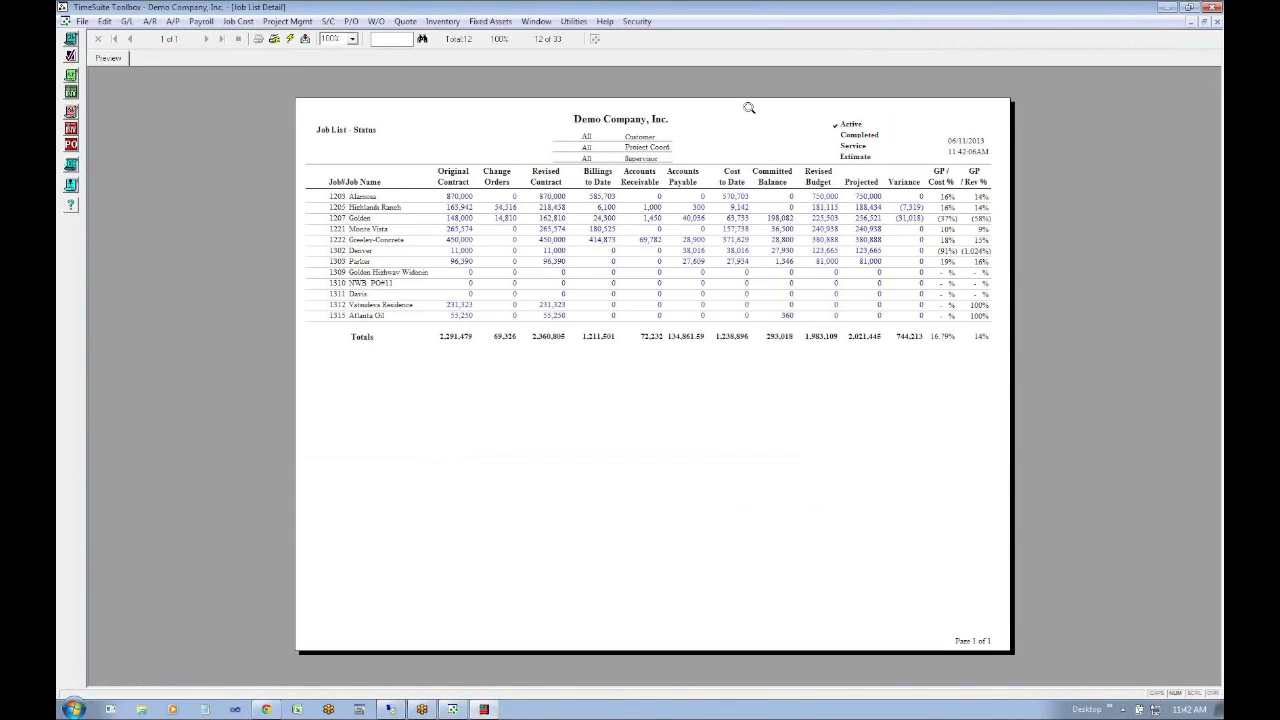
Check the file name assigned to Job List Detail under Job List Multi-Job Report in the Job Cost custom reports, and cancel
{"action": "left_click", "coordinate": [240, 21]}
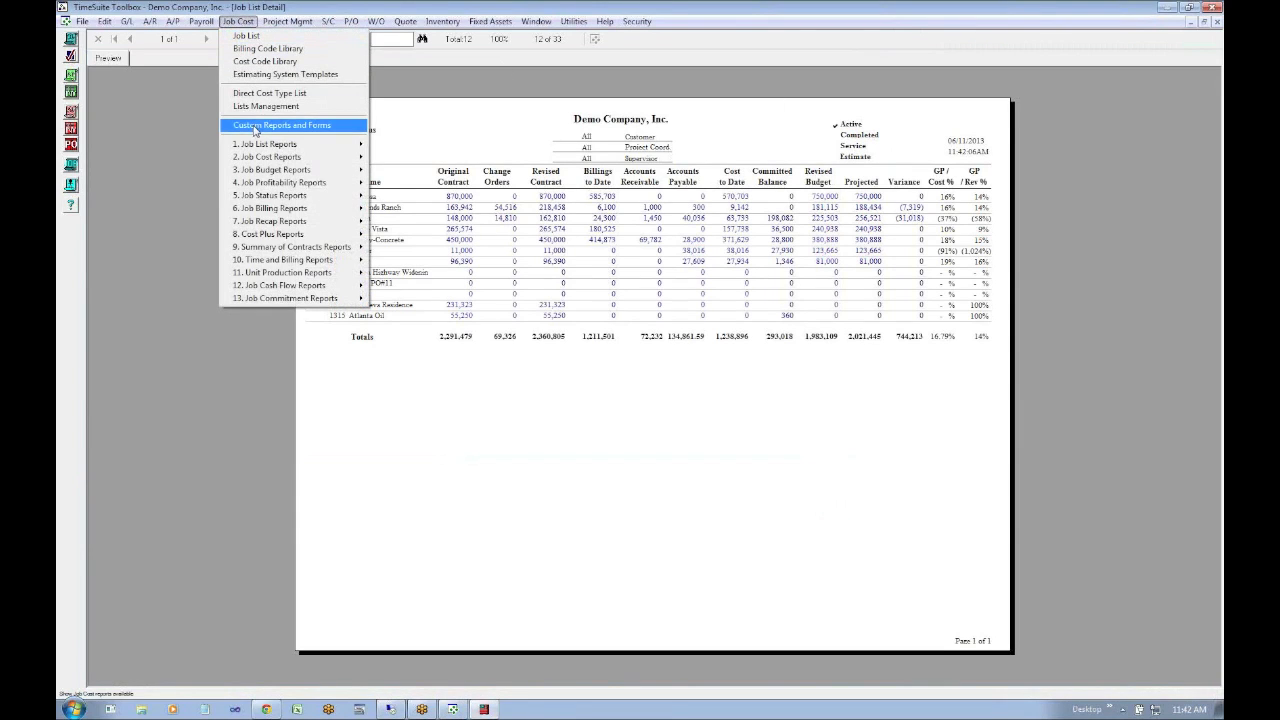
{"action": "left_click", "coordinate": [297, 129]}
{"action": "left_click", "coordinate": [538, 290]}
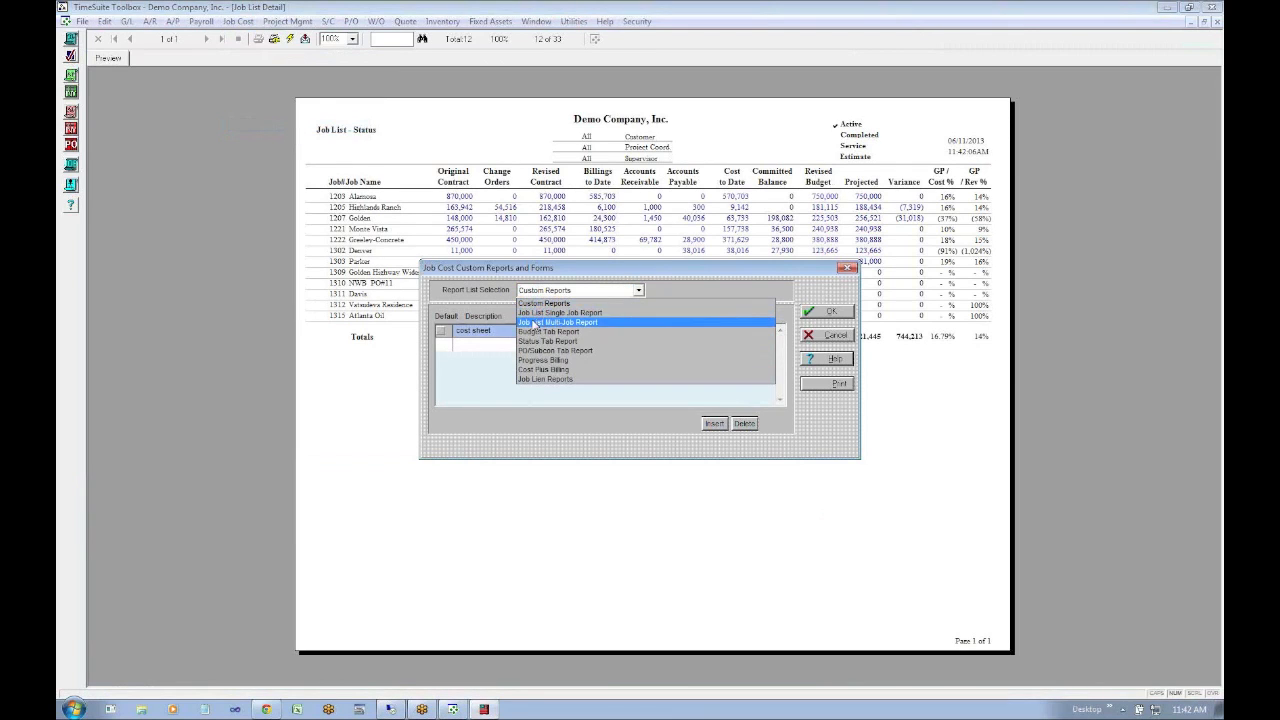
{"action": "left_click", "coordinate": [565, 323]}
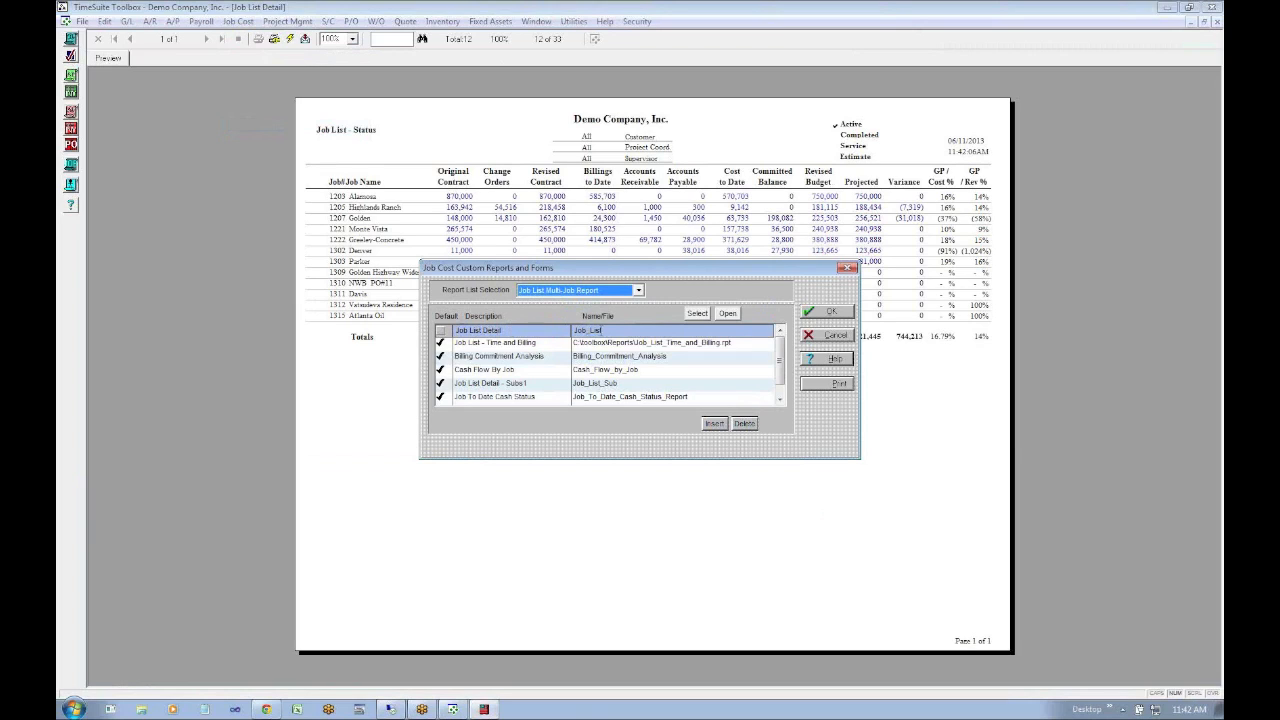
{"action": "left_click", "coordinate": [574, 330]}
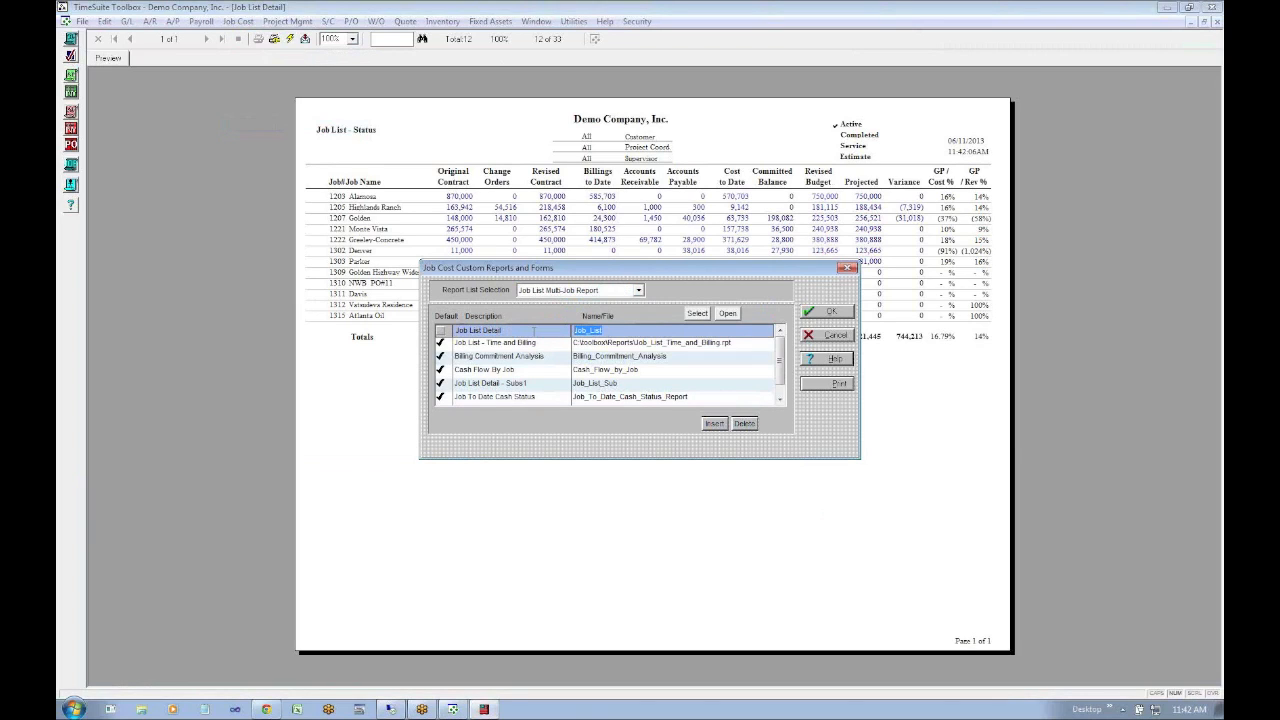
{"action": "left_click", "coordinate": [1202, 22]}
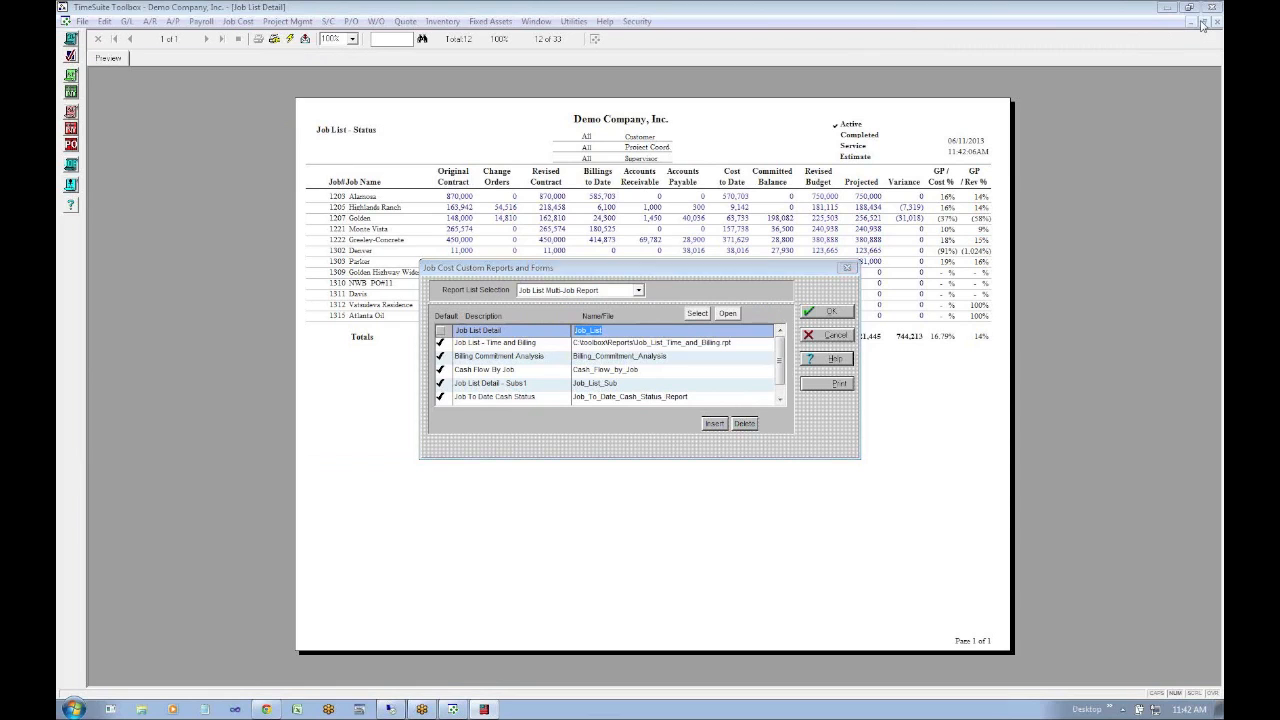
{"action": "left_click", "coordinate": [838, 337]}
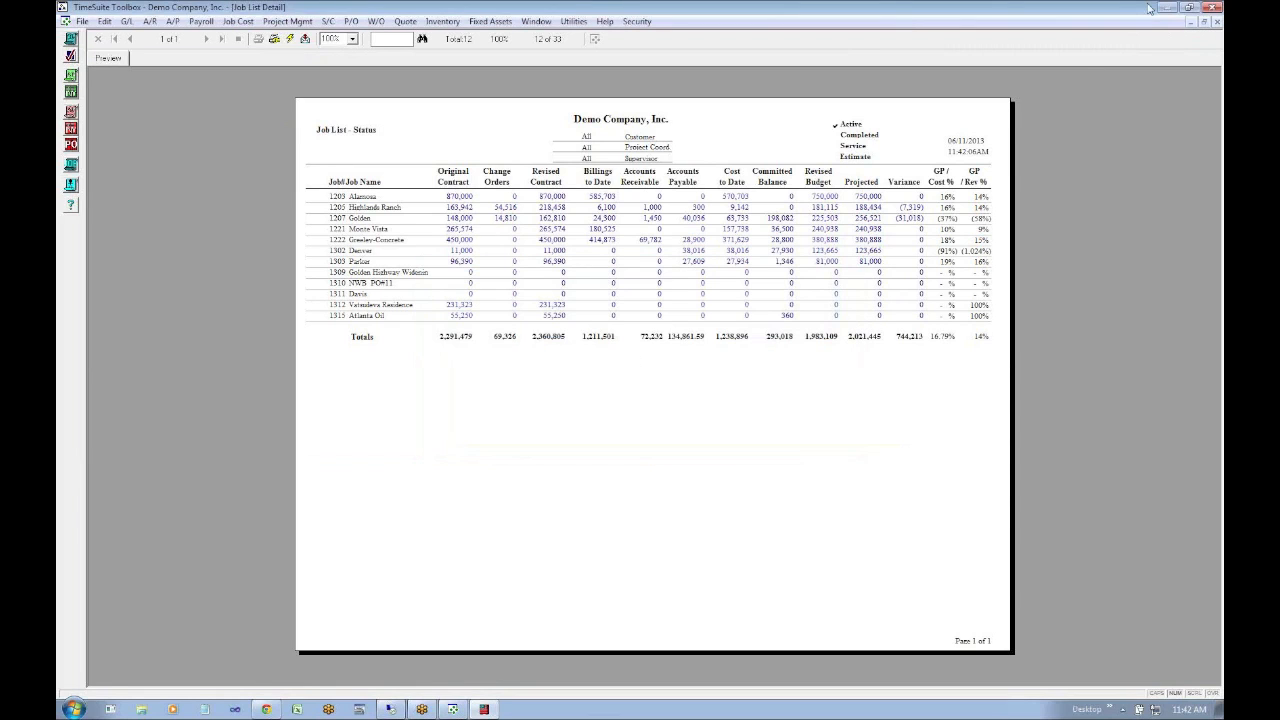
Restore the report preview, bring the Job List window forward, and select Job List Detail from its multi-job print reports
{"action": "left_click", "coordinate": [1203, 21]}
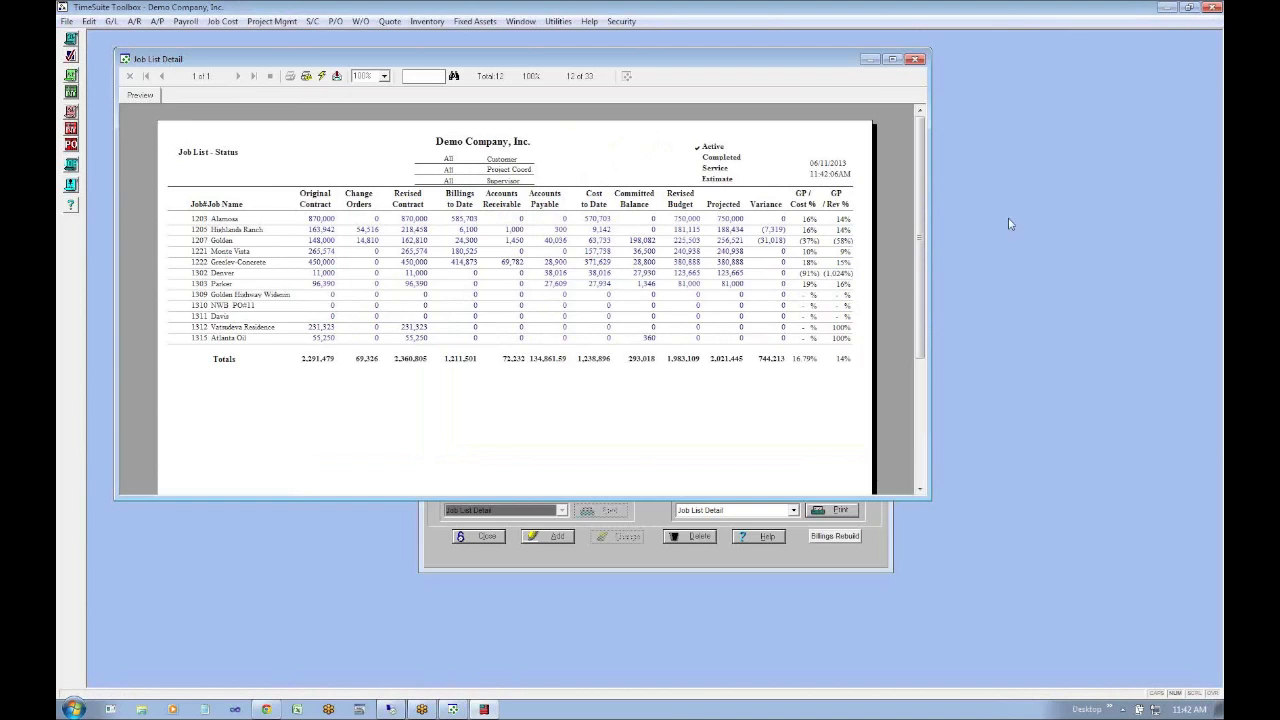
{"action": "left_click", "coordinate": [776, 556]}
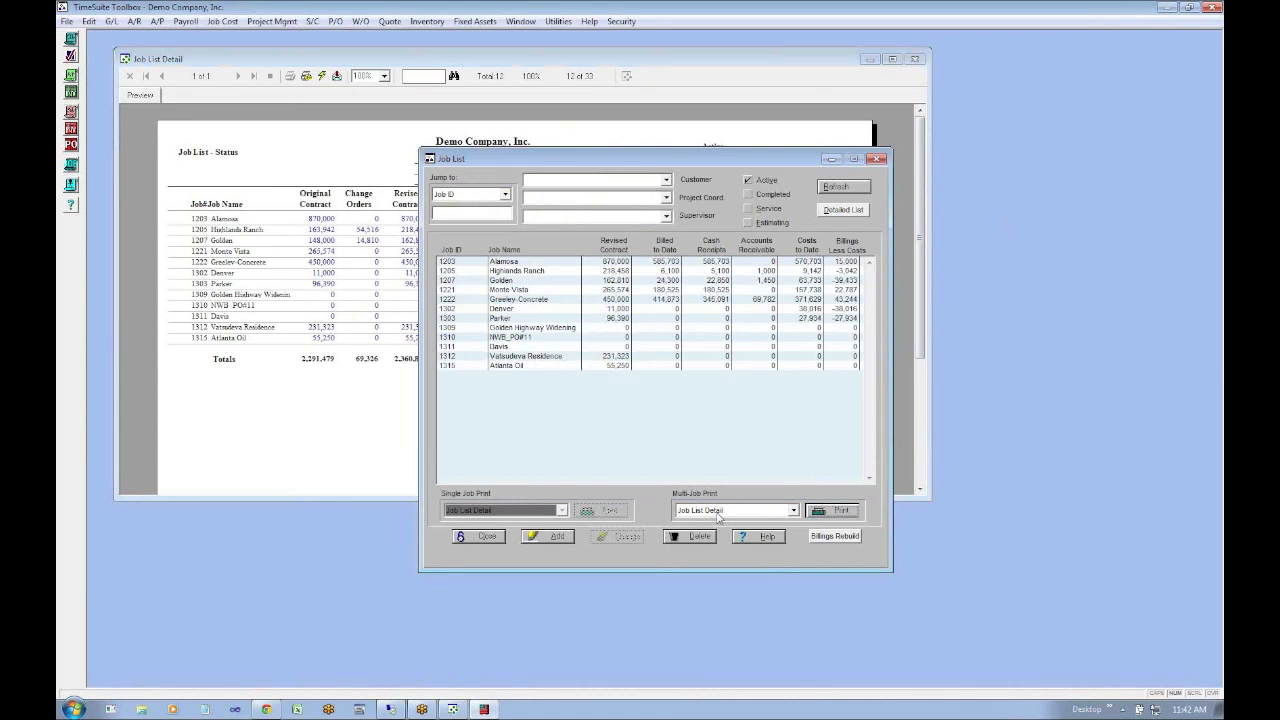
{"action": "left_click", "coordinate": [793, 511]}
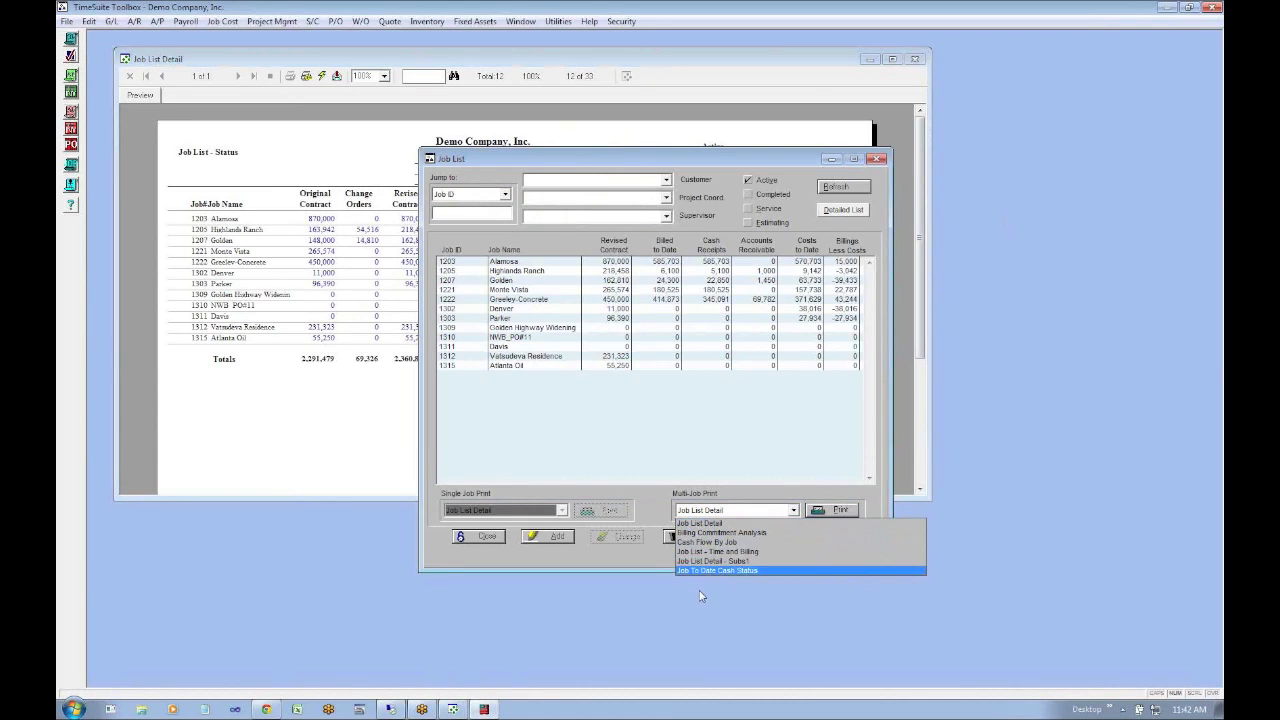
{"action": "left_click", "coordinate": [722, 523]}
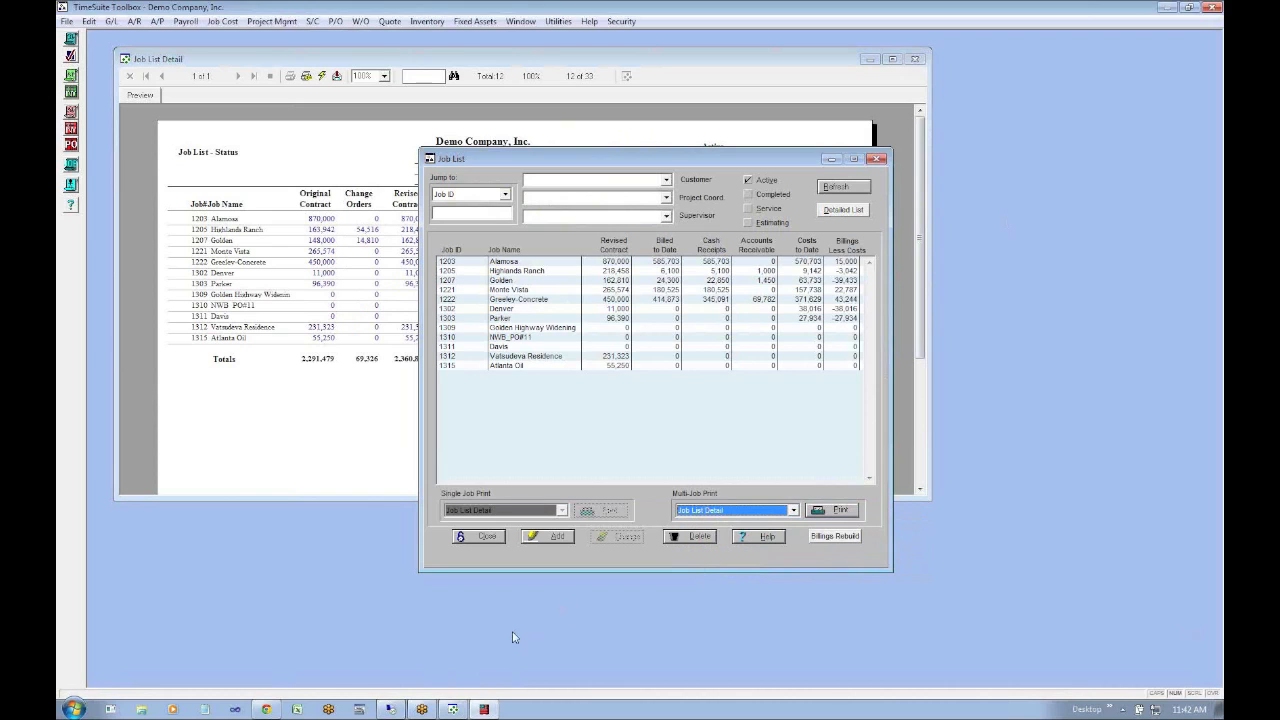
Switch to Crystal Reports, locate the Job_List file in the toolbox Reports folder, and cancel without opening it
{"action": "left_click", "coordinate": [453, 709]}
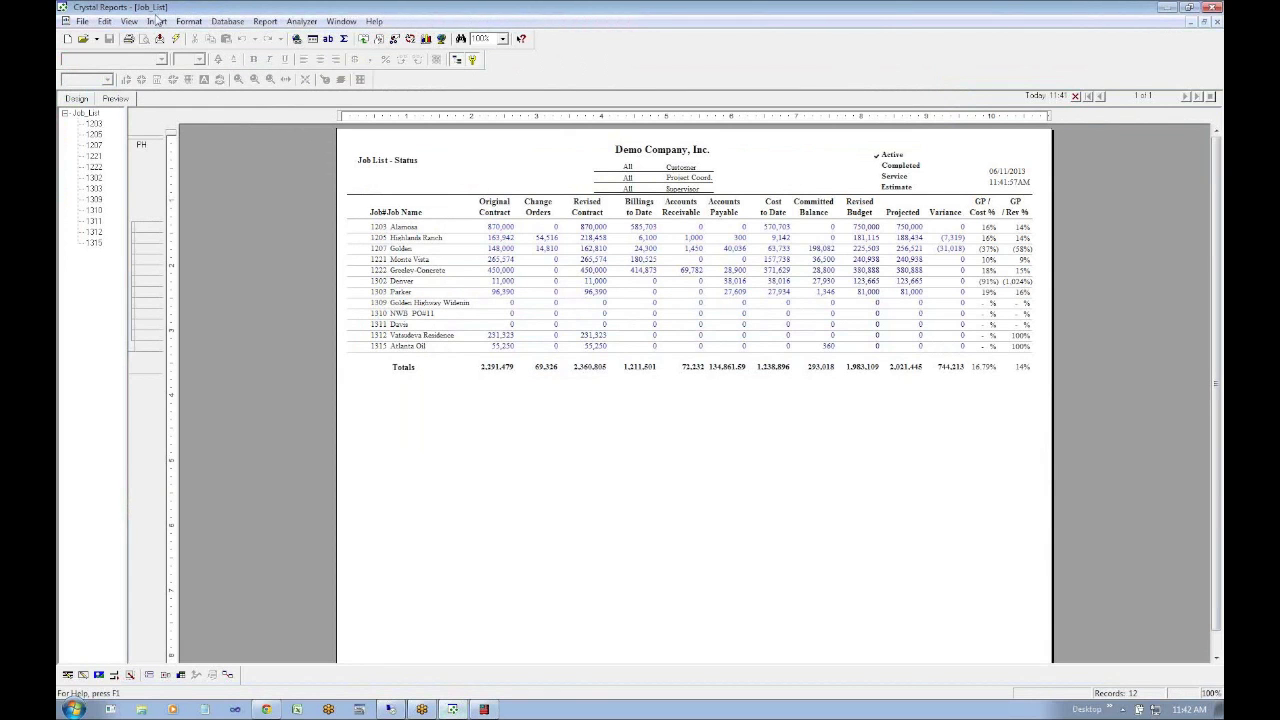
{"action": "left_click", "coordinate": [82, 21]}
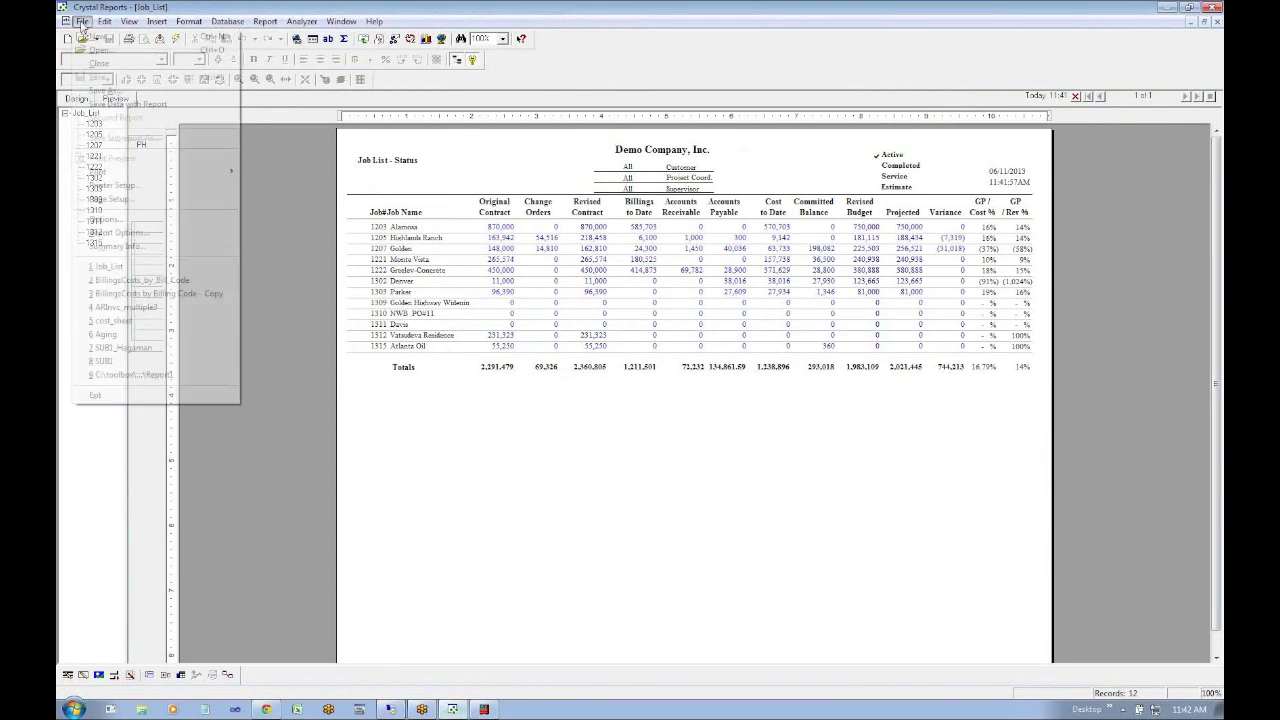
{"action": "left_click", "coordinate": [98, 48]}
{"action": "left_click", "coordinate": [686, 289]}
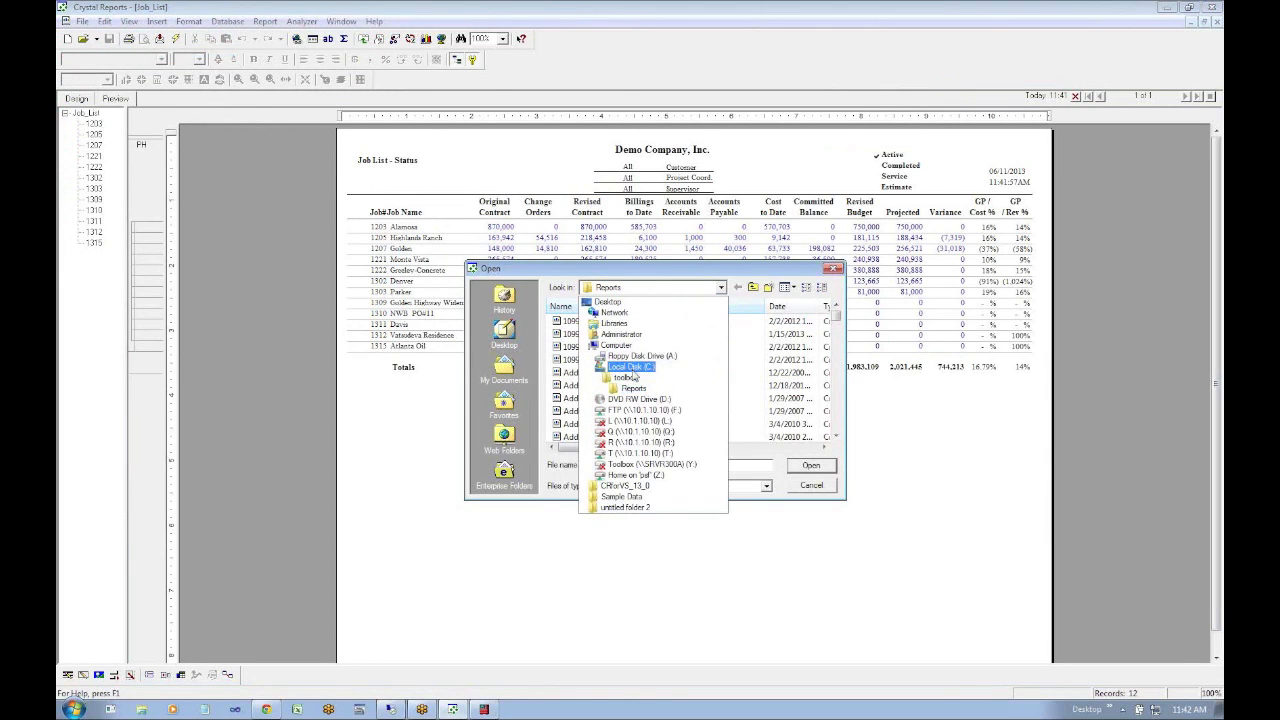
{"action": "left_click", "coordinate": [630, 389]}
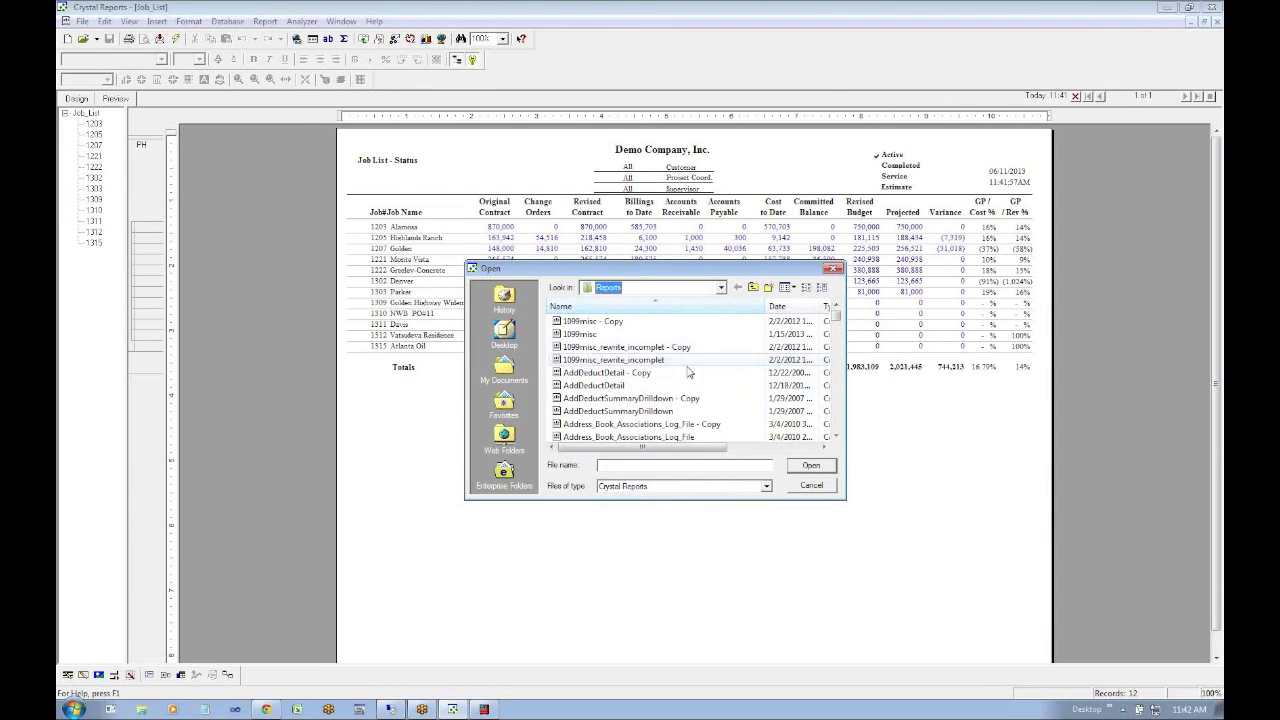
{"action": "left_click", "coordinate": [642, 398]}
{"action": "type", "text": "job_overview - Copy"}
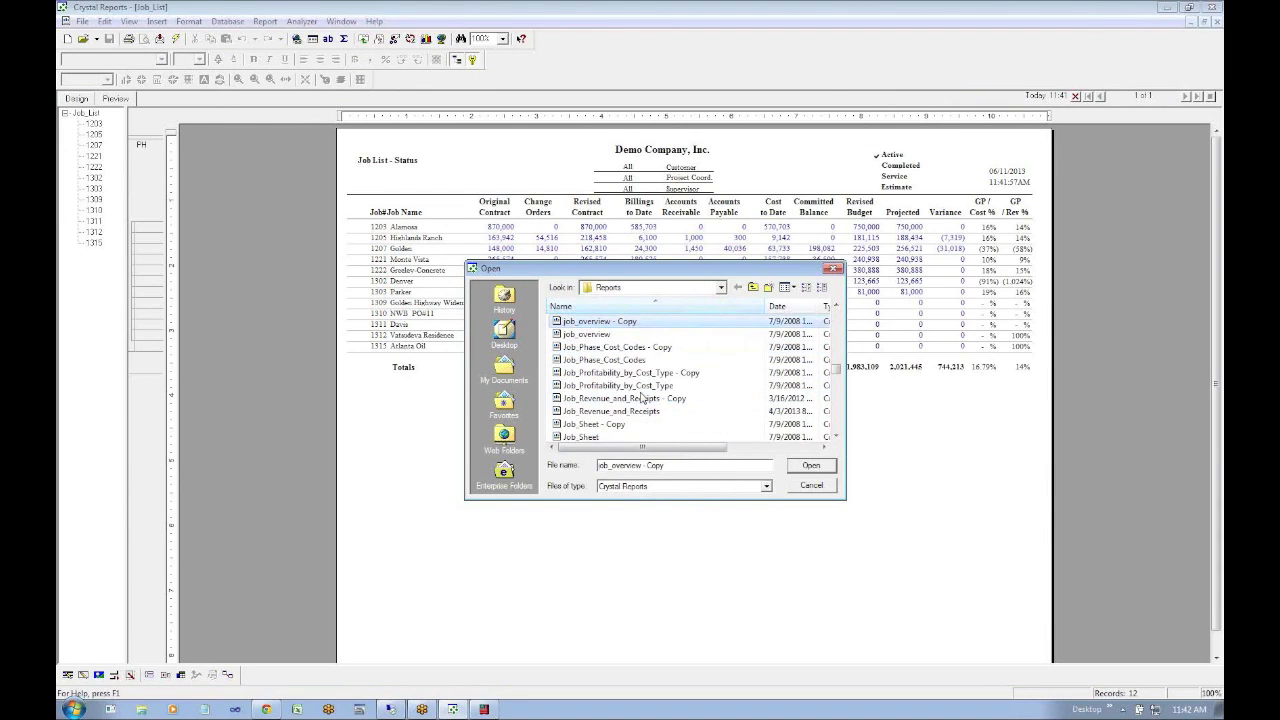
{"action": "key", "text": "Down"}
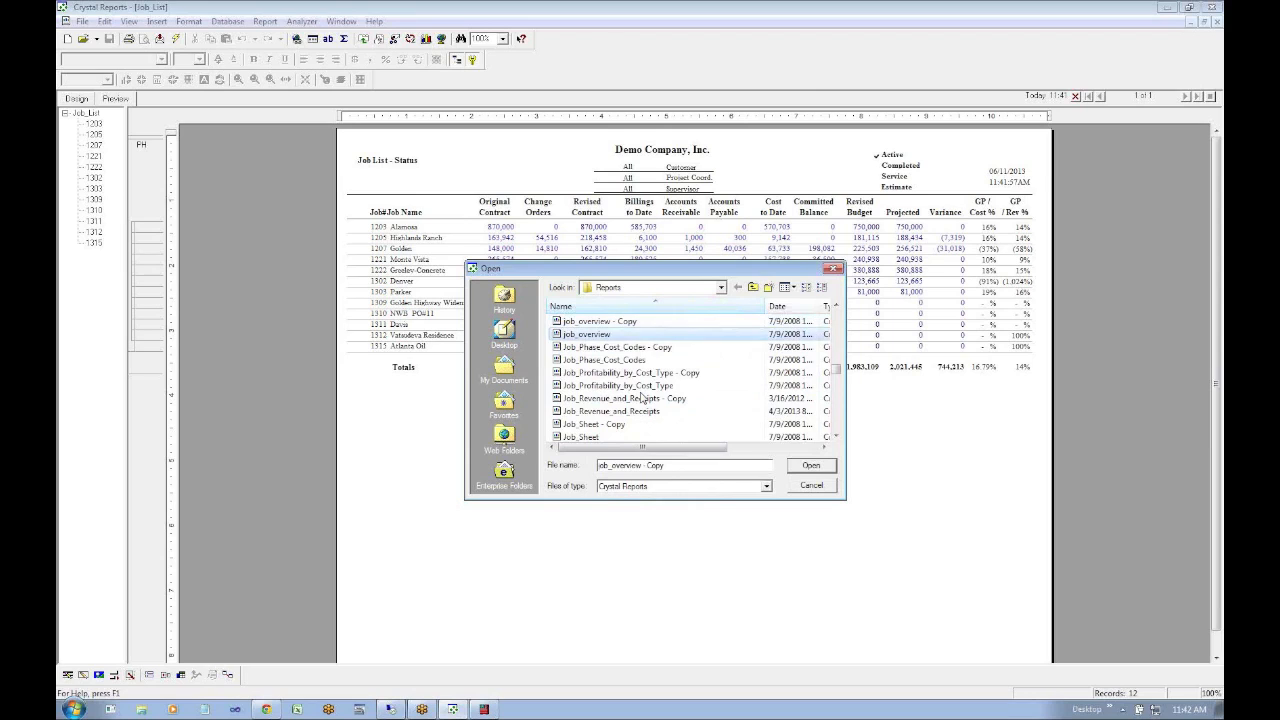
{"action": "type", "text": "job_l"}
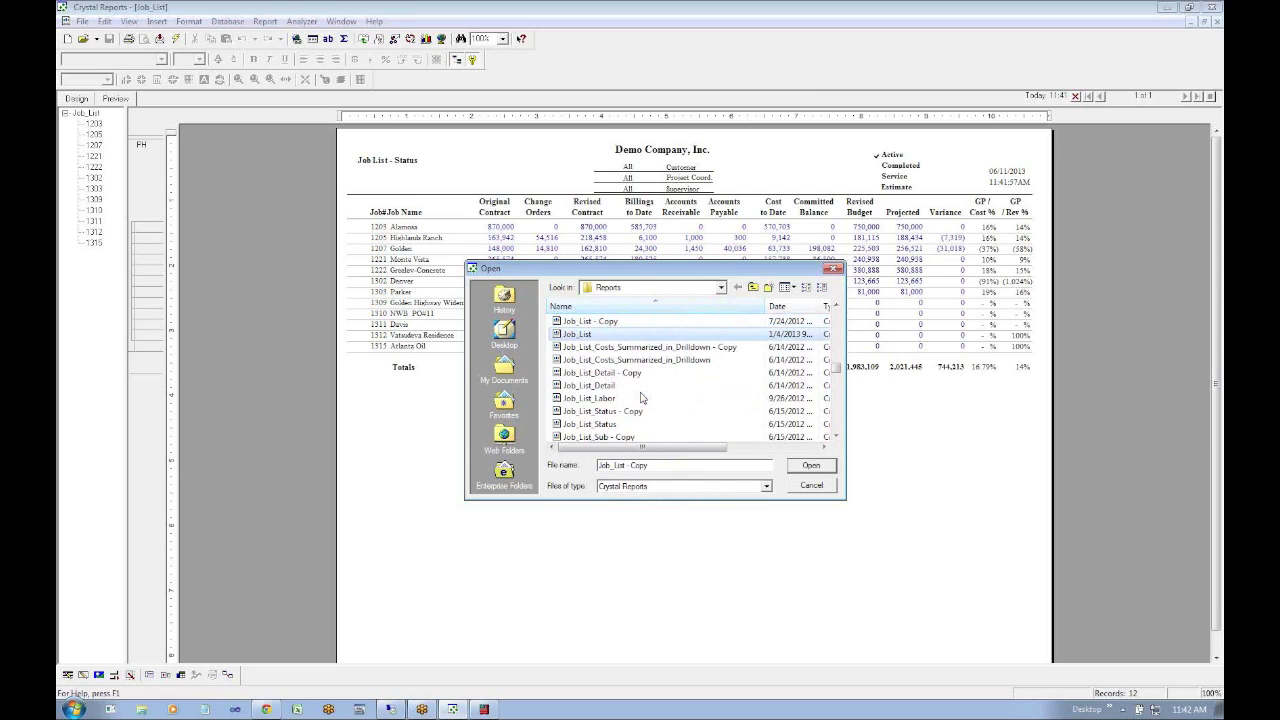
{"action": "key", "text": "Down"}
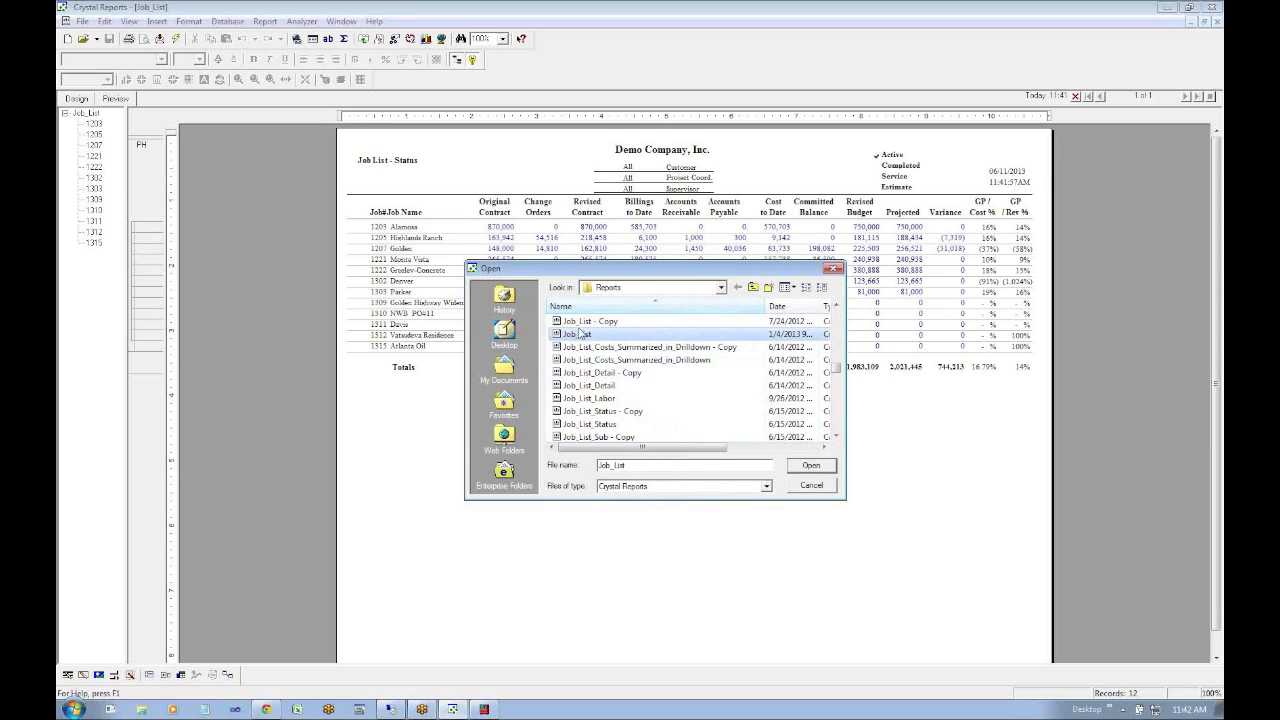
{"action": "left_click", "coordinate": [811, 486]}
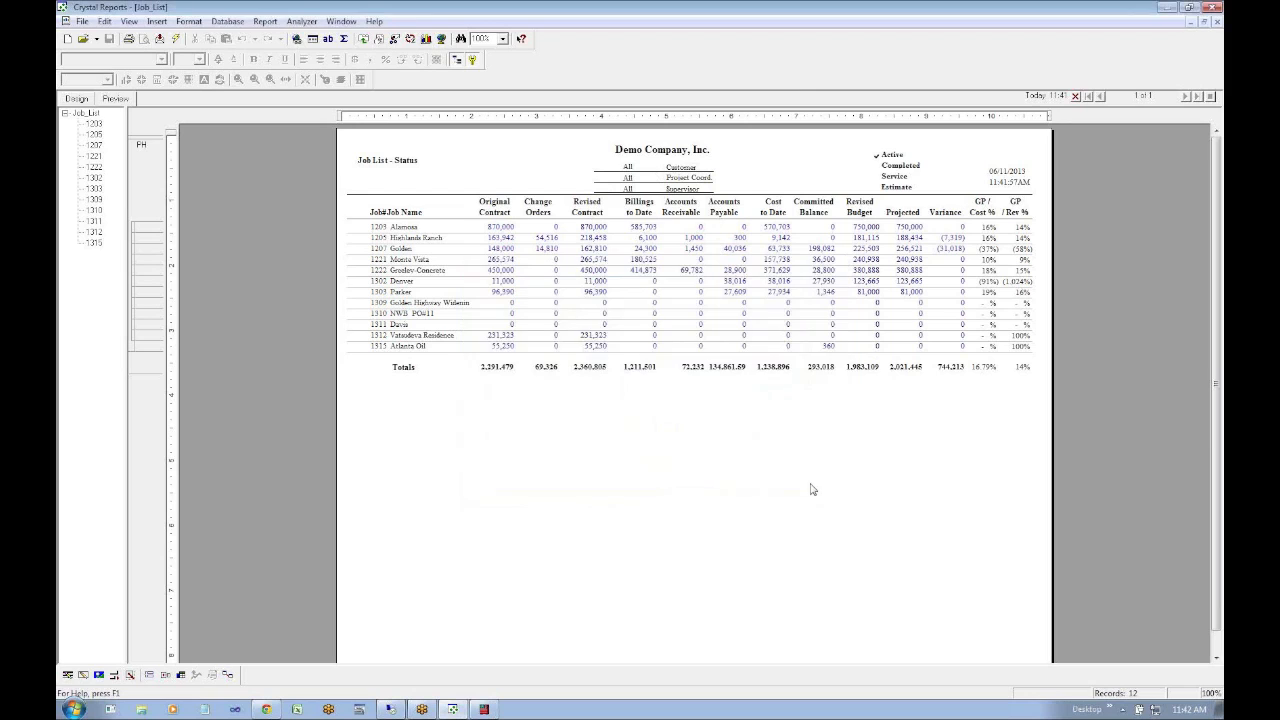
Switch to TimeSuite Toolbox, print the multi-job Job List Detail report to preview again, and minimize the window
{"action": "key", "text": "alt+Tab"}
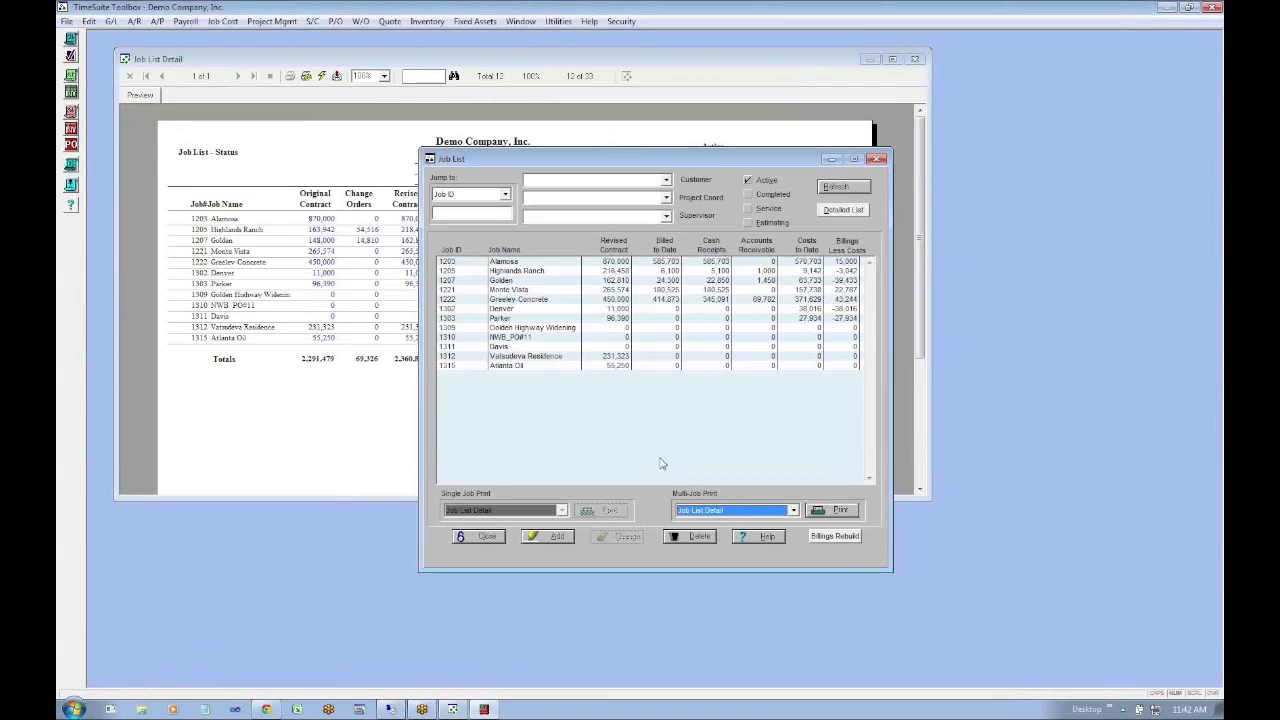
{"action": "left_click", "coordinate": [838, 510]}
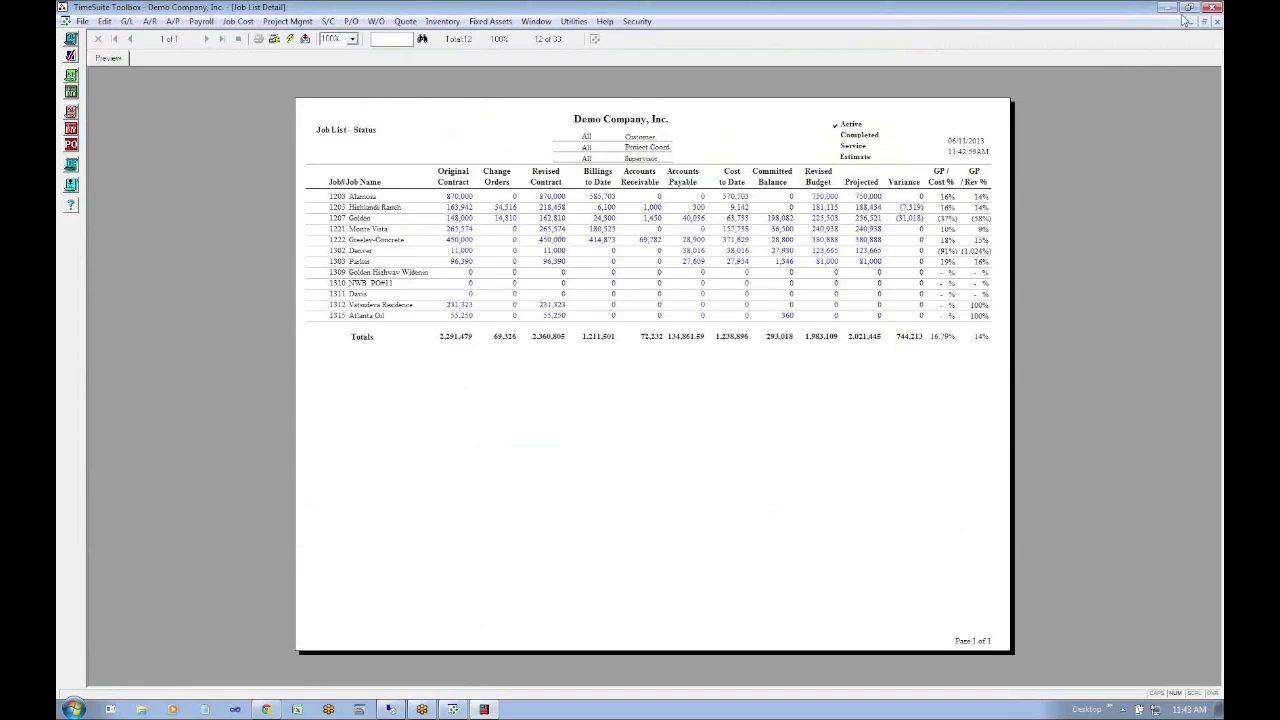
{"action": "left_click", "coordinate": [1167, 8]}
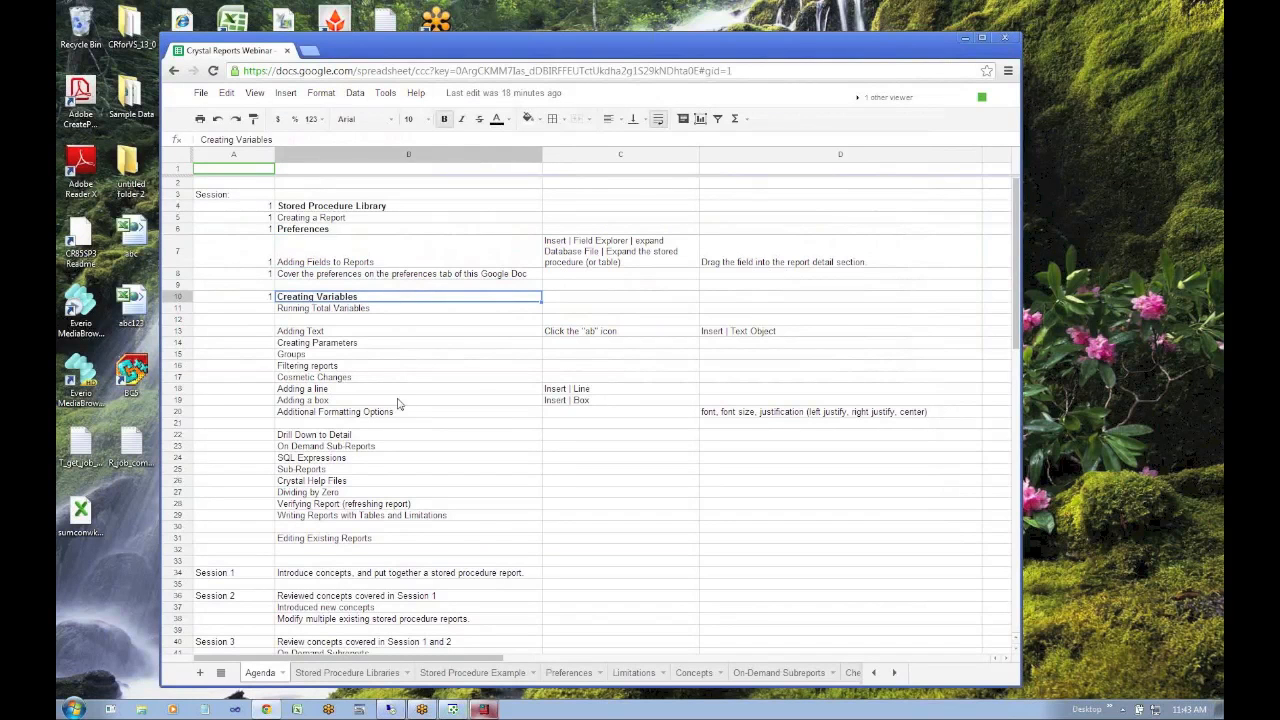
Switch to Crystal Reports, list the formula fields in the Field Explorer, and open the Amount - AP formula for editing
{"action": "left_click", "coordinate": [455, 710]}
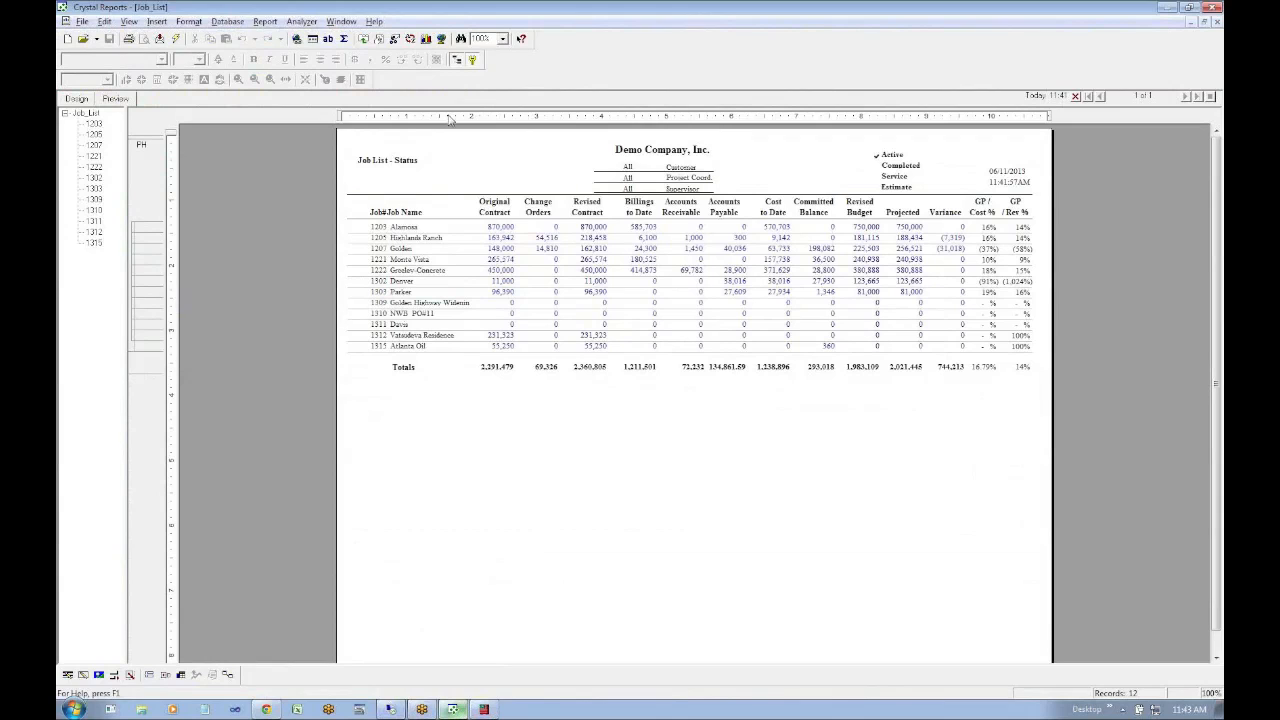
{"action": "left_click", "coordinate": [155, 22]}
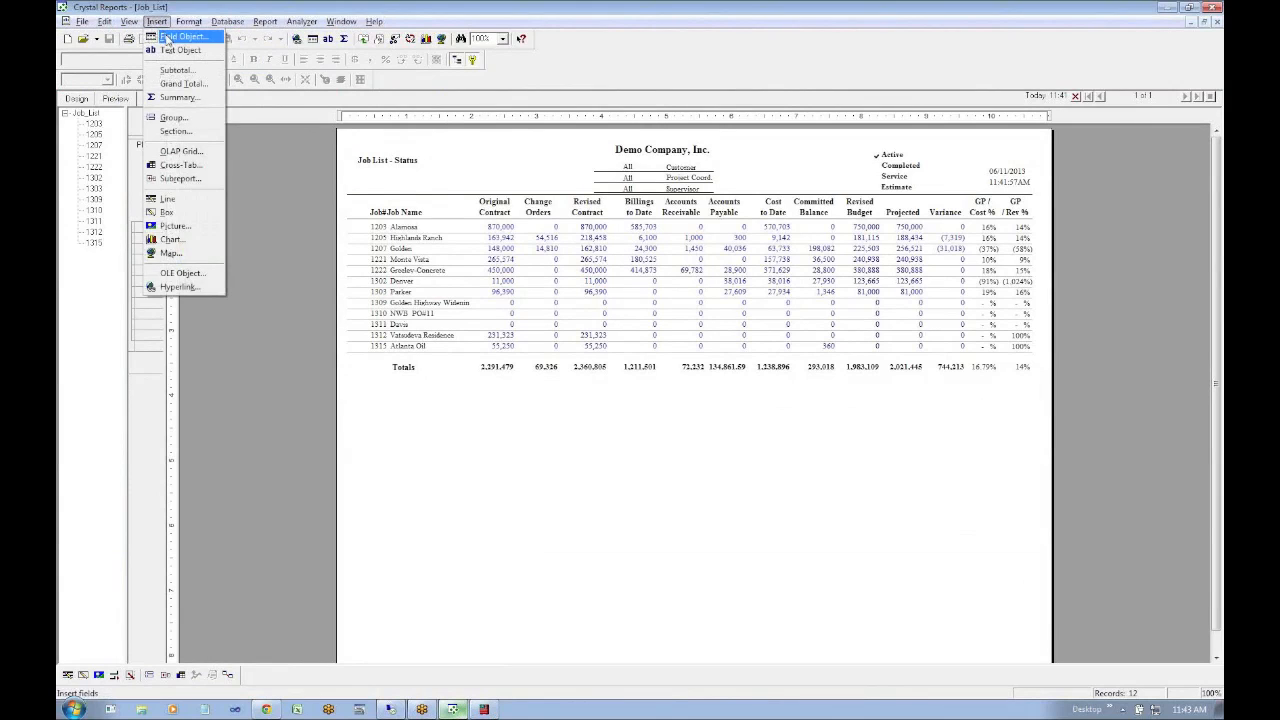
{"action": "left_click", "coordinate": [168, 38]}
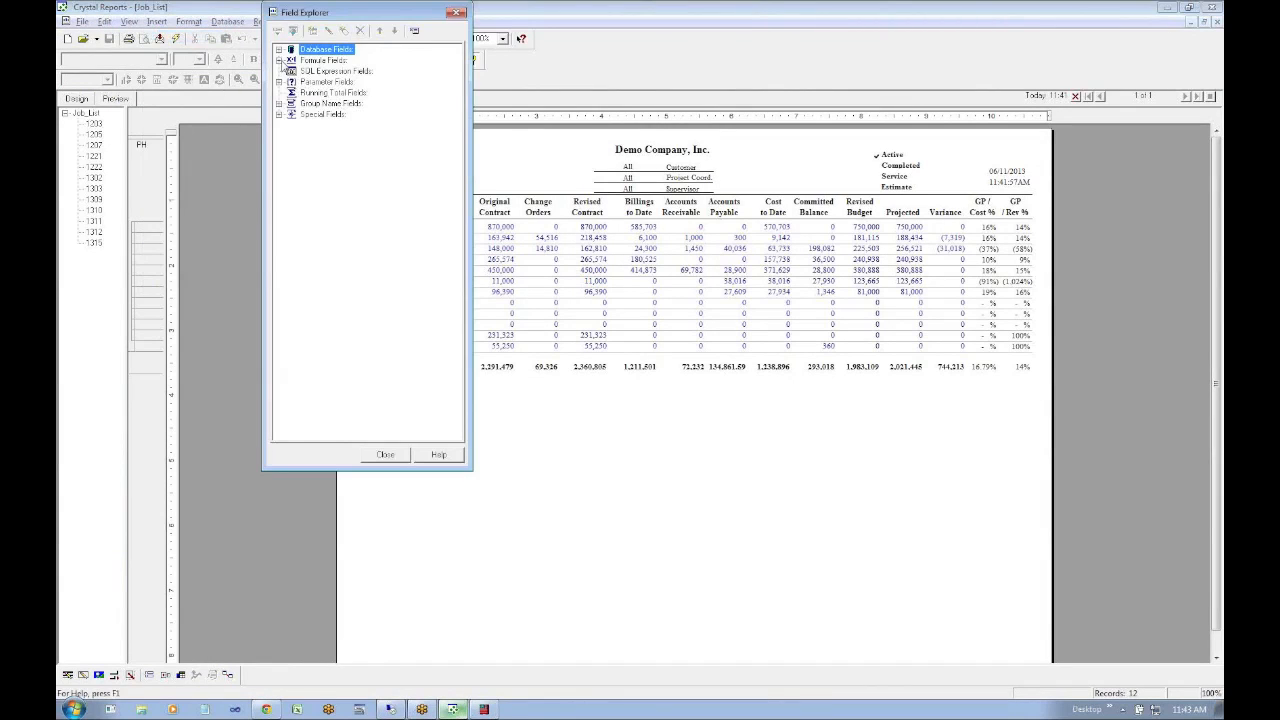
{"action": "left_click", "coordinate": [281, 61]}
{"action": "left_click", "coordinate": [332, 60]}
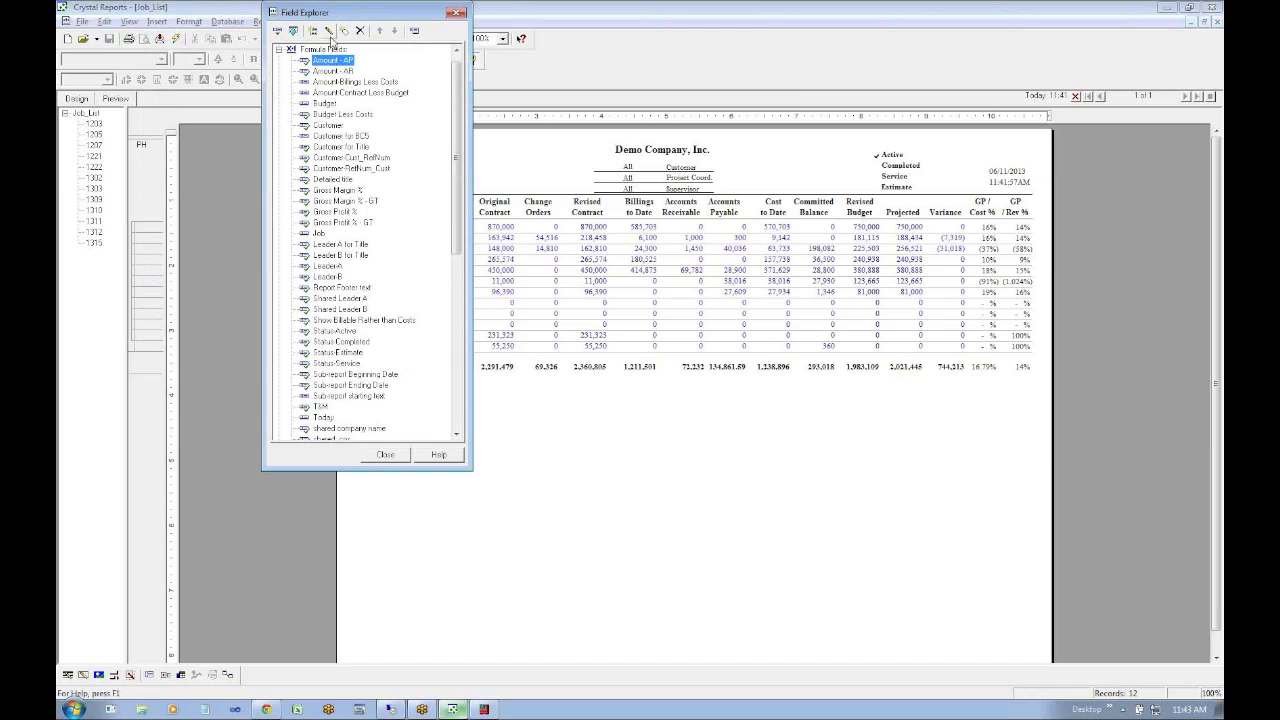
{"action": "left_click", "coordinate": [329, 33]}
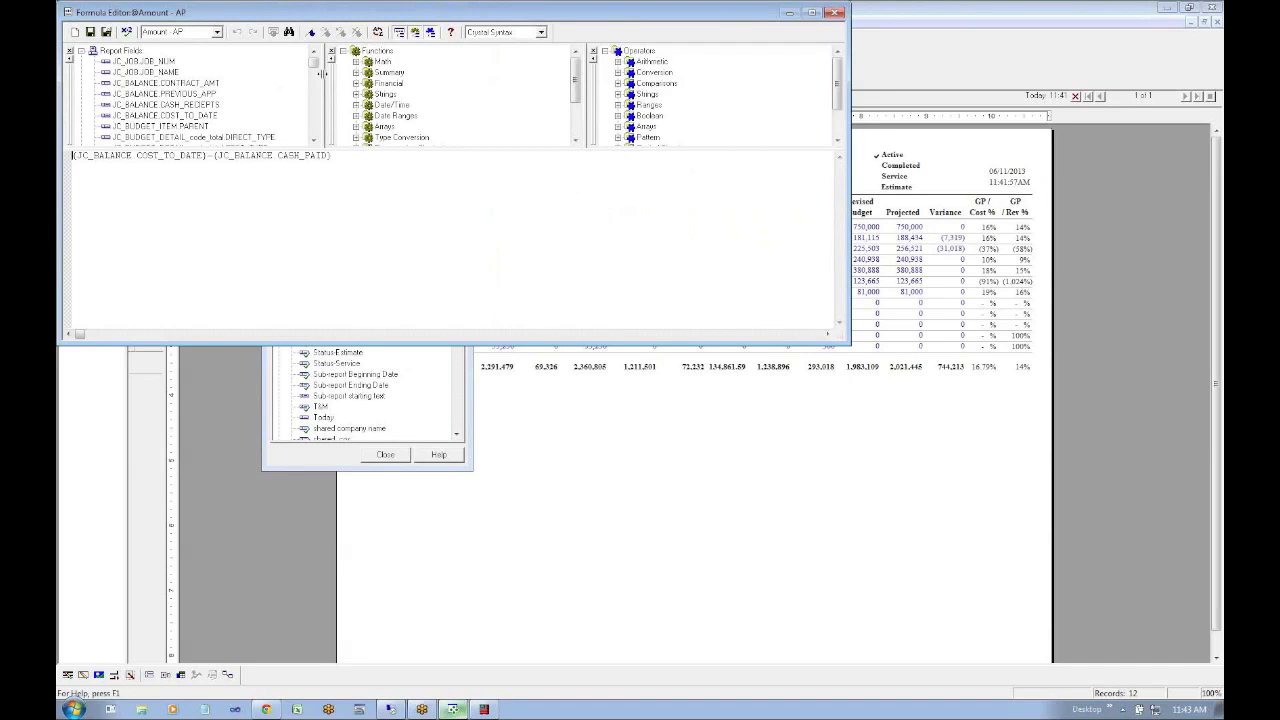
Insert the JOB_NUM field of the JC_JOB table at the start of the Amount - AP formula
{"action": "left_click_drag", "start_coordinate": [313, 62], "coordinate": [316, 130]}
{"action": "left_click", "coordinate": [83, 137]}
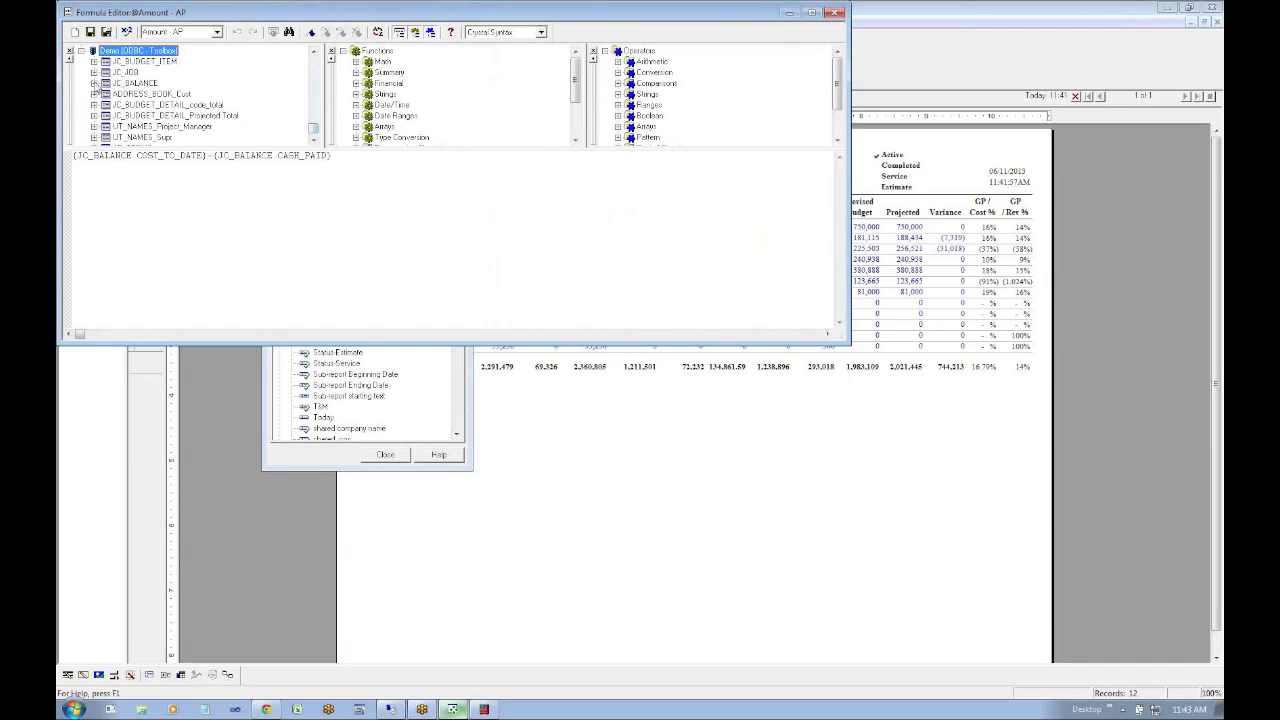
{"action": "left_click", "coordinate": [93, 72]}
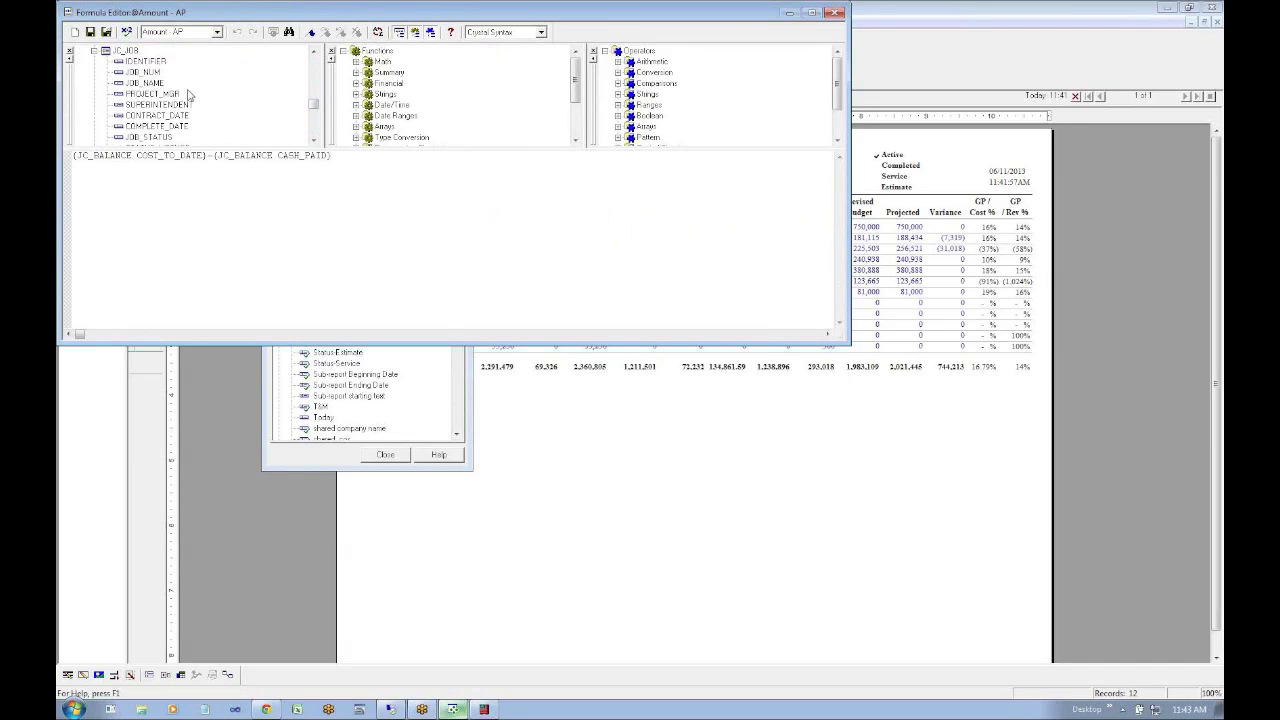
{"action": "double_click", "coordinate": [143, 73]}
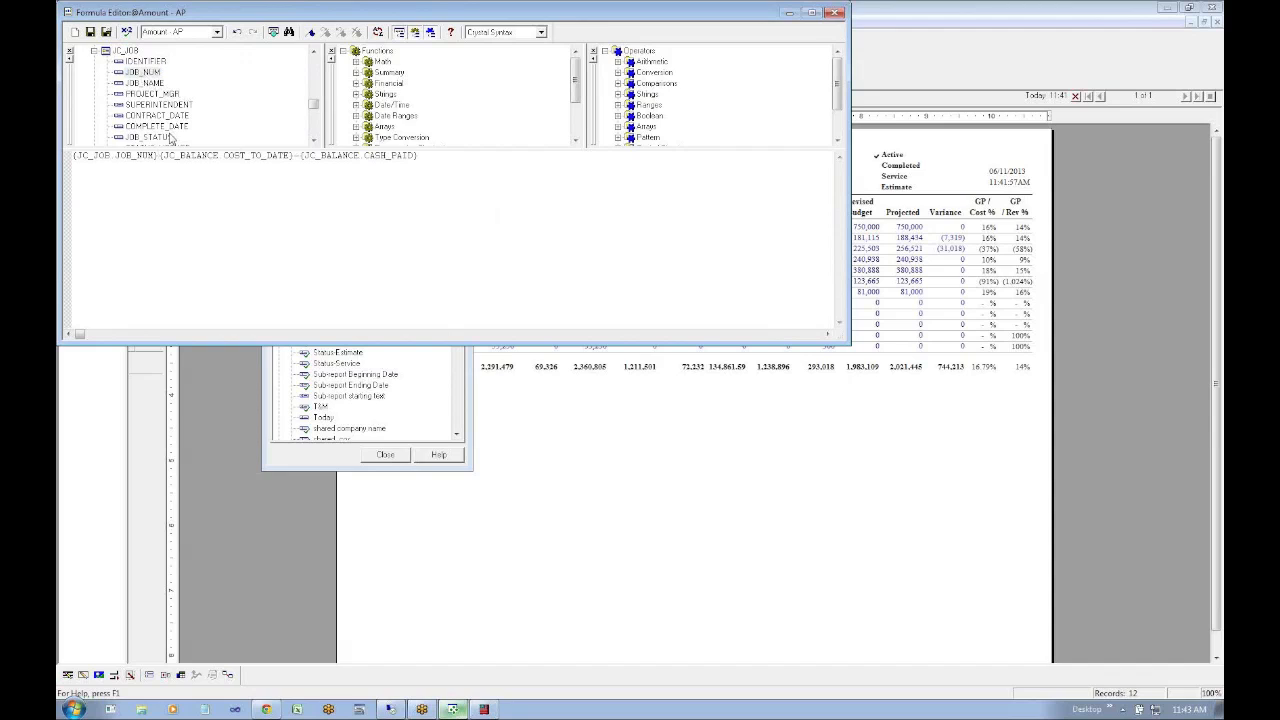
Undo the JOB_NUM insertion in the Amount - AP formula, collapse the JC_JOB table, and reposition the Formula Editor
{"action": "key", "text": "ctrl+z"}
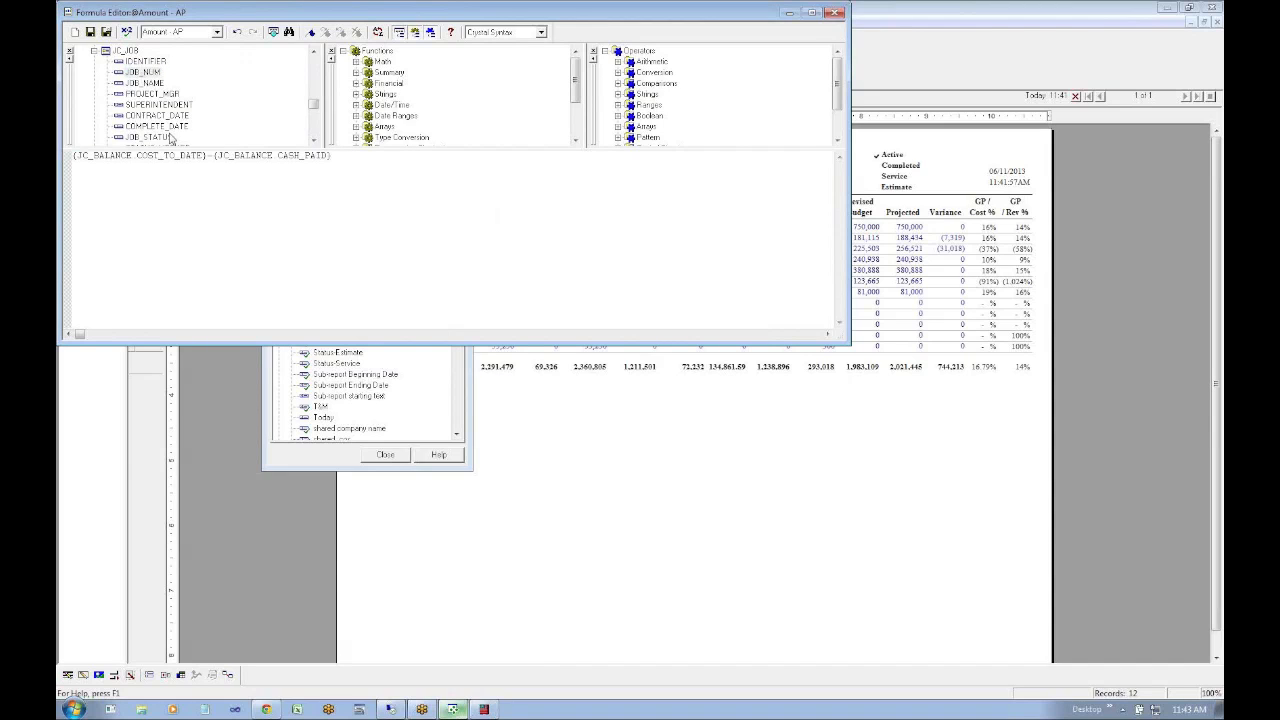
{"action": "left_click", "coordinate": [94, 51]}
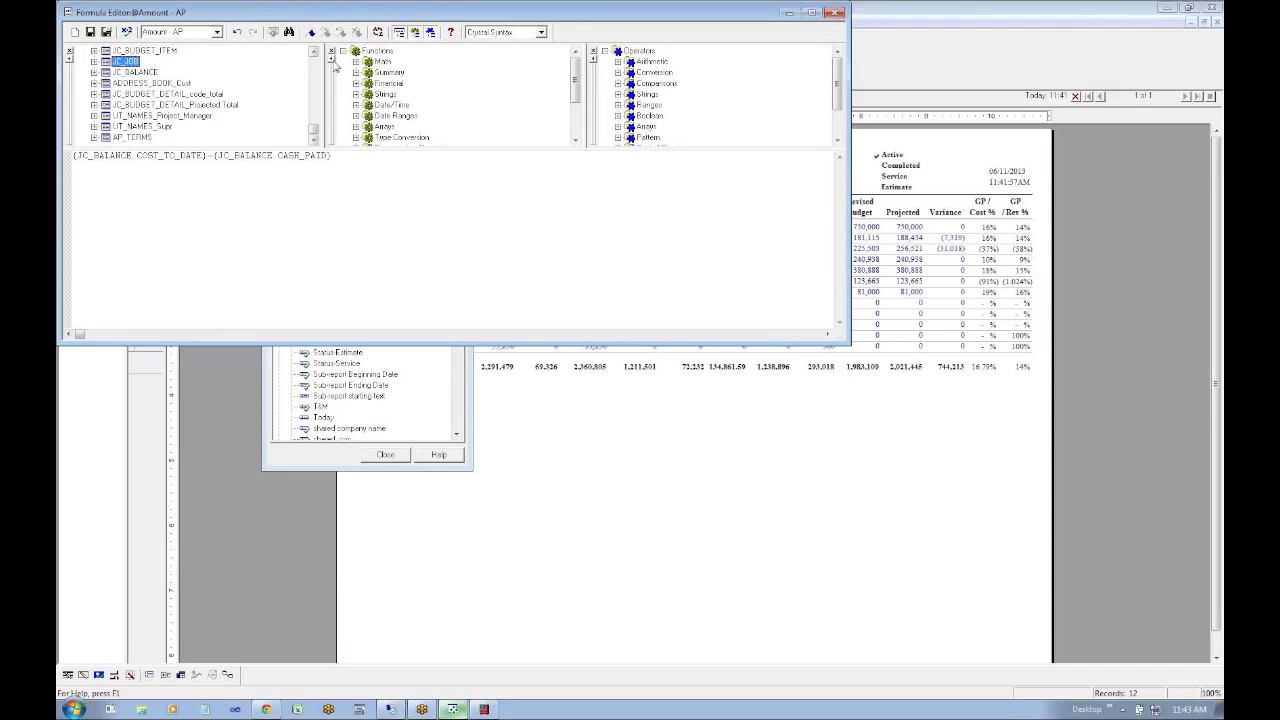
{"action": "scroll", "coordinate": [305, 65], "scroll_direction": "up", "scroll_amount": 5}
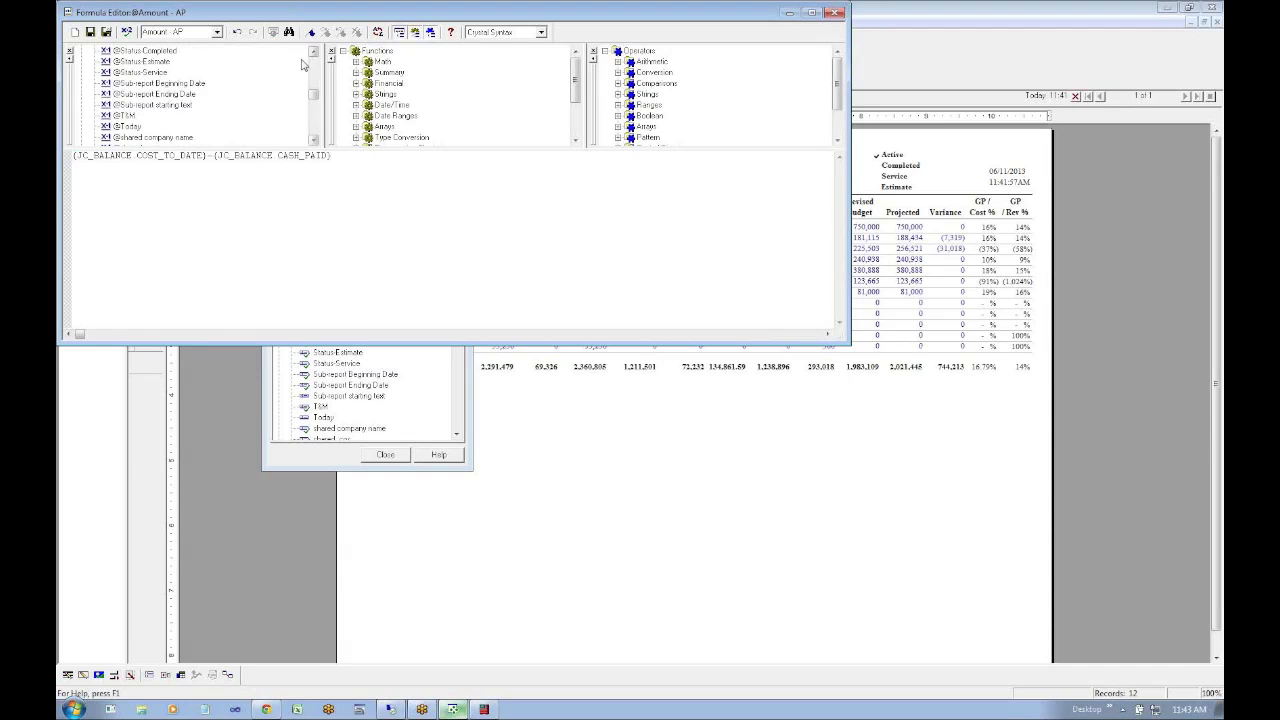
{"action": "left_click_drag", "start_coordinate": [122, 13], "coordinate": [155, 54]}
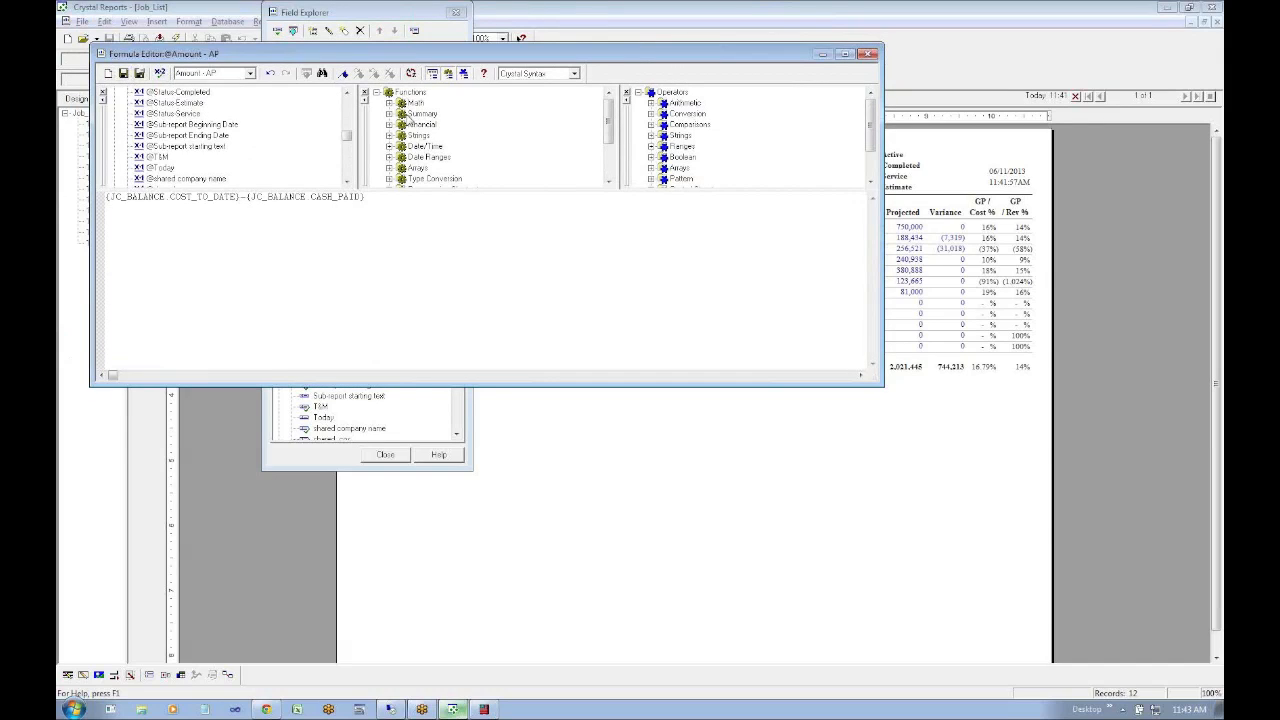
Examine the available formula functions in the Math, Financial and Strings categories
{"action": "left_click", "coordinate": [390, 103]}
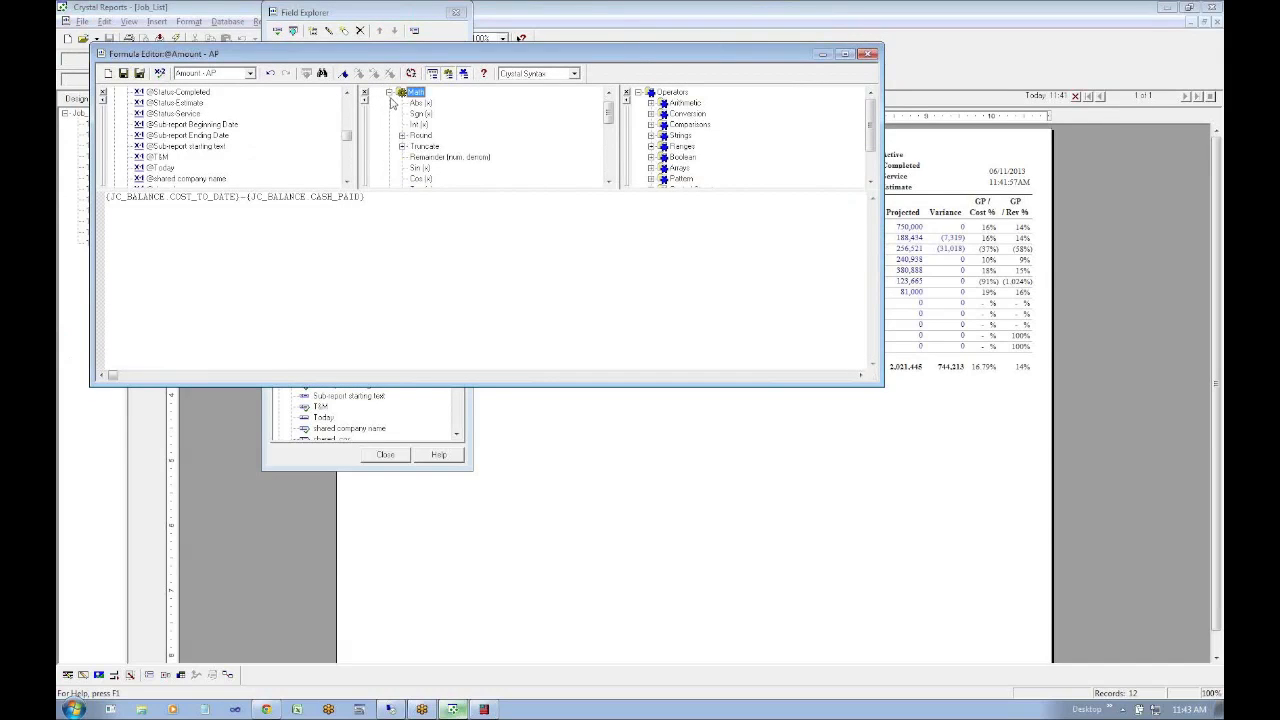
{"action": "left_click", "coordinate": [390, 93]}
{"action": "left_click", "coordinate": [390, 114]}
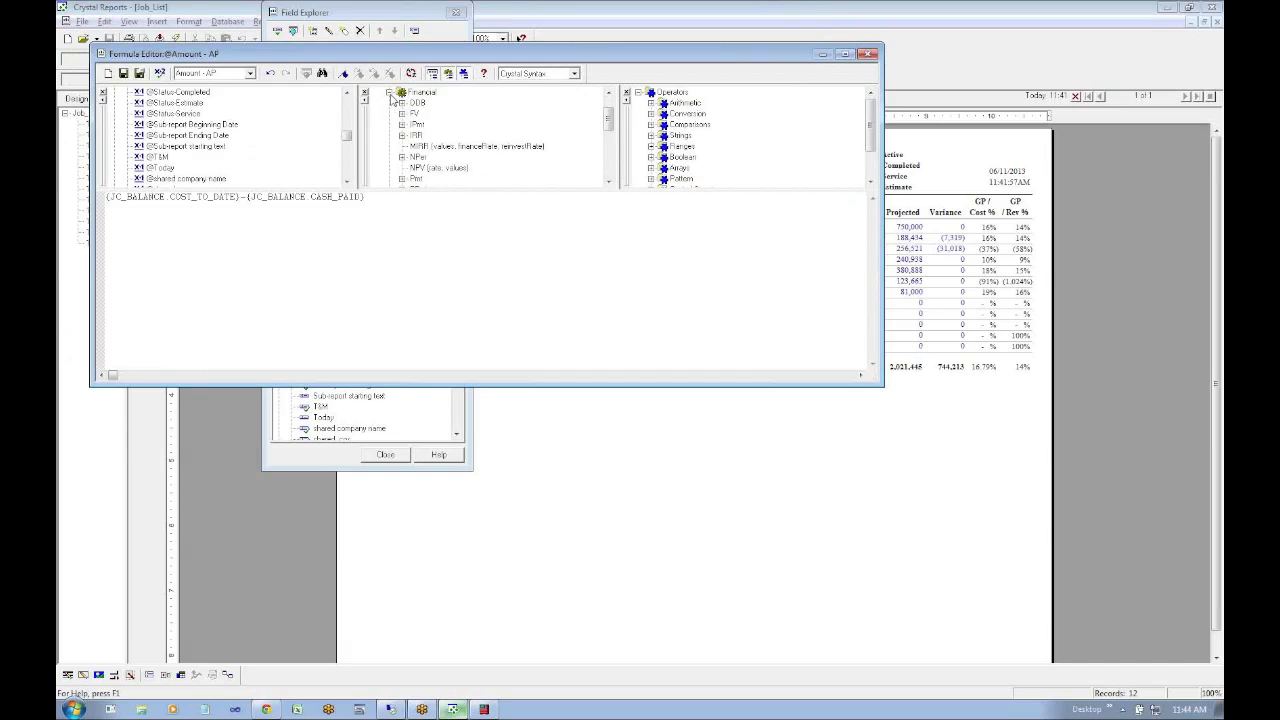
{"action": "left_click", "coordinate": [389, 93]}
{"action": "scroll", "coordinate": [602, 106], "scroll_direction": "up", "scroll_amount": 1}
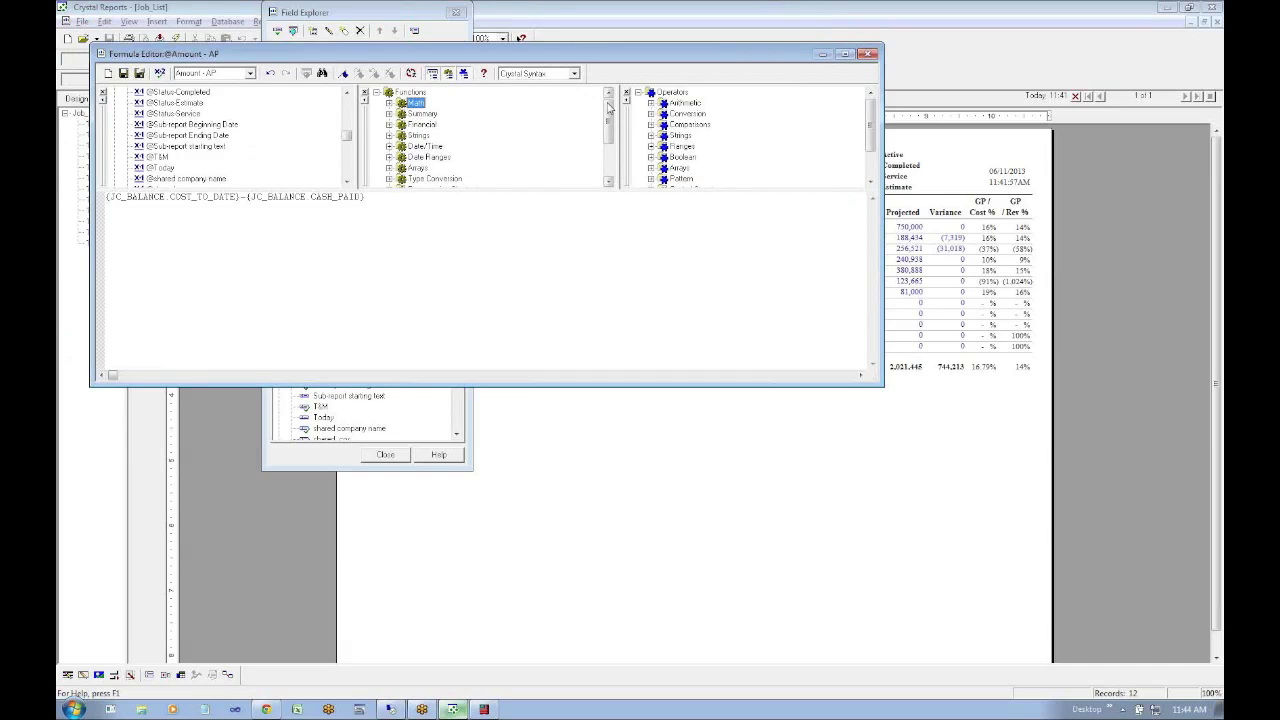
{"action": "left_click", "coordinate": [390, 103]}
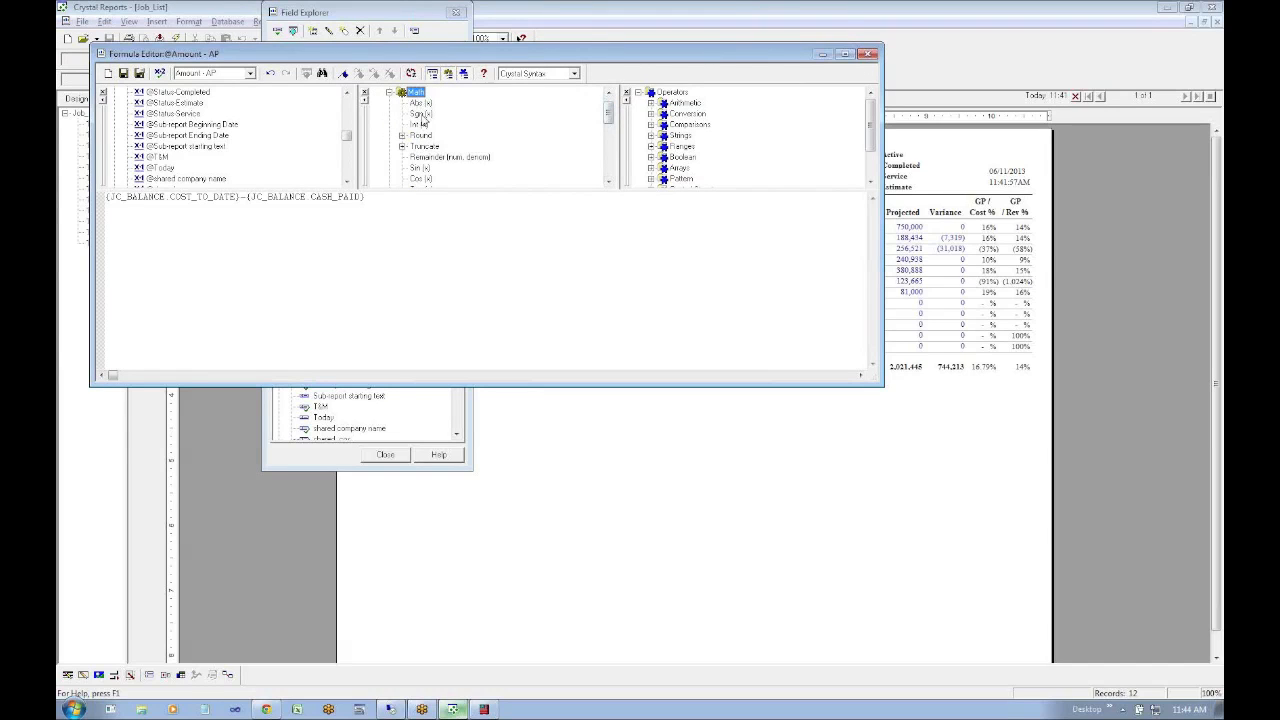
{"action": "left_click", "coordinate": [389, 92]}
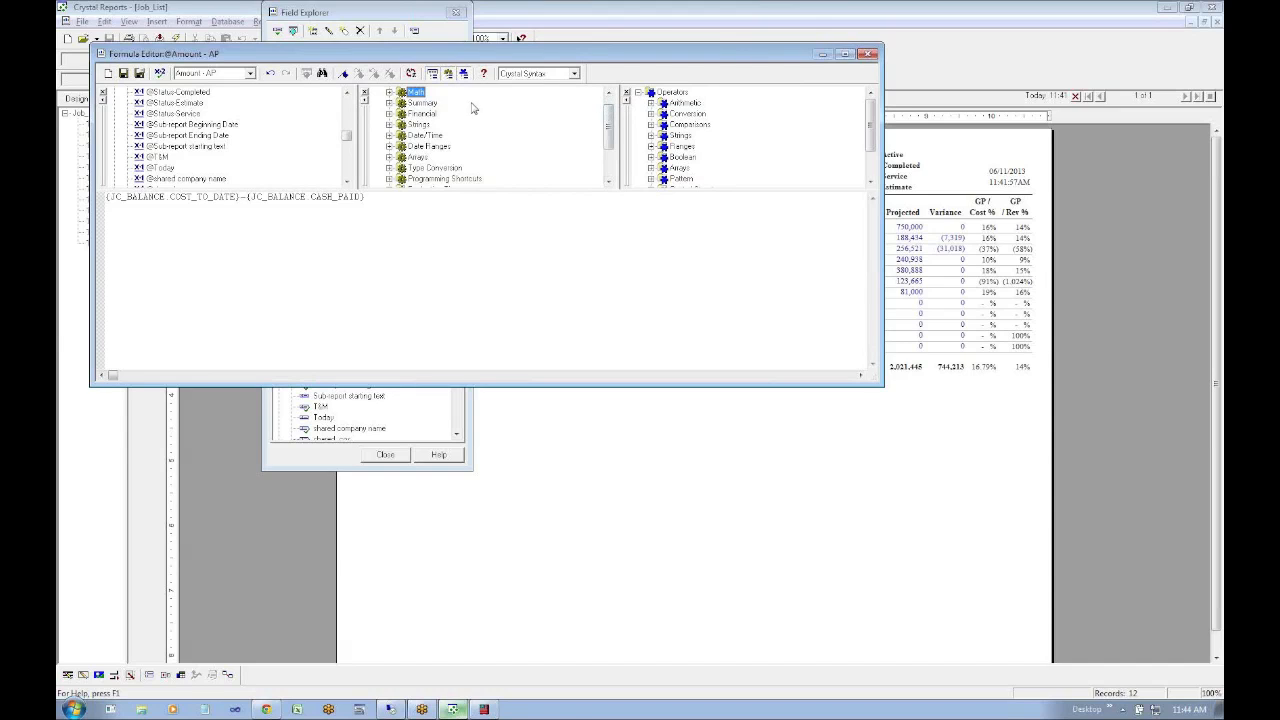
{"action": "left_click_drag", "start_coordinate": [611, 116], "coordinate": [611, 122]}
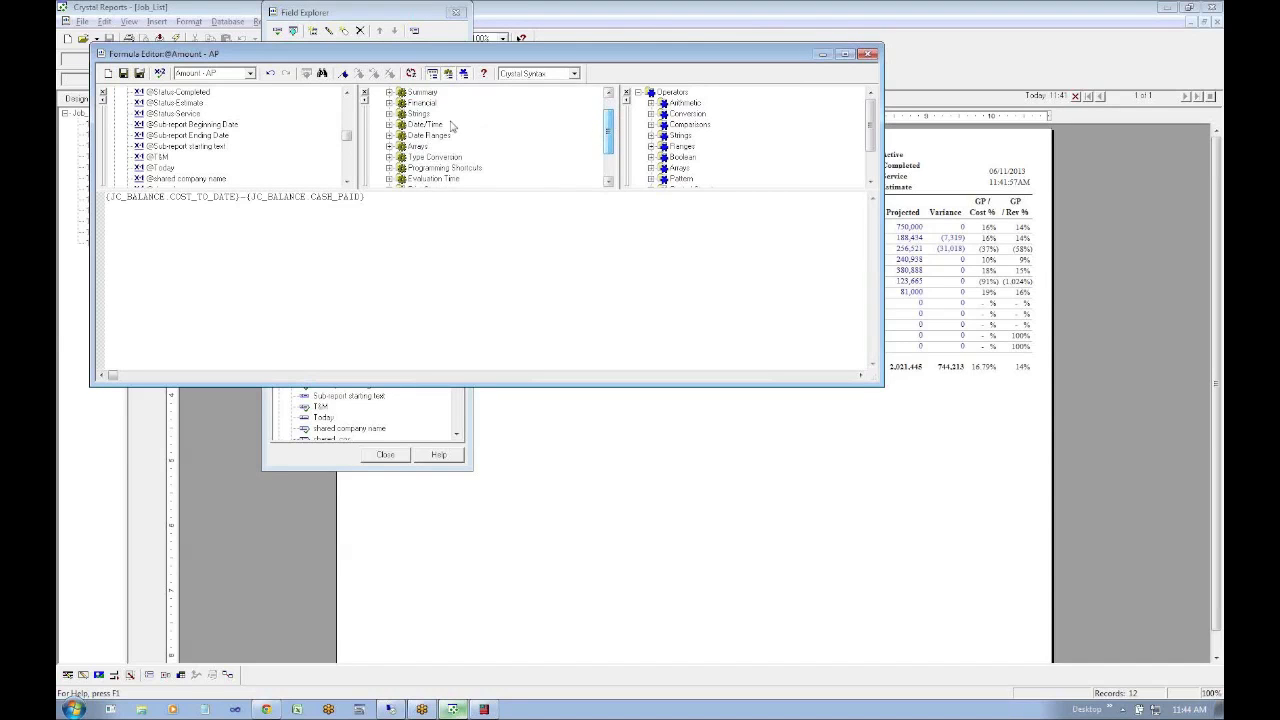
{"action": "left_click", "coordinate": [389, 113]}
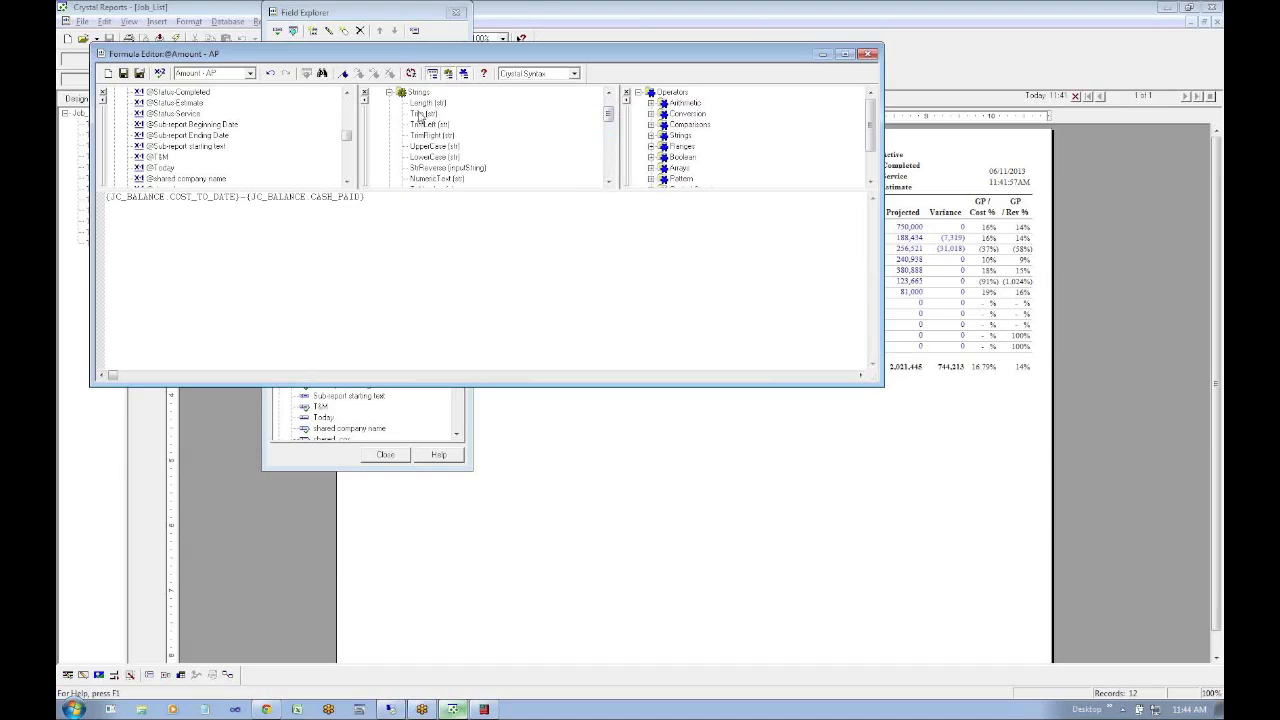
{"action": "left_click", "coordinate": [424, 104]}
List the Arithmetic operators, insert the Divide operator at the start of the Amount - AP formula, and delete it again
{"action": "mouse_move", "coordinate": [876, 112]}
{"action": "left_mouse_down"}
{"action": "mouse_move", "coordinate": [876, 144]}
{"action": "mouse_move", "coordinate": [871, 109]}
{"action": "left_mouse_up"}
{"action": "left_click", "coordinate": [680, 114]}
{"action": "left_click", "coordinate": [651, 103]}
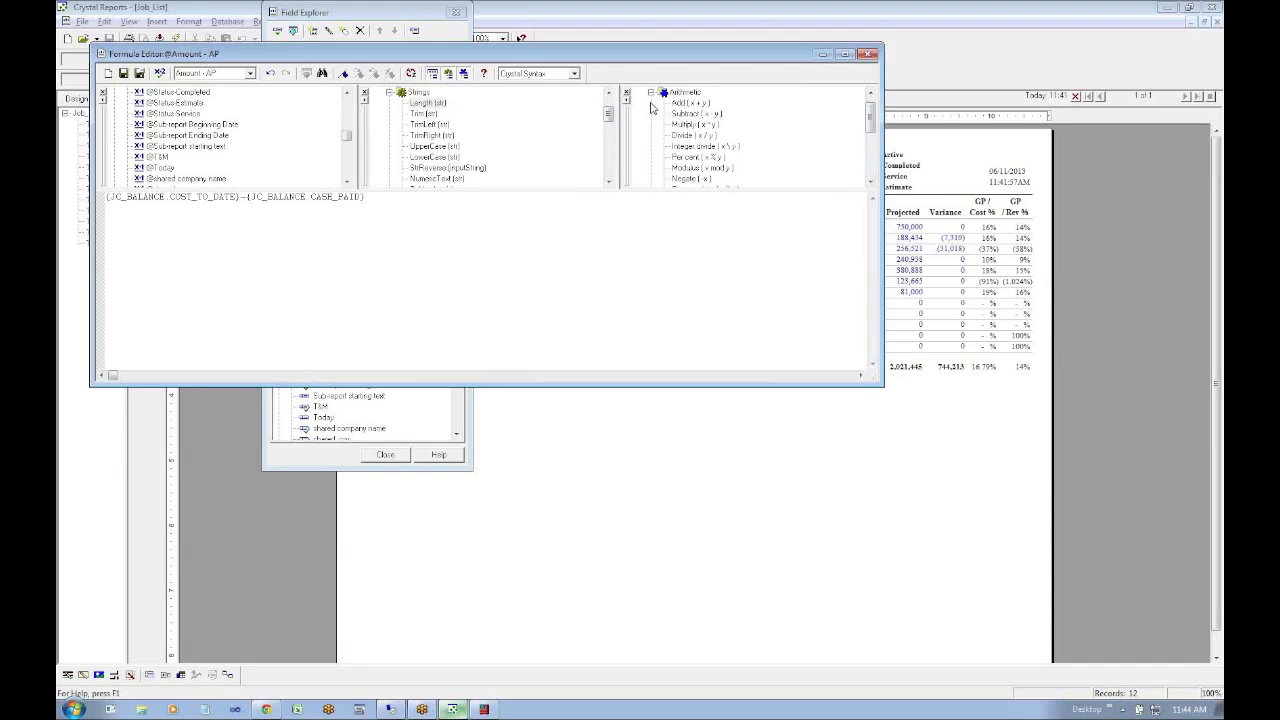
{"action": "double_click", "coordinate": [700, 135]}
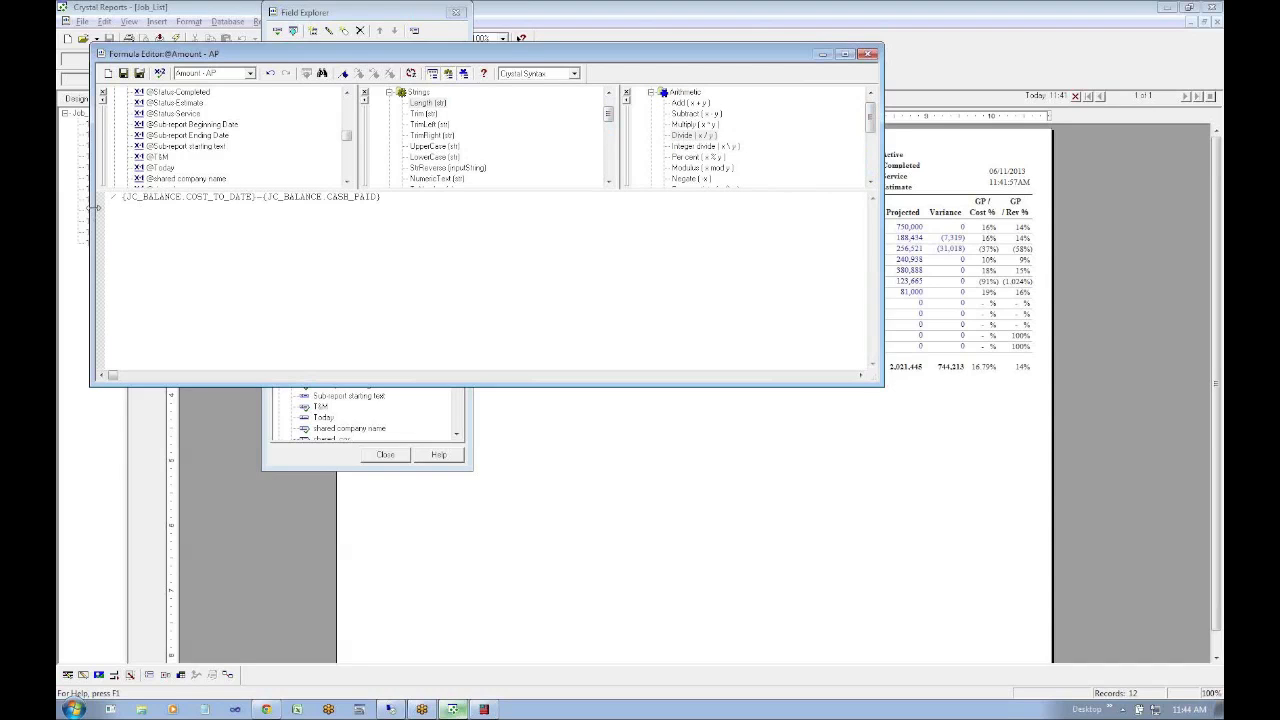
{"action": "type", "text": "/"}
{"action": "key", "text": "Delete"}
{"action": "key", "text": "Delete"}
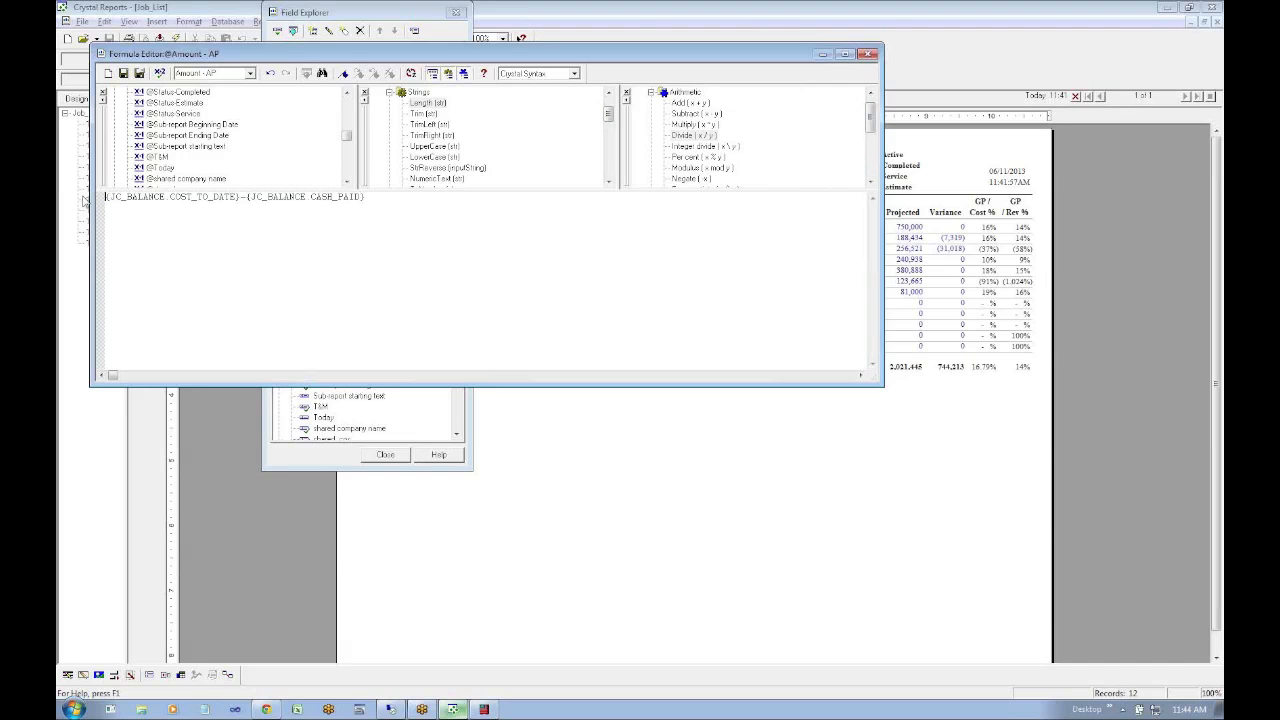
Save and close the Amount - AP formula along with the Field Explorer, and open the Job Status subreport for job 1207 Golden
{"action": "left_click", "coordinate": [139, 74]}
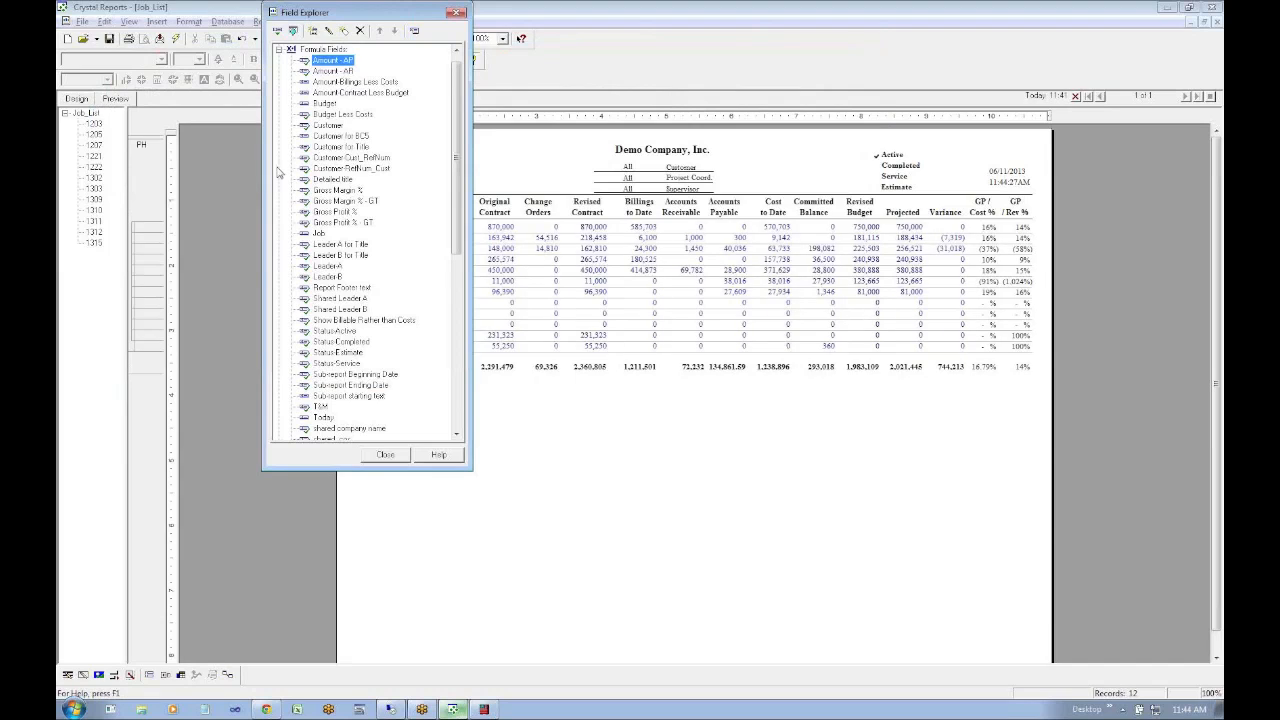
{"action": "left_click", "coordinate": [396, 453]}
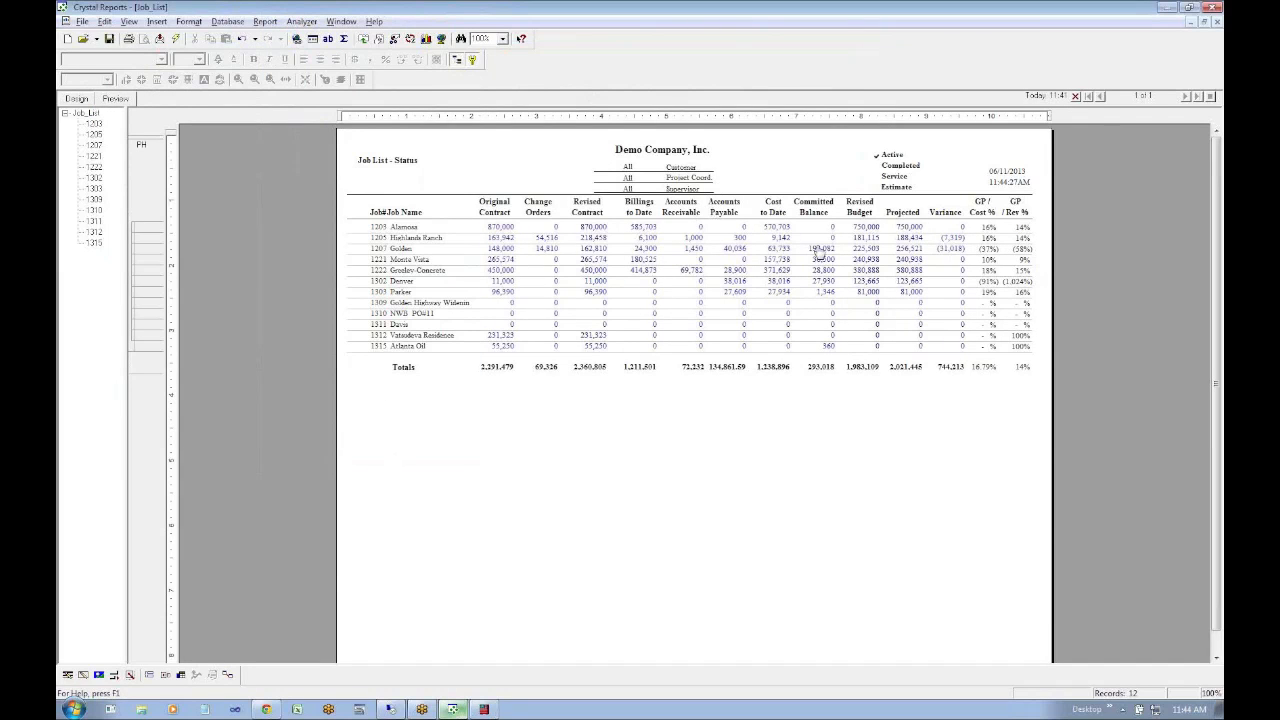
{"action": "double_click", "coordinate": [945, 253]}
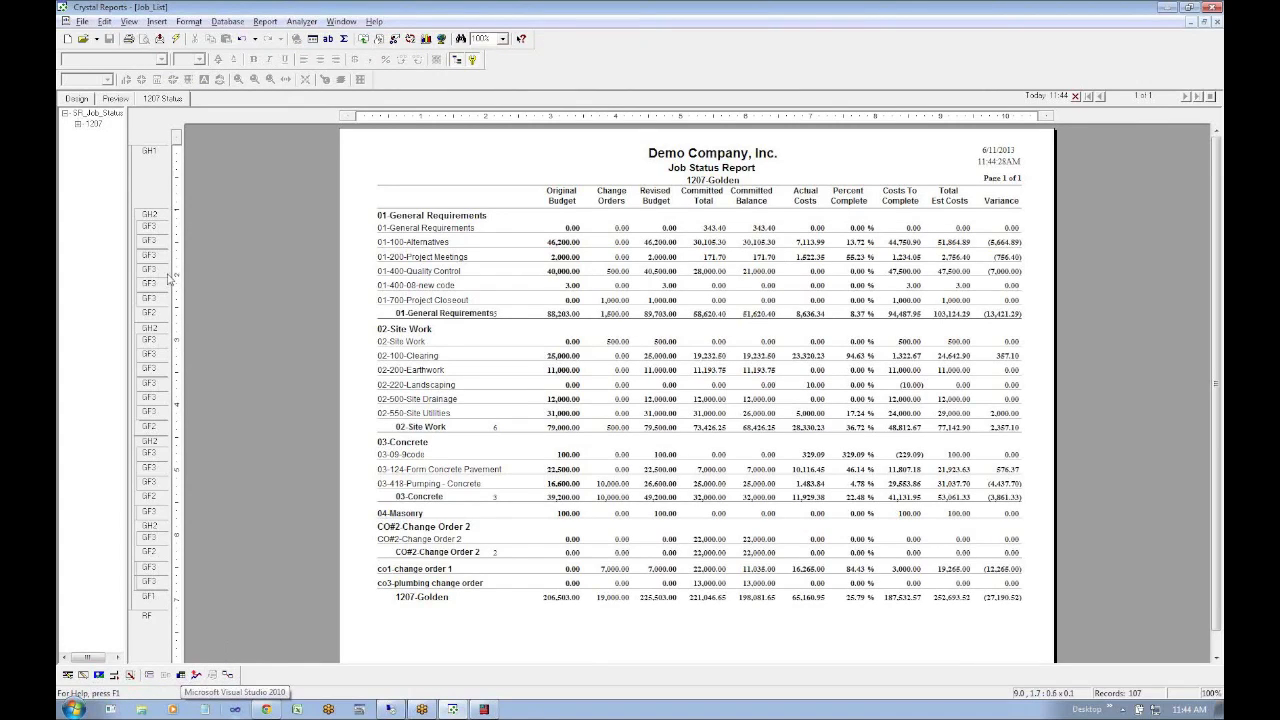
{"action": "left_click", "coordinate": [157, 22]}
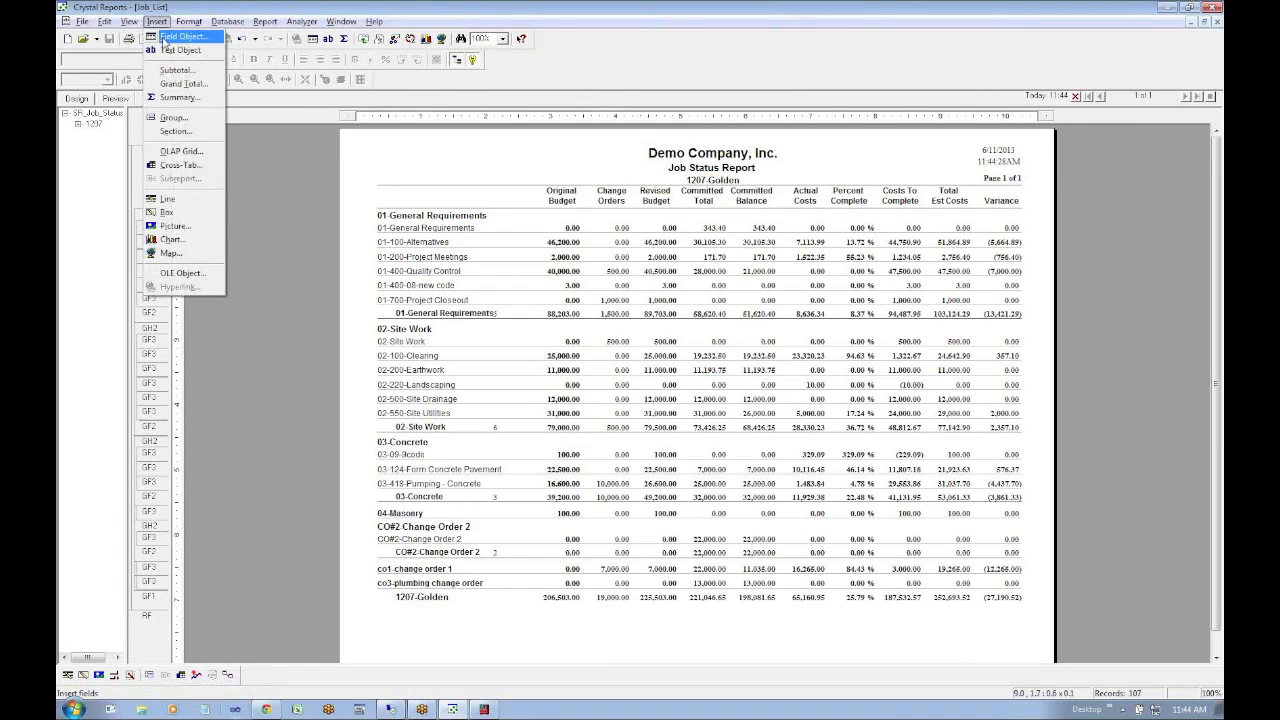
{"action": "left_click", "coordinate": [136, 38]}
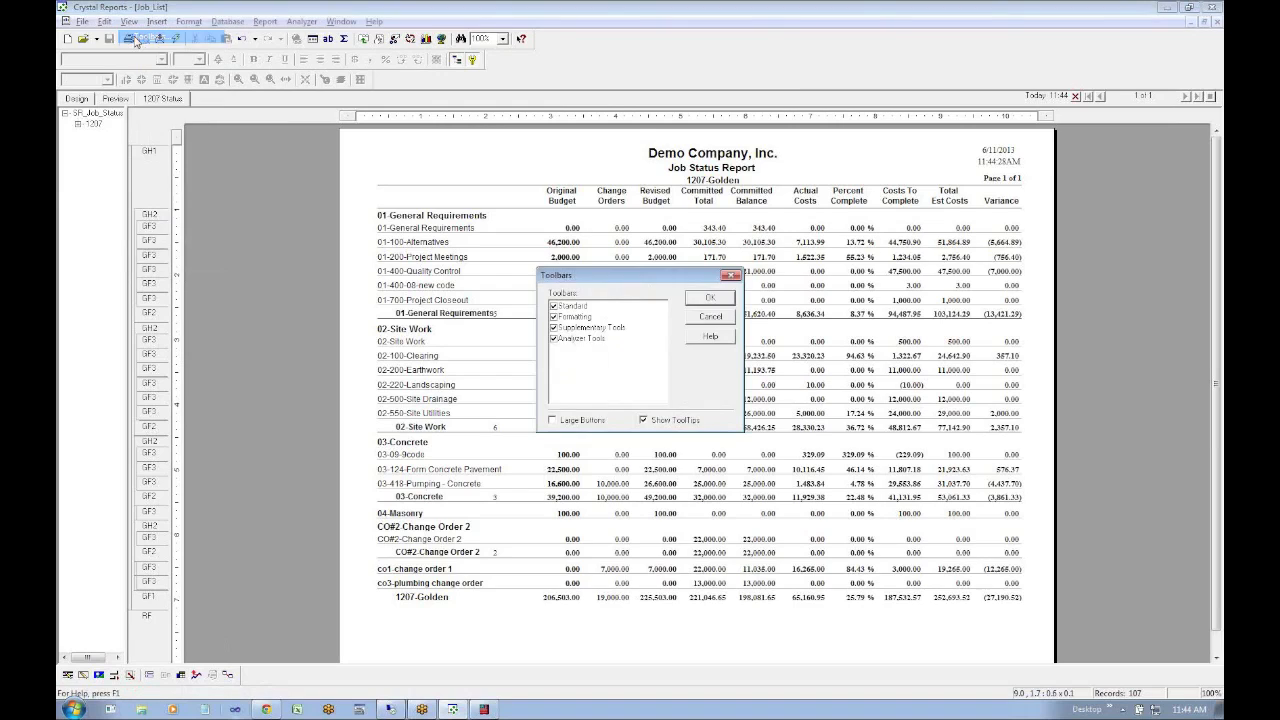
{"action": "left_click", "coordinate": [712, 320]}
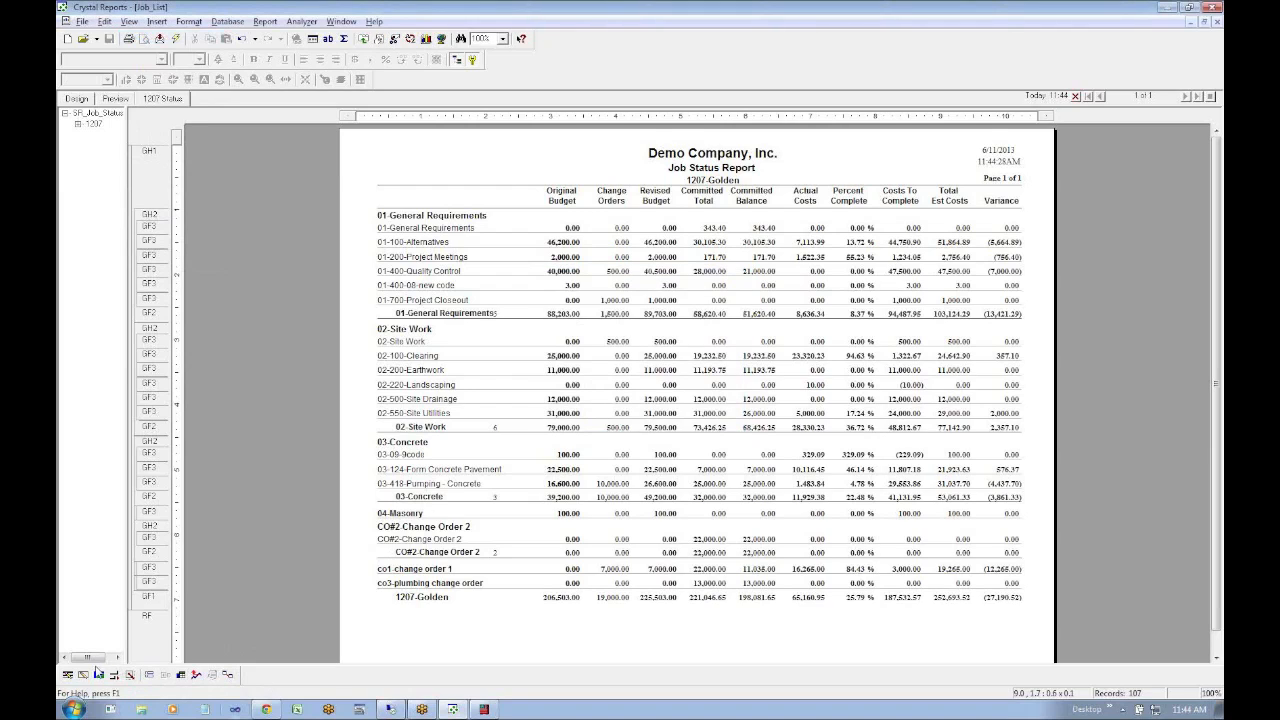
Open the Visual Linking Expert for the 1207 subreport and enlarge the T_get_job_status table to examine its fields
{"action": "left_click", "coordinate": [229, 675]}
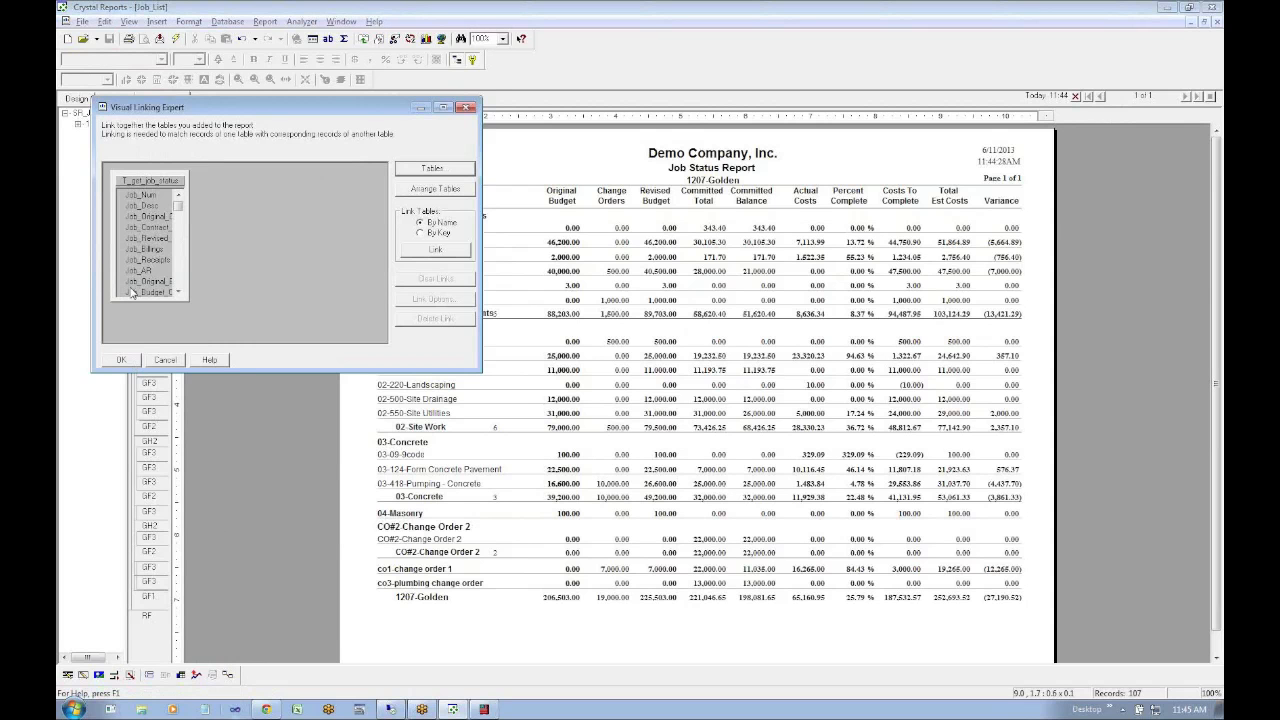
{"action": "left_click_drag", "start_coordinate": [138, 300], "coordinate": [151, 342]}
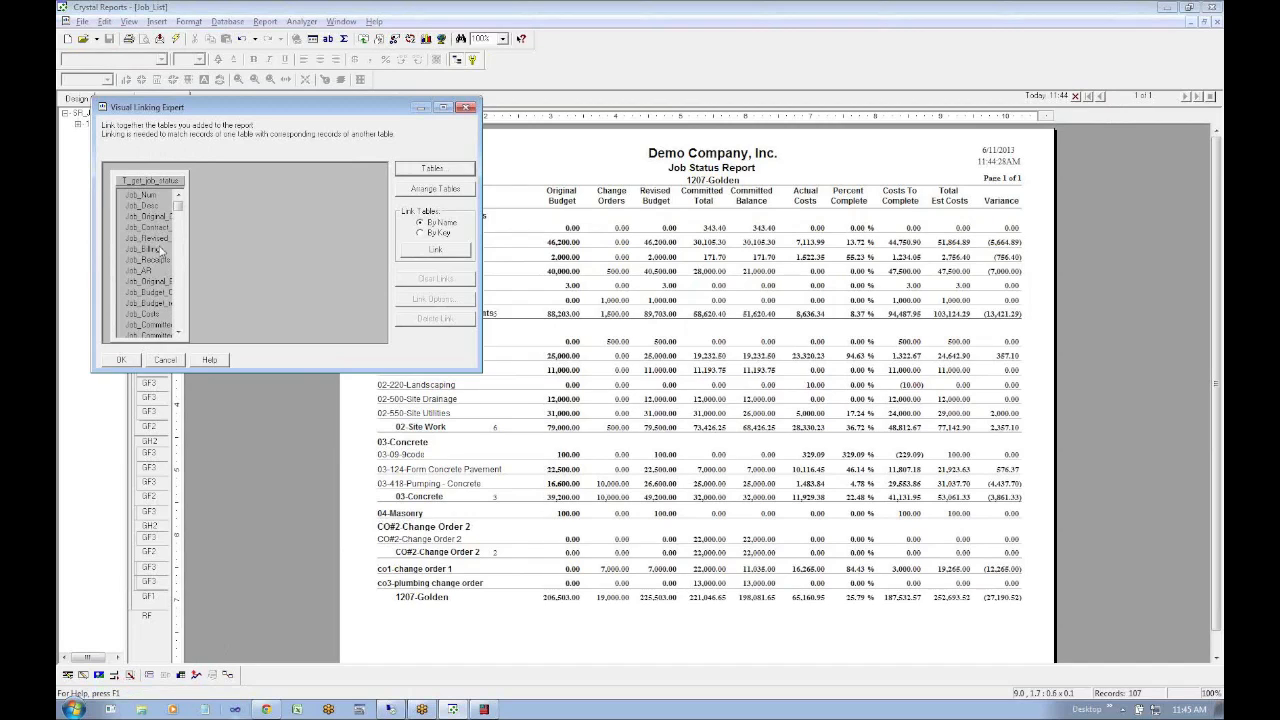
{"action": "mouse_move", "coordinate": [179, 204]}
{"action": "left_mouse_down"}
{"action": "mouse_move", "coordinate": [179, 218]}
{"action": "mouse_move", "coordinate": [167, 190]}
{"action": "left_mouse_up"}
Switch to the Crystal Reports Webinar spreadsheet in Chrome and locate T_get_job_status on the Stored Procedure Libraries sheet
{"action": "left_click", "coordinate": [266, 710]}
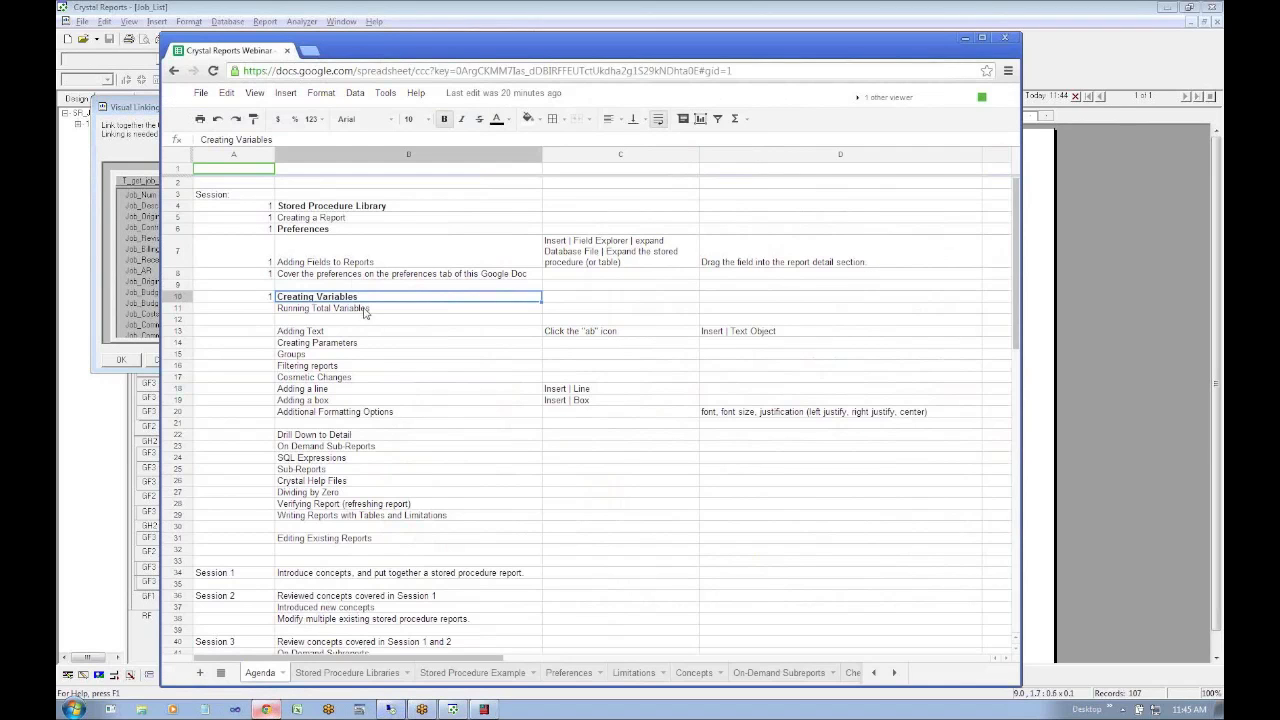
{"action": "left_click", "coordinate": [350, 677]}
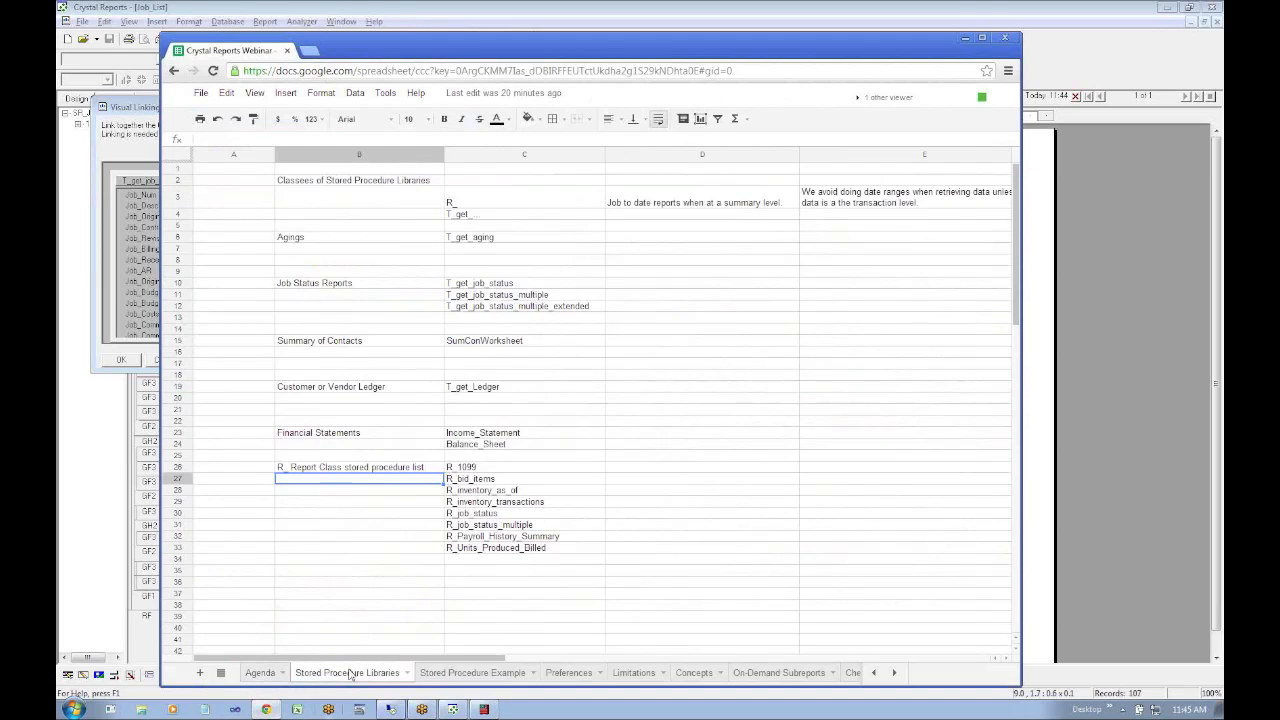
{"action": "left_click", "coordinate": [480, 285]}
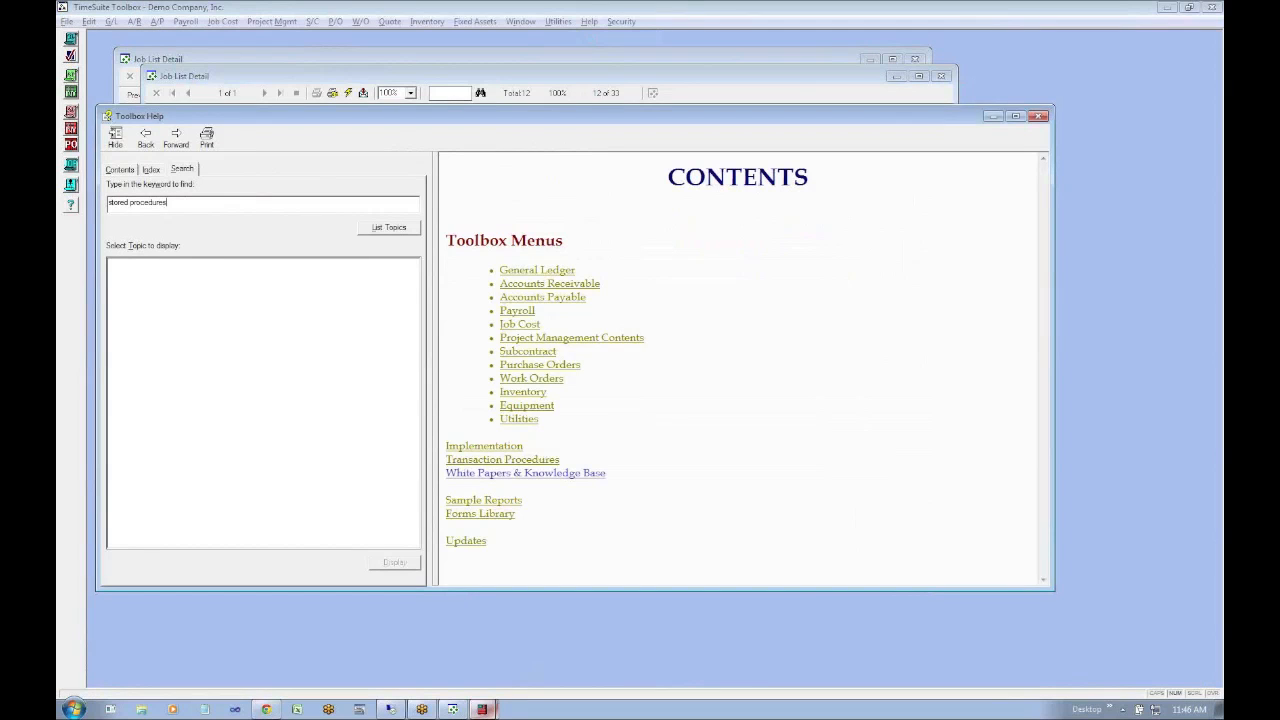
Search Toolbox Help for "stored procedures" and open the Toolbox Crystal Class I topic
{"action": "key", "text": "Return"}
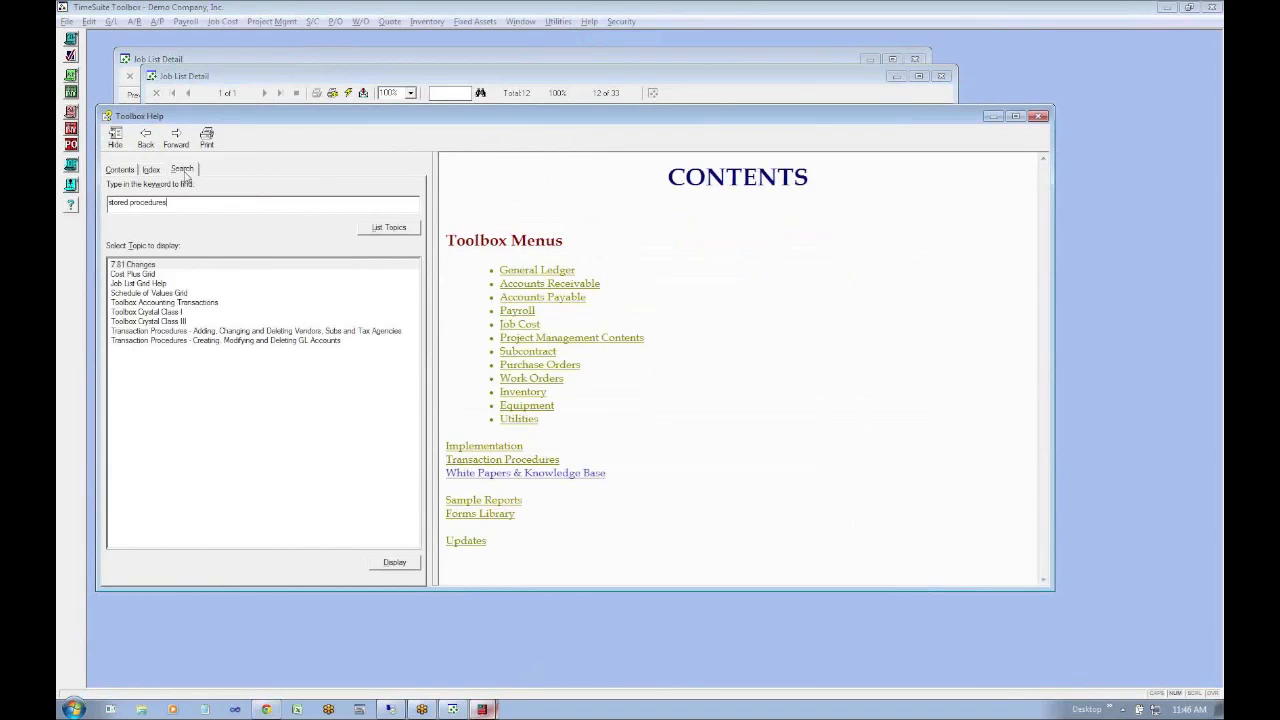
{"action": "double_click", "coordinate": [172, 314]}
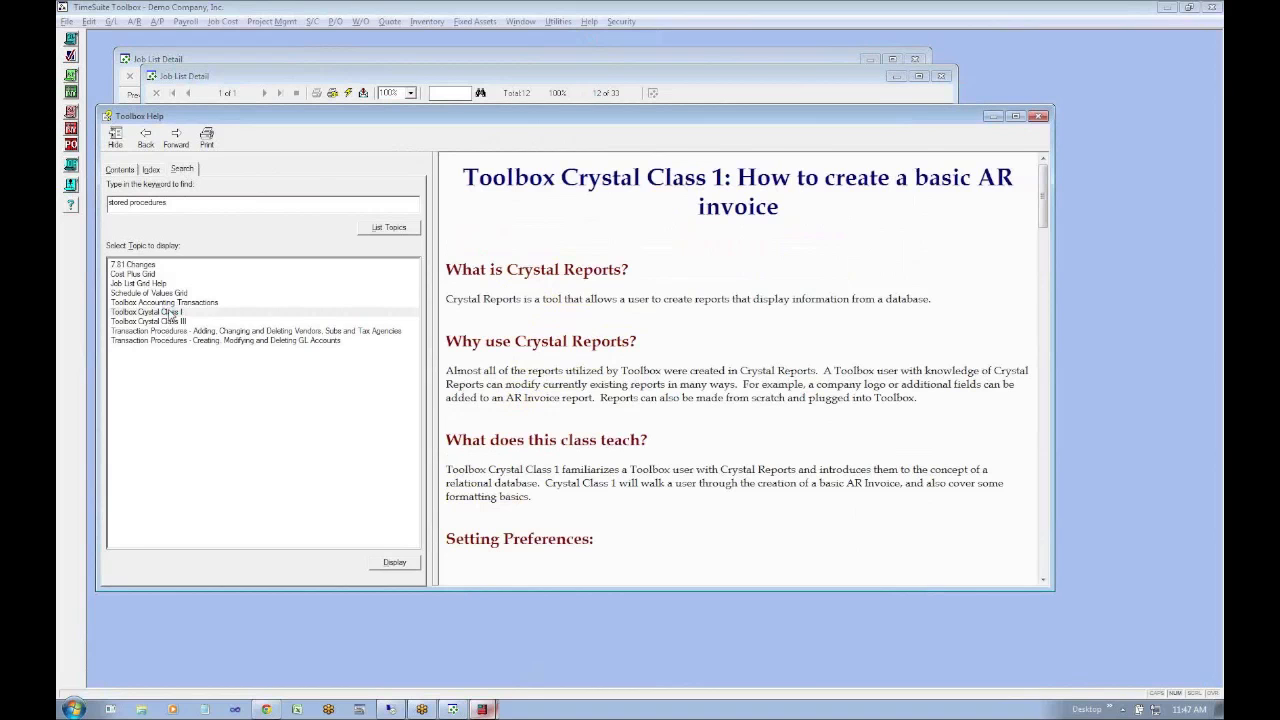
Browse the help contents to Crystal Reports Training under White Papers & Knowledge Base and open the Toolbox Crystal Class II topic
{"action": "left_click", "coordinate": [122, 170]}
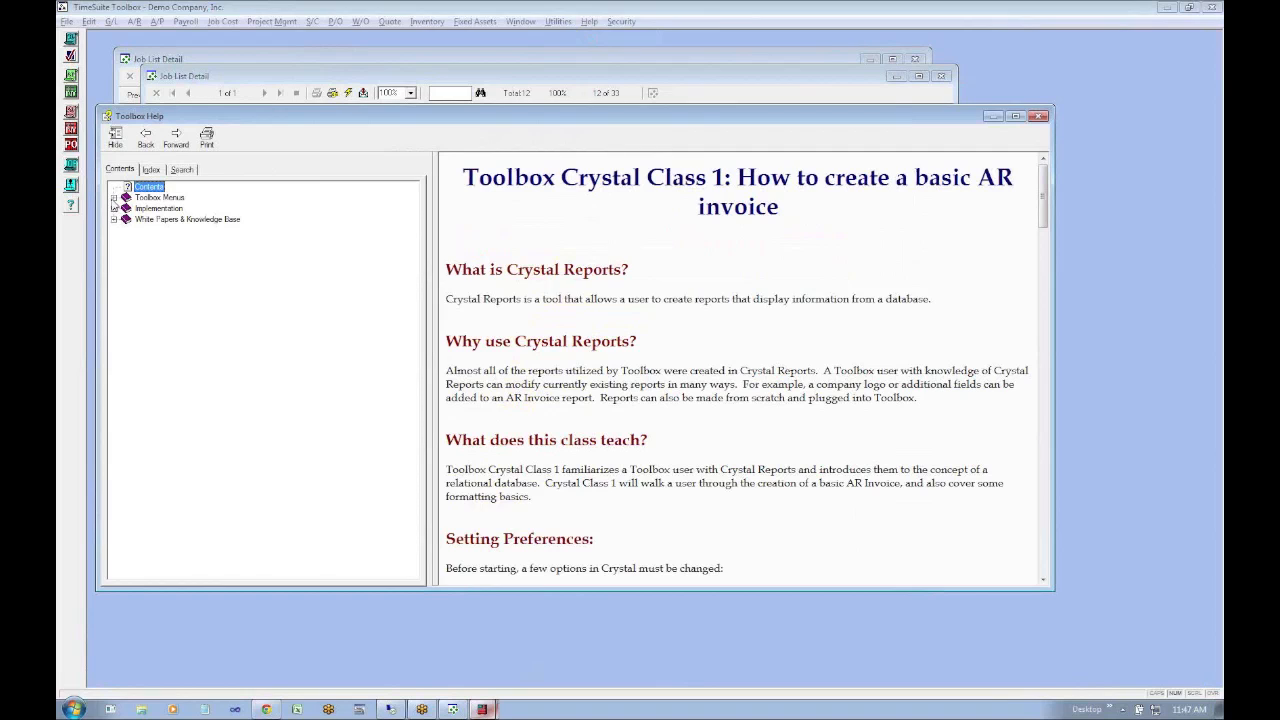
{"action": "left_click", "coordinate": [114, 219]}
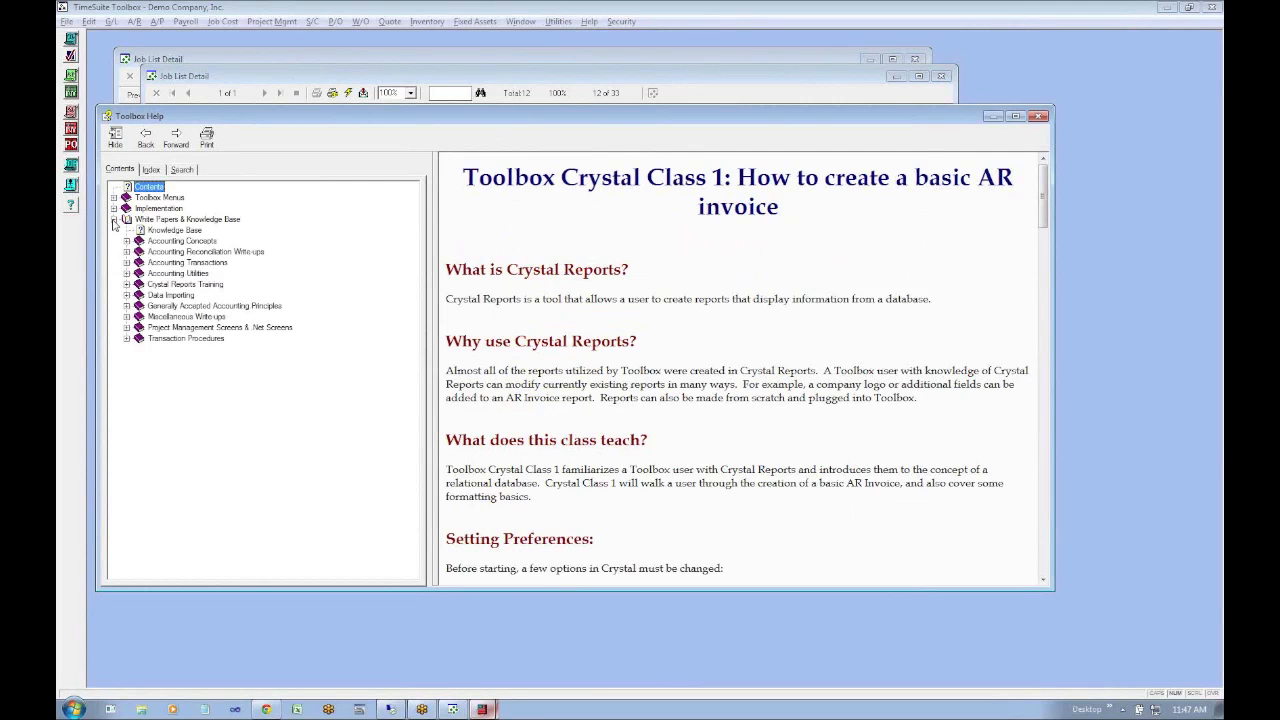
{"action": "left_click", "coordinate": [168, 285]}
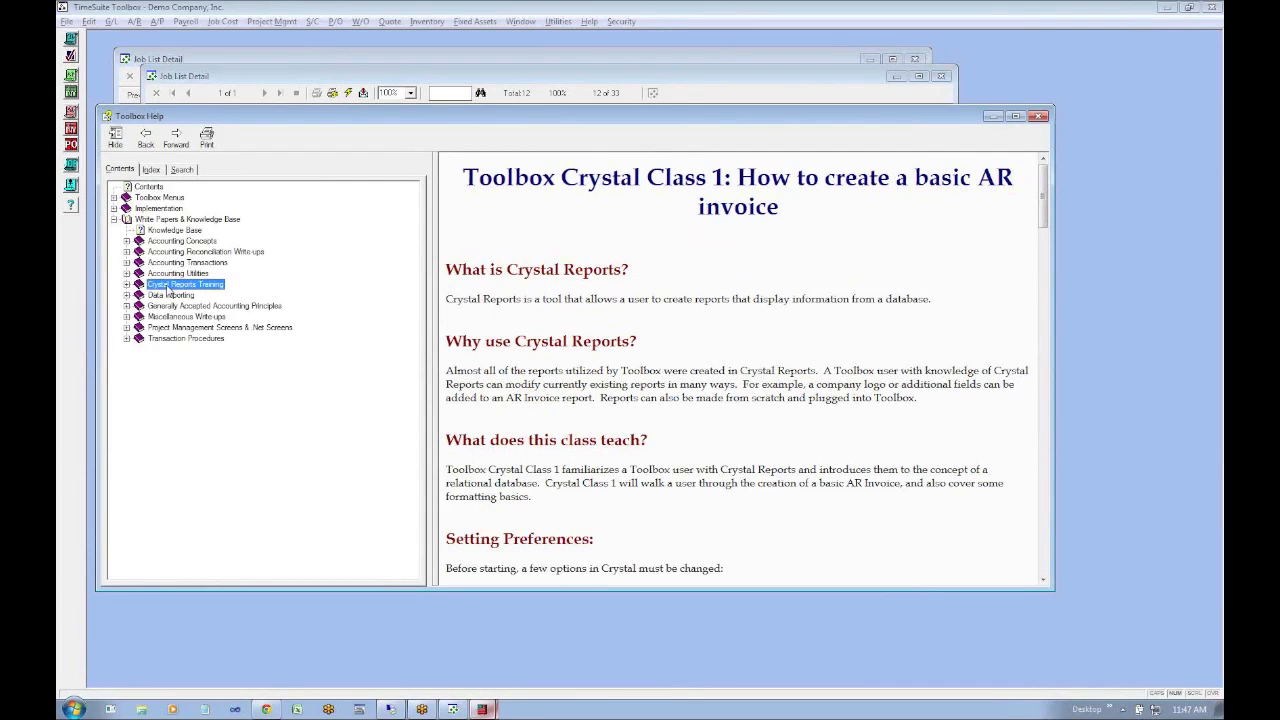
{"action": "left_click", "coordinate": [127, 285]}
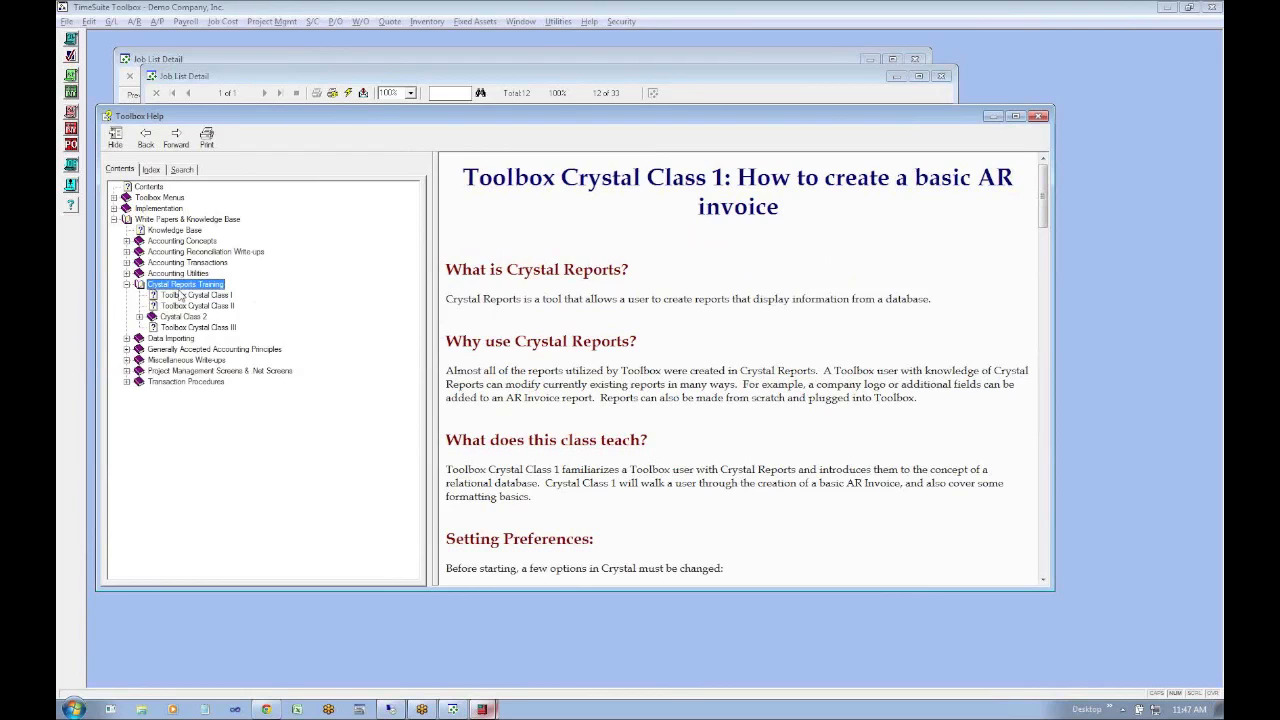
{"action": "left_click", "coordinate": [186, 296]}
{"action": "left_click", "coordinate": [197, 306]}
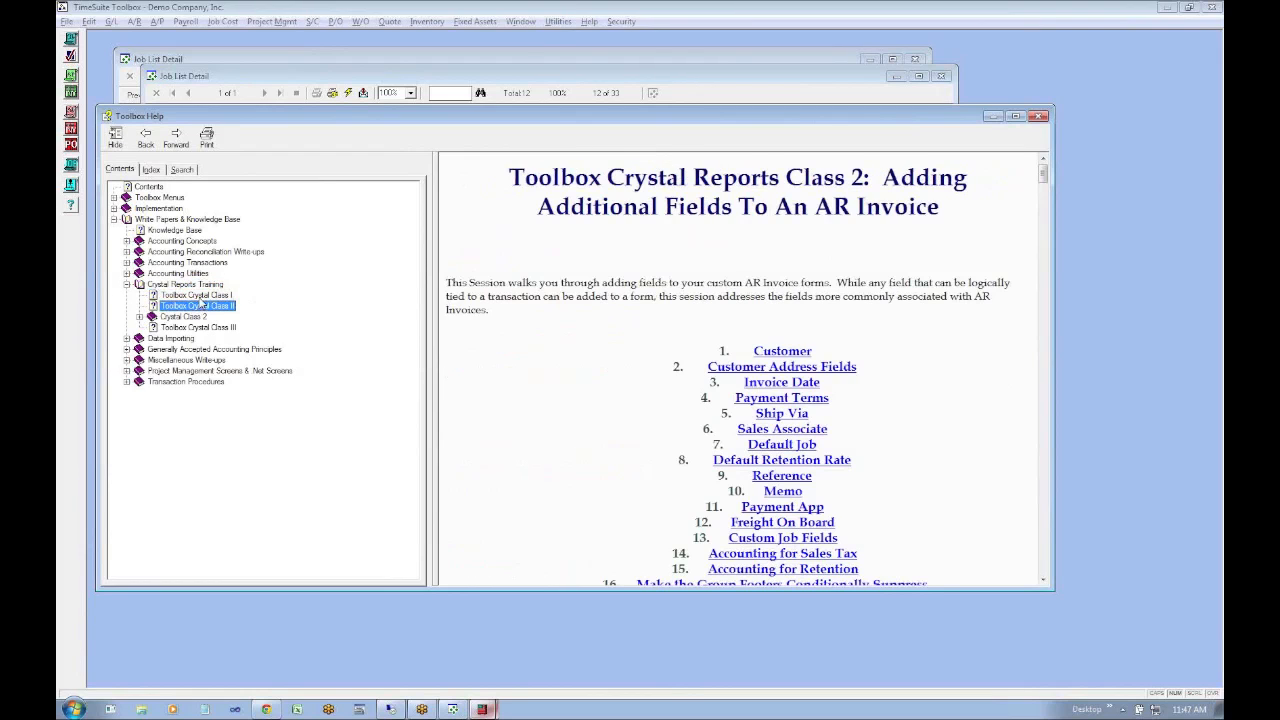
Return to the Toolbox Crystal Class I topic and read through its Setting Preferences section
{"action": "left_click", "coordinate": [203, 297]}
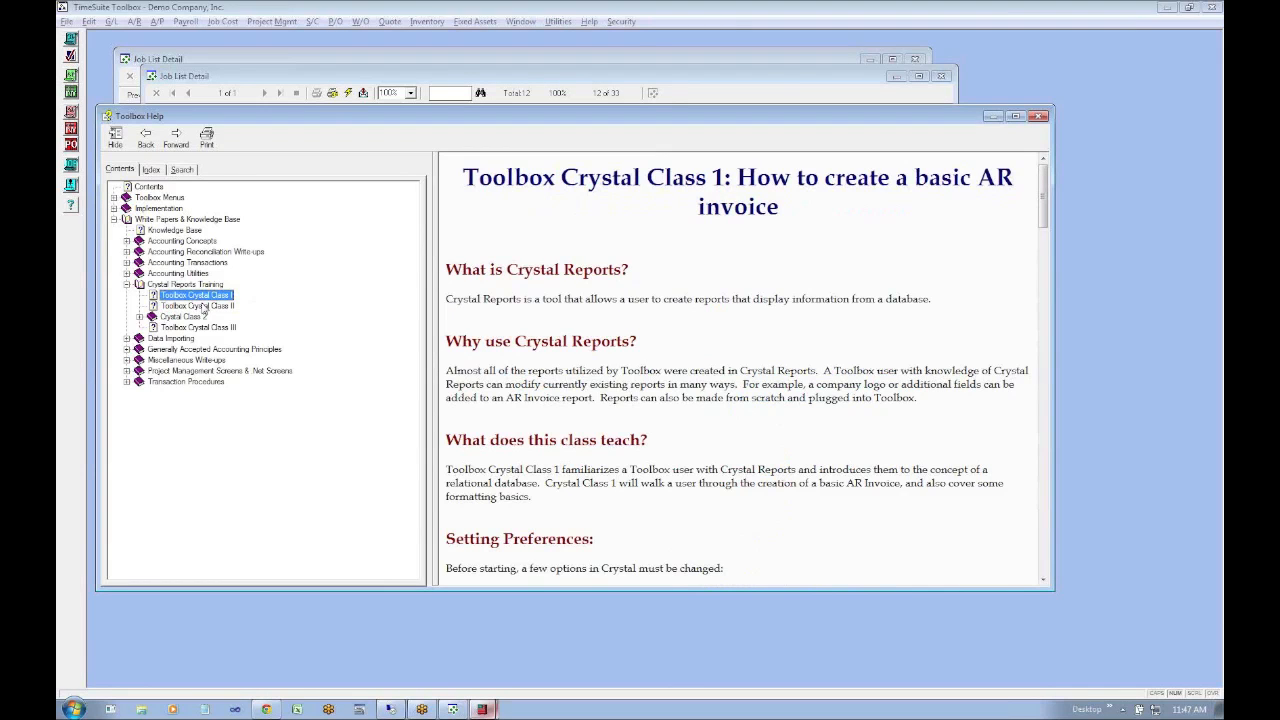
{"action": "left_click", "coordinate": [690, 322]}
{"action": "scroll", "coordinate": [690, 330], "scroll_direction": "down", "scroll_amount": 6}
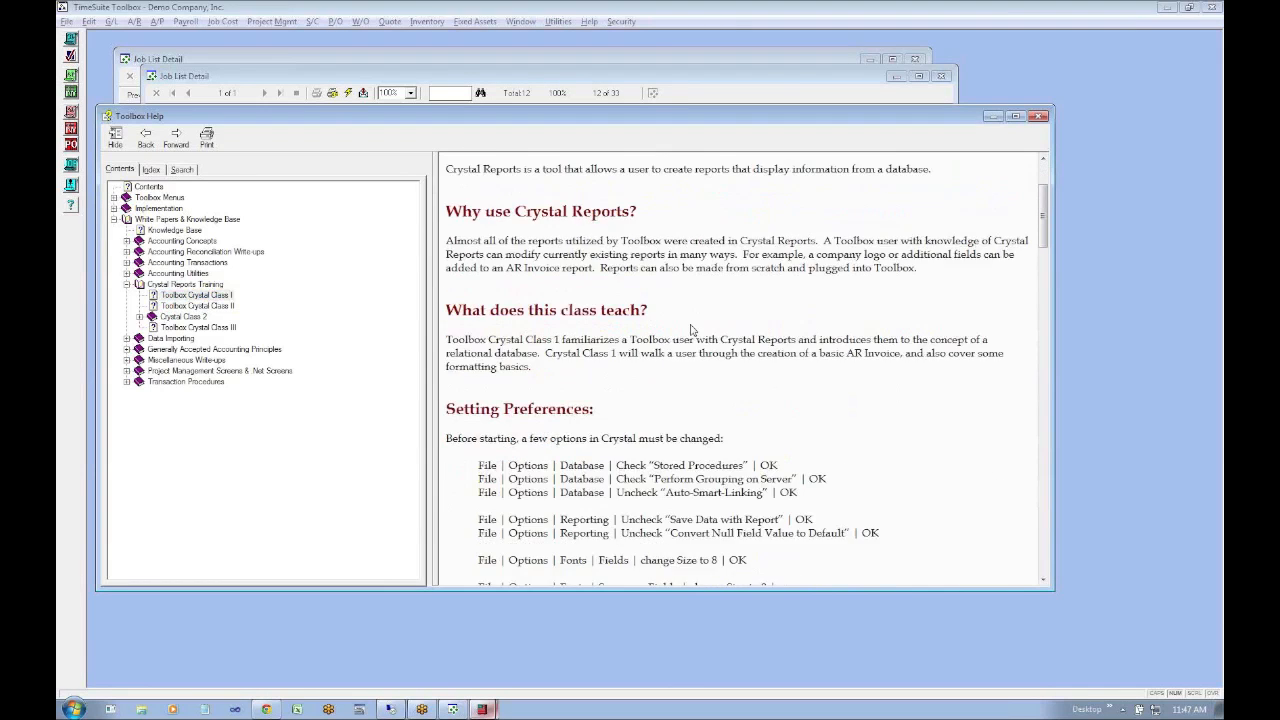
{"action": "scroll", "coordinate": [598, 261], "scroll_direction": "up", "scroll_amount": 3}
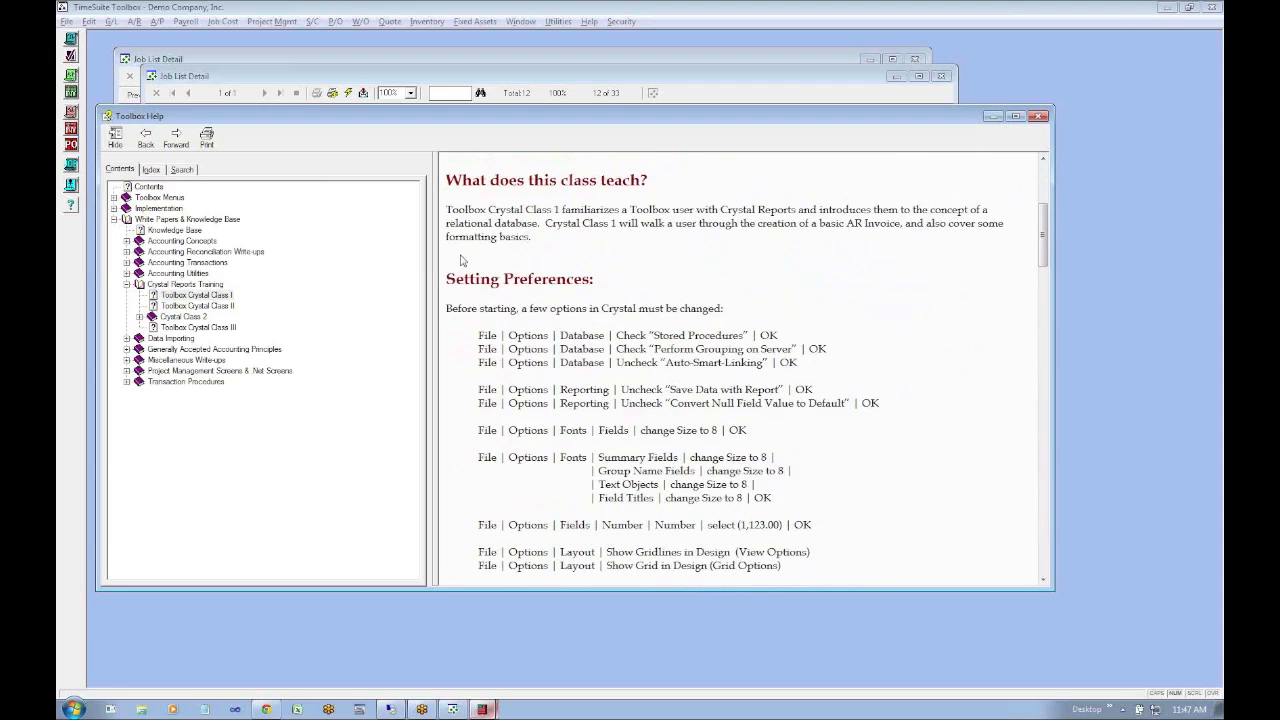
Review the Setting Preferences, Selecting Tables and Establishing Links sections of Crystal Class I, highlighting the preferences and linking instructions
{"action": "left_click_drag", "start_coordinate": [446, 278], "coordinate": [698, 552]}
{"action": "scroll", "coordinate": [697, 548], "scroll_direction": "down", "scroll_amount": 10}
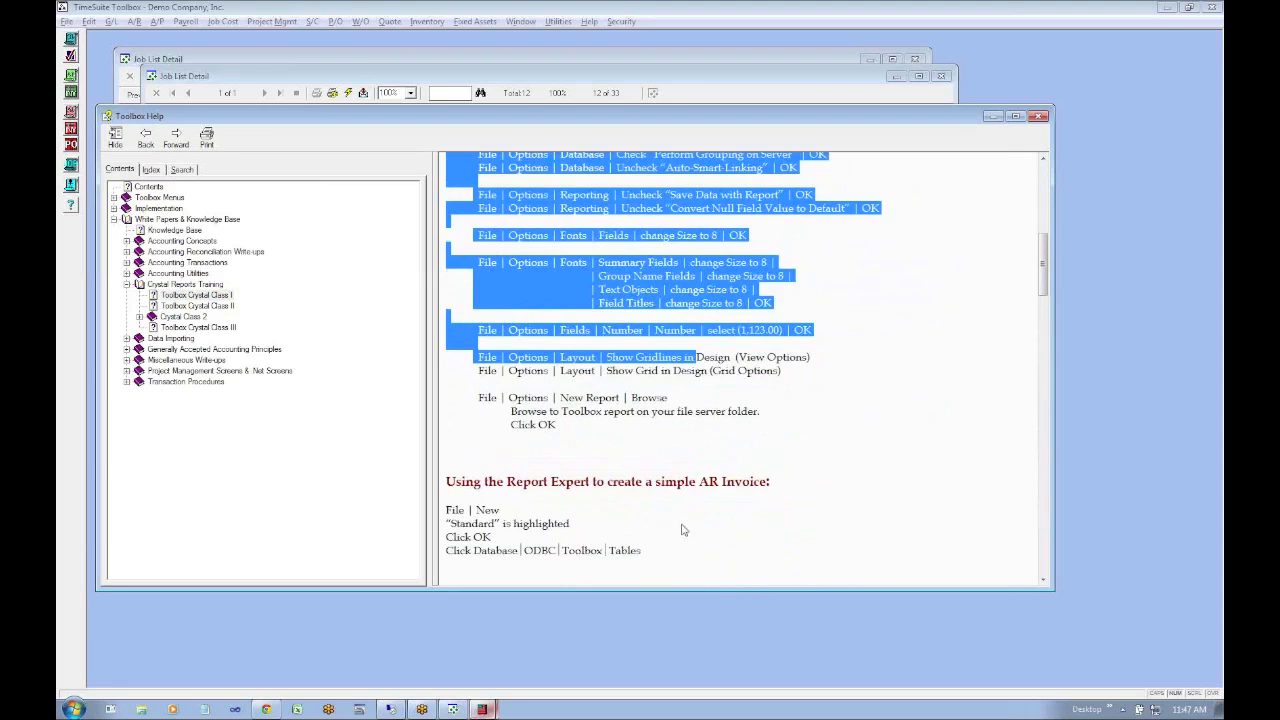
{"action": "scroll", "coordinate": [555, 370], "scroll_direction": "down", "scroll_amount": 1}
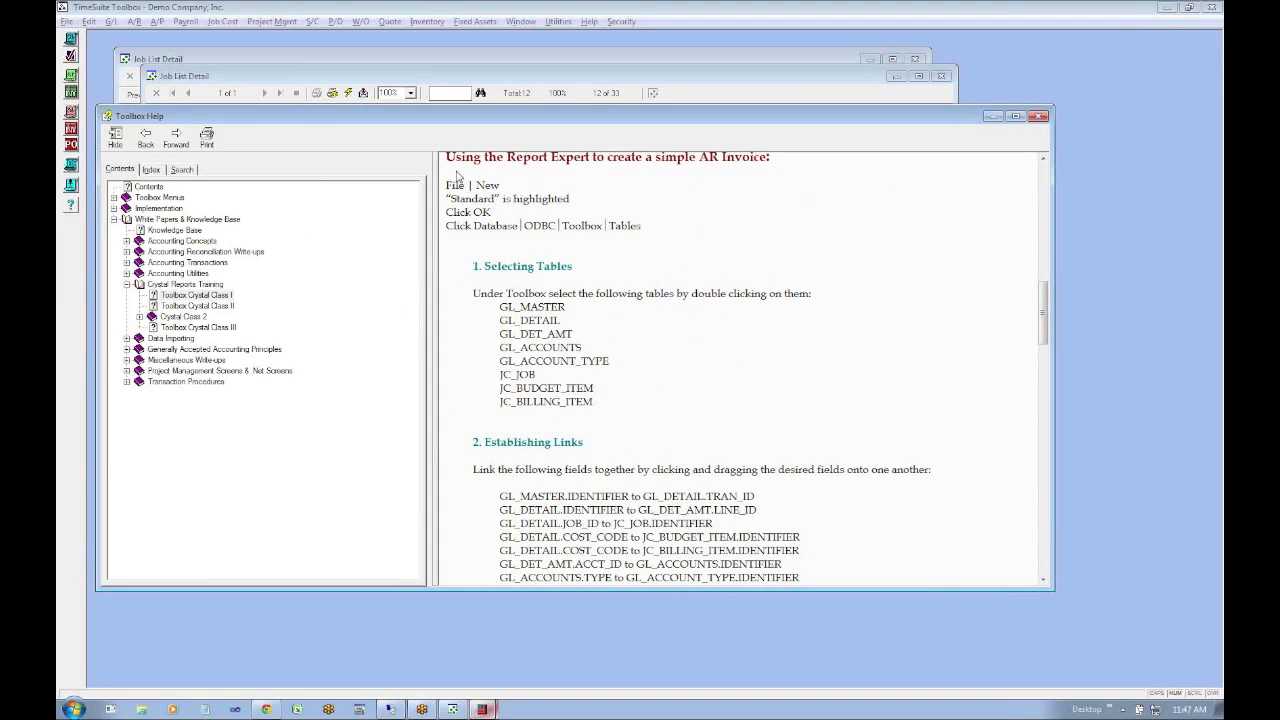
{"action": "scroll", "coordinate": [577, 467], "scroll_direction": "down", "scroll_amount": 5}
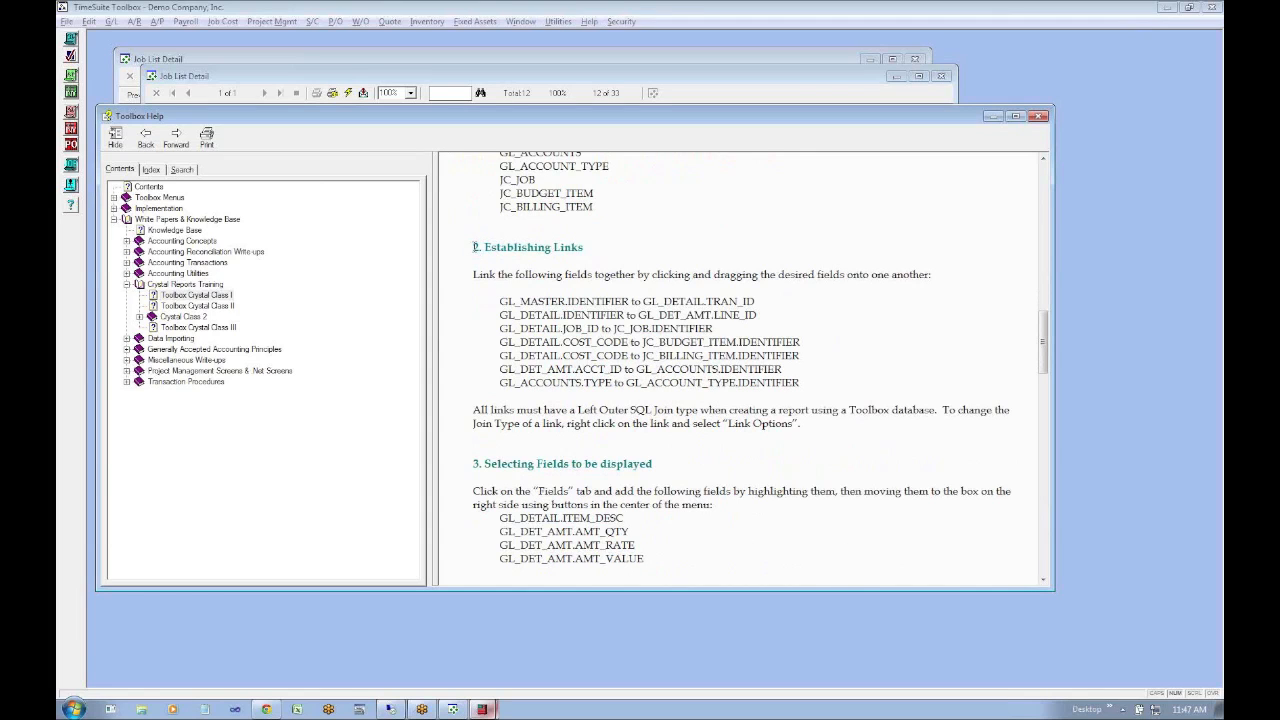
{"action": "left_click_drag", "start_coordinate": [475, 246], "coordinate": [563, 440]}
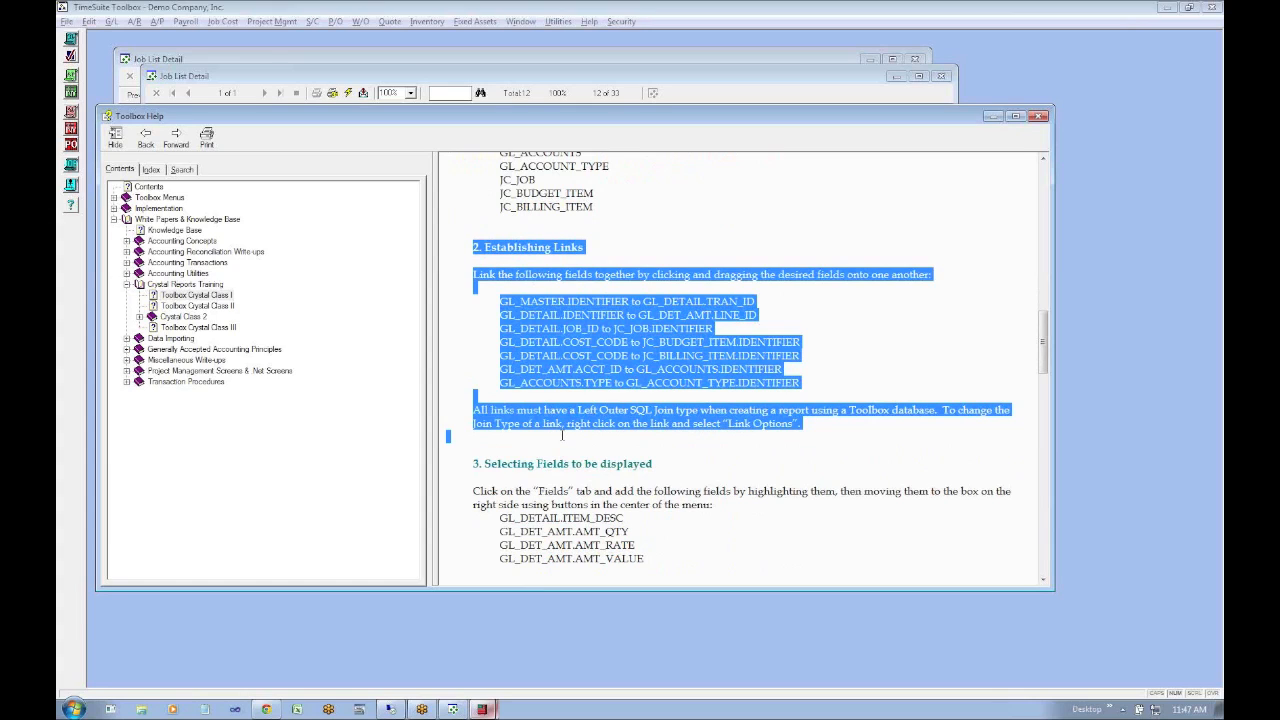
{"action": "left_click_drag", "start_coordinate": [563, 435], "coordinate": [802, 423]}
Read the rest of Crystal Class I, from Selecting Fields to be displayed through Additional Formatting Options
{"action": "scroll", "coordinate": [688, 445], "scroll_direction": "down", "scroll_amount": 3}
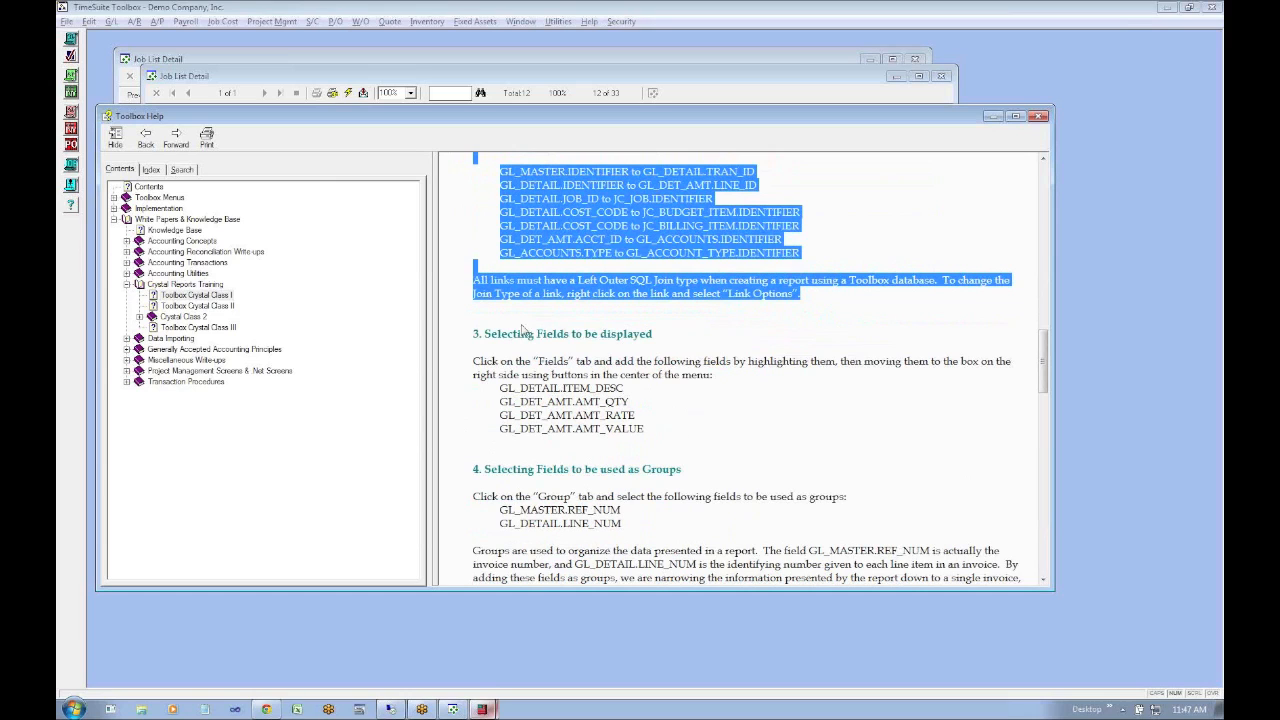
{"action": "left_click", "coordinate": [481, 322]}
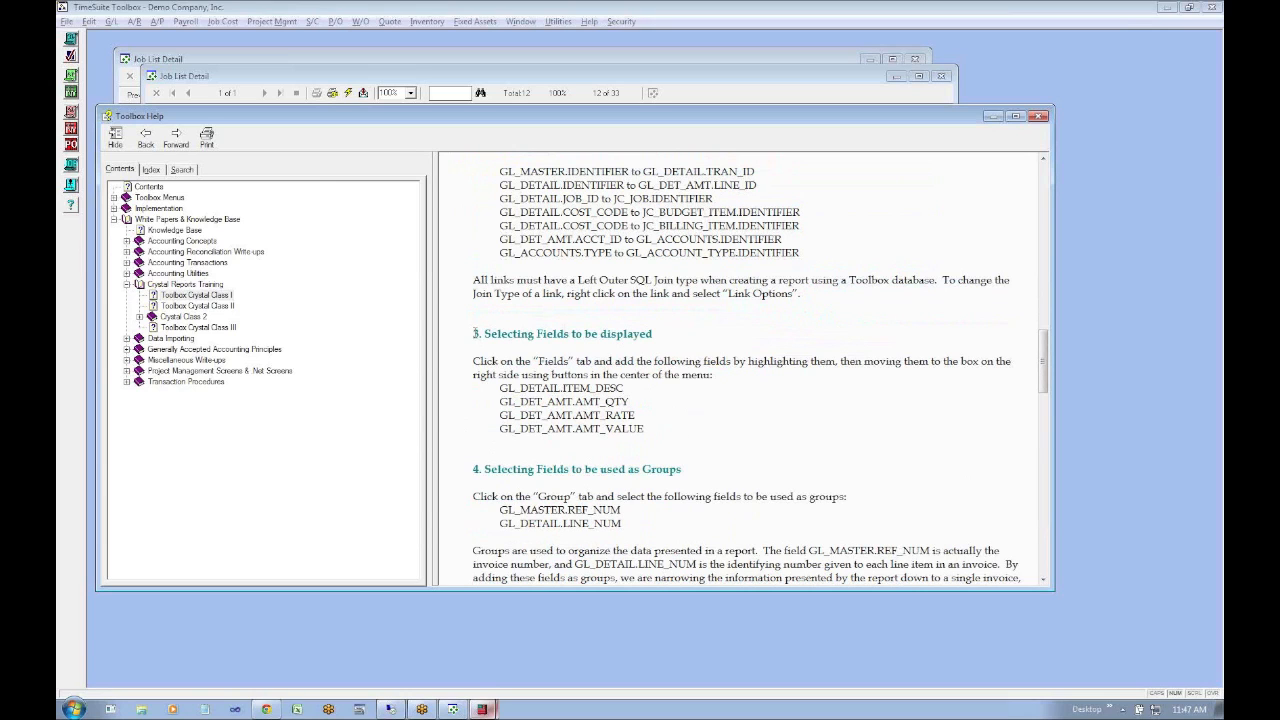
{"action": "scroll", "coordinate": [472, 354], "scroll_direction": "down", "scroll_amount": 3}
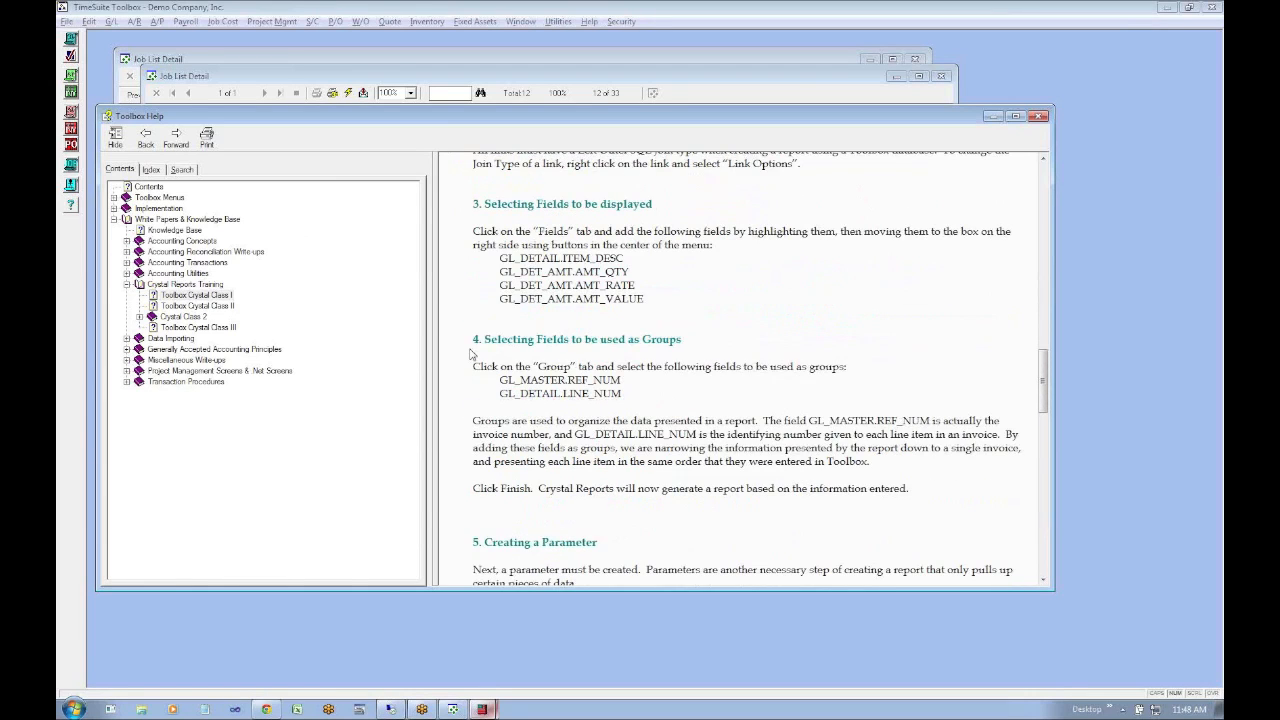
{"action": "scroll", "coordinate": [472, 354], "scroll_direction": "down", "scroll_amount": 11}
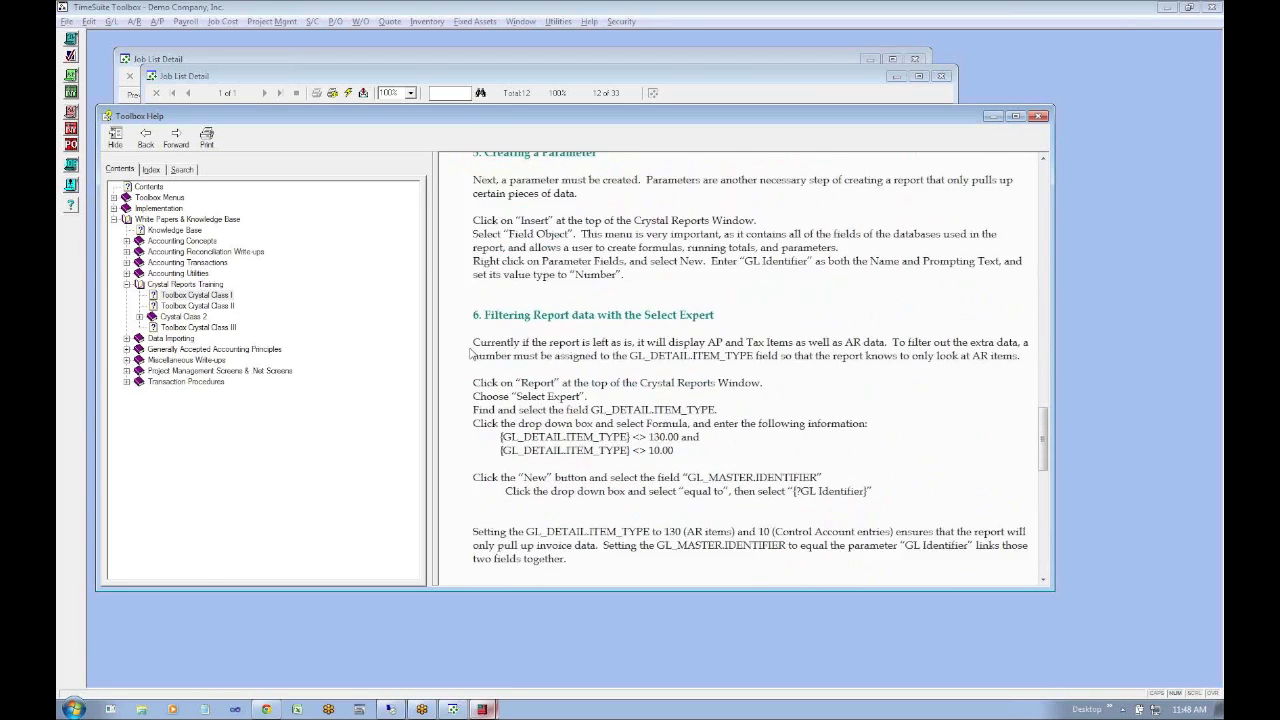
{"action": "scroll", "coordinate": [472, 354], "scroll_direction": "down", "scroll_amount": 4}
{"action": "scroll", "coordinate": [474, 343], "scroll_direction": "down", "scroll_amount": 9}
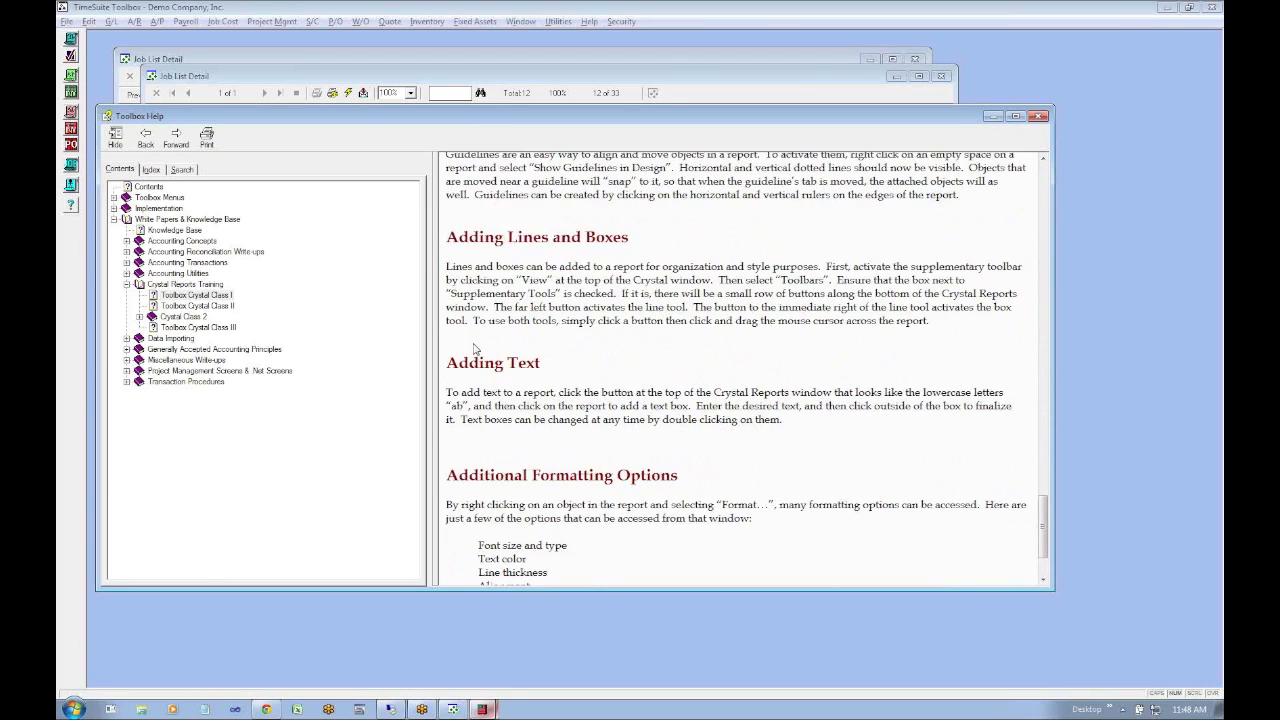
View the Toolbox Crystal Class II topic and its field list, and open the Toolbox Crystal Class III topic
{"action": "left_click", "coordinate": [210, 305]}
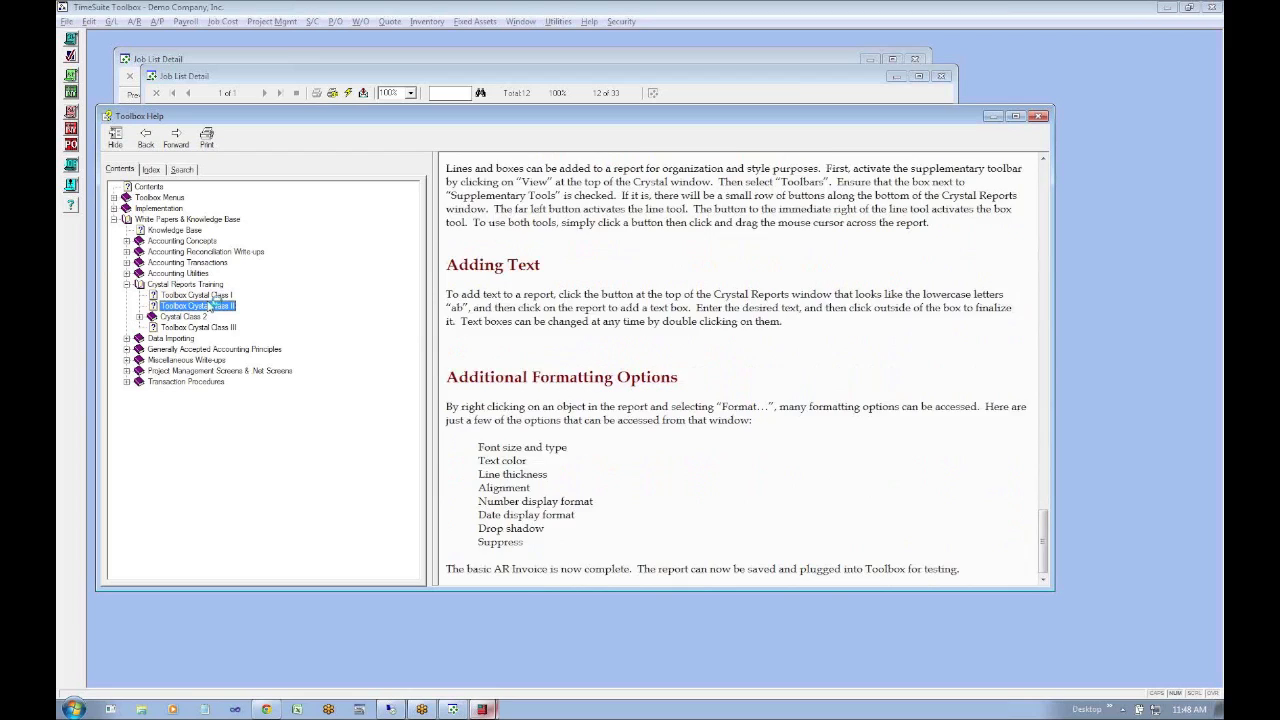
{"action": "left_click", "coordinate": [595, 479]}
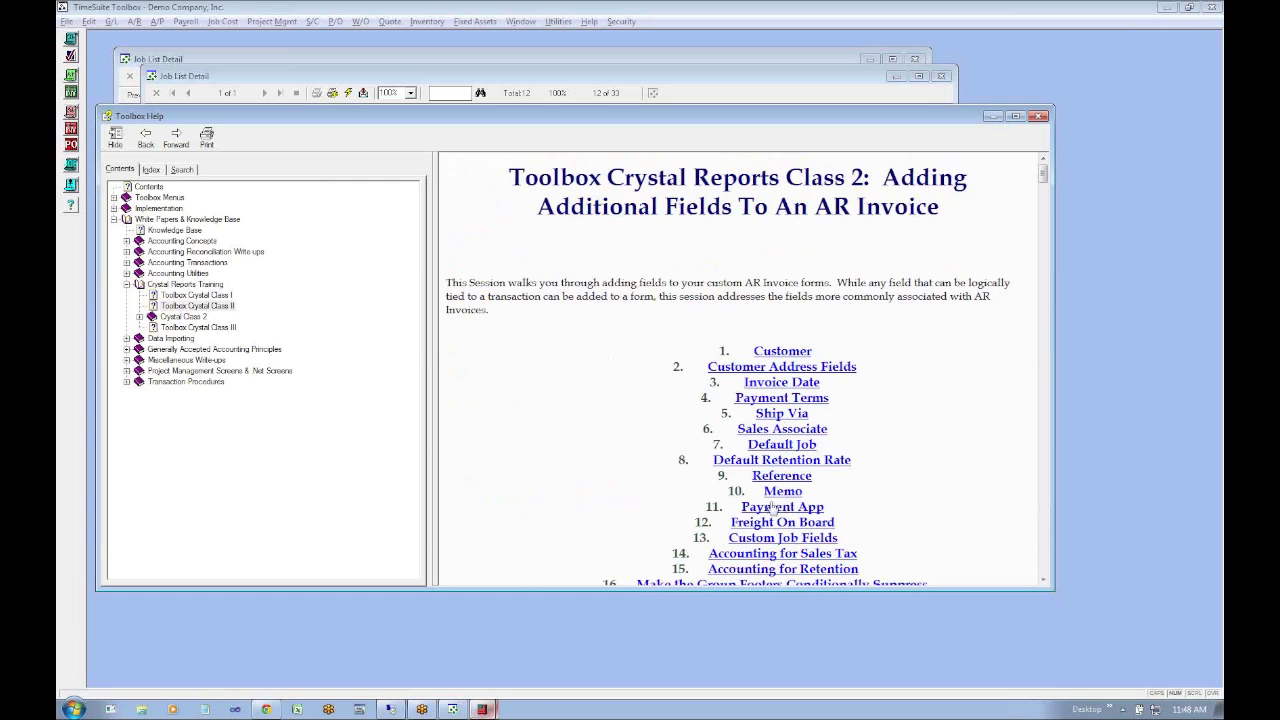
{"action": "left_click", "coordinate": [183, 327]}
{"action": "left_click", "coordinate": [636, 327]}
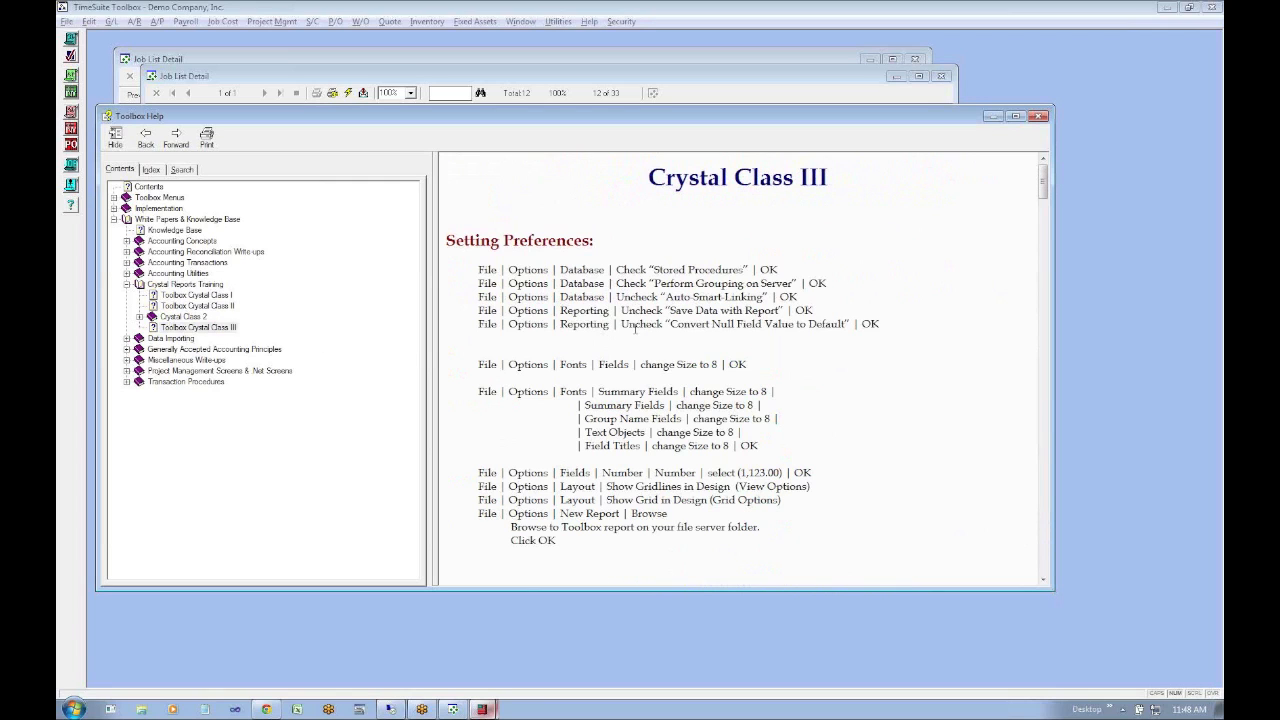
Copy the Crystal Reports Proc Libraries list in Class III, from T_get_aging through T_get_units_produced_billed
{"action": "scroll", "coordinate": [636, 330], "scroll_direction": "down", "scroll_amount": 10}
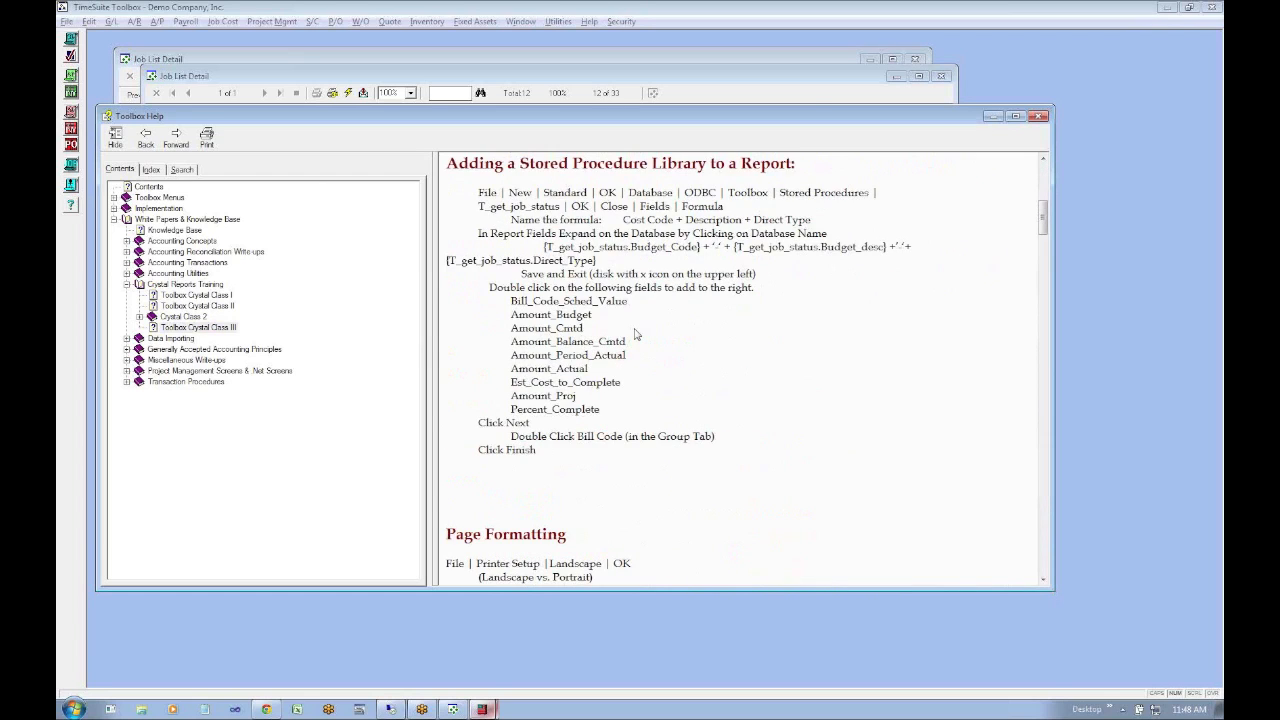
{"action": "scroll", "coordinate": [636, 334], "scroll_direction": "down", "scroll_amount": 20}
{"action": "scroll", "coordinate": [636, 334], "scroll_direction": "down", "scroll_amount": 15}
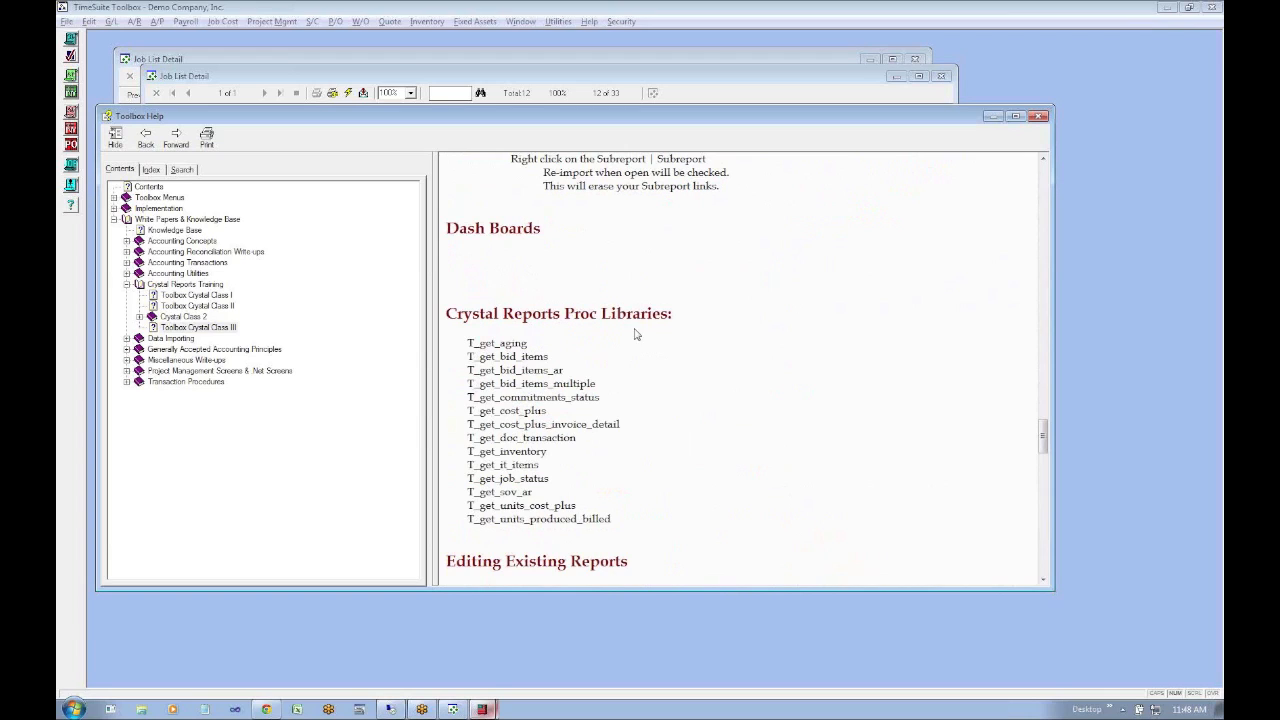
{"action": "left_click_drag", "start_coordinate": [466, 343], "coordinate": [612, 519]}
{"action": "right_click", "coordinate": [512, 413]}
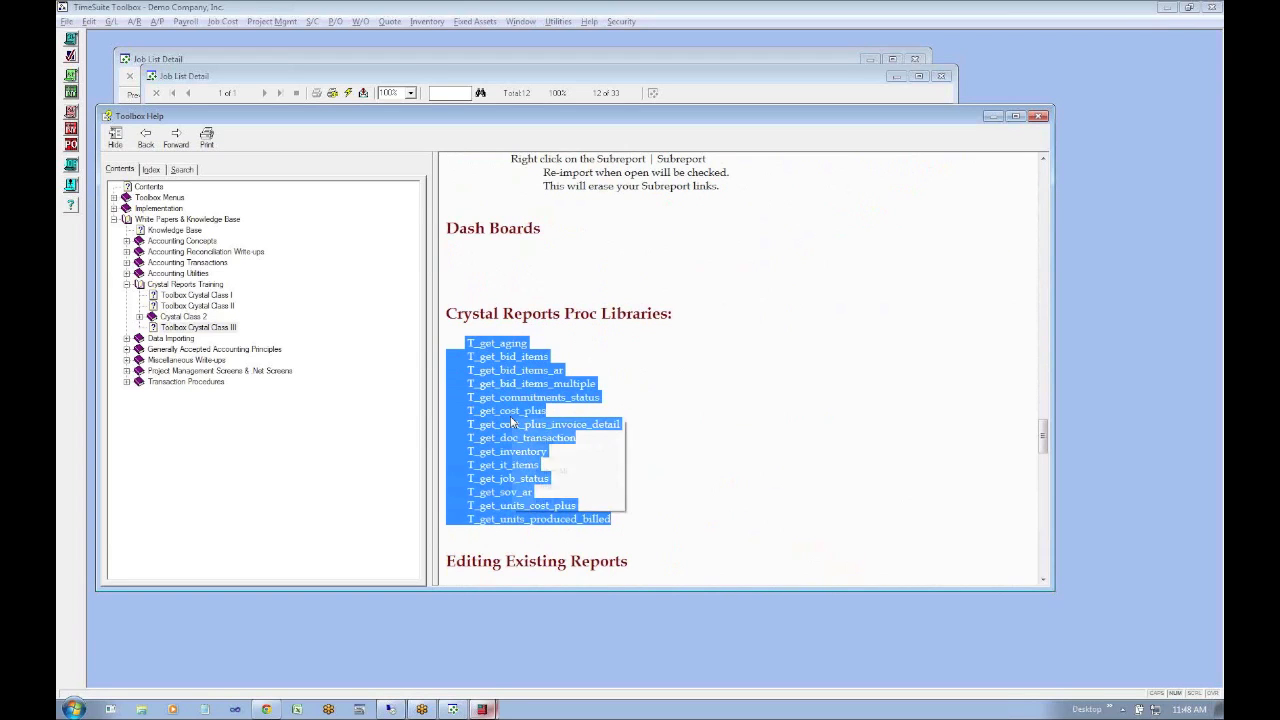
{"action": "left_click", "coordinate": [547, 445]}
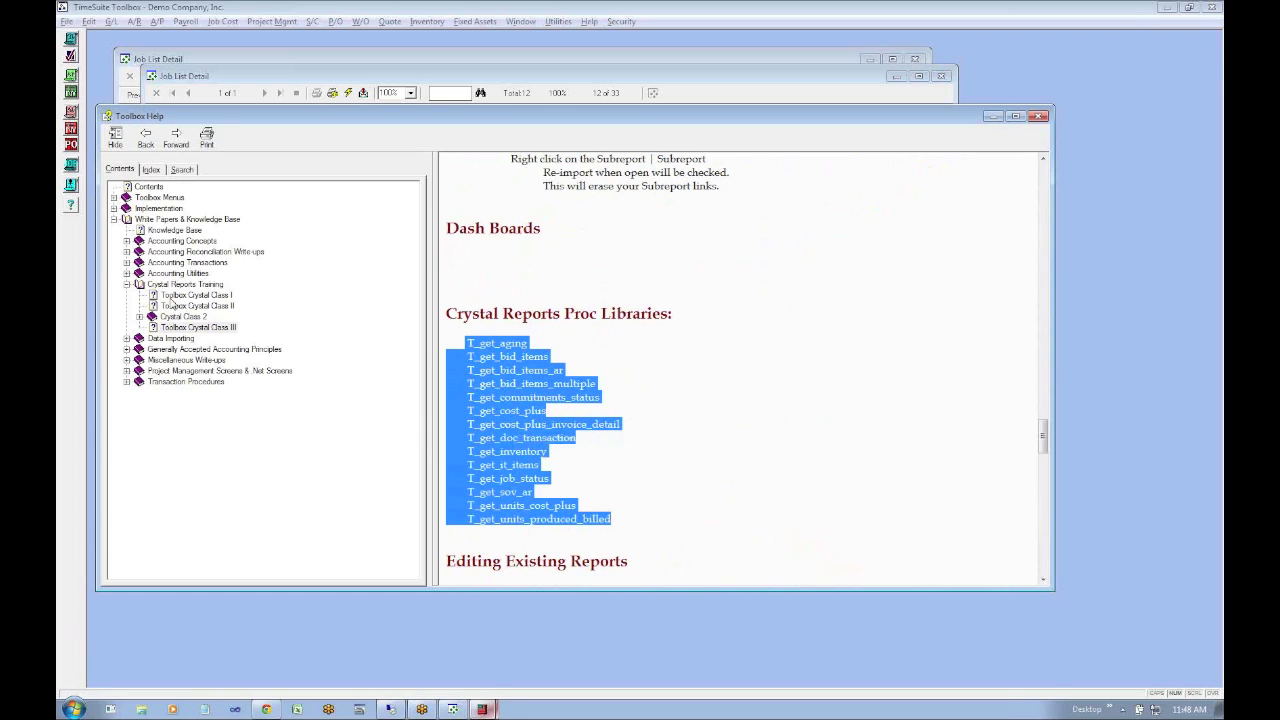
Revisit the Toolbox Crystal Class I topic and return to Toolbox Crystal Class III
{"action": "left_click", "coordinate": [178, 297]}
{"action": "left_click", "coordinate": [178, 316]}
{"action": "left_click", "coordinate": [185, 296]}
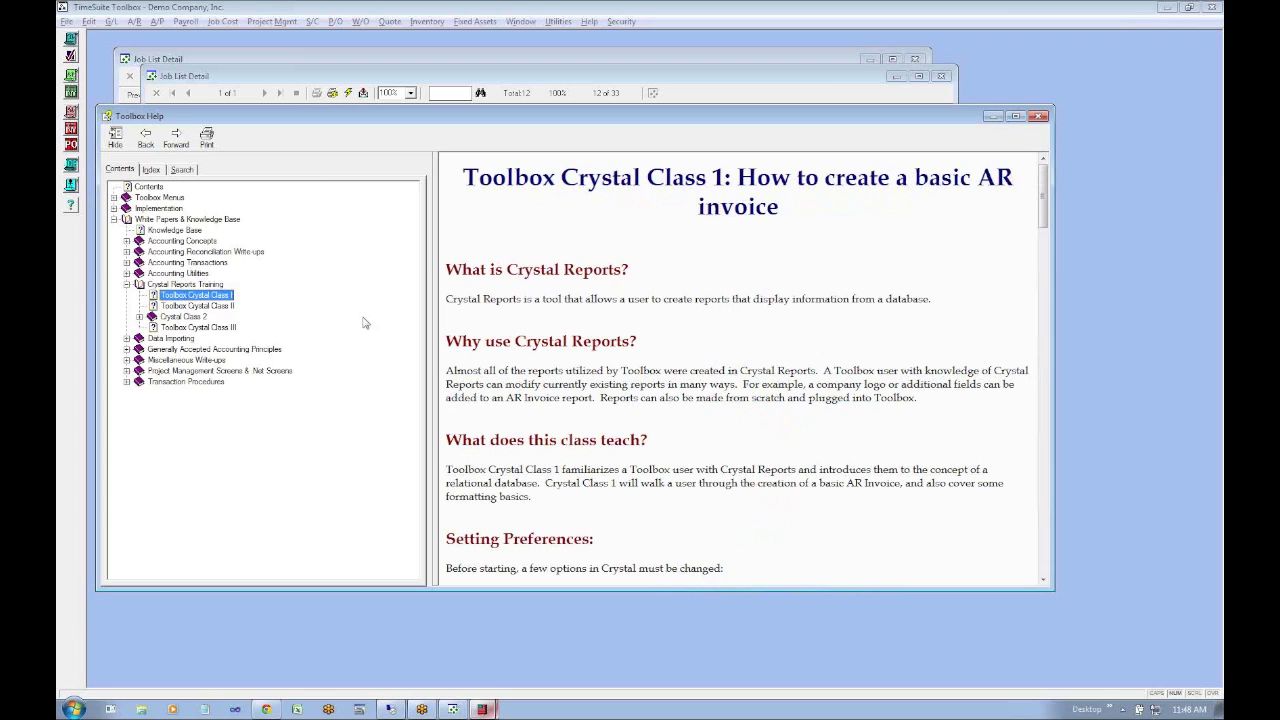
{"action": "left_click", "coordinate": [175, 327]}
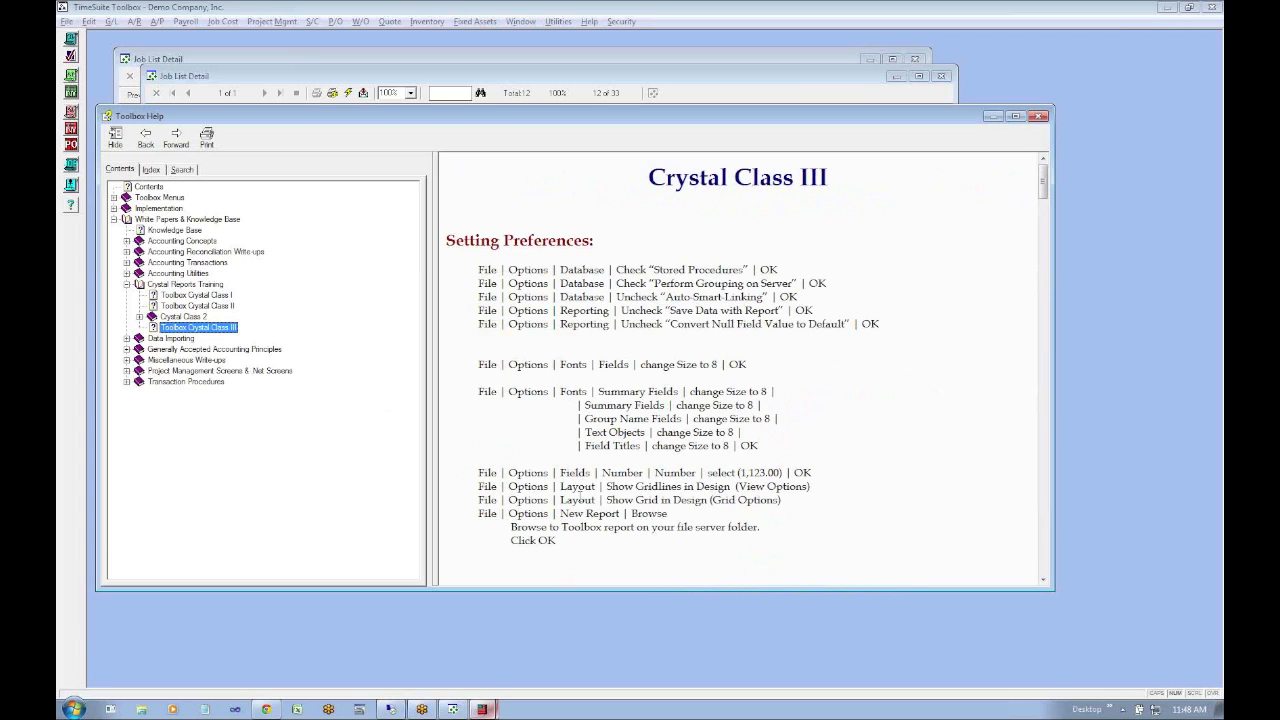
Switch to the Crystal Reports Webinar spreadsheet in Chrome and paste the copied procedure list into column D from D10 on the Stored Procedure Libraries sheet
{"action": "key", "text": "alt+Tab"}
{"action": "key", "text": "alt+Tab"}
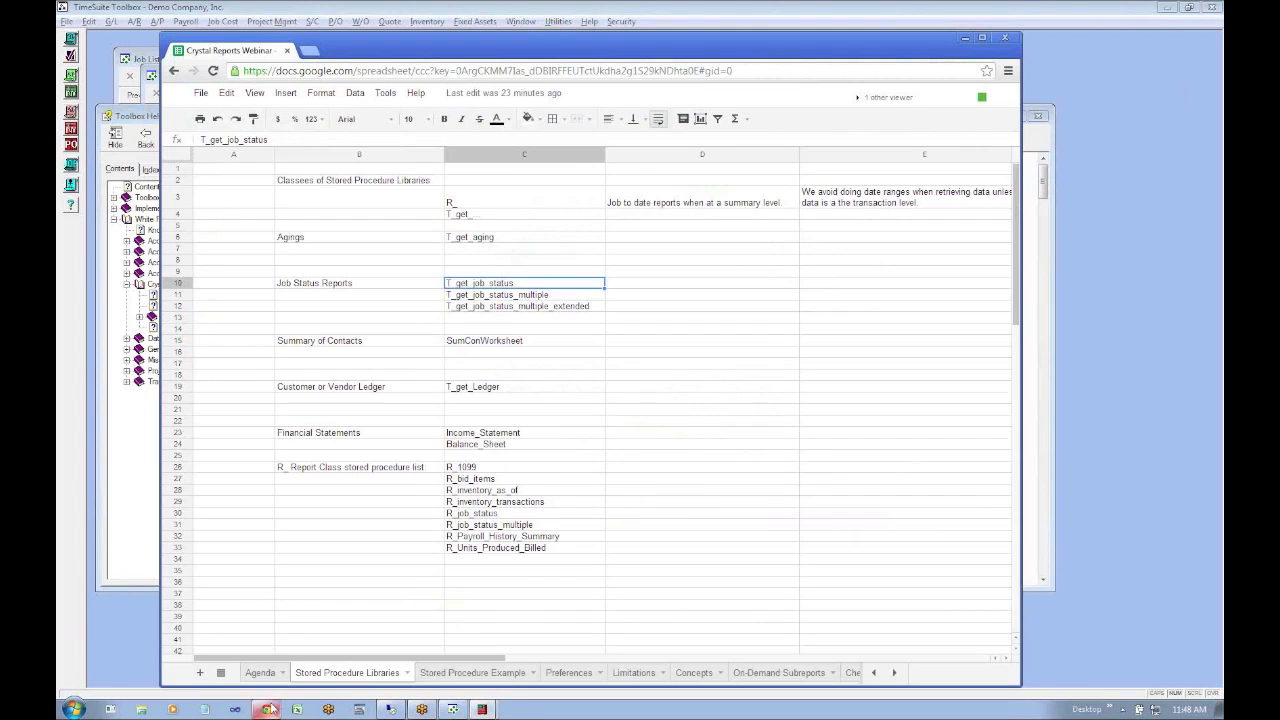
{"action": "left_click", "coordinate": [266, 709]}
{"action": "left_click", "coordinate": [677, 290]}
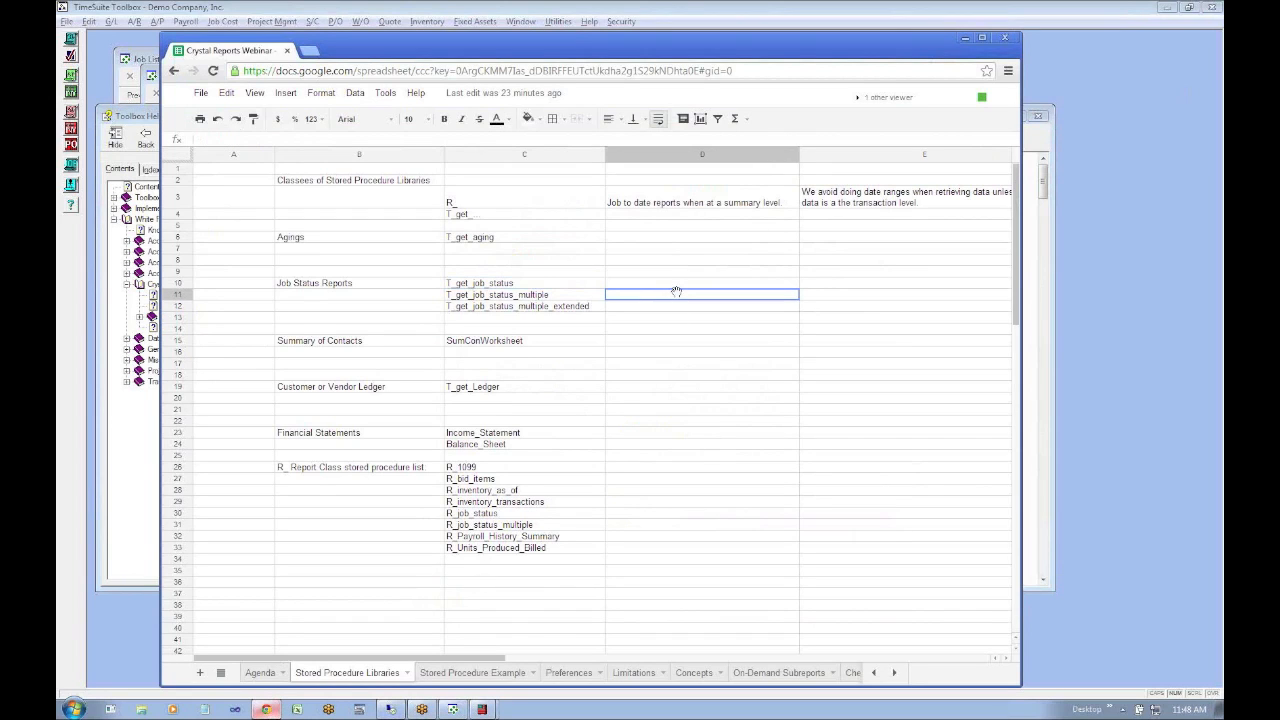
{"action": "key", "text": "ctrl+v"}
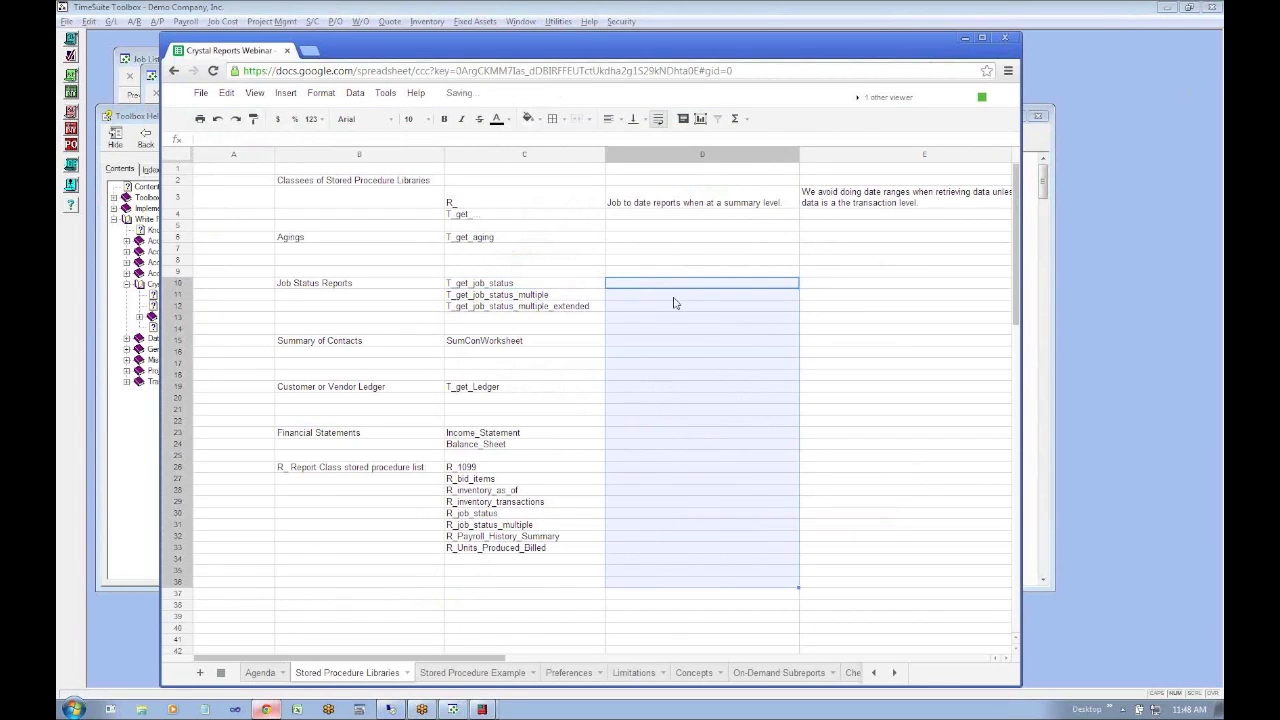
Close the first gaps in the pasted list by moving T_get_bid_items to D11 and T_get_bid_items_ar to D12
{"action": "left_click", "coordinate": [679, 306]}
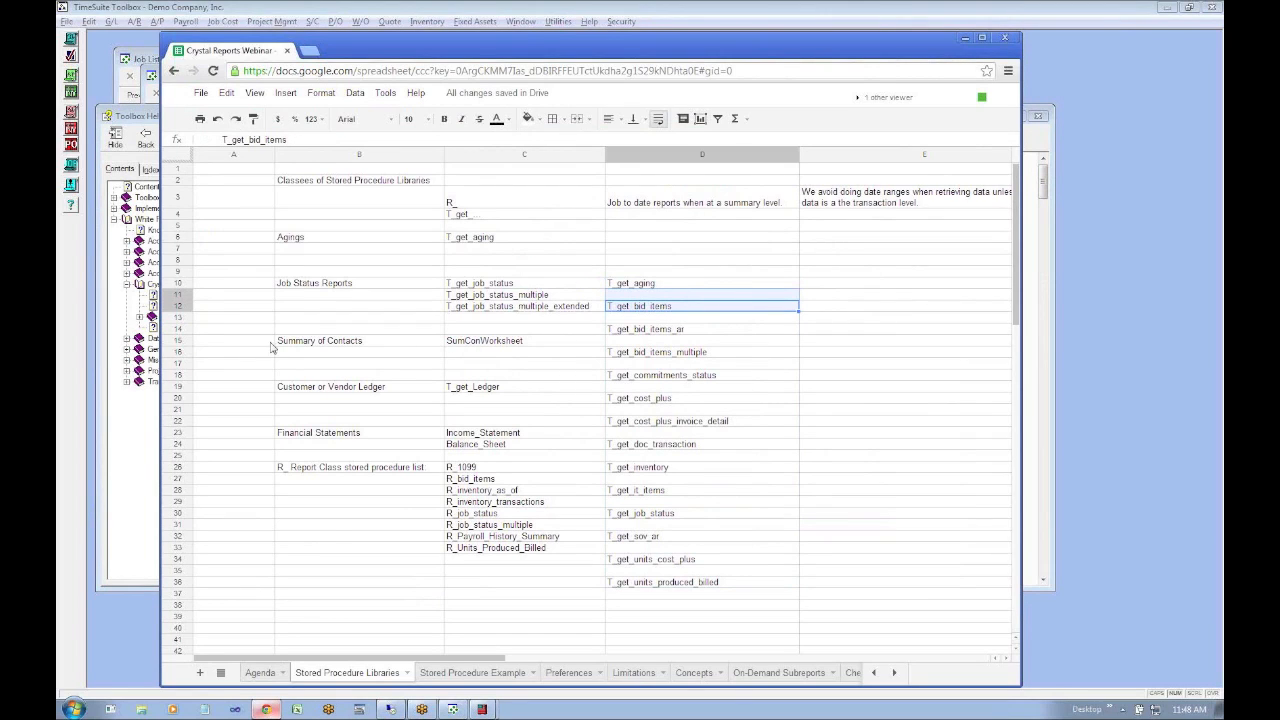
{"action": "left_click", "coordinate": [670, 310]}
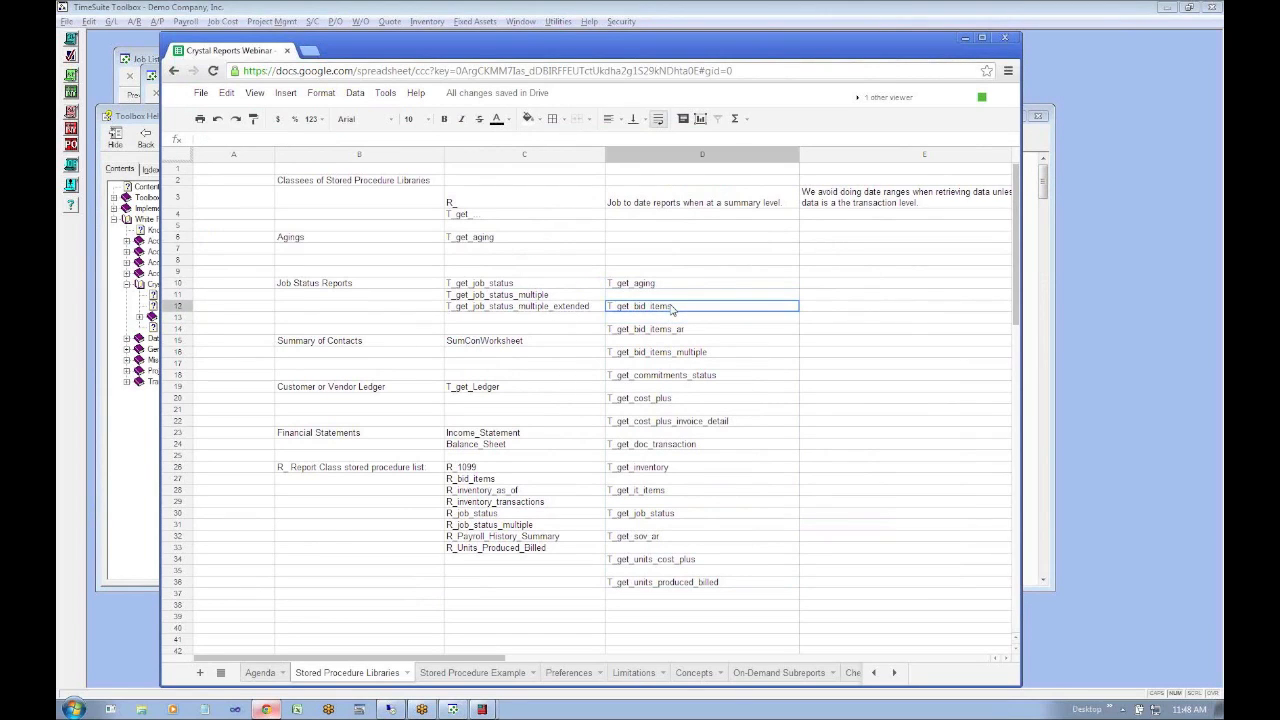
{"action": "key", "text": "Up"}
{"action": "key", "text": "ctrl+v"}
{"action": "key", "text": "Down"}
{"action": "key", "text": "Down"}
{"action": "key", "text": "Down"}
{"action": "left_click", "coordinate": [671, 310]}
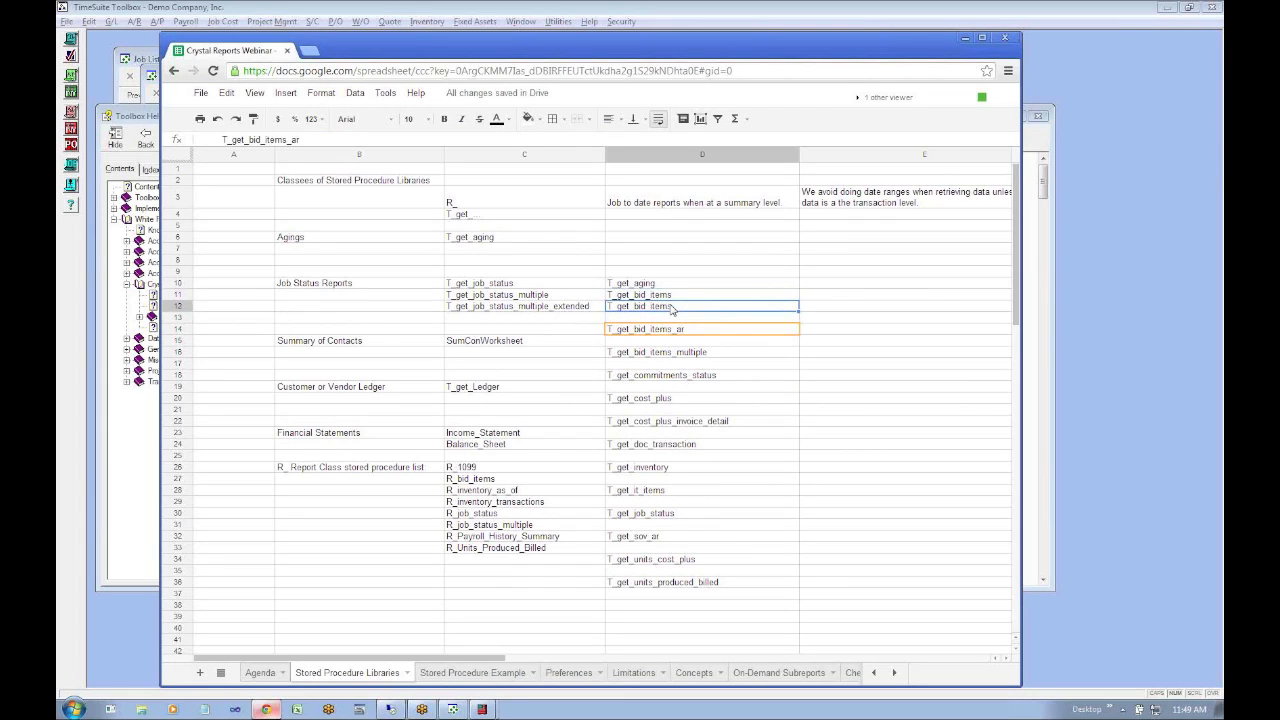
{"action": "key", "text": "ctrl+v"}
Move T_get_bid_items_multiple up to D13, directly below T_get_bid_items_ar
{"action": "key", "text": "Down"}
{"action": "key", "text": "Down"}
{"action": "key", "text": "Down"}
{"action": "key", "text": "Down"}
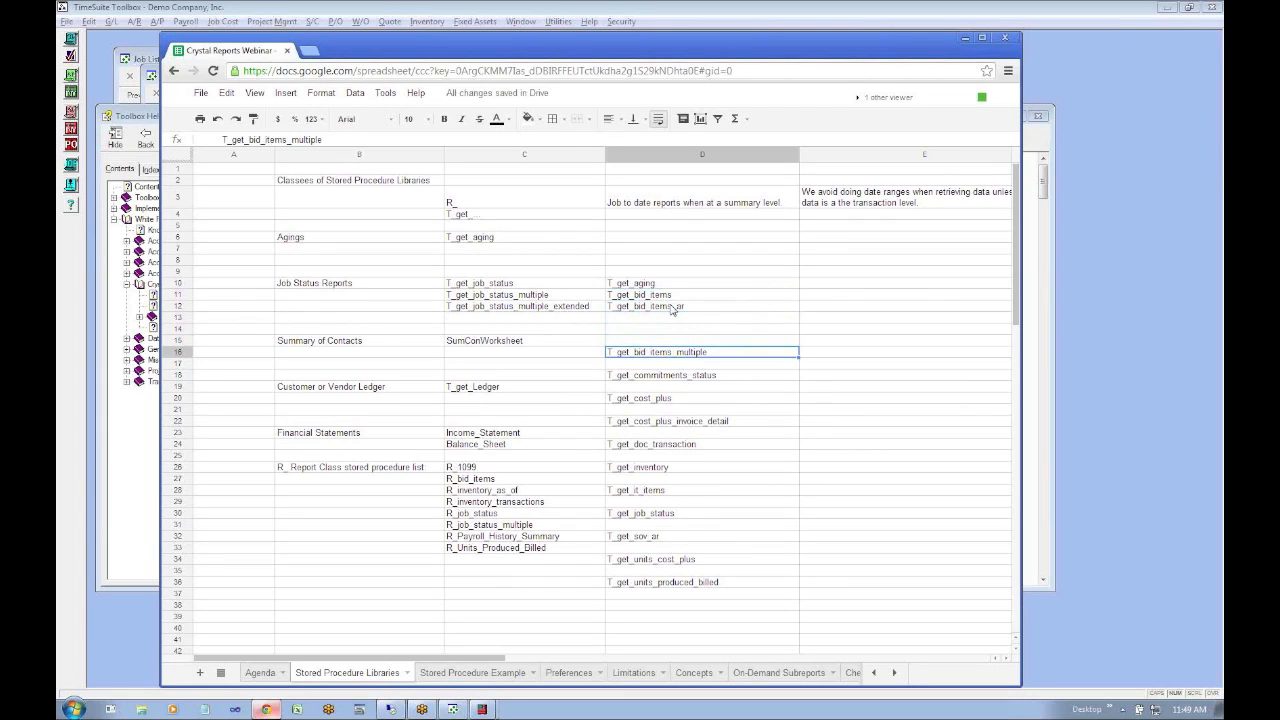
{"action": "key", "text": "ctrl+x"}
{"action": "key", "text": "Up"}
{"action": "key", "text": "Up"}
{"action": "key", "text": "Up"}
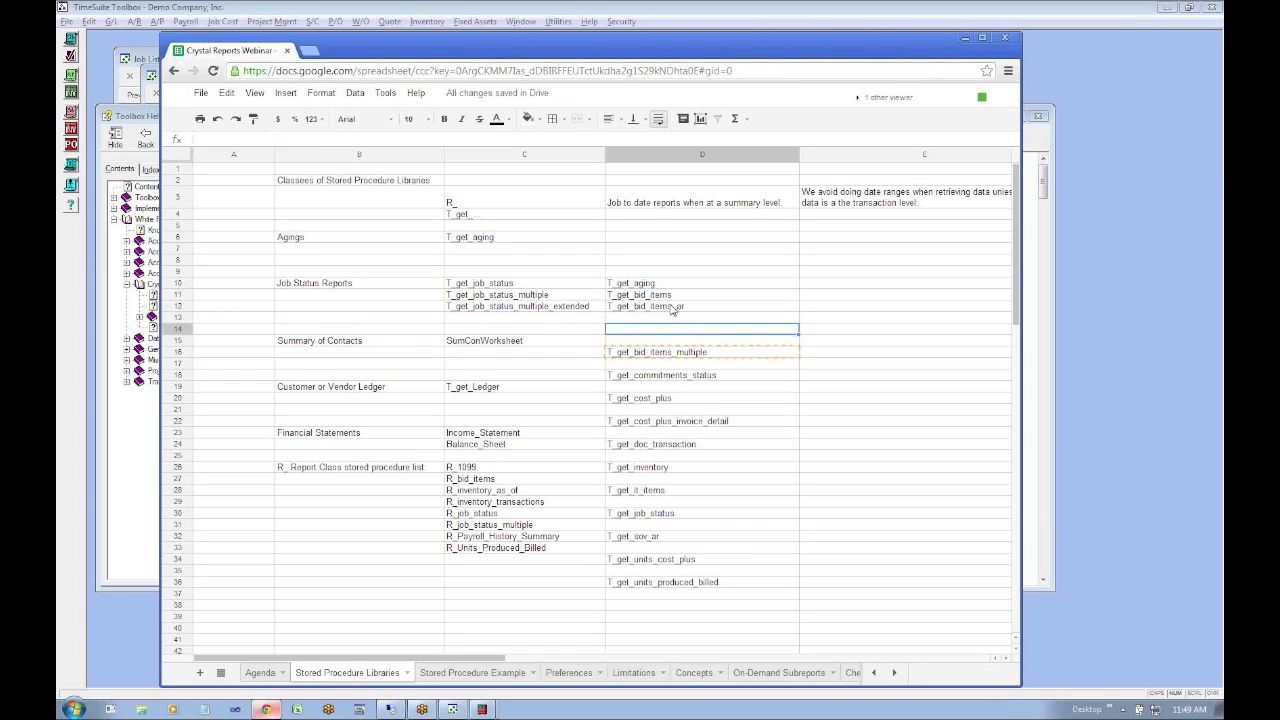
{"action": "key", "text": "ctrl+v"}
Move T_get_commitments_status up to D14, directly below T_get_bid_items_multiple
{"action": "key", "text": "Down"}
{"action": "key", "text": "Down"}
{"action": "key", "text": "Down"}
{"action": "key", "text": "Down"}
{"action": "key", "text": "Down"}
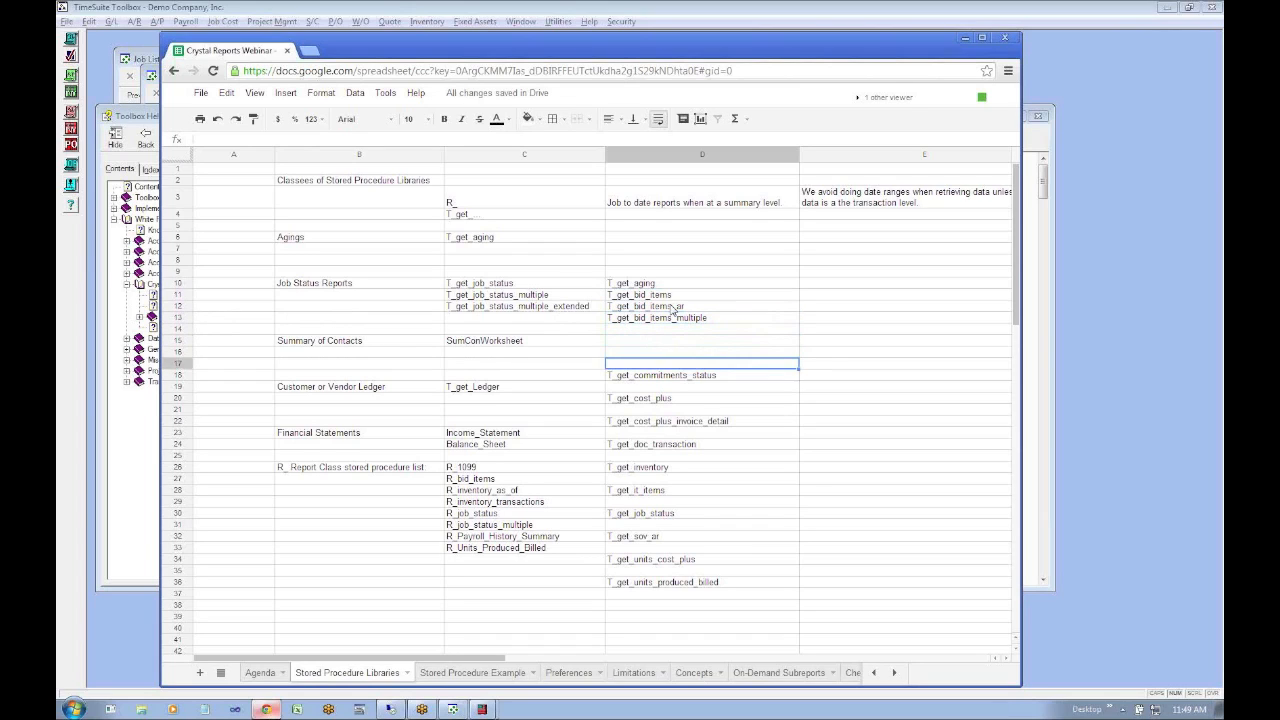
{"action": "key", "text": "ctrl+x"}
{"action": "key", "text": "Up"}
{"action": "key", "text": "Up"}
{"action": "key", "text": "Up"}
{"action": "key", "text": "Up"}
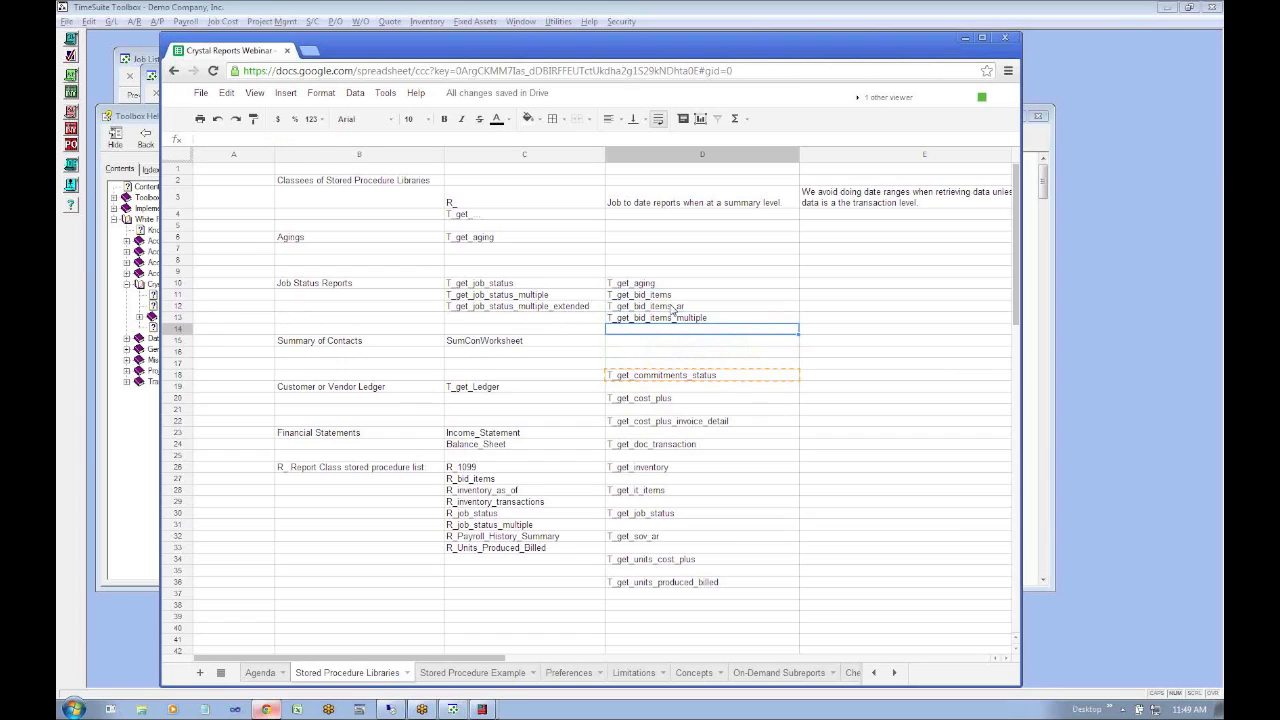
{"action": "key", "text": "ctrl+v"}
Move T_get_cost_plus up to D15, directly below T_get_commitments_status
{"action": "key", "text": "Down"}
{"action": "key", "text": "Down"}
{"action": "key", "text": "Down"}
{"action": "key", "text": "Down"}
{"action": "key", "text": "Down"}
{"action": "key", "text": "Down"}
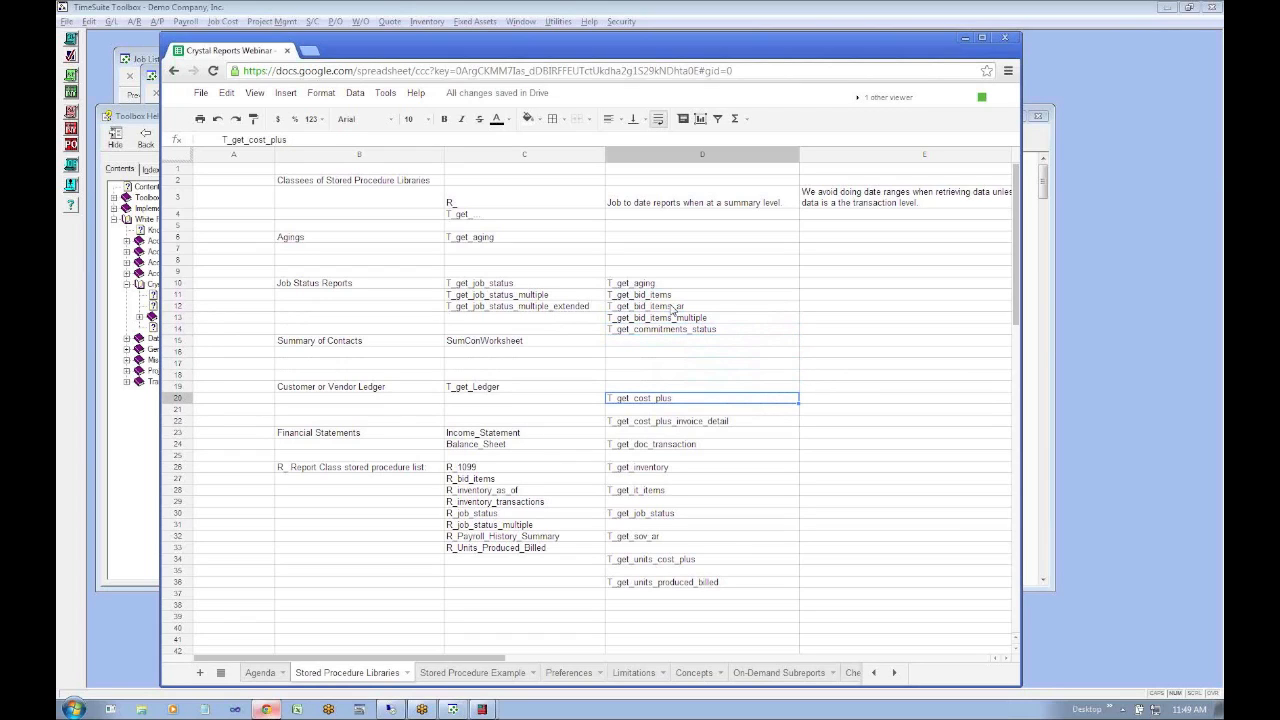
{"action": "key", "text": "ctrl+x"}
{"action": "key", "text": "Up"}
{"action": "key", "text": "Up"}
{"action": "key", "text": "Up"}
{"action": "key", "text": "Up"}
{"action": "key", "text": "Up"}
{"action": "key", "text": "ctrl+v"}
{"action": "key", "text": "Up"}
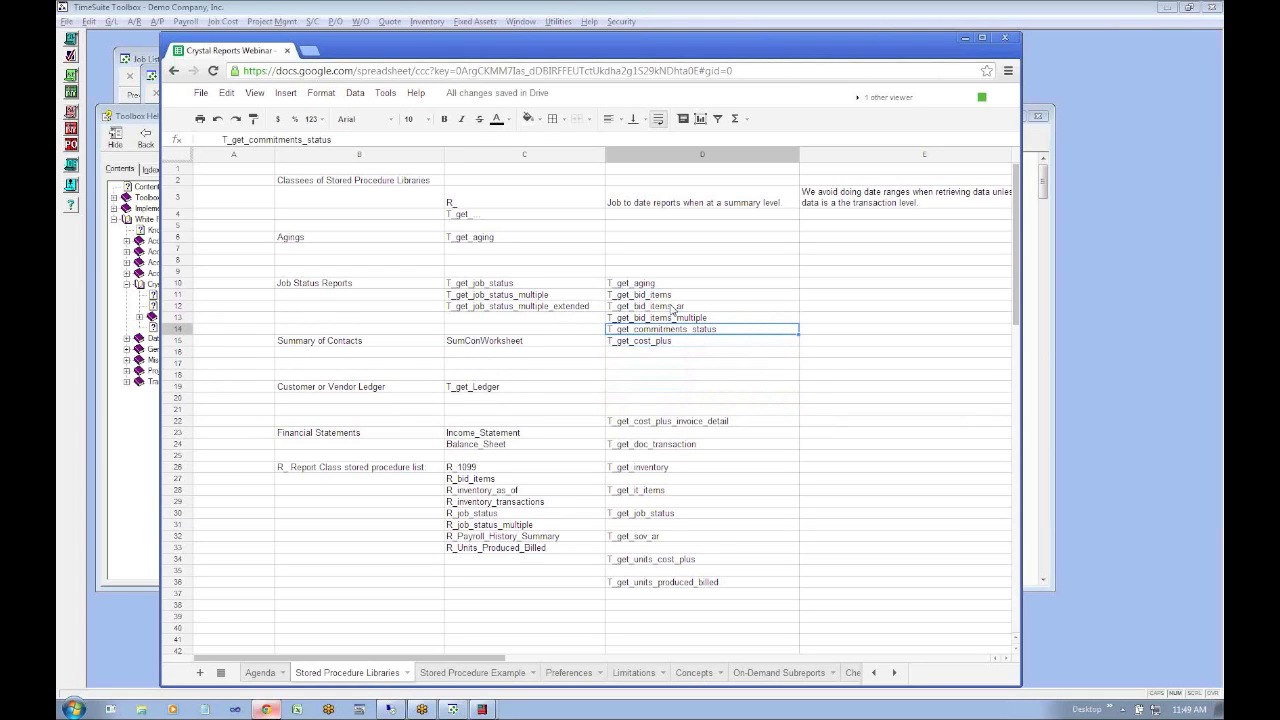
{"action": "left_click", "coordinate": [684, 356]}
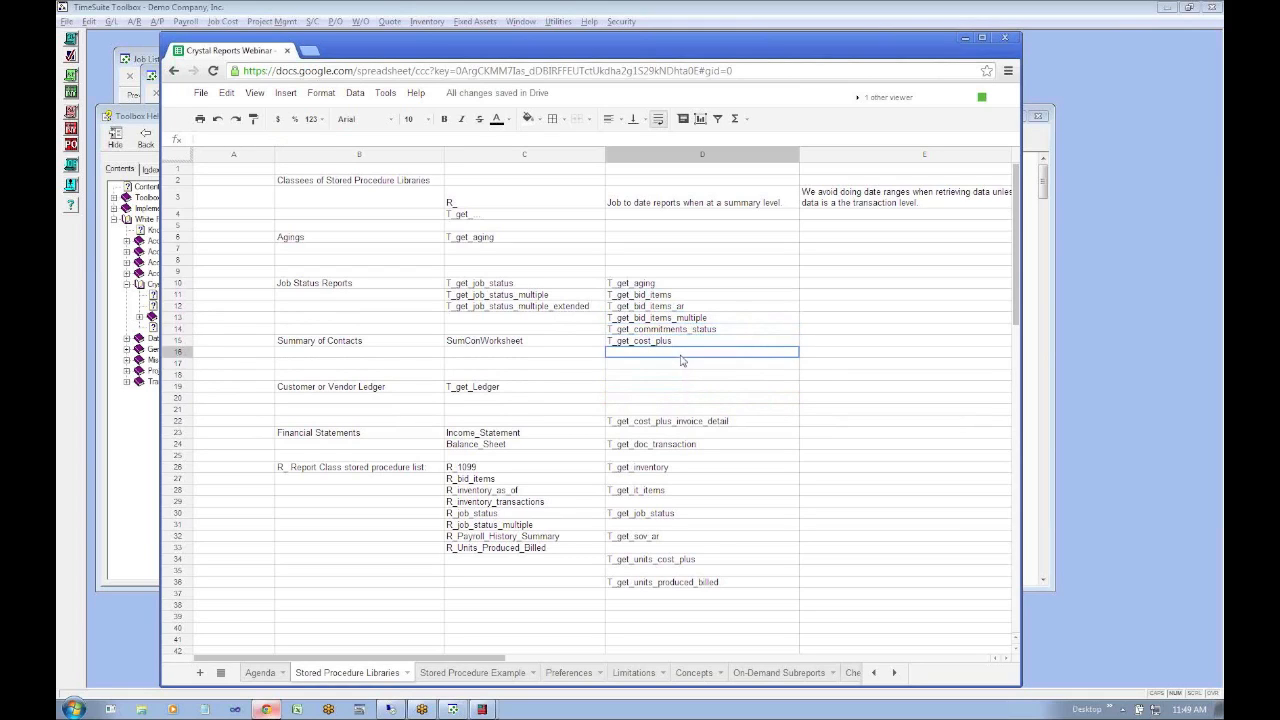
Add R_Commitments in C34 and R_Job_Commitments in C35 to the R_ Report Class stored procedure list
{"action": "left_click", "coordinate": [479, 563]}
{"action": "type", "text": "R"}
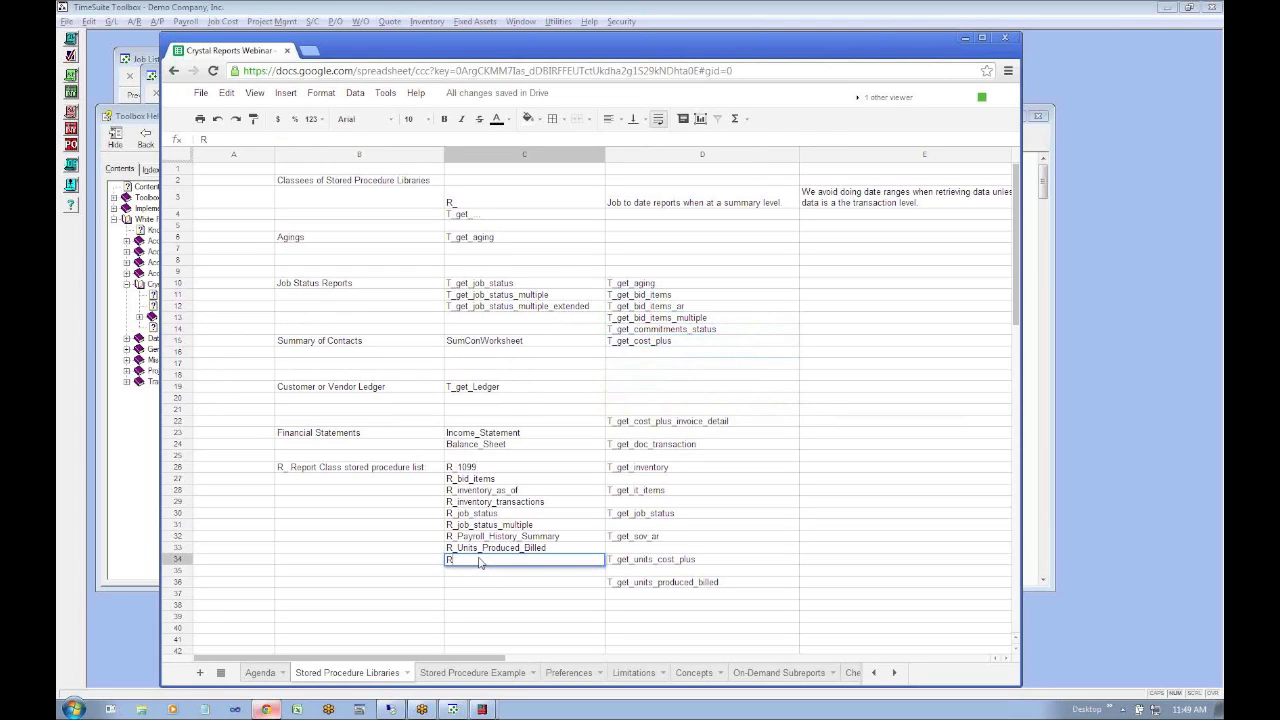
{"action": "type", "text": "_Commitments"}
{"action": "key", "text": "Return"}
{"action": "type", "text": "R"}
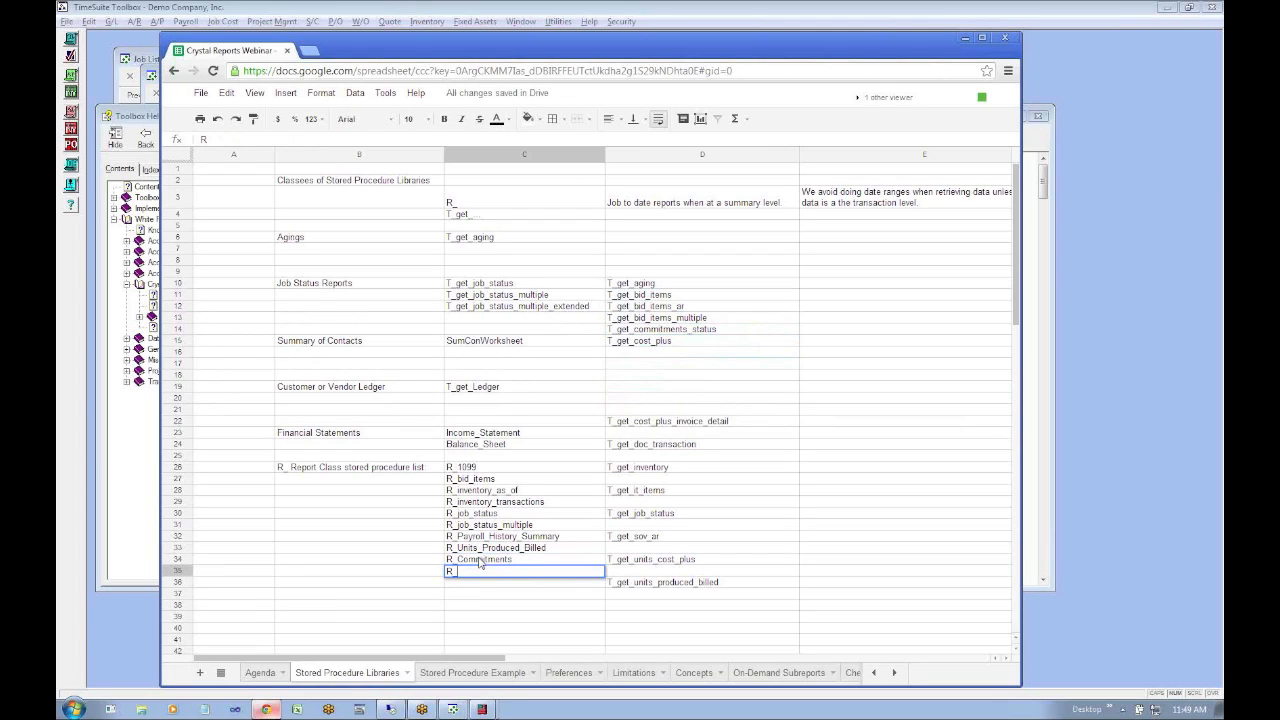
{"action": "type", "text": "_Job_Commitments"}
{"action": "key", "text": "Return"}
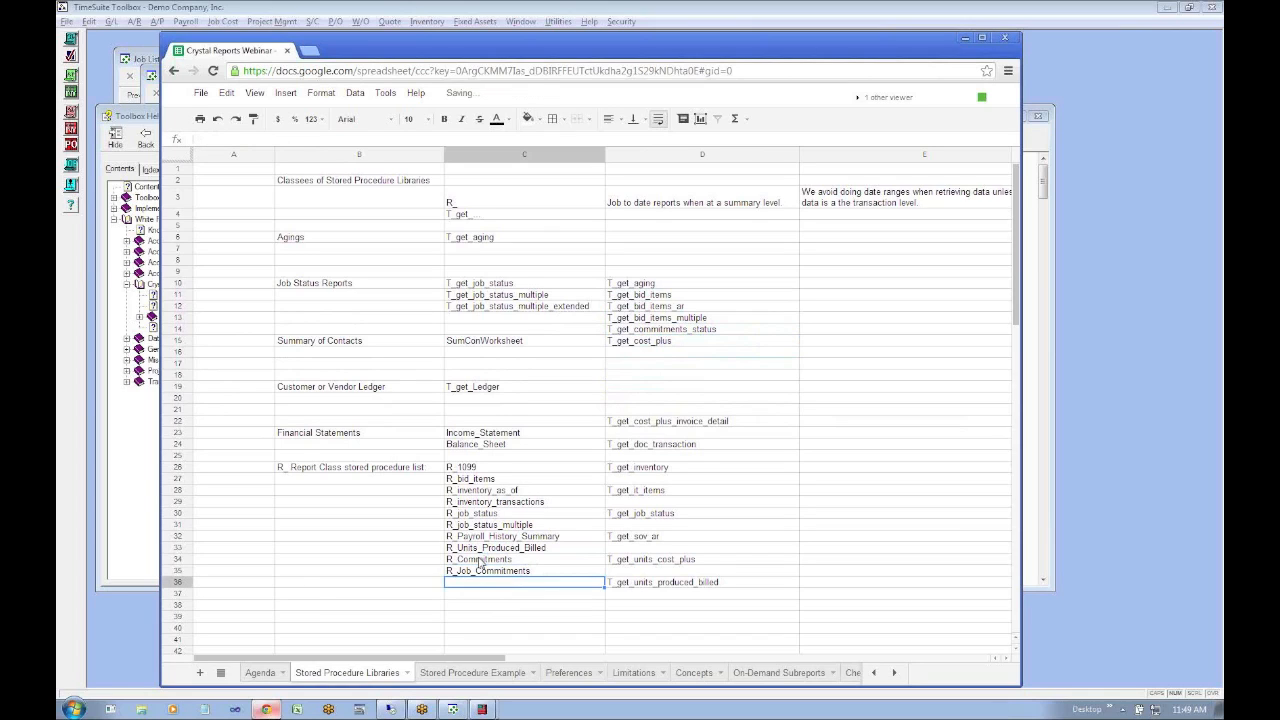
{"action": "key", "text": "Up"}
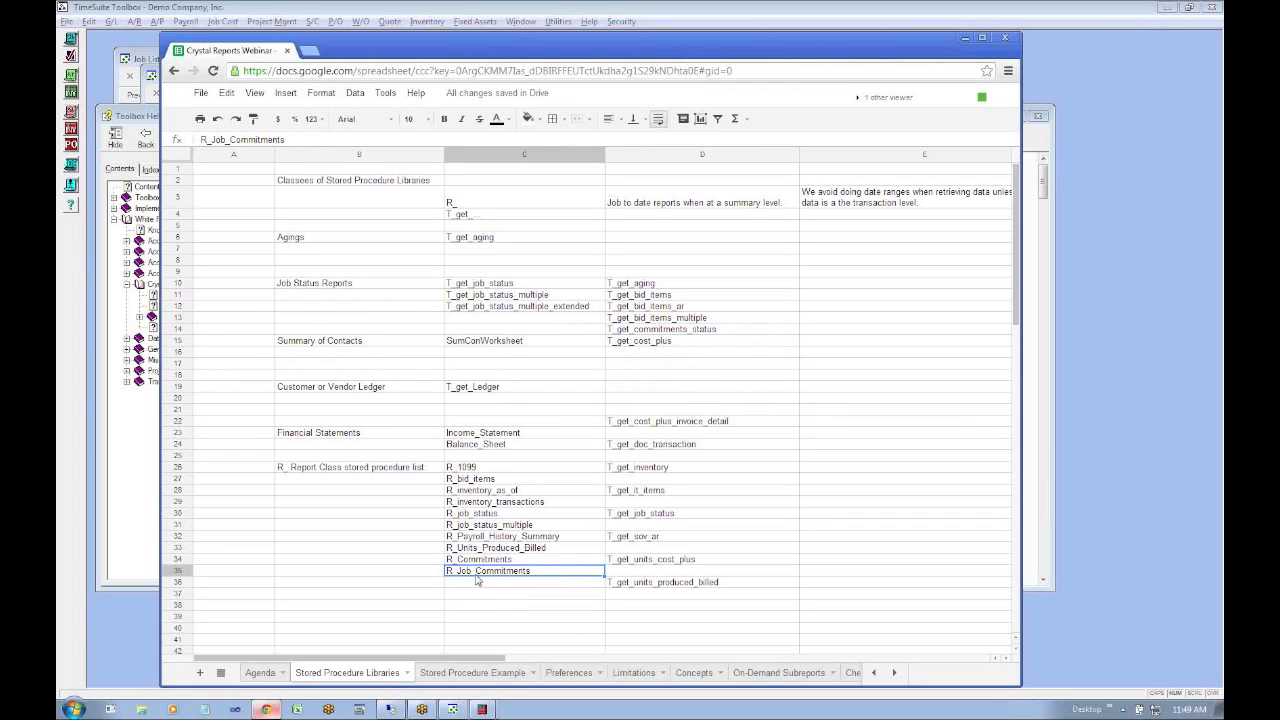
Move T_get_cost_plus_invoice_detail from D22 up to D16, directly below T_get_cost_plus
{"action": "left_click", "coordinate": [711, 399]}
{"action": "key", "text": "Down"}
{"action": "key", "text": "Down"}
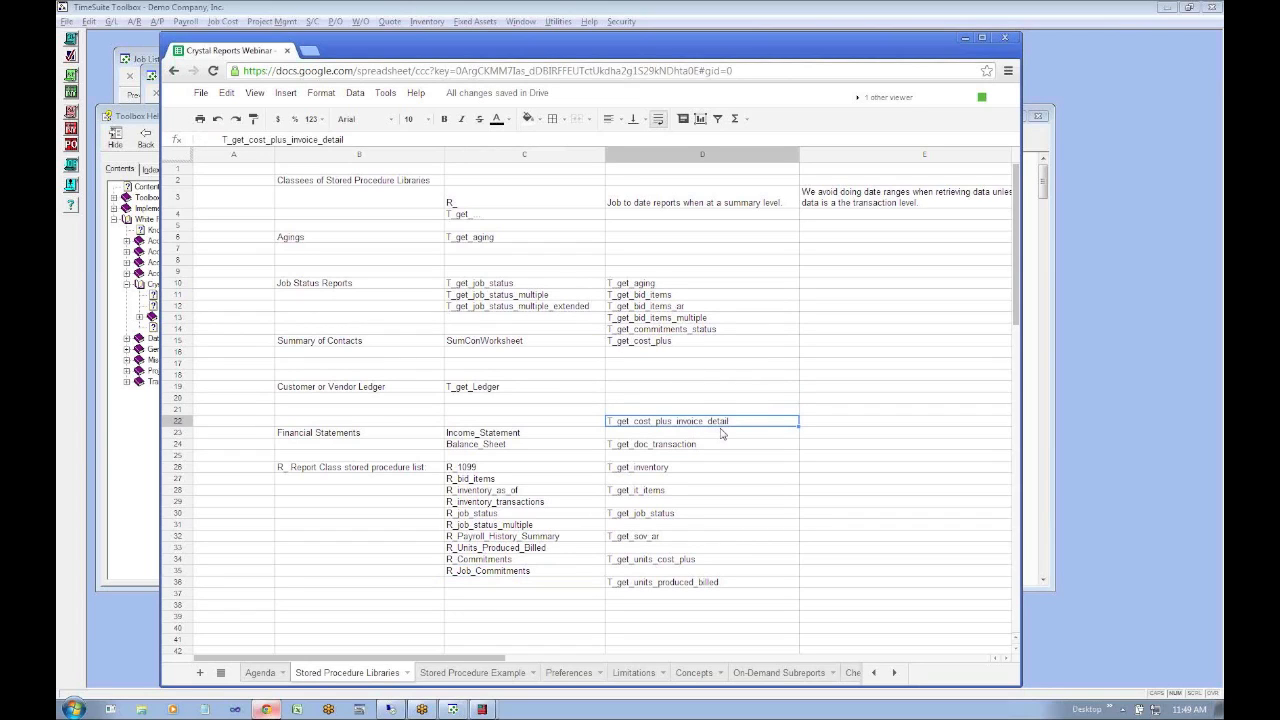
{"action": "key", "text": "ctrl+c"}
{"action": "key", "text": "Up"}
{"action": "key", "text": "Up"}
{"action": "key", "text": "Up"}
{"action": "key", "text": "Up"}
{"action": "key", "text": "Up"}
{"action": "key", "text": "Up"}
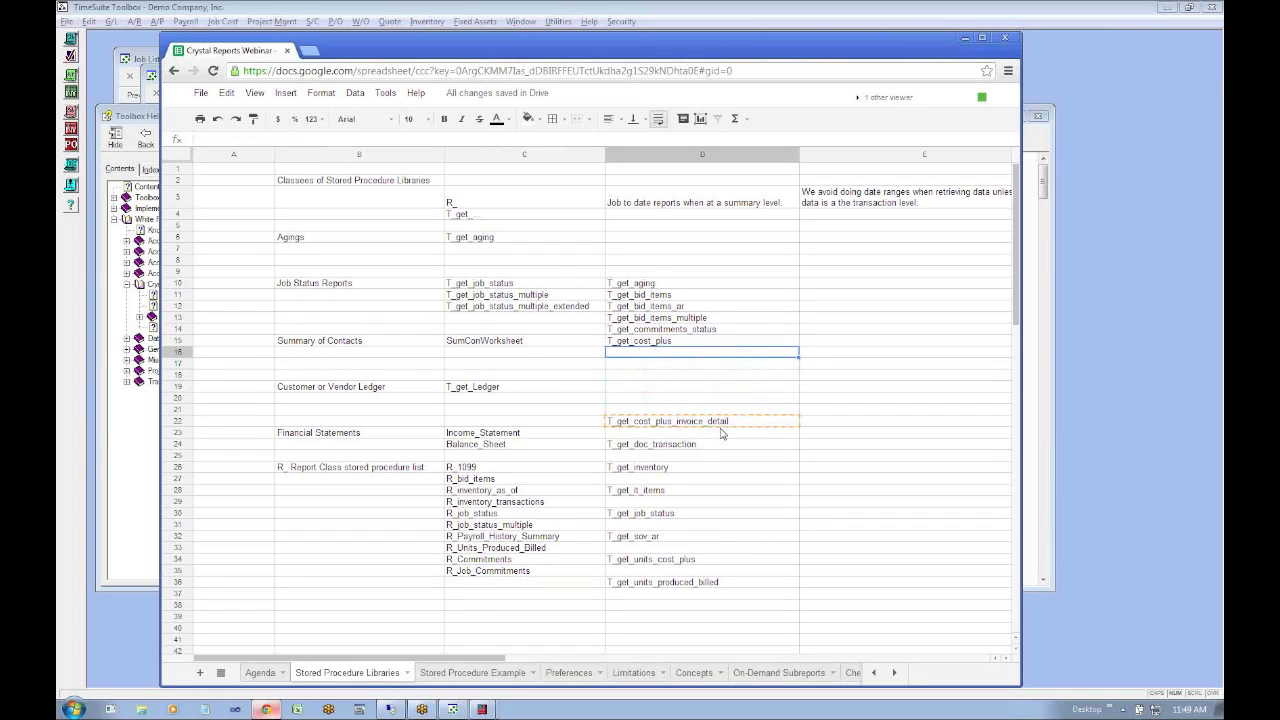
{"action": "key", "text": "ctrl+v"}
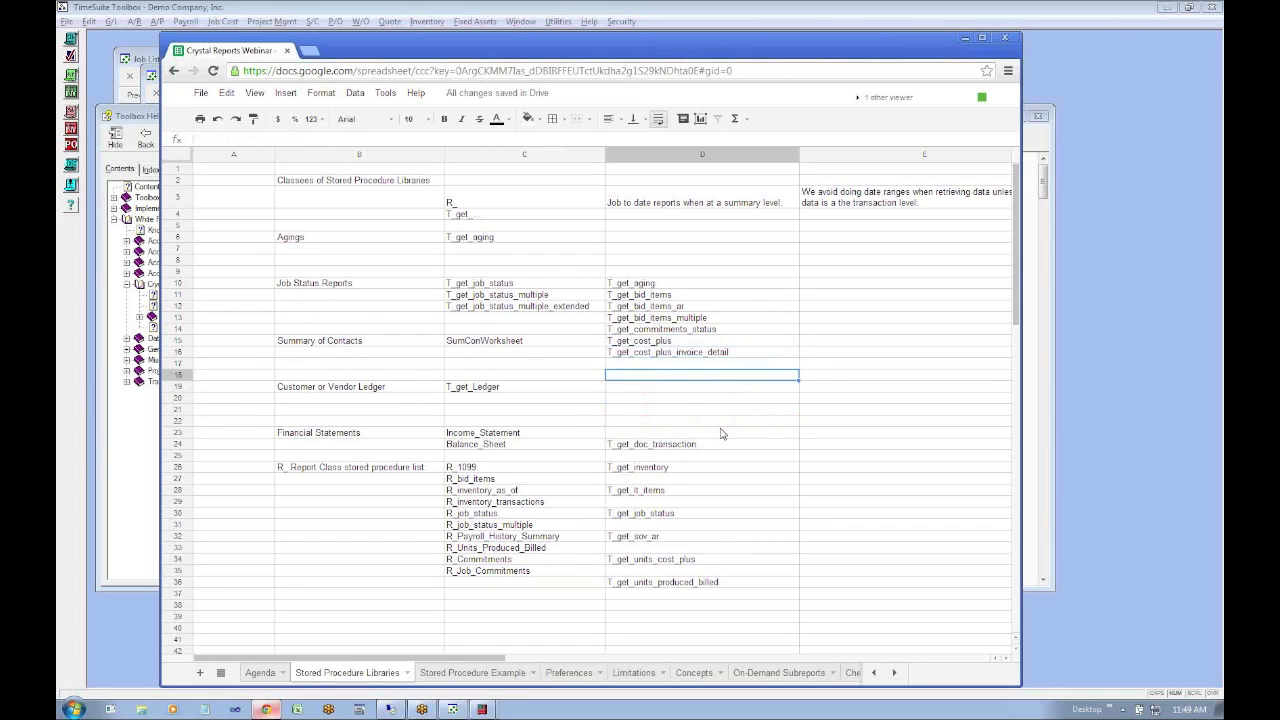
Highlight the R_ Report Class stored procedure names in C26:C35 for review
{"action": "left_click", "coordinate": [470, 467]}
{"action": "left_click_drag", "start_coordinate": [468, 487], "coordinate": [474, 576]}
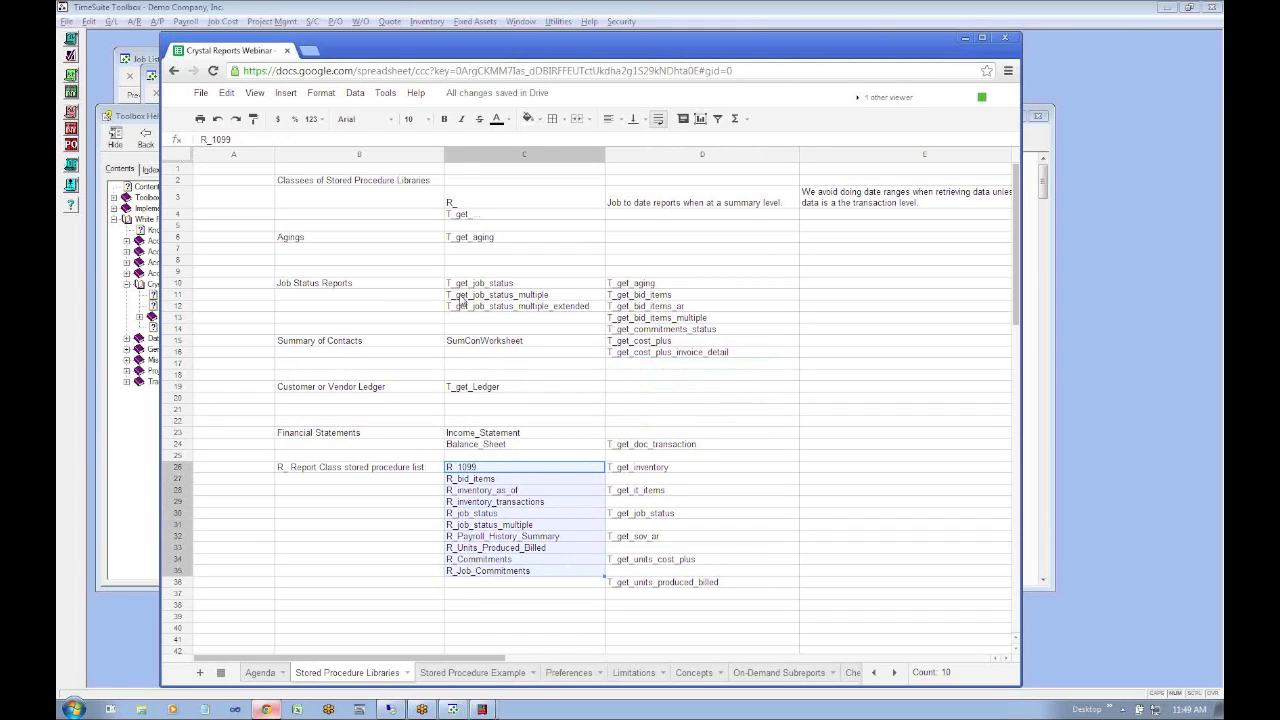
Move T_get_doc_transaction from D24 up to D17, directly below T_get_cost_plus_invoice_detail
{"action": "left_click", "coordinate": [628, 444]}
{"action": "key", "text": "ctrl+x"}
{"action": "key", "text": "Up"}
{"action": "key", "text": "Up"}
{"action": "key", "text": "Up"}
{"action": "key", "text": "Up"}
{"action": "key", "text": "Up"}
{"action": "key", "text": "Up"}
{"action": "key", "text": "Up"}
{"action": "key", "text": "ctrl+v"}
Move T_get_inventory from D26 up to D18, directly below T_get_doc_transaction
{"action": "key", "text": "Down"}
{"action": "key", "text": "Down"}
{"action": "key", "text": "Down"}
{"action": "key", "text": "Down"}
{"action": "key", "text": "Down"}
{"action": "key", "text": "Down"}
{"action": "key", "text": "Down"}
{"action": "key", "text": "Down"}
{"action": "key", "text": "Down"}
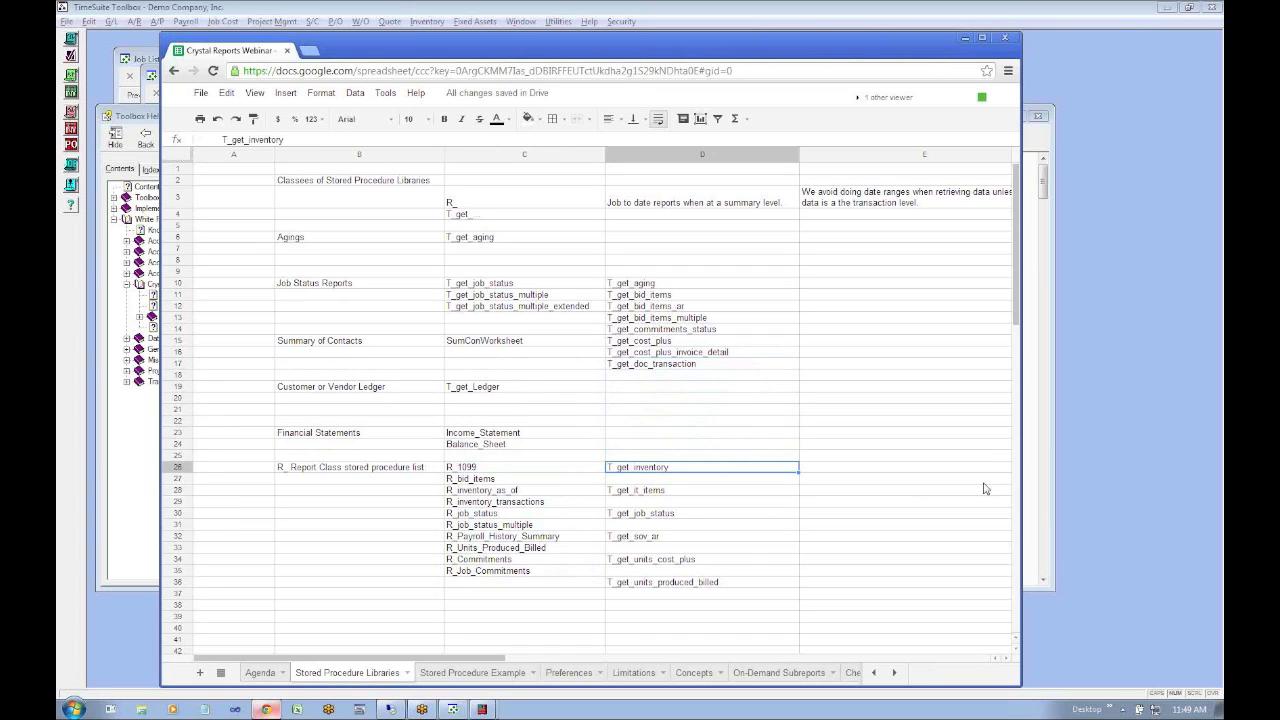
{"action": "key", "text": "ctrl+x"}
{"action": "key", "text": "Up"}
{"action": "key", "text": "Up"}
{"action": "key", "text": "Up"}
{"action": "key", "text": "Up"}
{"action": "key", "text": "Up"}
{"action": "key", "text": "Up"}
{"action": "key", "text": "Up"}
{"action": "key", "text": "Up"}
{"action": "key", "text": "ctrl+v"}
Move T_get_it_items from D28 up to D19, directly below T_get_inventory
{"action": "key", "text": "Down"}
{"action": "key", "text": "Down"}
{"action": "key", "text": "Down"}
{"action": "key", "text": "Down"}
{"action": "key", "text": "Down"}
{"action": "key", "text": "Down"}
{"action": "key", "text": "Down"}
{"action": "key", "text": "Down"}
{"action": "key", "text": "Down"}
{"action": "key", "text": "Down"}
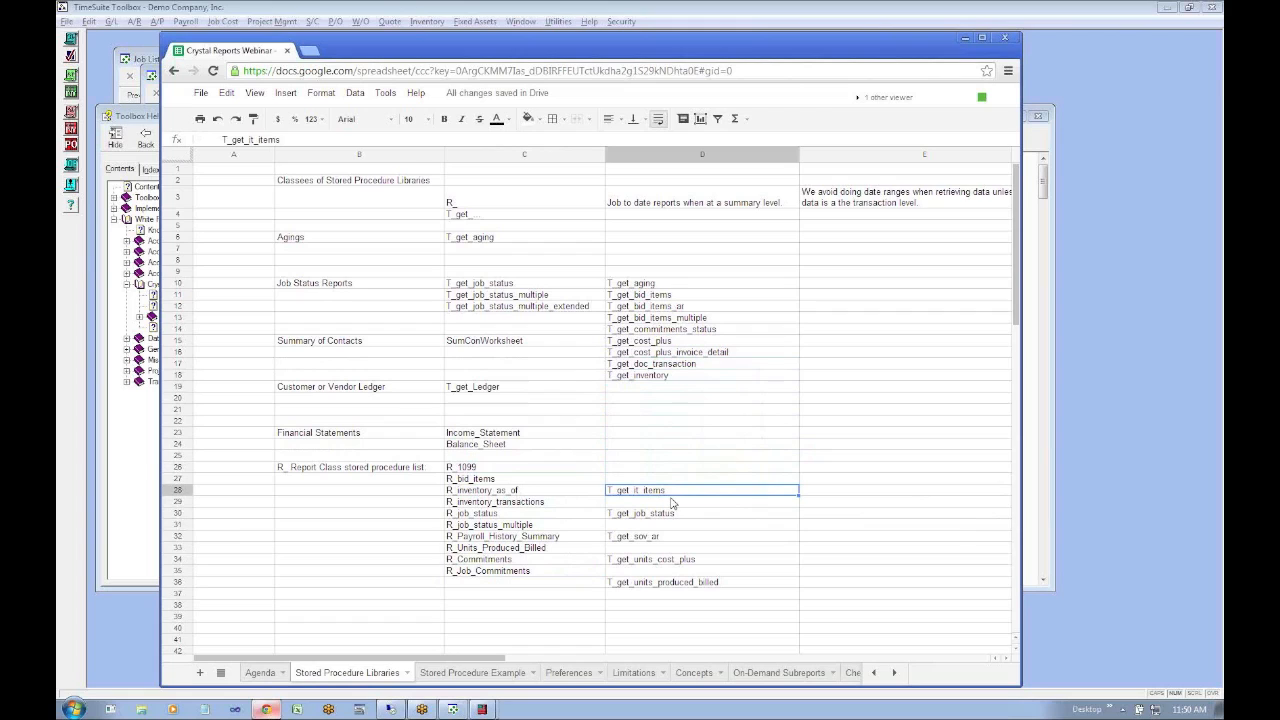
{"action": "key", "text": "ctrl+x"}
{"action": "key", "text": "Up"}
{"action": "key", "text": "Up"}
{"action": "key", "text": "Up"}
{"action": "key", "text": "Up"}
{"action": "key", "text": "Up"}
{"action": "key", "text": "Up"}
{"action": "key", "text": "Up"}
{"action": "key", "text": "Up"}
{"action": "key", "text": "Up"}
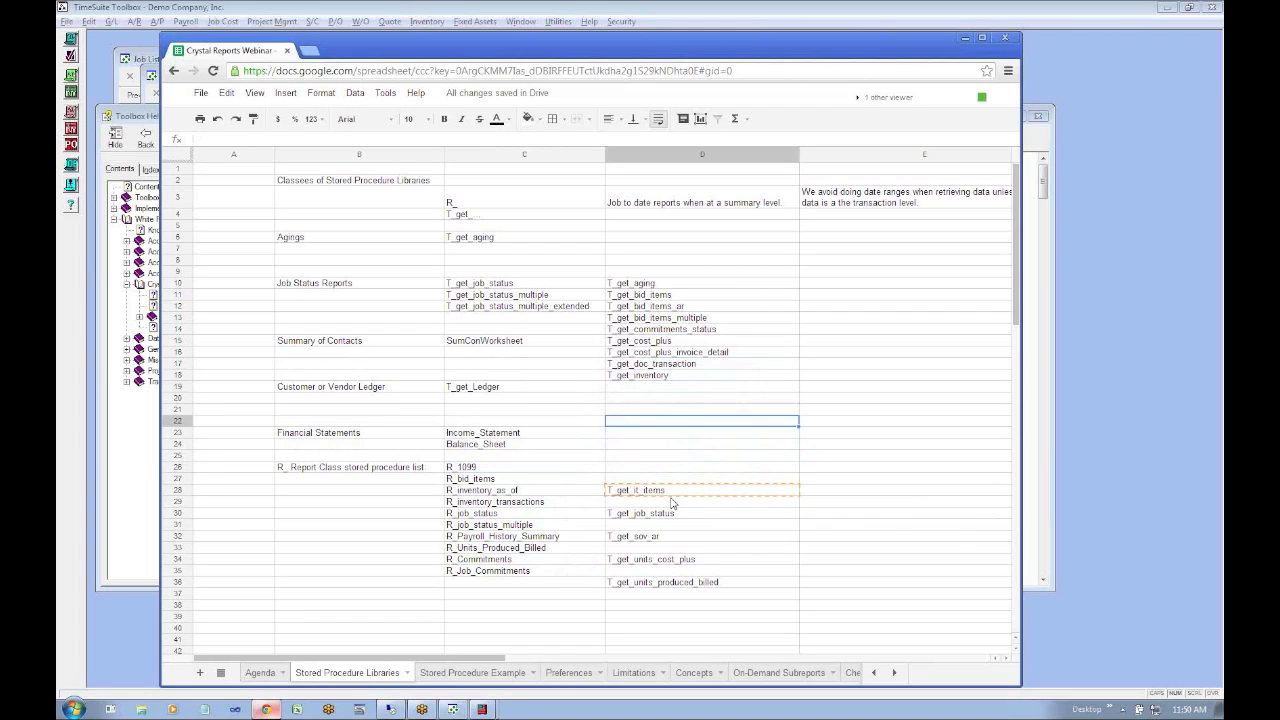
{"action": "key", "text": "ctrl+v"}
Move T_get_job_status from D30 up to D20, directly below T_get_it_items, clearing the original cell
{"action": "key", "text": "Down"}
{"action": "key", "text": "Down"}
{"action": "key", "text": "Down"}
{"action": "key", "text": "Down"}
{"action": "key", "text": "Down"}
{"action": "key", "text": "Down"}
{"action": "key", "text": "Down"}
{"action": "key", "text": "Down"}
{"action": "key", "text": "Down"}
{"action": "key", "text": "Down"}
{"action": "key", "text": "Down"}
{"action": "key", "text": "Down"}
{"action": "key", "text": "Up"}
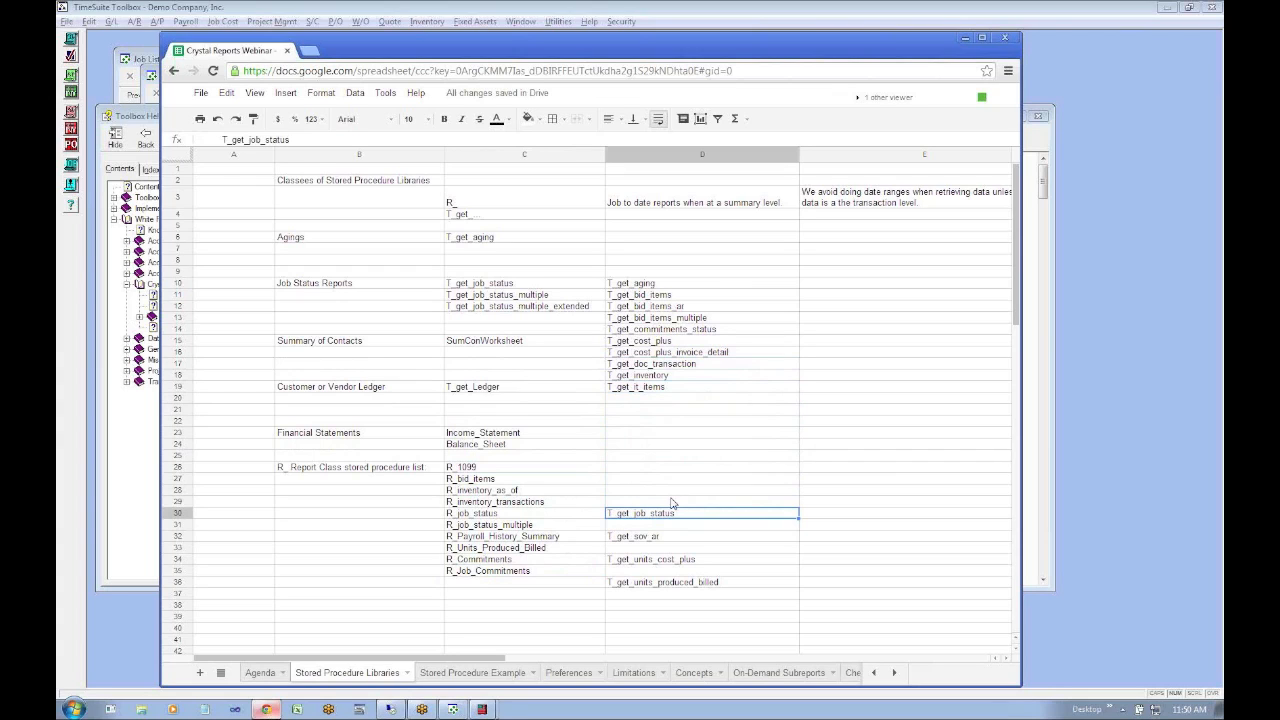
{"action": "key", "text": "super"}
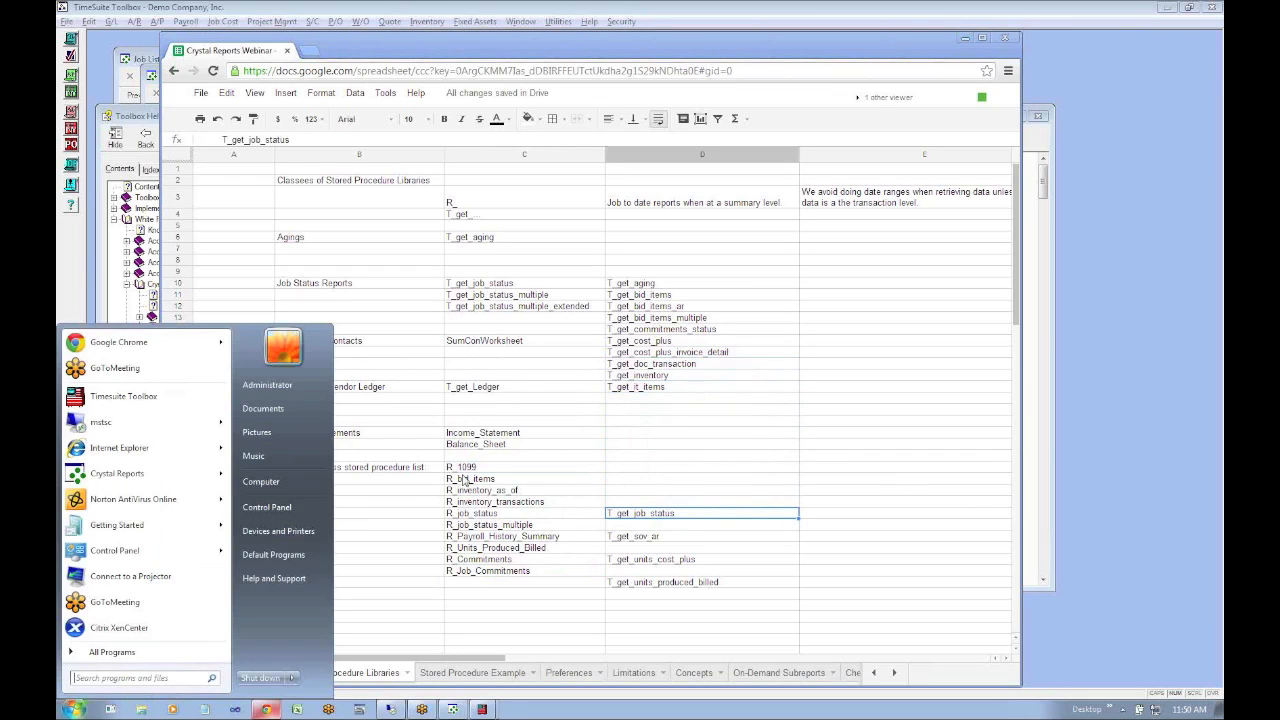
{"action": "left_click", "coordinate": [668, 503]}
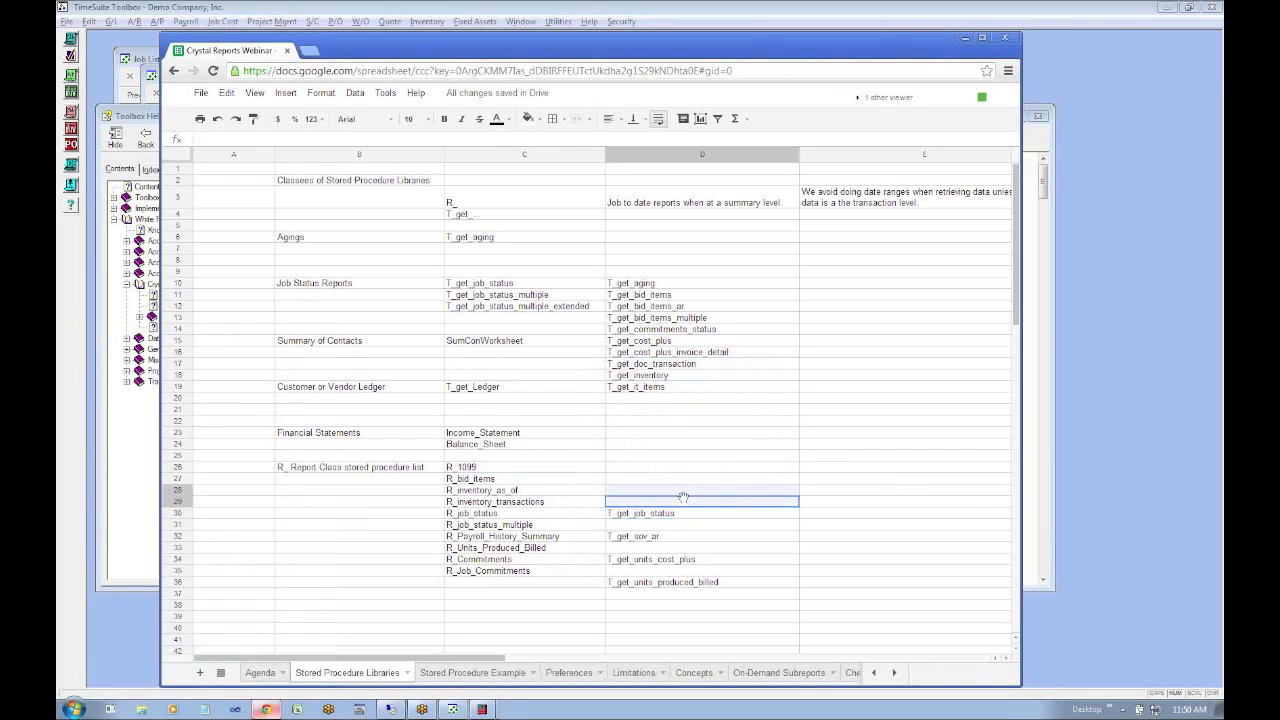
{"action": "left_click", "coordinate": [668, 514]}
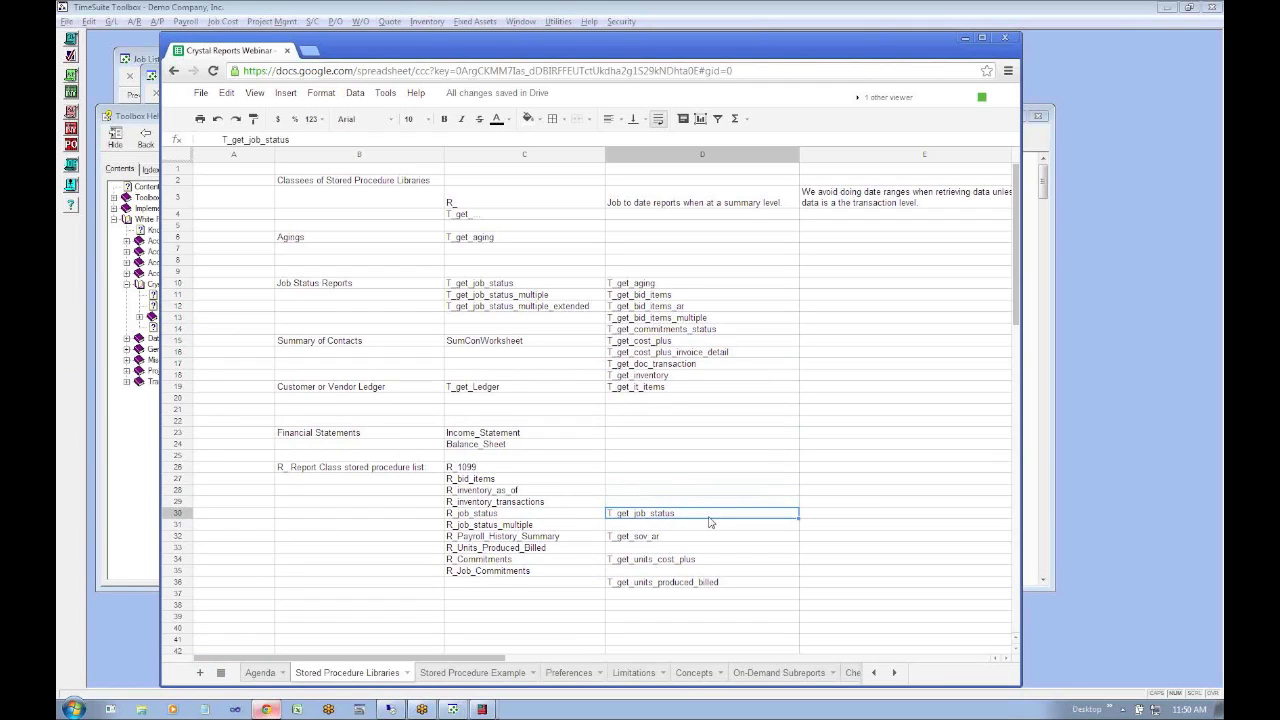
{"action": "key", "text": "Up"}
{"action": "key", "text": "Up"}
{"action": "key", "text": "Up"}
{"action": "key", "text": "Up"}
{"action": "key", "text": "Up"}
{"action": "key", "text": "Up"}
{"action": "key", "text": "Up"}
{"action": "key", "text": "Up"}
{"action": "key", "text": "Up"}
{"action": "key", "text": "Up"}
{"action": "key", "text": "ctrl+v"}
{"action": "key", "text": "Down"}
{"action": "key", "text": "Down"}
{"action": "key", "text": "Down"}
{"action": "key", "text": "Down"}
{"action": "key", "text": "Down"}
{"action": "key", "text": "Down"}
{"action": "key", "text": "Down"}
{"action": "key", "text": "Down"}
{"action": "key", "text": "Down"}
{"action": "key", "text": "Down"}
{"action": "key", "text": "Delete"}
Move T_get_sov_ar from D32 up to D21, directly below T_get_job_status
{"action": "key", "text": "Down"}
{"action": "key", "text": "Down"}
{"action": "key", "text": "ctrl+c"}
{"action": "key", "text": "Up"}
{"action": "key", "text": "Up"}
{"action": "key", "text": "Up"}
{"action": "key", "text": "Up"}
{"action": "key", "text": "Up"}
{"action": "key", "text": "Up"}
{"action": "key", "text": "Up"}
{"action": "key", "text": "Up"}
{"action": "key", "text": "Up"}
{"action": "key", "text": "Up"}
{"action": "key", "text": "Up"}
{"action": "key", "text": "ctrl+v"}
Move T_get_units_cost_plus from D34 up to D22, directly below T_get_sov_ar
{"action": "key", "text": "Down"}
{"action": "key", "text": "Down"}
{"action": "key", "text": "Down"}
{"action": "key", "text": "Down"}
{"action": "key", "text": "Down"}
{"action": "key", "text": "Down"}
{"action": "key", "text": "Down"}
{"action": "key", "text": "Down"}
{"action": "key", "text": "Down"}
{"action": "key", "text": "Down"}
{"action": "key", "text": "Down"}
{"action": "key", "text": "Down"}
{"action": "key", "text": "Down"}
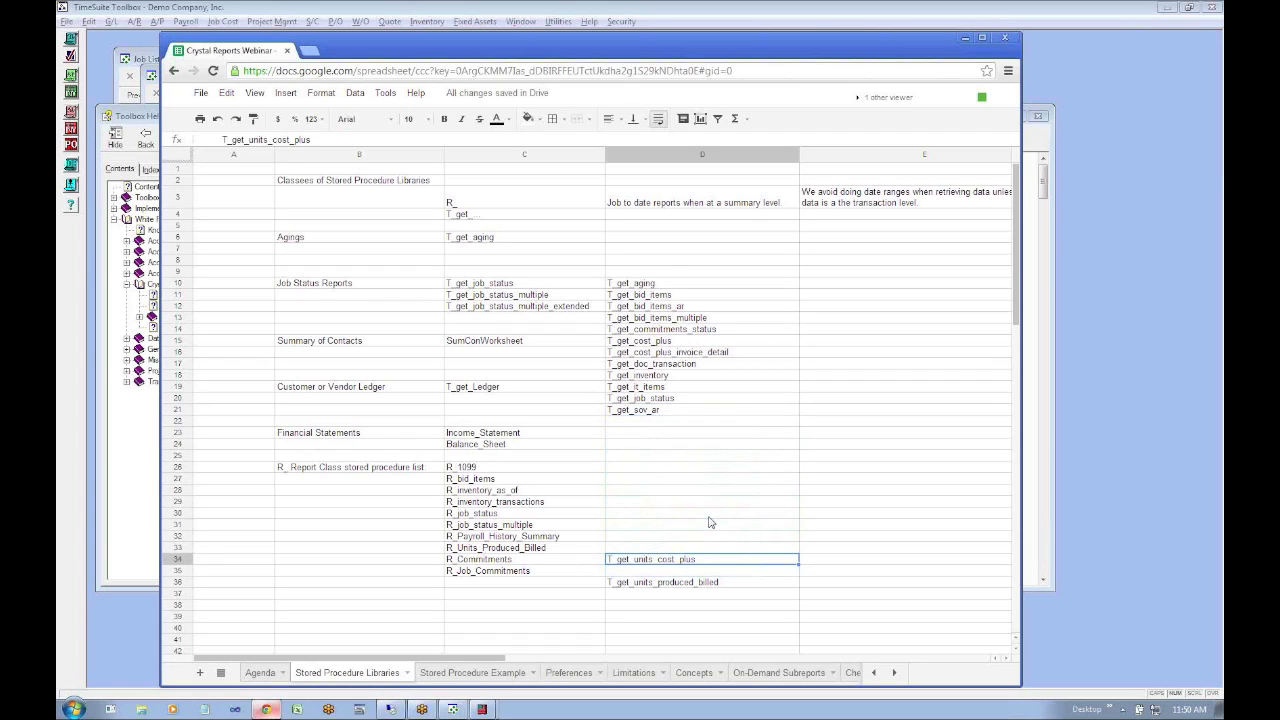
{"action": "key", "text": "ctrl+x"}
{"action": "key", "text": "Up"}
{"action": "key", "text": "Up"}
{"action": "key", "text": "Up"}
{"action": "key", "text": "Up"}
{"action": "key", "text": "Up"}
{"action": "key", "text": "Up"}
{"action": "key", "text": "Up"}
{"action": "key", "text": "Up"}
{"action": "key", "text": "Up"}
{"action": "key", "text": "Up"}
{"action": "key", "text": "Up"}
{"action": "key", "text": "Up"}
{"action": "key", "text": "ctrl+v"}
Move T_get_units_produced_billed from D36 up to D23, directly below T_get_units_cost_plus
{"action": "key", "text": "Down"}
{"action": "key", "text": "Down"}
{"action": "key", "text": "Down"}
{"action": "key", "text": "Down"}
{"action": "key", "text": "Down"}
{"action": "key", "text": "Down"}
{"action": "key", "text": "Down"}
{"action": "key", "text": "Down"}
{"action": "key", "text": "Down"}
{"action": "key", "text": "Down"}
{"action": "key", "text": "Down"}
{"action": "key", "text": "Down"}
{"action": "key", "text": "Down"}
{"action": "key", "text": "Down"}
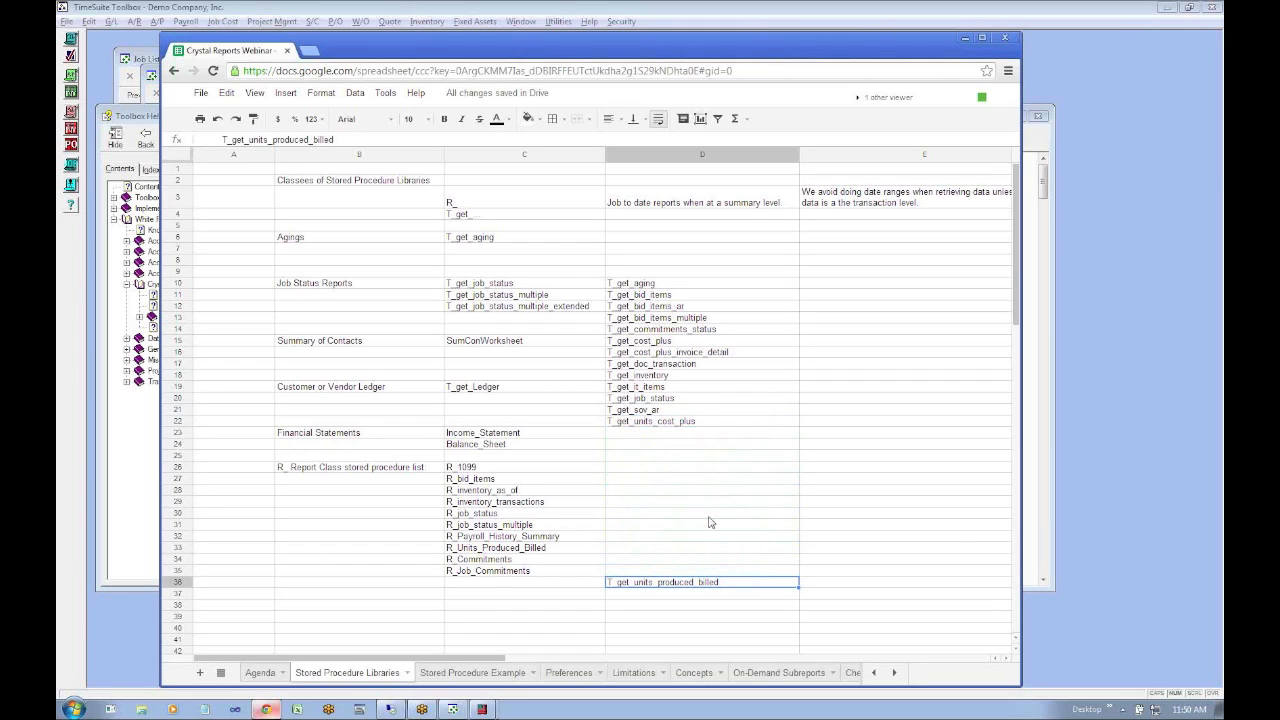
{"action": "key", "text": "ctrl+x"}
{"action": "key", "text": "Up"}
{"action": "key", "text": "Up"}
{"action": "key", "text": "Up"}
{"action": "key", "text": "Up"}
{"action": "key", "text": "Up"}
{"action": "key", "text": "Up"}
{"action": "key", "text": "Up"}
{"action": "key", "text": "Up"}
{"action": "key", "text": "Up"}
{"action": "key", "text": "Up"}
{"action": "key", "text": "Up"}
{"action": "key", "text": "Up"}
{"action": "key", "text": "Up"}
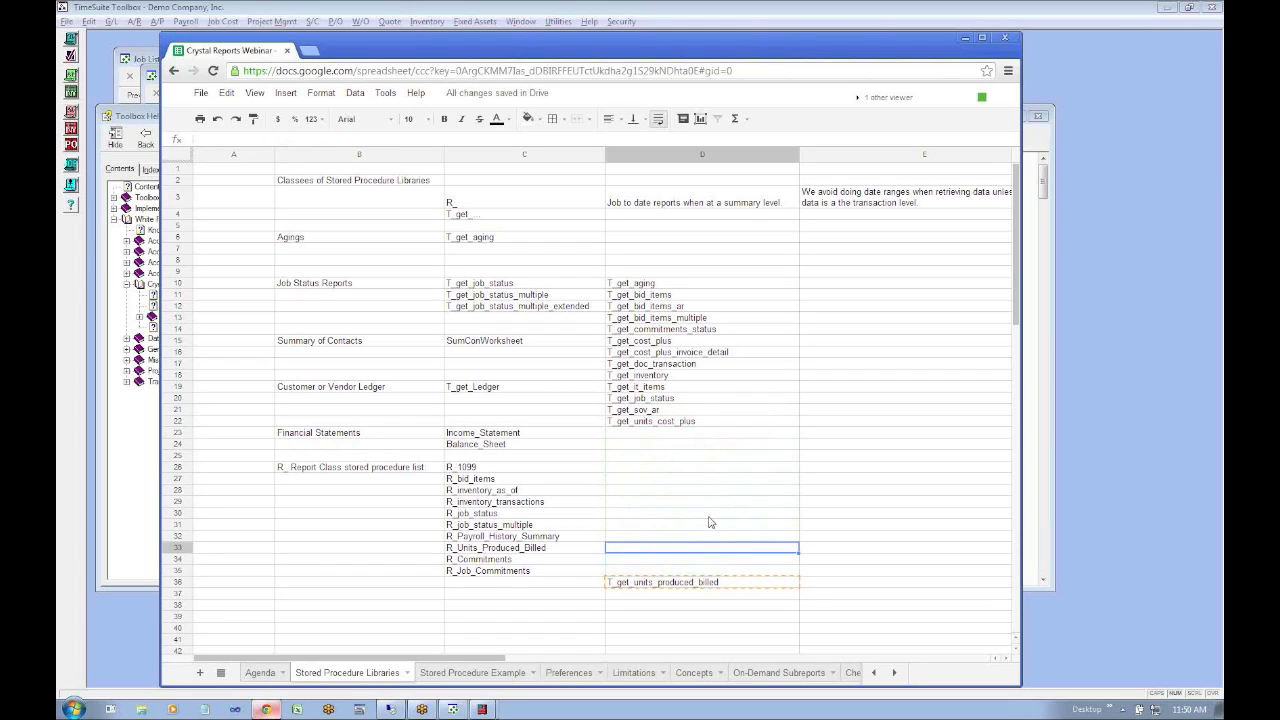
{"action": "key", "text": "ctrl+v"}
Insert ten blank rows above row 15, the Summary of Contacts row
{"action": "key", "text": "Up"}
{"action": "key", "text": "Up"}
{"action": "key", "text": "Up"}
{"action": "key", "text": "Up"}
{"action": "key", "text": "Up"}
{"action": "key", "text": "Up"}
{"action": "key", "text": "Up"}
{"action": "key", "text": "Up"}
{"action": "key", "text": "Up"}
{"action": "key", "text": "Up"}
{"action": "key", "text": "Up"}
{"action": "key", "text": "Up"}
{"action": "key", "text": "Up"}
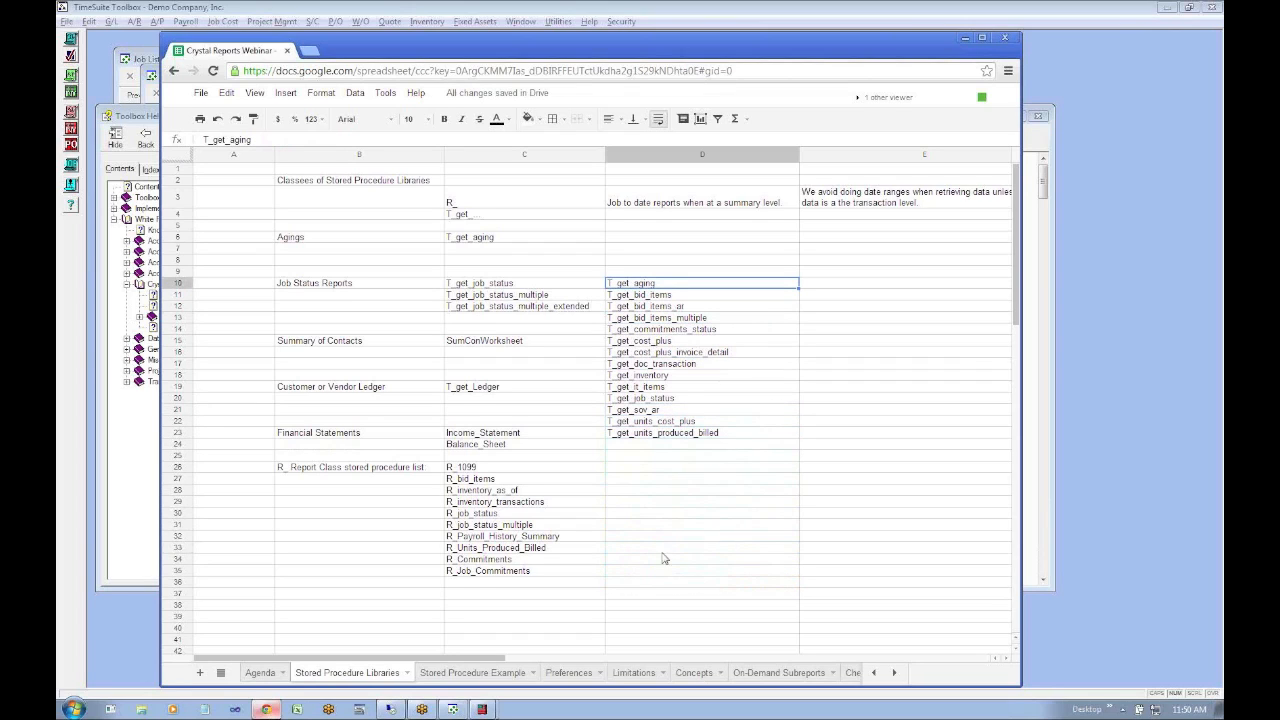
{"action": "left_click", "coordinate": [180, 340]}
{"action": "left_click", "coordinate": [183, 446], "text": "shift"}
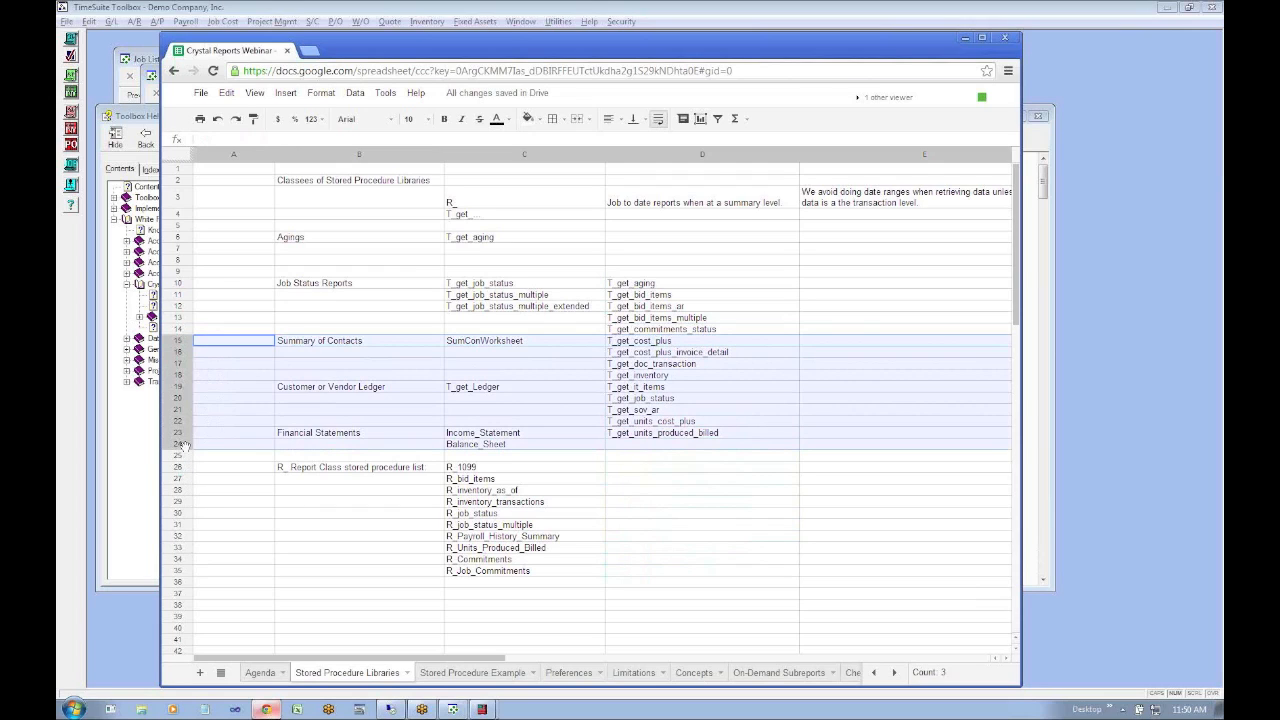
{"action": "right_click", "coordinate": [184, 446]}
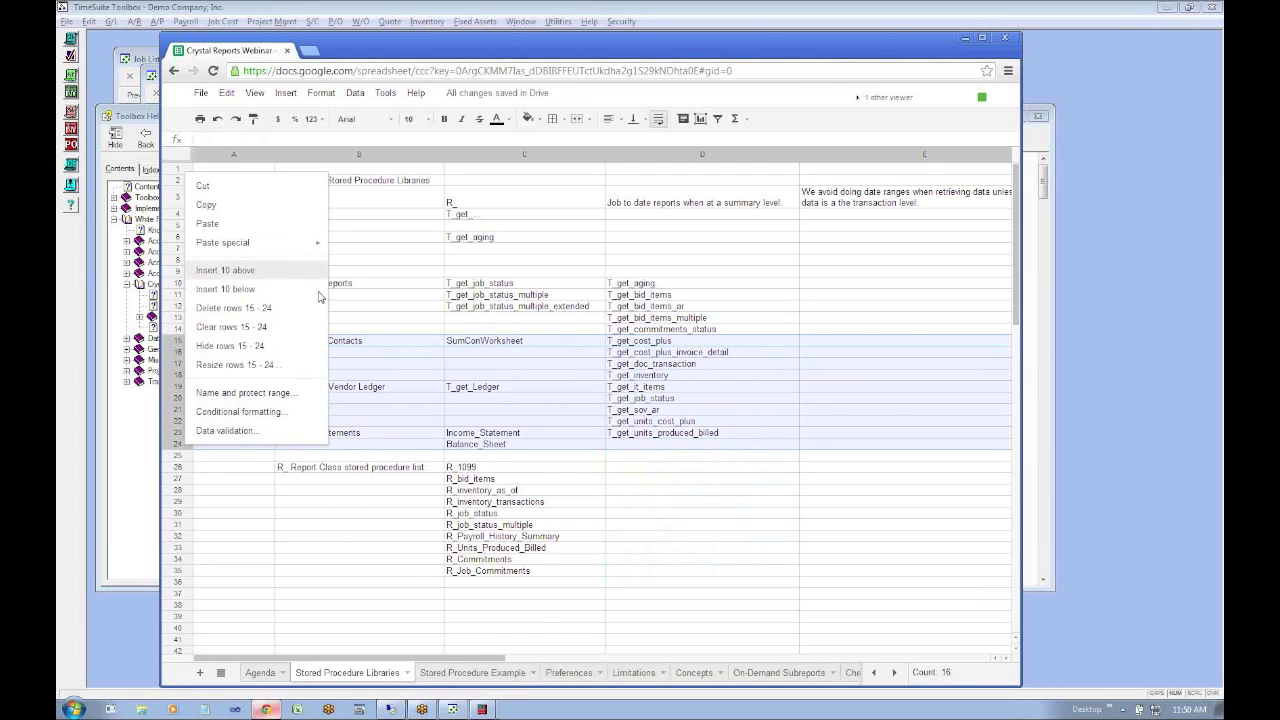
{"action": "left_click", "coordinate": [225, 272]}
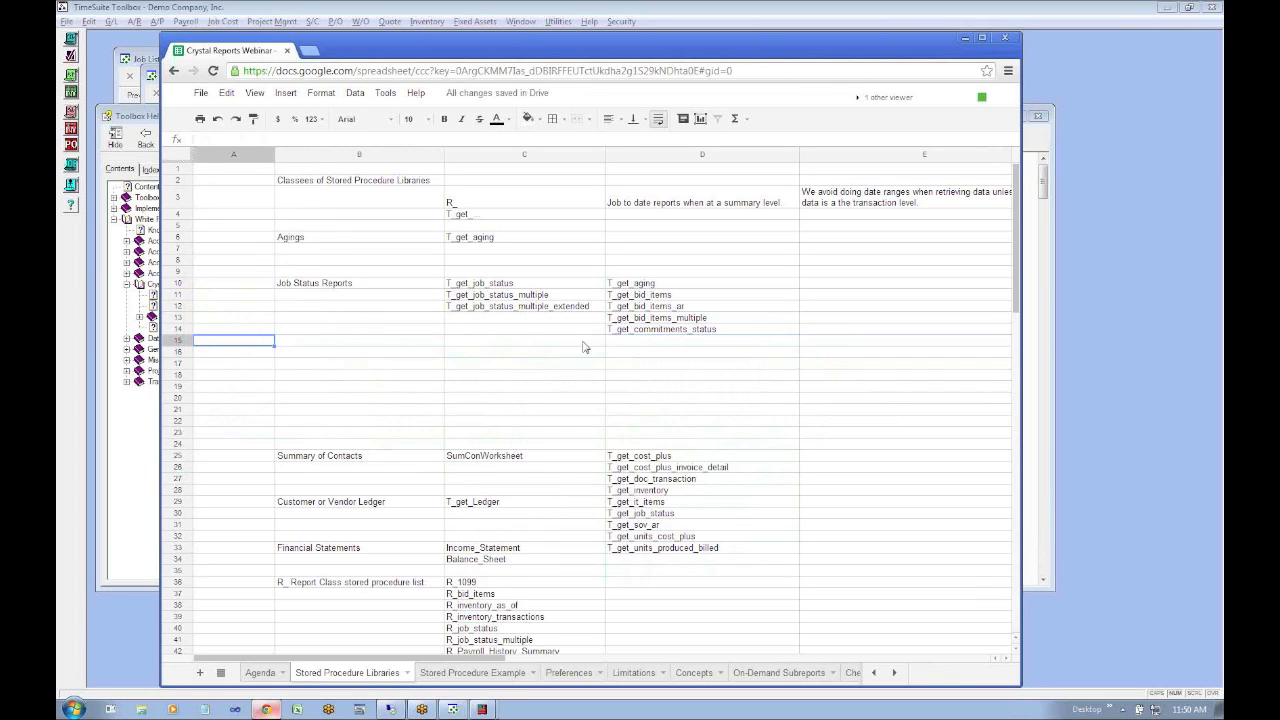
Move the entries T_get_aging through T_get_commitments_status from D10:D14 to C13:C17, directly below T_get_job_status_multiple_extended
{"action": "left_click", "coordinate": [655, 288]}
{"action": "key", "text": "shift+Down"}
{"action": "key", "text": "shift+Down"}
{"action": "key", "text": "shift+Down"}
{"action": "key", "text": "shift+Down"}
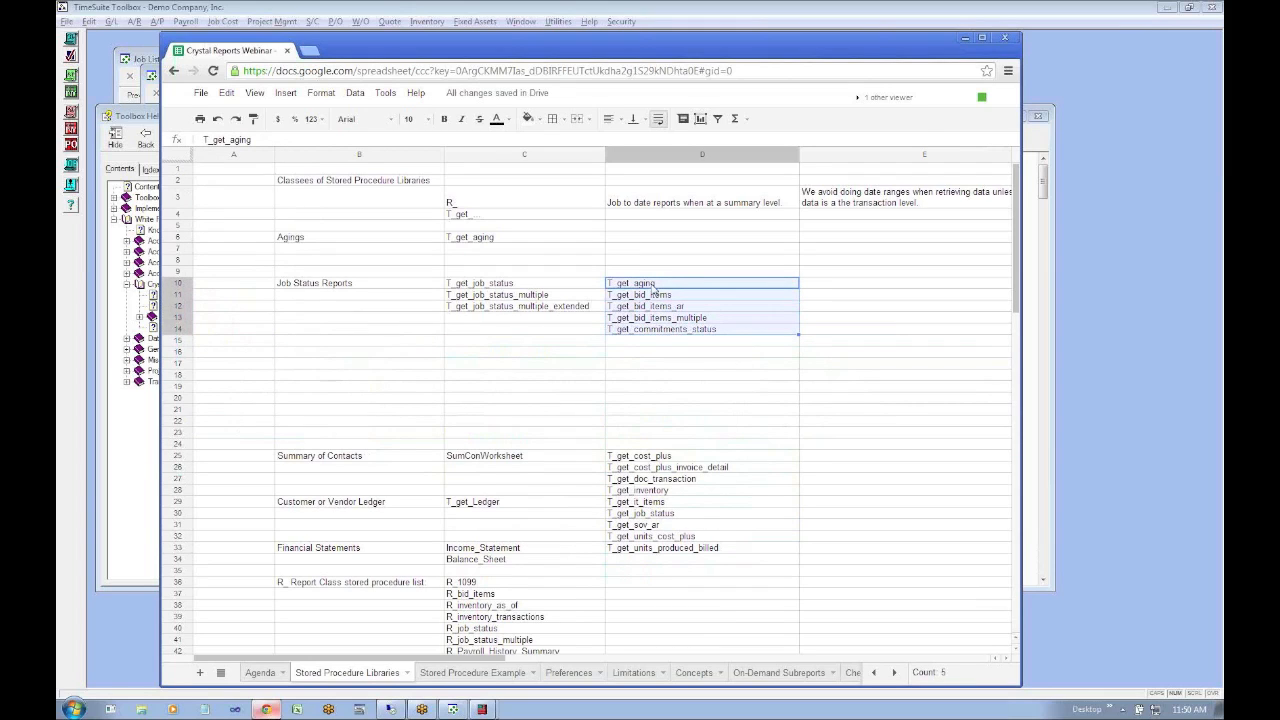
{"action": "key", "text": "ctrl+c"}
{"action": "left_click", "coordinate": [499, 320]}
{"action": "key", "text": "ctrl+v"}
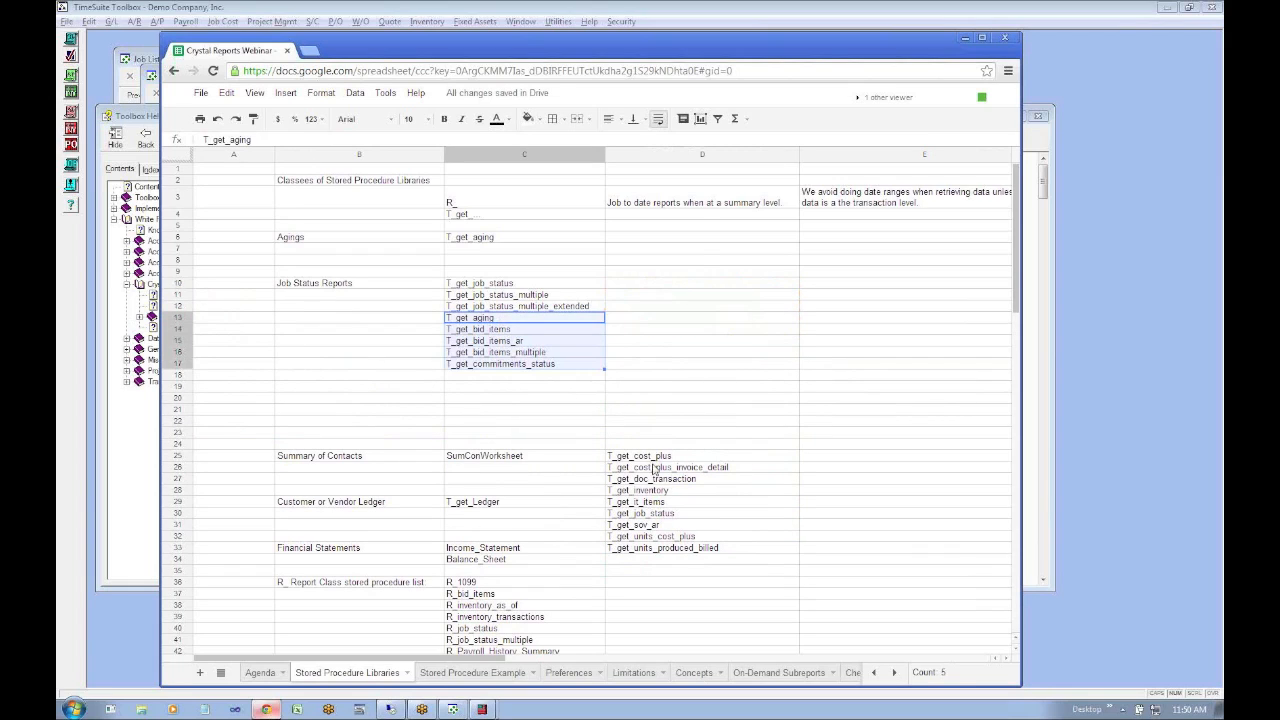
{"action": "left_click", "coordinate": [656, 458]}
{"action": "key", "text": "shift+Down"}
{"action": "key", "text": "shift+Down"}
{"action": "key", "text": "shift+Down"}
{"action": "key", "text": "shift+Down"}
{"action": "key", "text": "shift+Down"}
{"action": "key", "text": "shift+Down"}
{"action": "key", "text": "shift+Down"}
{"action": "key", "text": "shift+Down"}
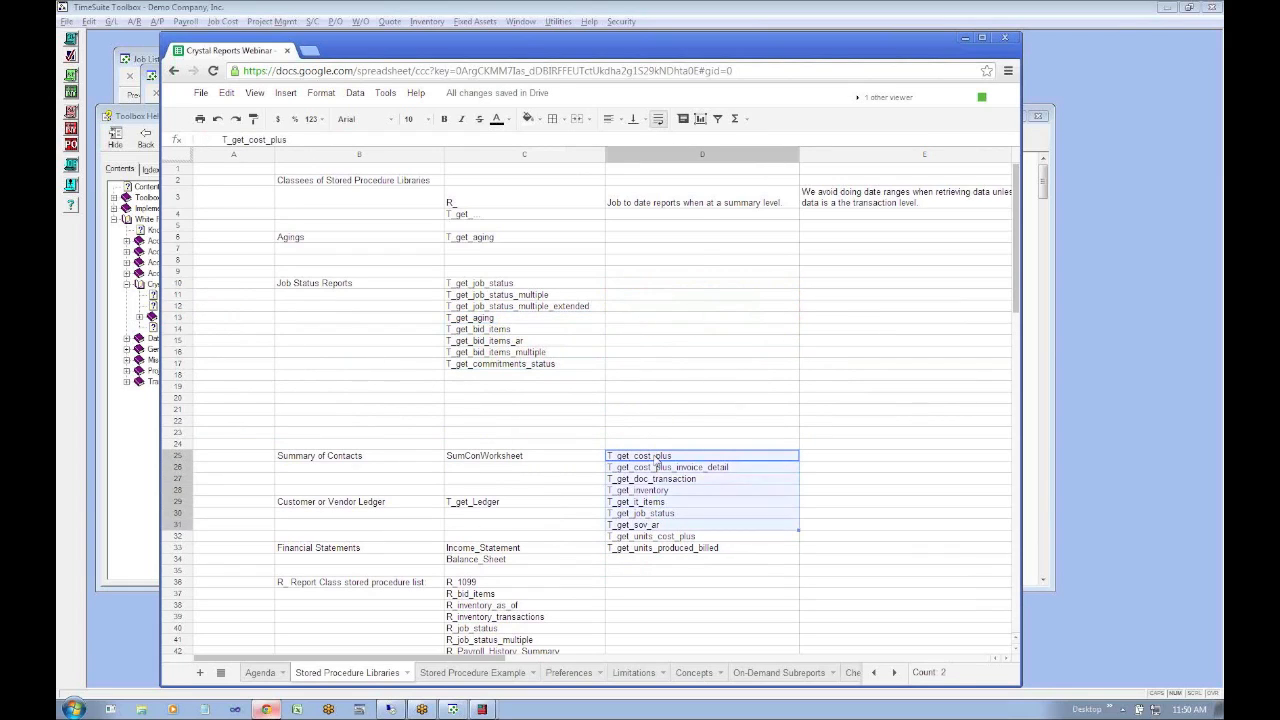
{"action": "key", "text": "super"}
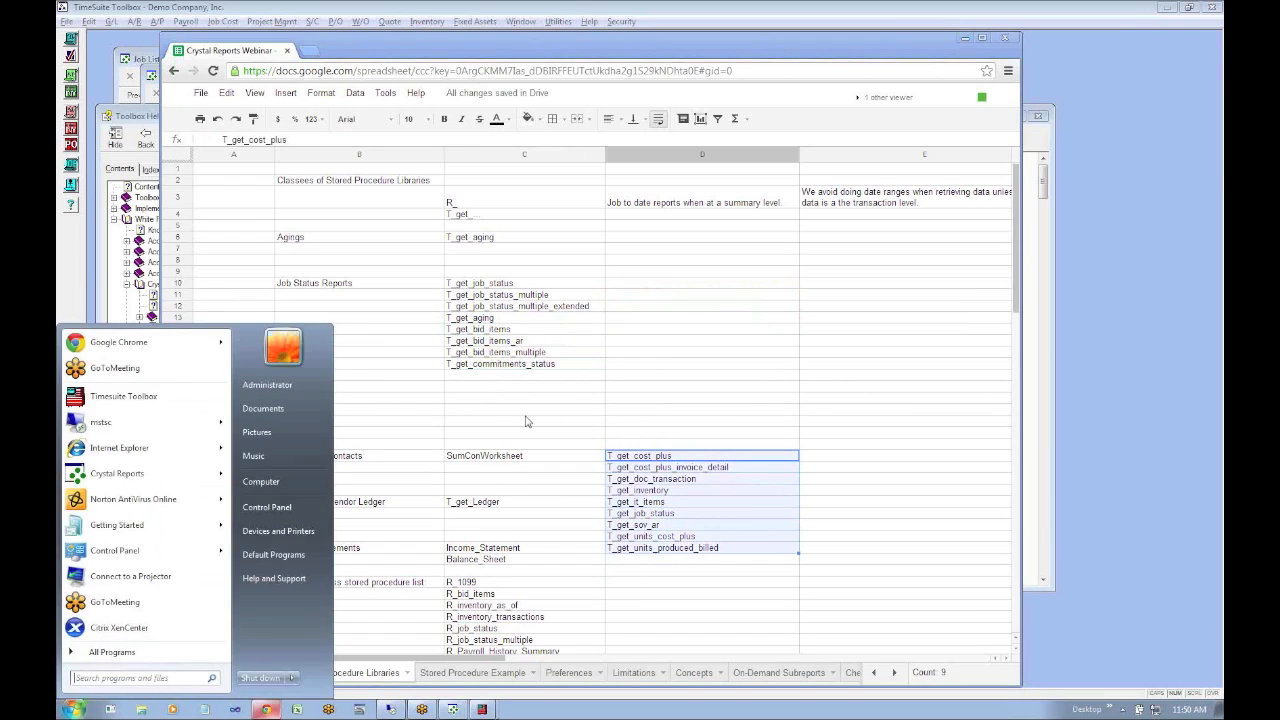
{"action": "left_click", "coordinate": [528, 420]}
Insert four more blank rows in the gap above the Summary of Contacts row
{"action": "right_click", "coordinate": [175, 421]}
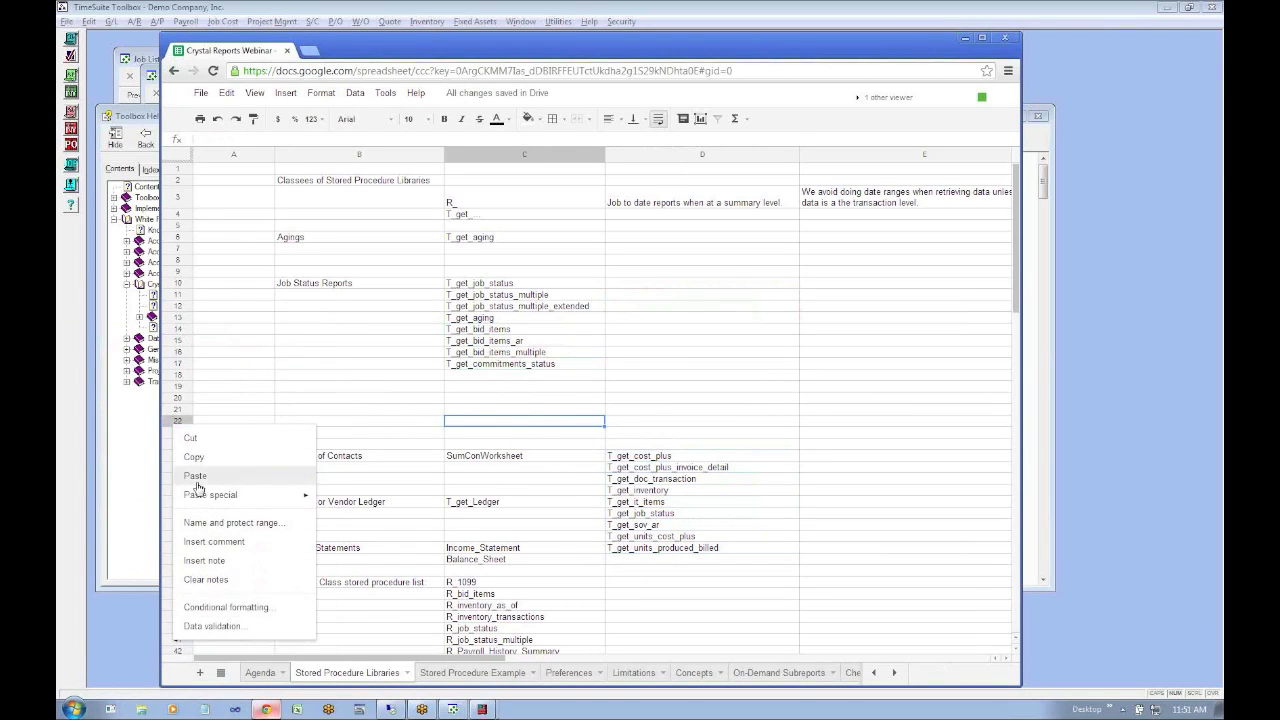
{"action": "left_click", "coordinate": [352, 410]}
{"action": "left_click_drag", "start_coordinate": [177, 411], "coordinate": [177, 445]}
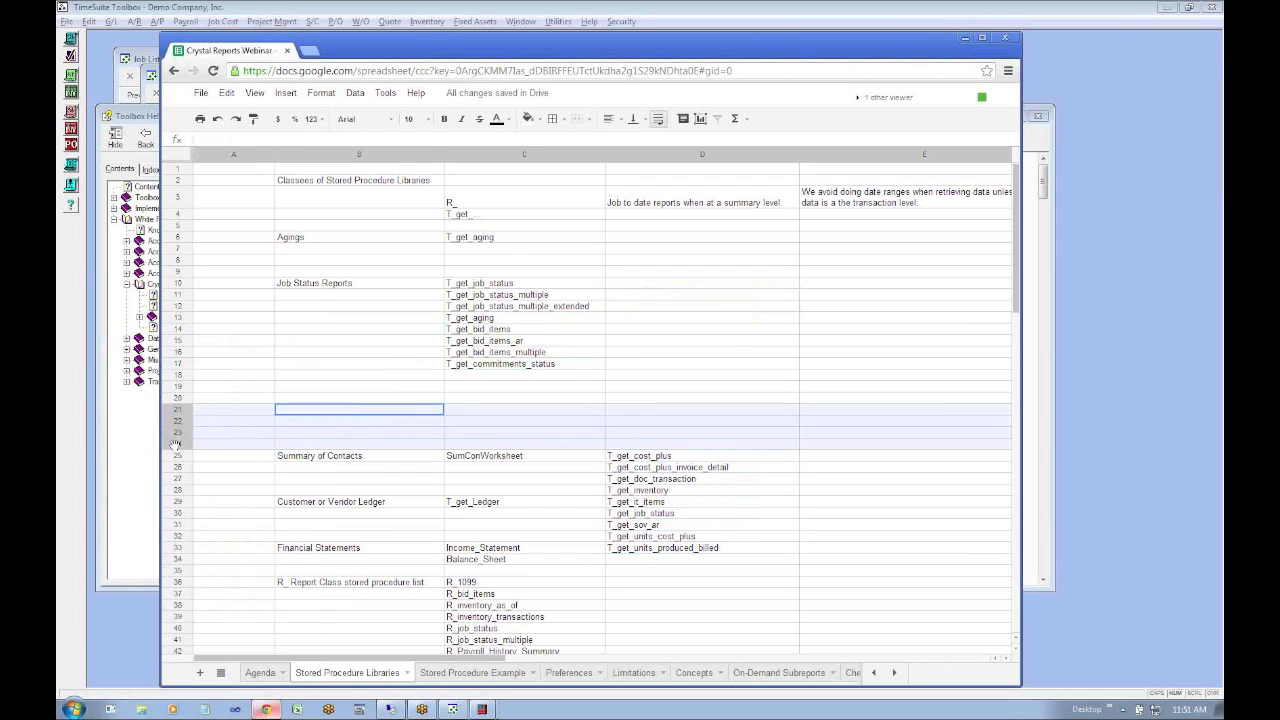
{"action": "right_click", "coordinate": [176, 445]}
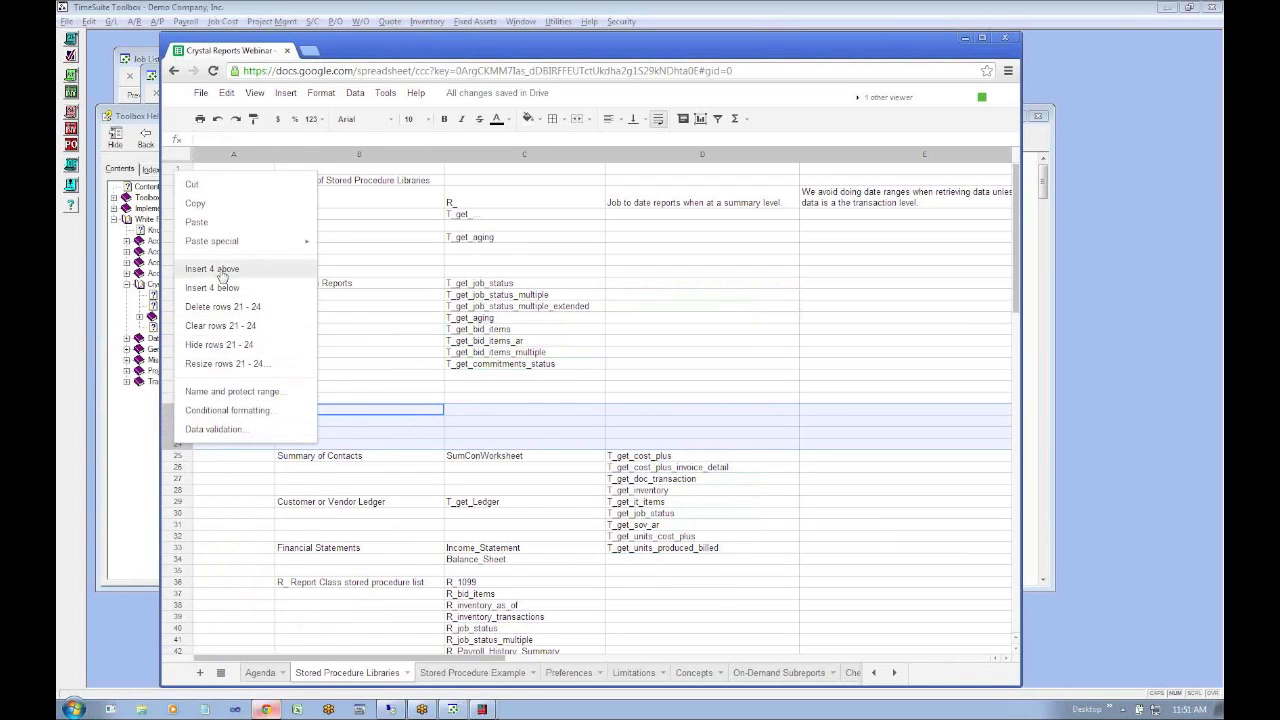
{"action": "left_click", "coordinate": [221, 284]}
Move the entries T_get_cost_plus through T_get_units_produced_billed from D29:D37 to C18:C26, directly below T_get_commitments_status
{"action": "left_click", "coordinate": [658, 504]}
{"action": "key", "text": "shift+Down"}
{"action": "key", "text": "shift+Down"}
{"action": "key", "text": "shift+Down"}
{"action": "key", "text": "shift+Down"}
{"action": "key", "text": "shift+Down"}
{"action": "key", "text": "shift+Down"}
{"action": "key", "text": "shift+Down"}
{"action": "key", "text": "shift+Down"}
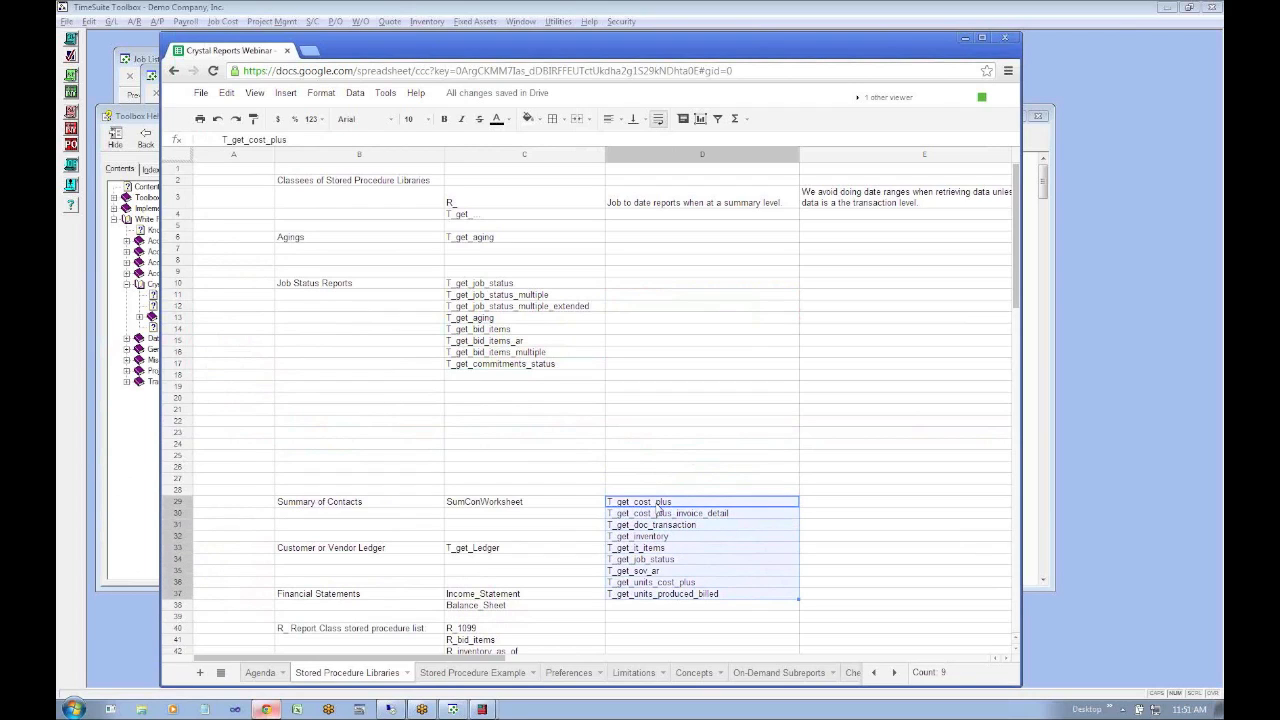
{"action": "key", "text": "ctrl+c"}
{"action": "left_click", "coordinate": [503, 376]}
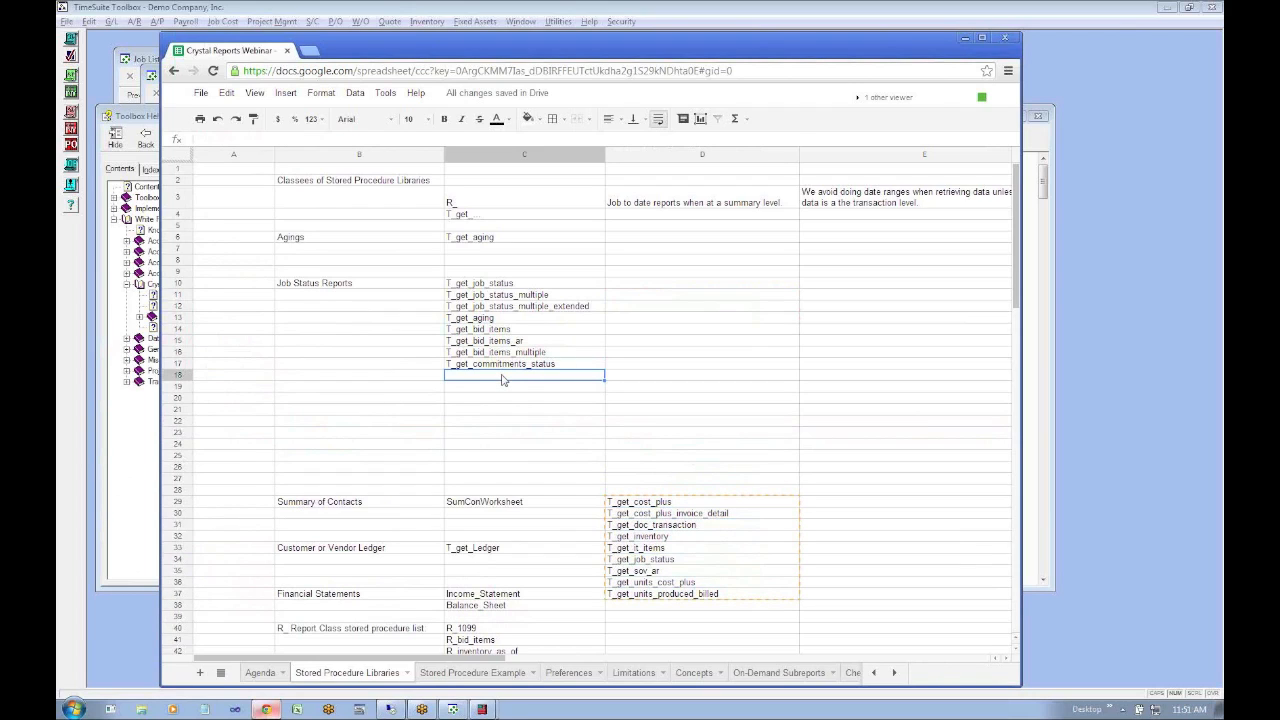
{"action": "key", "text": "ctrl+v"}
Delete the duplicate T_get_job_status entry from C23
{"action": "left_click", "coordinate": [580, 307]}
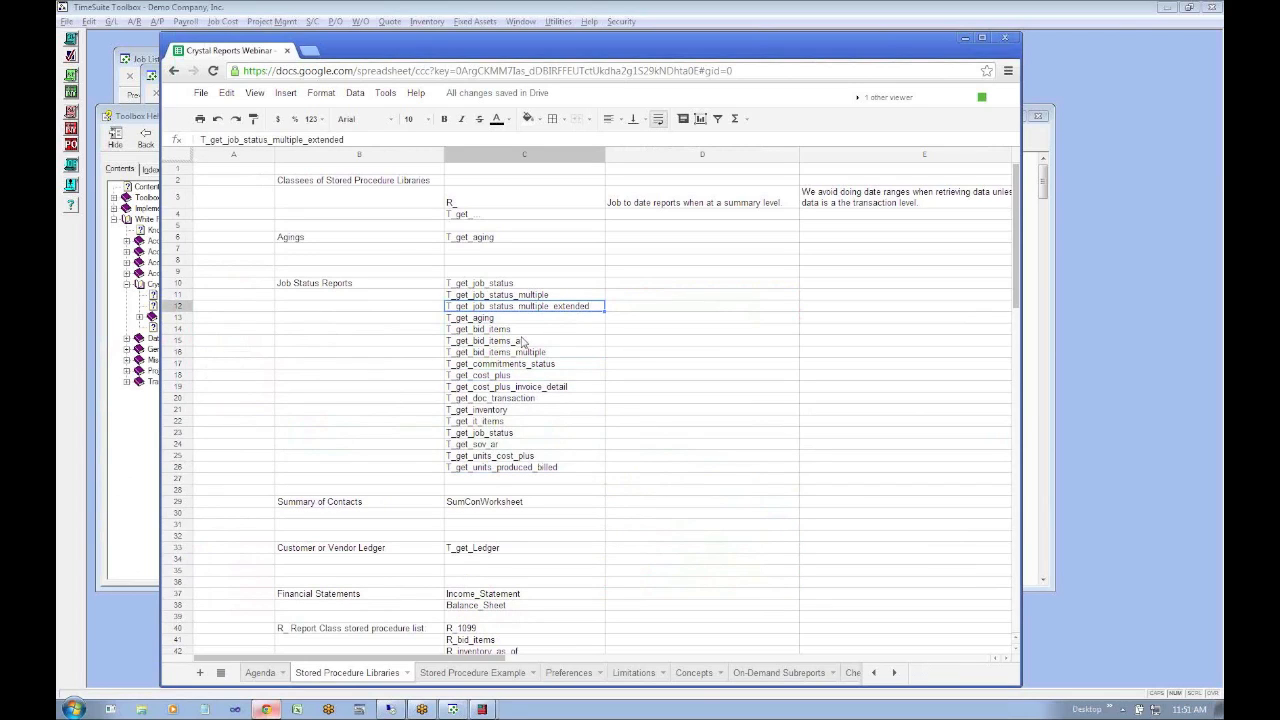
{"action": "left_click", "coordinate": [494, 433]}
{"action": "key", "text": "Delete"}
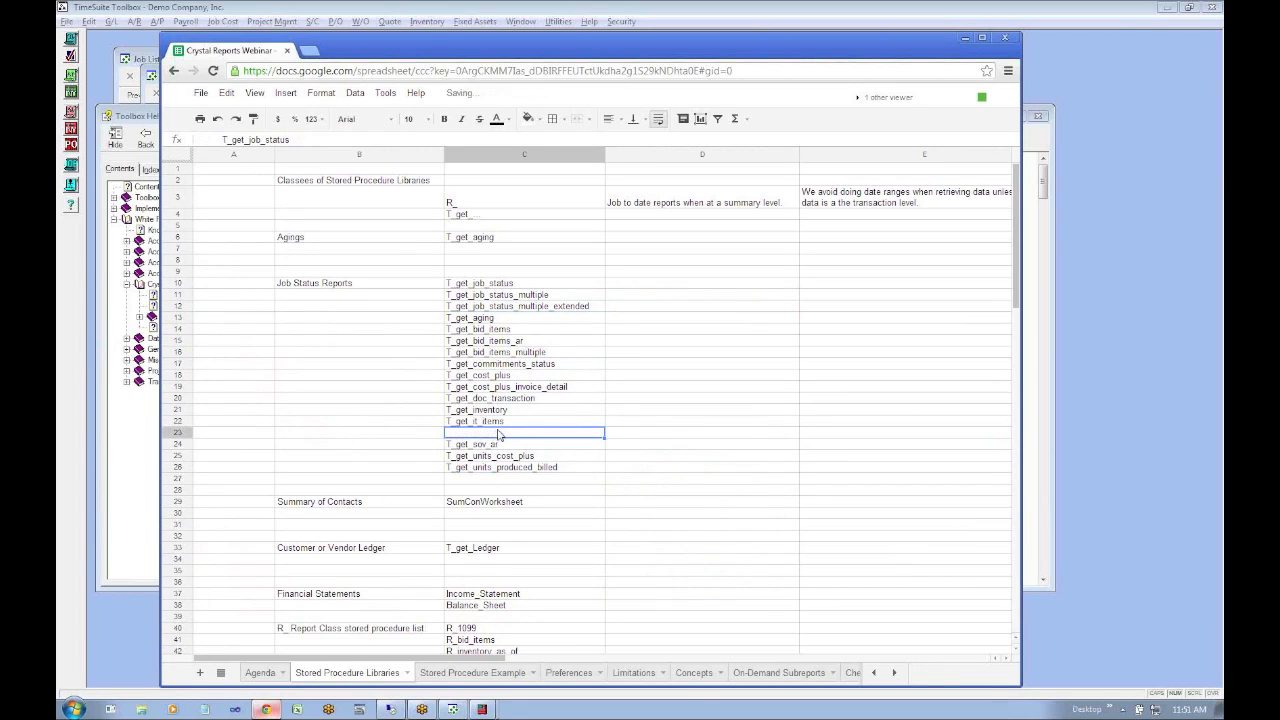
{"action": "key", "text": "Down"}
{"action": "key", "text": "Down"}
{"action": "key", "text": "Down"}
{"action": "key", "text": "Down"}
{"action": "key", "text": "Down"}
{"action": "key", "text": "Down"}
{"action": "key", "text": "Down"}
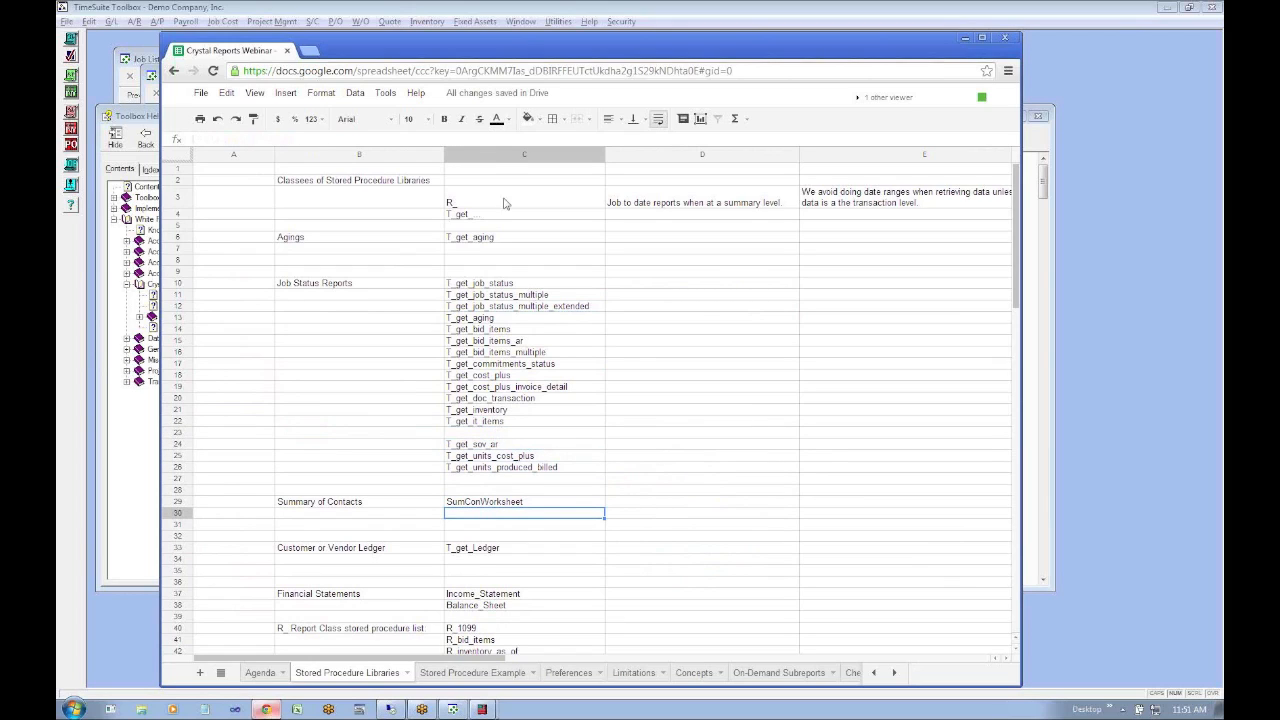
Clear the T_get_aging entry from C6 and its Agings label from B6
{"action": "left_click", "coordinate": [466, 240]}
{"action": "key", "text": "Delete"}
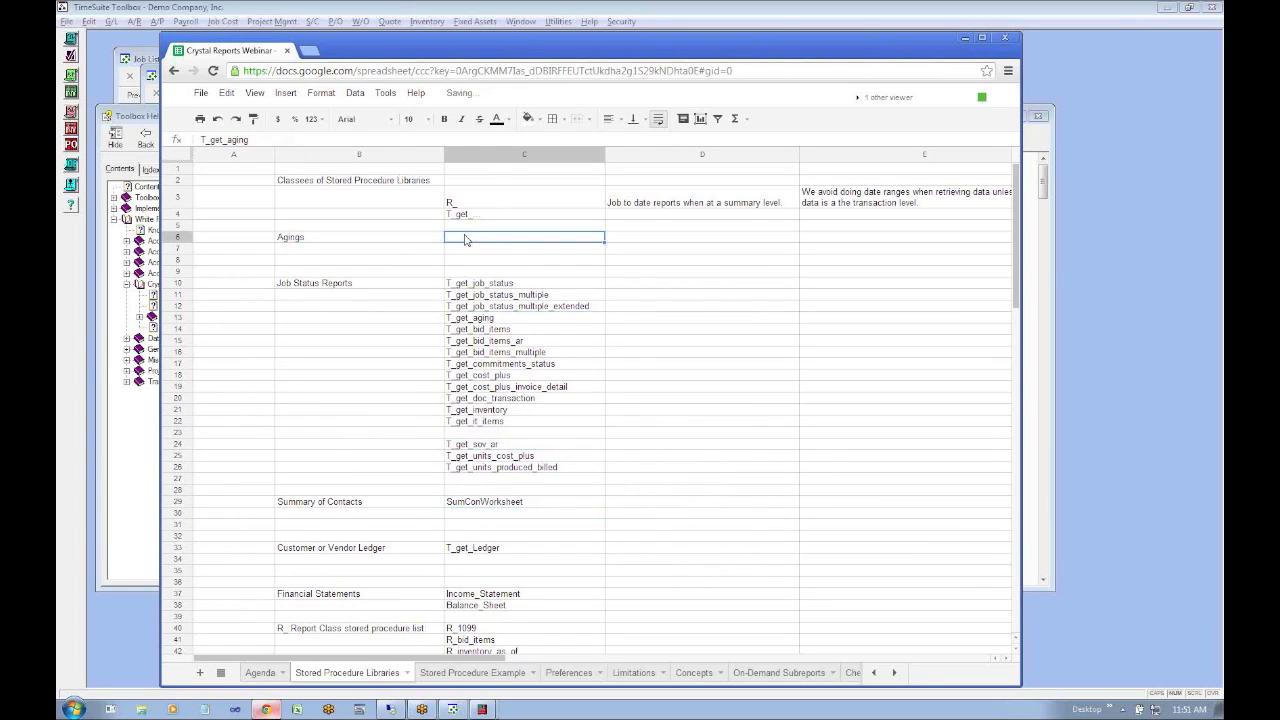
{"action": "key", "text": "Left"}
{"action": "key", "text": "Delete"}
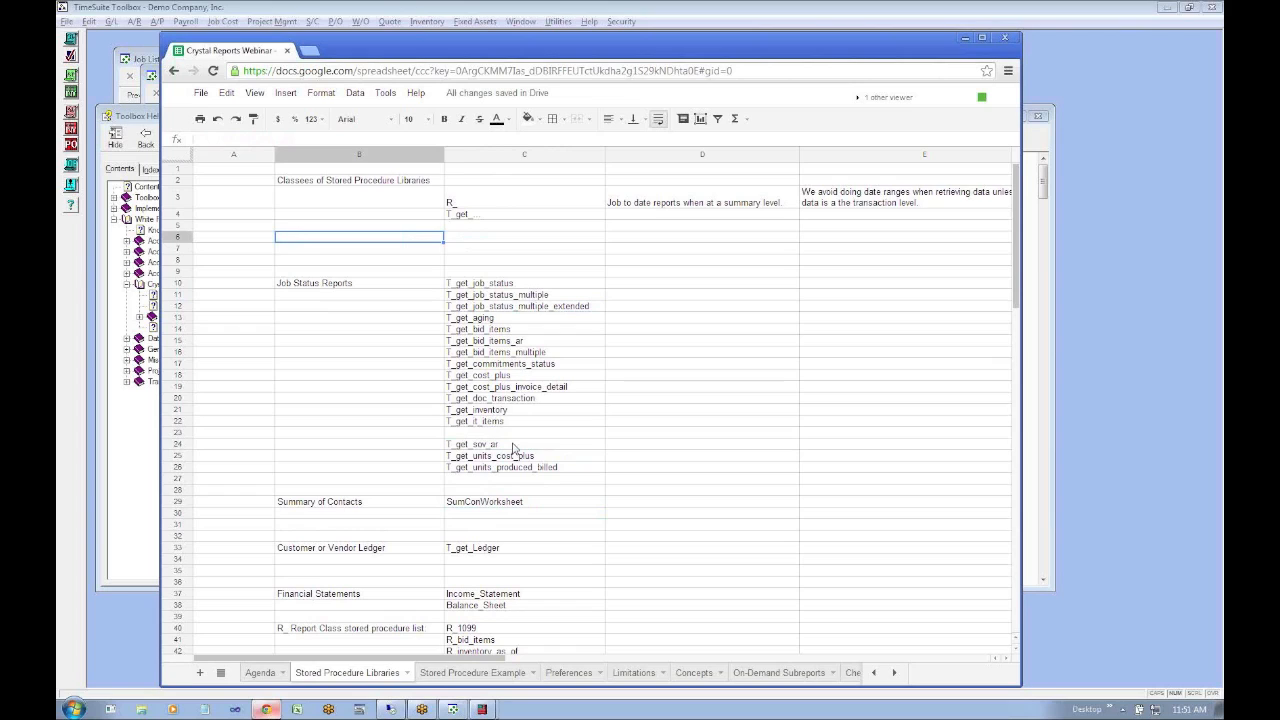
Review the consolidated T_get_ procedures in column C one by one, from T_get_bid_items down to T_get_sov_ar
{"action": "left_click", "coordinate": [513, 446]}
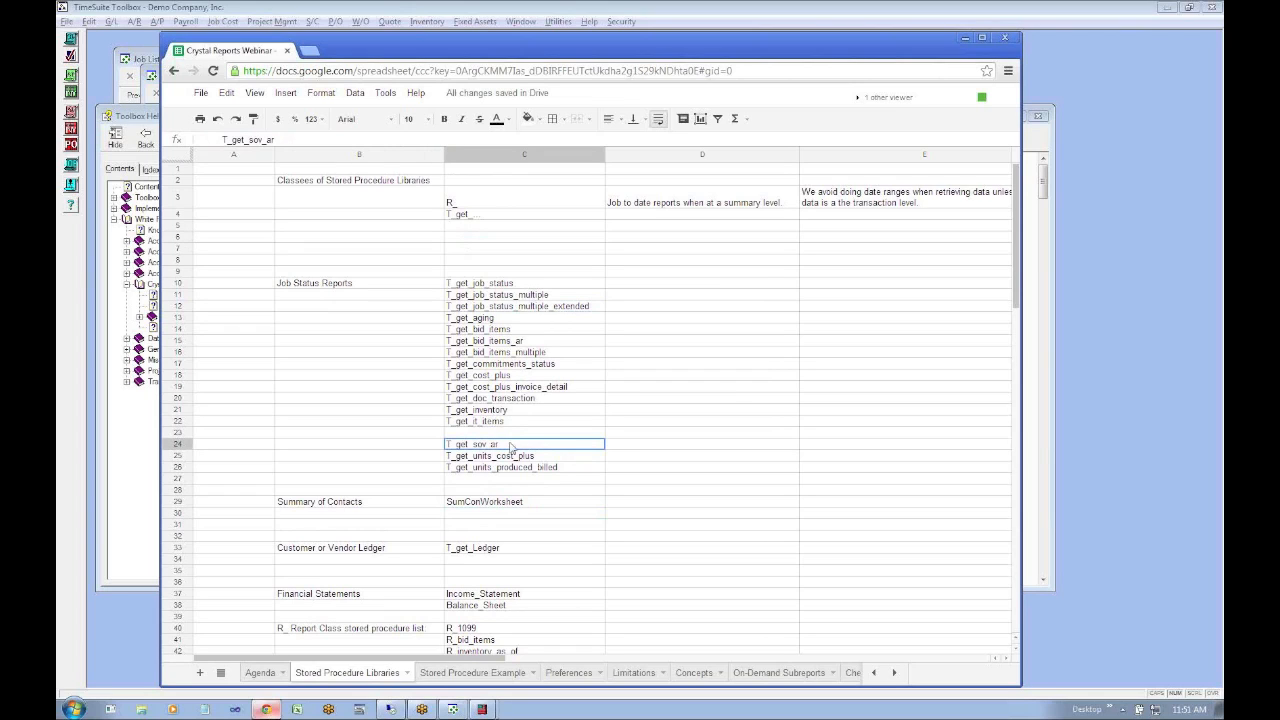
{"action": "left_click", "coordinate": [506, 376]}
{"action": "left_click", "coordinate": [503, 341]}
{"action": "left_click", "coordinate": [502, 354]}
{"action": "left_click", "coordinate": [487, 340]}
{"action": "left_click", "coordinate": [487, 350]}
{"action": "left_click", "coordinate": [488, 344]}
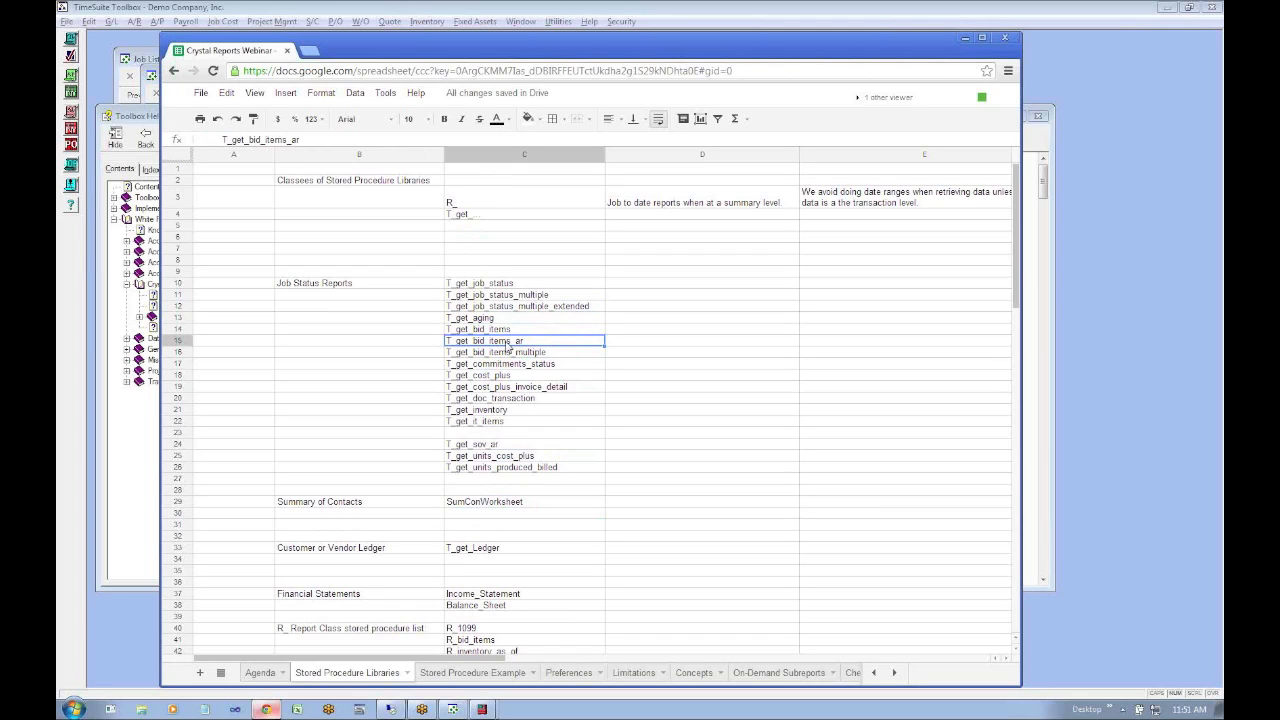
{"action": "left_click", "coordinate": [482, 333]}
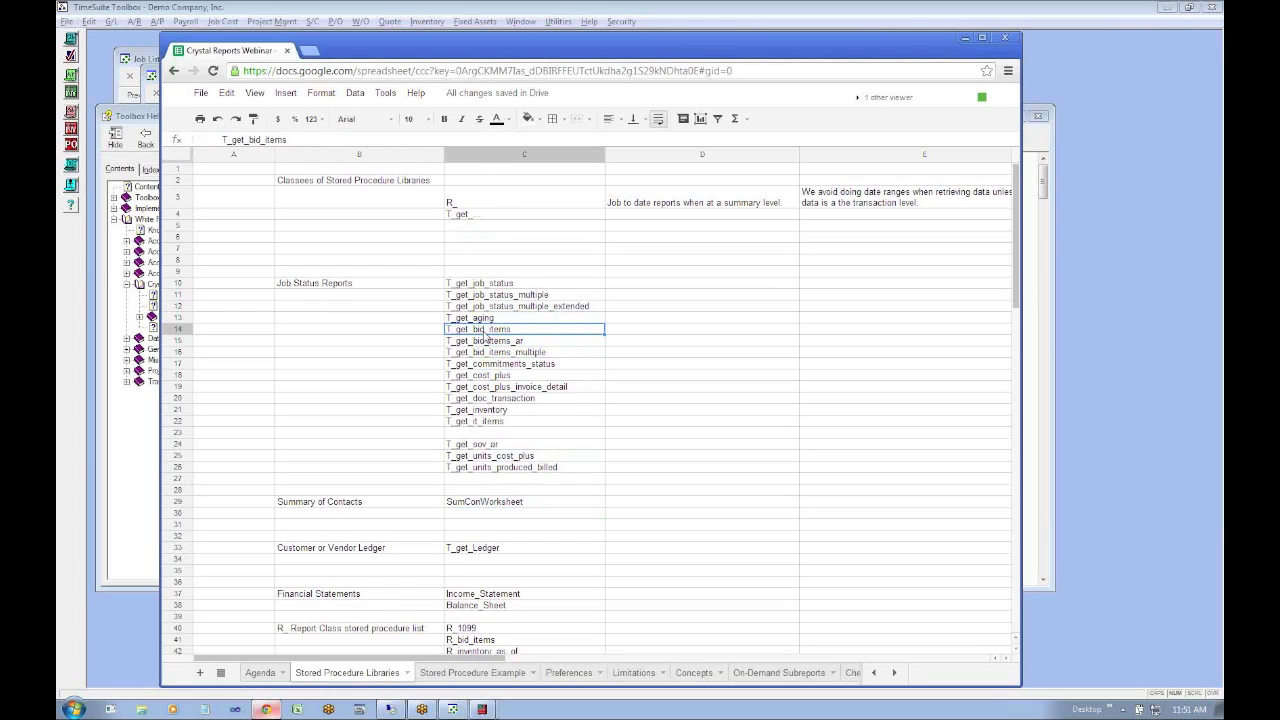
{"action": "left_click", "coordinate": [493, 354]}
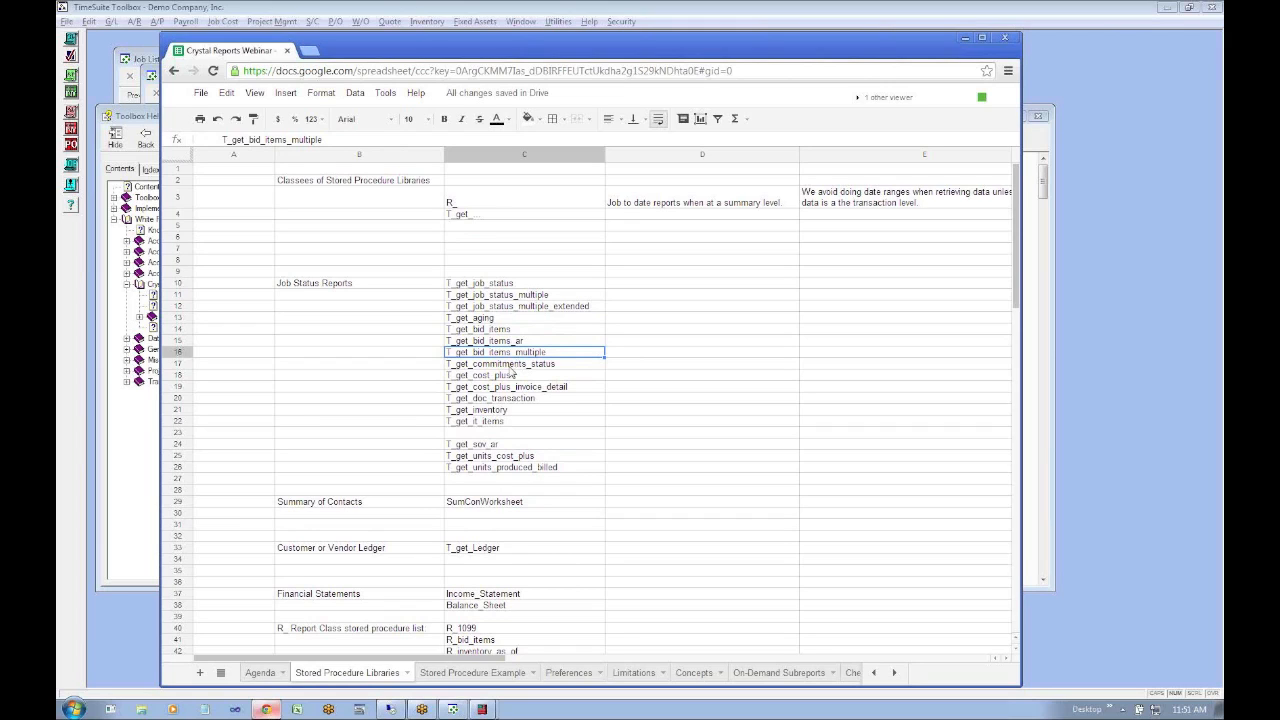
{"action": "left_click", "coordinate": [513, 364]}
{"action": "left_click", "coordinate": [510, 376]}
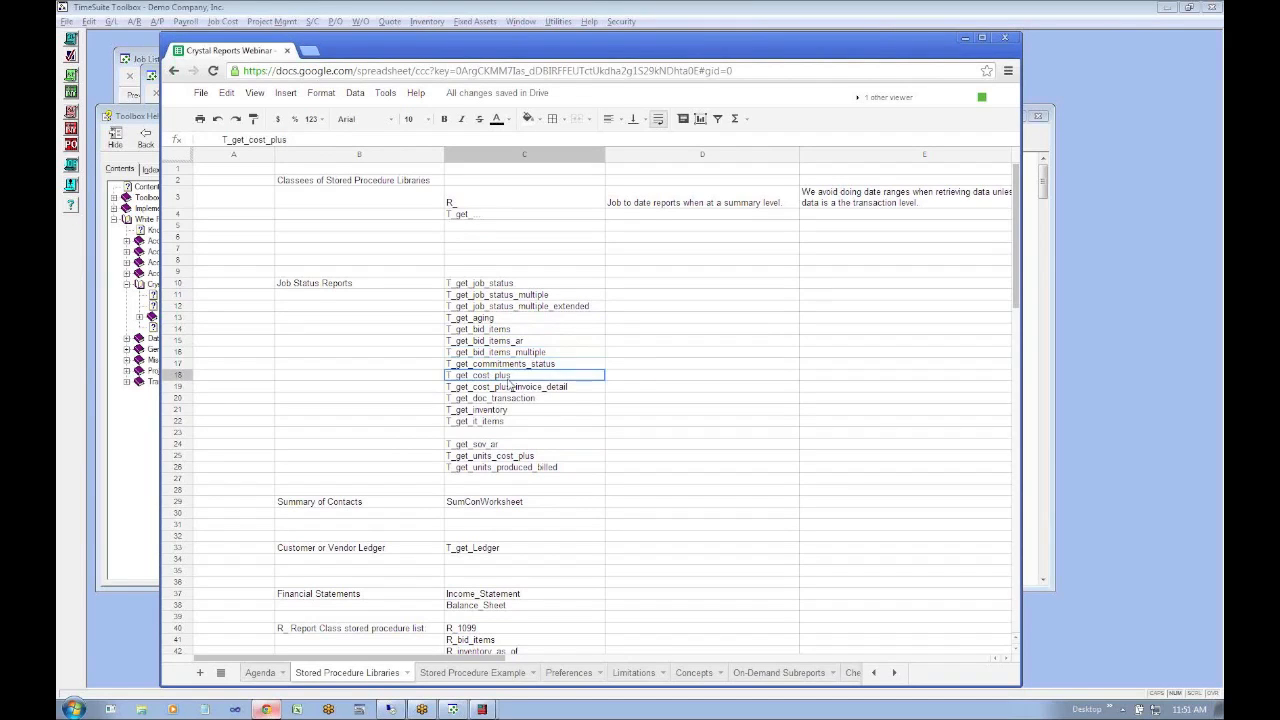
{"action": "left_click", "coordinate": [506, 388]}
{"action": "left_click", "coordinate": [503, 400]}
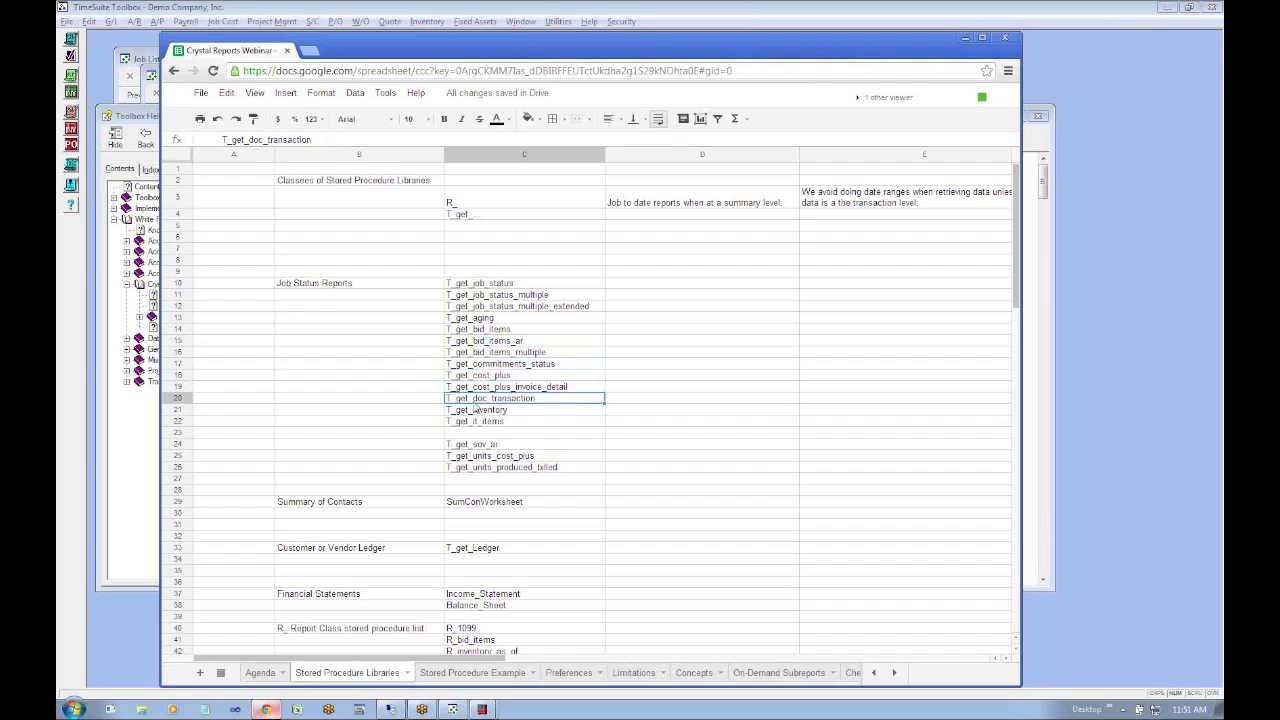
{"action": "left_click", "coordinate": [494, 413]}
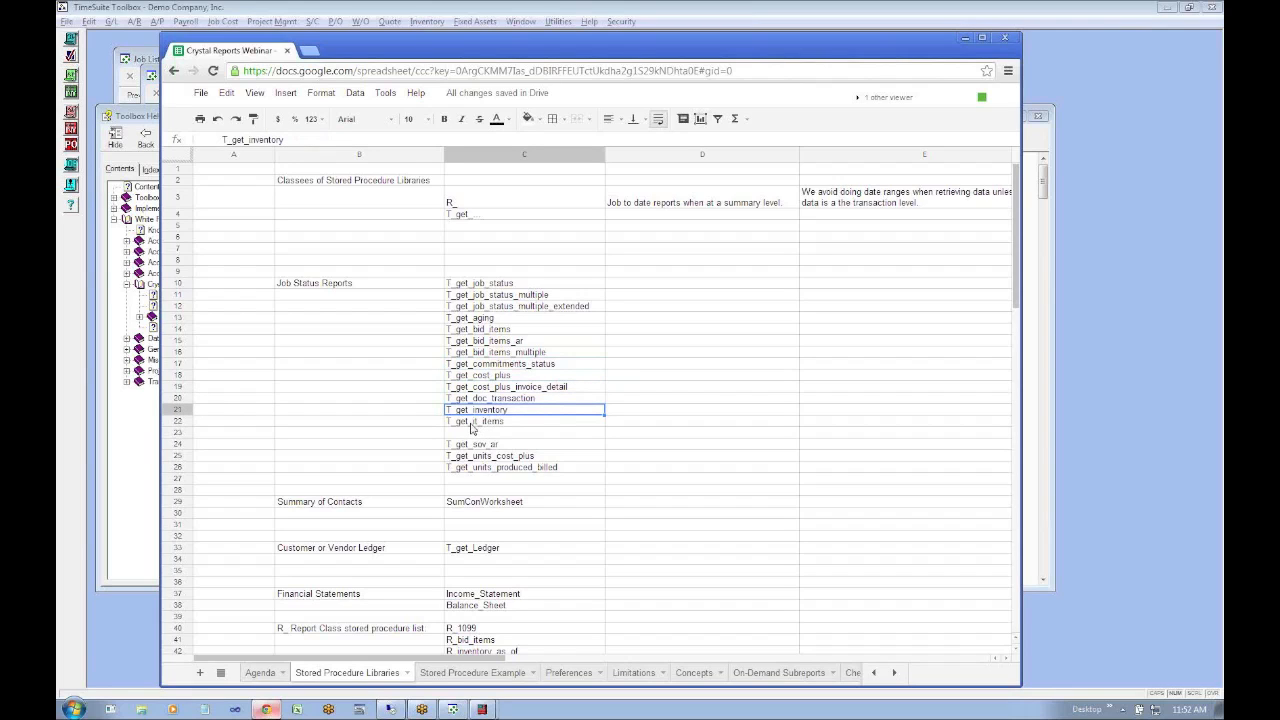
{"action": "left_click", "coordinate": [471, 424]}
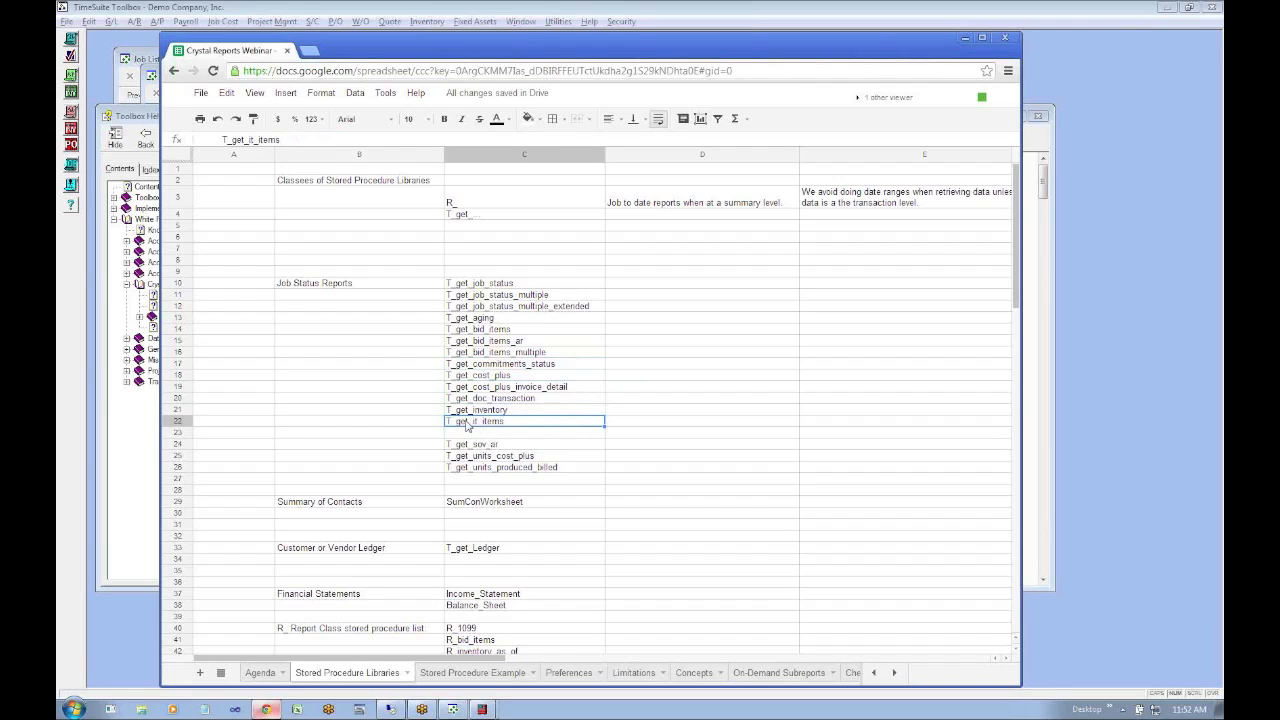
{"action": "left_click", "coordinate": [502, 412]}
{"action": "left_click", "coordinate": [505, 424]}
{"action": "left_click", "coordinate": [497, 447]}
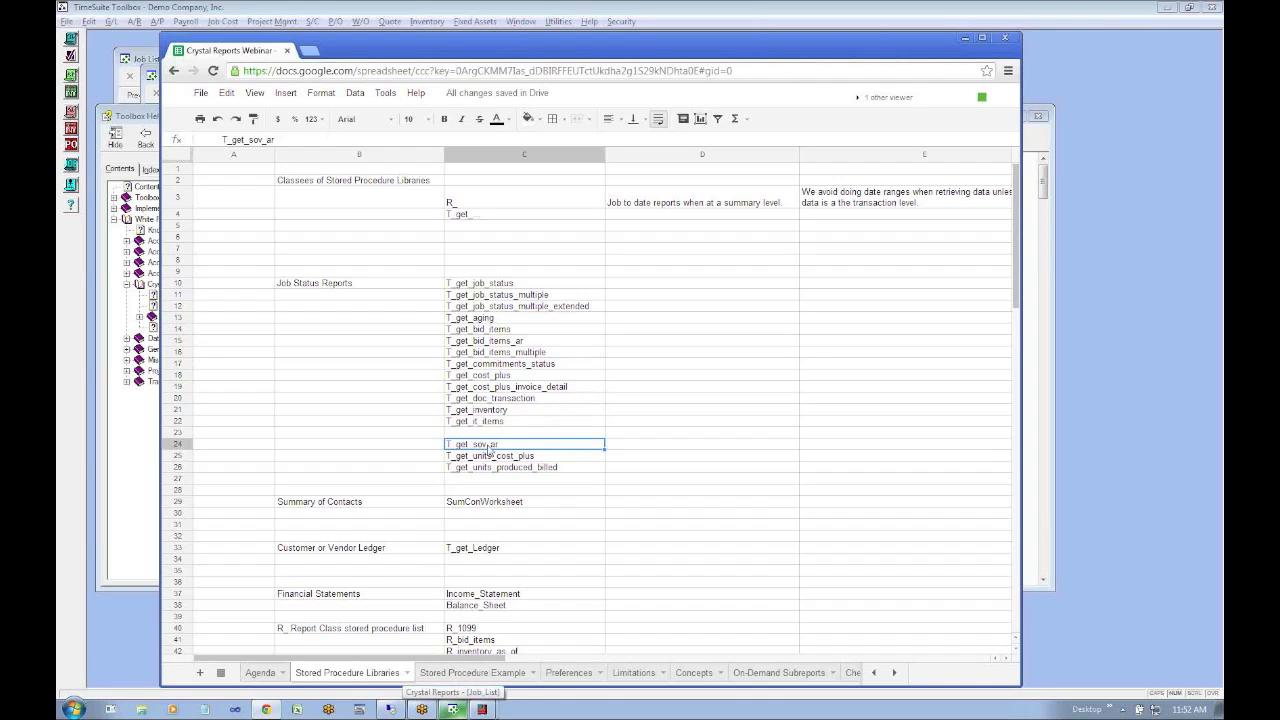
Switch to Crystal Reports, dismiss the Visual Linking Expert and bring up the dialog for opening another report
{"action": "left_click", "coordinate": [453, 709]}
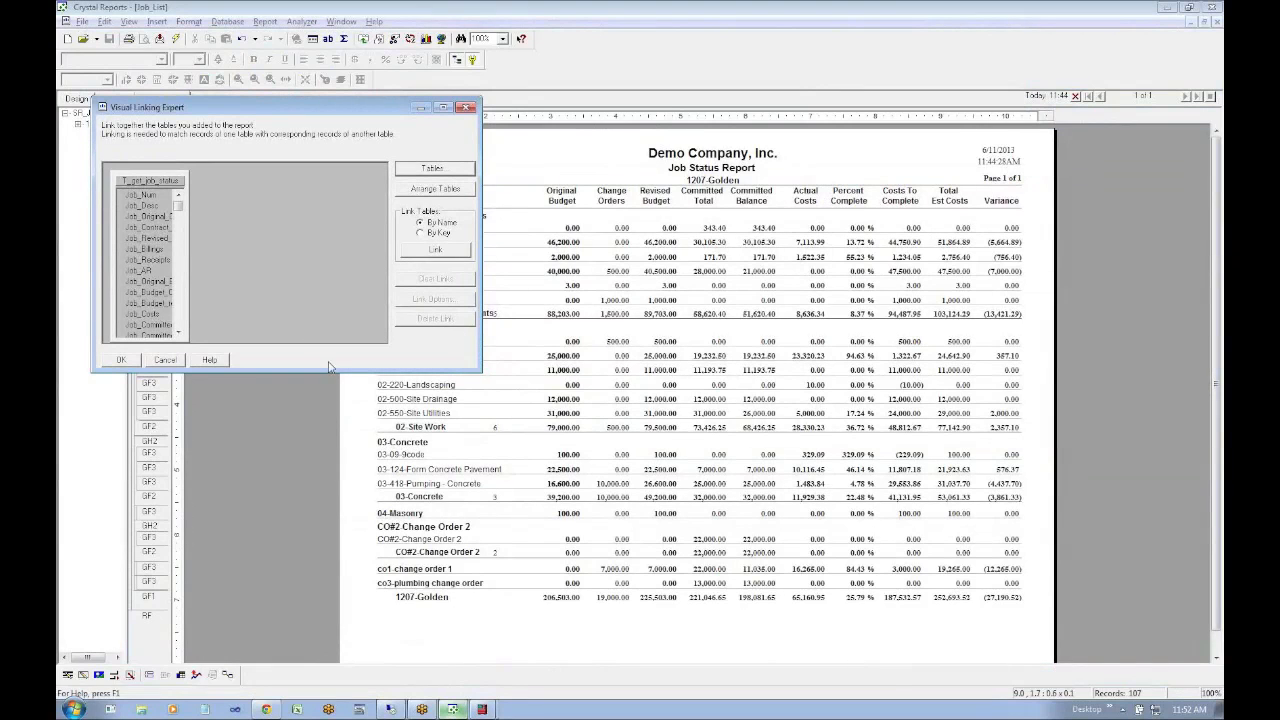
{"action": "left_click", "coordinate": [162, 364]}
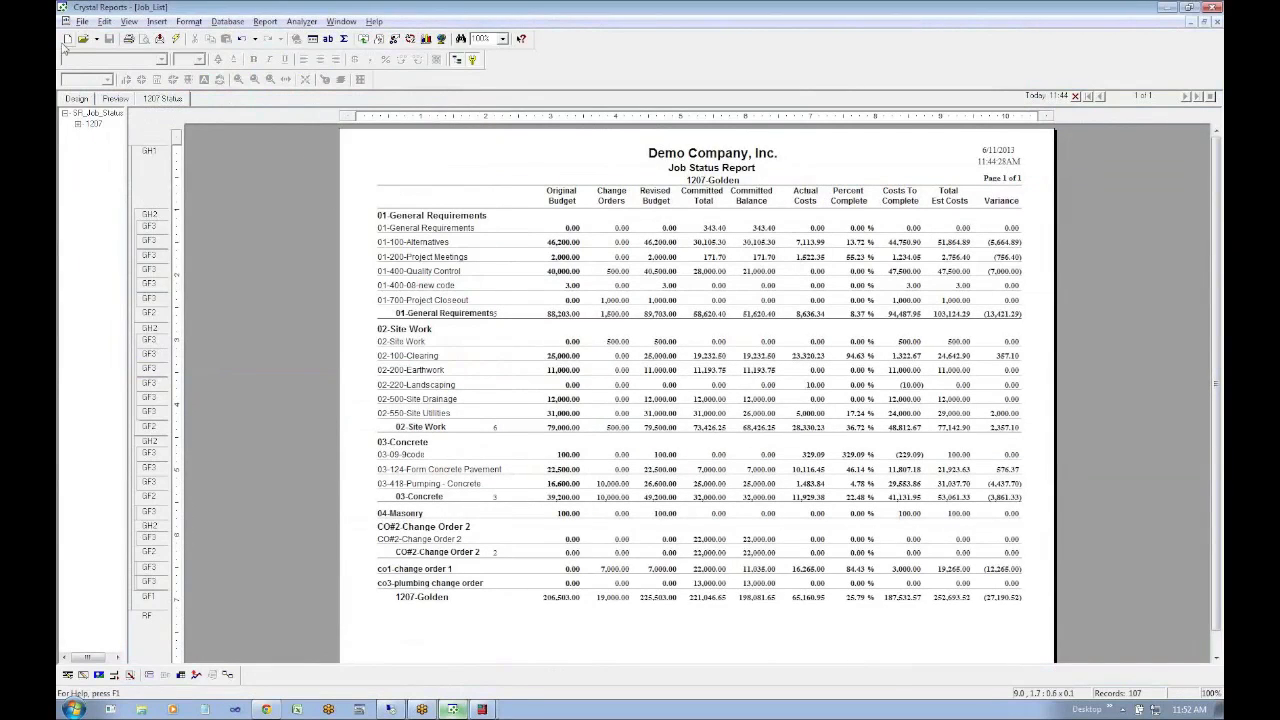
{"action": "left_click", "coordinate": [82, 21]}
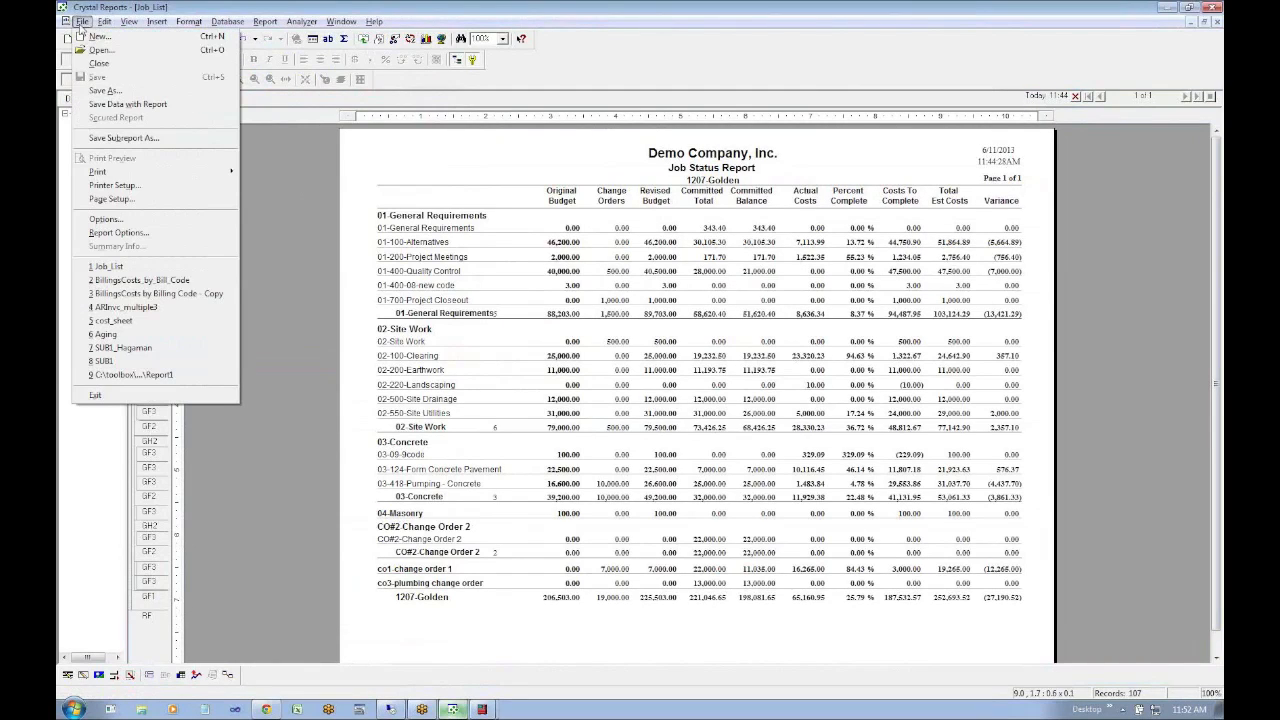
{"action": "left_click", "coordinate": [98, 49]}
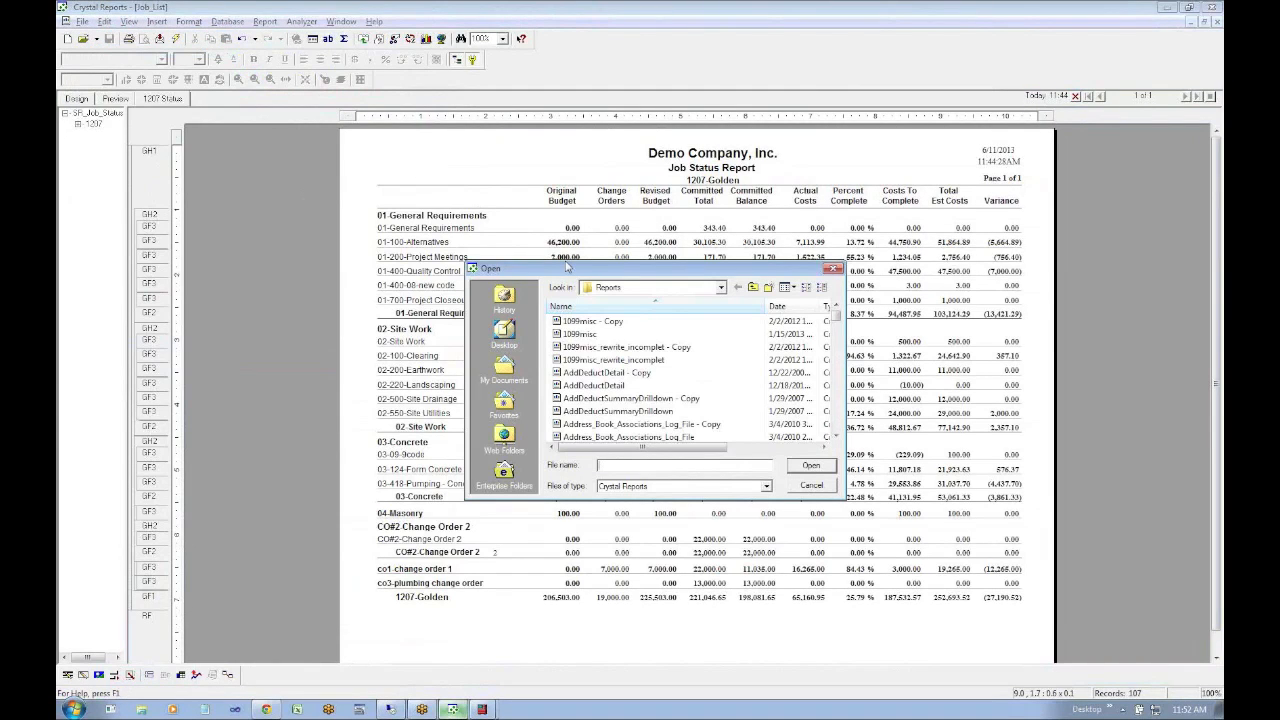
Look up report files whose names begin with arinv in the Reports folder
{"action": "type", "text": "arinvce"}
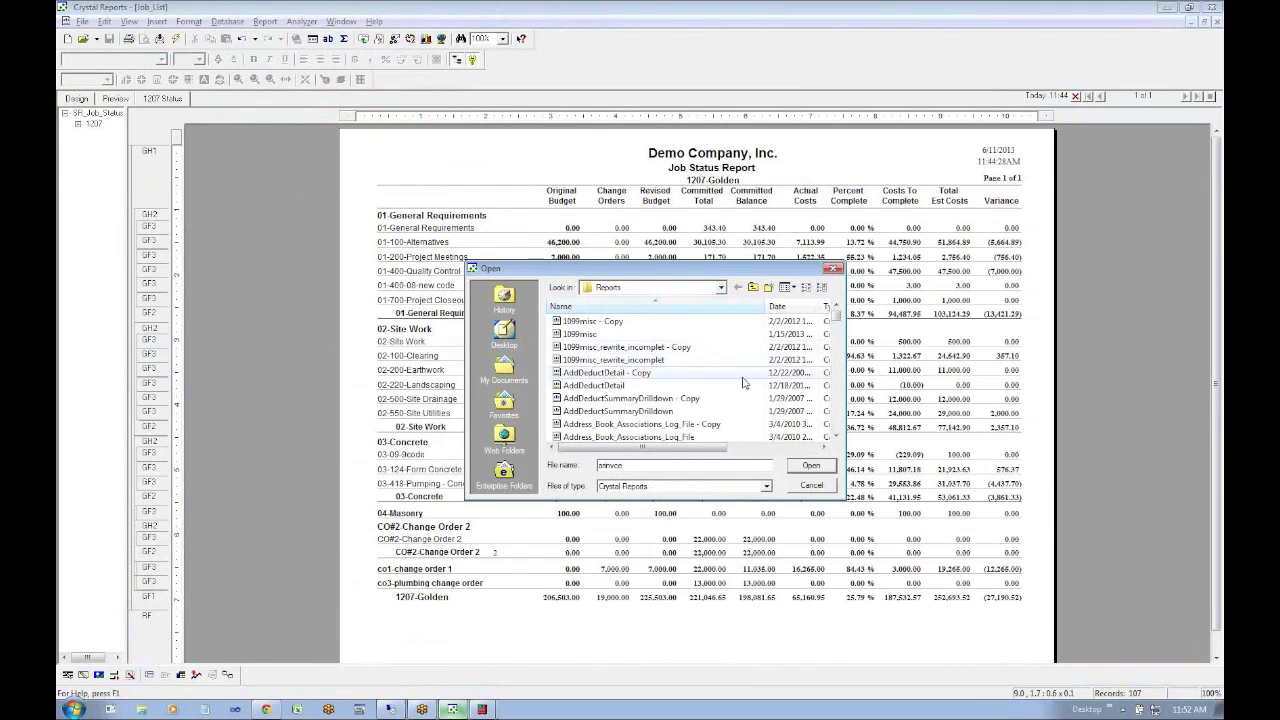
{"action": "key", "text": "BackSpace"}
{"action": "key", "text": "BackSpace"}
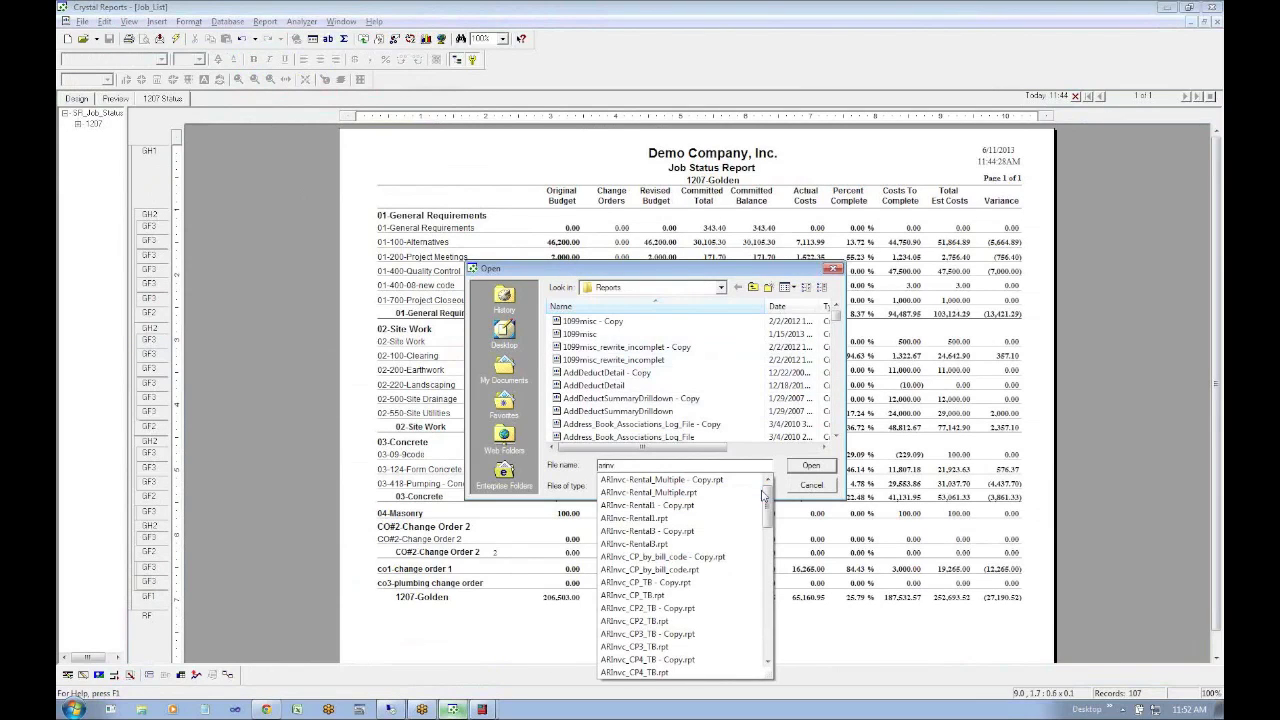
{"action": "left_click_drag", "start_coordinate": [767, 521], "coordinate": [791, 489]}
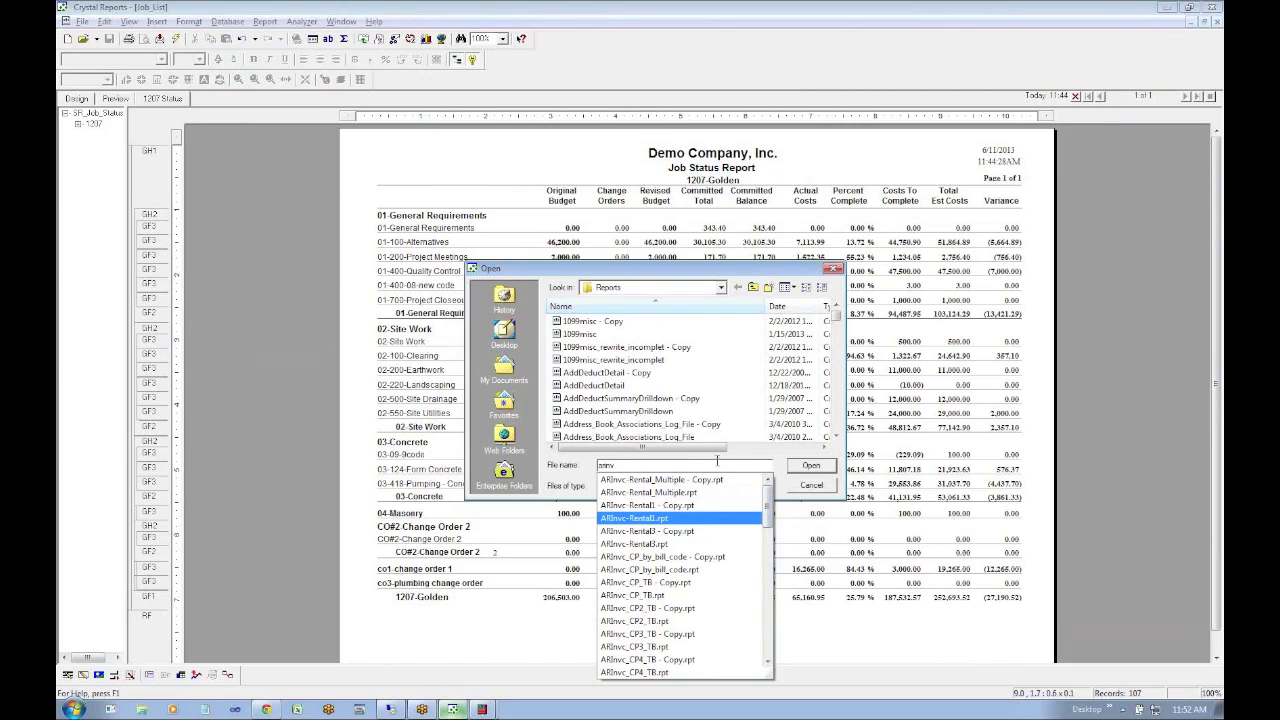
Browse the Reports folder's file list through the ARInvc reports, from ARInvc_CP_by_bill_code to the ARInvc_multiple versions
{"action": "left_click", "coordinate": [636, 411]}
{"action": "type", "text": "ar"}
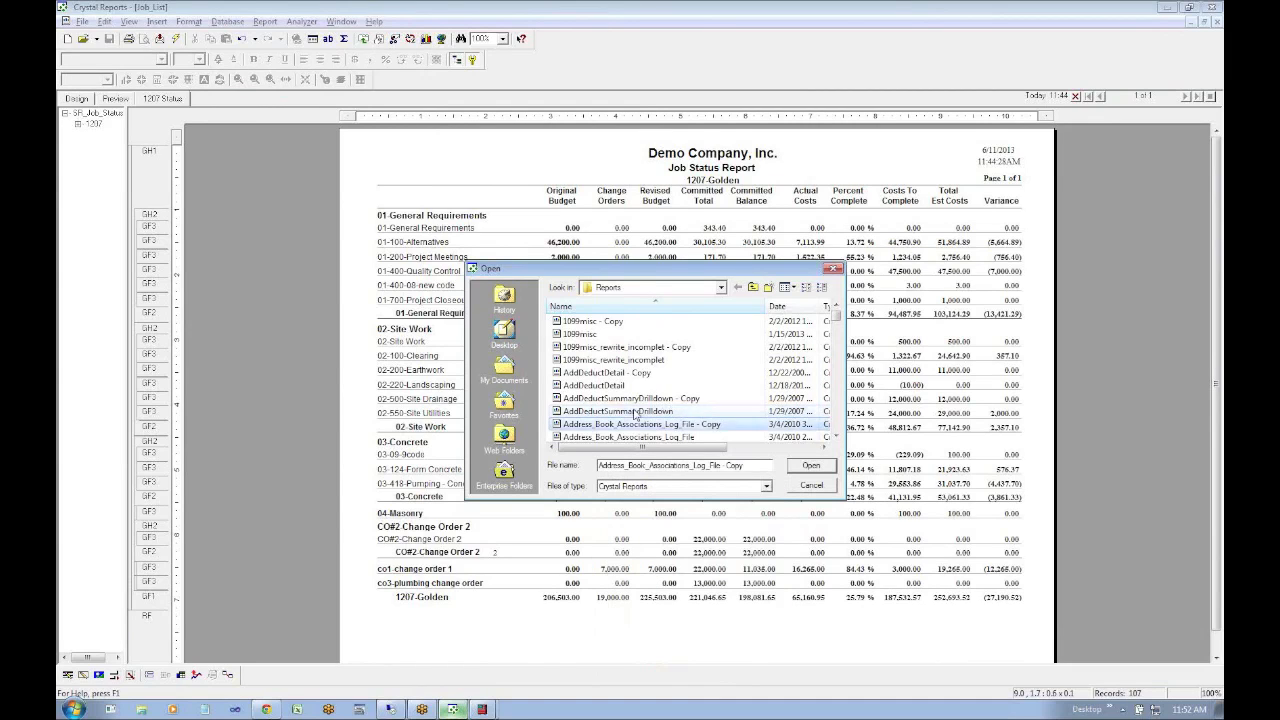
{"action": "key", "text": "Down"}
{"action": "key", "text": "Down"}
{"action": "key", "text": "Down"}
{"action": "key", "text": "Down"}
{"action": "key", "text": "Down"}
{"action": "key", "text": "Down"}
{"action": "key", "text": "Down"}
{"action": "key", "text": "Down"}
{"action": "key", "text": "Down"}
{"action": "key", "text": "Down"}
{"action": "key", "text": "Down"}
{"action": "key", "text": "Down"}
{"action": "key", "text": "Down"}
{"action": "key", "text": "Down"}
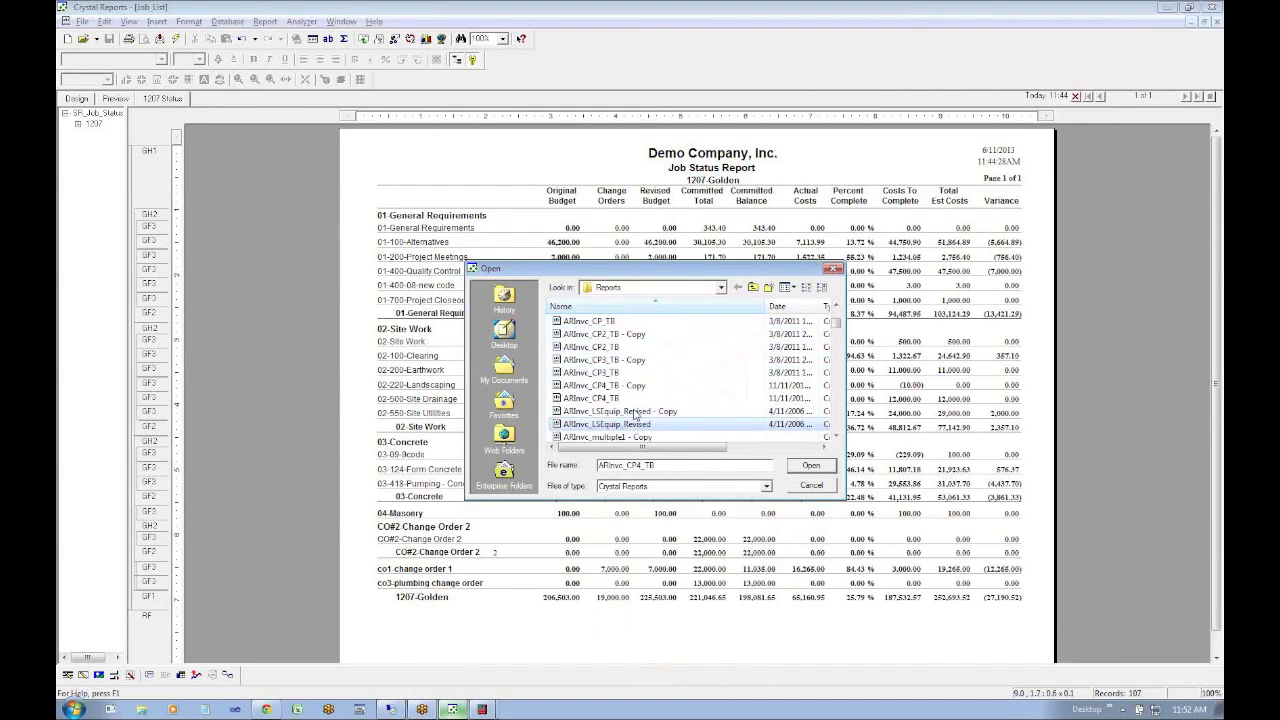
{"action": "key", "text": "Up"}
{"action": "key", "text": "Up"}
{"action": "key", "text": "Up"}
{"action": "key", "text": "Up"}
{"action": "key", "text": "Up"}
{"action": "key", "text": "Up"}
{"action": "key", "text": "Up"}
{"action": "key", "text": "Up"}
{"action": "key", "text": "Up"}
{"action": "key", "text": "Up"}
{"action": "key", "text": "Up"}
{"action": "key", "text": "Up"}
{"action": "key", "text": "Up"}
{"action": "key", "text": "Up"}
{"action": "key", "text": "Down"}
{"action": "key", "text": "Down"}
{"action": "key", "text": "Down"}
{"action": "key", "text": "Down"}
{"action": "key", "text": "Down"}
{"action": "key", "text": "Down"}
{"action": "key", "text": "Down"}
{"action": "key", "text": "Down"}
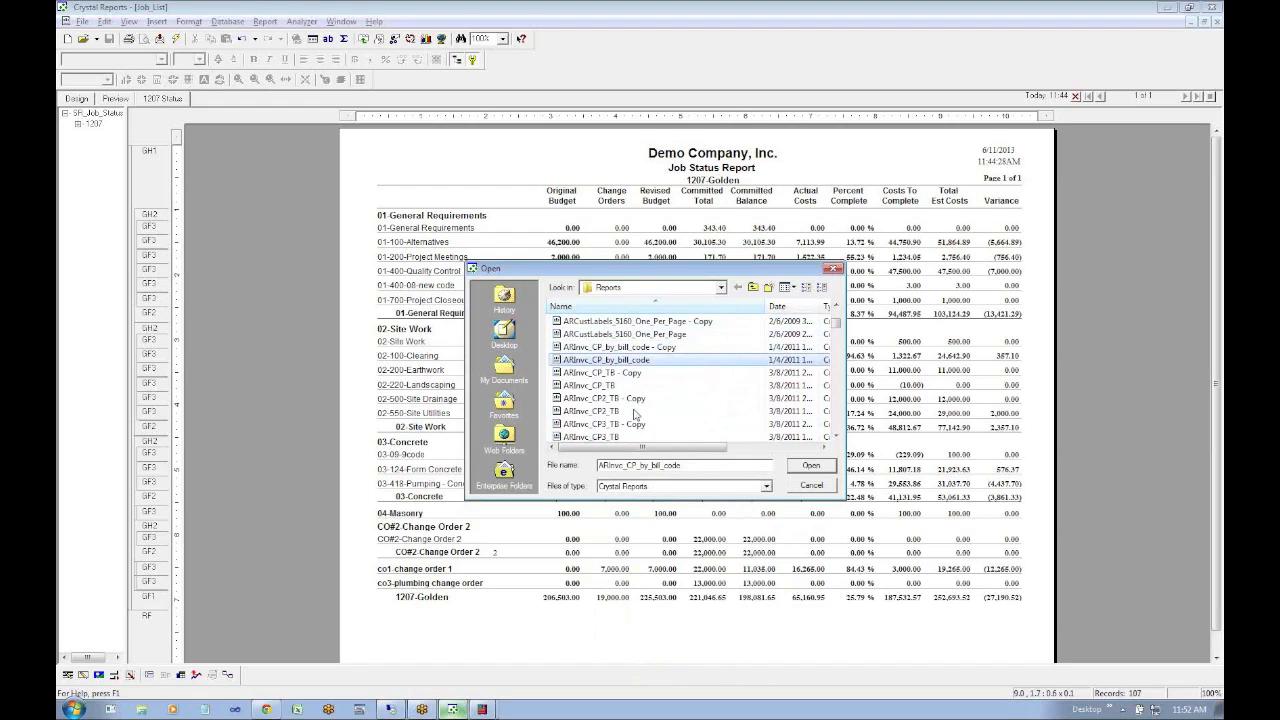
{"action": "key", "text": "Down"}
{"action": "key", "text": "Down"}
{"action": "key", "text": "Down"}
{"action": "key", "text": "Down"}
{"action": "key", "text": "Down"}
{"action": "key", "text": "Down"}
{"action": "key", "text": "Down"}
{"action": "key", "text": "Down"}
{"action": "key", "text": "Down"}
{"action": "key", "text": "Down"}
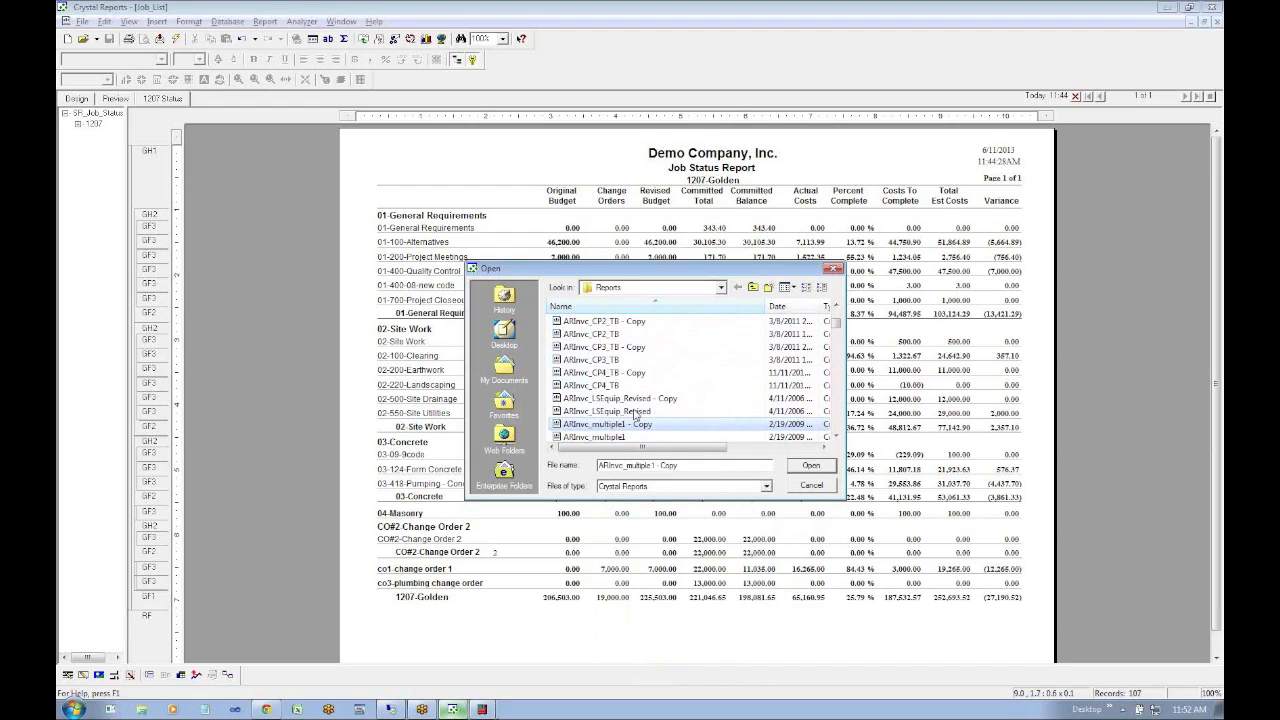
{"action": "key", "text": "Up"}
{"action": "key", "text": "Up"}
{"action": "key", "text": "Up"}
{"action": "key", "text": "Up"}
{"action": "key", "text": "Up"}
{"action": "key", "text": "Up"}
{"action": "key", "text": "Up"}
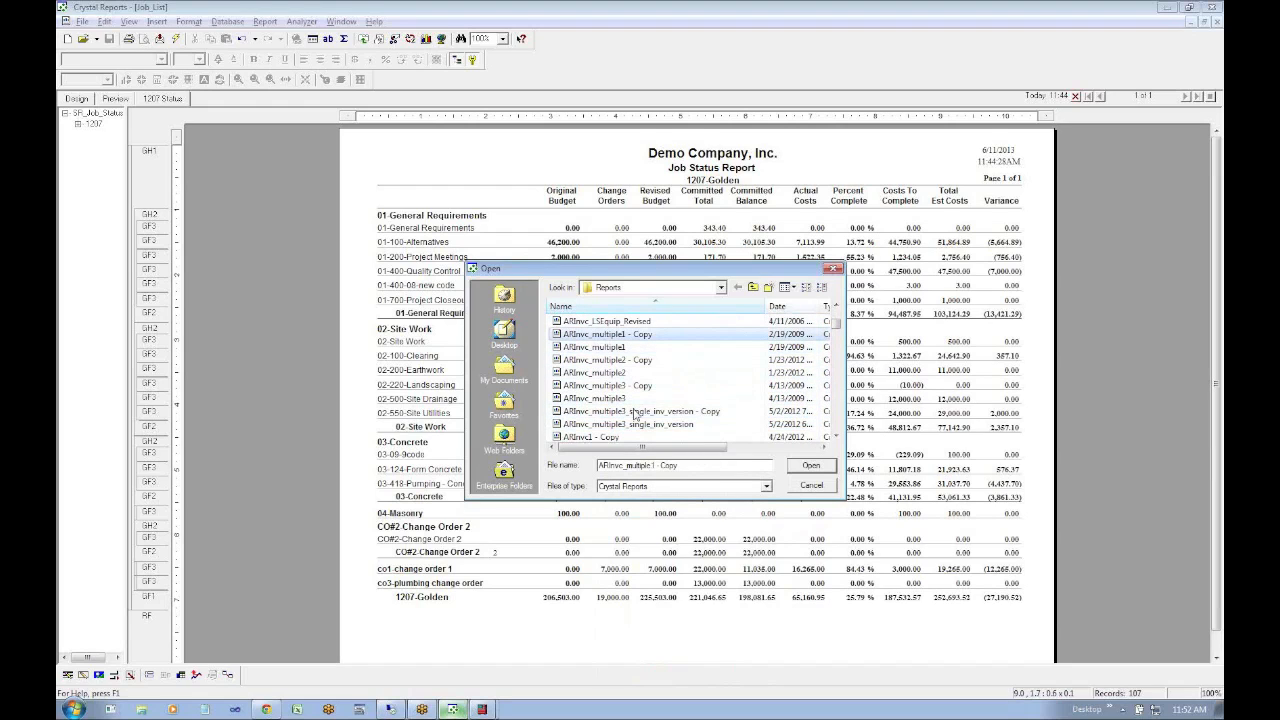
Look through the remaining ARInvc report files, from ARInvc_multiple1 past the numbered invoices to the ARInvc-Rental reports
{"action": "left_click", "coordinate": [595, 347]}
{"action": "key", "text": "Down"}
{"action": "key", "text": "Down"}
{"action": "key", "text": "Down"}
{"action": "key", "text": "Down"}
{"action": "key", "text": "Down"}
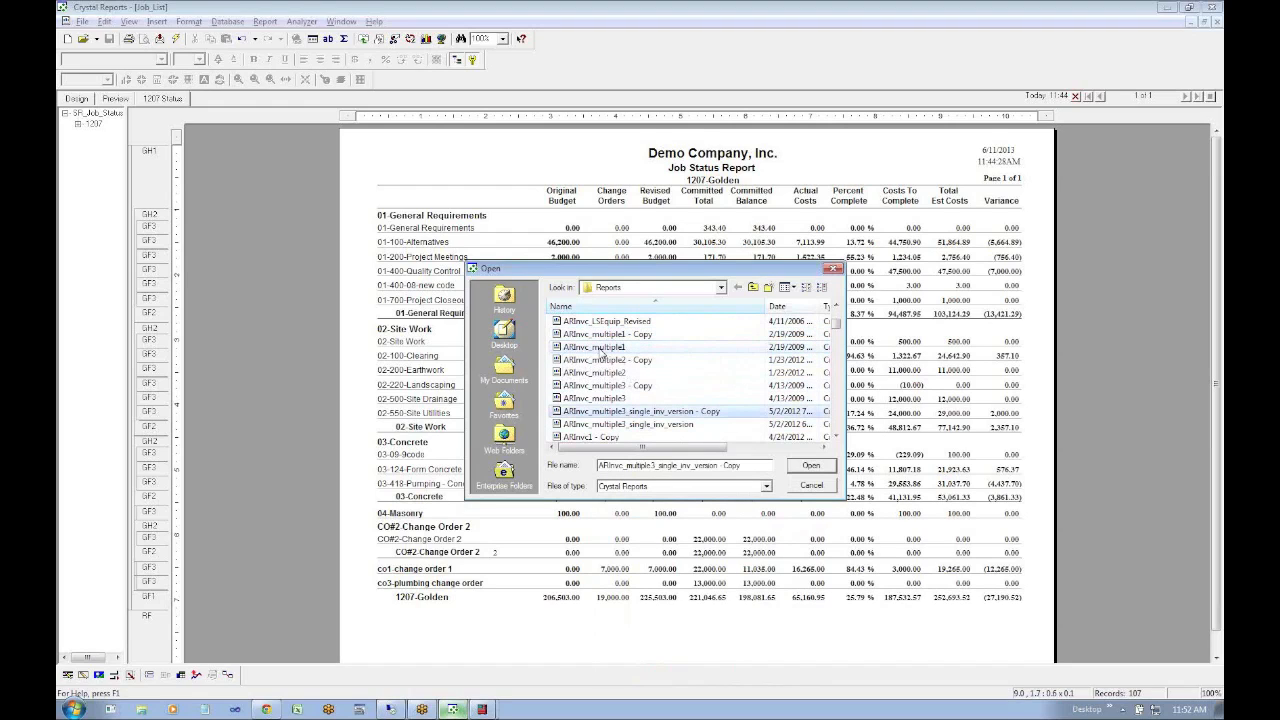
{"action": "key", "text": "Down"}
{"action": "key", "text": "Down"}
{"action": "key", "text": "Down"}
{"action": "key", "text": "Down"}
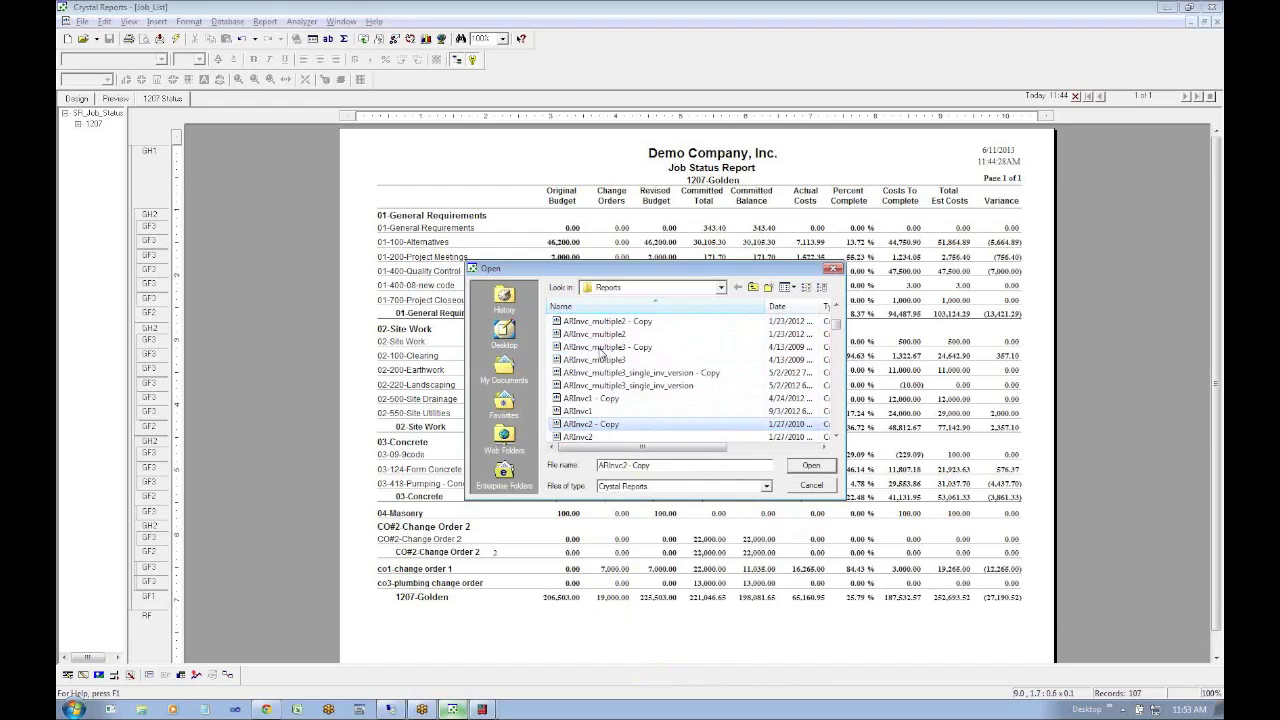
{"action": "key", "text": "Down"}
{"action": "key", "text": "Down"}
{"action": "key", "text": "Down"}
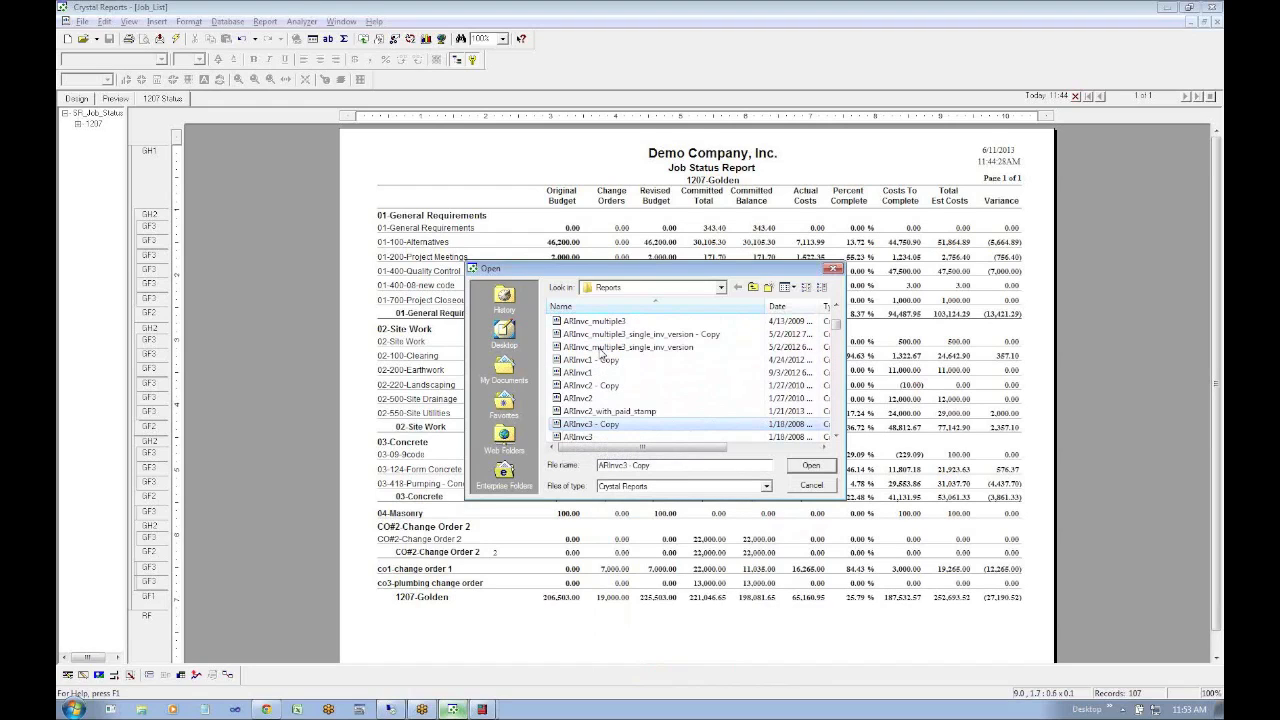
{"action": "key", "text": "Down"}
{"action": "key", "text": "Down"}
{"action": "key", "text": "Down"}
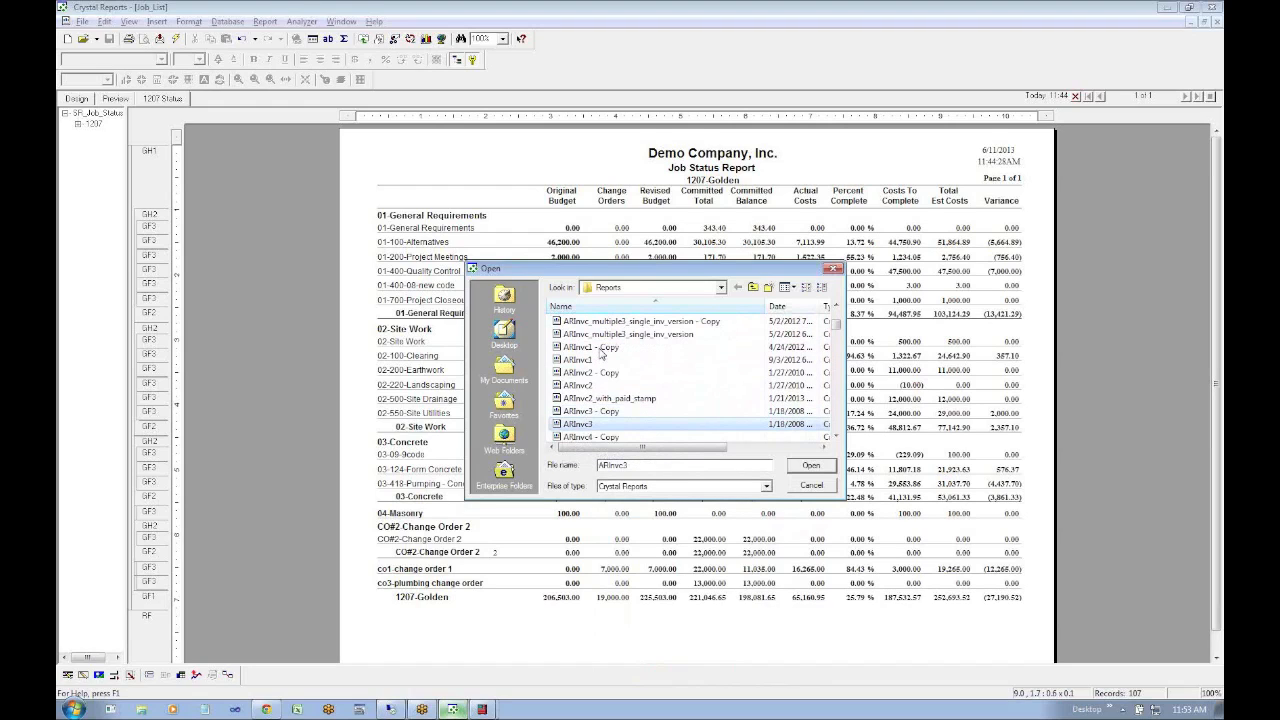
{"action": "key", "text": "Down"}
{"action": "key", "text": "Down"}
{"action": "key", "text": "Down"}
{"action": "key", "text": "Down"}
{"action": "key", "text": "Down"}
{"action": "key", "text": "Down"}
{"action": "key", "text": "Down"}
{"action": "key", "text": "Down"}
{"action": "key", "text": "Down"}
{"action": "key", "text": "Down"}
{"action": "key", "text": "Down"}
{"action": "key", "text": "Down"}
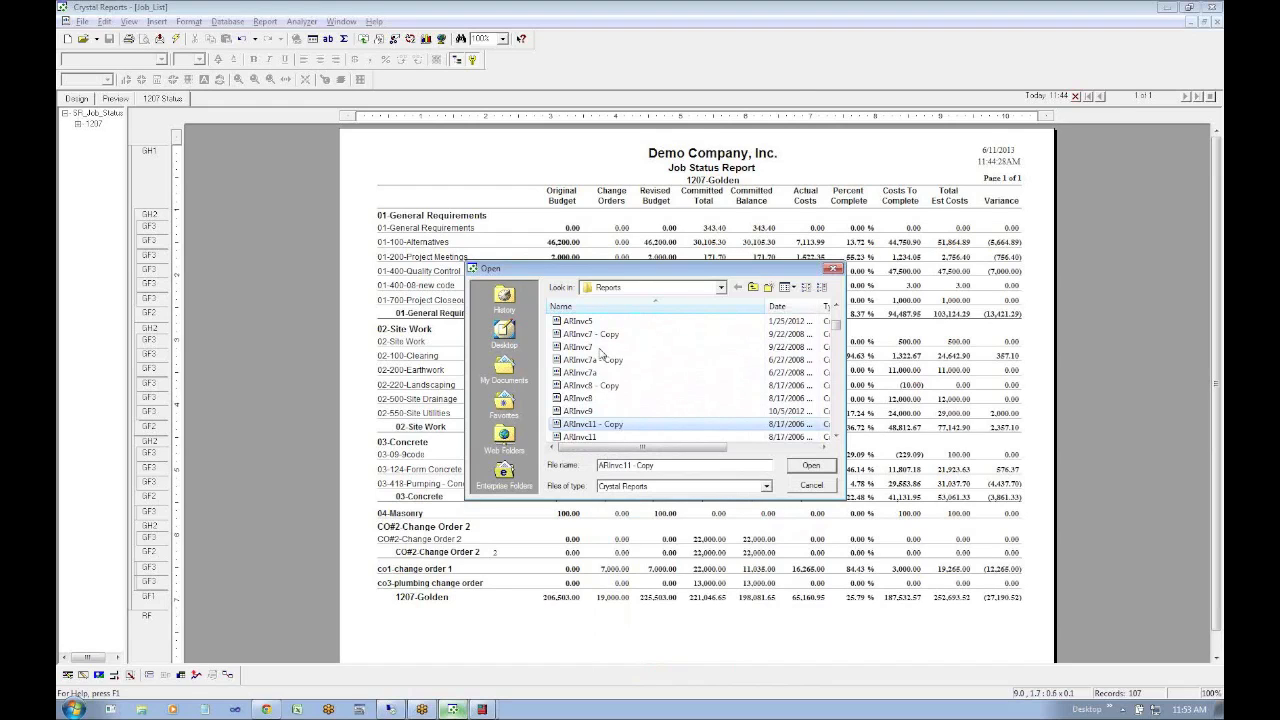
{"action": "key", "text": "Down"}
{"action": "key", "text": "Down"}
{"action": "key", "text": "Down"}
{"action": "key", "text": "Down"}
{"action": "key", "text": "Down"}
{"action": "key", "text": "Down"}
{"action": "key", "text": "Down"}
{"action": "key", "text": "Down"}
{"action": "key", "text": "Down"}
{"action": "key", "text": "Down"}
{"action": "key", "text": "Down"}
{"action": "key", "text": "Down"}
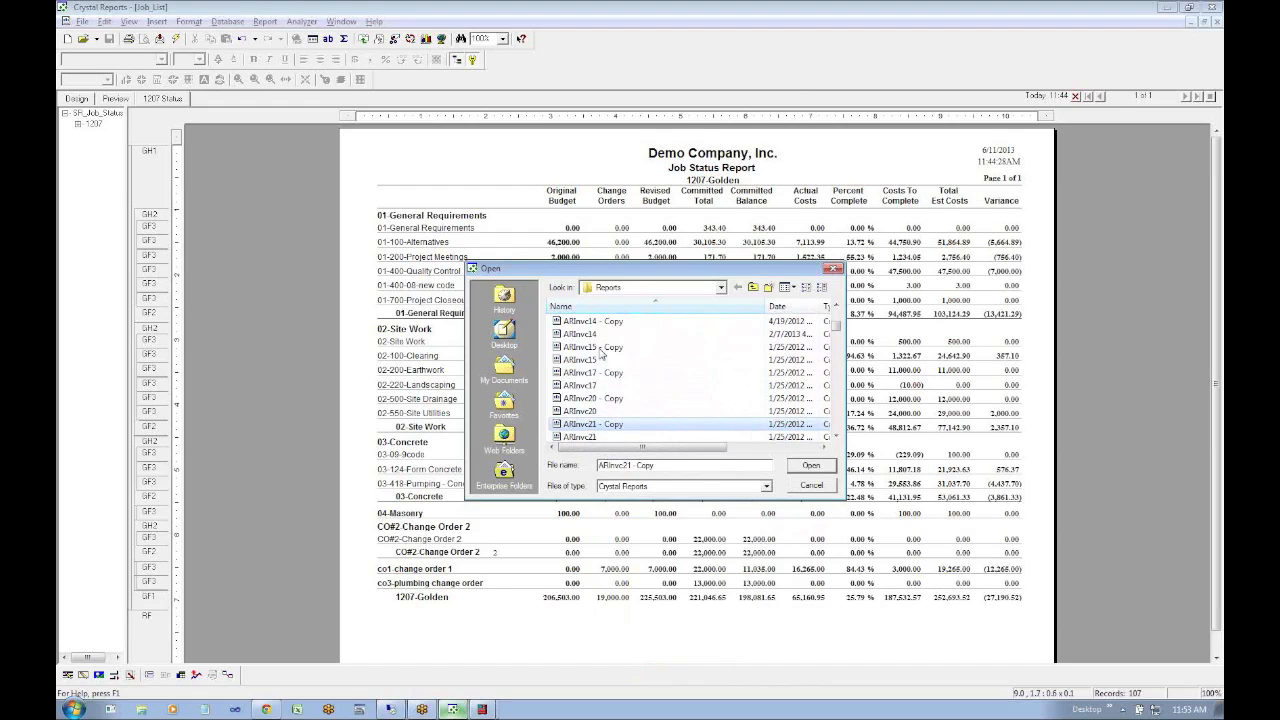
{"action": "key", "text": "Down"}
{"action": "key", "text": "Down"}
{"action": "key", "text": "Down"}
{"action": "key", "text": "Down"}
{"action": "key", "text": "Down"}
{"action": "key", "text": "Down"}
{"action": "key", "text": "Down"}
{"action": "key", "text": "Down"}
{"action": "key", "text": "Down"}
{"action": "key", "text": "Down"}
{"action": "key", "text": "Down"}
{"action": "key", "text": "Down"}
{"action": "key", "text": "Down"}
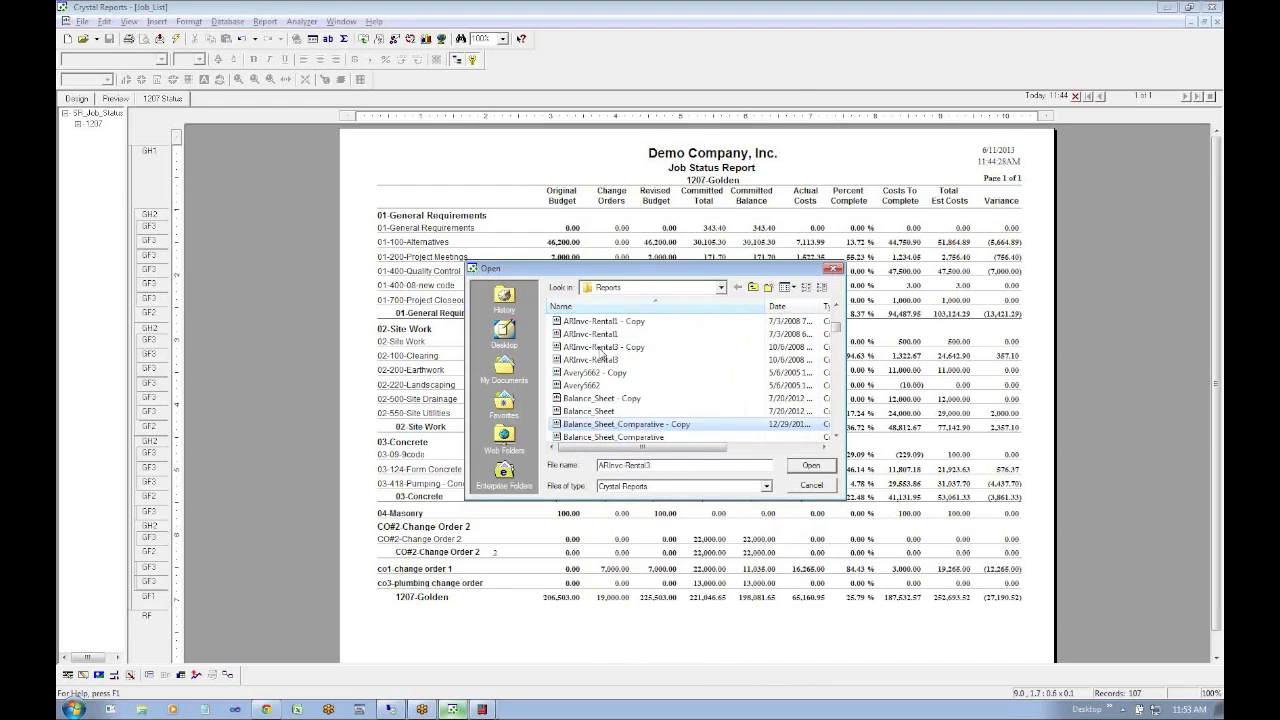
Go back up the file list to the ARInvc1 report and open it
{"action": "key", "text": "Up"}
{"action": "key", "text": "Up"}
{"action": "key", "text": "Up"}
{"action": "key", "text": "Up"}
{"action": "key", "text": "Up"}
{"action": "key", "text": "Up"}
{"action": "key", "text": "Up"}
{"action": "key", "text": "Up"}
{"action": "key", "text": "Up"}
{"action": "key", "text": "Up"}
{"action": "key", "text": "Up"}
{"action": "key", "text": "Up"}
{"action": "key", "text": "Up"}
{"action": "key", "text": "Up"}
{"action": "key", "text": "Up"}
{"action": "key", "text": "Up"}
{"action": "key", "text": "Up"}
{"action": "key", "text": "Up"}
{"action": "key", "text": "Up"}
{"action": "key", "text": "Up"}
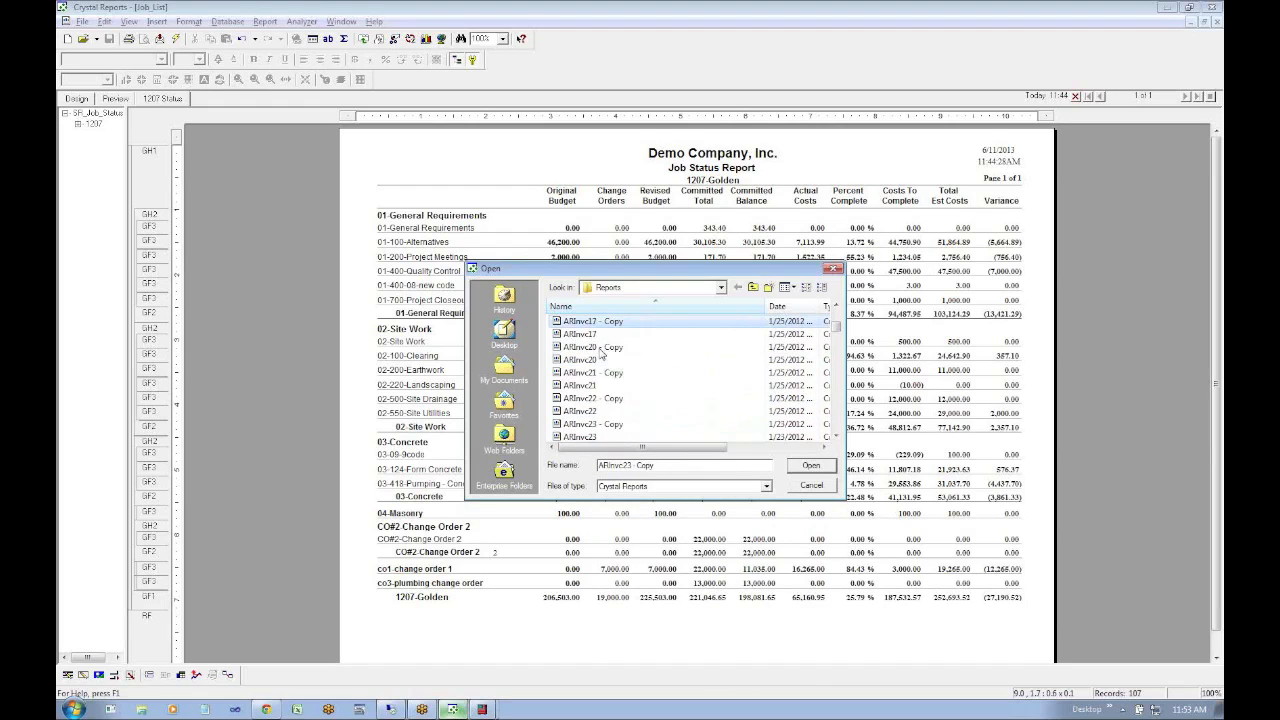
{"action": "key", "text": "Down"}
{"action": "key", "text": "Down"}
{"action": "key", "text": "Down"}
{"action": "key", "text": "Down"}
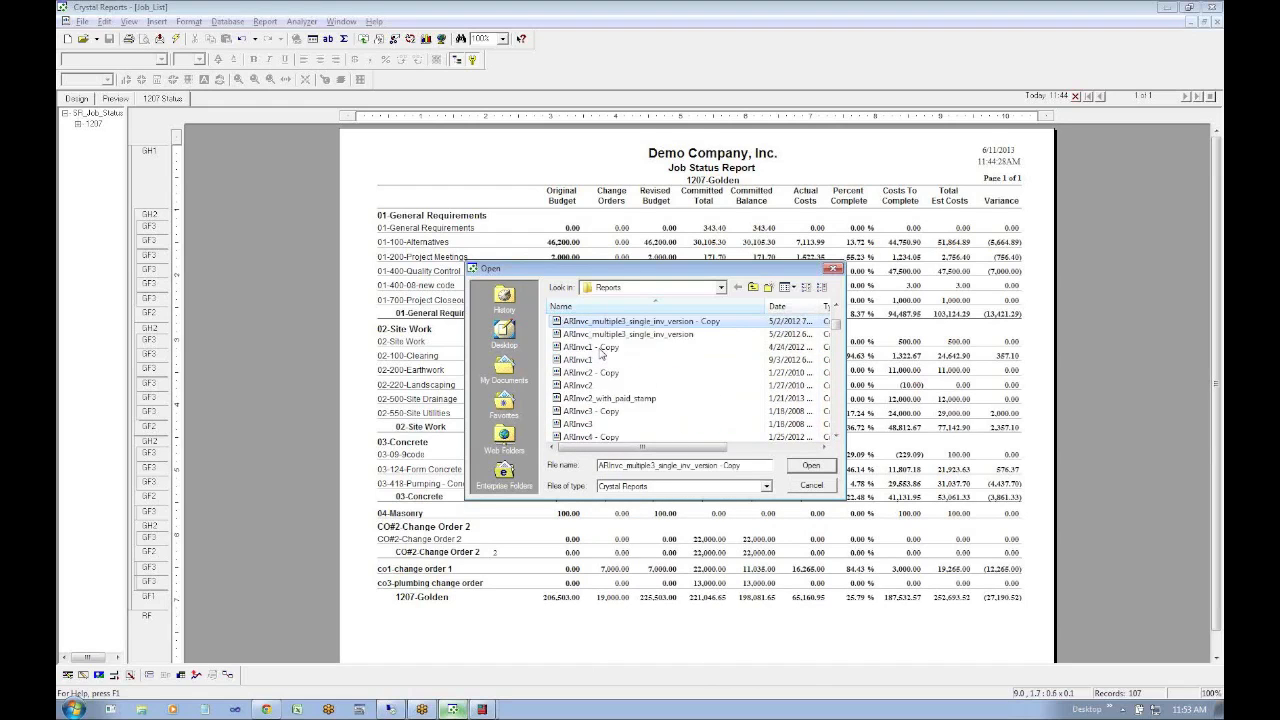
{"action": "key", "text": "Return"}
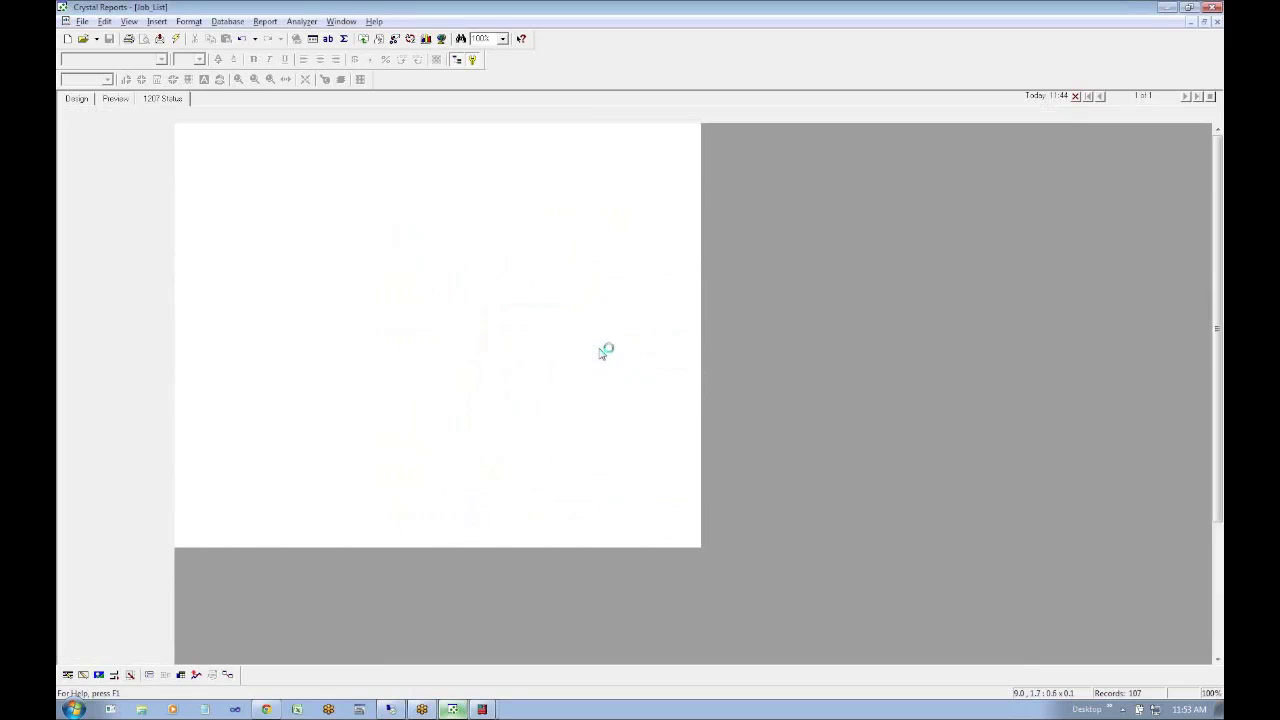
Check which tables ARInvc1 links in the Visual Linking Expert, and close the report without changes
{"action": "left_click", "coordinate": [231, 675]}
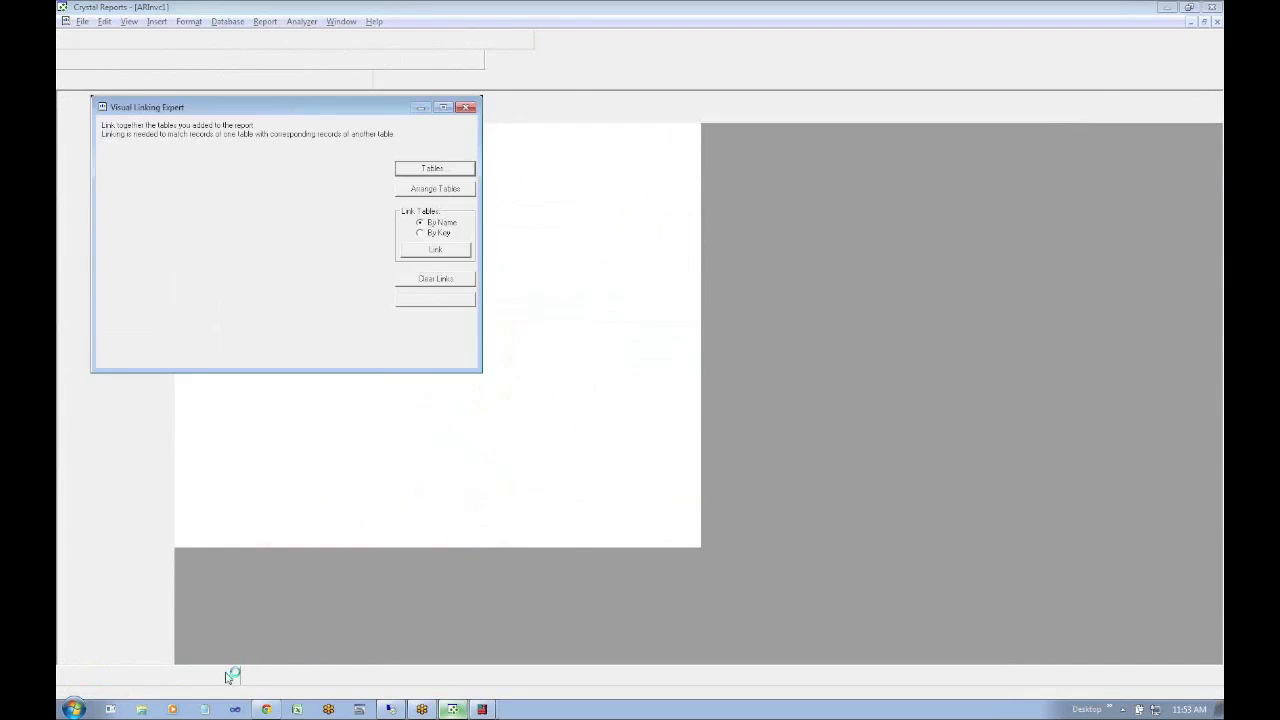
{"action": "left_click", "coordinate": [240, 271]}
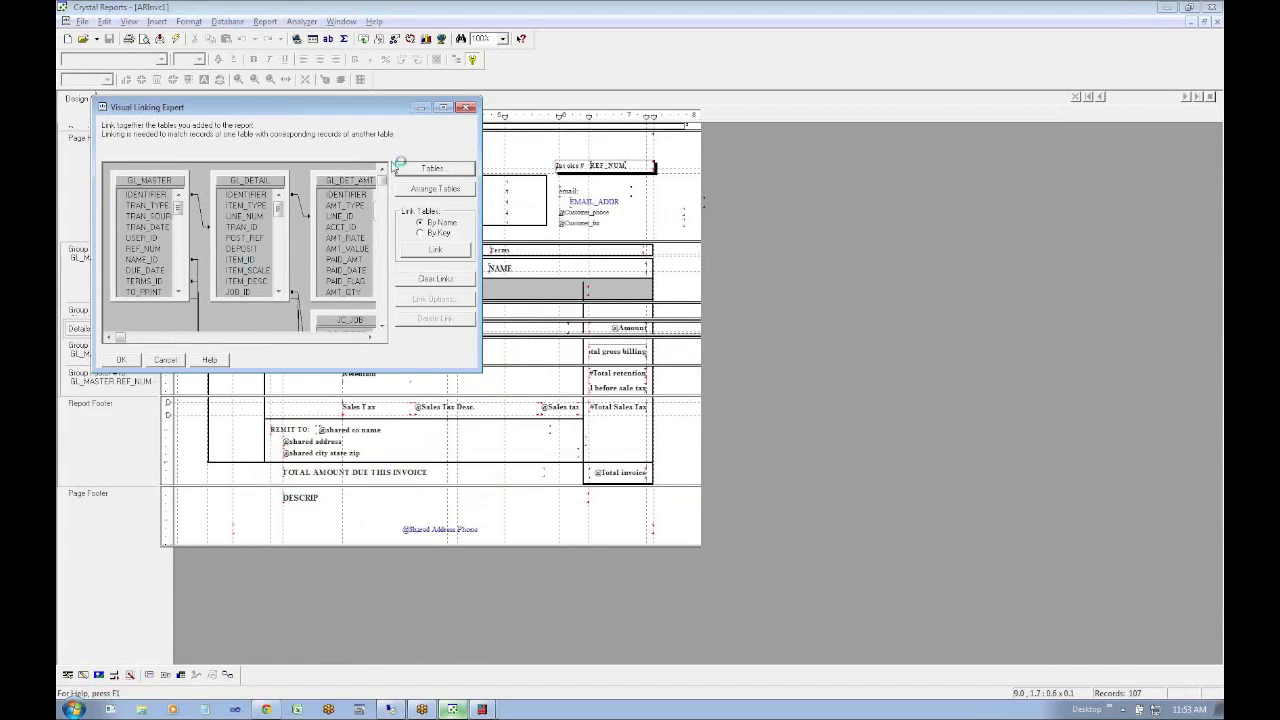
{"action": "left_click", "coordinate": [466, 107]}
{"action": "key", "text": "alt+f"}
{"action": "key", "text": "c"}
Open the AIAPrintBill.rpt report from the Reports folder
{"action": "key", "text": "ctrl+o"}
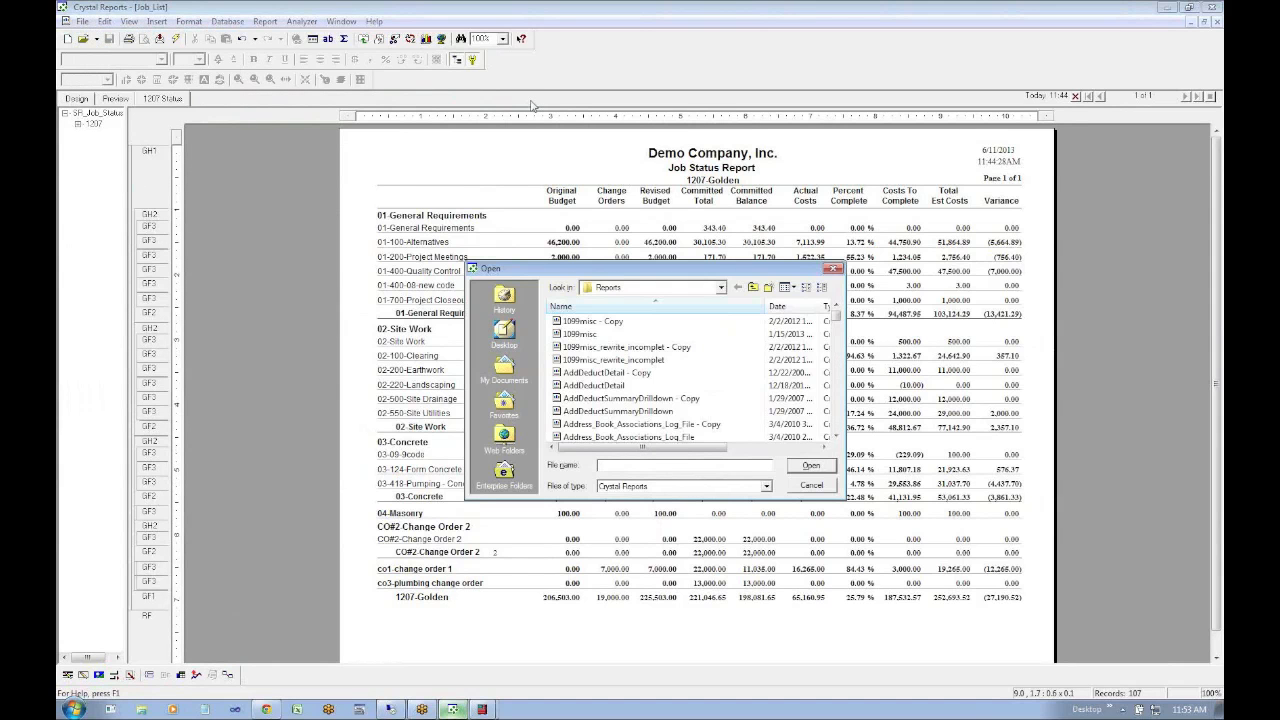
{"action": "type", "text": "aiapr"}
{"action": "key", "text": "Down"}
{"action": "key", "text": "Down"}
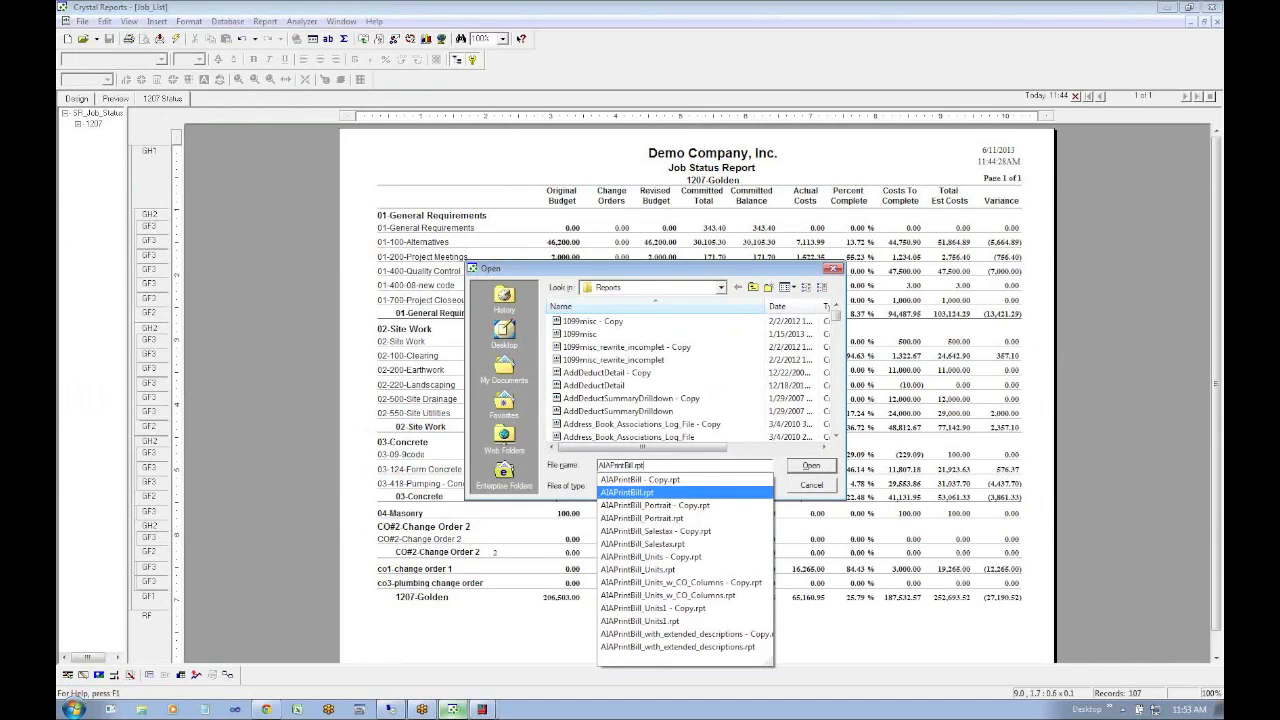
{"action": "key", "text": "Return"}
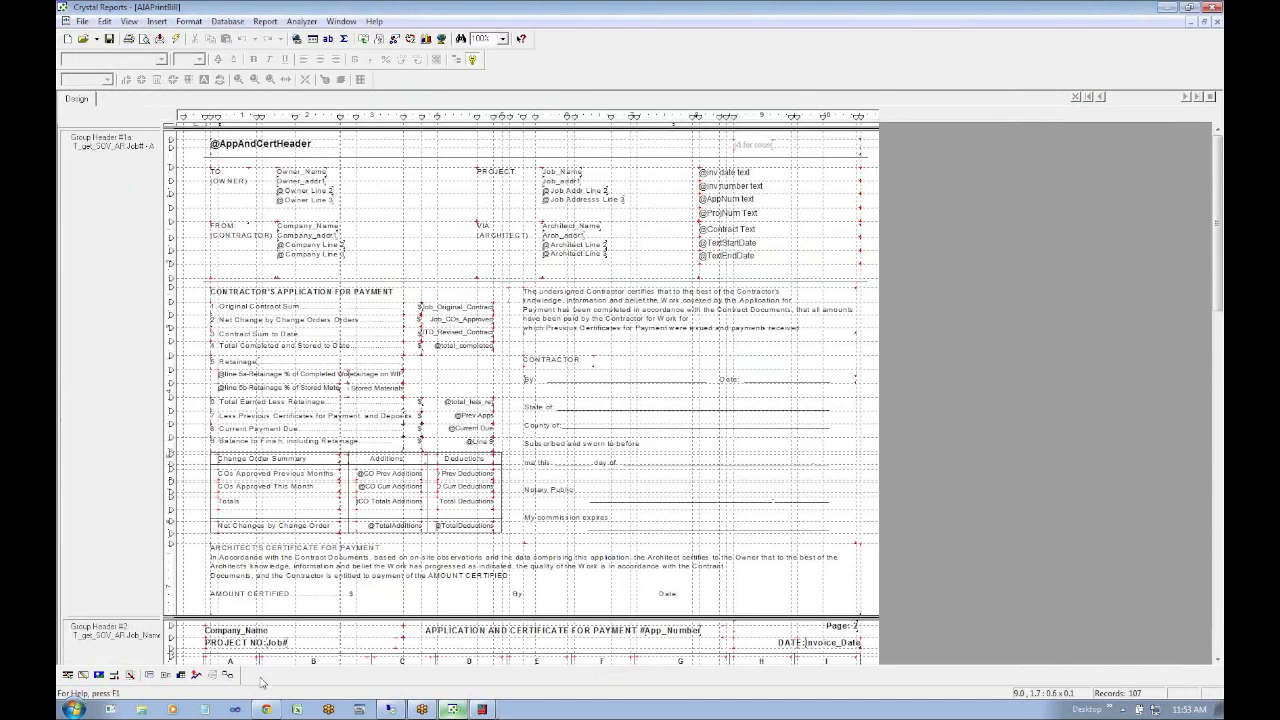
Examine the full field list of AIAPrintBill's T_get_SOV_AR source in the Visual Linking Expert, widening it for reading, and cancel out
{"action": "left_click", "coordinate": [230, 680]}
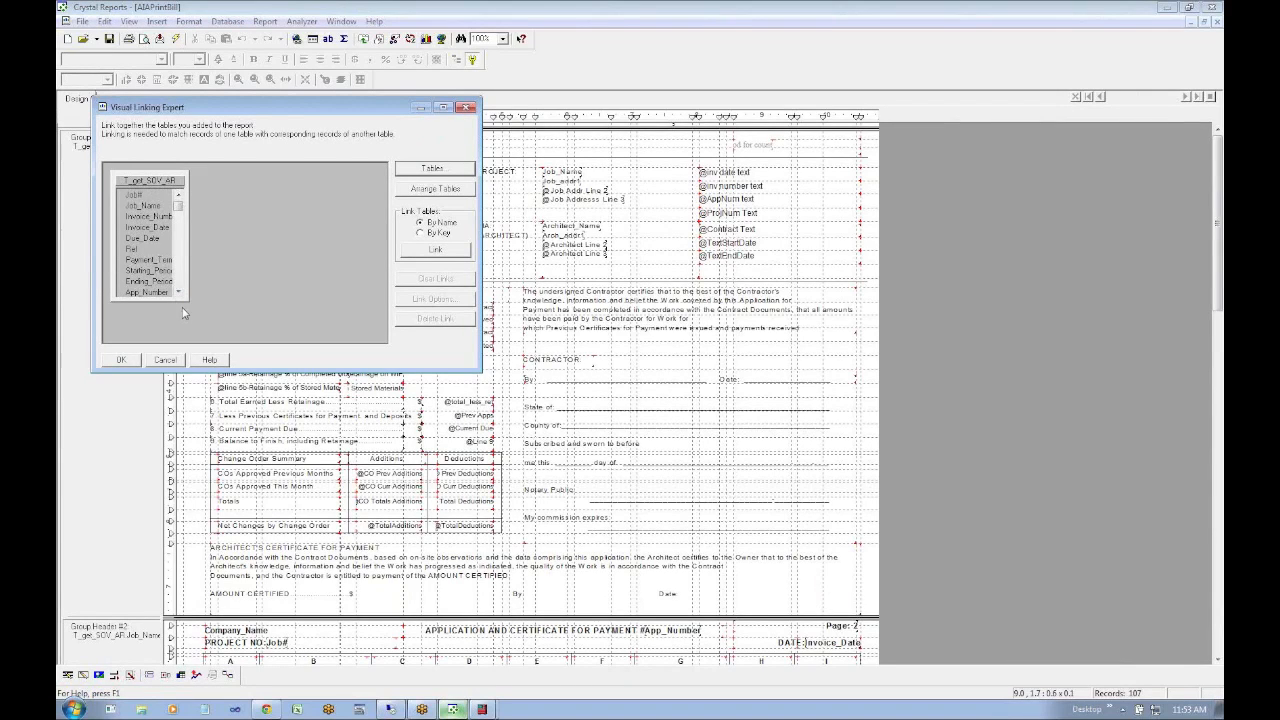
{"action": "left_click_drag", "start_coordinate": [185, 298], "coordinate": [336, 342]}
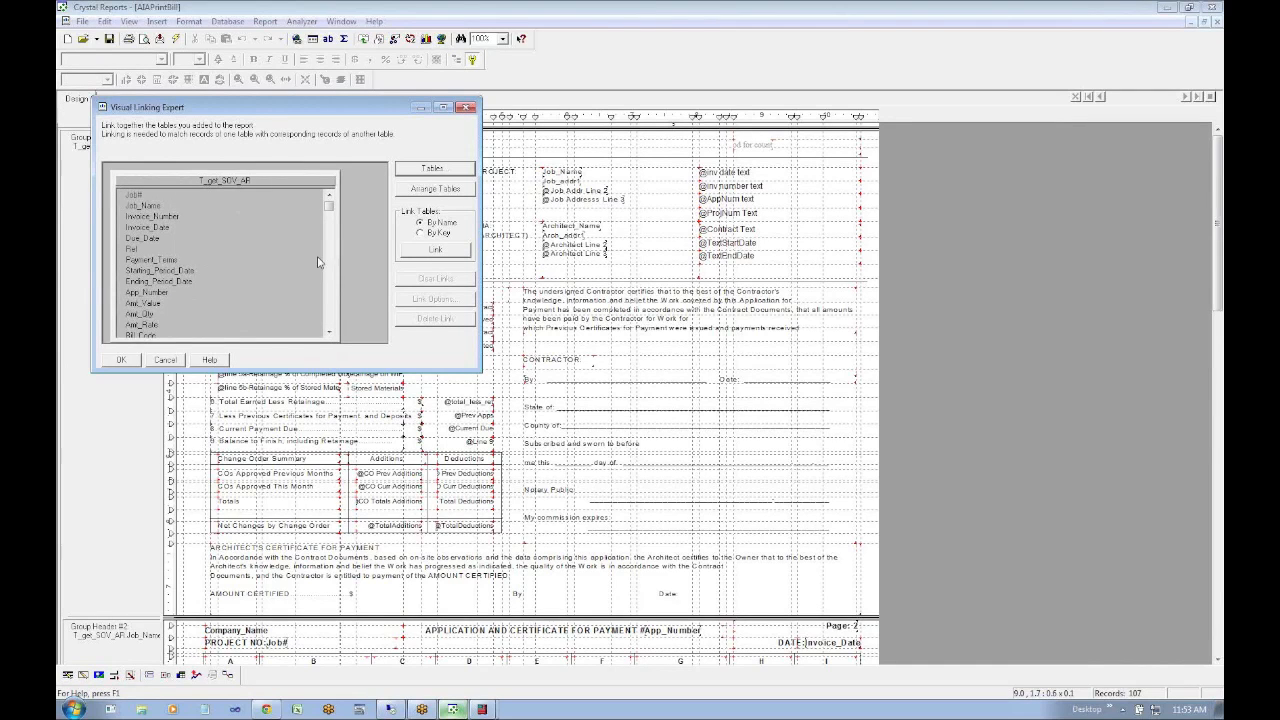
{"action": "left_click_drag", "start_coordinate": [330, 207], "coordinate": [331, 330]}
{"action": "left_click", "coordinate": [165, 362]}
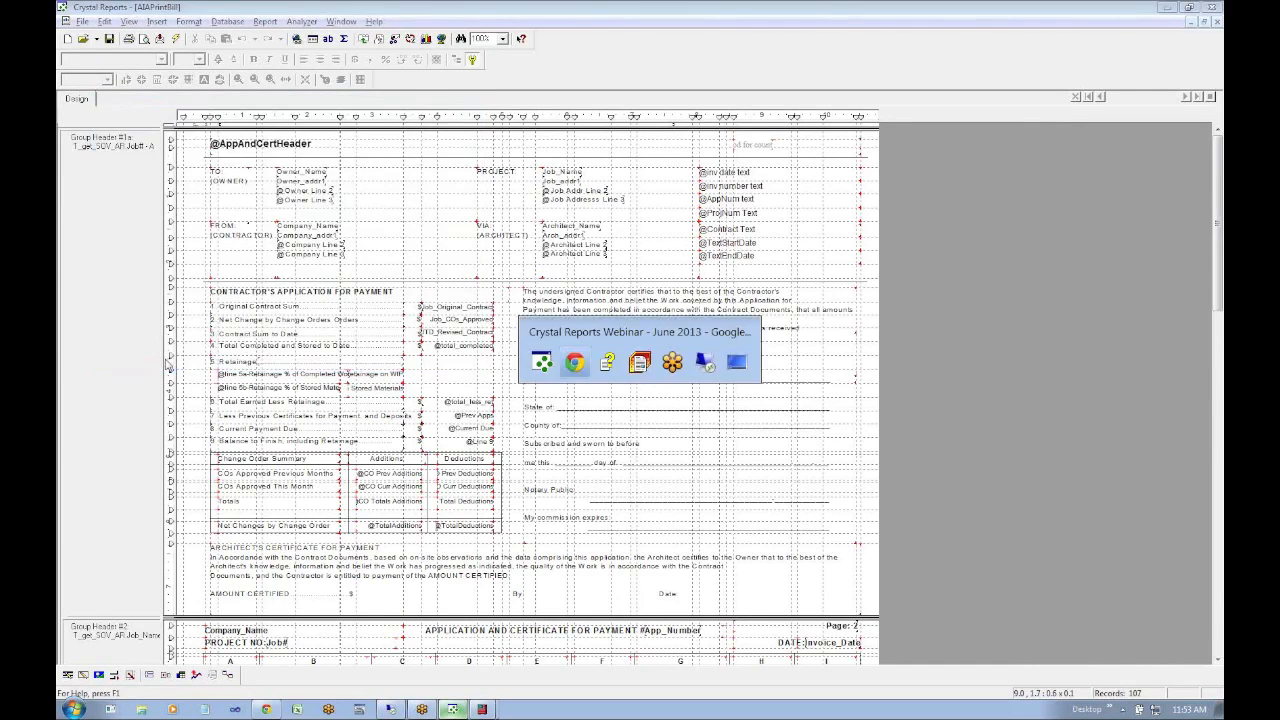
Switch to the webinar spreadsheet in Chrome and review the T_get_units_cost_plus, T_get_cost_plus and T_get_cost_plus_invoice_detail entries
{"action": "key", "text": "alt+Tab"}
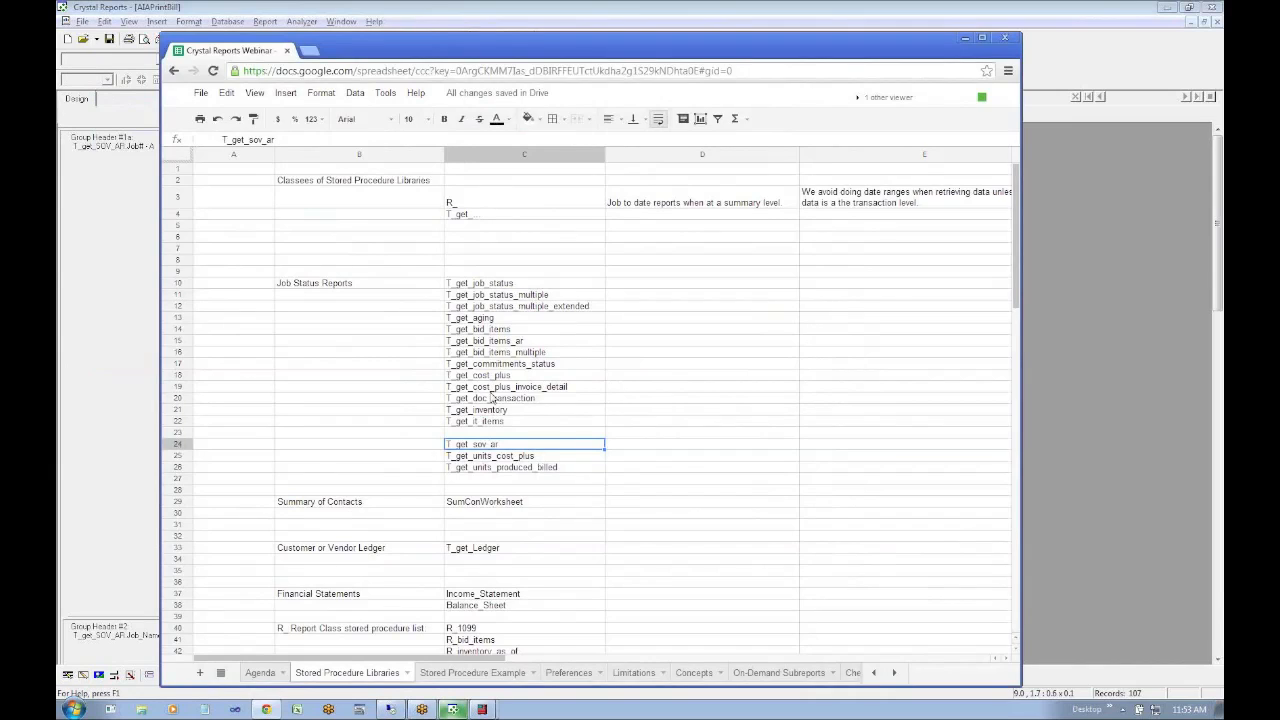
{"action": "left_click", "coordinate": [481, 459]}
{"action": "left_click", "coordinate": [479, 378]}
{"action": "left_click", "coordinate": [480, 385]}
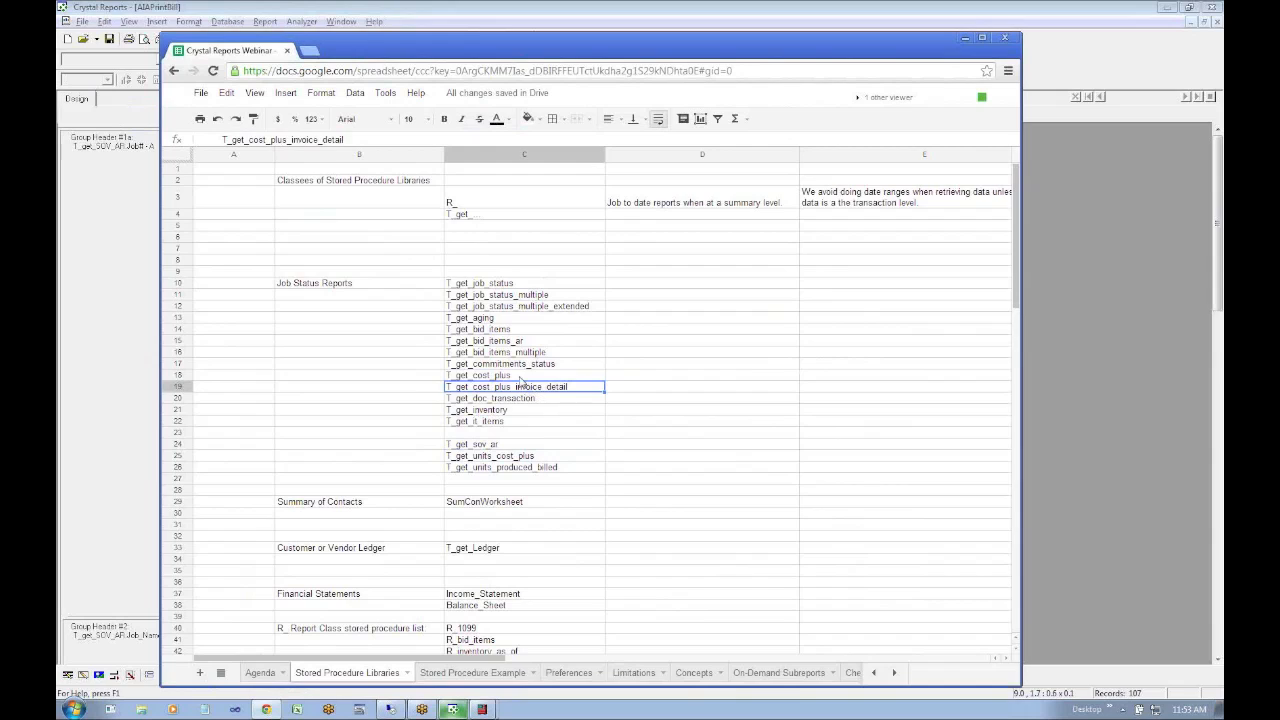
Return to the webinar spreadsheet in Chrome and insert a blank row directly above T_get_cost_plus_invoice_detail
{"action": "left_click", "coordinate": [521, 379]}
{"action": "left_click", "coordinate": [517, 386]}
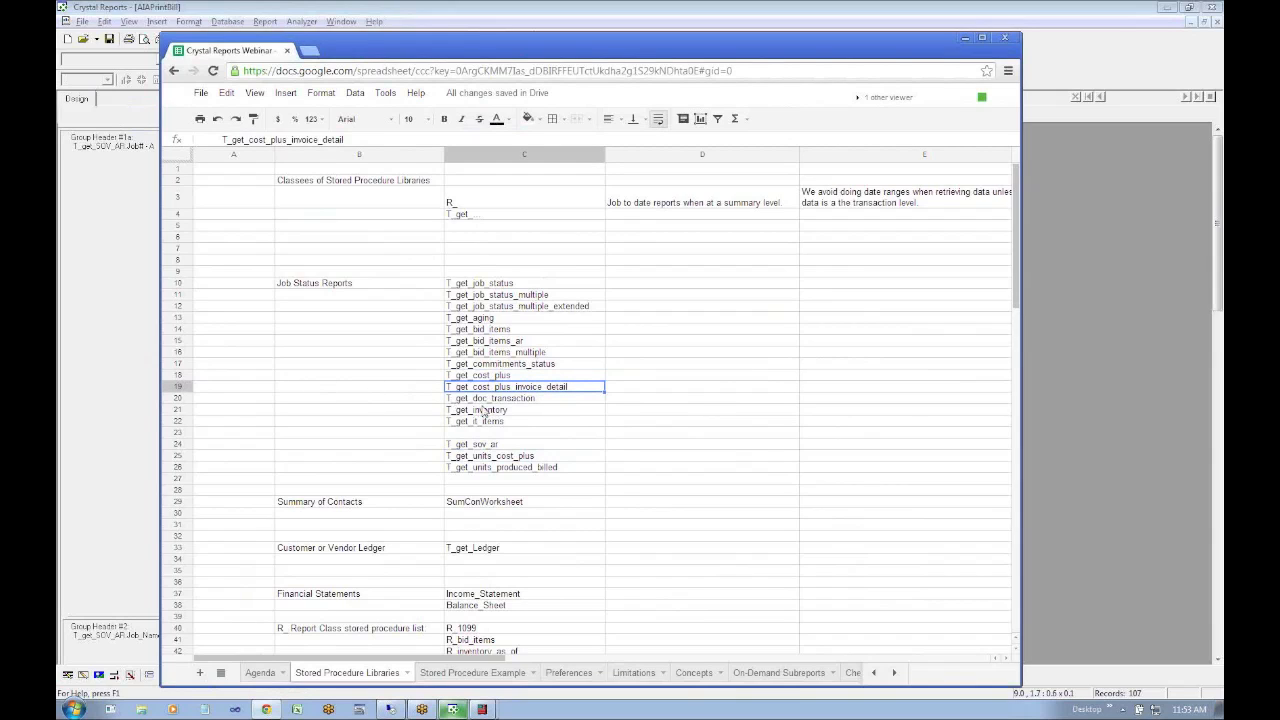
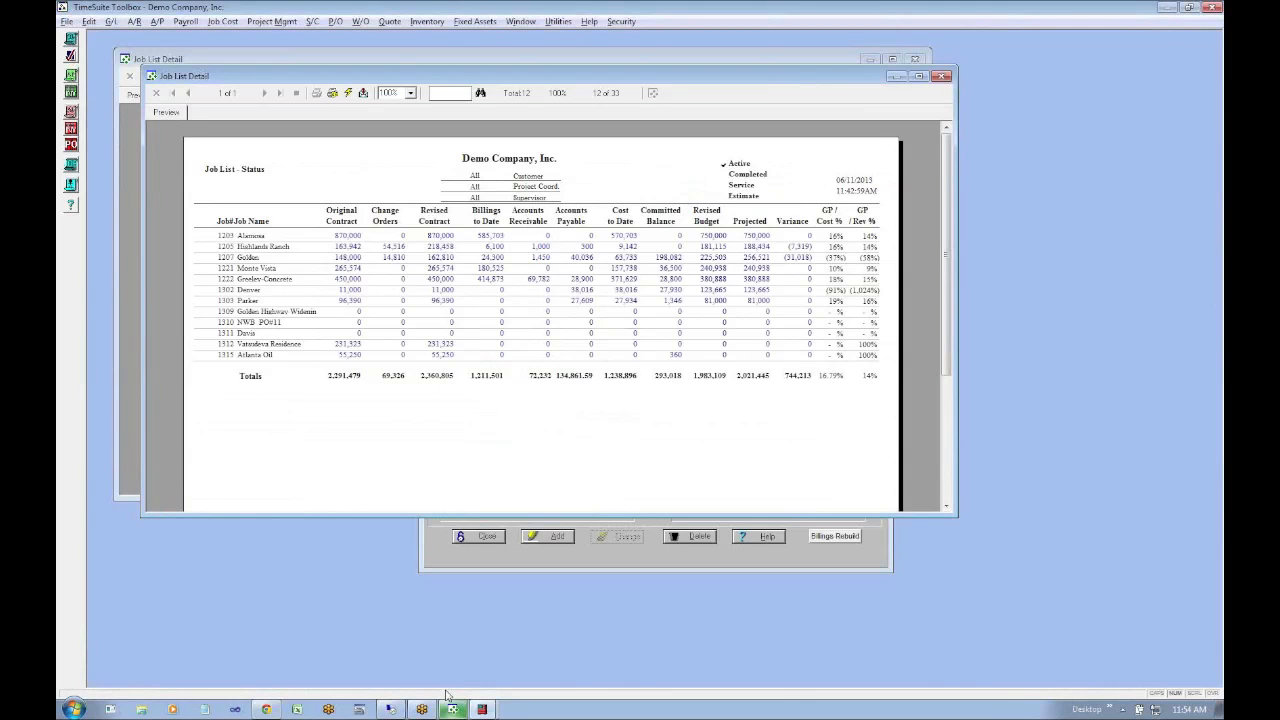
{"action": "left_click", "coordinate": [266, 709]}
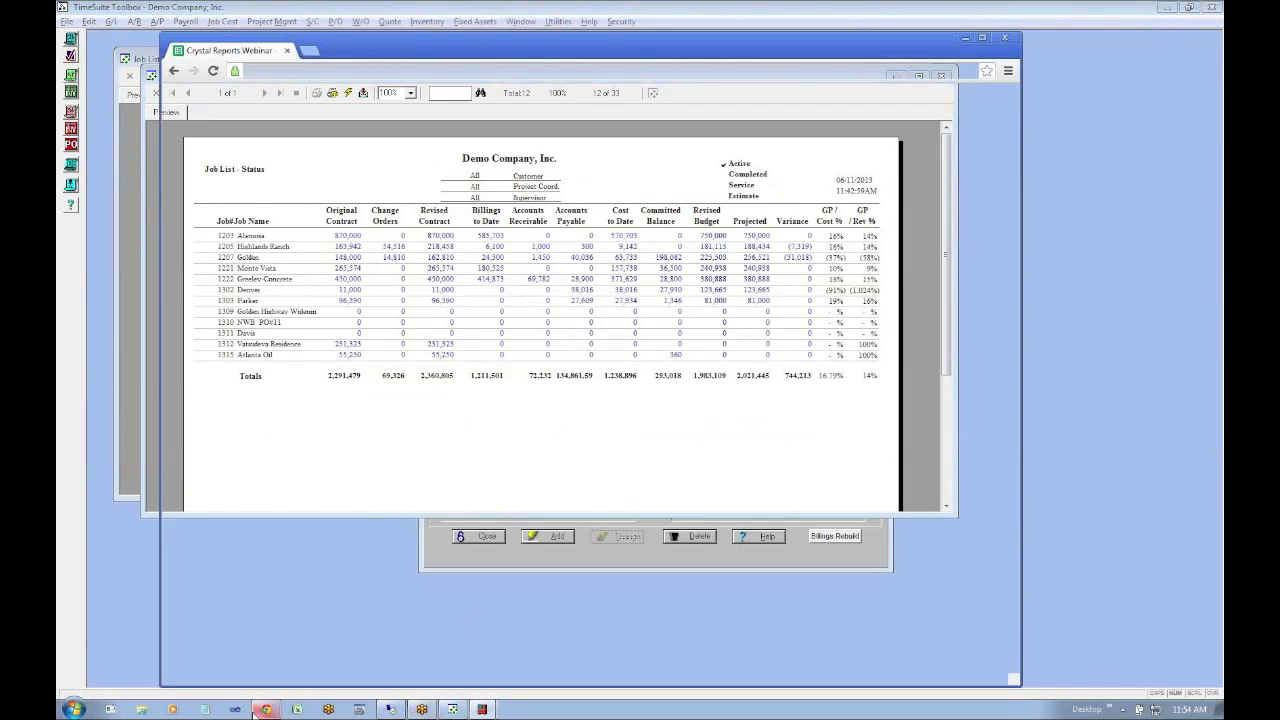
{"action": "left_click", "coordinate": [543, 409]}
{"action": "left_click", "coordinate": [501, 387]}
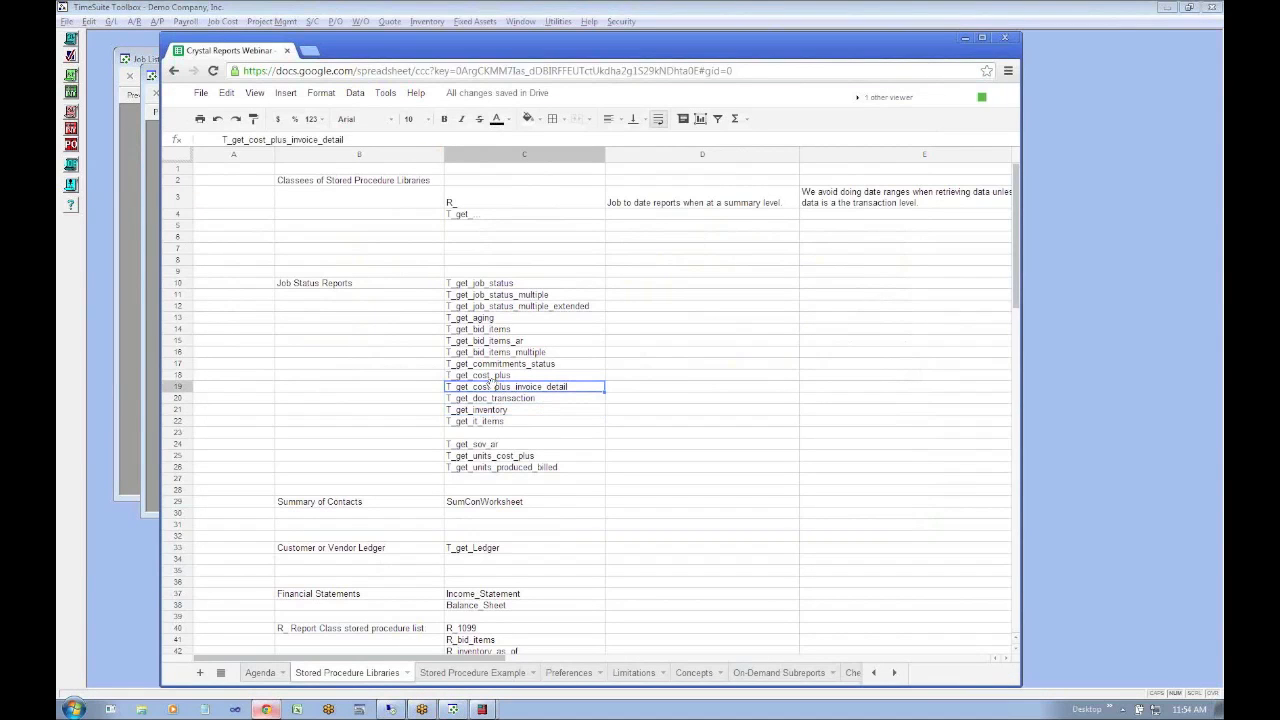
{"action": "left_click", "coordinate": [177, 390]}
{"action": "right_click", "coordinate": [177, 390]}
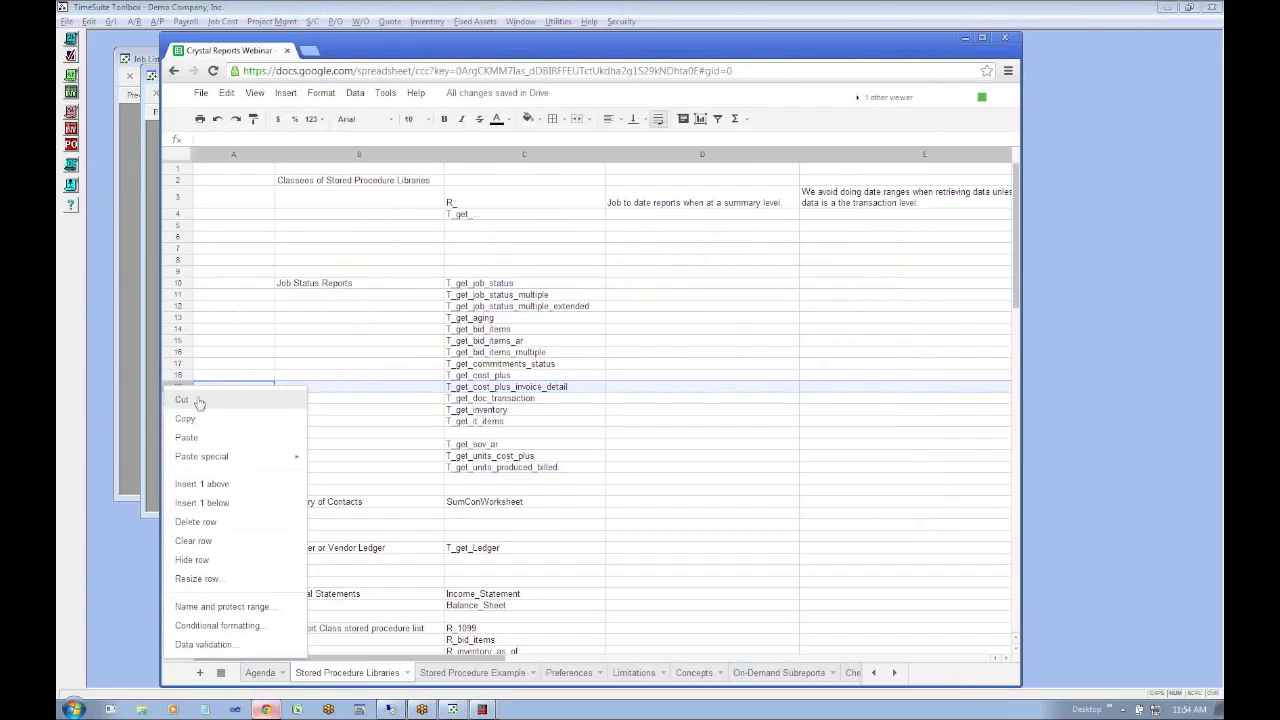
{"action": "left_click", "coordinate": [203, 483]}
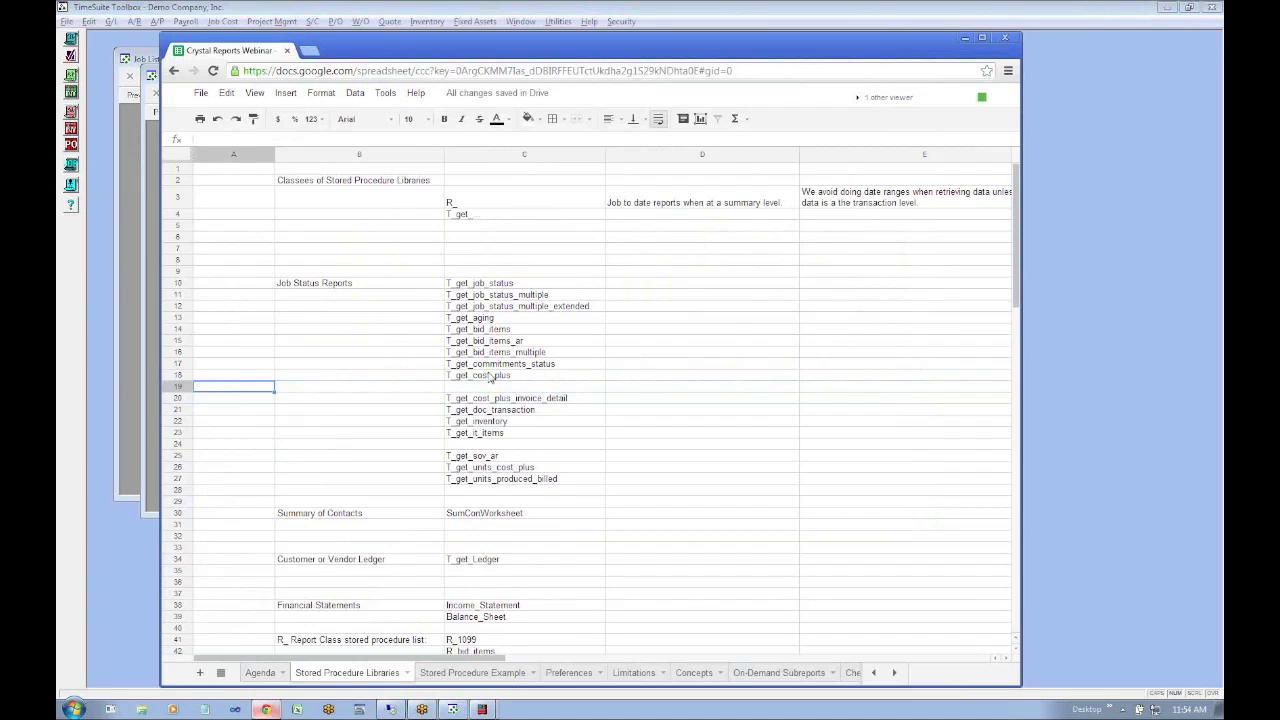
Enter T_get_cost_plus_AR in column C of the blank row between T_get_cost_plus and T_get_cost_plus_invoice_detail
{"action": "left_click", "coordinate": [488, 388]}
{"action": "type", "text": "T_get"}
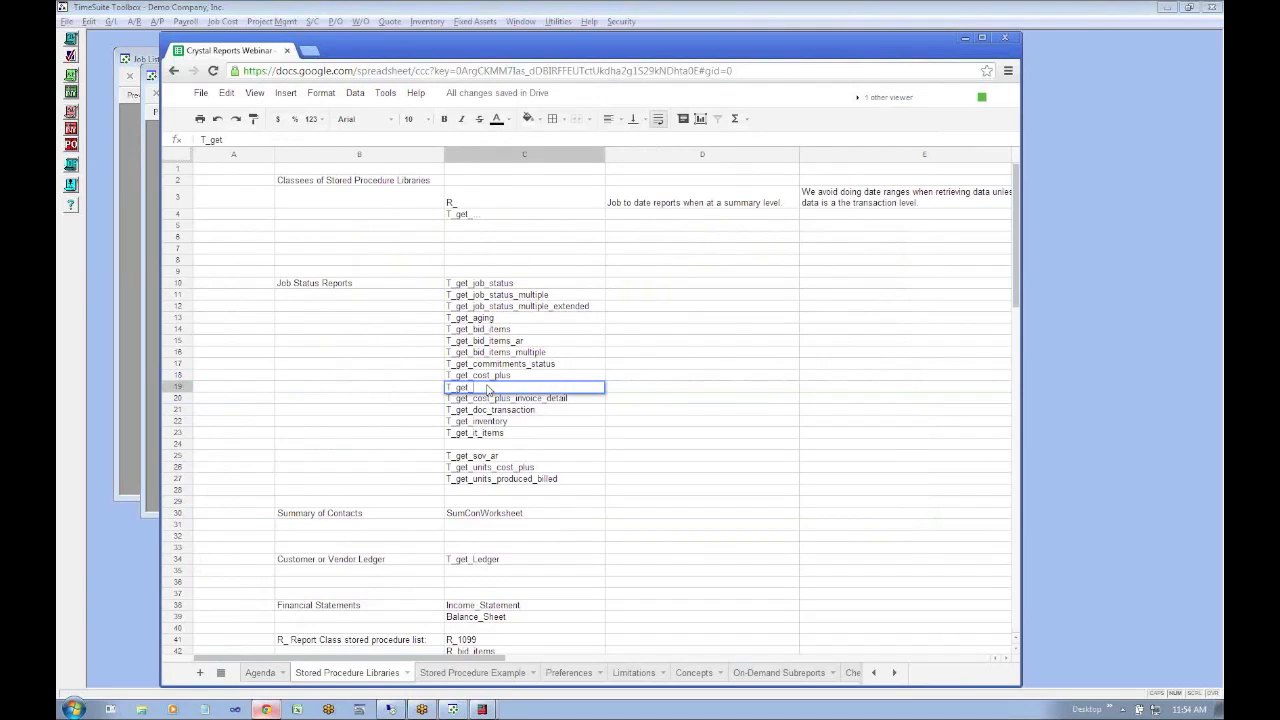
{"action": "type", "text": "_Cost_plus_AR"}
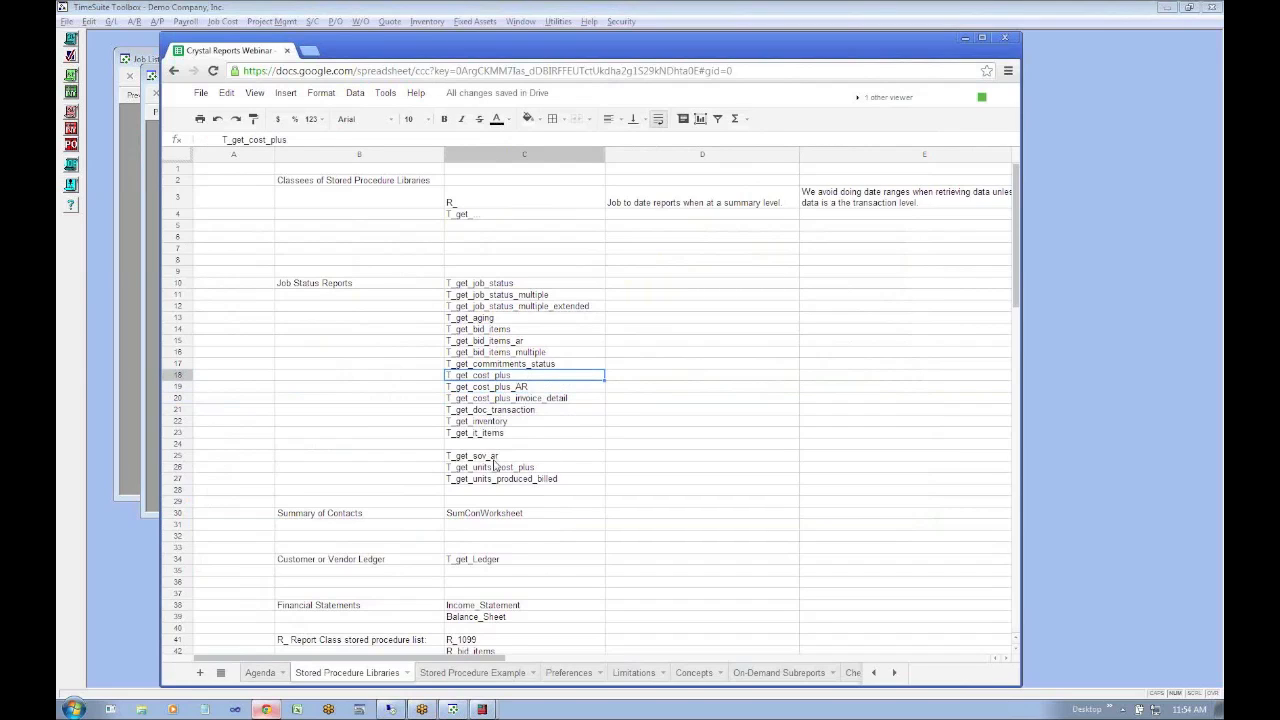
Change the ending of the T_get_sov_ar entry to capitals so it reads T_get_sov_AR
{"action": "left_click", "coordinate": [506, 456]}
{"action": "double_click", "coordinate": [510, 459]}
{"action": "left_click", "coordinate": [518, 458]}
{"action": "double_click", "coordinate": [516, 458]}
{"action": "left_click", "coordinate": [528, 456]}
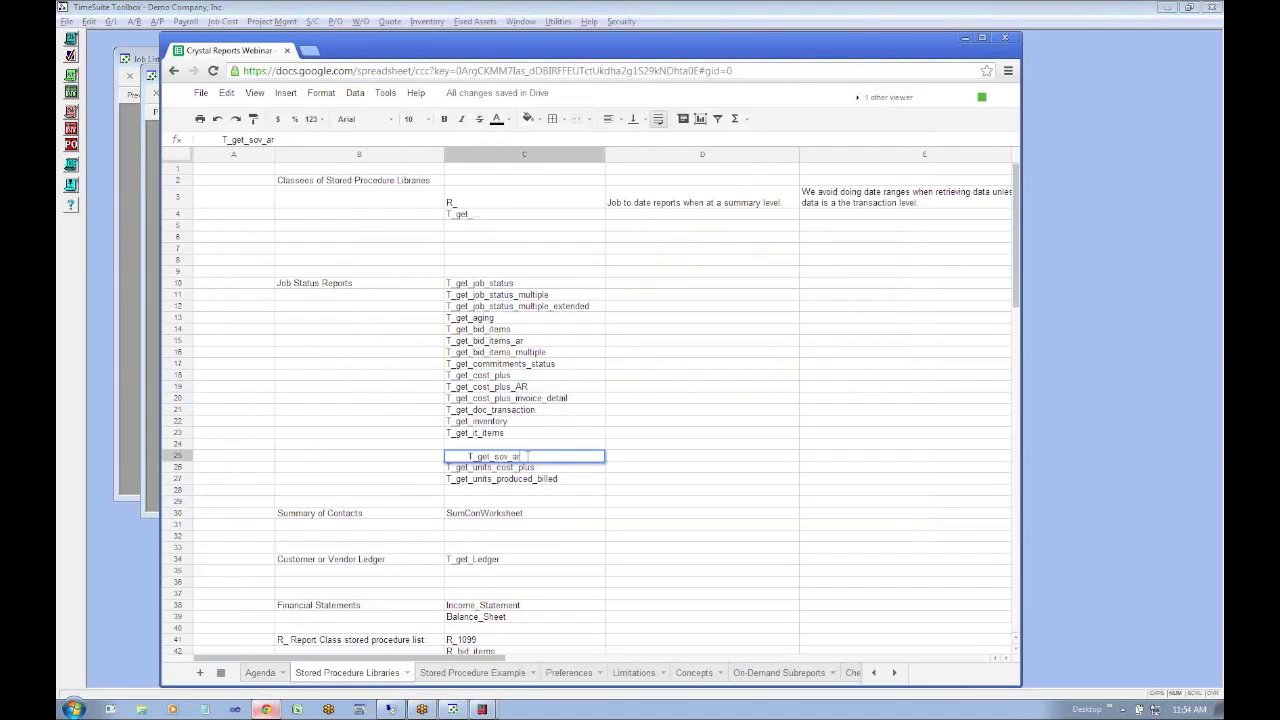
{"action": "key", "text": "BackSpace"}
{"action": "key", "text": "BackSpace"}
{"action": "type", "text": "AR"}
{"action": "left_click", "coordinate": [555, 437]}
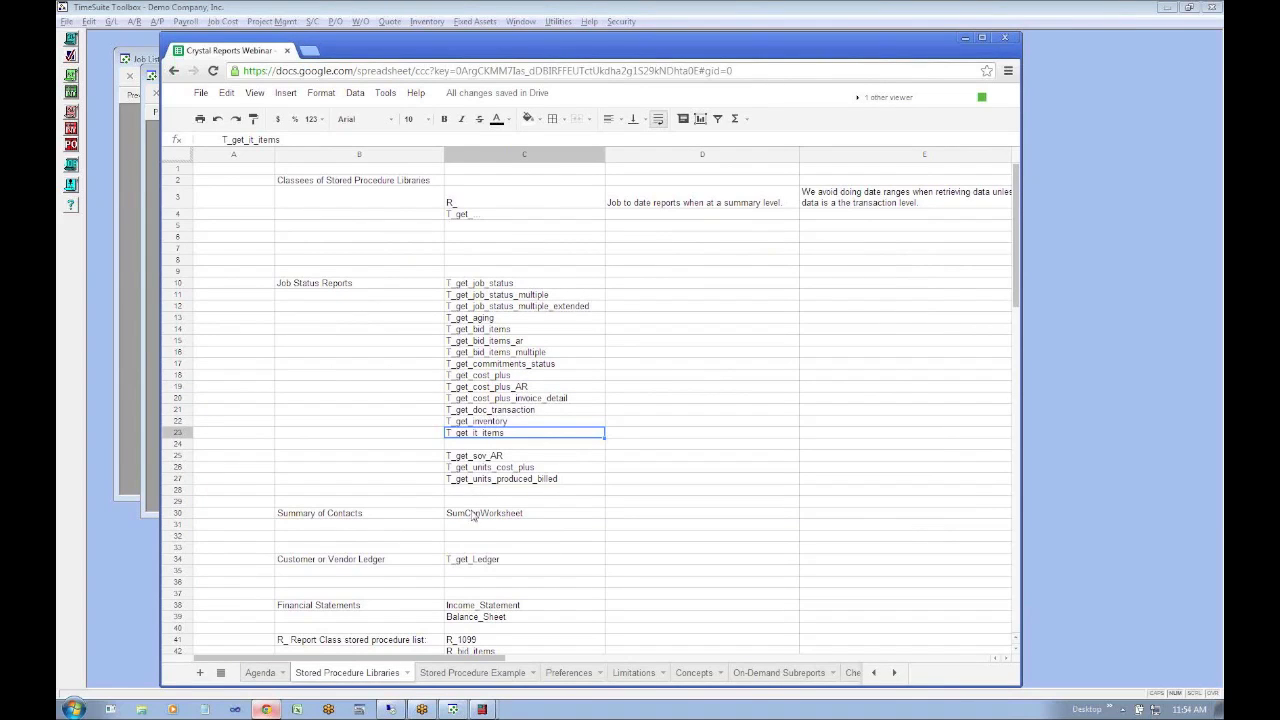
Describe T_get_cost_plus_AR in column D as "Most AR Invoices originating from the cost plus grid." and widen the column to fit it on one line
{"action": "left_click", "coordinate": [522, 390]}
{"action": "left_click", "coordinate": [620, 388]}
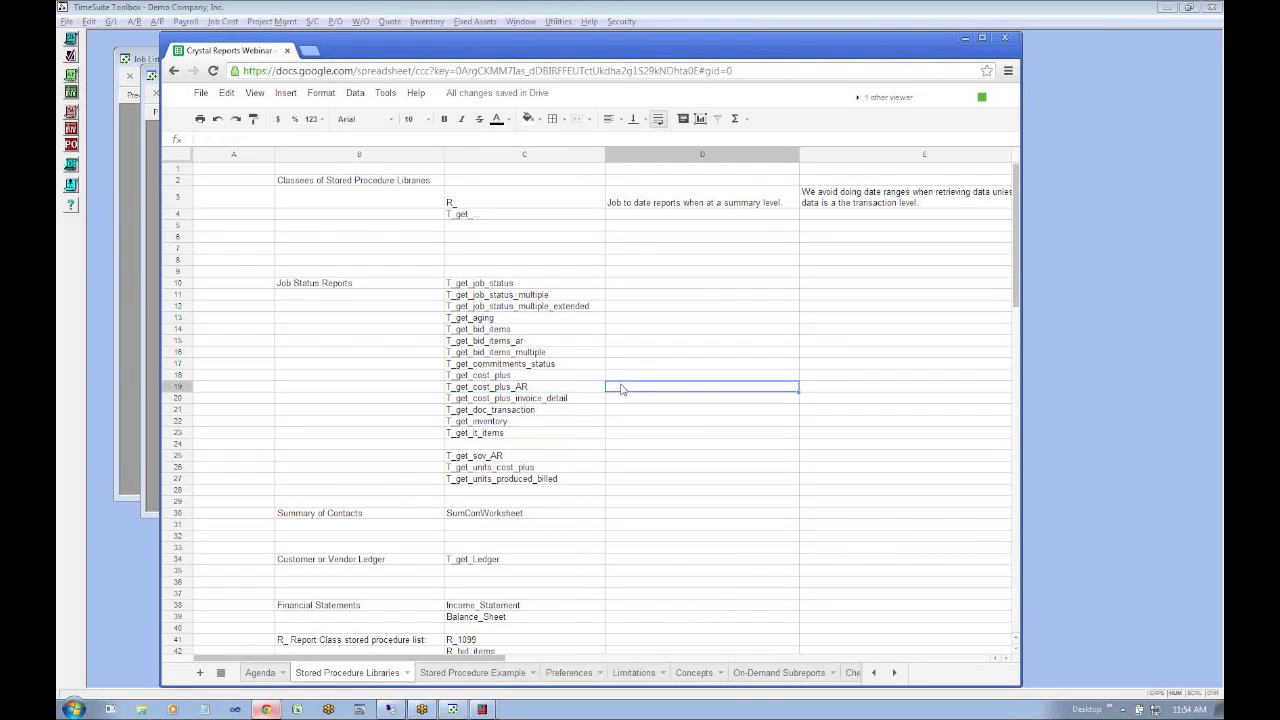
{"action": "type", "text": "Most AR Invoices originating from the cost plus grid"}
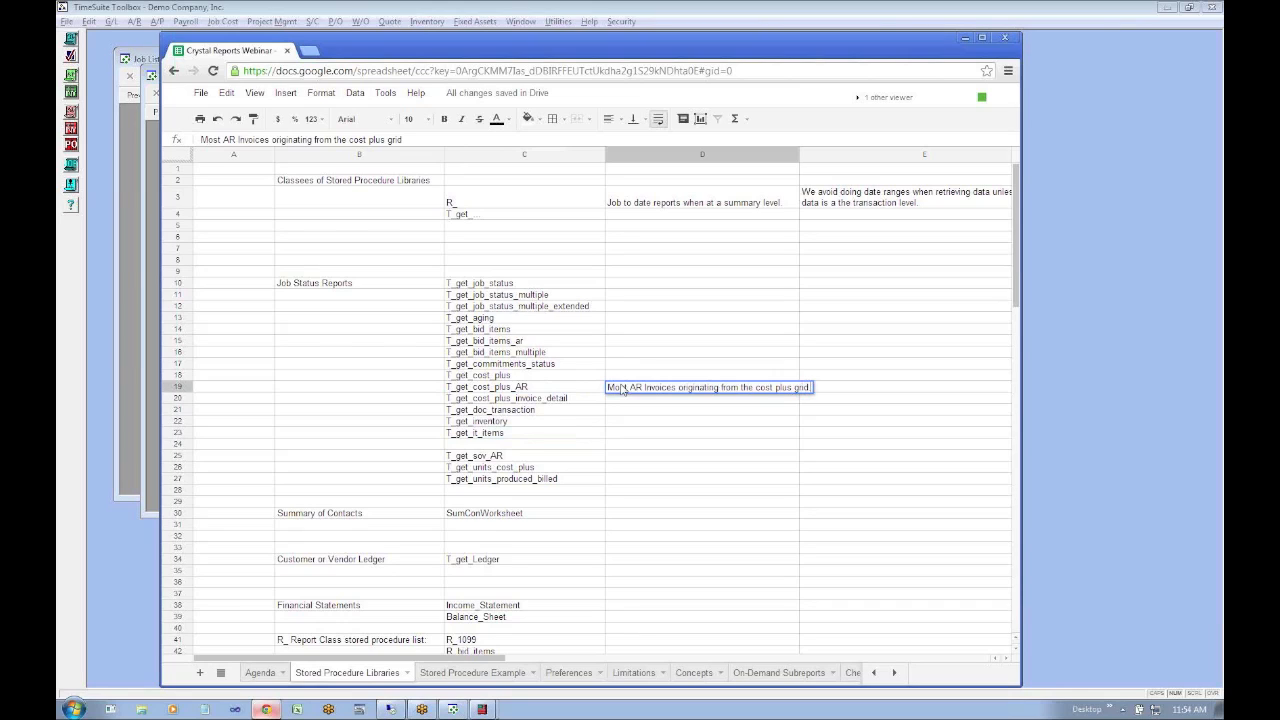
{"action": "key", "text": "Return"}
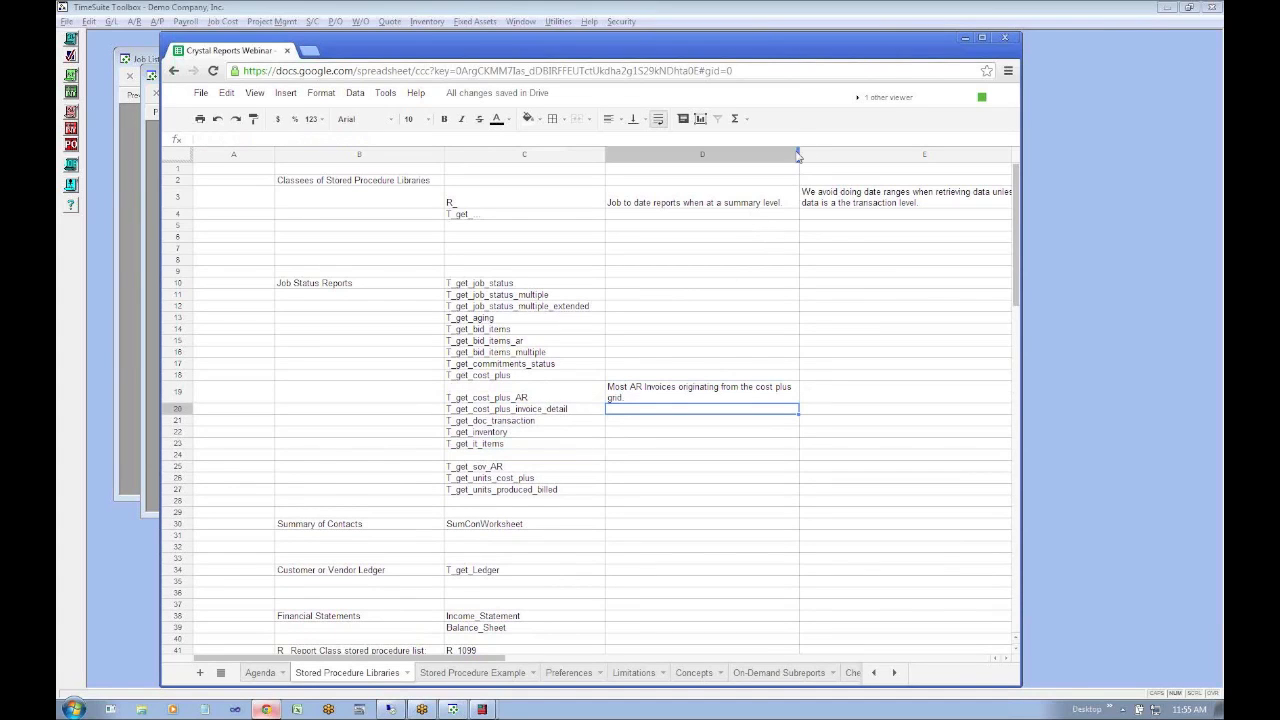
{"action": "left_click_drag", "start_coordinate": [799, 151], "coordinate": [856, 151]}
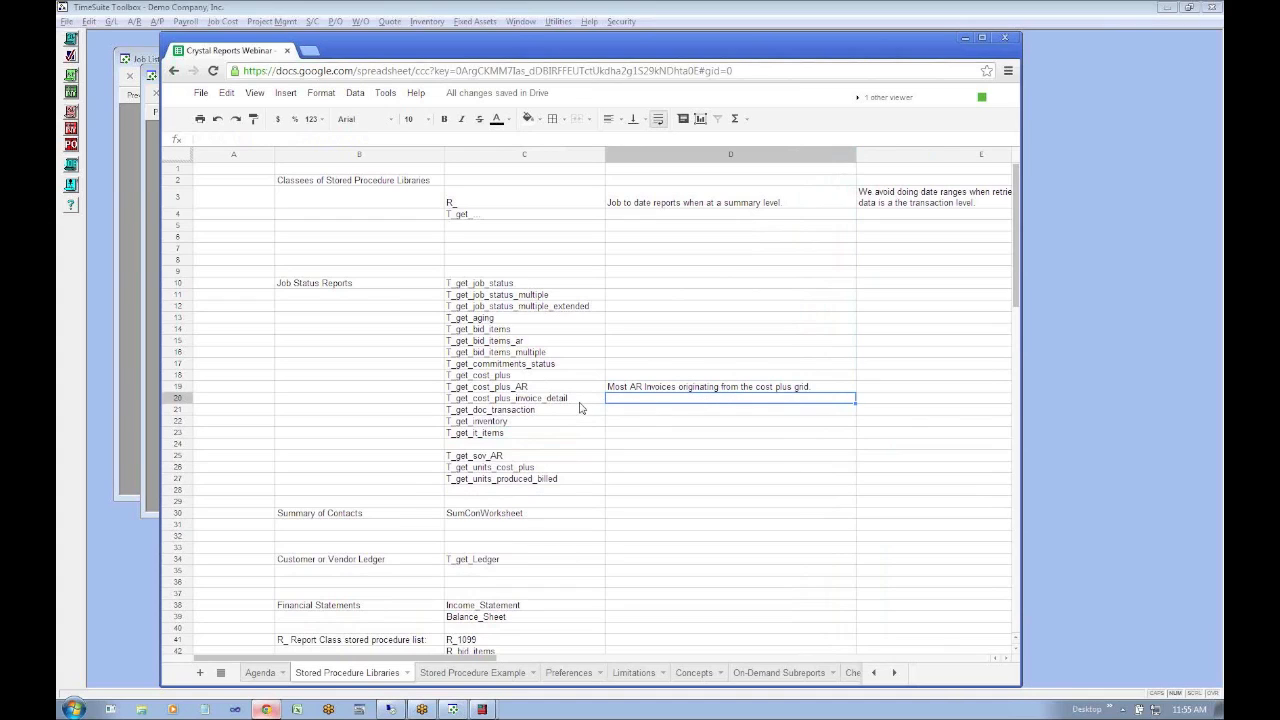
Repeat the T_get_cost_plus_AR description in column D beside T_get_sov_AR
{"action": "left_click", "coordinate": [667, 390]}
{"action": "key", "text": "Down"}
{"action": "key", "text": "Down"}
{"action": "key", "text": "Down"}
{"action": "key", "text": "Down"}
{"action": "key", "text": "Down"}
{"action": "key", "text": "Down"}
{"action": "type", "text": "Most AR Invoices originating from the cost plus grid."}
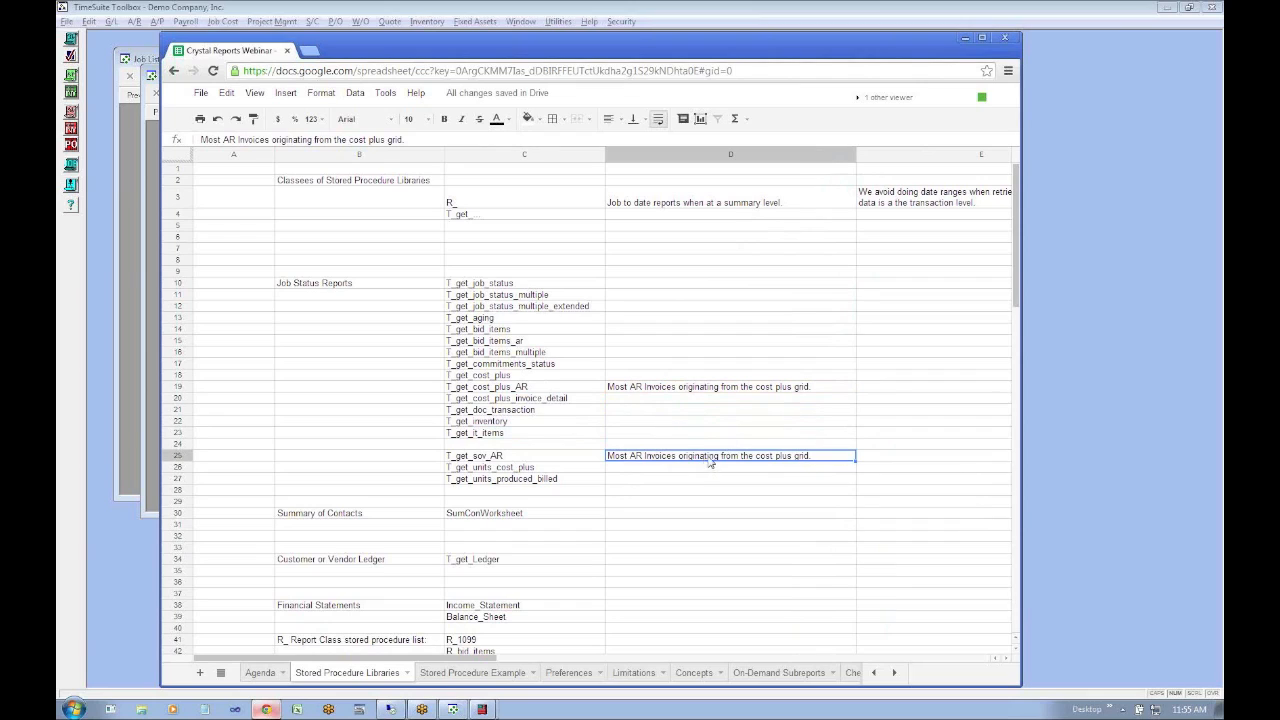
Reword the T_get_sov_AR description to "Most AR Invoices originating from the Schedule of Values"
{"action": "double_click", "coordinate": [749, 456]}
{"action": "left_click_drag", "start_coordinate": [757, 456], "coordinate": [879, 477]}
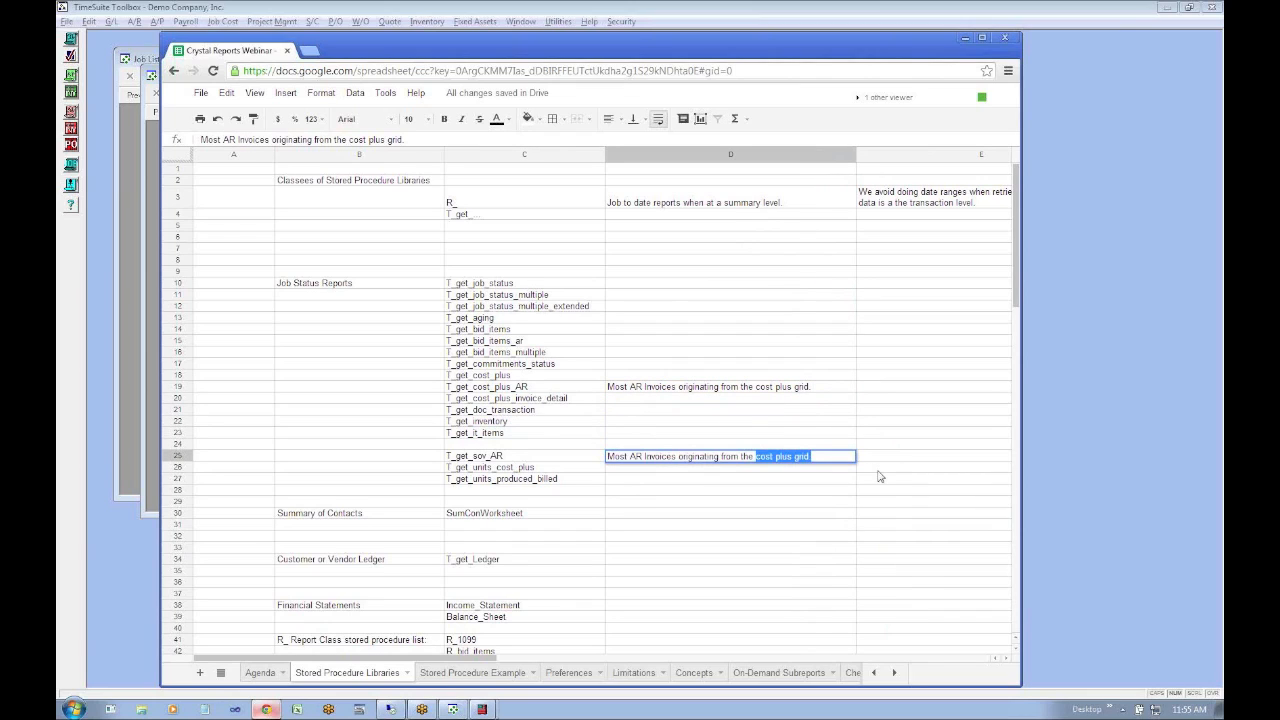
{"action": "type", "text": "progress pay"}
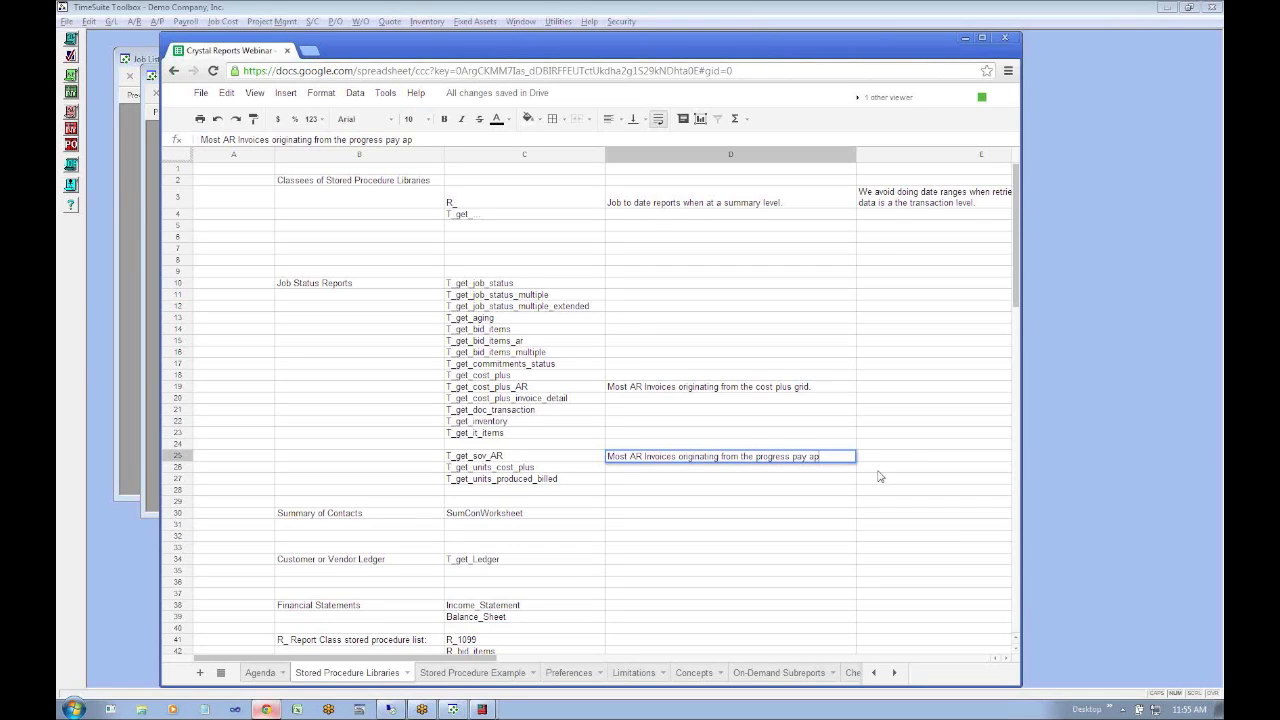
{"action": "key", "text": "BackSpace"}
{"action": "key", "text": "BackSpace"}
{"action": "key", "text": "BackSpace"}
{"action": "key", "text": "BackSpace"}
{"action": "key", "text": "BackSpace"}
{"action": "key", "text": "BackSpace"}
{"action": "key", "text": "BackSpace"}
{"action": "key", "text": "BackSpace"}
{"action": "key", "text": "BackSpace"}
{"action": "key", "text": "BackSpace"}
{"action": "key", "text": "BackSpace"}
{"action": "key", "text": "BackSpace"}
{"action": "key", "text": "BackSpace"}
{"action": "key", "text": "BackSpace"}
{"action": "key", "text": "BackSpace"}
{"action": "key", "text": "BackSpace"}
{"action": "type", "text": "SOV"}
{"action": "type", "text": "dule of Values"}
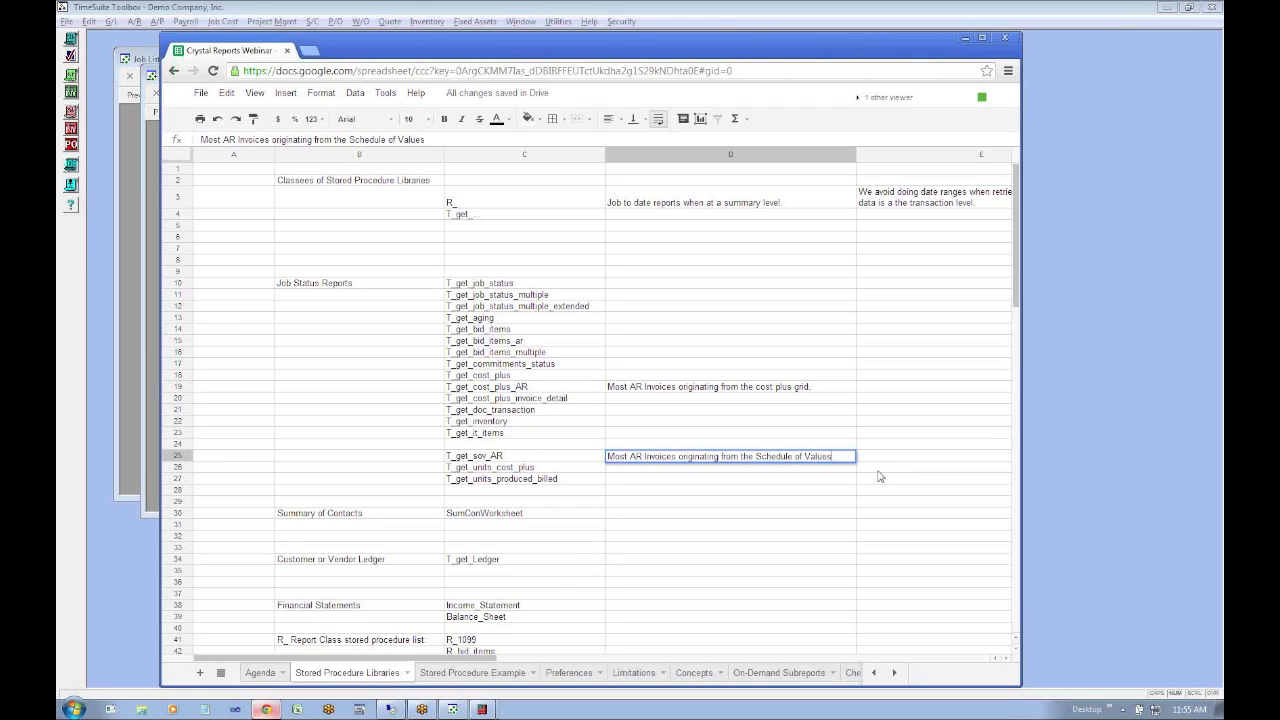
{"action": "key", "text": "Return"}
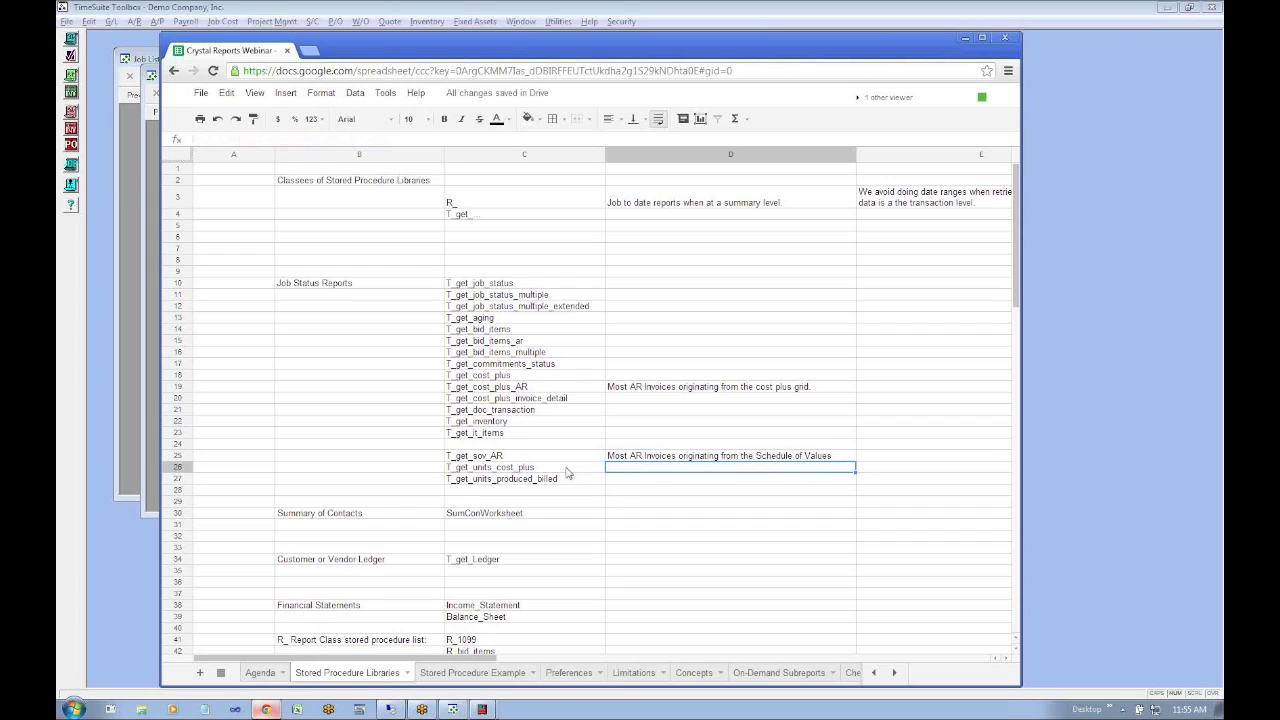
Review the remaining T_get_ entries, including T_get_units_cost_plus and T_get_units_produced_billed, and the ledger row
{"action": "left_click", "coordinate": [566, 472]}
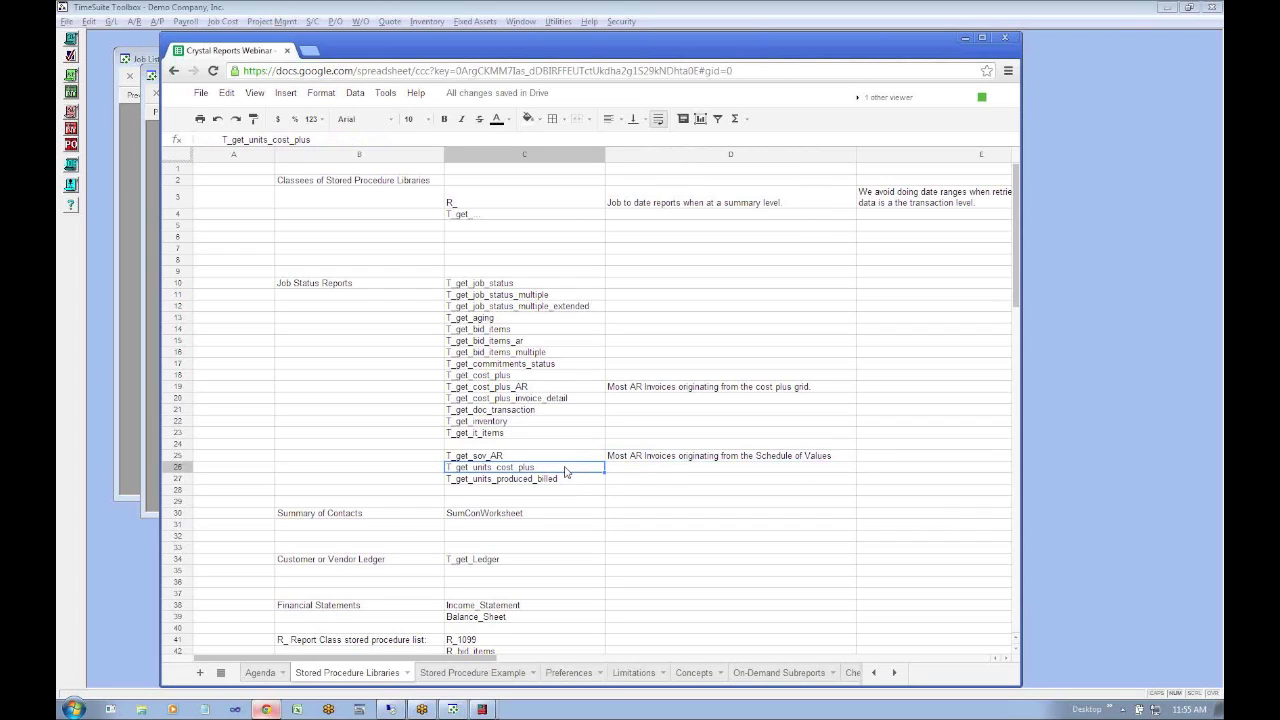
{"action": "left_click", "coordinate": [558, 484]}
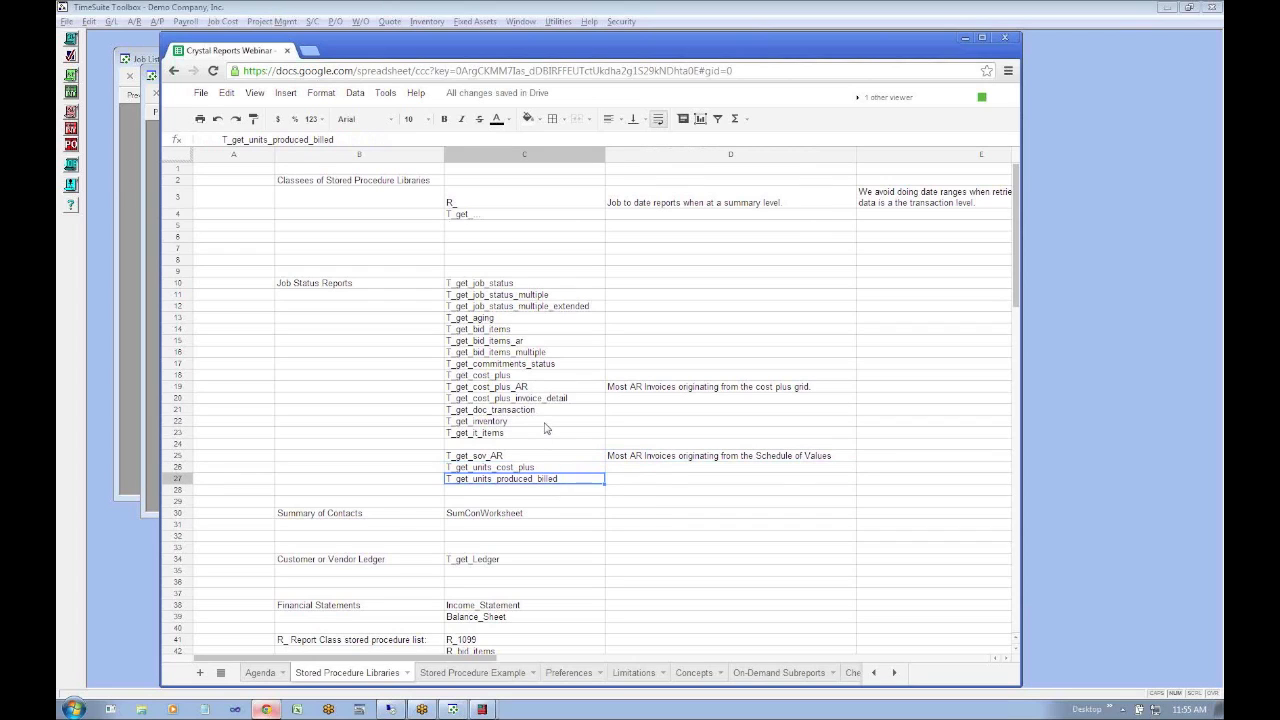
{"action": "left_click", "coordinate": [541, 436]}
{"action": "left_click", "coordinate": [610, 532]}
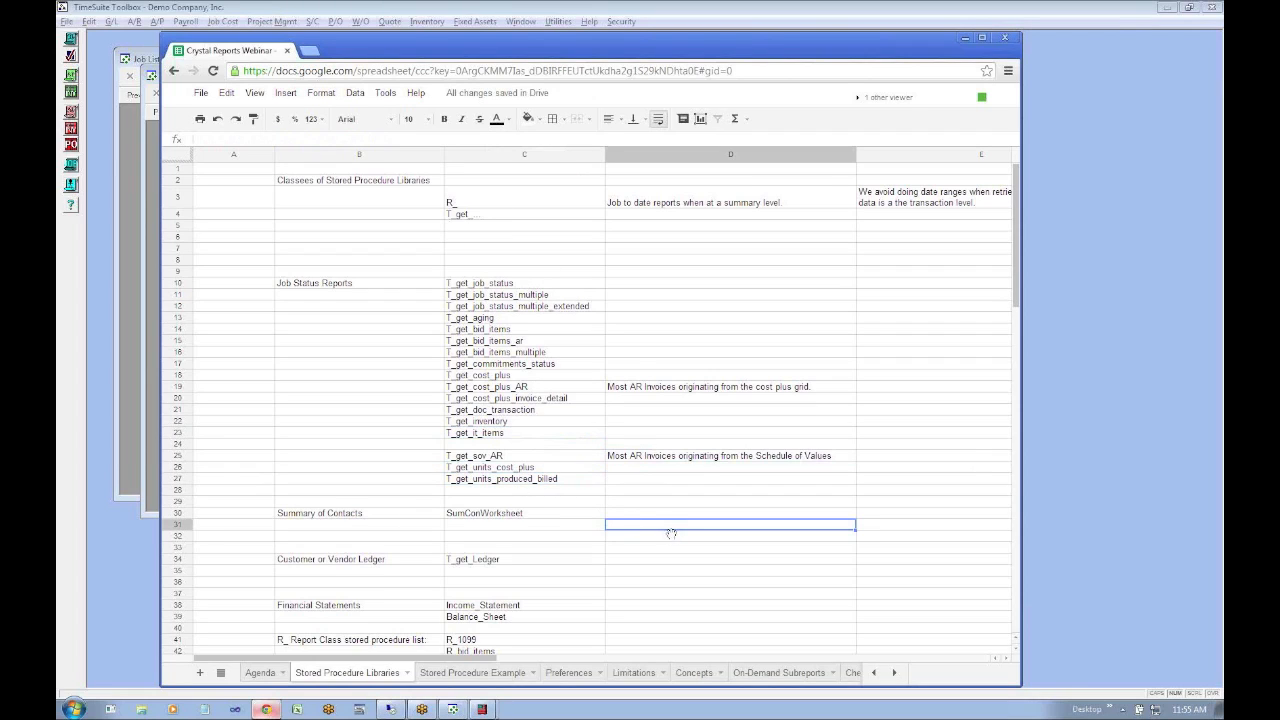
{"action": "left_click", "coordinate": [676, 563]}
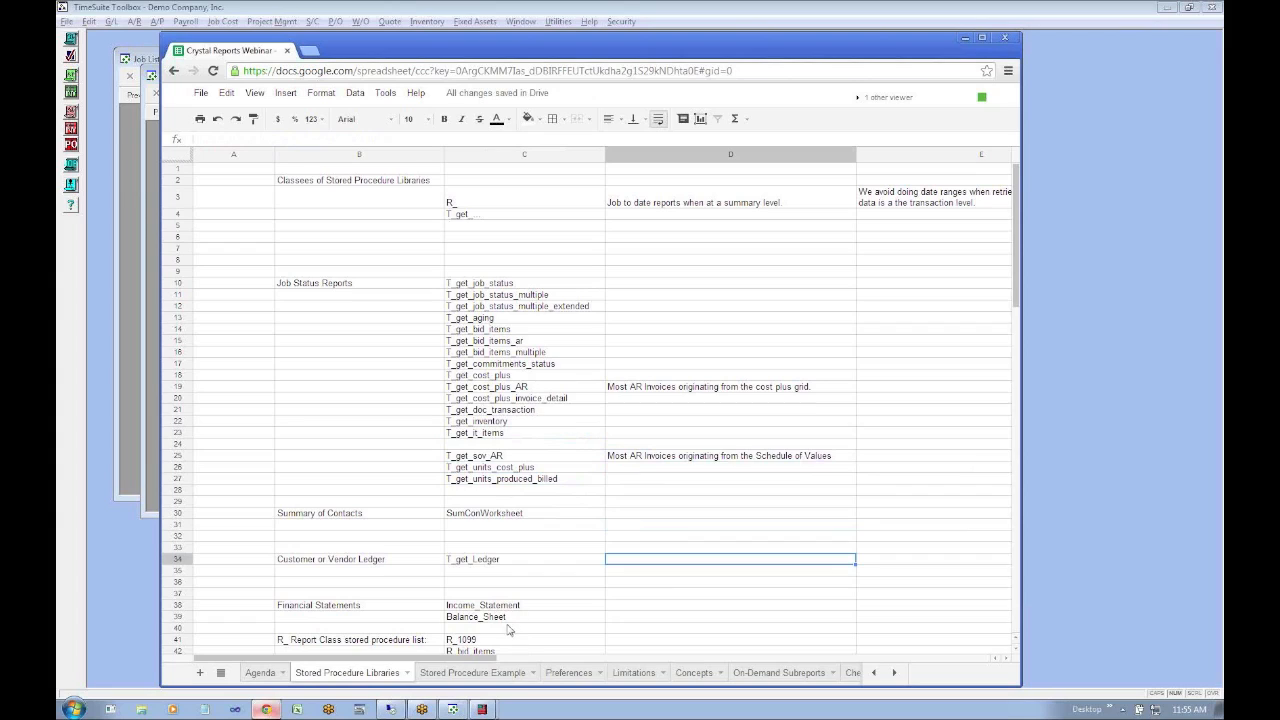
{"action": "left_click", "coordinate": [597, 467]}
{"action": "left_click", "coordinate": [549, 444]}
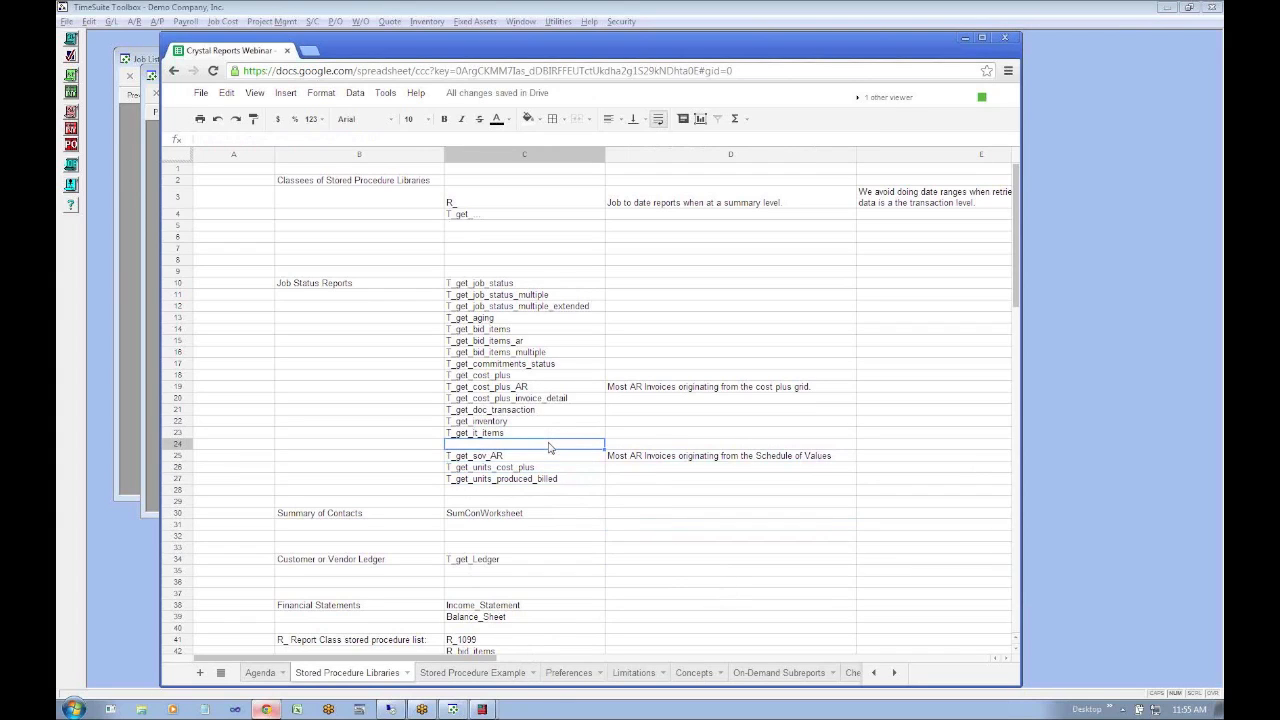
Examine the R_ Report Class stored procedure list, comparing it with the T_get_ entries above and returning to R_1099
{"action": "left_click", "coordinate": [562, 630]}
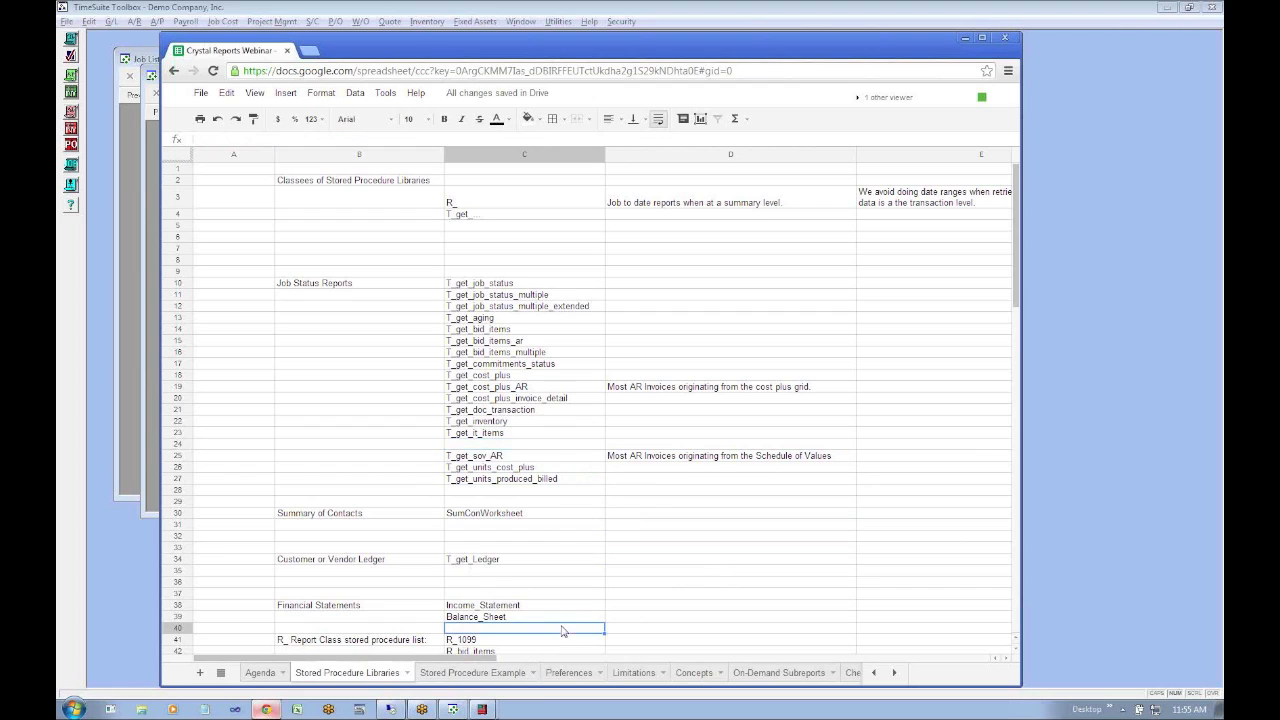
{"action": "key", "text": "Down"}
{"action": "key", "text": "Down"}
{"action": "key", "text": "Down"}
{"action": "key", "text": "Down"}
{"action": "key", "text": "Down"}
{"action": "key", "text": "Down"}
{"action": "key", "text": "Down"}
{"action": "key", "text": "Down"}
{"action": "key", "text": "Down"}
{"action": "key", "text": "Down"}
{"action": "key", "text": "Down"}
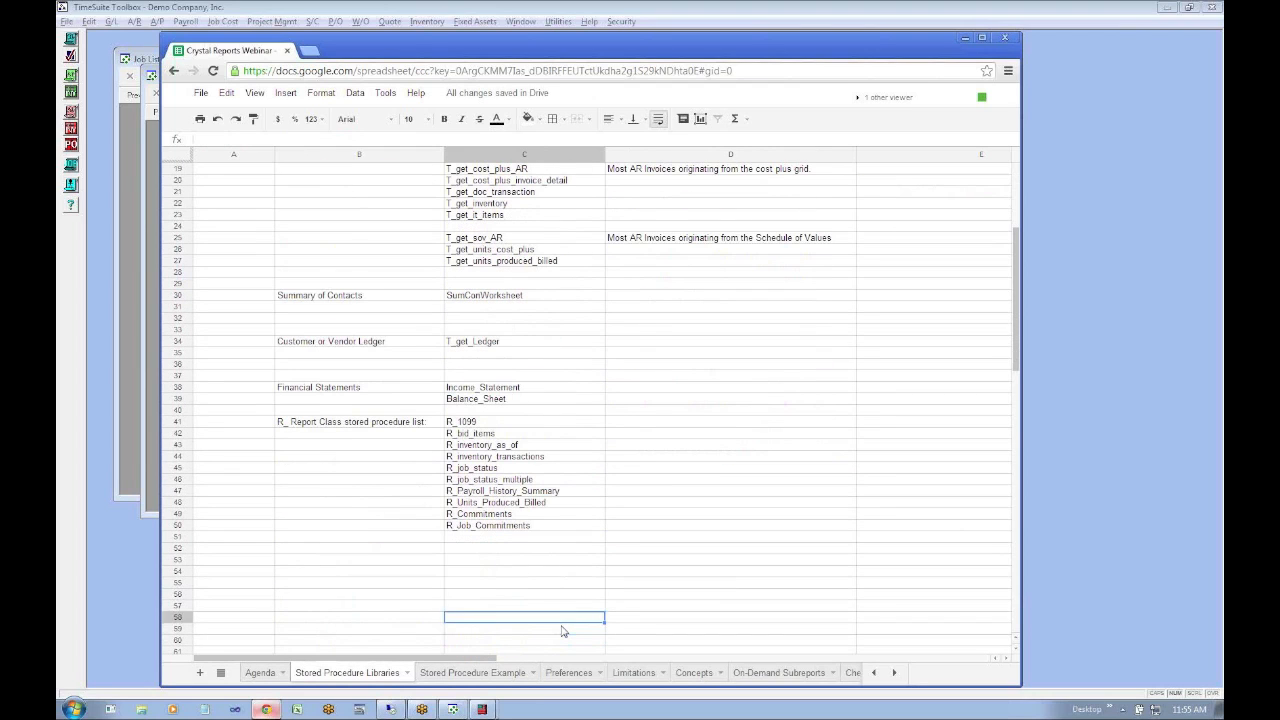
{"action": "key", "text": "Up"}
{"action": "key", "text": "Up"}
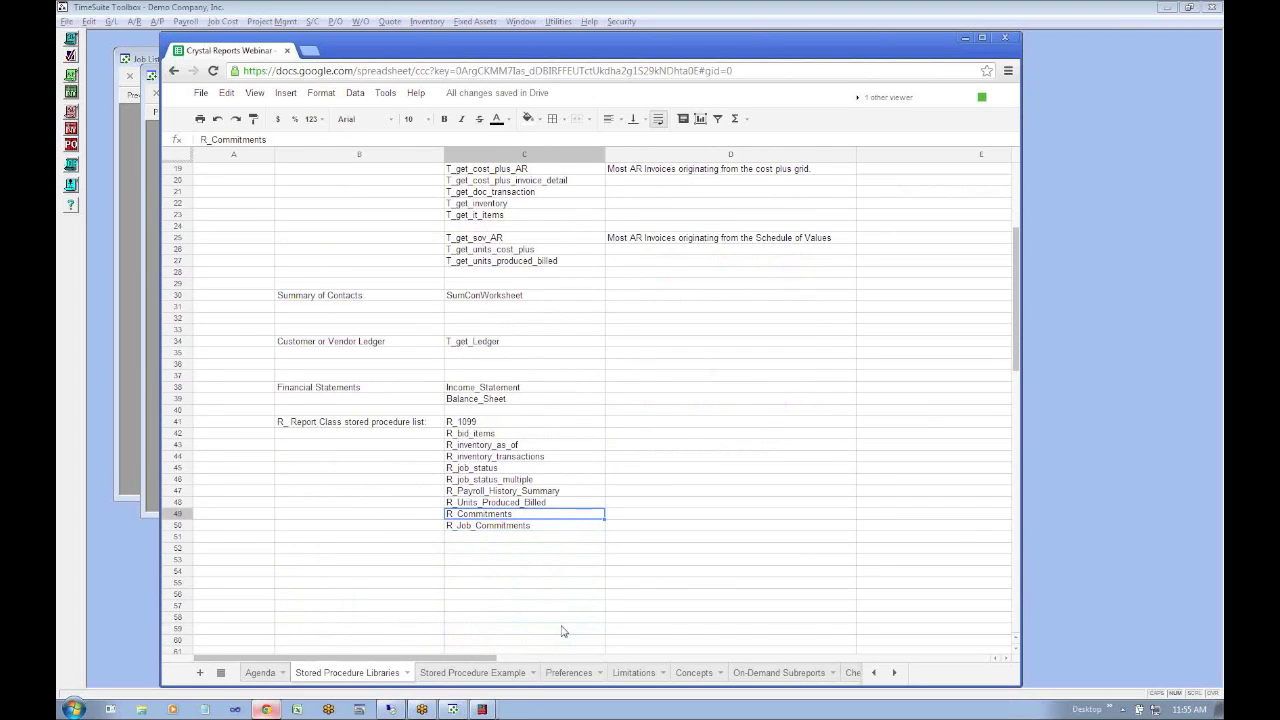
{"action": "key", "text": "Down"}
{"action": "key", "text": "Up"}
{"action": "key", "text": "Up"}
{"action": "key", "text": "Up"}
{"action": "key", "text": "Up"}
{"action": "key", "text": "Up"}
{"action": "key", "text": "Up"}
{"action": "key", "text": "Up"}
{"action": "key", "text": "Up"}
{"action": "key", "text": "Up"}
{"action": "key", "text": "Up"}
{"action": "key", "text": "Up"}
{"action": "key", "text": "Up"}
{"action": "key", "text": "Up"}
{"action": "key", "text": "Up"}
{"action": "key", "text": "Up"}
{"action": "key", "text": "Up"}
{"action": "key", "text": "Up"}
{"action": "key", "text": "Up"}
{"action": "key", "text": "Up"}
{"action": "key", "text": "Up"}
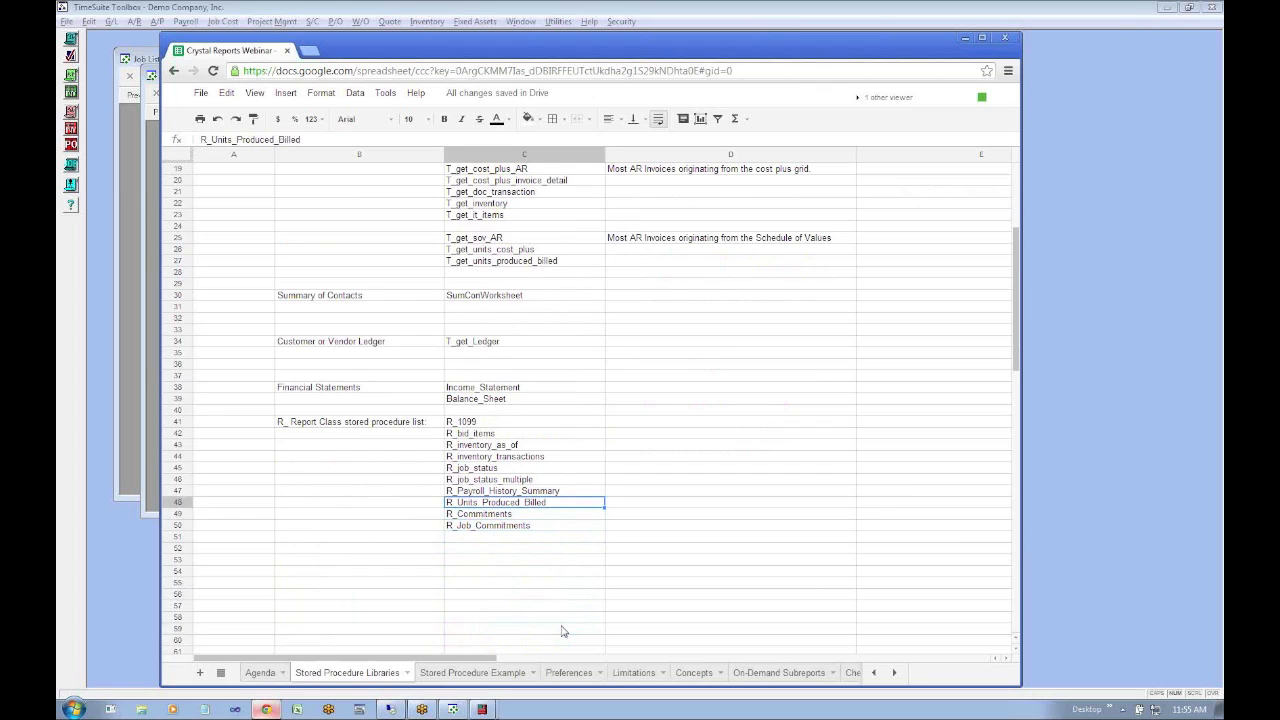
{"action": "key", "text": "Up"}
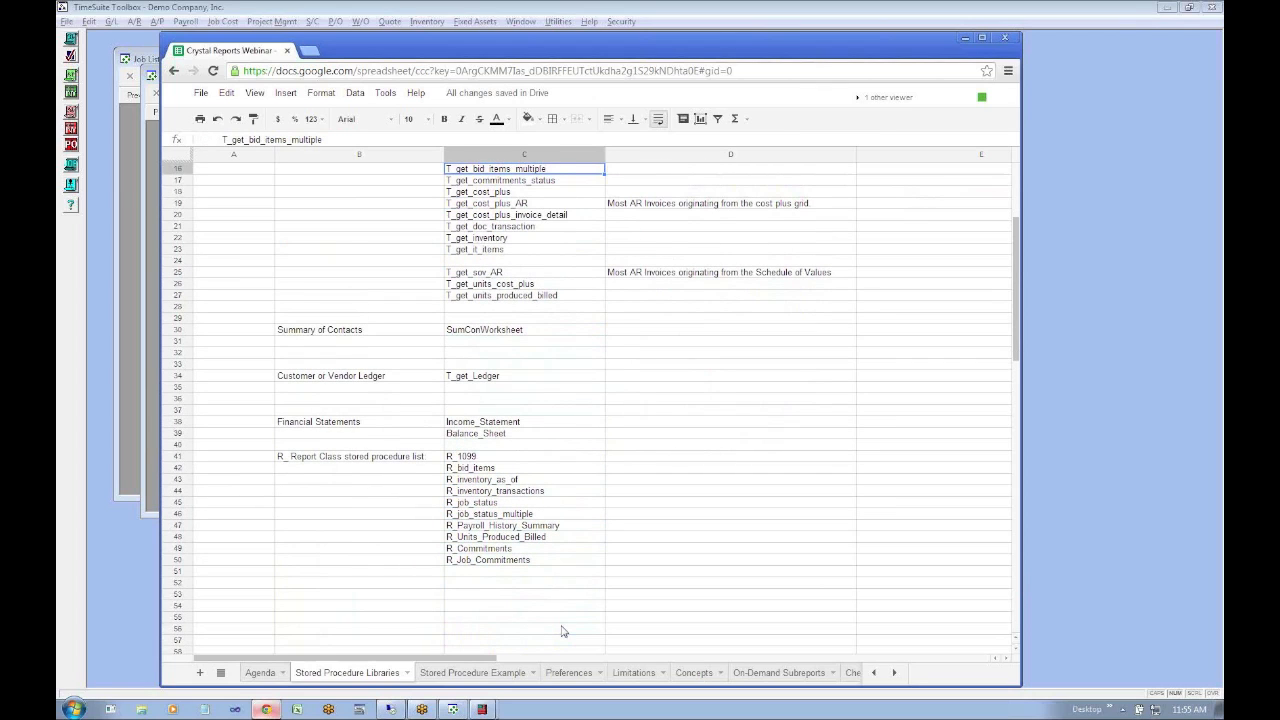
{"action": "key", "text": "Down"}
{"action": "key", "text": "Down"}
{"action": "key", "text": "Down"}
{"action": "key", "text": "Down"}
{"action": "key", "text": "Down"}
{"action": "key", "text": "Down"}
{"action": "key", "text": "Down"}
{"action": "key", "text": "Down"}
{"action": "key", "text": "Down"}
{"action": "key", "text": "Down"}
{"action": "key", "text": "Down"}
{"action": "key", "text": "Down"}
{"action": "key", "text": "Down"}
{"action": "key", "text": "Down"}
{"action": "key", "text": "Down"}
{"action": "key", "text": "Down"}
{"action": "key", "text": "Down"}
{"action": "key", "text": "Down"}
{"action": "key", "text": "Down"}
{"action": "key", "text": "Down"}
{"action": "key", "text": "Down"}
{"action": "key", "text": "Down"}
{"action": "key", "text": "Down"}
{"action": "key", "text": "Down"}
{"action": "key", "text": "Down"}
{"action": "key", "text": "Down"}
{"action": "key", "text": "Down"}
{"action": "key", "text": "Down"}
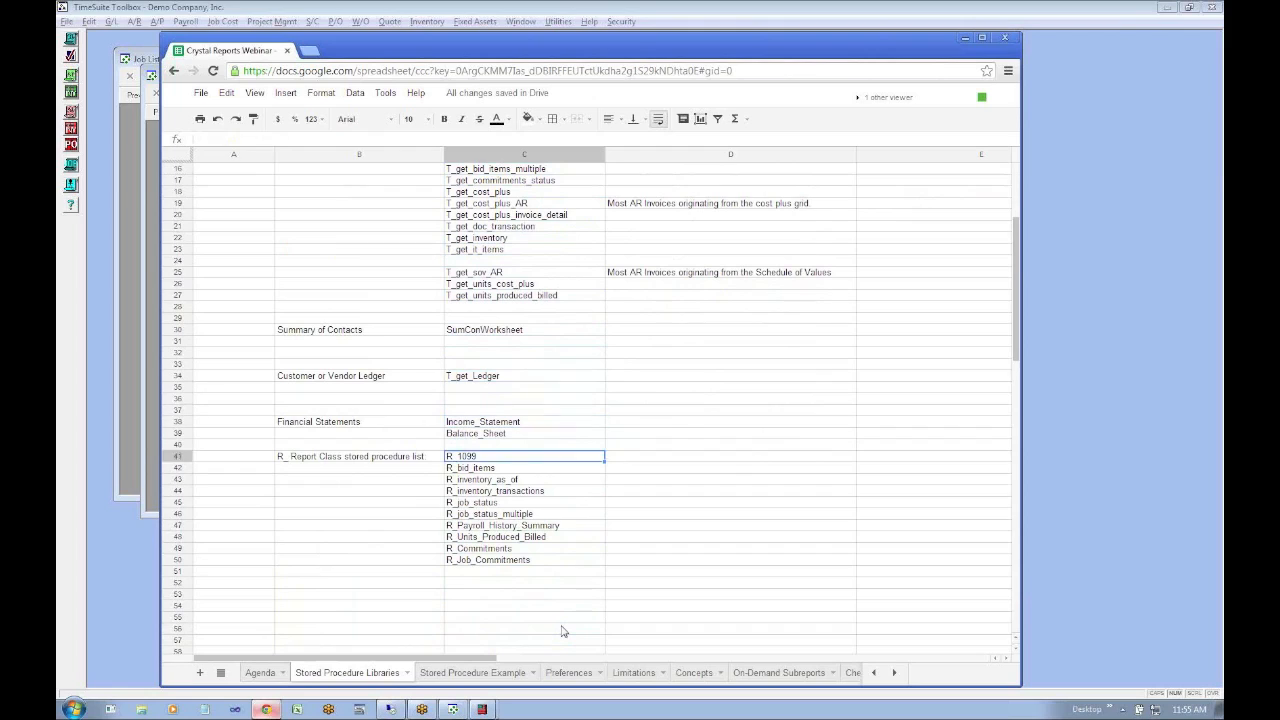
Review the entries from R_1099 back up through the T_get_ list to T_get_job_status_multiple
{"action": "key", "text": "Down"}
{"action": "key", "text": "Up"}
{"action": "key", "text": "Down"}
{"action": "key", "text": "Up"}
{"action": "key", "text": "Down"}
{"action": "key", "text": "Up"}
{"action": "key", "text": "Up"}
{"action": "key", "text": "Up"}
{"action": "key", "text": "Up"}
{"action": "key", "text": "Up"}
{"action": "key", "text": "Up"}
{"action": "key", "text": "Up"}
{"action": "key", "text": "Up"}
{"action": "key", "text": "Up"}
{"action": "key", "text": "Up"}
{"action": "key", "text": "Up"}
{"action": "key", "text": "Up"}
{"action": "key", "text": "Up"}
{"action": "key", "text": "Up"}
{"action": "key", "text": "Up"}
{"action": "key", "text": "Up"}
{"action": "key", "text": "Up"}
{"action": "key", "text": "Up"}
{"action": "key", "text": "Up"}
{"action": "key", "text": "Up"}
{"action": "key", "text": "Up"}
{"action": "key", "text": "Up"}
{"action": "key", "text": "Up"}
{"action": "key", "text": "Up"}
{"action": "key", "text": "Up"}
{"action": "key", "text": "Up"}
{"action": "key", "text": "Up"}
{"action": "key", "text": "Up"}
{"action": "key", "text": "Up"}
{"action": "key", "text": "Up"}
{"action": "key", "text": "Up"}
{"action": "key", "text": "Up"}
{"action": "key", "text": "Up"}
{"action": "key", "text": "Up"}
{"action": "key", "text": "Up"}
{"action": "key", "text": "Up"}
{"action": "key", "text": "Up"}
{"action": "key", "text": "Up"}
{"action": "key", "text": "Up"}
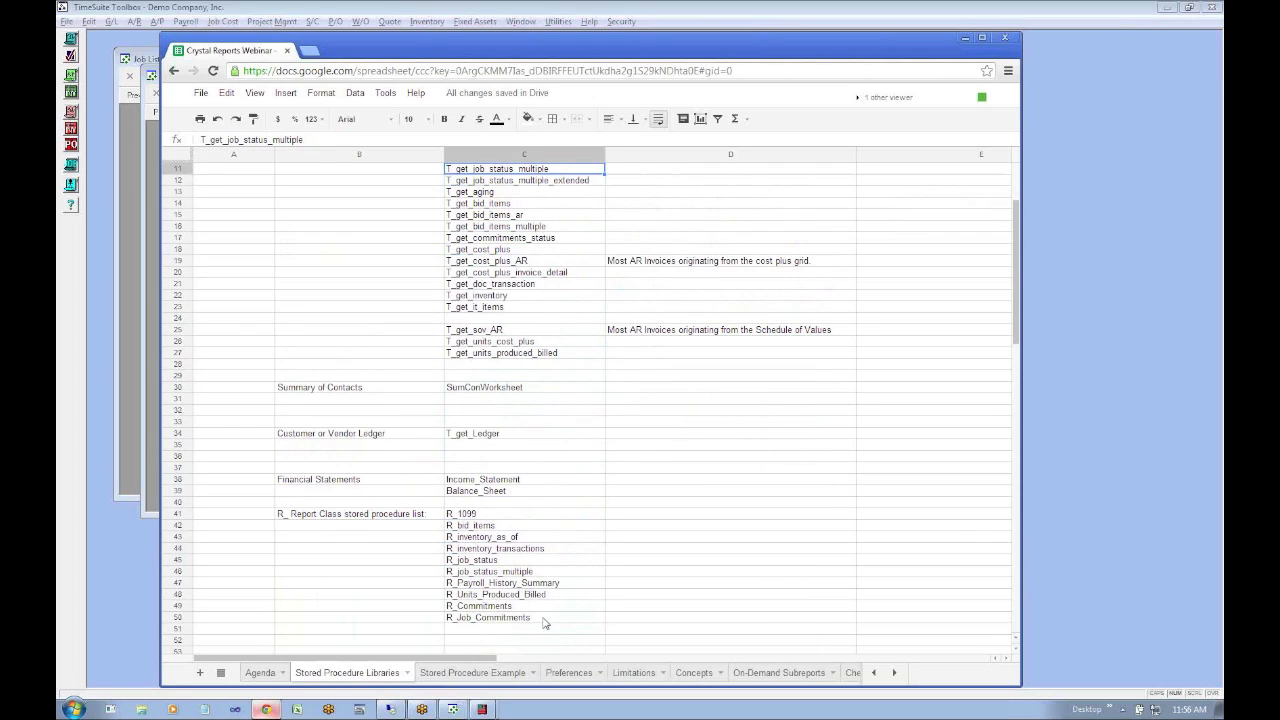
Compare the R_Commitments entry with the T_get_ job status and AR procedures, ending at T_get_sov_AR
{"action": "left_click", "coordinate": [543, 610]}
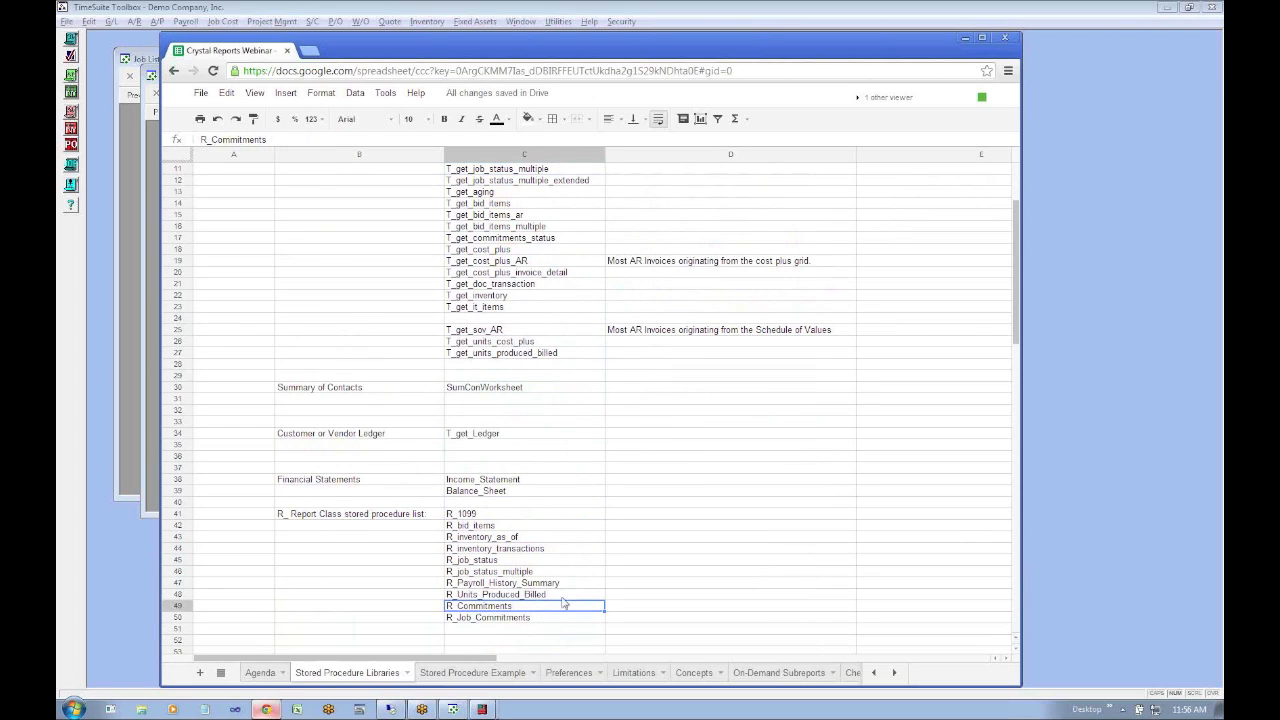
{"action": "left_click", "coordinate": [564, 366]}
{"action": "key", "text": "Up"}
{"action": "key", "text": "Up"}
{"action": "key", "text": "Up"}
{"action": "key", "text": "Up"}
{"action": "key", "text": "Up"}
{"action": "key", "text": "Up"}
{"action": "key", "text": "Up"}
{"action": "key", "text": "Up"}
{"action": "key", "text": "Up"}
{"action": "key", "text": "Up"}
{"action": "key", "text": "Up"}
{"action": "key", "text": "Up"}
{"action": "key", "text": "Up"}
{"action": "key", "text": "Up"}
{"action": "key", "text": "Up"}
{"action": "key", "text": "Up"}
{"action": "key", "text": "Up"}
{"action": "key", "text": "Up"}
{"action": "key", "text": "Up"}
{"action": "key", "text": "Up"}
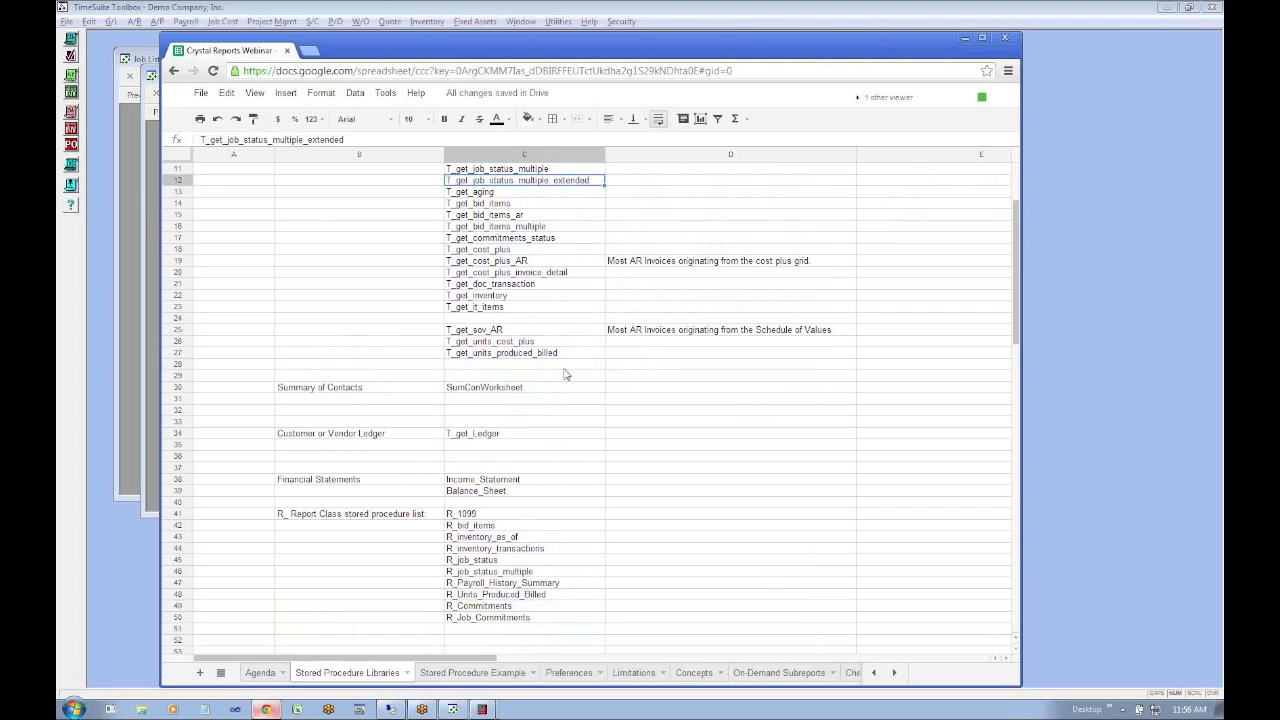
{"action": "key", "text": "Down"}
{"action": "key", "text": "Down"}
{"action": "key", "text": "Down"}
{"action": "key", "text": "Down"}
{"action": "key", "text": "Down"}
{"action": "key", "text": "Down"}
{"action": "key", "text": "Down"}
{"action": "key", "text": "Down"}
{"action": "key", "text": "Down"}
{"action": "key", "text": "Down"}
{"action": "key", "text": "Down"}
{"action": "key", "text": "Down"}
{"action": "key", "text": "Down"}
{"action": "key", "text": "Down"}
{"action": "key", "text": "Down"}
{"action": "key", "text": "Down"}
{"action": "key", "text": "Down"}
{"action": "key", "text": "Down"}
{"action": "key", "text": "Down"}
{"action": "key", "text": "Down"}
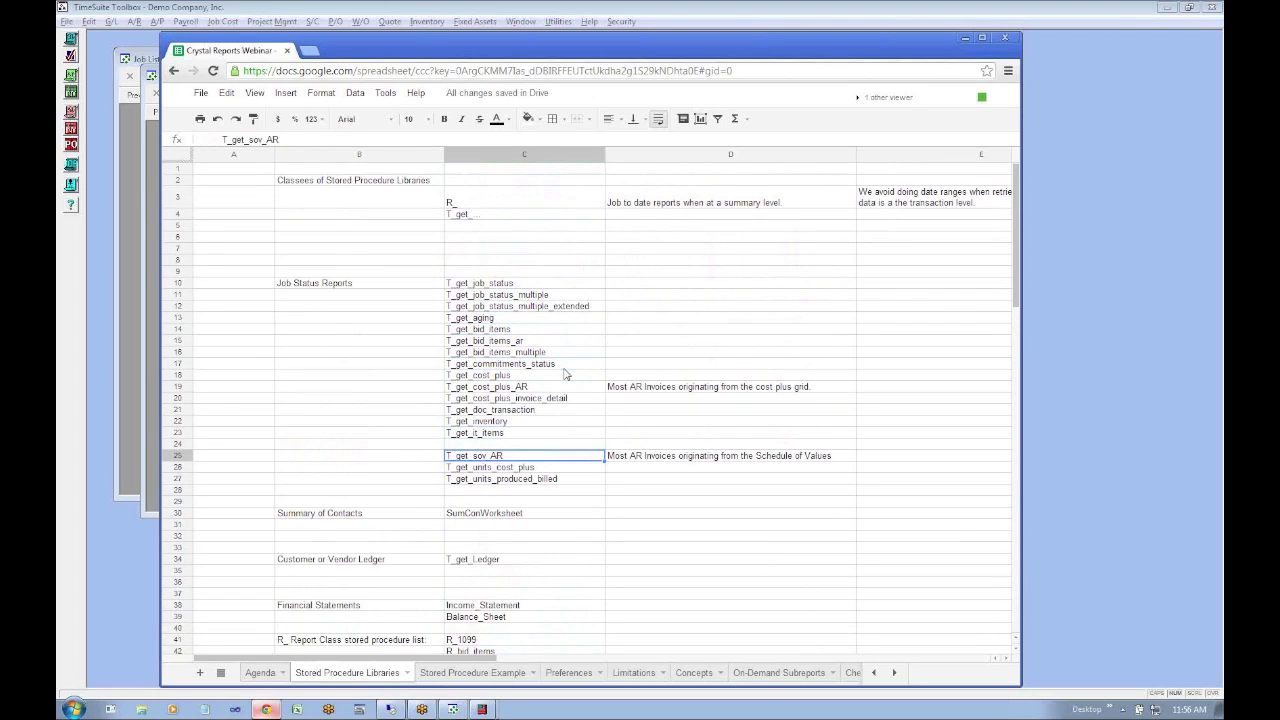
Delete the blank row between T_get_jt_items and T_get_sov_AR
{"action": "right_click", "coordinate": [174, 447]}
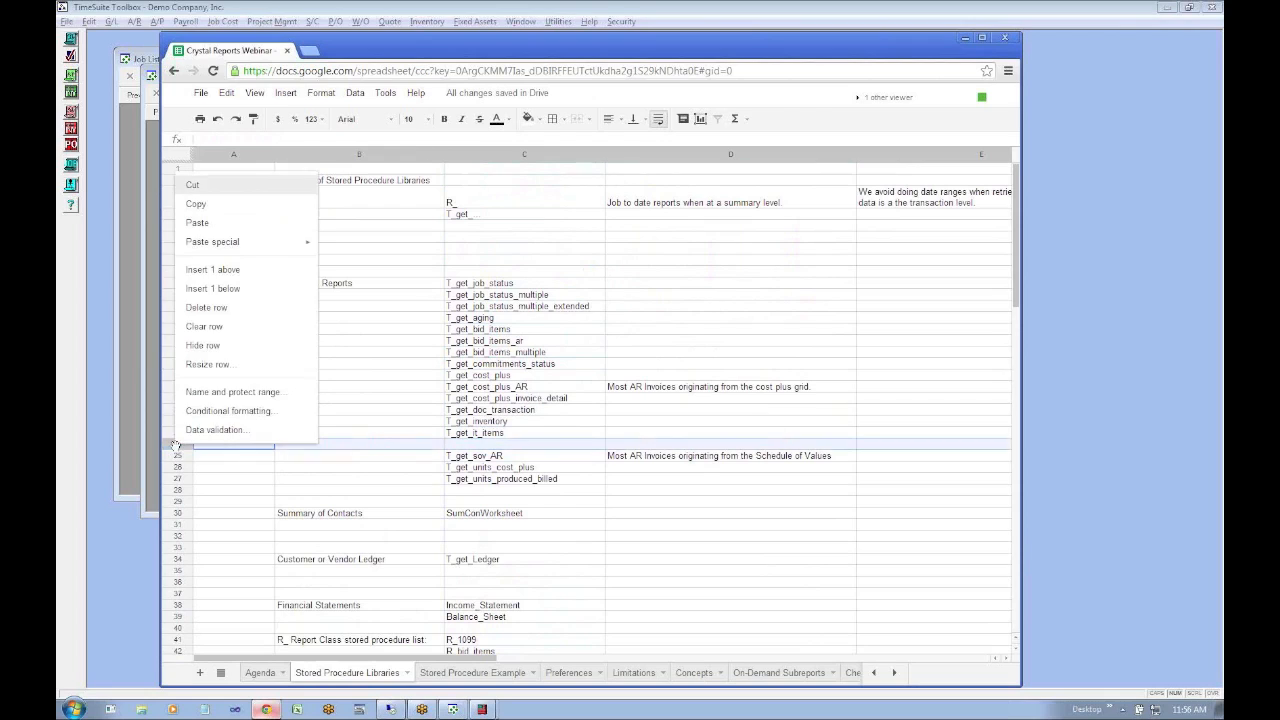
{"action": "left_click", "coordinate": [200, 308]}
{"action": "left_click", "coordinate": [453, 526]}
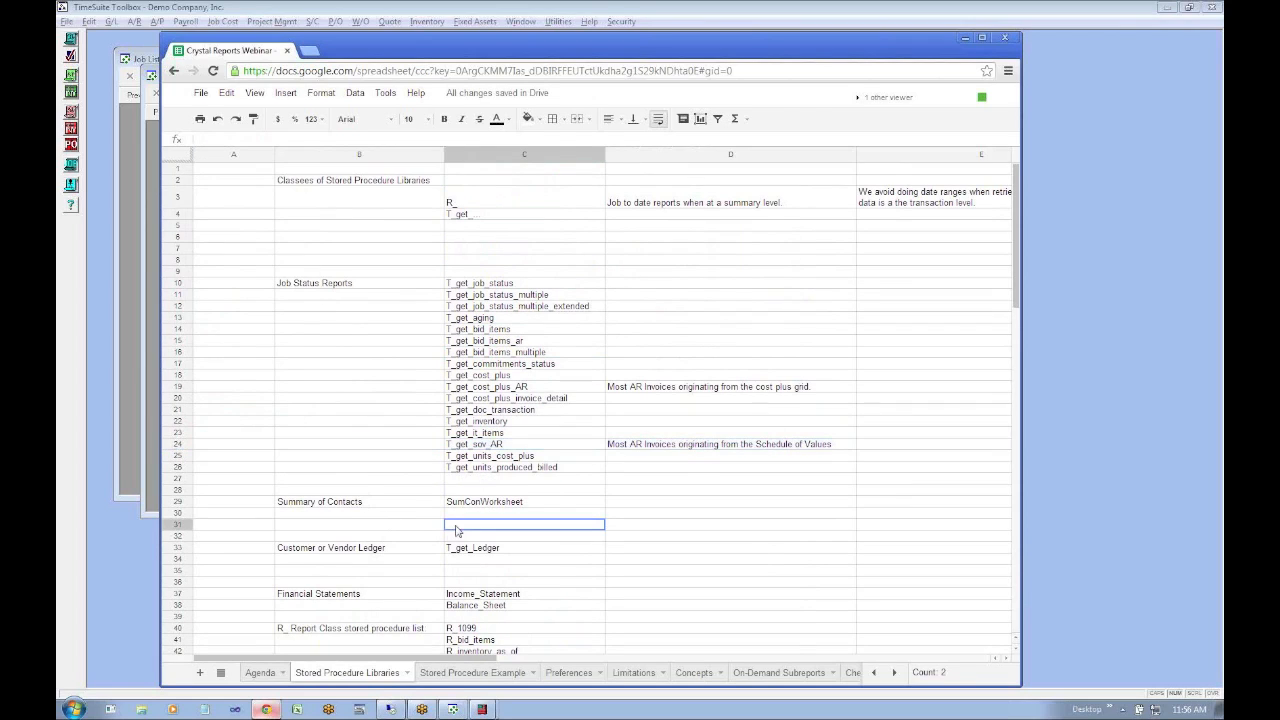
Open the Agenda sheet and review its Stored Procedure Library and Creating Variables topics
{"action": "left_click", "coordinate": [261, 672]}
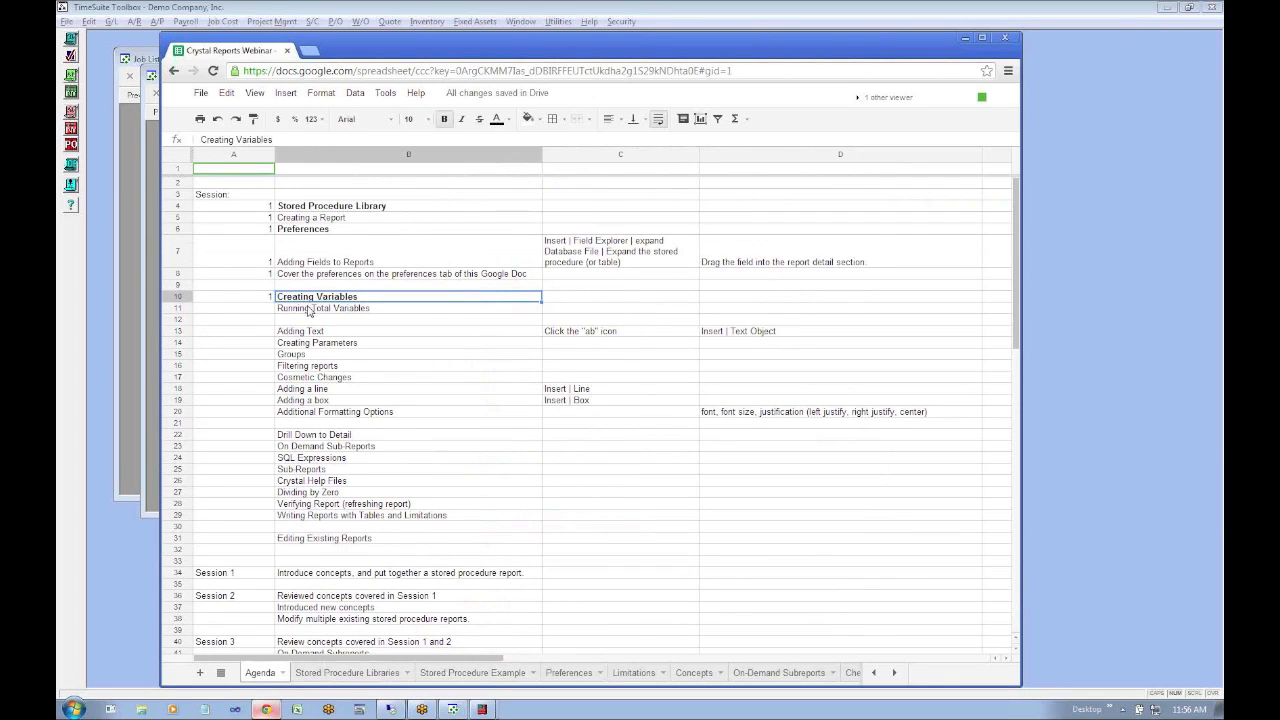
{"action": "left_click", "coordinate": [311, 206]}
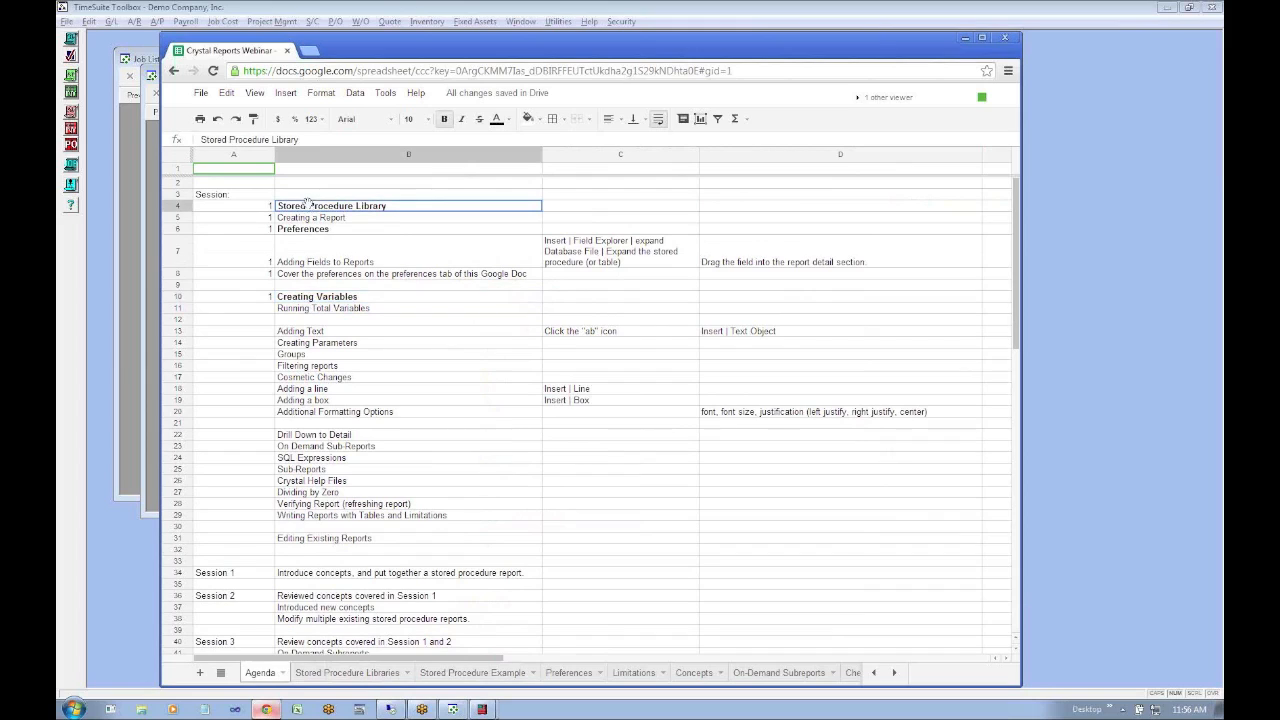
{"action": "left_click", "coordinate": [306, 312]}
{"action": "left_click", "coordinate": [279, 300]}
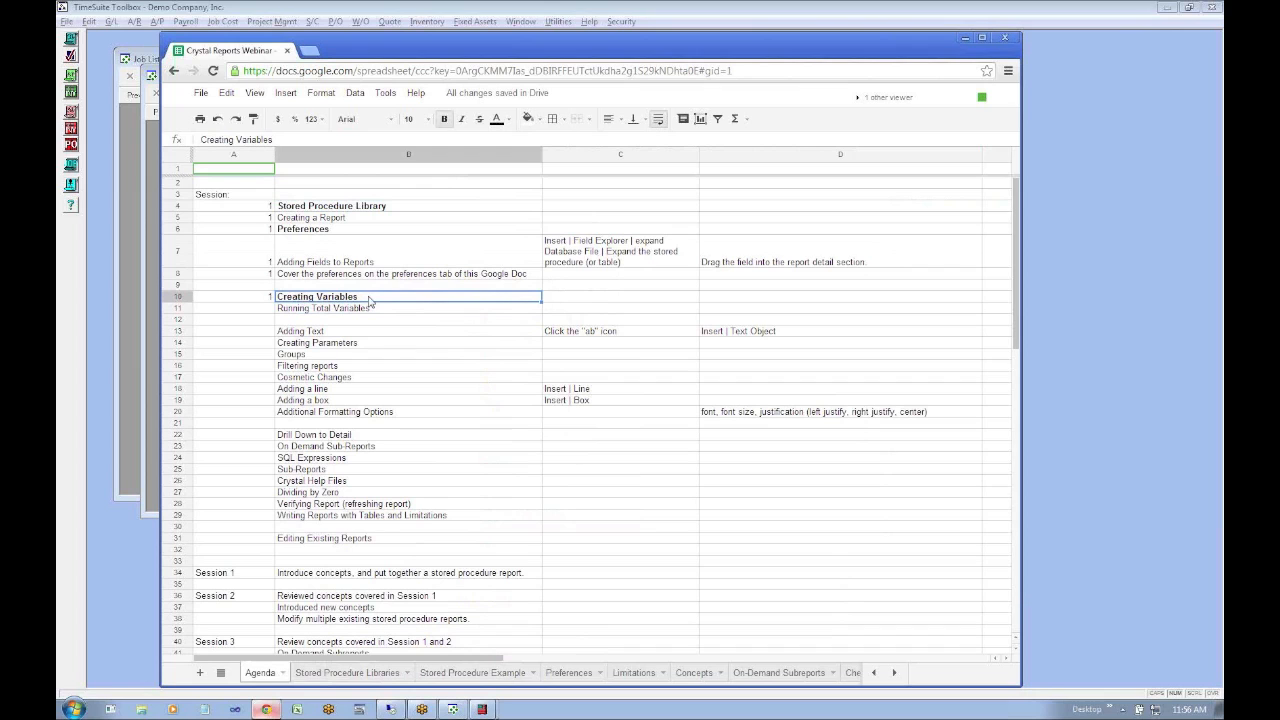
Switch to Crystal Reports, refresh the AIAPrintBill report for job 1207, and return to its design view
{"action": "left_click", "coordinate": [453, 709]}
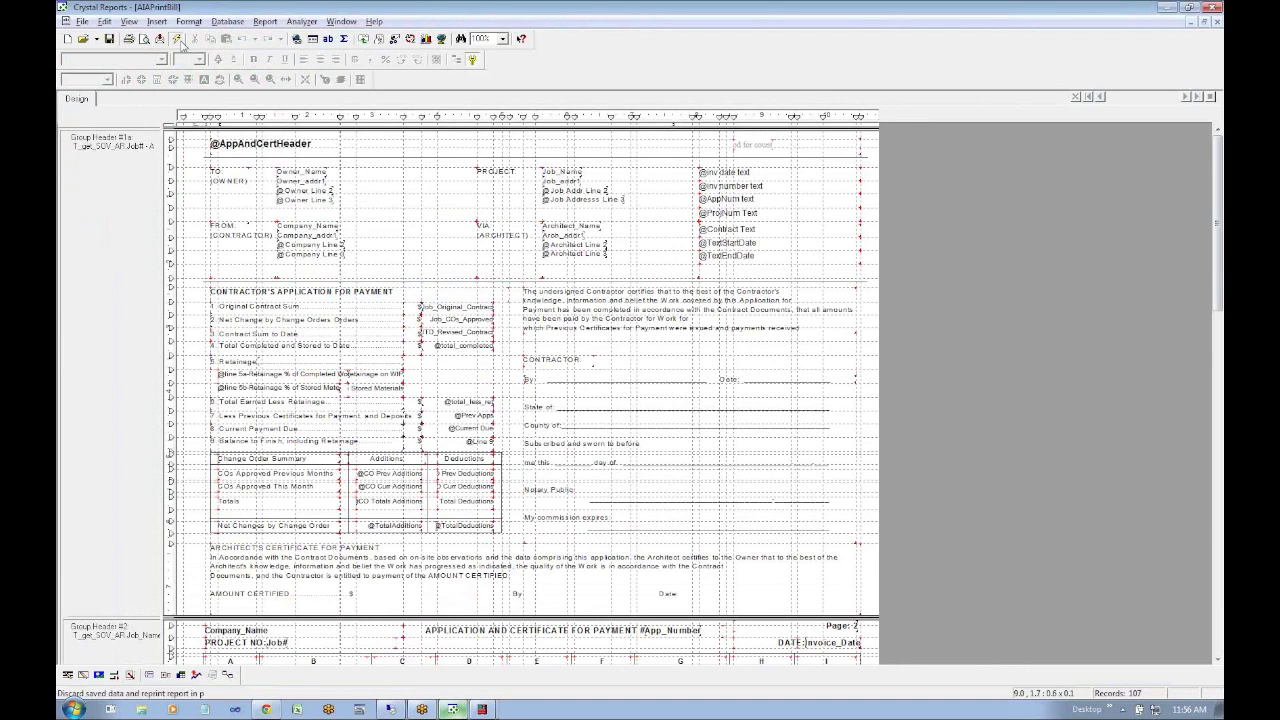
{"action": "left_click", "coordinate": [176, 39]}
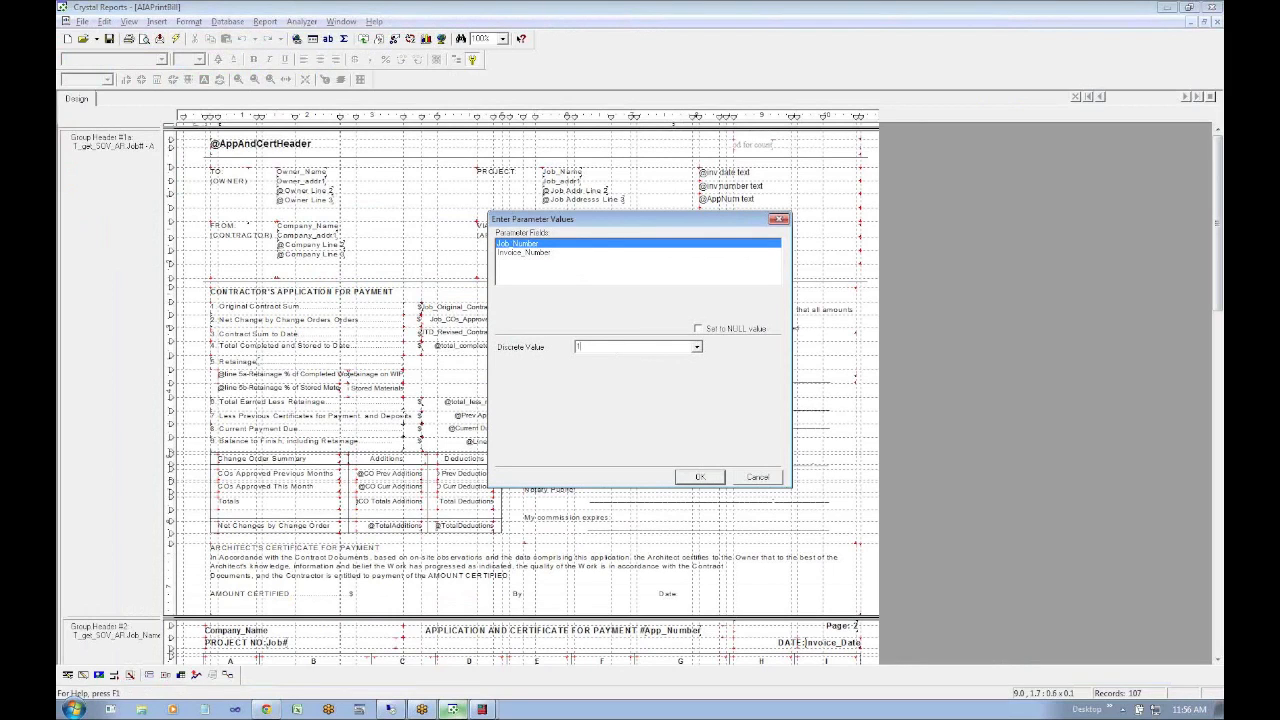
{"action": "left_click", "coordinate": [700, 476]}
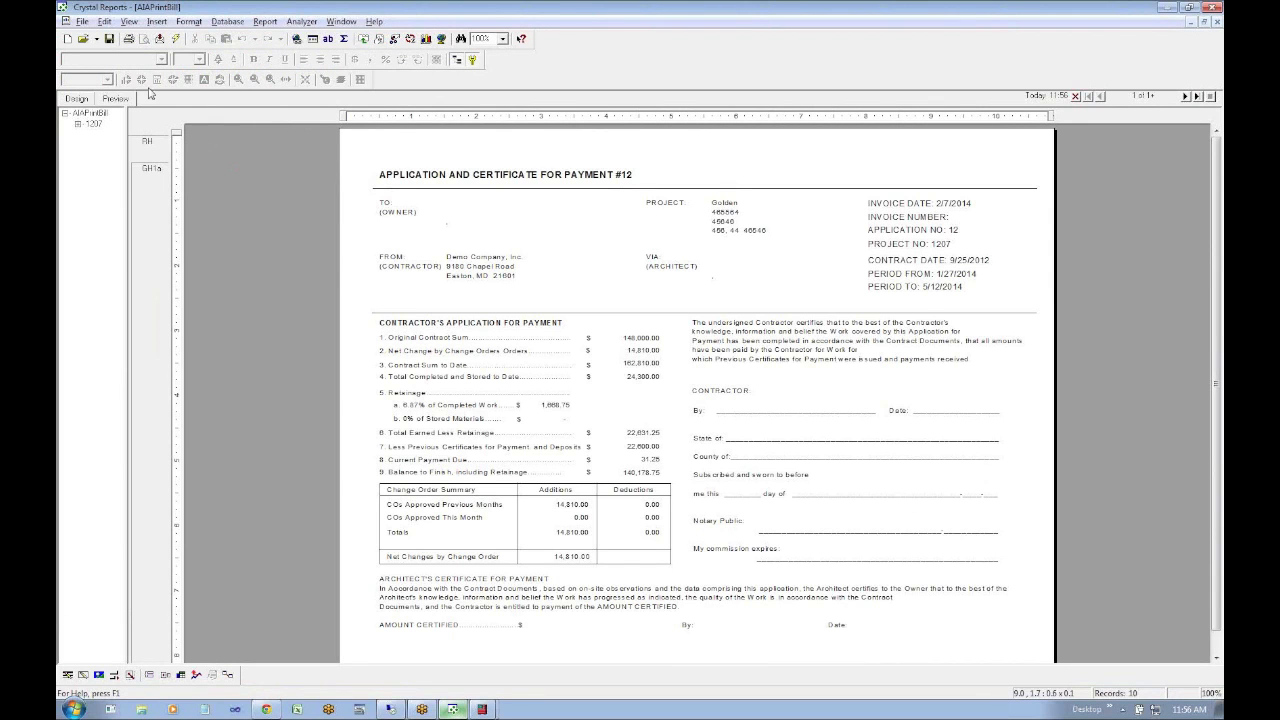
{"action": "left_click", "coordinate": [77, 99]}
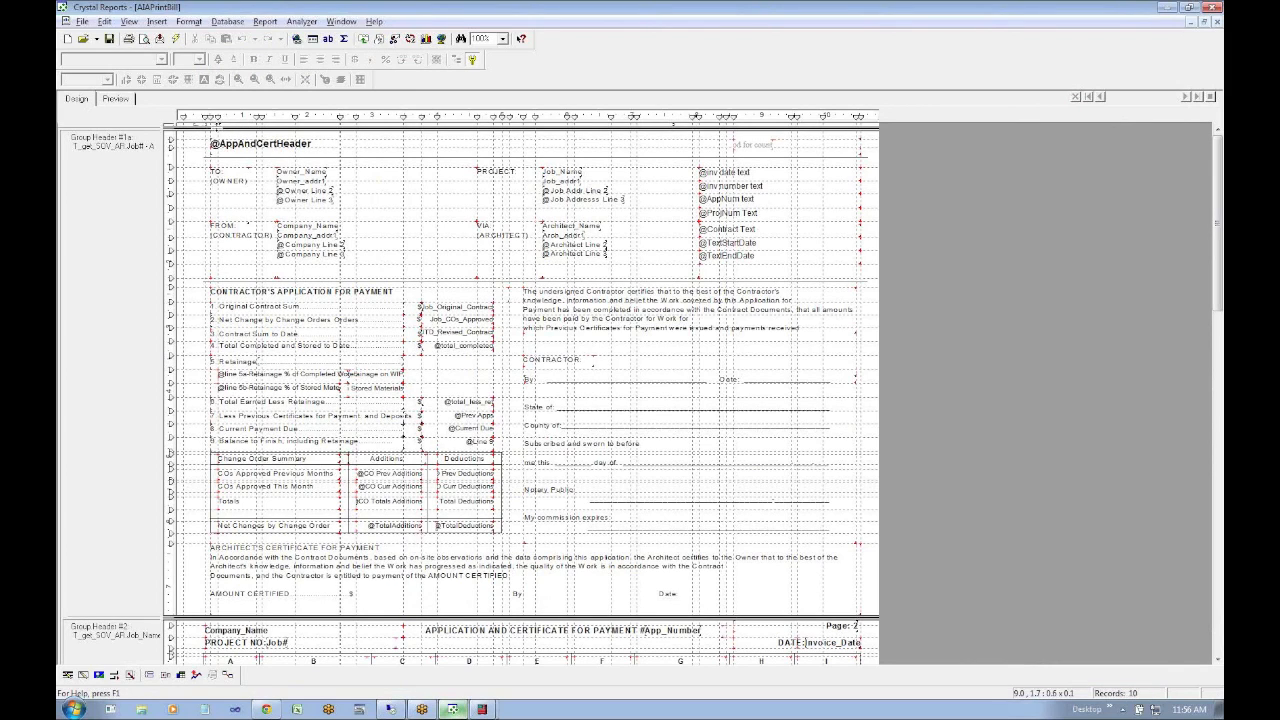
Examine the Reporting, New Report and Layout preferences in the report options, and leave them unsaved
{"action": "left_click", "coordinate": [82, 21]}
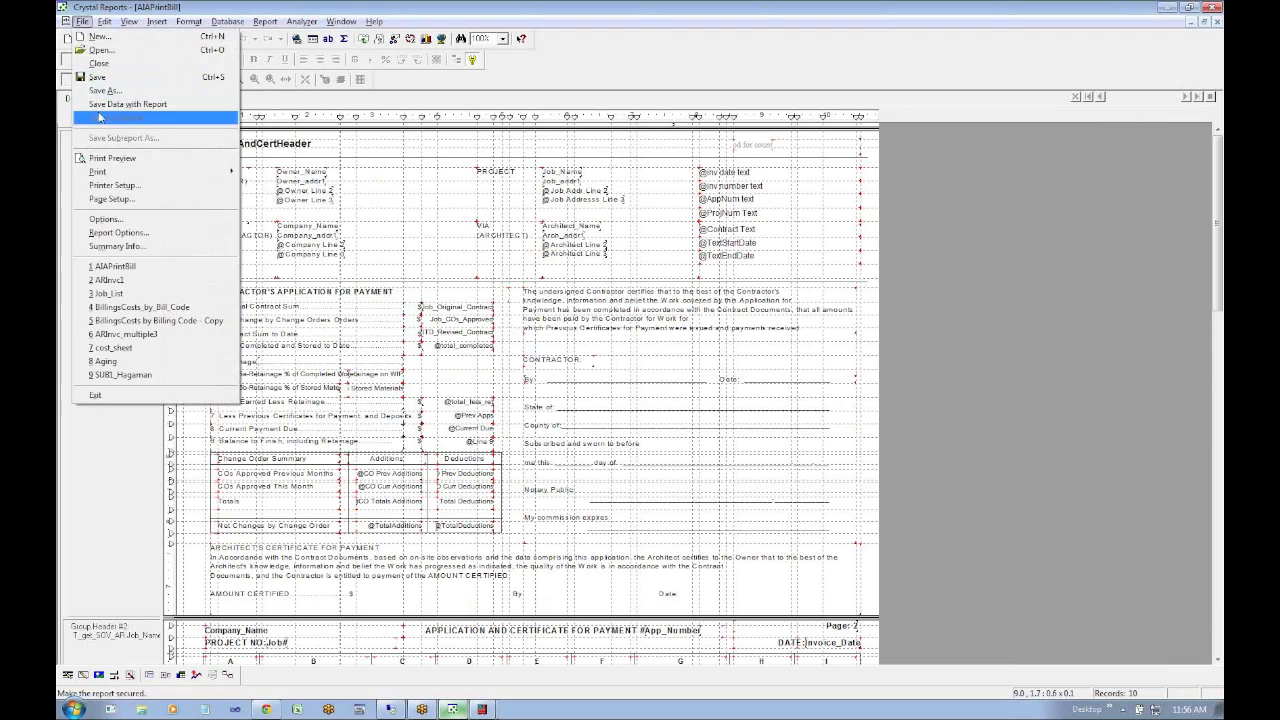
{"action": "left_click", "coordinate": [110, 220]}
{"action": "left_click", "coordinate": [655, 230]}
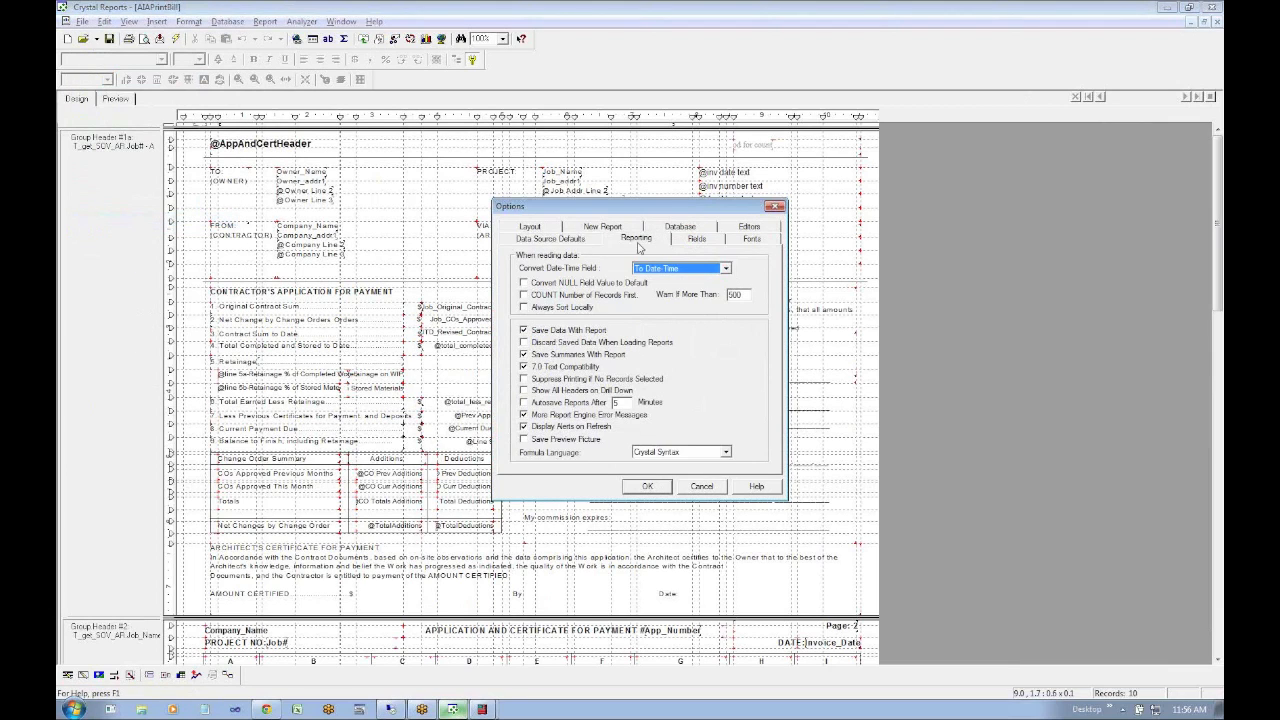
{"action": "left_click", "coordinate": [610, 228]}
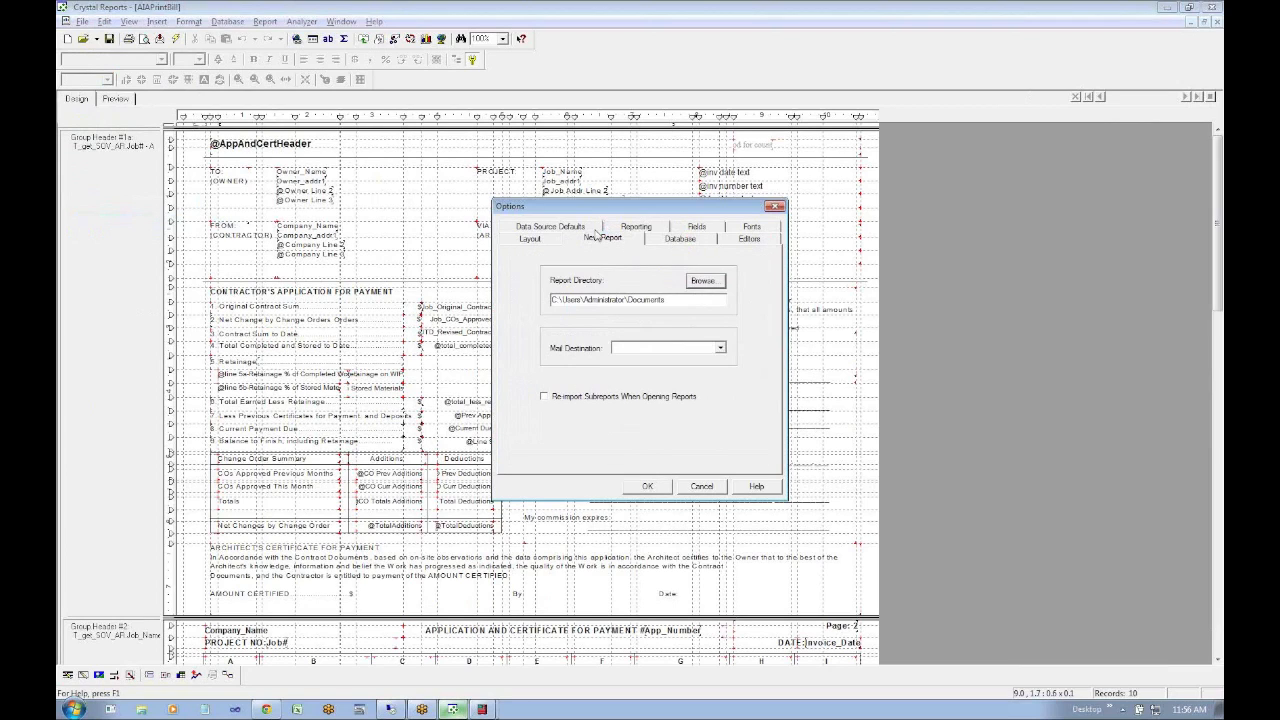
{"action": "left_click", "coordinate": [540, 241]}
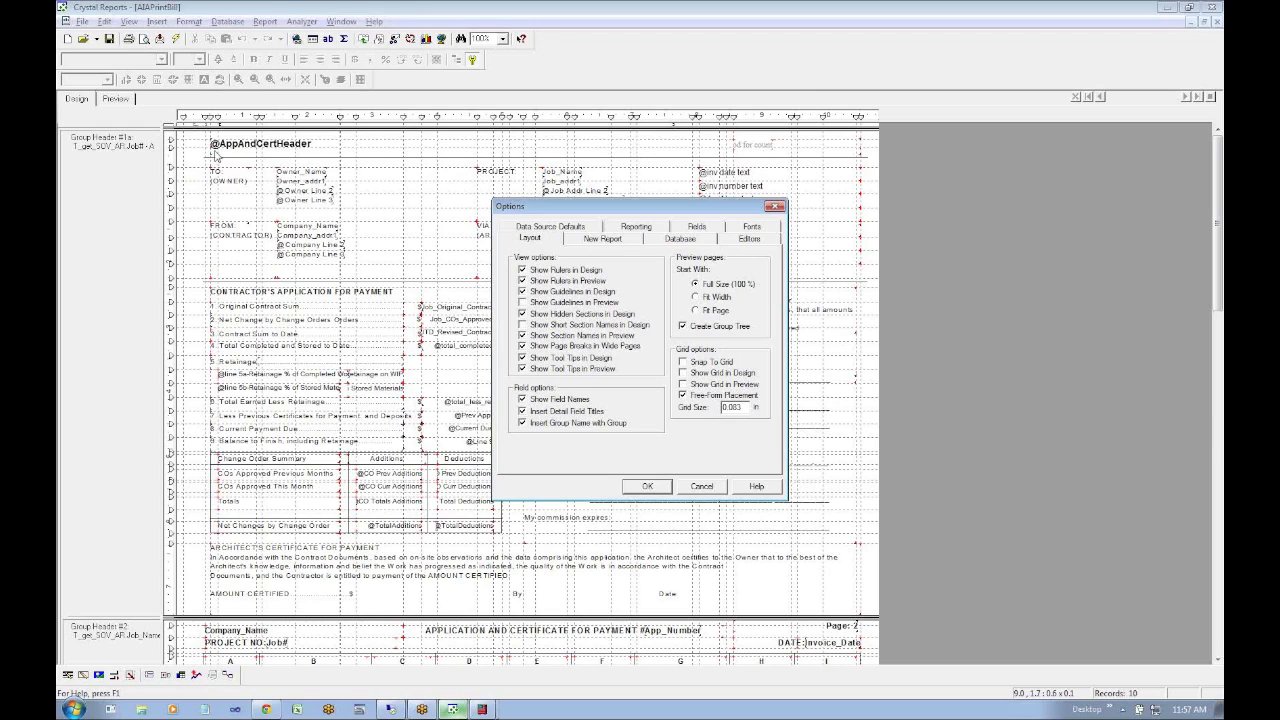
{"action": "left_click", "coordinate": [700, 487]}
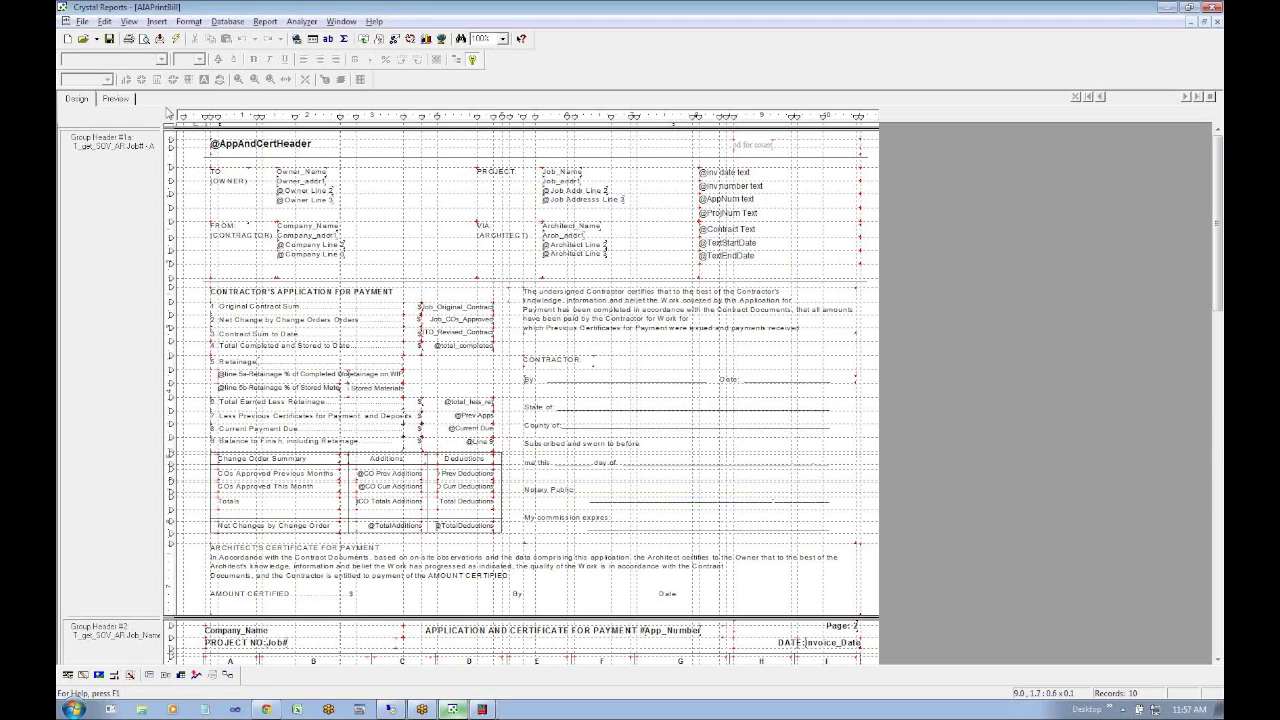
Switch back to the webinar spreadsheet, review the Agenda's session outline, and open the Preferences sheet
{"action": "left_click", "coordinate": [276, 710]}
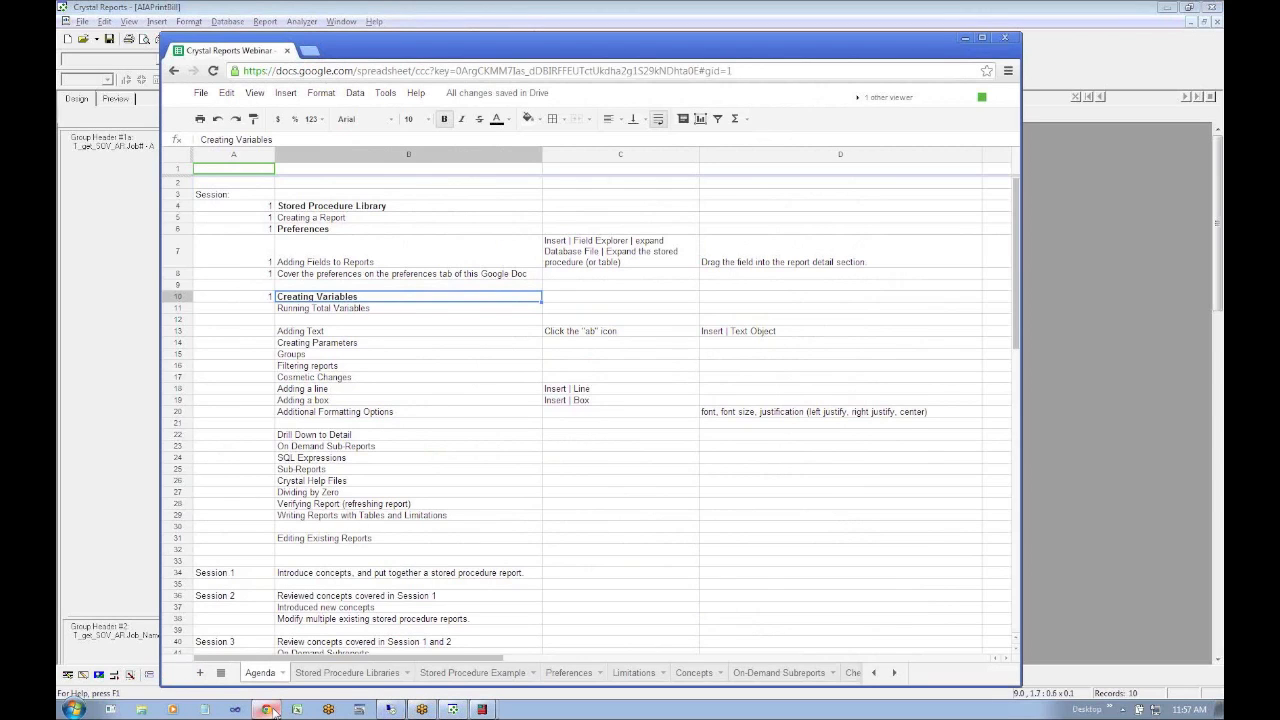
{"action": "left_click", "coordinate": [356, 578]}
{"action": "scroll", "coordinate": [356, 578], "scroll_direction": "down", "scroll_amount": 5}
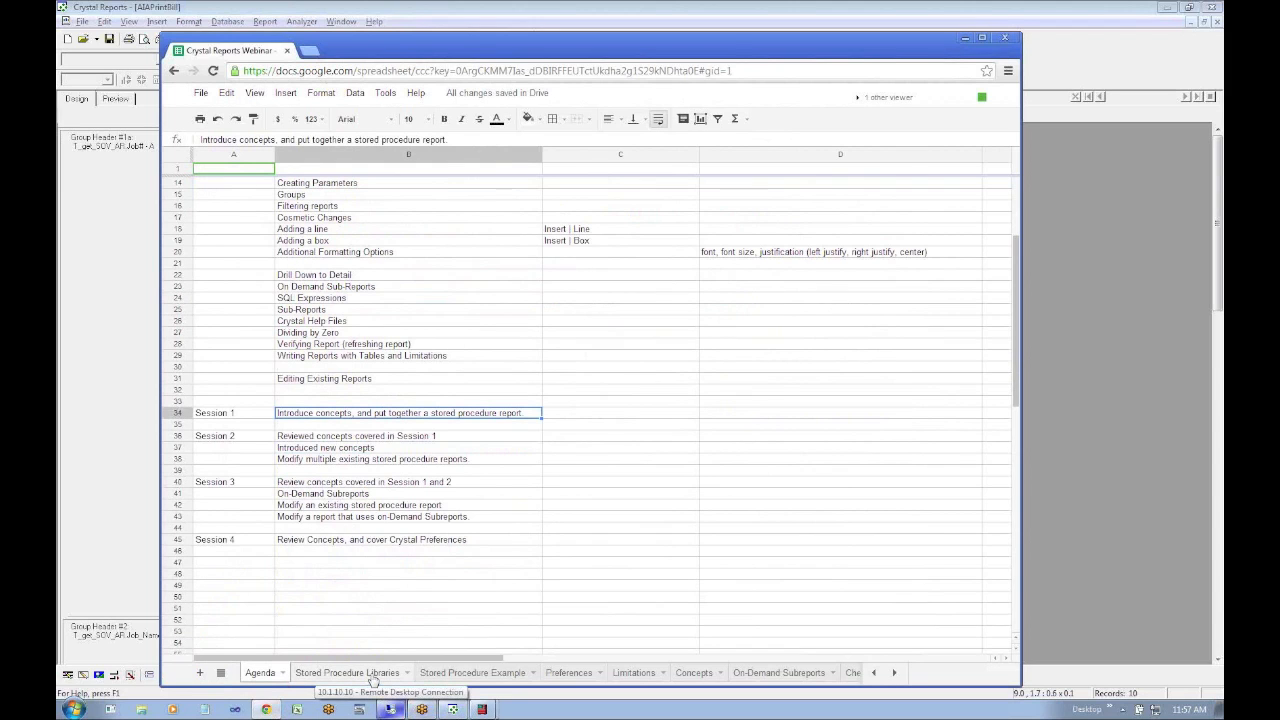
{"action": "left_click", "coordinate": [590, 677]}
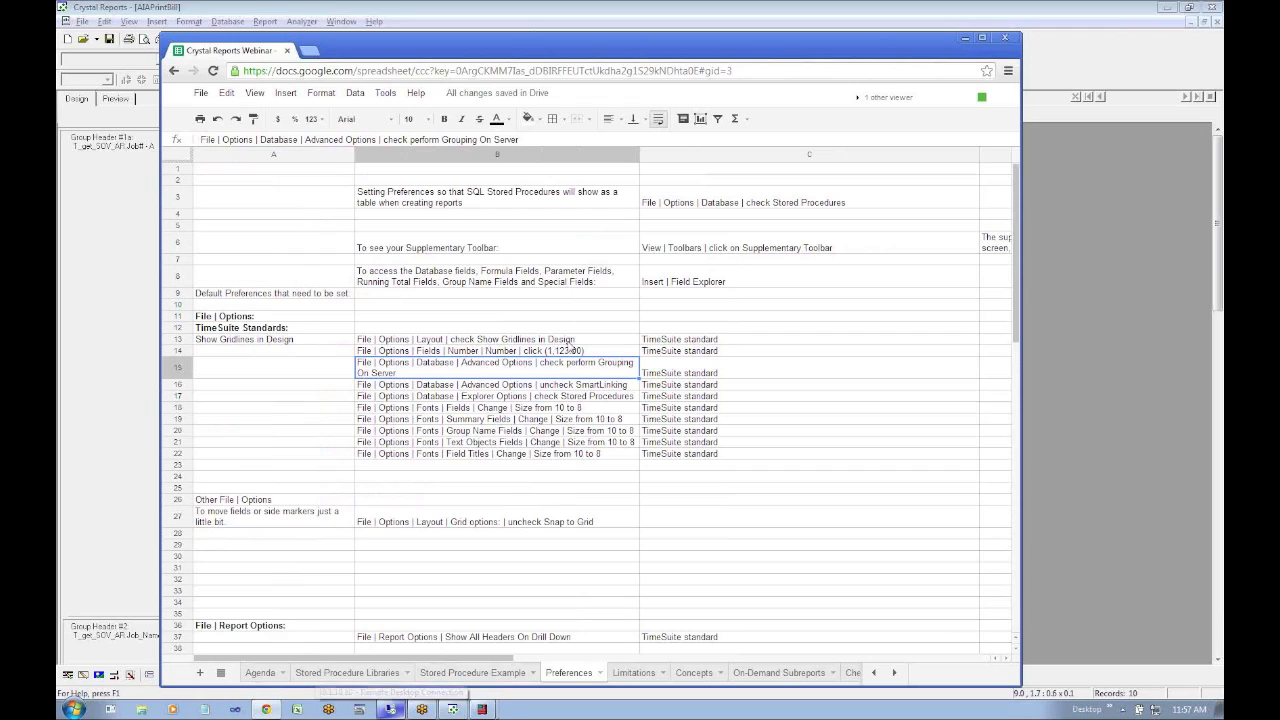
Return to the Agenda sheet and review the session 1 topics around Adding Fields to Reports and Preferences
{"action": "left_click", "coordinate": [264, 676]}
{"action": "left_click", "coordinate": [380, 263]}
{"action": "key", "text": "Up"}
{"action": "key", "text": "Up"}
{"action": "key", "text": "Up"}
{"action": "key", "text": "Up"}
{"action": "key", "text": "Up"}
{"action": "key", "text": "Up"}
{"action": "key", "text": "Up"}
{"action": "key", "text": "Up"}
{"action": "key", "text": "Up"}
{"action": "key", "text": "Up"}
{"action": "key", "text": "Up"}
{"action": "key", "text": "Up"}
{"action": "key", "text": "Up"}
{"action": "key", "text": "Up"}
{"action": "key", "text": "Up"}
{"action": "key", "text": "Up"}
{"action": "key", "text": "Up"}
{"action": "key", "text": "Up"}
{"action": "key", "text": "Up"}
{"action": "key", "text": "Up"}
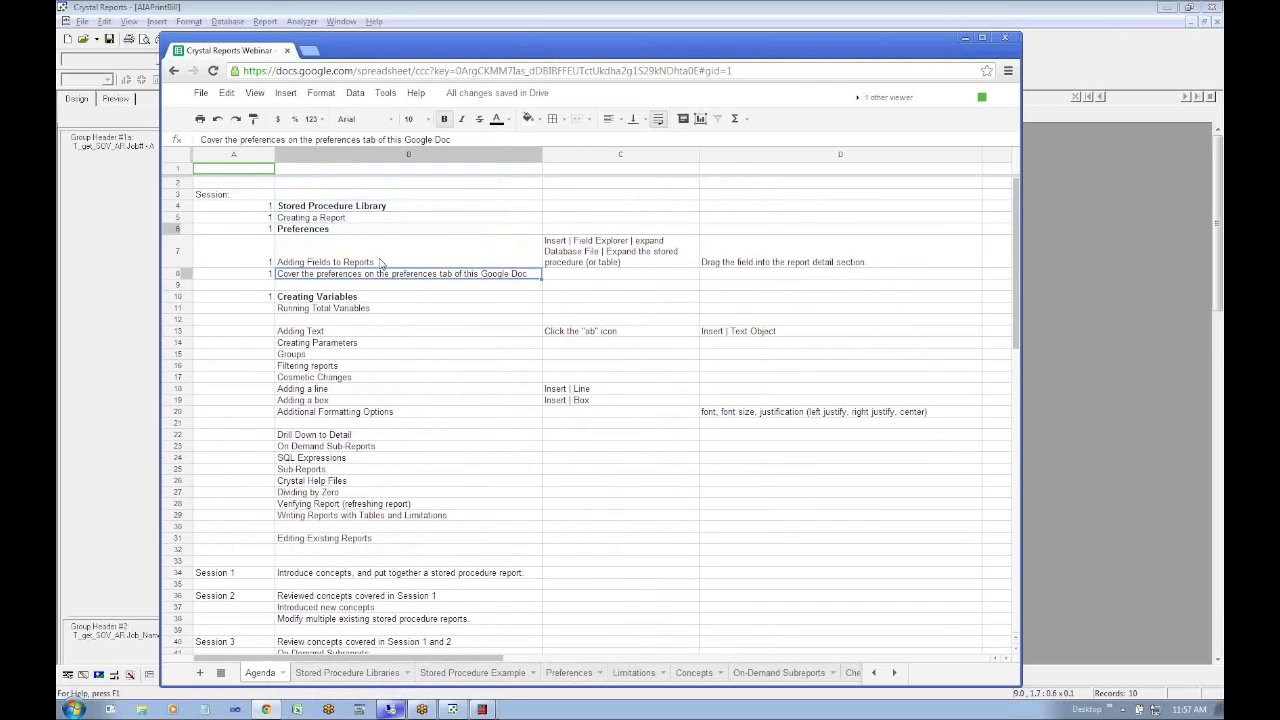
Check the session numbers assigned to the agenda topics, down to Creating Variables
{"action": "key", "text": "Left"}
{"action": "key", "text": "Down"}
{"action": "key", "text": "Down"}
{"action": "key", "text": "Down"}
{"action": "key", "text": "Down"}
{"action": "key", "text": "Down"}
{"action": "key", "text": "Down"}
{"action": "key", "text": "Down"}
{"action": "key", "text": "Down"}
{"action": "key", "text": "Down"}
{"action": "key", "text": "Down"}
{"action": "key", "text": "Down"}
{"action": "key", "text": "Down"}
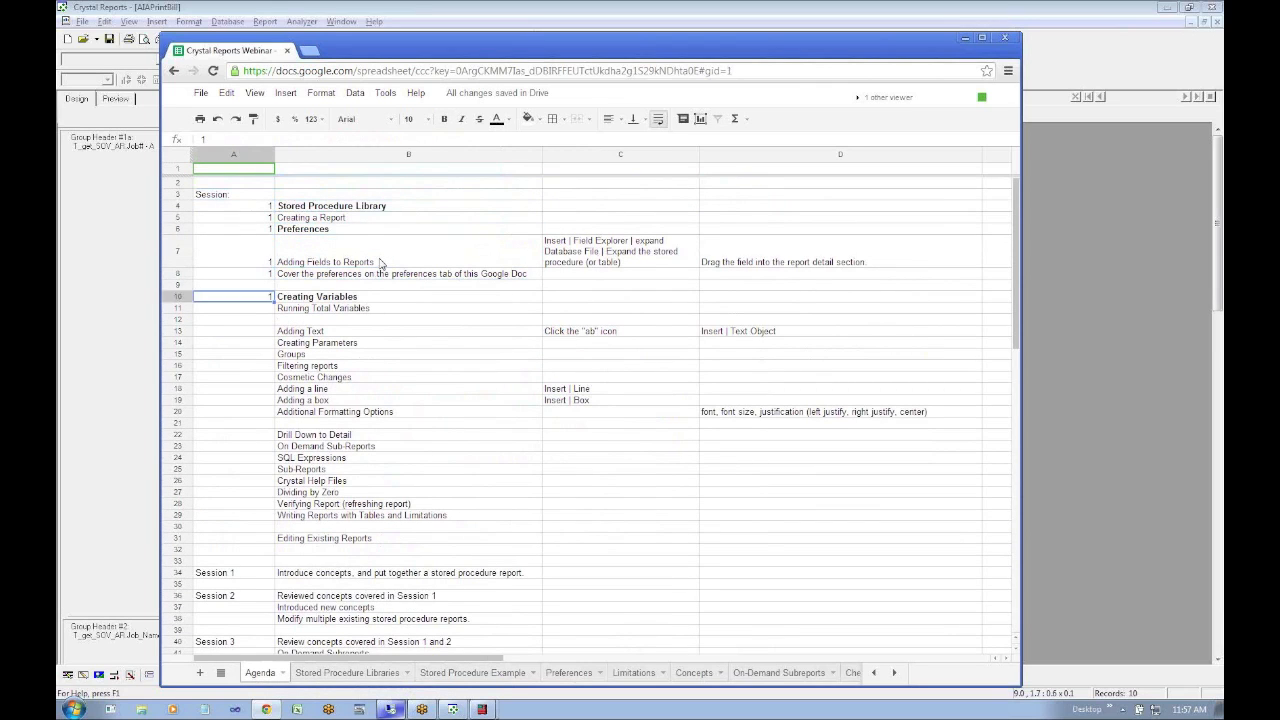
Review the unassigned agenda topics from Adding Text down to Drill Down to Detail
{"action": "left_click", "coordinate": [345, 320]}
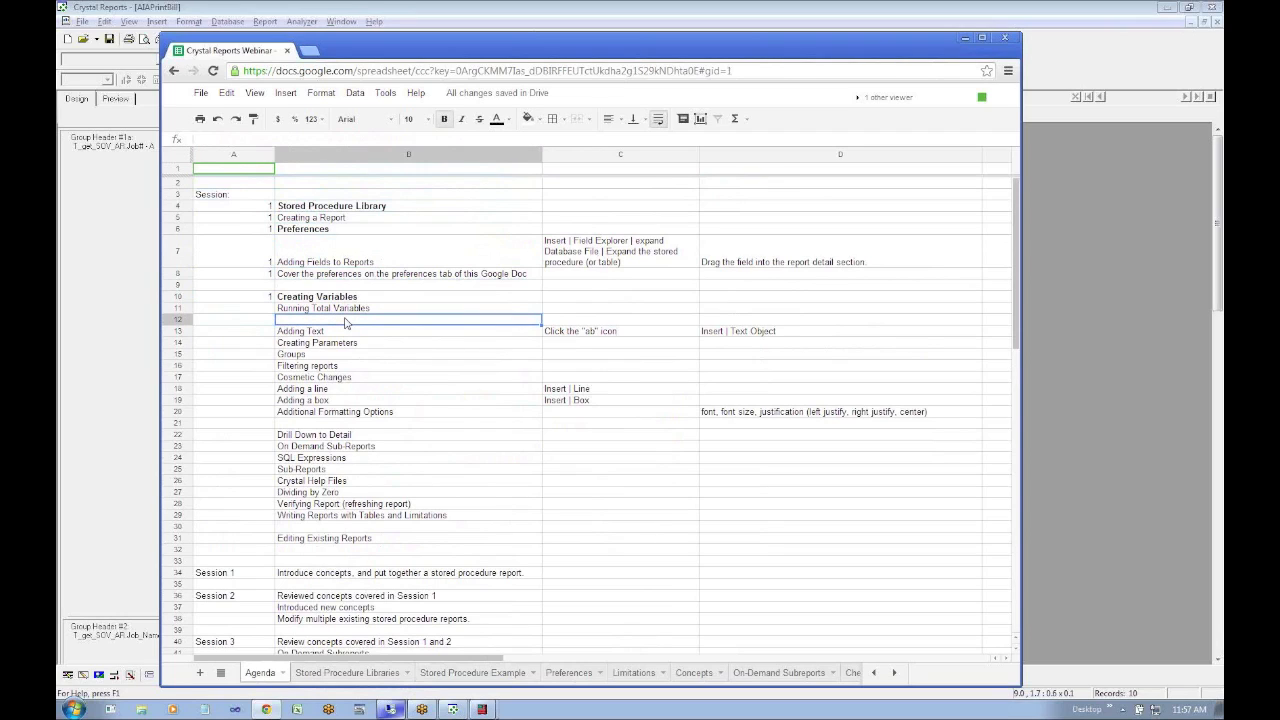
{"action": "key", "text": "Down"}
{"action": "key", "text": "Down"}
{"action": "key", "text": "Down"}
{"action": "key", "text": "Down"}
{"action": "key", "text": "Down"}
{"action": "key", "text": "Down"}
{"action": "key", "text": "Down"}
{"action": "key", "text": "Down"}
{"action": "key", "text": "Down"}
{"action": "key", "text": "Down"}
{"action": "key", "text": "Down"}
{"action": "key", "text": "Up"}
{"action": "key", "text": "Up"}
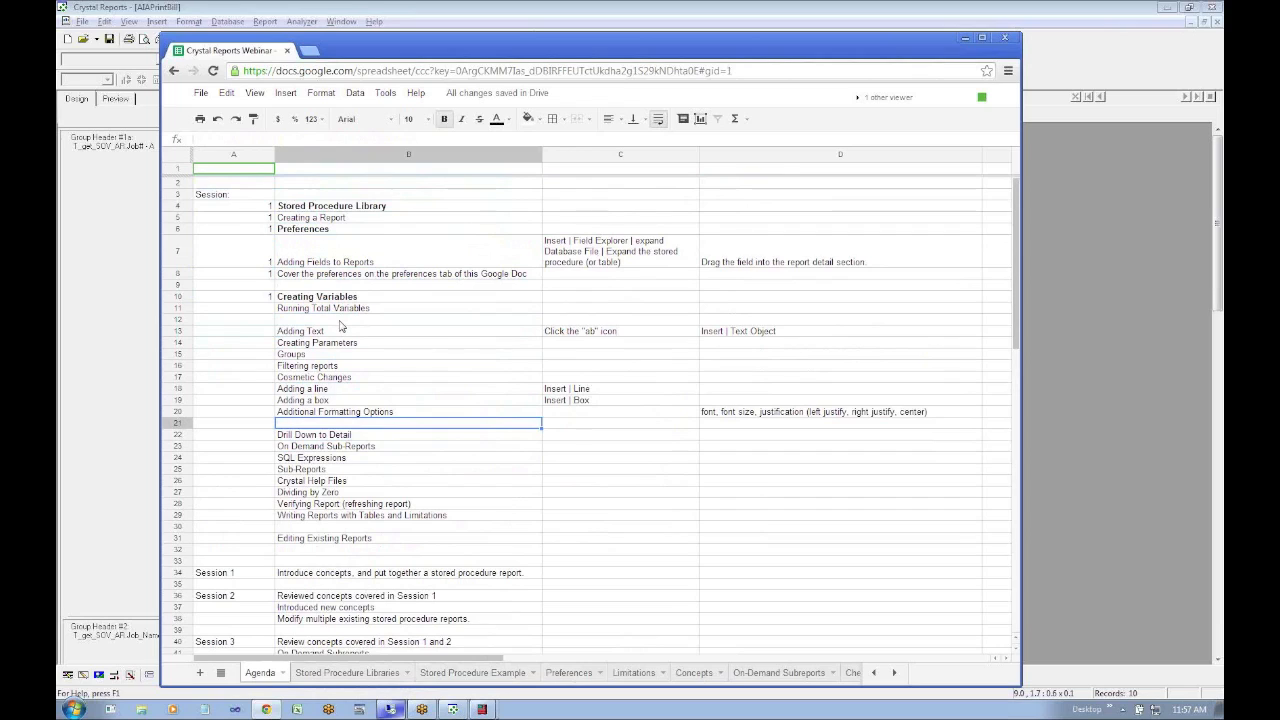
Check the session column beside the agenda topics from Drill Down to Detail through Writing Reports with Tables and Limitations
{"action": "key", "text": "Left"}
{"action": "key", "text": "Down"}
{"action": "key", "text": "Down"}
{"action": "key", "text": "Down"}
{"action": "key", "text": "Down"}
{"action": "key", "text": "Down"}
{"action": "key", "text": "Down"}
{"action": "key", "text": "Down"}
{"action": "key", "text": "Down"}
{"action": "key", "text": "Down"}
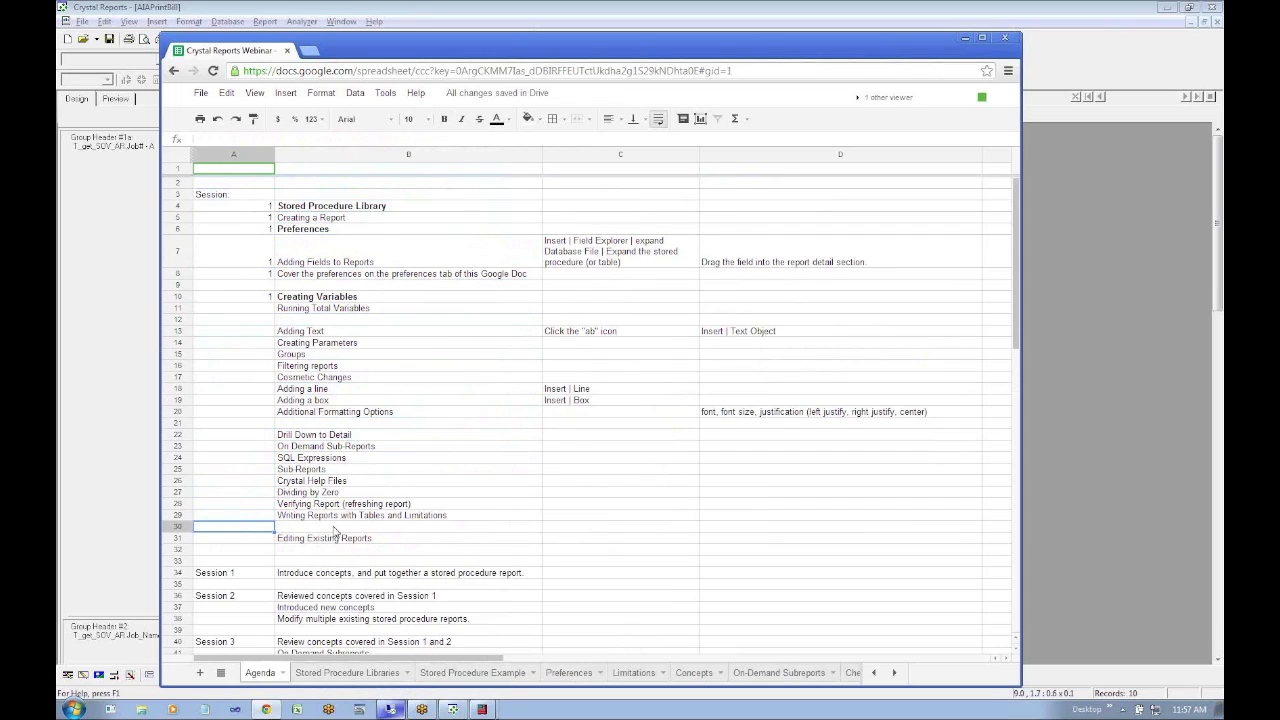
Examine the Drill Down to Detail agenda row and its notes column, continuing down to Sub-Reports
{"action": "left_click", "coordinate": [367, 440]}
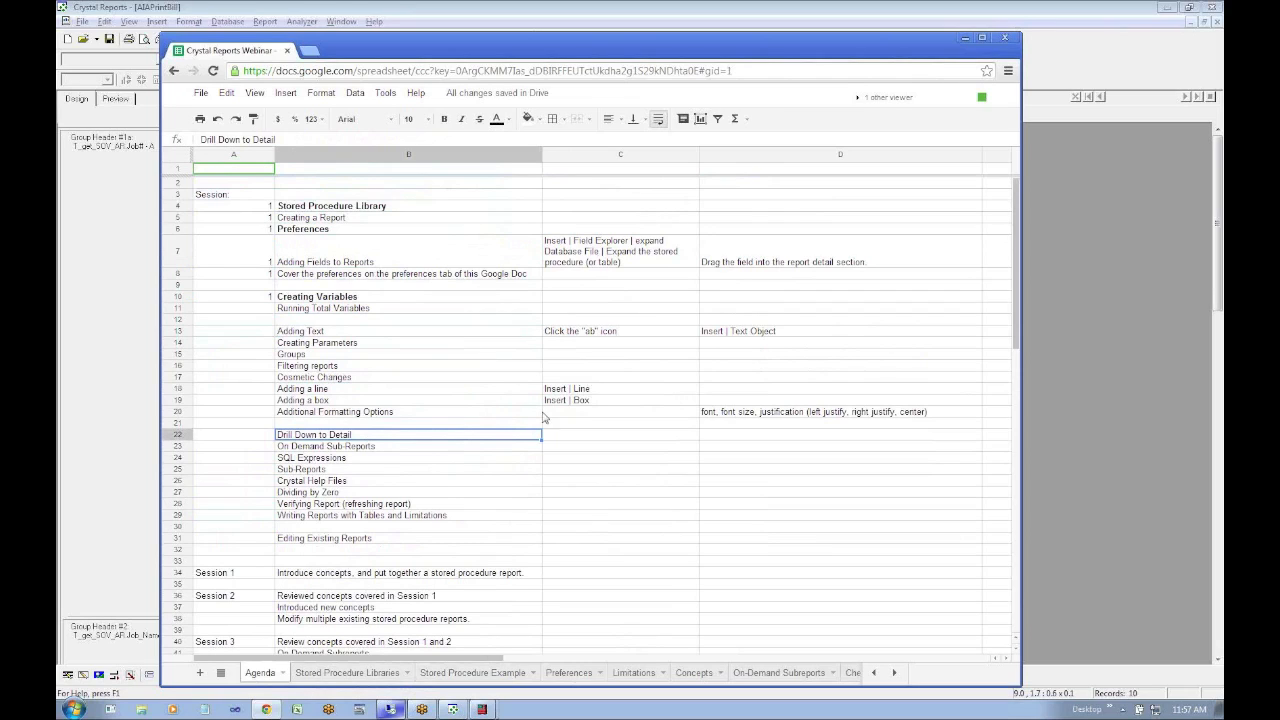
{"action": "left_click", "coordinate": [563, 440]}
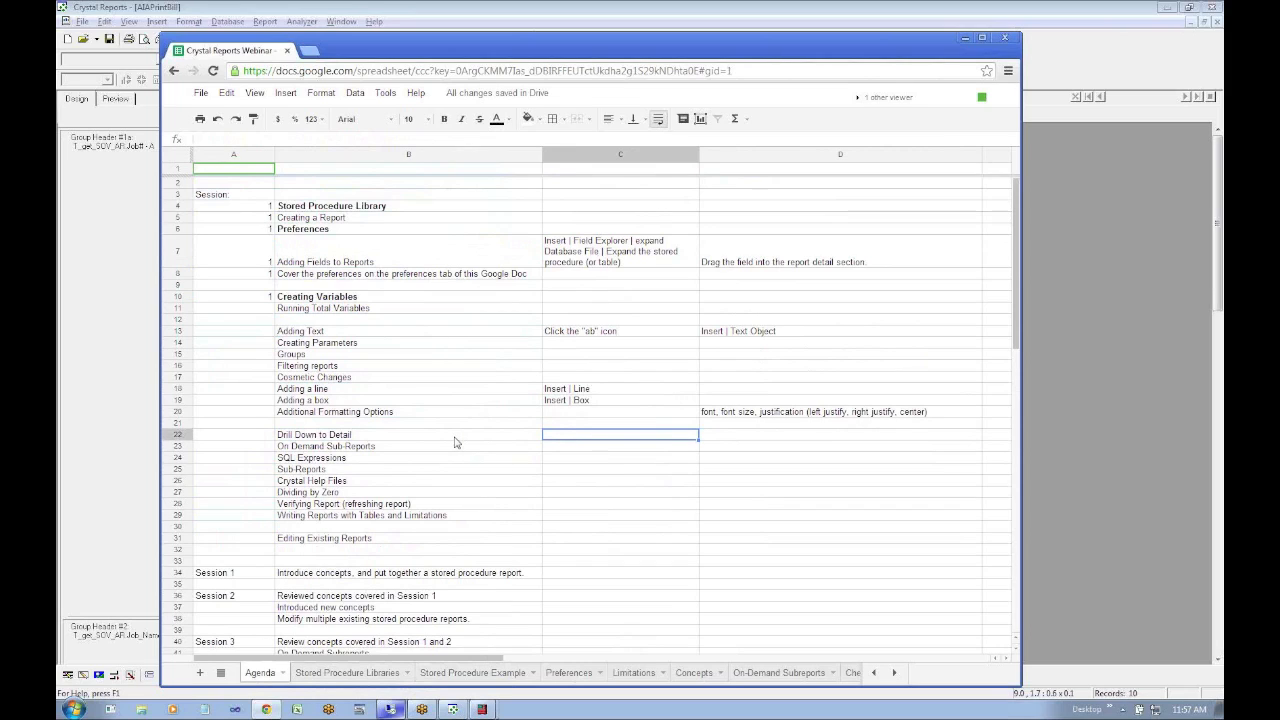
{"action": "left_click", "coordinate": [455, 442]}
{"action": "left_click", "coordinate": [590, 441]}
{"action": "key", "text": "Down"}
{"action": "key", "text": "Down"}
{"action": "key", "text": "Down"}
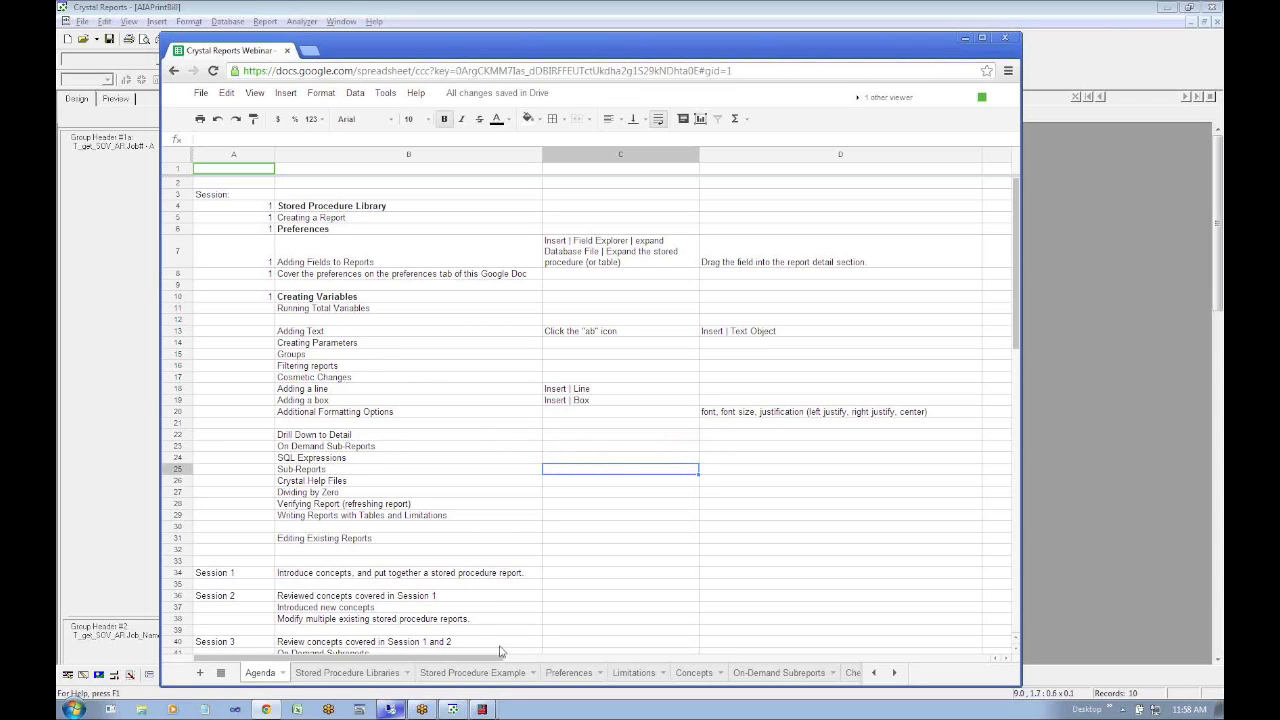
{"action": "left_click", "coordinate": [453, 709]}
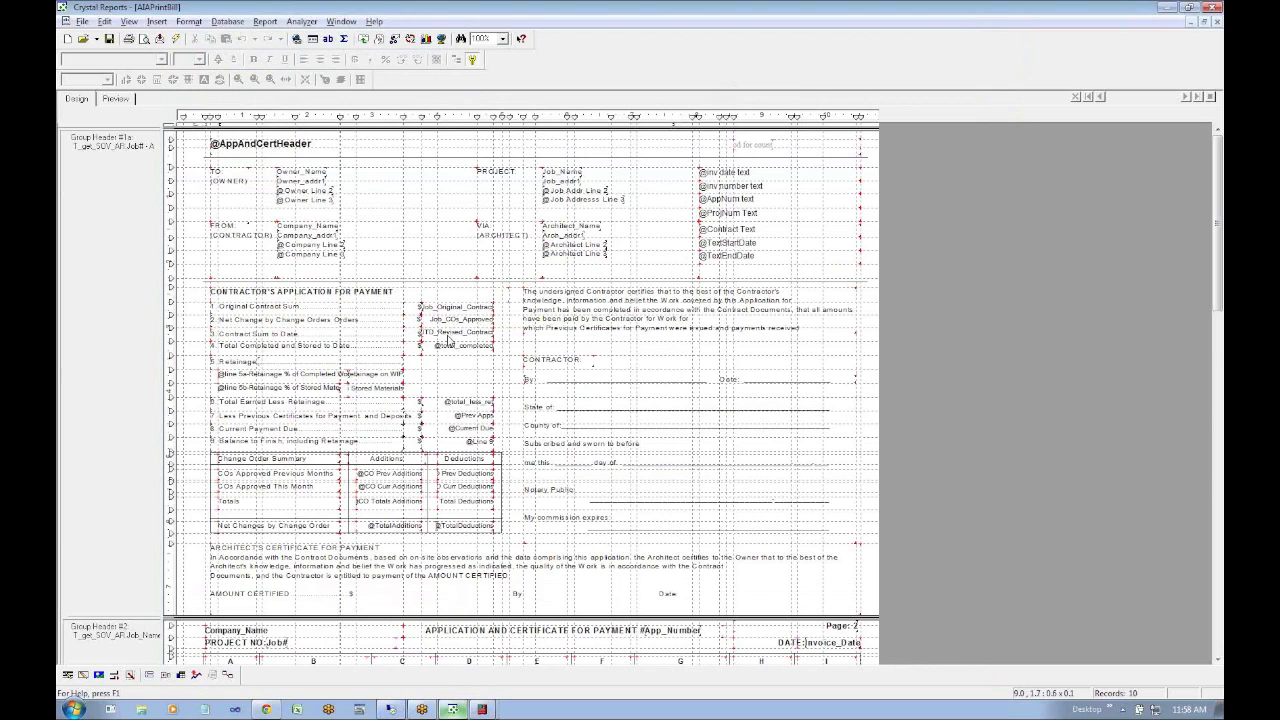
{"action": "right_click", "coordinate": [446, 348]}
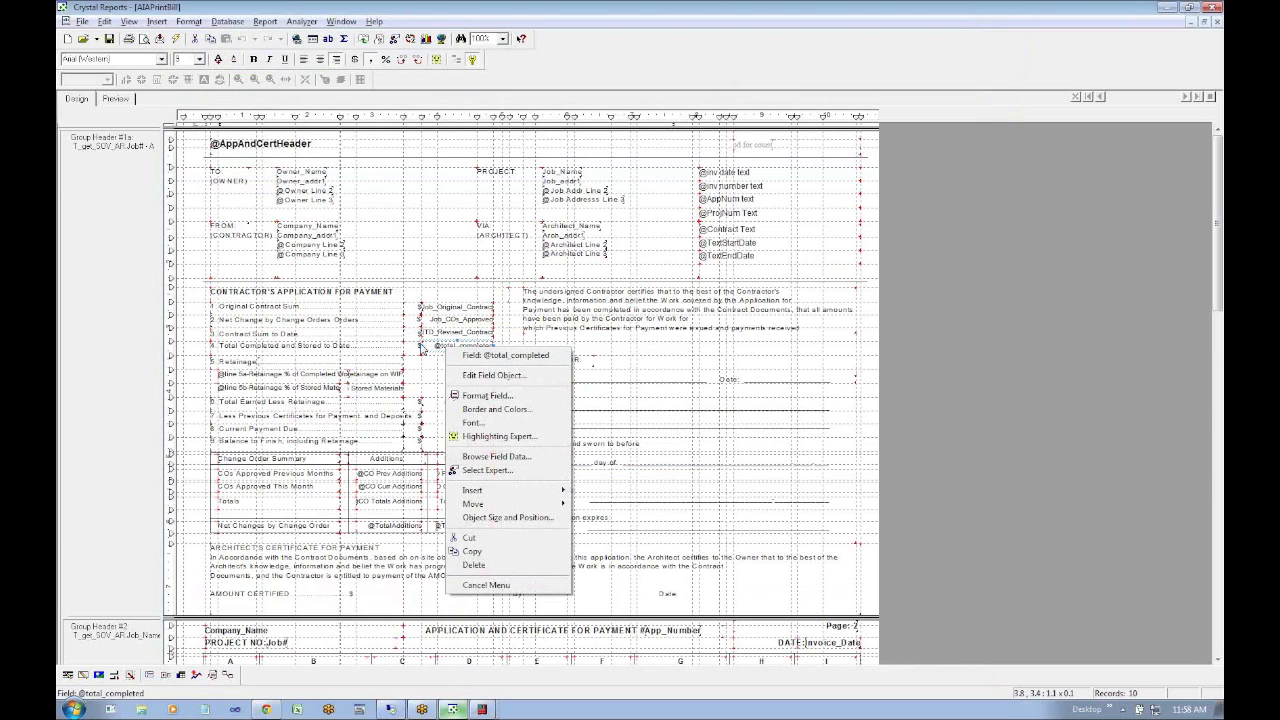
{"action": "left_click", "coordinate": [475, 376]}
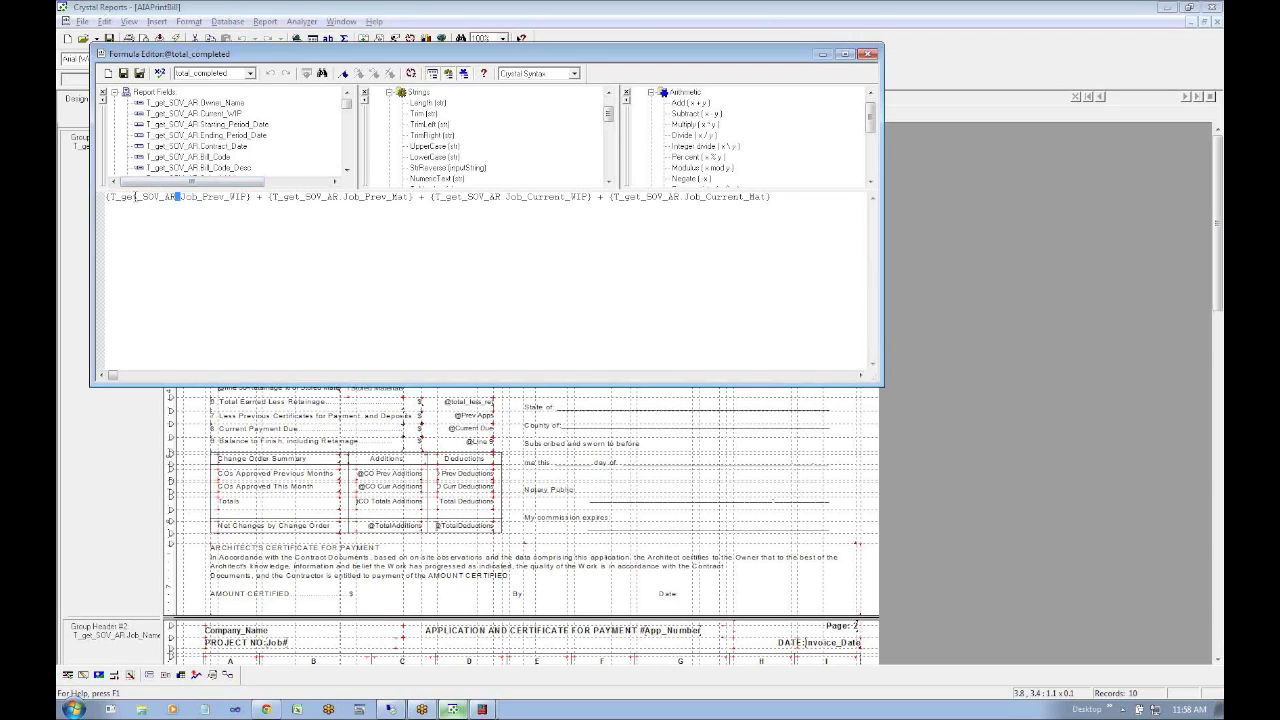
{"action": "left_click_drag", "start_coordinate": [180, 200], "coordinate": [251, 200]}
{"action": "left_click", "coordinate": [202, 197]}
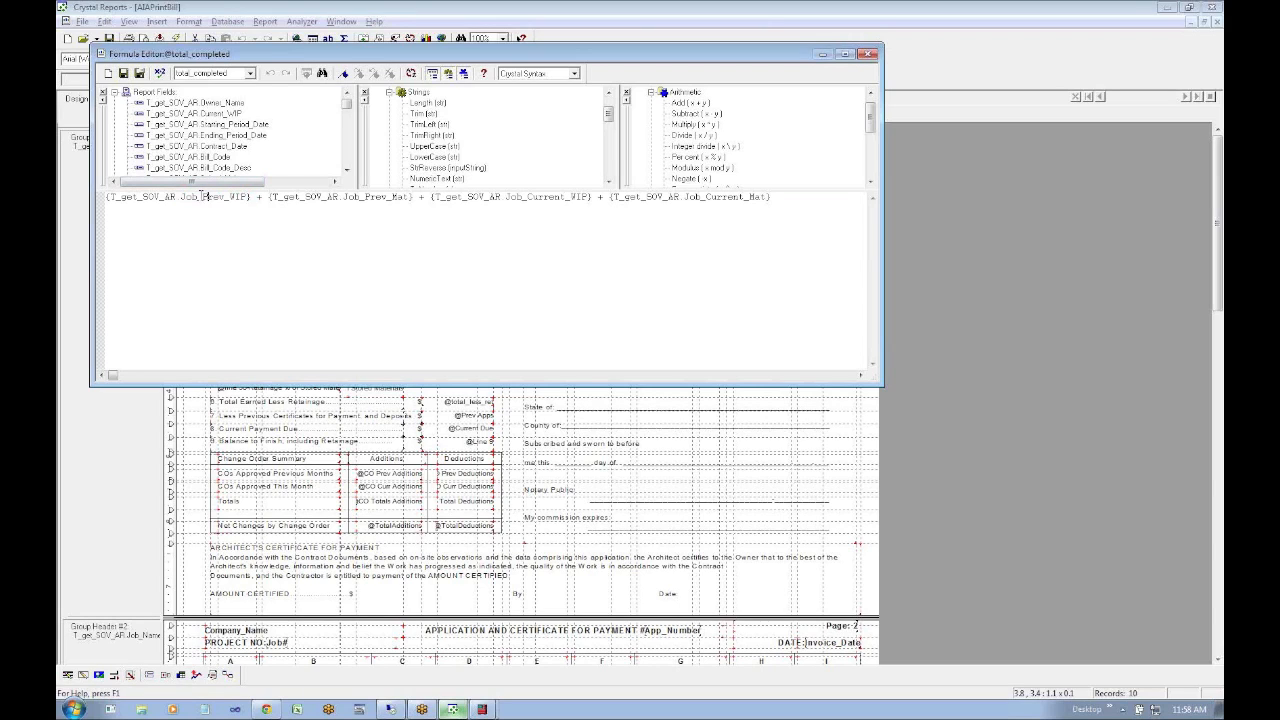
{"action": "left_click", "coordinate": [279, 199]}
{"action": "left_click_drag", "start_coordinate": [337, 197], "coordinate": [276, 197]}
Expand the T_get_SOV_AR stored procedure in the formula editor to list its database fields
{"action": "mouse_move", "coordinate": [348, 106]}
{"action": "left_mouse_down"}
{"action": "mouse_move", "coordinate": [350, 127]}
{"action": "mouse_move", "coordinate": [354, 104]}
{"action": "left_mouse_up"}
{"action": "left_click", "coordinate": [114, 91]}
{"action": "left_click", "coordinate": [114, 102]}
{"action": "left_click", "coordinate": [126, 114]}
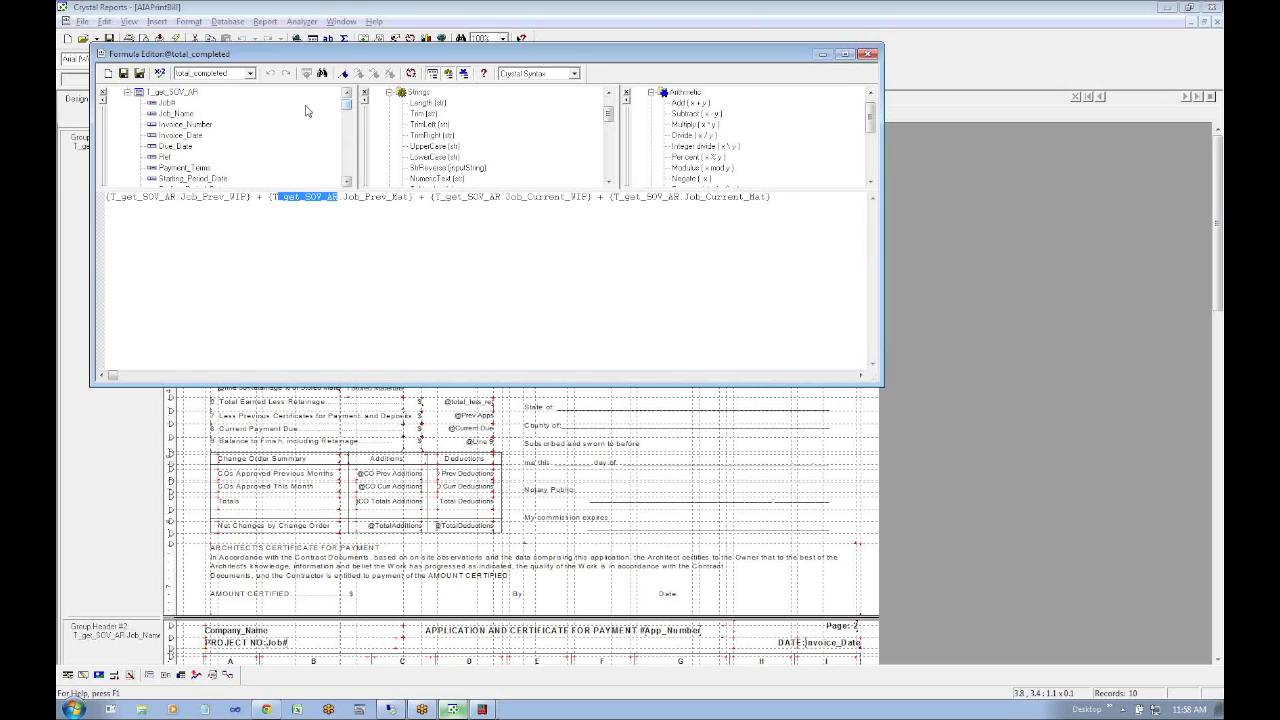
Try inserting the T_get_SOV_AR Job# field on the line below the formula, and delete it again
{"action": "left_click", "coordinate": [295, 248]}
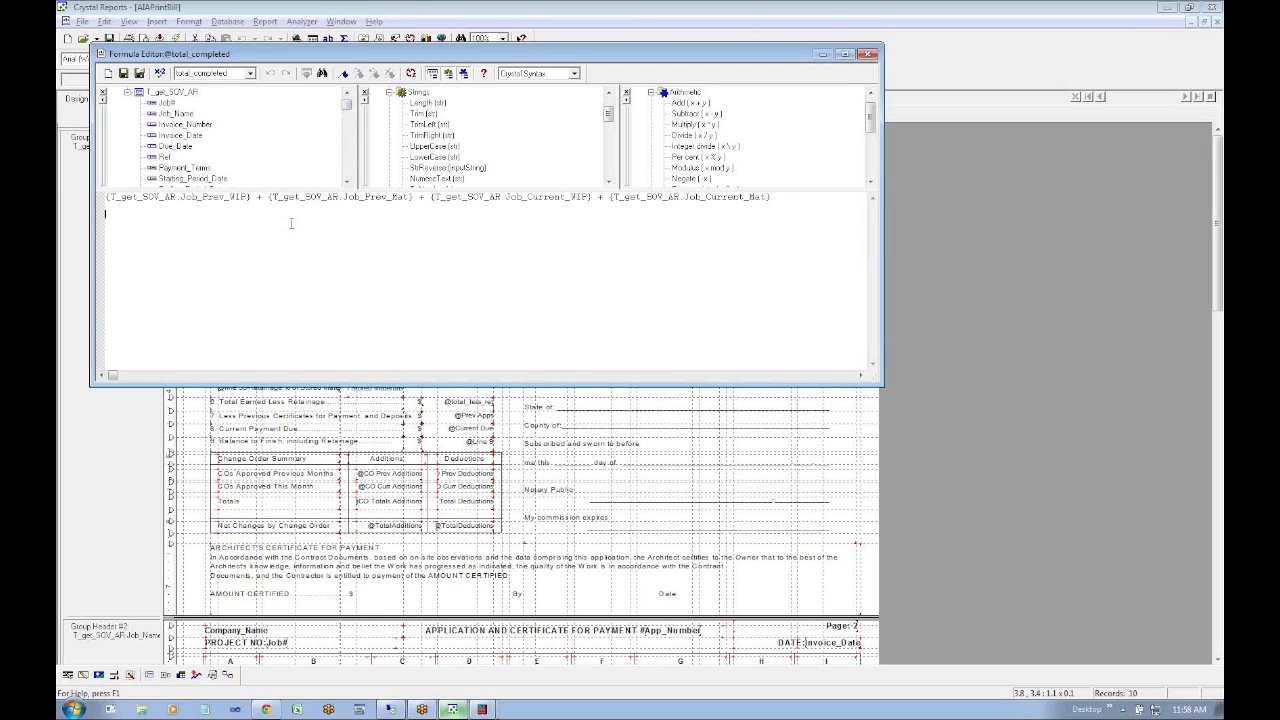
{"action": "double_click", "coordinate": [168, 104]}
{"action": "left_click_drag", "start_coordinate": [176, 213], "coordinate": [210, 214]}
{"action": "left_click_drag", "start_coordinate": [200, 214], "coordinate": [111, 214]}
{"action": "key", "text": "shift+Home"}
{"action": "key", "text": "Delete"}
Find Prev_WIP in the T_get_SOV_AR field list and compare it with the formula's Job_Prev_WIP term
{"action": "left_click_drag", "start_coordinate": [348, 105], "coordinate": [348, 110]}
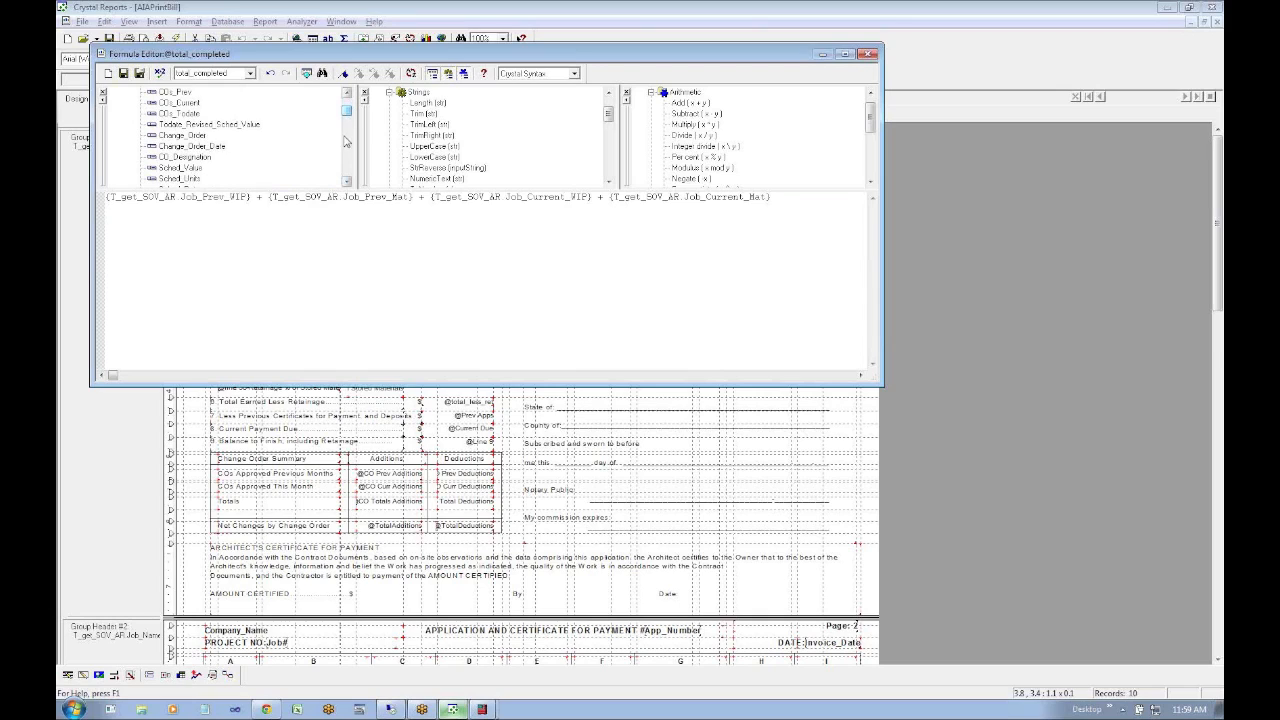
{"action": "left_click", "coordinate": [346, 150]}
{"action": "left_click", "coordinate": [170, 115]}
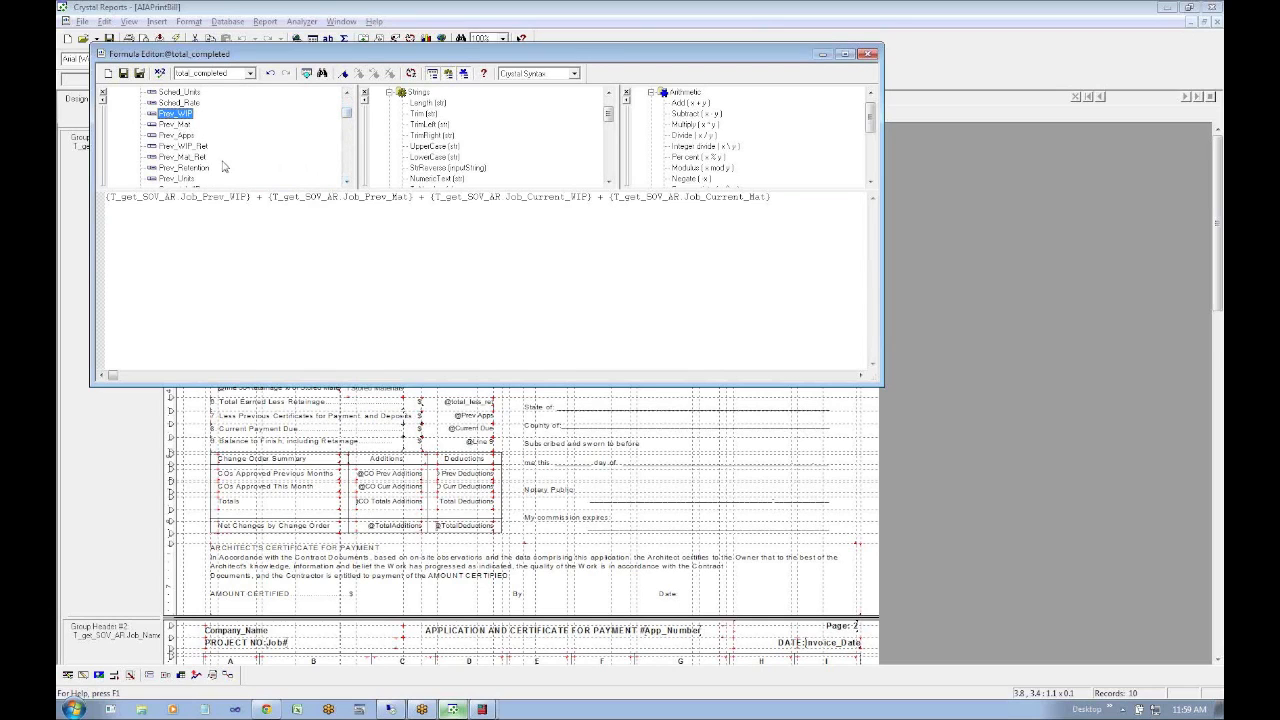
{"action": "left_click_drag", "start_coordinate": [249, 198], "coordinate": [104, 198]}
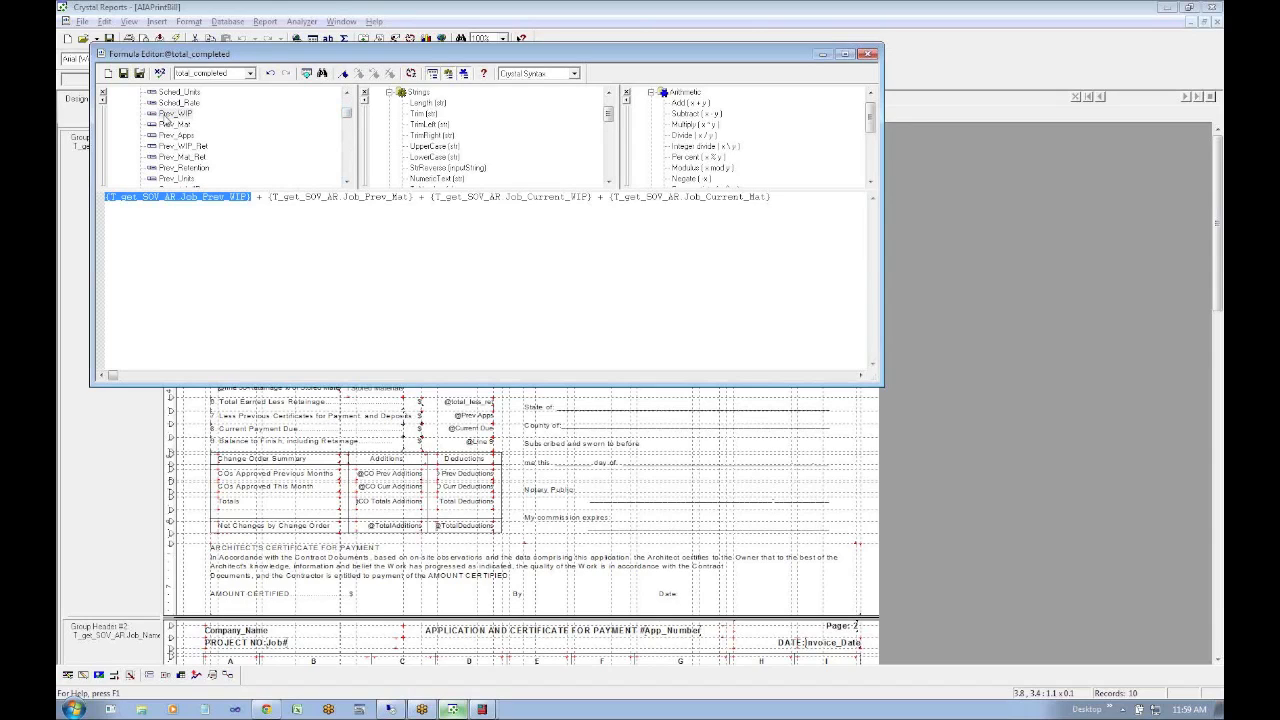
{"action": "left_click", "coordinate": [193, 211]}
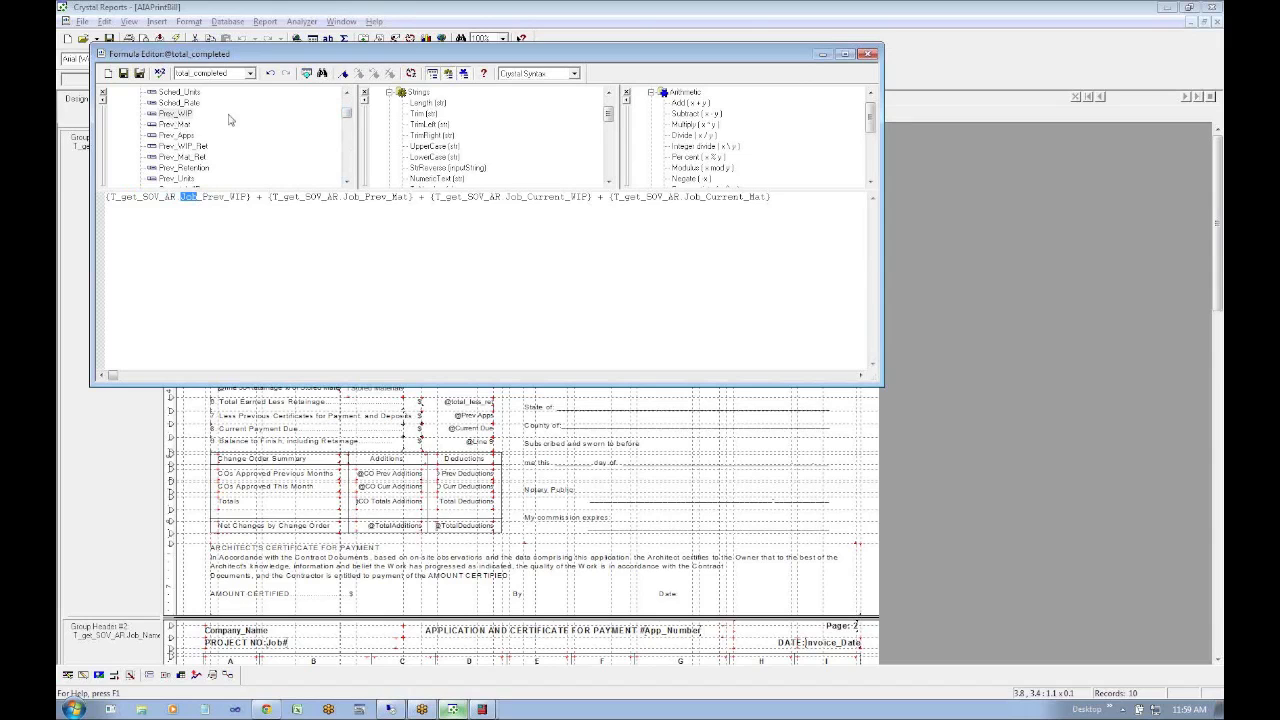
{"action": "scroll", "coordinate": [348, 116], "scroll_direction": "down", "scroll_amount": 5}
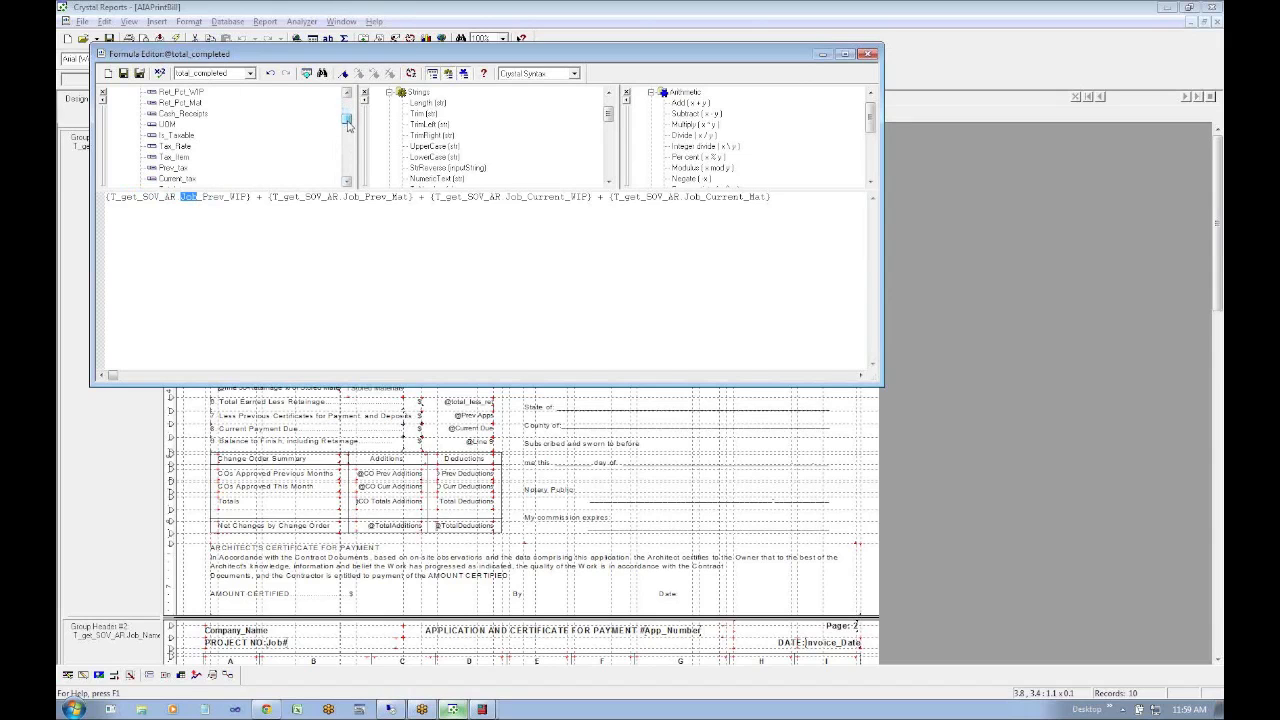
Switch to TimeSuite Toolbox and open the revised contract subreport for job 1207 Golden from the Job List Detail report
{"action": "mouse_move", "coordinate": [482, 709]}
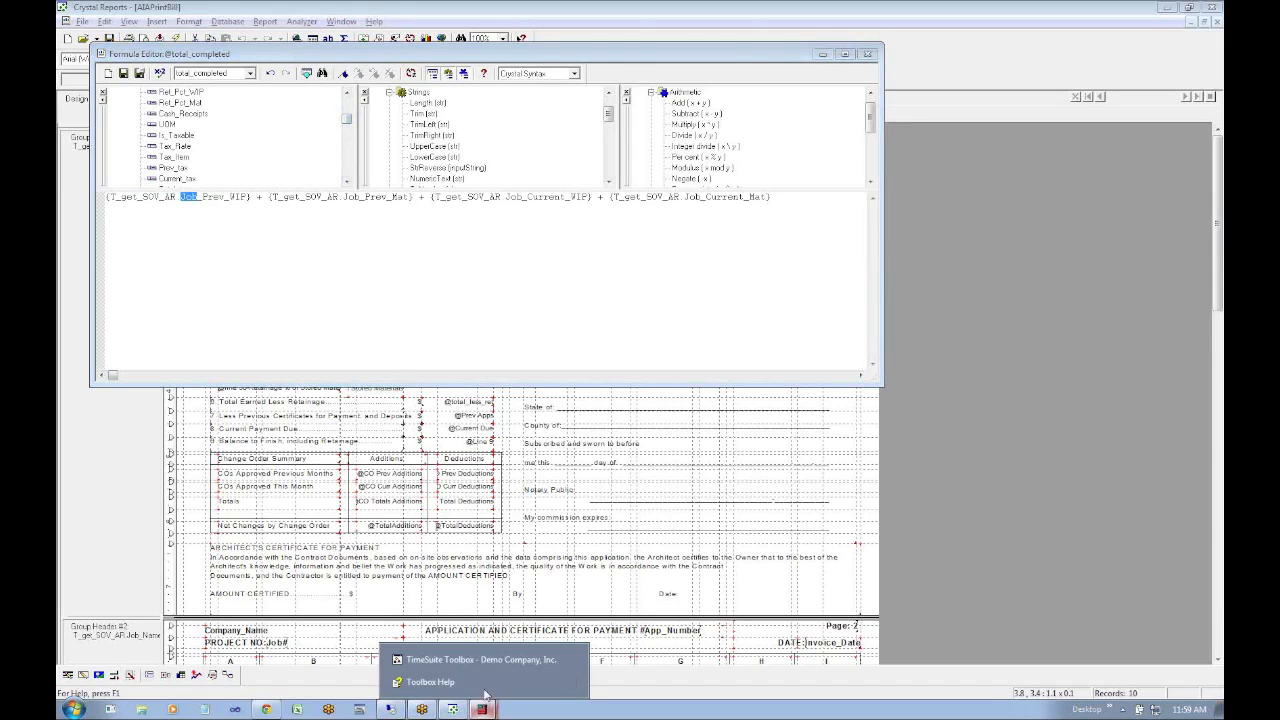
{"action": "left_click", "coordinate": [490, 666]}
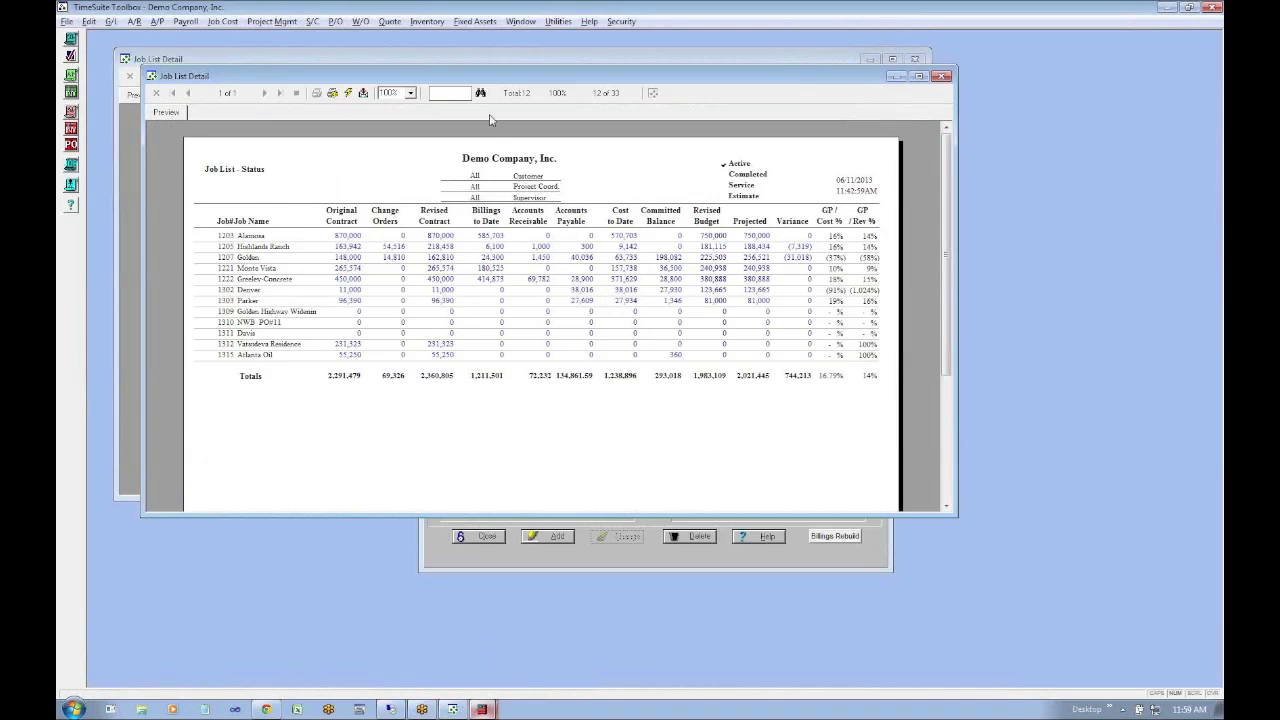
{"action": "left_click_drag", "start_coordinate": [503, 80], "coordinate": [537, 152]}
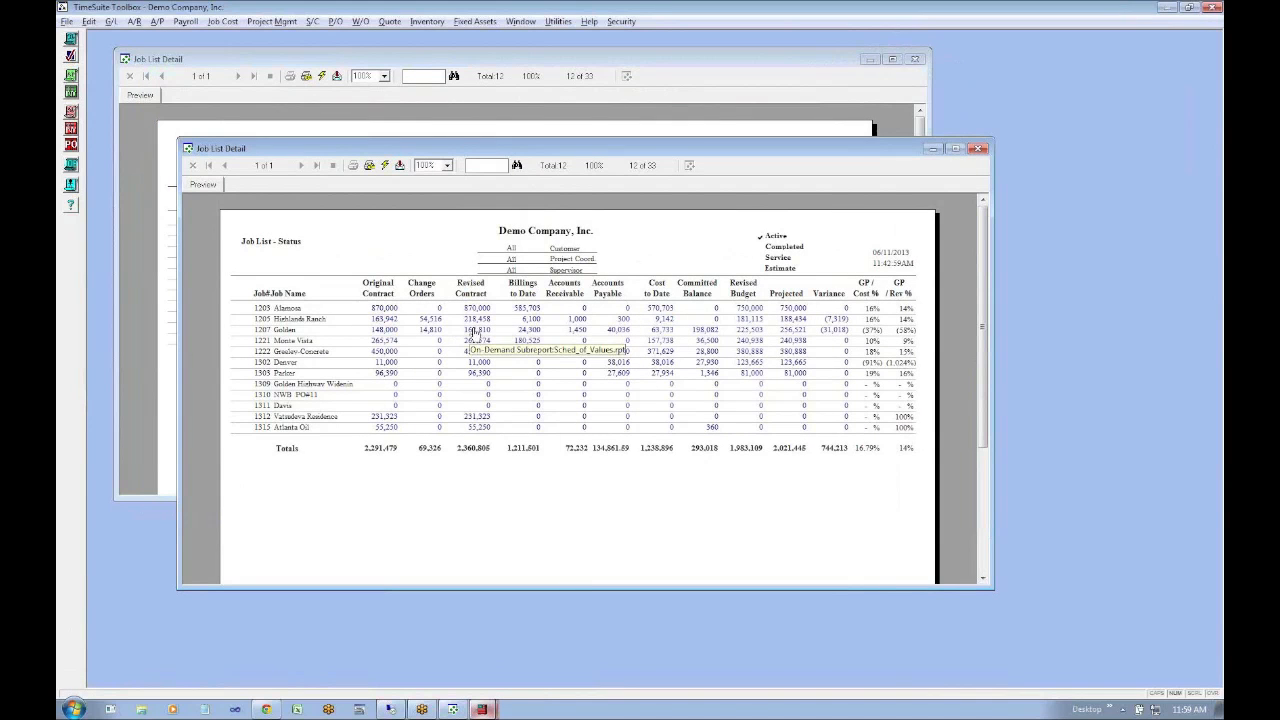
{"action": "double_click", "coordinate": [470, 329]}
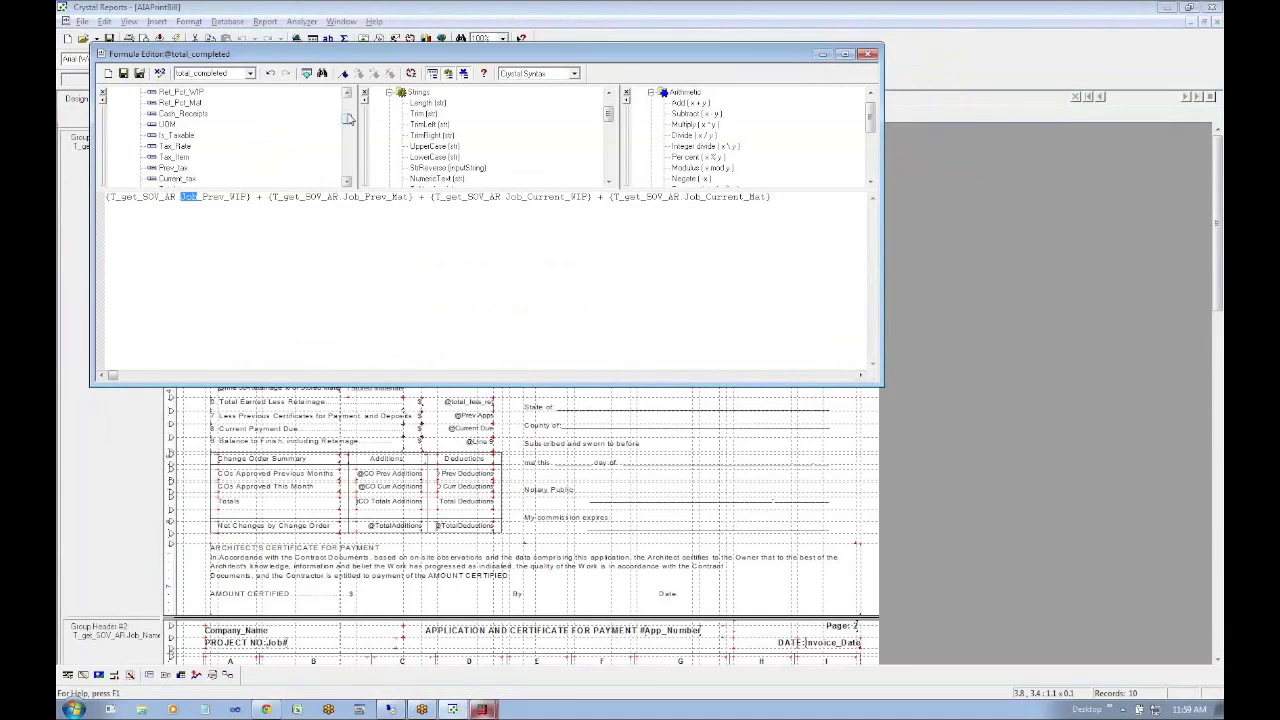
Return to the Crystal Reports formula, find Job_Prev_WIP in the field list, and match it to the formula's first term
{"action": "left_click_drag", "start_coordinate": [348, 123], "coordinate": [348, 127]}
{"action": "left_click", "coordinate": [346, 181]}
{"action": "left_click", "coordinate": [192, 147]}
{"action": "left_click", "coordinate": [254, 205]}
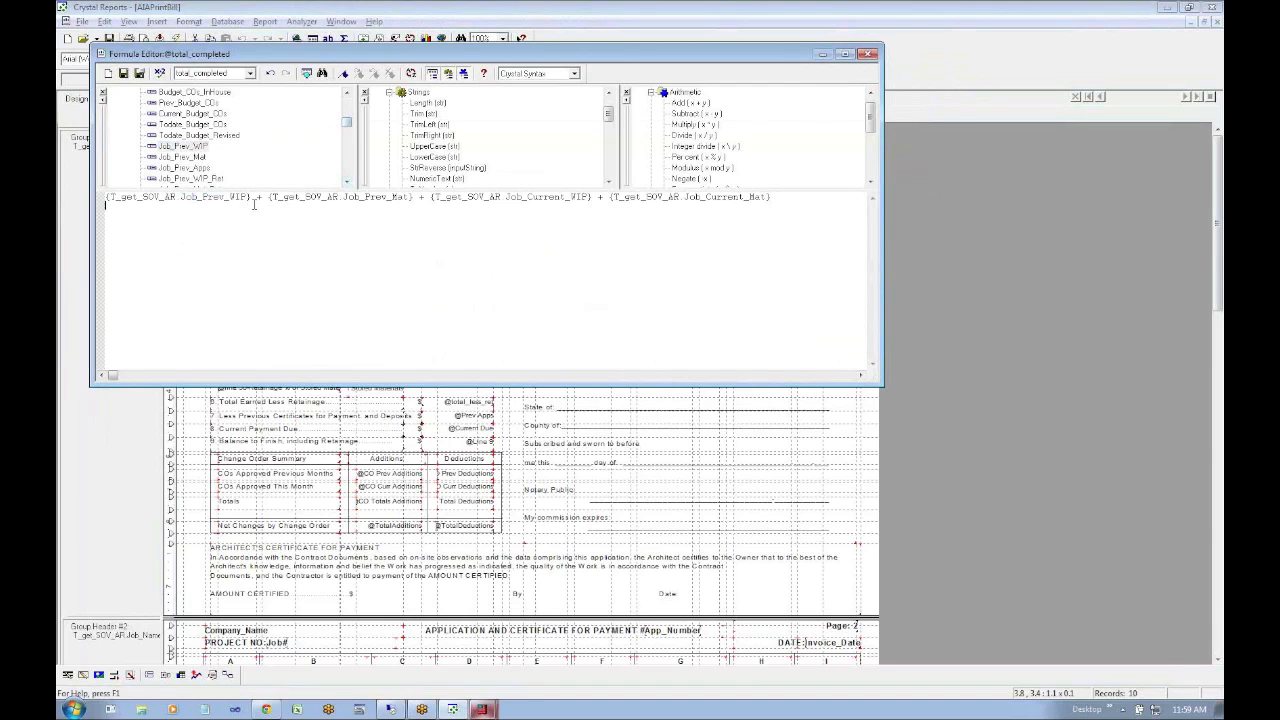
{"action": "left_click_drag", "start_coordinate": [252, 198], "coordinate": [106, 196]}
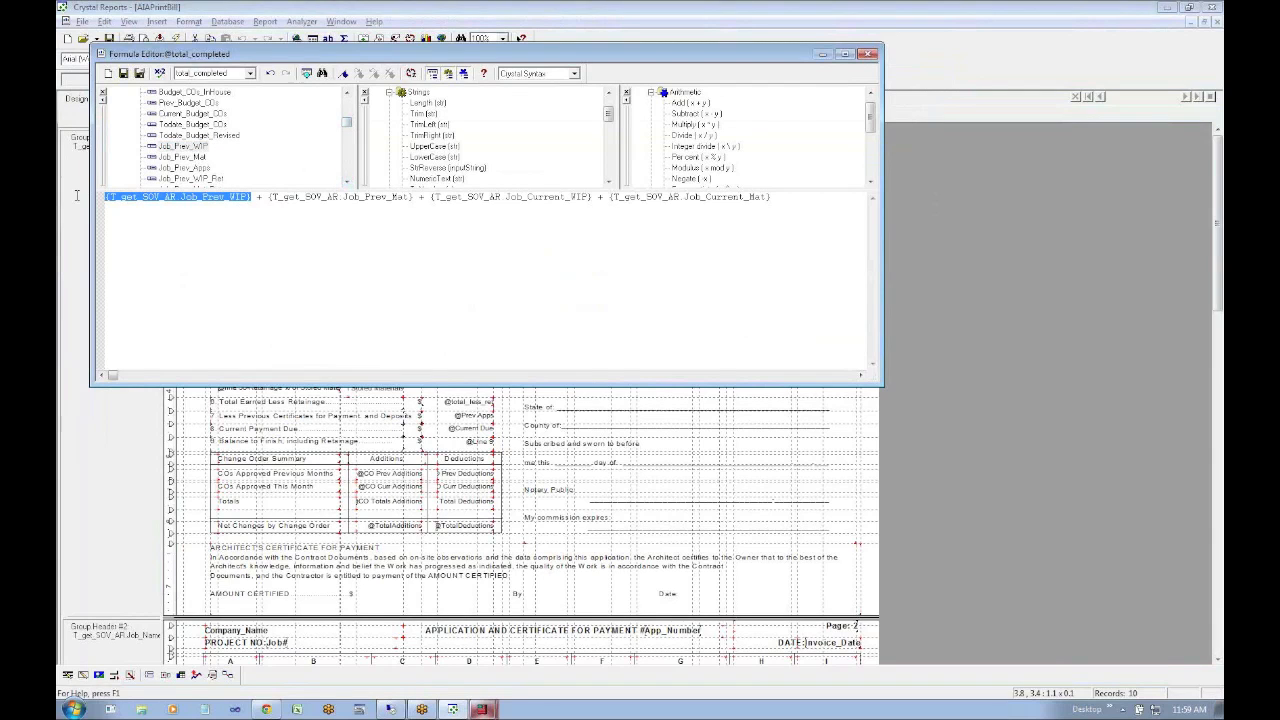
{"action": "double_click", "coordinate": [187, 148]}
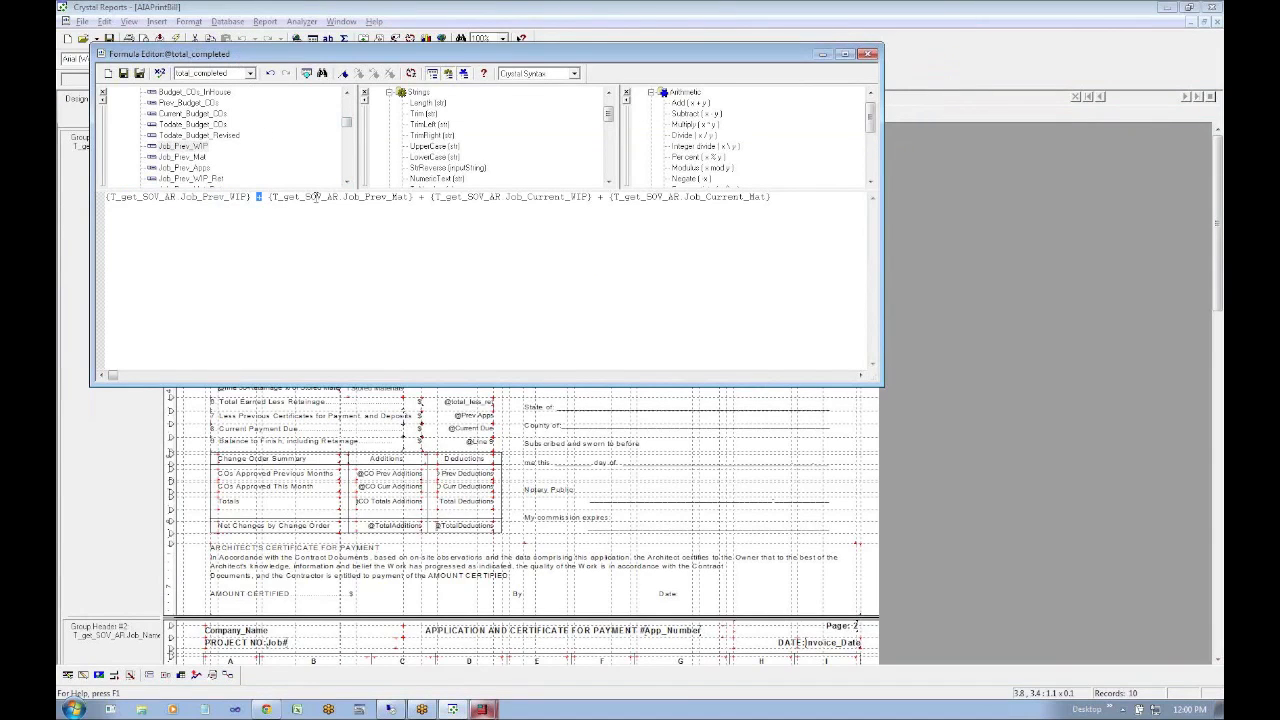
Examine the Job_Prev_Mat term in the formula and locate the matching field in the field list
{"action": "left_click", "coordinate": [264, 199]}
{"action": "left_click_drag", "start_coordinate": [343, 199], "coordinate": [406, 201]}
{"action": "left_click", "coordinate": [194, 147]}
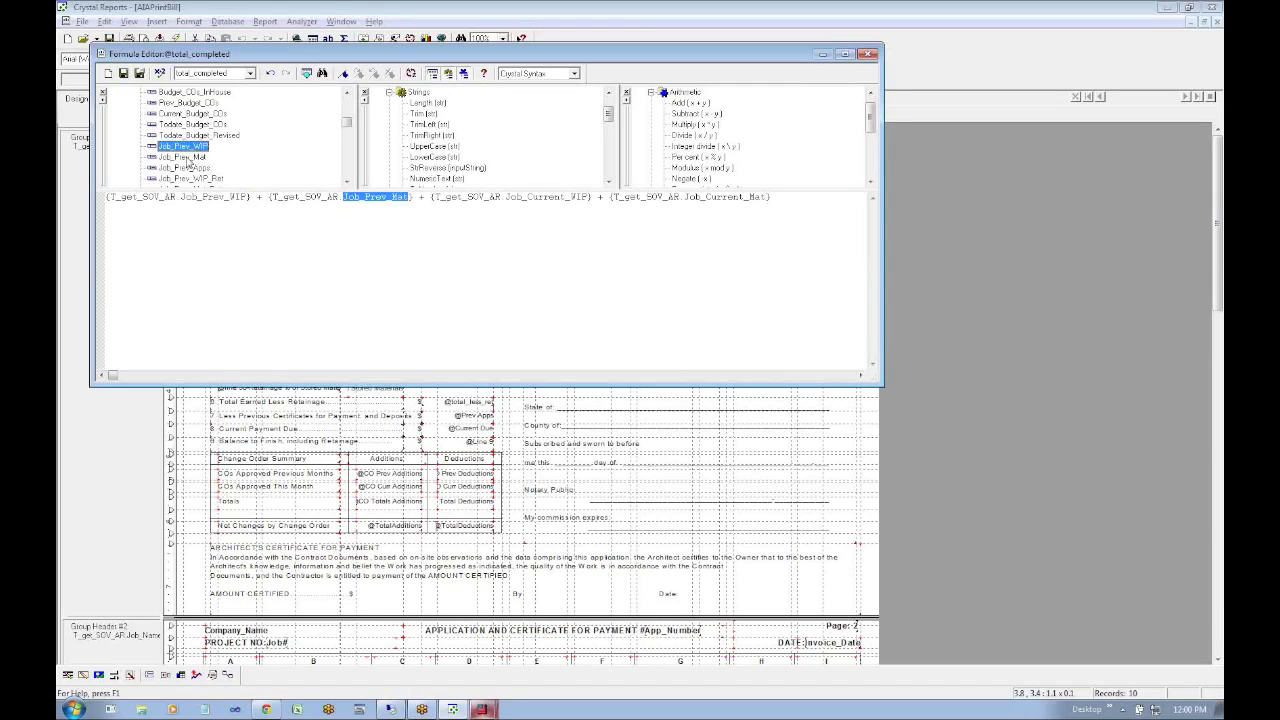
{"action": "left_click", "coordinate": [186, 159]}
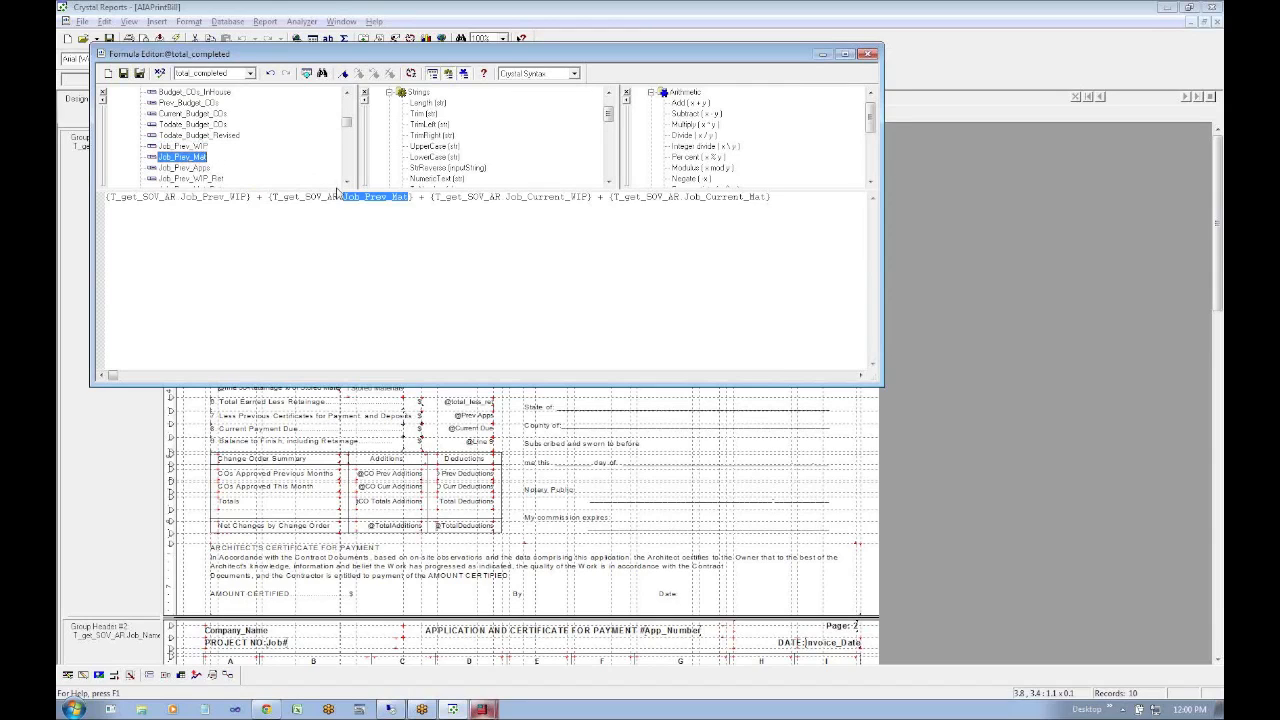
{"action": "left_click", "coordinate": [430, 197]}
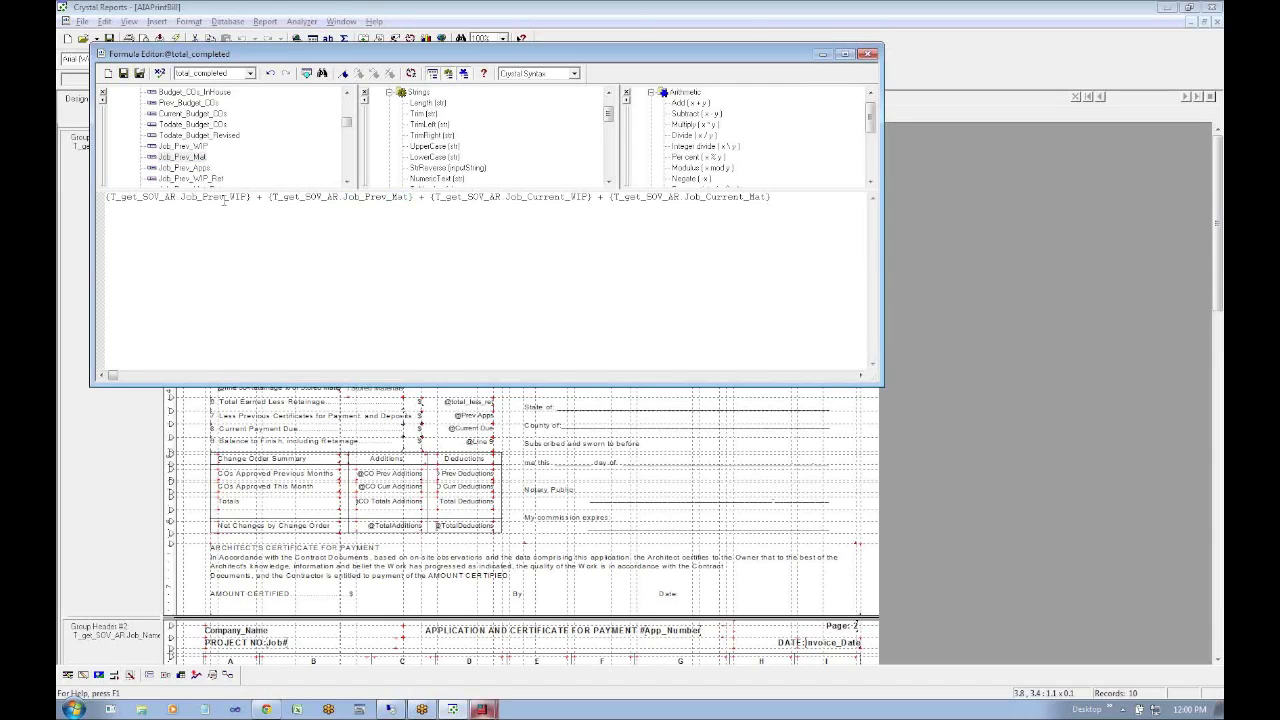
Compare the formula's previous WIP and material terms with its current WIP and material terms
{"action": "left_click_drag", "start_coordinate": [413, 197], "coordinate": [82, 190]}
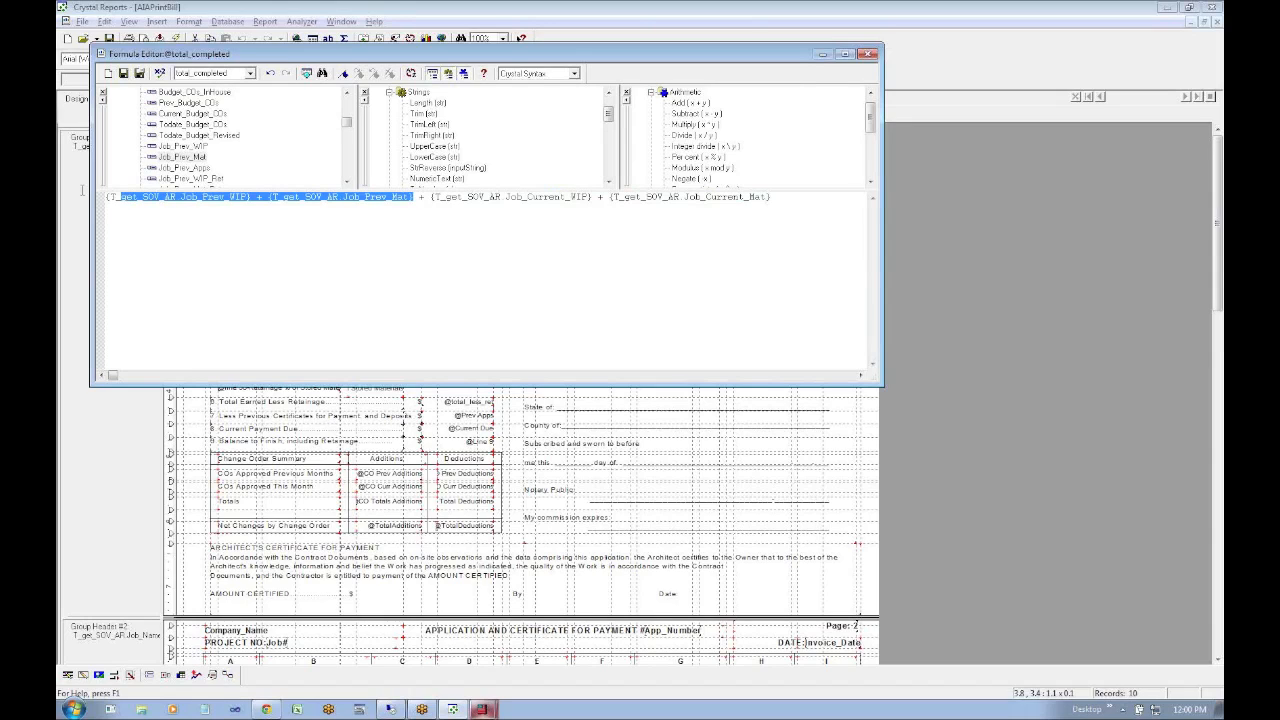
{"action": "left_click", "coordinate": [456, 197]}
{"action": "left_click_drag", "start_coordinate": [432, 197], "coordinate": [763, 200]}
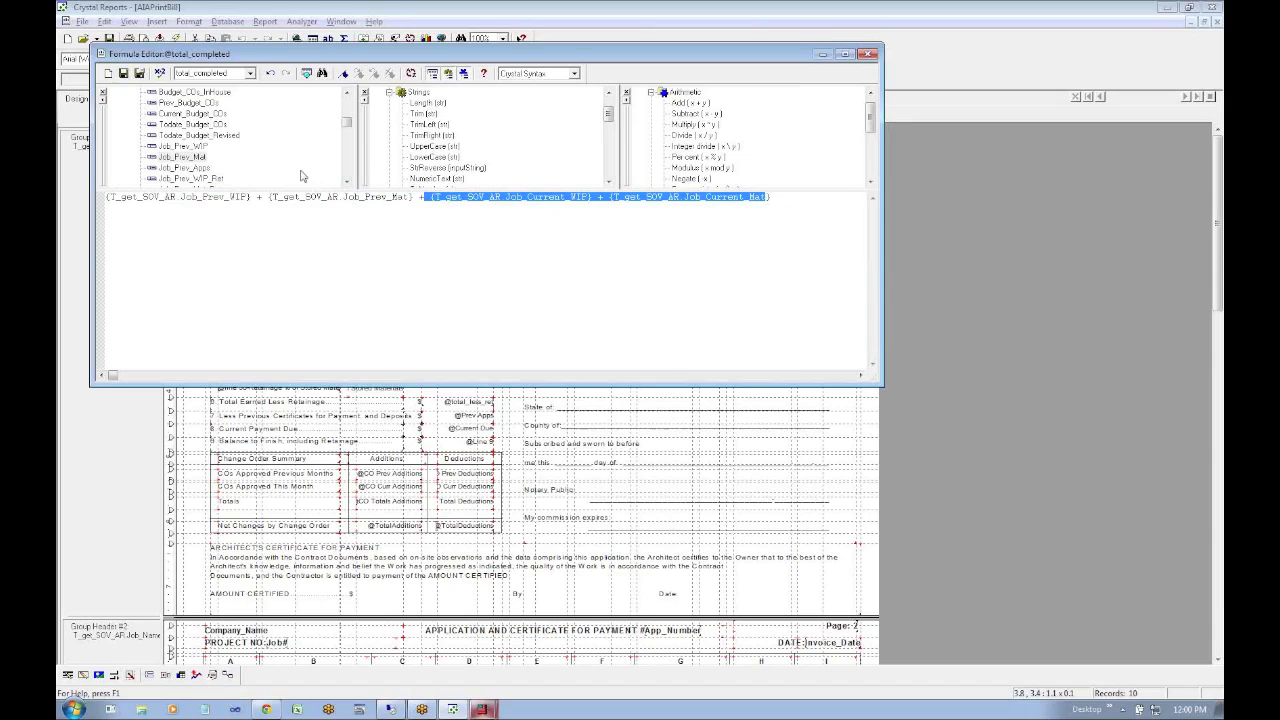
{"action": "left_click", "coordinate": [498, 204]}
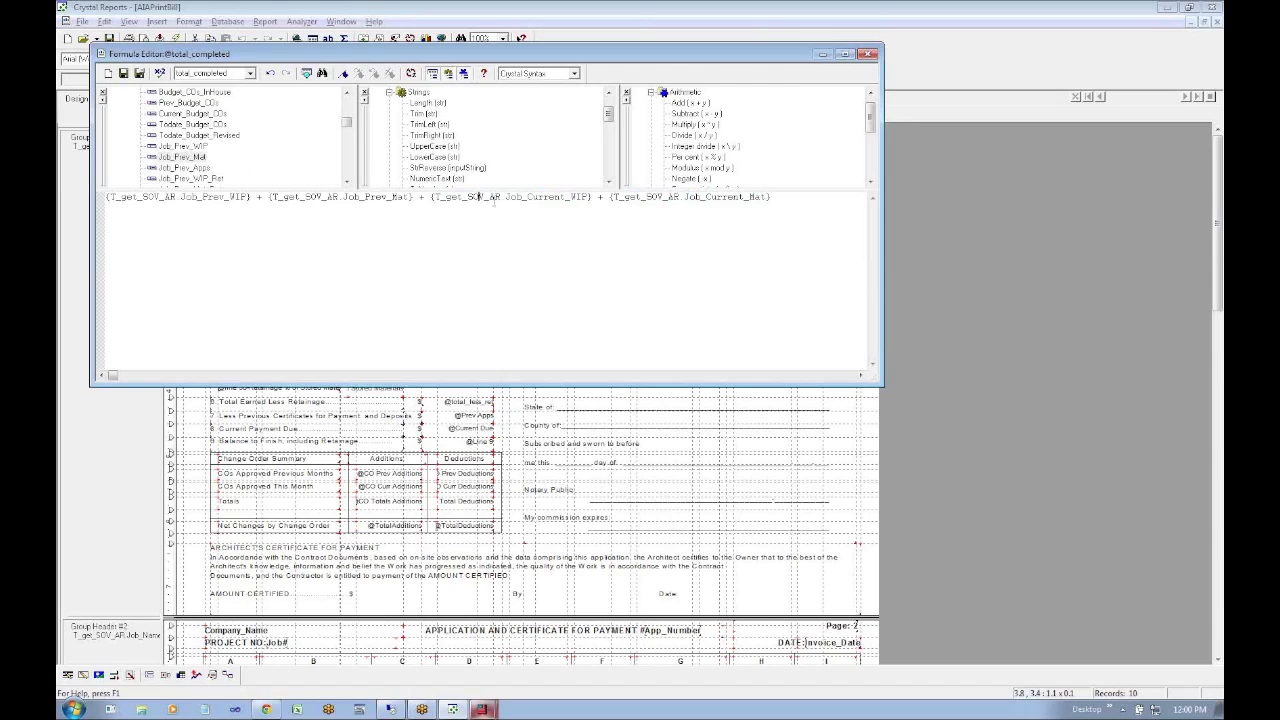
{"action": "left_click_drag", "start_coordinate": [507, 197], "coordinate": [585, 197]}
{"action": "left_click_drag", "start_coordinate": [457, 204], "coordinate": [430, 200]}
Switch to TimeSuite Toolbox, close the contract subreport, and open the schedule of values for job 1207 Golden
{"action": "mouse_move", "coordinate": [494, 709]}
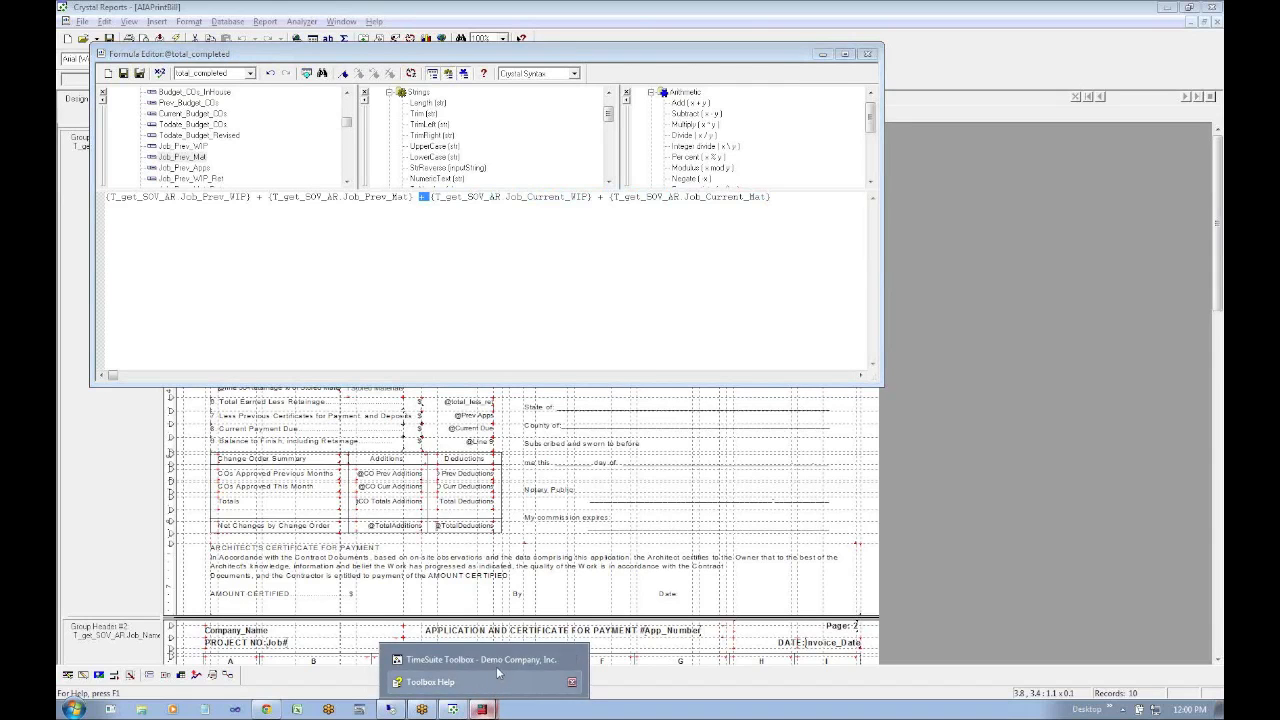
{"action": "left_click", "coordinate": [497, 664]}
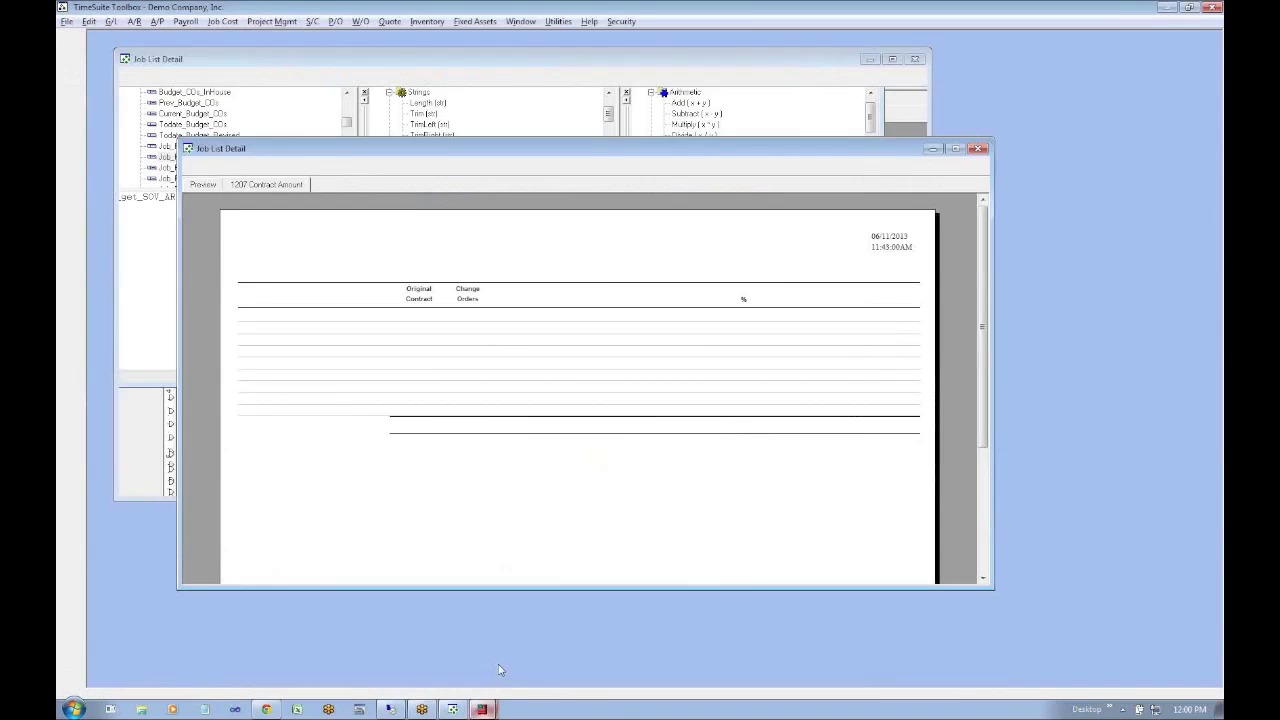
{"action": "left_click", "coordinate": [977, 148]}
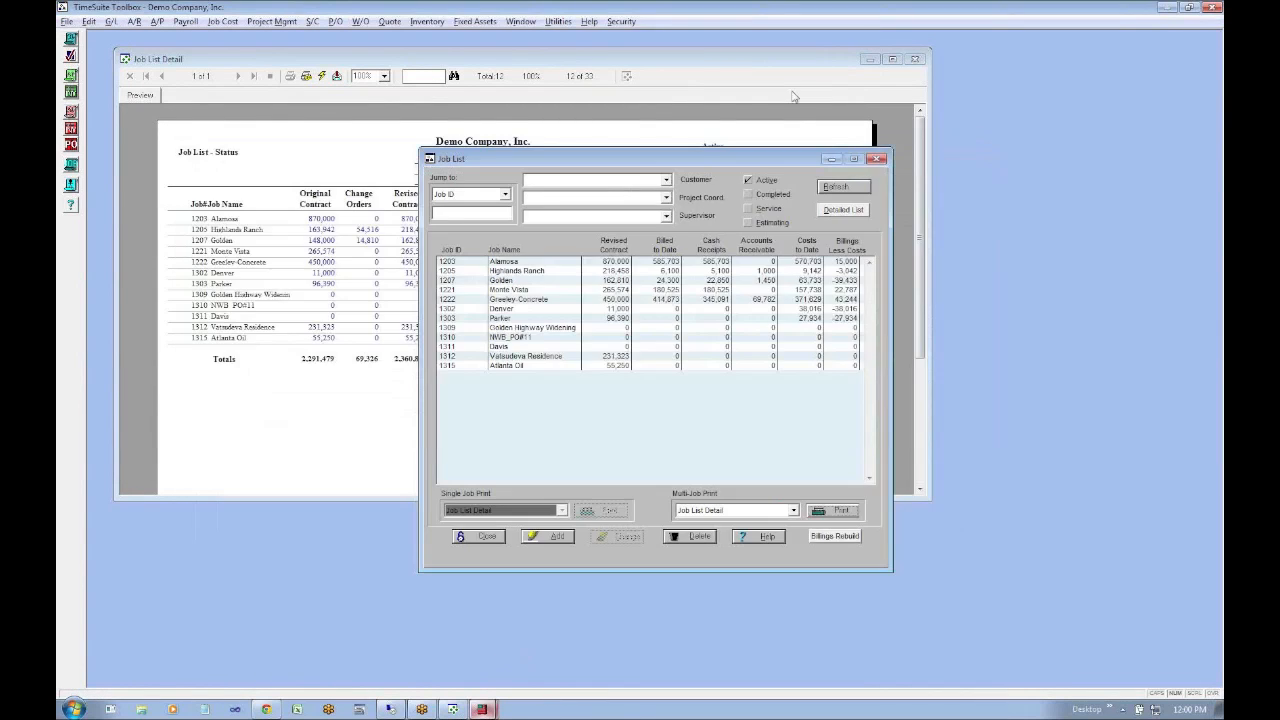
{"action": "double_click", "coordinate": [535, 282]}
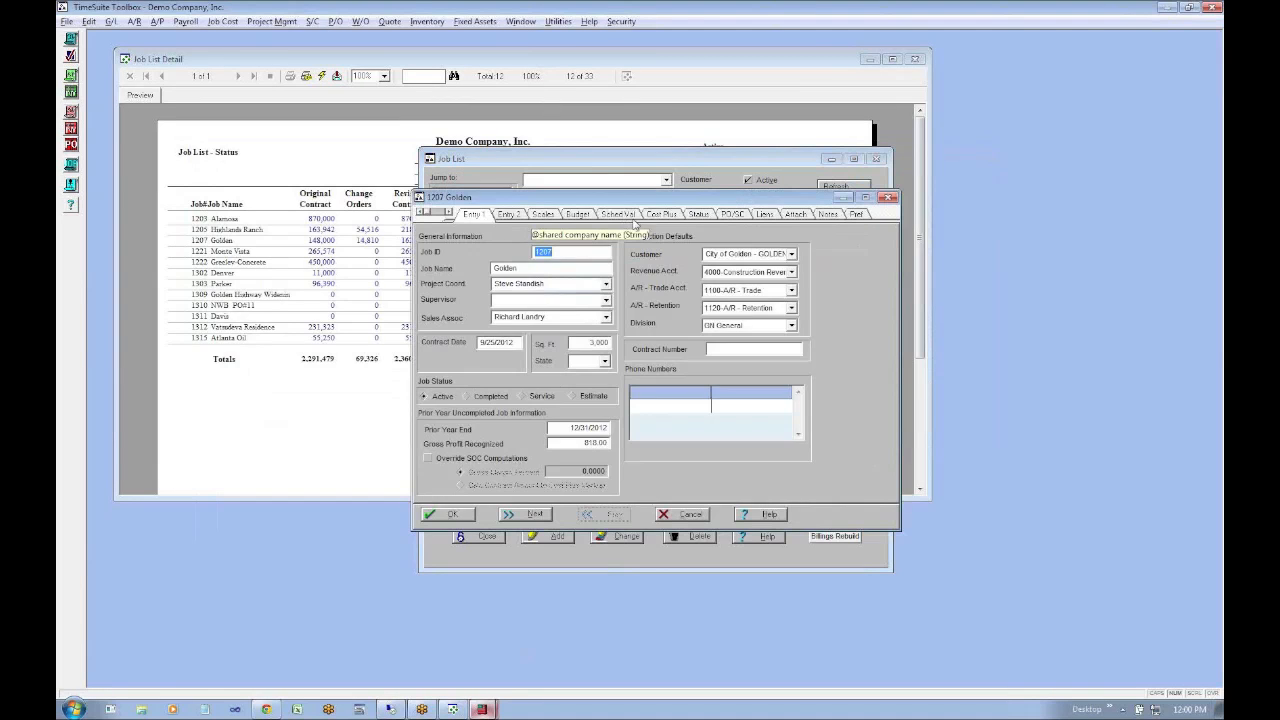
{"action": "left_click", "coordinate": [630, 215]}
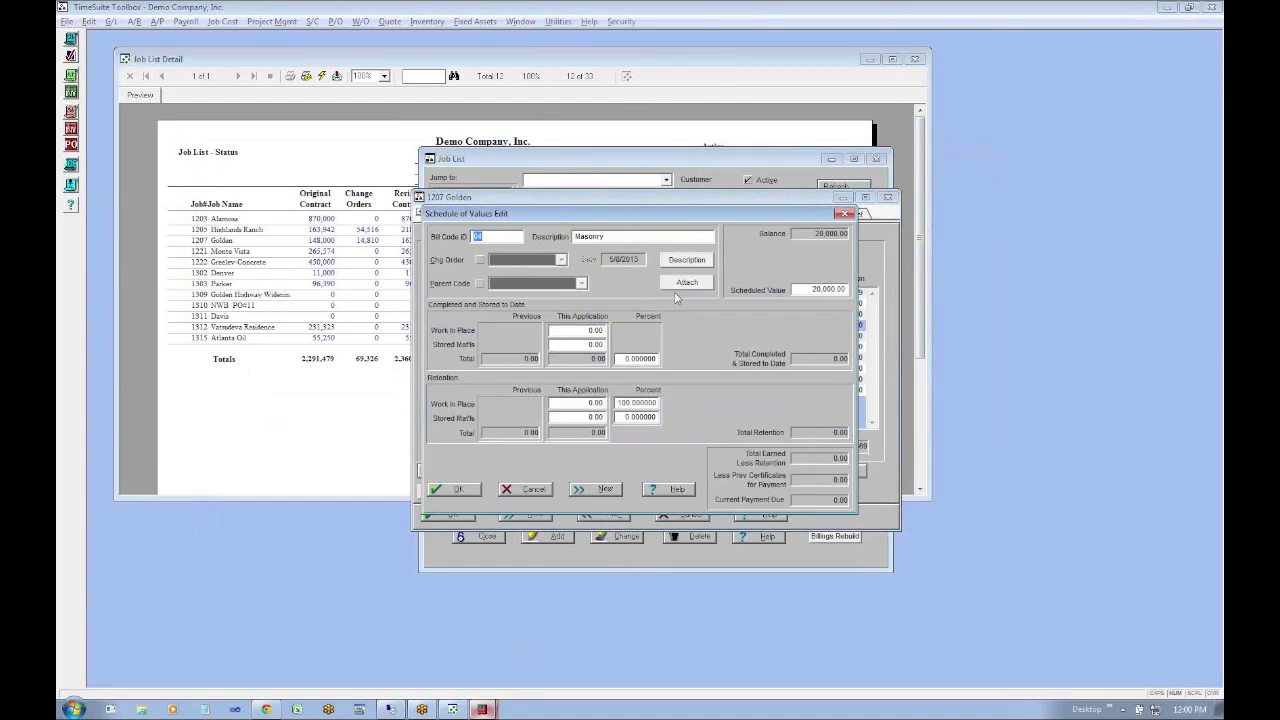
Set the completed percentage of the 04 Masonry billing line to 50 and save the line
{"action": "left_click", "coordinate": [618, 358]}
{"action": "type", "text": "50"}
{"action": "key", "text": "Tab"}
{"action": "left_click", "coordinate": [451, 490]}
{"action": "left_click", "coordinate": [628, 326]}
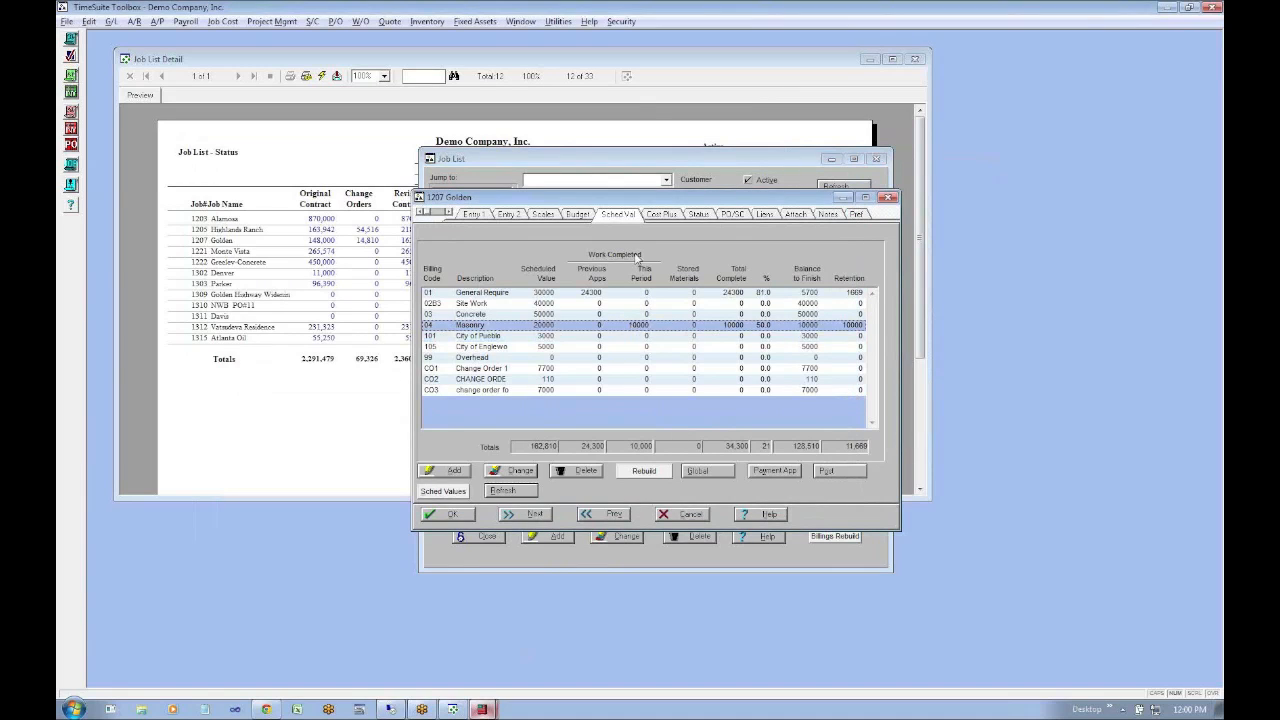
Preview the job's Application for Payment, examine the billing lines on its last page, and close the preview
{"action": "left_click", "coordinate": [787, 471]}
{"action": "left_click", "coordinate": [551, 415]}
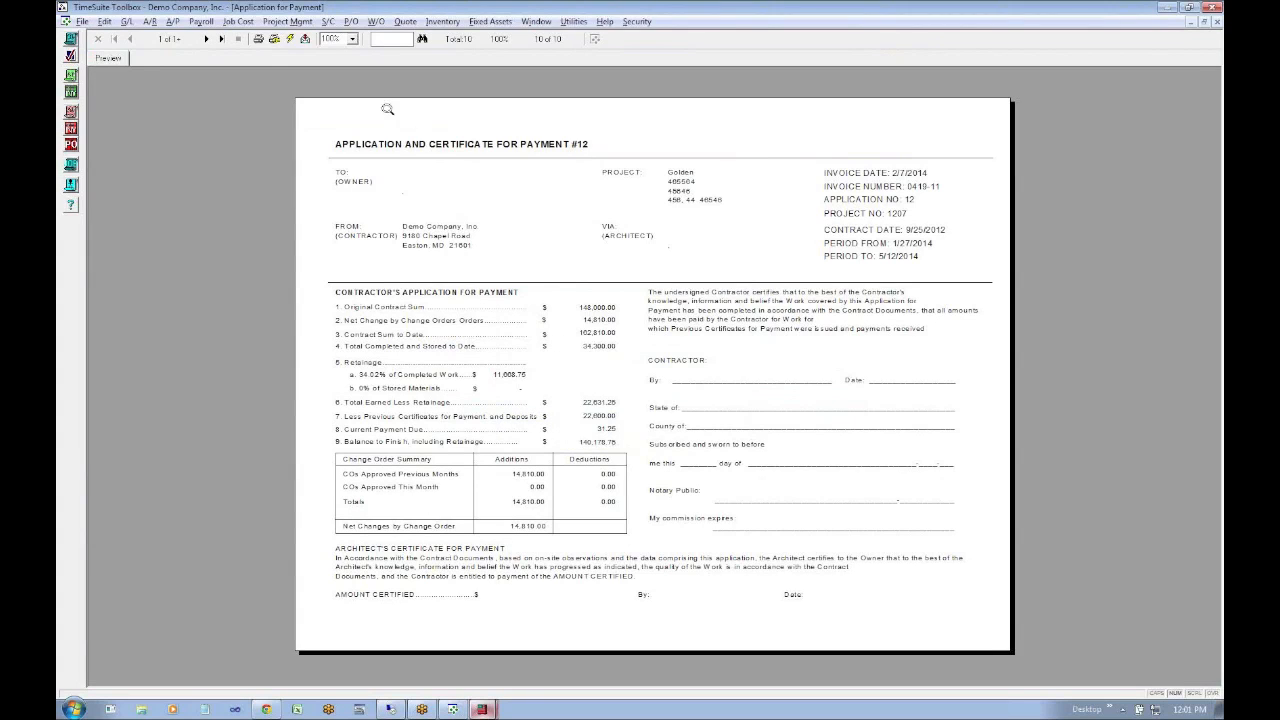
{"action": "left_click", "coordinate": [220, 40]}
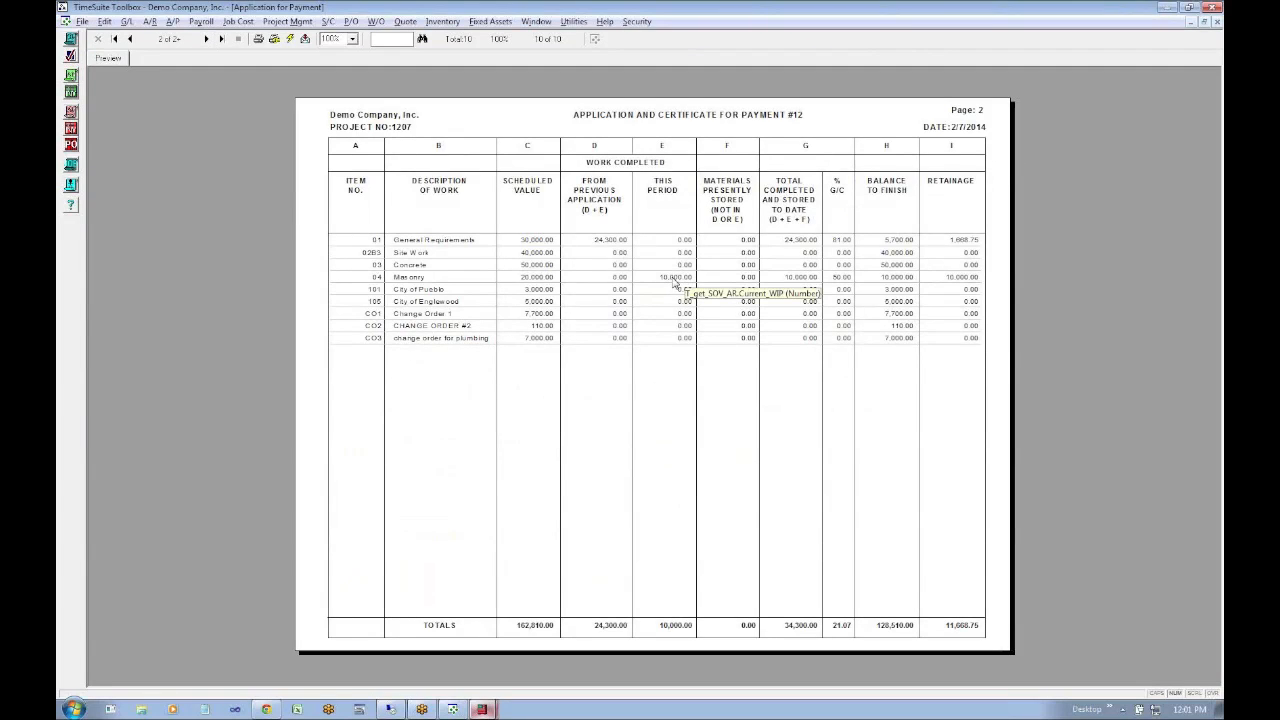
{"action": "left_click", "coordinate": [1203, 22]}
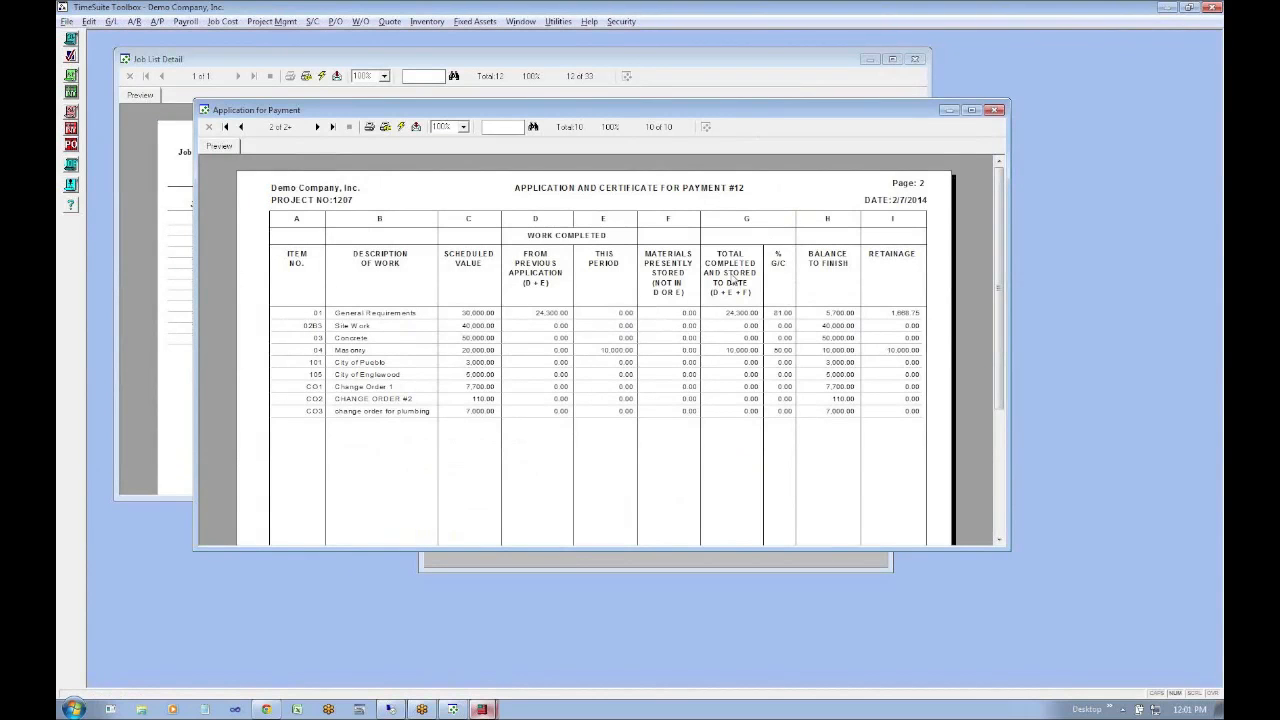
{"action": "left_click", "coordinate": [996, 111]}
Open the detailed Schedule Of Values window for job 1207 and display its AR history
{"action": "left_click", "coordinate": [441, 492]}
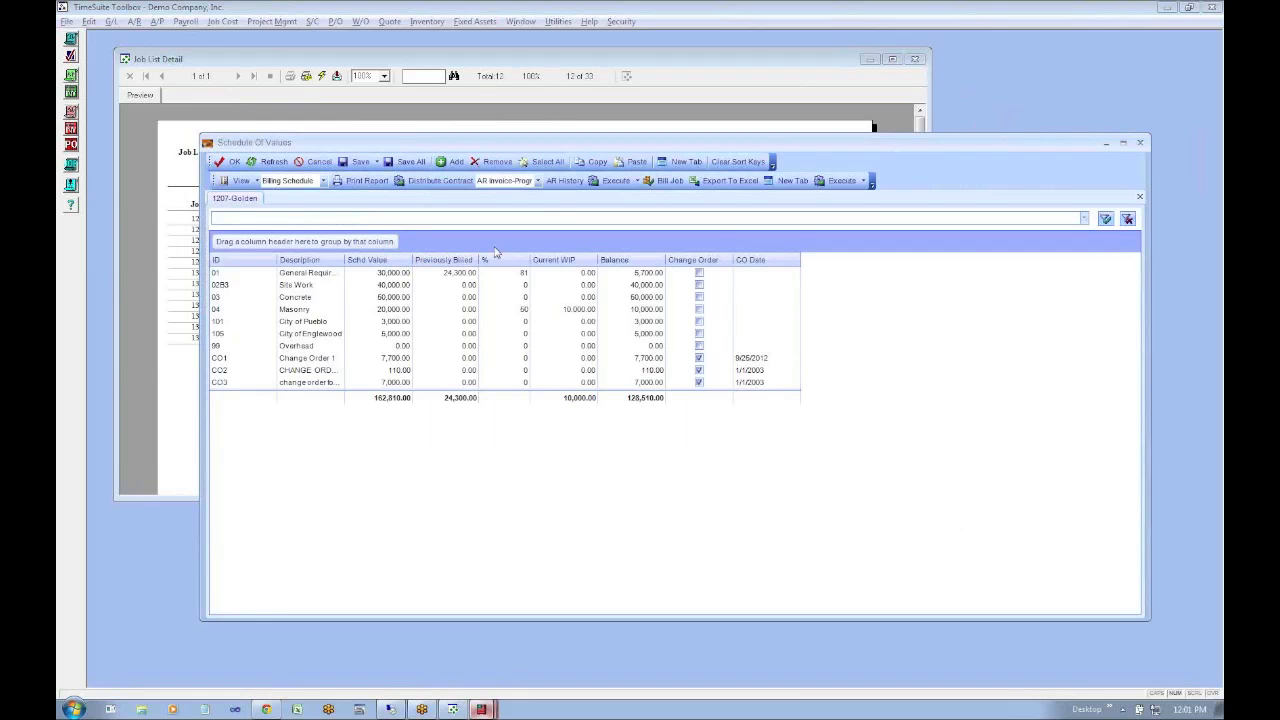
{"action": "left_click", "coordinate": [565, 181]}
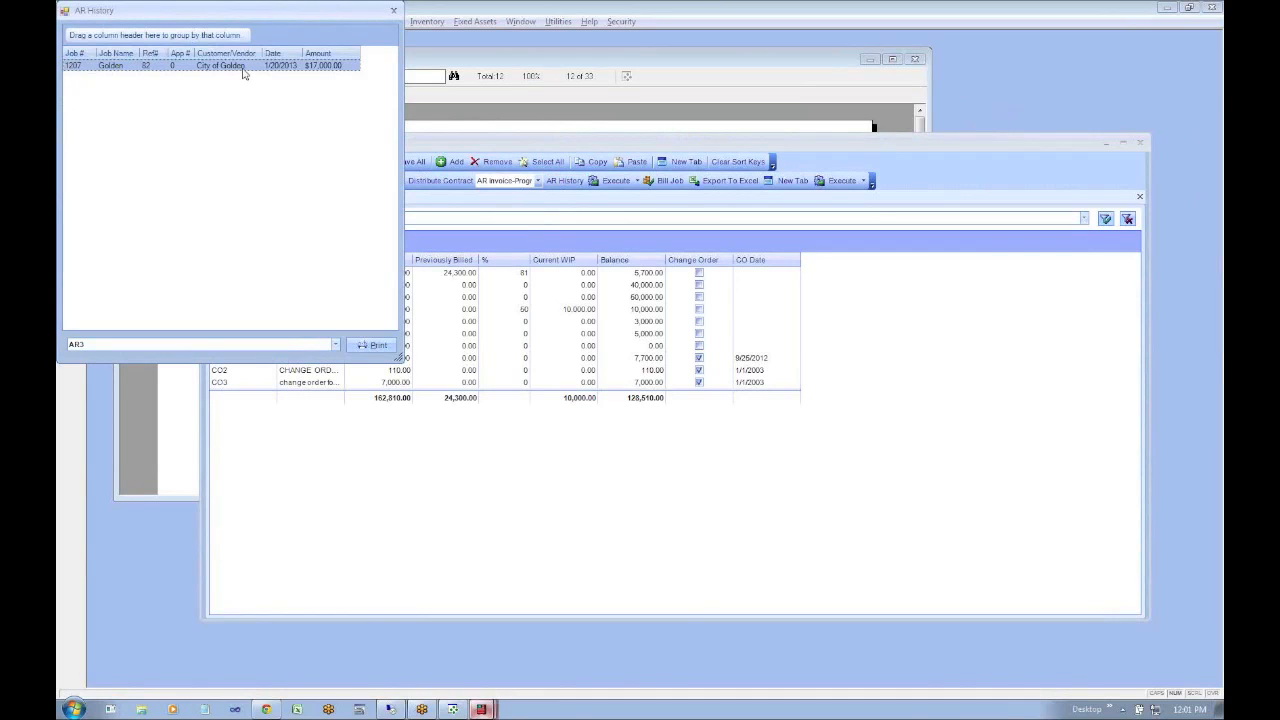
Print the City of Golden entry in the AR history as Pay App Landscape and examine page 2 of the report
{"action": "left_click", "coordinate": [243, 67]}
{"action": "left_click", "coordinate": [335, 344]}
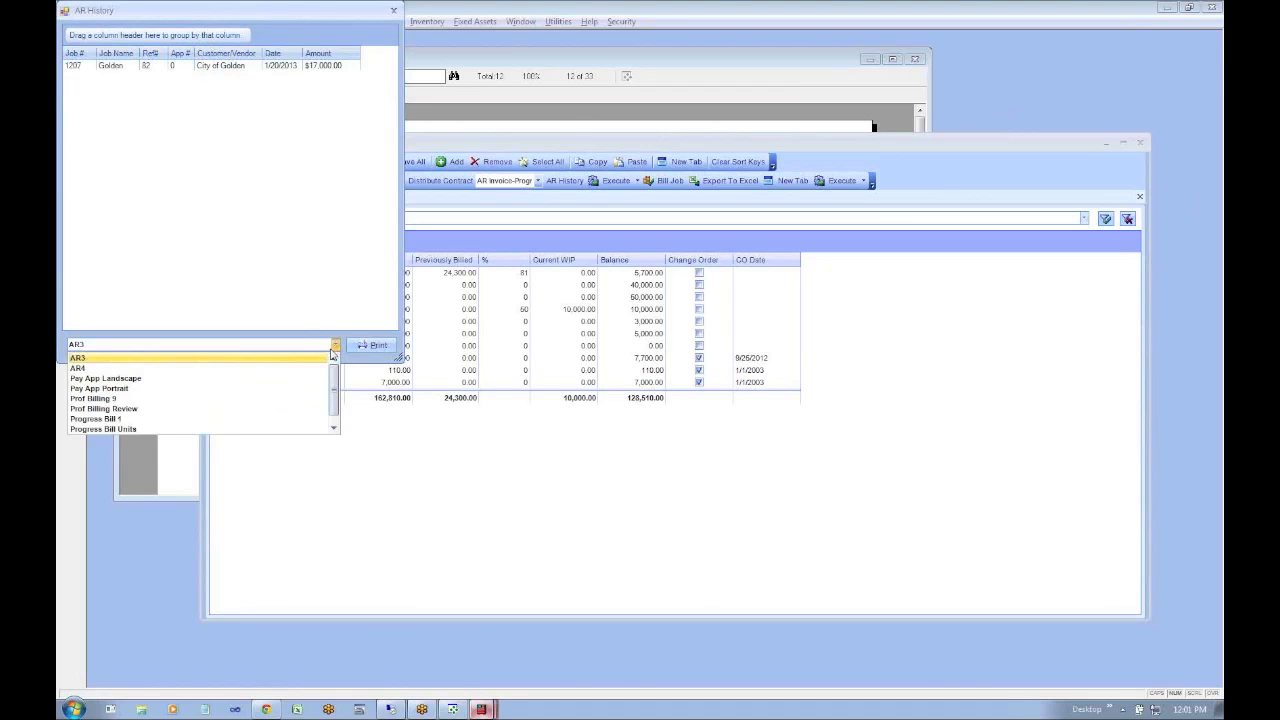
{"action": "left_click", "coordinate": [335, 428]}
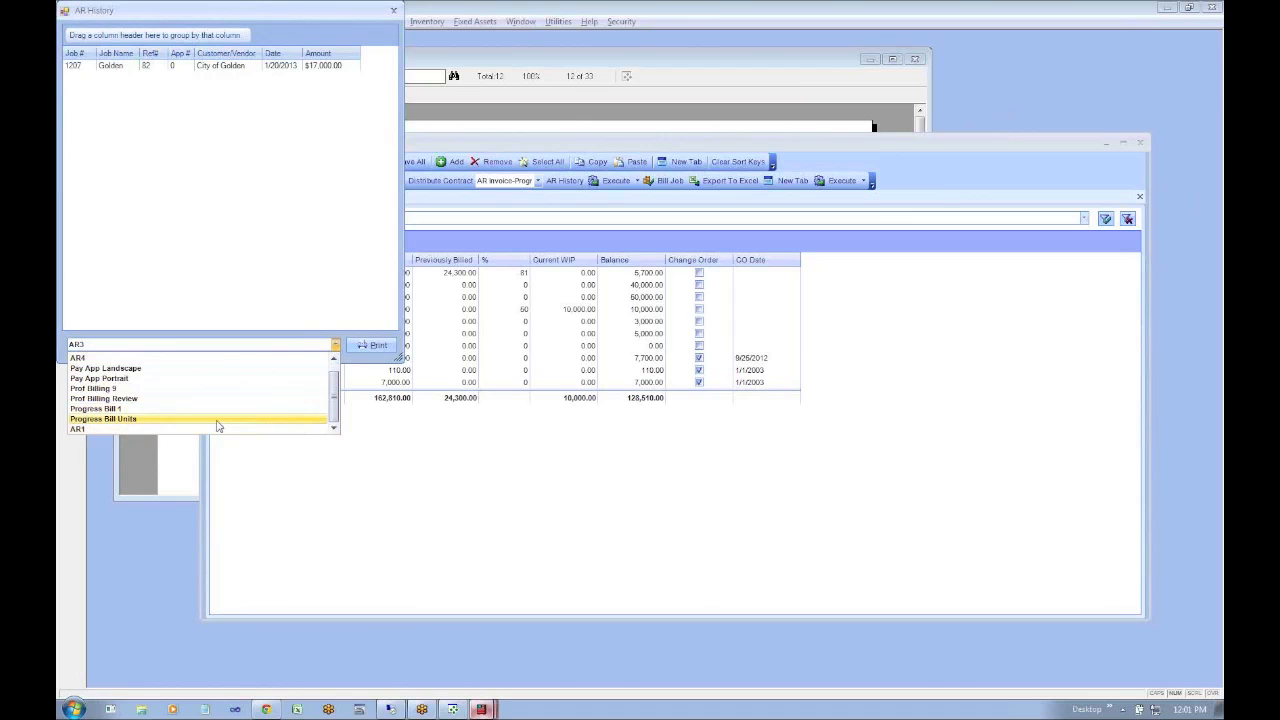
{"action": "left_click", "coordinate": [104, 369]}
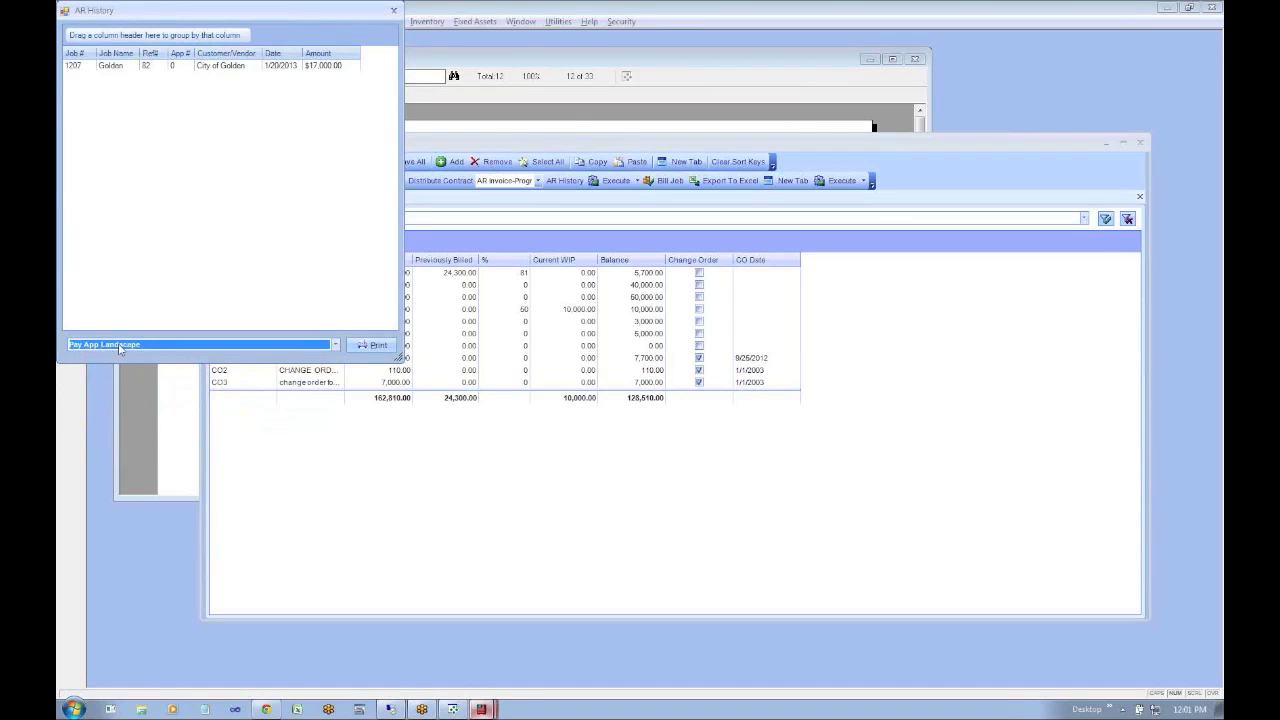
{"action": "left_click", "coordinate": [368, 350]}
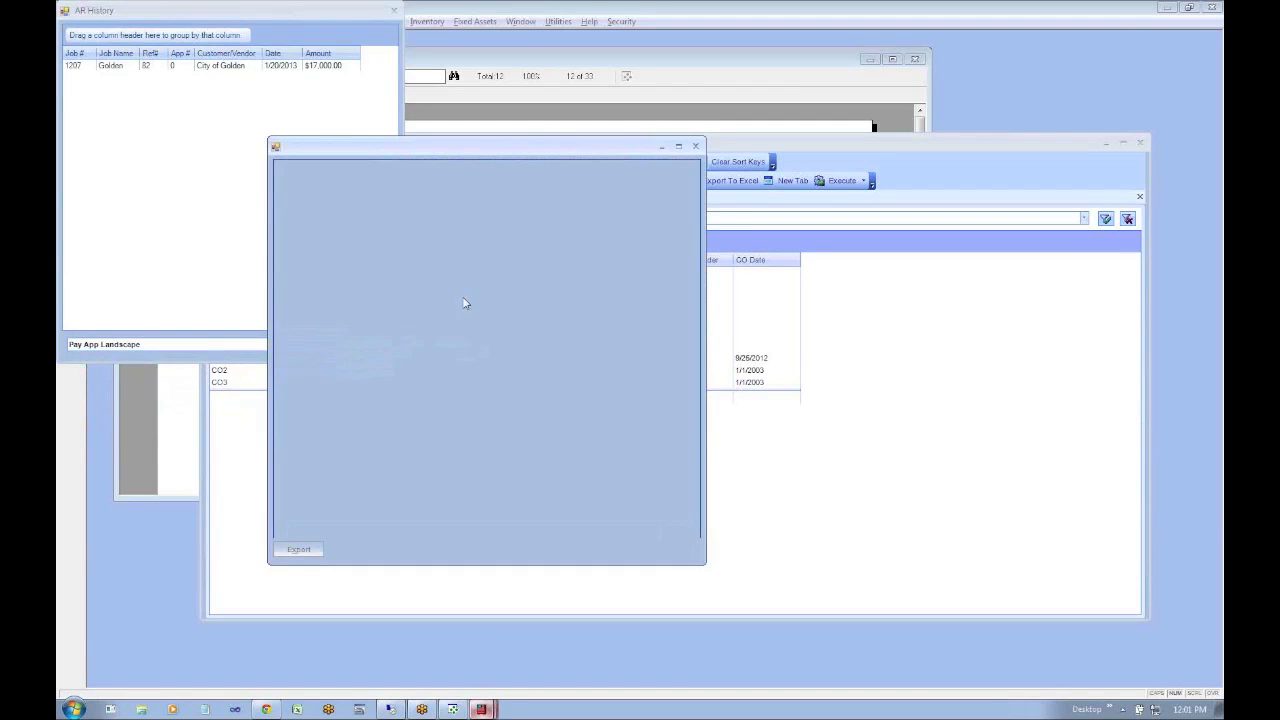
{"action": "left_click", "coordinate": [678, 145]}
{"action": "left_click", "coordinate": [103, 40]}
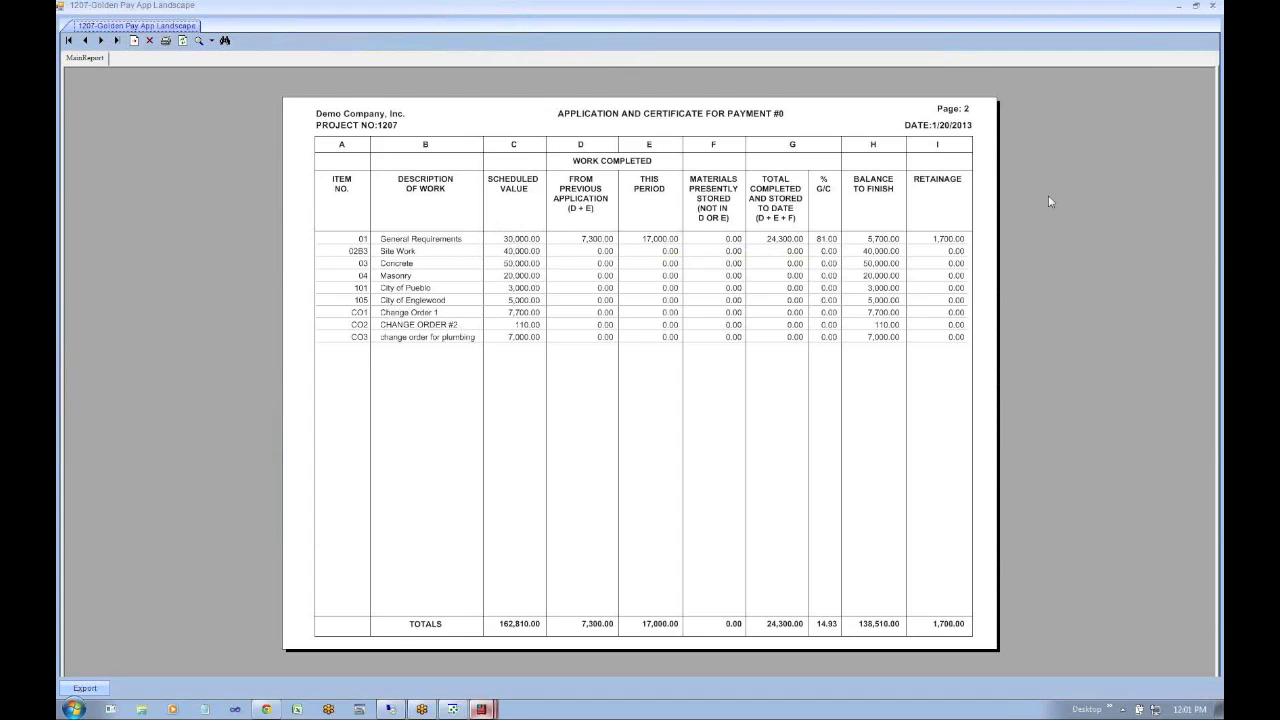
{"action": "left_click", "coordinate": [1197, 8]}
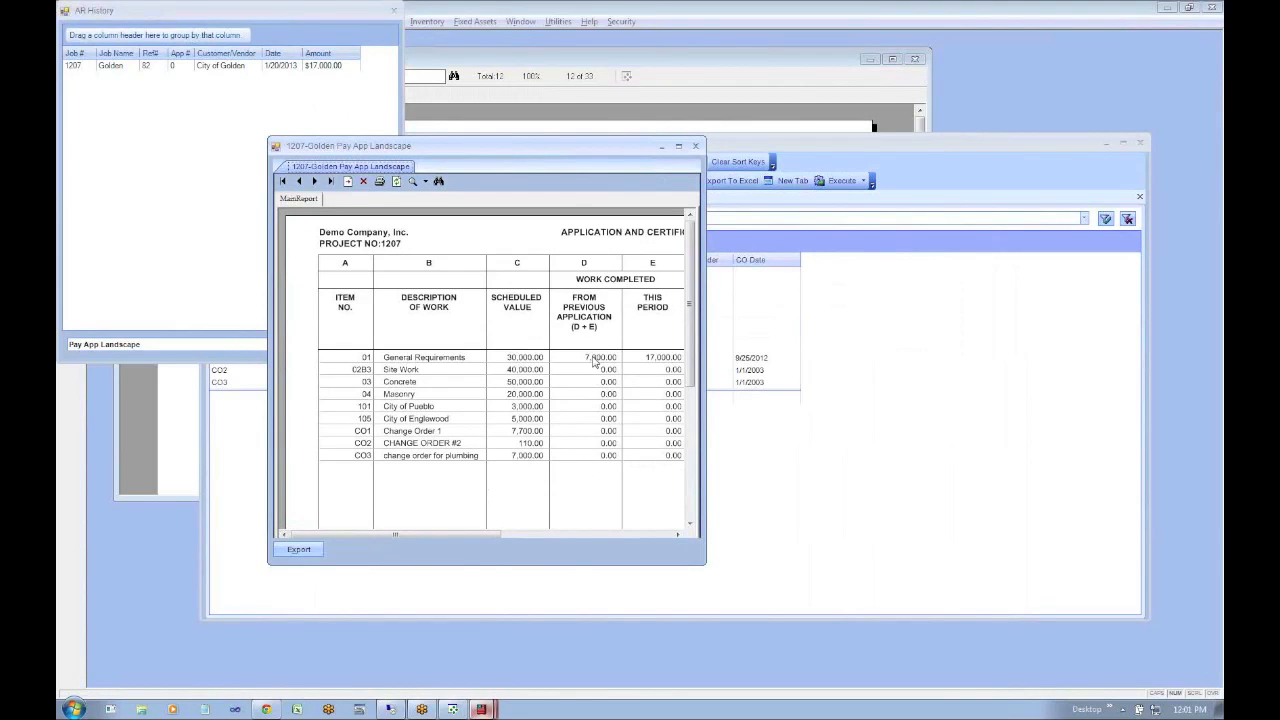
{"action": "left_click", "coordinate": [240, 68]}
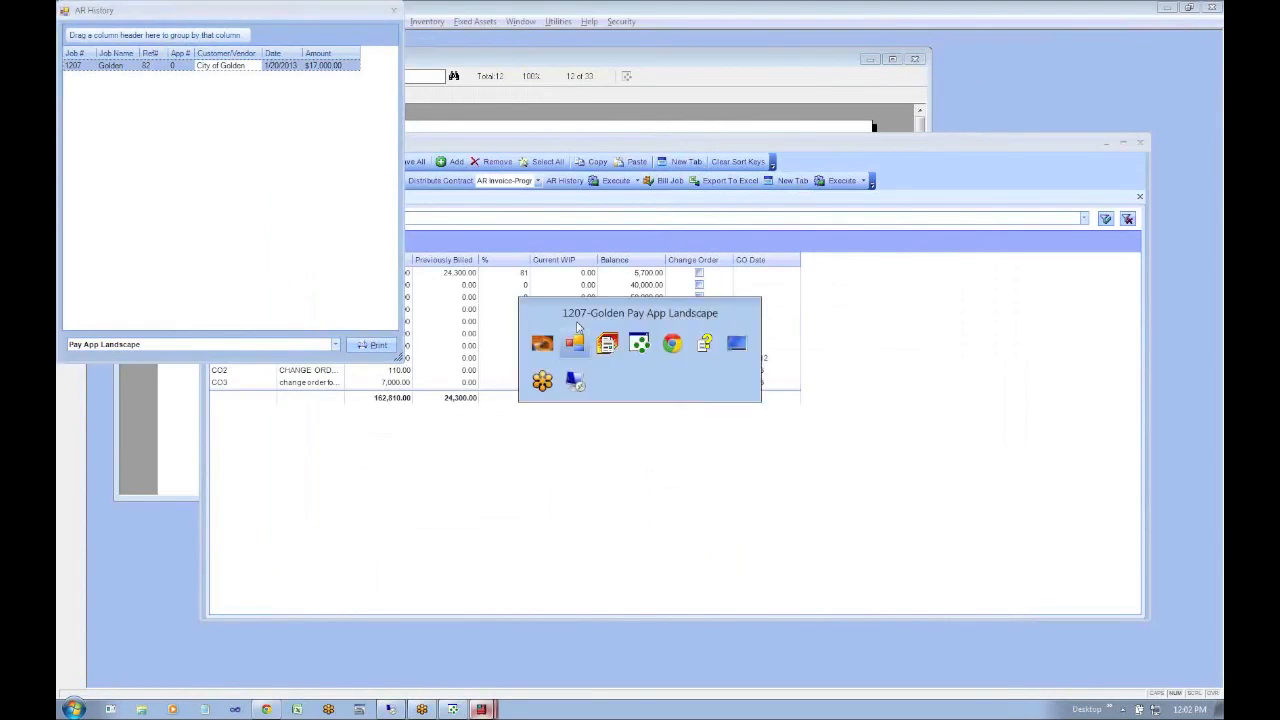
{"action": "key", "text": "alt+Tab"}
{"action": "key", "text": "alt+Tab"}
{"action": "key", "text": "alt+Tab"}
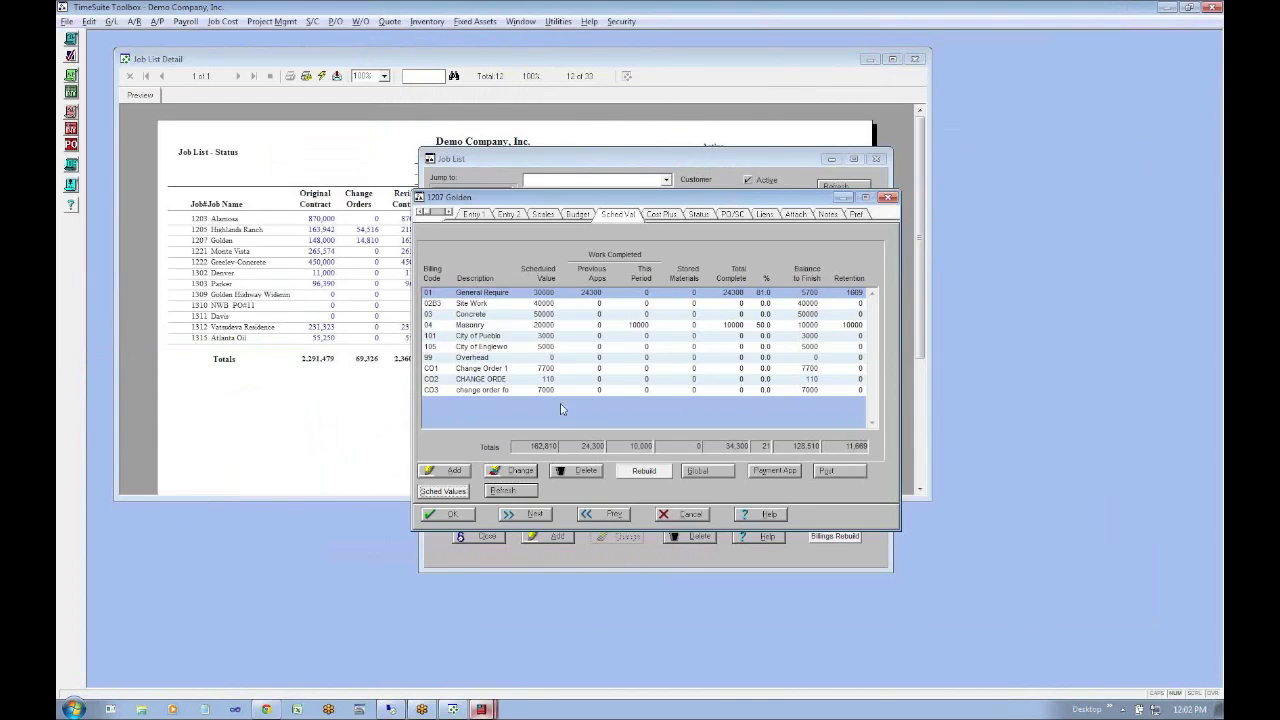
{"action": "key", "text": "alt+Tab"}
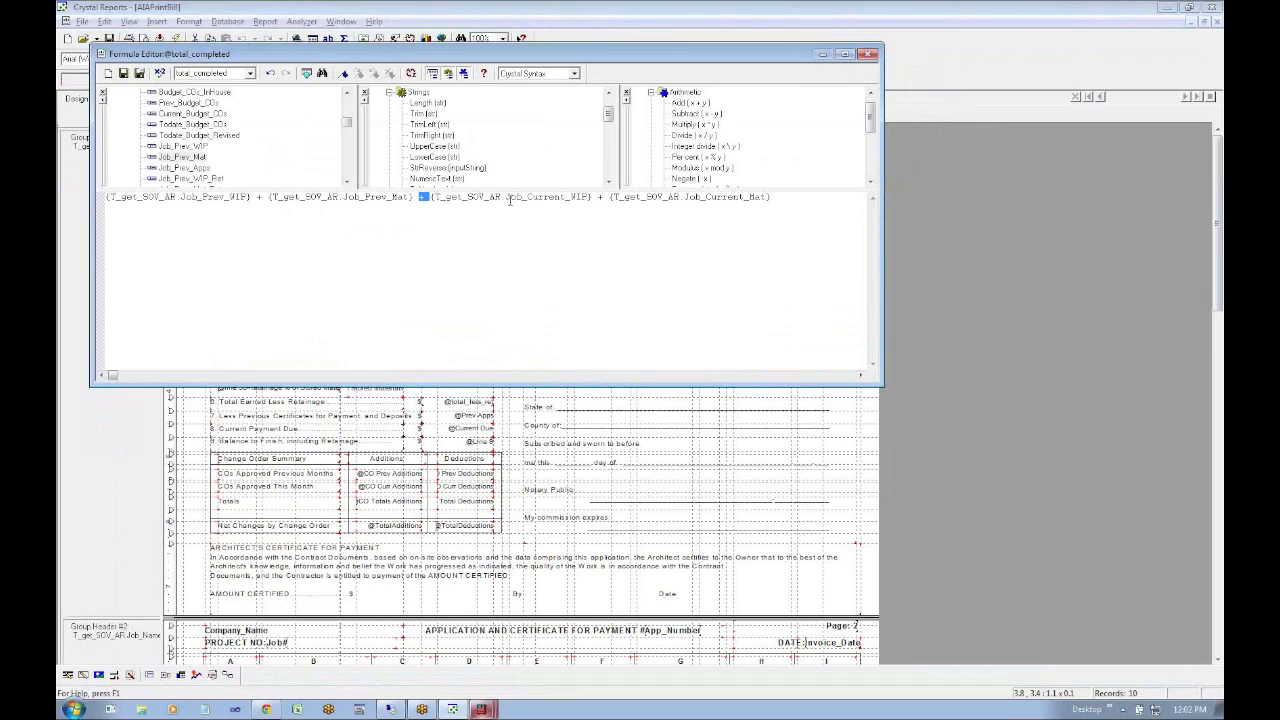
{"action": "left_click_drag", "start_coordinate": [507, 197], "coordinate": [588, 197]}
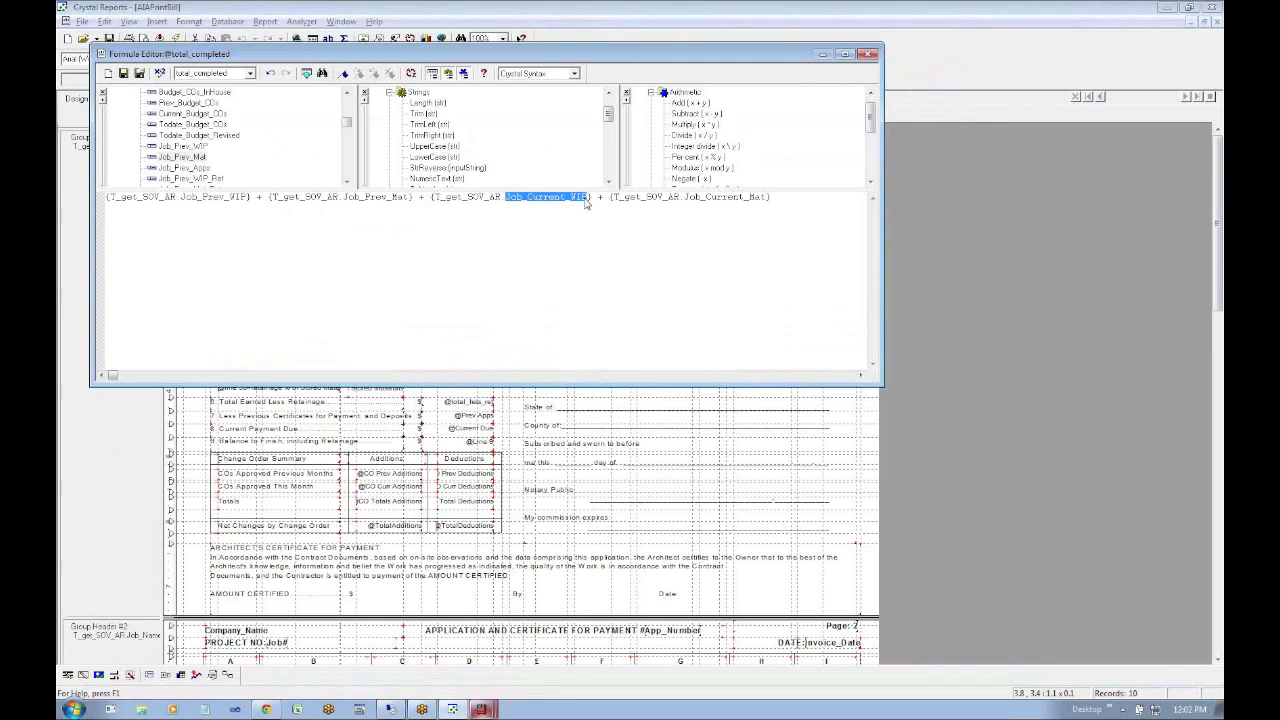
{"action": "left_click", "coordinate": [548, 199]}
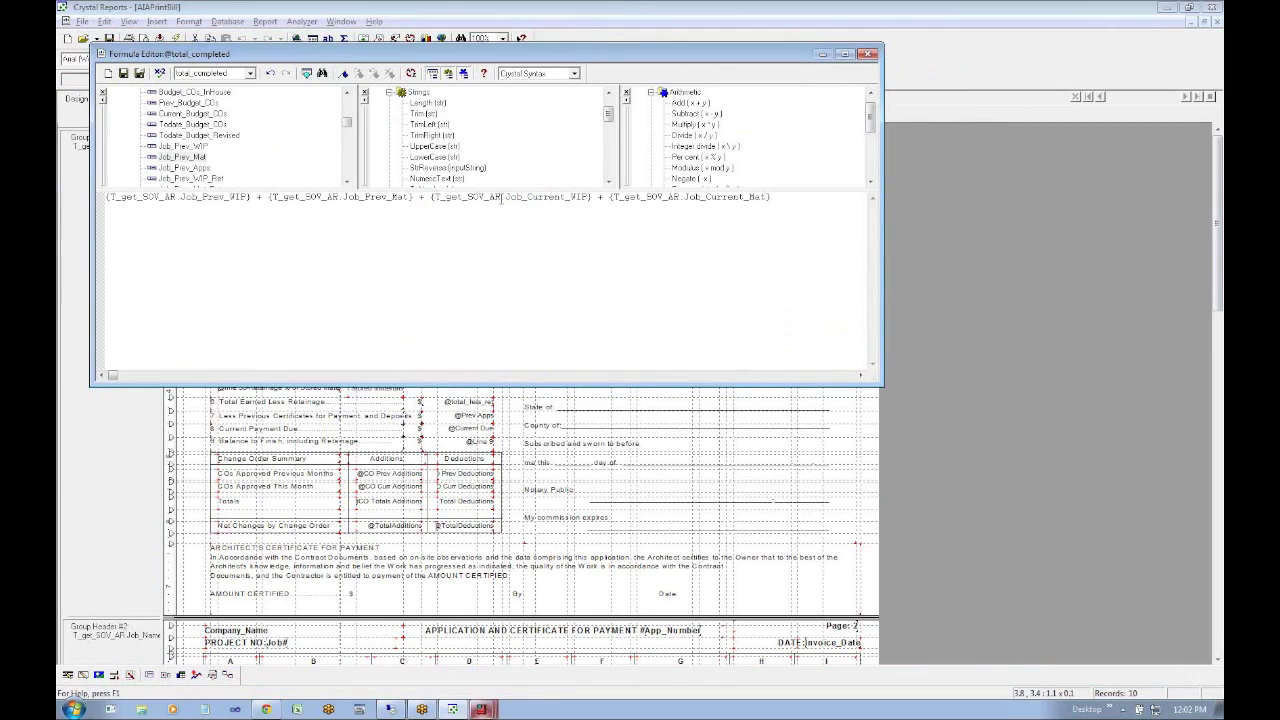
{"action": "left_click_drag", "start_coordinate": [505, 197], "coordinate": [572, 197]}
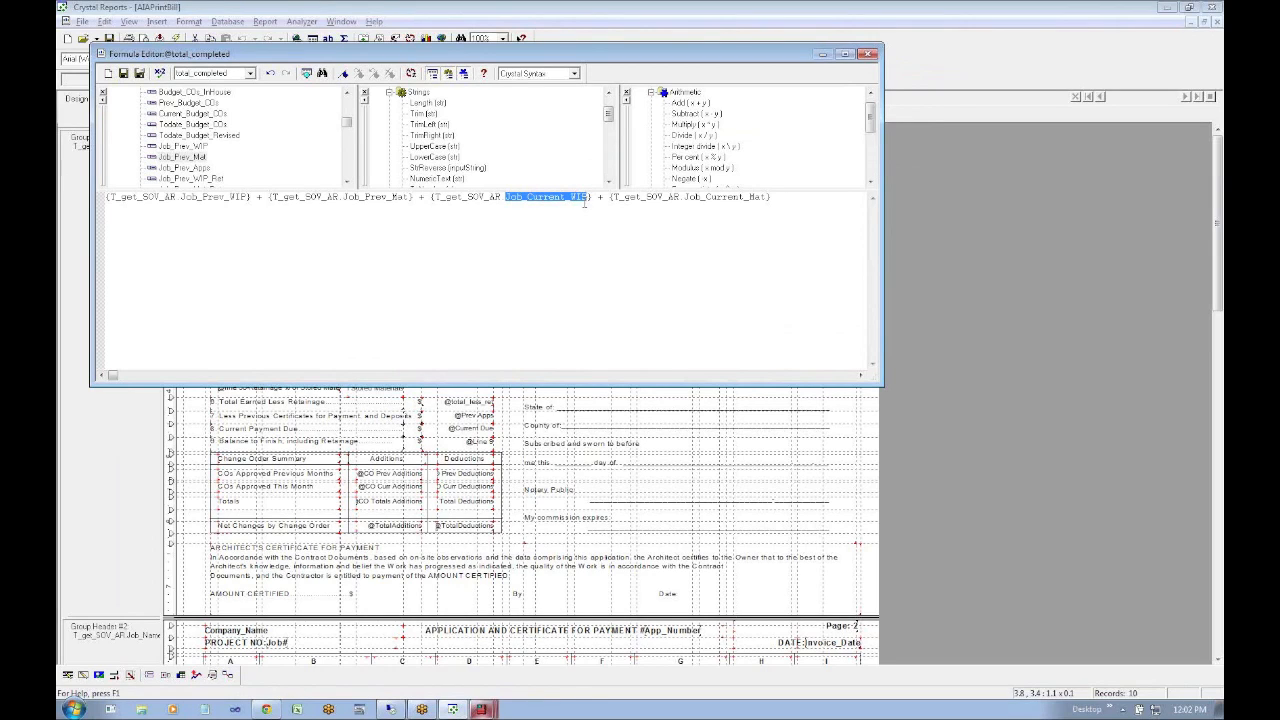
{"action": "left_click", "coordinate": [513, 207]}
{"action": "left_click_drag", "start_coordinate": [430, 197], "coordinate": [771, 204]}
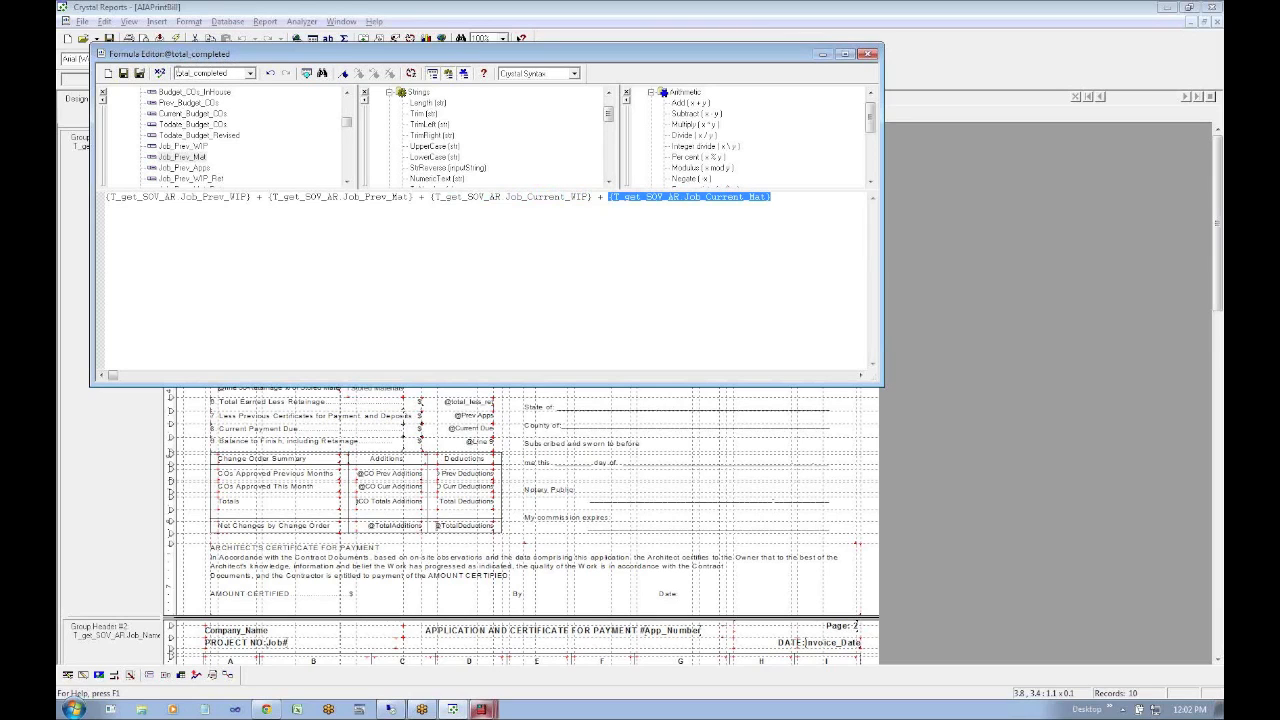
{"action": "left_click", "coordinate": [141, 76]}
{"action": "left_click", "coordinate": [160, 22]}
{"action": "left_click", "coordinate": [160, 22]}
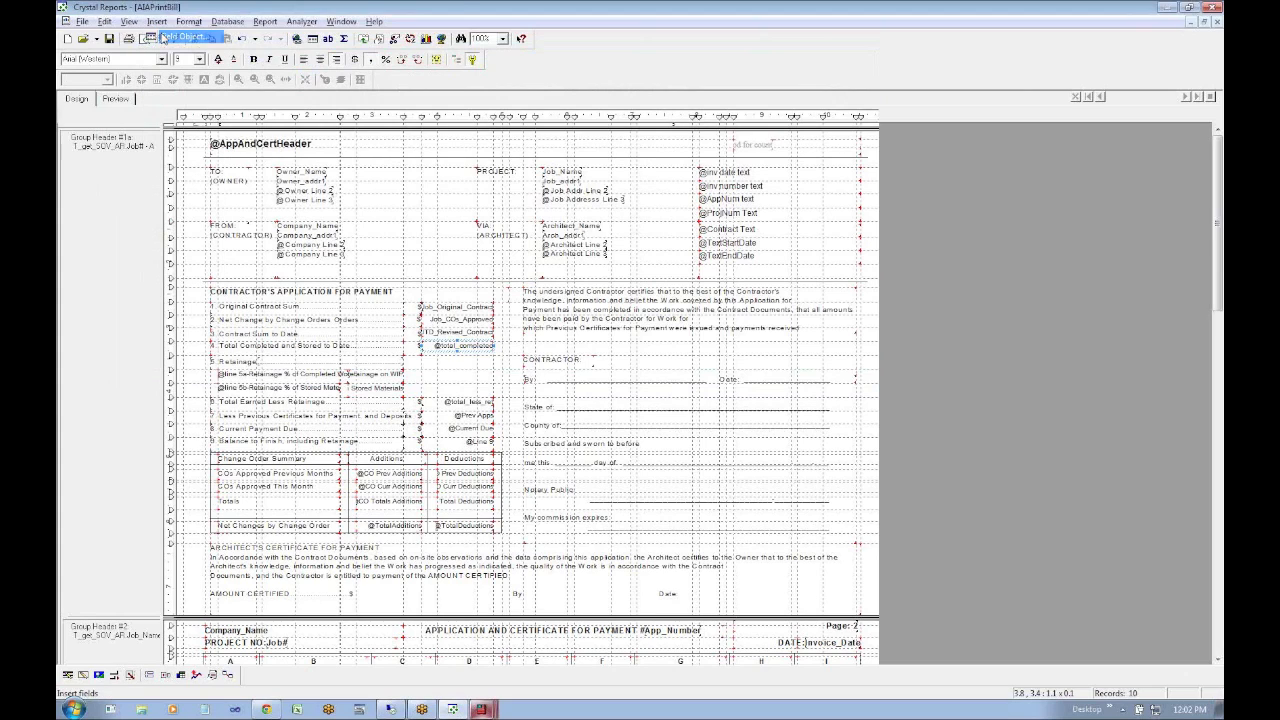
{"action": "left_click", "coordinate": [162, 36]}
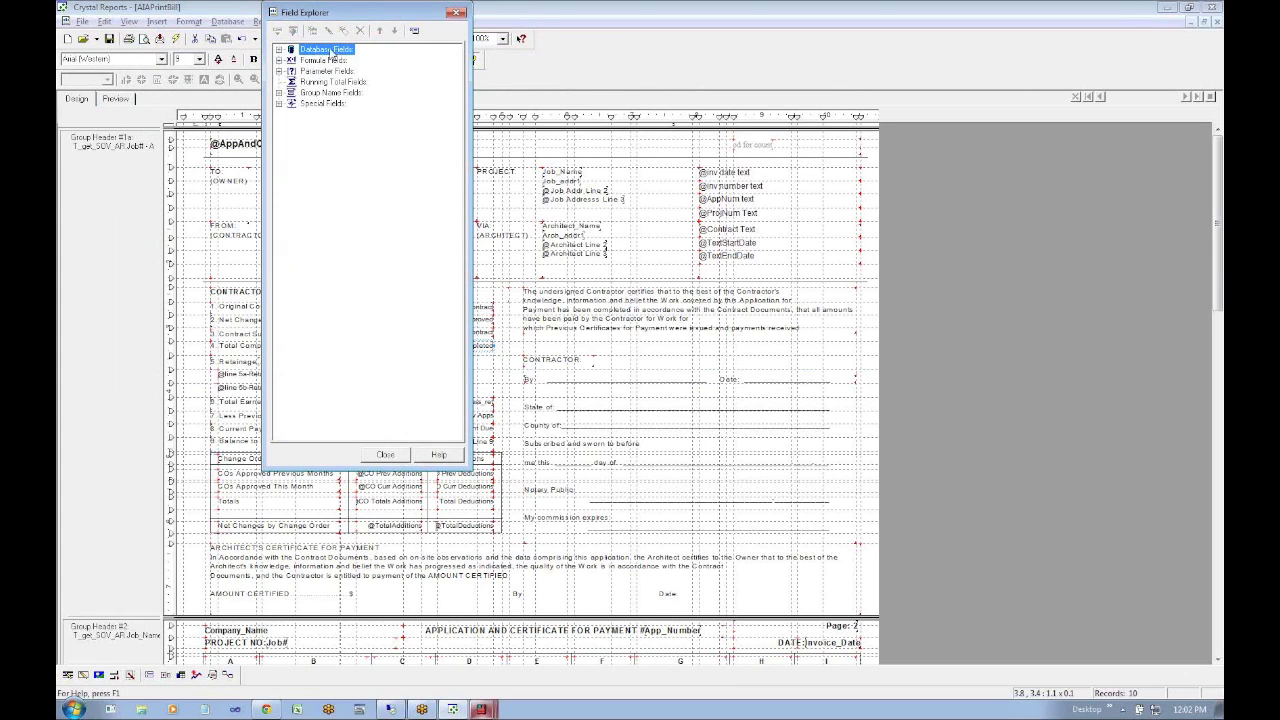
{"action": "left_click", "coordinate": [279, 49]}
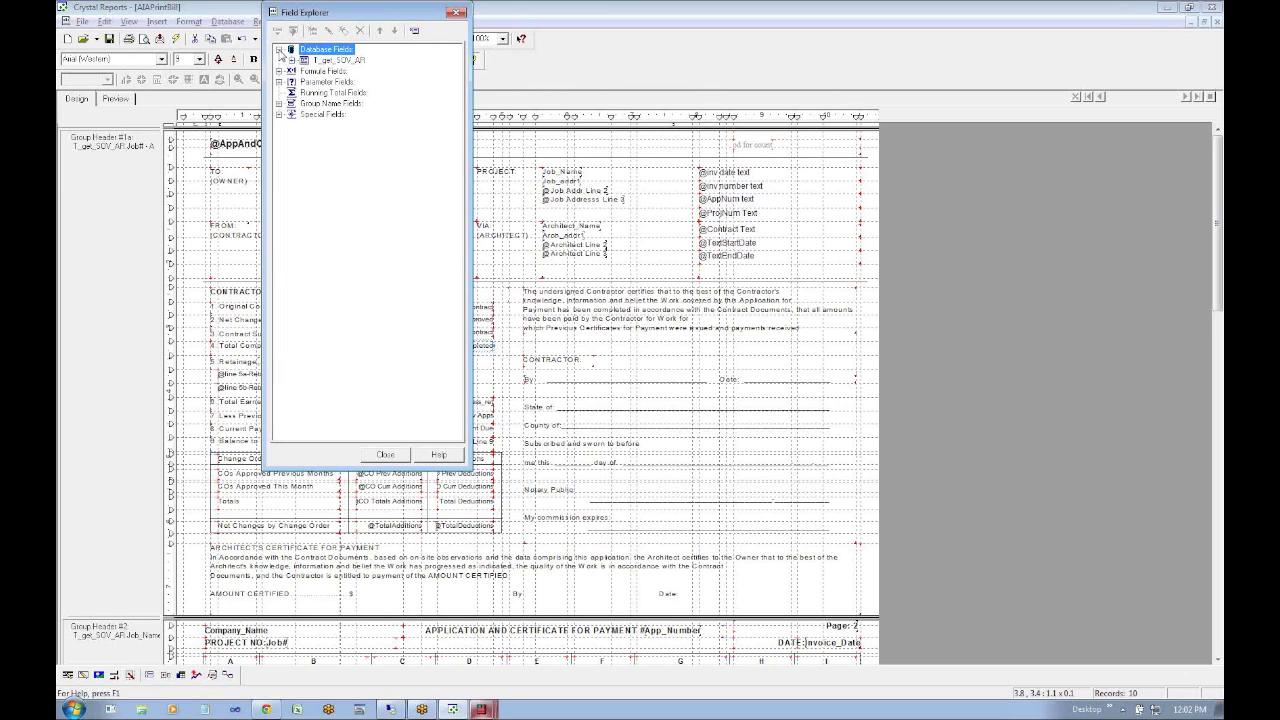
{"action": "left_click", "coordinate": [279, 49]}
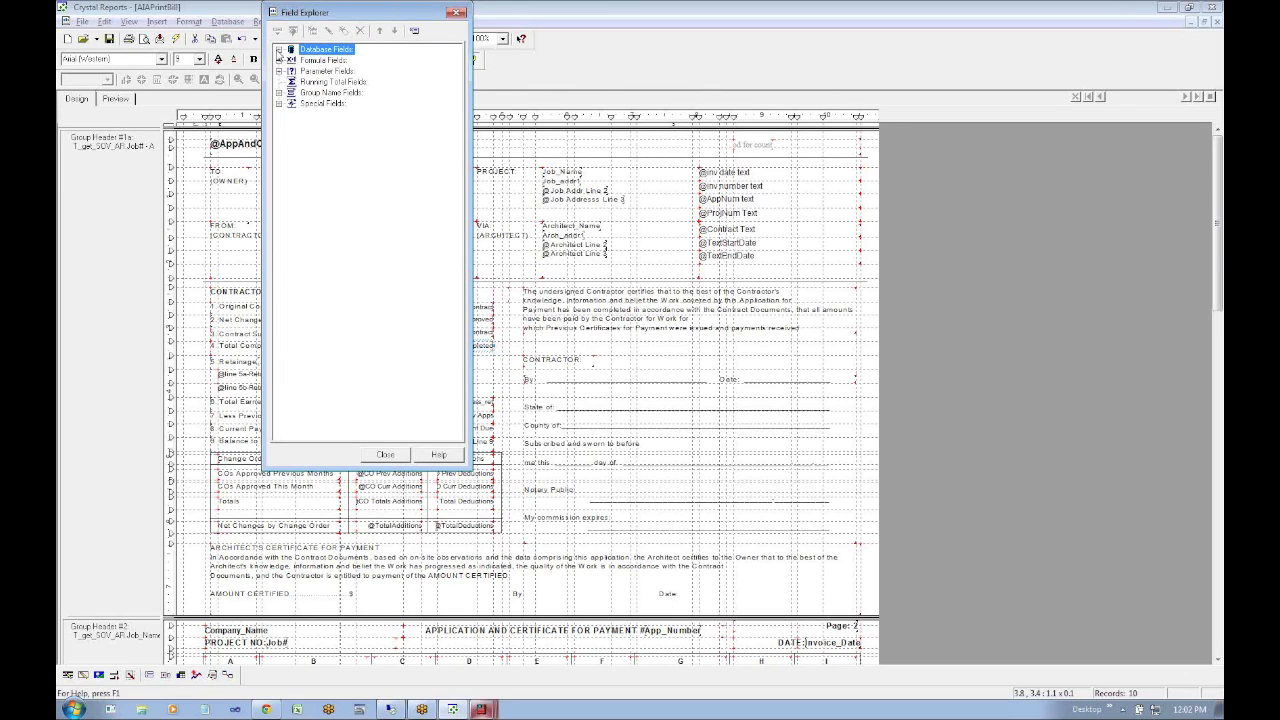
{"action": "left_click", "coordinate": [279, 60]}
{"action": "left_click", "coordinate": [330, 49]}
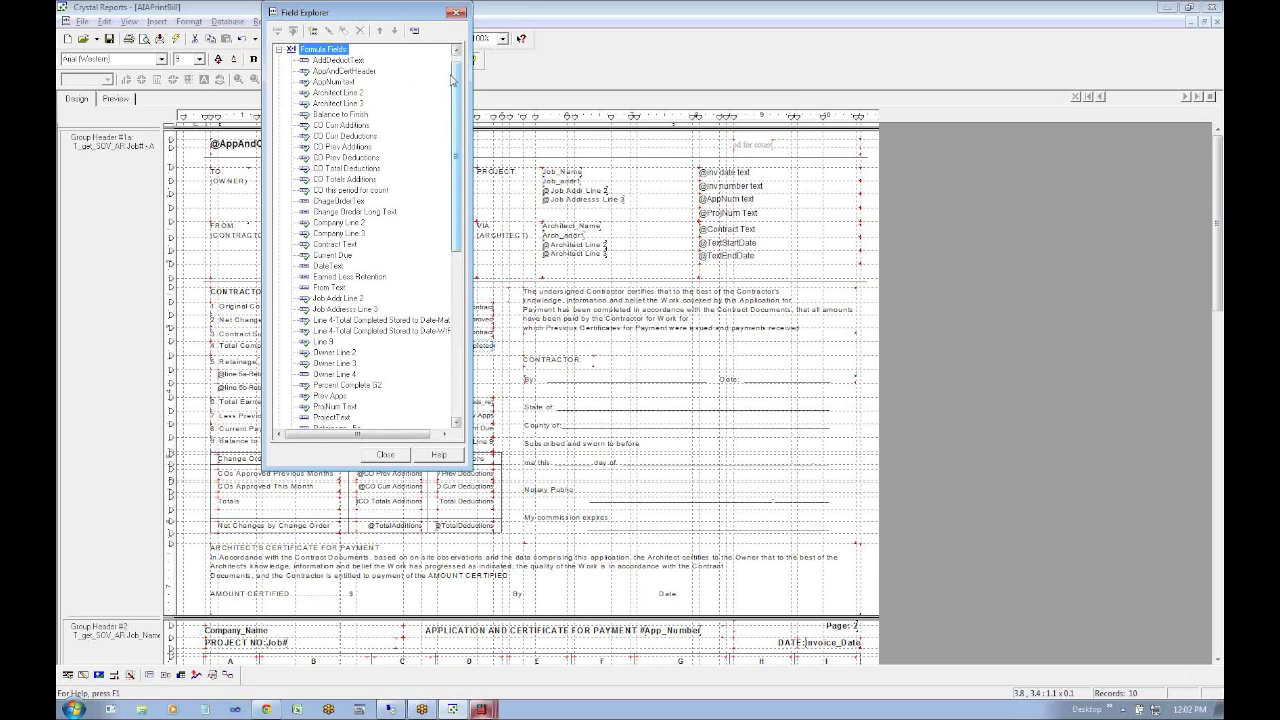
{"action": "scroll", "coordinate": [455, 72], "scroll_direction": "up", "scroll_amount": 1}
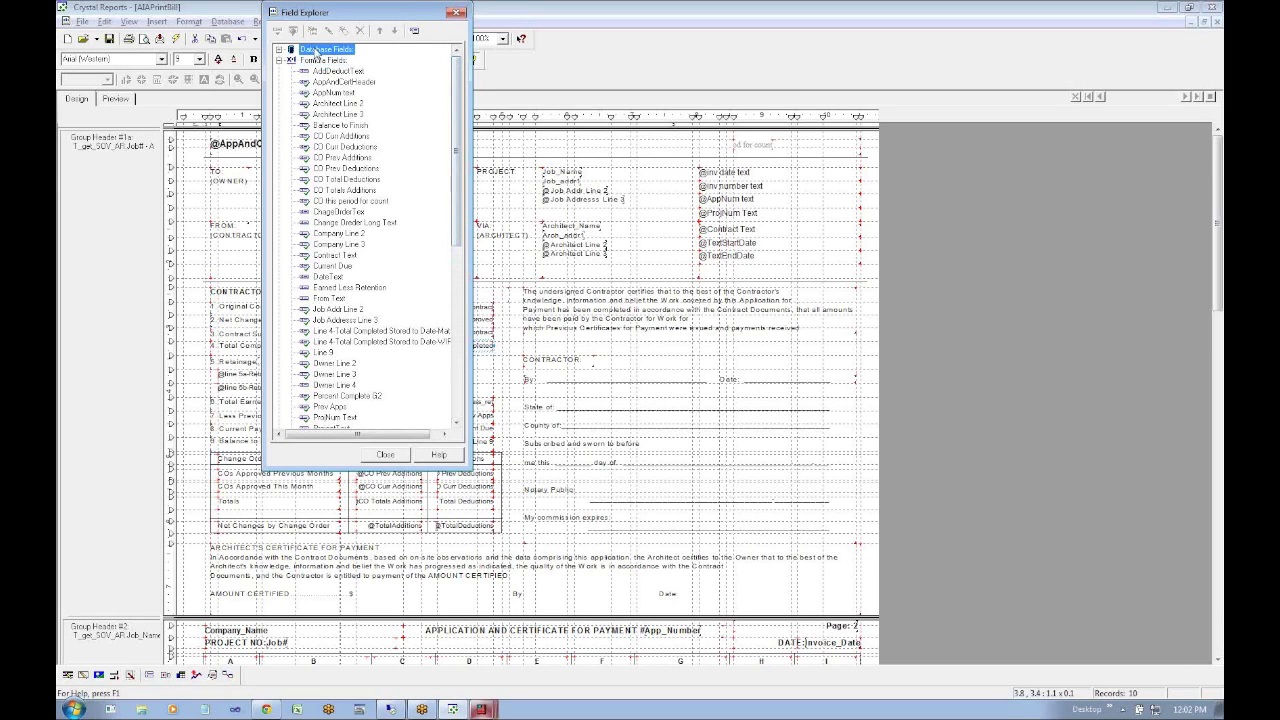
Delete the unused formula fields AddDeductText, Change Order Long Text and ChageOrderText from the report
{"action": "left_click", "coordinate": [336, 103]}
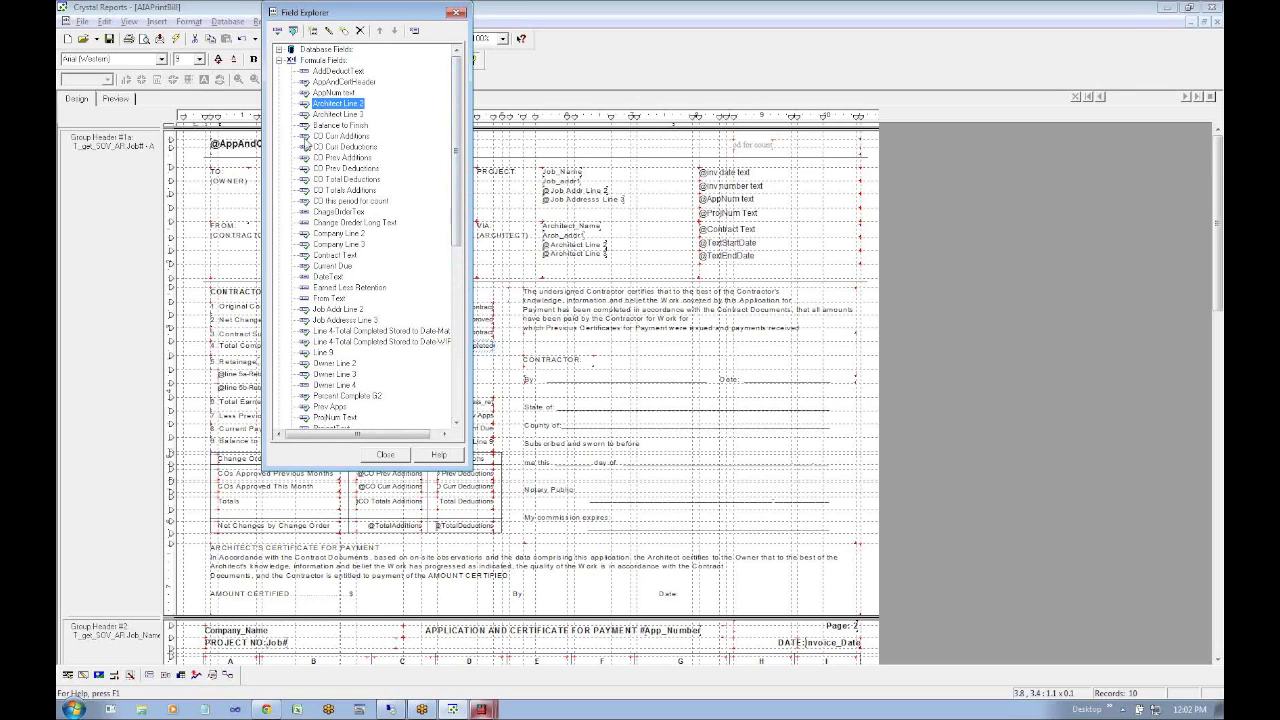
{"action": "left_click", "coordinate": [323, 73]}
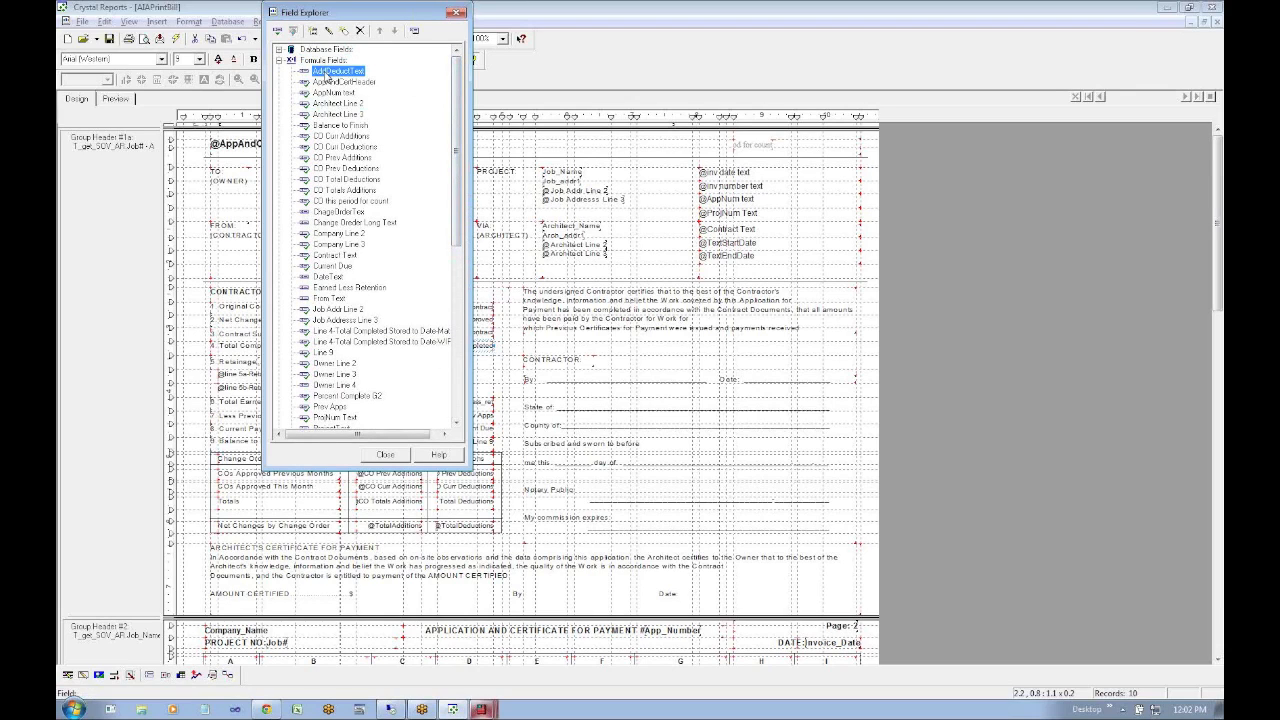
{"action": "left_click", "coordinate": [360, 31]}
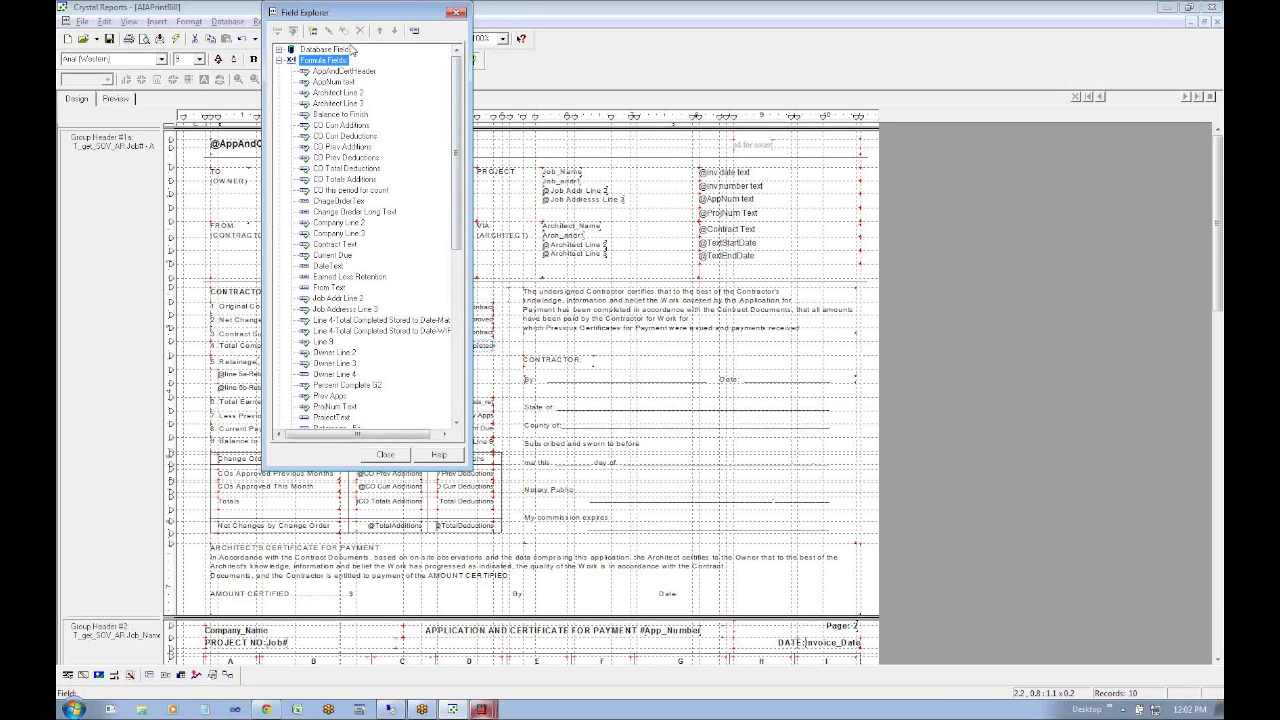
{"action": "left_click", "coordinate": [327, 212]}
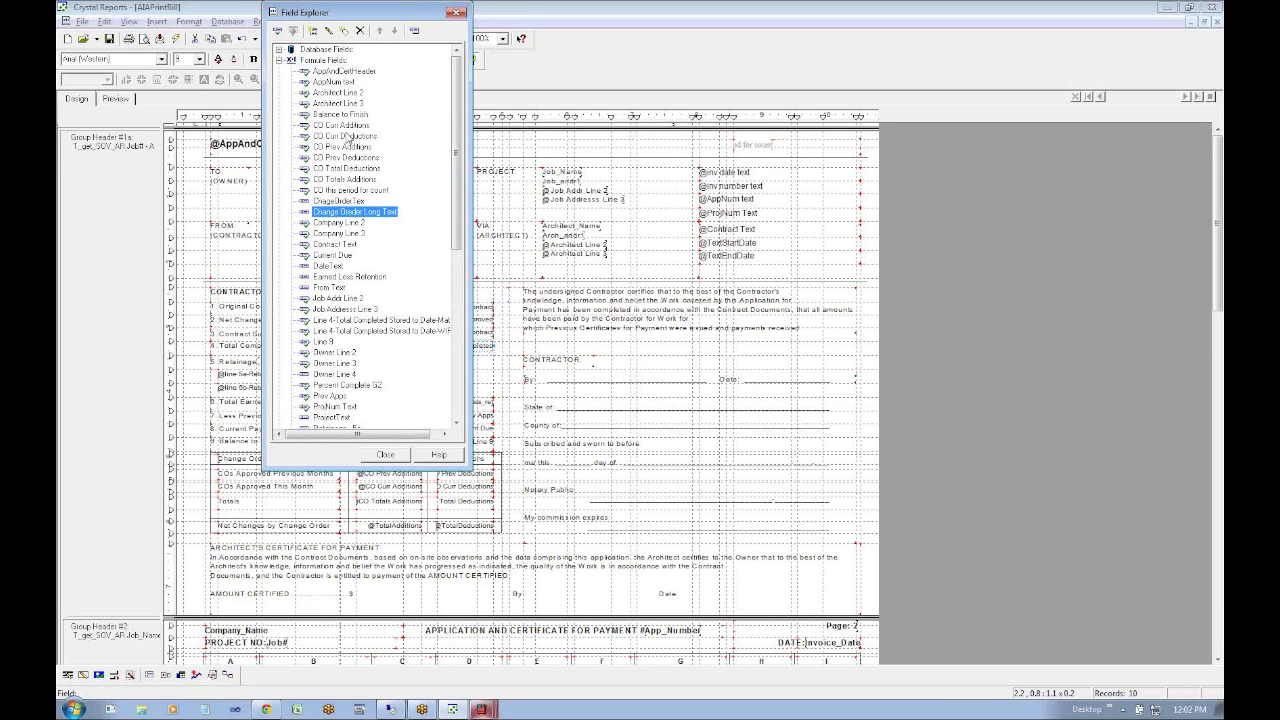
{"action": "left_click", "coordinate": [360, 31]}
{"action": "left_click", "coordinate": [320, 203]}
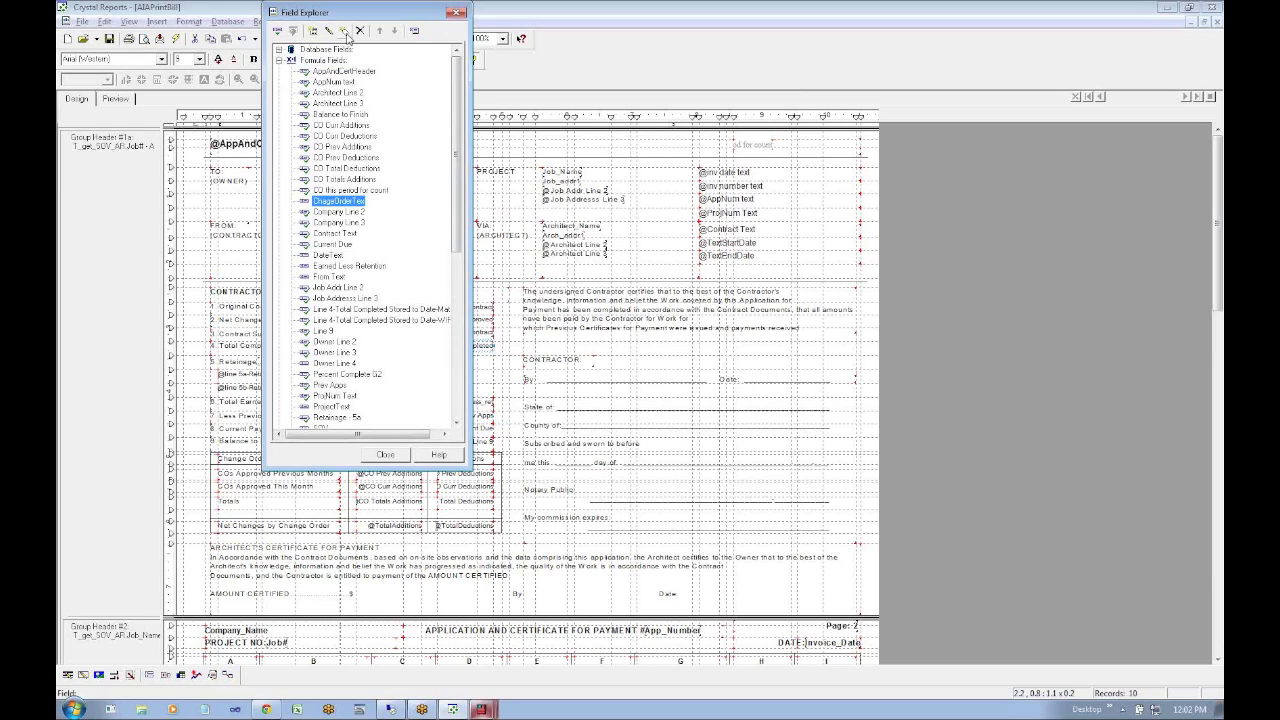
{"action": "left_click", "coordinate": [362, 31]}
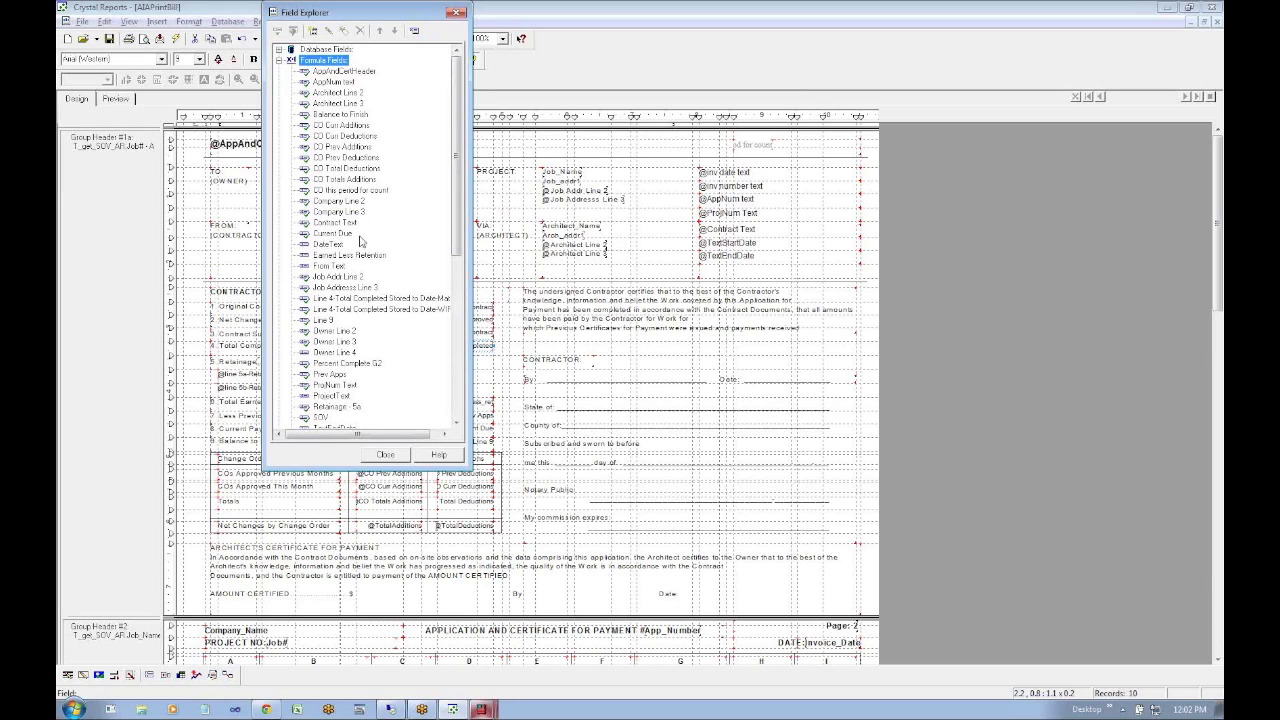
Delete the unused formula fields Earned Less Retention, DateText and From Text from the report
{"action": "left_click", "coordinate": [337, 256]}
{"action": "left_click", "coordinate": [360, 31]}
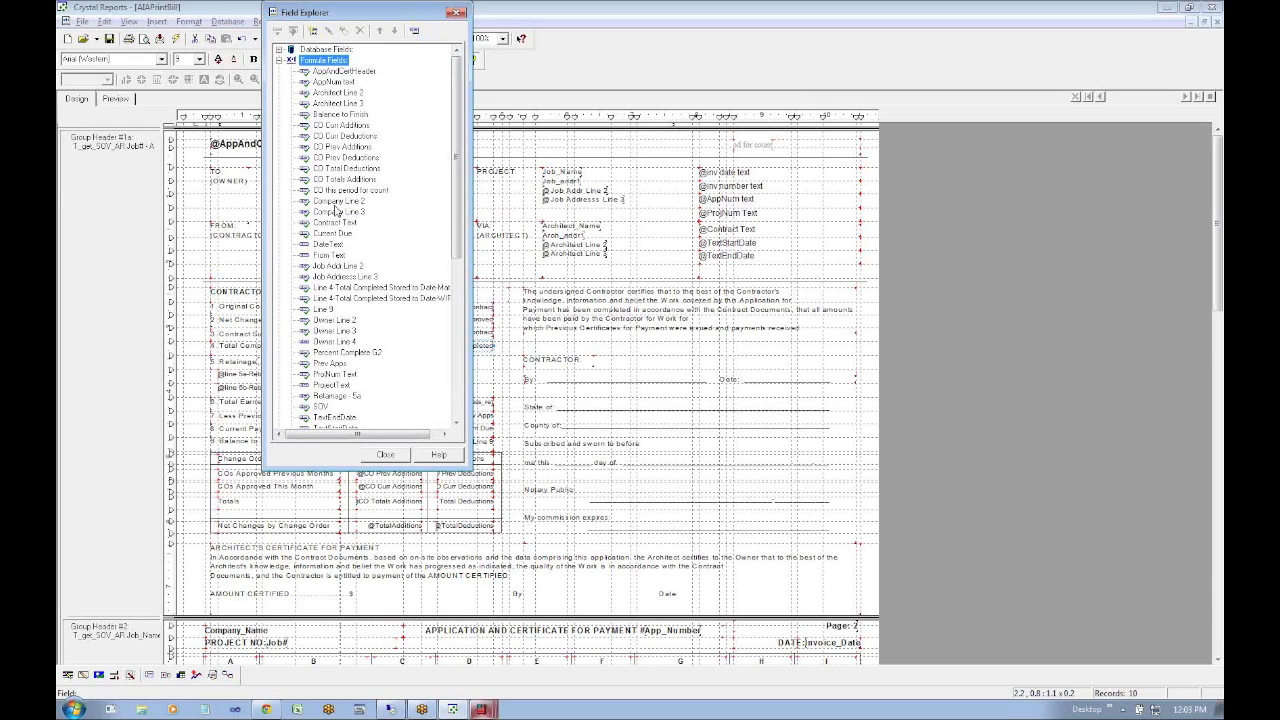
{"action": "left_click", "coordinate": [324, 233]}
{"action": "left_click", "coordinate": [326, 244]}
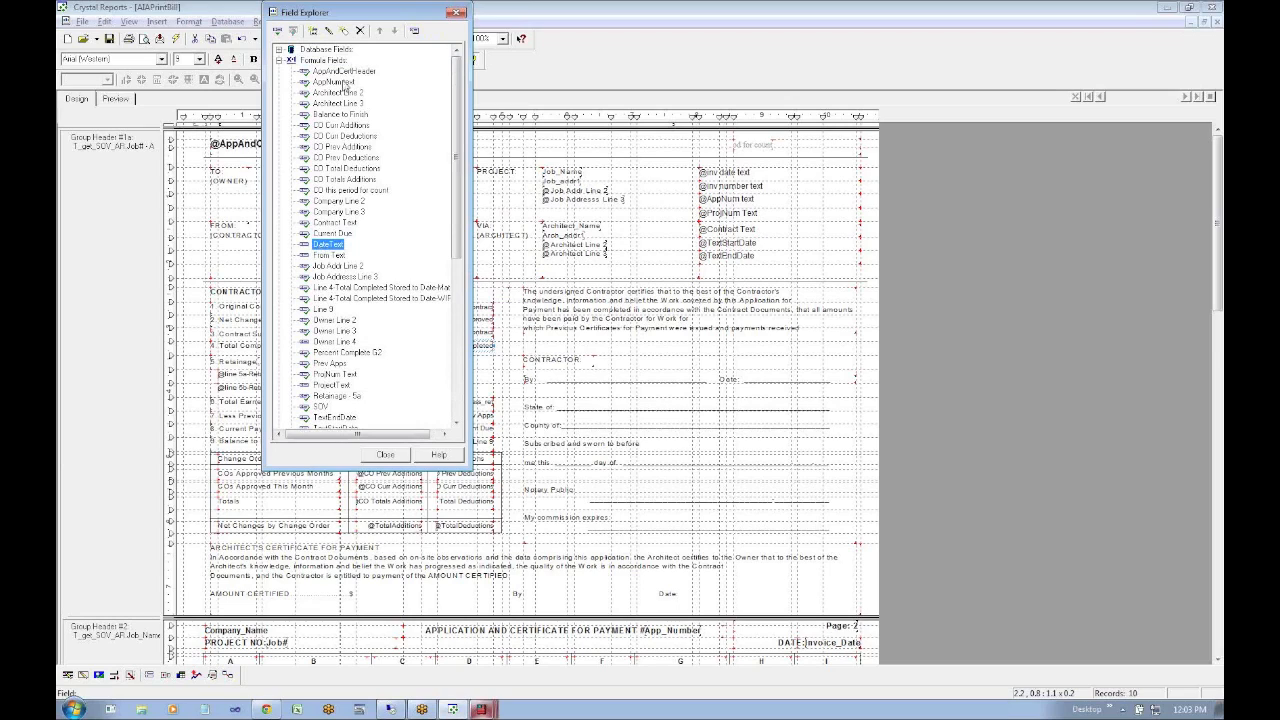
{"action": "left_click", "coordinate": [358, 31]}
{"action": "left_click", "coordinate": [330, 245]}
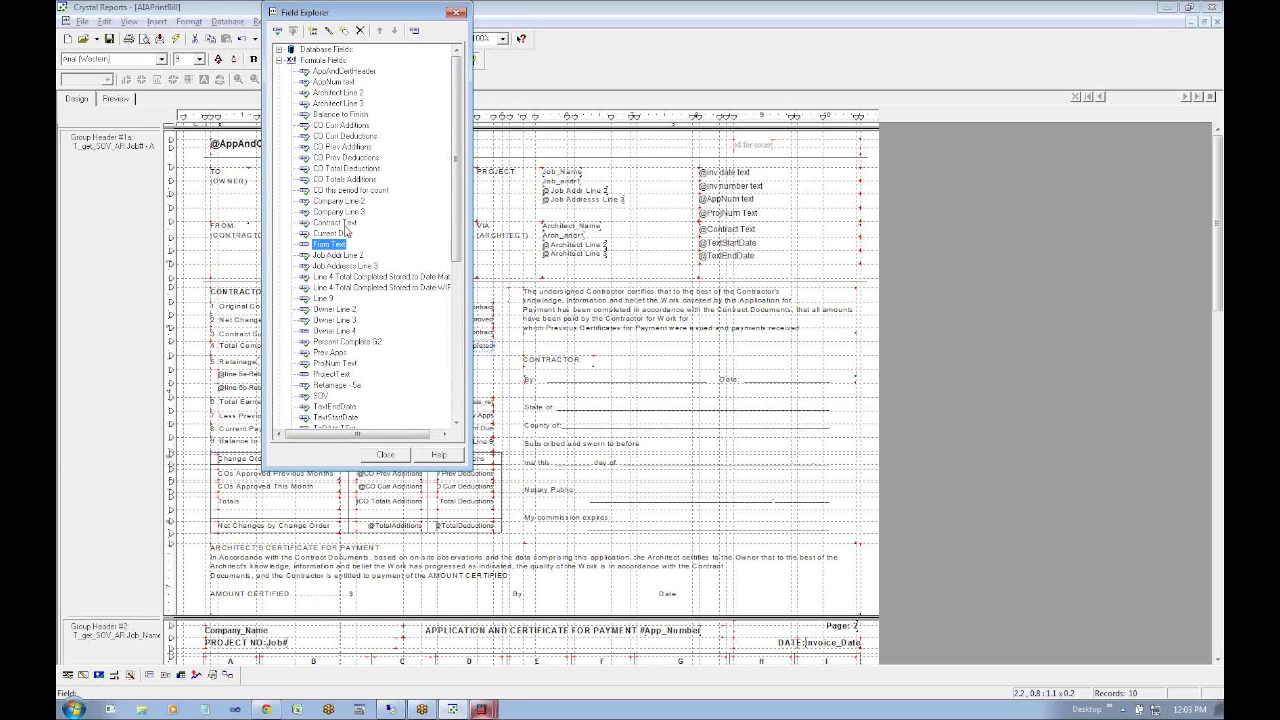
{"action": "left_click", "coordinate": [360, 31]}
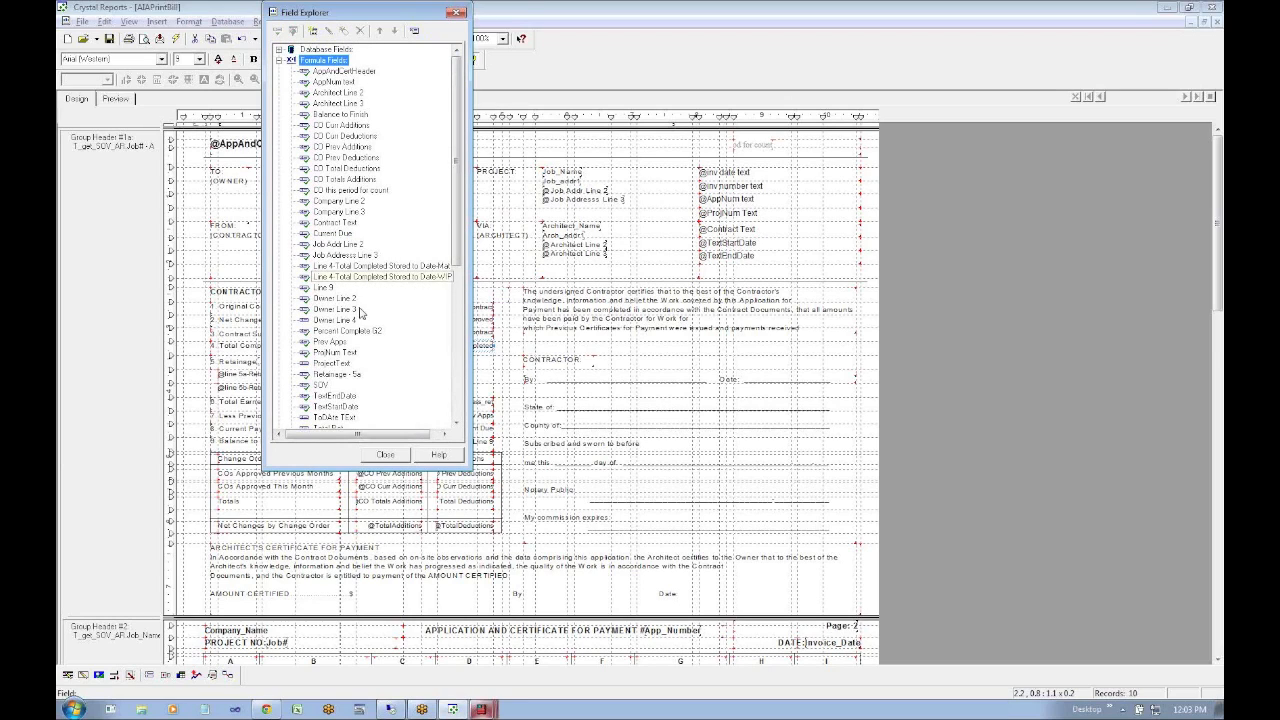
Open the CO Total Deductions formula for editing and examine its expression
{"action": "mouse_move", "coordinate": [458, 250]}
{"action": "left_mouse_down"}
{"action": "mouse_move", "coordinate": [460, 345]}
{"action": "mouse_move", "coordinate": [482, 252]}
{"action": "left_mouse_up"}
{"action": "left_click", "coordinate": [326, 169]}
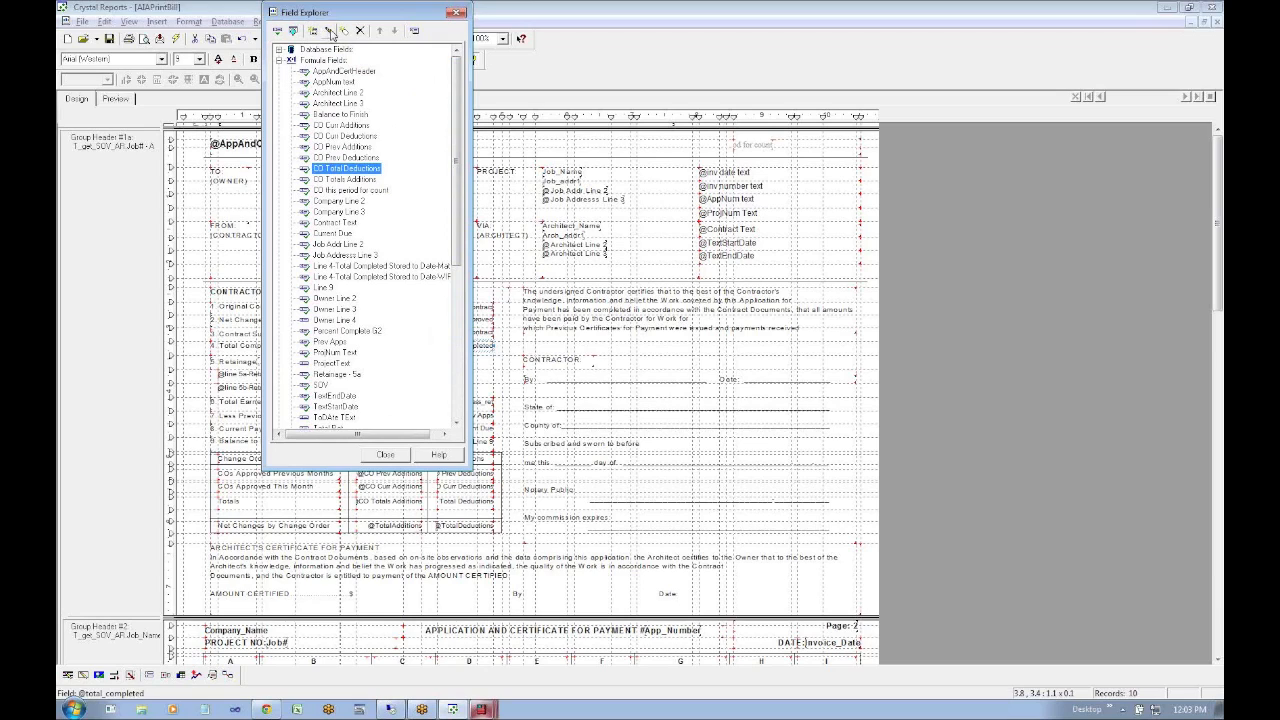
{"action": "left_click", "coordinate": [330, 31]}
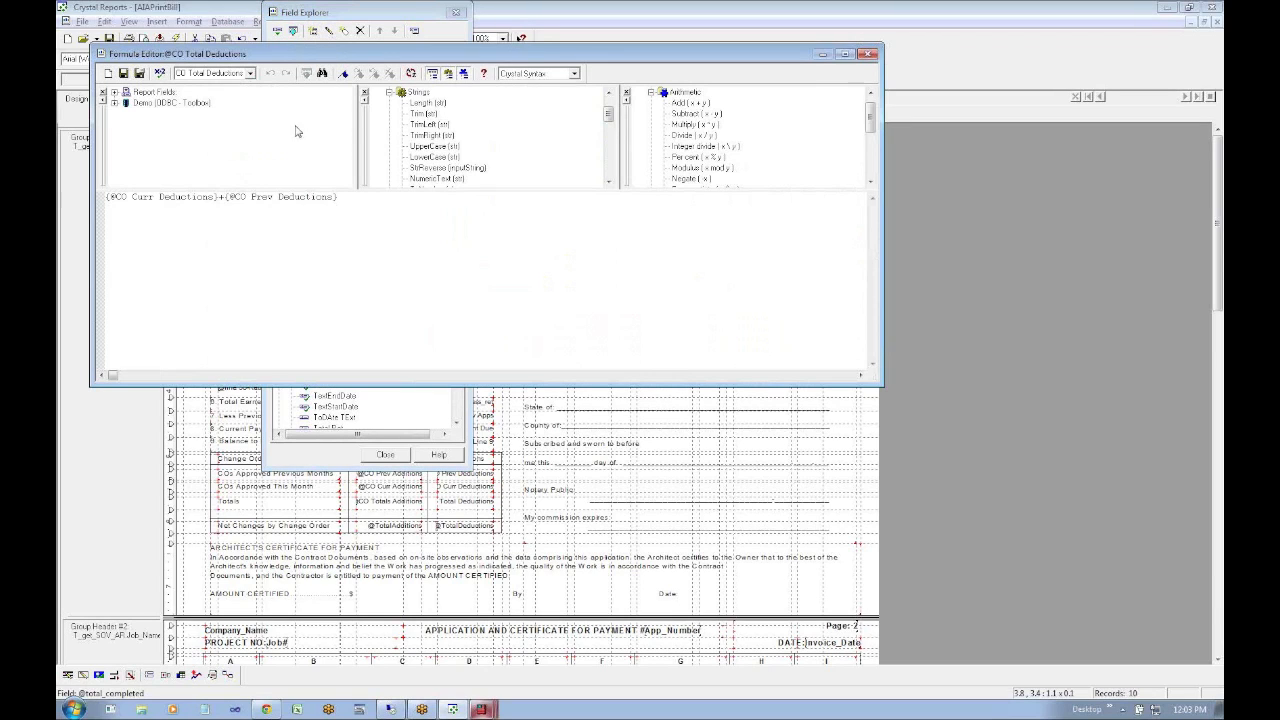
{"action": "left_click_drag", "start_coordinate": [362, 205], "coordinate": [90, 196]}
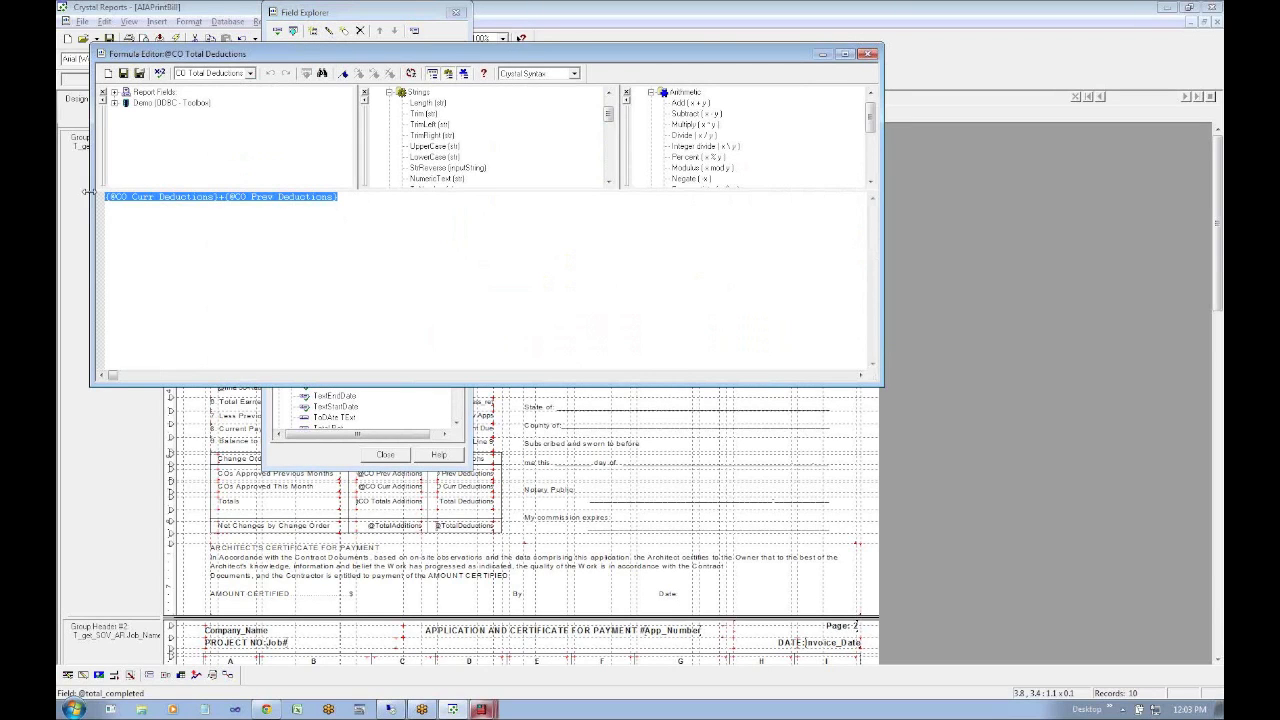
{"action": "left_click", "coordinate": [173, 203]}
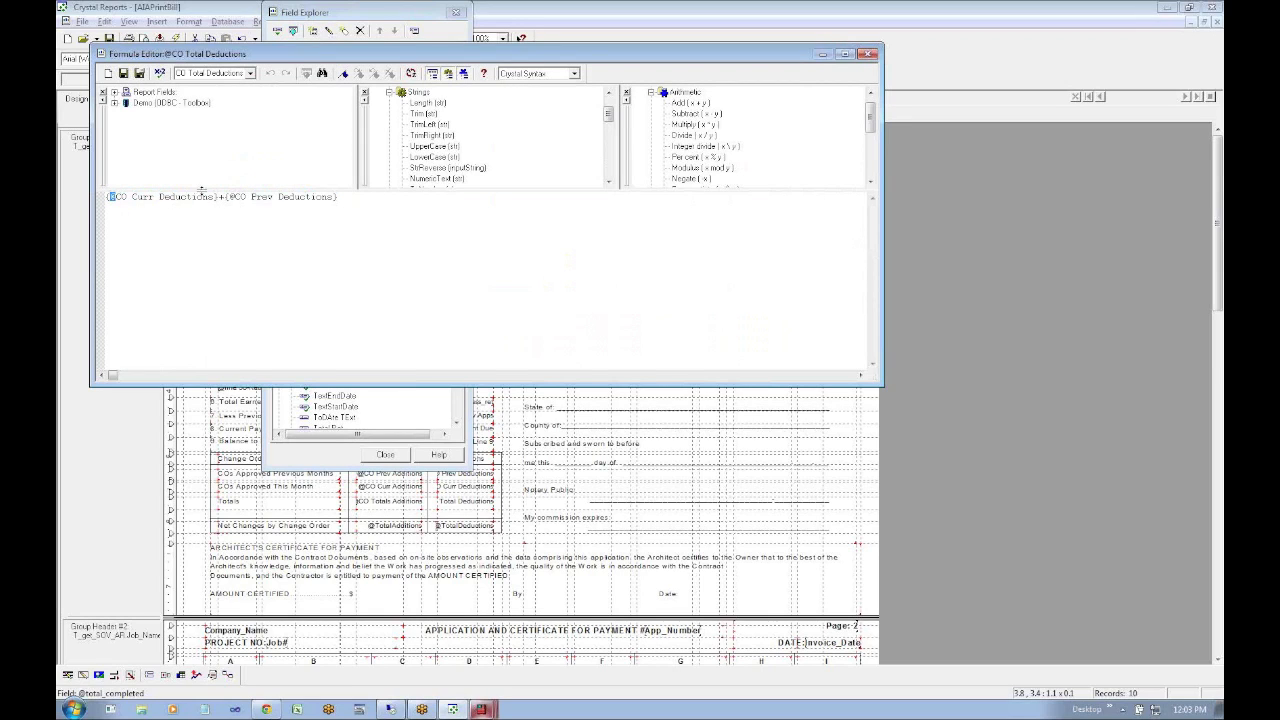
Insert the Job_Name field from the T_get_SOV_AR table on a new line below the CO Total Deductions expression
{"action": "left_click", "coordinate": [115, 103]}
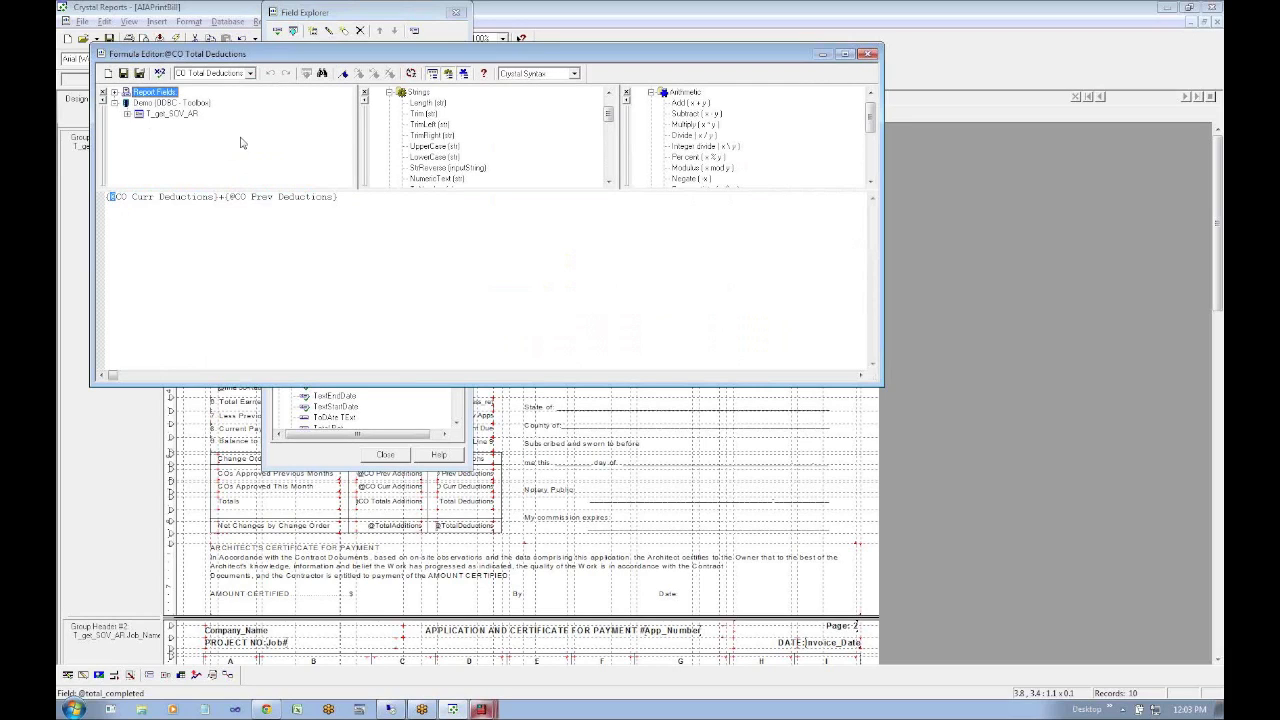
{"action": "left_click", "coordinate": [353, 202]}
{"action": "double_click", "coordinate": [134, 115]}
{"action": "double_click", "coordinate": [170, 114]}
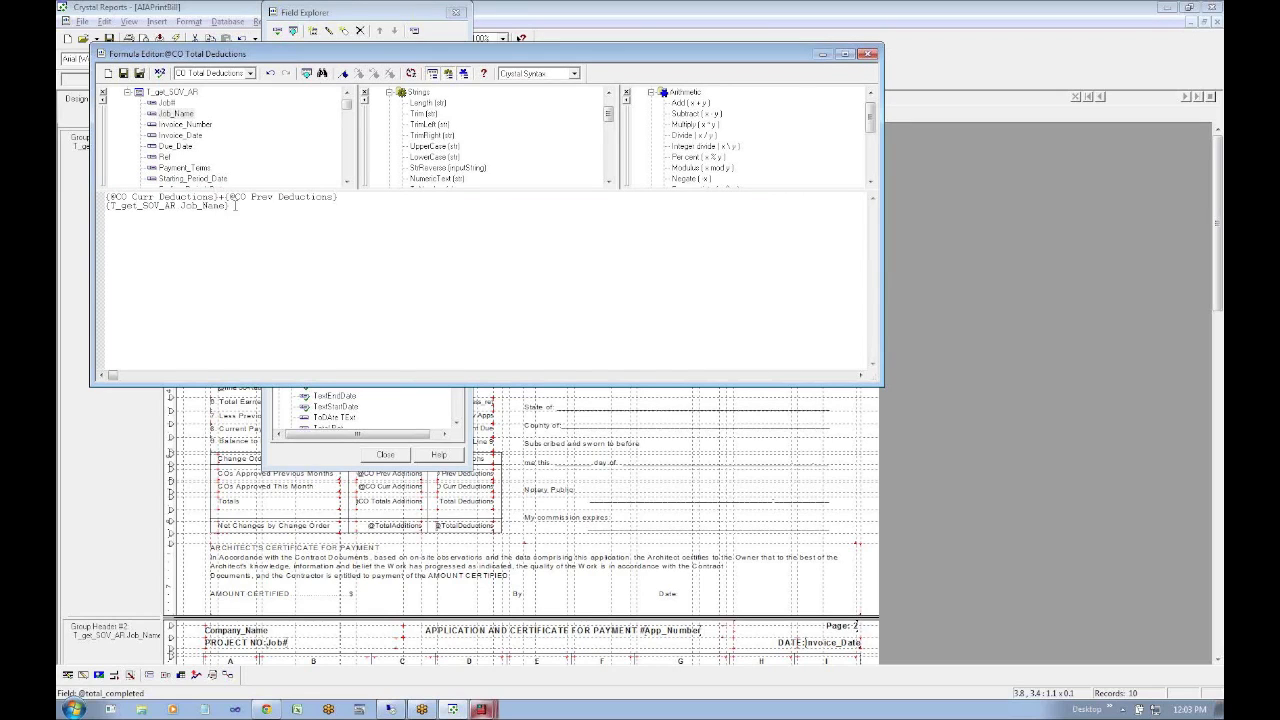
Delete the Job_Name field line from the CO Total Deductions expression
{"action": "left_click_drag", "start_coordinate": [236, 207], "coordinate": [74, 205]}
{"action": "key", "text": "Delete"}
{"action": "left_click", "coordinate": [130, 93]}
{"action": "left_click", "coordinate": [114, 102]}
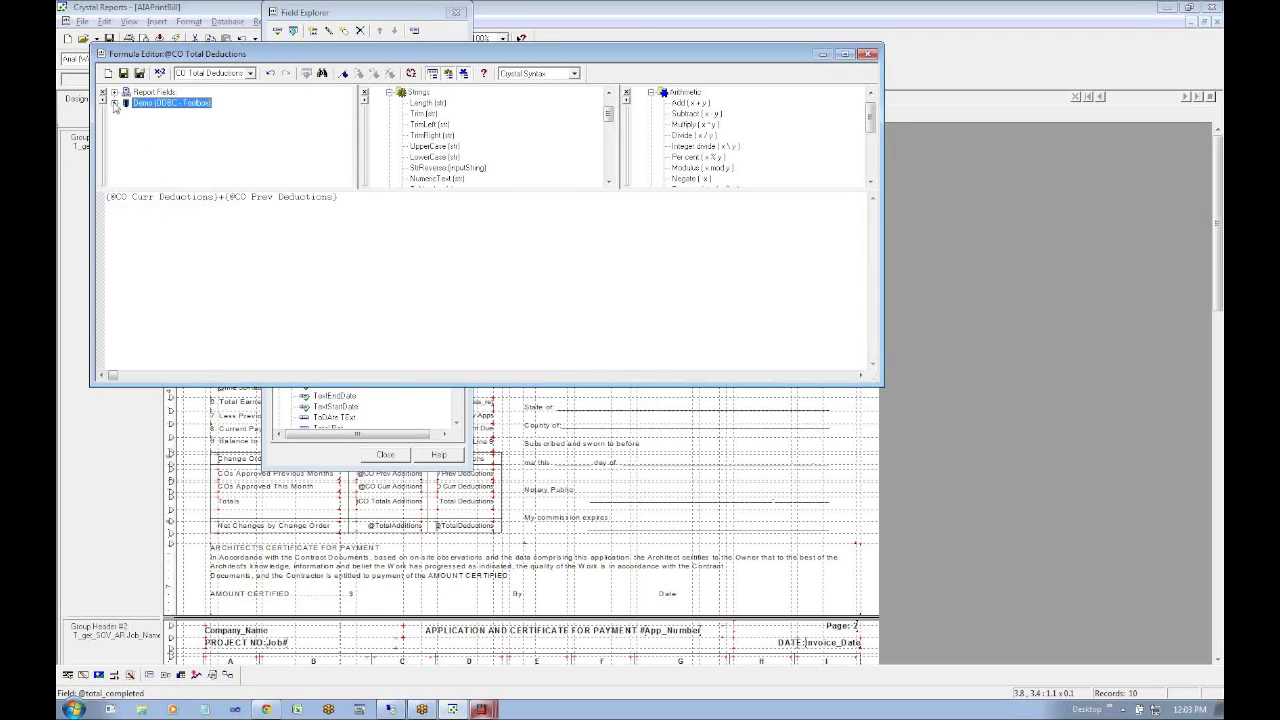
{"action": "left_click", "coordinate": [114, 92]}
{"action": "left_click", "coordinate": [346, 155]}
{"action": "left_click", "coordinate": [346, 155]}
{"action": "left_click", "coordinate": [346, 155]}
{"action": "left_click", "coordinate": [346, 155]}
{"action": "left_click", "coordinate": [346, 155]}
{"action": "left_click", "coordinate": [346, 155]}
{"action": "left_click", "coordinate": [346, 155]}
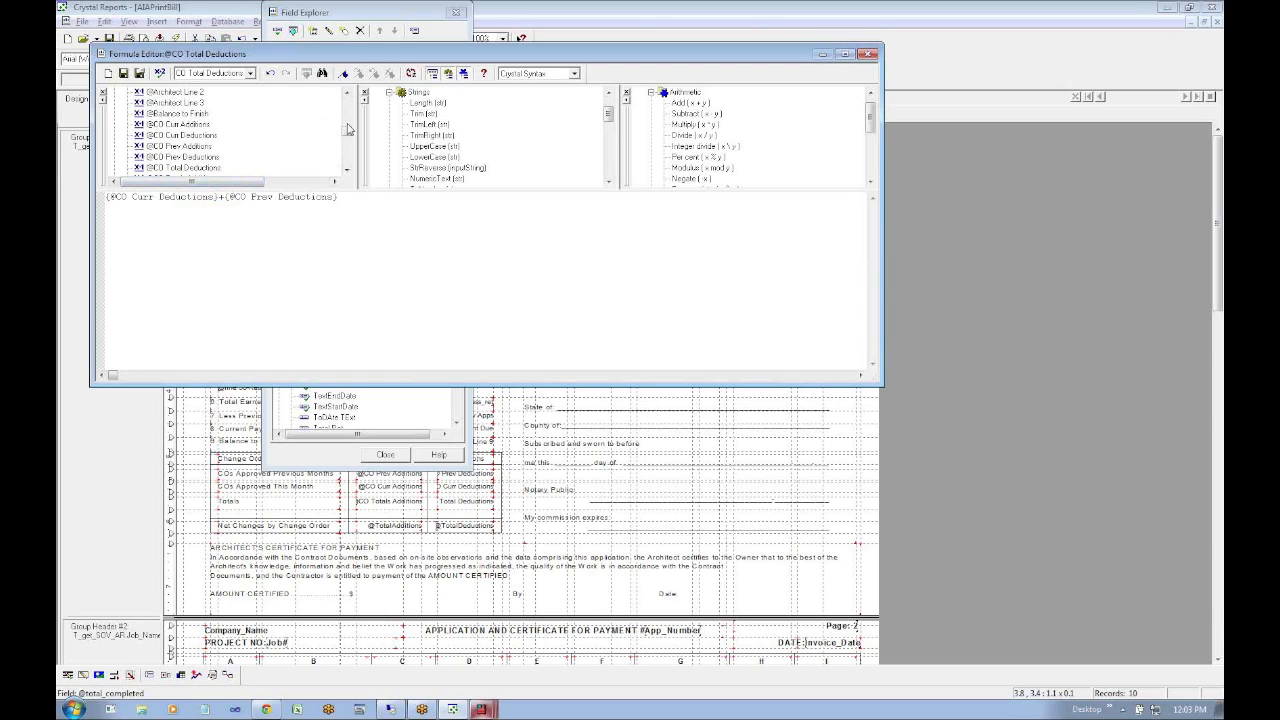
{"action": "left_click", "coordinate": [183, 168]}
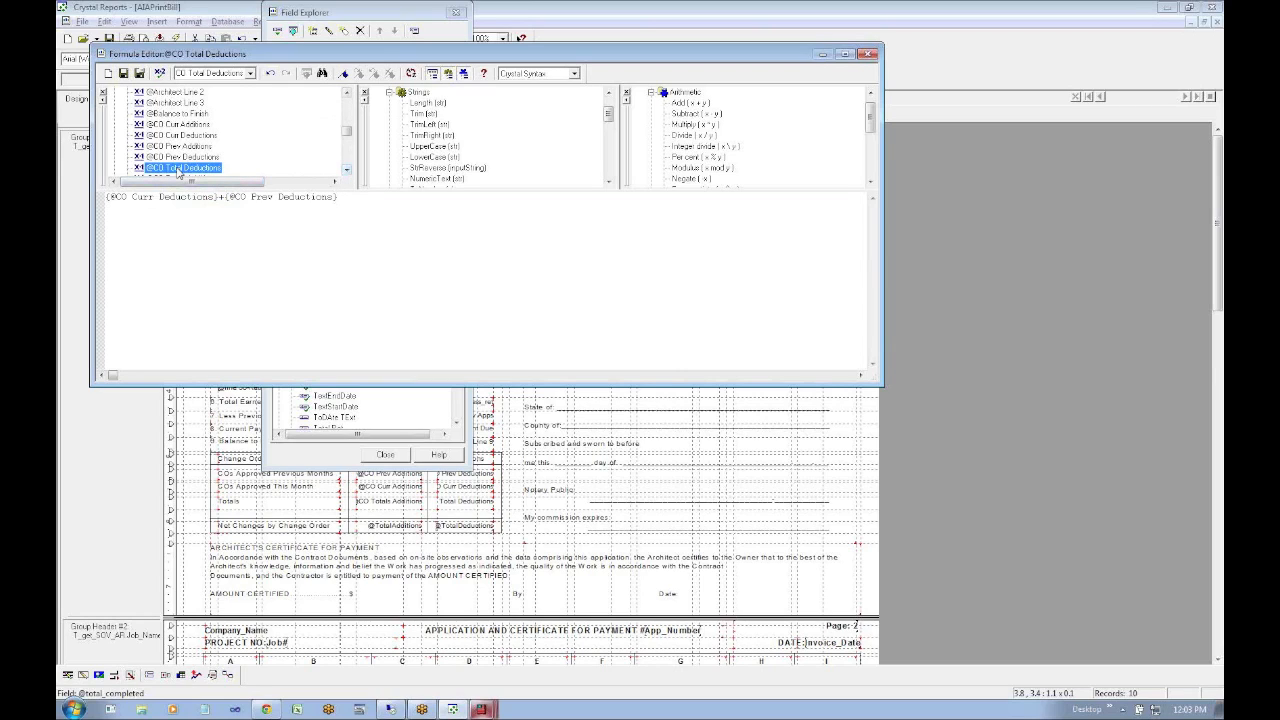
{"action": "double_click", "coordinate": [157, 168]}
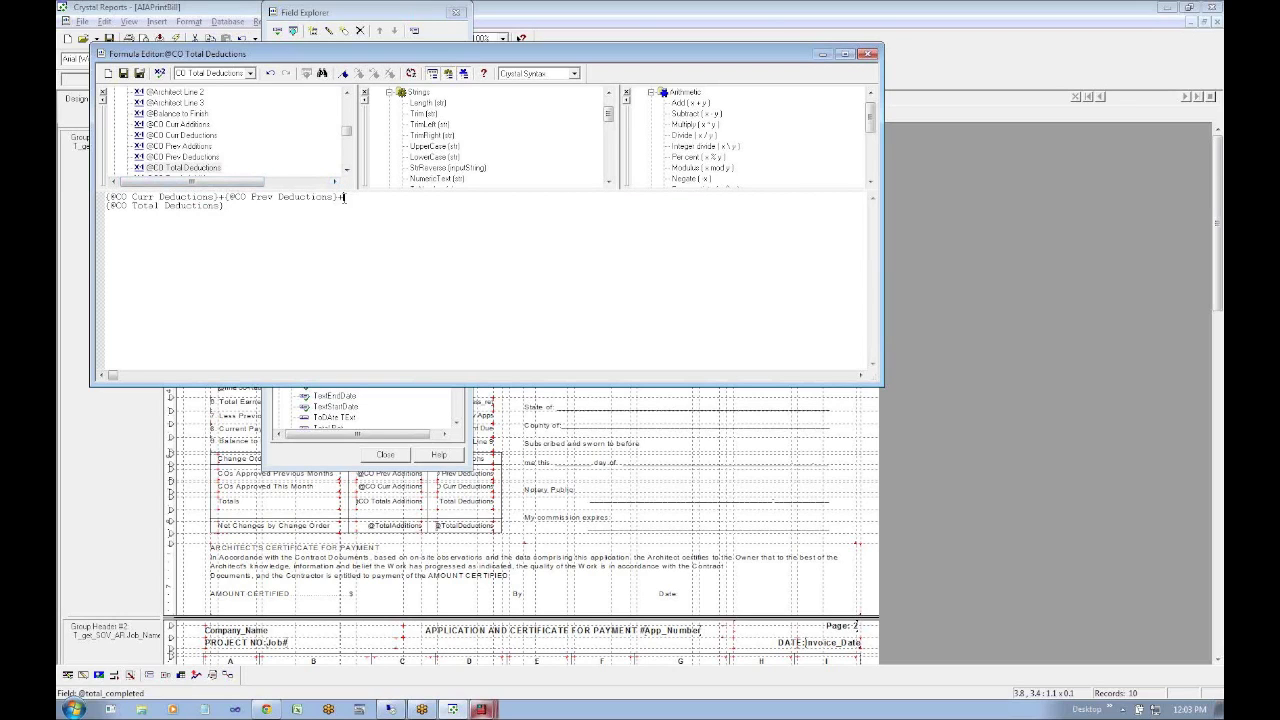
Try to save and close the self-referencing CO Total Deductions formula, declining to save it with the error
{"action": "left_click", "coordinate": [140, 74]}
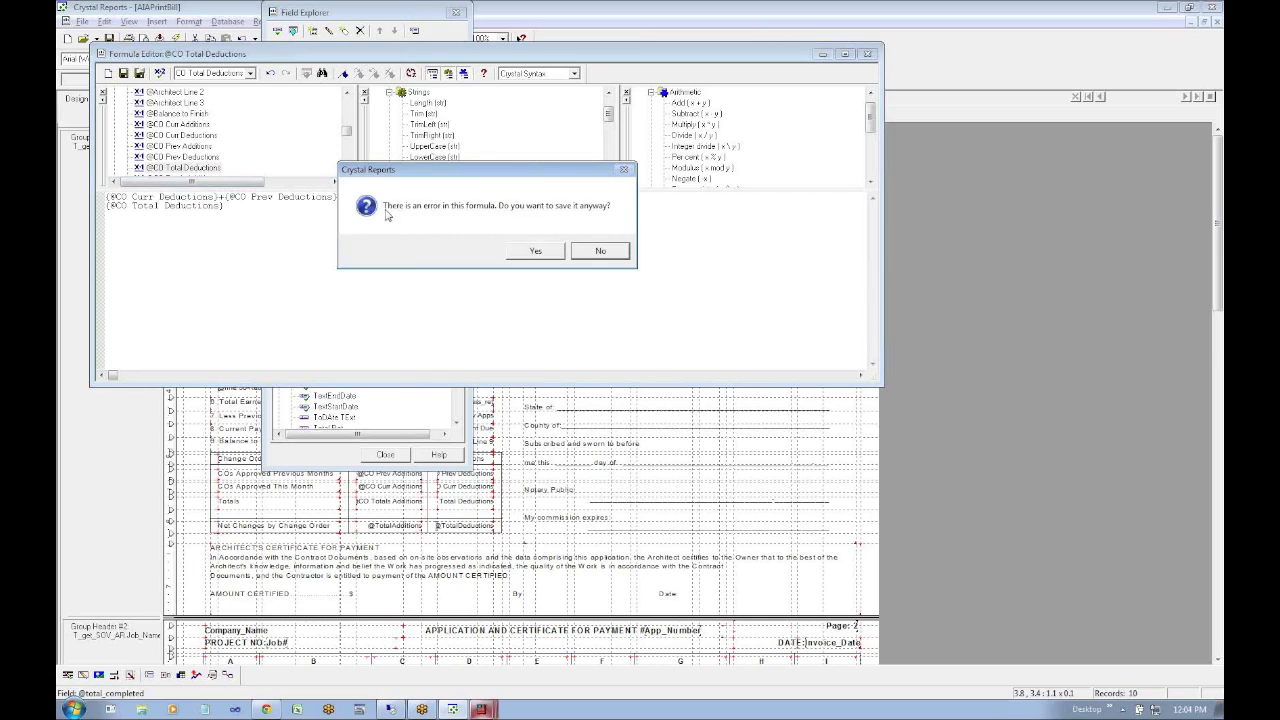
{"action": "left_click", "coordinate": [598, 251]}
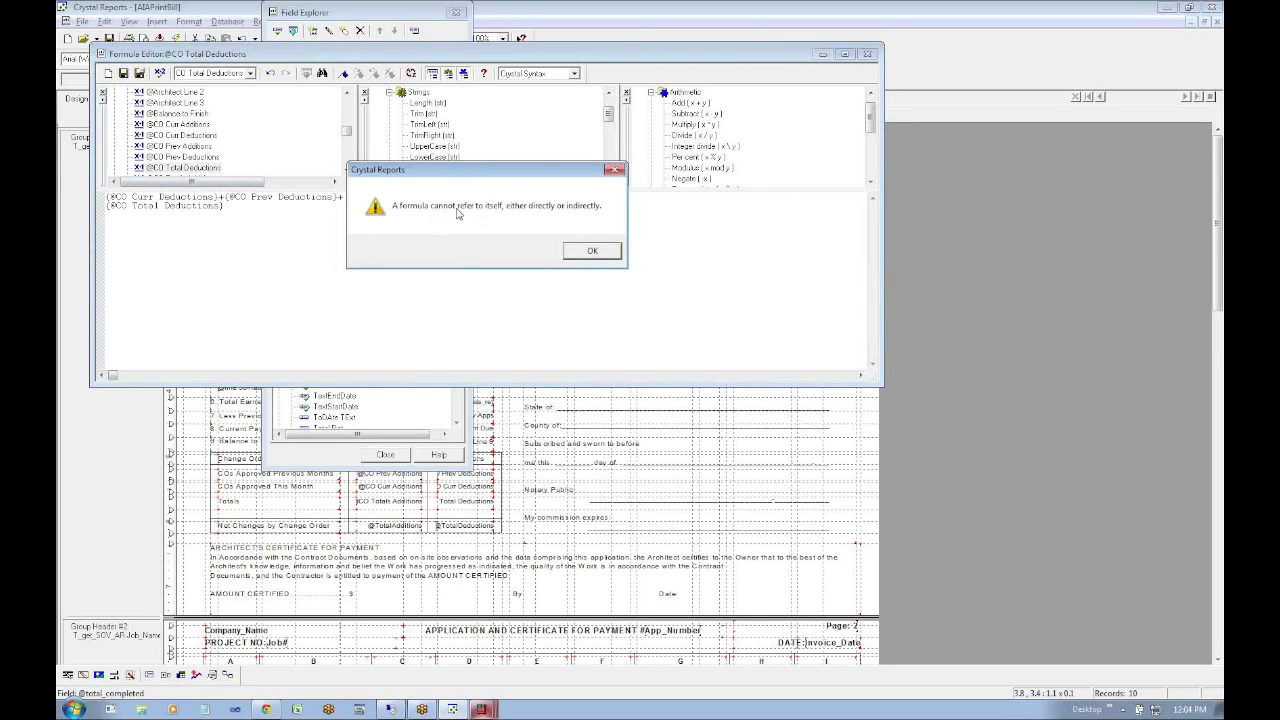
{"action": "left_click", "coordinate": [588, 250]}
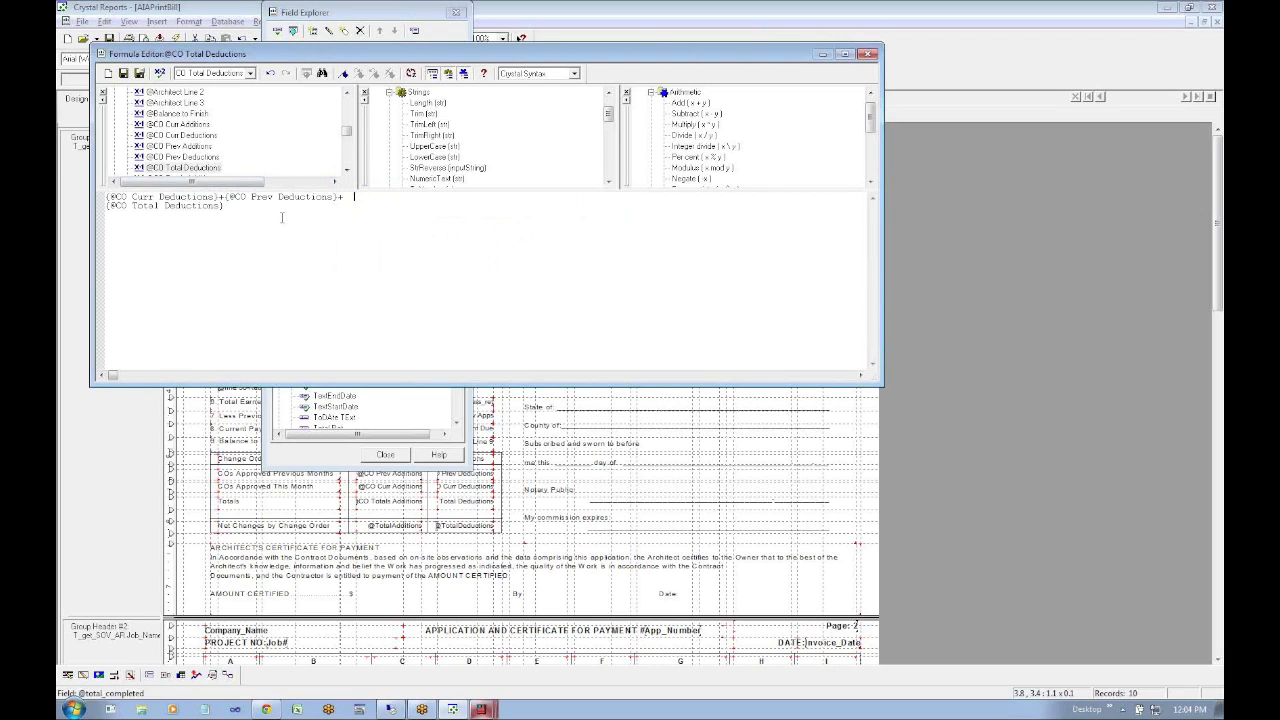
{"action": "left_click_drag", "start_coordinate": [243, 209], "coordinate": [105, 206]}
{"action": "key", "text": "BackSpace"}
{"action": "key", "text": "BackSpace"}
{"action": "key", "text": "BackSpace"}
{"action": "left_click", "coordinate": [139, 73]}
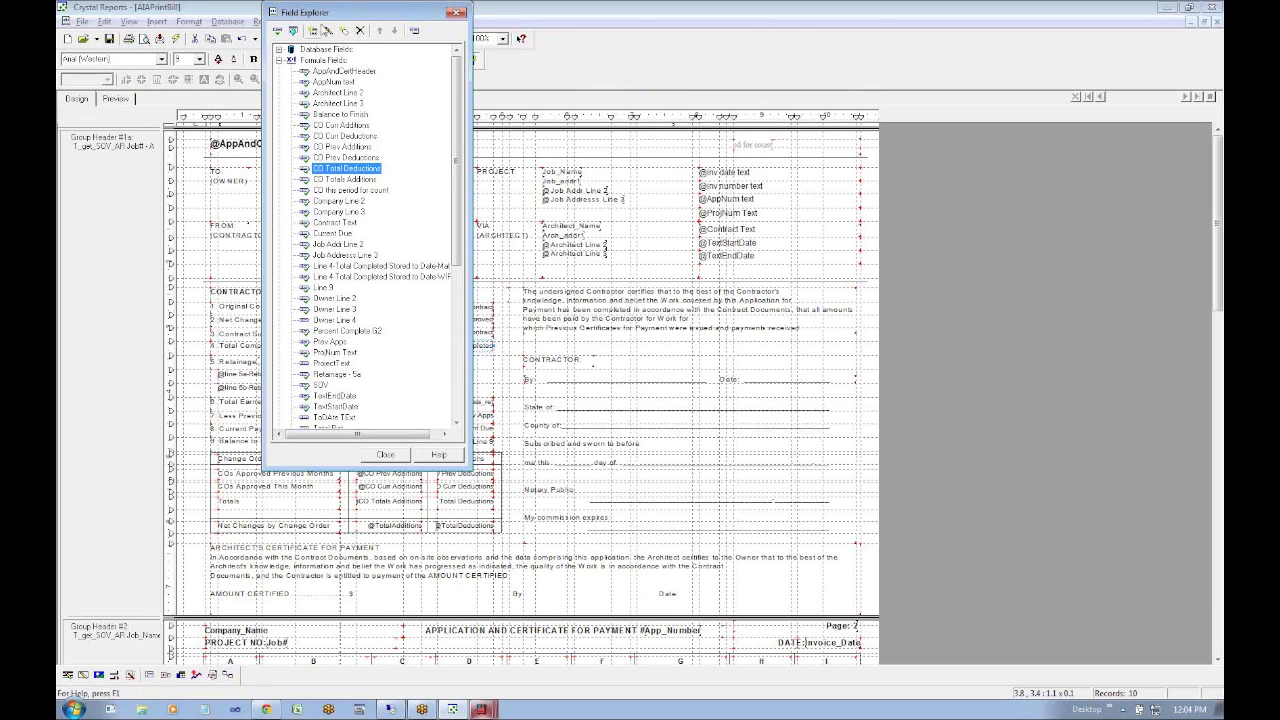
Reopen the CO Total Deductions formula, check it for errors, and save and close it
{"action": "left_click", "coordinate": [328, 31]}
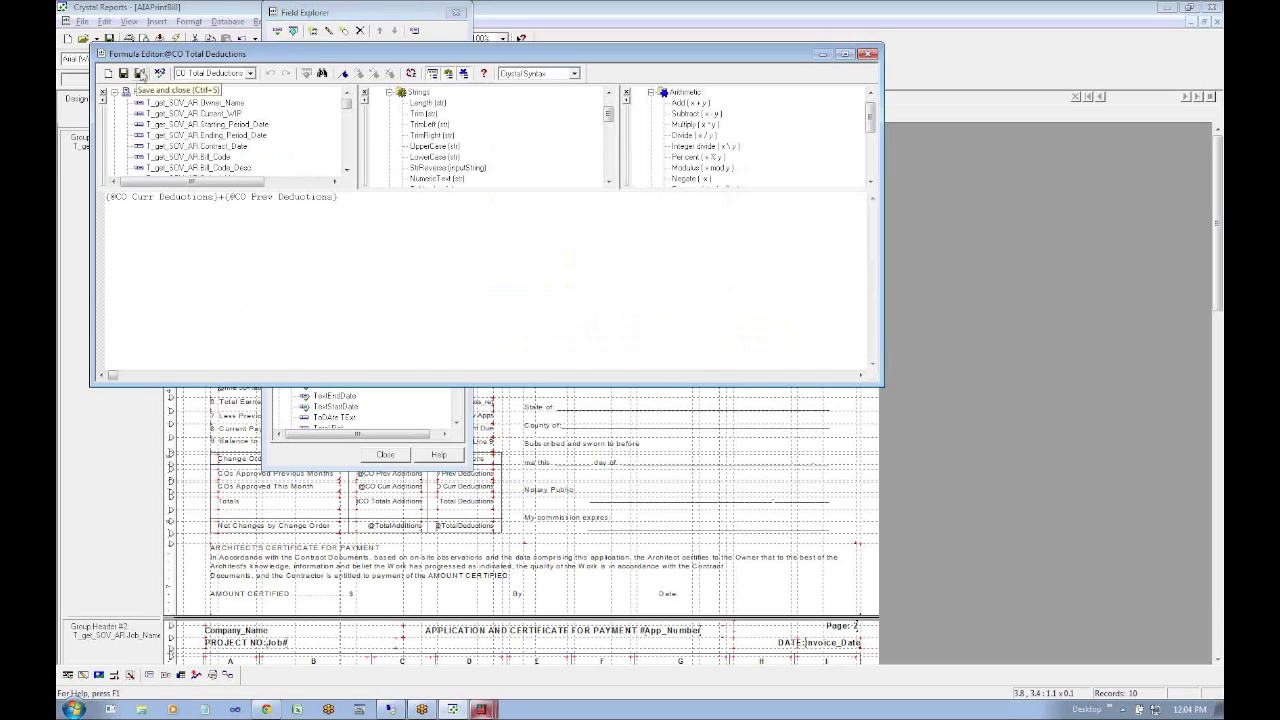
{"action": "left_click", "coordinate": [159, 73]}
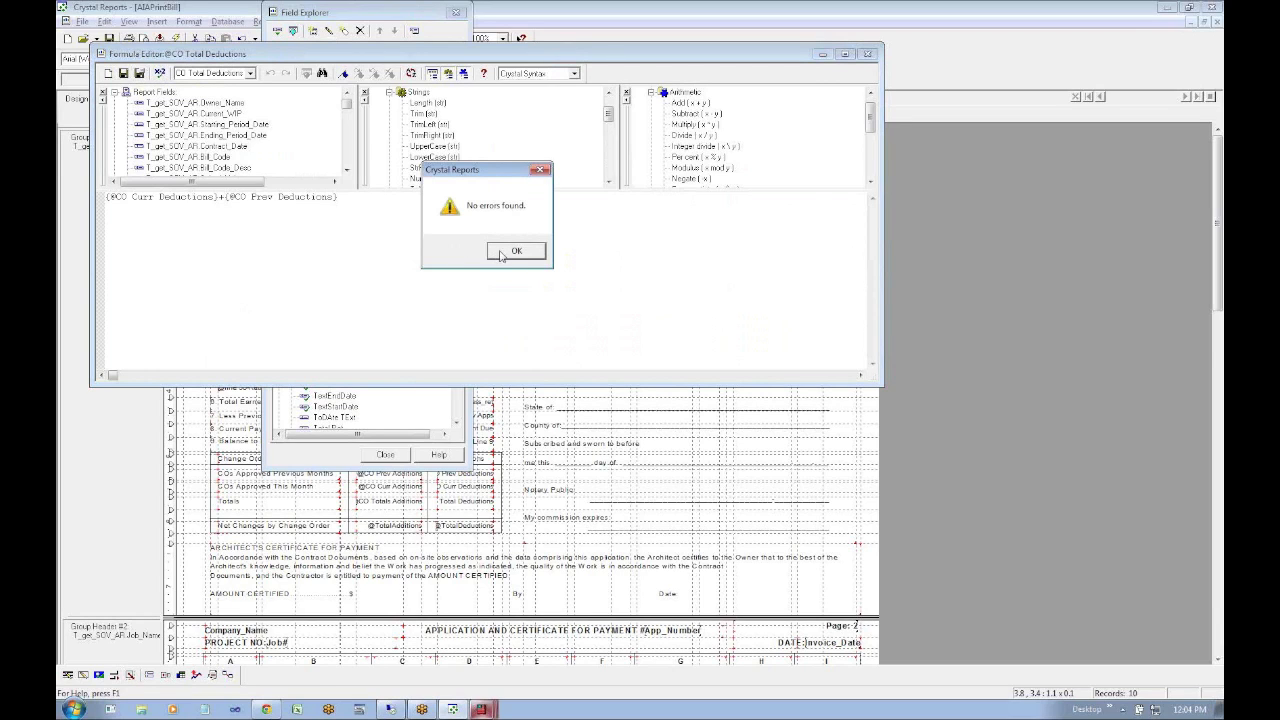
{"action": "left_click", "coordinate": [515, 252]}
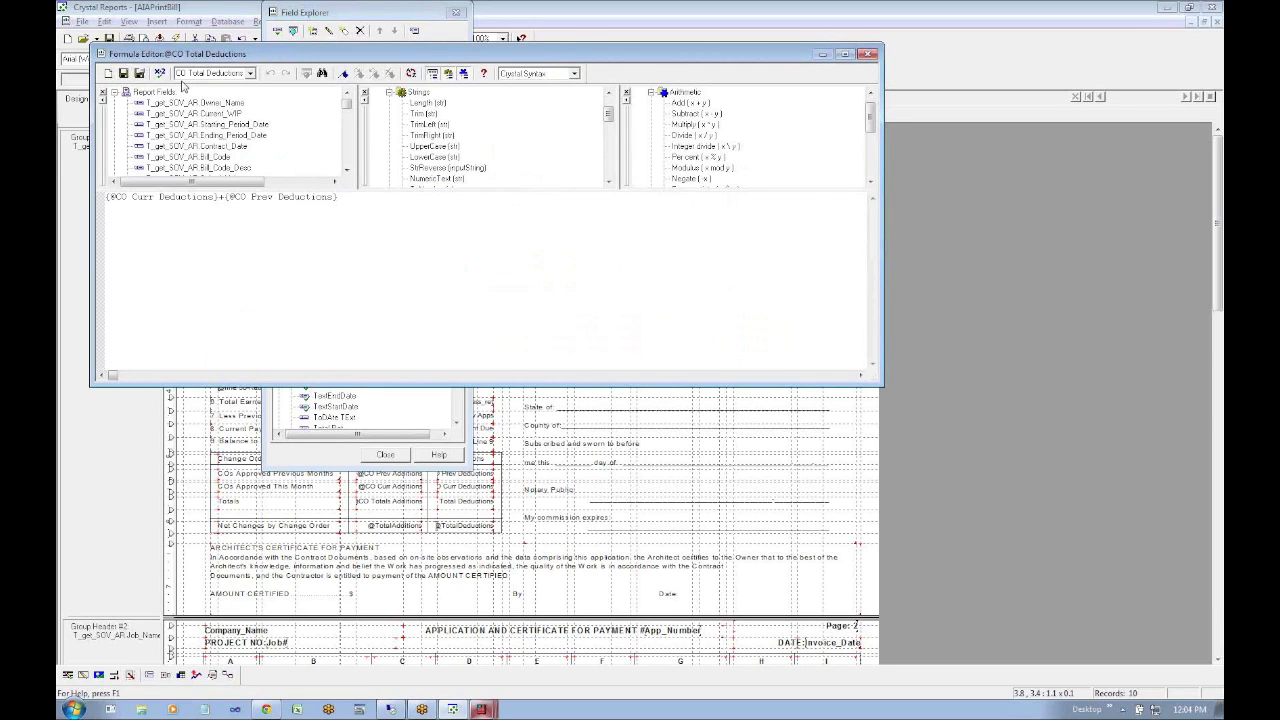
{"action": "left_click", "coordinate": [141, 74]}
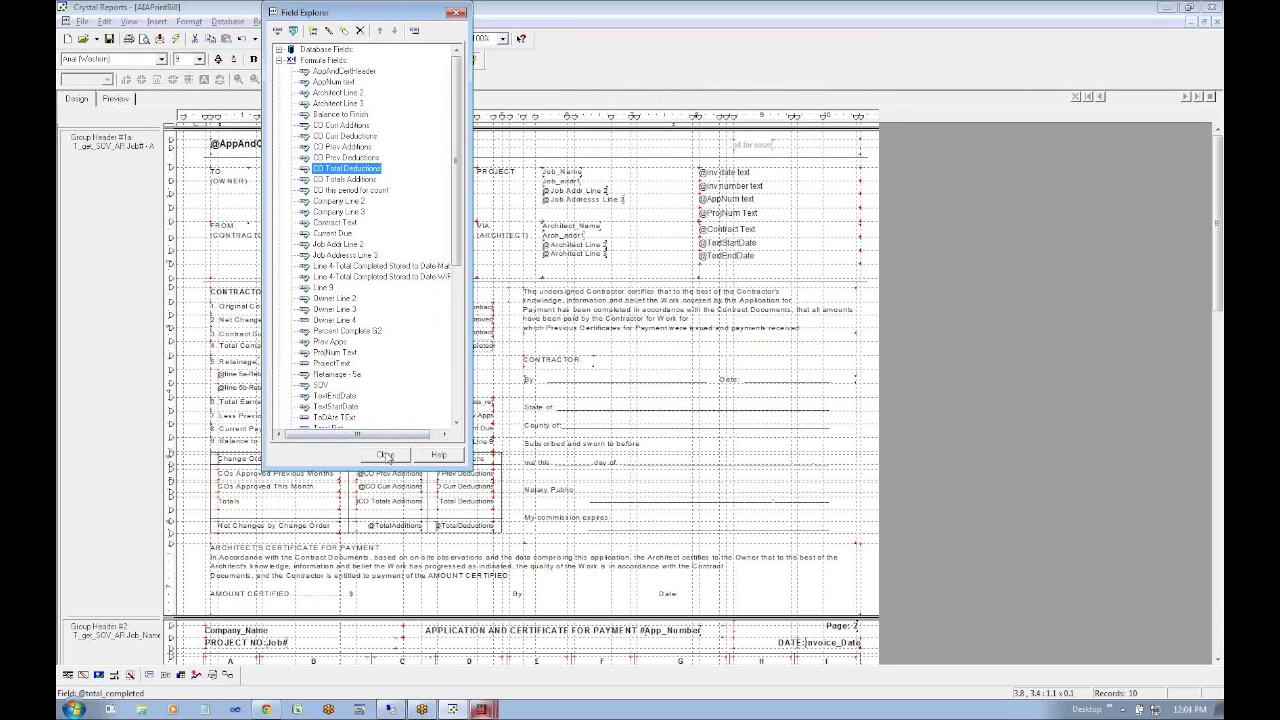
List the report's parameter fields and inspect the Job_Number parameter's settings and default values without changing them
{"action": "left_click", "coordinate": [278, 61]}
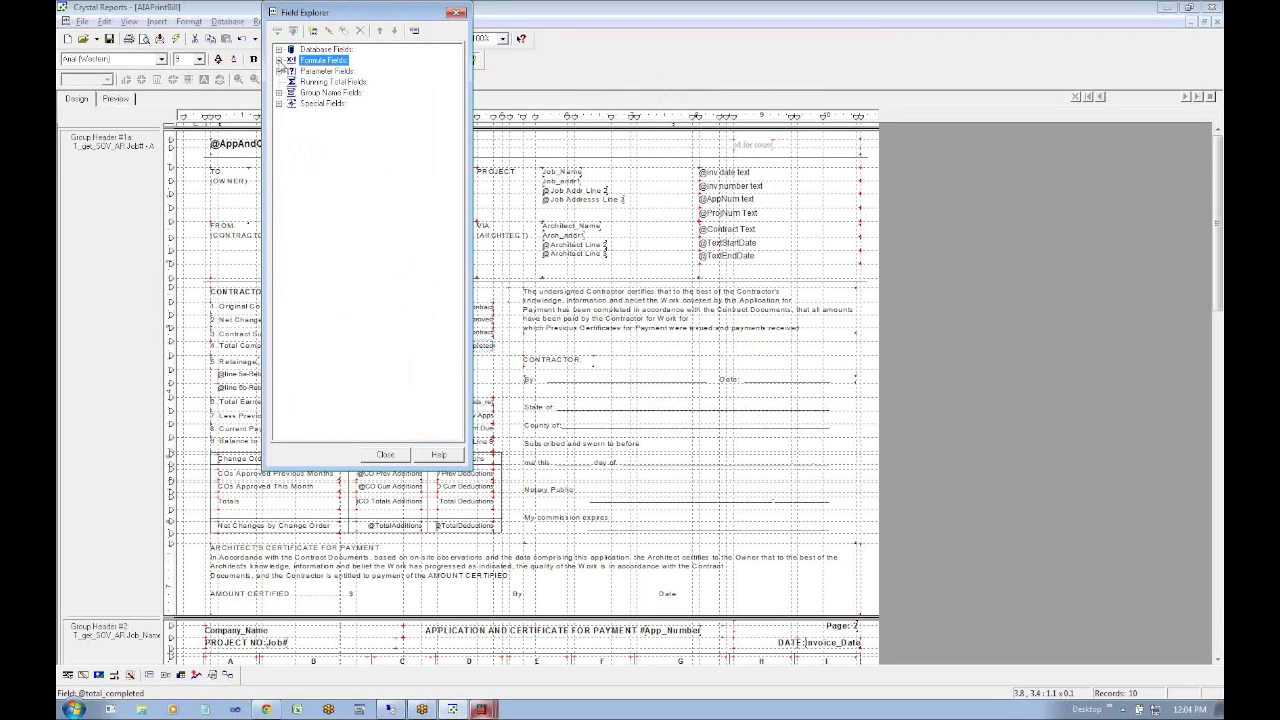
{"action": "left_click", "coordinate": [315, 72]}
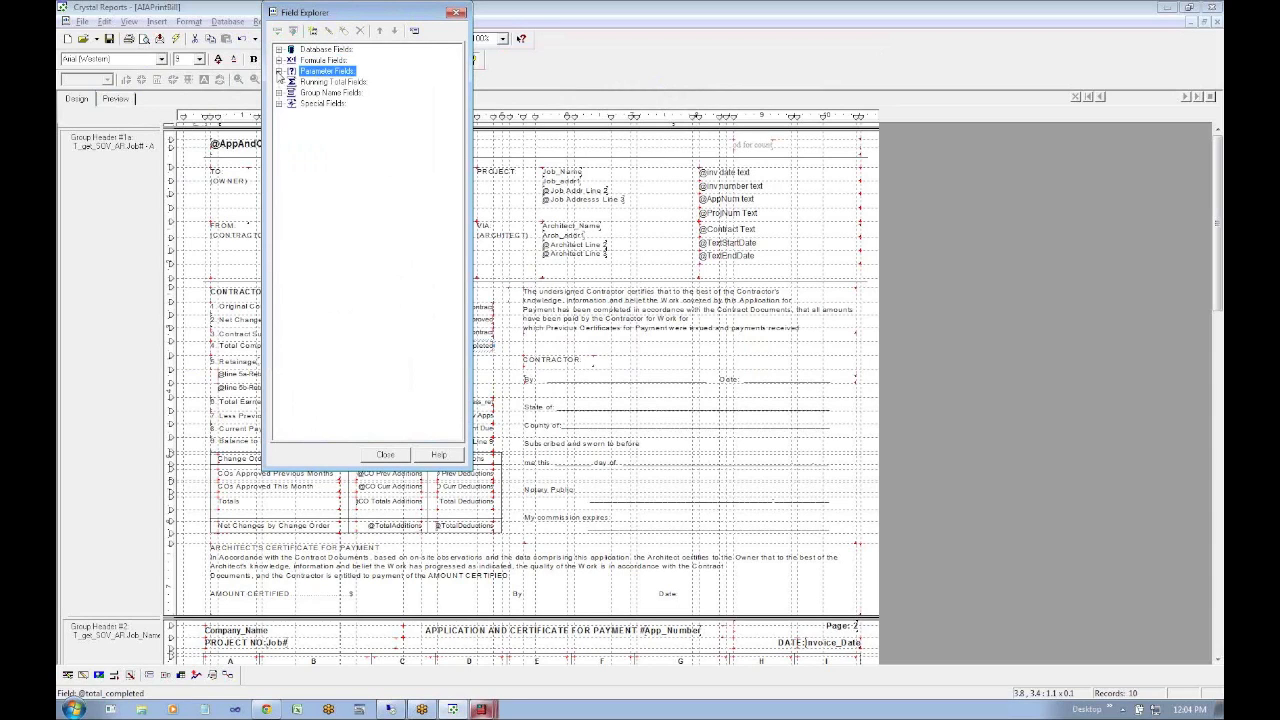
{"action": "left_click", "coordinate": [280, 72]}
{"action": "left_click", "coordinate": [322, 82]}
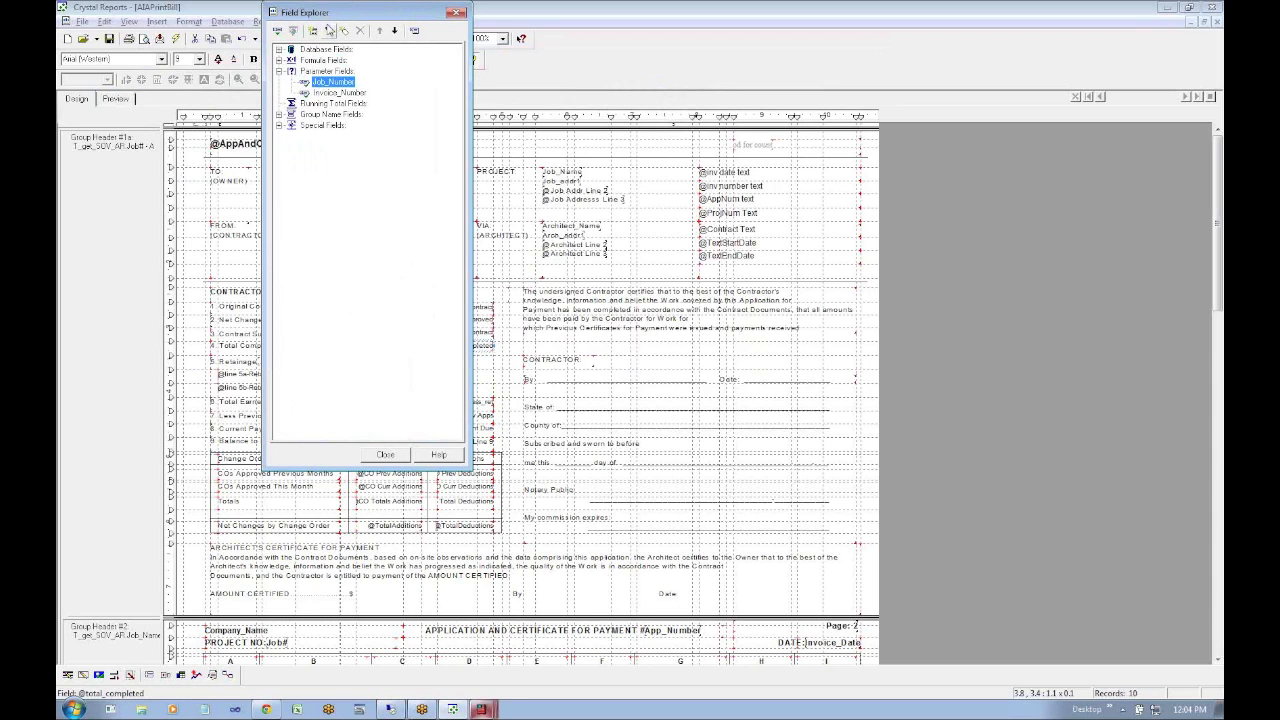
{"action": "left_click", "coordinate": [329, 31]}
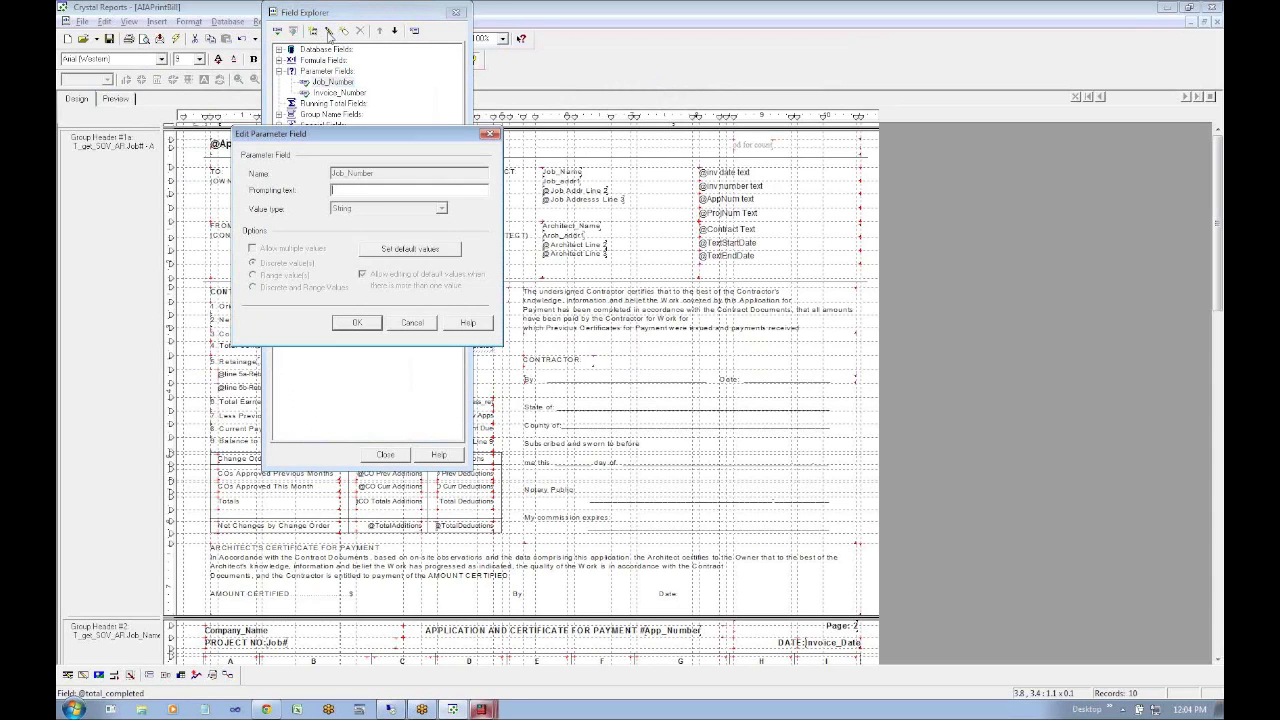
{"action": "left_click", "coordinate": [384, 247]}
{"action": "key", "text": "Escape"}
{"action": "key", "text": "Escape"}
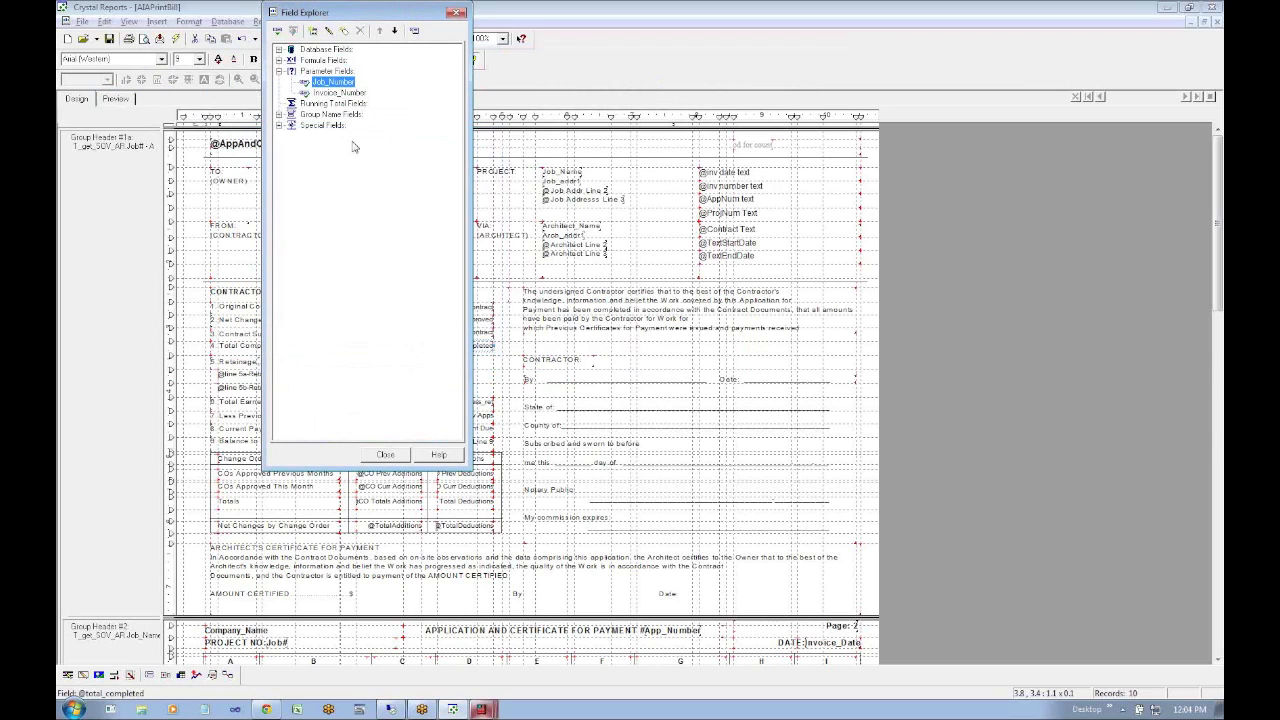
Inspect the settings of the Invoice_Number parameter field without changing them
{"action": "left_click", "coordinate": [328, 94]}
{"action": "left_click", "coordinate": [329, 31]}
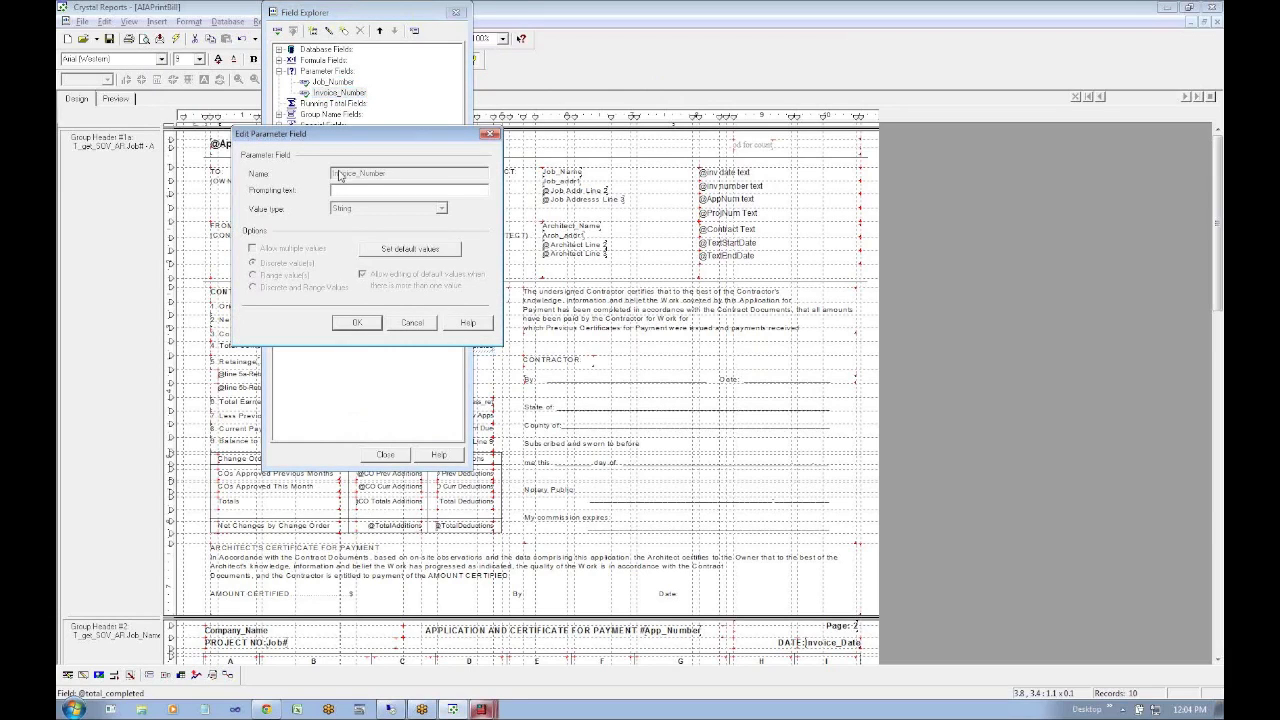
{"action": "key", "text": "Escape"}
Review the names in the Job_Number and Invoice_Number parameter settings once more, one after the other
{"action": "left_click", "coordinate": [332, 82]}
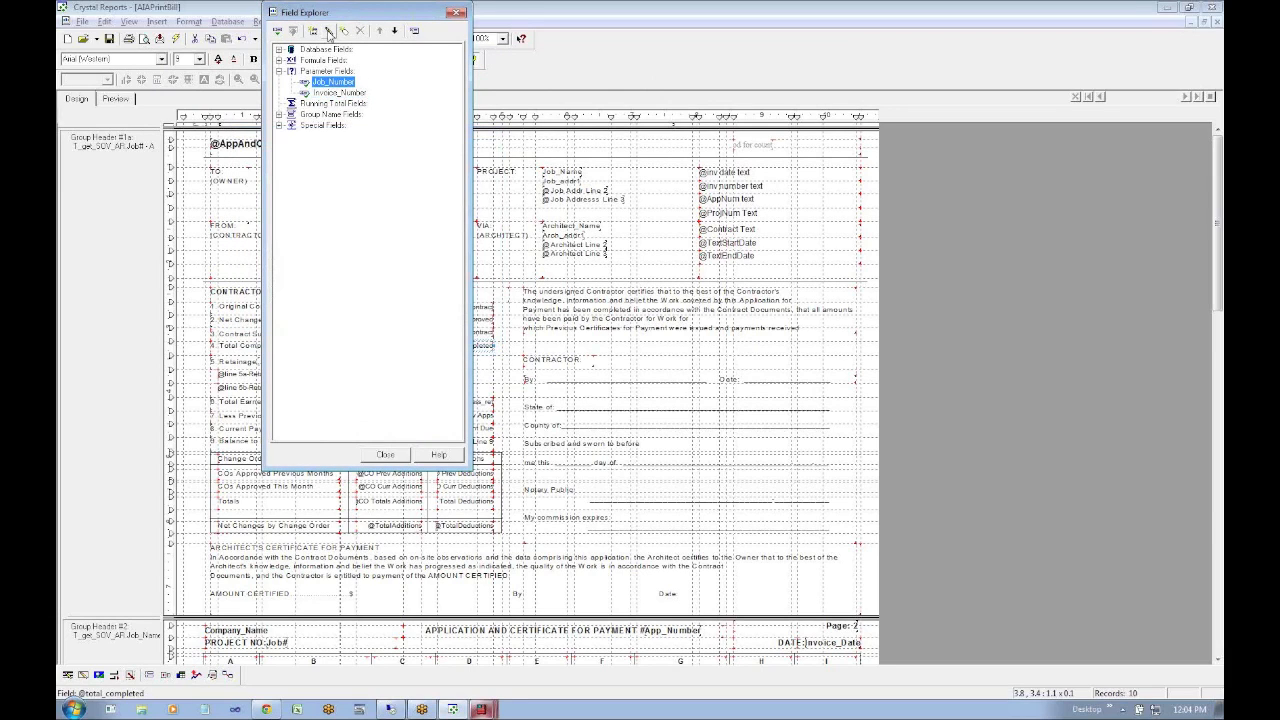
{"action": "left_click", "coordinate": [329, 34]}
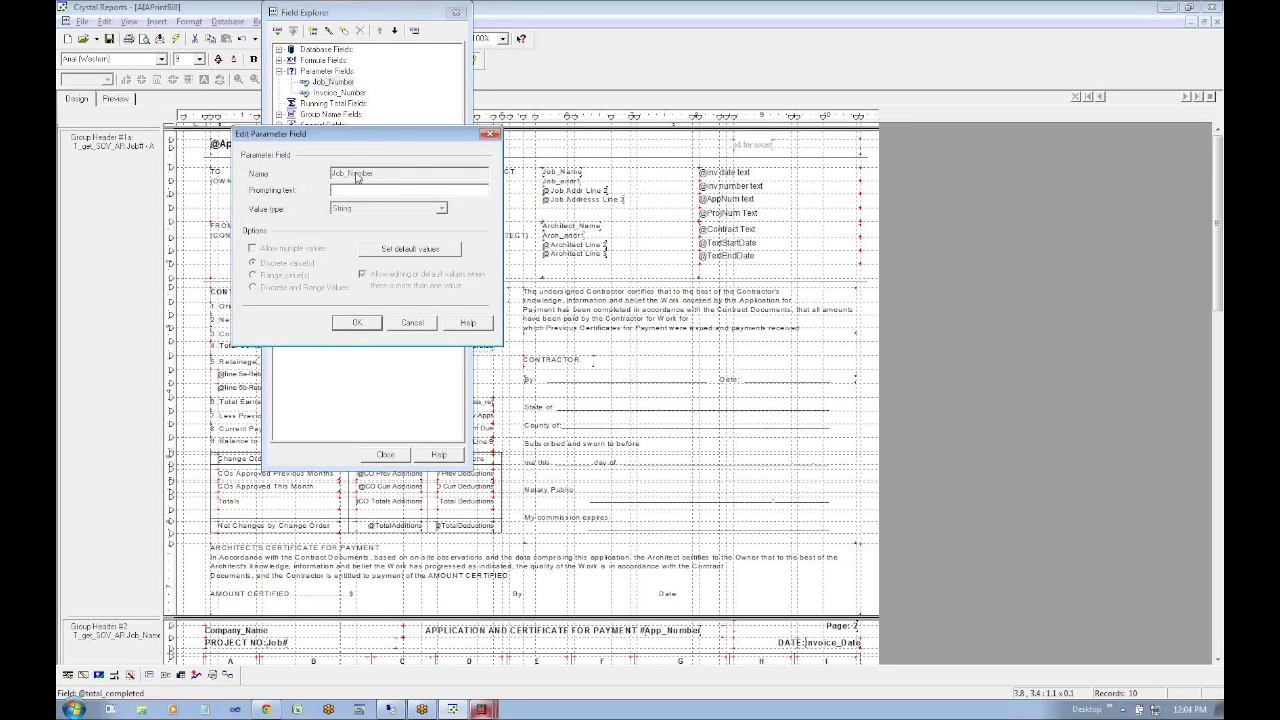
{"action": "key", "text": "Return"}
{"action": "left_click", "coordinate": [340, 92]}
{"action": "left_click", "coordinate": [329, 31]}
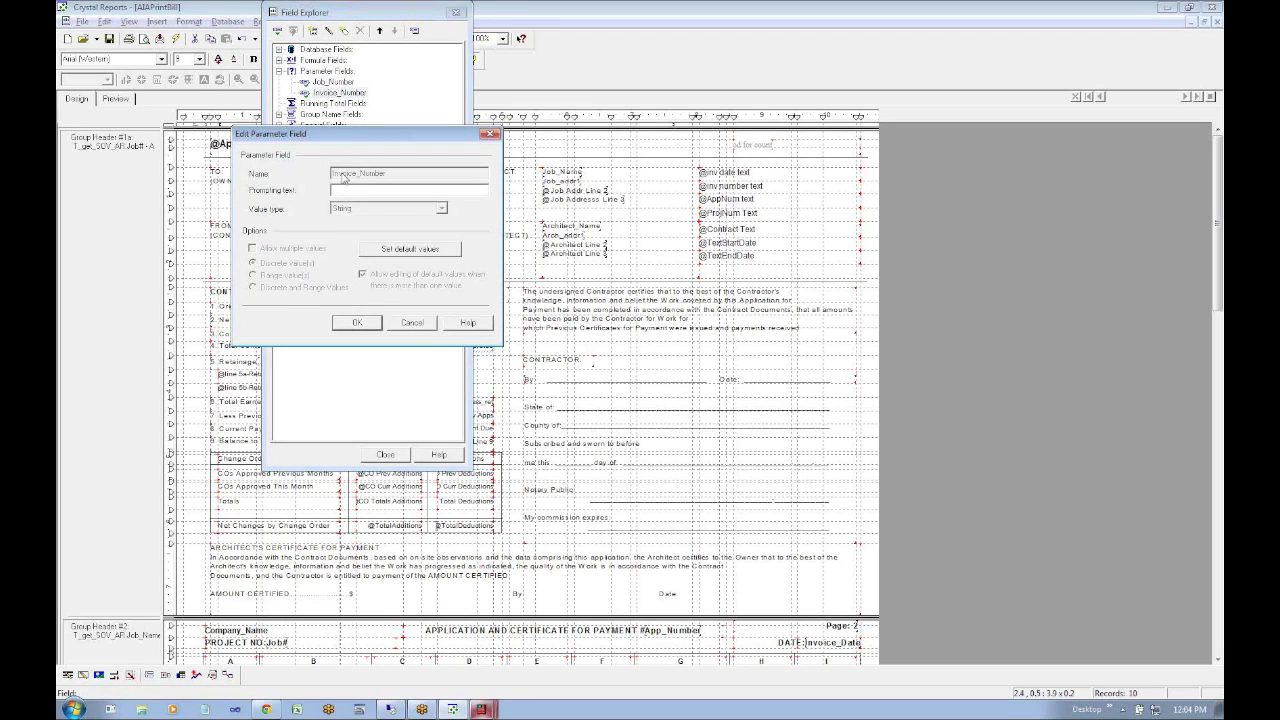
{"action": "key", "text": "Return"}
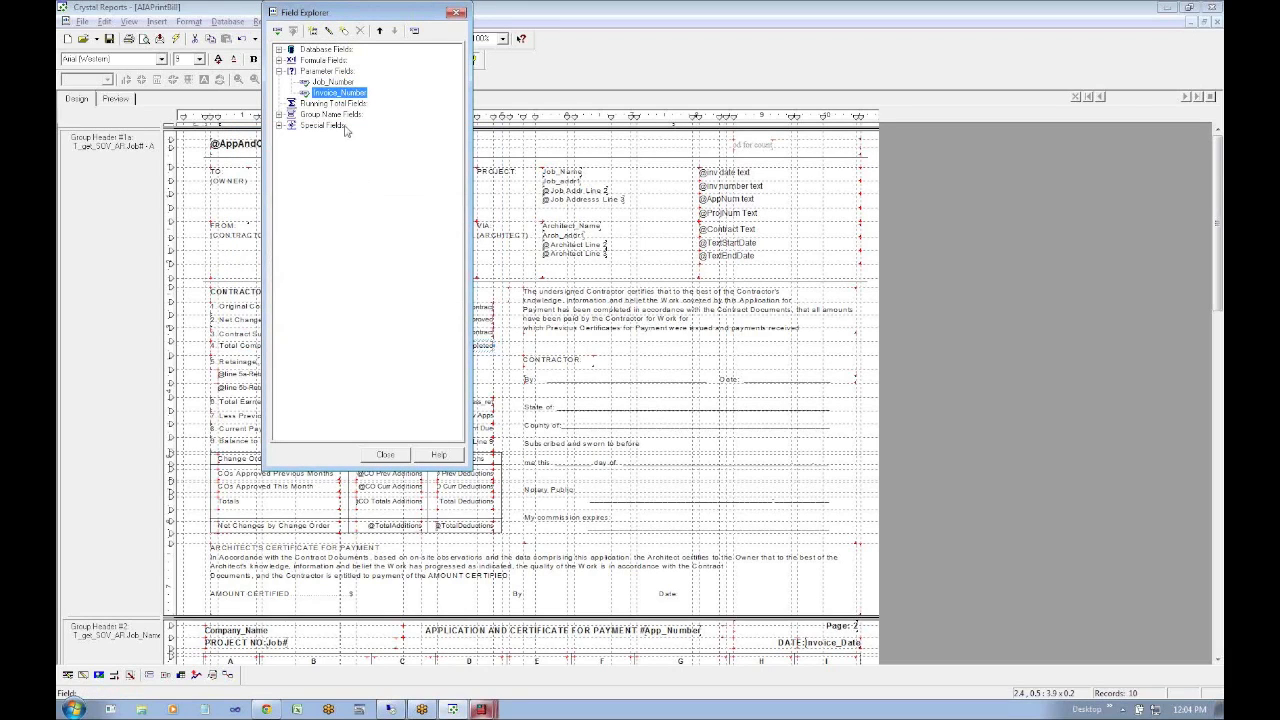
Start a new parameter field to examine its default value options, and cancel without creating it
{"action": "left_click", "coordinate": [330, 72]}
{"action": "left_click", "coordinate": [312, 33]}
{"action": "left_click", "coordinate": [382, 247]}
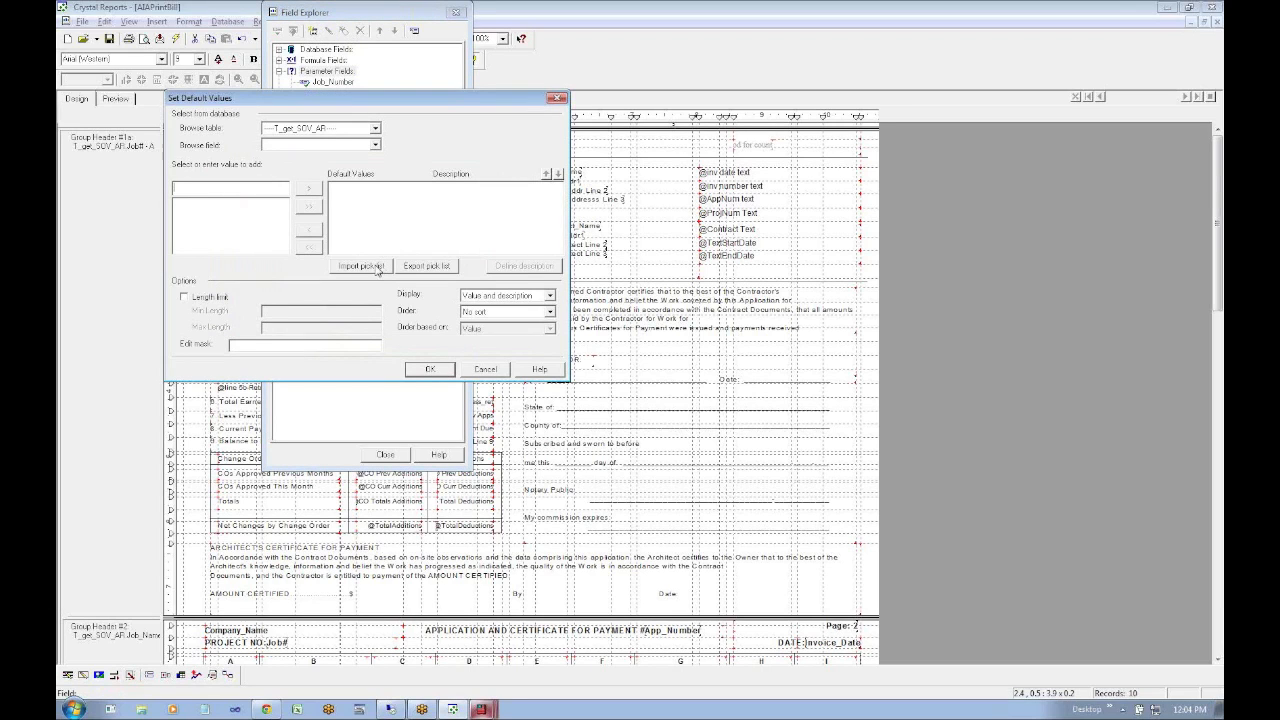
{"action": "key", "text": "Escape"}
{"action": "key", "text": "Escape"}
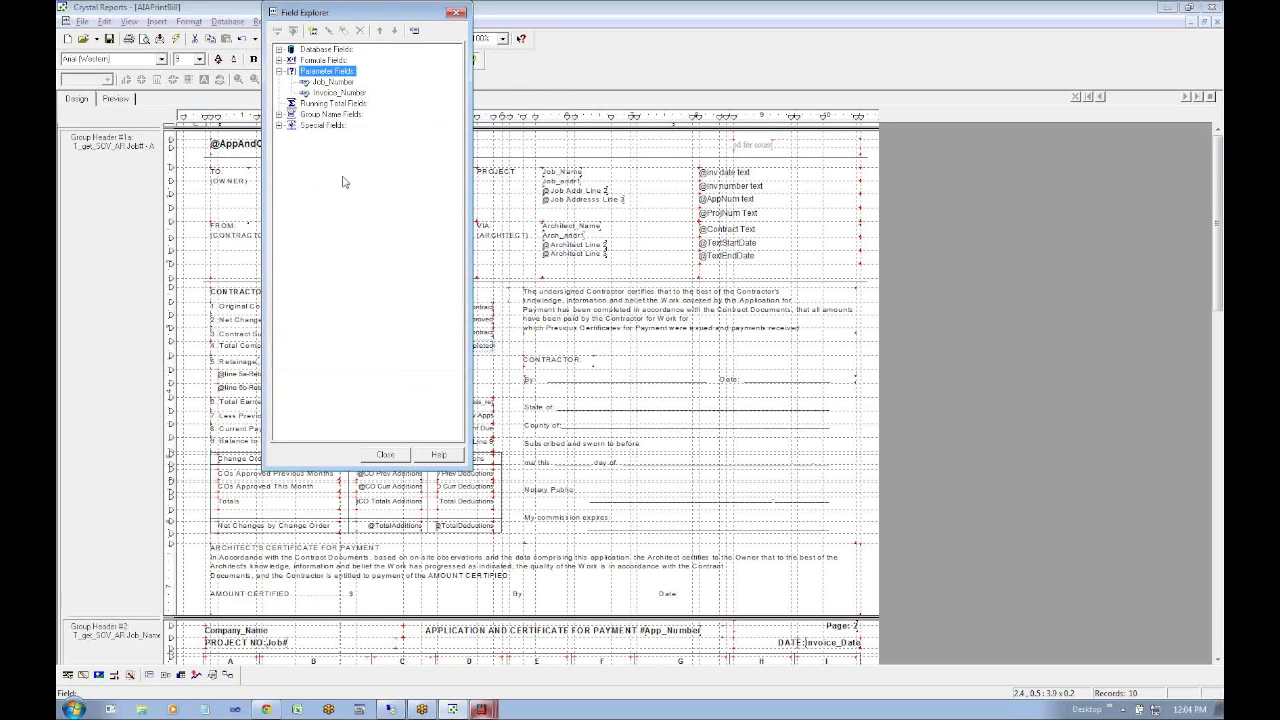
{"action": "key", "text": "Escape"}
{"action": "left_click", "coordinate": [395, 39]}
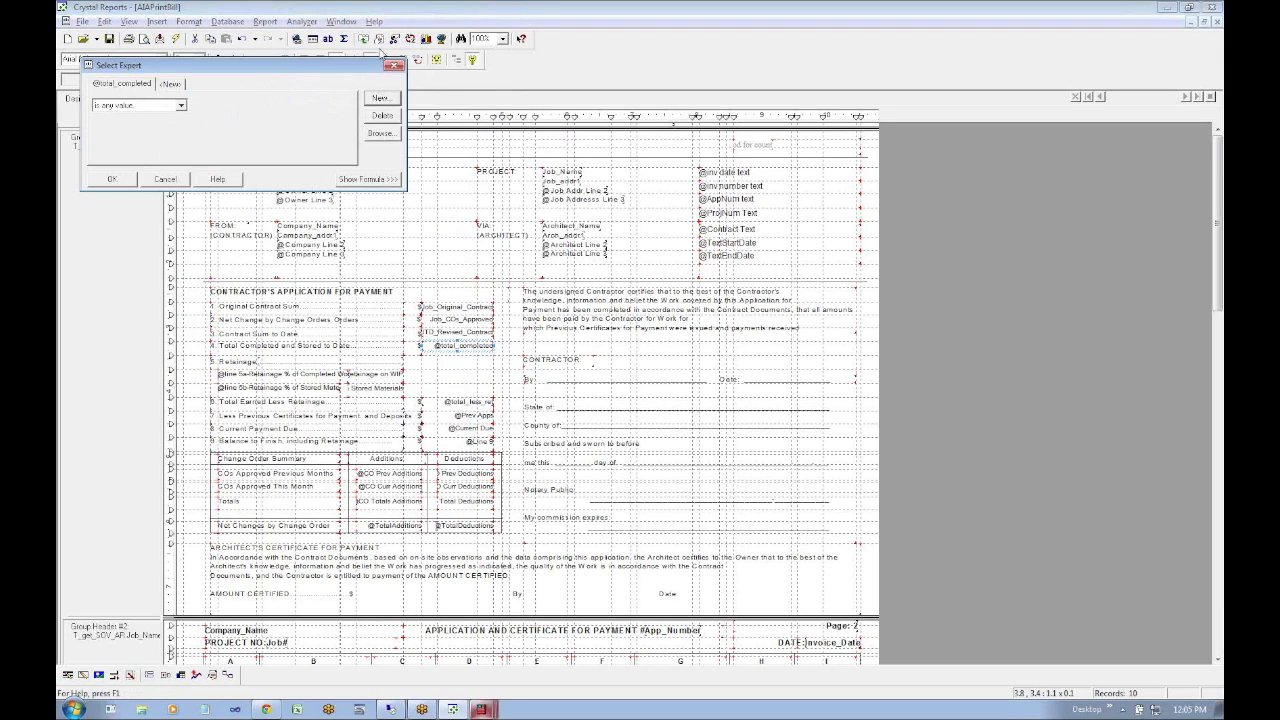
{"action": "left_click", "coordinate": [395, 65]}
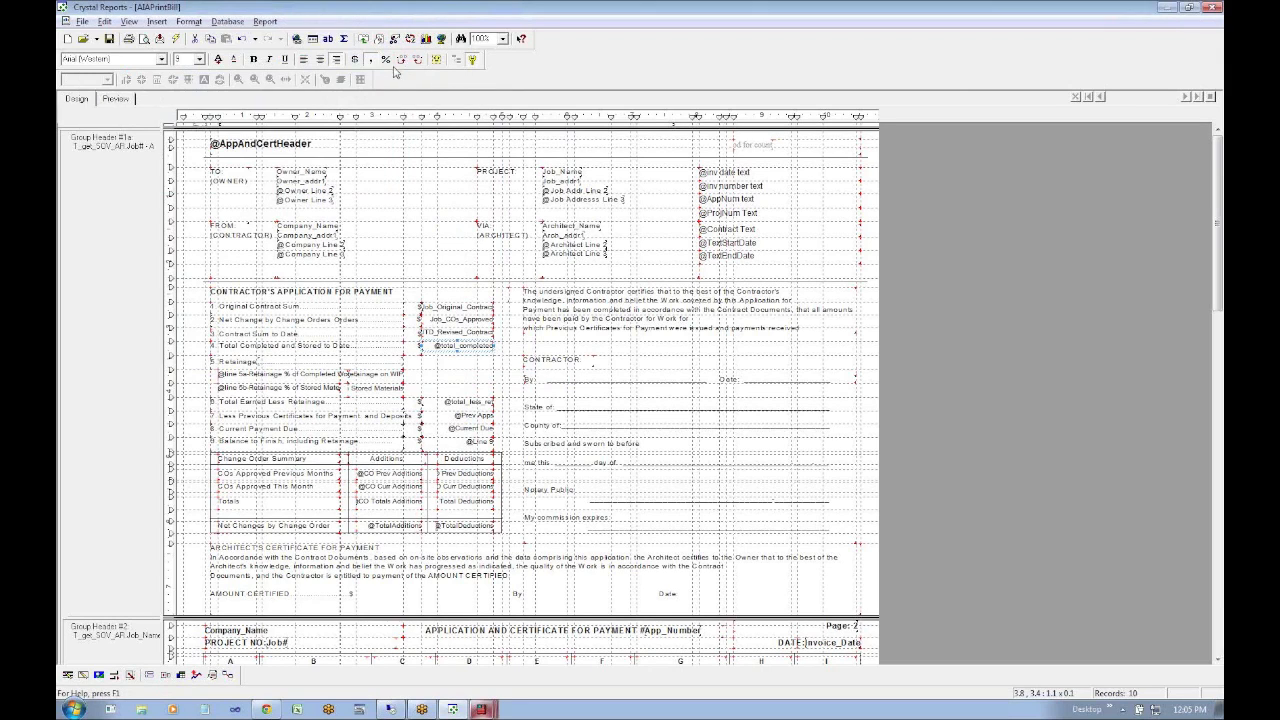
Switch to the Crystal Reports Webinar spreadsheet in Google Sheets and review the Agenda topics and the Session 1 to 4 descriptions
{"action": "key", "text": "alt+Tab"}
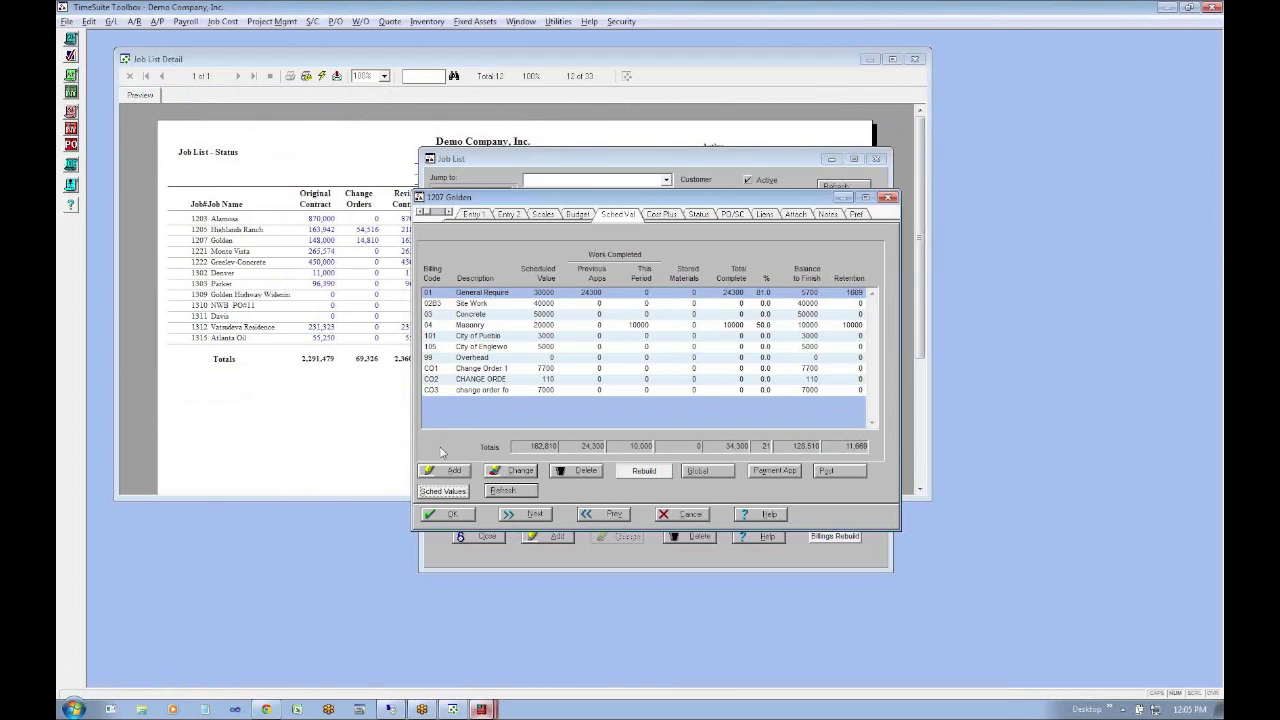
{"action": "key", "text": "alt+Tab"}
{"action": "key", "text": "alt+Tab"}
{"action": "key", "text": "alt+Tab"}
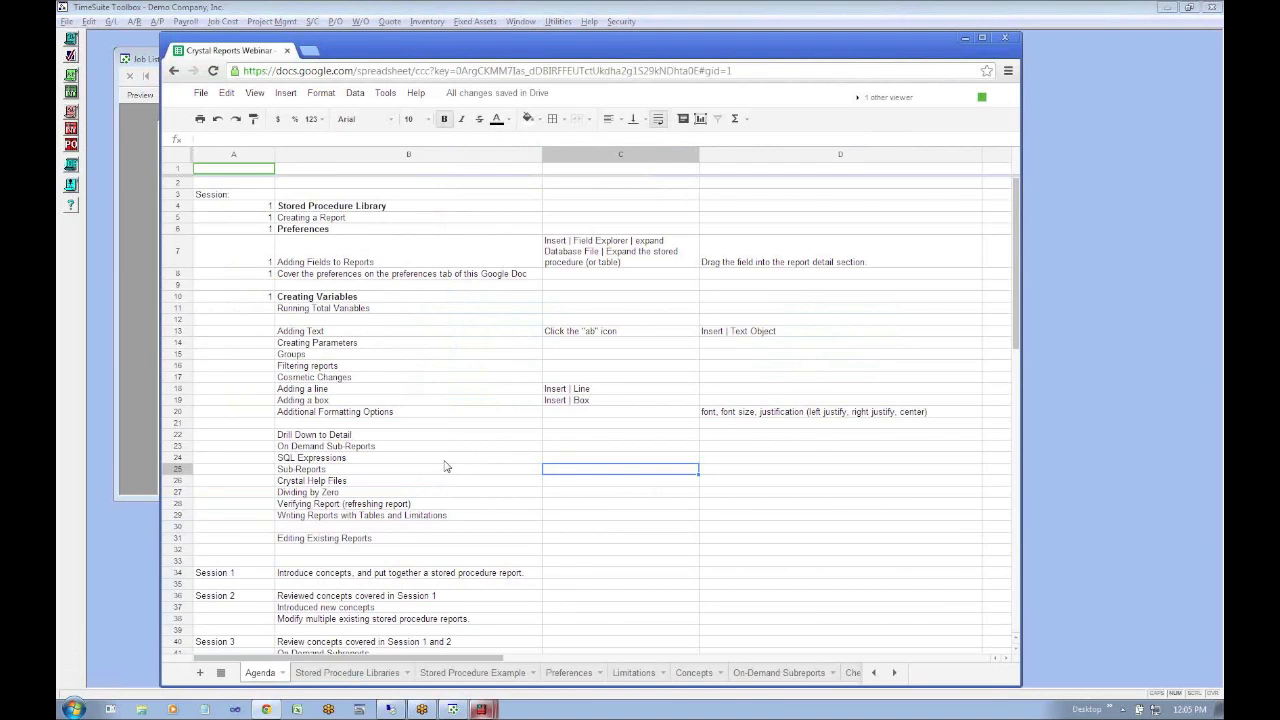
{"action": "left_click", "coordinate": [333, 300]}
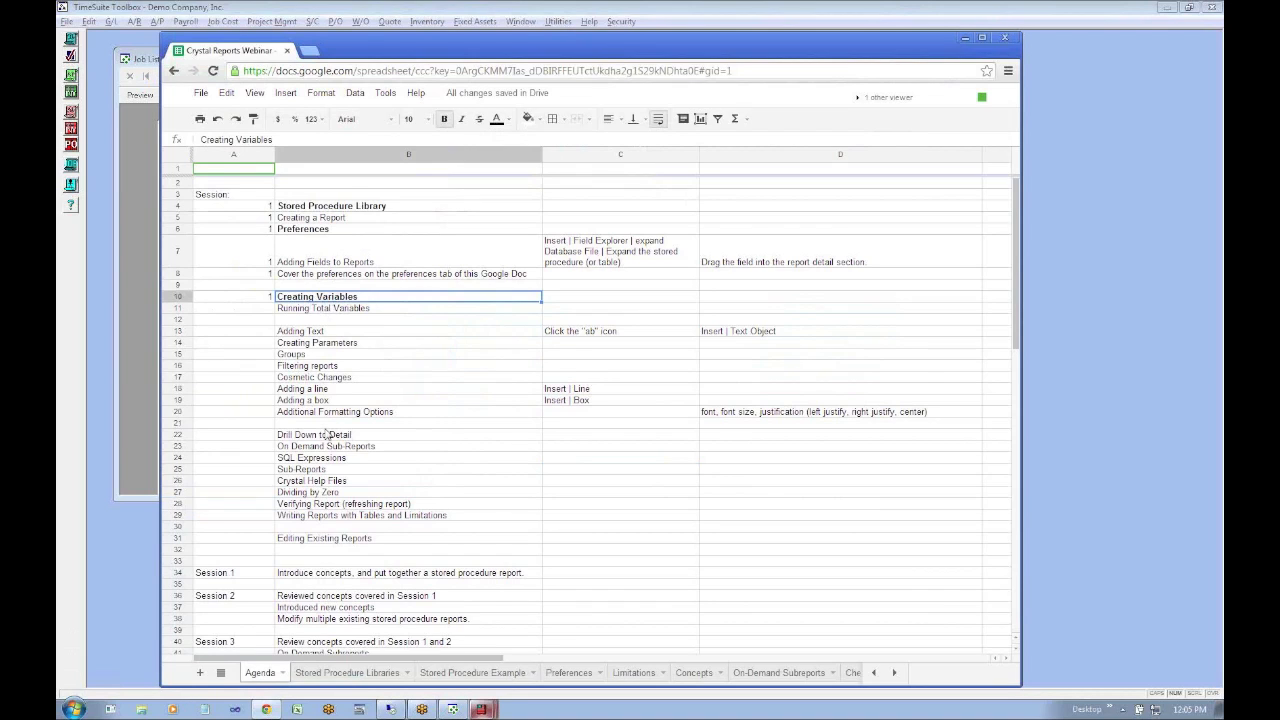
{"action": "scroll", "coordinate": [326, 434], "scroll_direction": "down", "scroll_amount": 4}
{"action": "left_click", "coordinate": [306, 415]}
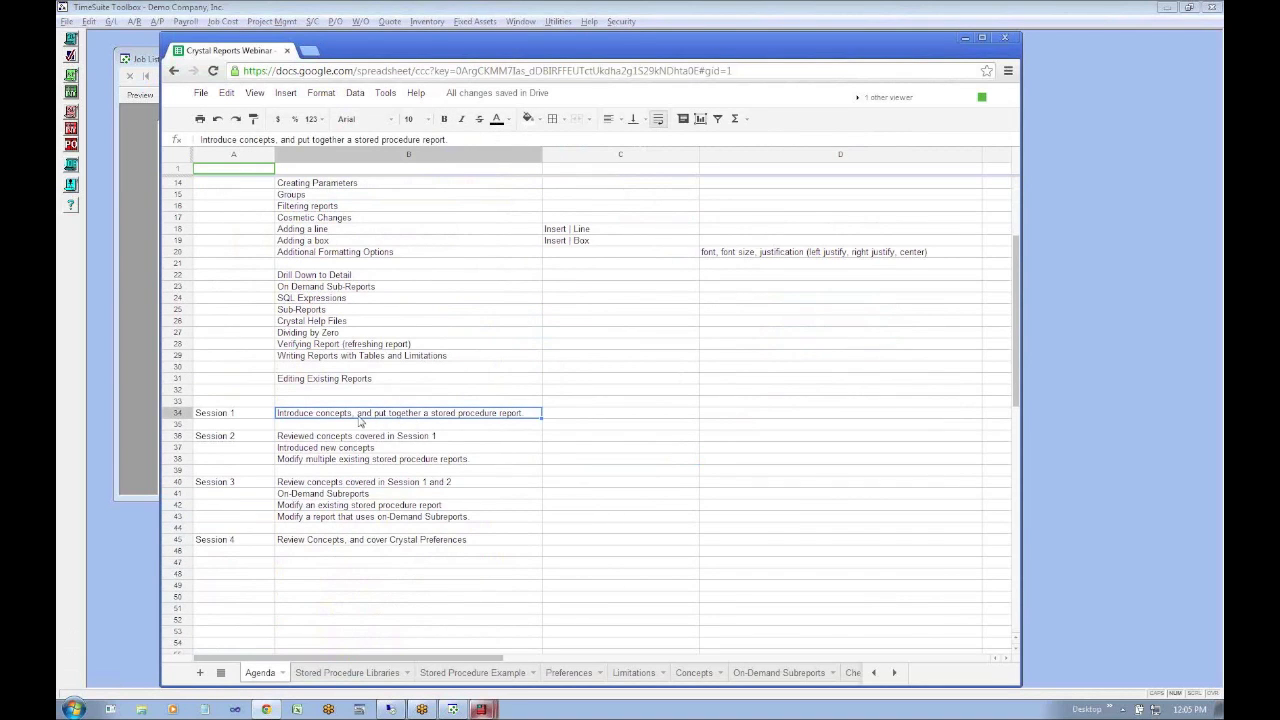
{"action": "scroll", "coordinate": [338, 226], "scroll_direction": "up", "scroll_amount": 3}
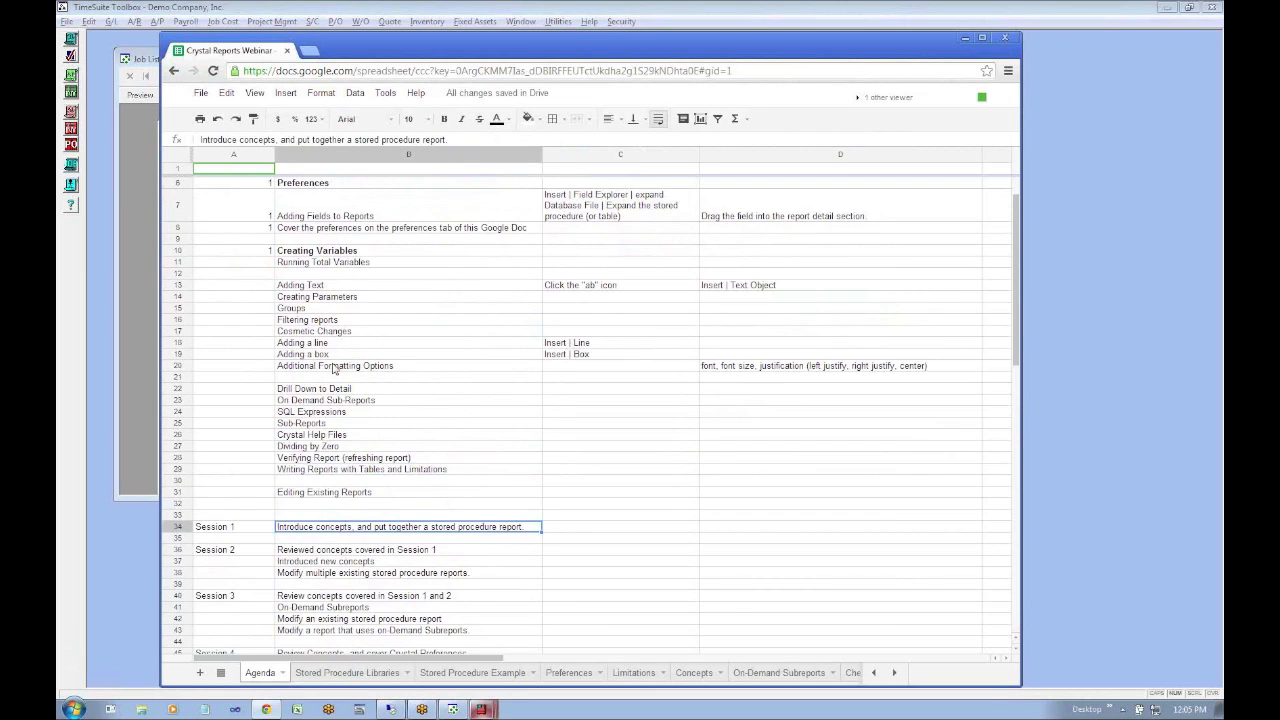
{"action": "scroll", "coordinate": [334, 369], "scroll_direction": "down", "scroll_amount": 1}
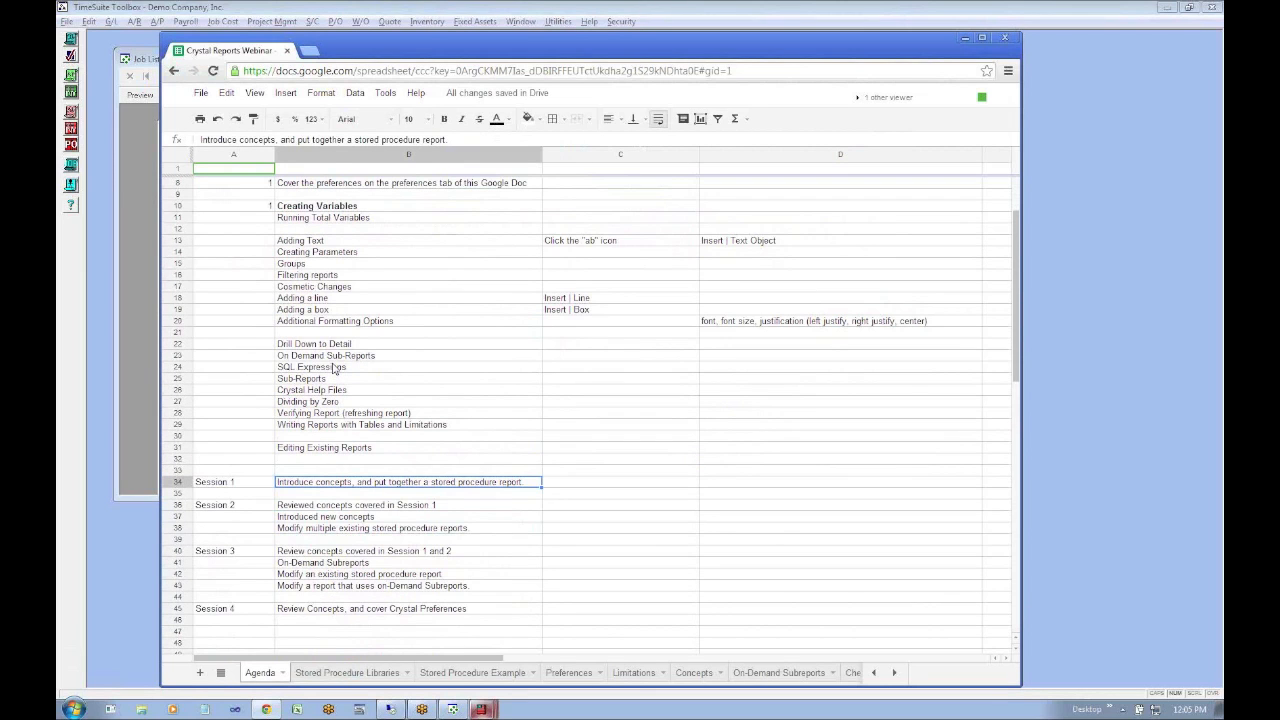
{"action": "left_click", "coordinate": [300, 507]}
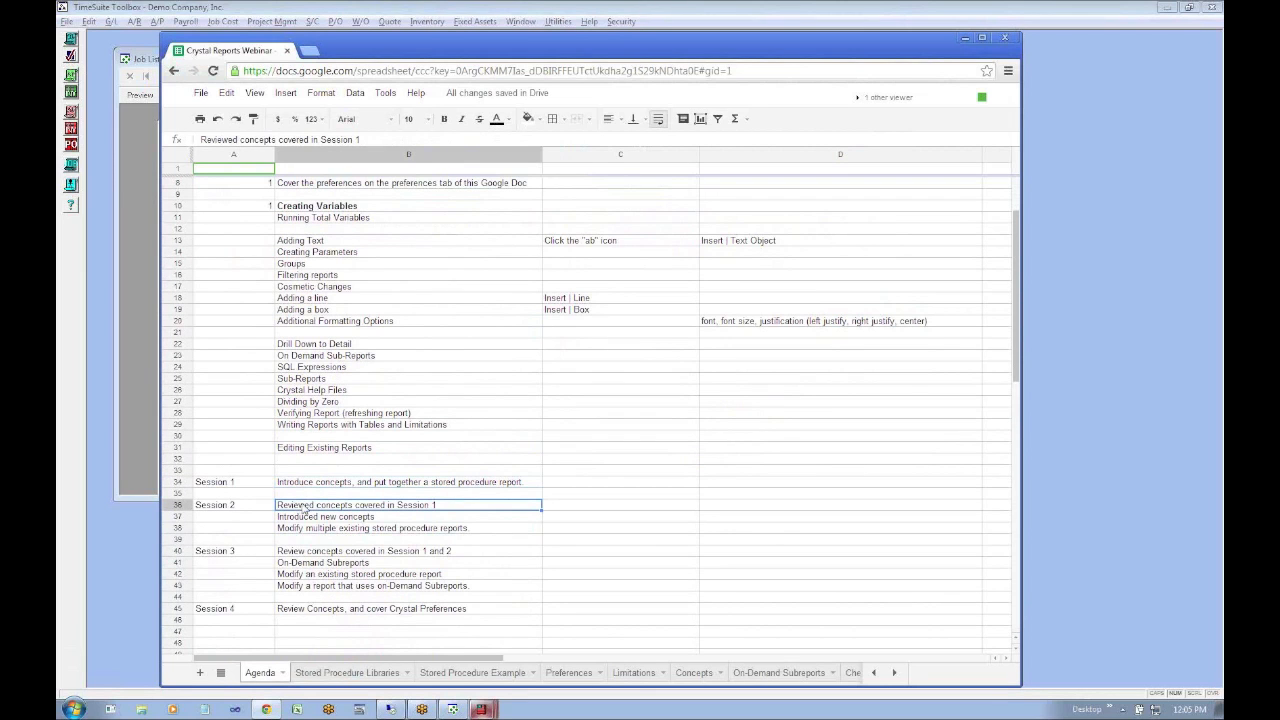
{"action": "left_click", "coordinate": [364, 518]}
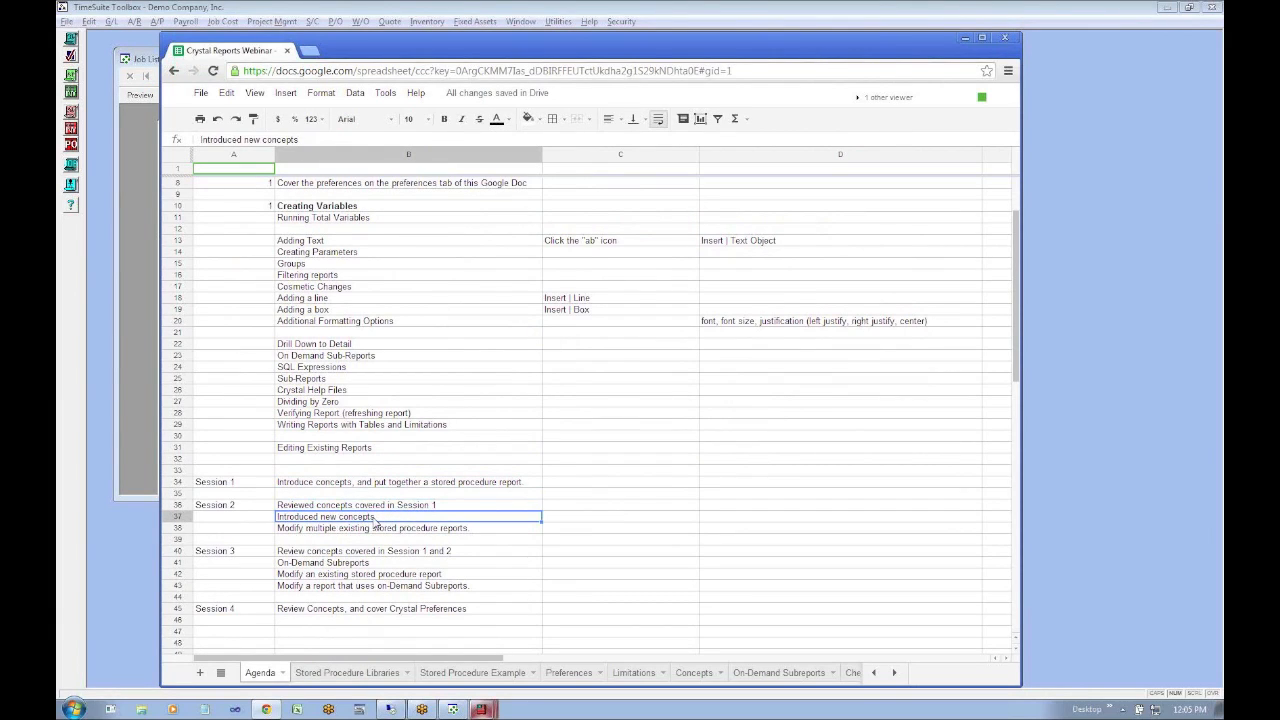
{"action": "left_click", "coordinate": [350, 222]}
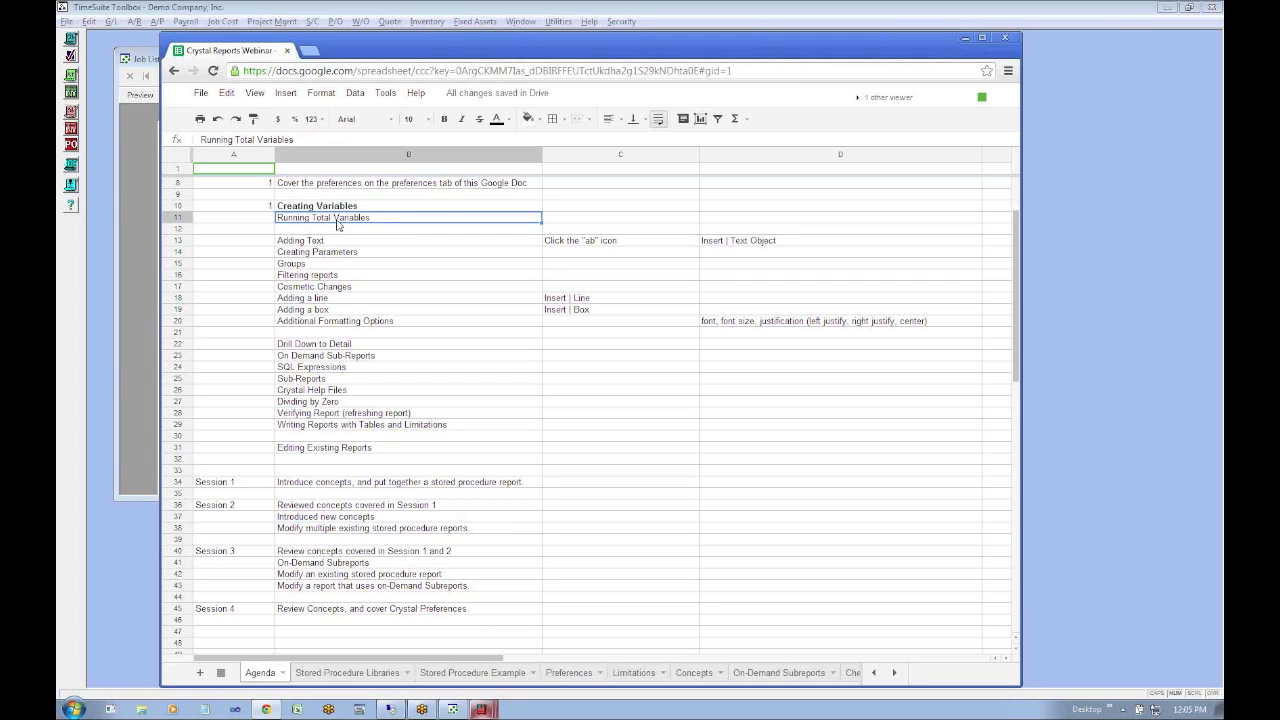
Switch to Crystal Reports and open the Job_Status report from the Reports folder
{"action": "key", "text": "alt+Tab"}
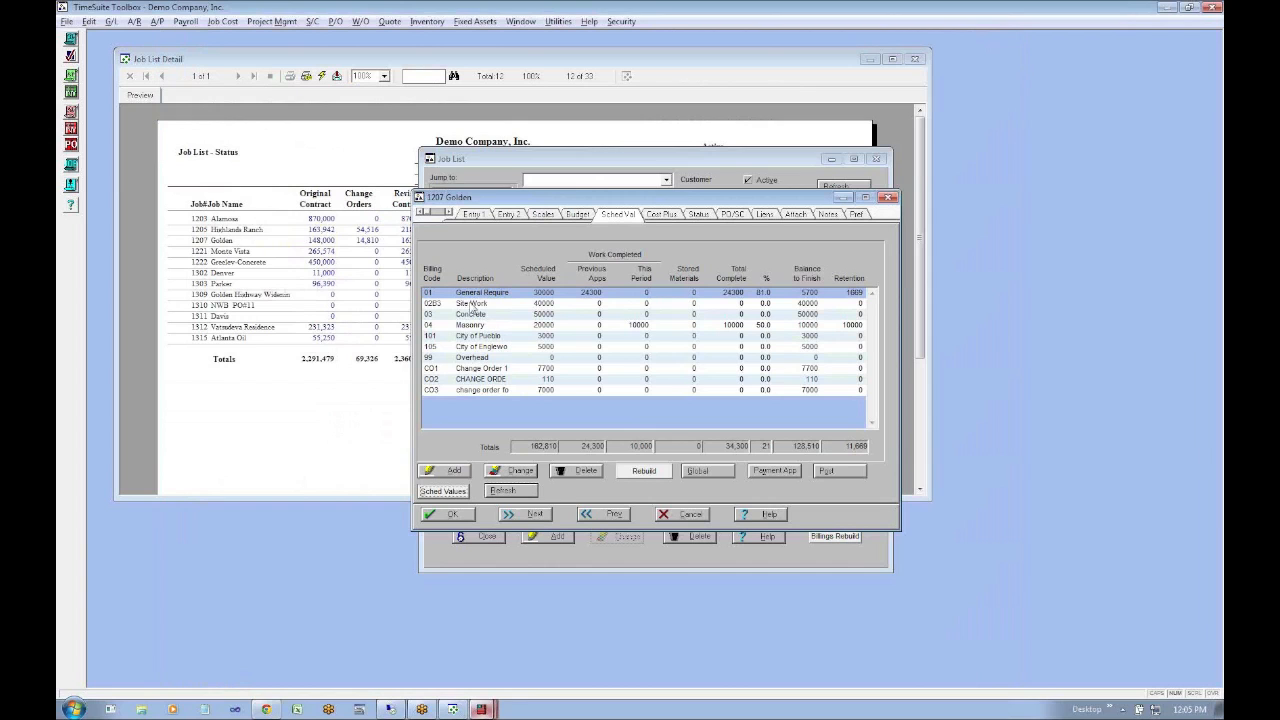
{"action": "left_click", "coordinate": [453, 709]}
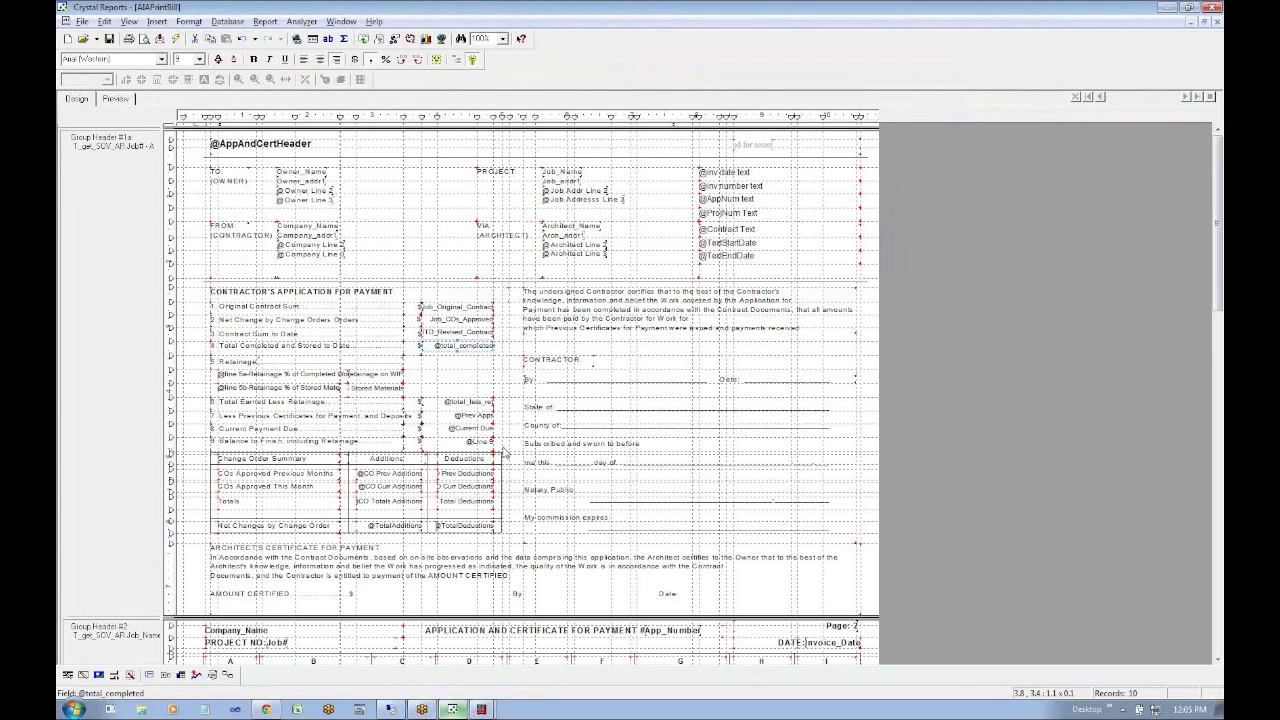
{"action": "left_click", "coordinate": [409, 192]}
{"action": "left_click", "coordinate": [400, 265]}
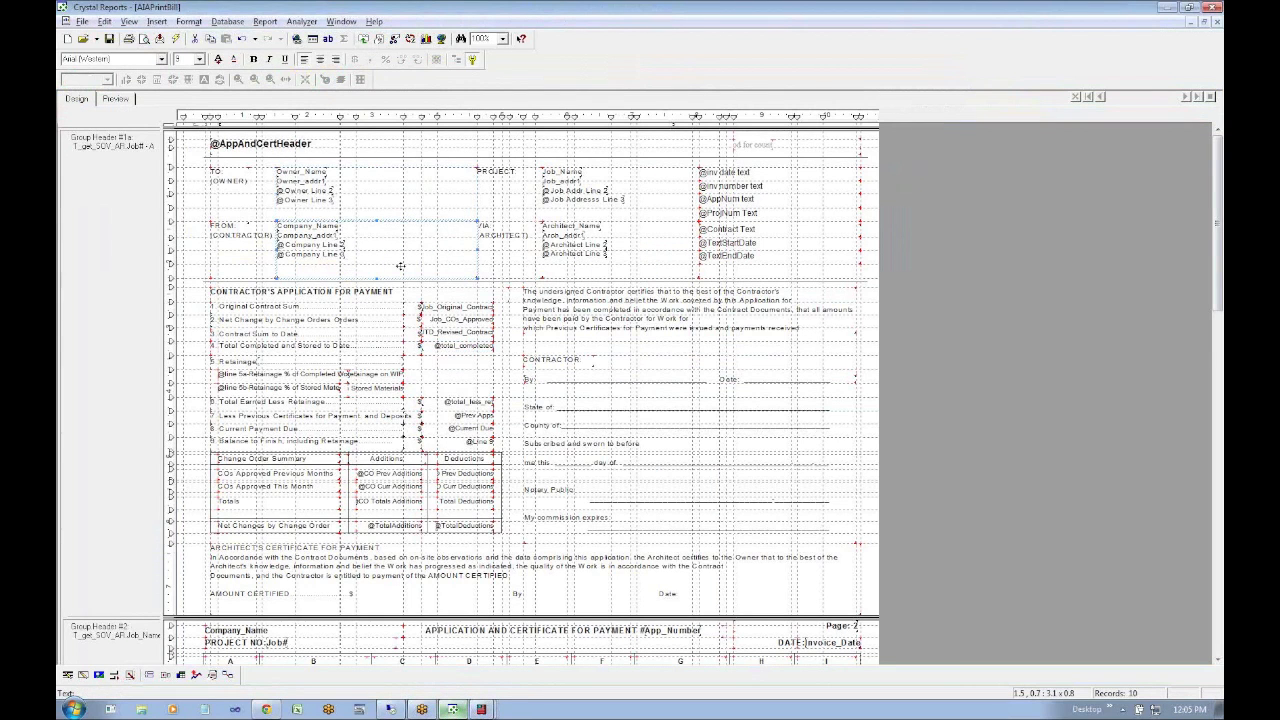
{"action": "left_click", "coordinate": [83, 22]}
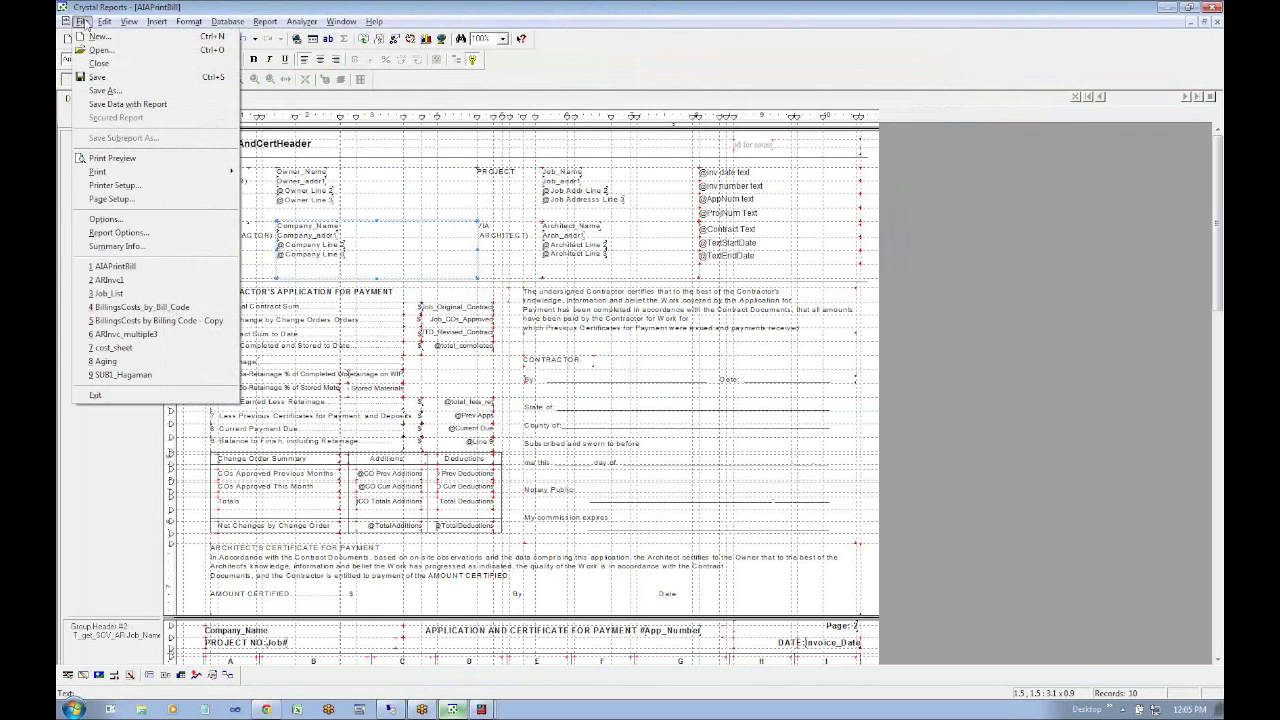
{"action": "left_click", "coordinate": [95, 49]}
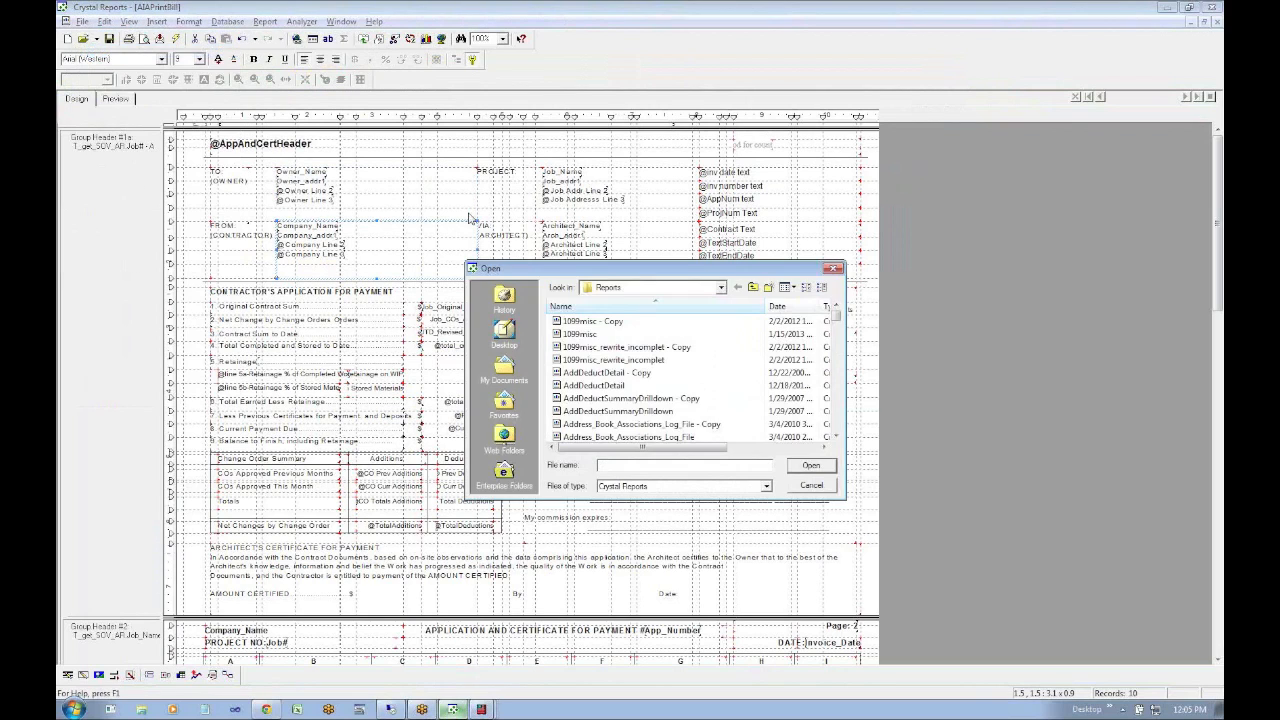
{"action": "left_click", "coordinate": [606, 411]}
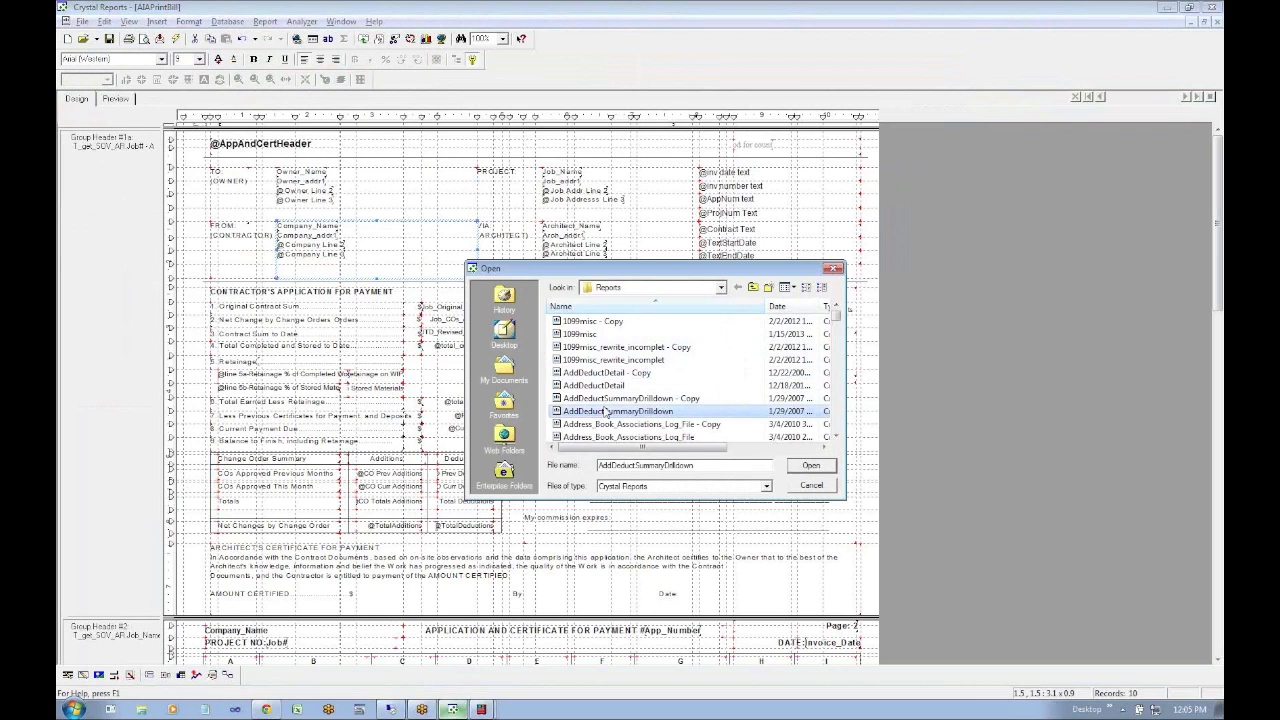
{"action": "type", "text": "job_st"}
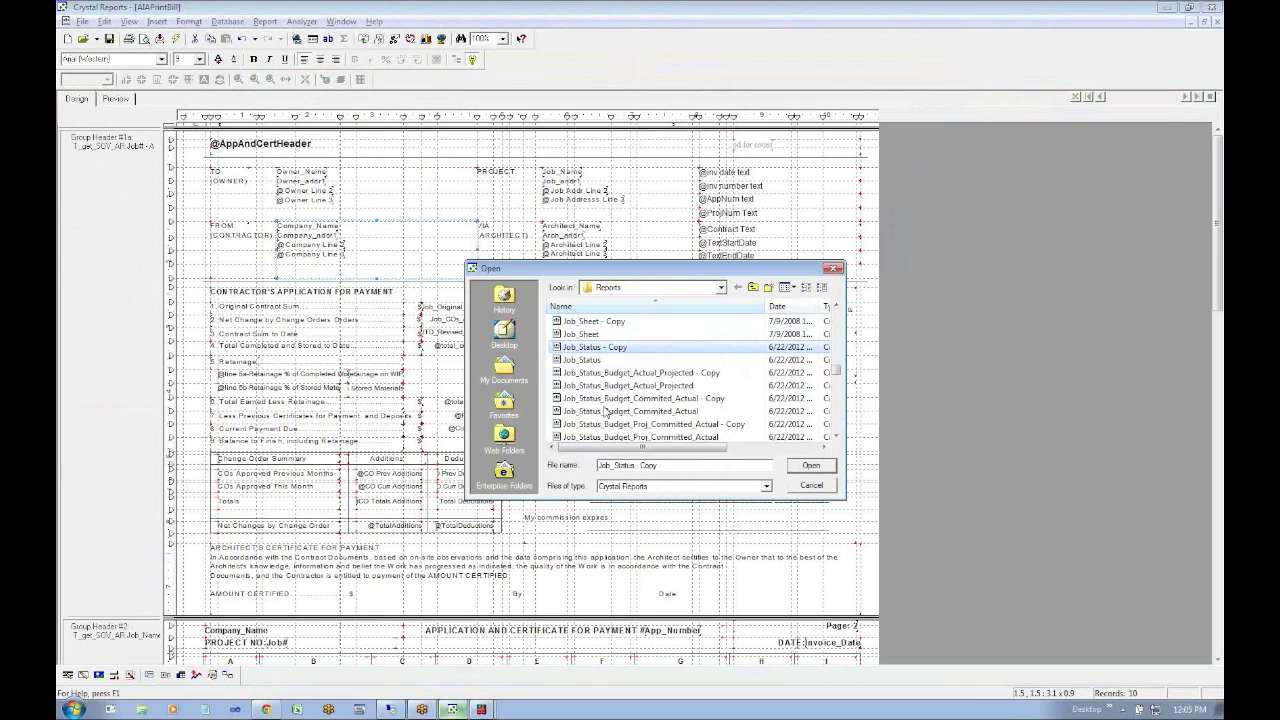
{"action": "double_click", "coordinate": [588, 359]}
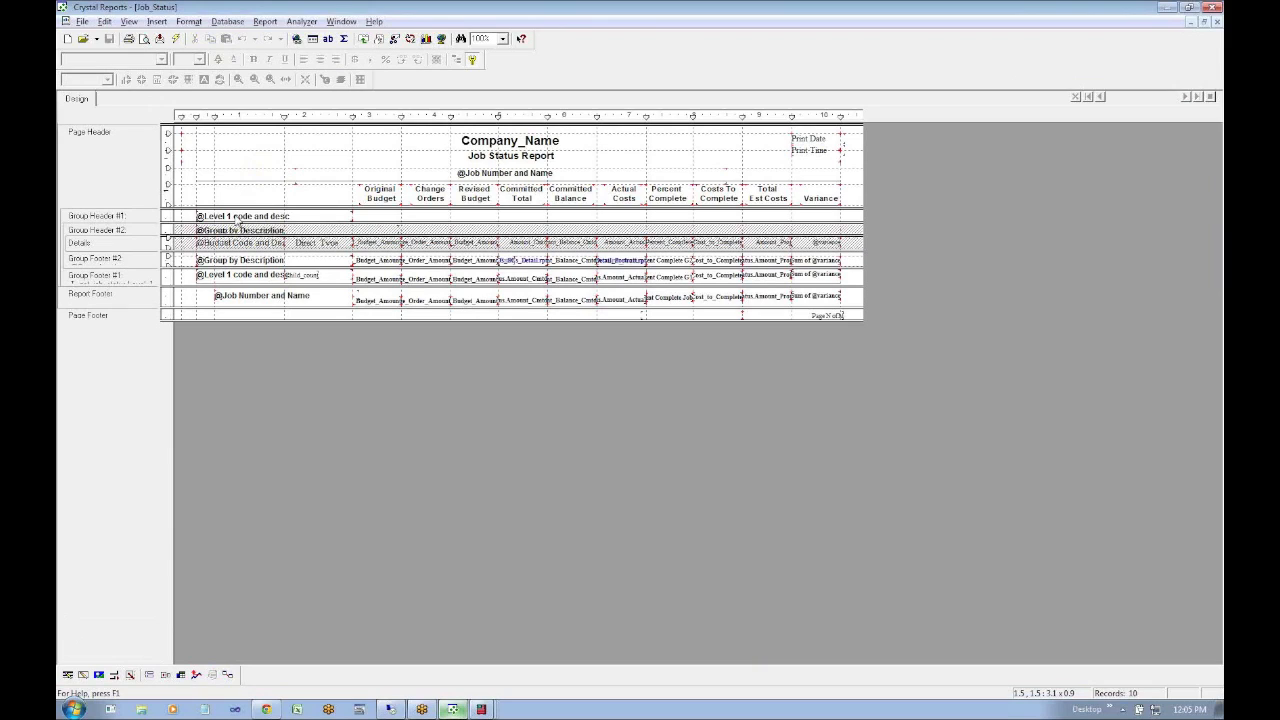
View the table behind the Job_Status report in the Visual Linking Expert, and close it without changes
{"action": "key", "text": "alt+f"}
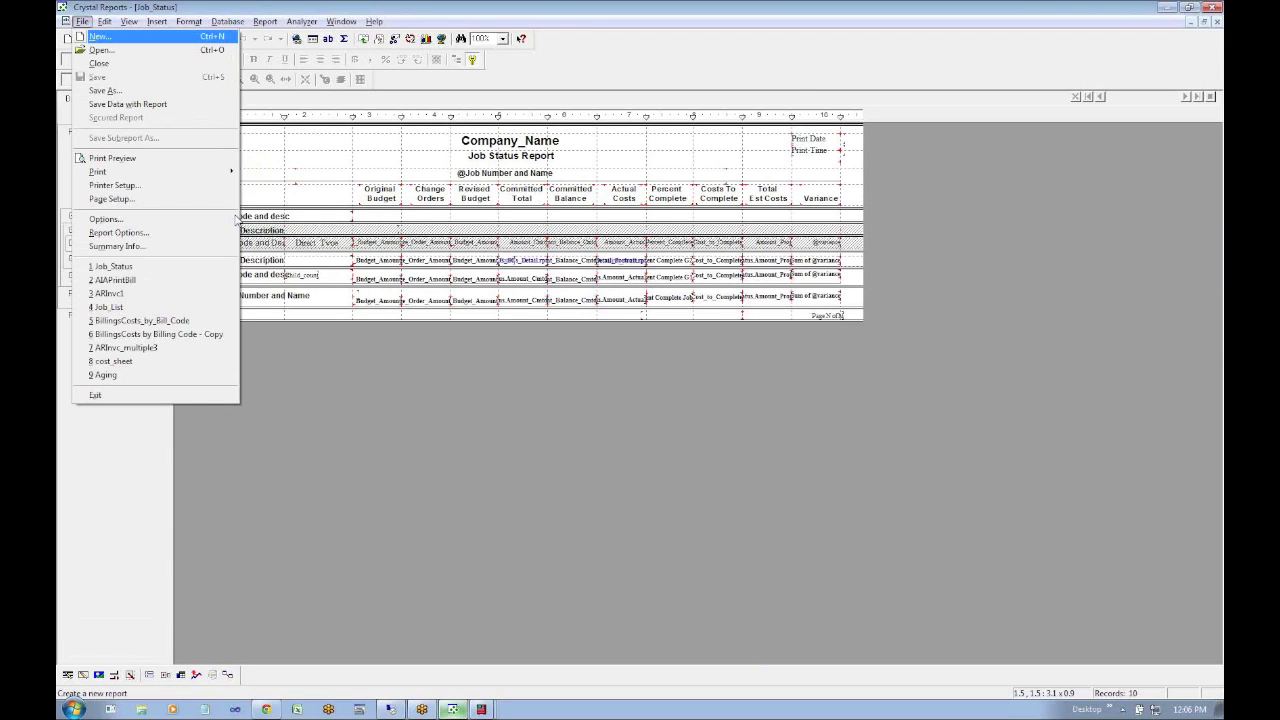
{"action": "key", "text": "Escape"}
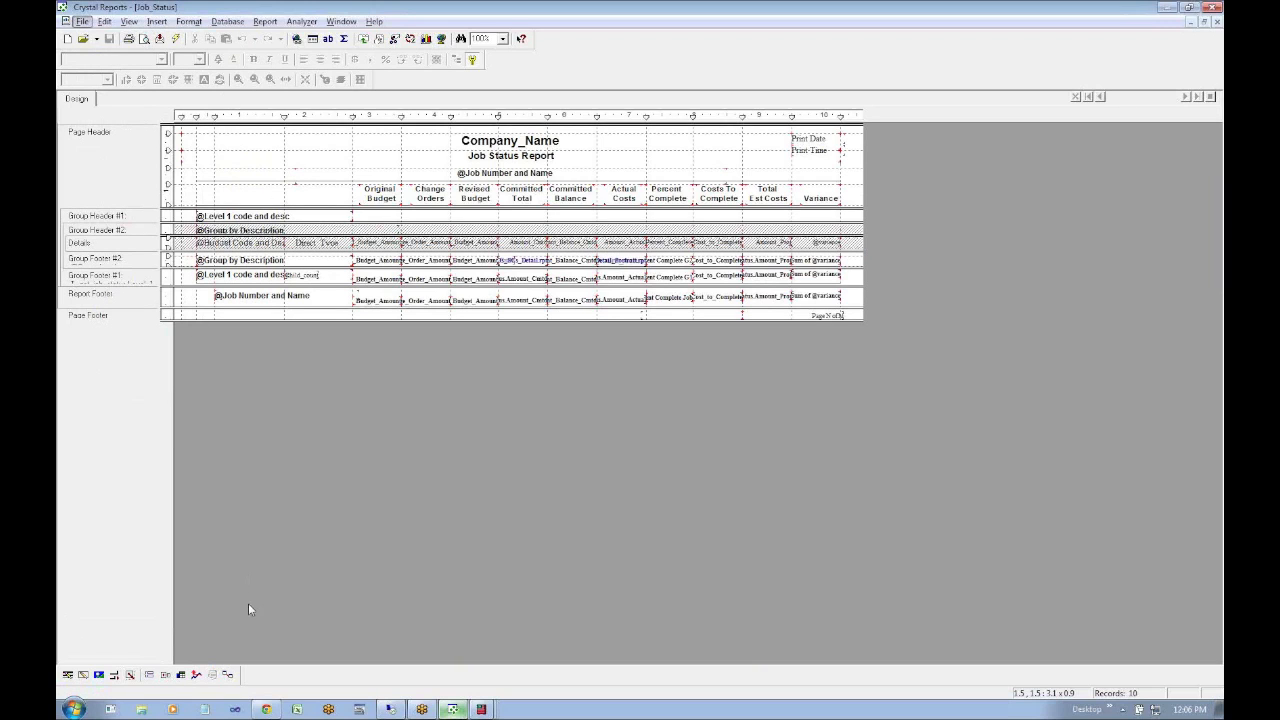
{"action": "left_click", "coordinate": [226, 676]}
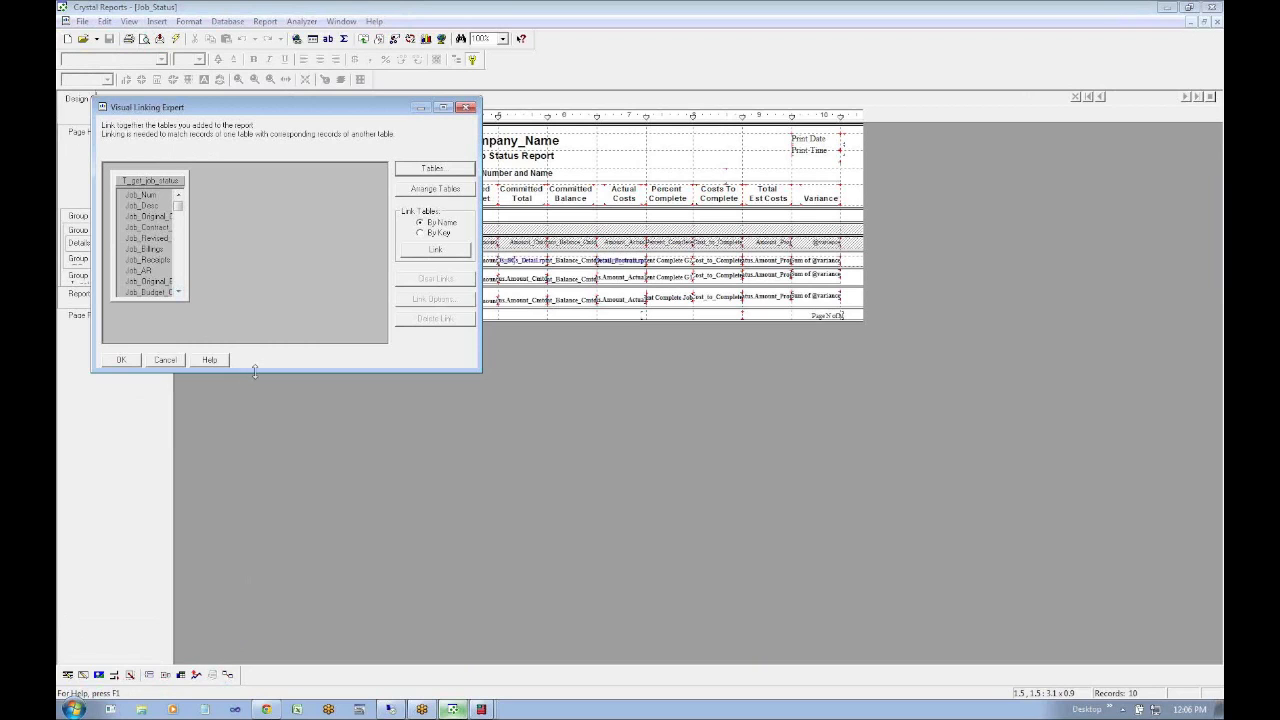
{"action": "left_click", "coordinate": [466, 108]}
Show the database fields in the Field Explorer and locate Bill_Code_Sched_Value among the billing code fields
{"action": "left_click", "coordinate": [157, 21]}
{"action": "left_click", "coordinate": [180, 34]}
{"action": "left_click", "coordinate": [279, 49]}
{"action": "left_click", "coordinate": [291, 60]}
{"action": "left_click_drag", "start_coordinate": [460, 110], "coordinate": [453, 240]}
{"action": "left_click", "coordinate": [360, 233]}
{"action": "left_click", "coordinate": [352, 222]}
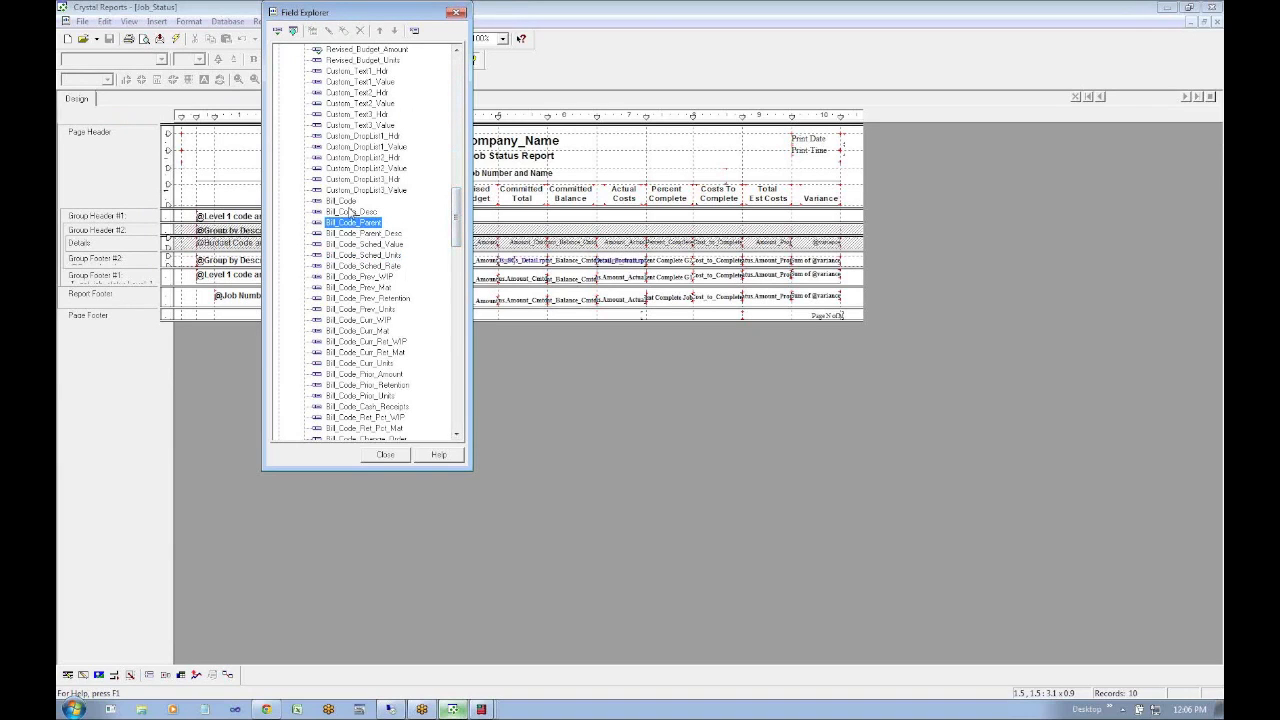
{"action": "left_click", "coordinate": [359, 244]}
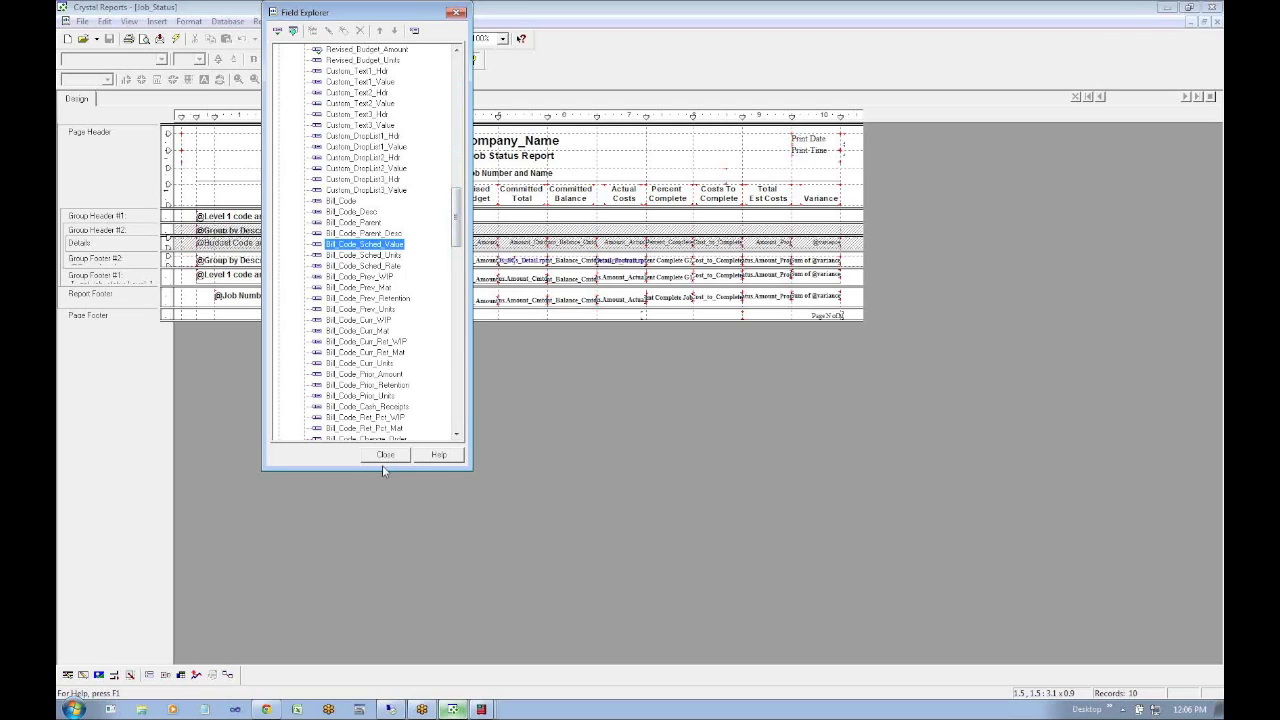
Switch to TimeSuite and check the billing level of cost code 01-100 Alternatives in the Golden job's budget
{"action": "left_click", "coordinate": [480, 710]}
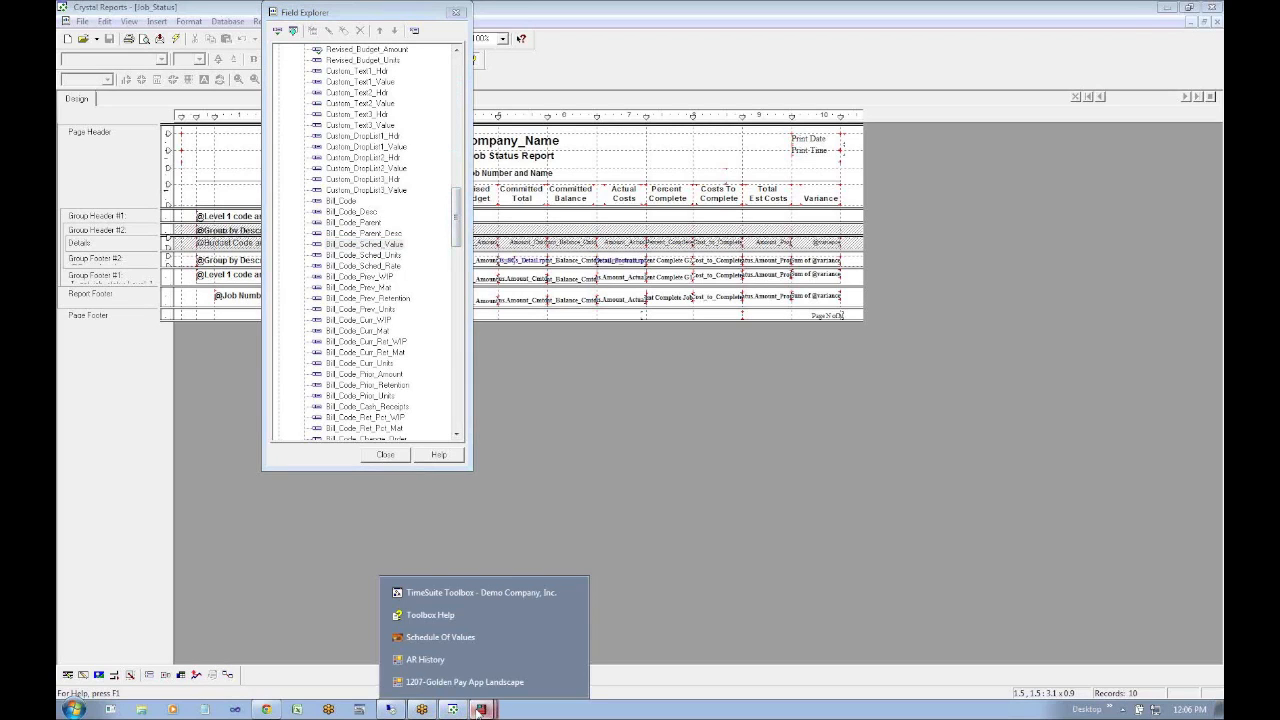
{"action": "left_click", "coordinate": [470, 592]}
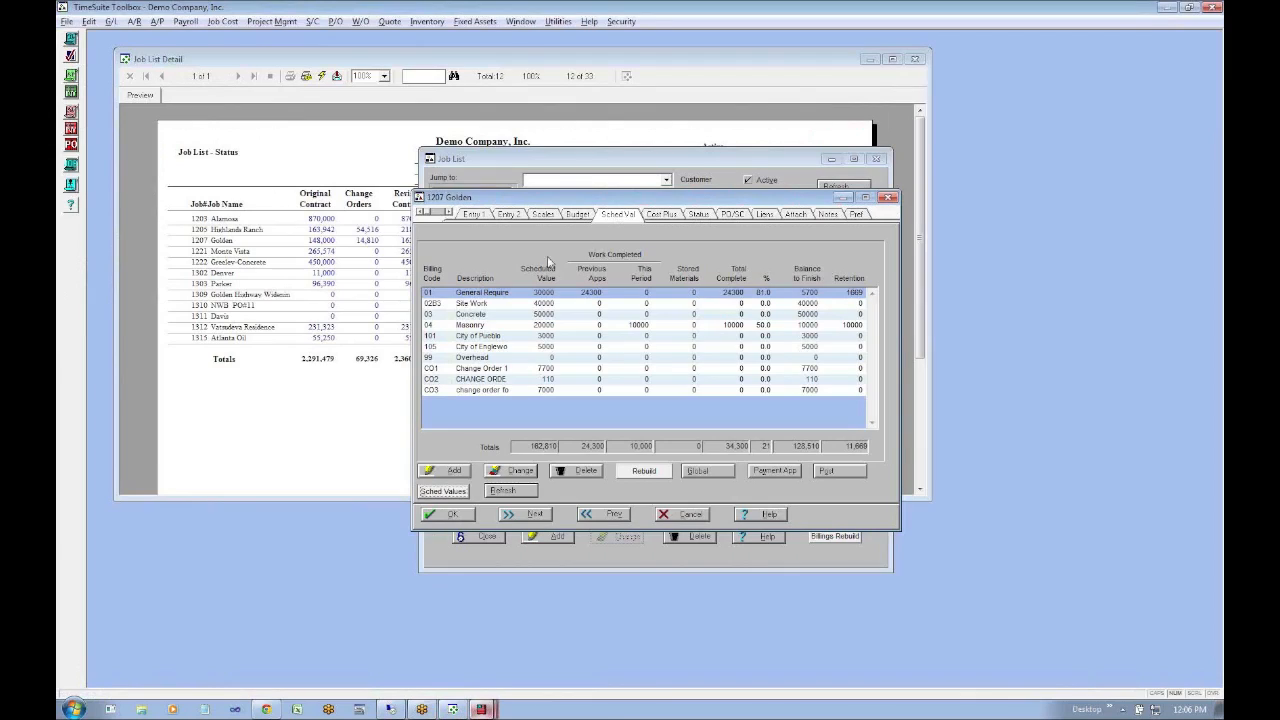
{"action": "left_click", "coordinate": [574, 213]}
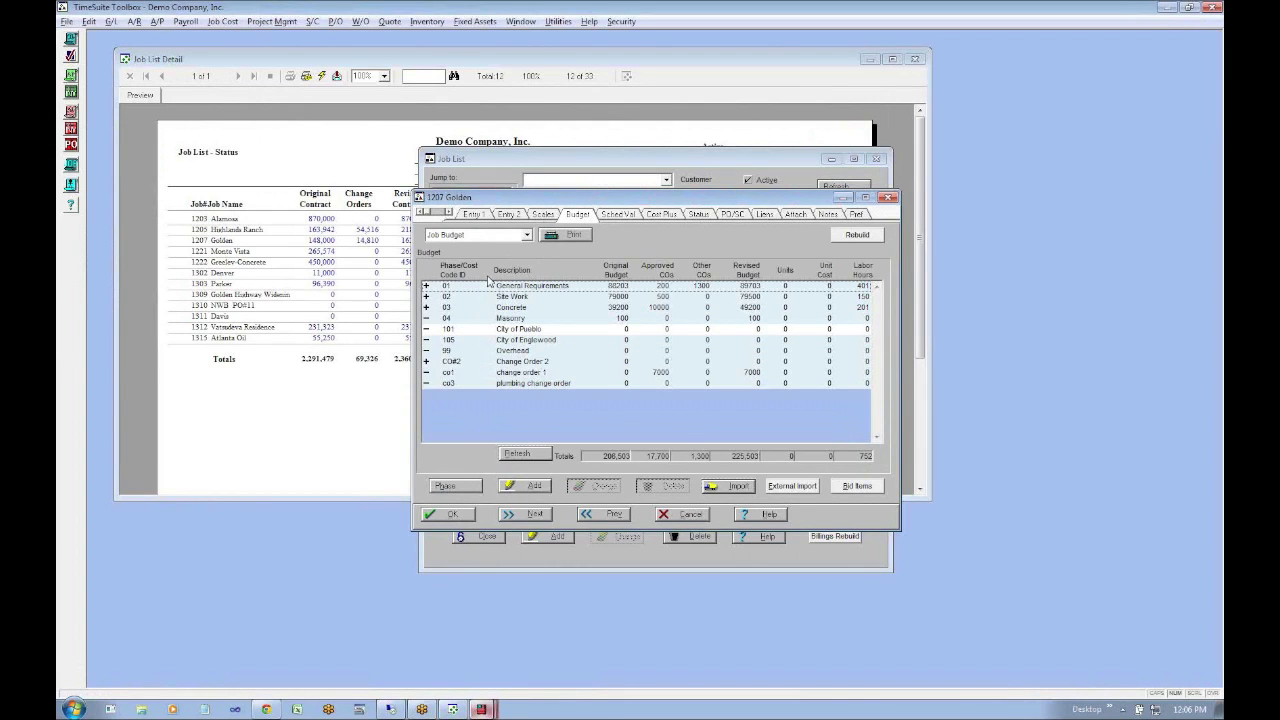
{"action": "left_click", "coordinate": [426, 287]}
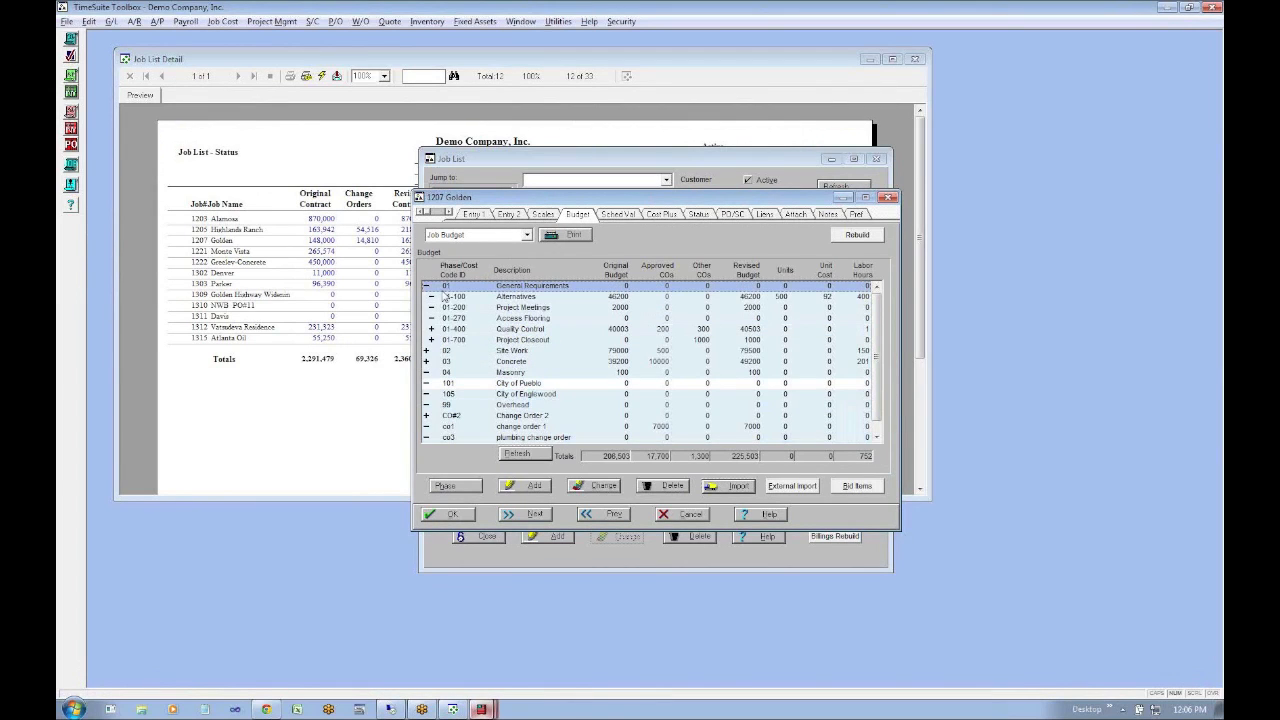
{"action": "left_click", "coordinate": [507, 297]}
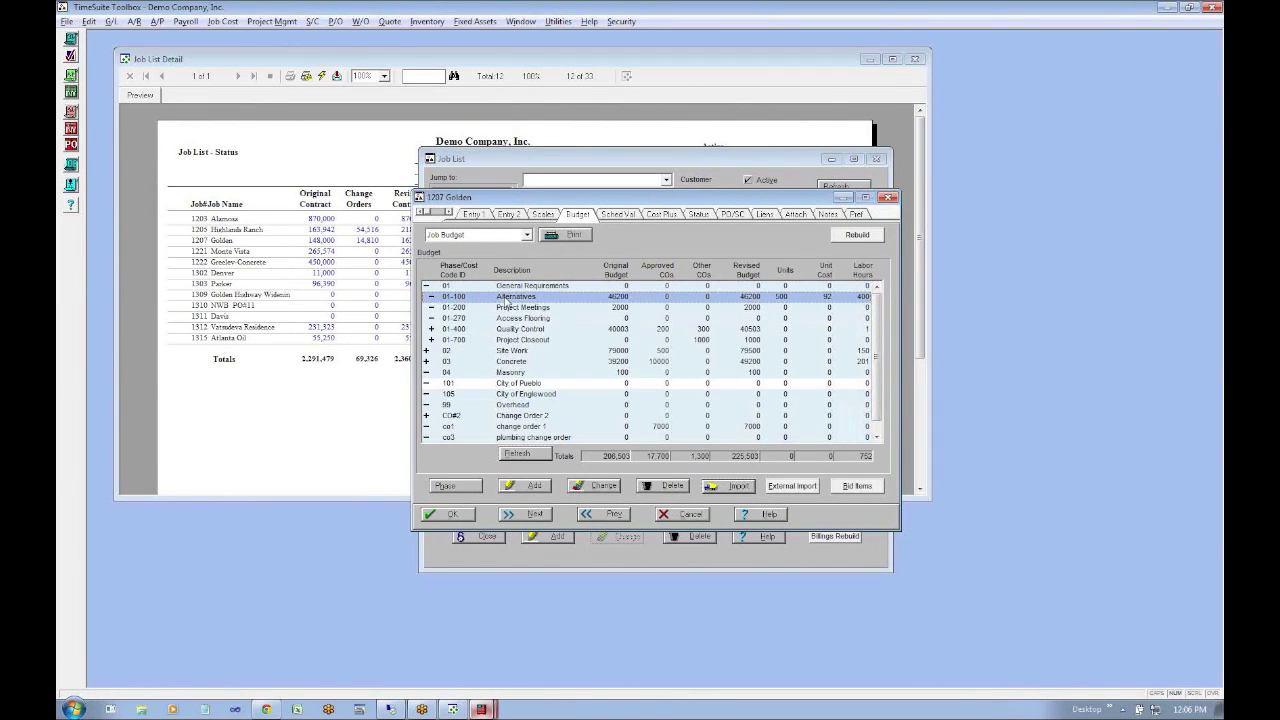
{"action": "double_click", "coordinate": [507, 298]}
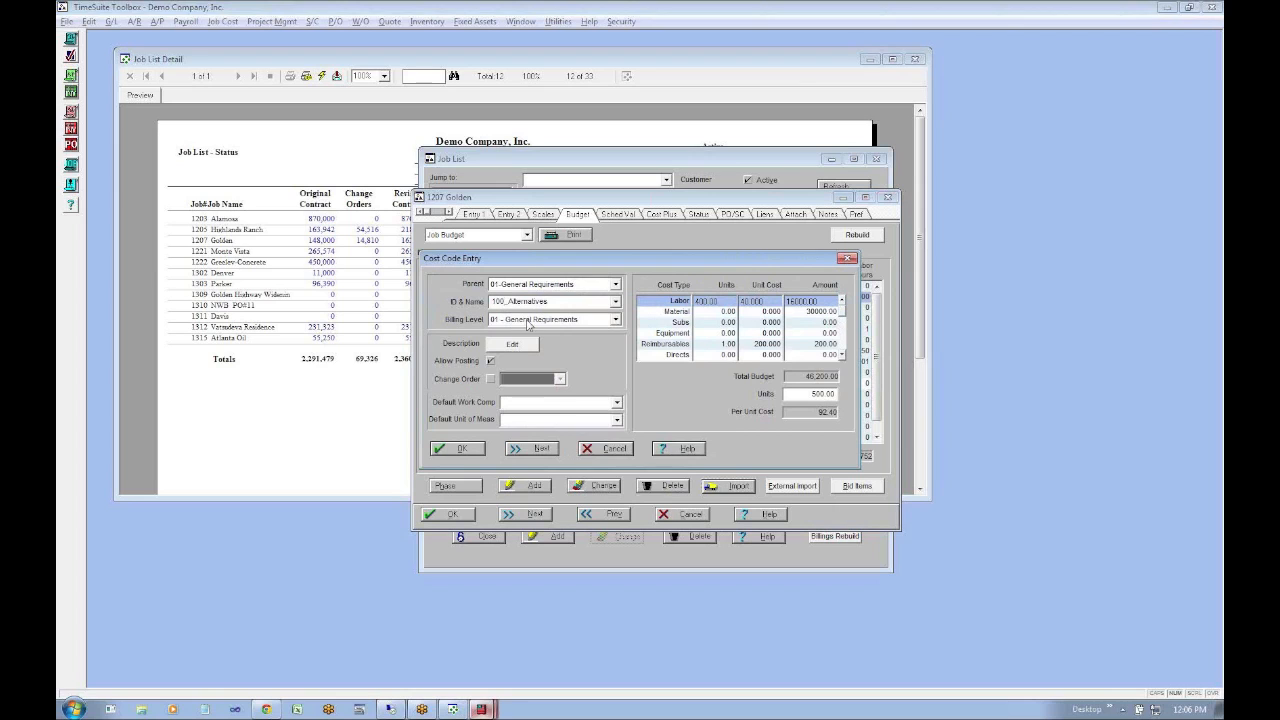
{"action": "left_click", "coordinate": [628, 449]}
Change the description of billing code 01 in the job's schedule of values to General Requirements11
{"action": "left_click", "coordinate": [626, 214]}
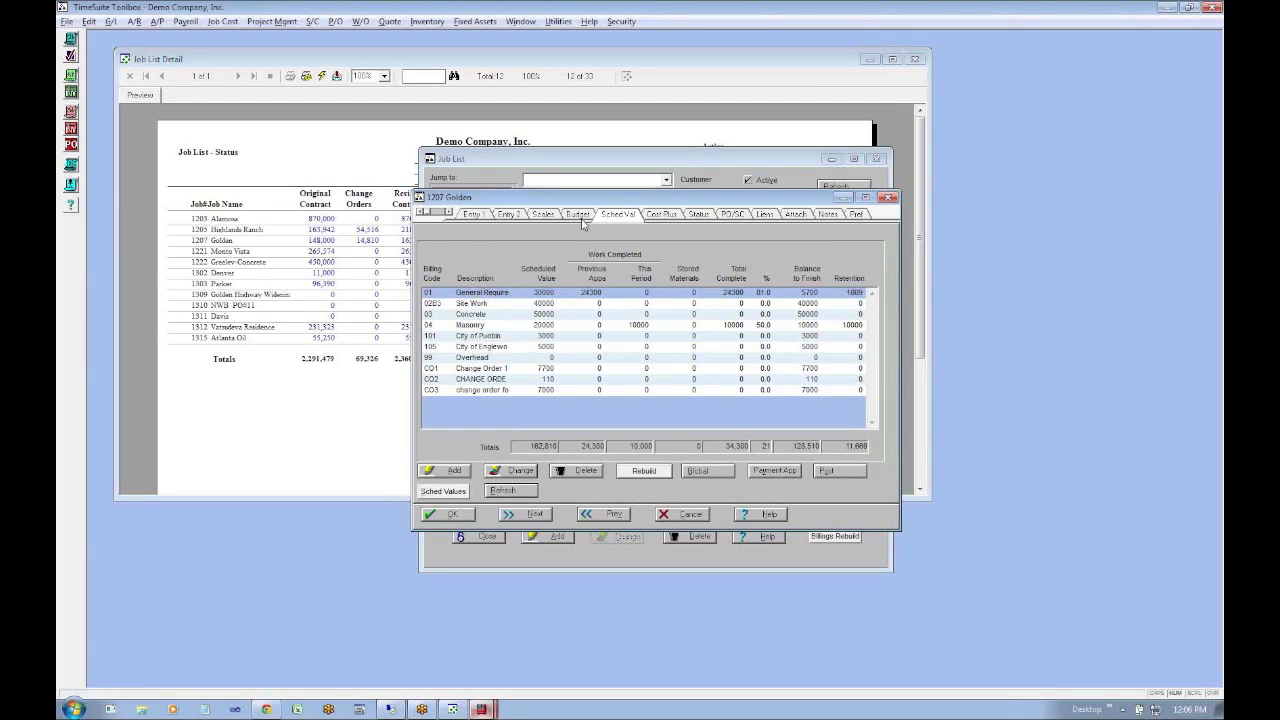
{"action": "double_click", "coordinate": [491, 296]}
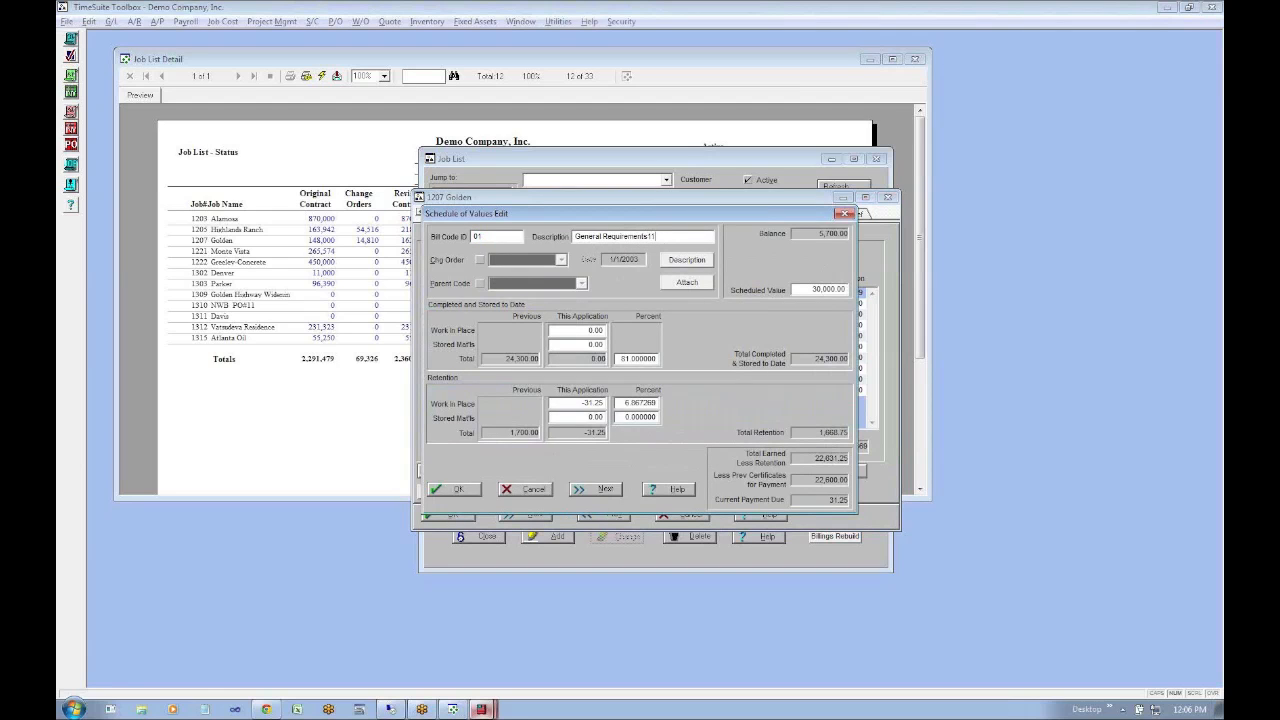
{"action": "left_click", "coordinate": [455, 489]}
Check the billing levels of the Alternatives and Project Meetings cost codes, and review the job's schedule of values again
{"action": "left_click", "coordinate": [590, 215]}
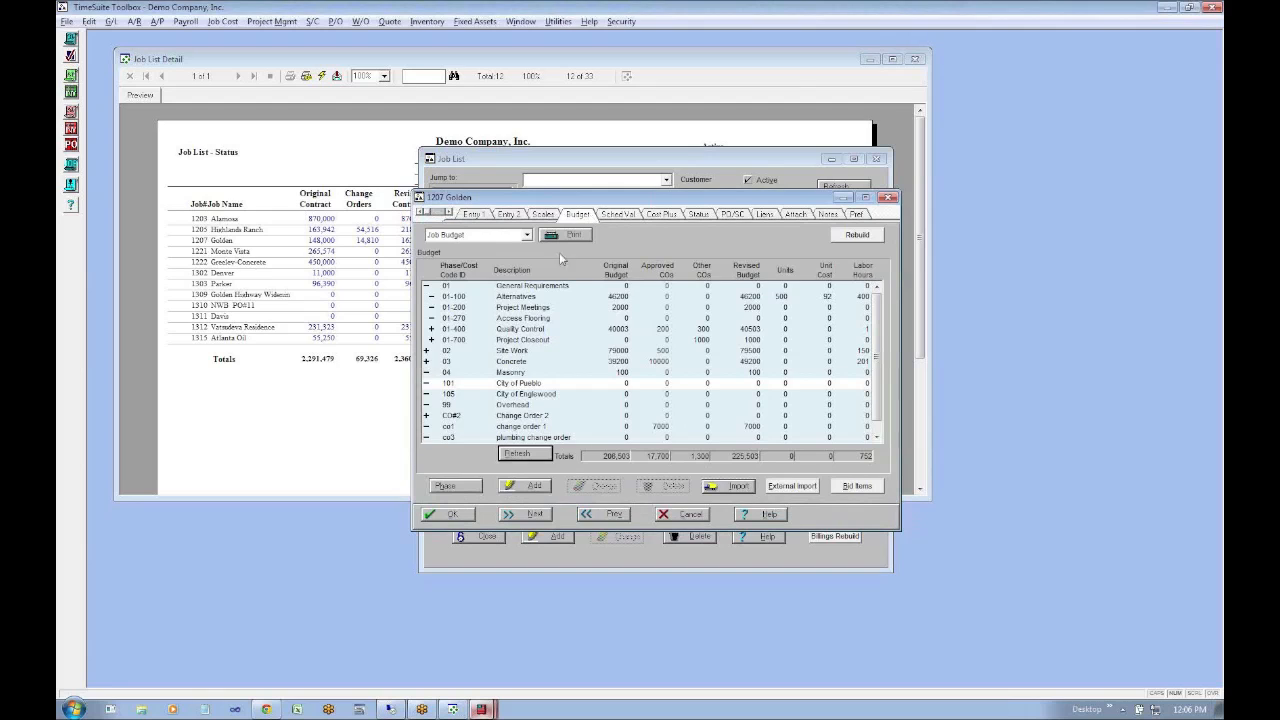
{"action": "double_click", "coordinate": [489, 302]}
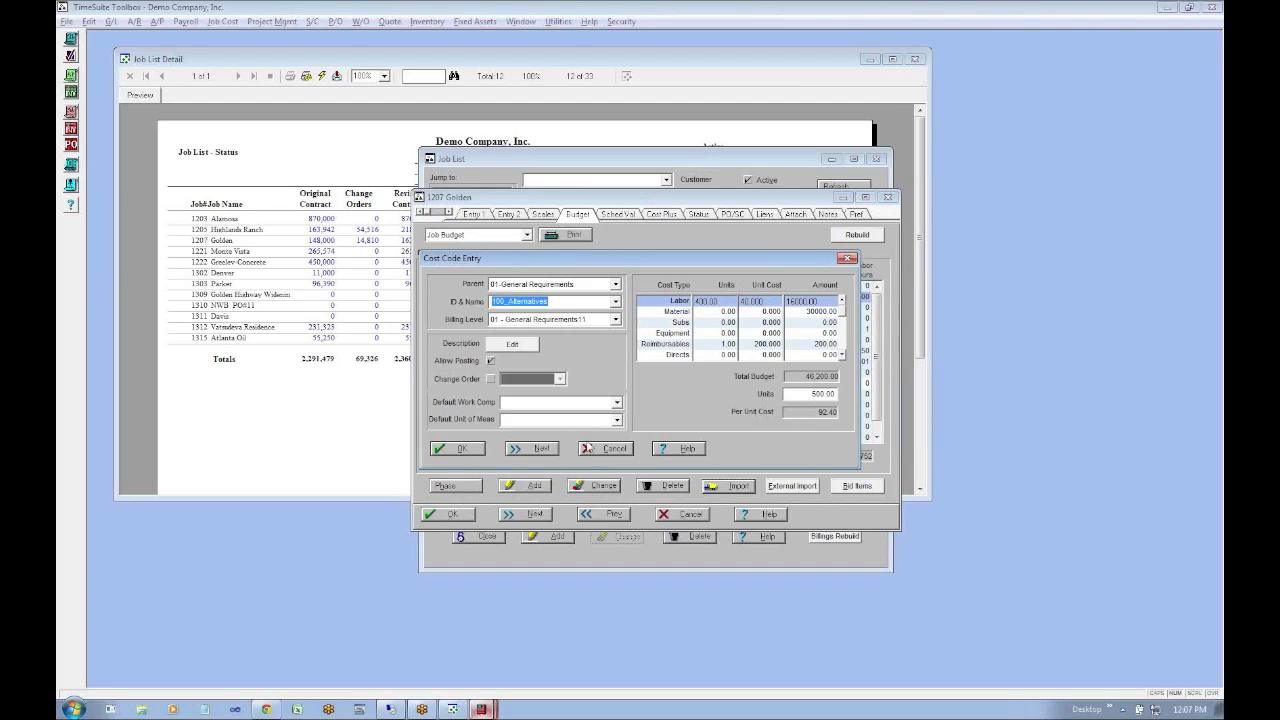
{"action": "left_click", "coordinate": [592, 448]}
{"action": "left_click", "coordinate": [518, 309]}
{"action": "double_click", "coordinate": [516, 311]}
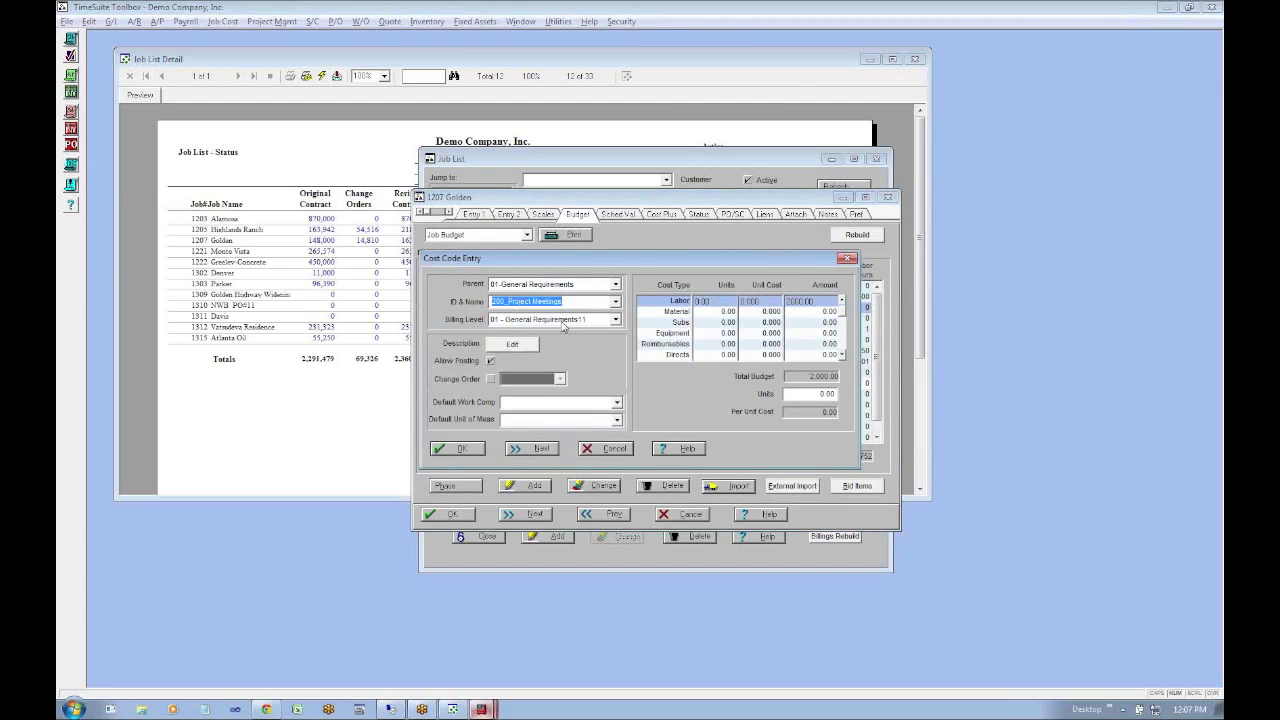
{"action": "left_click", "coordinate": [632, 449]}
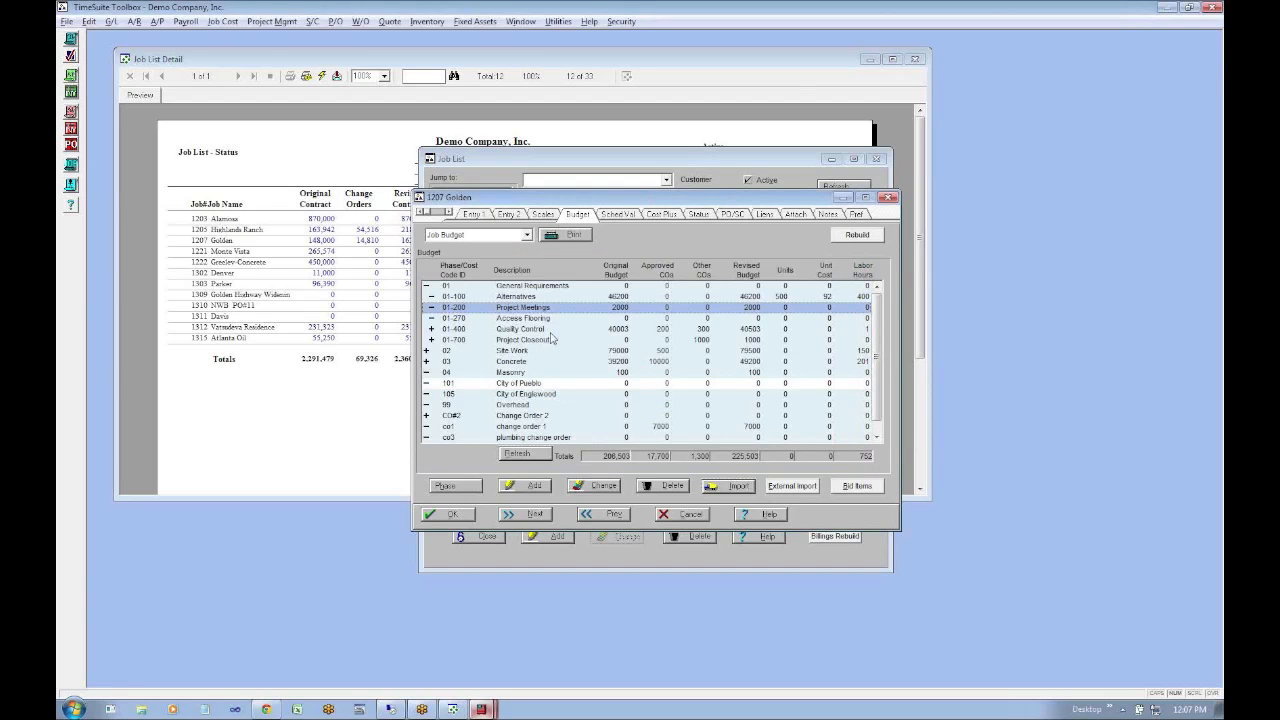
{"action": "left_click", "coordinate": [618, 214]}
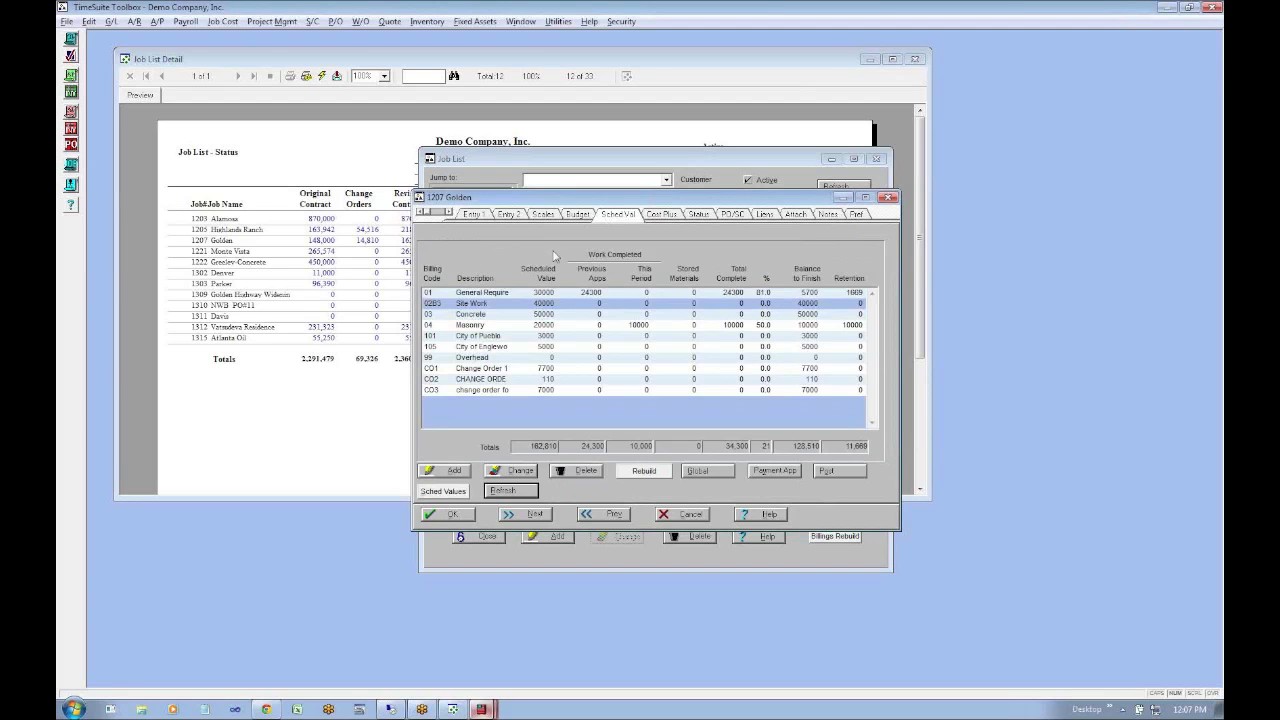
{"action": "left_click", "coordinate": [522, 294]}
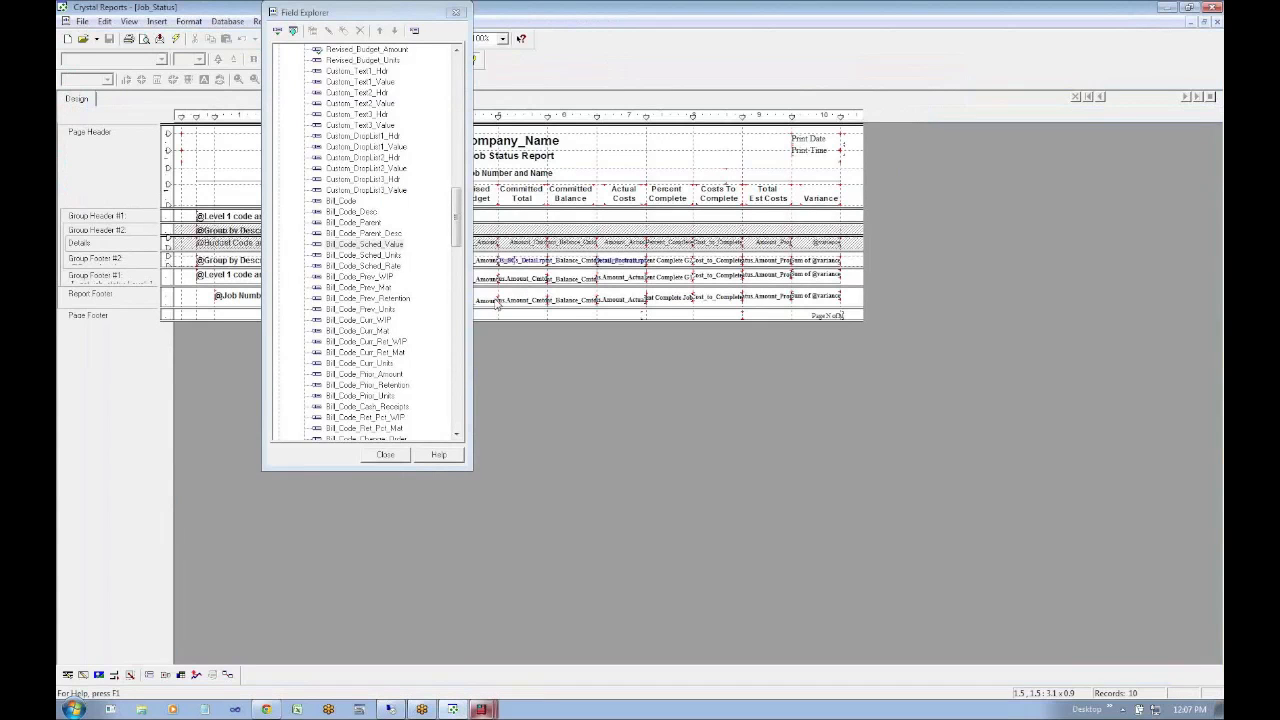
In the Crystal Reports Job_Status design, place the Bill_Code_Sched_Value field in Group Footer #2, just before the budget amount
{"action": "left_click_drag", "start_coordinate": [404, 24], "coordinate": [871, 197]}
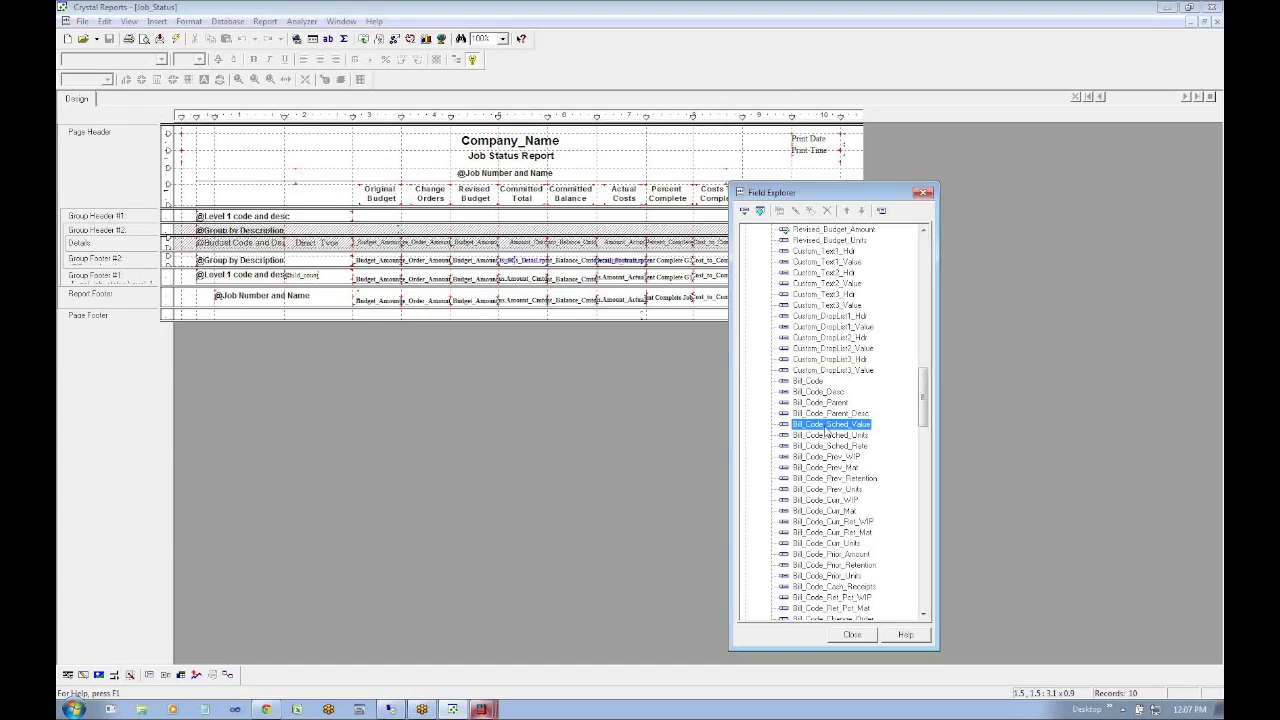
{"action": "left_click_drag", "start_coordinate": [826, 434], "coordinate": [313, 200]}
{"action": "left_click_drag", "start_coordinate": [313, 196], "coordinate": [313, 190]}
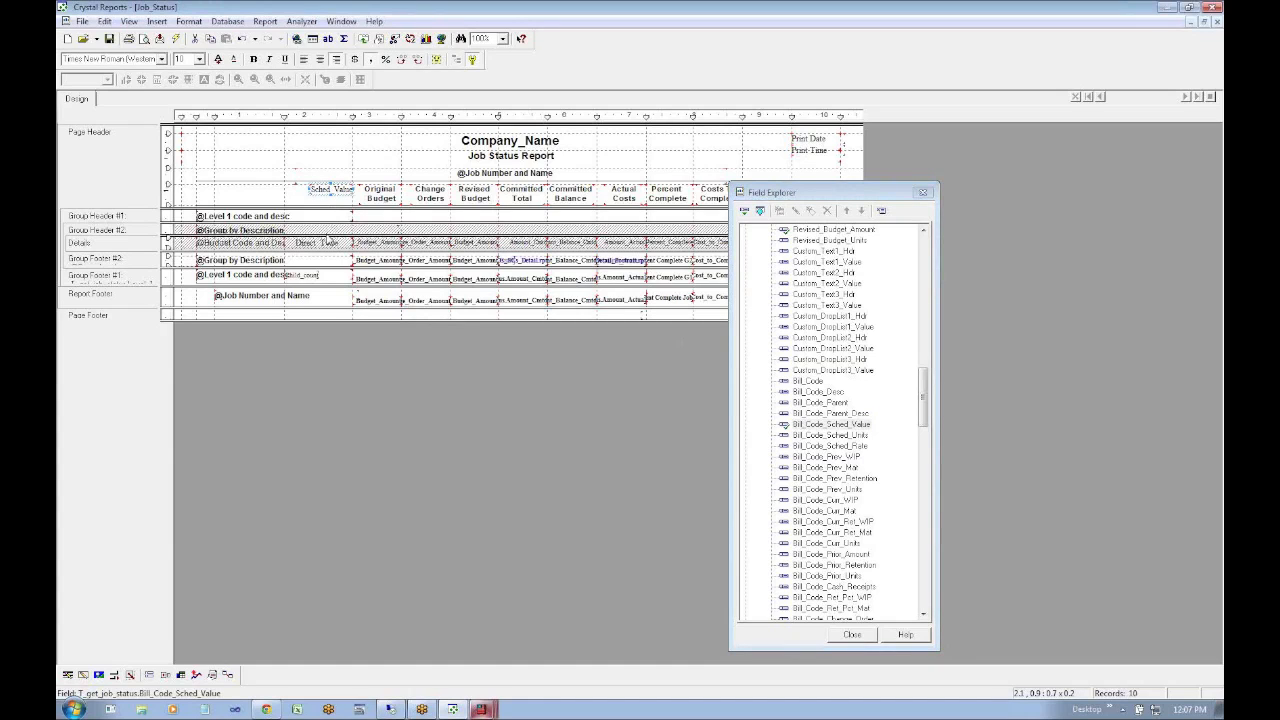
{"action": "left_click_drag", "start_coordinate": [339, 207], "coordinate": [337, 263]}
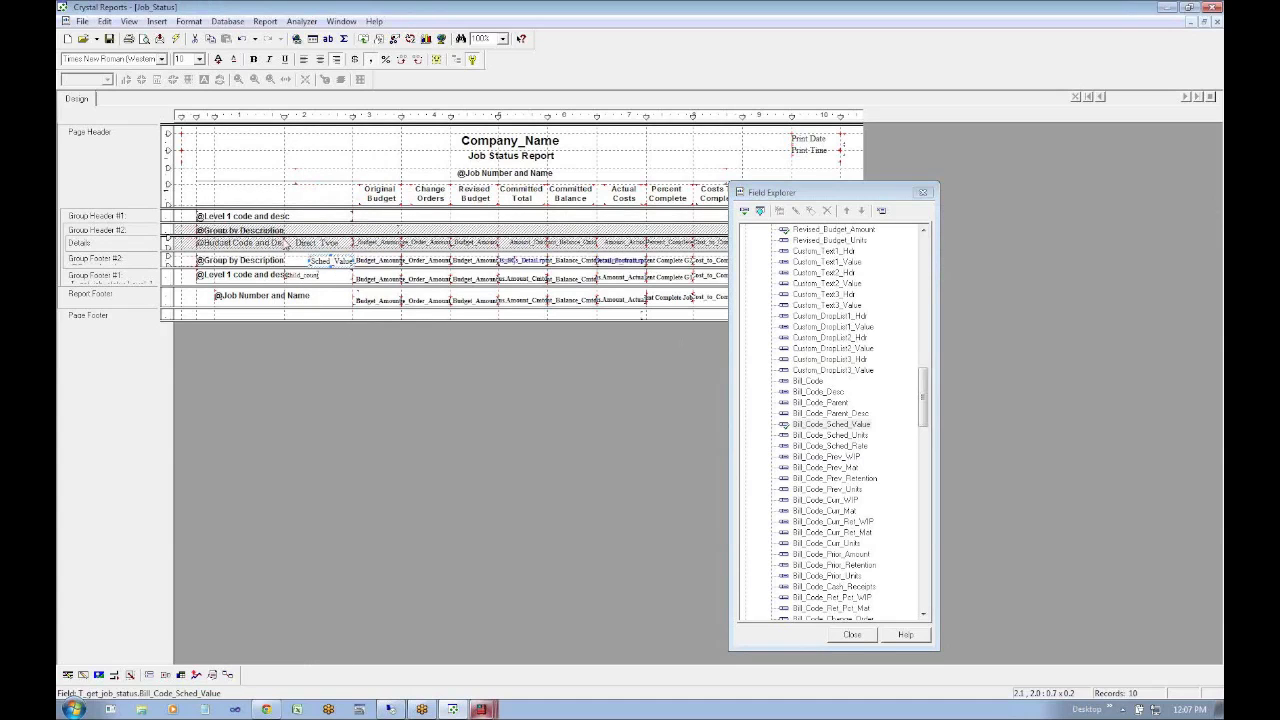
Check what Group Footer #2 of the Job_Status report is grouped by
{"action": "right_click", "coordinate": [145, 263]}
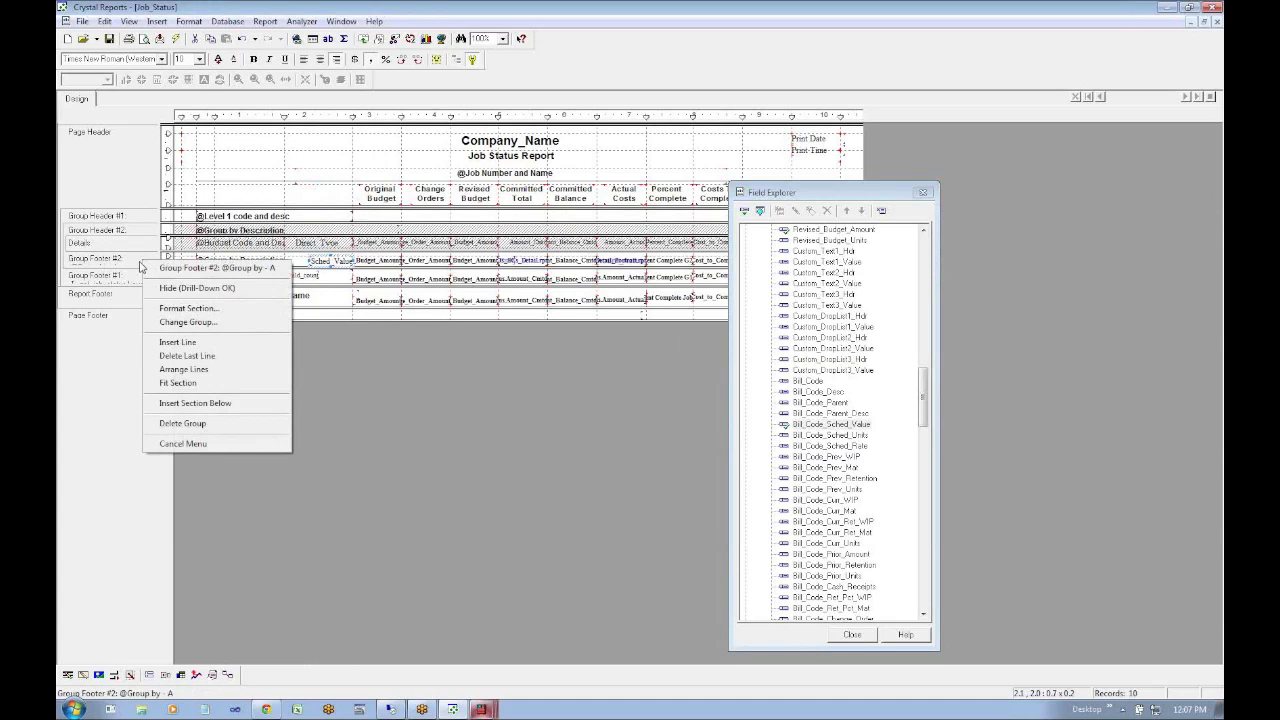
{"action": "left_click", "coordinate": [134, 263]}
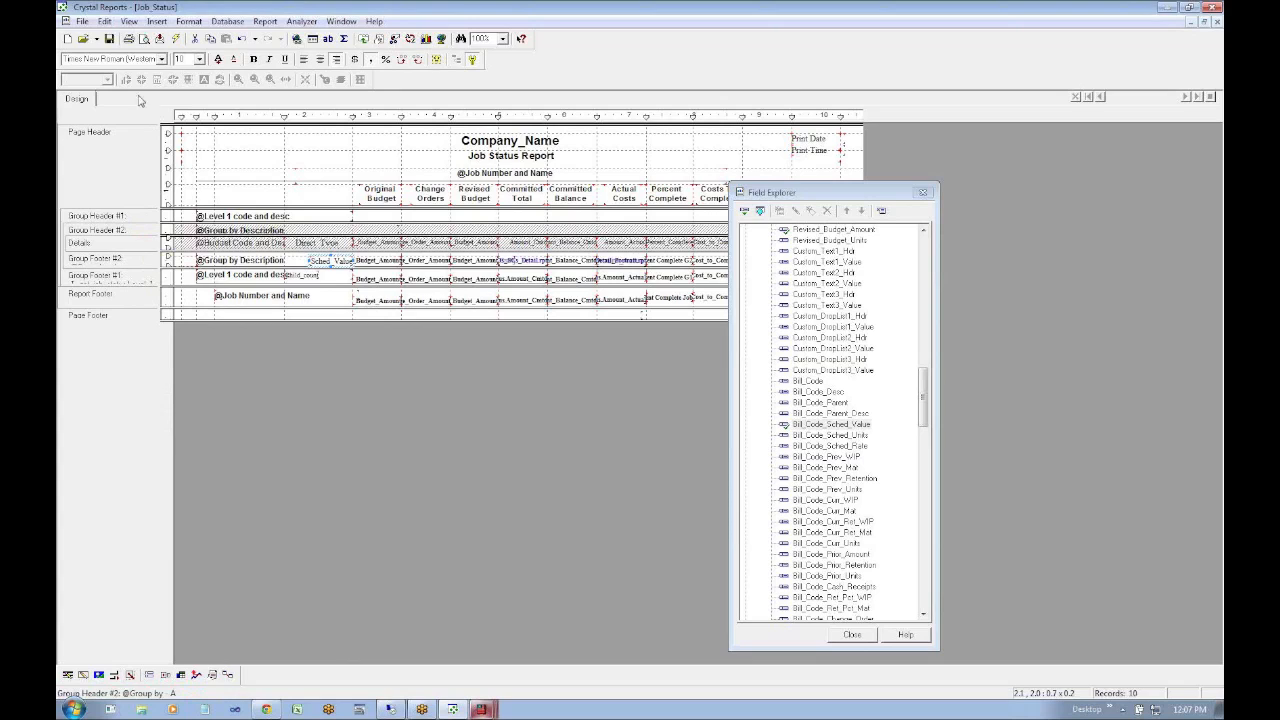
{"action": "left_click", "coordinate": [82, 21]}
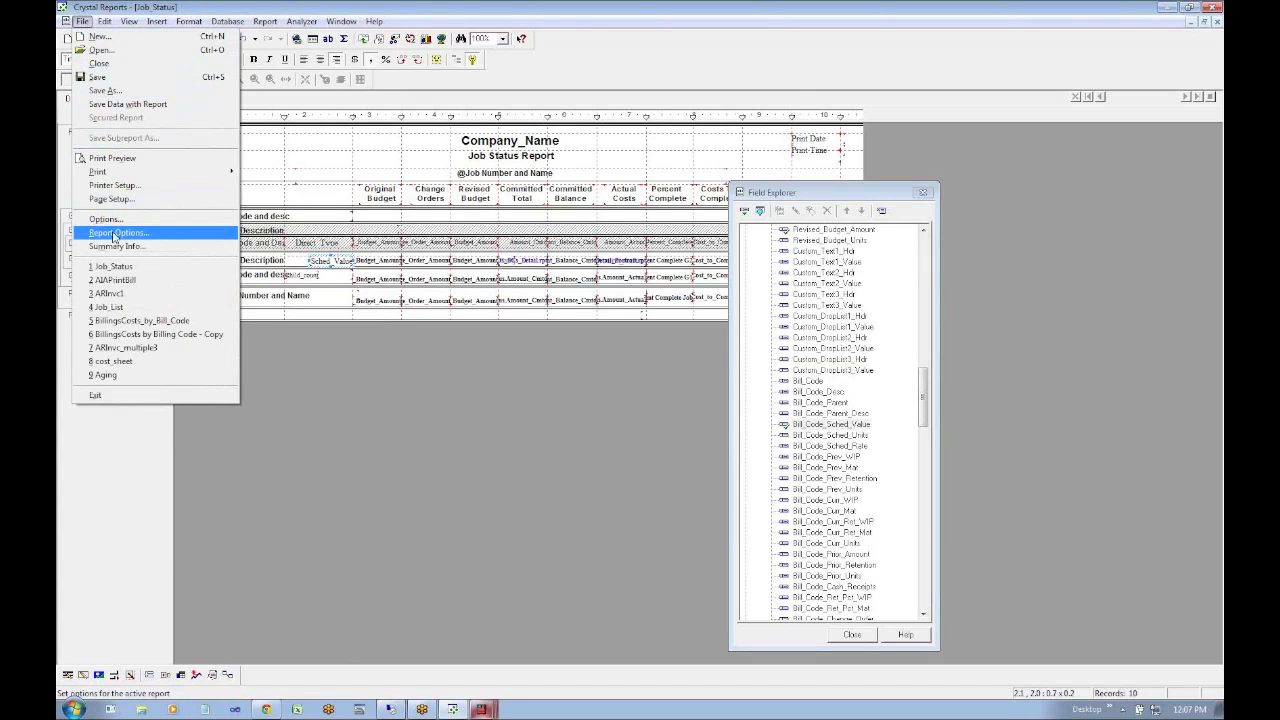
{"action": "left_click", "coordinate": [275, 204]}
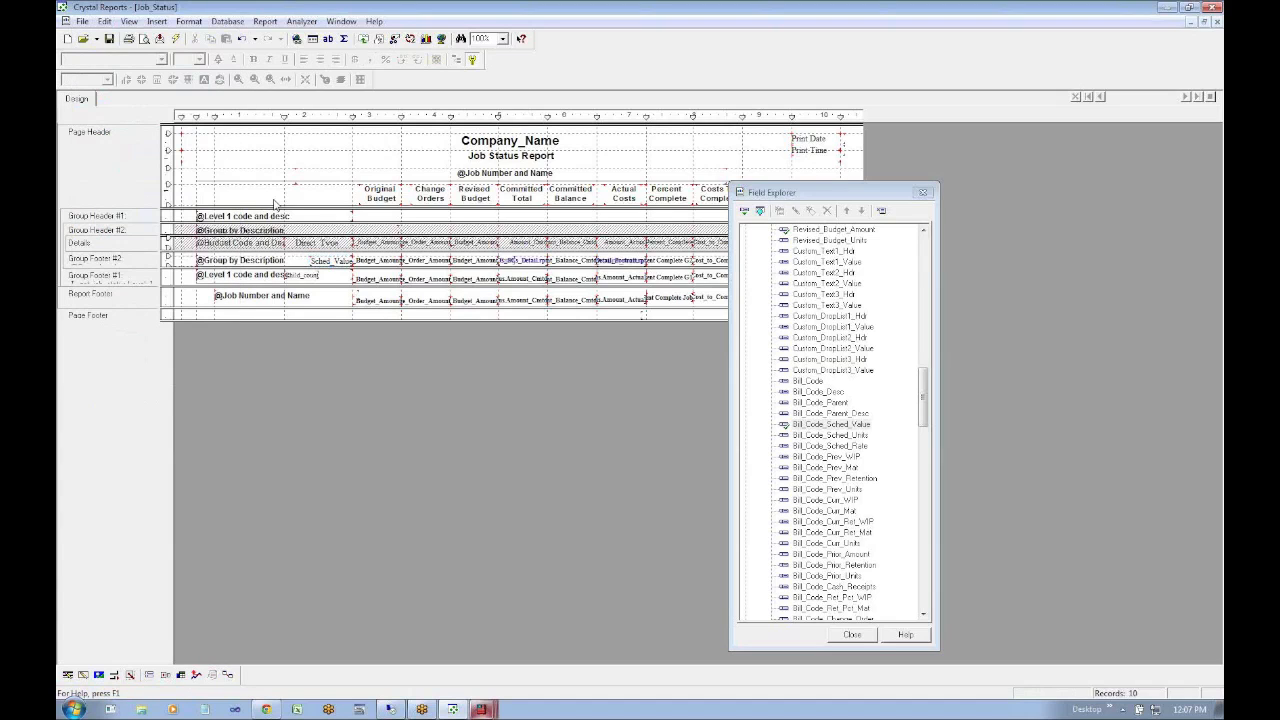
{"action": "right_click", "coordinate": [150, 268]}
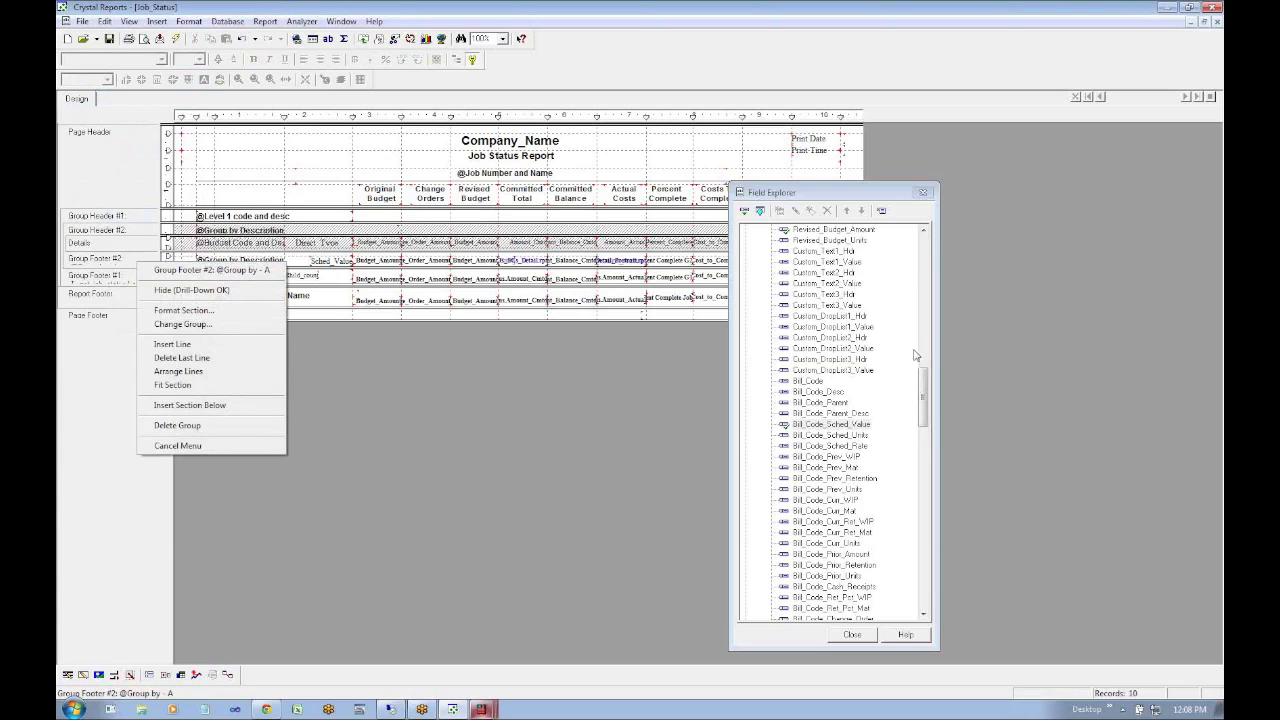
Open the Group by formula from the report's formula fields, examine its Budget_Code else branch, and save and close it
{"action": "left_click_drag", "start_coordinate": [922, 386], "coordinate": [927, 228]}
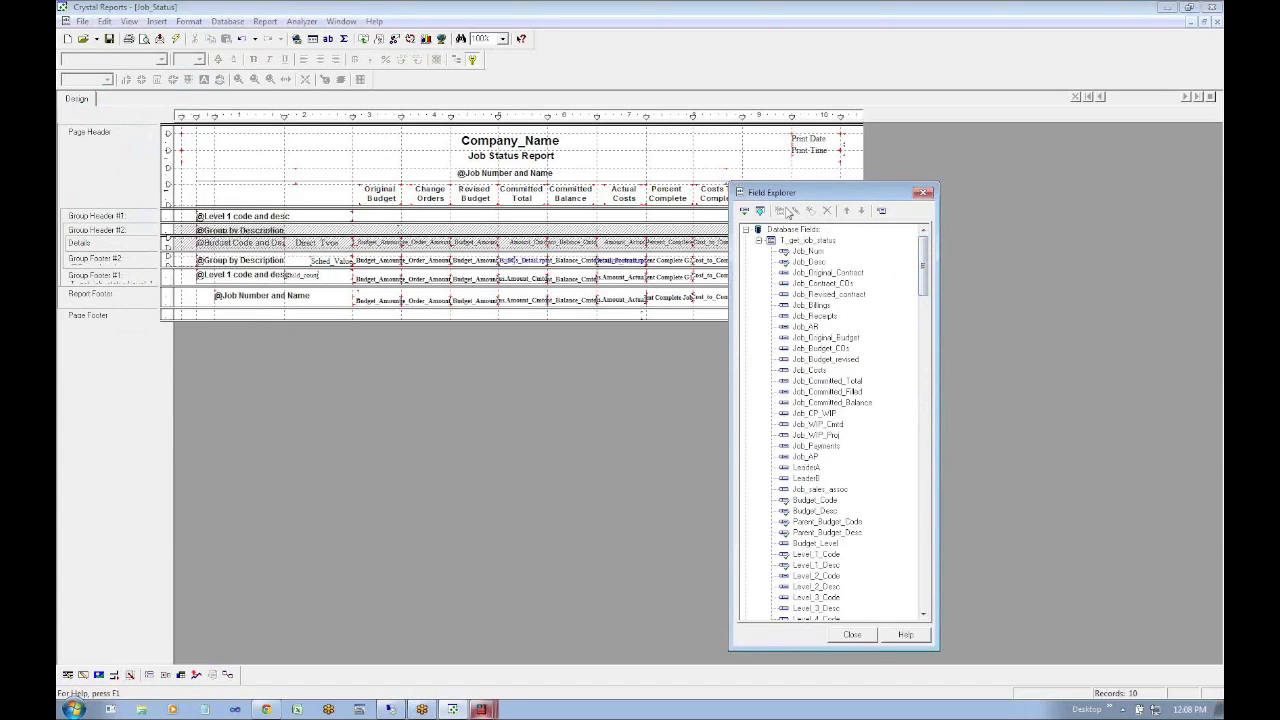
{"action": "left_click", "coordinate": [759, 242]}
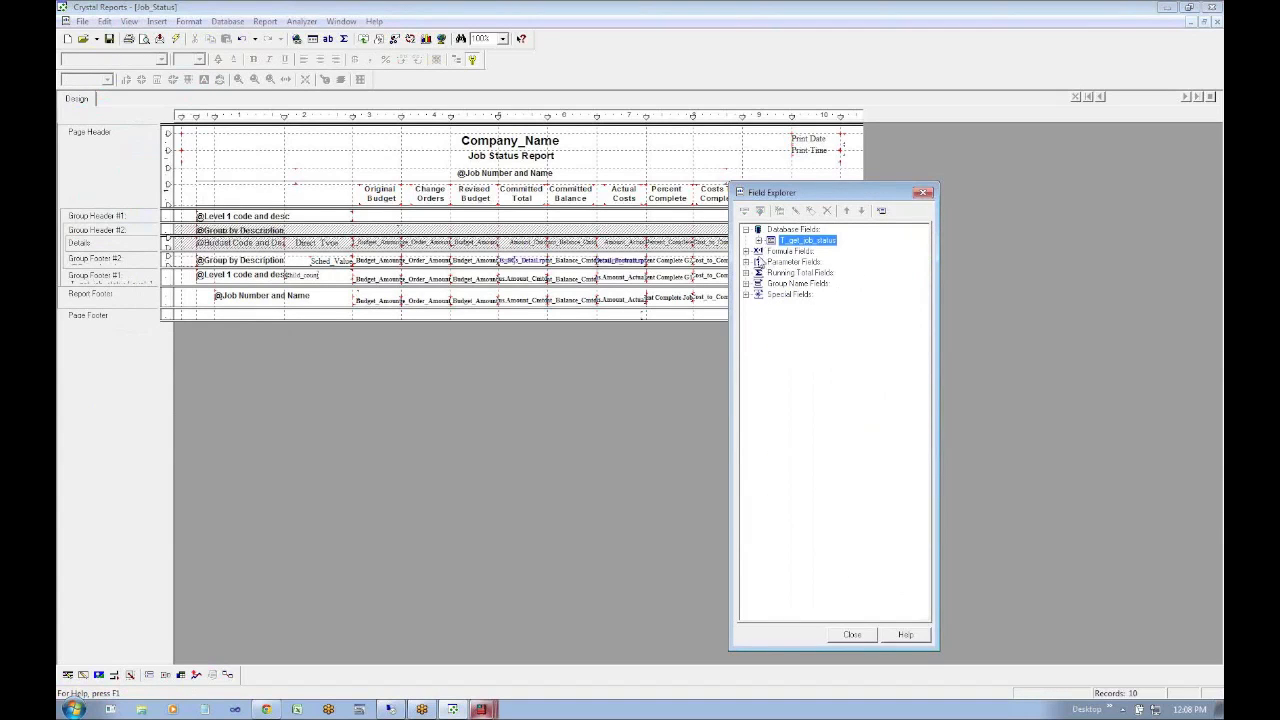
{"action": "left_click", "coordinate": [746, 251]}
{"action": "left_click", "coordinate": [795, 296]}
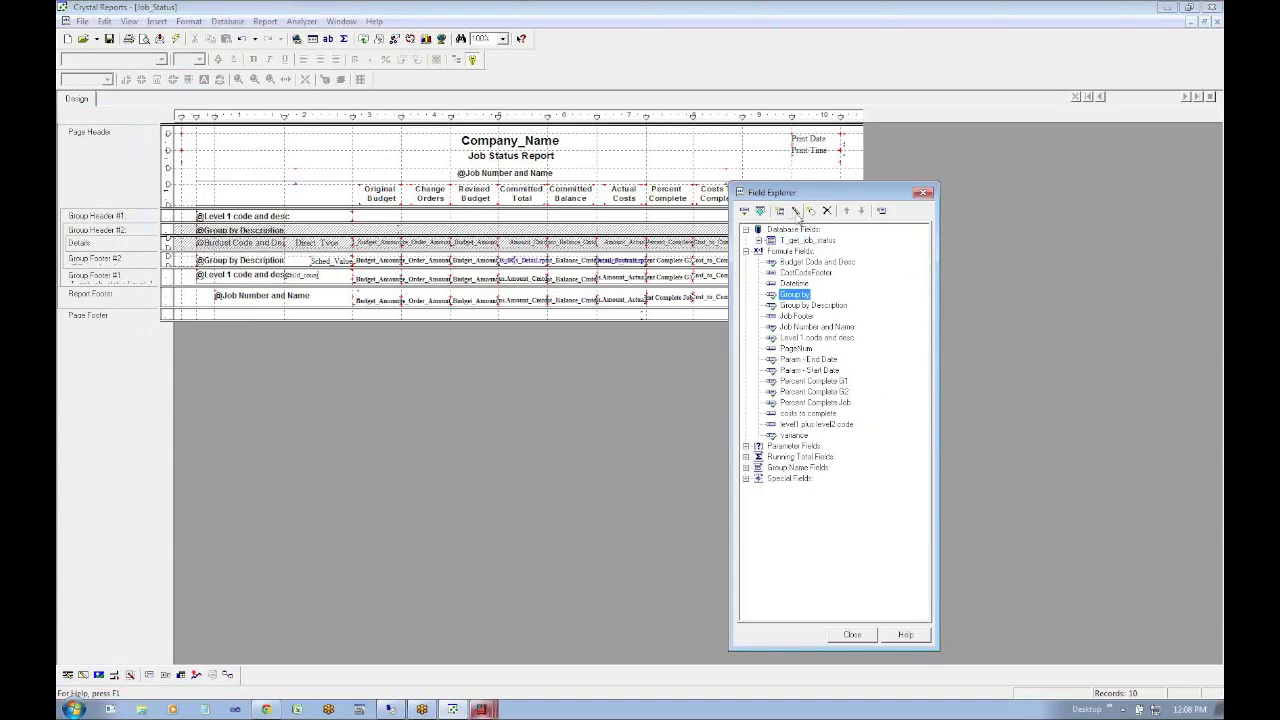
{"action": "left_click", "coordinate": [796, 212]}
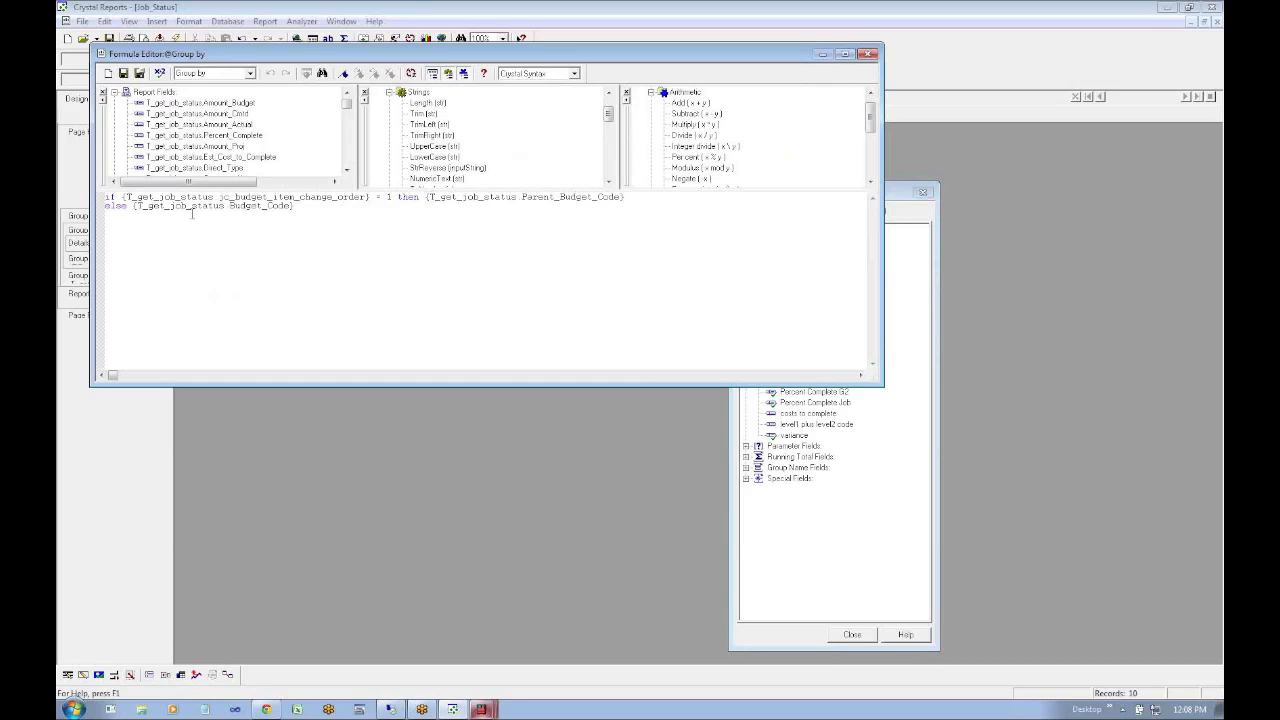
{"action": "left_click_drag", "start_coordinate": [302, 206], "coordinate": [124, 205]}
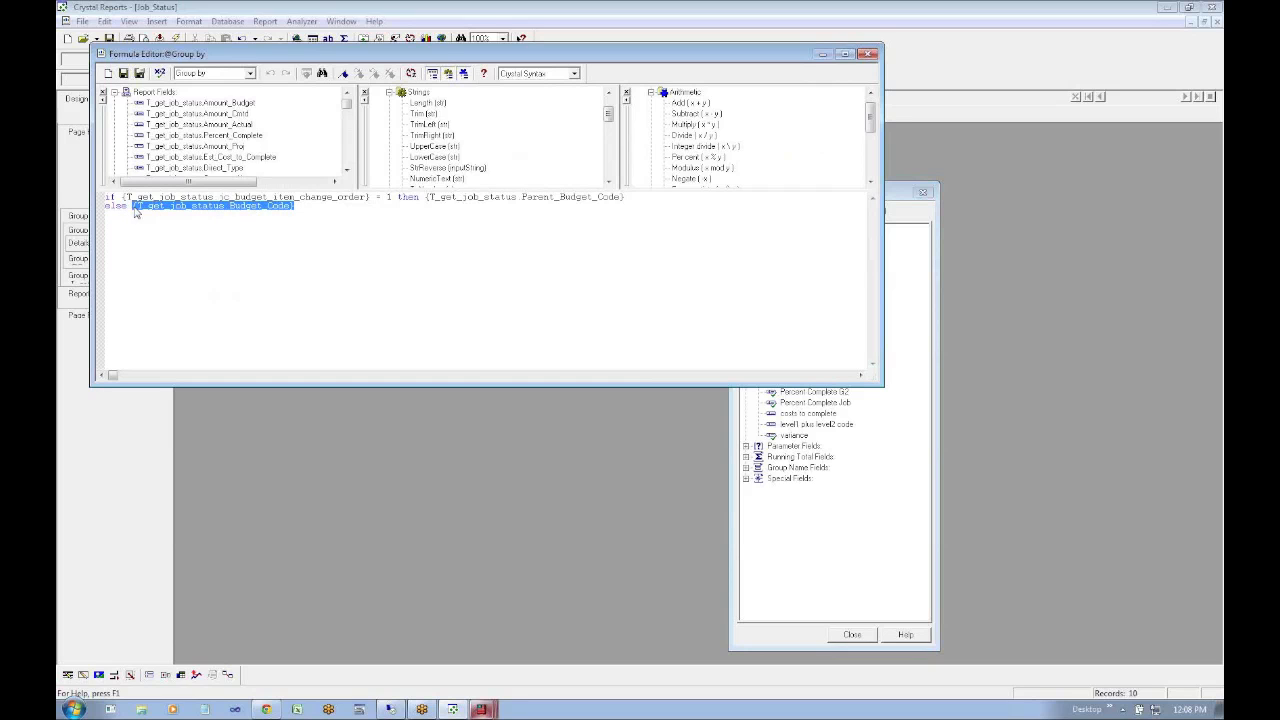
{"action": "left_click_drag", "start_coordinate": [289, 57], "coordinate": [365, 208]}
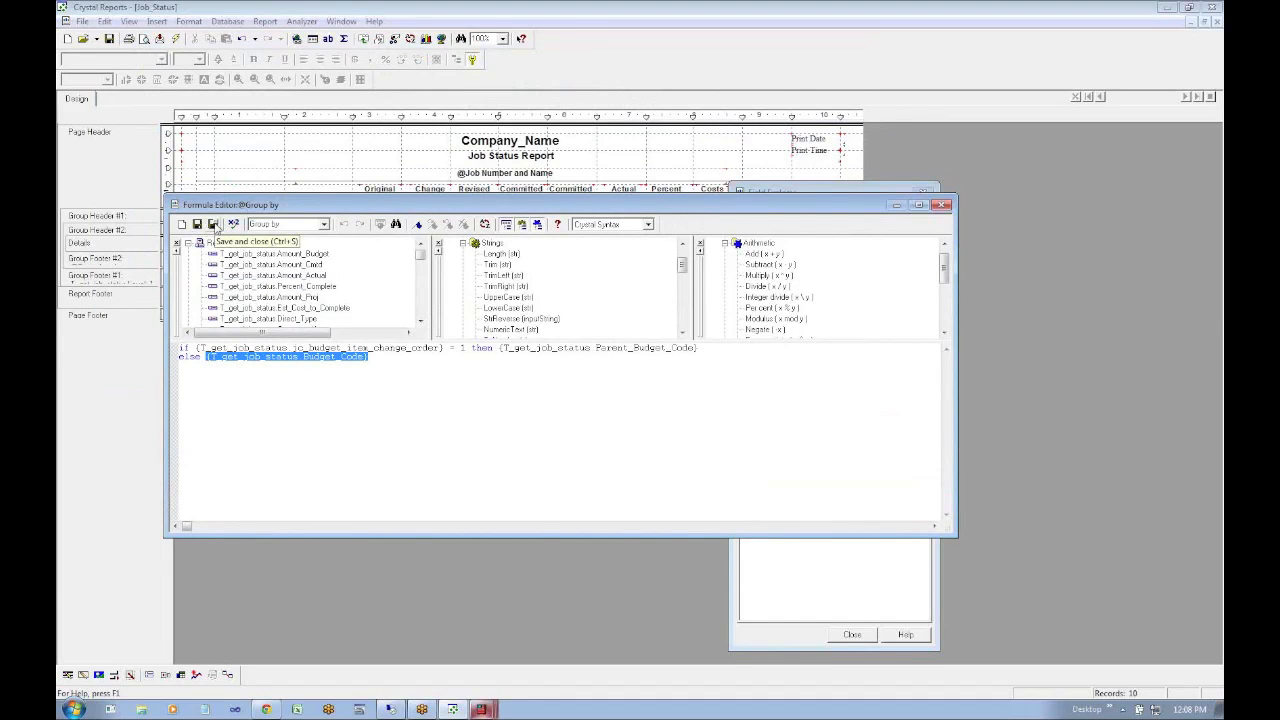
{"action": "left_click", "coordinate": [213, 224]}
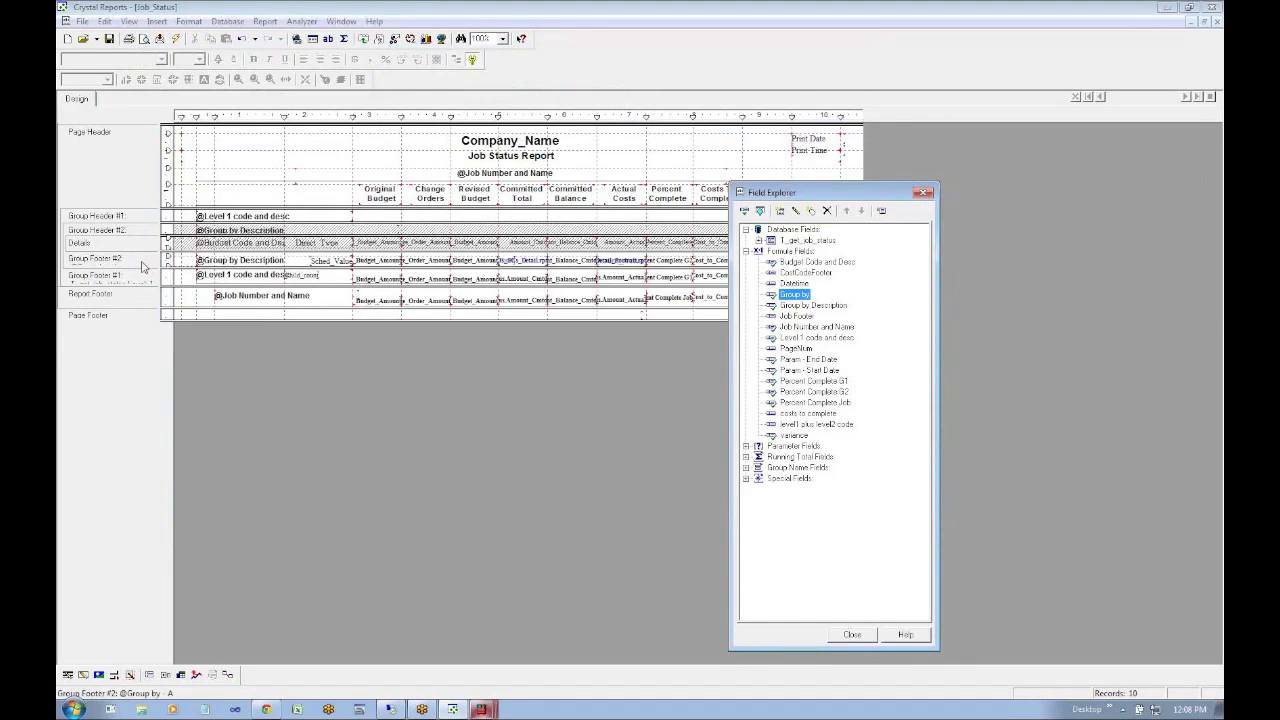
Check the grouping field of Group Header #1, and switch to TimeSuite to expand the Quality Control cost code in the Golden job's budget
{"action": "left_click", "coordinate": [226, 244]}
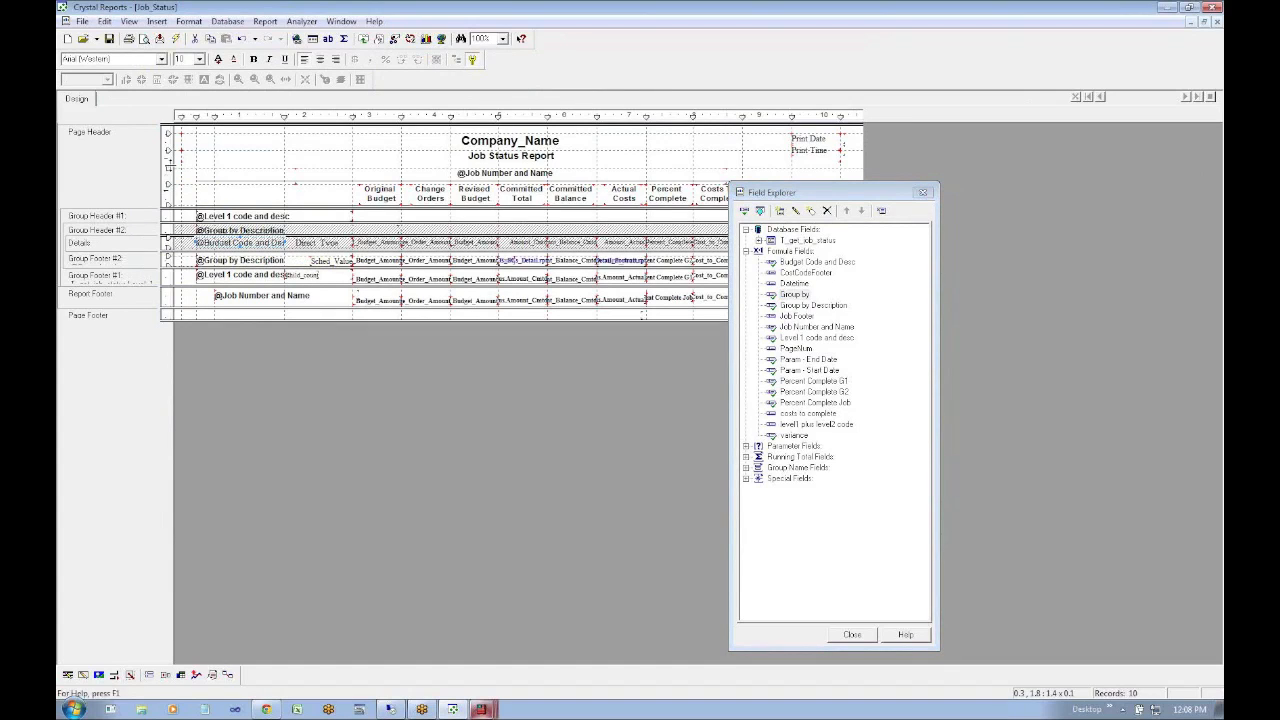
{"action": "right_click", "coordinate": [132, 220]}
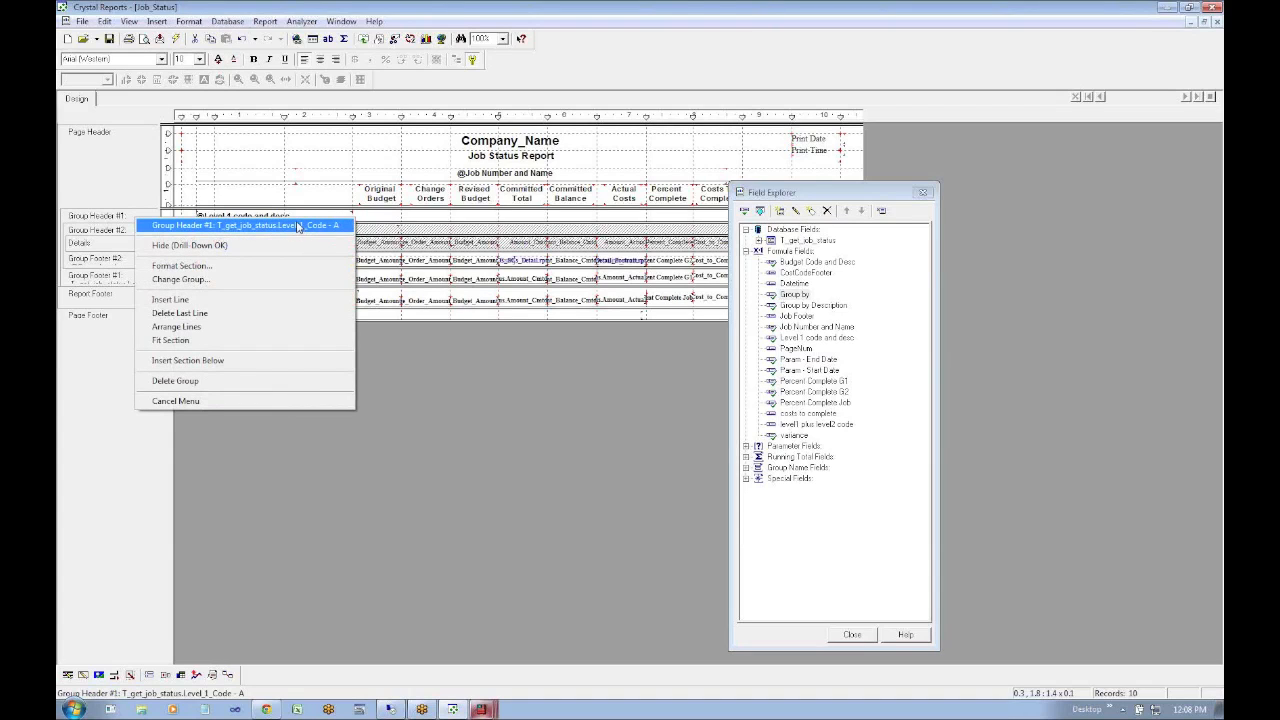
{"action": "left_click", "coordinate": [481, 712]}
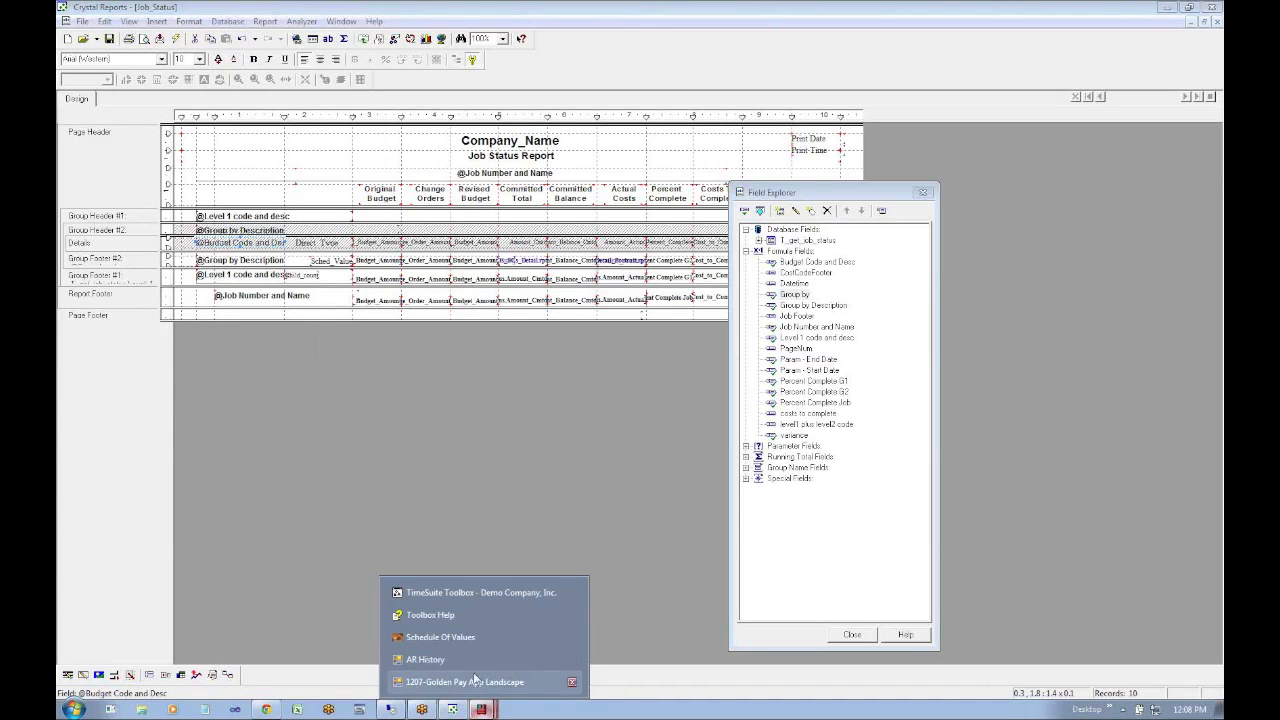
{"action": "left_click", "coordinate": [469, 585]}
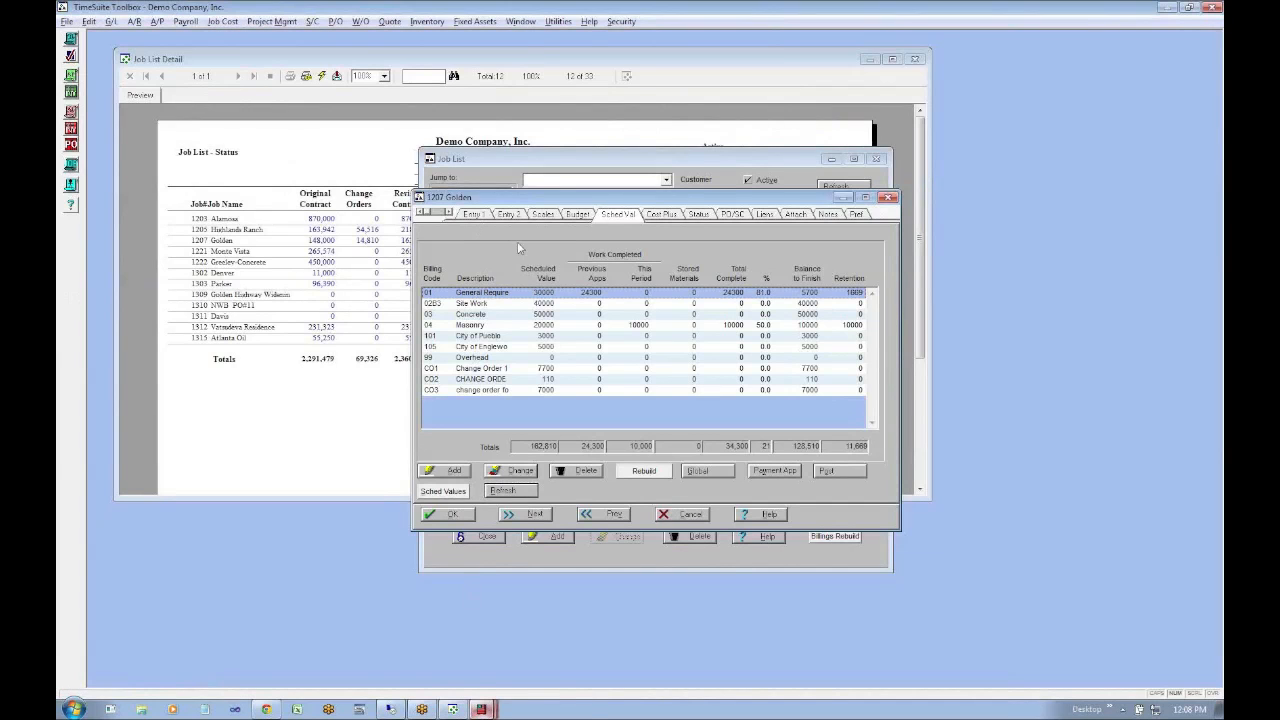
{"action": "left_click", "coordinate": [578, 216]}
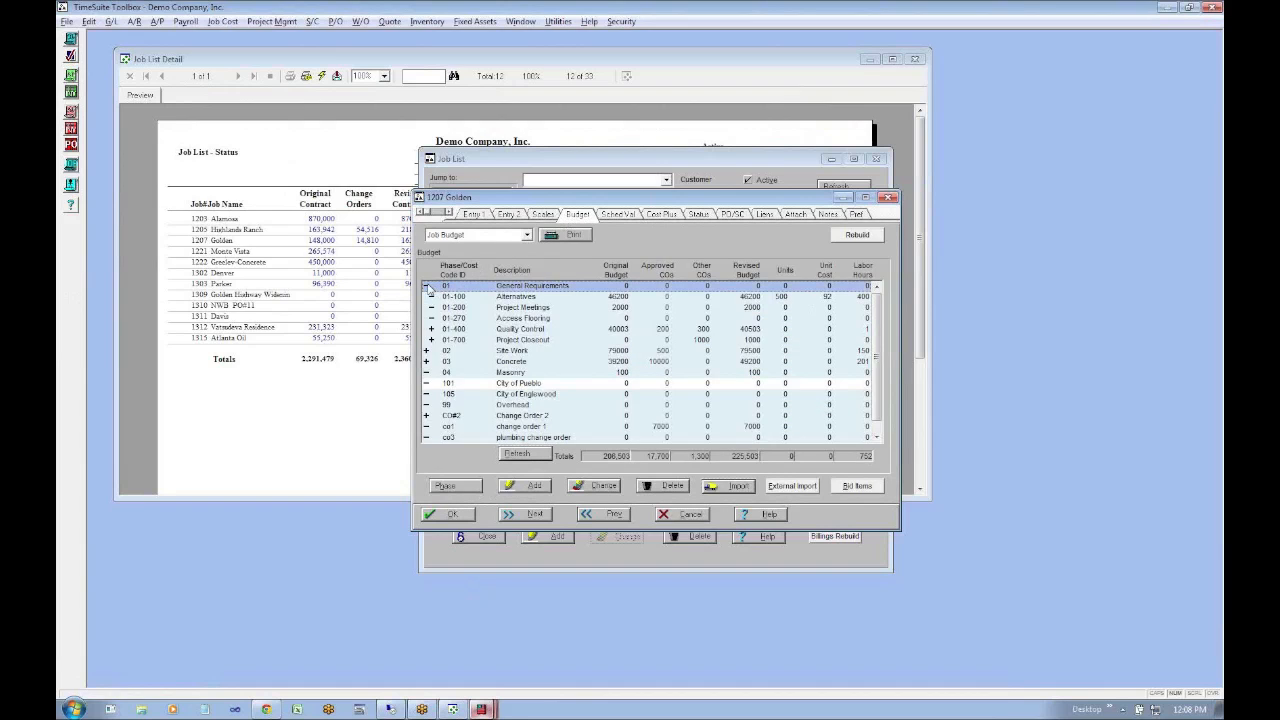
{"action": "left_click", "coordinate": [427, 286]}
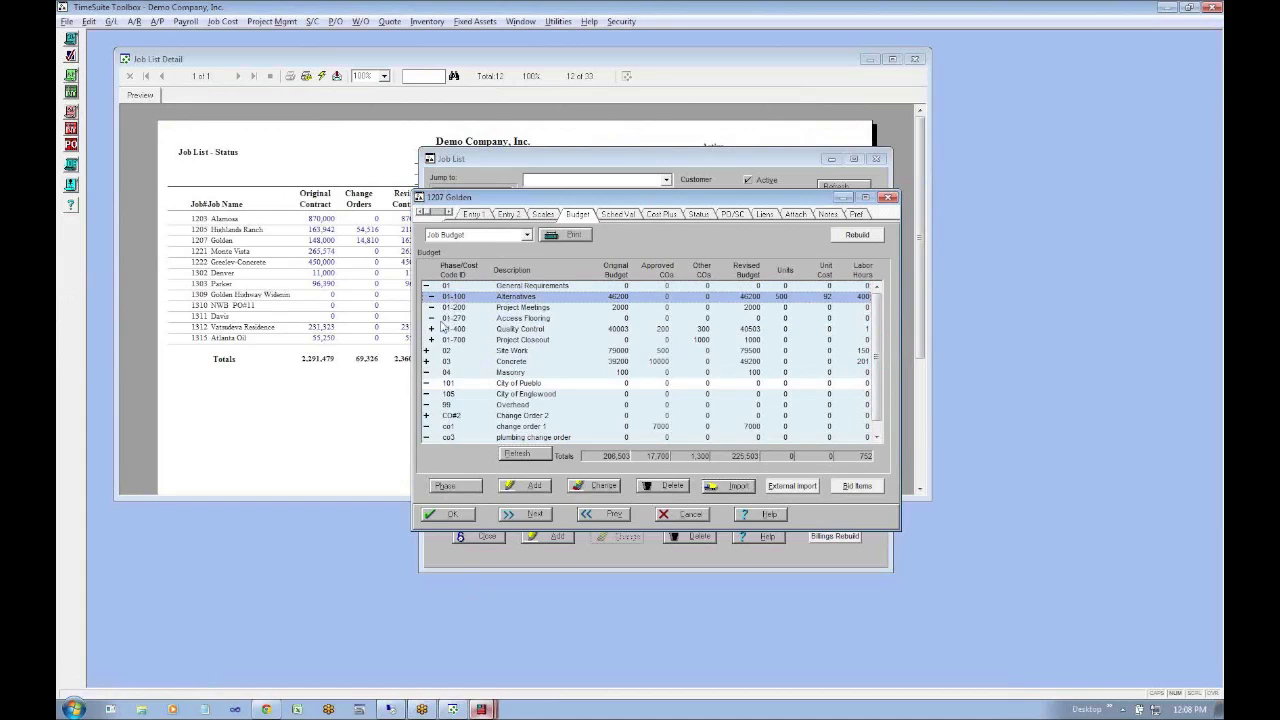
{"action": "left_click", "coordinate": [435, 331]}
{"action": "left_click", "coordinate": [456, 341]}
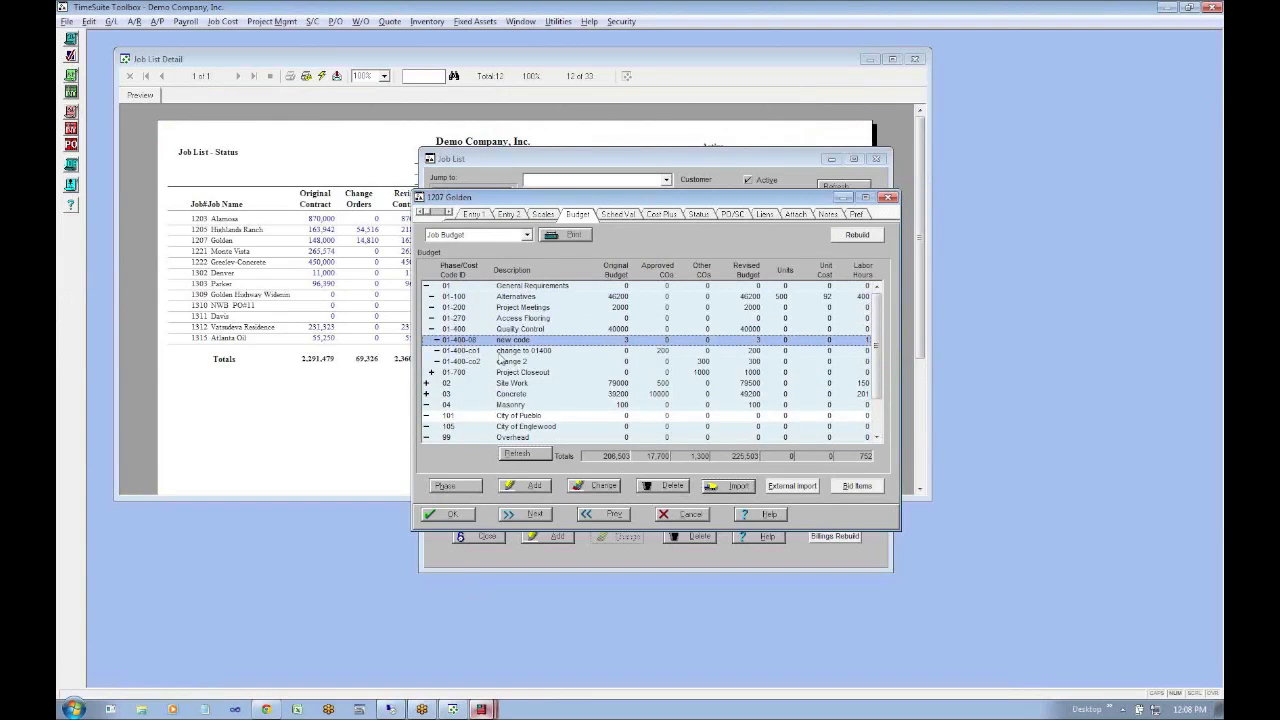
Return to the Crystal Reports Job_Status design, select the Level 1 code and desc field in Group Header #1, and close the Field Explorer
{"action": "mouse_move", "coordinate": [454, 711]}
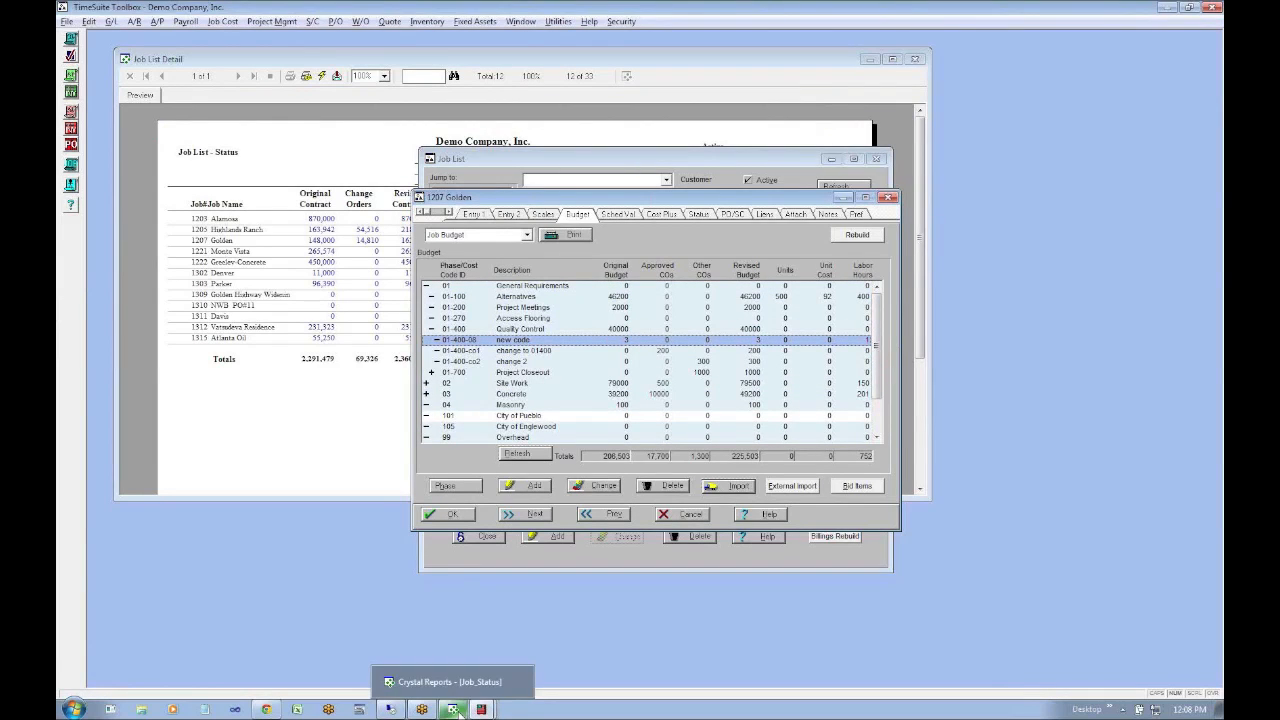
{"action": "left_click", "coordinate": [454, 710]}
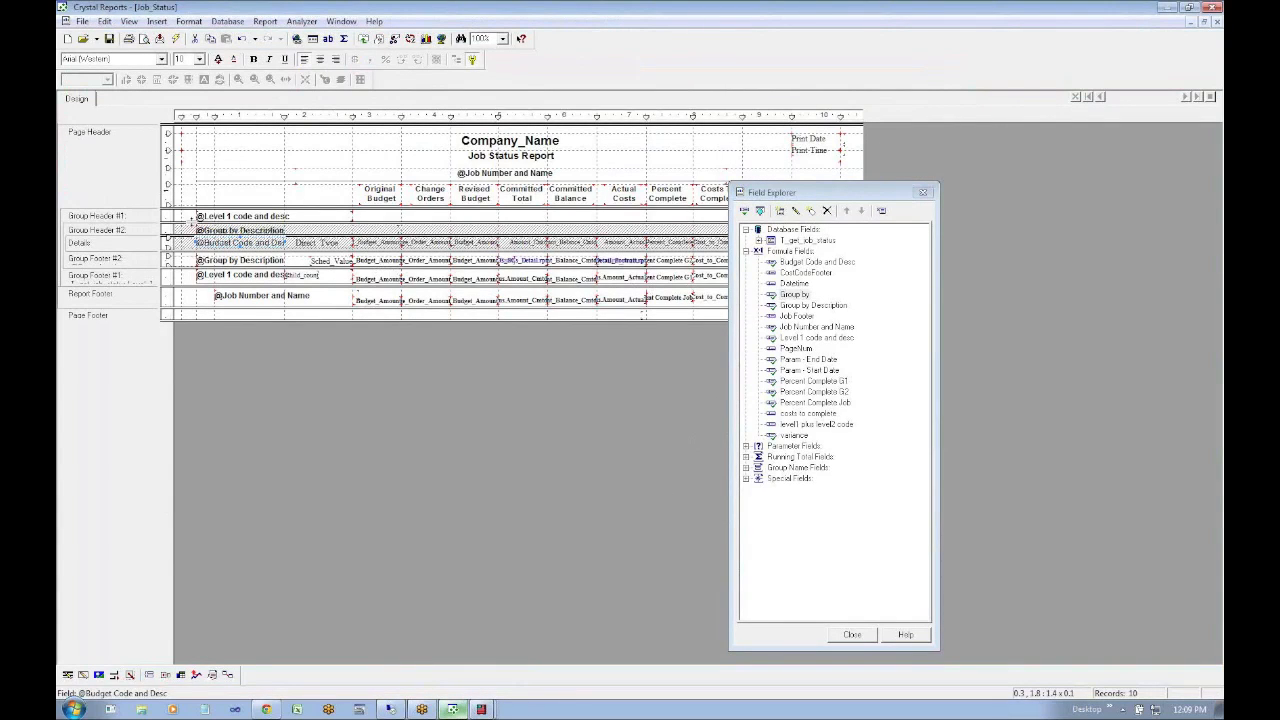
{"action": "left_click", "coordinate": [206, 218]}
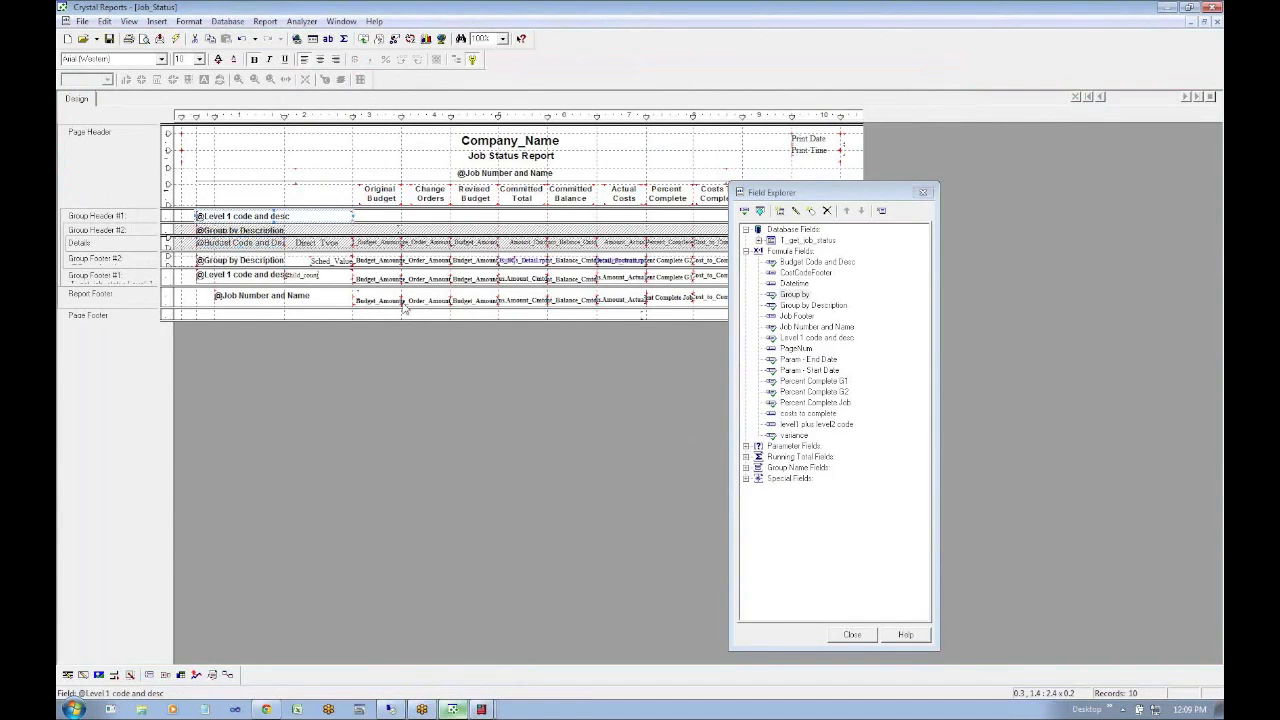
{"action": "left_click", "coordinate": [852, 635]}
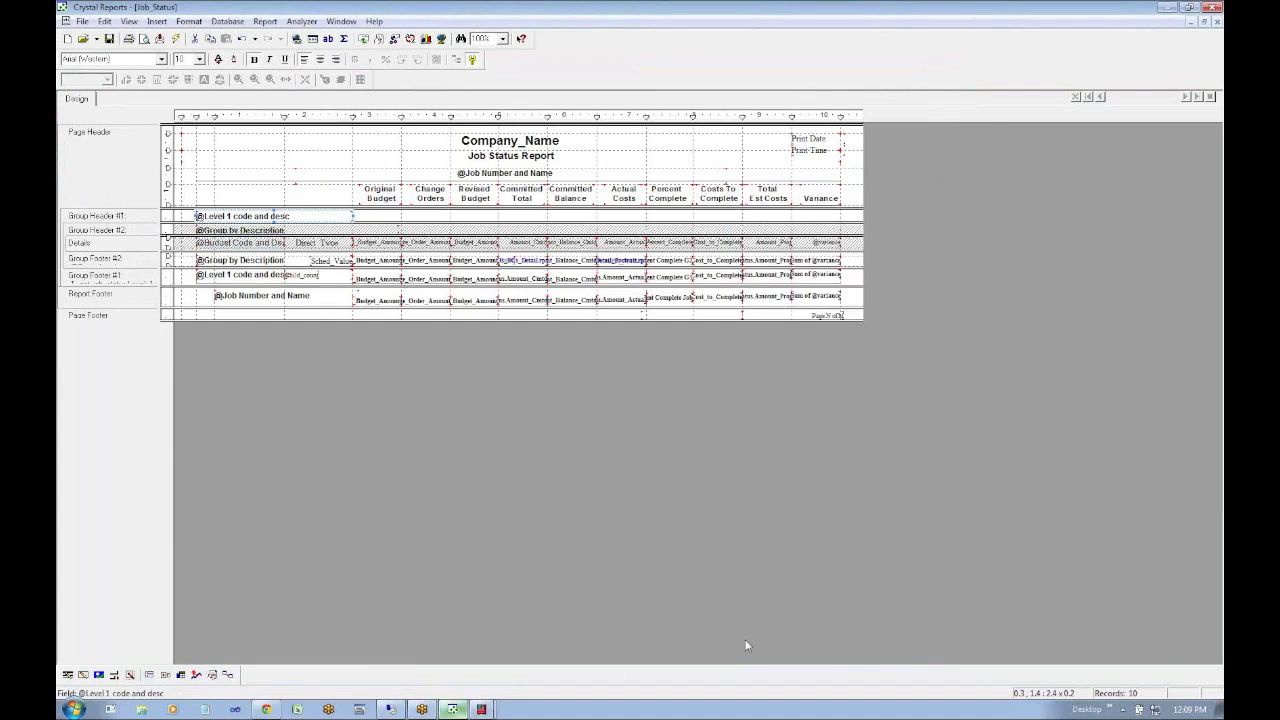
Switch to TimeSuite and review the Golden job's schedule of values with its billing codes
{"action": "left_click", "coordinate": [488, 709]}
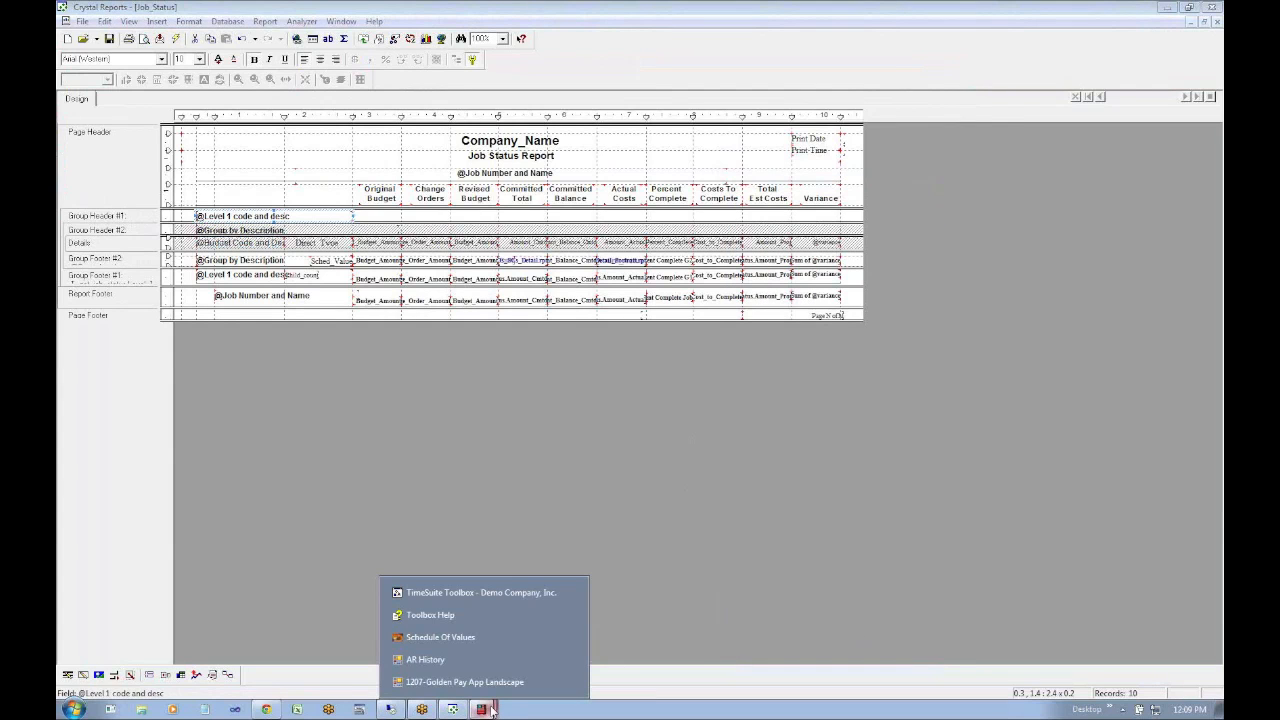
{"action": "left_click", "coordinate": [499, 592]}
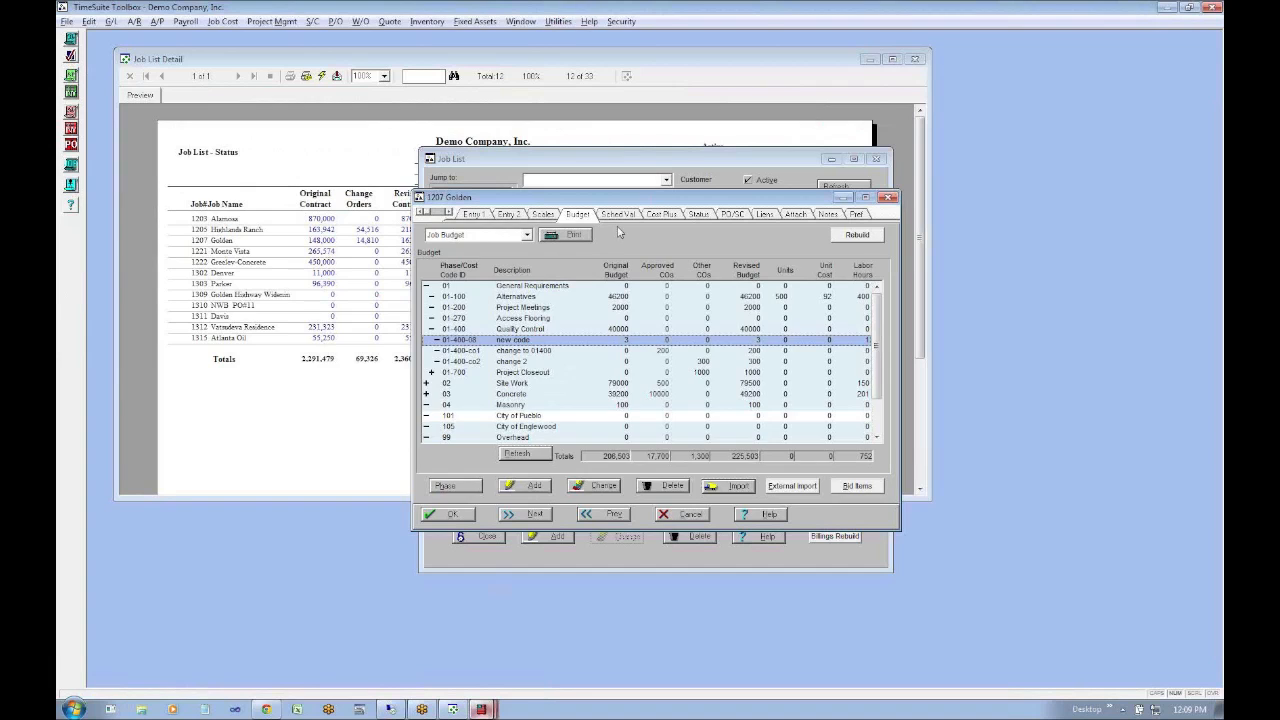
{"action": "left_click", "coordinate": [618, 215]}
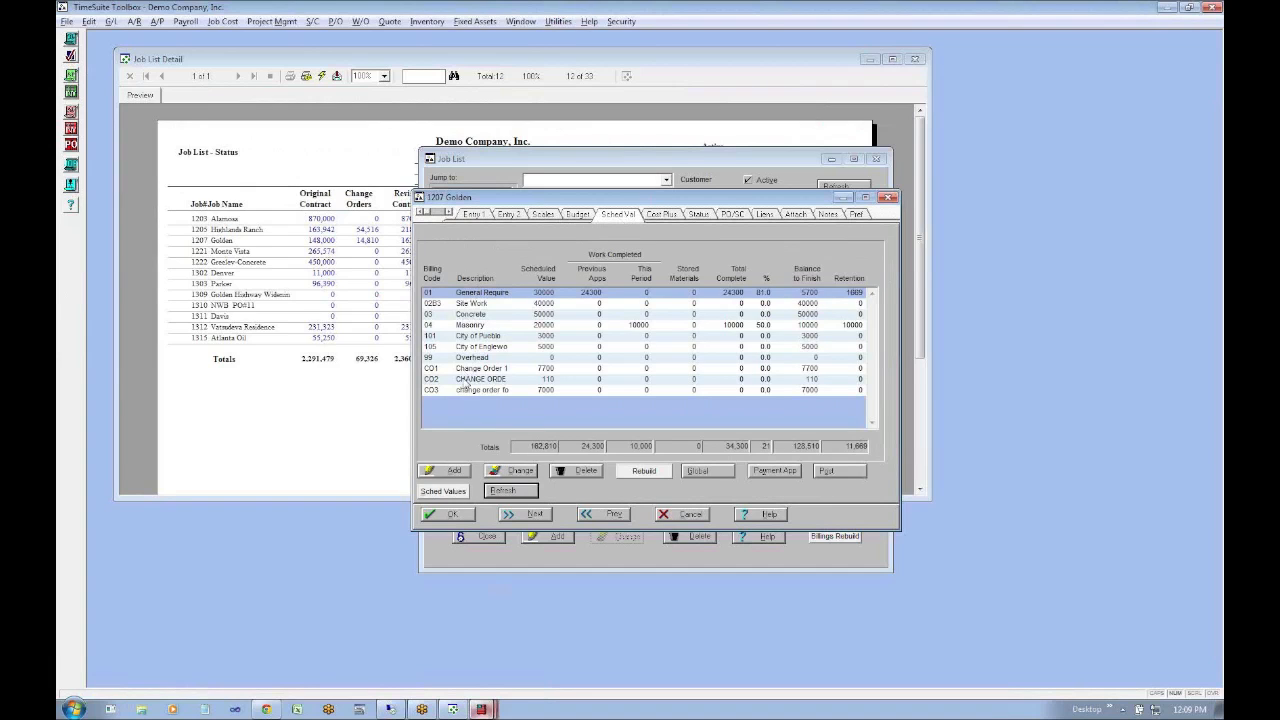
Run the Job Status - Profit and Loss report for job 1207 Golden and review both of its pages
{"action": "left_click", "coordinate": [222, 21]}
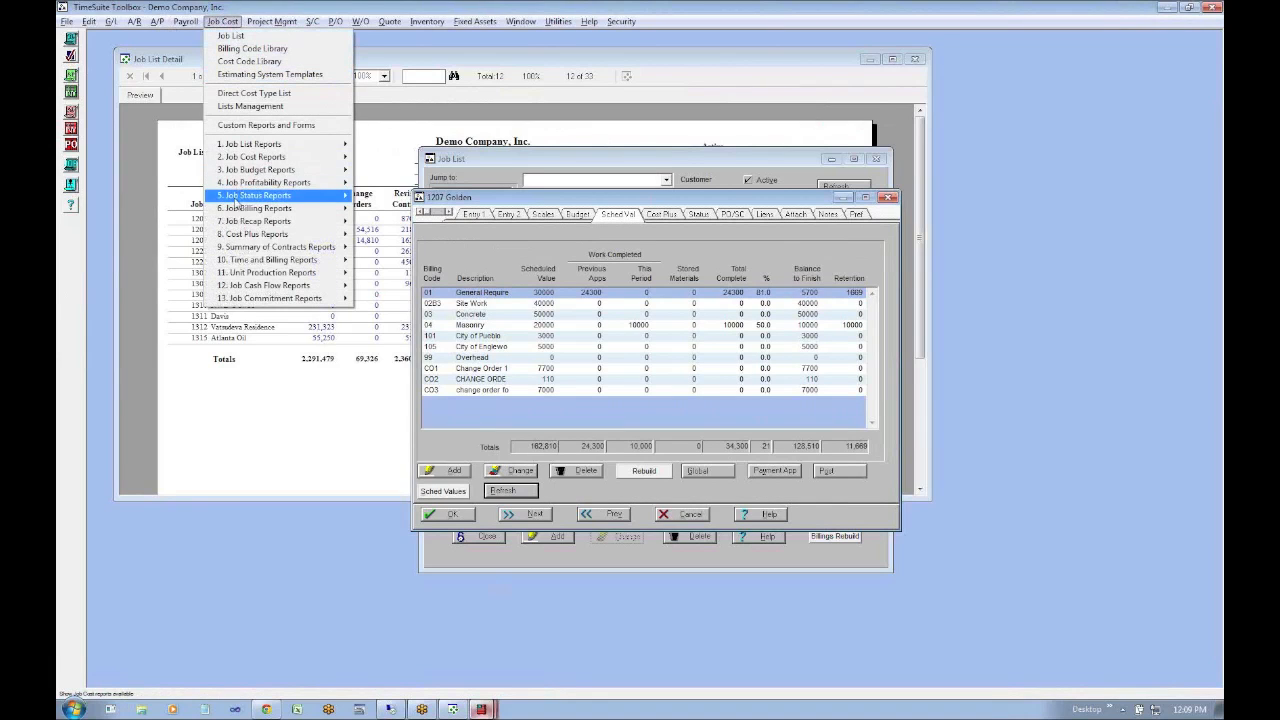
{"action": "mouse_move", "coordinate": [242, 205]}
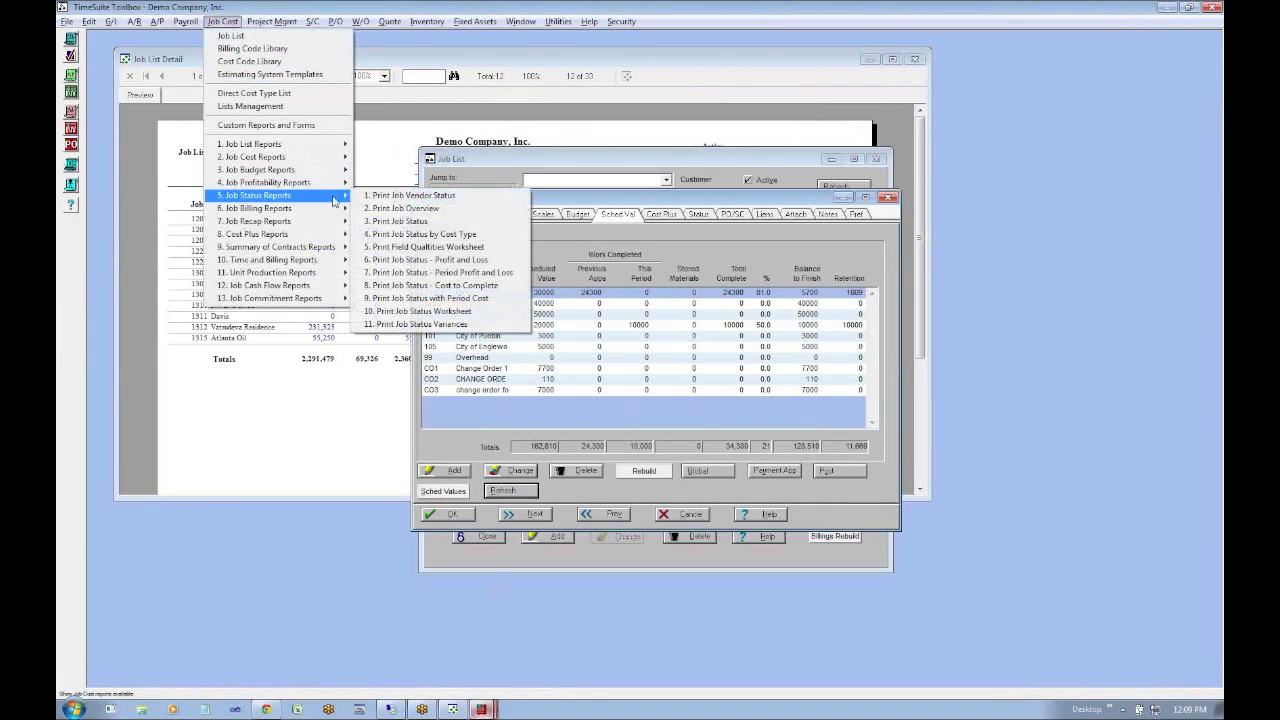
{"action": "left_click", "coordinate": [455, 262]}
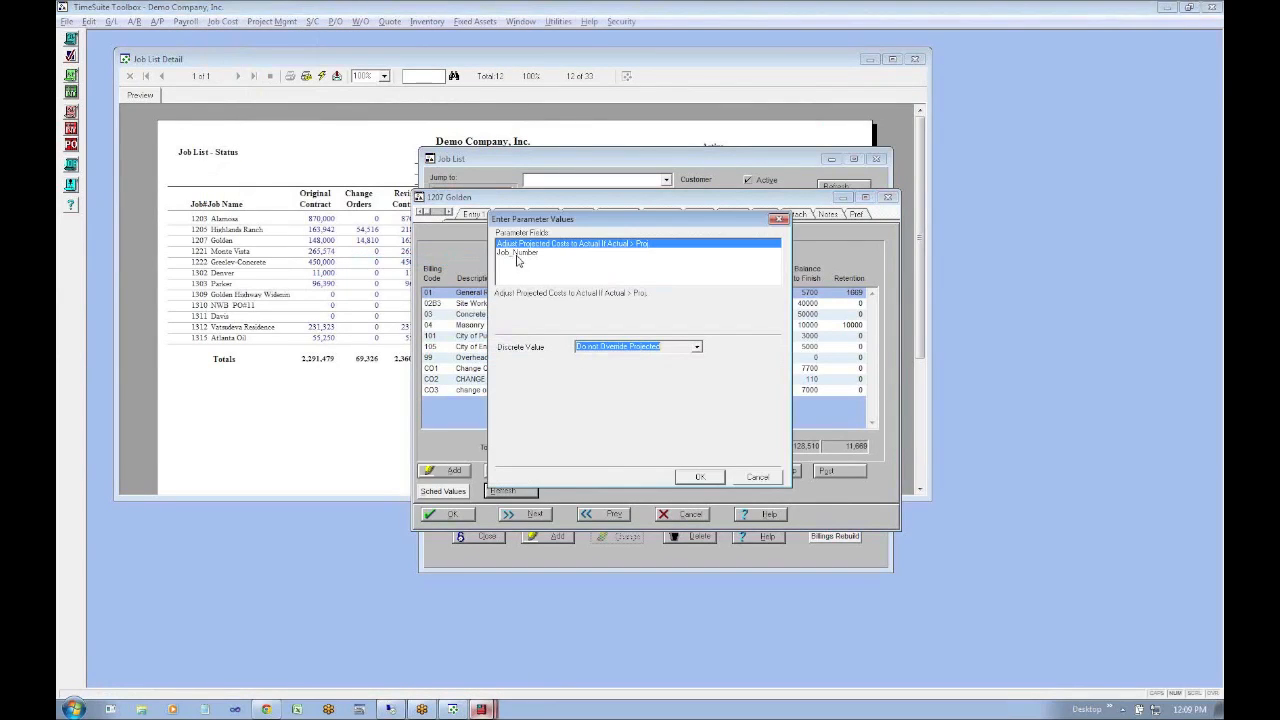
{"action": "left_click", "coordinate": [518, 254]}
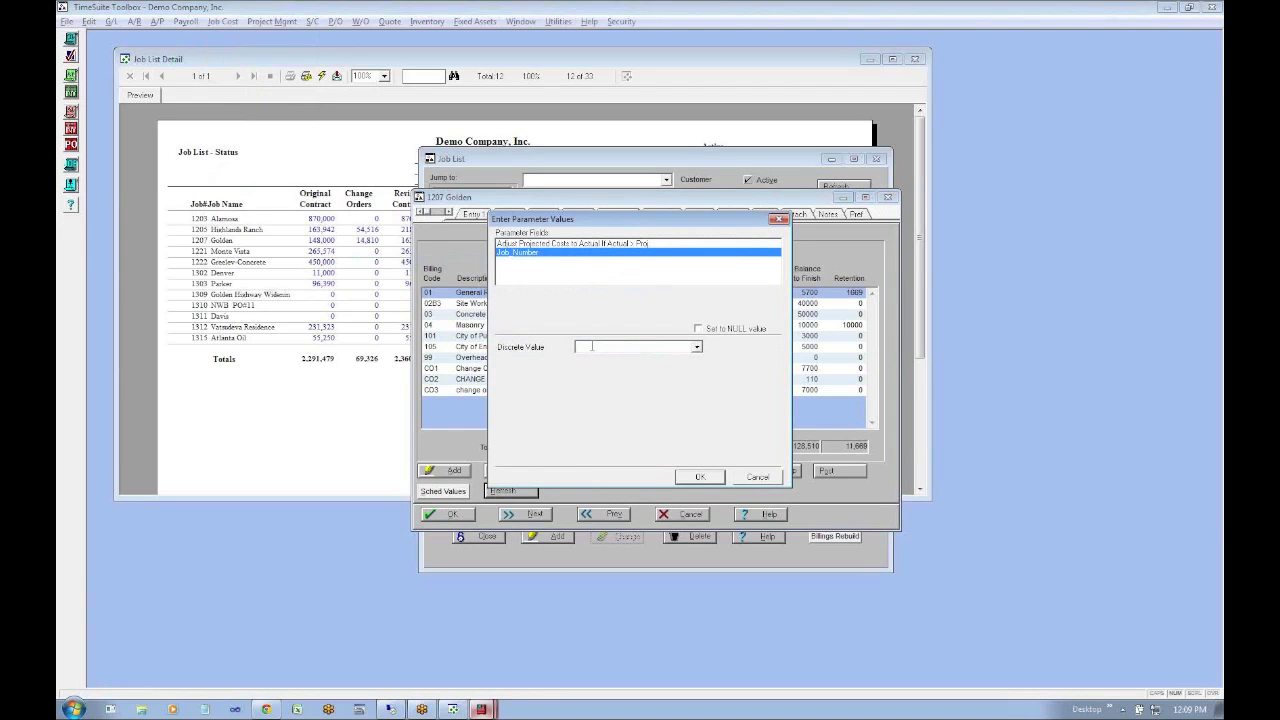
{"action": "left_click", "coordinate": [700, 477]}
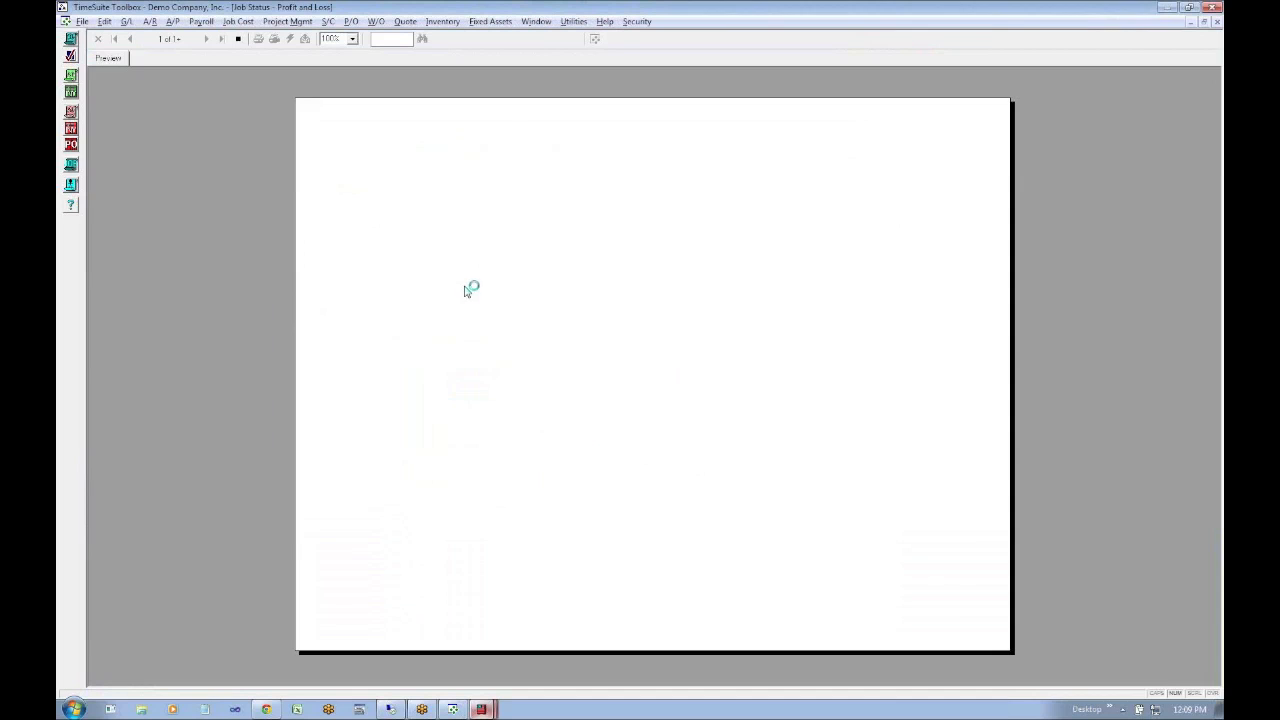
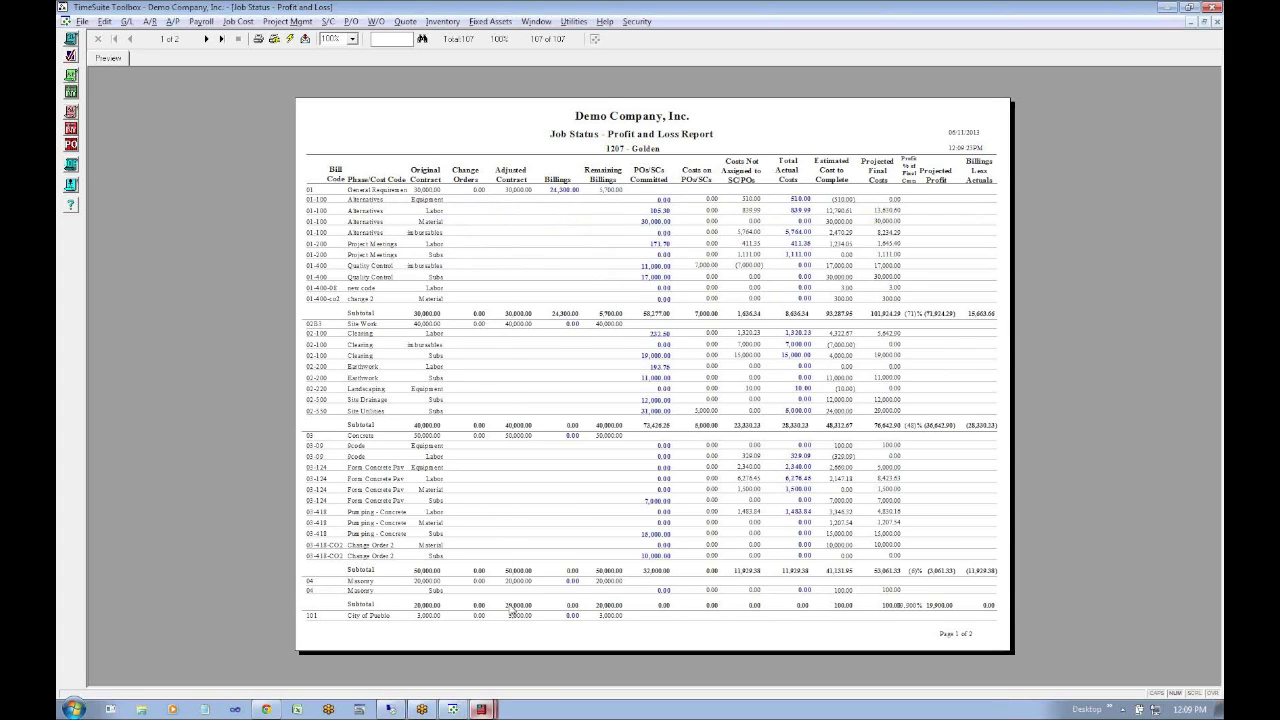
{"action": "left_click", "coordinate": [221, 39]}
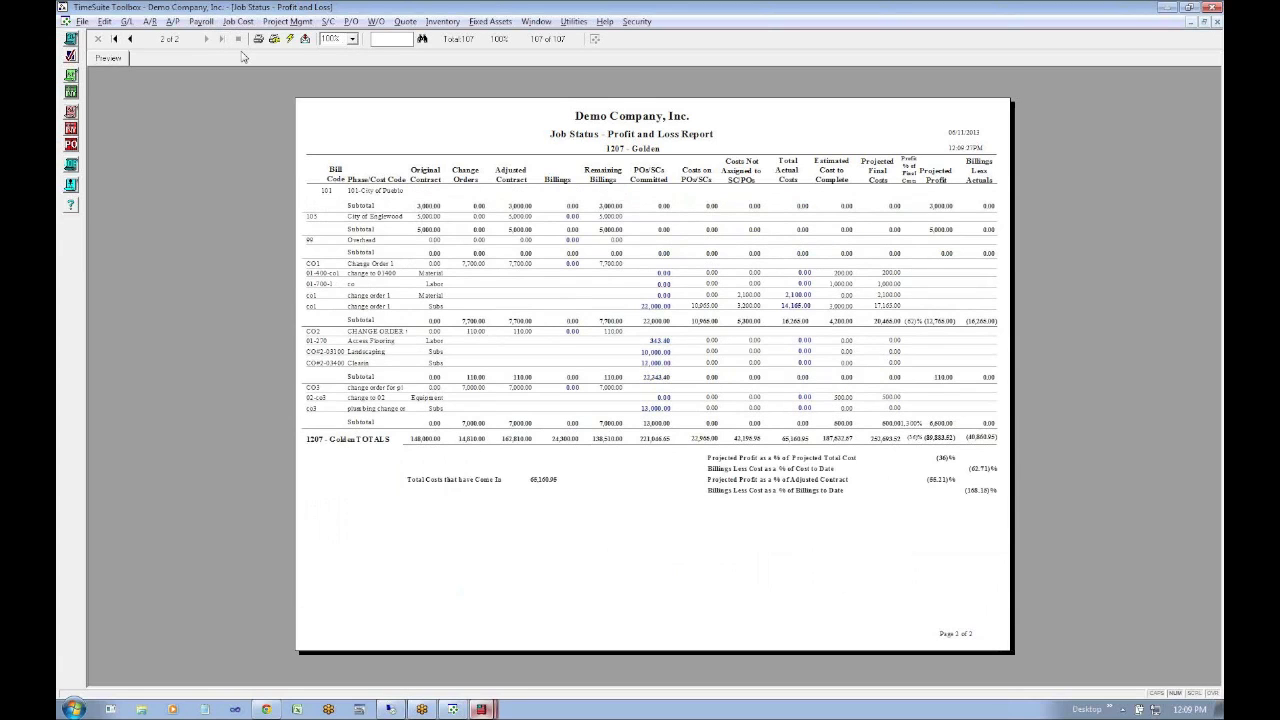
{"action": "left_click", "coordinate": [129, 39]}
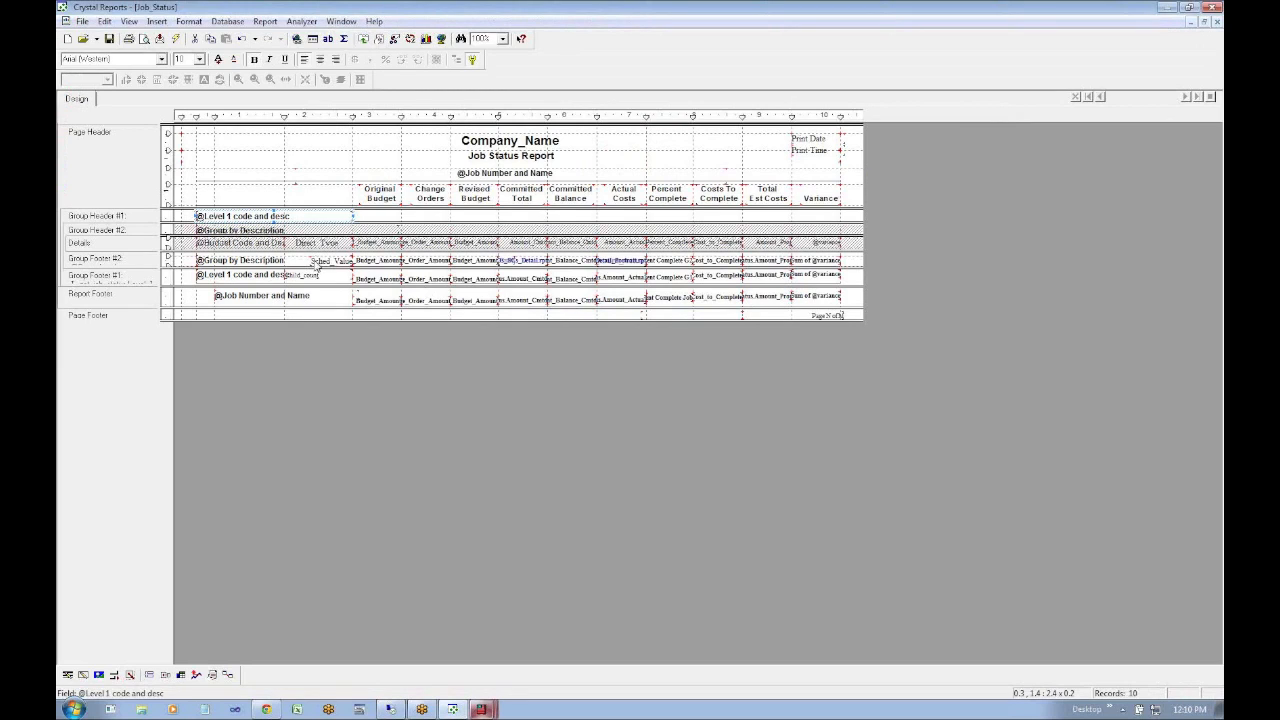
Move the Bill_Code_Sched_Value field from Group Footer #2 into the Details section and insert its subtotal for Group #1
{"action": "right_click", "coordinate": [323, 261]}
{"action": "left_click_drag", "start_coordinate": [318, 262], "coordinate": [319, 242]}
{"action": "right_click", "coordinate": [319, 241]}
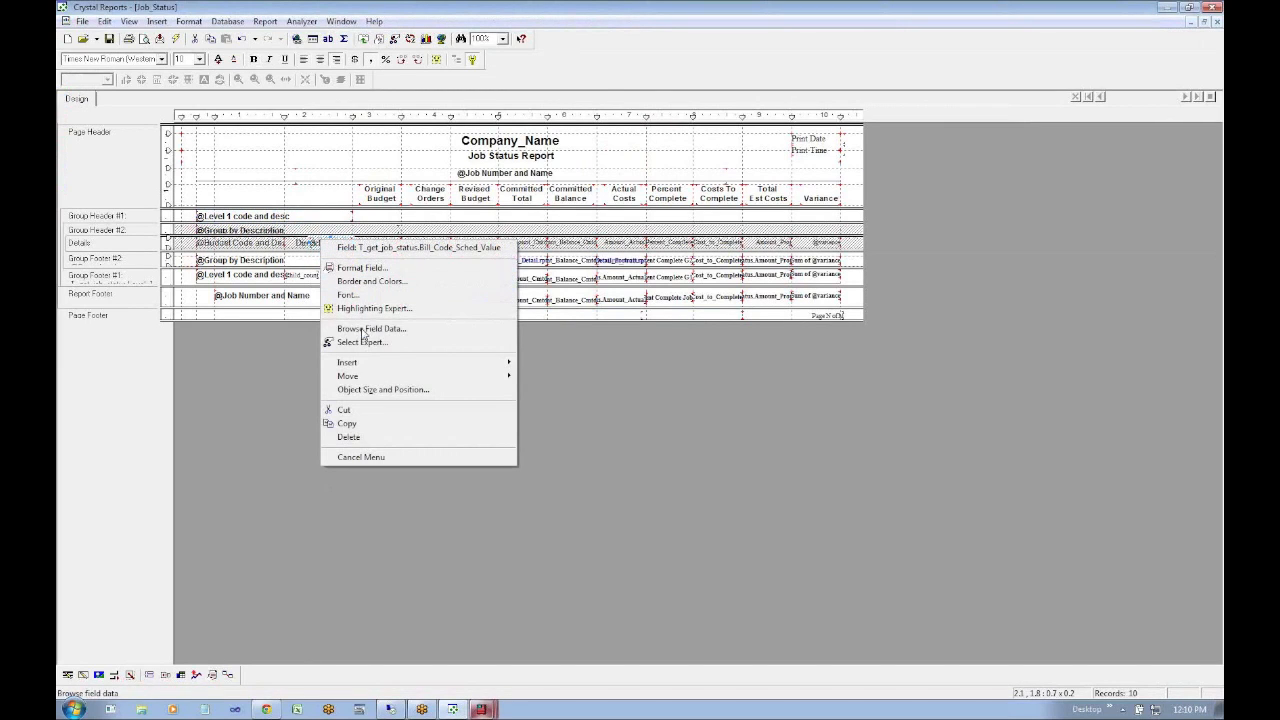
{"action": "mouse_move", "coordinate": [372, 362]}
{"action": "left_click", "coordinate": [560, 362]}
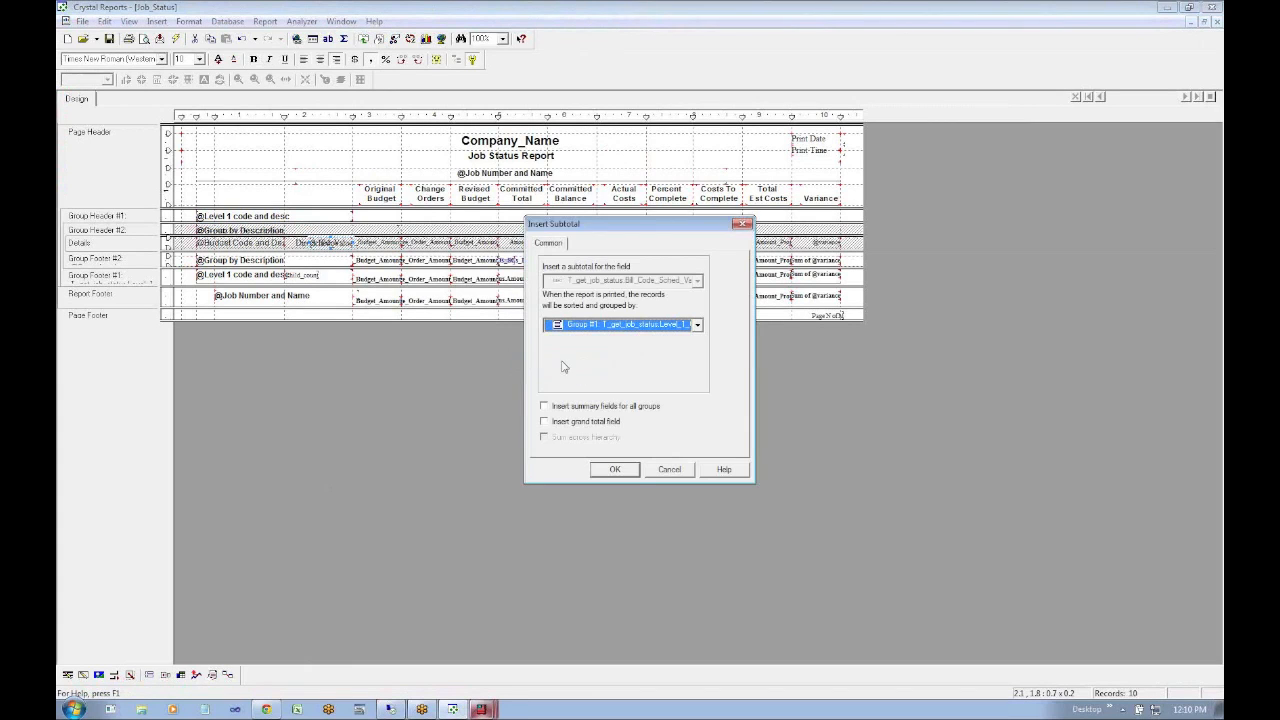
{"action": "left_click", "coordinate": [613, 469]}
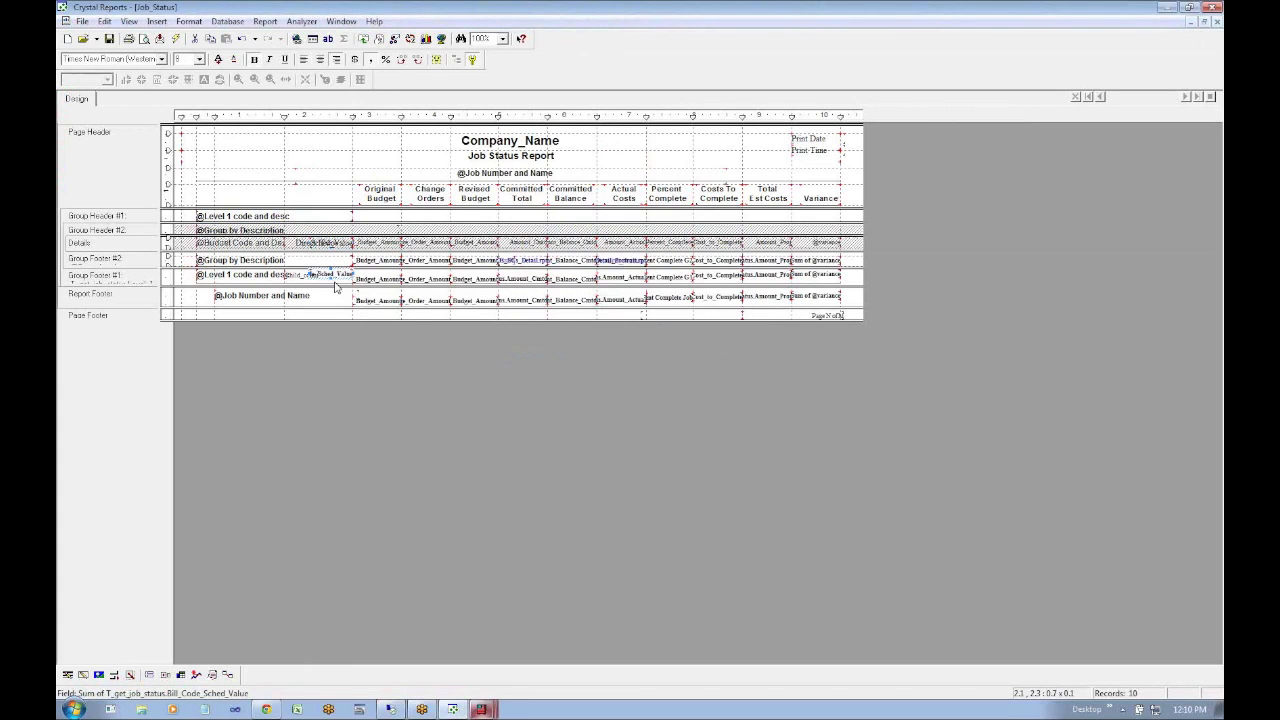
Insert subtotals of the detail Bill_Code_Sched_Value field for all groups, together with a grand total field
{"action": "right_click", "coordinate": [328, 248]}
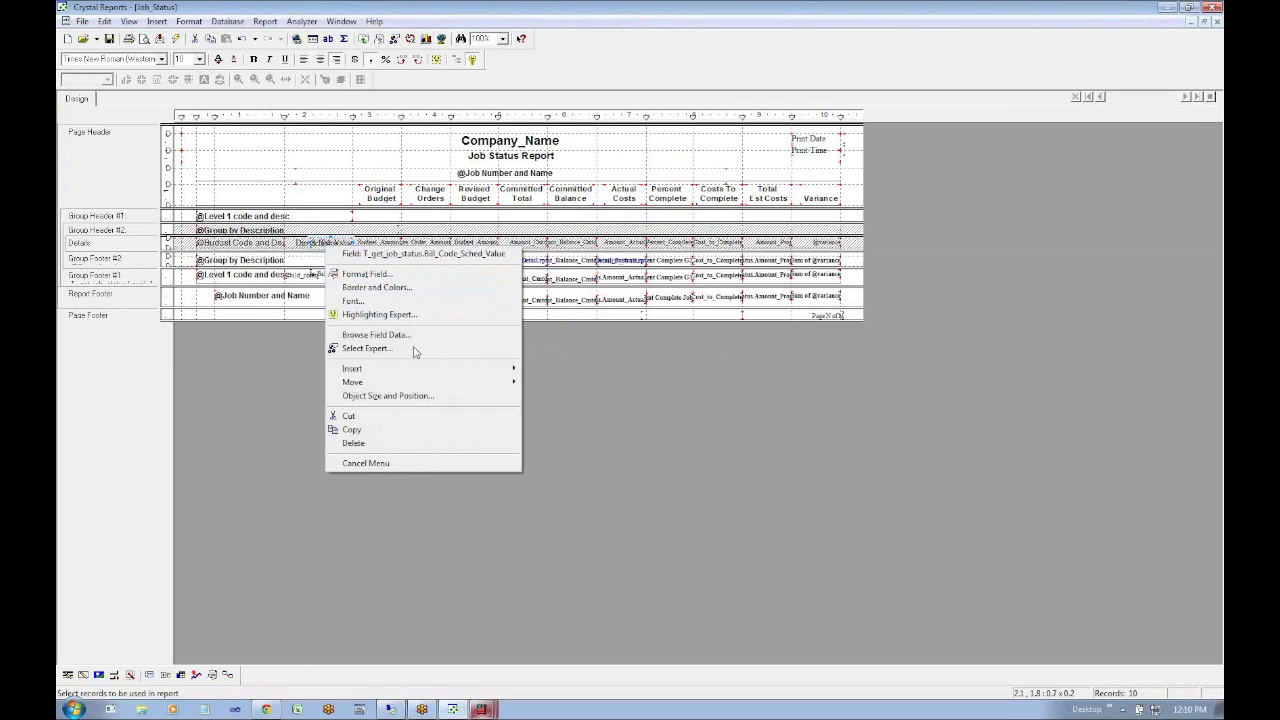
{"action": "mouse_move", "coordinate": [411, 370]}
{"action": "left_click", "coordinate": [540, 370]}
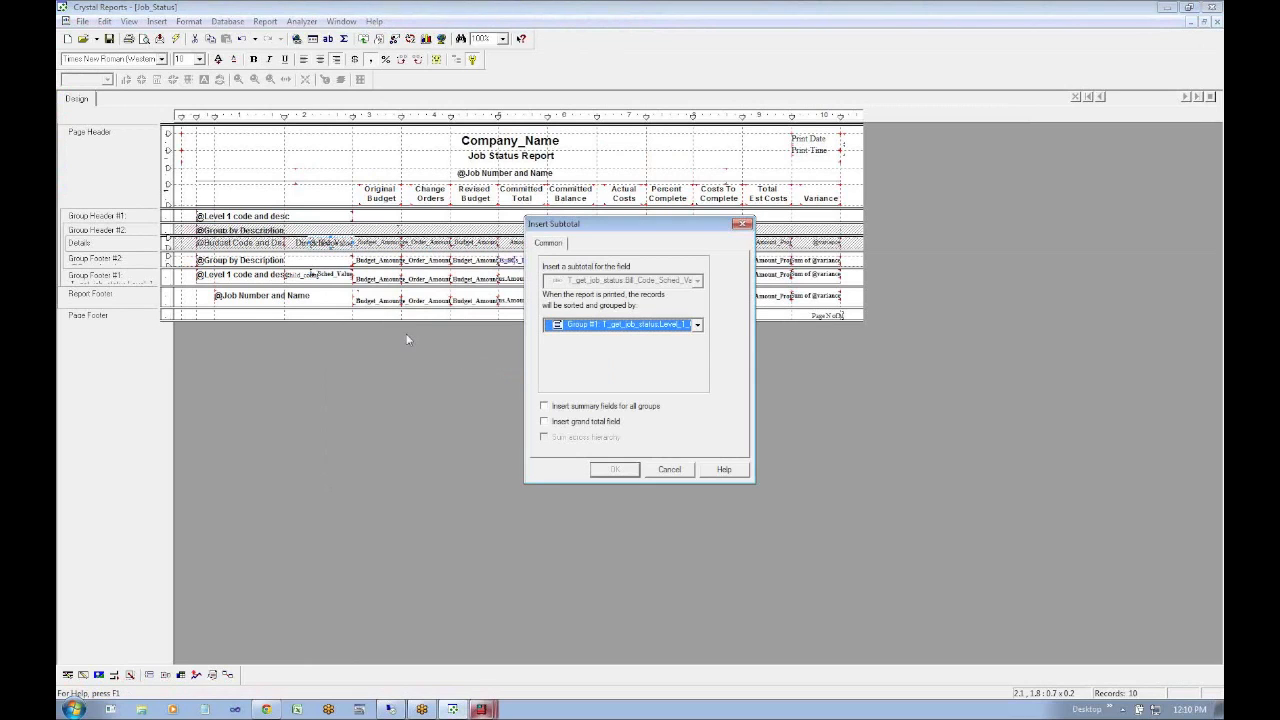
{"action": "left_click", "coordinate": [544, 406]}
{"action": "left_click", "coordinate": [544, 421]}
{"action": "left_click", "coordinate": [614, 469]}
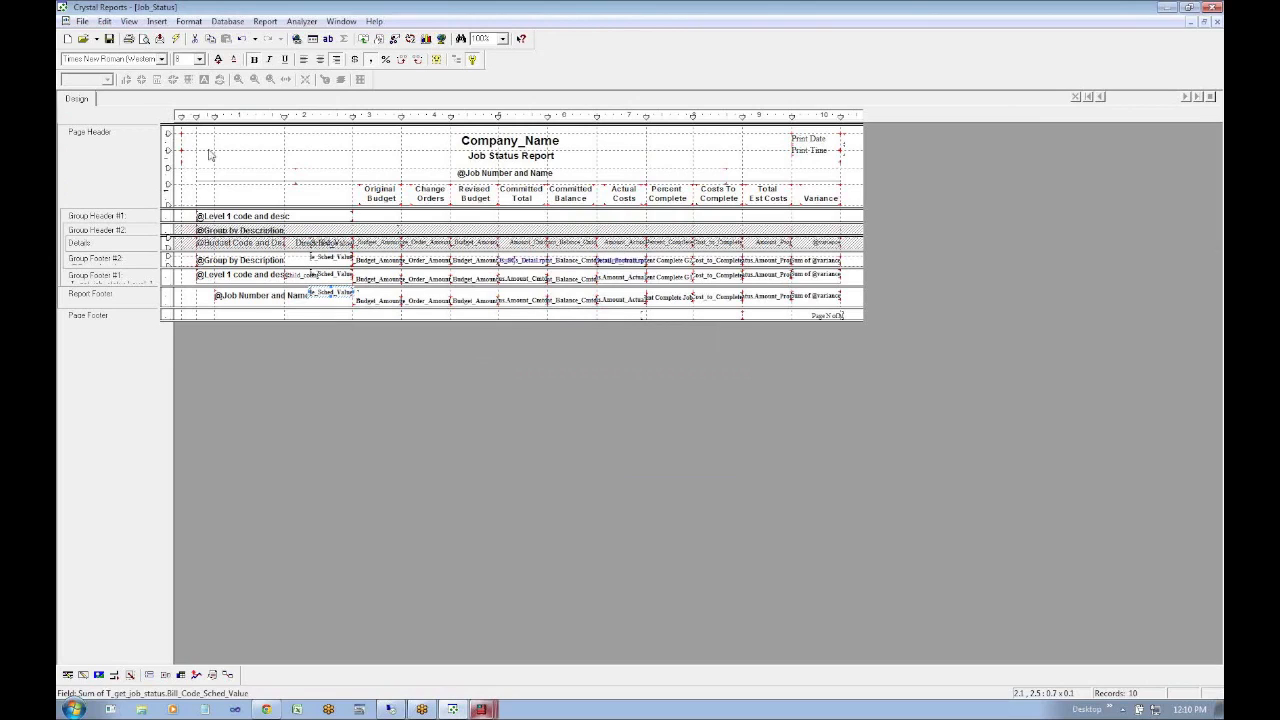
Refresh the report for job number 1207 and compare its scheduled value totals with TimeSuite's Job Status - Profit and Loss report
{"action": "left_click", "coordinate": [176, 40]}
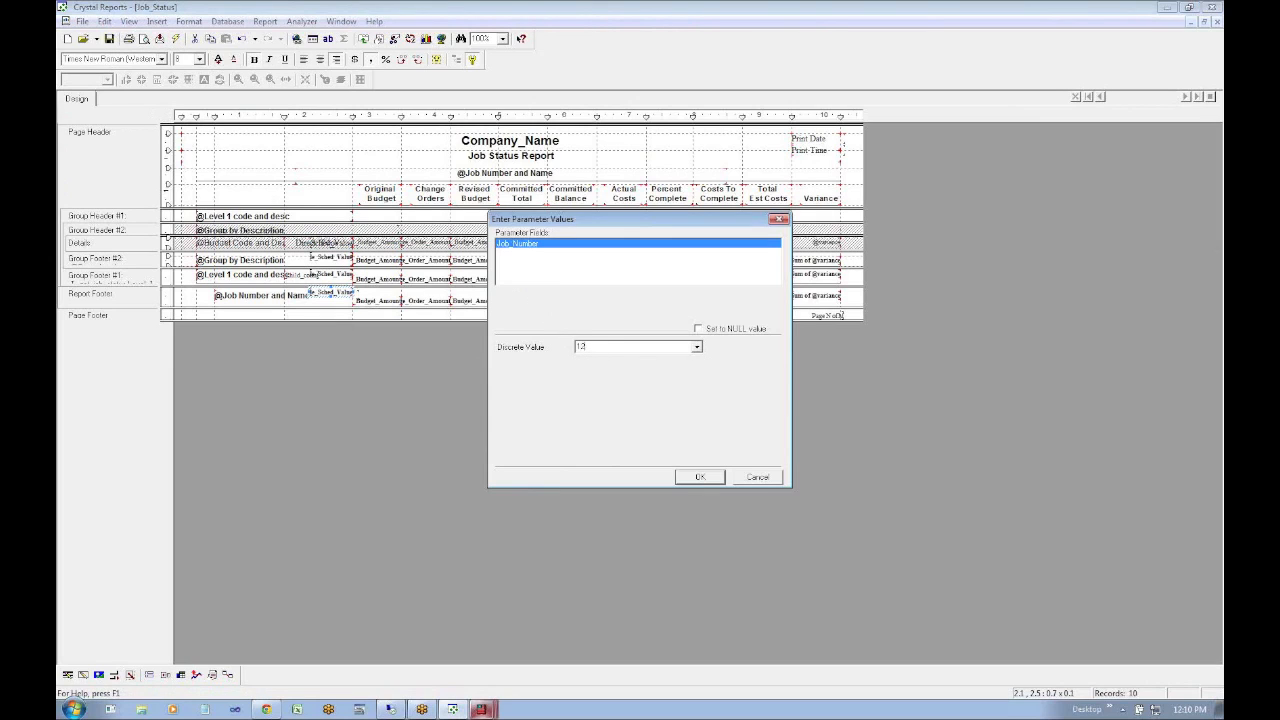
{"action": "left_click", "coordinate": [701, 478]}
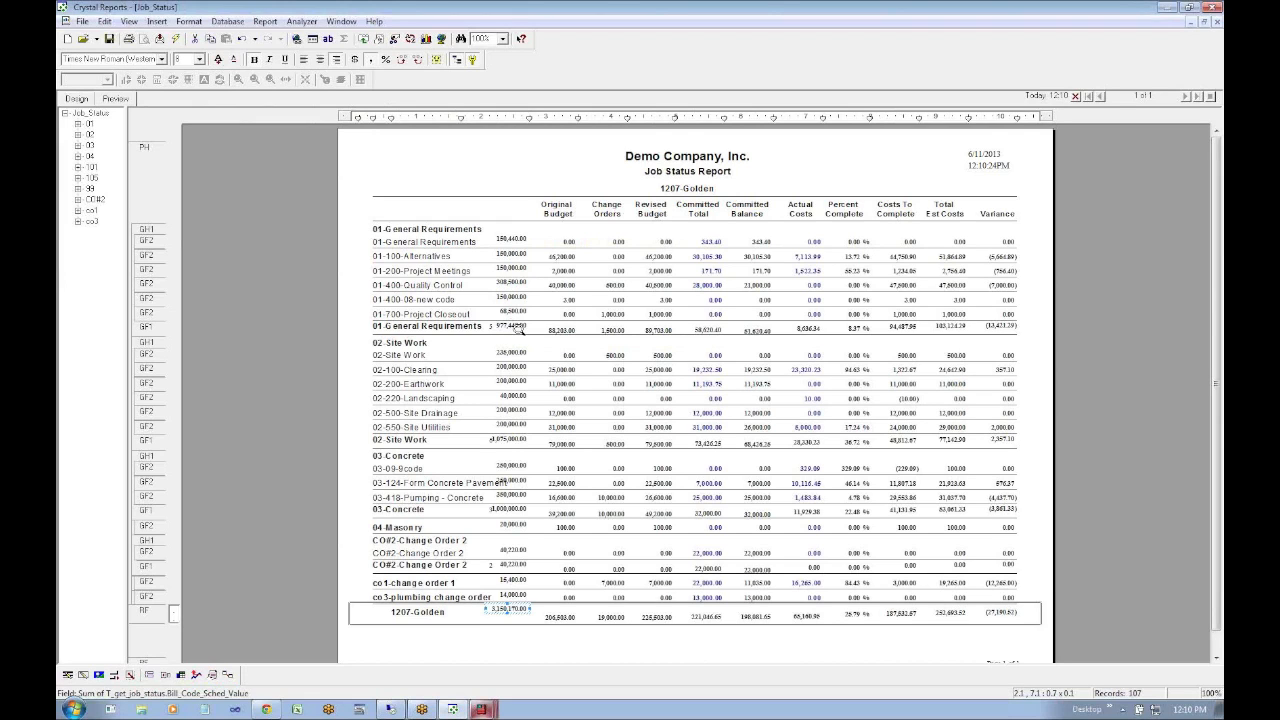
{"action": "key", "text": "alt+Tab"}
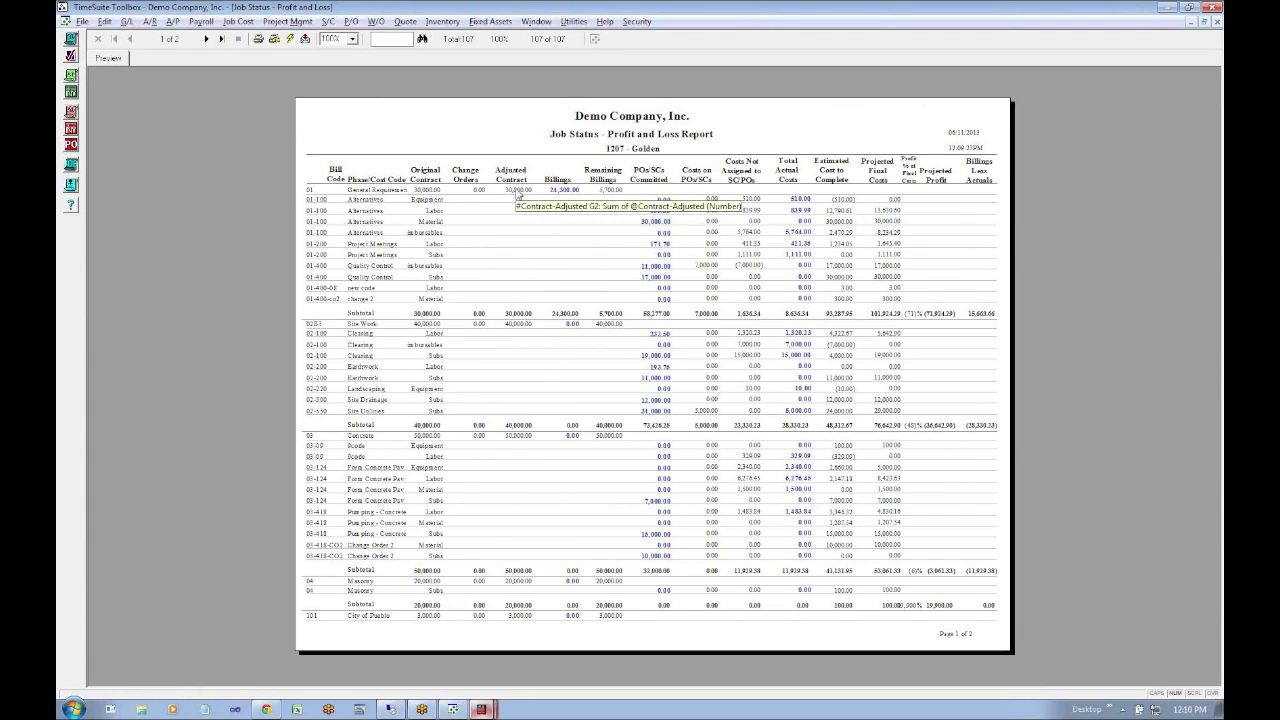
{"action": "key", "text": "alt+Tab"}
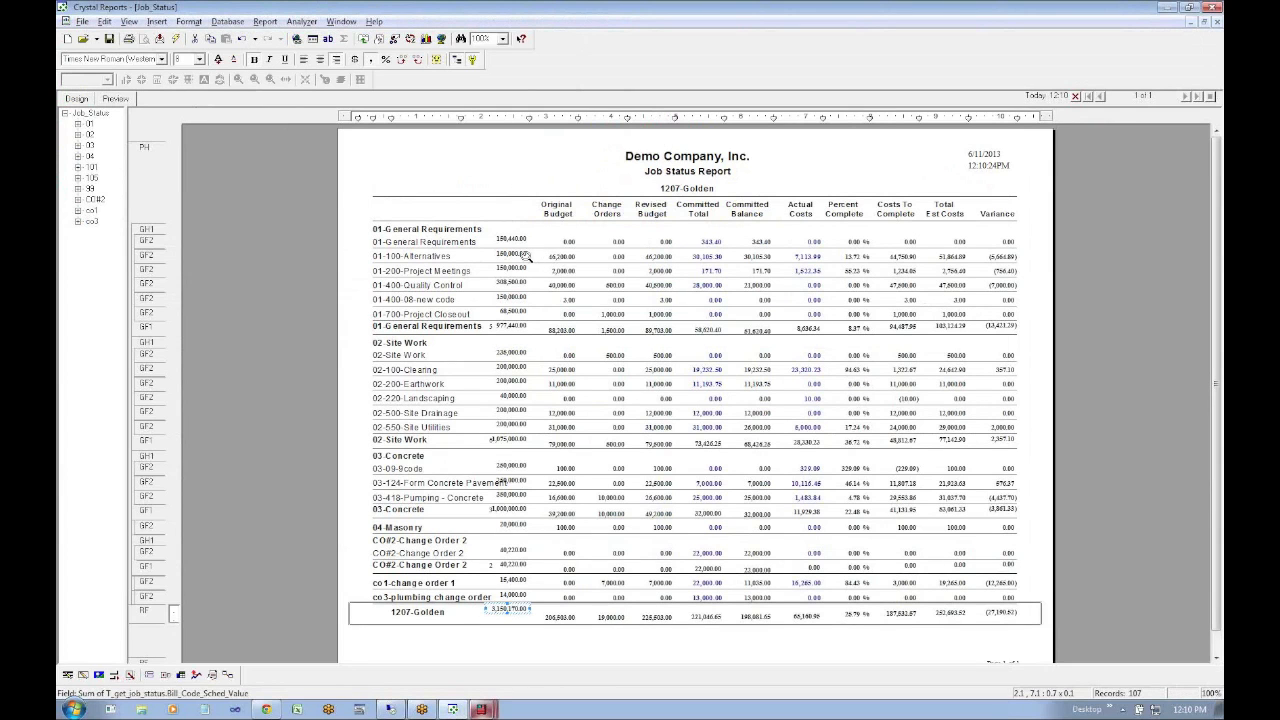
Drill down into the 01-100-Alternatives group and try shifting the Direct Type field away from the overlapping scheduled values
{"action": "double_click", "coordinate": [527, 258]}
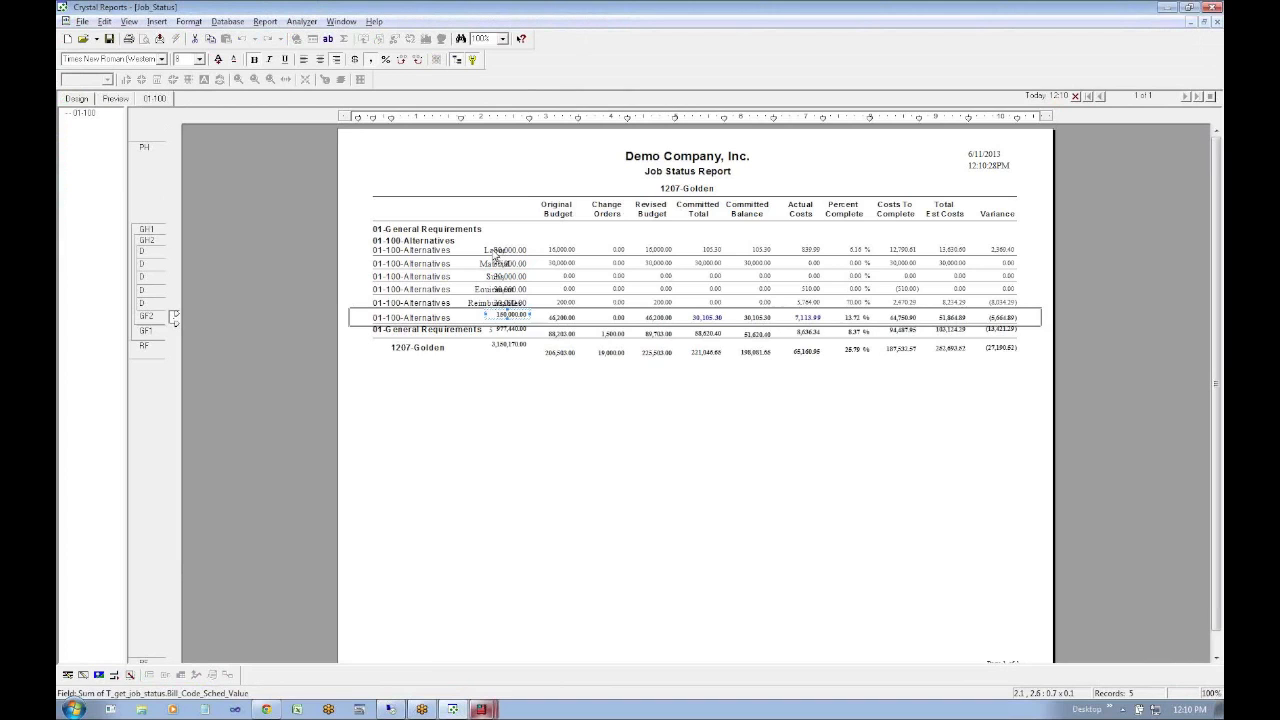
{"action": "left_click", "coordinate": [481, 254]}
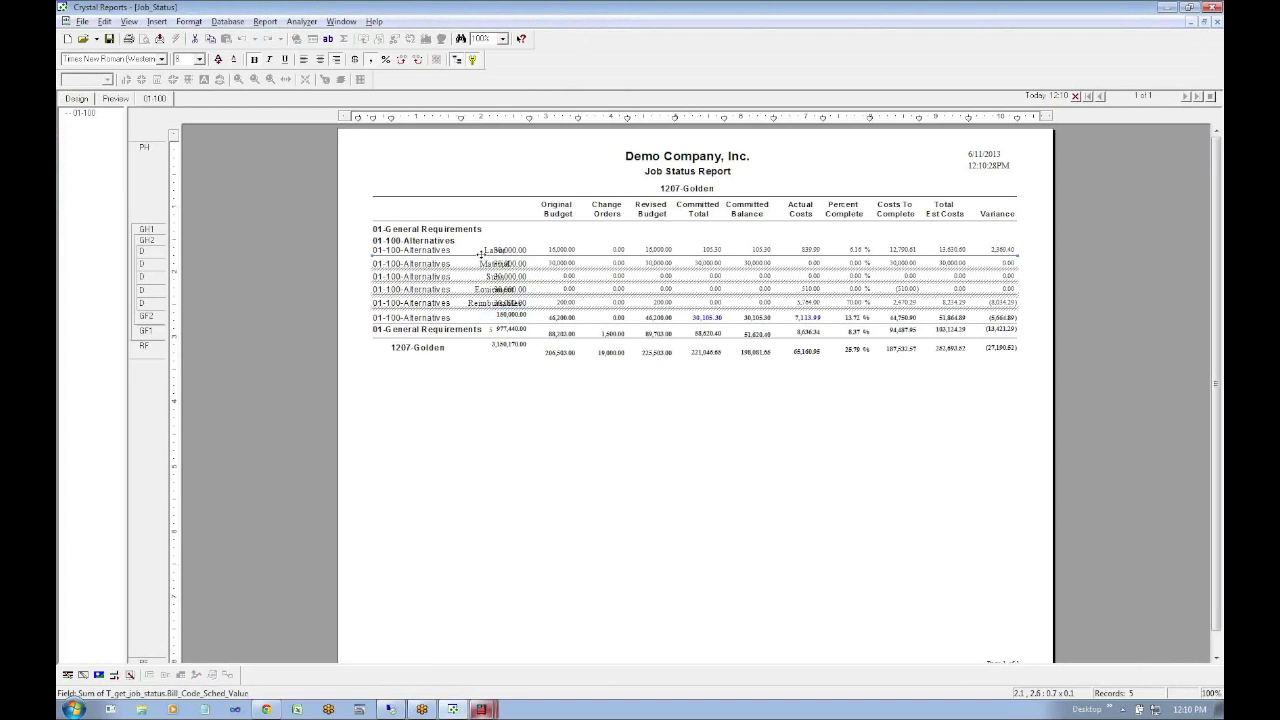
{"action": "left_click_drag", "start_coordinate": [487, 263], "coordinate": [462, 262]}
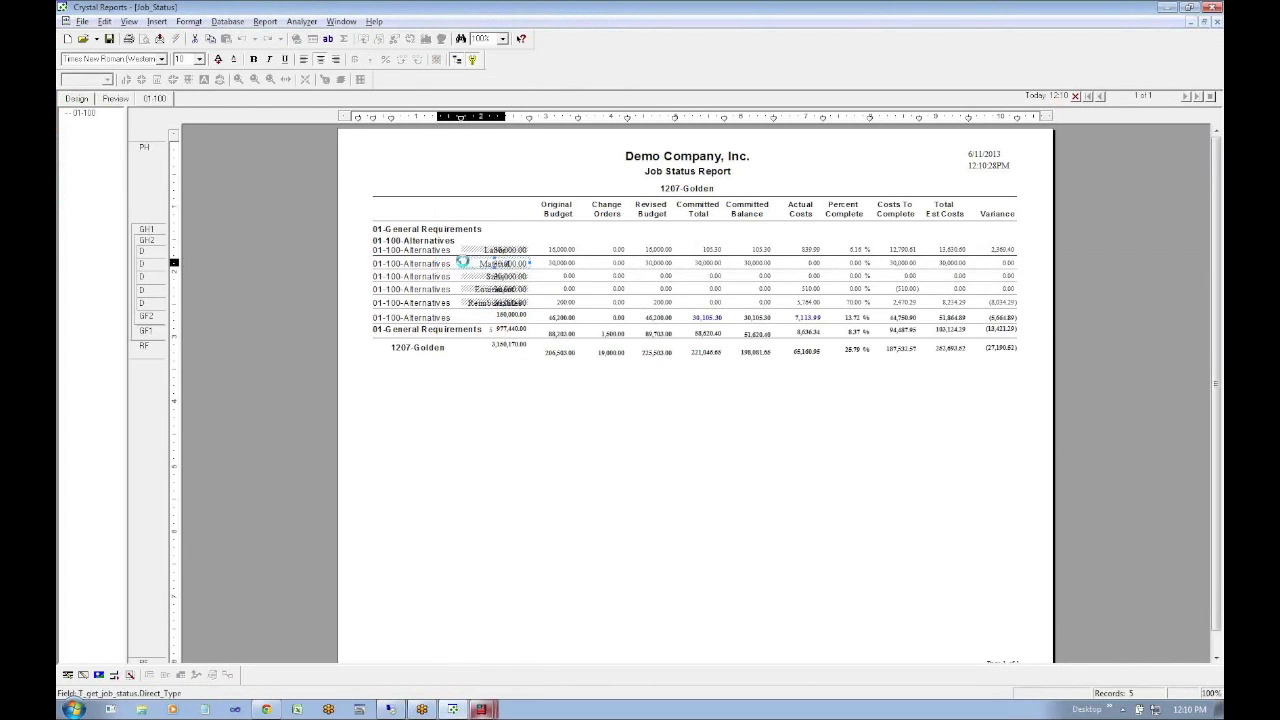
{"action": "left_click", "coordinate": [520, 241]}
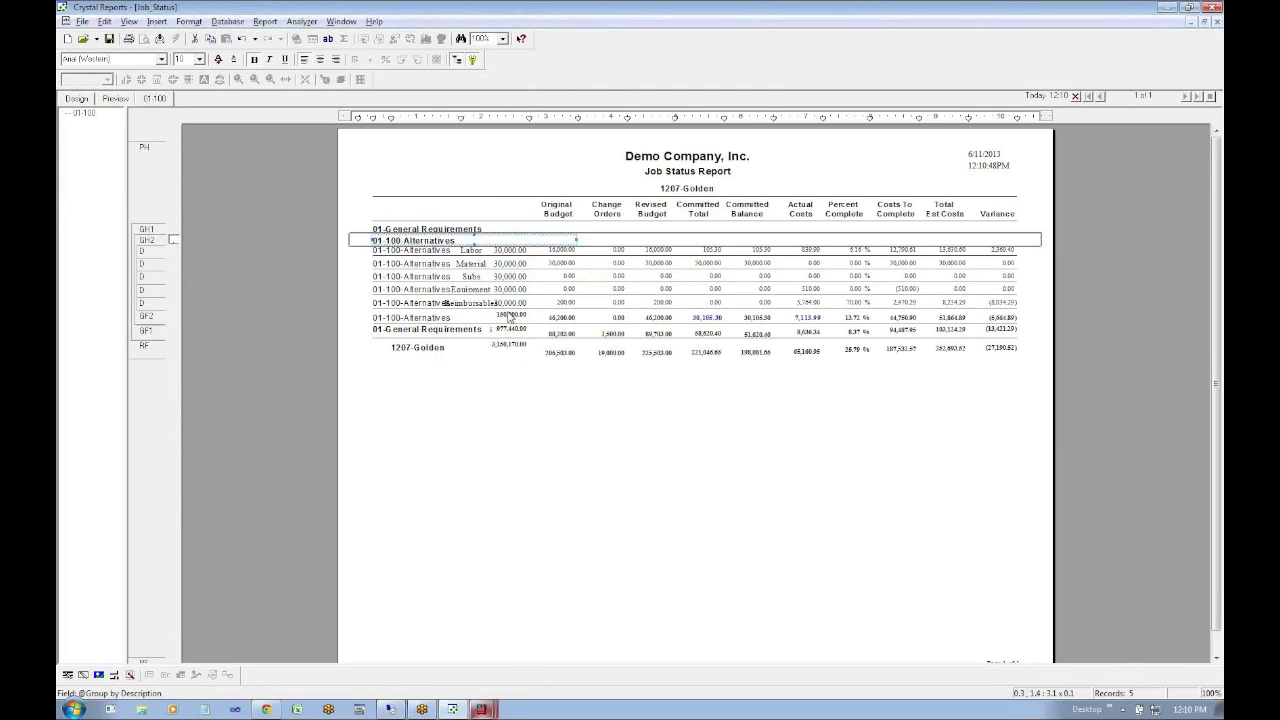
{"action": "left_click", "coordinate": [473, 250]}
{"action": "left_click_drag", "start_coordinate": [493, 255], "coordinate": [500, 255]}
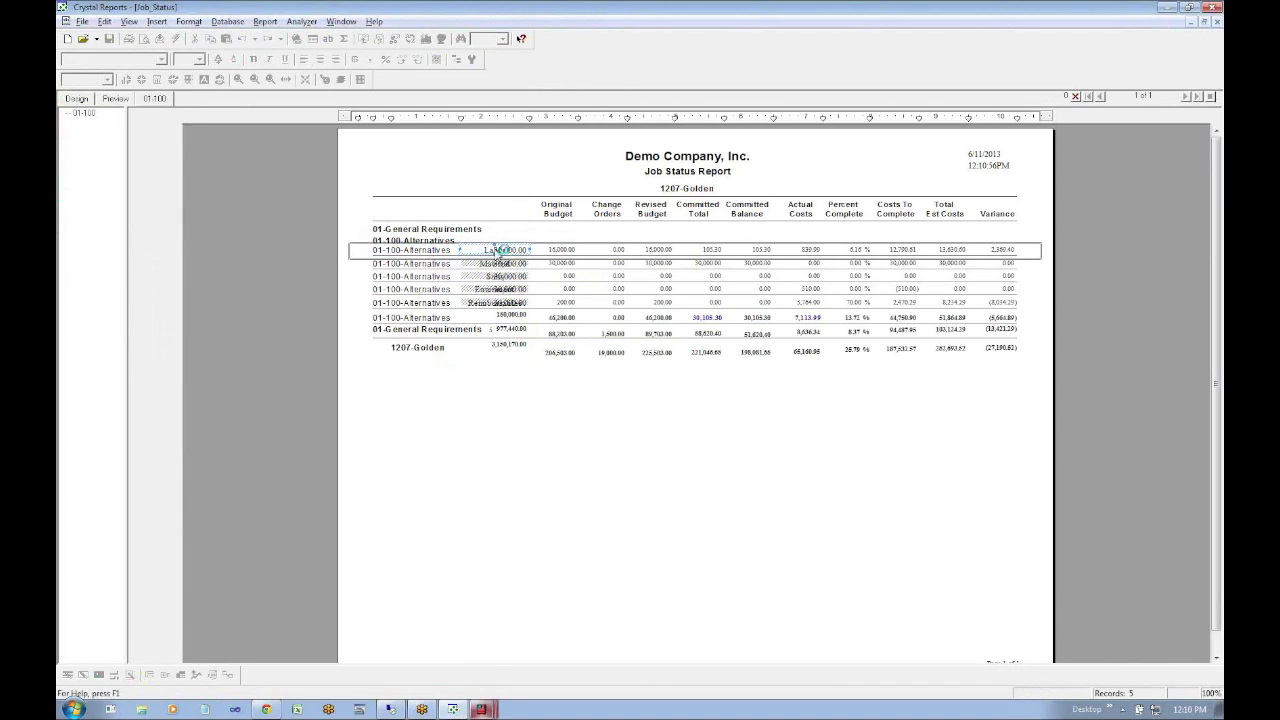
{"action": "left_click", "coordinate": [547, 256]}
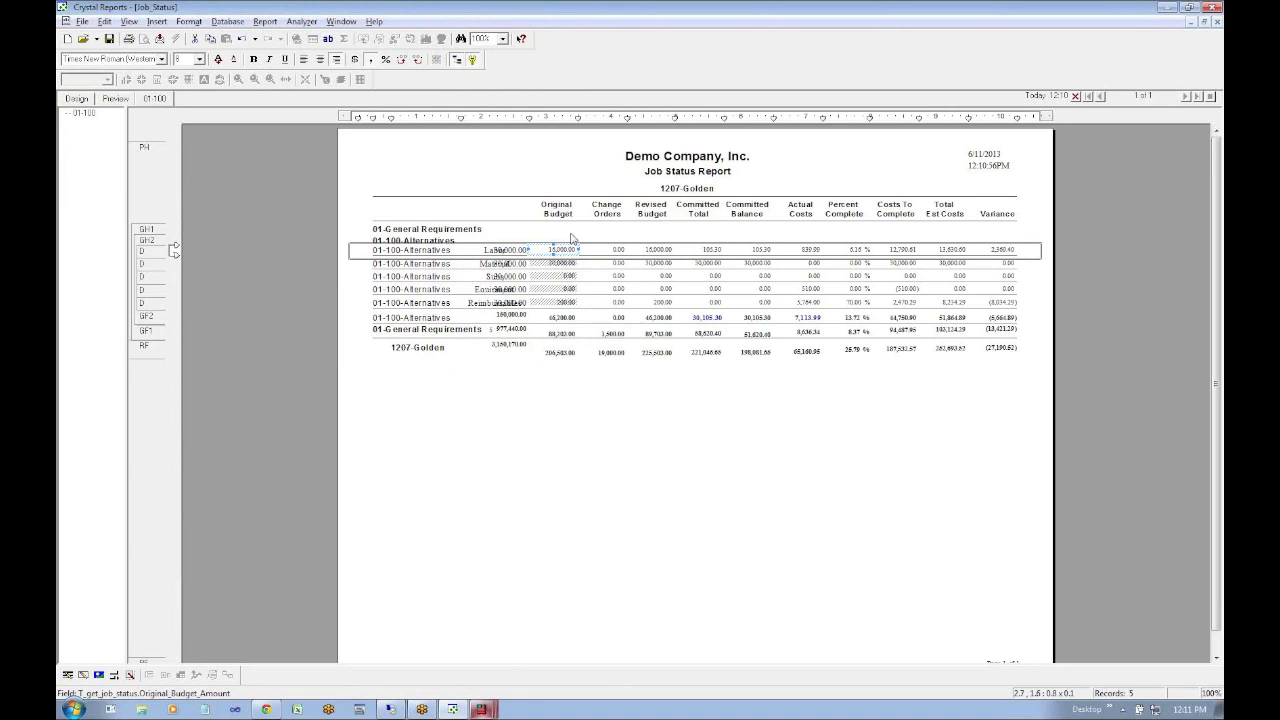
Return to the main preview and examine the T_get_job_status job, budget and billing code fields in the Field Explorer
{"action": "left_click", "coordinate": [126, 100]}
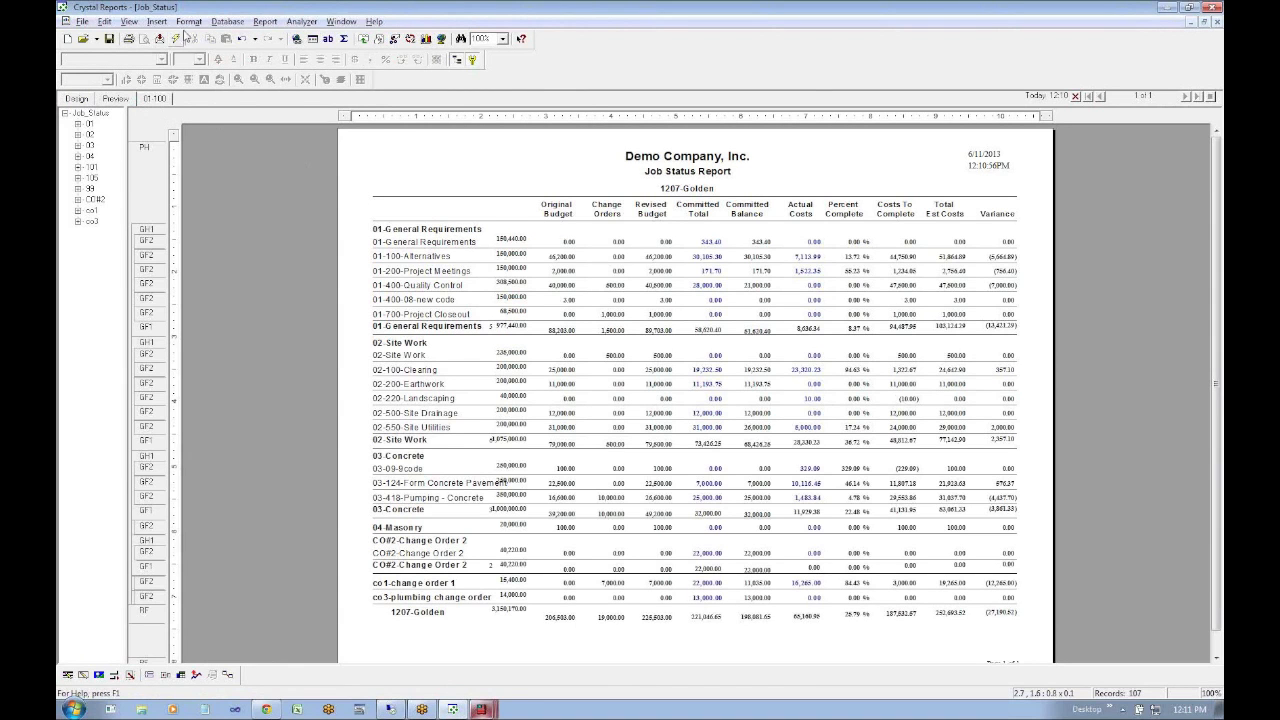
{"action": "left_click", "coordinate": [157, 22]}
{"action": "left_click", "coordinate": [168, 36]}
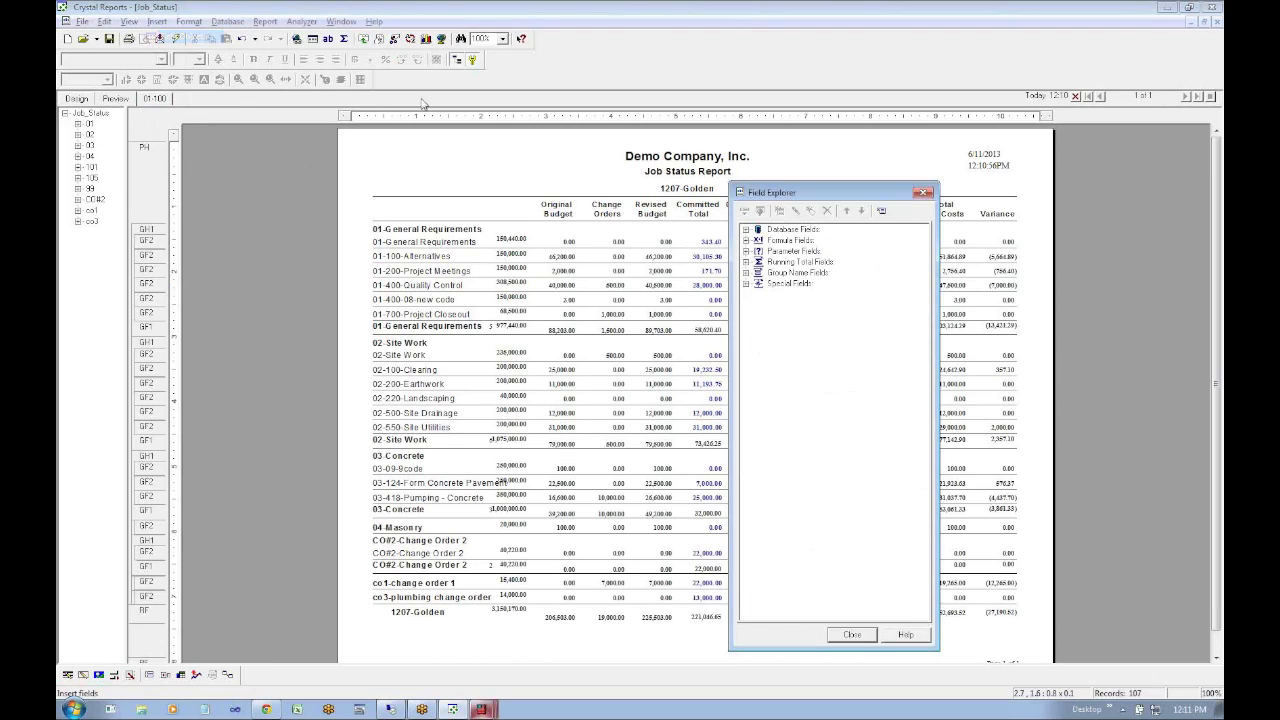
{"action": "left_click", "coordinate": [745, 230]}
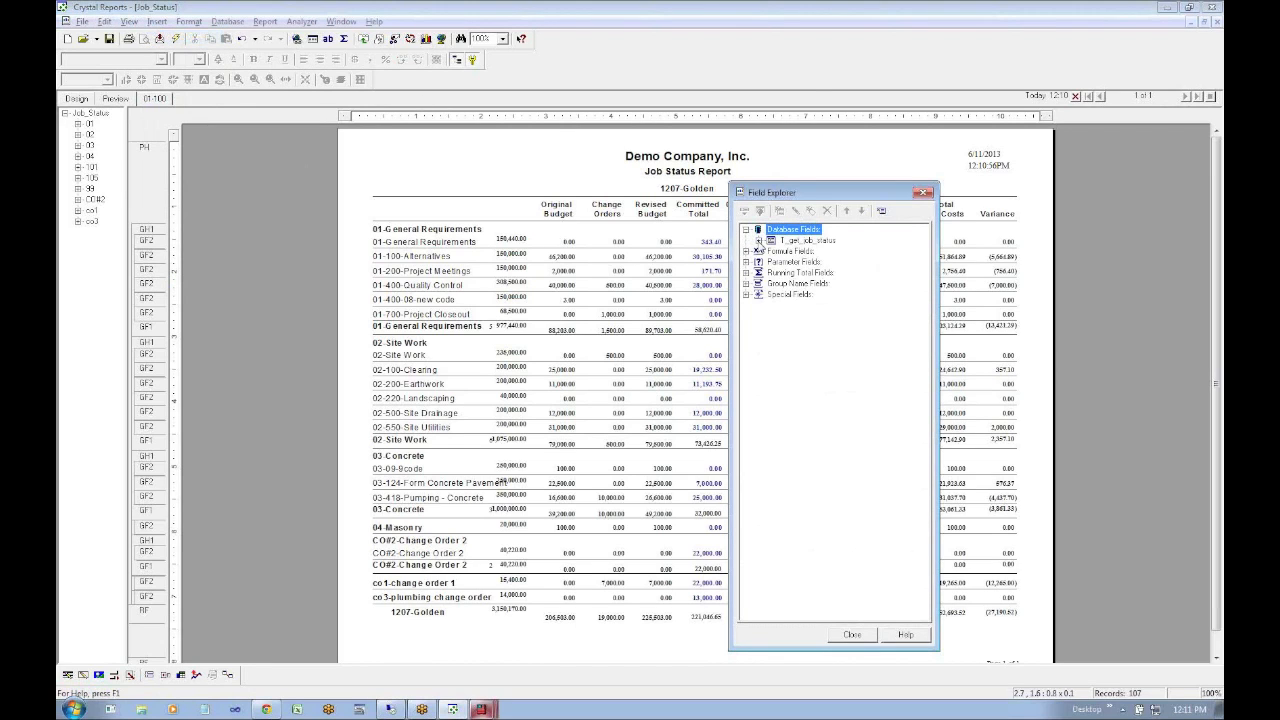
{"action": "left_click", "coordinate": [759, 241]}
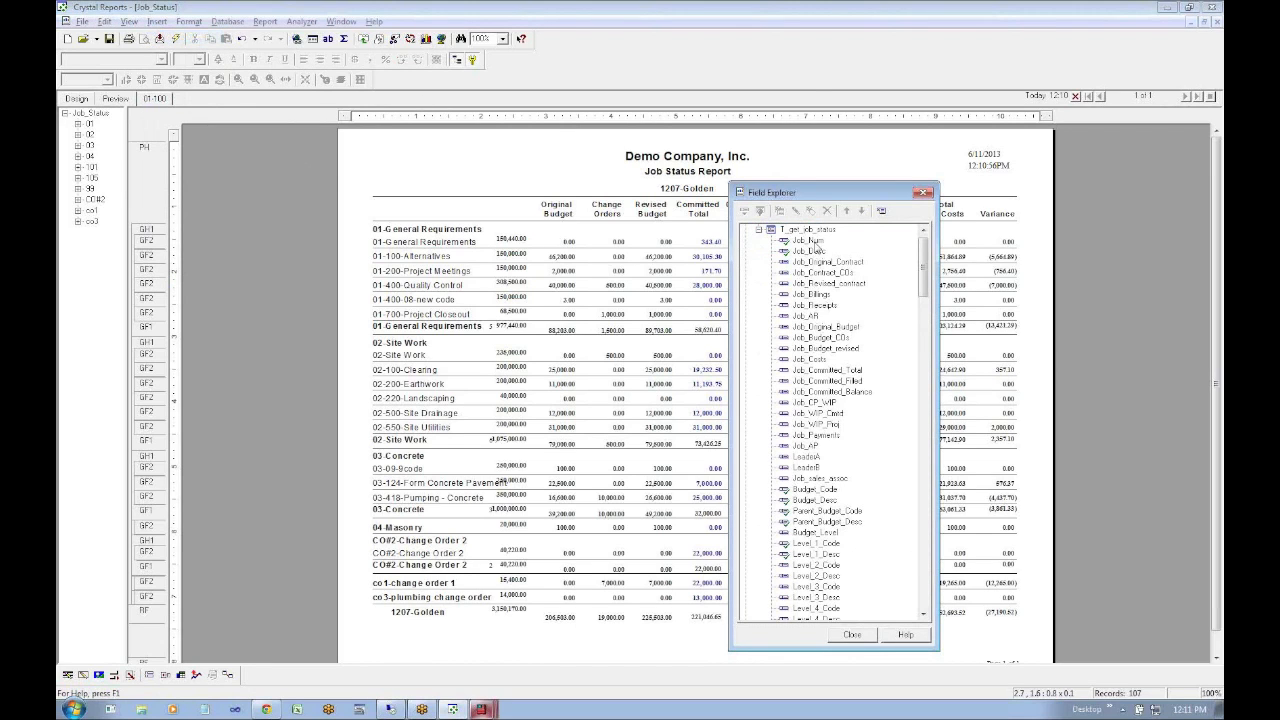
{"action": "left_click", "coordinate": [818, 568]}
{"action": "left_click", "coordinate": [826, 521]}
{"action": "left_click", "coordinate": [814, 499]}
{"action": "left_click_drag", "start_coordinate": [929, 285], "coordinate": [926, 362]}
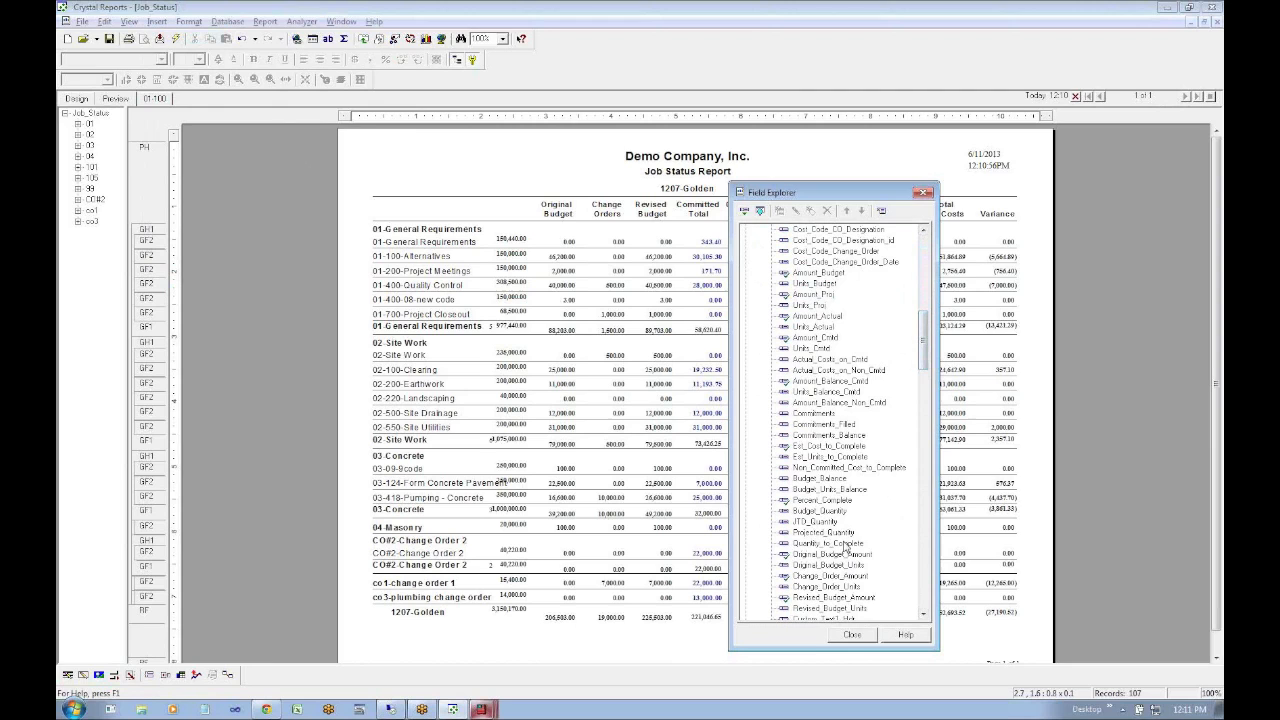
{"action": "left_click_drag", "start_coordinate": [926, 342], "coordinate": [926, 262]}
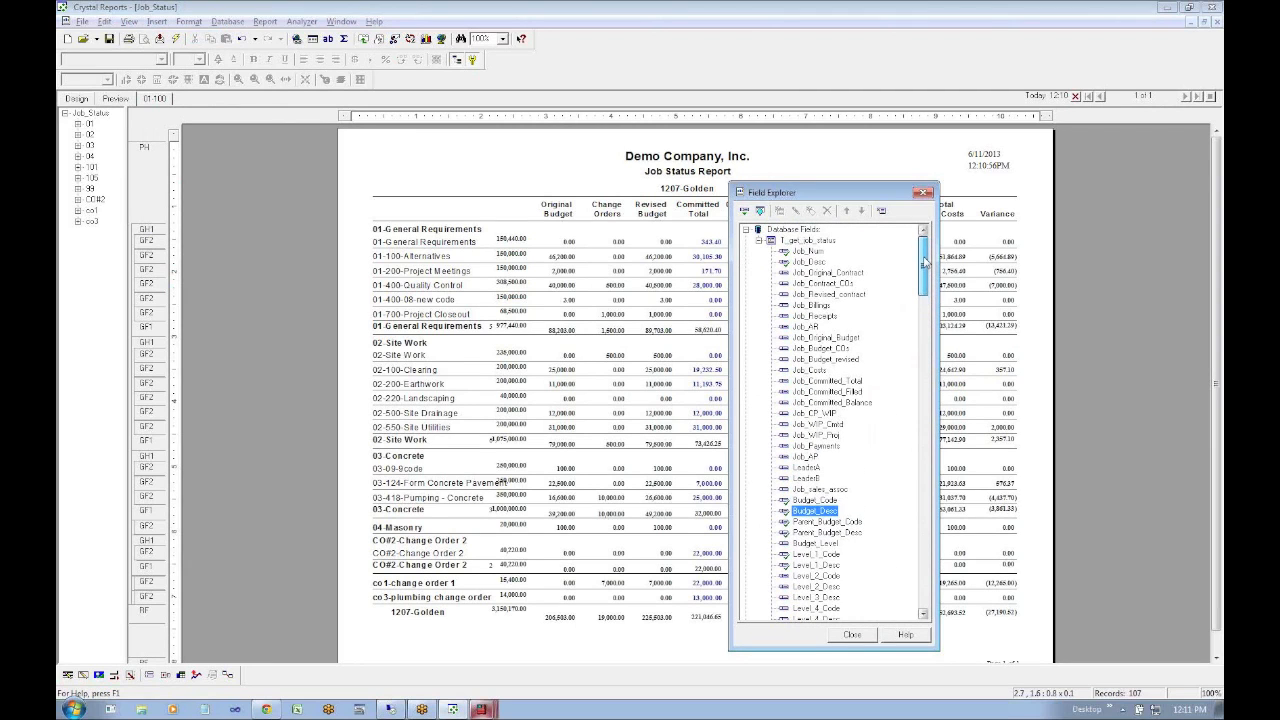
{"action": "left_click", "coordinate": [824, 253]}
{"action": "left_click_drag", "start_coordinate": [926, 288], "coordinate": [925, 439]}
Switch to TimeSuite, open the Job List, minimize both report windows, and bring up the 1207 Golden job's scheduled values
{"action": "key", "text": "alt+Tab"}
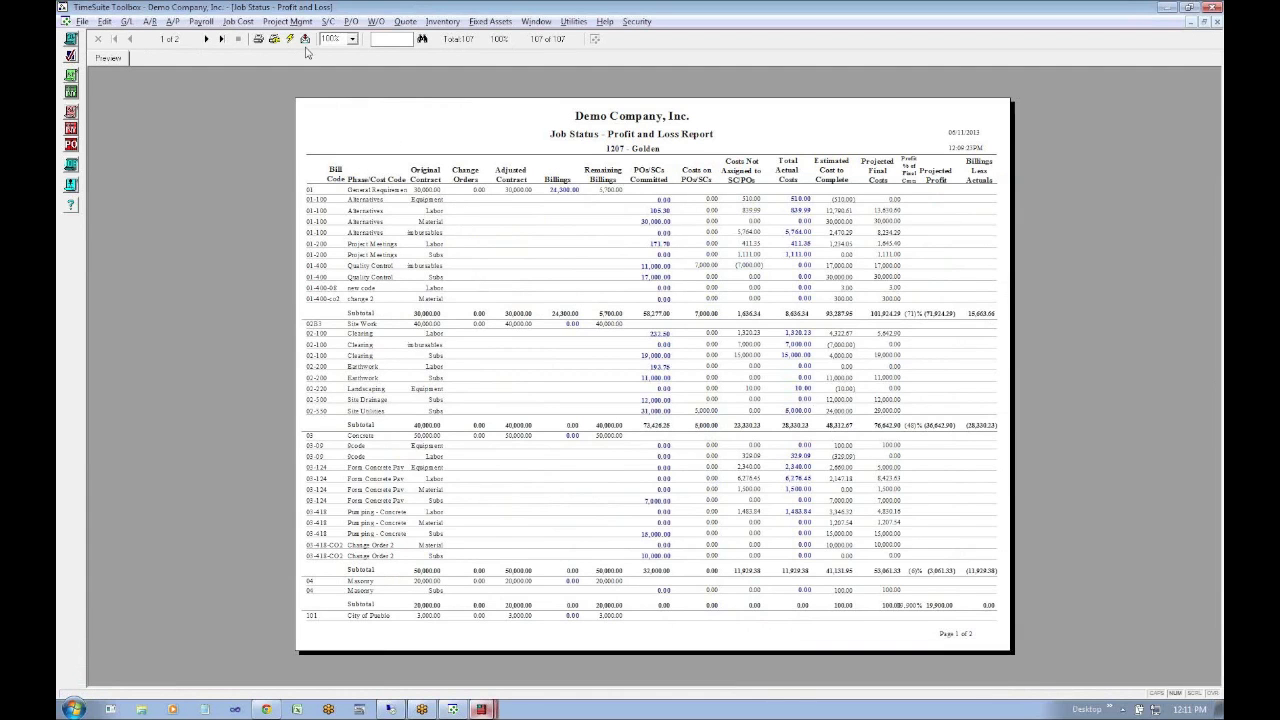
{"action": "left_click", "coordinate": [233, 20]}
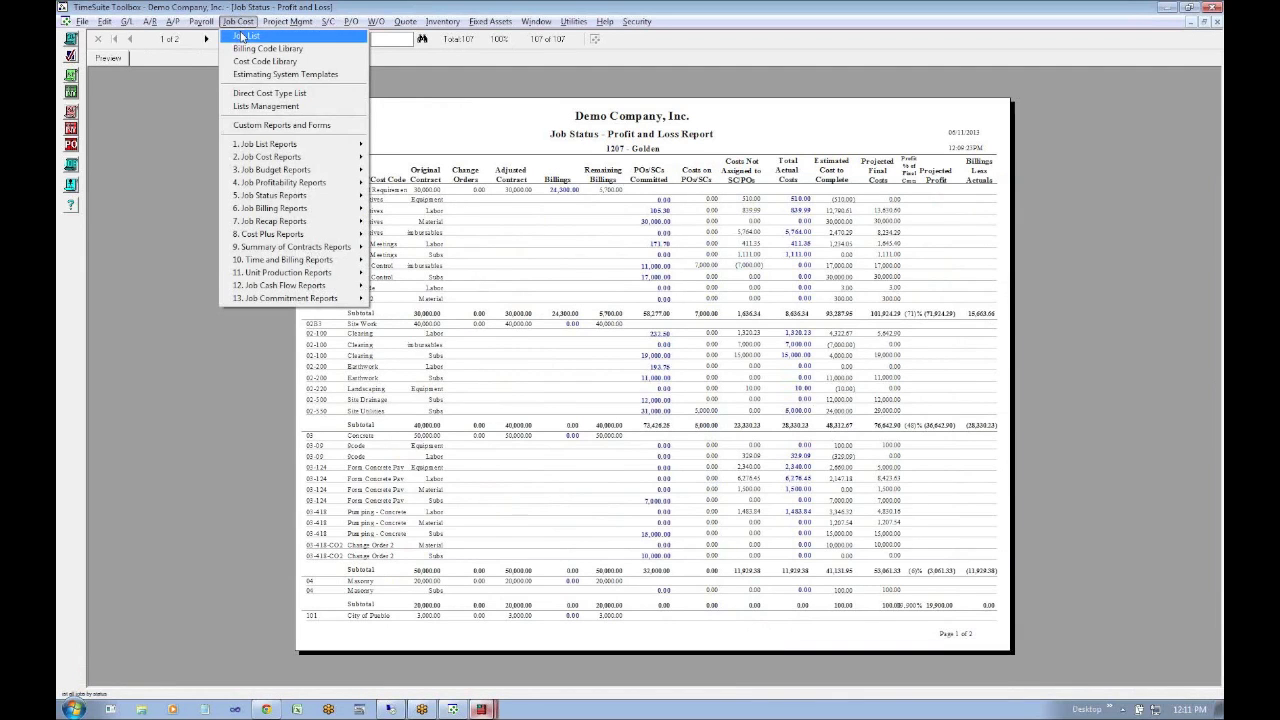
{"action": "left_click", "coordinate": [243, 34]}
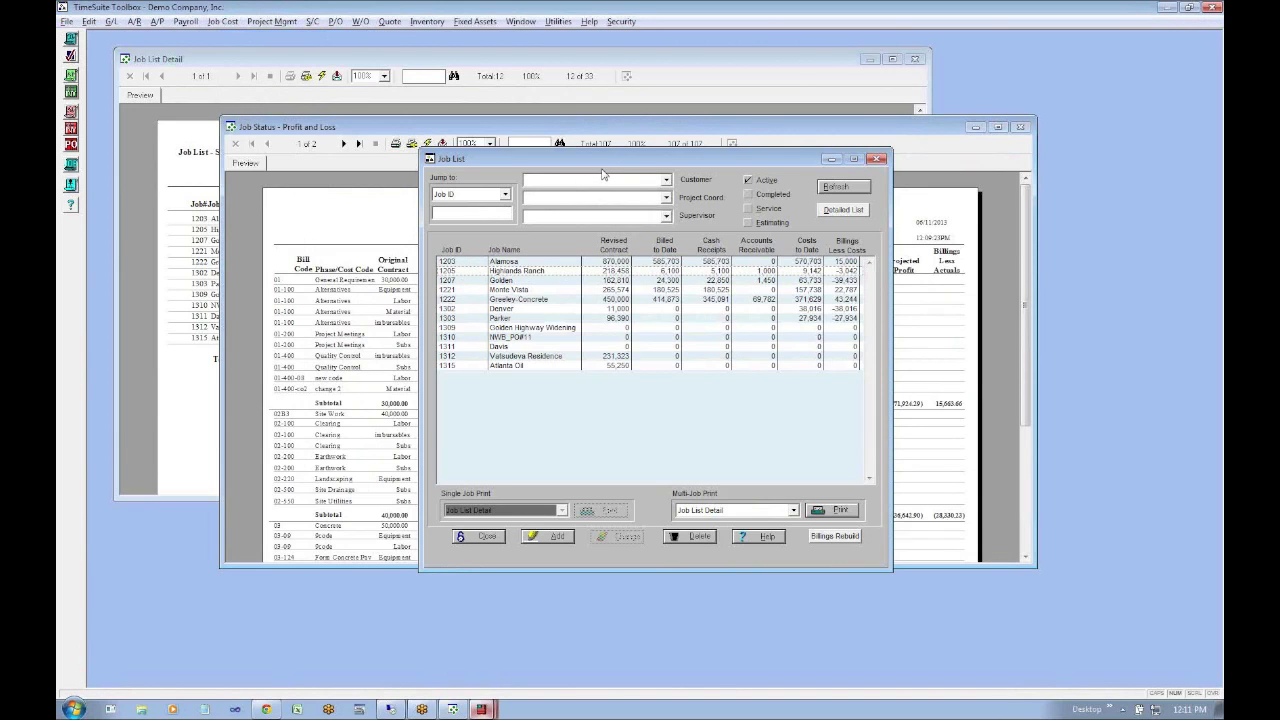
{"action": "left_click_drag", "start_coordinate": [602, 158], "coordinate": [488, 218]}
{"action": "left_click", "coordinate": [976, 128]}
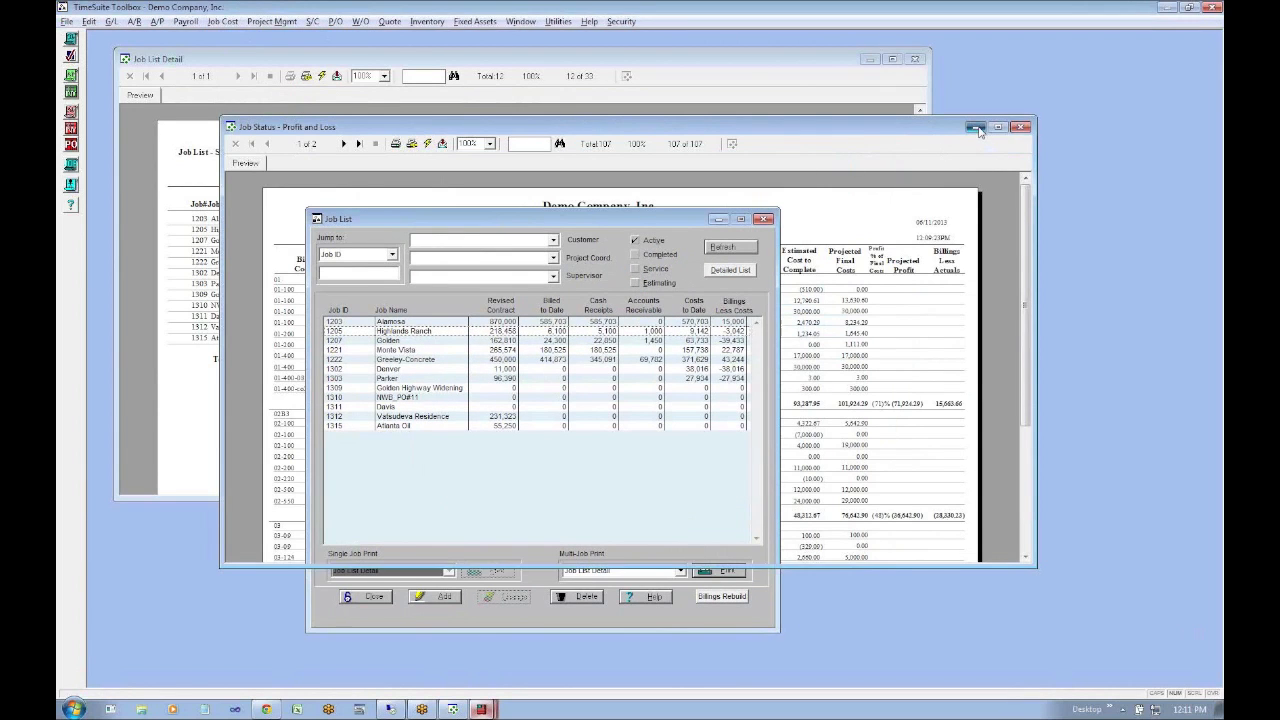
{"action": "left_click", "coordinate": [870, 58]}
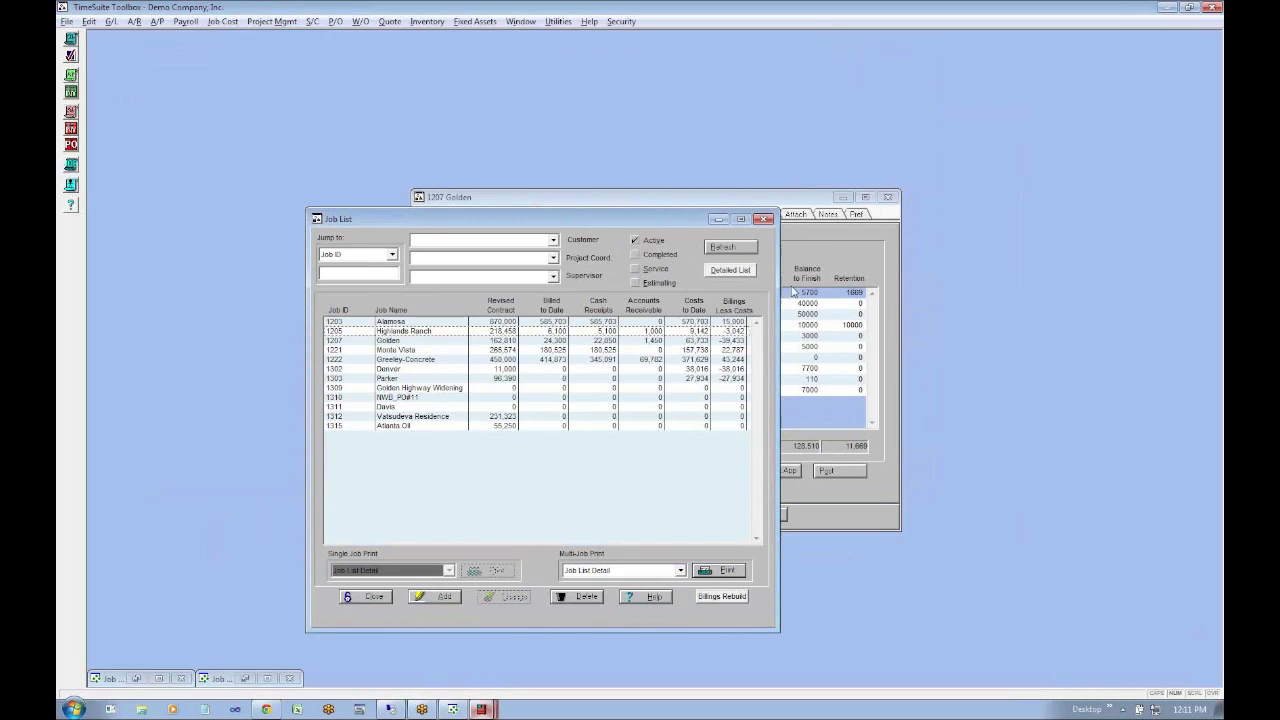
{"action": "left_click", "coordinate": [788, 277]}
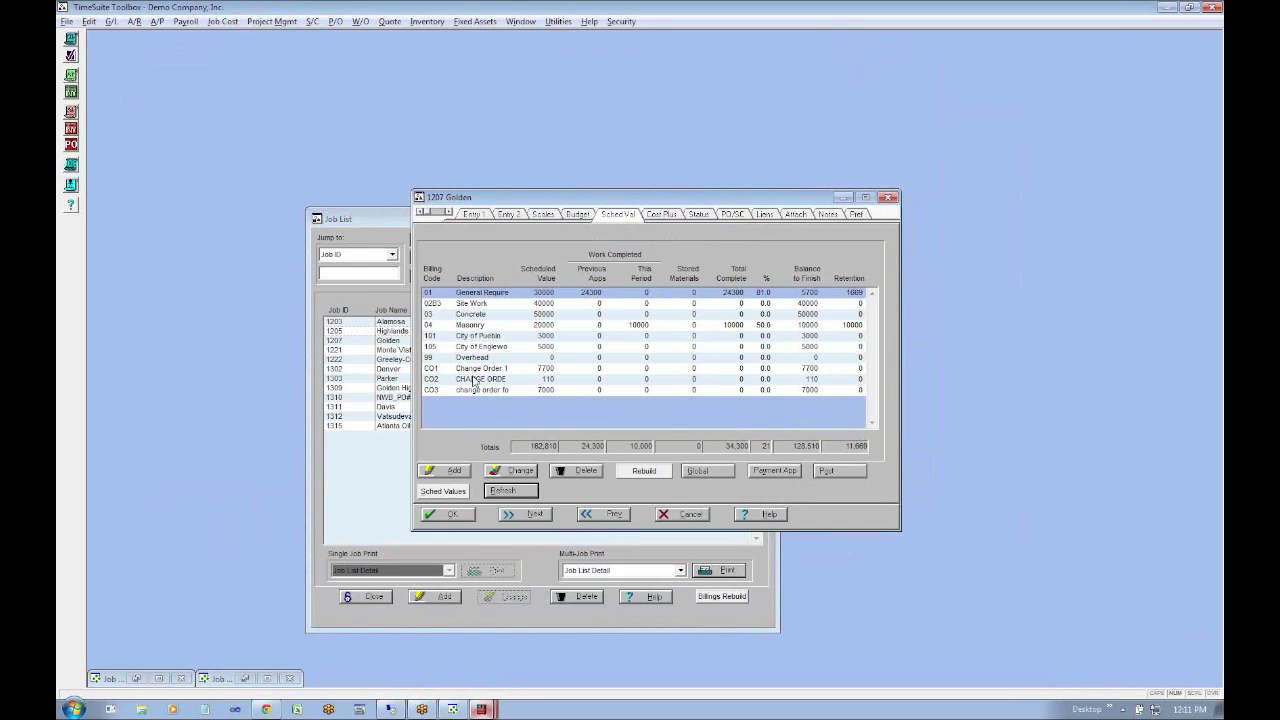
Review the Golden job's budget, expanding the 02 Site Work phase to examine its cost codes
{"action": "left_click", "coordinate": [578, 214]}
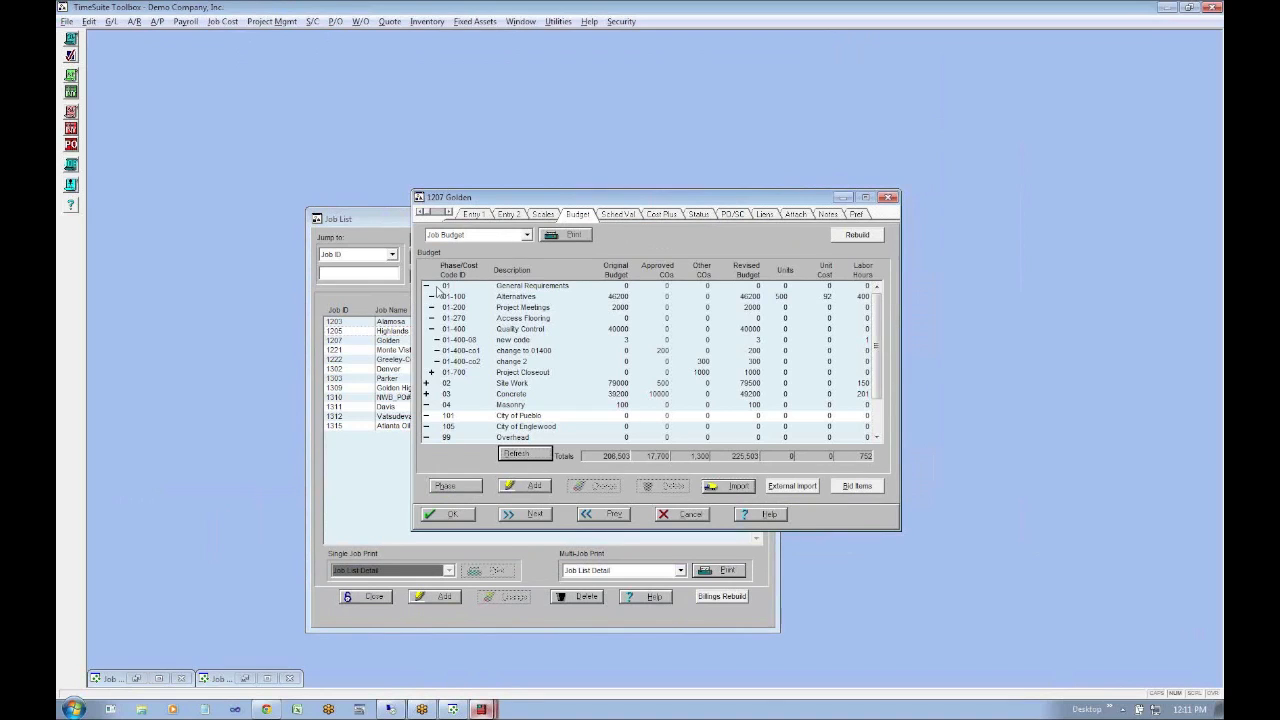
{"action": "left_click", "coordinate": [427, 383]}
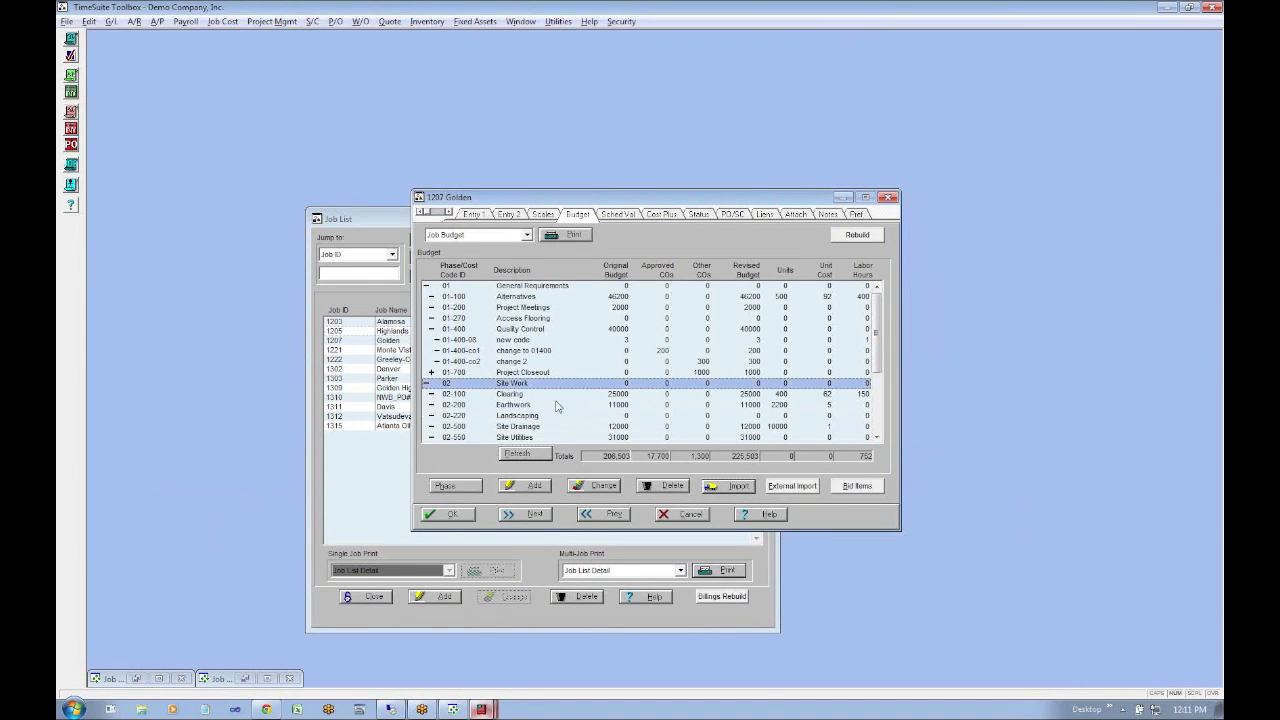
{"action": "scroll", "coordinate": [440, 370], "scroll_direction": "down", "scroll_amount": 3}
{"action": "scroll", "coordinate": [440, 360], "scroll_direction": "down", "scroll_amount": 3}
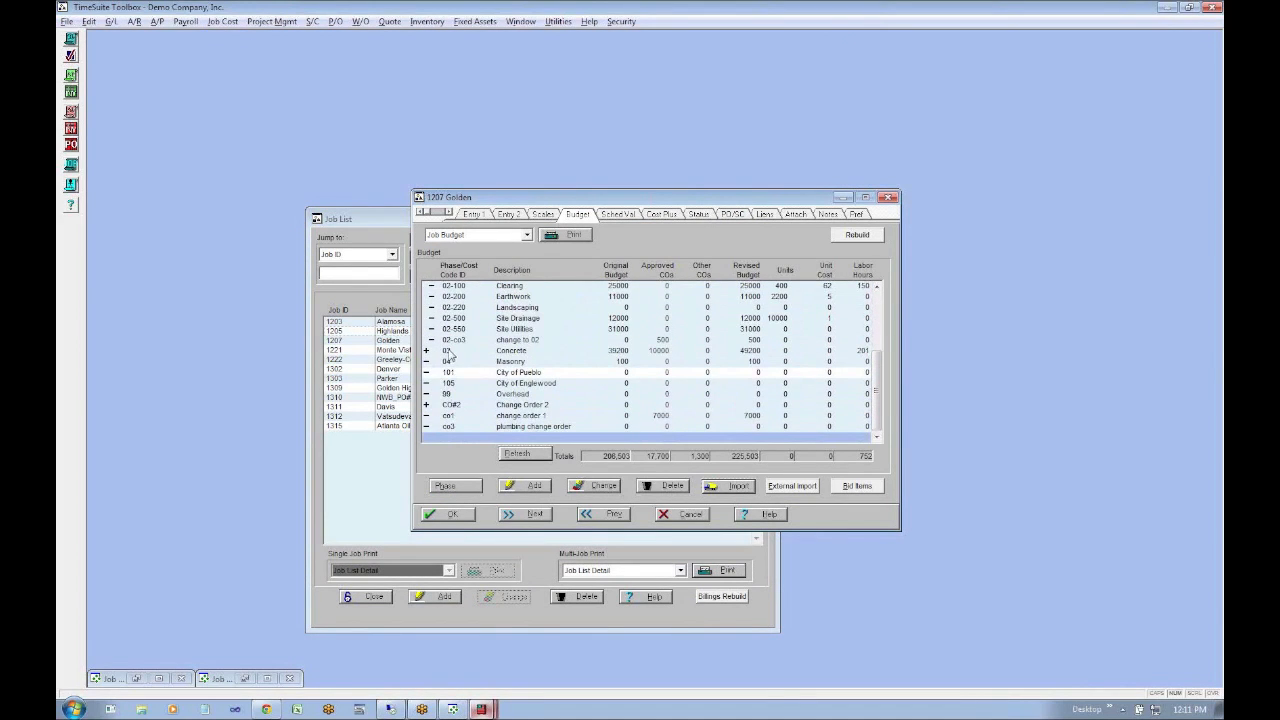
{"action": "left_click_drag", "start_coordinate": [877, 387], "coordinate": [891, 298]}
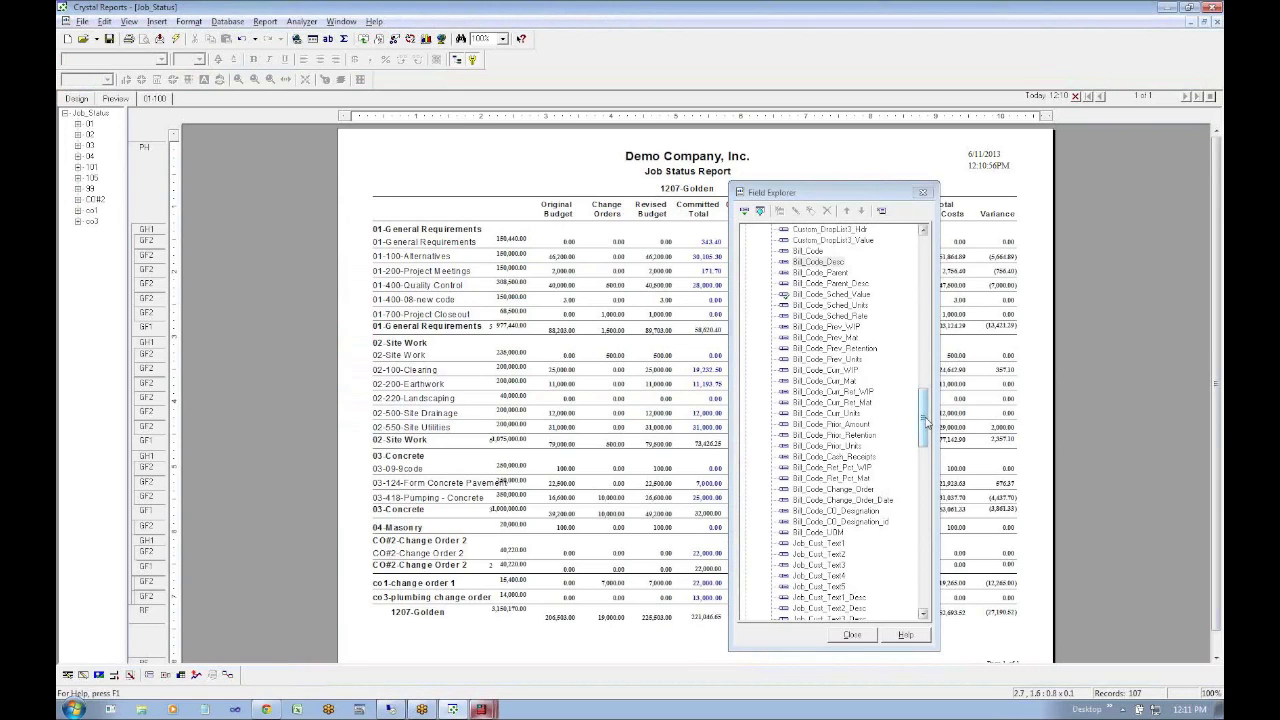
Collapse the T_get_job_status table in the Field Explorer and expand the Running Total Fields
{"action": "left_click_drag", "start_coordinate": [924, 418], "coordinate": [924, 245]}
{"action": "left_click", "coordinate": [758, 241]}
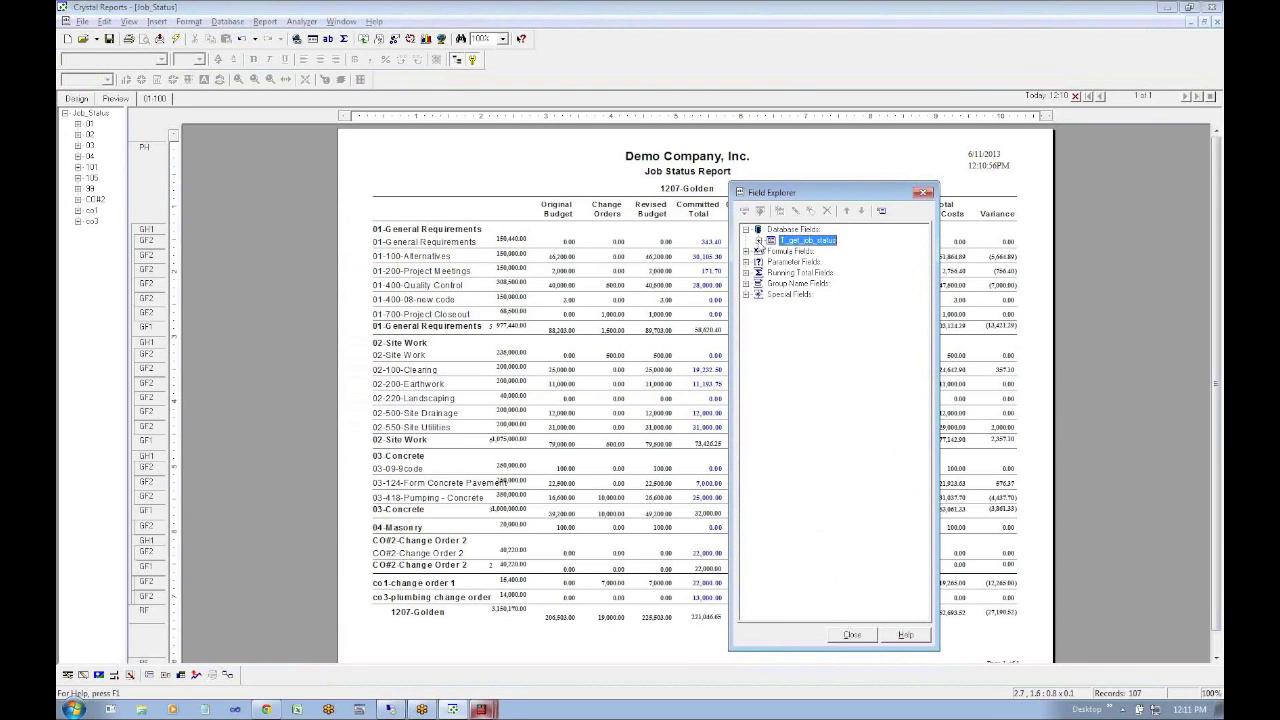
{"action": "left_click", "coordinate": [800, 272]}
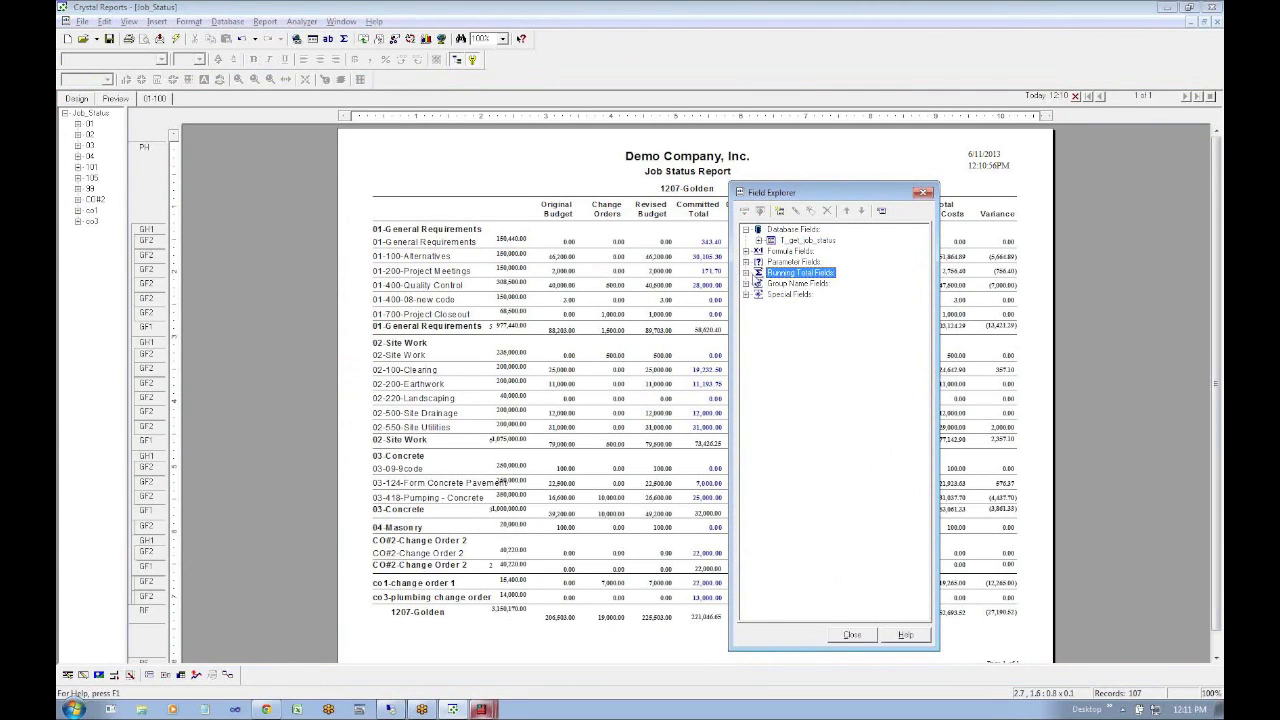
{"action": "left_click", "coordinate": [746, 273]}
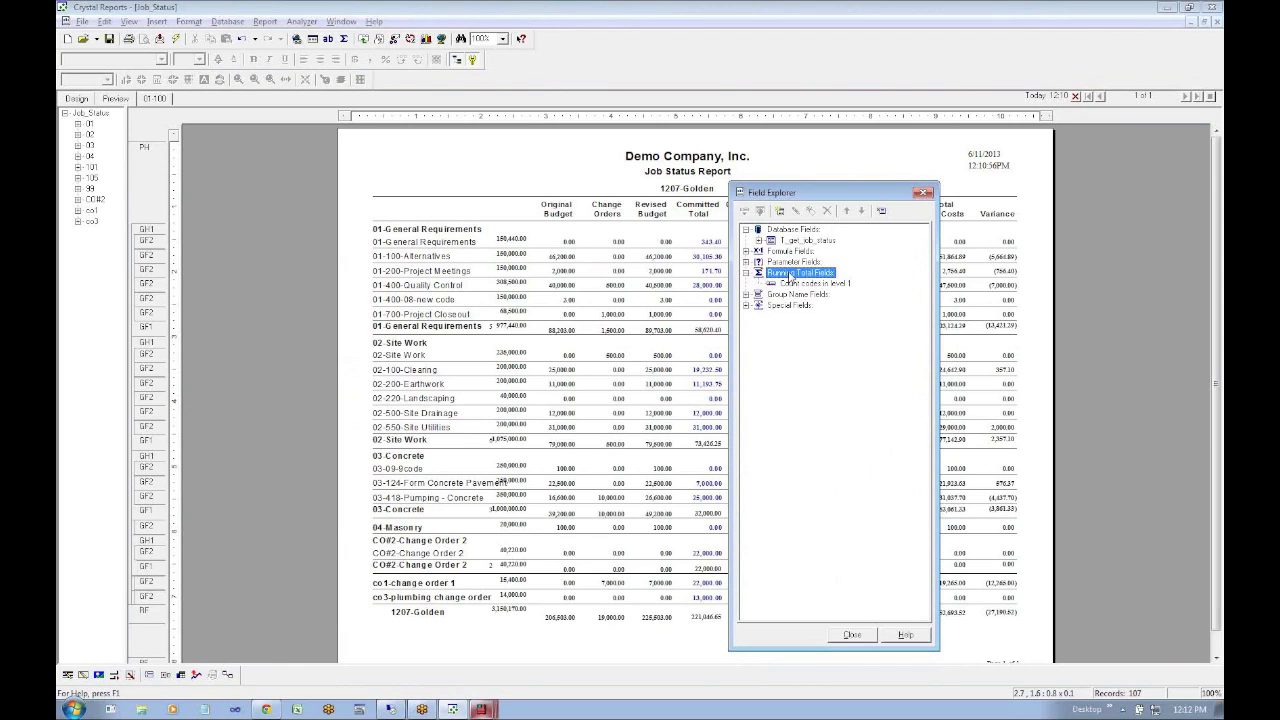
Create a new running total field that sums T_get_job_status.Bill_Code_Sched_Value
{"action": "left_click", "coordinate": [780, 212]}
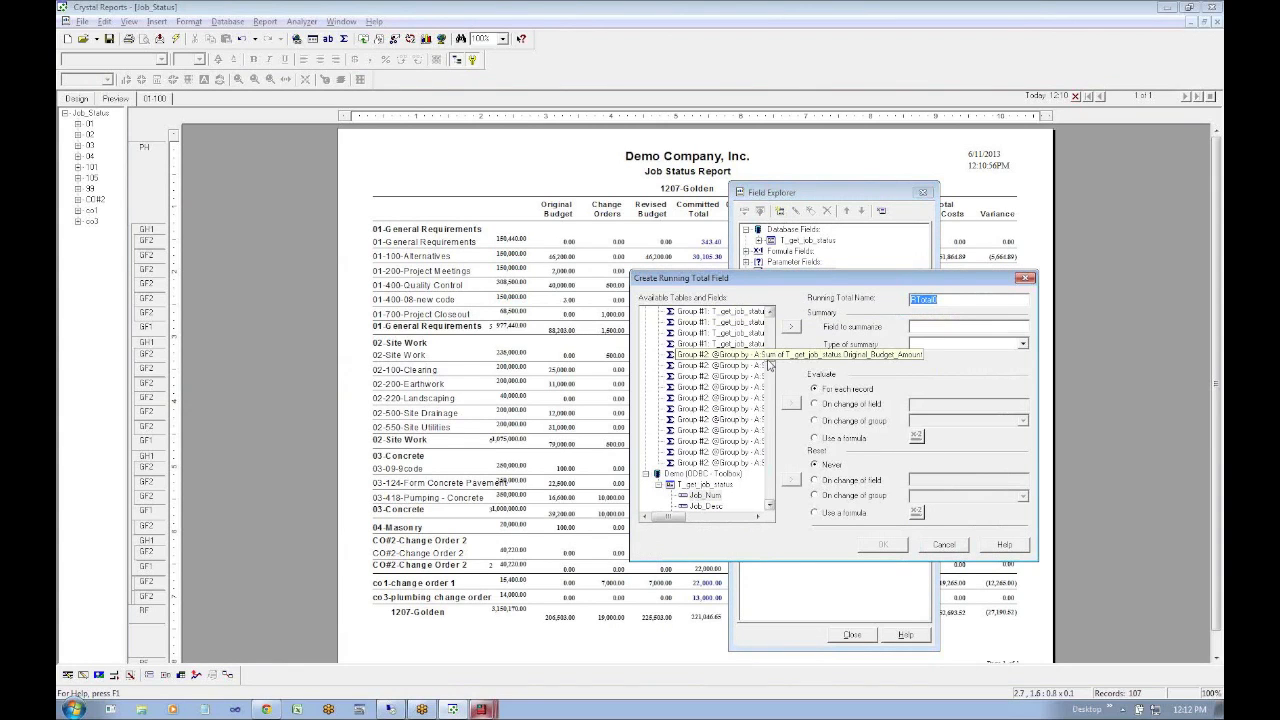
{"action": "left_click", "coordinate": [772, 498]}
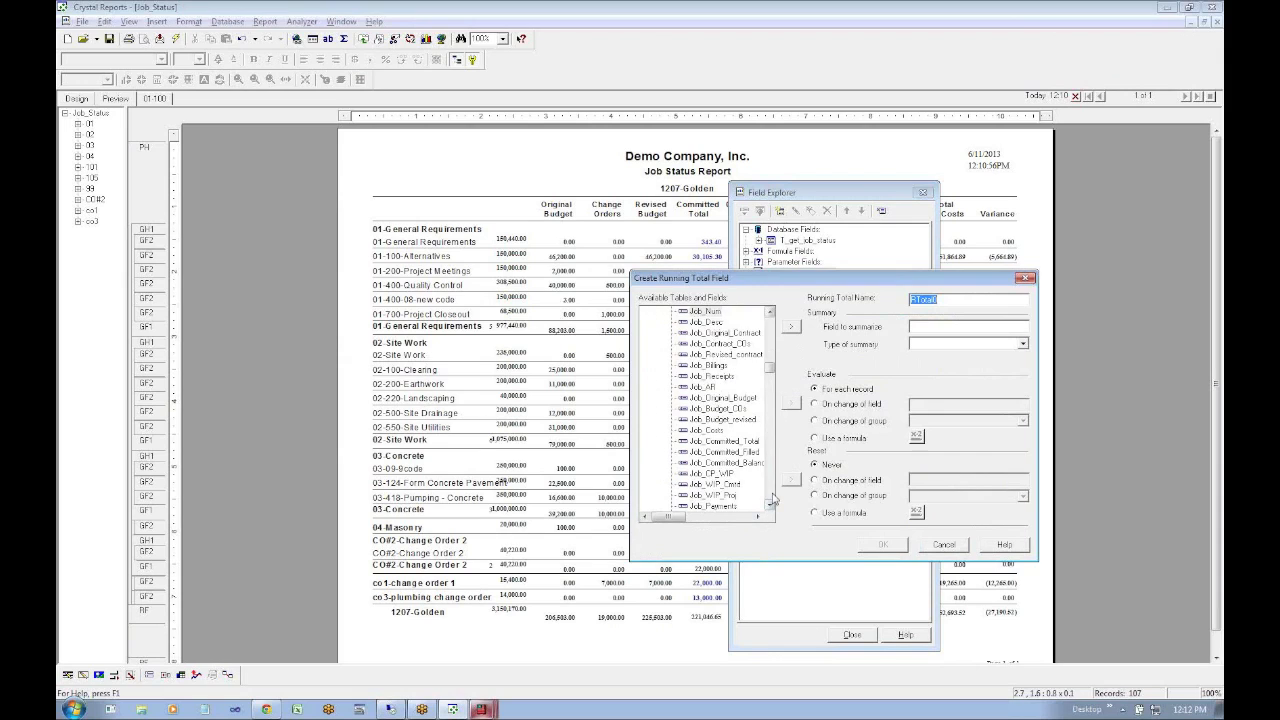
{"action": "left_click", "coordinate": [770, 332]}
{"action": "left_click", "coordinate": [770, 332]}
{"action": "left_click", "coordinate": [770, 332]}
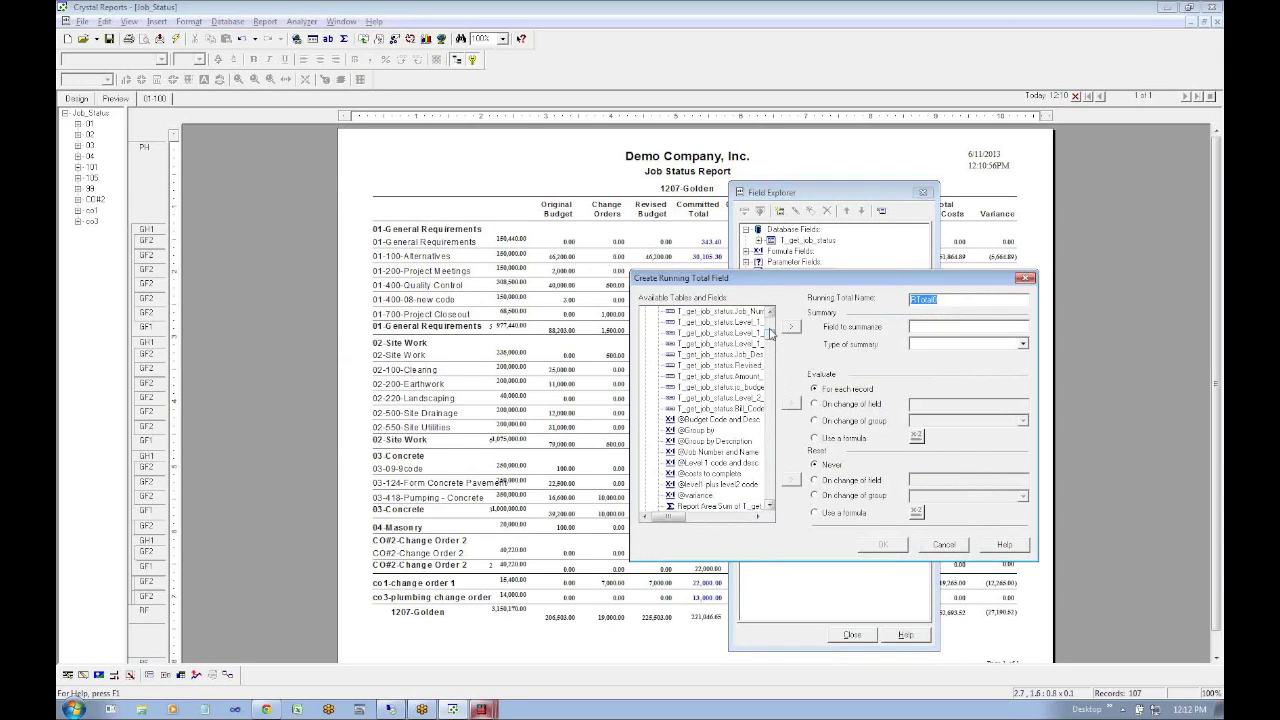
{"action": "left_click", "coordinate": [770, 344]}
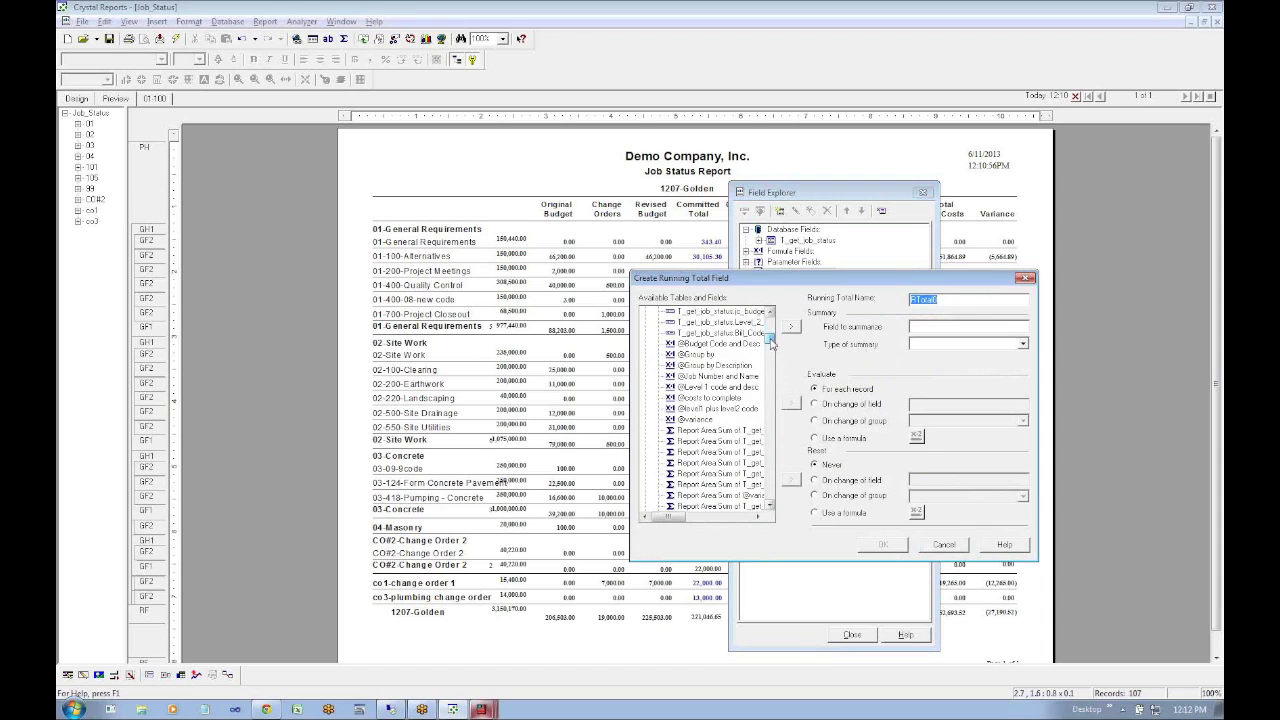
{"action": "left_click_drag", "start_coordinate": [772, 344], "coordinate": [775, 330]}
{"action": "scroll", "coordinate": [775, 335], "scroll_direction": "down", "scroll_amount": 4}
{"action": "left_click", "coordinate": [754, 452]}
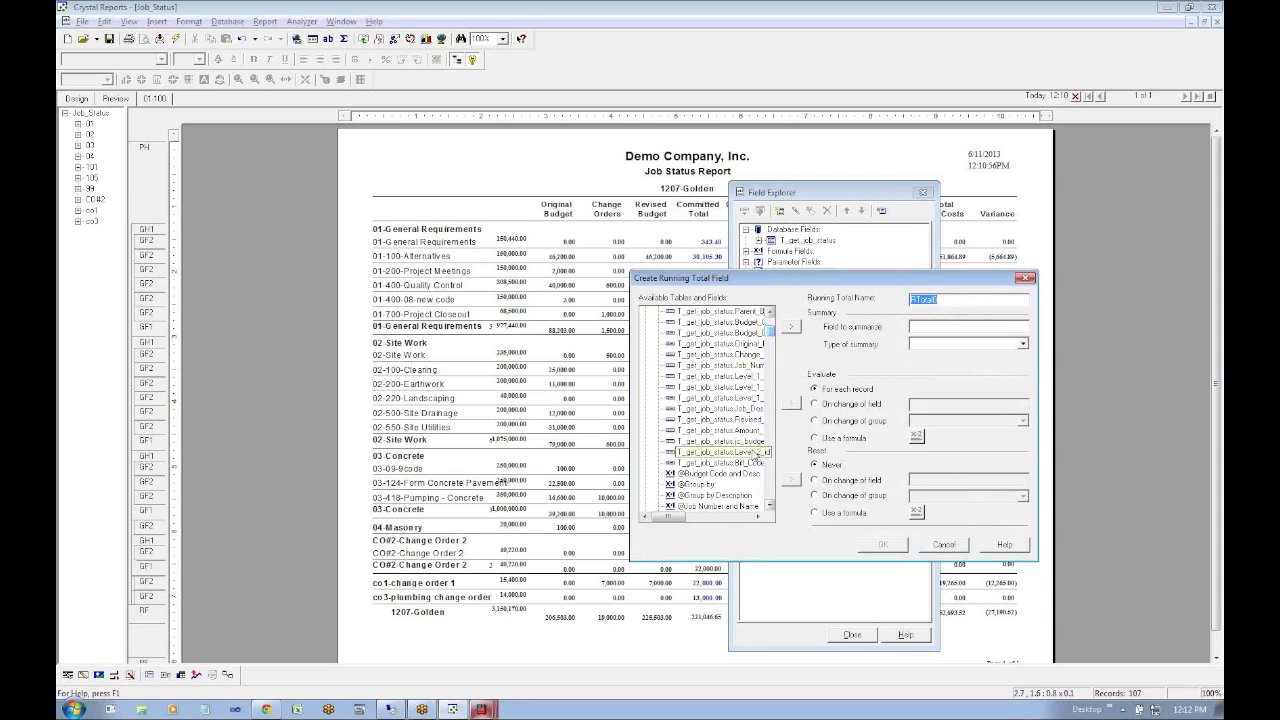
{"action": "left_click", "coordinate": [766, 463]}
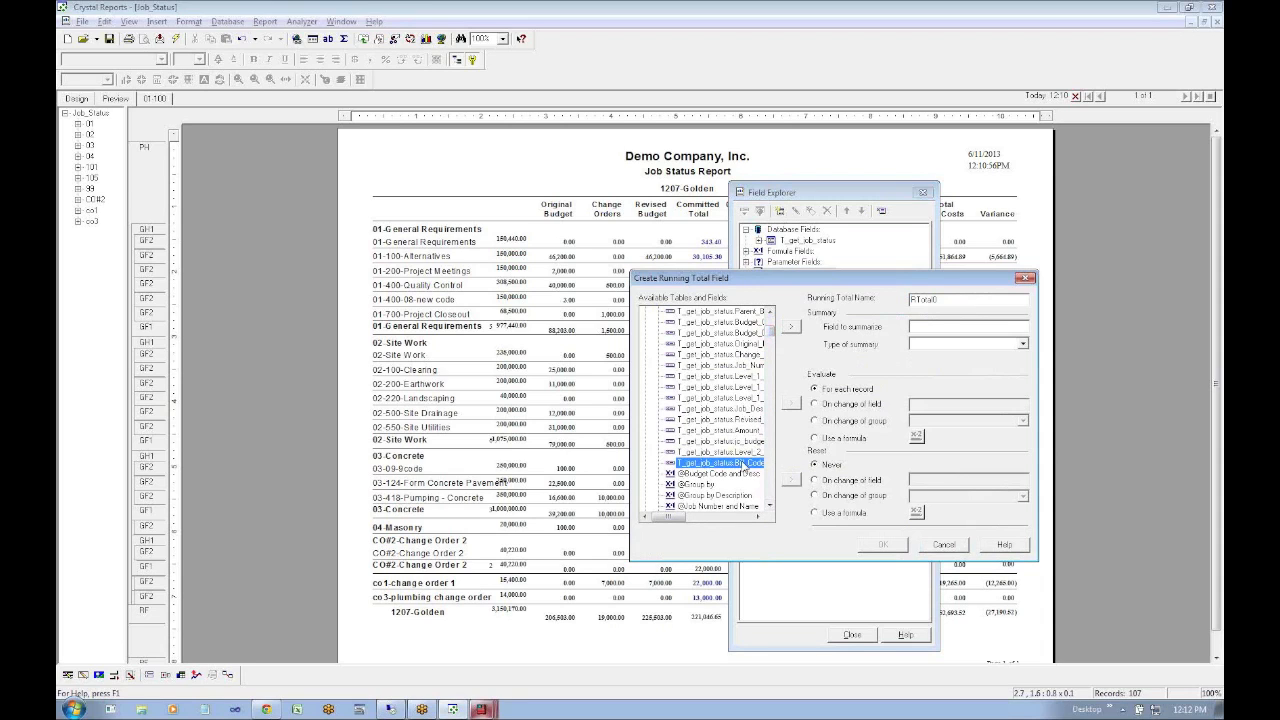
{"action": "left_click", "coordinate": [790, 327]}
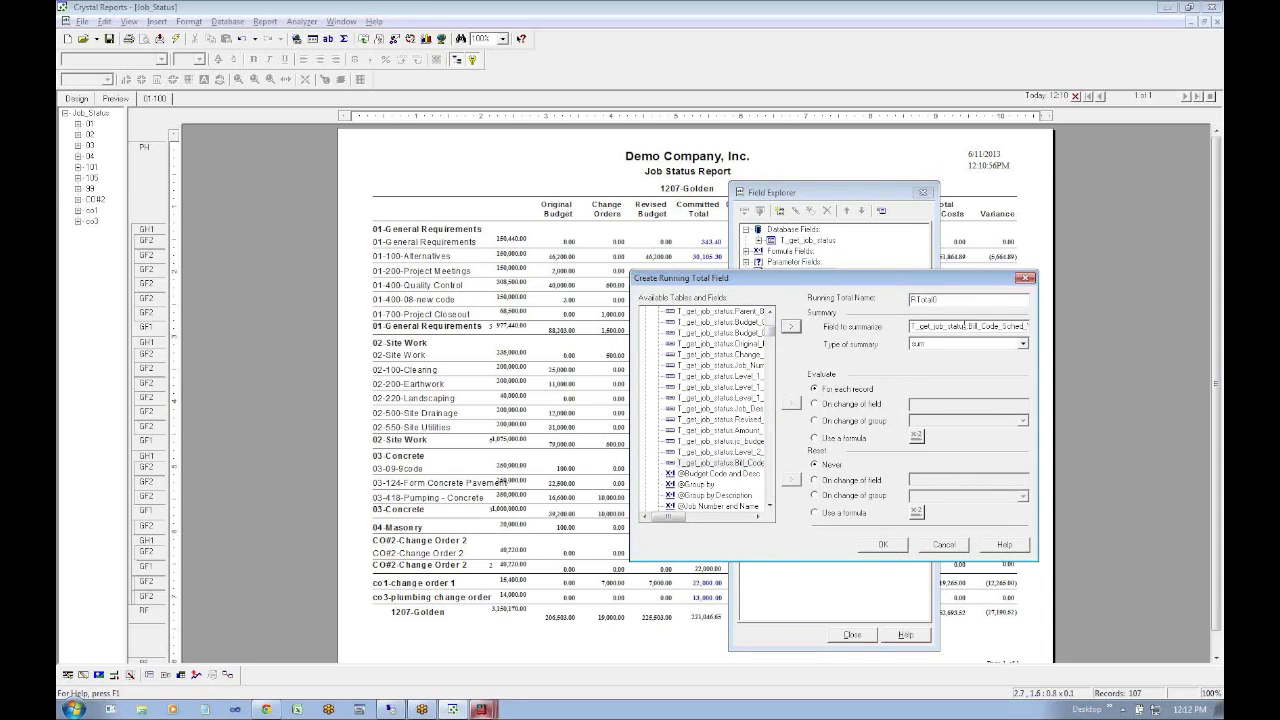
{"action": "left_click_drag", "start_coordinate": [981, 326], "coordinate": [1044, 333]}
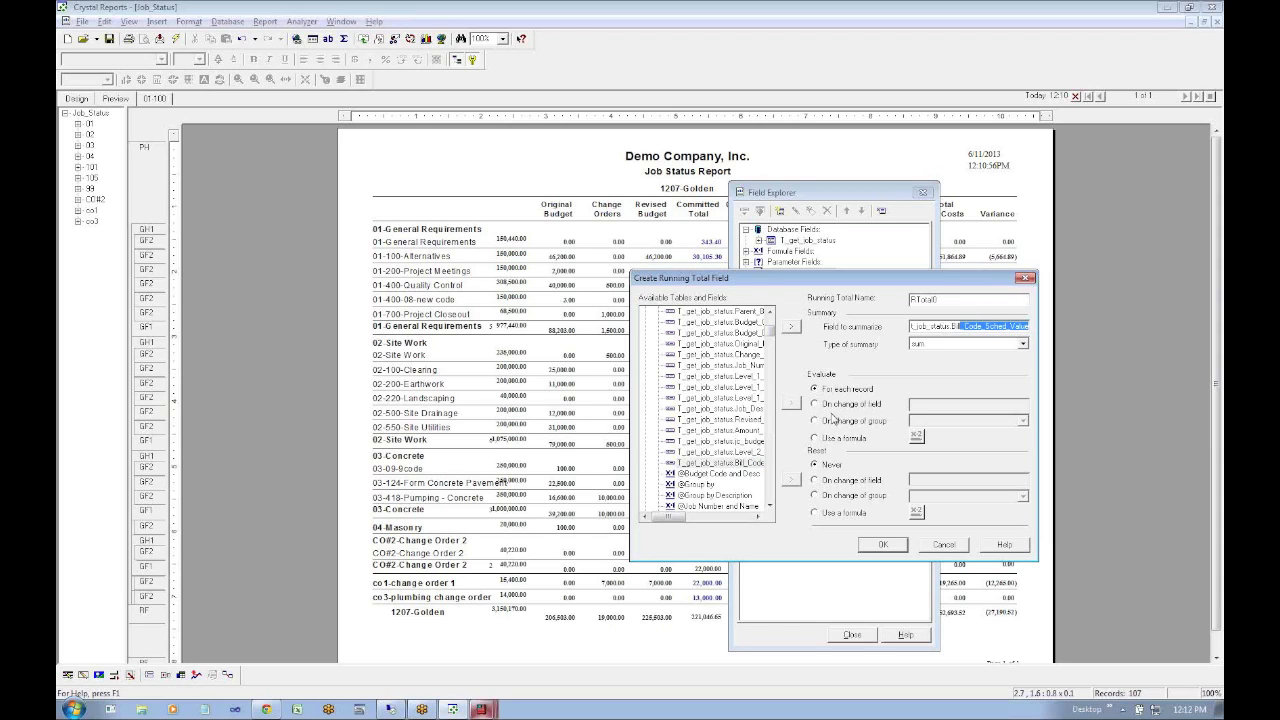
Set the running total to evaluate on change of Group #1, T_get_job_status.Level_1_Code
{"action": "left_click", "coordinate": [855, 422]}
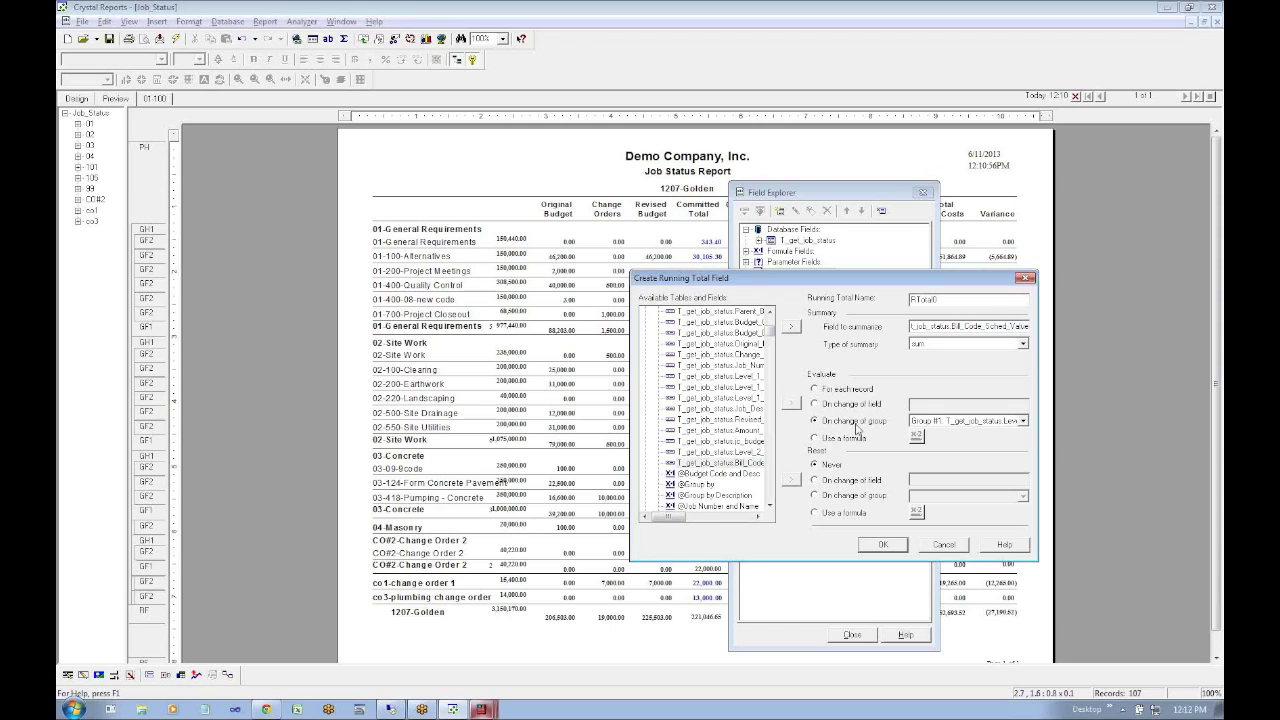
{"action": "left_click", "coordinate": [1018, 421]}
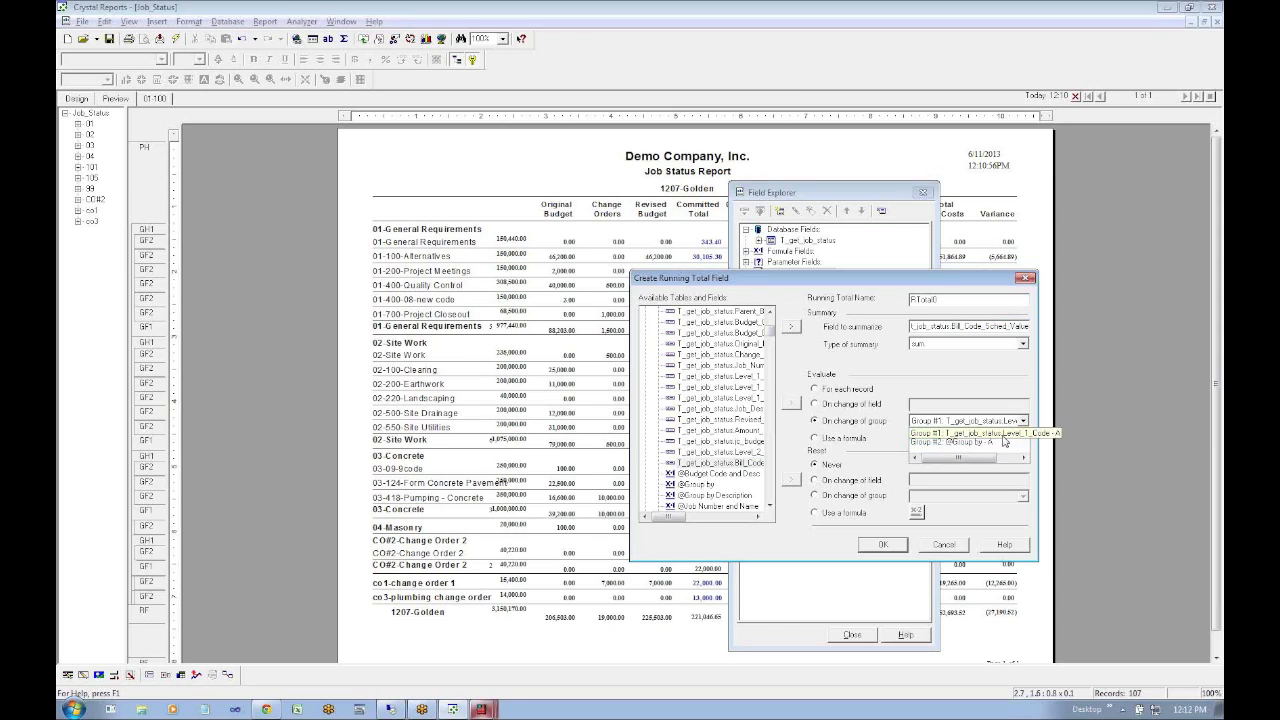
{"action": "left_click", "coordinate": [1011, 436]}
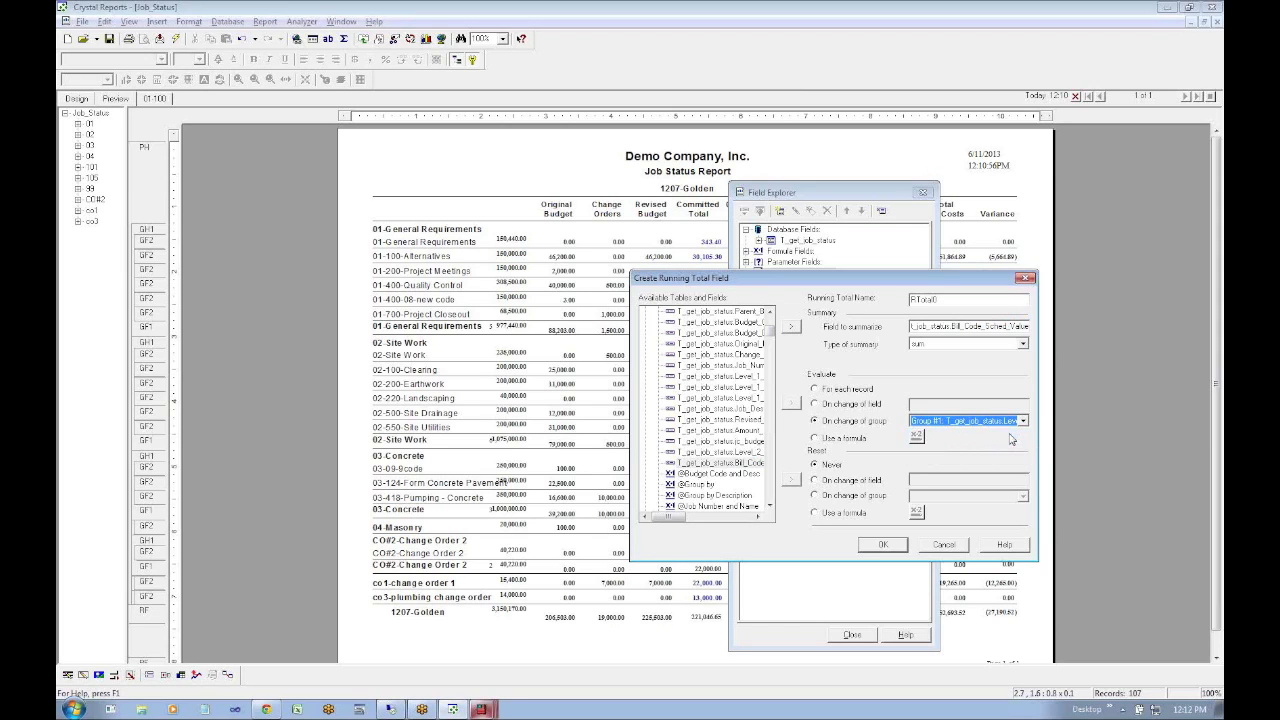
{"action": "left_click", "coordinate": [993, 428]}
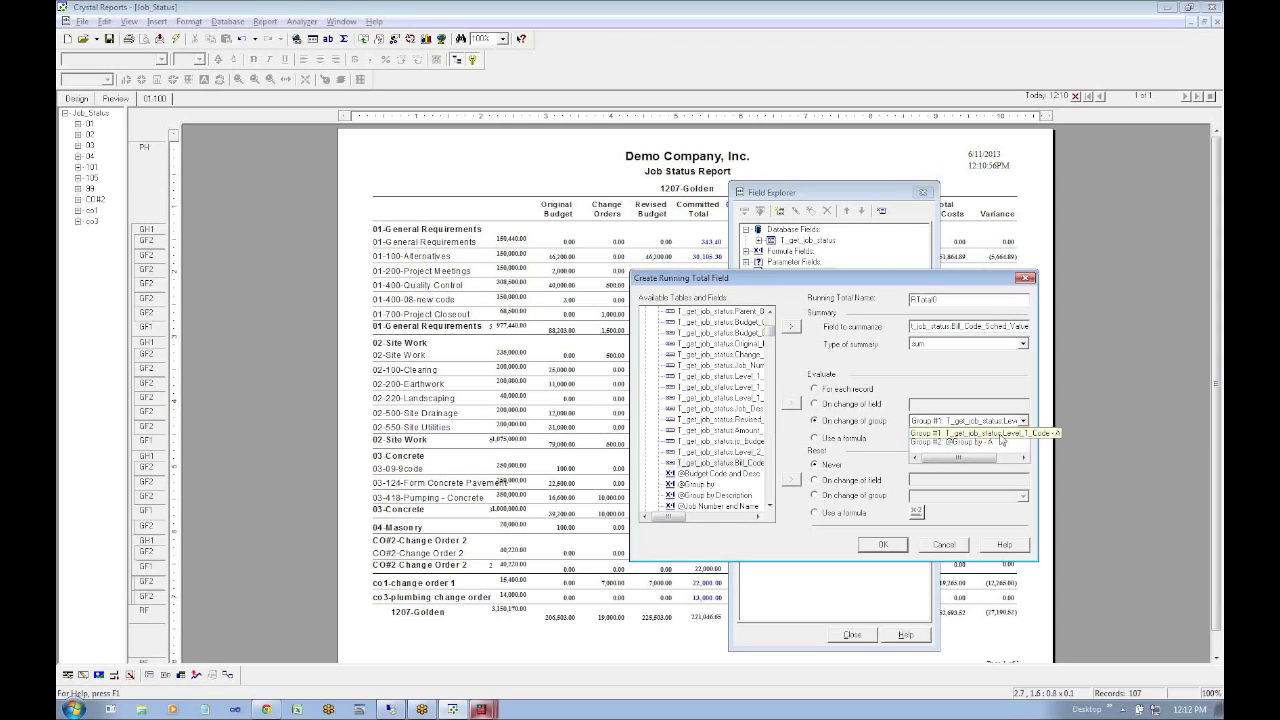
Switch to TimeSuite and add billing code 999 with a scheduled value of 1,000,000 to the 1207 Golden job's schedule of values
{"action": "left_click", "coordinate": [482, 710]}
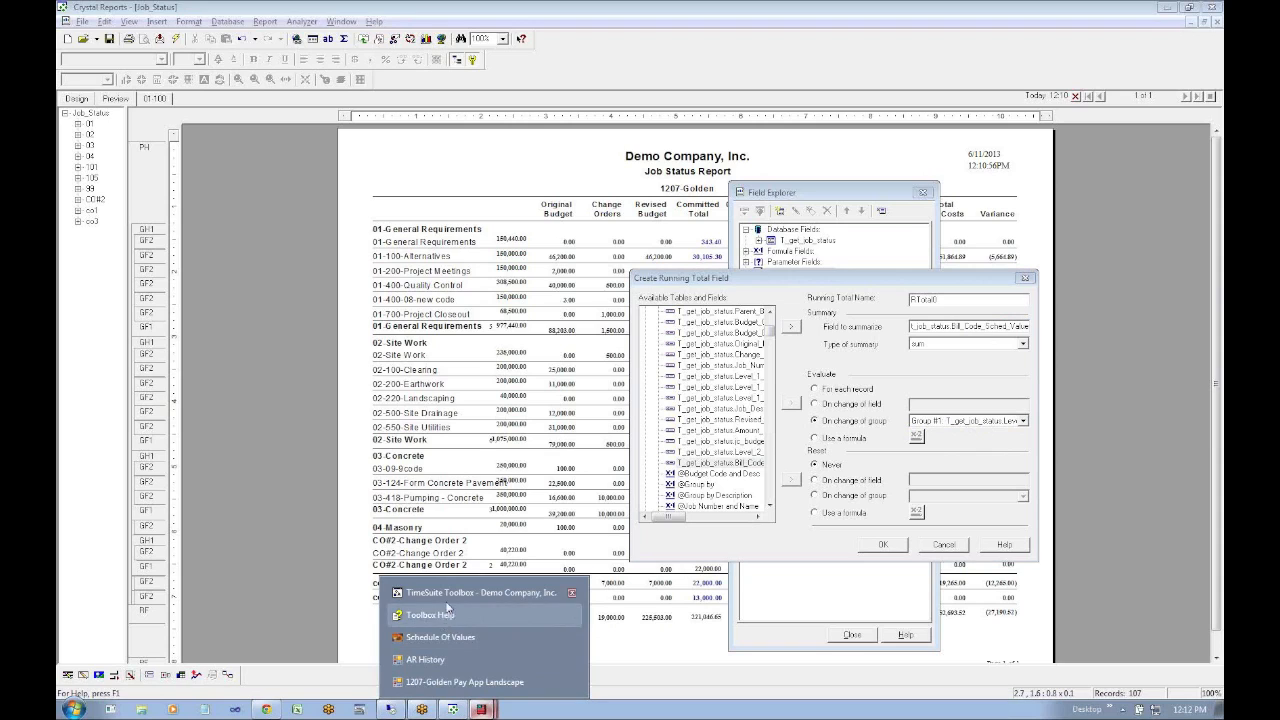
{"action": "left_click", "coordinate": [470, 592]}
{"action": "left_click", "coordinate": [620, 215]}
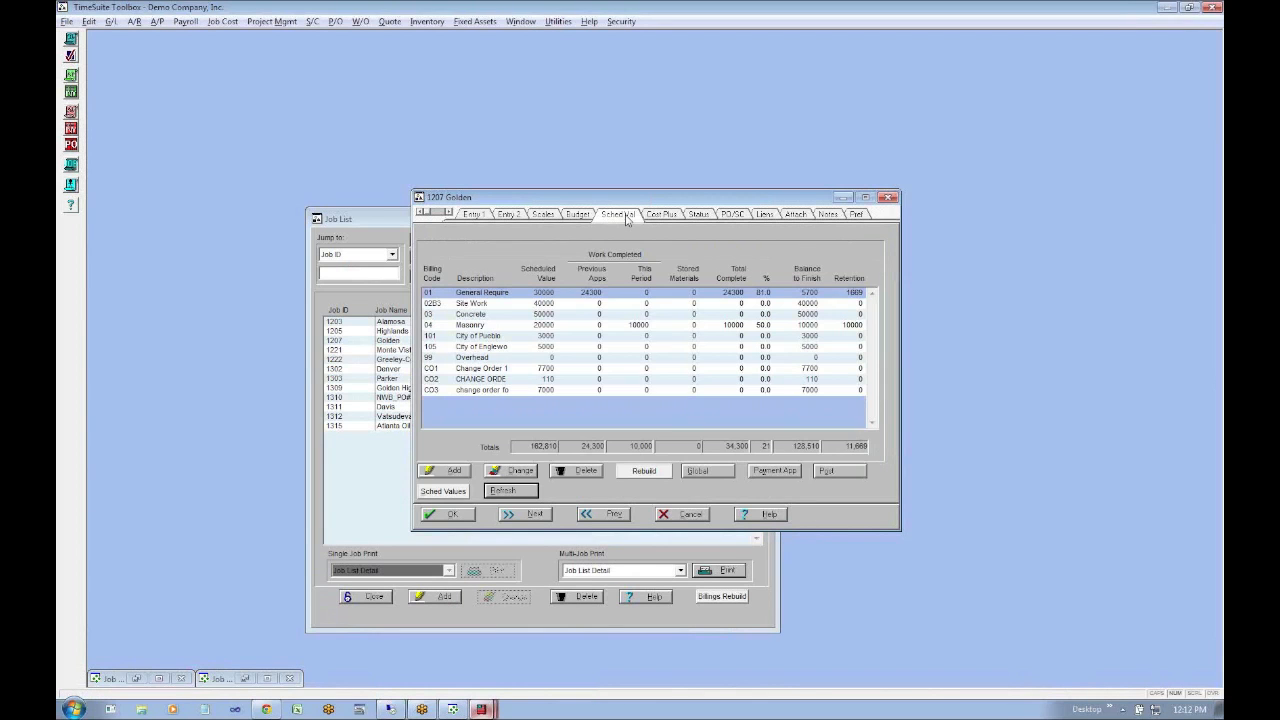
{"action": "left_click", "coordinate": [455, 470]}
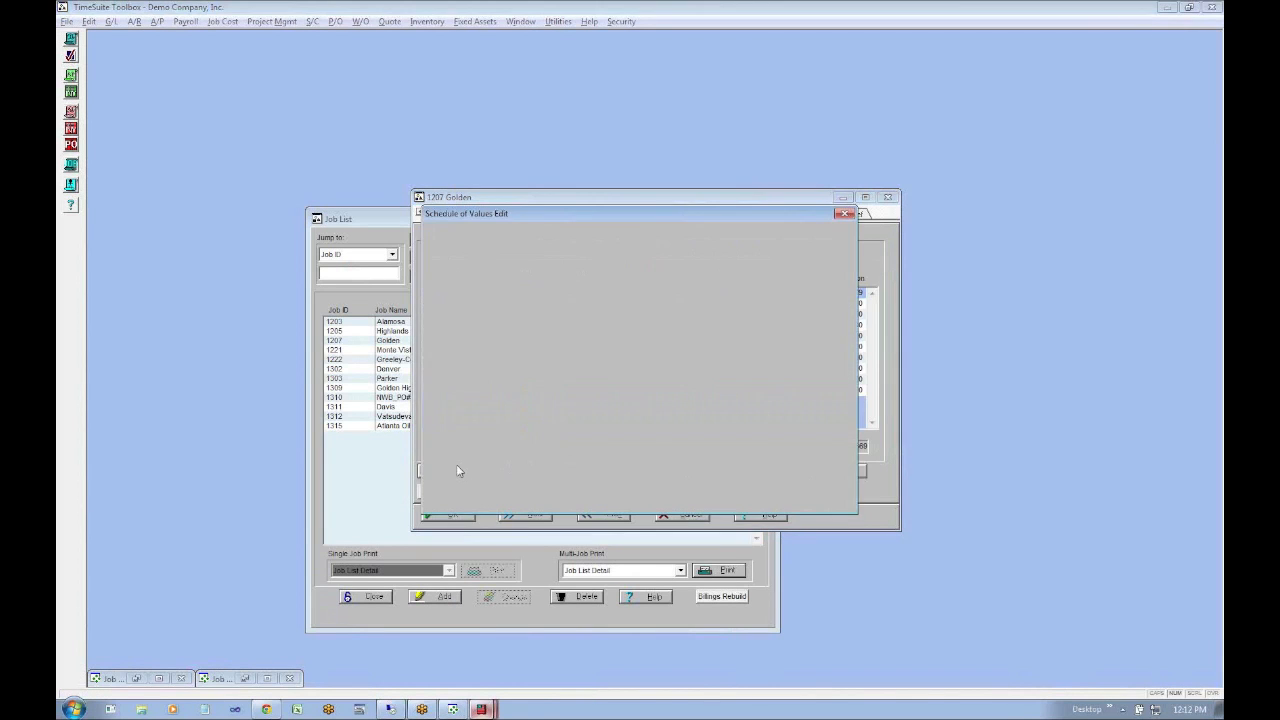
{"action": "type", "text": "999"}
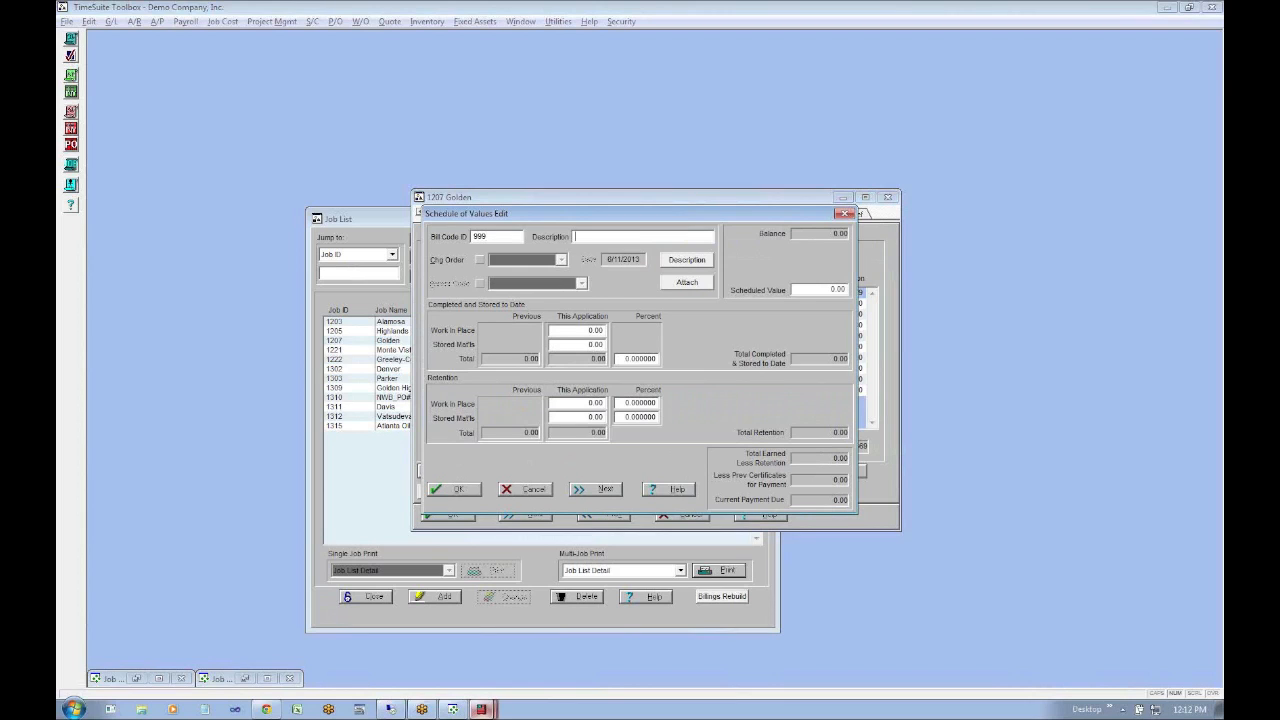
{"action": "left_click", "coordinate": [828, 289]}
{"action": "type", "text": "1,000,000"}
{"action": "key", "text": "Tab"}
{"action": "left_click", "coordinate": [458, 490]}
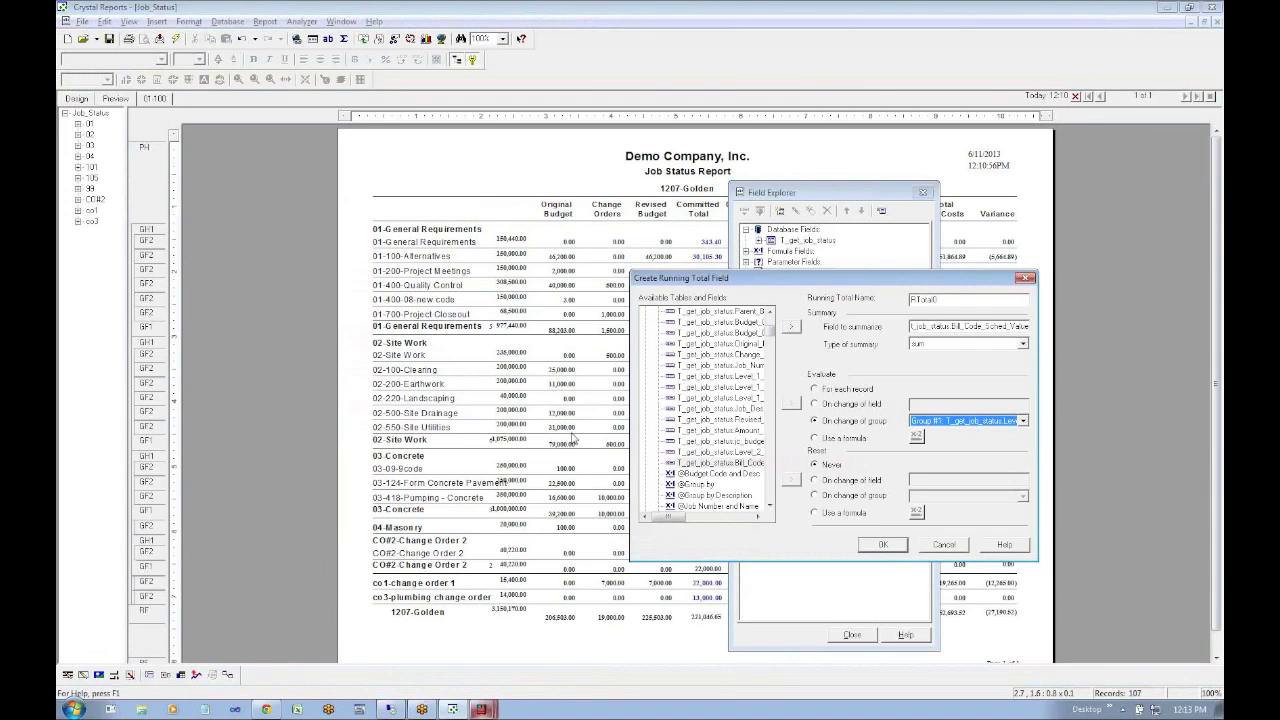
Accept the first running total in Crystal Reports and start a second one that also sums T_get_job_status.Bill_Code_Sched_Value
{"action": "left_click", "coordinate": [882, 545]}
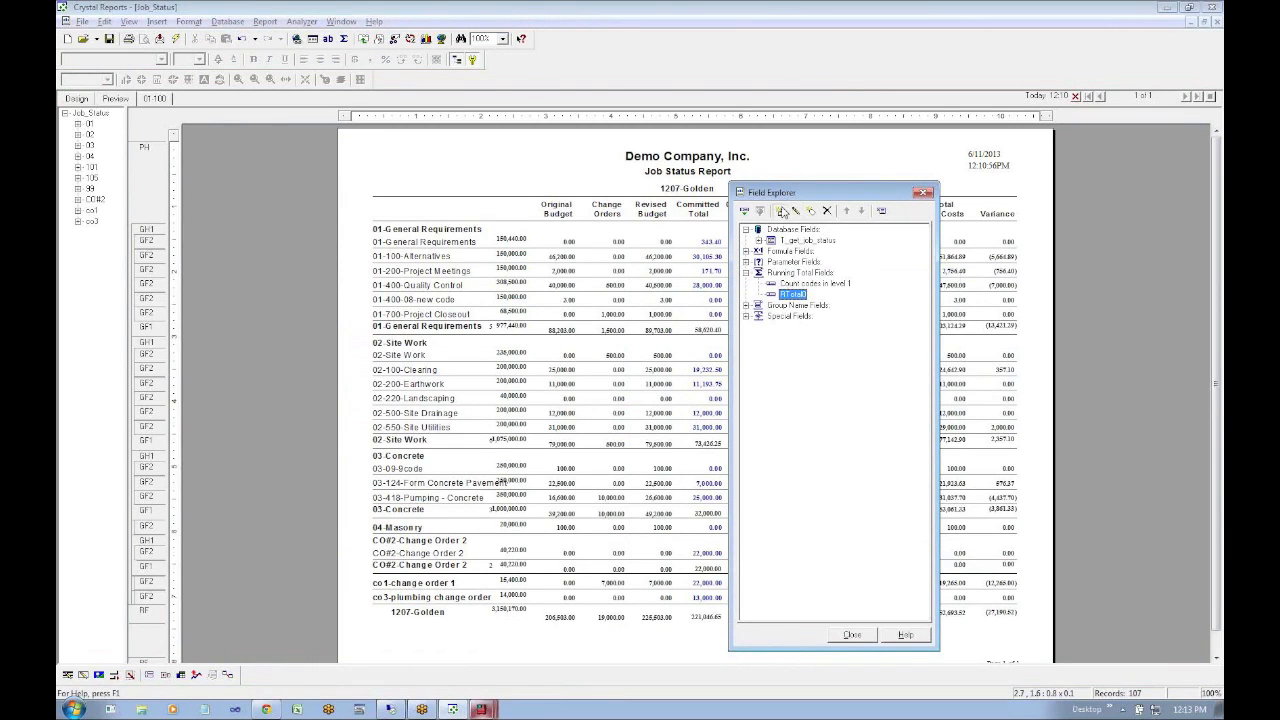
{"action": "left_click", "coordinate": [780, 211]}
{"action": "key", "text": "Escape"}
{"action": "left_click", "coordinate": [782, 211]}
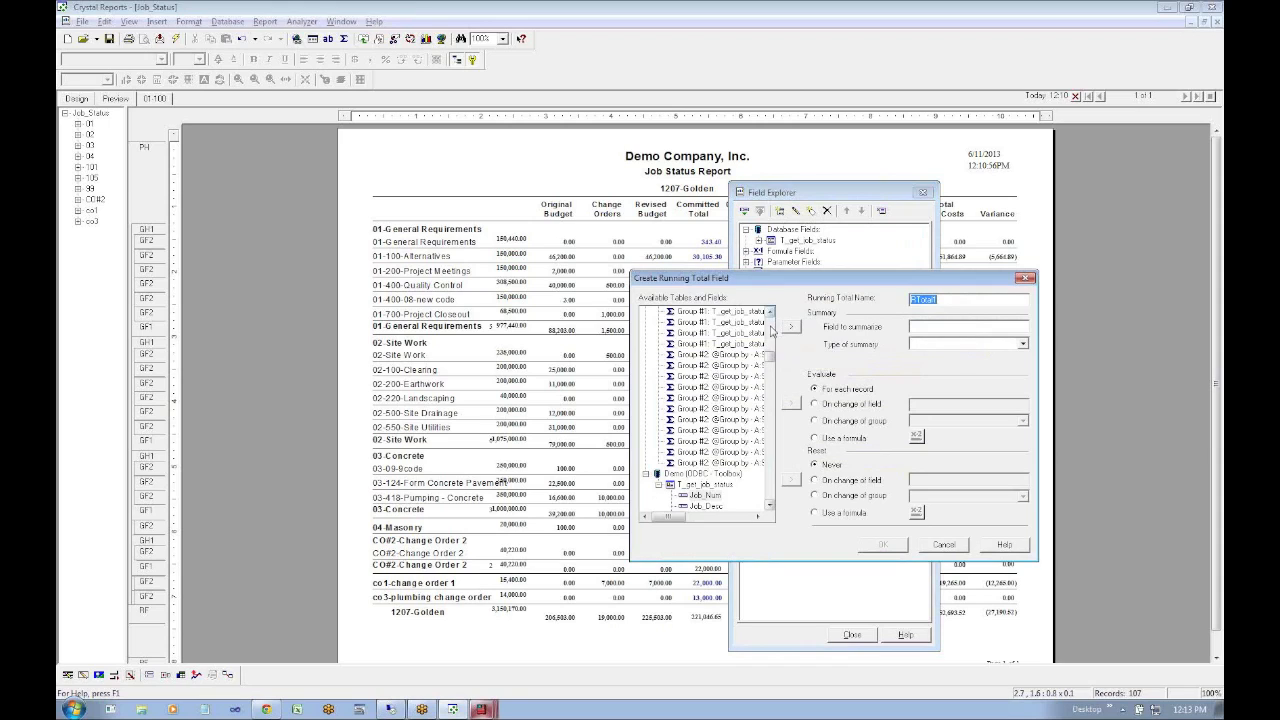
{"action": "scroll", "coordinate": [770, 330], "scroll_direction": "up", "scroll_amount": 4}
{"action": "left_click", "coordinate": [770, 312]}
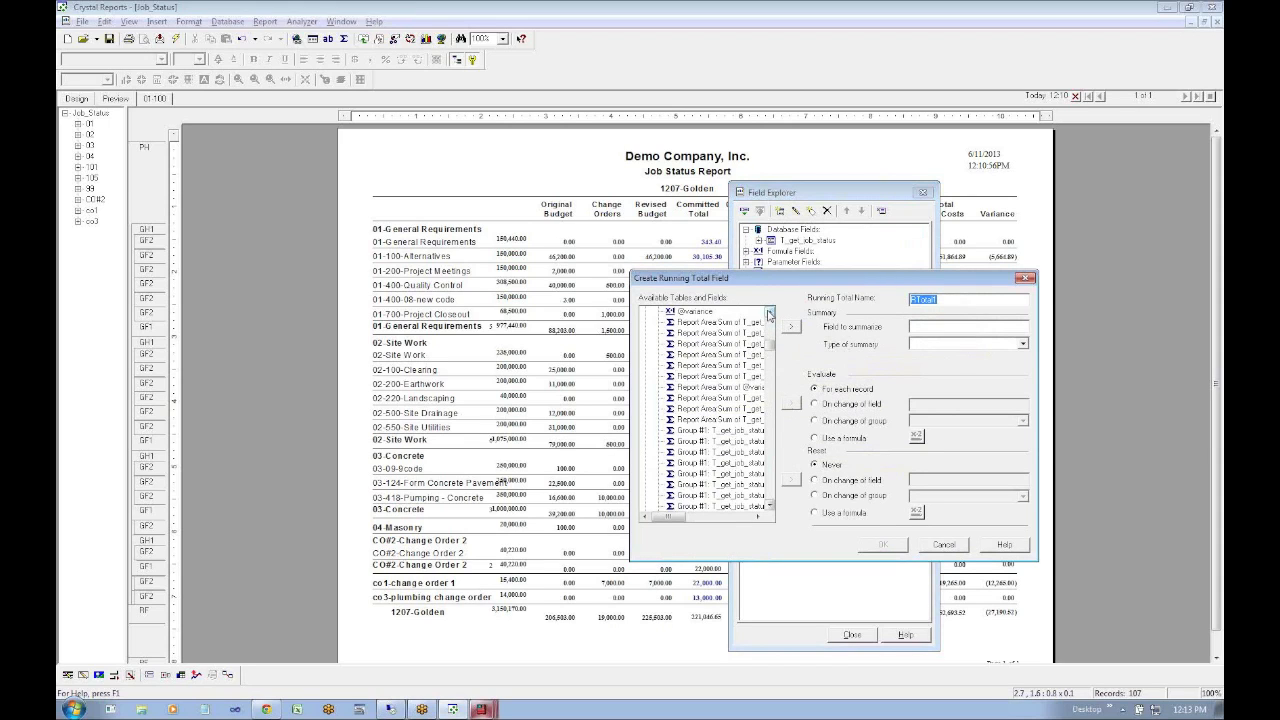
{"action": "left_click", "coordinate": [770, 313]}
{"action": "left_click", "coordinate": [719, 346]}
{"action": "left_click", "coordinate": [719, 357]}
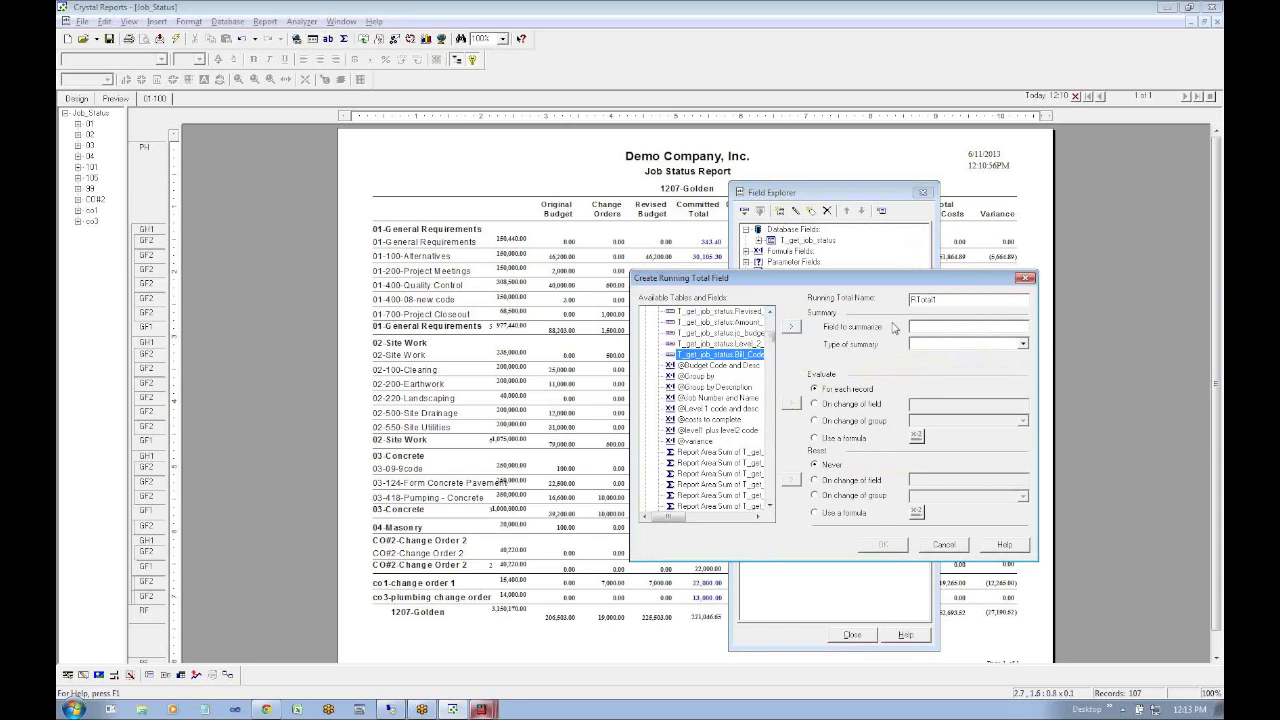
{"action": "left_click", "coordinate": [791, 327]}
Name the running total Contract Amount GT, evaluate it on change of Group #1 Level_1_Code, and accept it
{"action": "double_click", "coordinate": [942, 300]}
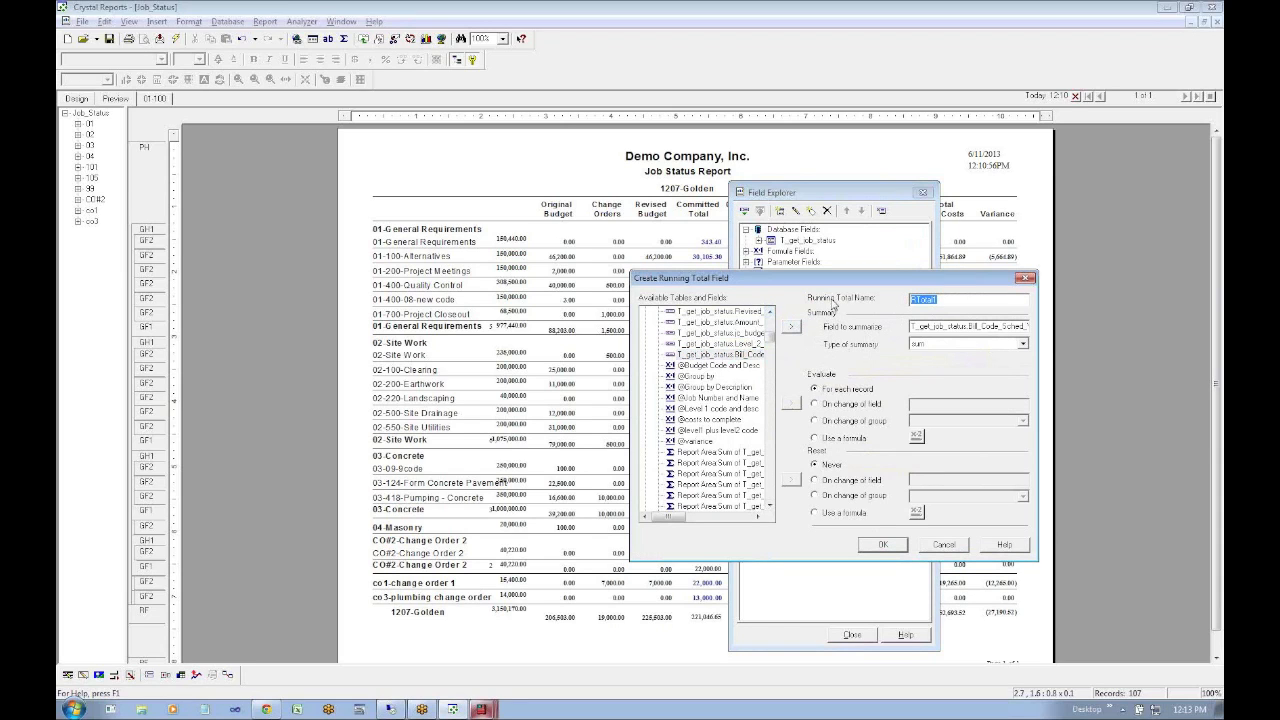
{"action": "type", "text": "C"}
{"action": "left_click", "coordinate": [1022, 420]}
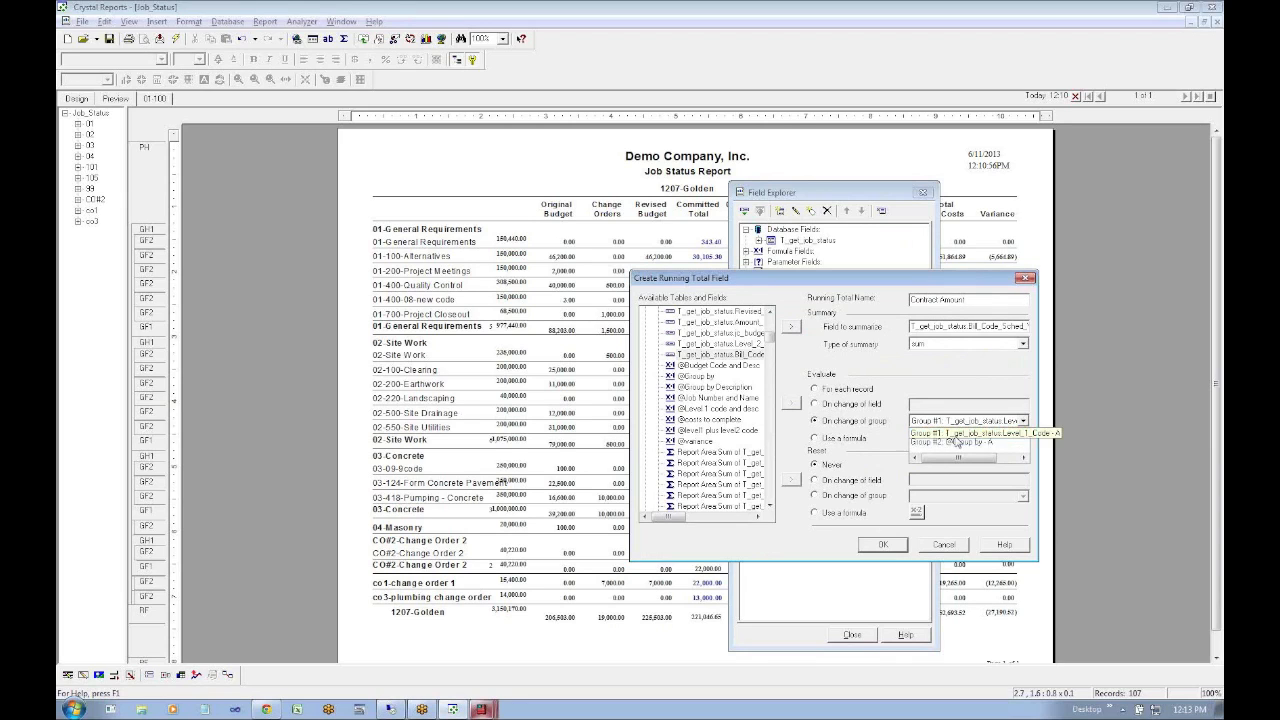
{"action": "left_click", "coordinate": [957, 435]}
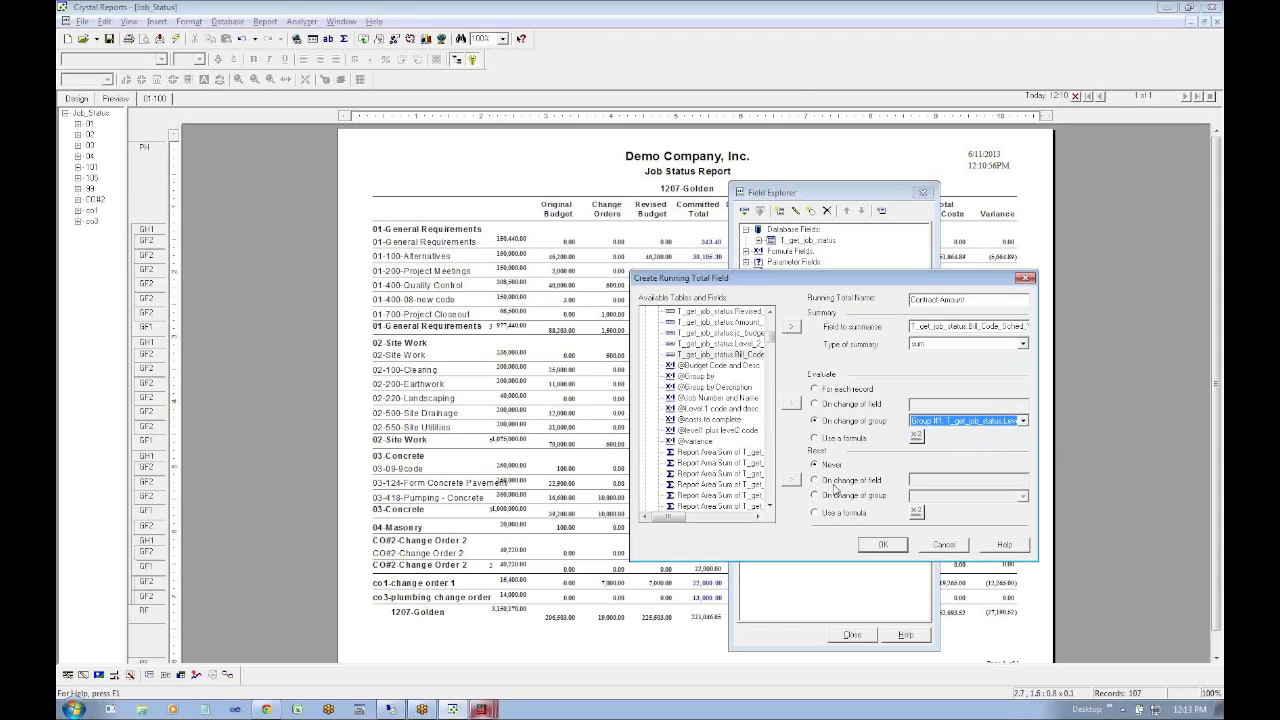
{"action": "left_click", "coordinate": [975, 302]}
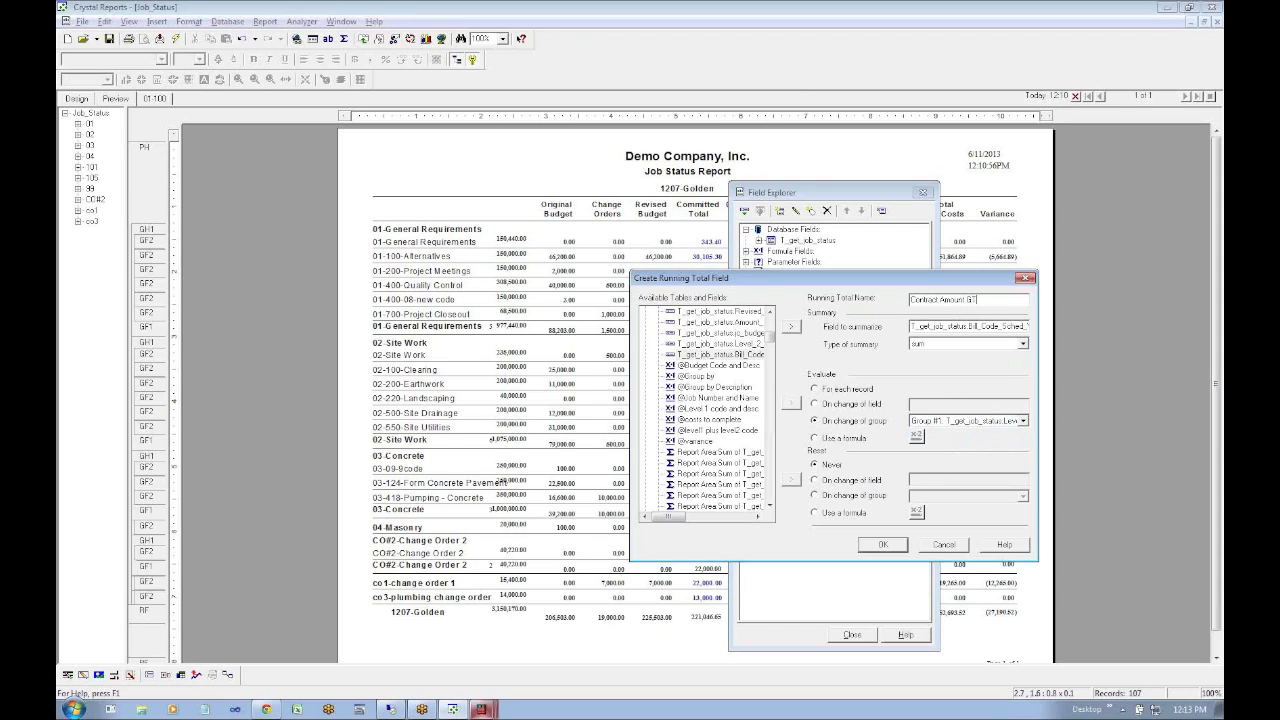
{"action": "left_click", "coordinate": [883, 544]}
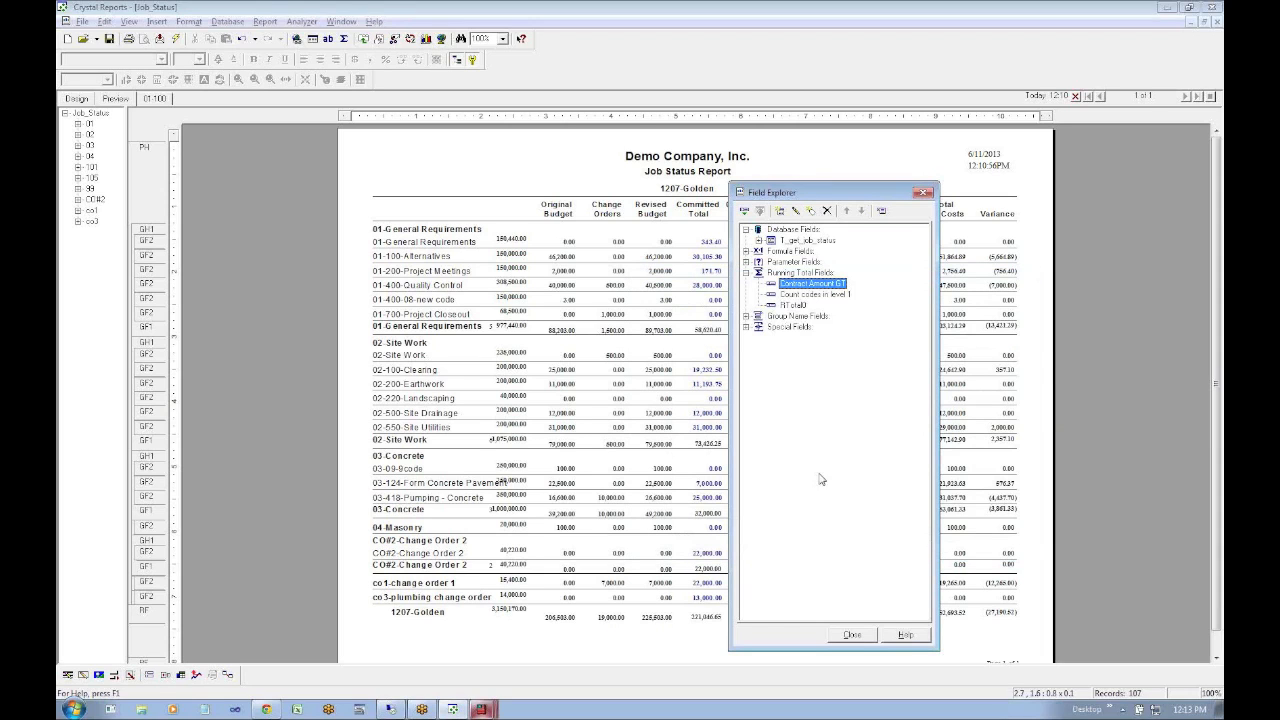
Compare the report footer's scheduled value sum with the 1207 Golden total in TimeSuite, and delete that sum from the report footer
{"action": "left_click", "coordinate": [75, 99]}
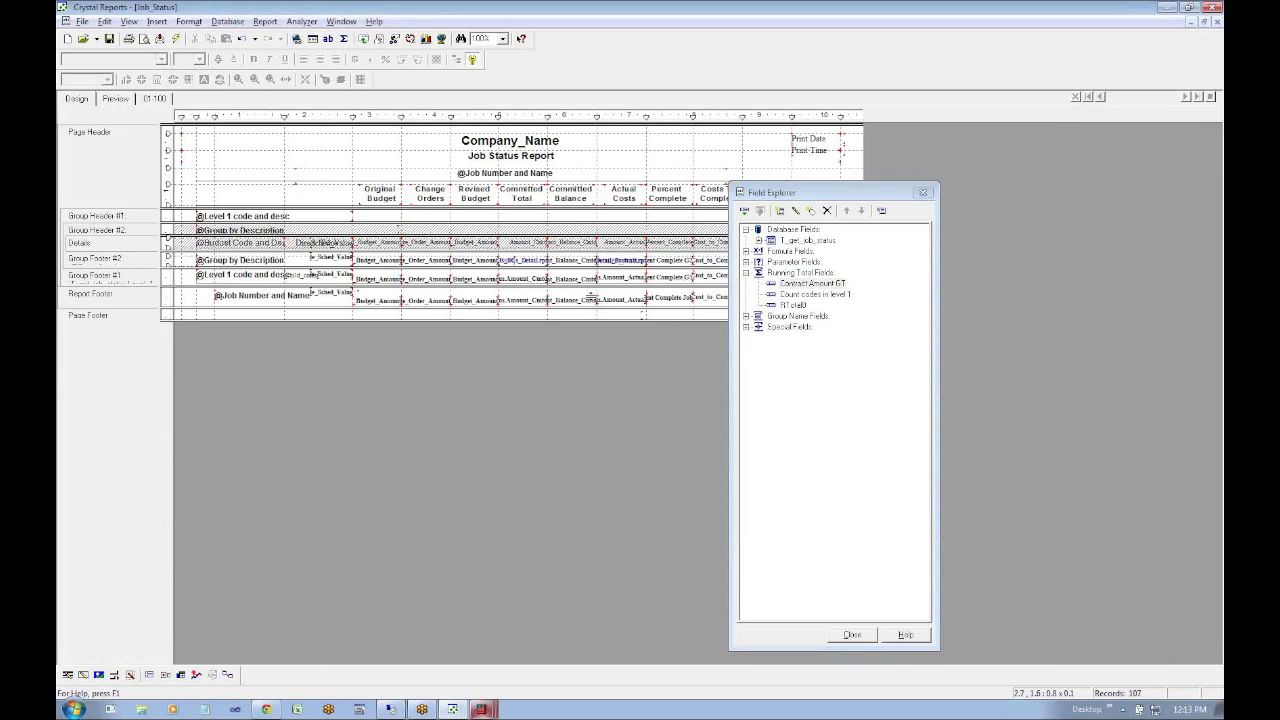
{"action": "left_click", "coordinate": [314, 292]}
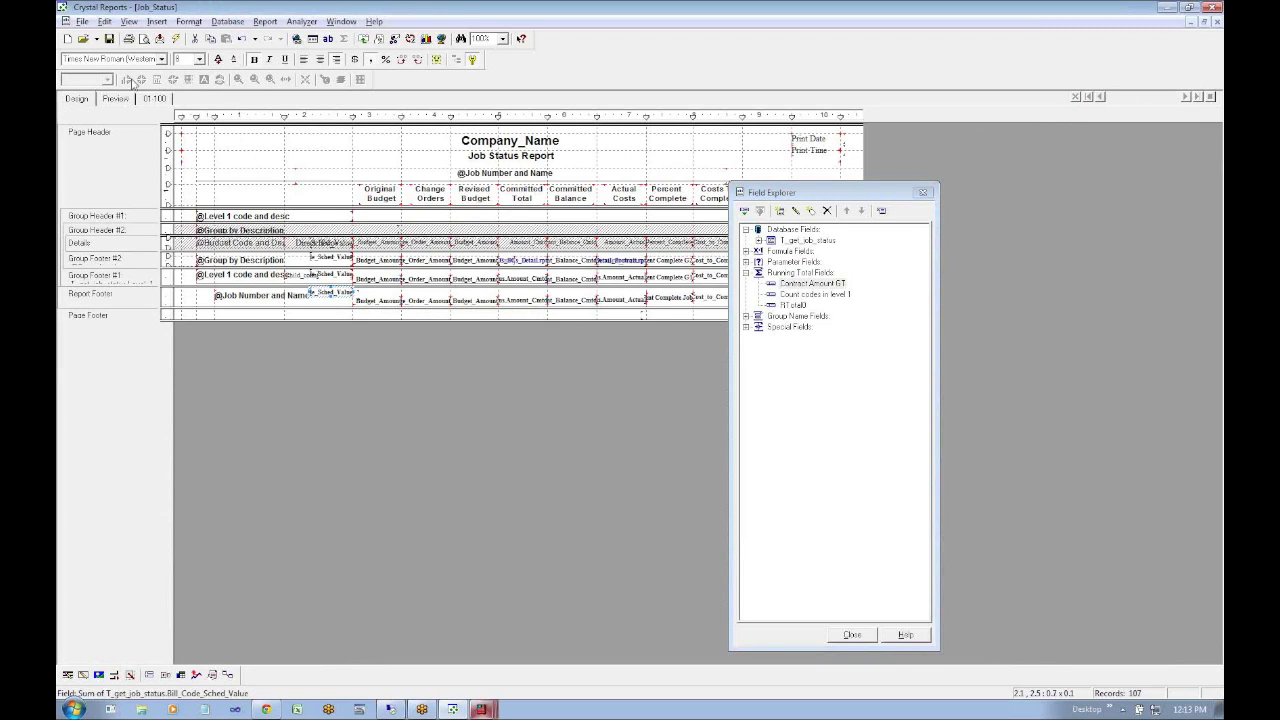
{"action": "left_click", "coordinate": [115, 99]}
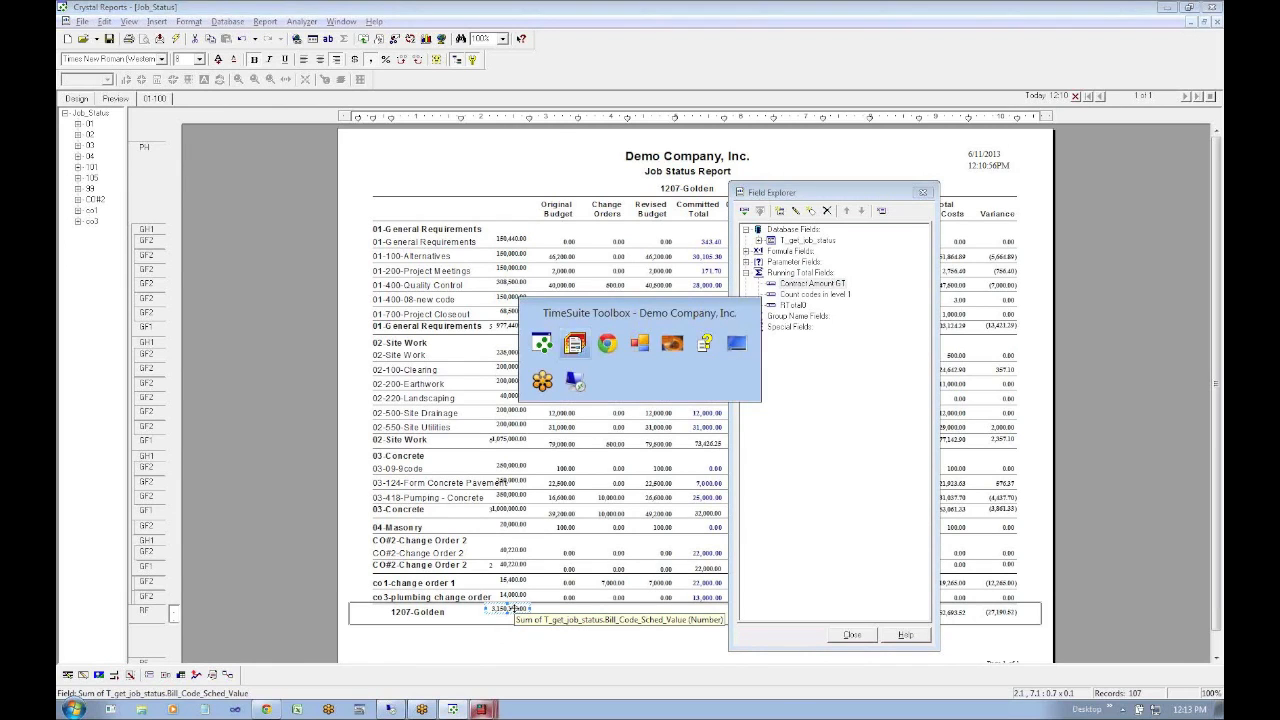
{"action": "key", "text": "alt+Tab"}
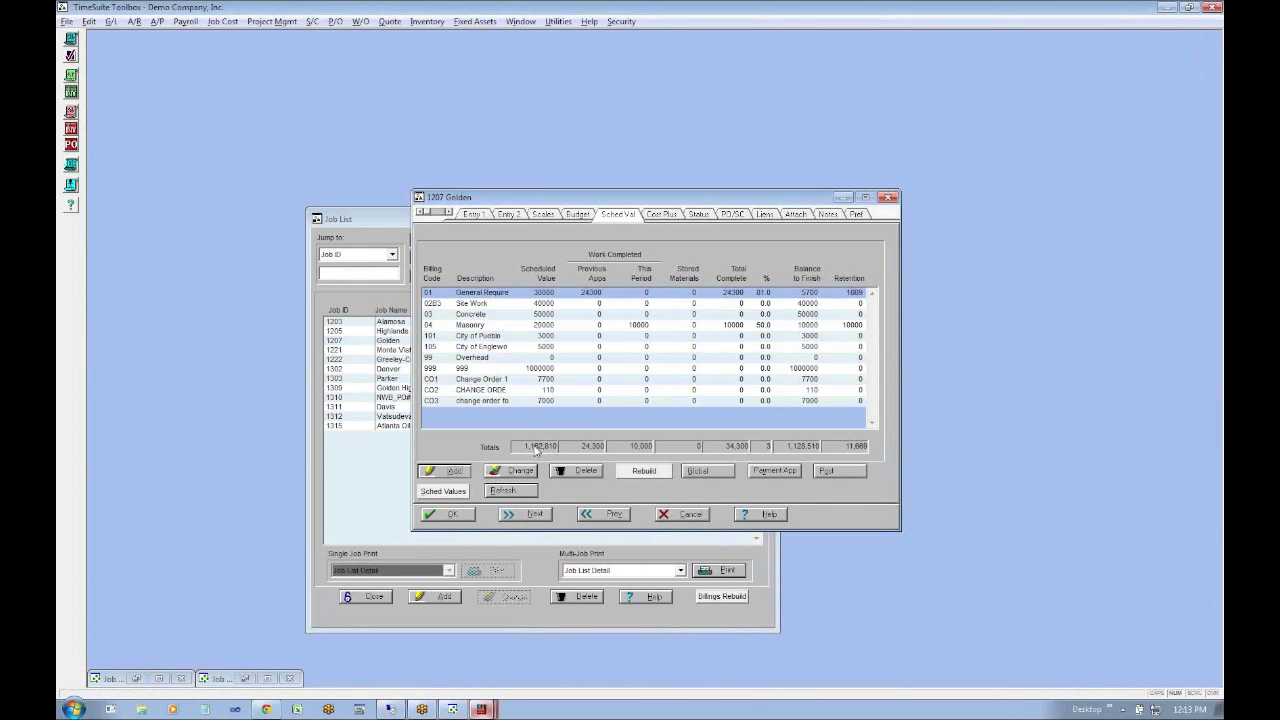
{"action": "key", "text": "alt+Tab"}
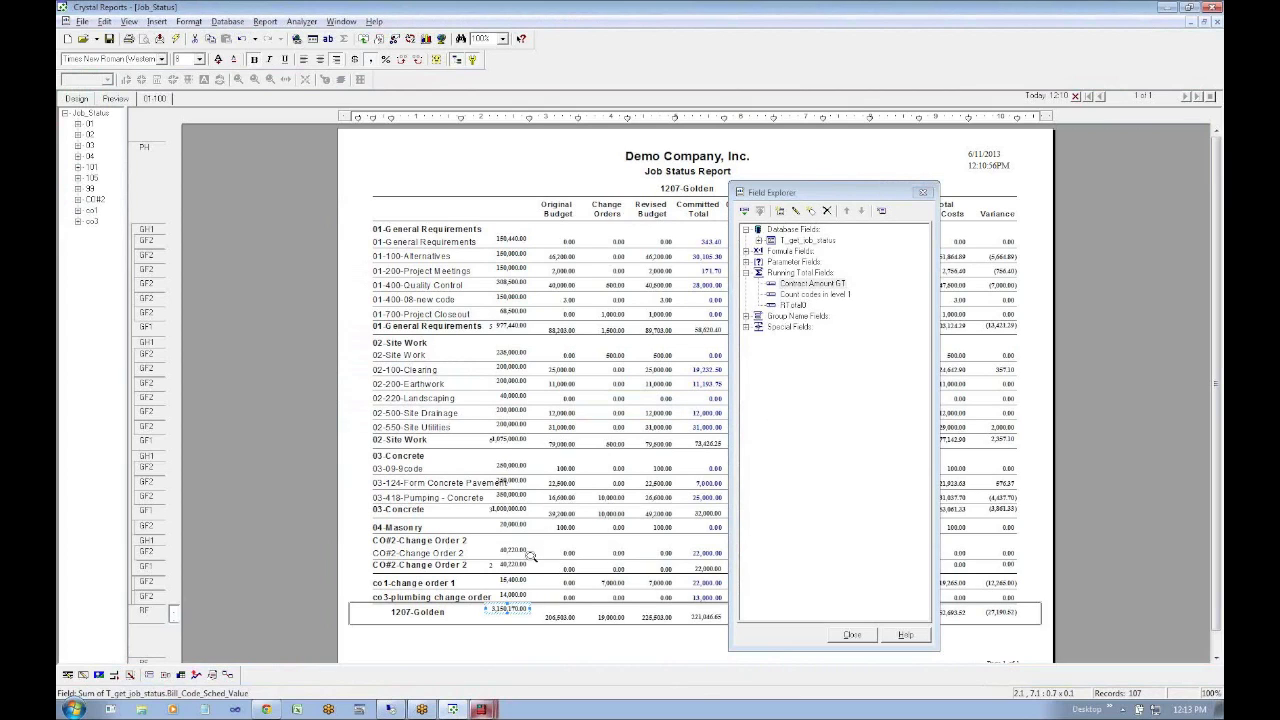
{"action": "key", "text": "Delete"}
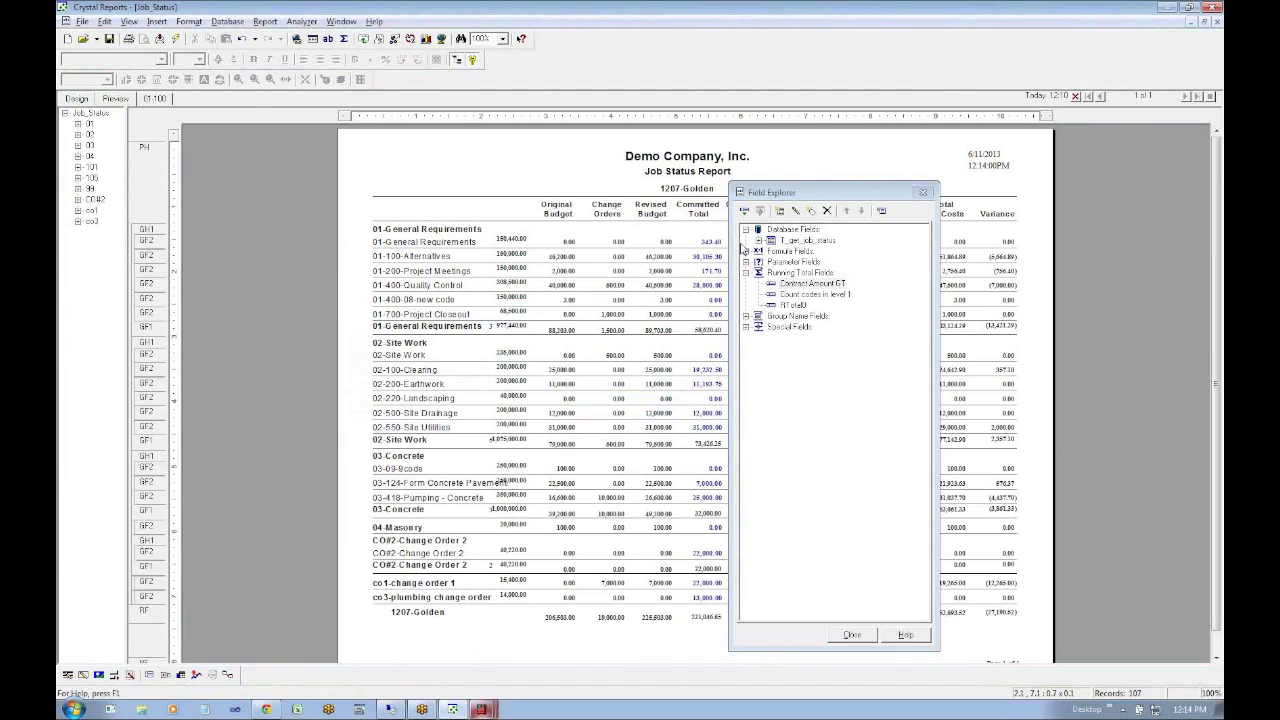
Place the Contract Amount GT running total in the report footer beside 1207-Golden, widen it, and compare it with TimeSuite's scheduled value total
{"action": "left_click_drag", "start_coordinate": [796, 287], "coordinate": [484, 614]}
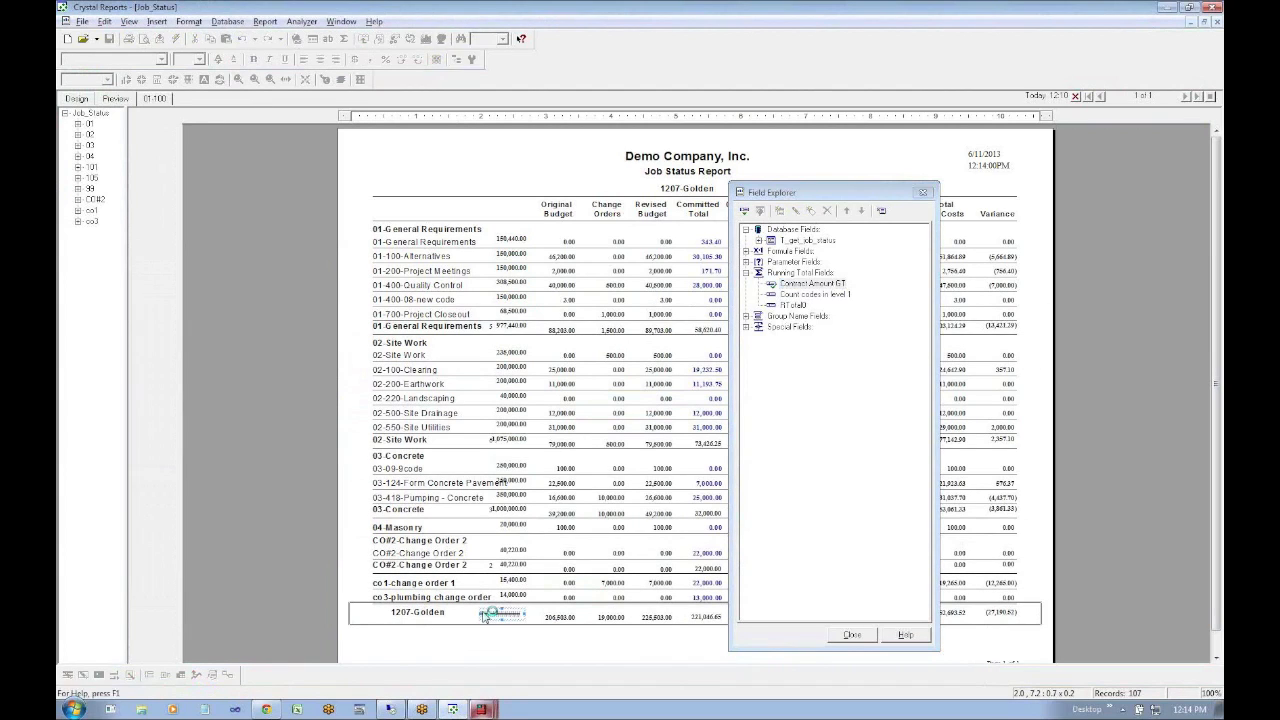
{"action": "mouse_move", "coordinate": [525, 614]}
{"action": "left_mouse_down"}
{"action": "mouse_move", "coordinate": [543, 616]}
{"action": "mouse_move", "coordinate": [504, 623]}
{"action": "left_mouse_up"}
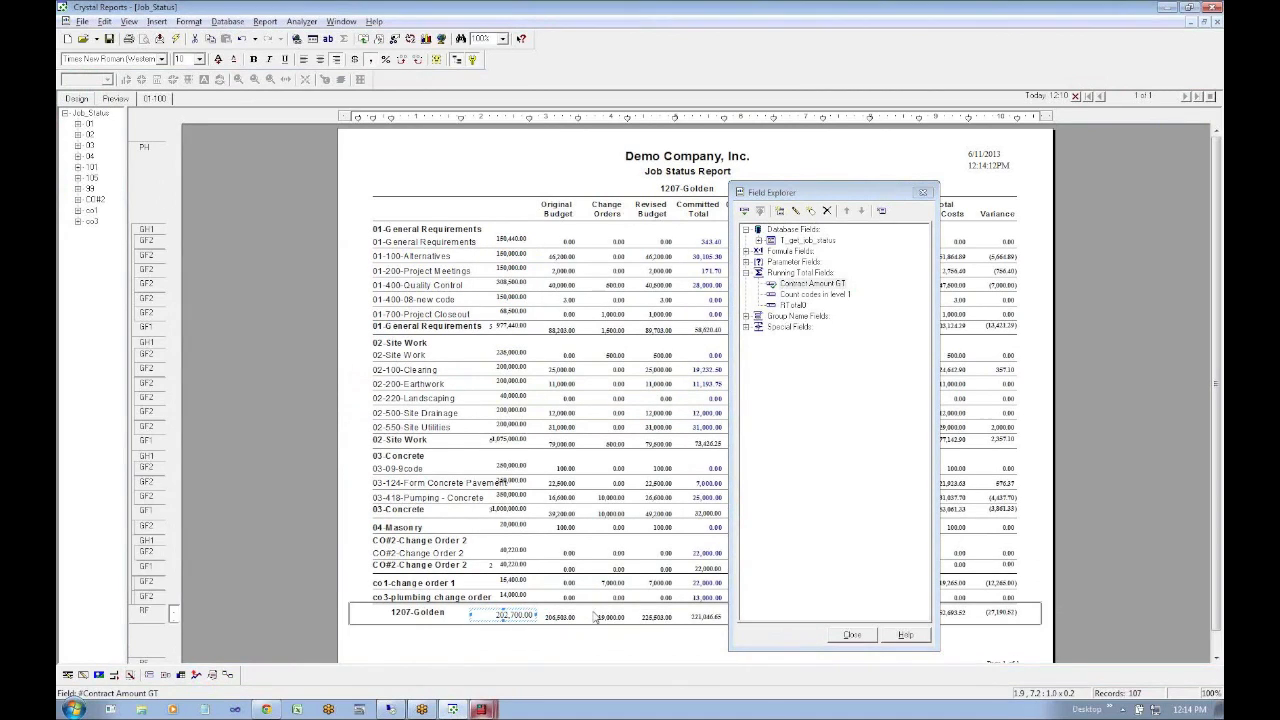
{"action": "key", "text": "alt+Tab"}
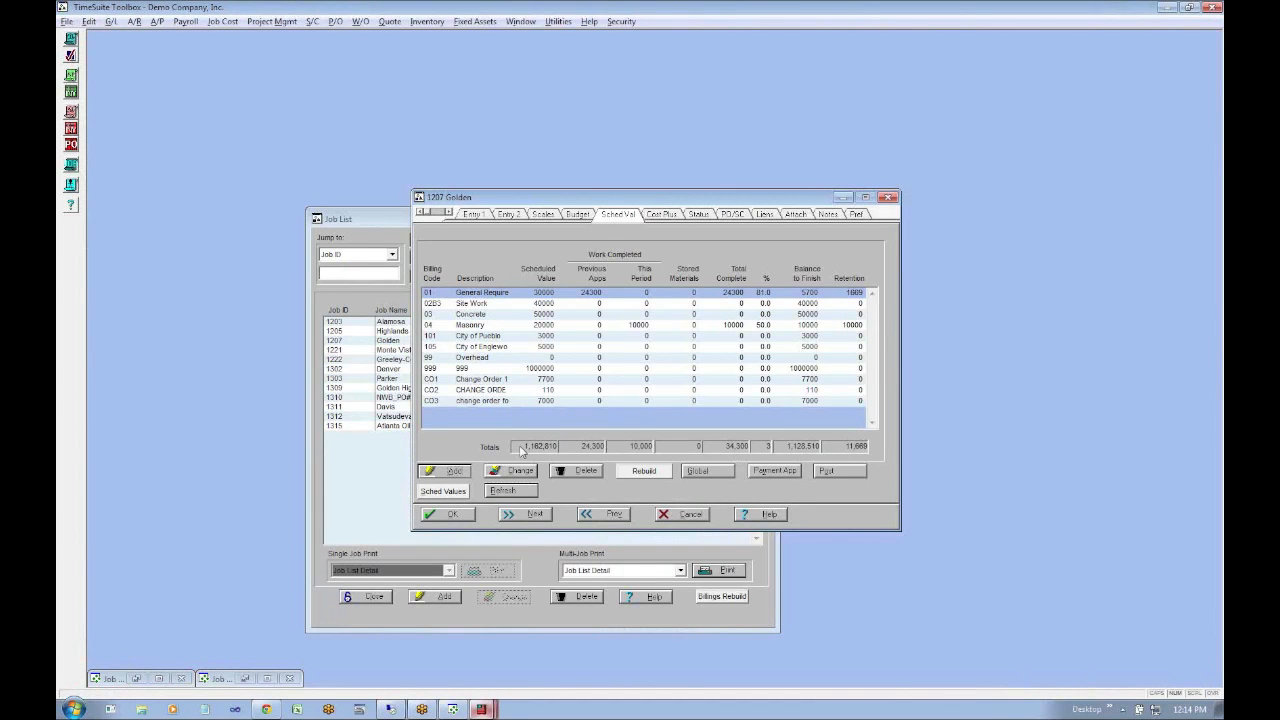
{"action": "key", "text": "alt+Tab"}
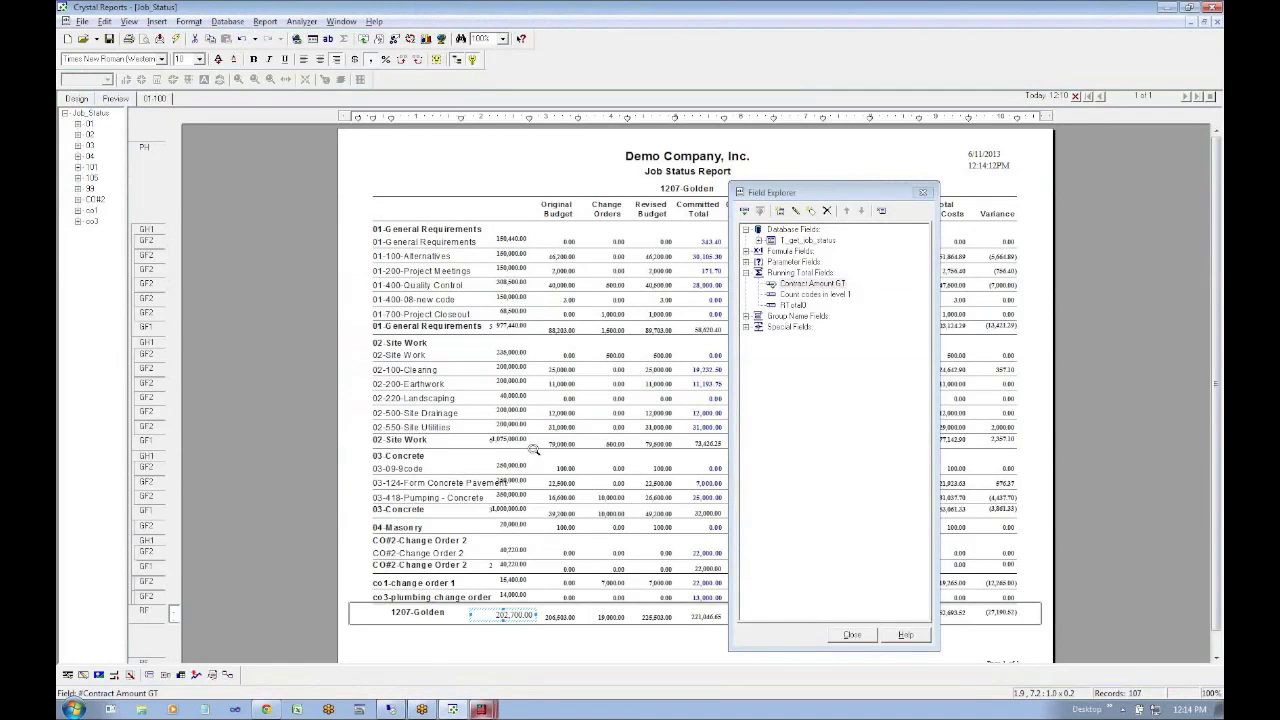
Review the Contract Amount GT running total's settings without changing them, and check the 1207 Golden job's budget and scheduled values in TimeSuite
{"action": "left_click", "coordinate": [800, 284]}
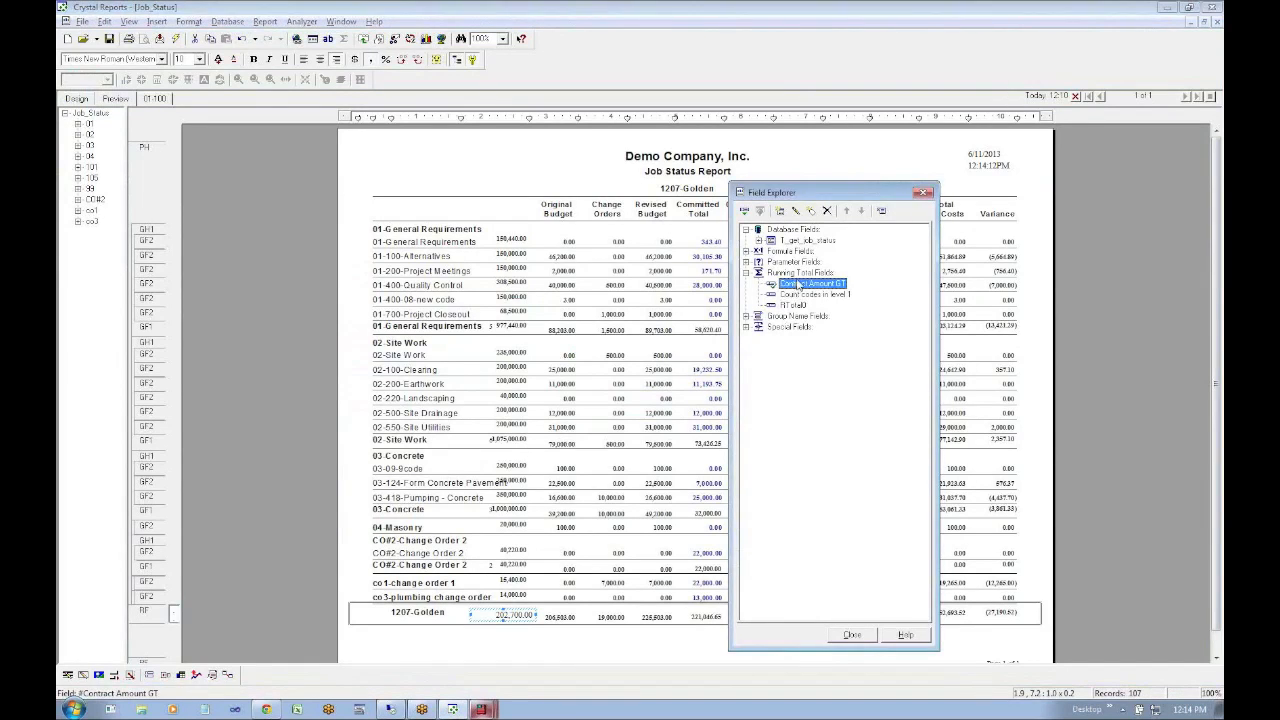
{"action": "left_click", "coordinate": [796, 211]}
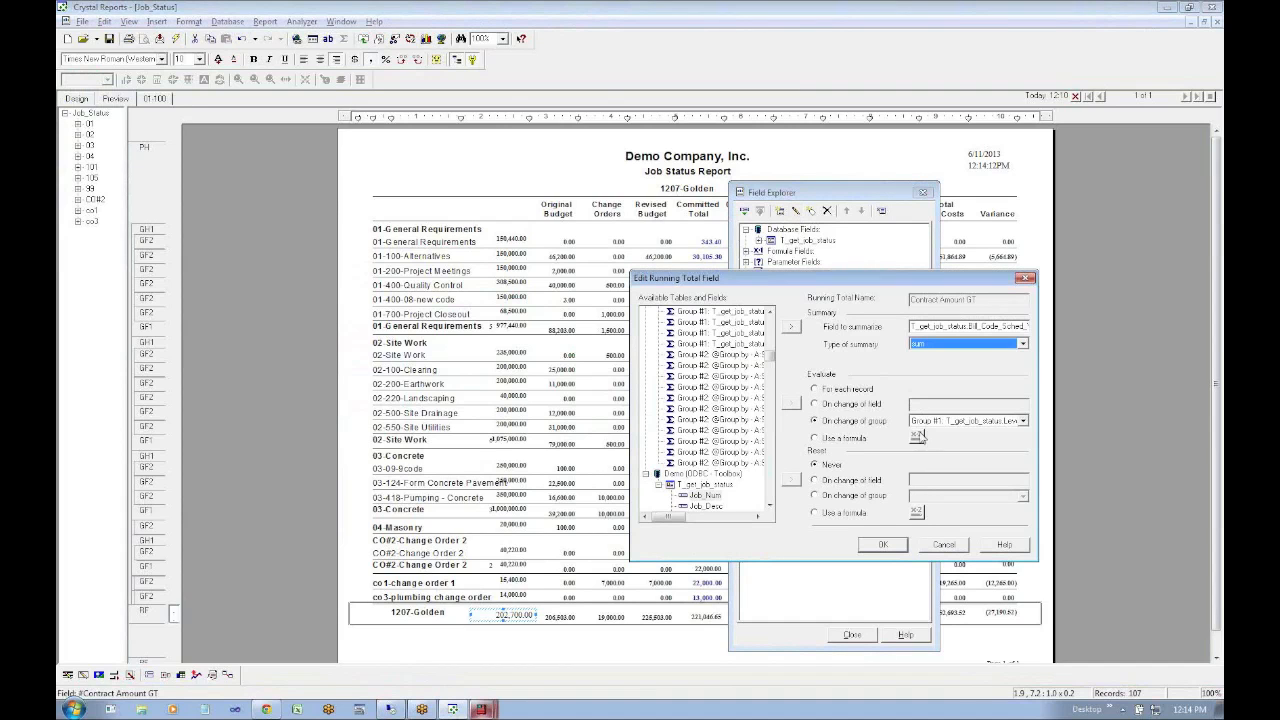
{"action": "left_click", "coordinate": [955, 547]}
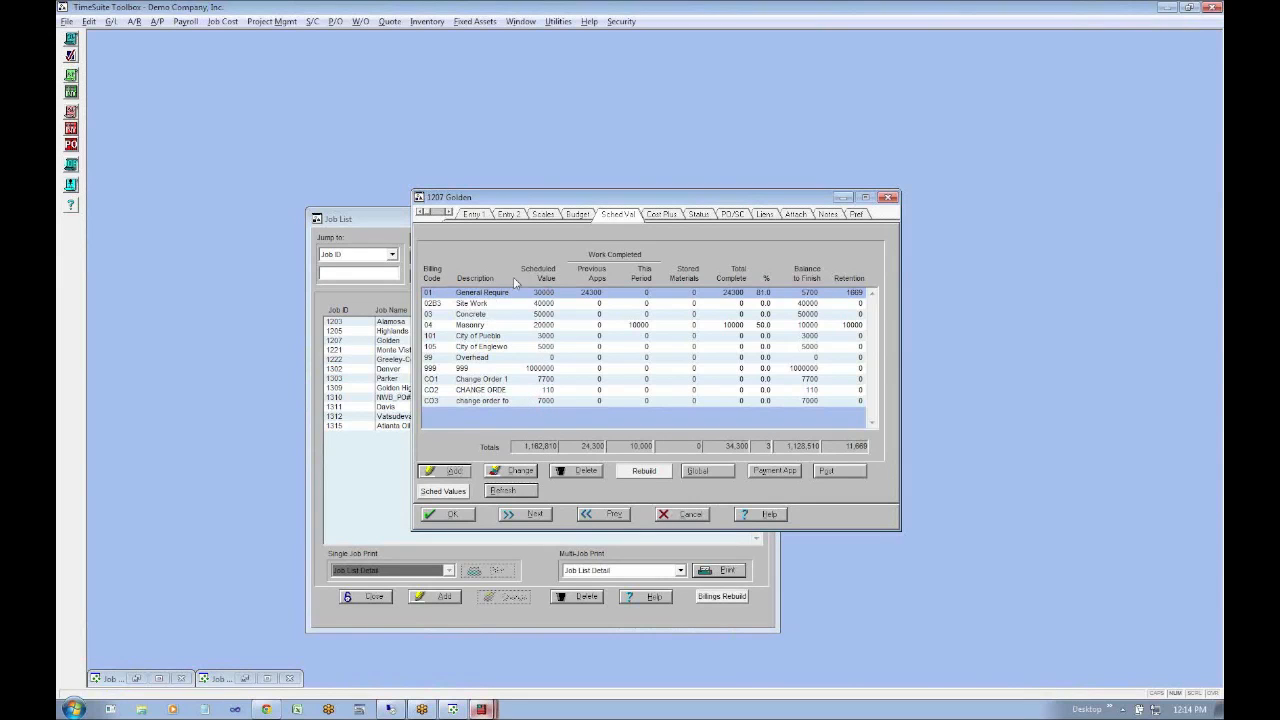
{"action": "left_click", "coordinate": [577, 217]}
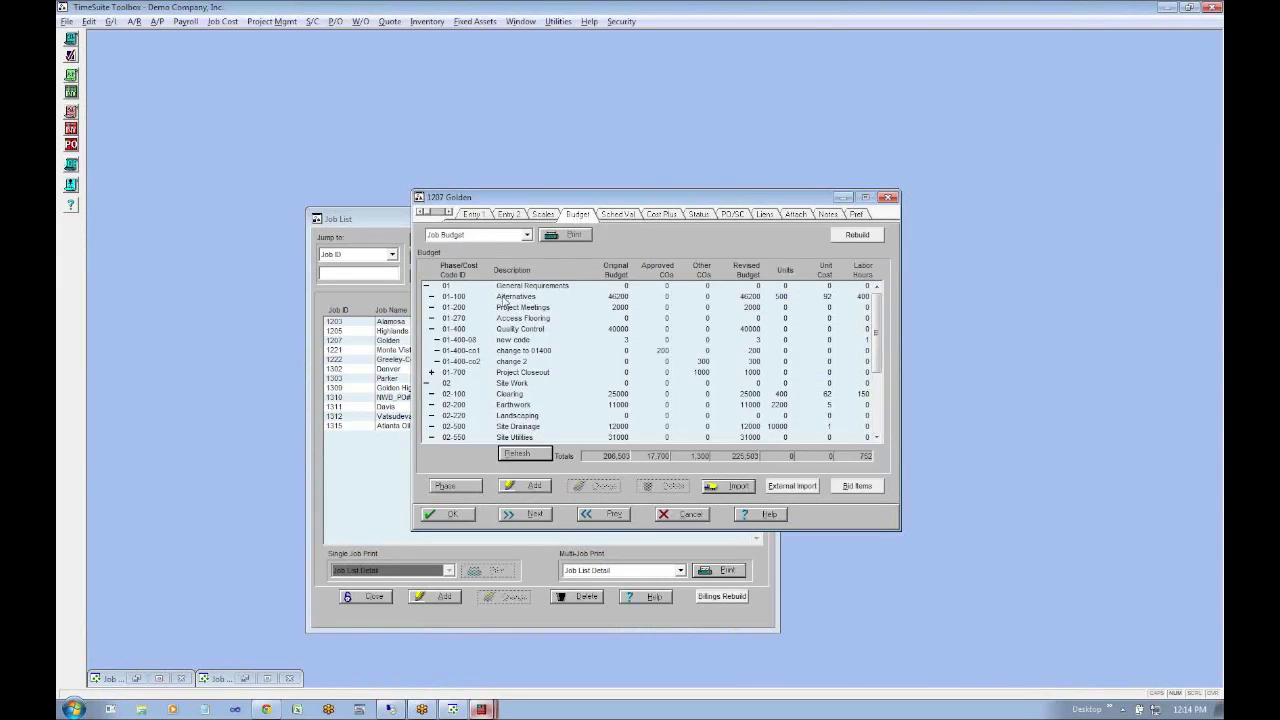
{"action": "left_click", "coordinate": [625, 215]}
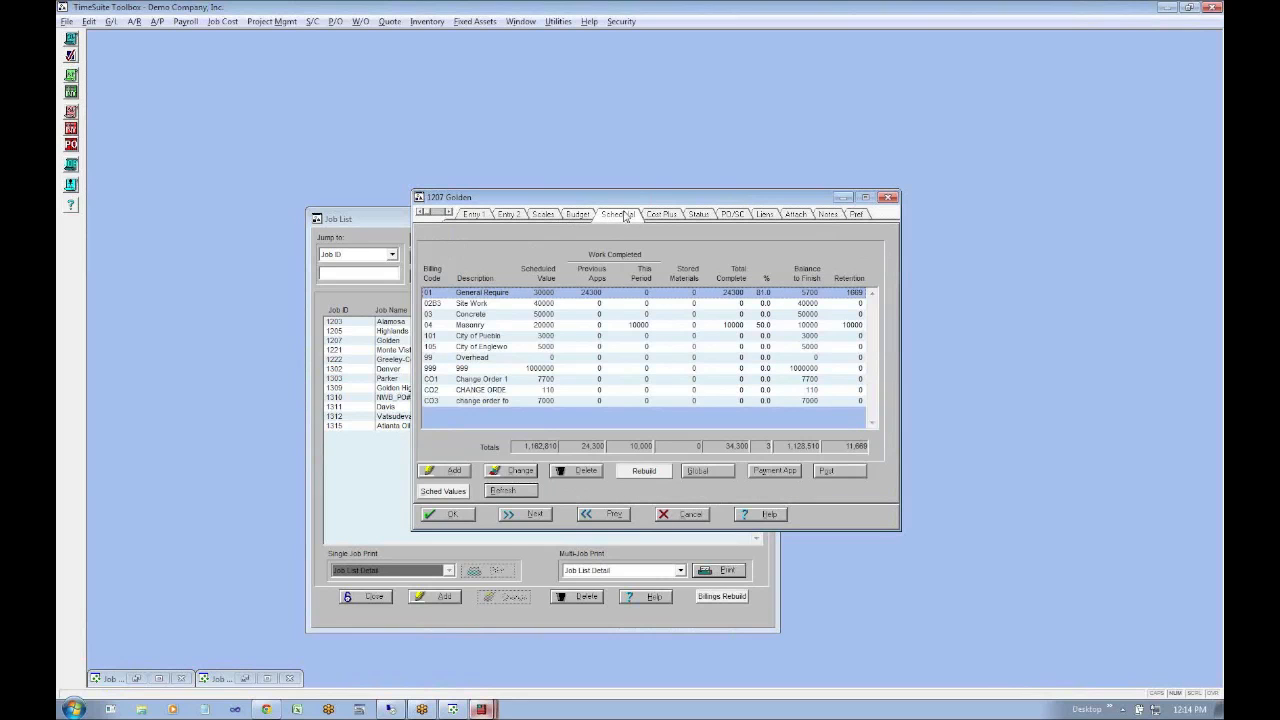
{"action": "key", "text": "alt+Tab"}
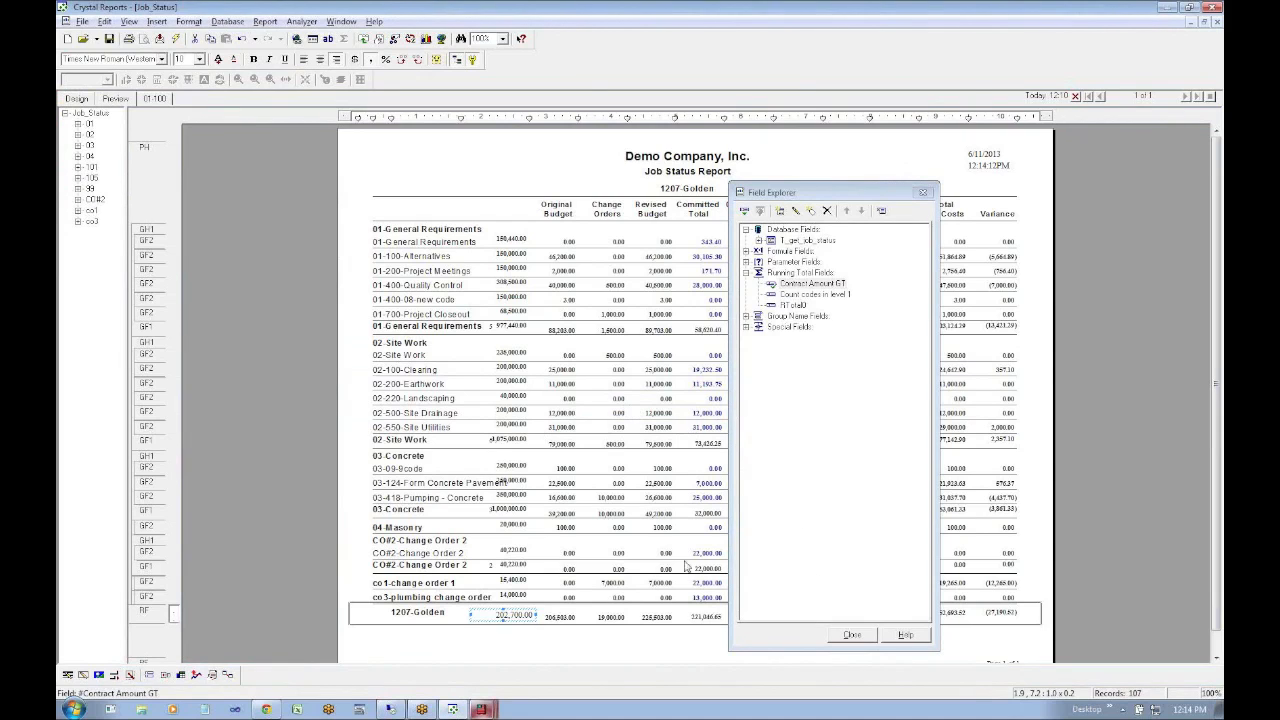
{"action": "key", "text": "alt+Tab"}
{"action": "key", "text": "alt+Tab"}
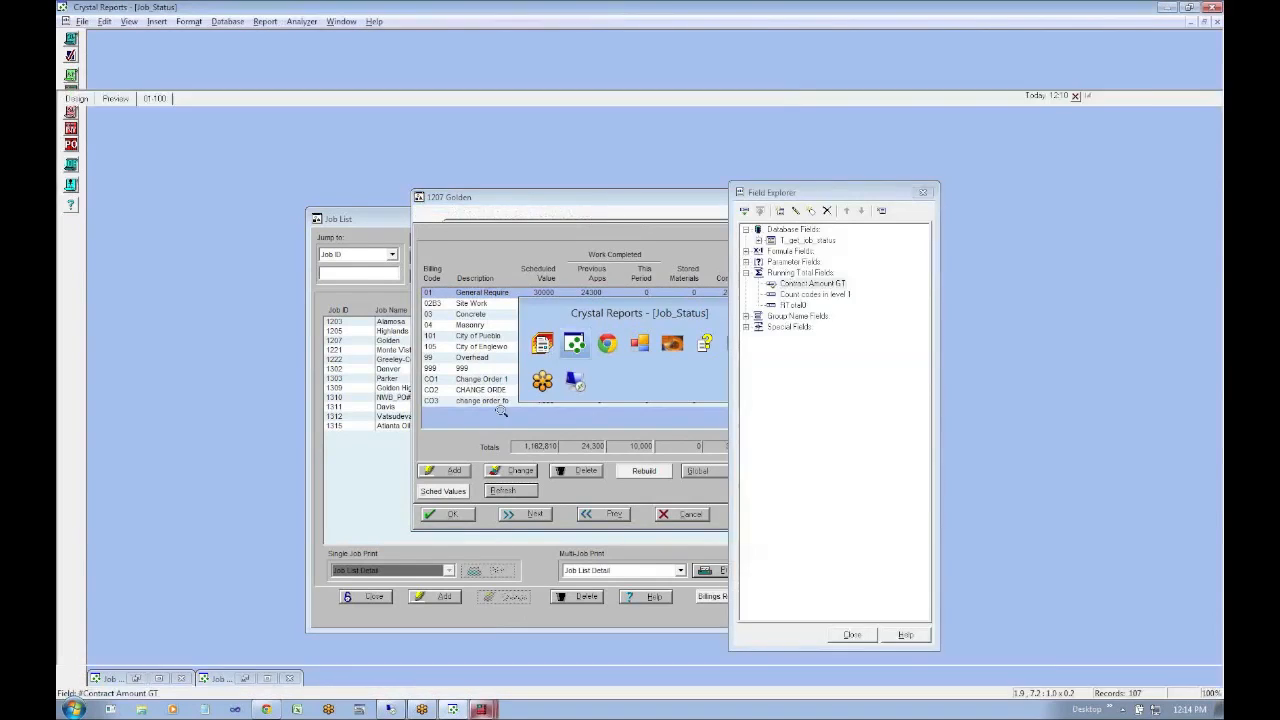
Close the Field Explorer and check in the report design which field Group Header #1 is grouped on
{"action": "left_click", "coordinate": [853, 635]}
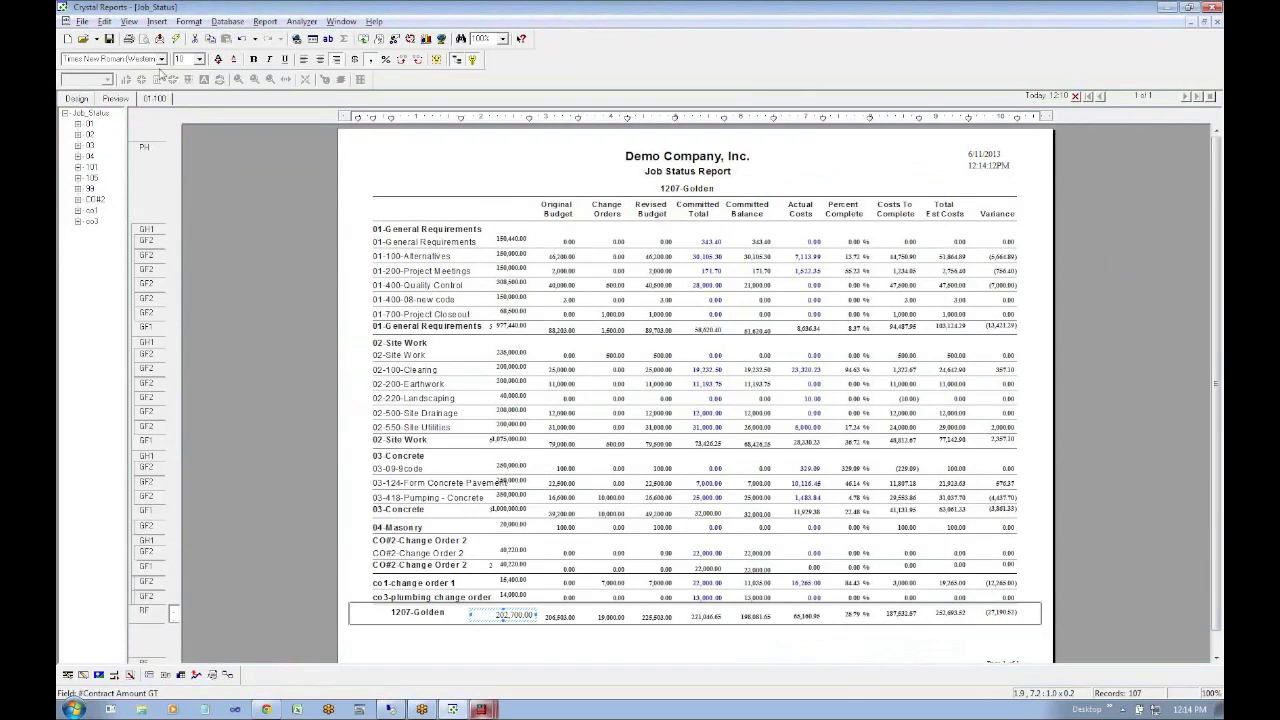
{"action": "left_click", "coordinate": [75, 101]}
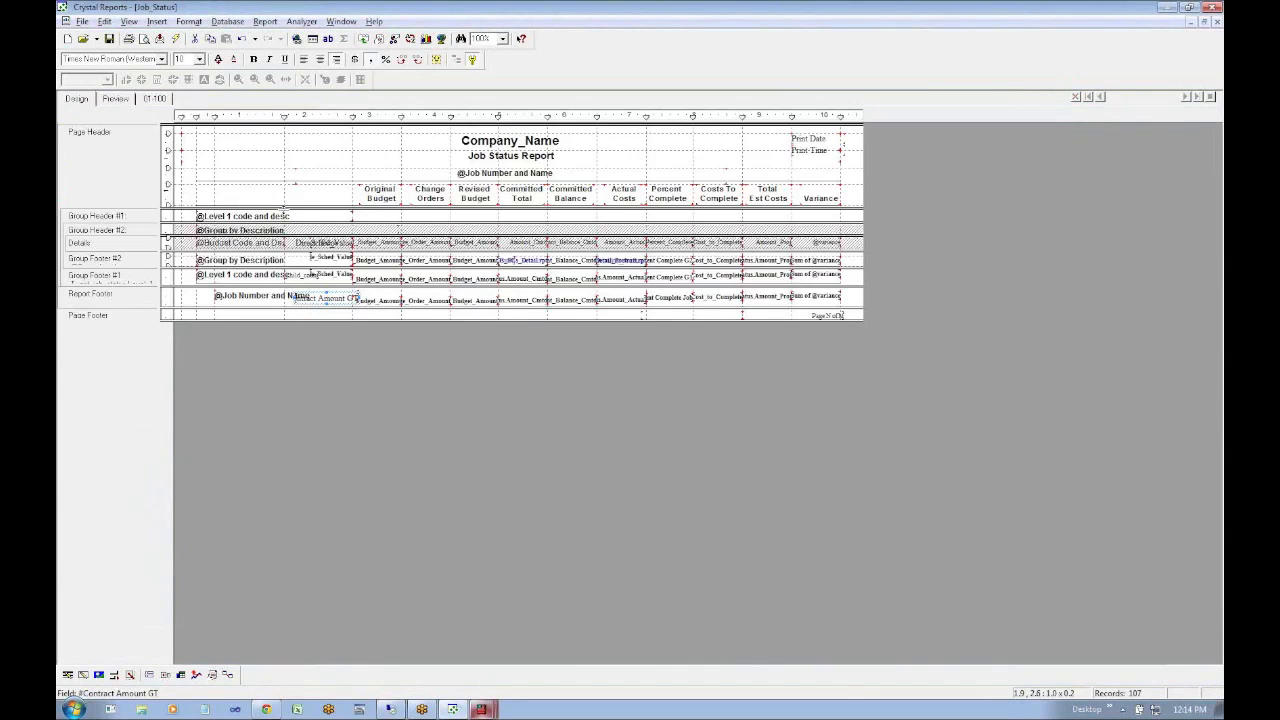
{"action": "right_click", "coordinate": [145, 233]}
{"action": "left_click", "coordinate": [133, 232]}
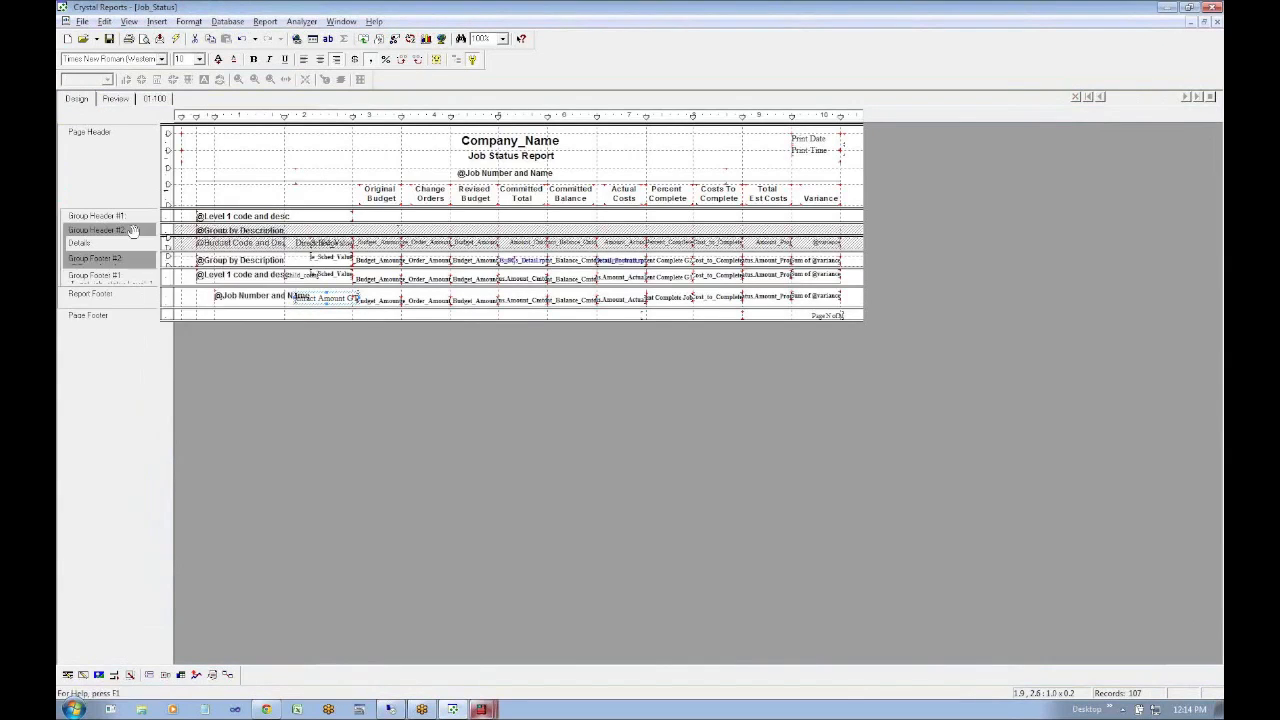
{"action": "right_click", "coordinate": [133, 232]}
{"action": "right_click", "coordinate": [133, 218]}
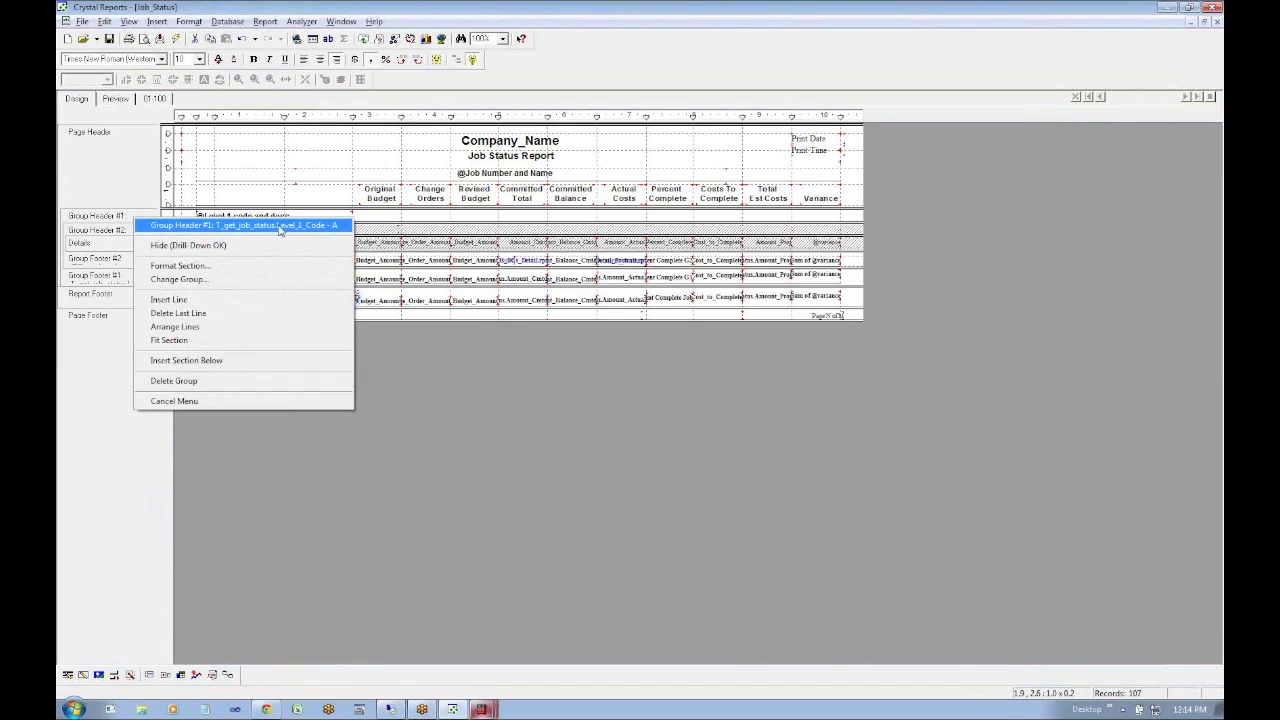
{"action": "left_click", "coordinate": [308, 228]}
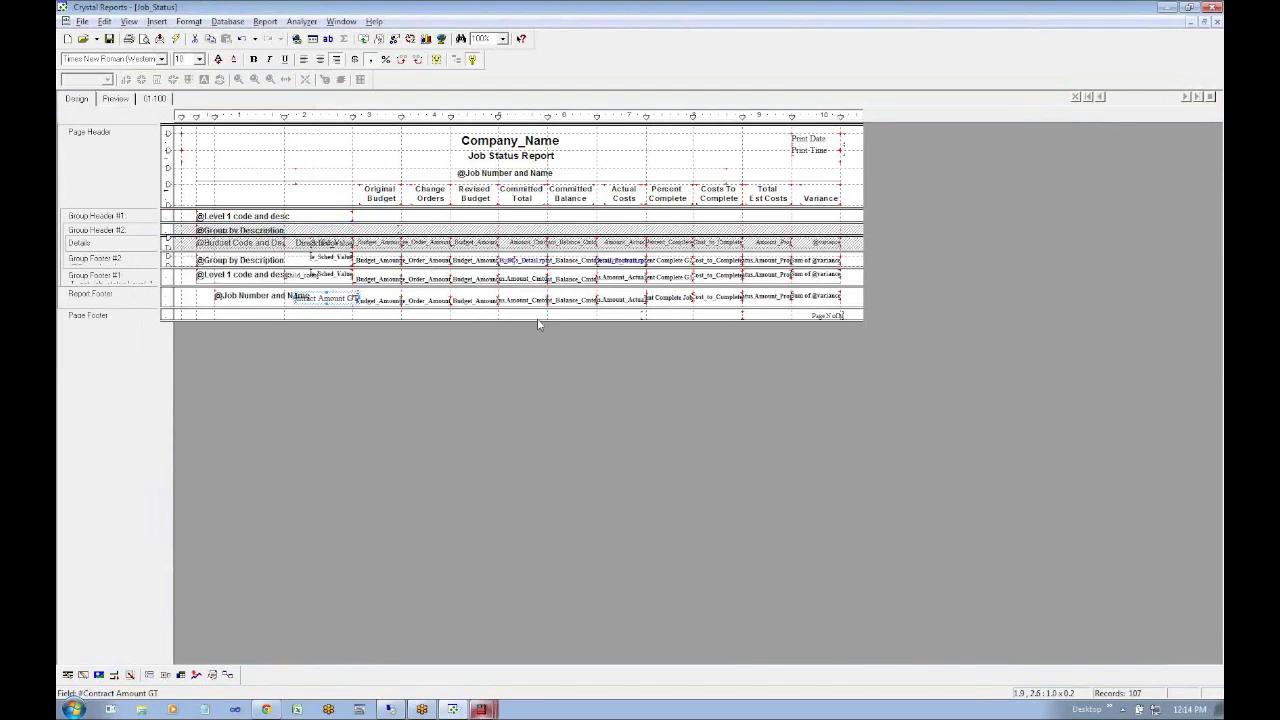
Switch to TimeSuite and compare billing code 999 in the 1207 Golden scheduled values with the job's budget codes
{"action": "key", "text": "alt+Tab"}
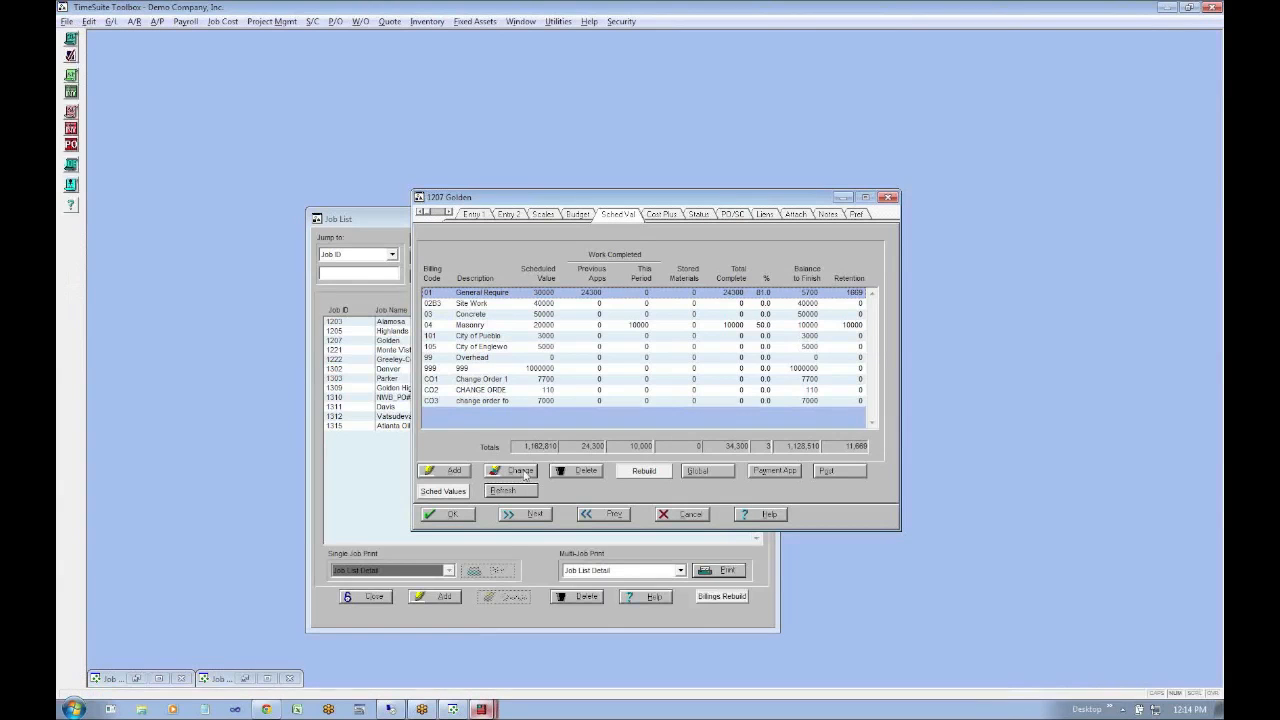
{"action": "left_click", "coordinate": [521, 368]}
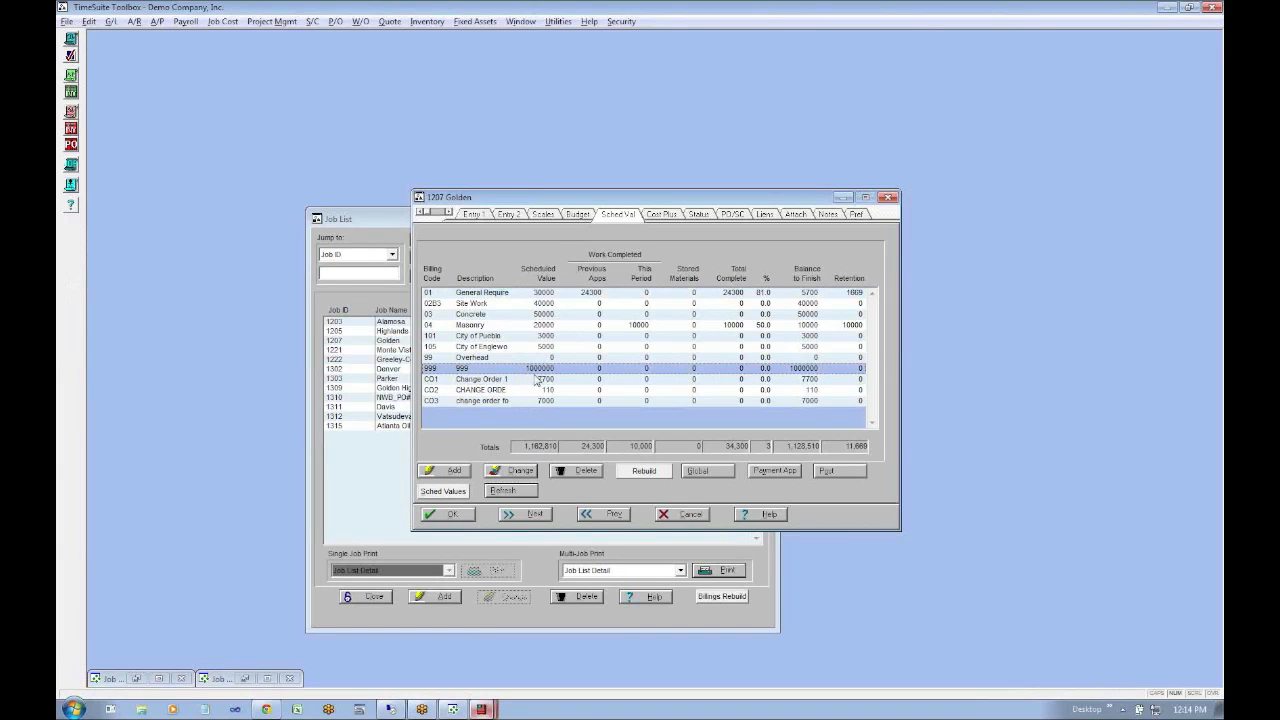
{"action": "left_click", "coordinate": [584, 215]}
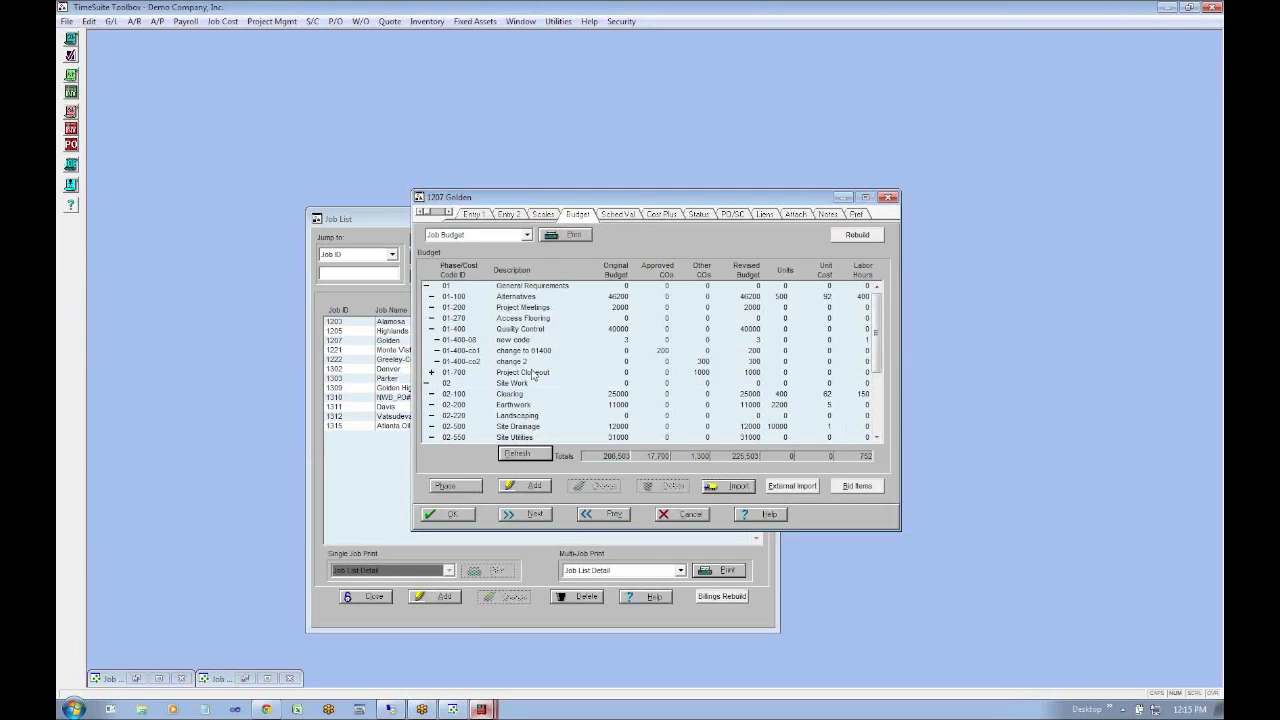
{"action": "left_click", "coordinate": [613, 214]}
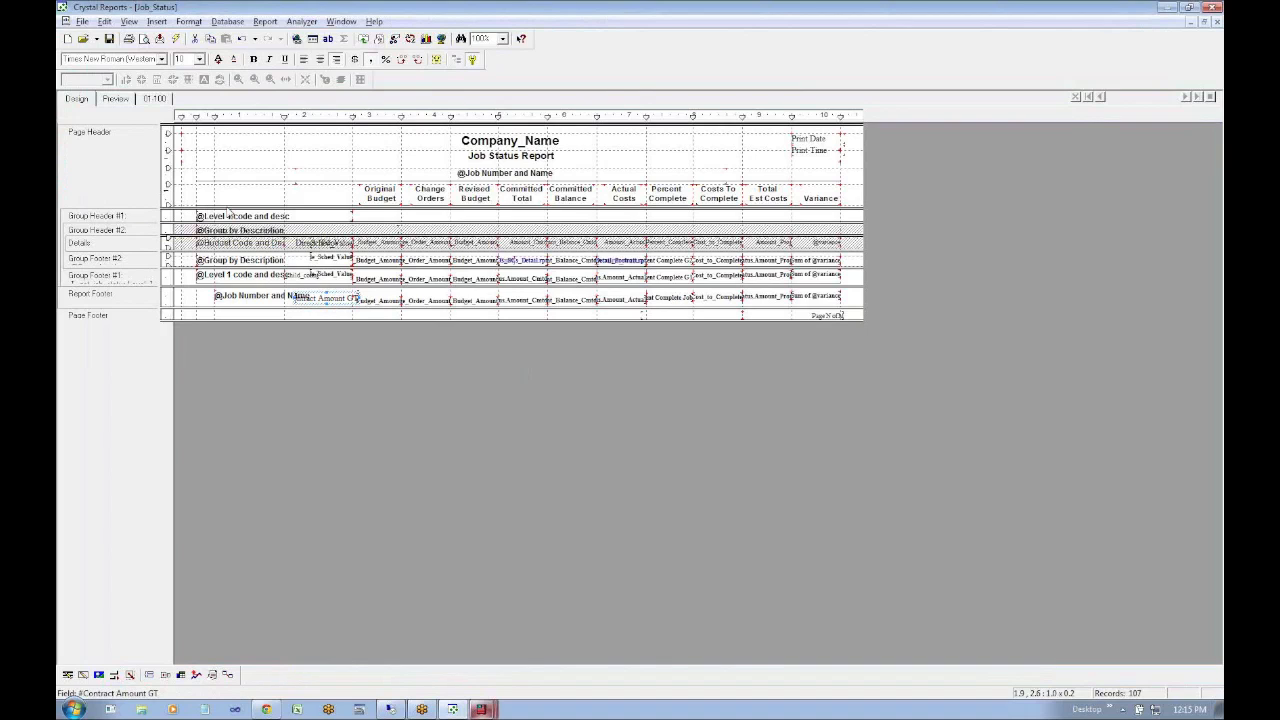
In Crystal Reports, inspect the formula behind the Level 1 code and desc field in Group Header #1, and close it
{"action": "right_click", "coordinate": [243, 219]}
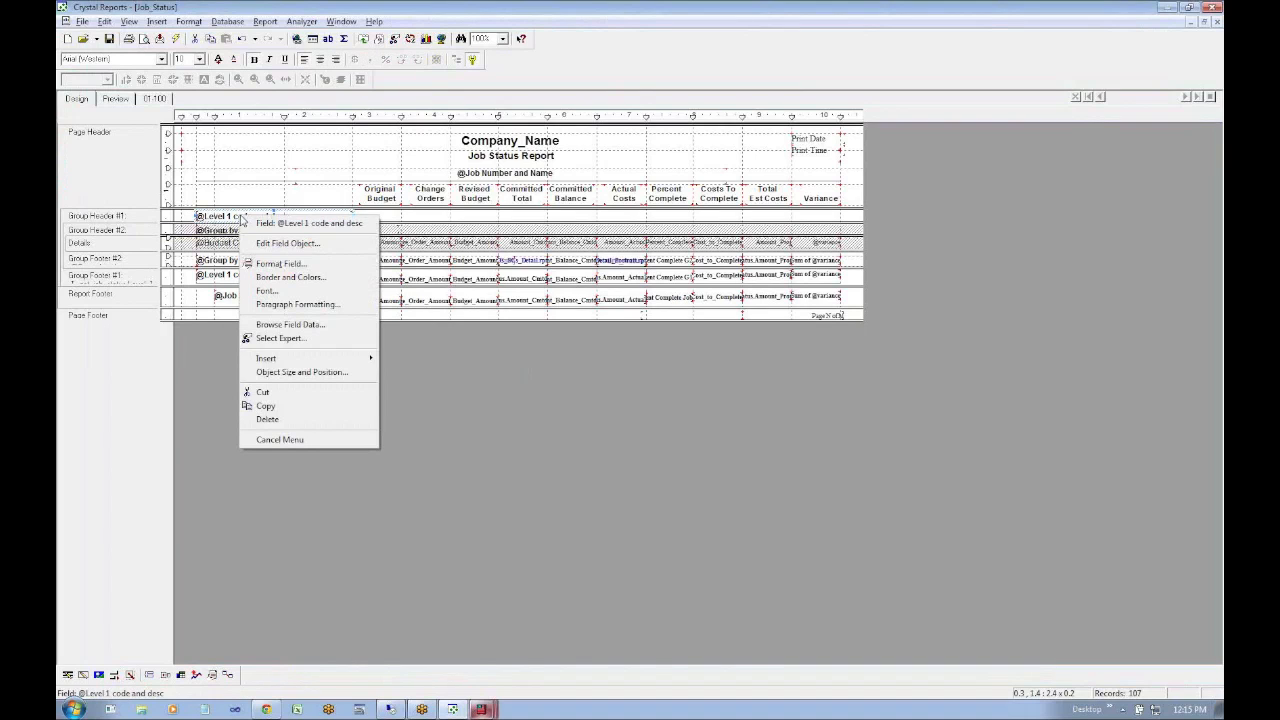
{"action": "left_click", "coordinate": [300, 243]}
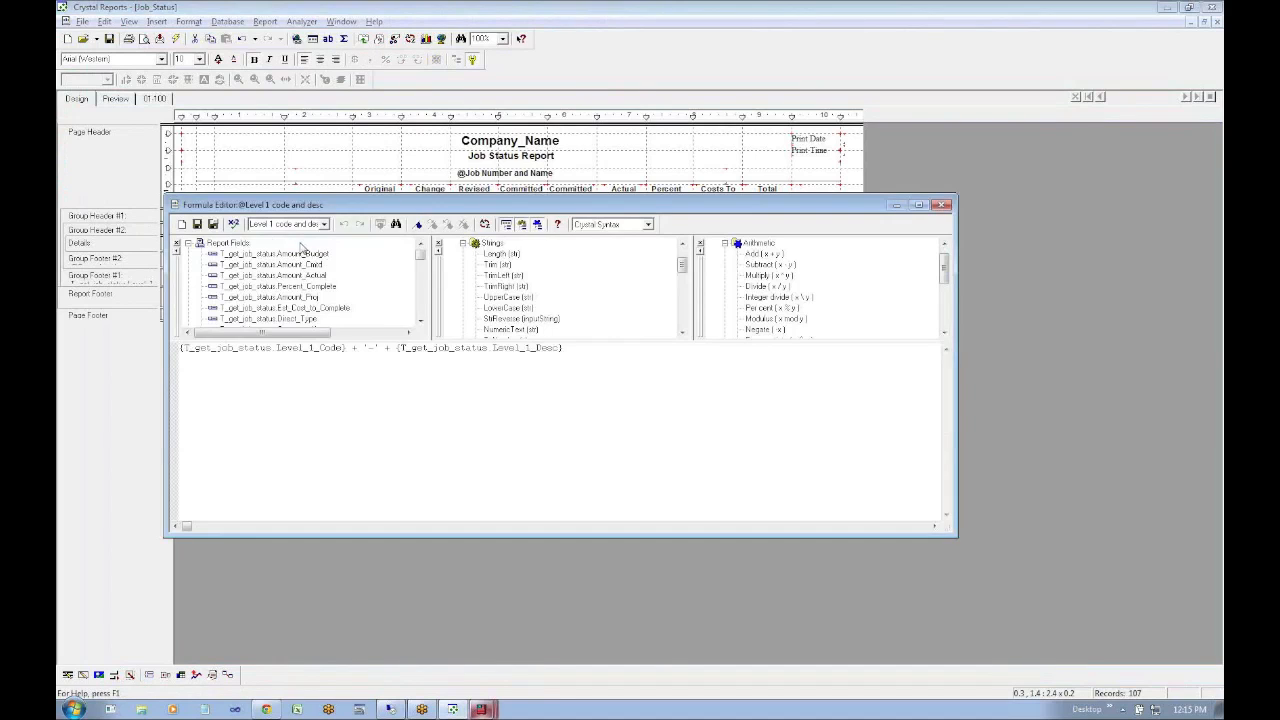
{"action": "left_click", "coordinate": [139, 217]}
Change Group #1 to sort and group by Bill_Code in ascending order, continuing despite the loss of the drill-down tabs
{"action": "right_click", "coordinate": [139, 215]}
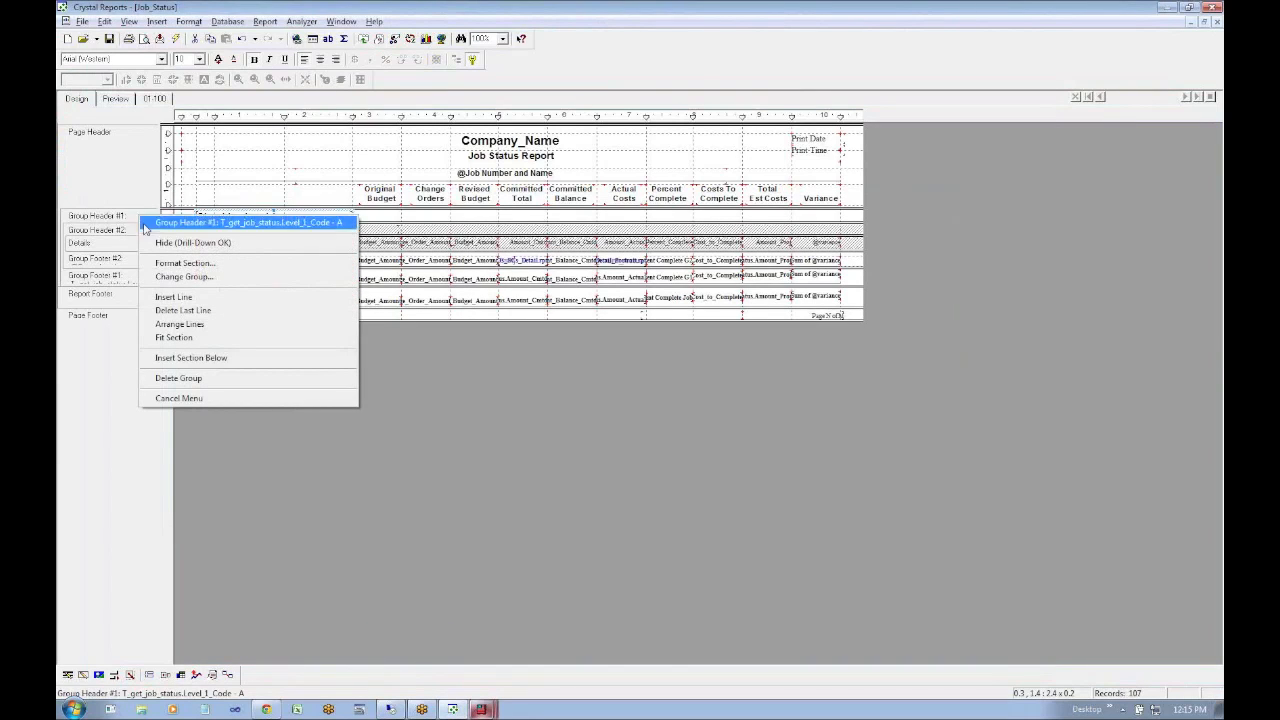
{"action": "left_click", "coordinate": [183, 279]}
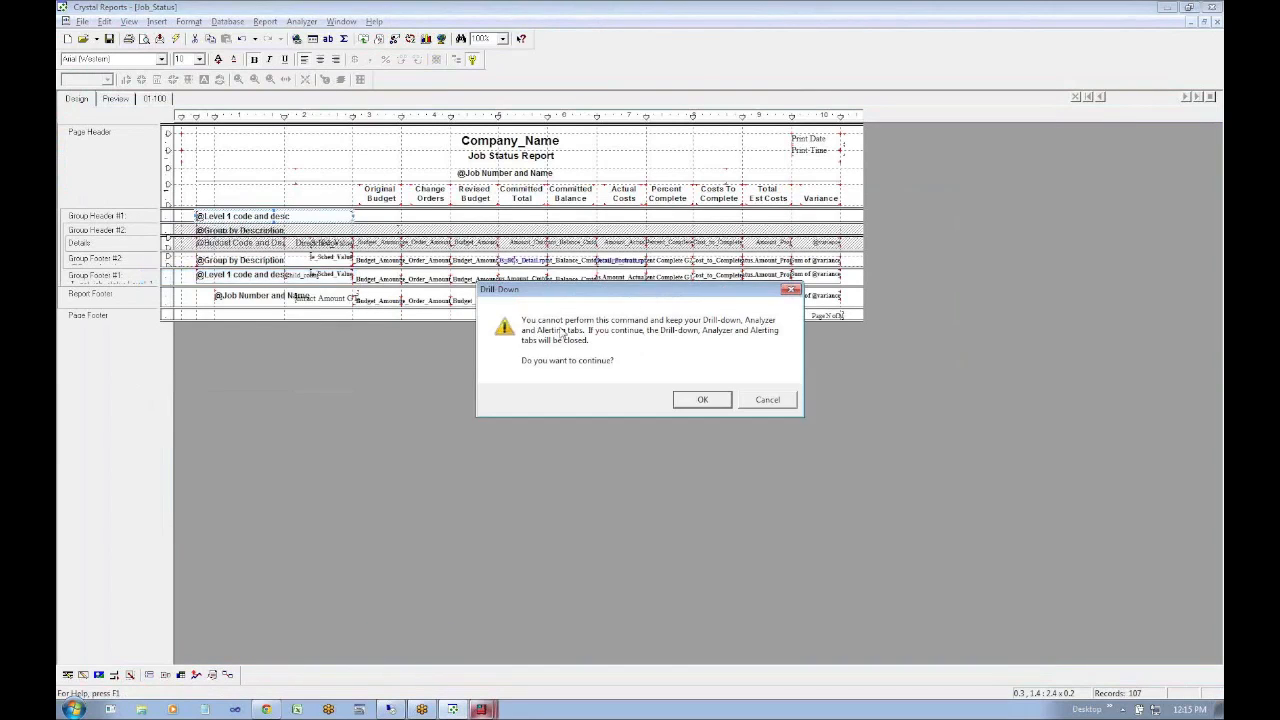
{"action": "left_click", "coordinate": [696, 397]}
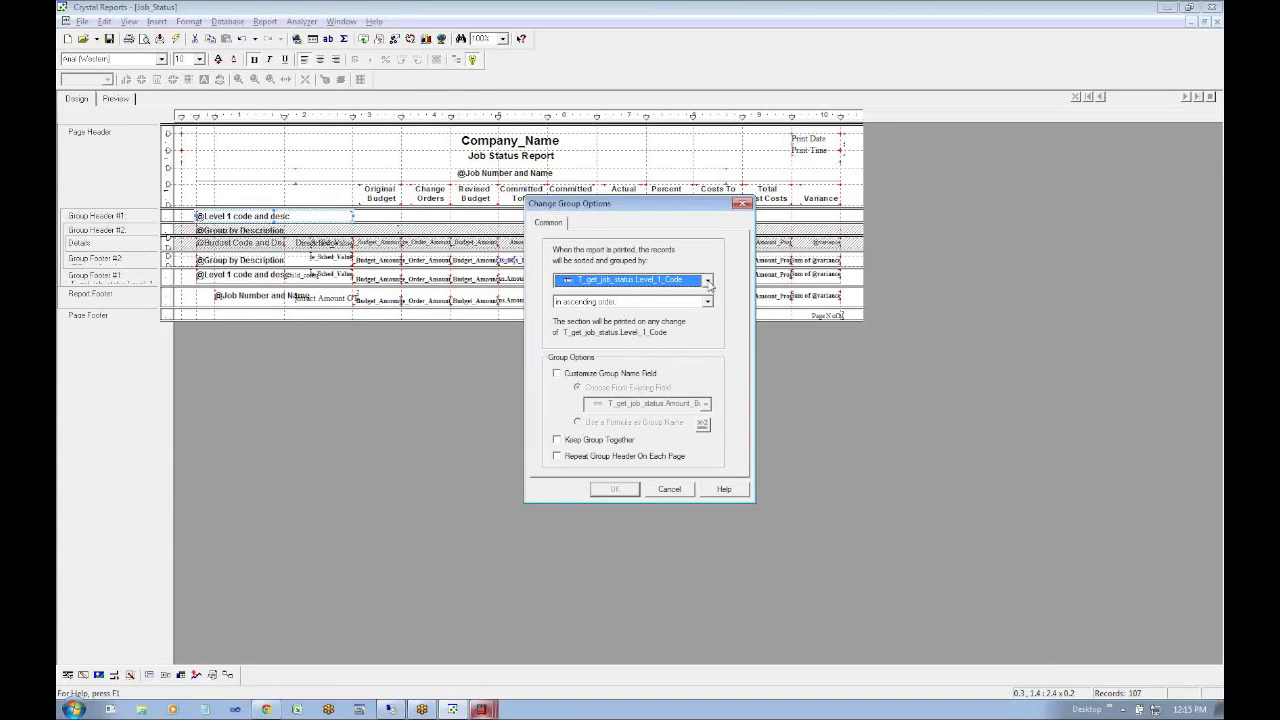
{"action": "left_click", "coordinate": [708, 281]}
{"action": "left_click", "coordinate": [709, 340]}
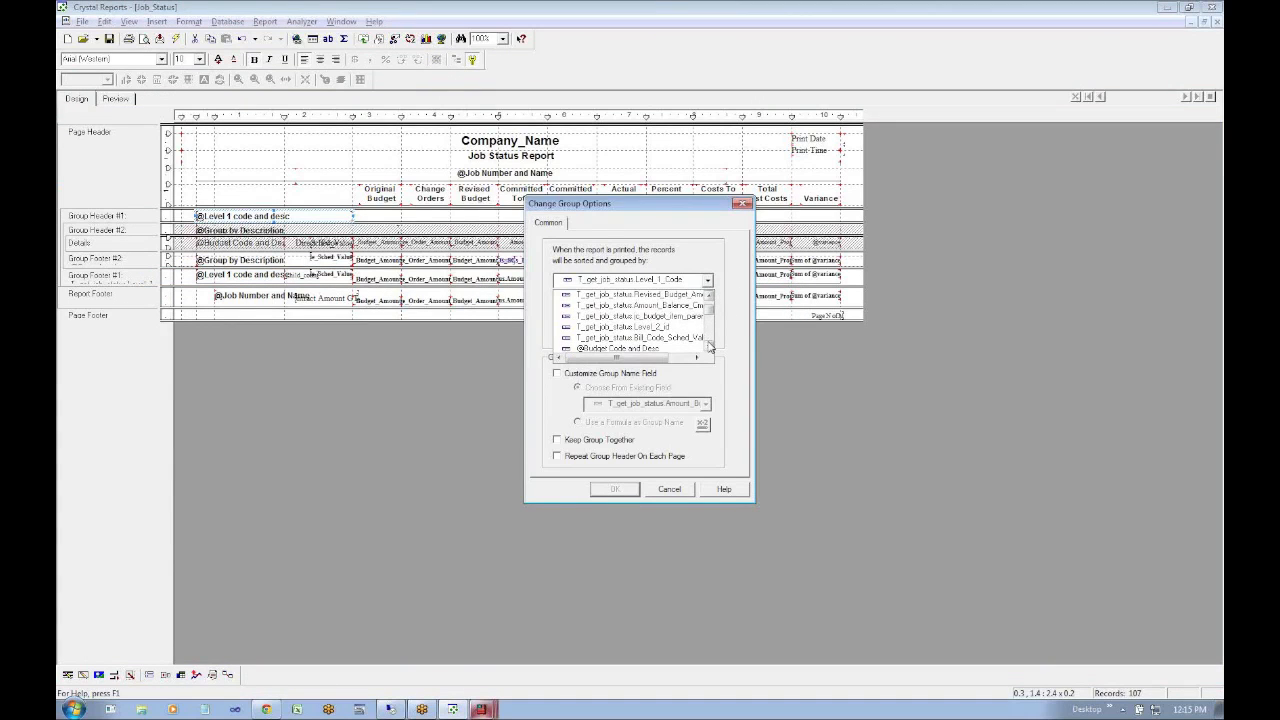
{"action": "left_click", "coordinate": [684, 340]}
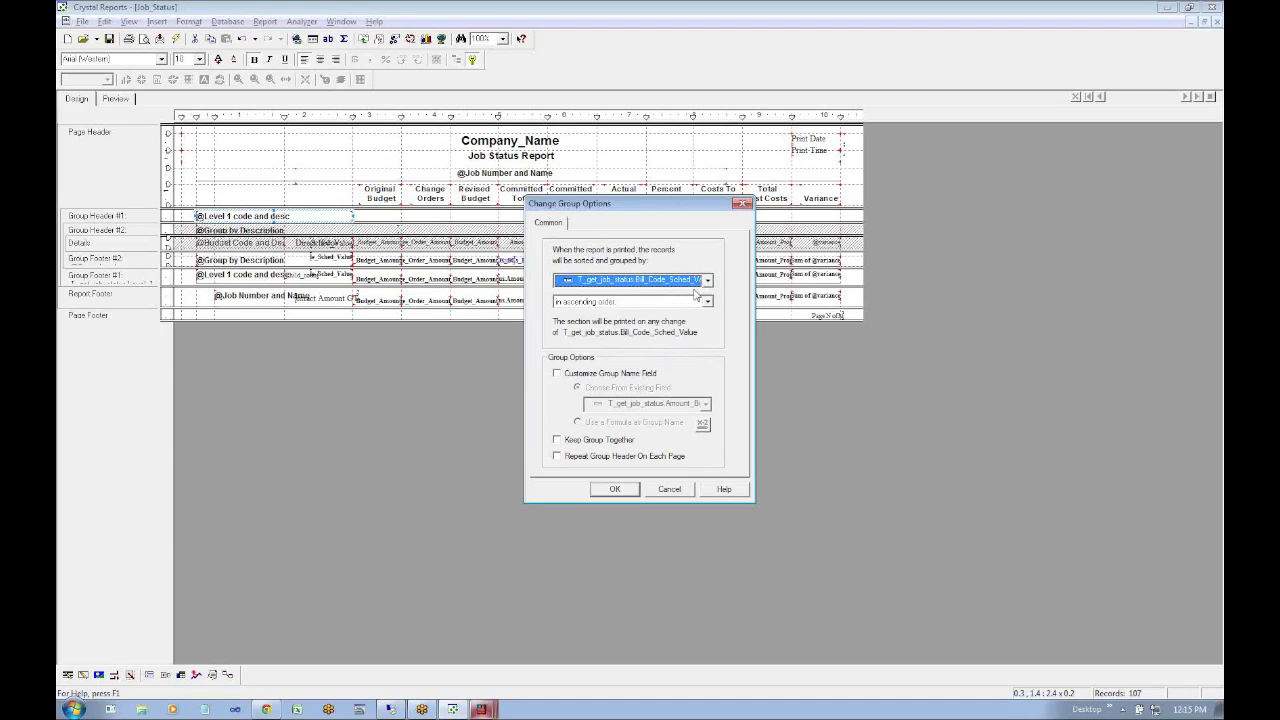
{"action": "left_click", "coordinate": [708, 282]}
{"action": "left_click", "coordinate": [711, 340]}
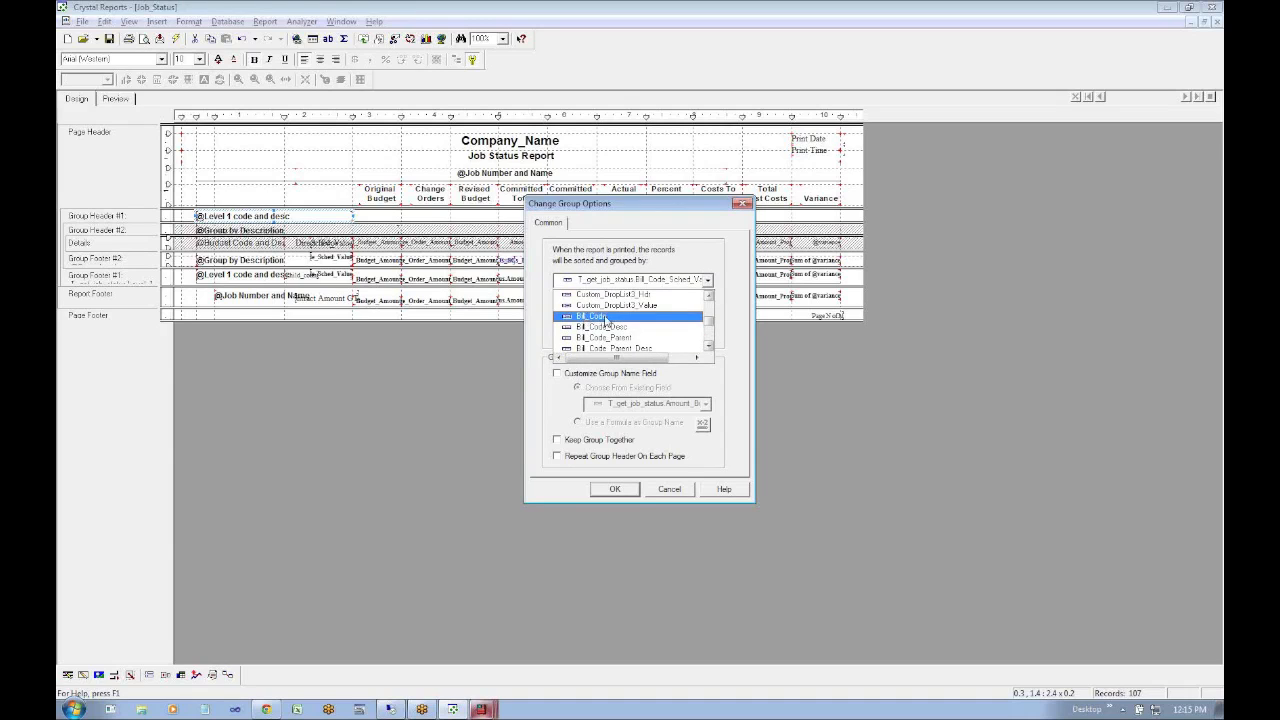
{"action": "left_click", "coordinate": [607, 318]}
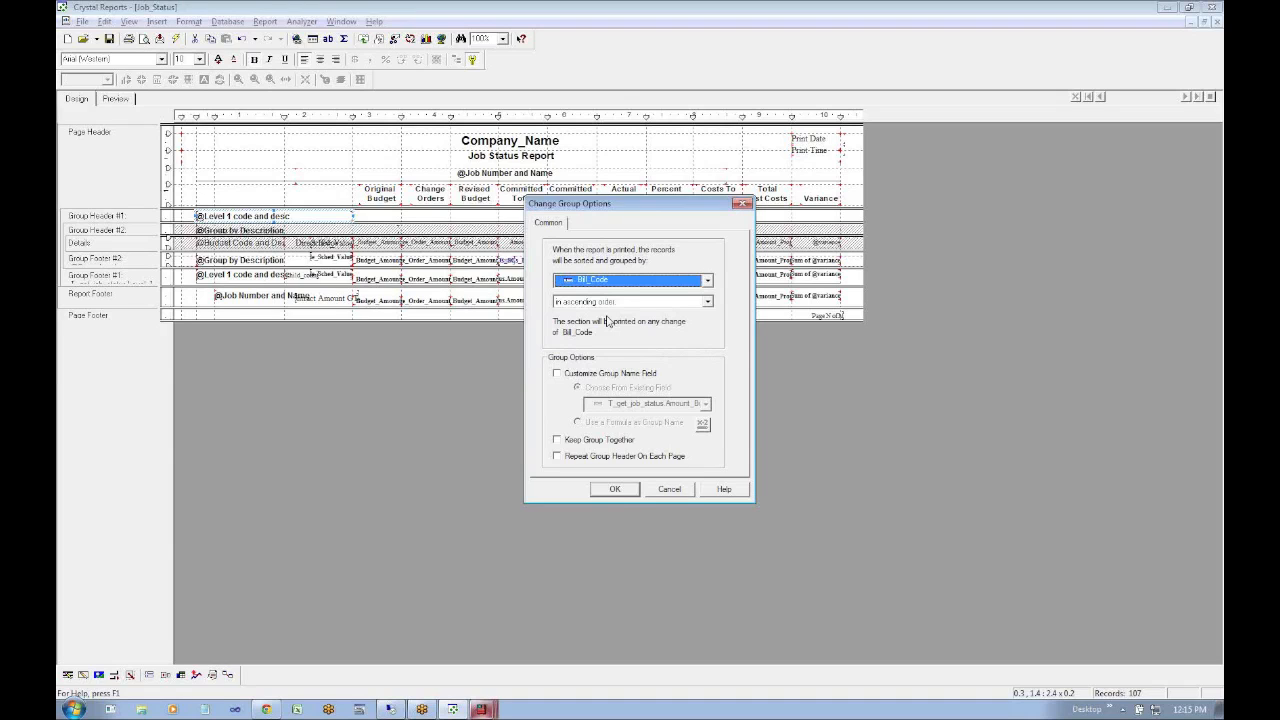
{"action": "left_click", "coordinate": [617, 490]}
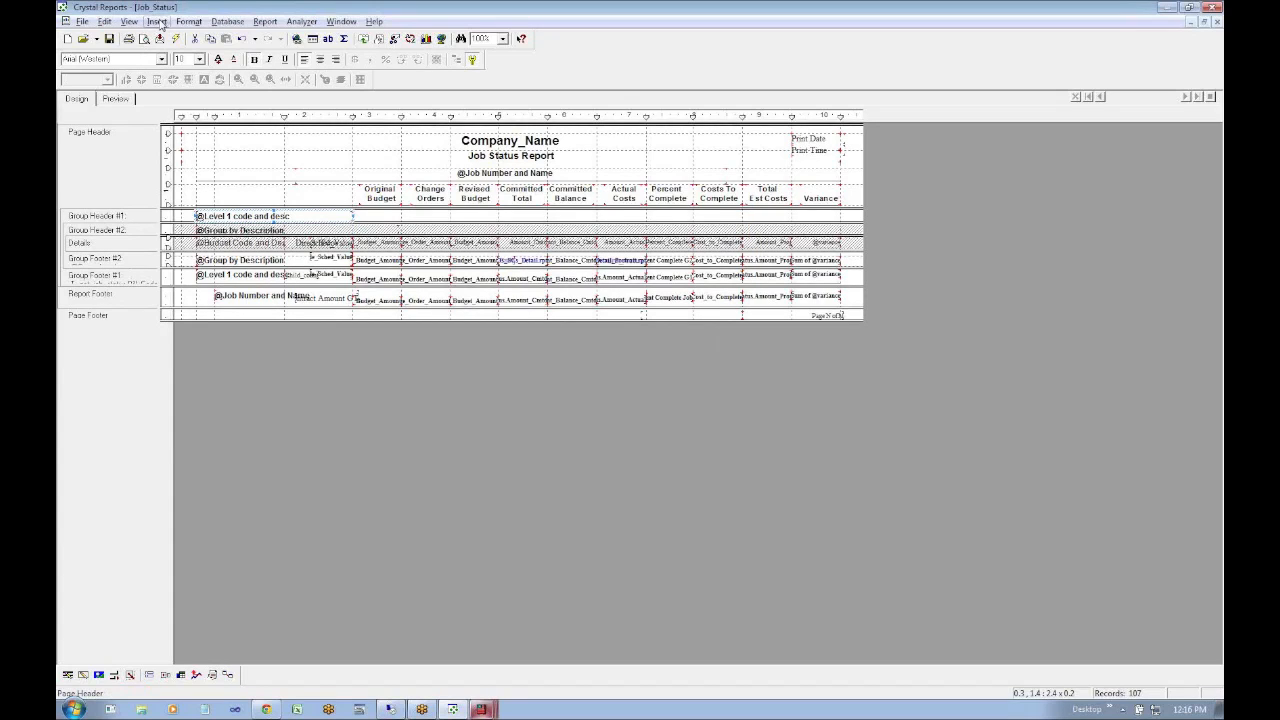
Browse the T_get_job_status database fields in the Field Explorer, close it, and check Group Header #1's grouping field
{"action": "left_click", "coordinate": [157, 21]}
{"action": "left_click", "coordinate": [157, 21]}
{"action": "left_click", "coordinate": [157, 21]}
{"action": "left_click", "coordinate": [182, 36]}
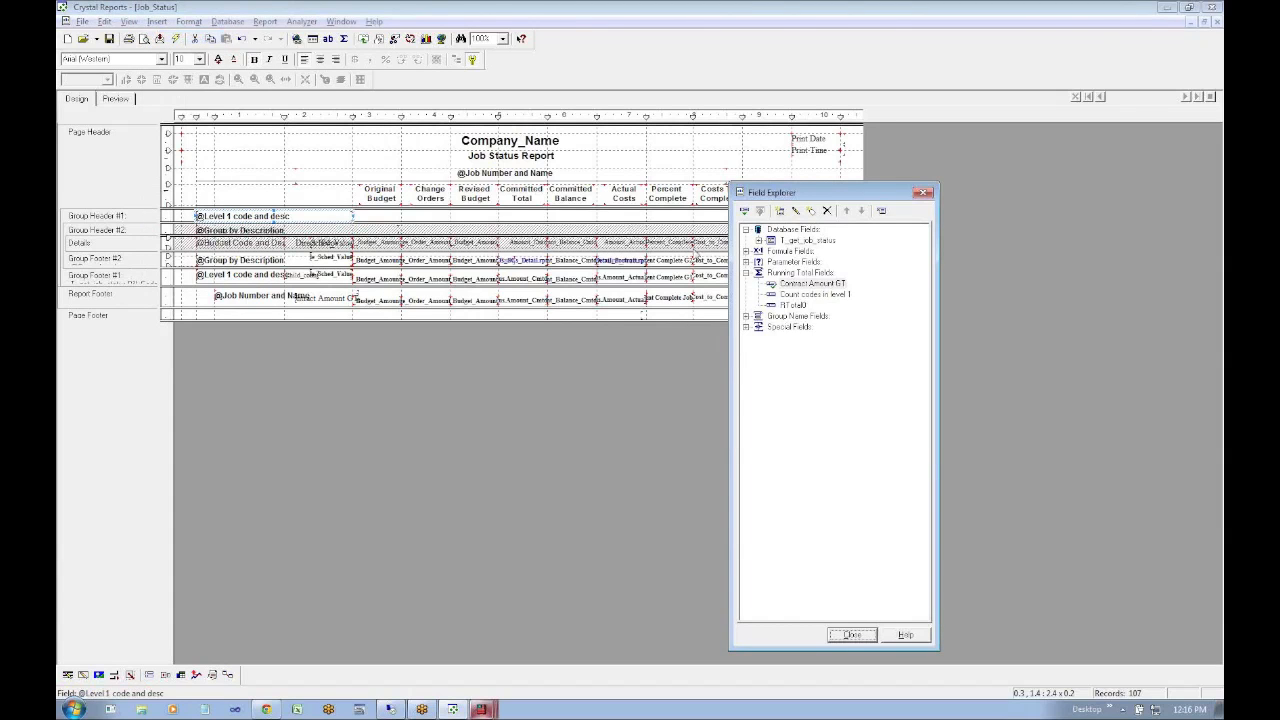
{"action": "left_click", "coordinate": [759, 242]}
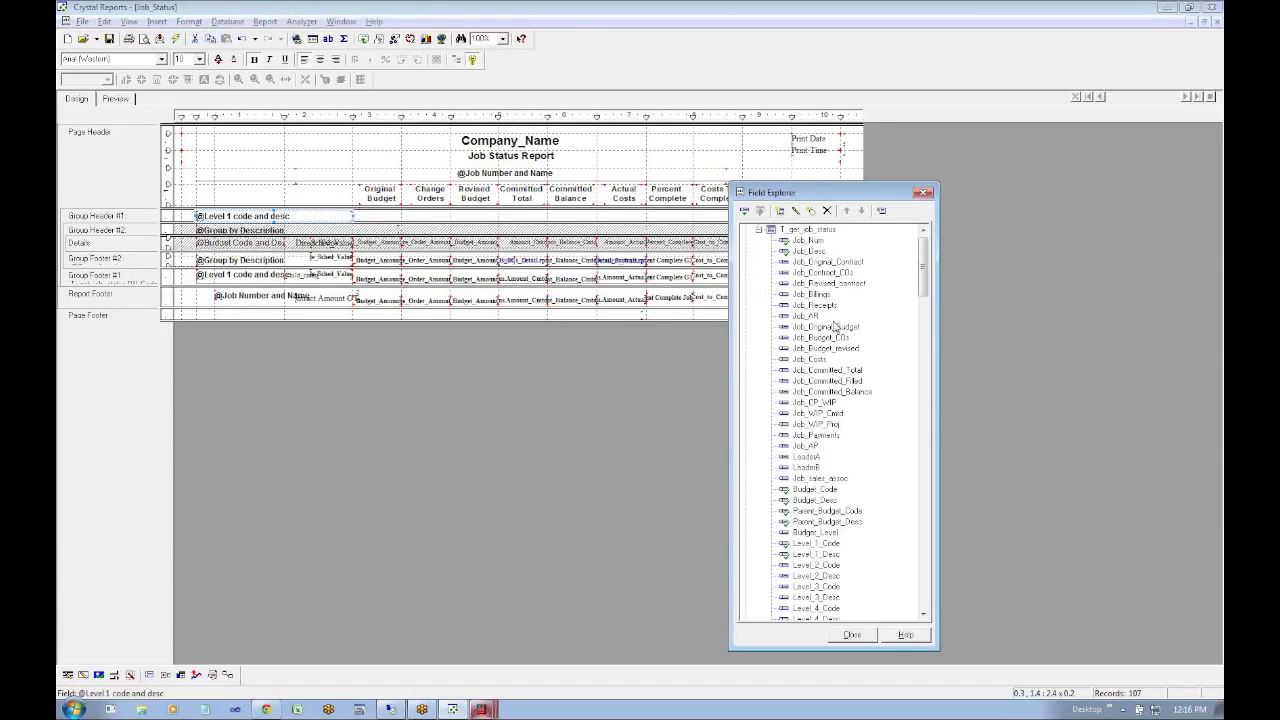
{"action": "left_click_drag", "start_coordinate": [924, 288], "coordinate": [948, 265]}
{"action": "left_click", "coordinate": [852, 635]}
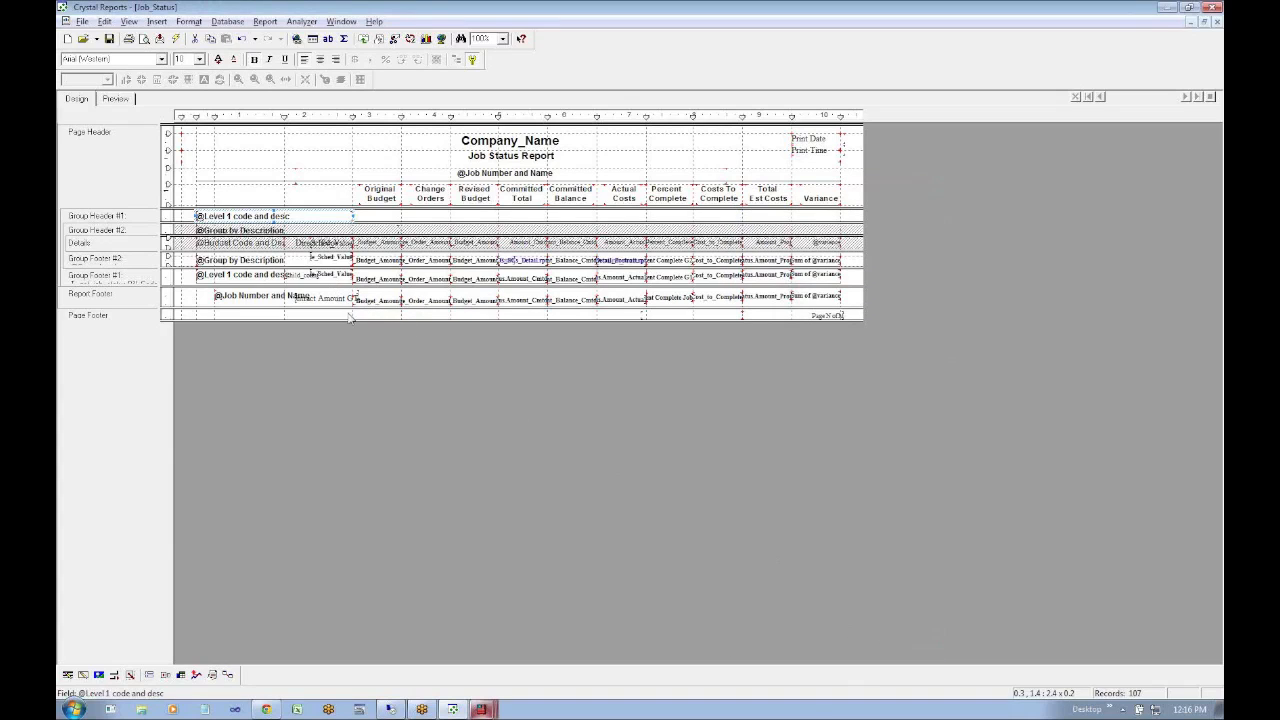
{"action": "right_click", "coordinate": [133, 216]}
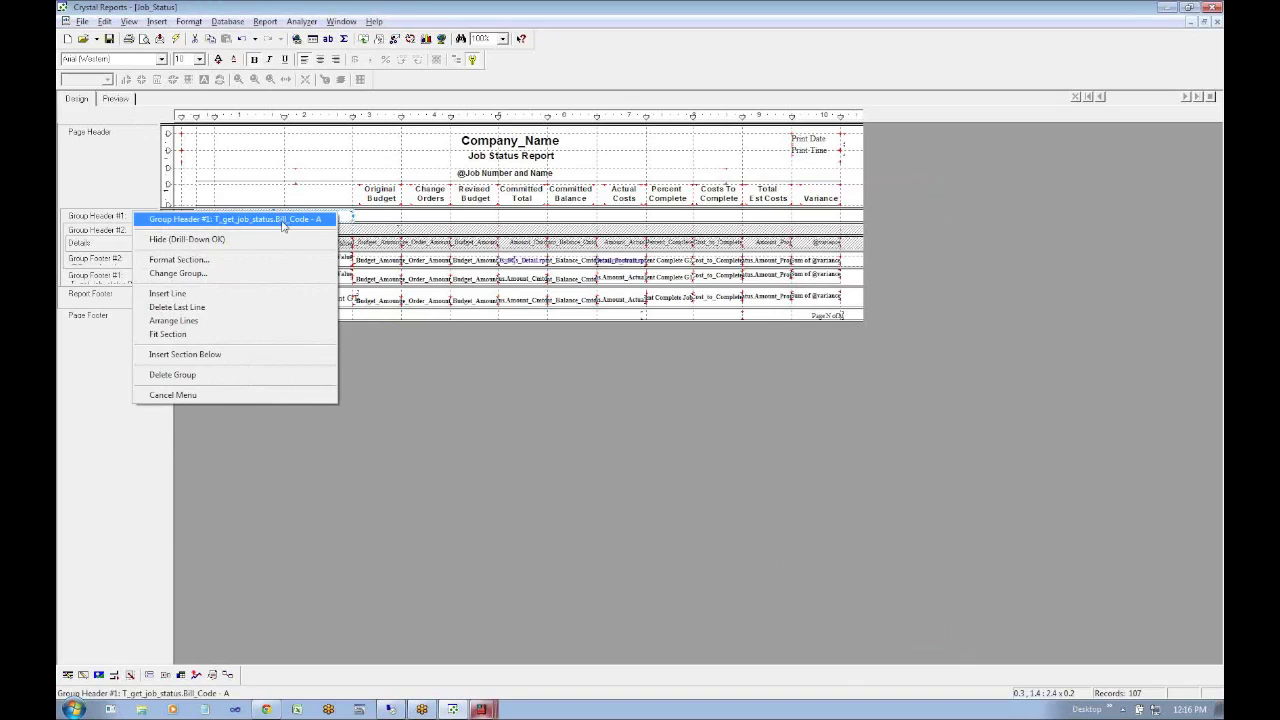
{"action": "left_click", "coordinate": [146, 168]}
Preview the report, widen the formula editor for Percent Complete G1, and select the Level_1_Code argument of the Amount_Proj sum in the division
{"action": "left_click", "coordinate": [114, 97]}
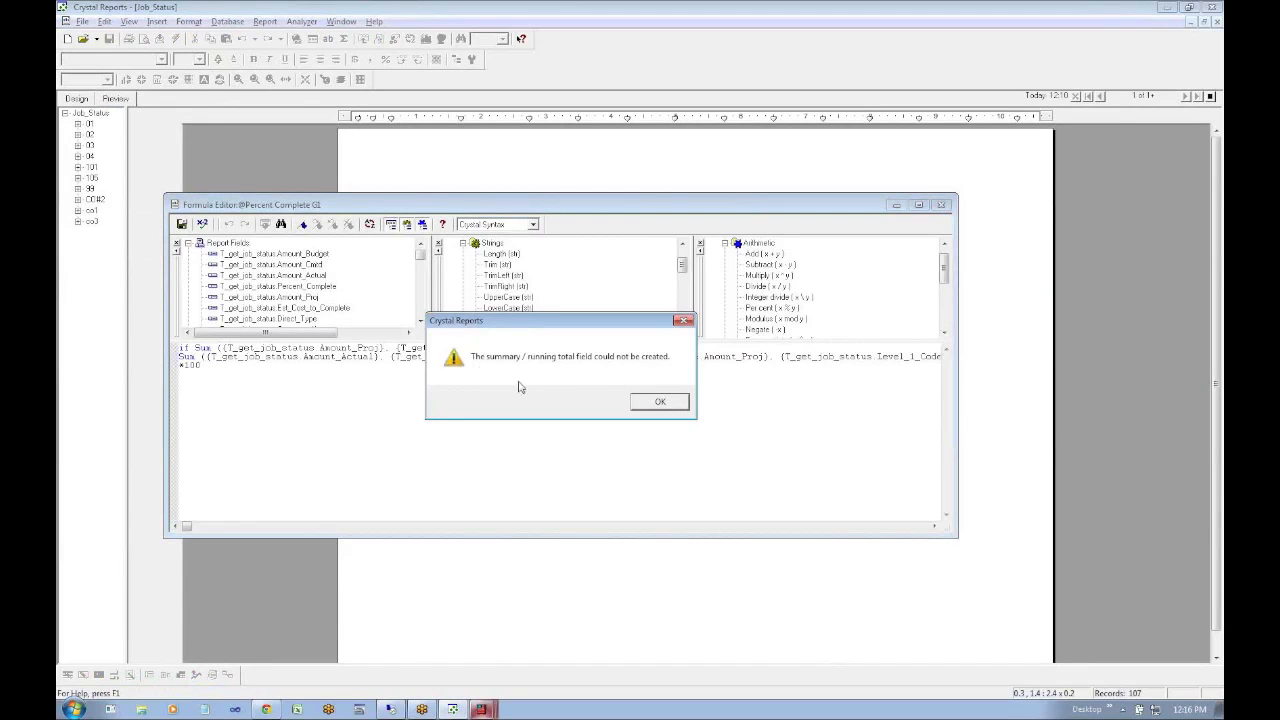
{"action": "left_click", "coordinate": [655, 402]}
{"action": "left_click_drag", "start_coordinate": [956, 381], "coordinate": [1210, 381]}
{"action": "left_click_drag", "start_coordinate": [776, 356], "coordinate": [944, 360]}
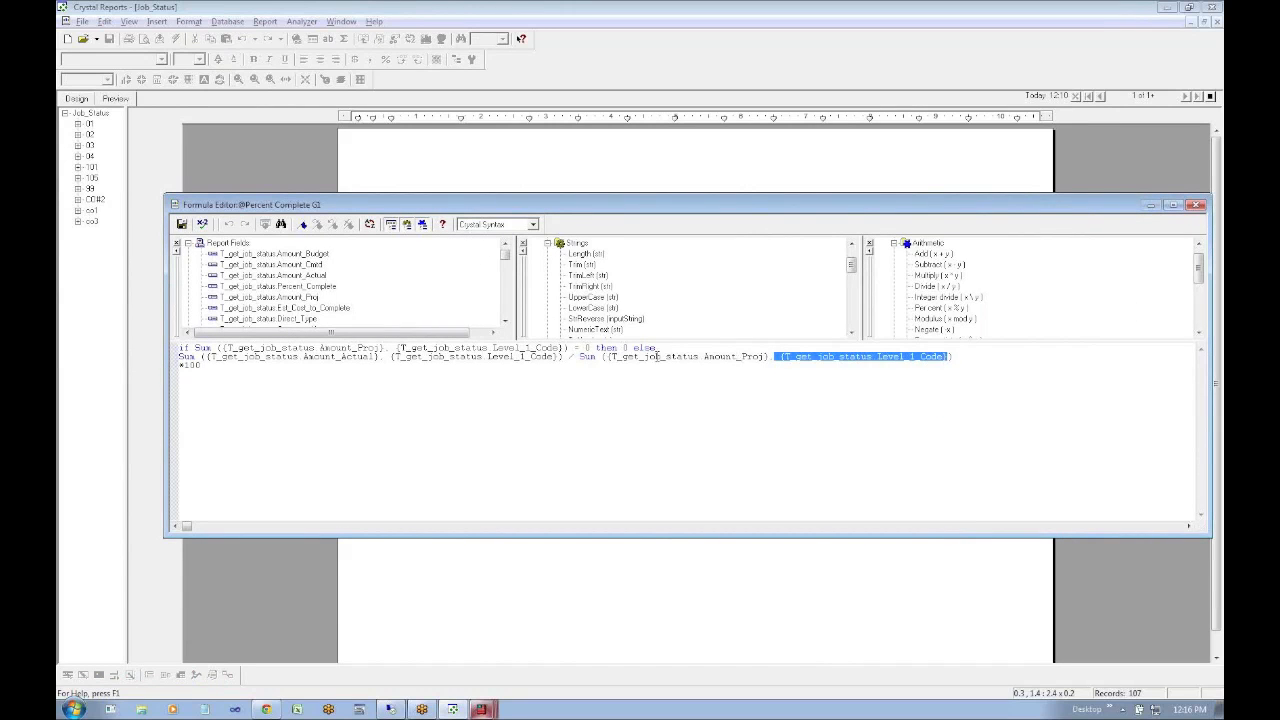
In the Percent Complete G1 formula, replace the Level_1_Code group field in the if-condition's Sum with T_get_job_status.Bill_Code
{"action": "left_click", "coordinate": [620, 356]}
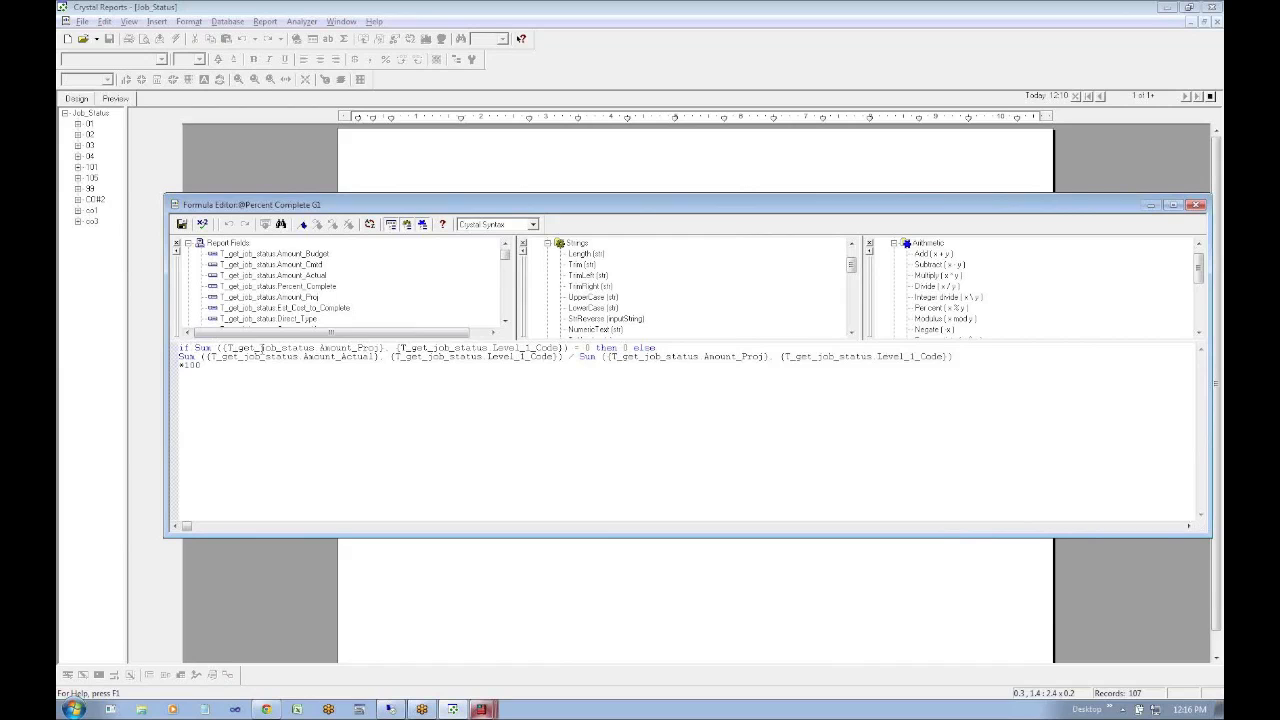
{"action": "left_click_drag", "start_coordinate": [222, 347], "coordinate": [375, 348]}
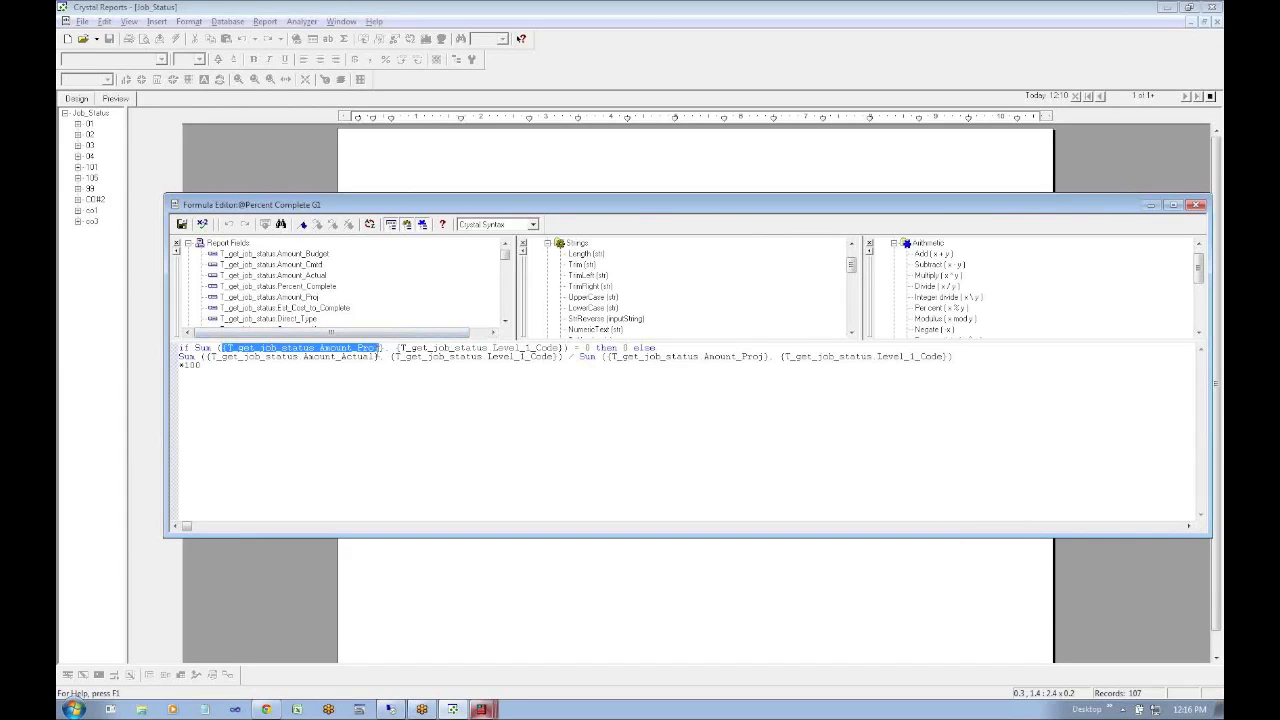
{"action": "left_click", "coordinate": [396, 348]}
{"action": "left_click_drag", "start_coordinate": [394, 347], "coordinate": [548, 348]}
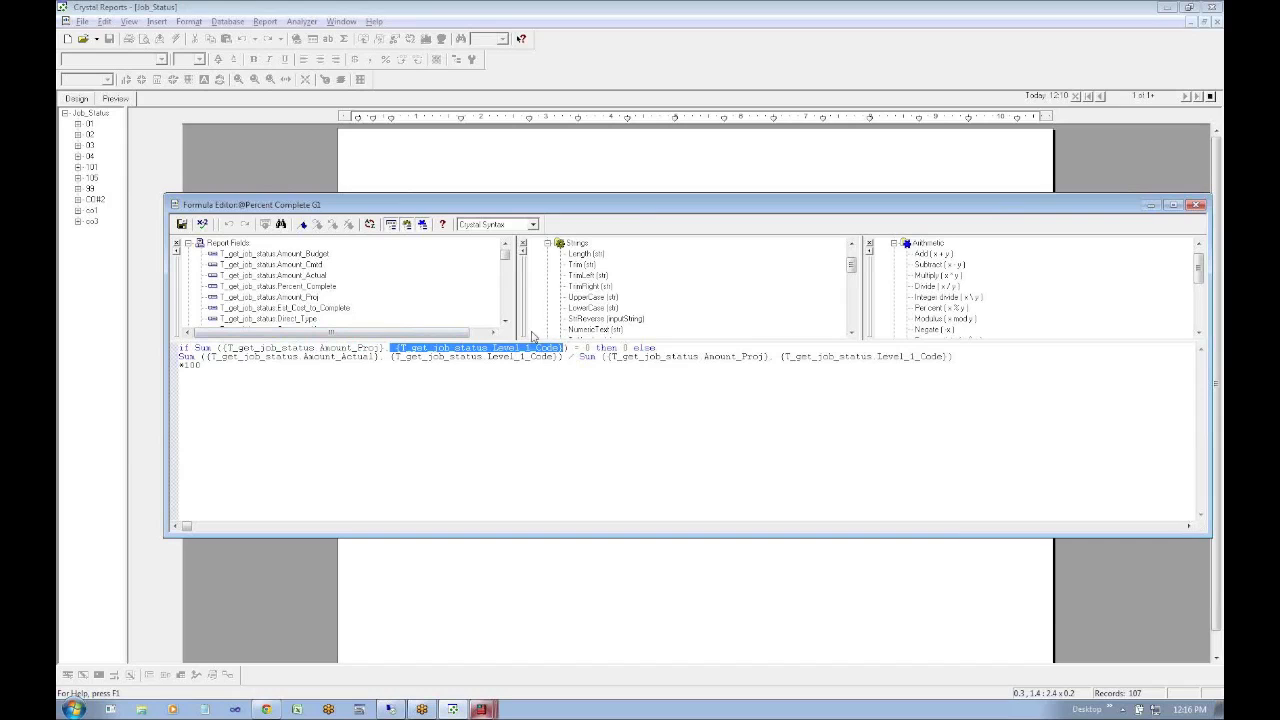
{"action": "left_click", "coordinate": [505, 318]}
{"action": "left_click", "coordinate": [505, 318]}
{"action": "left_click", "coordinate": [505, 318]}
{"action": "double_click", "coordinate": [265, 297]}
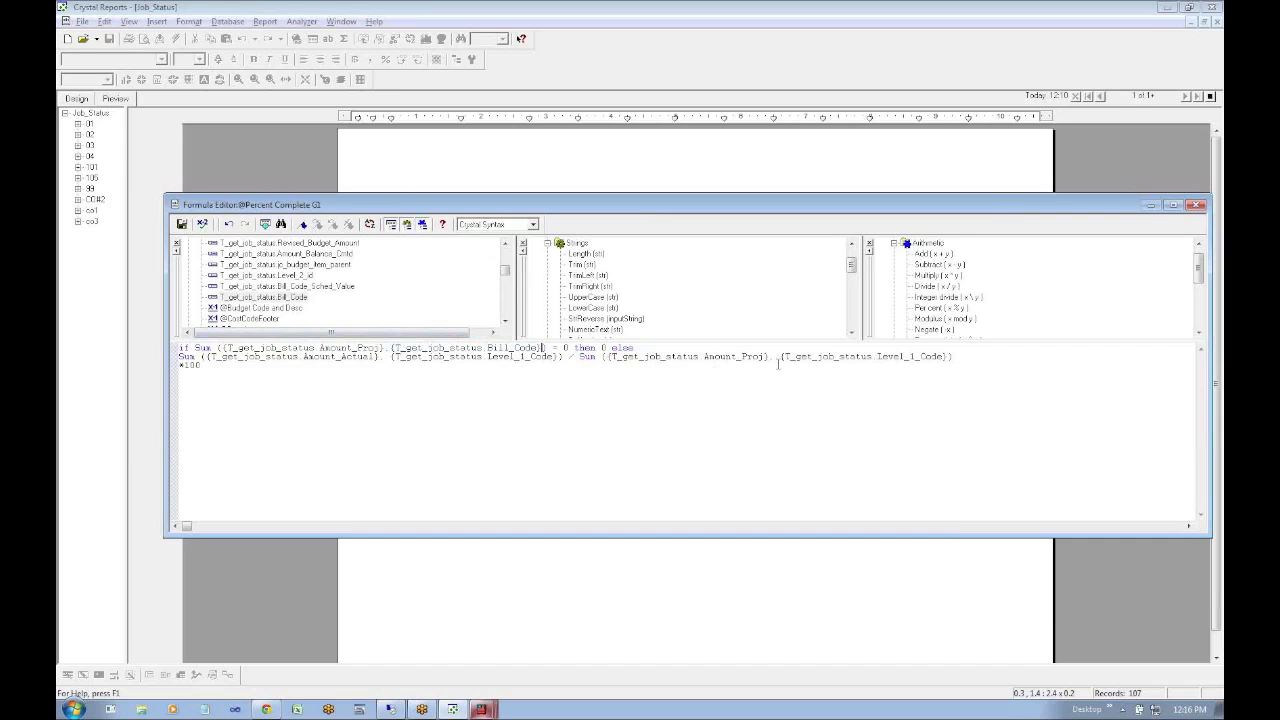
Replace the Level_1_Code field in the divisor's Amount_Proj Sum with T_get_job_status.Bill_Code and copy that field reference
{"action": "left_click_drag", "start_coordinate": [780, 357], "coordinate": [938, 358]}
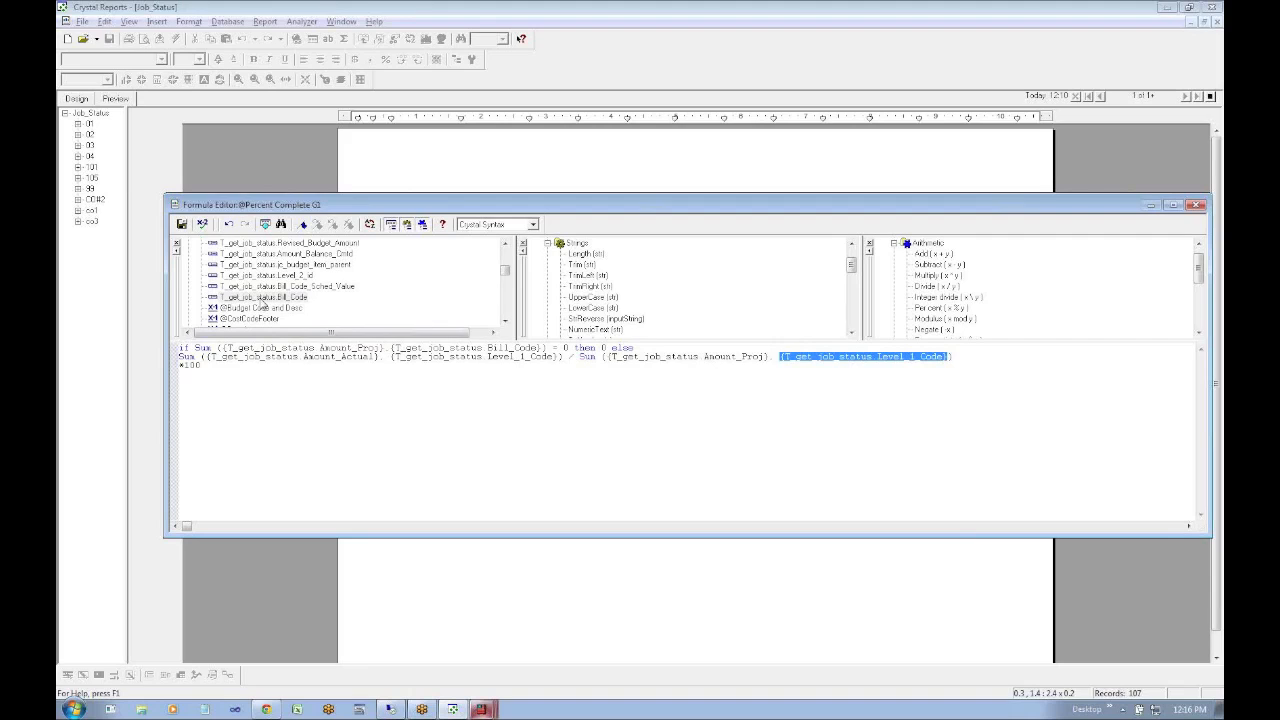
{"action": "double_click", "coordinate": [263, 297]}
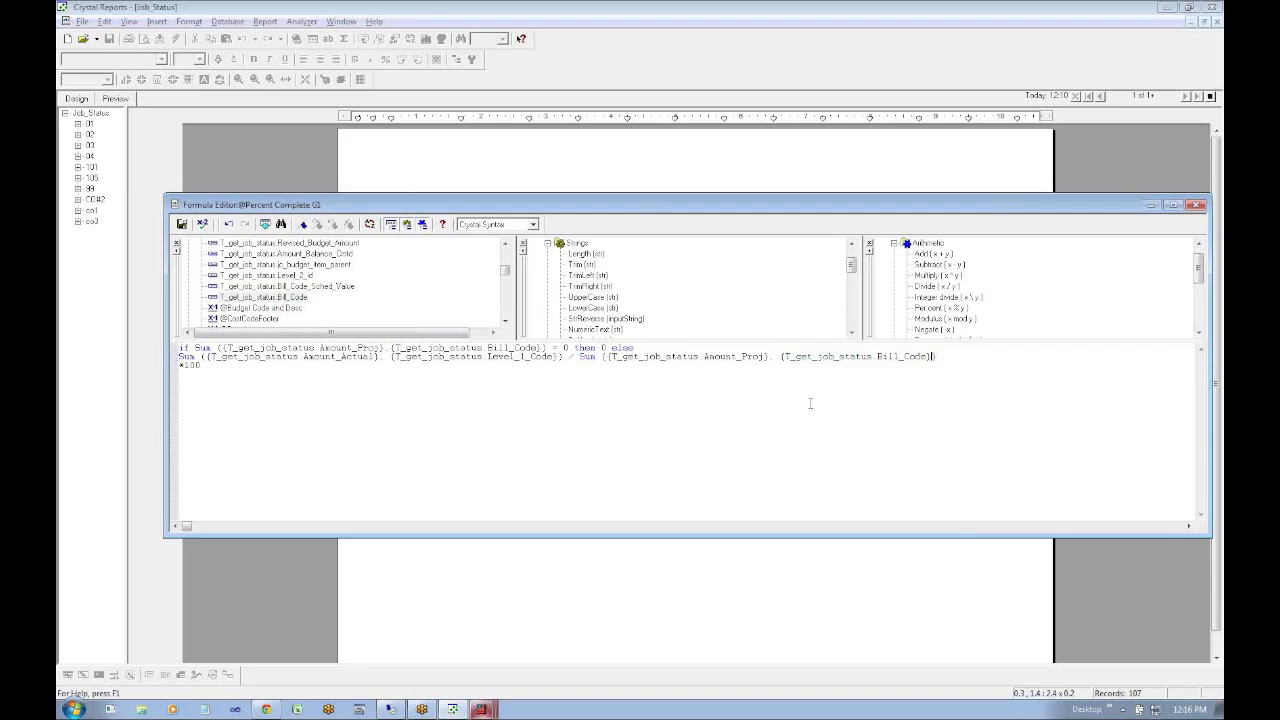
{"action": "left_click_drag", "start_coordinate": [784, 356], "coordinate": [922, 355]}
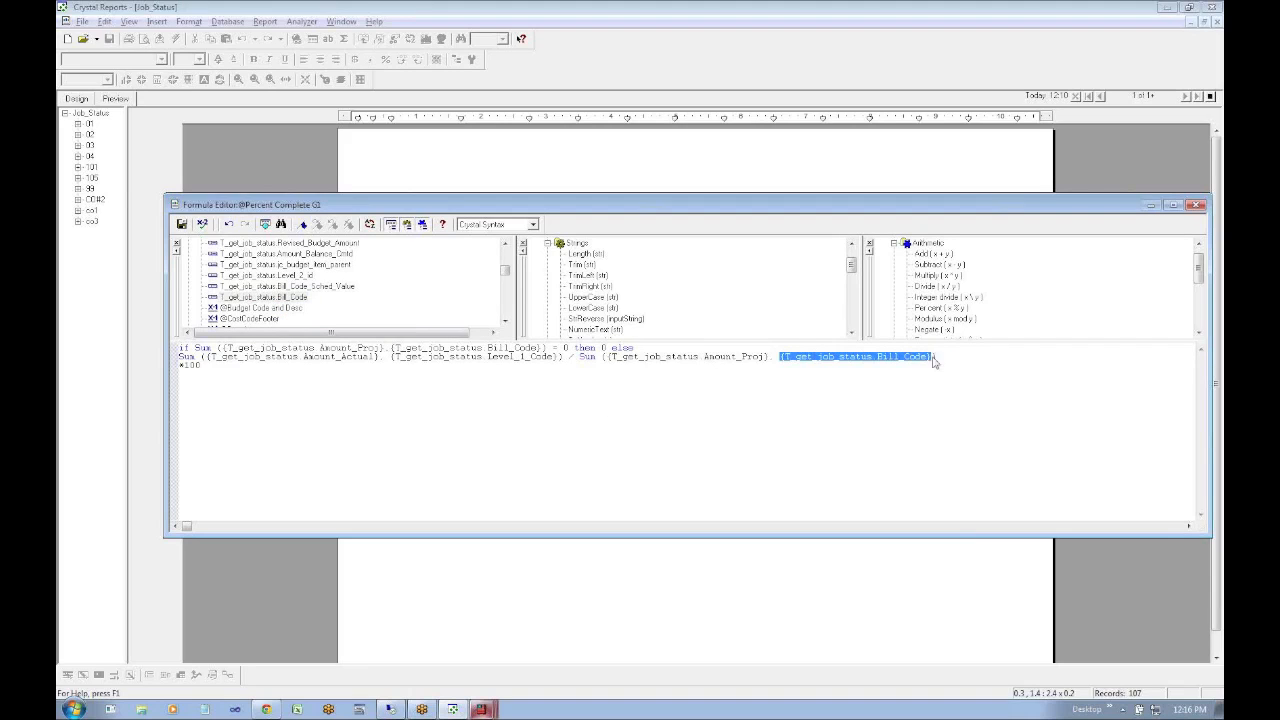
{"action": "right_click", "coordinate": [918, 360]}
{"action": "left_click", "coordinate": [943, 418]}
Try to save the Percent Complete G1 formula, declining to keep it with an error
{"action": "left_click", "coordinate": [182, 224]}
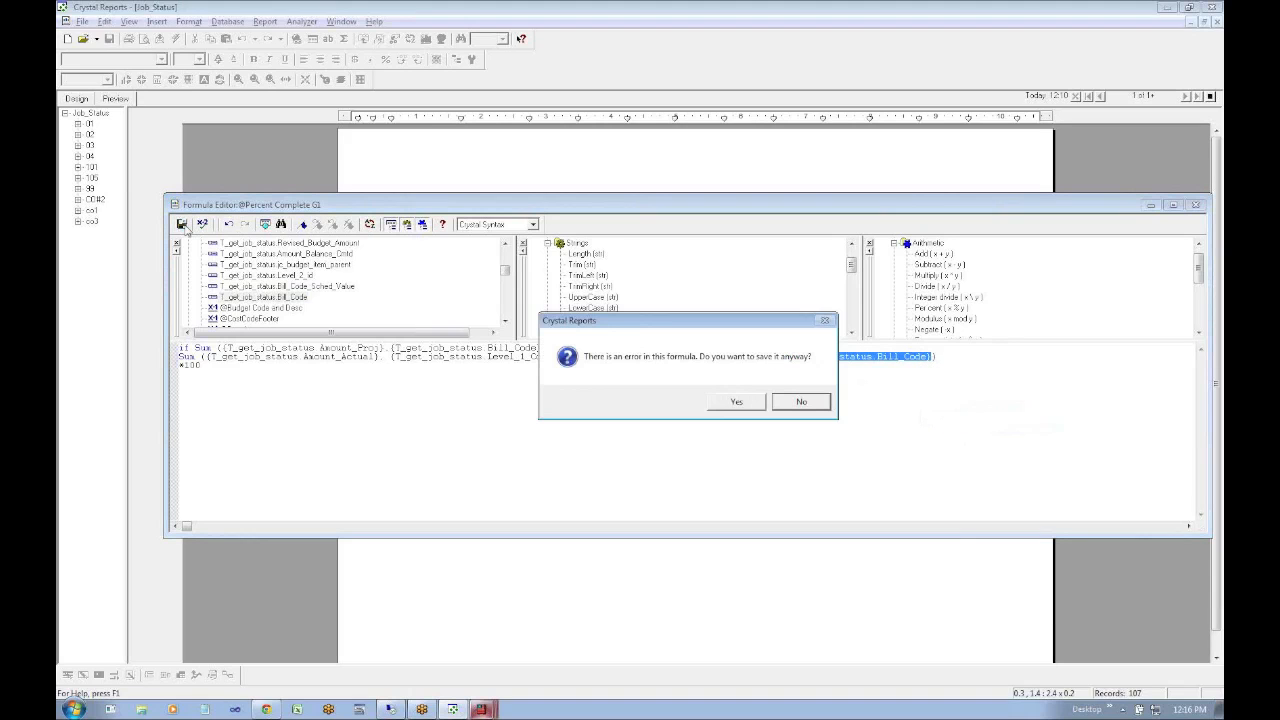
{"action": "left_click", "coordinate": [799, 405]}
{"action": "left_click", "coordinate": [777, 404]}
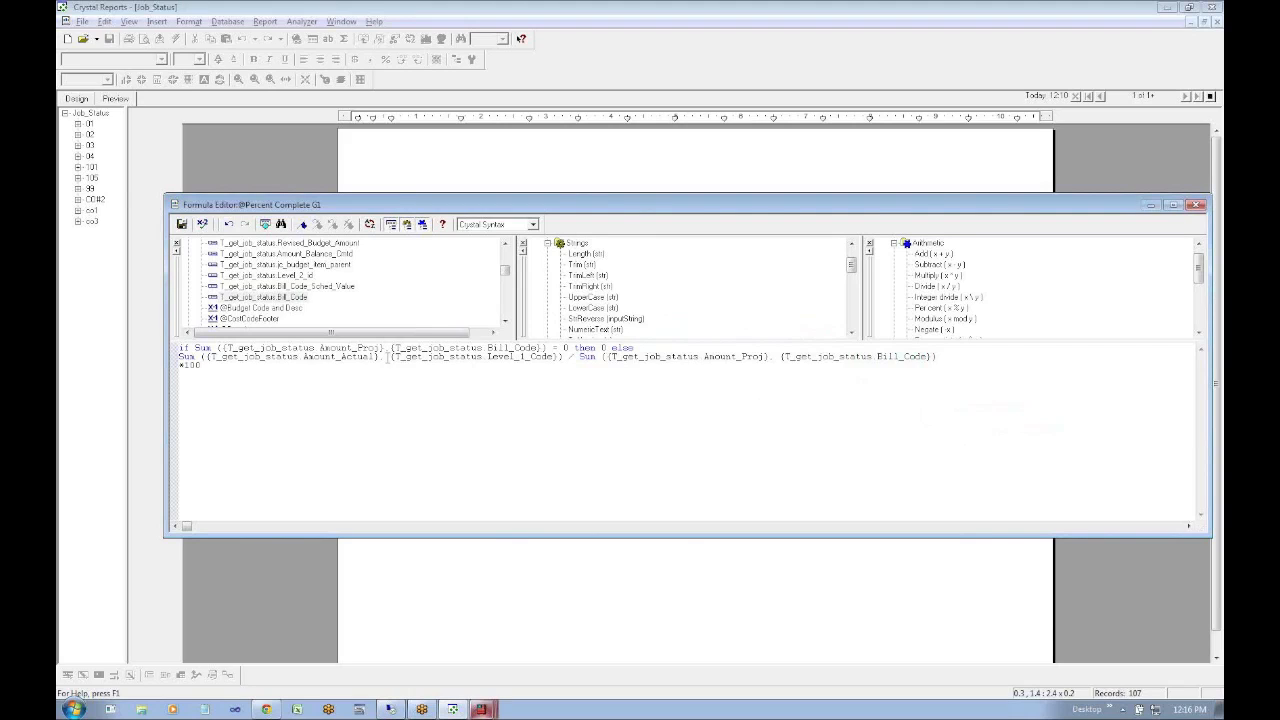
Replace the Level_1_Code field in the Amount_Actual Sum with the copied Bill_Code reference and save the formula
{"action": "left_click_drag", "start_coordinate": [395, 357], "coordinate": [563, 357]}
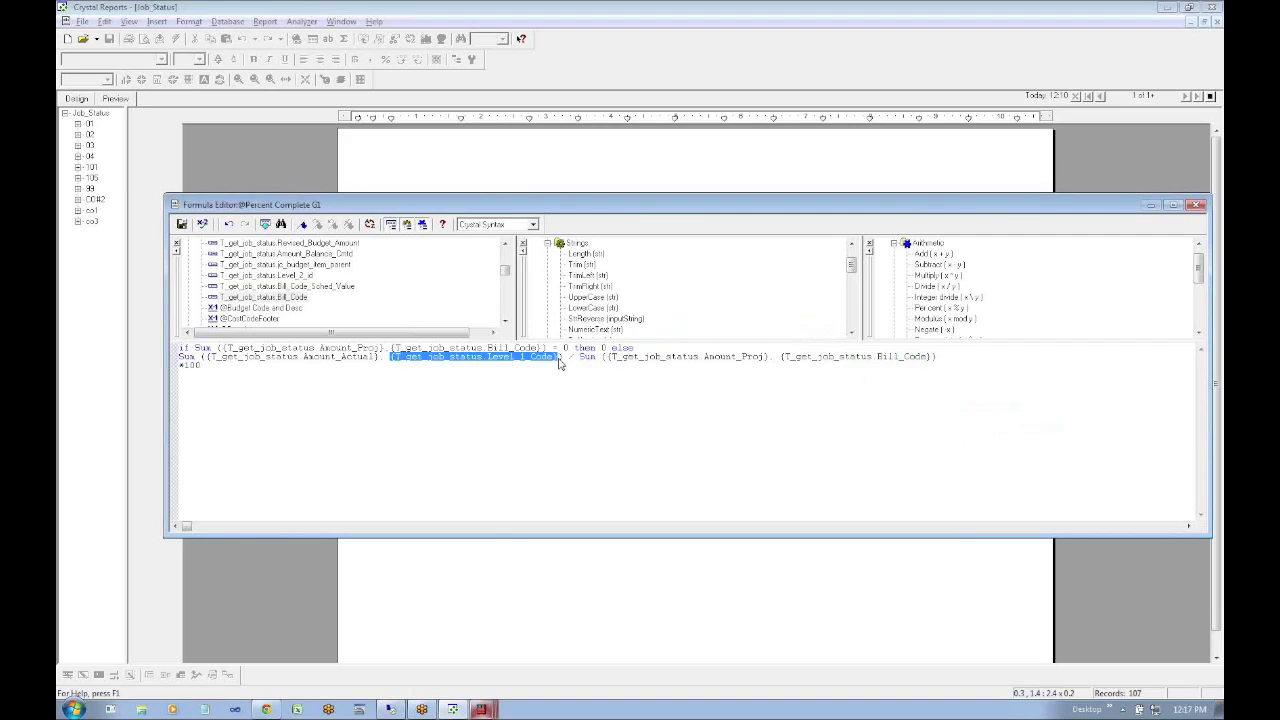
{"action": "key", "text": "ctrl+v"}
{"action": "left_click", "coordinate": [184, 224]}
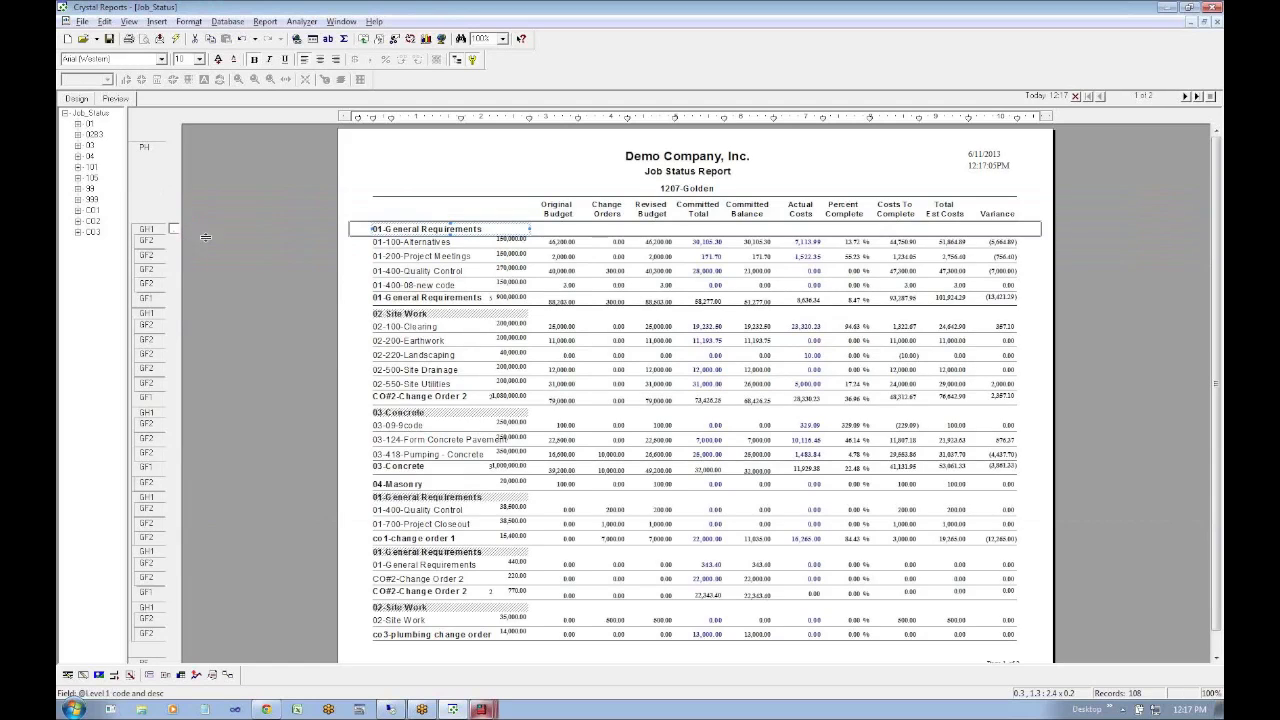
Compare the contract amount total on the report's last page with the job's scheduled value total in TimeSuite Toolbox
{"action": "left_click", "coordinate": [860, 160]}
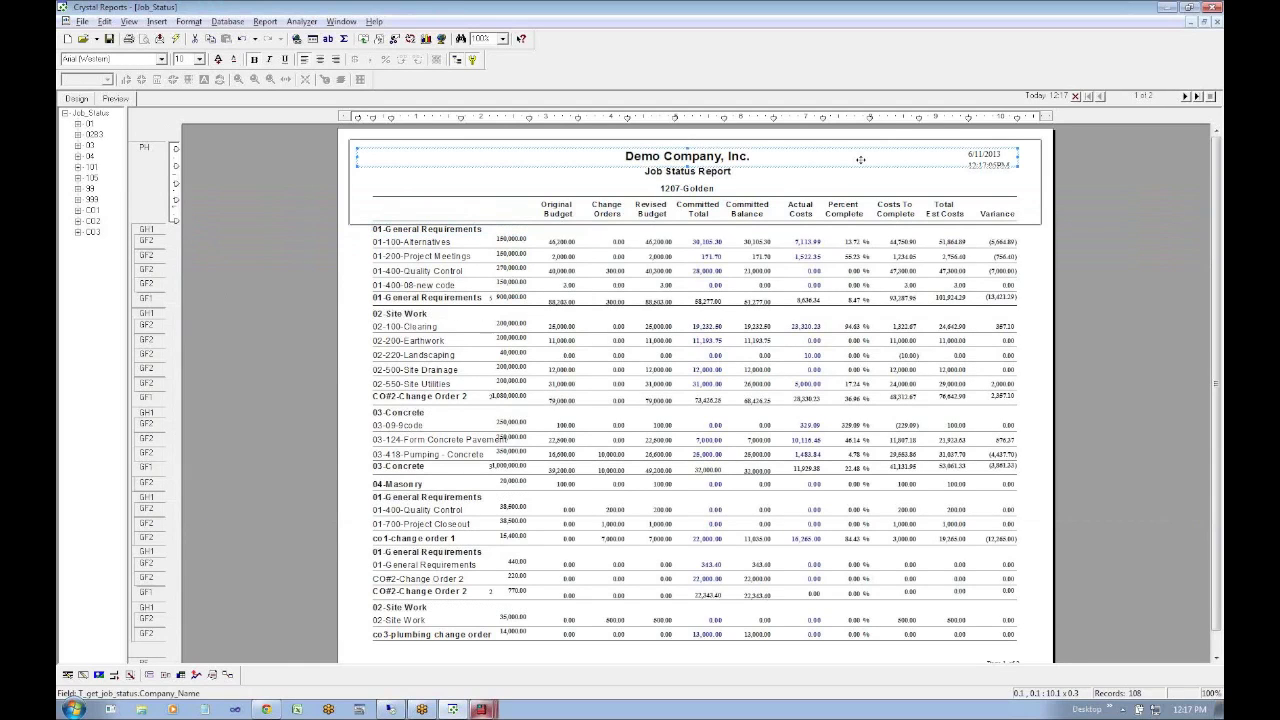
{"action": "scroll", "coordinate": [860, 160], "scroll_direction": "down", "scroll_amount": 3}
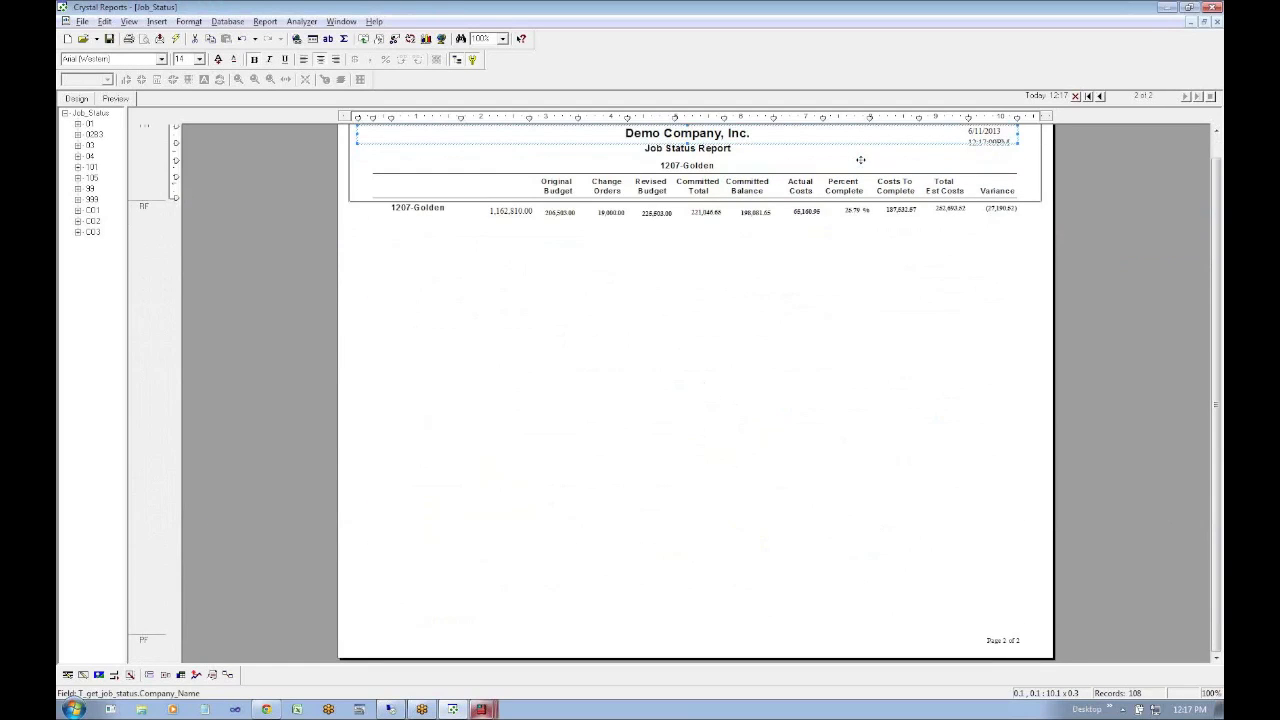
{"action": "key", "text": "alt+Tab"}
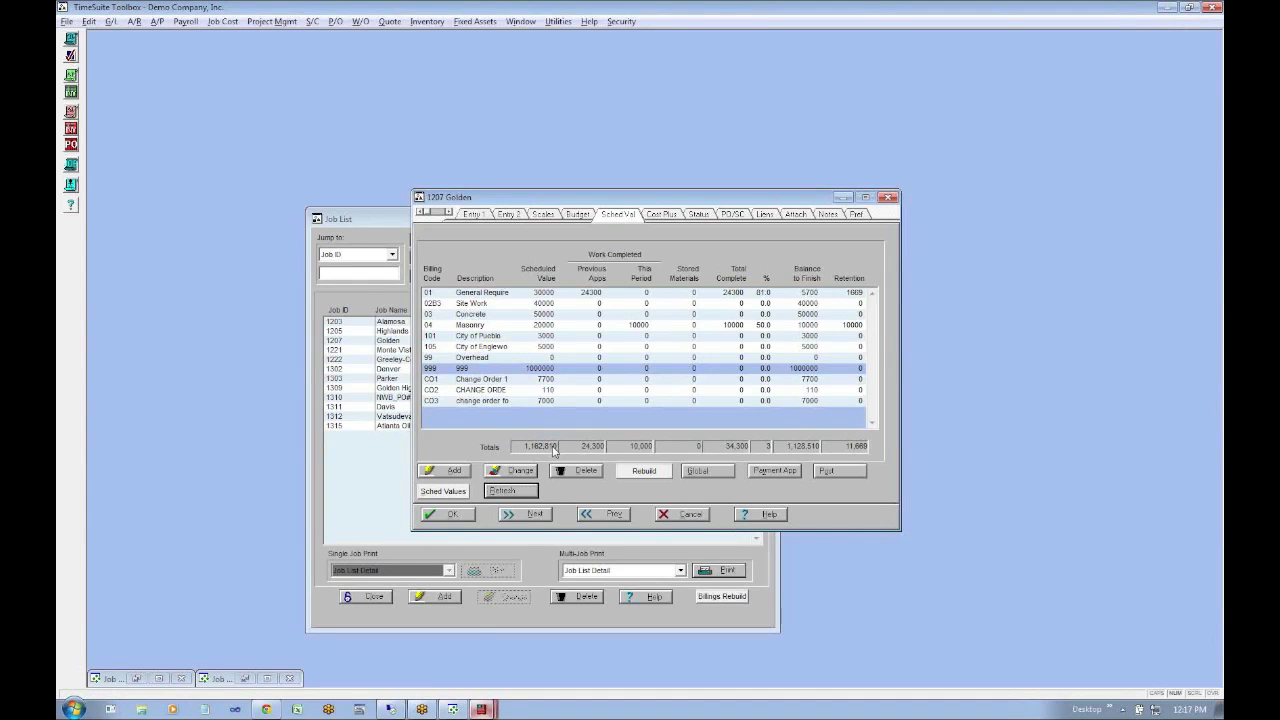
{"action": "key", "text": "alt+Tab"}
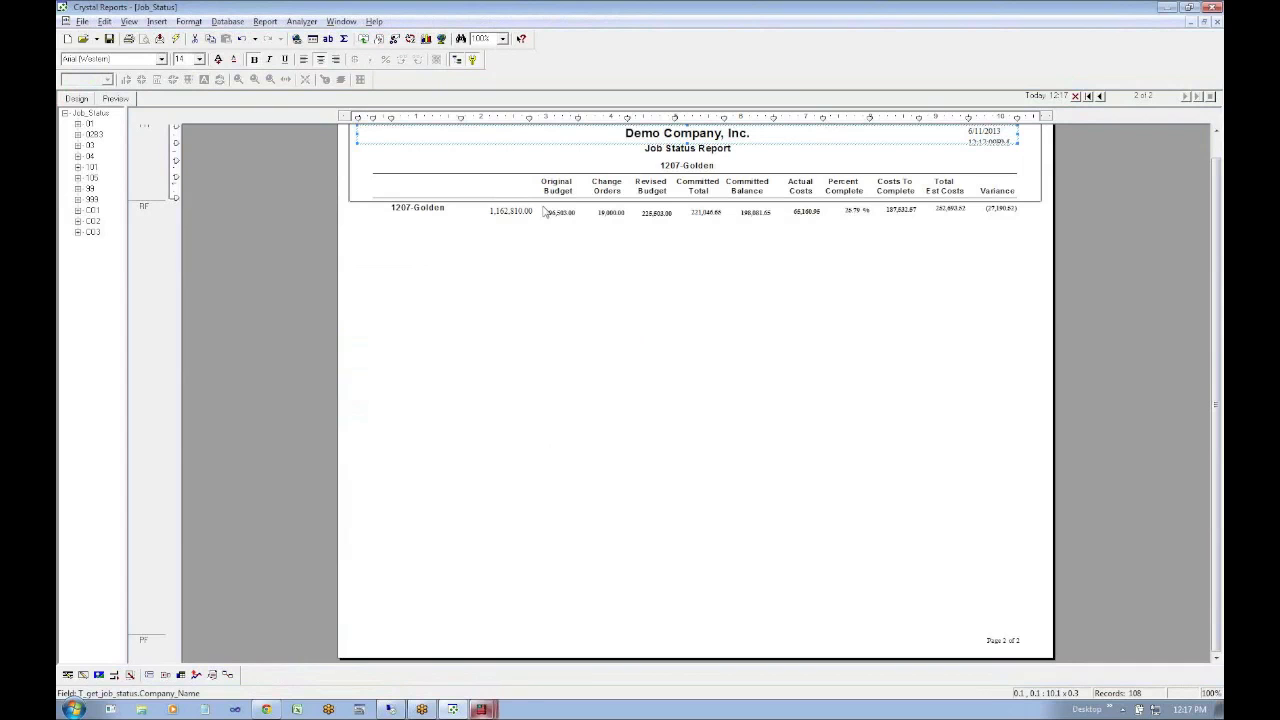
{"action": "scroll", "coordinate": [545, 212], "scroll_direction": "up", "scroll_amount": 3}
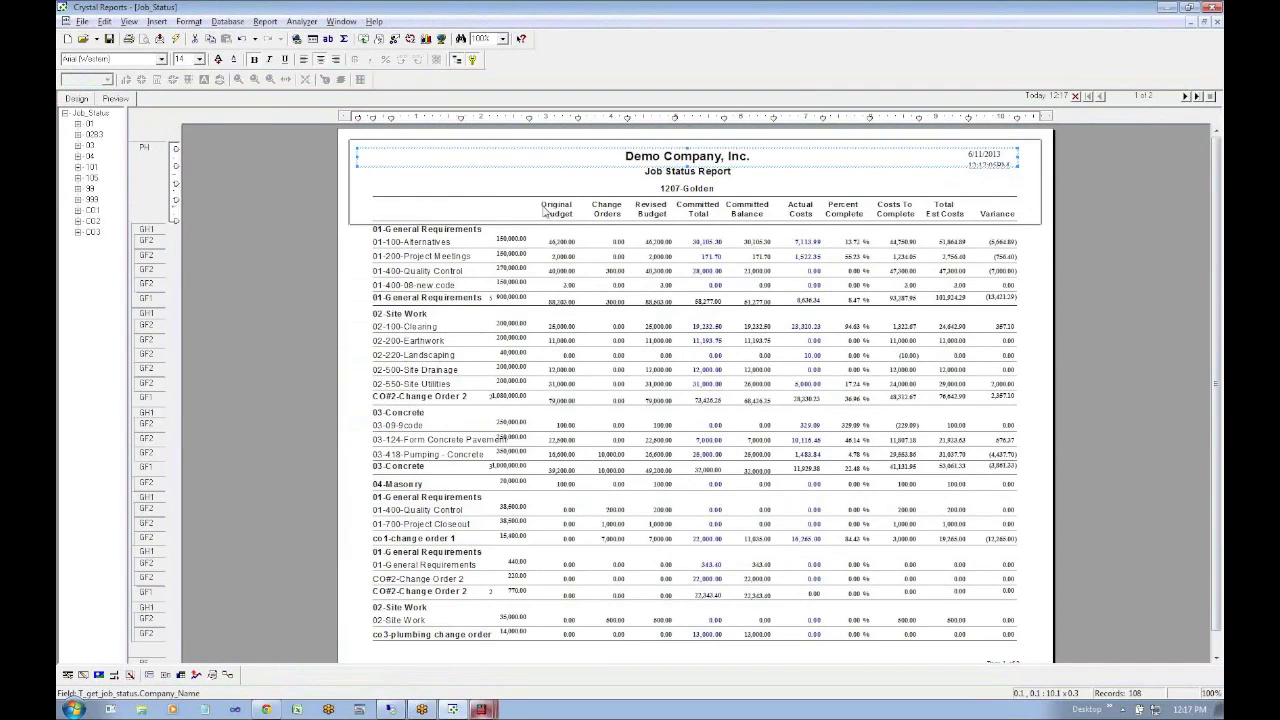
Open the Field Explorer in the report's design view and select the Running Total Fields category
{"action": "left_click", "coordinate": [507, 239]}
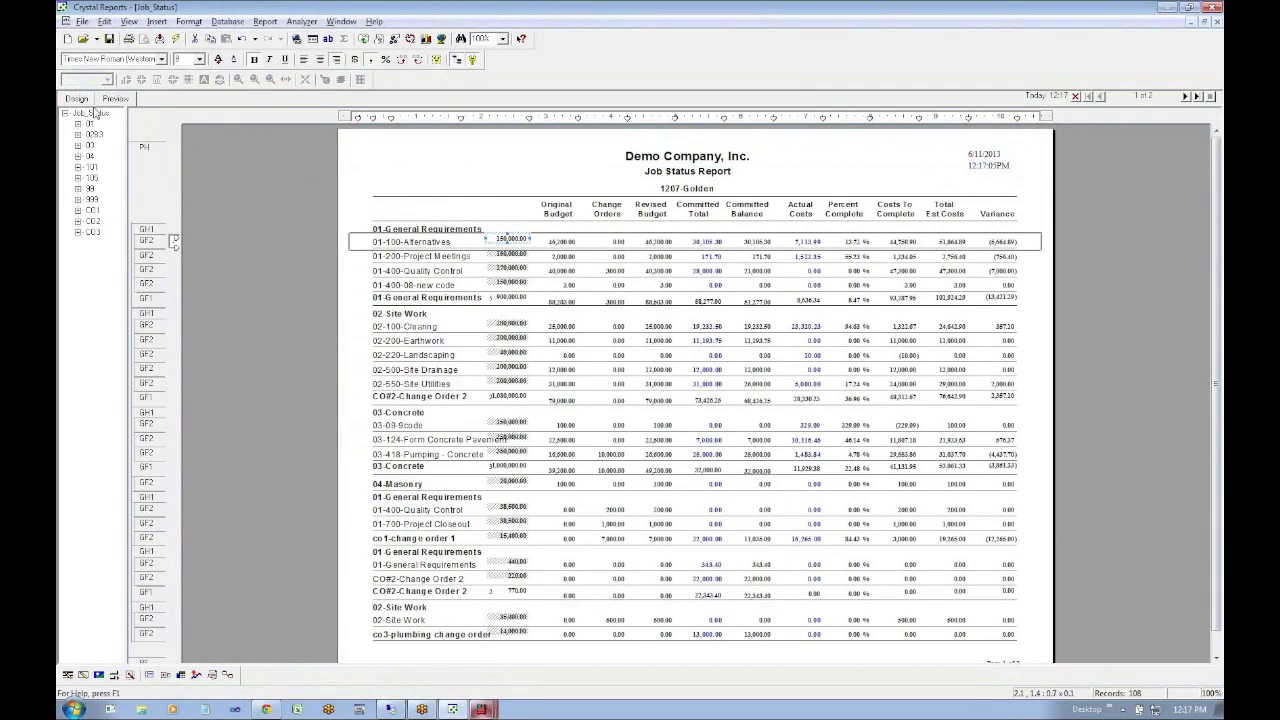
{"action": "left_click", "coordinate": [80, 101]}
{"action": "left_click", "coordinate": [157, 21]}
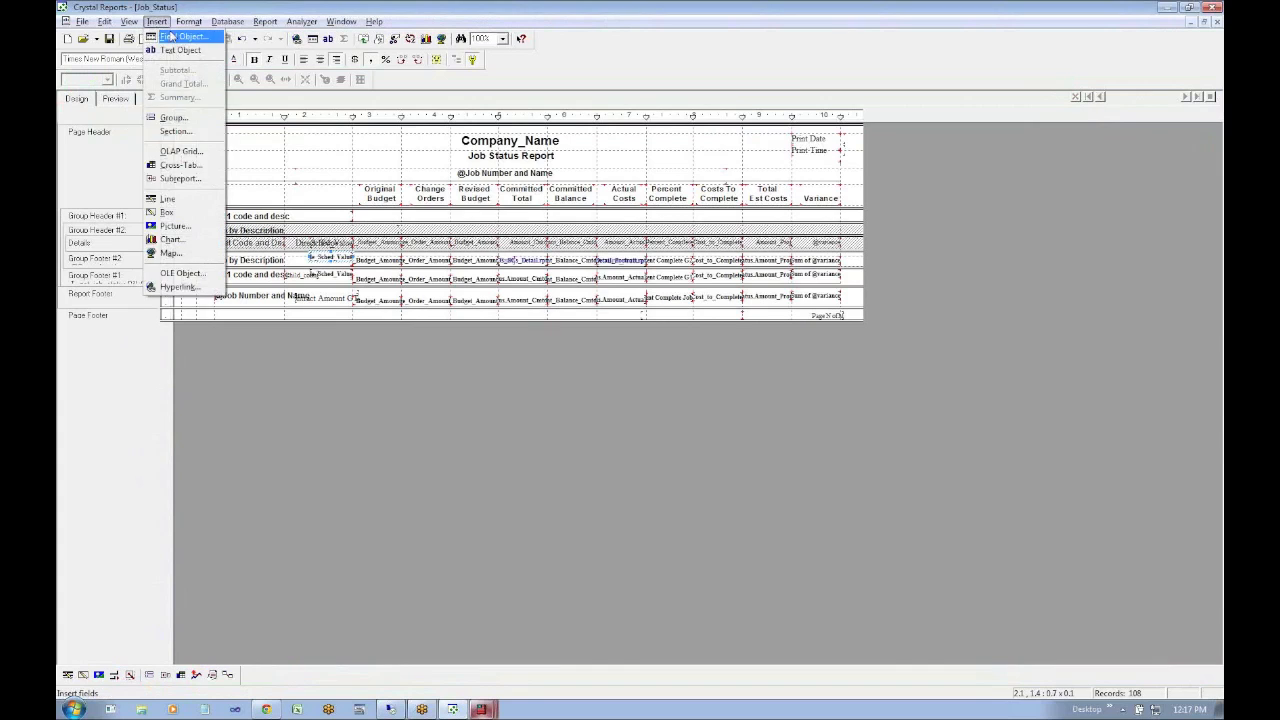
{"action": "left_click", "coordinate": [175, 41]}
{"action": "left_click", "coordinate": [760, 241]}
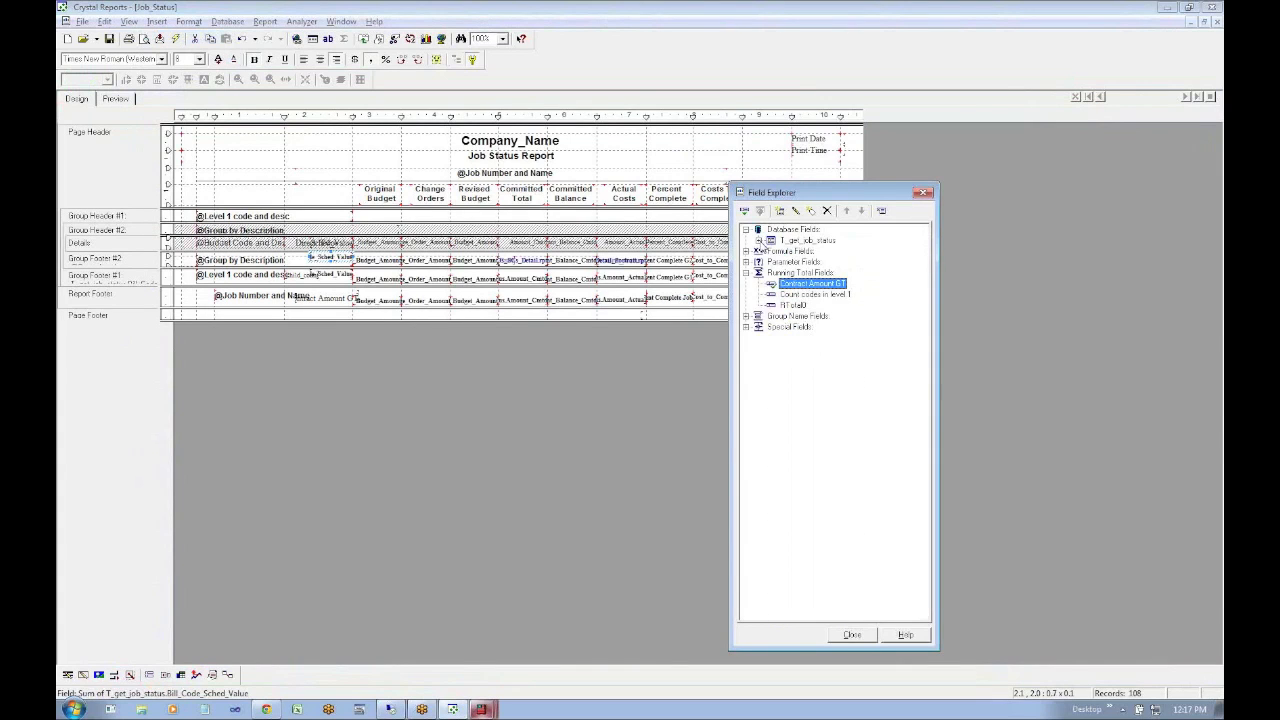
{"action": "left_click", "coordinate": [771, 274]}
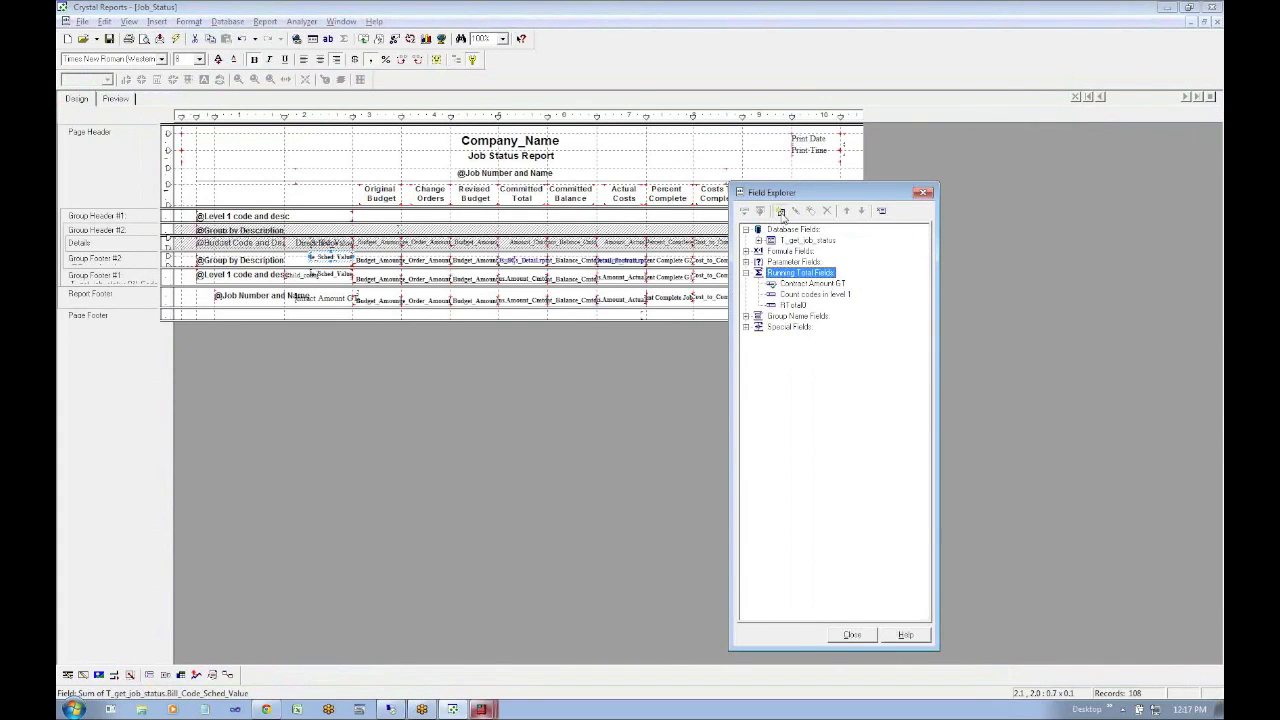
Try to create a running total named Contract Amount G2 that summarizes the Group #1 Sum of Bill_Code_Sched_Value
{"action": "left_click", "coordinate": [780, 211]}
{"action": "left_click_drag", "start_coordinate": [885, 275], "coordinate": [927, 355]}
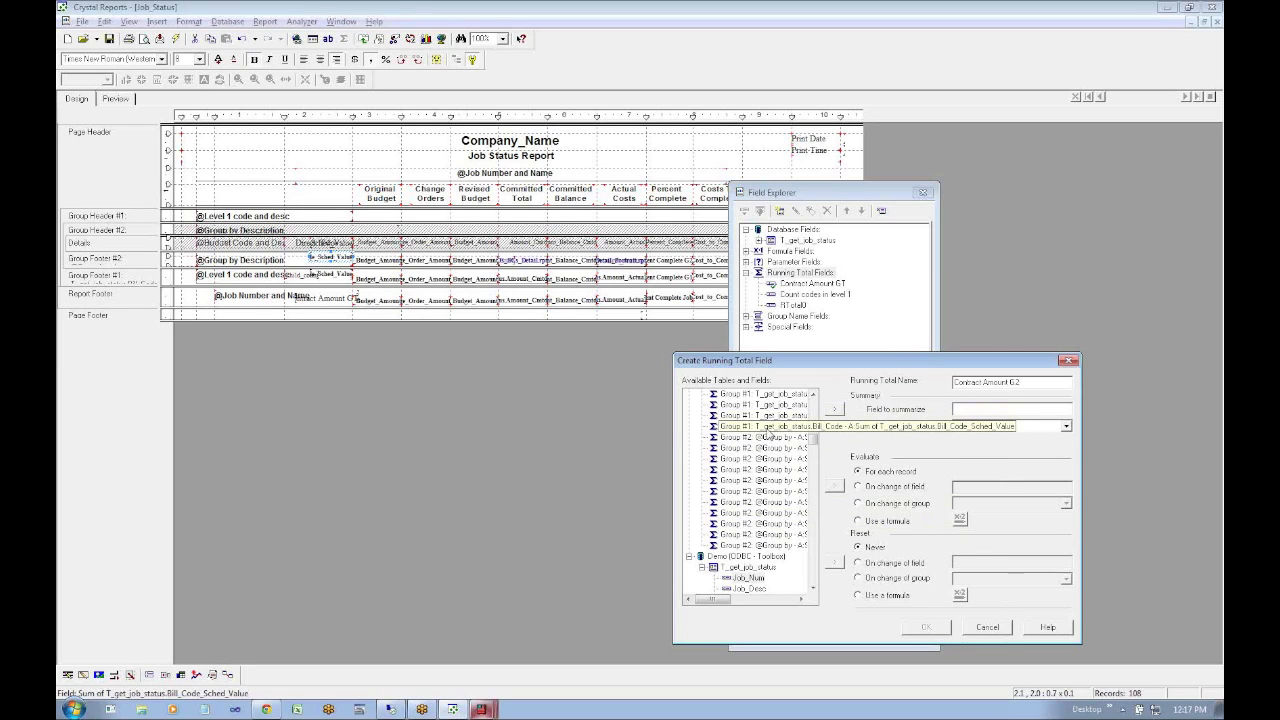
{"action": "left_click", "coordinate": [838, 412]}
{"action": "left_click", "coordinate": [885, 528]}
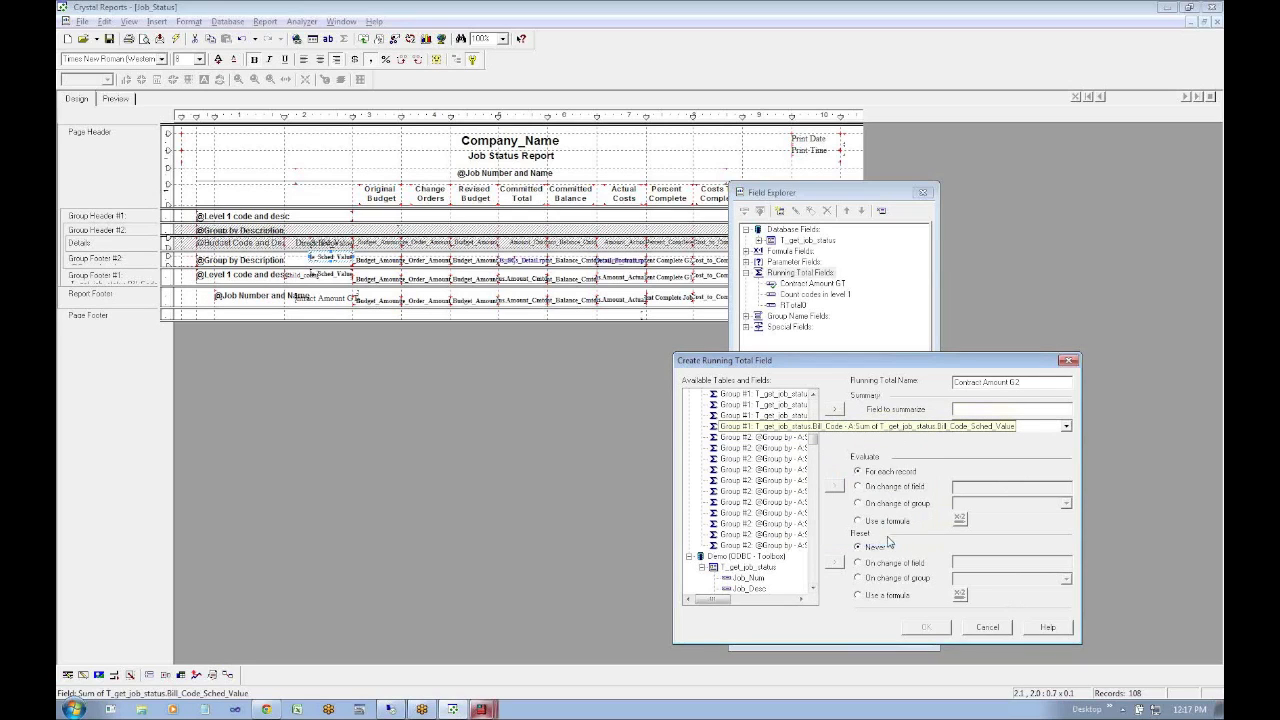
{"action": "left_click", "coordinate": [795, 428]}
{"action": "left_click", "coordinate": [830, 412]}
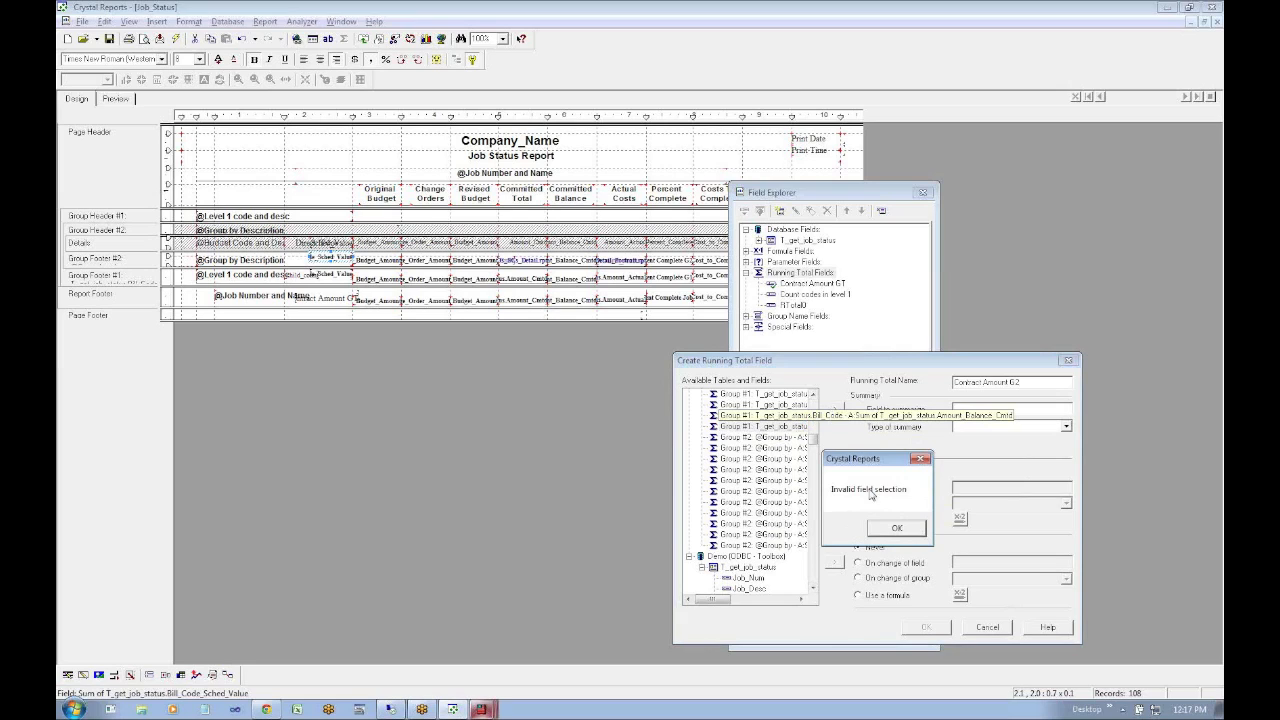
{"action": "left_click", "coordinate": [887, 530]}
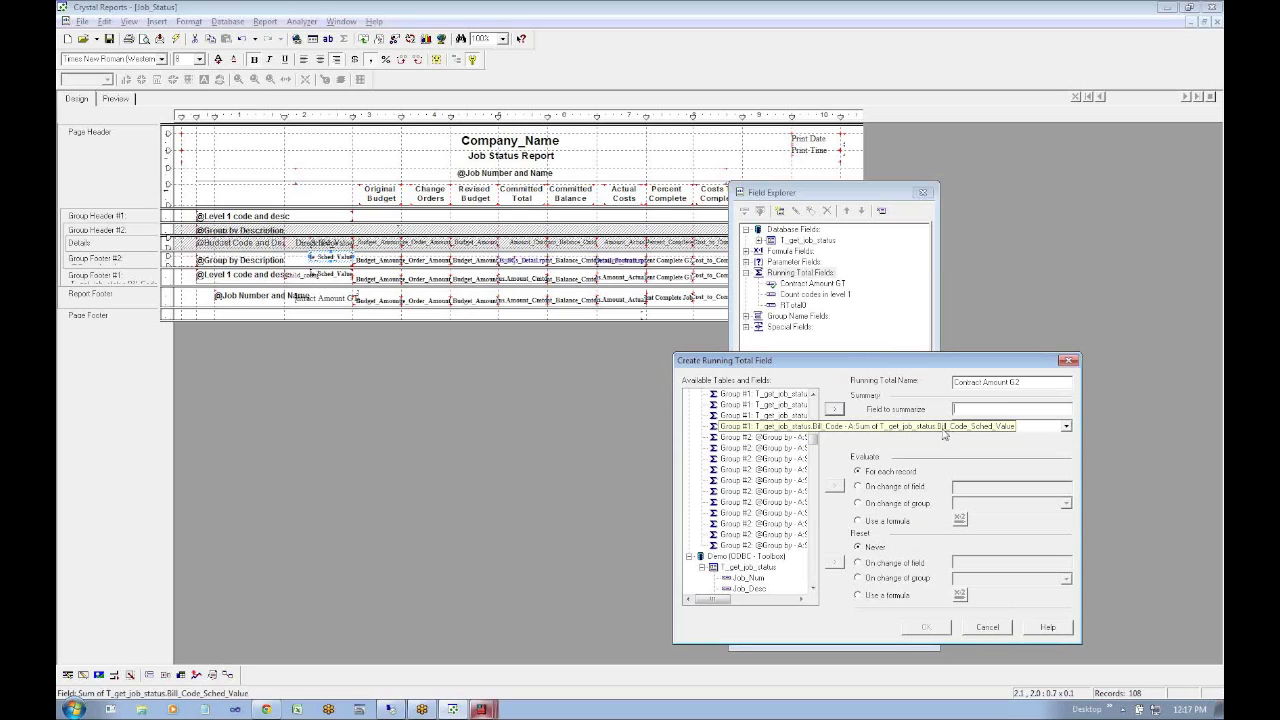
{"action": "left_click_drag", "start_coordinate": [889, 361], "coordinate": [723, 351]}
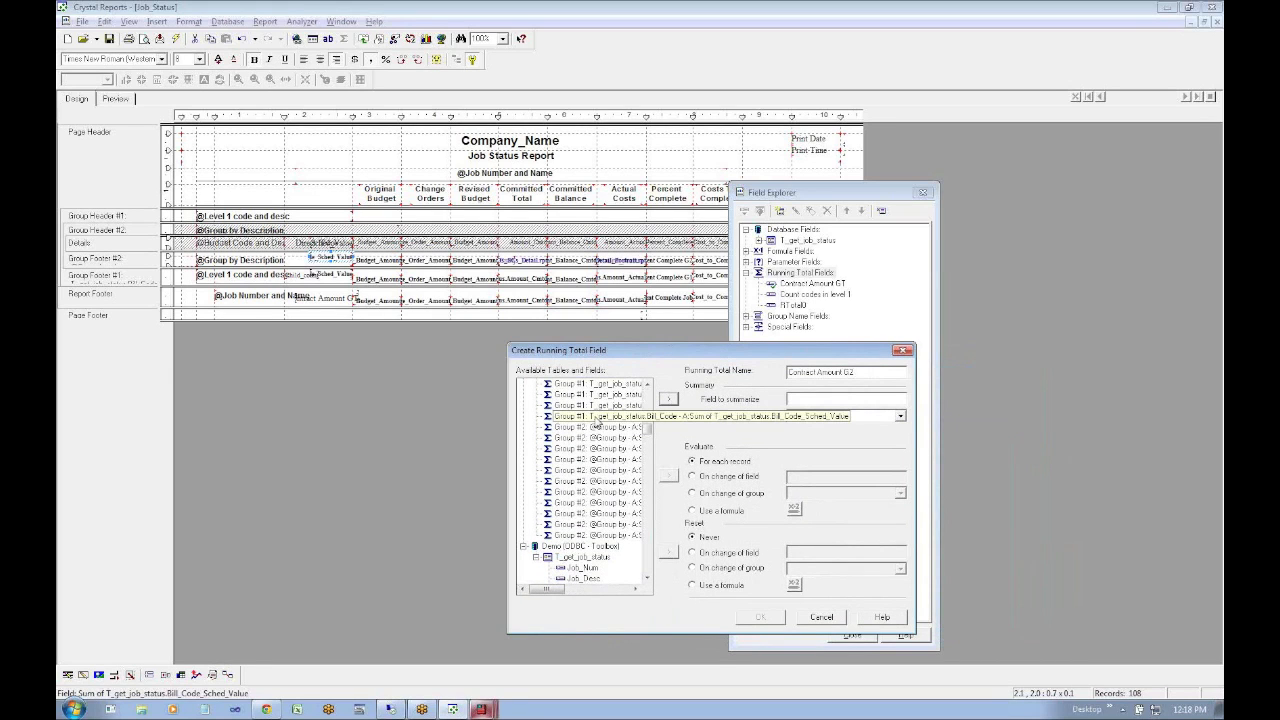
{"action": "left_click", "coordinate": [669, 399]}
{"action": "left_click", "coordinate": [728, 518]}
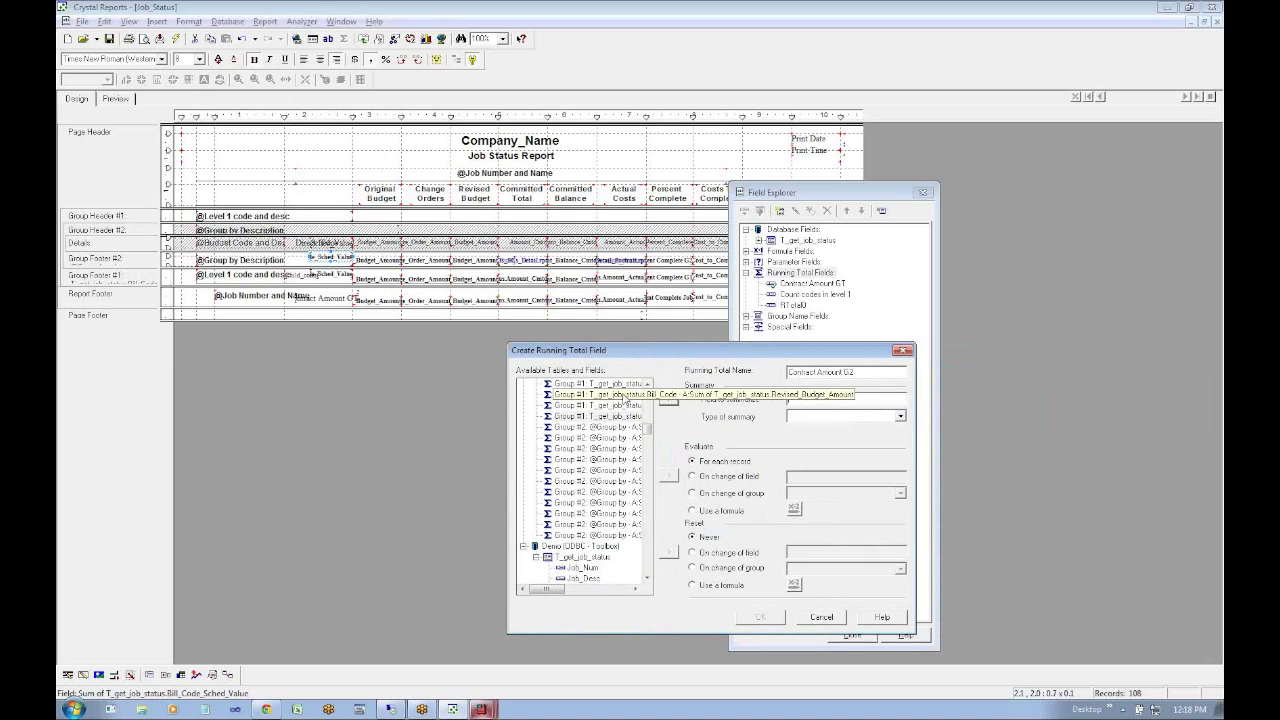
Try the Group #1 Sum of Revised_Budget_Amount as the field to summarize and discard the new running total
{"action": "left_click", "coordinate": [668, 401]}
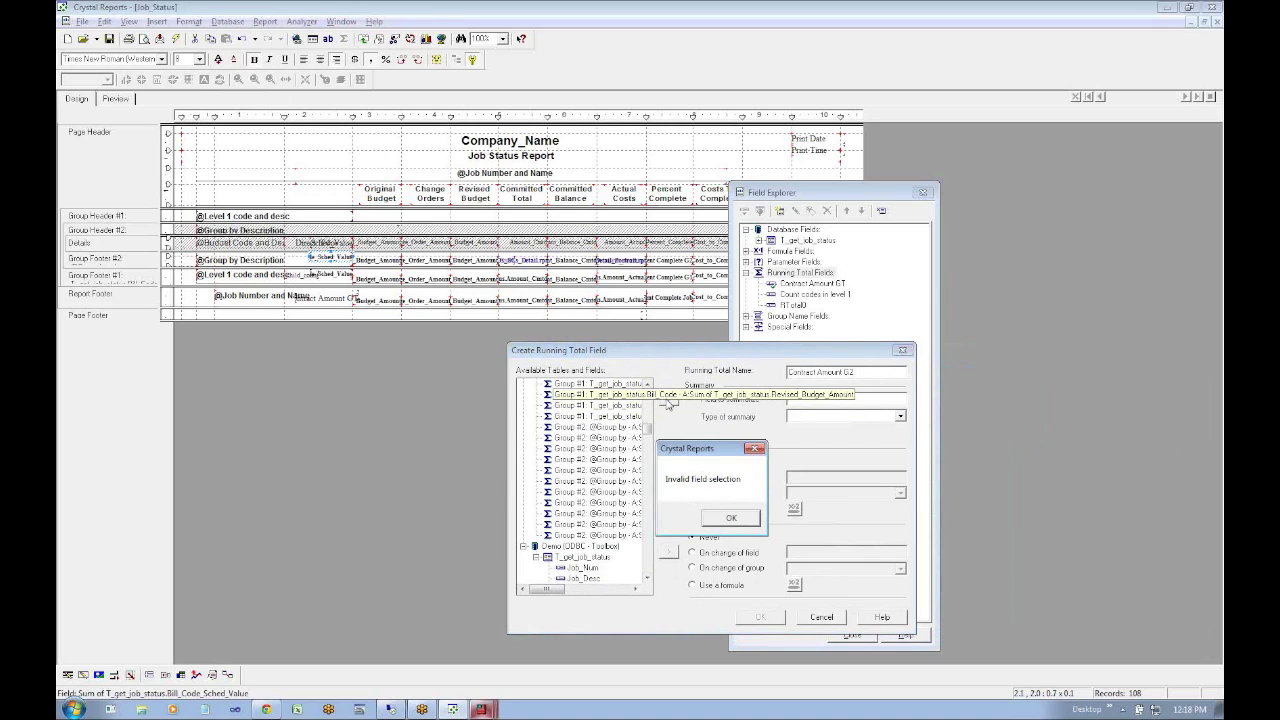
{"action": "left_click", "coordinate": [731, 518]}
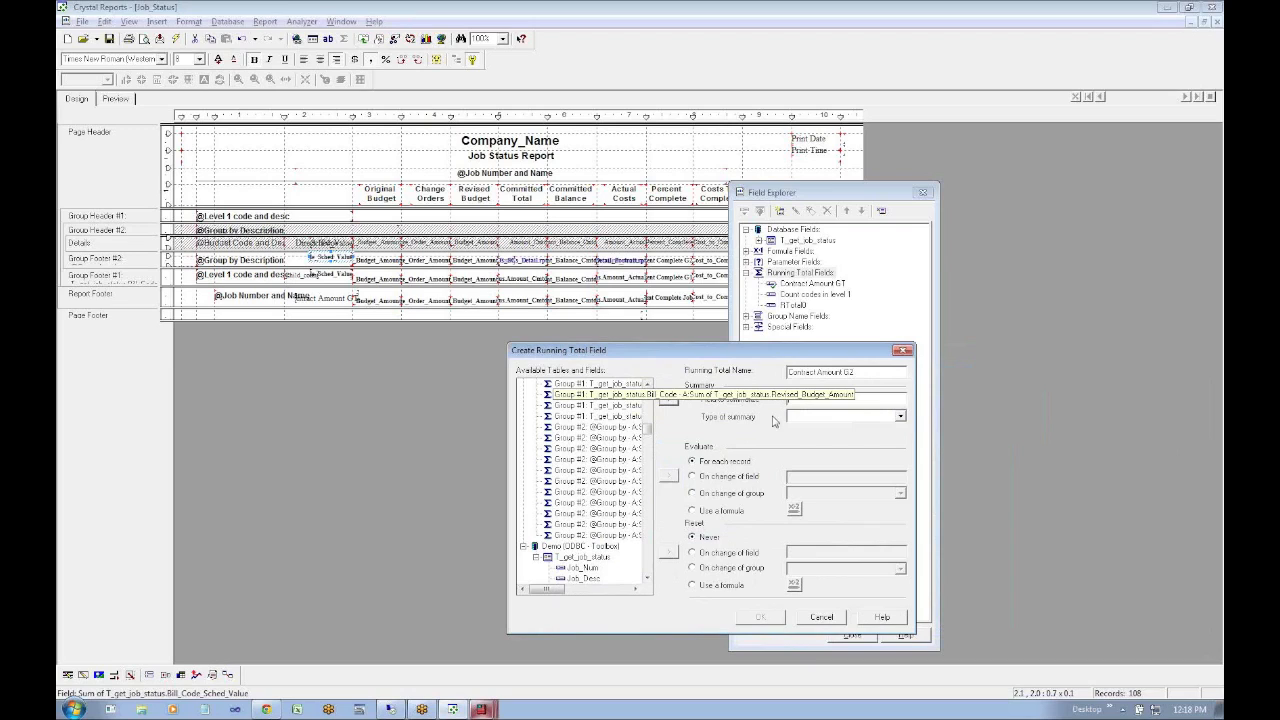
{"action": "left_click", "coordinate": [831, 620]}
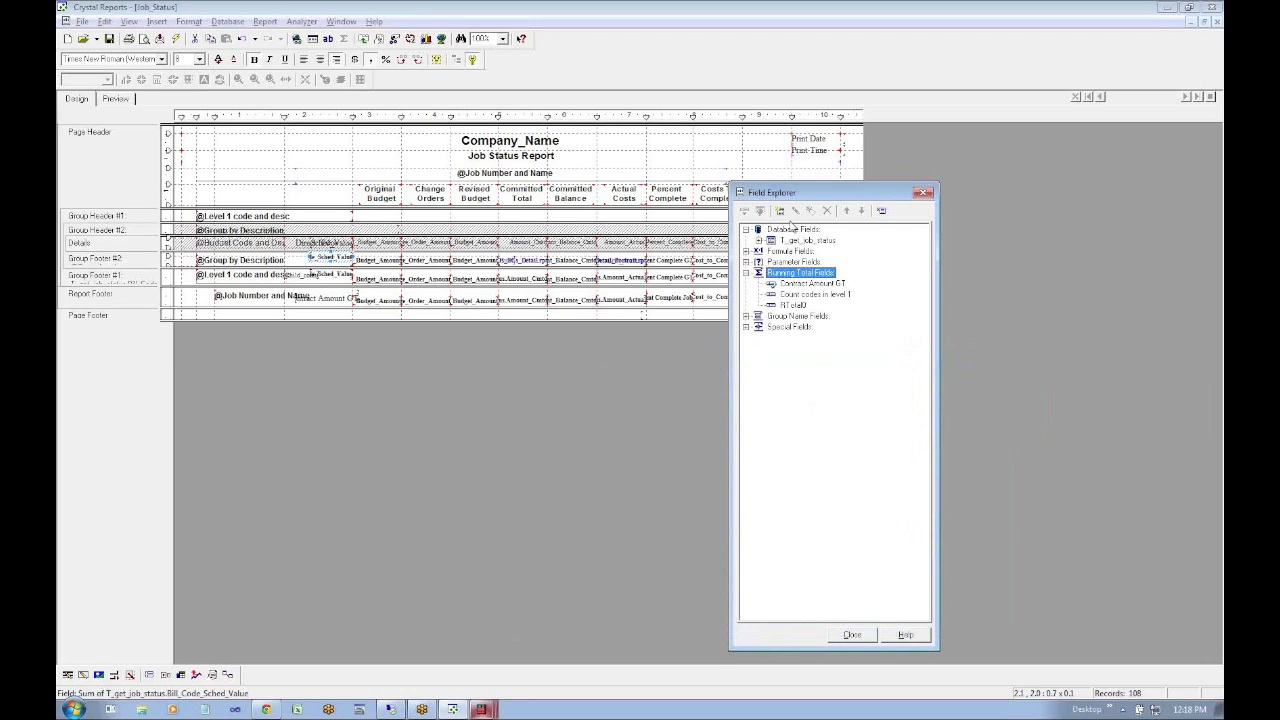
Start a new running total named Contract Amount G2 that sums T_get_job_status.Bill_Code_Sched_Value
{"action": "left_click", "coordinate": [780, 211]}
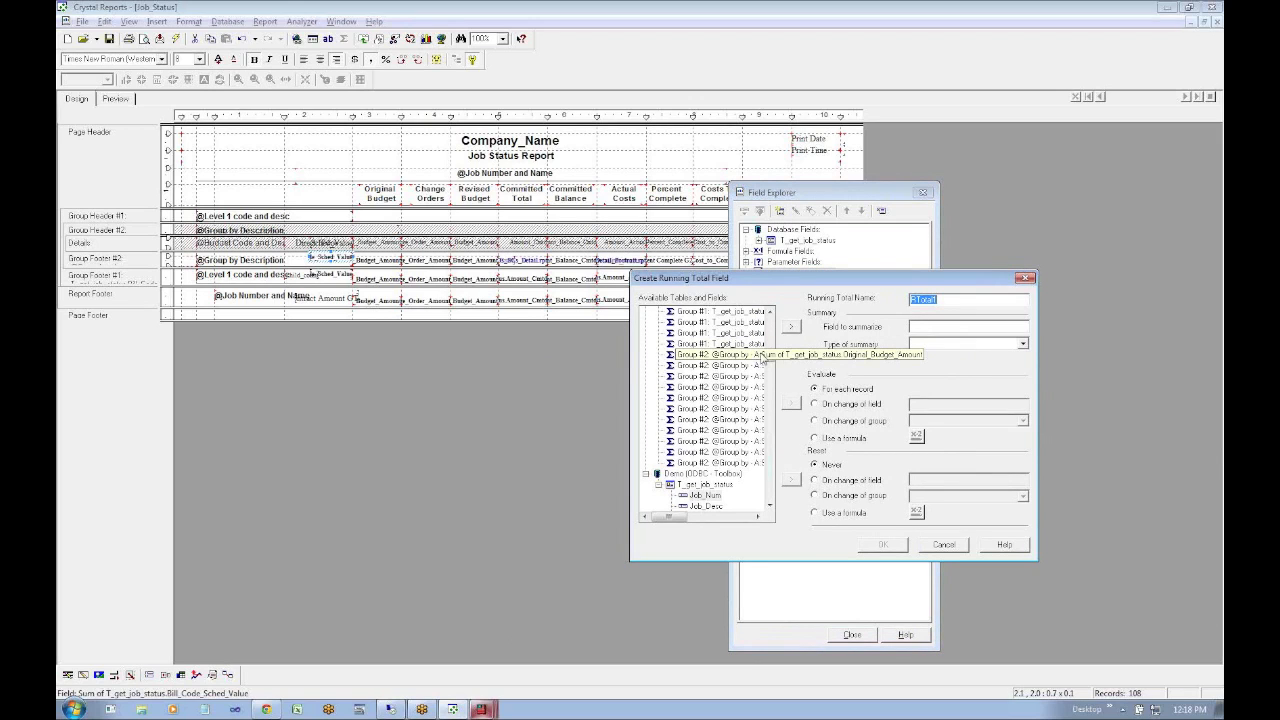
{"action": "left_click_drag", "start_coordinate": [770, 503], "coordinate": [772, 316]}
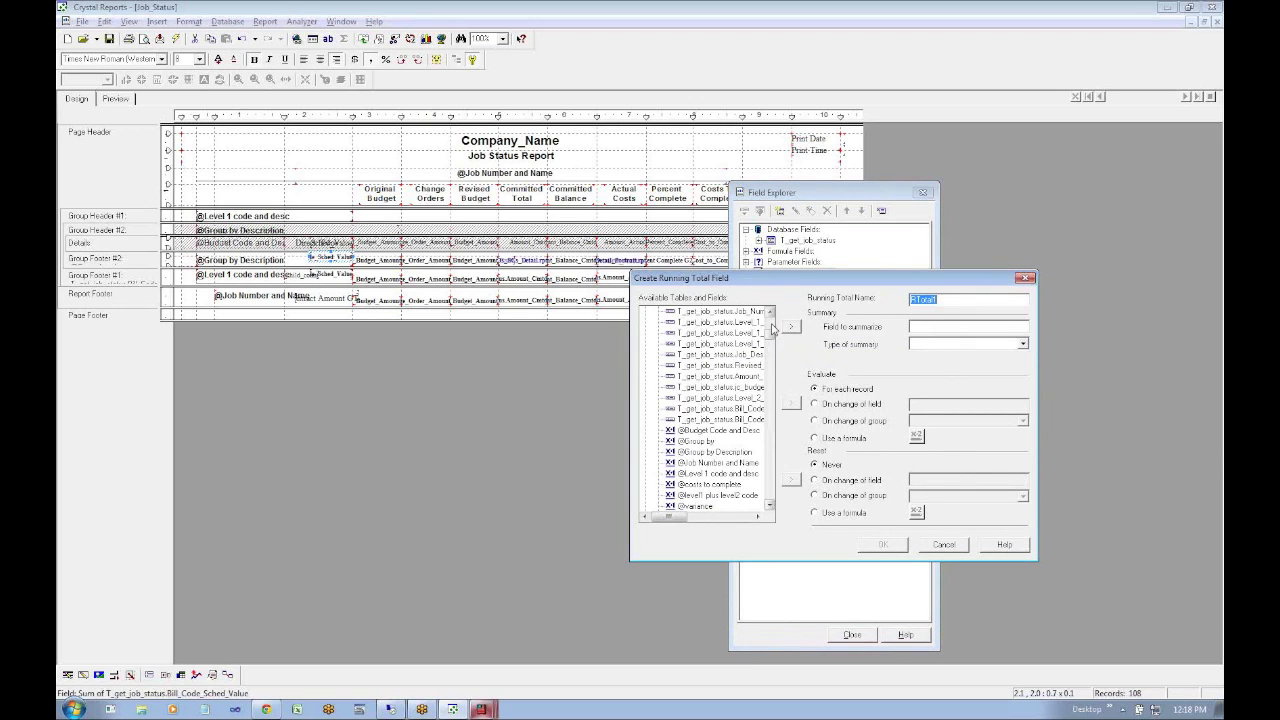
{"action": "left_click", "coordinate": [710, 420]}
{"action": "left_click", "coordinate": [713, 409]}
{"action": "left_click", "coordinate": [793, 328]}
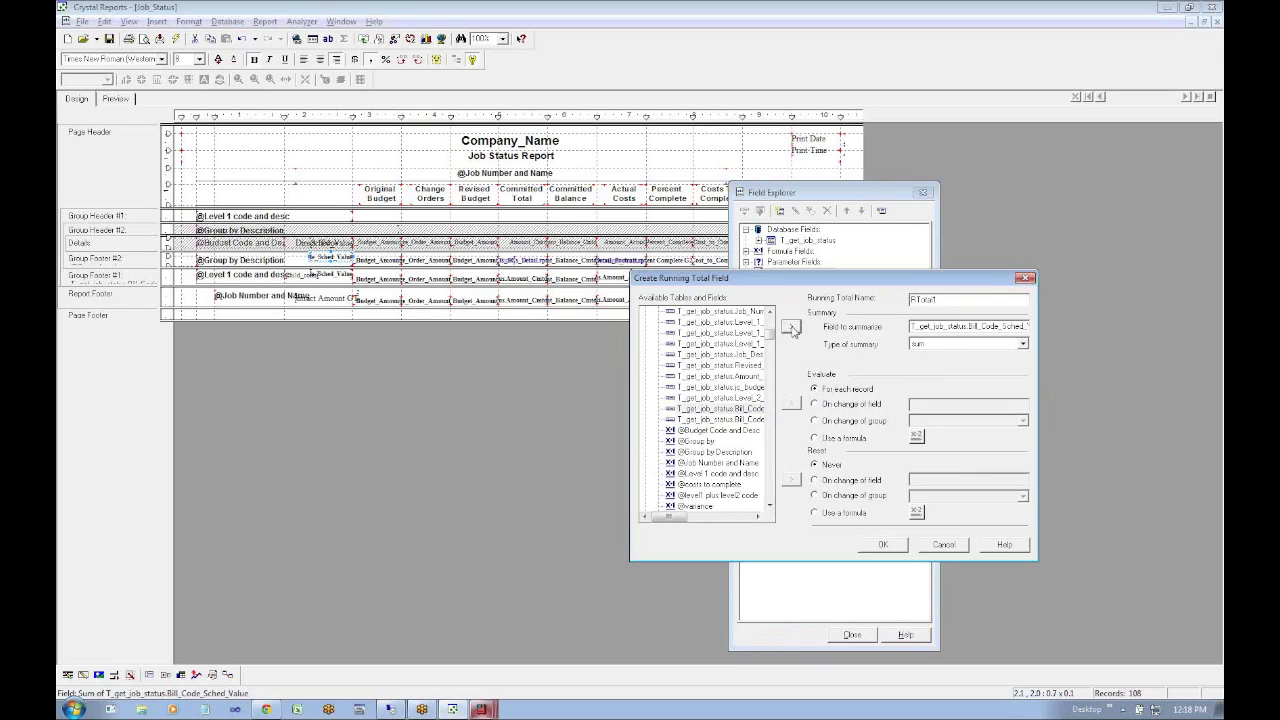
{"action": "double_click", "coordinate": [938, 300]}
{"action": "type", "text": "Contract Amount G2"}
{"action": "left_click", "coordinate": [922, 345]}
{"action": "left_click", "coordinate": [930, 345]}
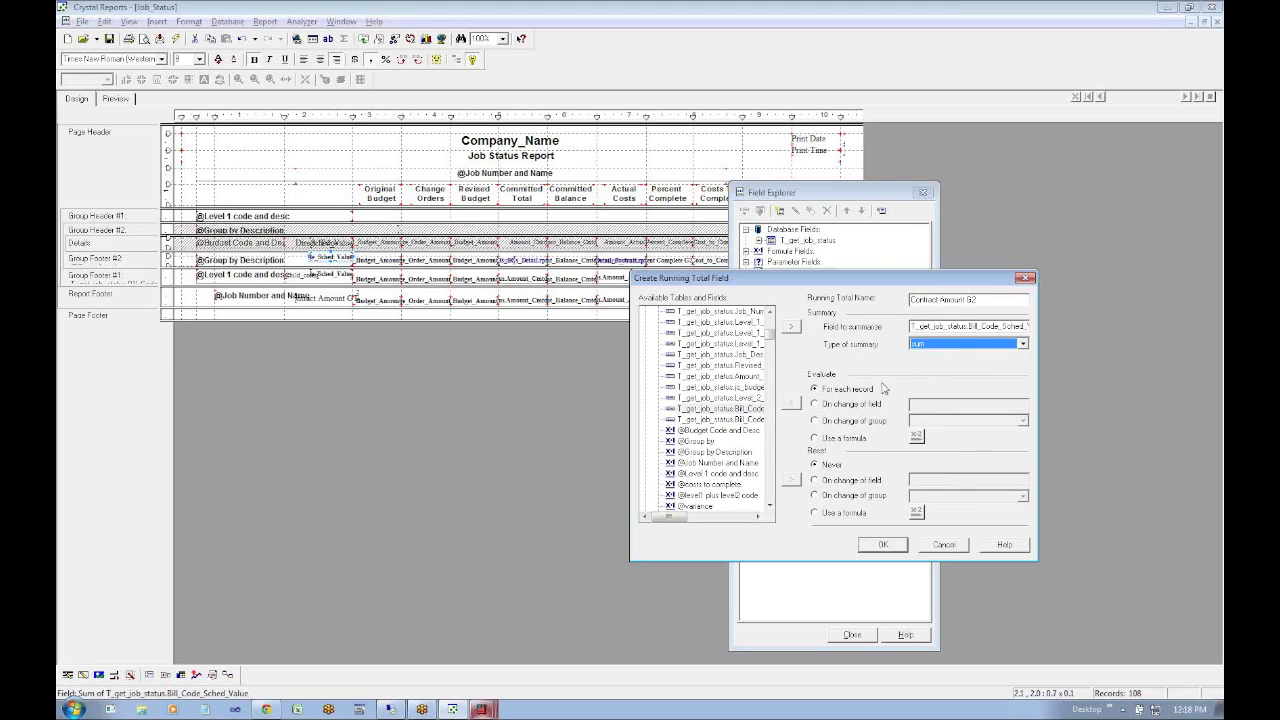
{"action": "left_click", "coordinate": [828, 421]}
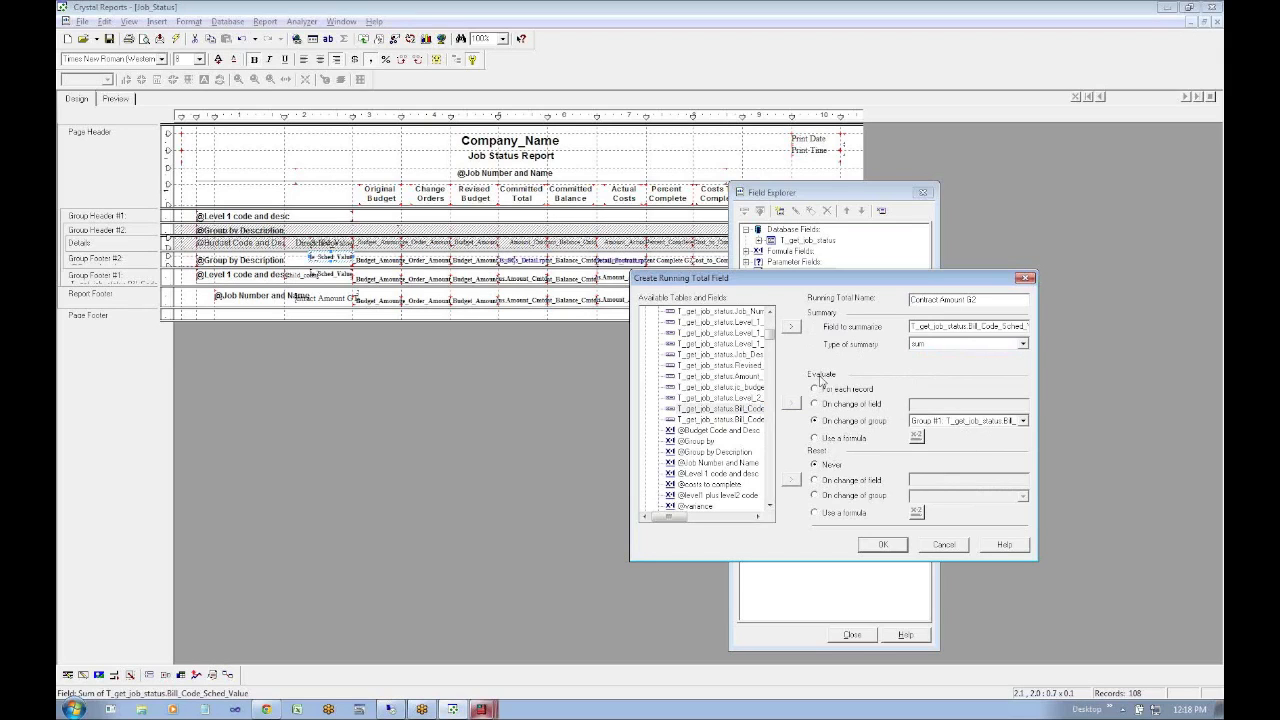
{"action": "left_click", "coordinate": [950, 421]}
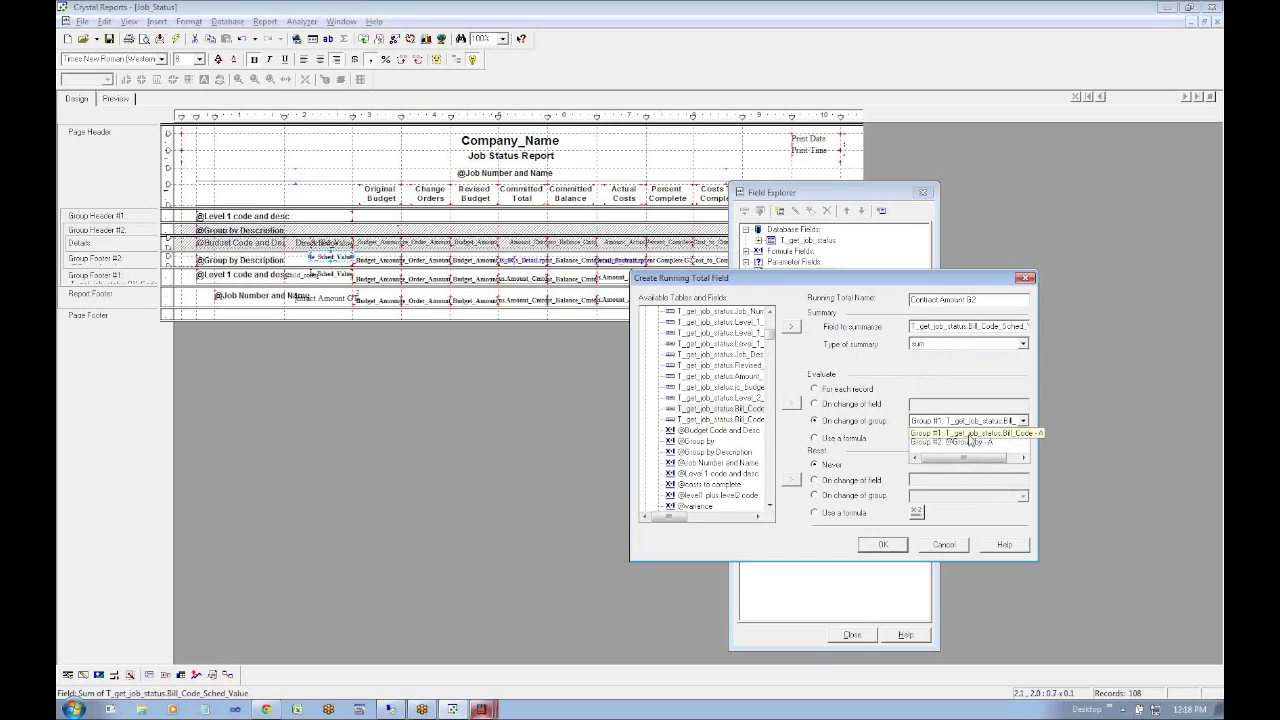
{"action": "left_click", "coordinate": [990, 434]}
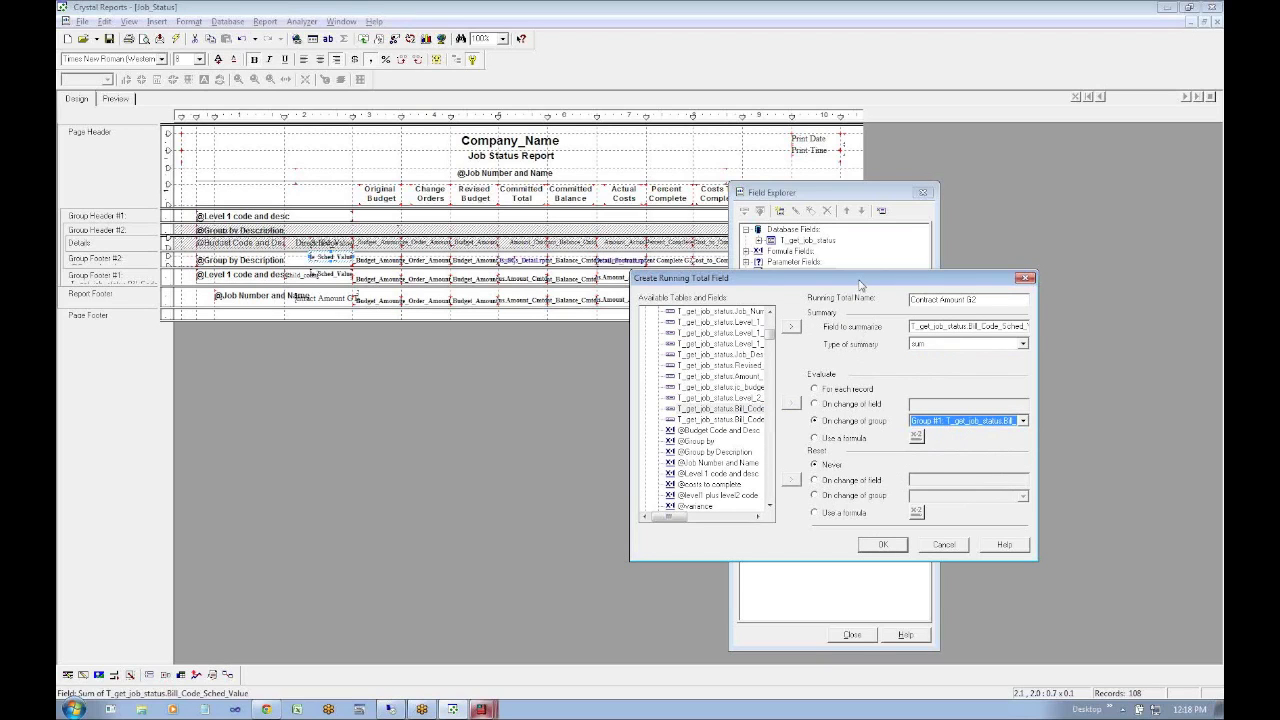
{"action": "left_click_drag", "start_coordinate": [859, 286], "coordinate": [802, 326]}
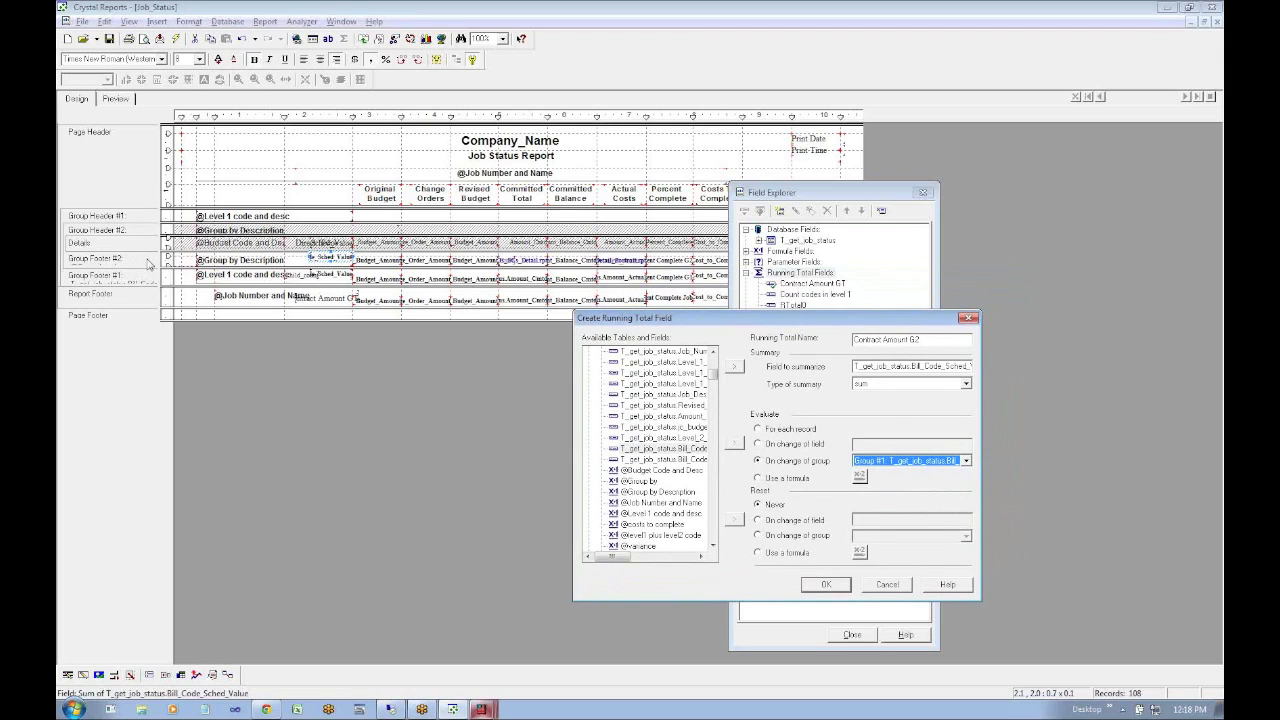
{"action": "left_click", "coordinate": [775, 539]}
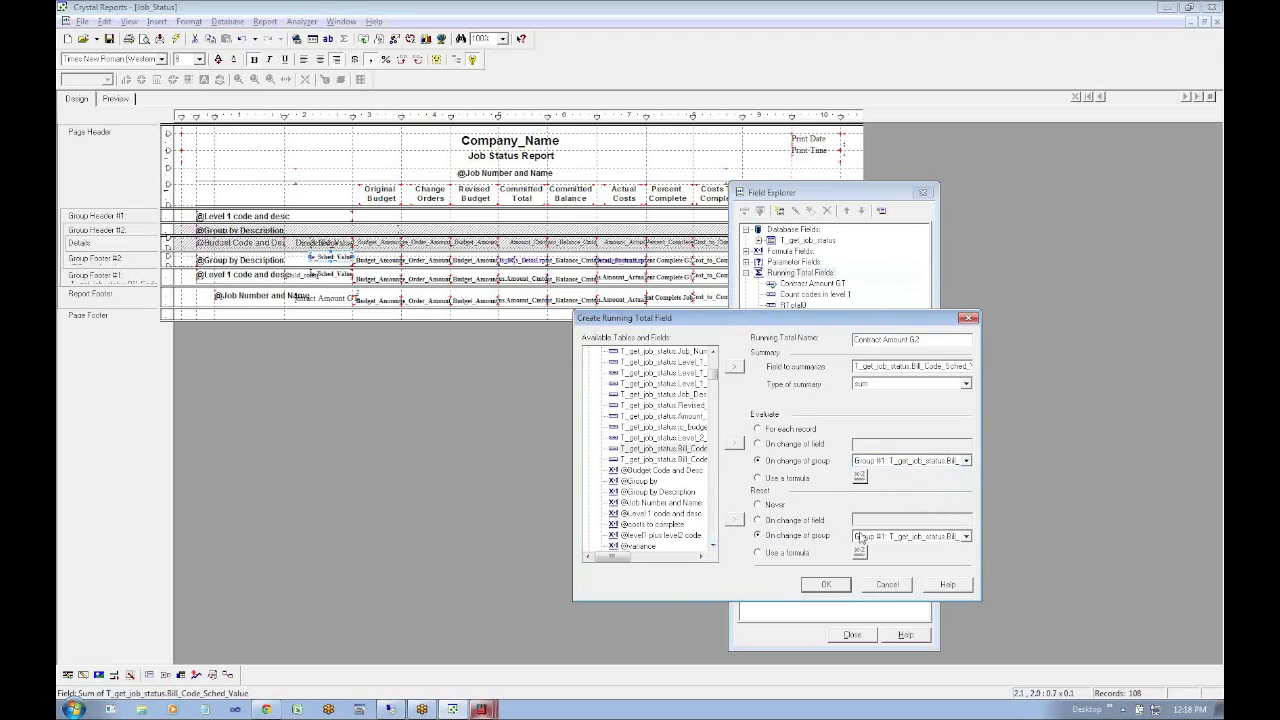
{"action": "left_click", "coordinate": [912, 537]}
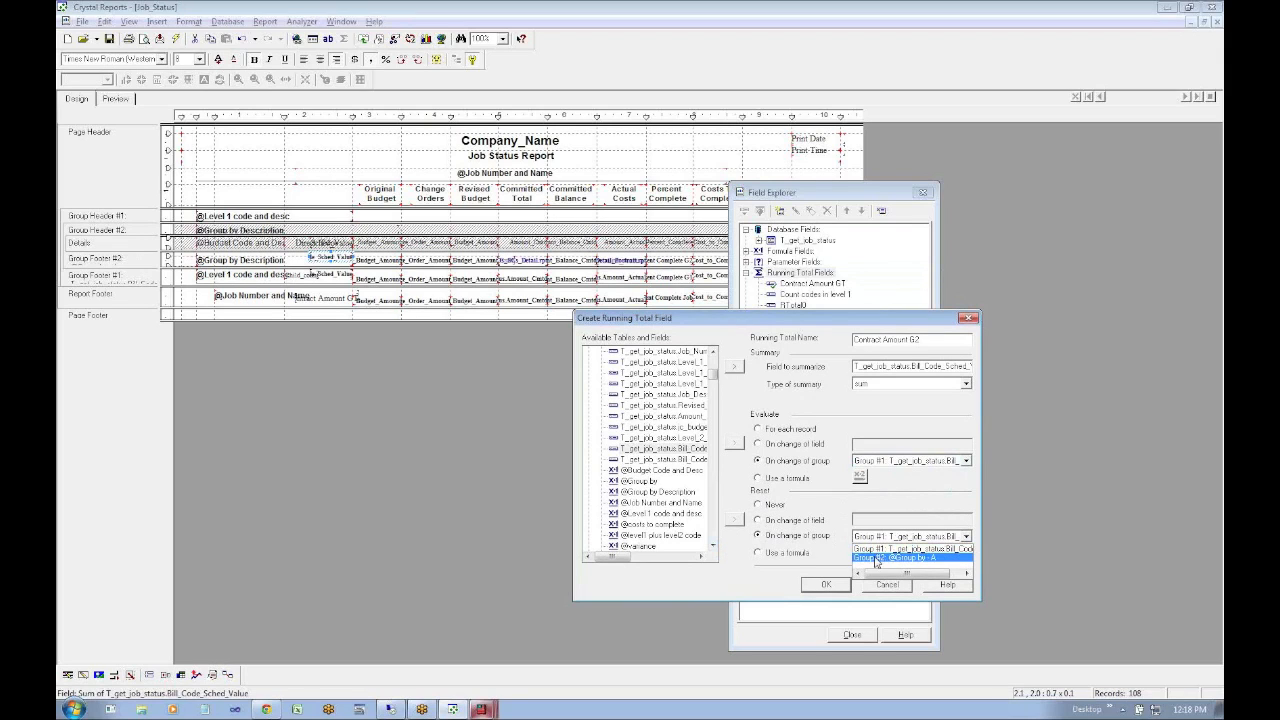
{"action": "left_click", "coordinate": [876, 557]}
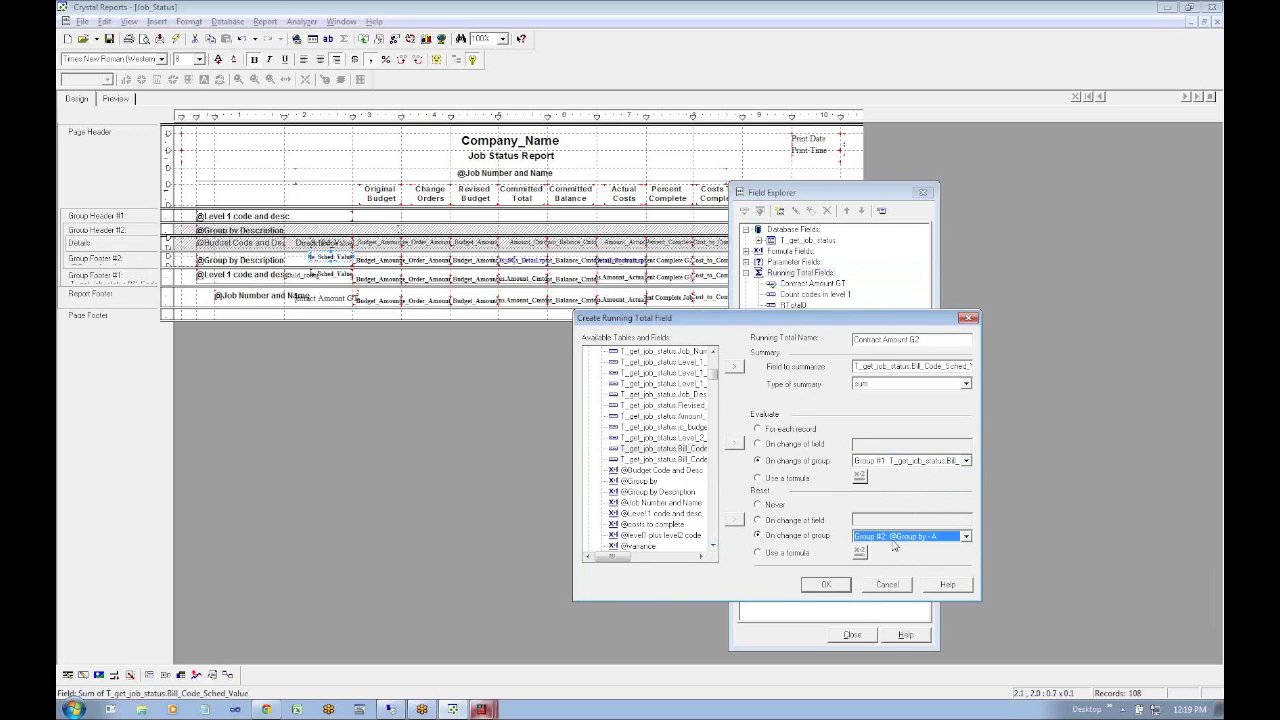
{"action": "left_click", "coordinate": [828, 585]}
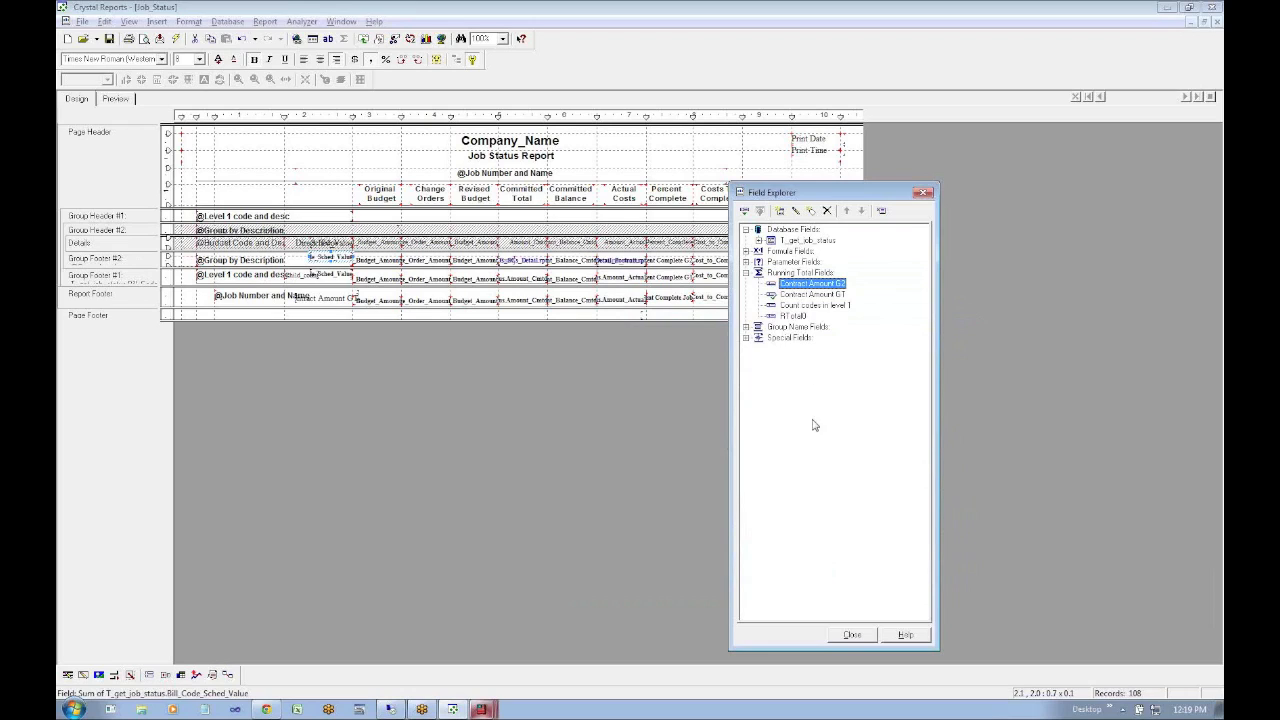
Place the Contract Amount G2 running total in Group Footer #2 and delete the Bill_Code_Sched_Value sum there
{"action": "left_click_drag", "start_coordinate": [802, 287], "coordinate": [300, 262]}
{"action": "left_click", "coordinate": [314, 257]}
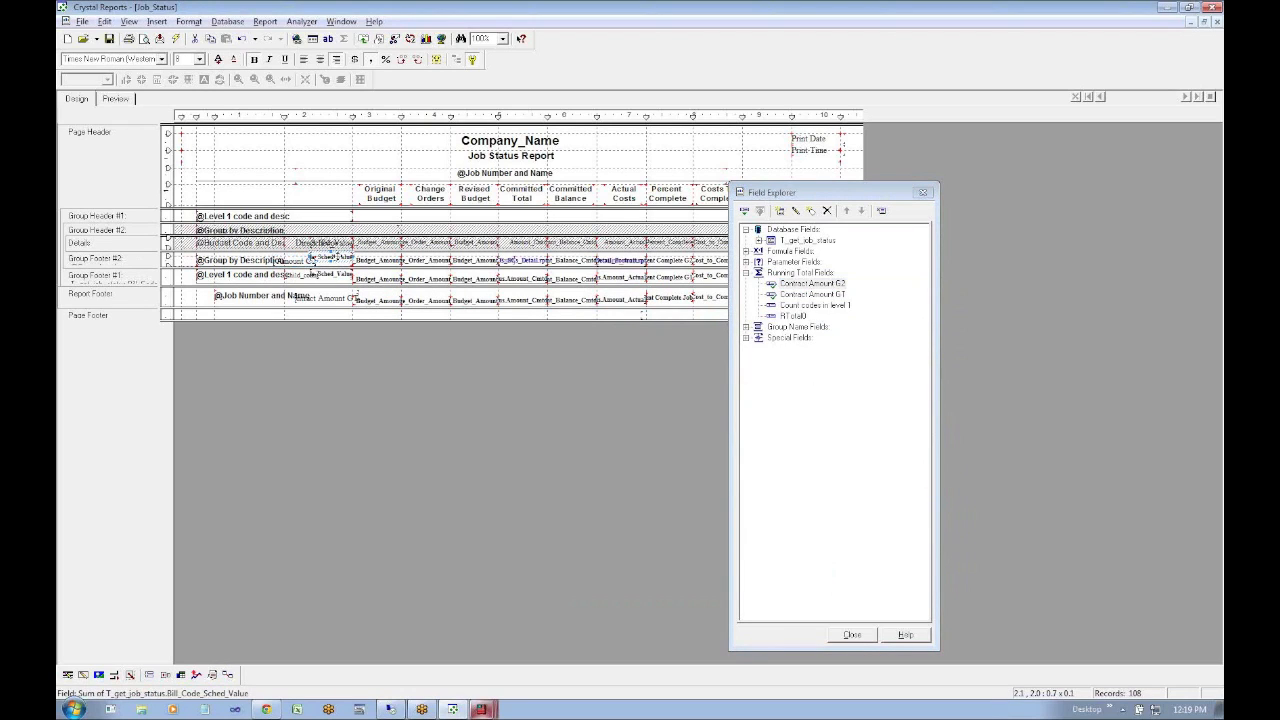
{"action": "left_click", "coordinate": [340, 262]}
{"action": "mouse_move", "coordinate": [303, 263]}
{"action": "left_mouse_down"}
{"action": "mouse_move", "coordinate": [324, 265]}
{"action": "mouse_move", "coordinate": [306, 265]}
{"action": "left_mouse_up"}
Set the Contract Amount G2 field's font size to 8, then resize and shift it to end beside the Original Budget column
{"action": "key", "text": "shift+Right"}
{"action": "key", "text": "shift+Right"}
{"action": "key", "text": "shift+Right"}
{"action": "key", "text": "shift+Right"}
{"action": "key", "text": "shift+Right"}
{"action": "key", "text": "shift+Right"}
{"action": "key", "text": "shift+Right"}
{"action": "key", "text": "shift+Right"}
{"action": "key", "text": "shift+Right"}
{"action": "key", "text": "shift+Right"}
{"action": "key", "text": "shift+Right"}
{"action": "key", "text": "shift+Right"}
{"action": "key", "text": "shift+Right"}
{"action": "key", "text": "shift+Right"}
{"action": "key", "text": "shift+Right"}
{"action": "key", "text": "shift+Right"}
{"action": "key", "text": "shift+Right"}
{"action": "key", "text": "shift+Right"}
{"action": "key", "text": "shift+Right"}
{"action": "key", "text": "shift+Right"}
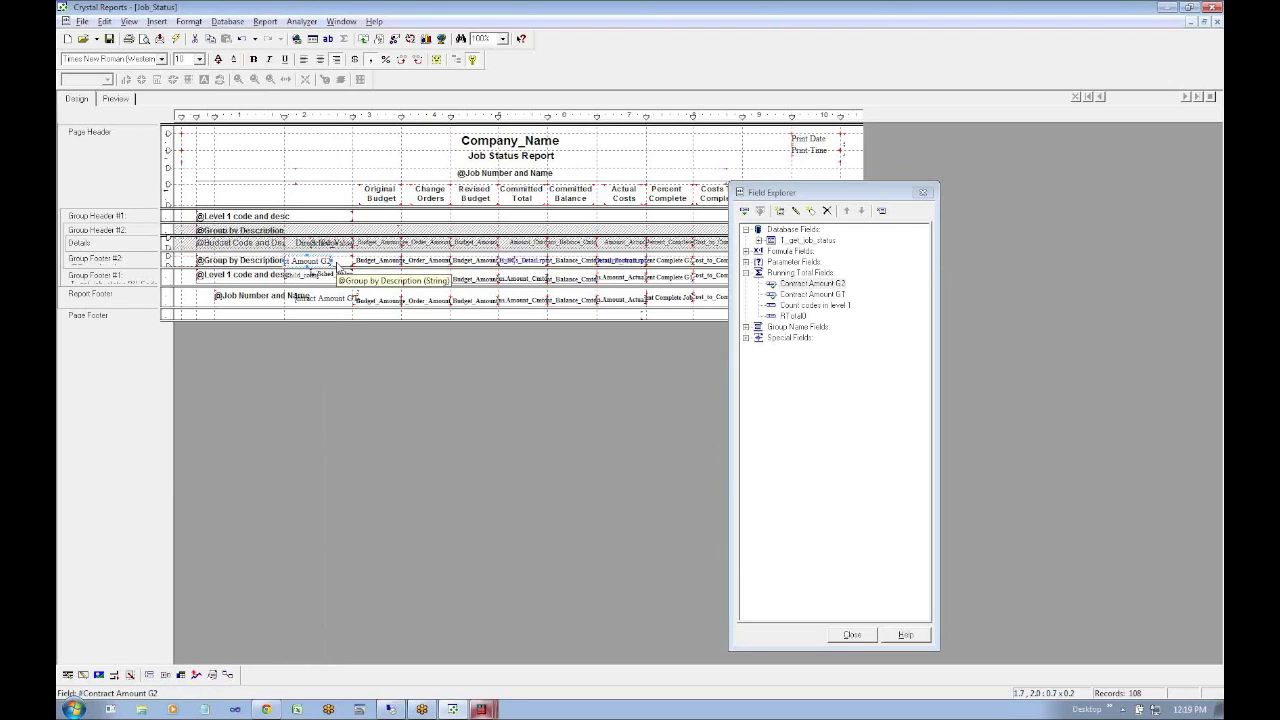
{"action": "left_click", "coordinate": [199, 59]}
{"action": "left_click", "coordinate": [184, 70]}
{"action": "key", "text": "Right"}
{"action": "key", "text": "Right"}
{"action": "key", "text": "Right"}
{"action": "key", "text": "Right"}
{"action": "key", "text": "Right"}
{"action": "key", "text": "Right"}
{"action": "key", "text": "Right"}
{"action": "key", "text": "Right"}
{"action": "key", "text": "Right"}
{"action": "key", "text": "Right"}
{"action": "key", "text": "Right"}
{"action": "key", "text": "Right"}
{"action": "key", "text": "Right"}
{"action": "key", "text": "Right"}
{"action": "key", "text": "Right"}
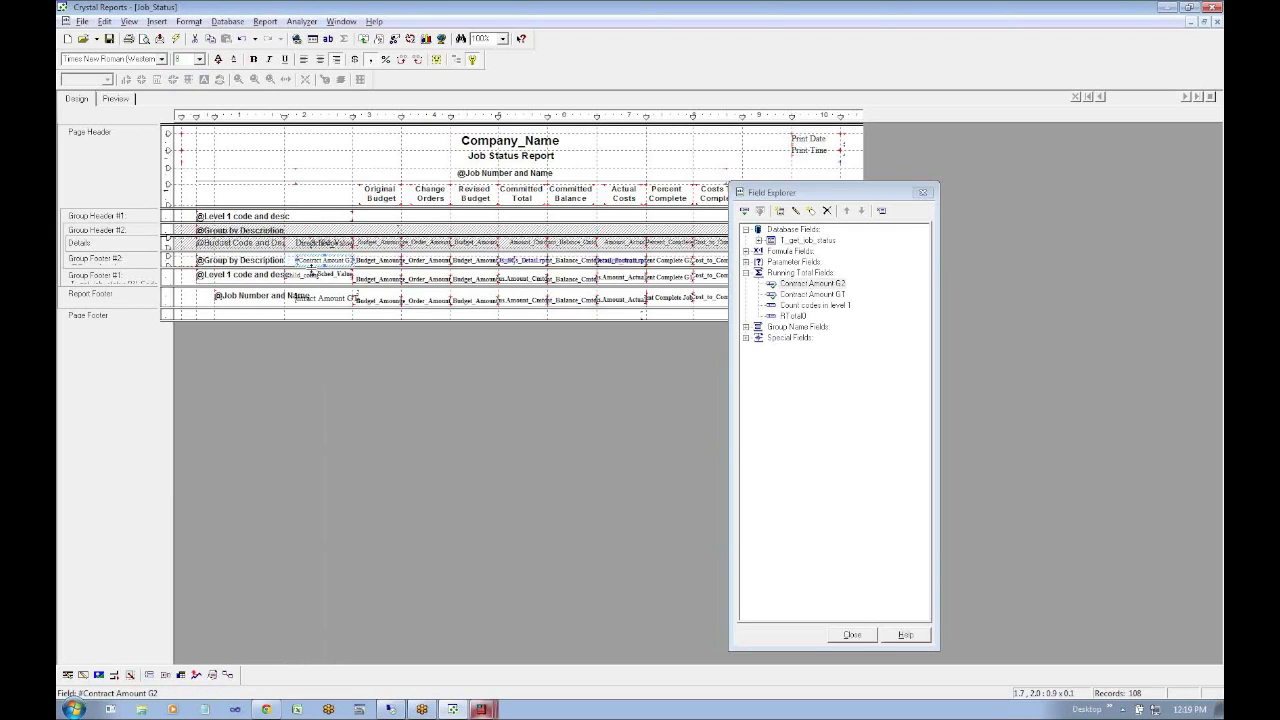
Set the default font size for newly inserted fields to 8 in the program options
{"action": "left_click", "coordinate": [323, 296]}
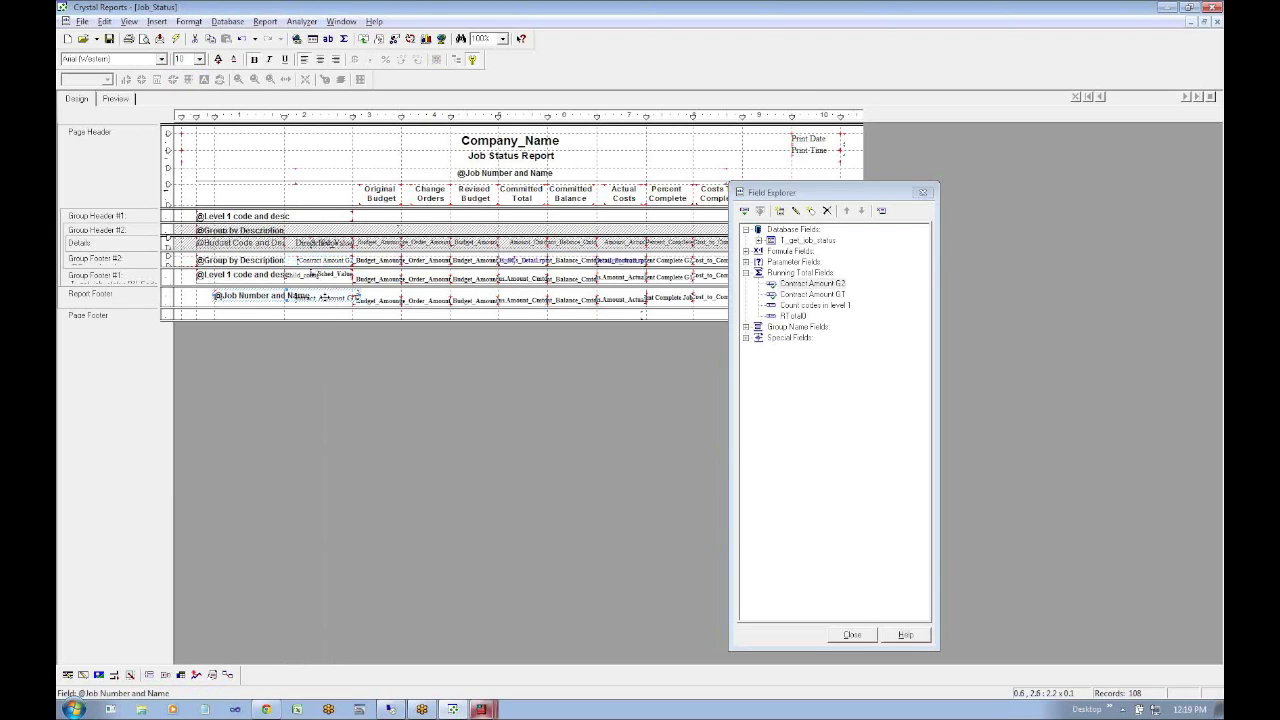
{"action": "left_click", "coordinate": [82, 21]}
{"action": "left_click", "coordinate": [112, 222]}
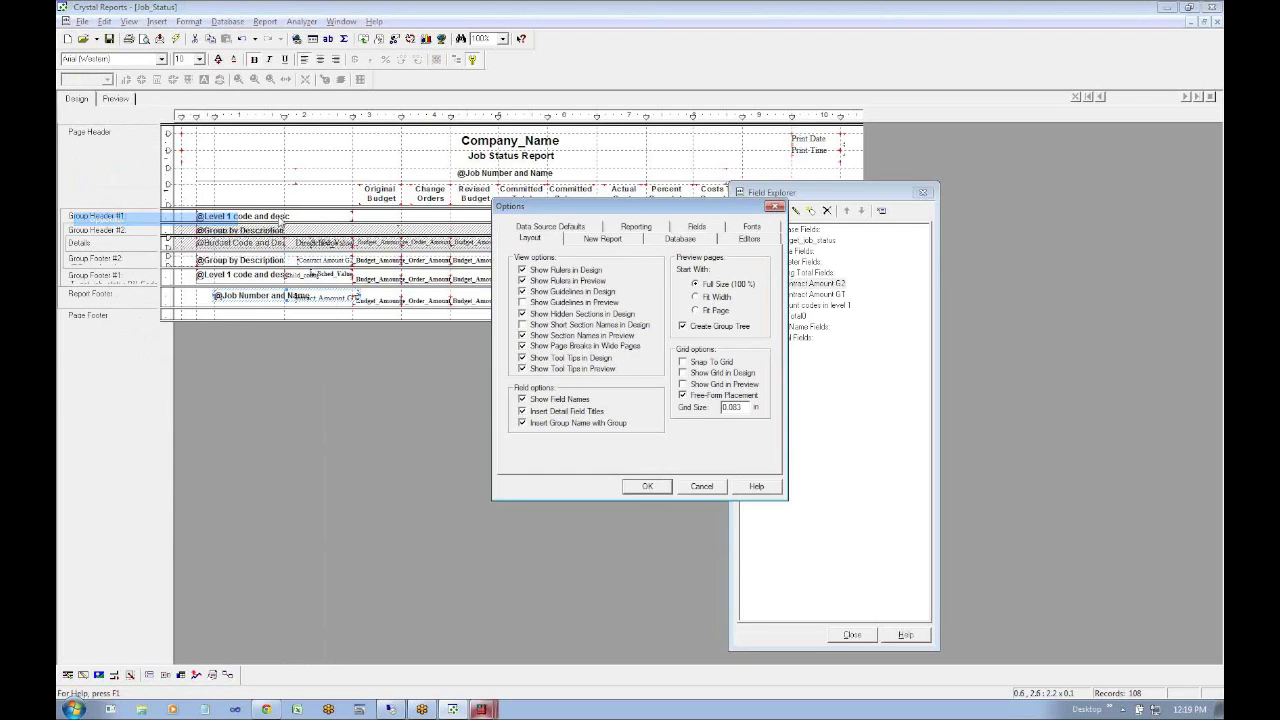
{"action": "left_click", "coordinate": [754, 229]}
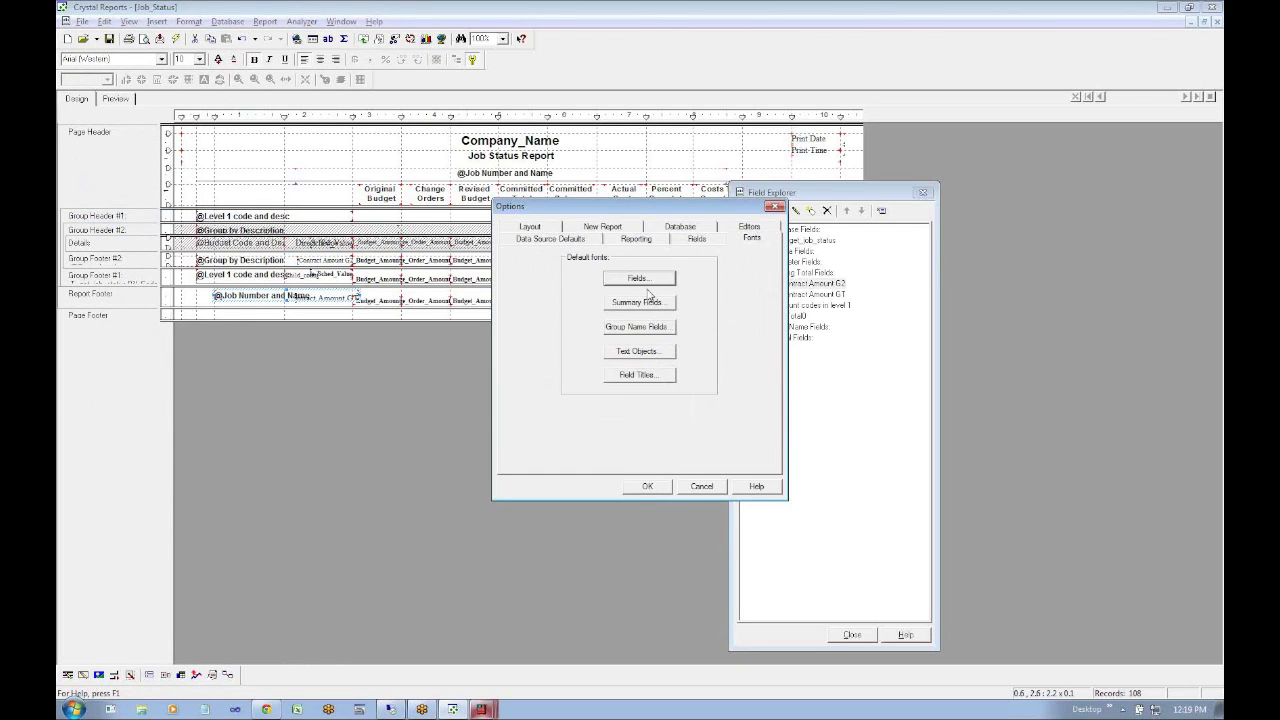
{"action": "left_click", "coordinate": [640, 286]}
{"action": "left_click", "coordinate": [710, 329]}
{"action": "left_click", "coordinate": [710, 329]}
{"action": "left_click", "coordinate": [697, 329]}
{"action": "left_click", "coordinate": [744, 315]}
{"action": "left_click", "coordinate": [640, 489]}
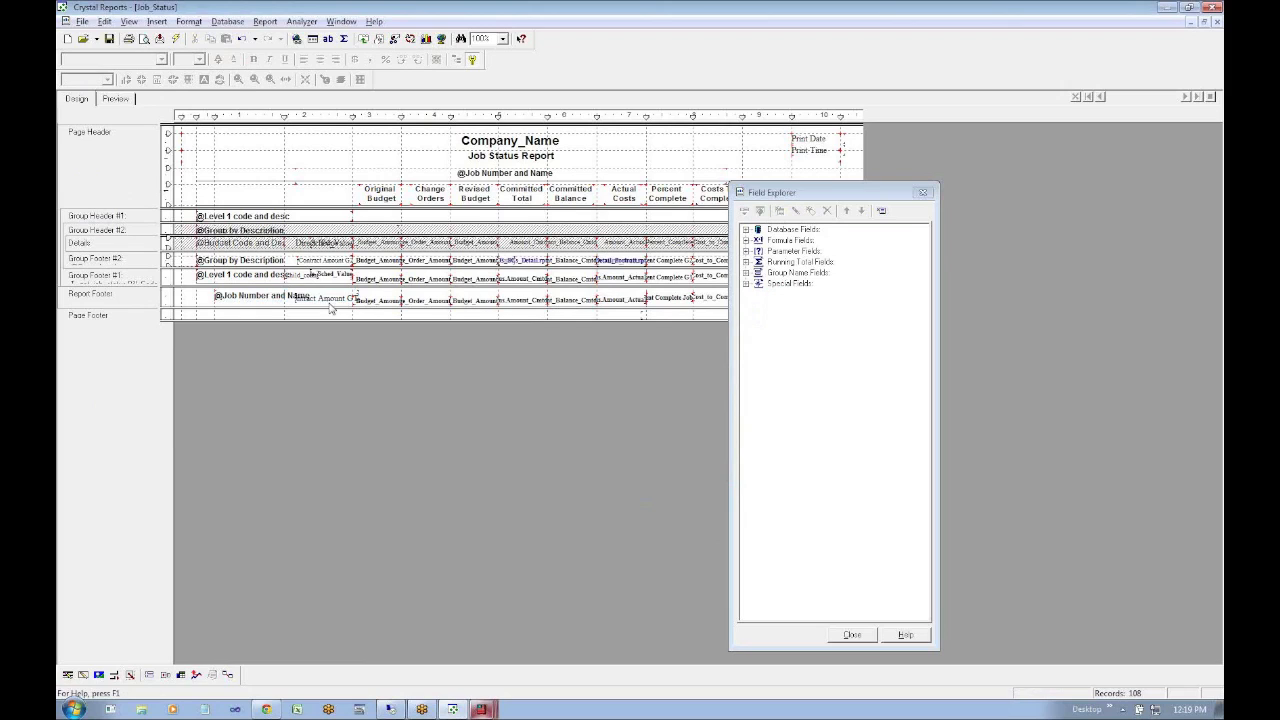
{"action": "left_click", "coordinate": [291, 297]}
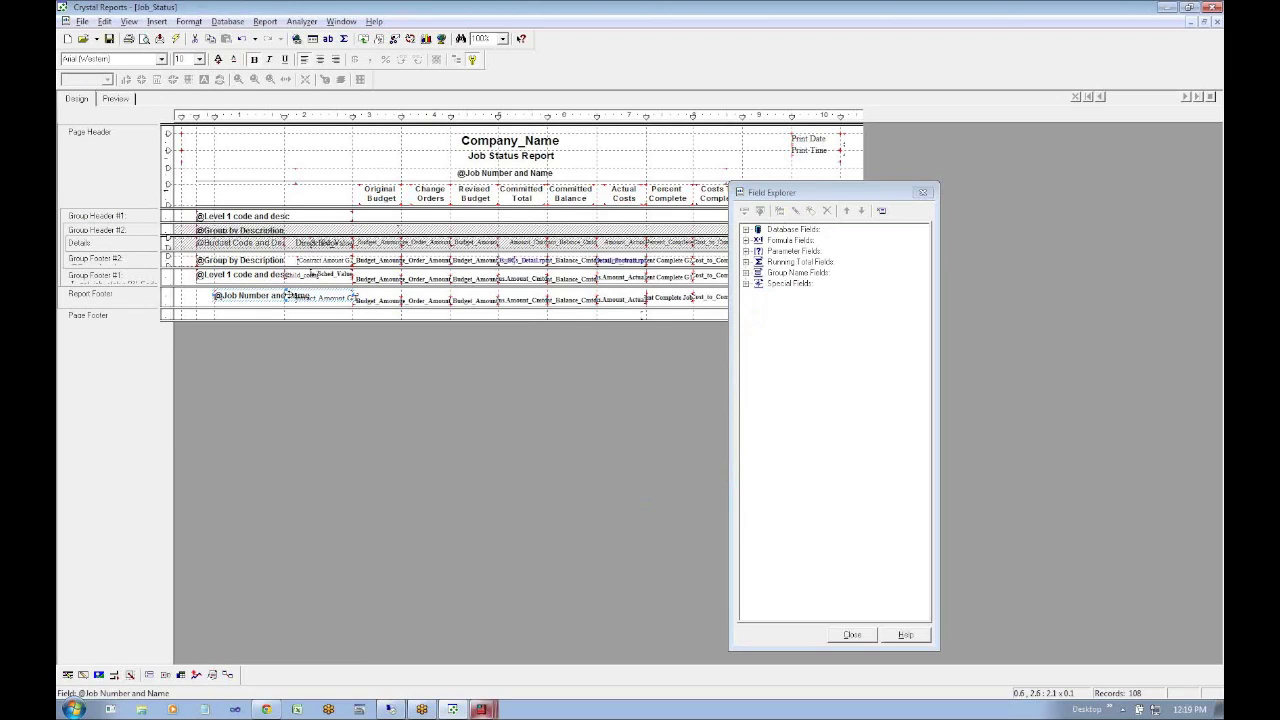
{"action": "key", "text": "Left"}
{"action": "key", "text": "Left"}
{"action": "key", "text": "Left"}
{"action": "key", "text": "Left"}
{"action": "key", "text": "Left"}
Format the Contract Amount GT field in the Report Footer as bold size 8 and align it beside the Original Budget column
{"action": "left_click", "coordinate": [340, 300]}
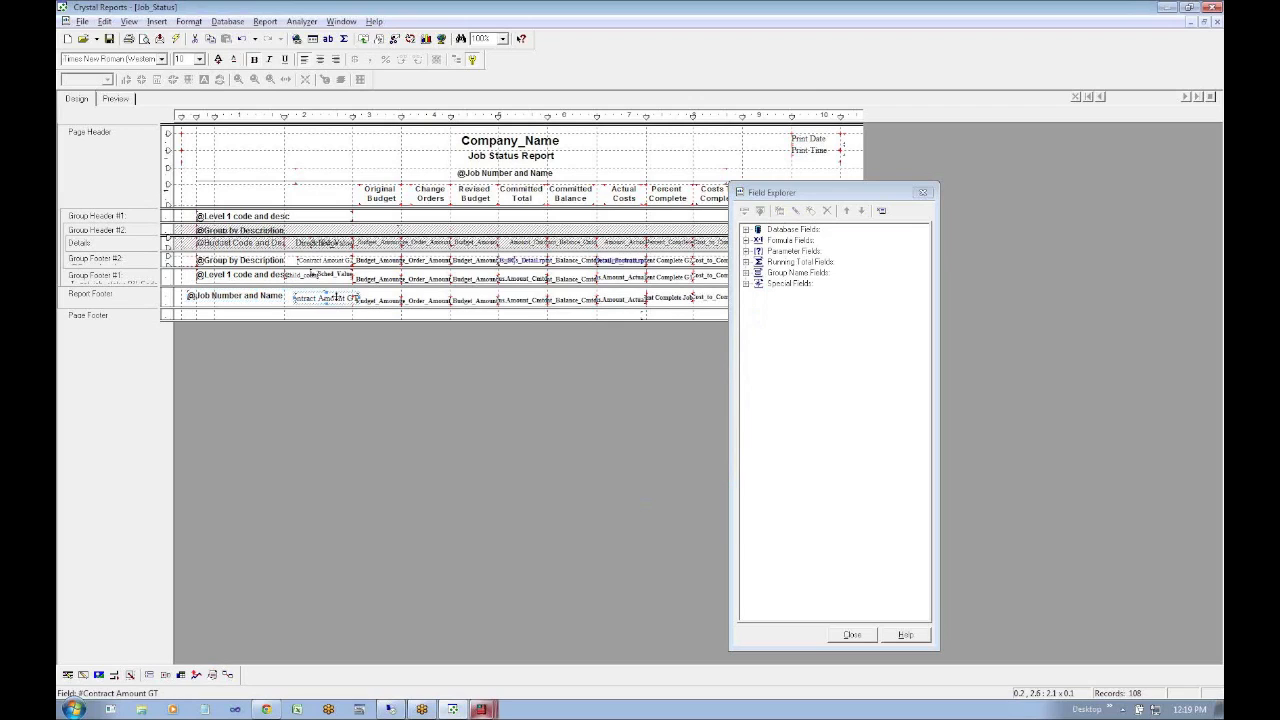
{"action": "left_click", "coordinate": [199, 59]}
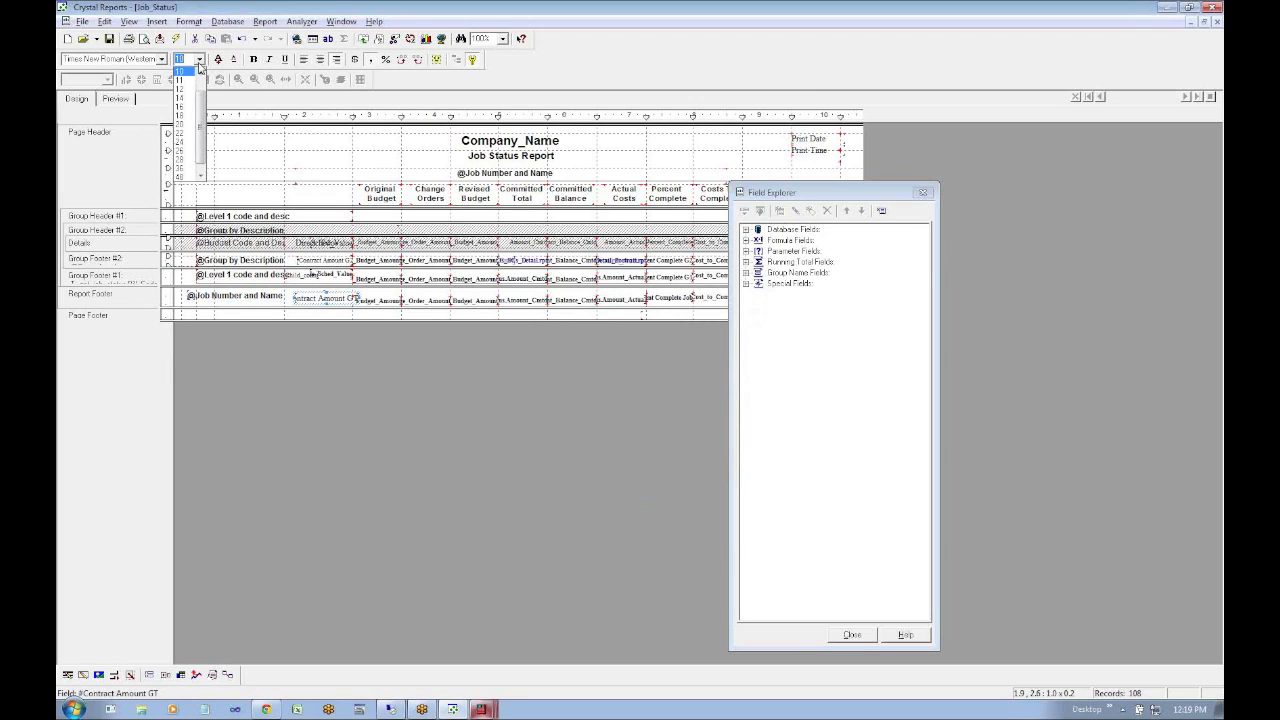
{"action": "left_click", "coordinate": [192, 72]}
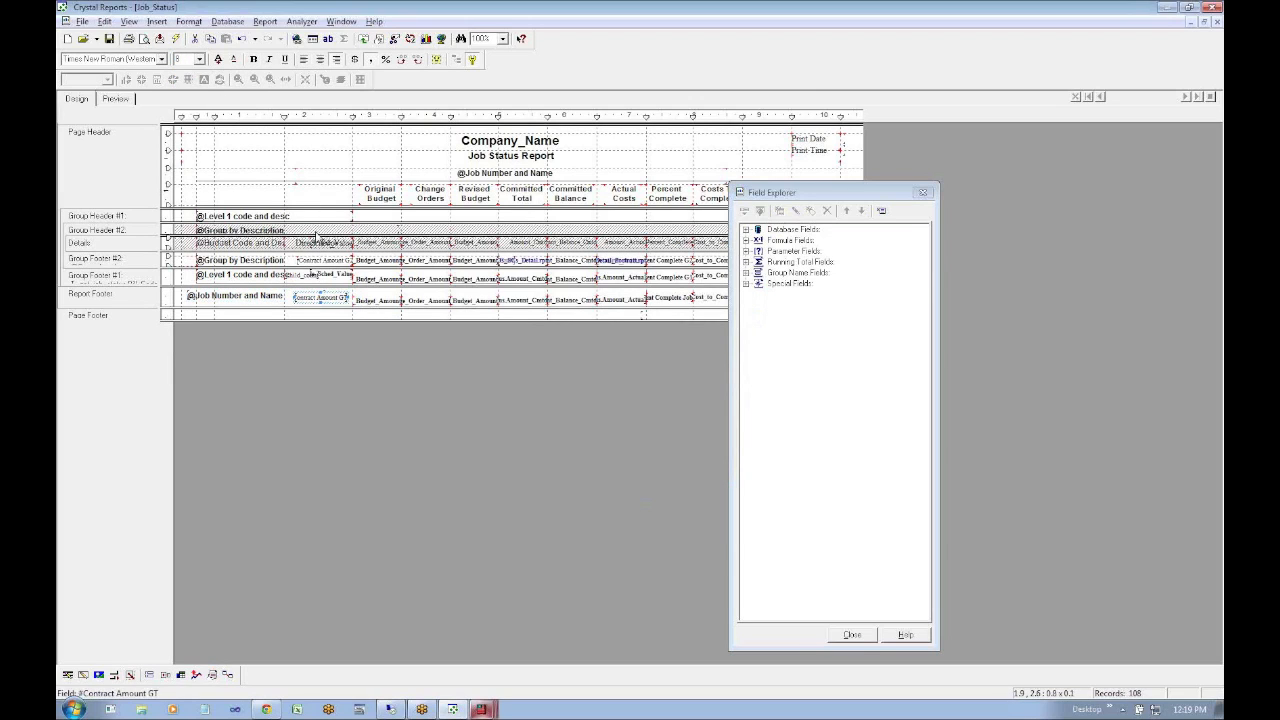
{"action": "left_click", "coordinate": [254, 59]}
{"action": "key", "text": "shift+Right"}
{"action": "key", "text": "shift+Right"}
{"action": "key", "text": "Left"}
{"action": "key", "text": "Left"}
Delete the Bill_Code_Sched_Value sum from Group Footer #1 and start a running total named Contract Amount G1
{"action": "left_click", "coordinate": [331, 274]}
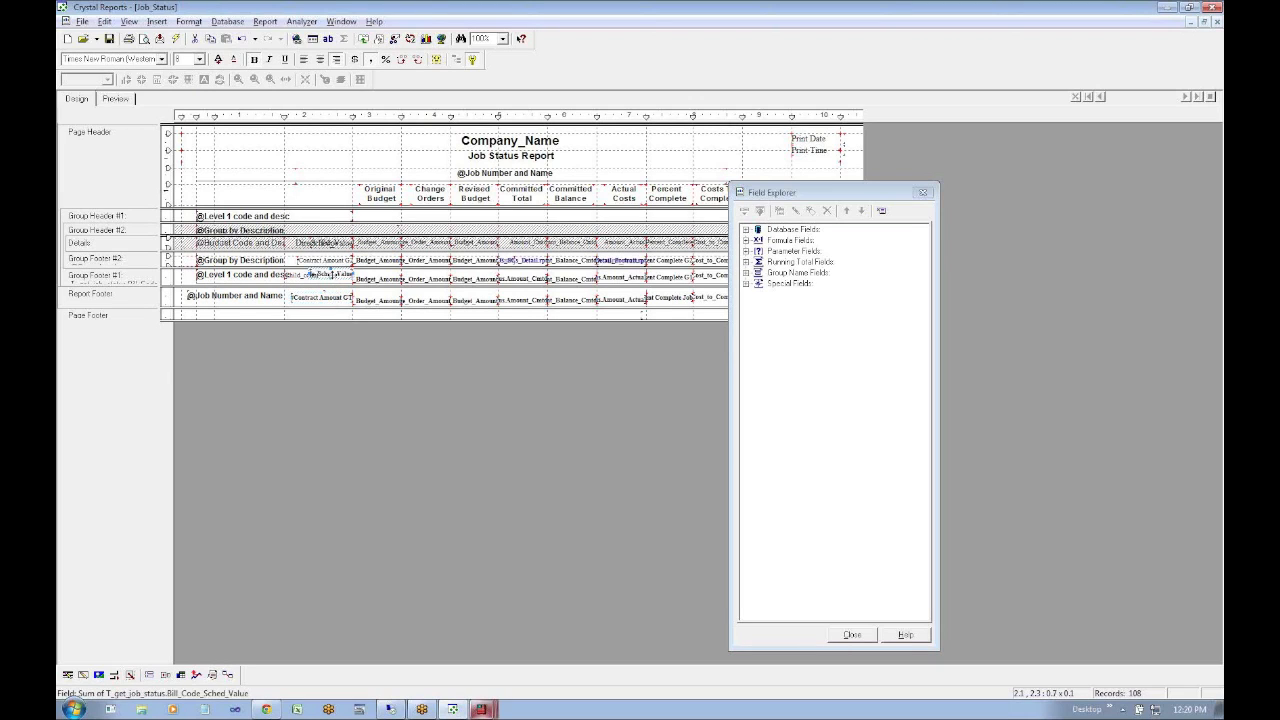
{"action": "left_click", "coordinate": [772, 262]}
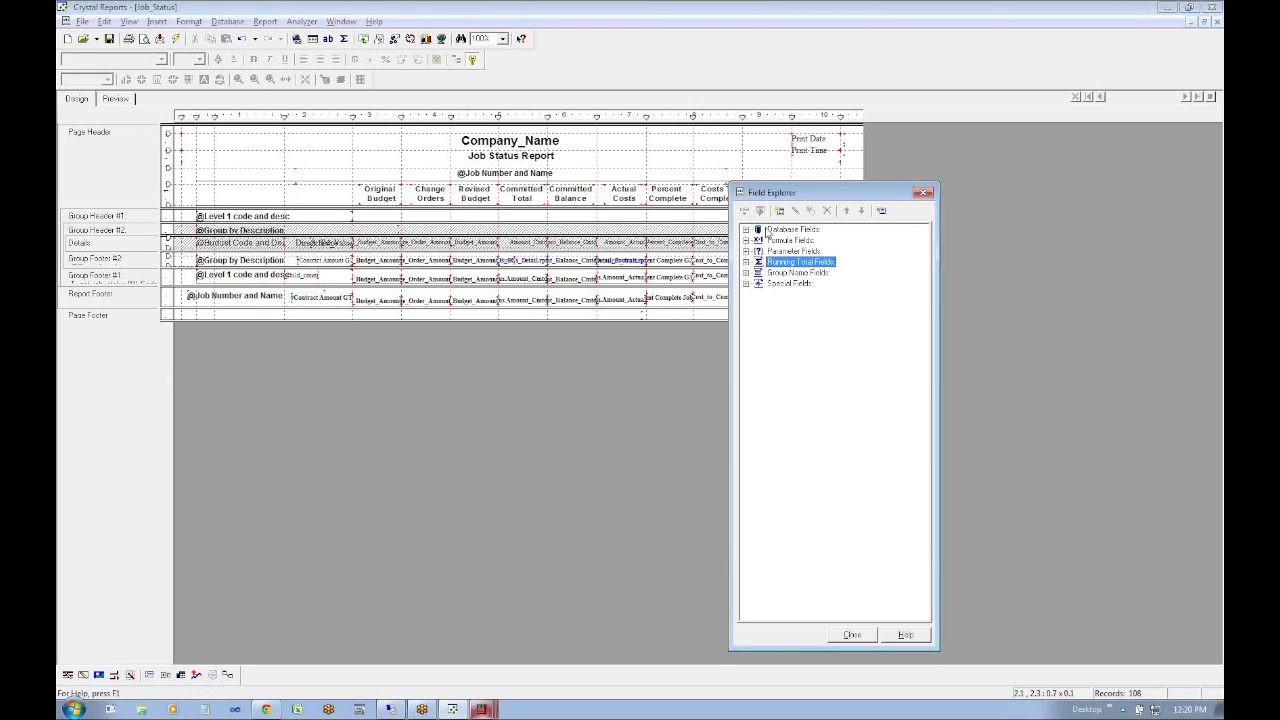
{"action": "left_click", "coordinate": [780, 213]}
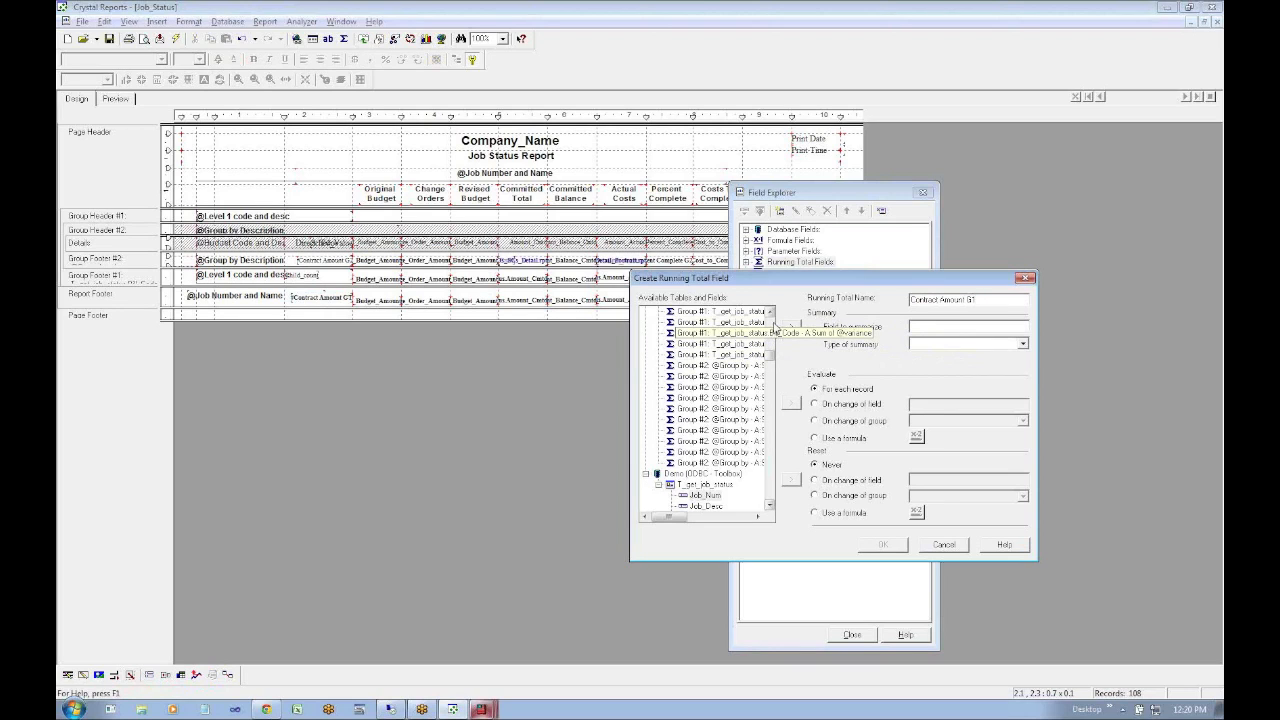
Make T_get_job_status.Bill_Code_Sched_Value the field that the Contract Amount G1 running total sums
{"action": "scroll", "coordinate": [771, 330], "scroll_direction": "up", "scroll_amount": 4}
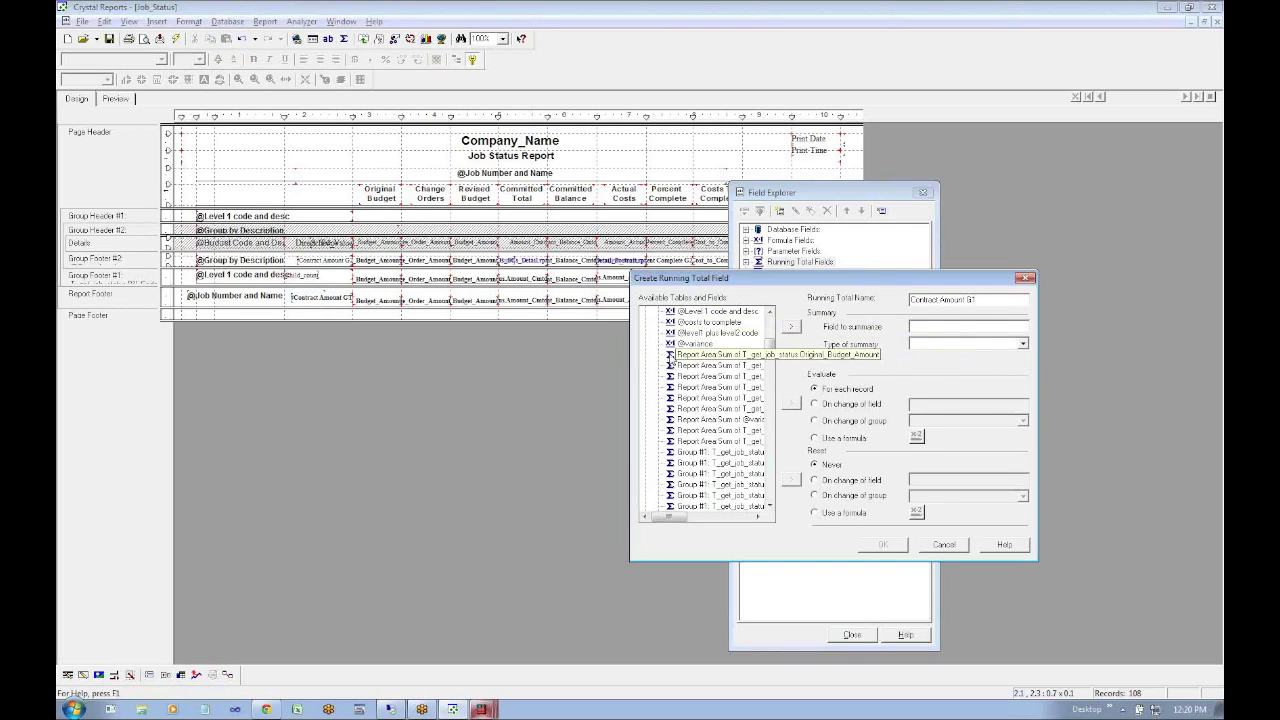
{"action": "left_click", "coordinate": [771, 313]}
{"action": "scroll", "coordinate": [771, 313], "scroll_direction": "up", "scroll_amount": 2}
{"action": "scroll", "coordinate": [771, 318], "scroll_direction": "up", "scroll_amount": 2}
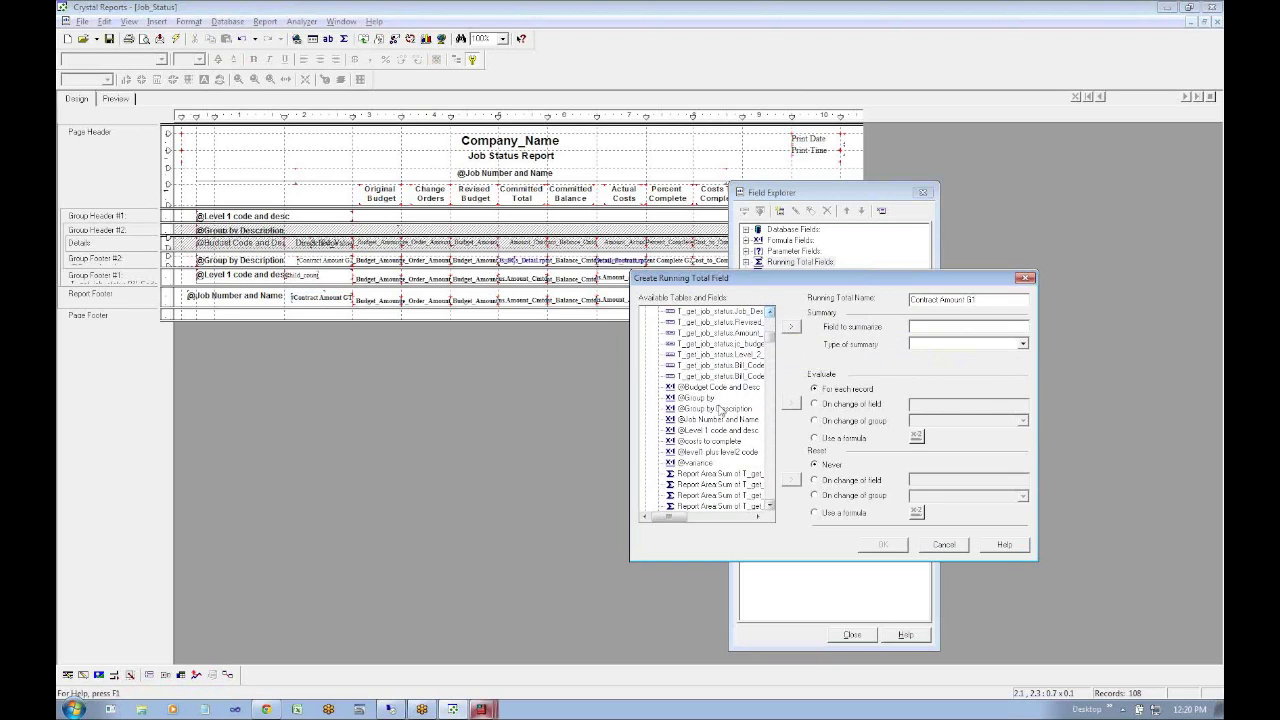
{"action": "left_click", "coordinate": [749, 366]}
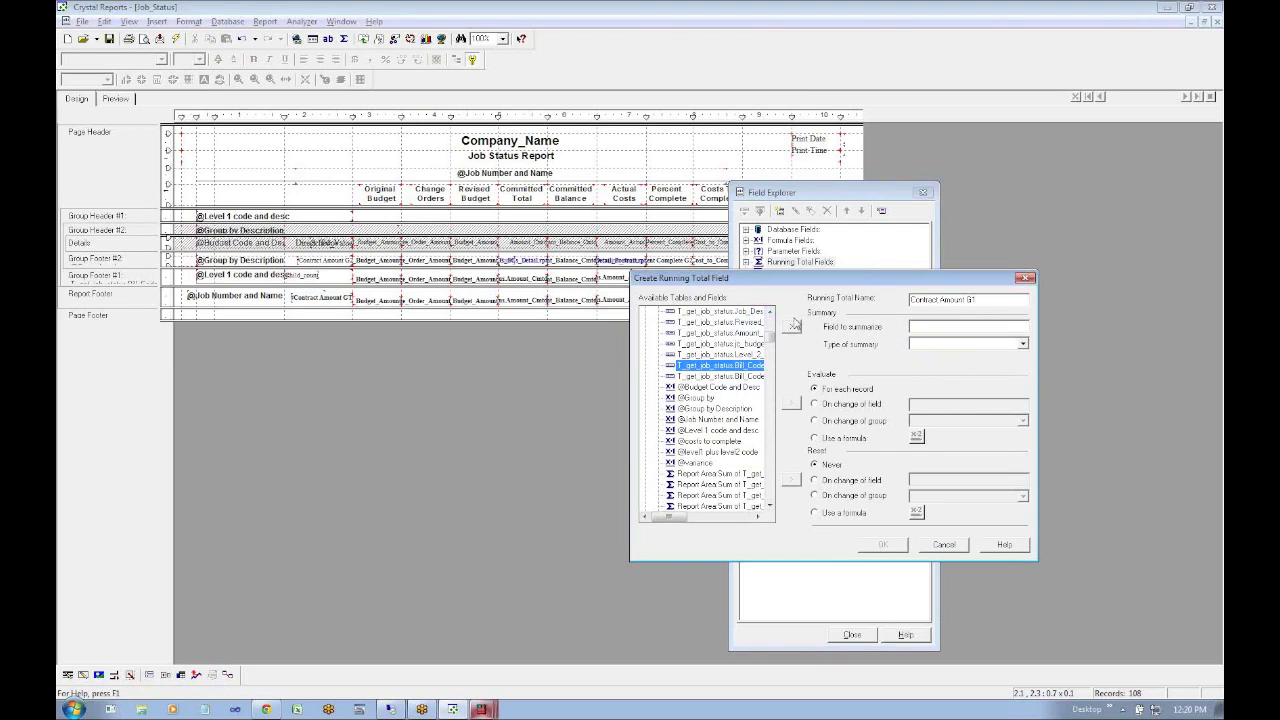
{"action": "left_click", "coordinate": [791, 326]}
Evaluate and reset the Contract Amount G1 running total on change of Group #1 and save it
{"action": "left_click", "coordinate": [815, 421]}
{"action": "left_click", "coordinate": [977, 421]}
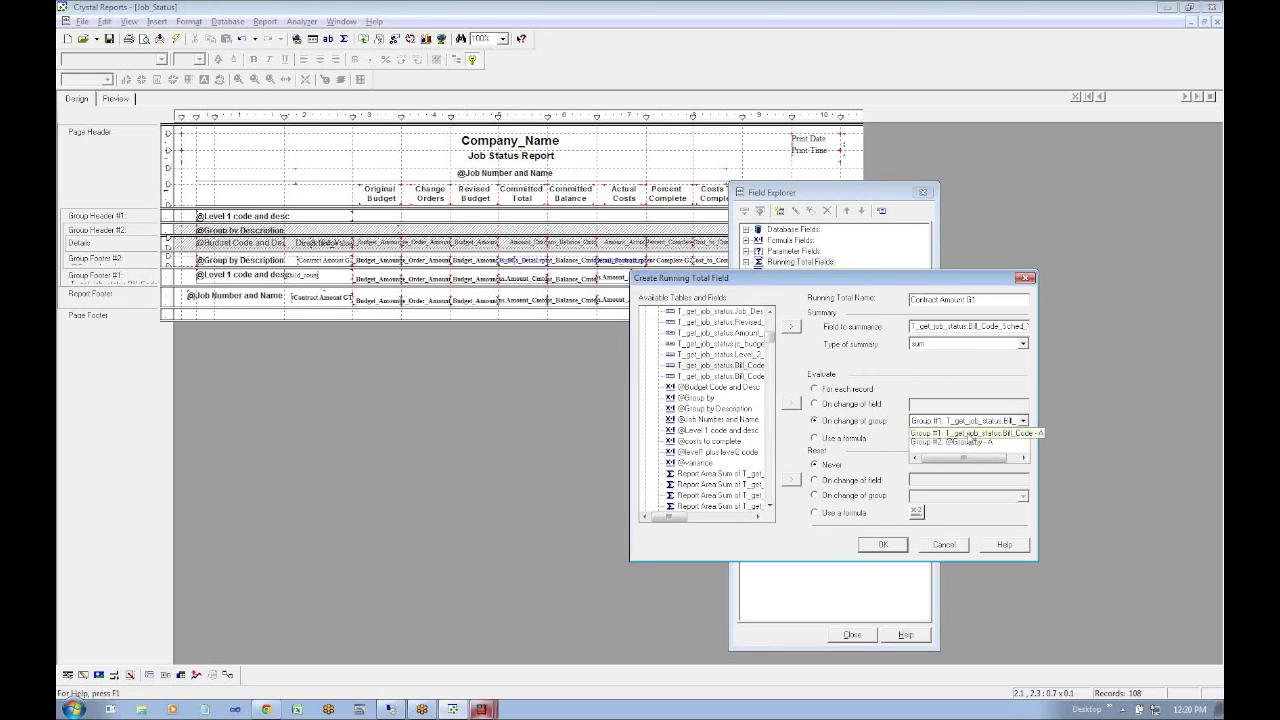
{"action": "left_click", "coordinate": [970, 434]}
{"action": "left_click", "coordinate": [843, 497]}
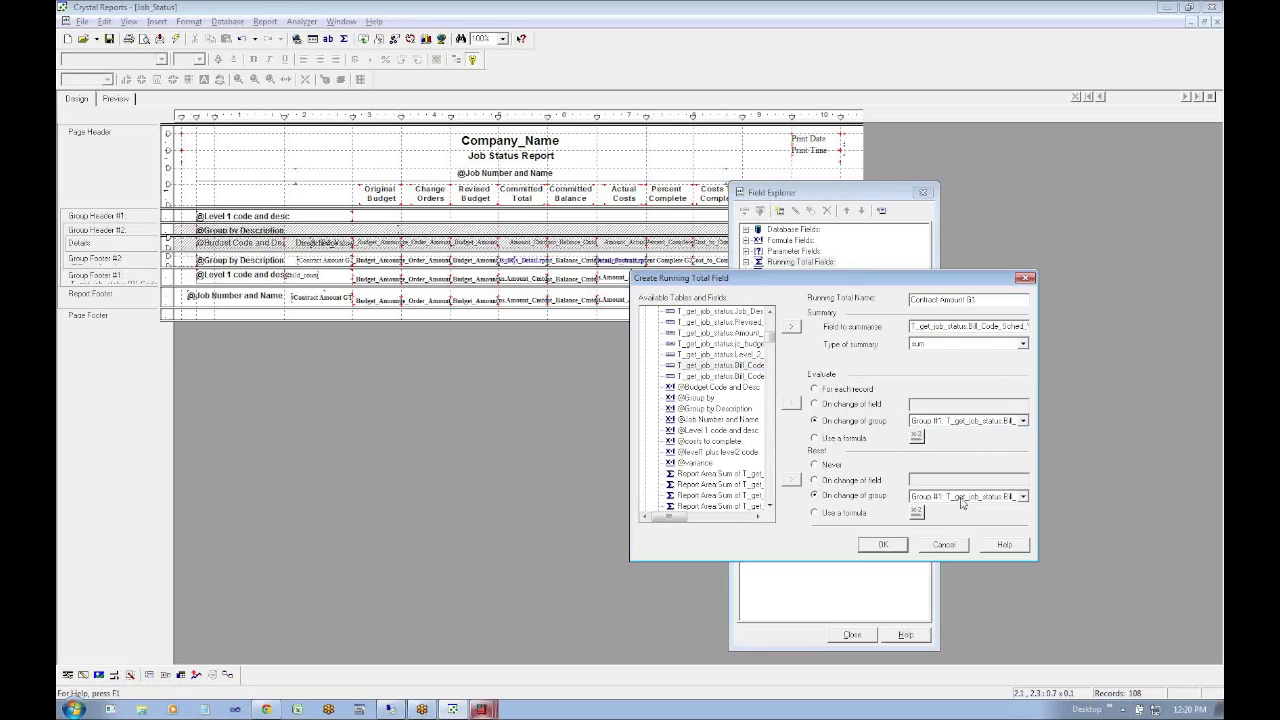
{"action": "left_click", "coordinate": [885, 546]}
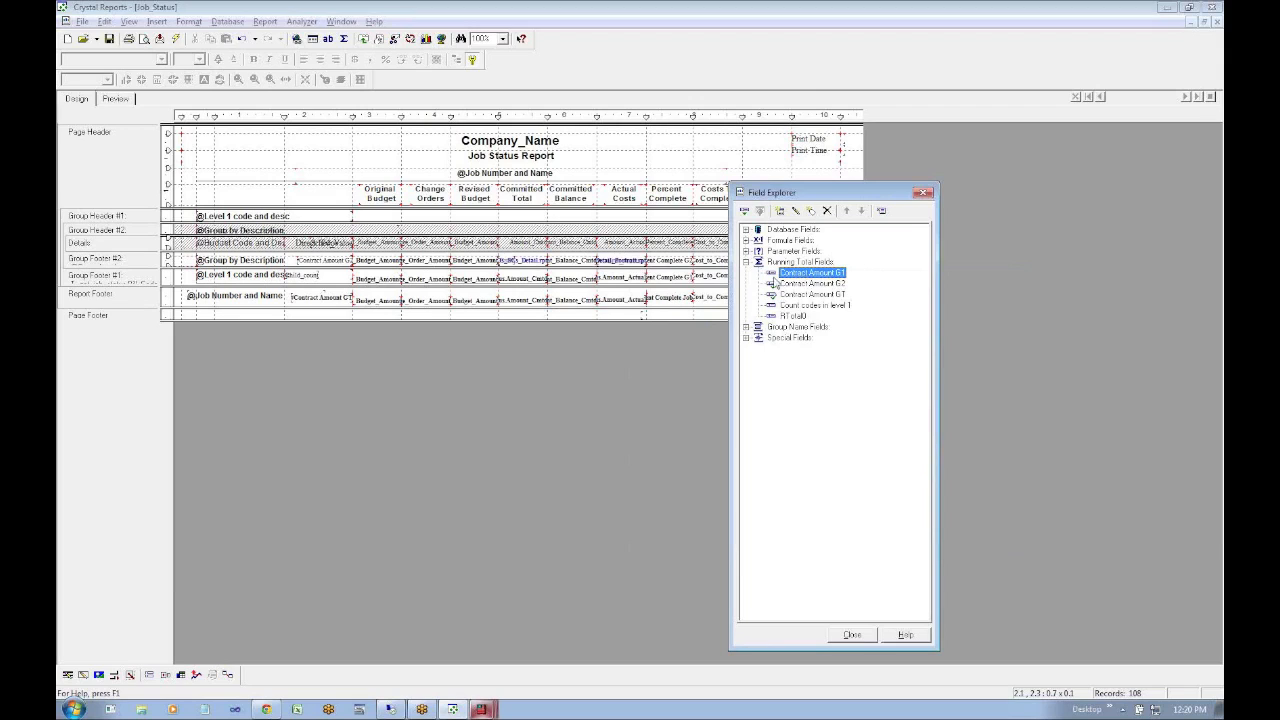
Place the Contract Amount G1 running total in Group Footer #1 and widen it to align with the other contract amount fields
{"action": "left_click_drag", "start_coordinate": [785, 273], "coordinate": [308, 277]}
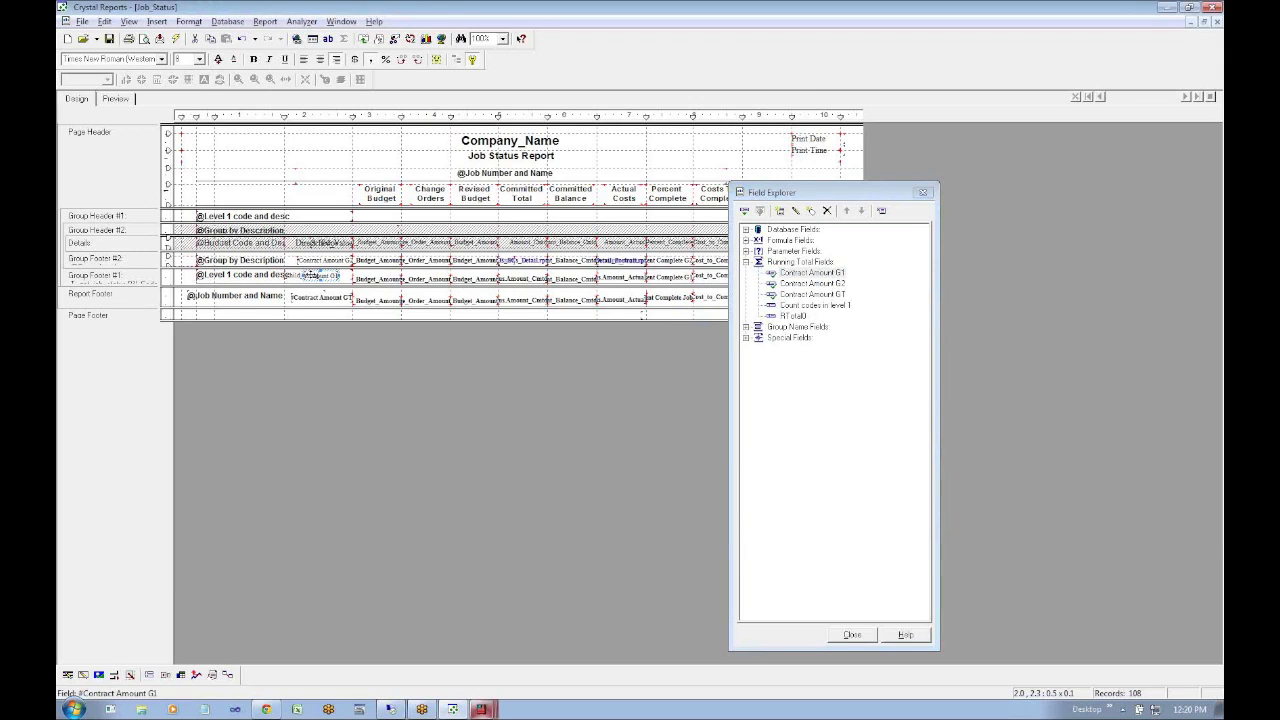
{"action": "key", "text": "shift+Right"}
{"action": "key", "text": "shift+Right"}
{"action": "key", "text": "shift+Right"}
{"action": "key", "text": "Left"}
{"action": "key", "text": "Left"}
{"action": "key", "text": "shift+Right"}
{"action": "key", "text": "shift+Right"}
Preview the report to check the group 1 and group 2 contract amounts, then return to the design view
{"action": "left_click", "coordinate": [113, 98]}
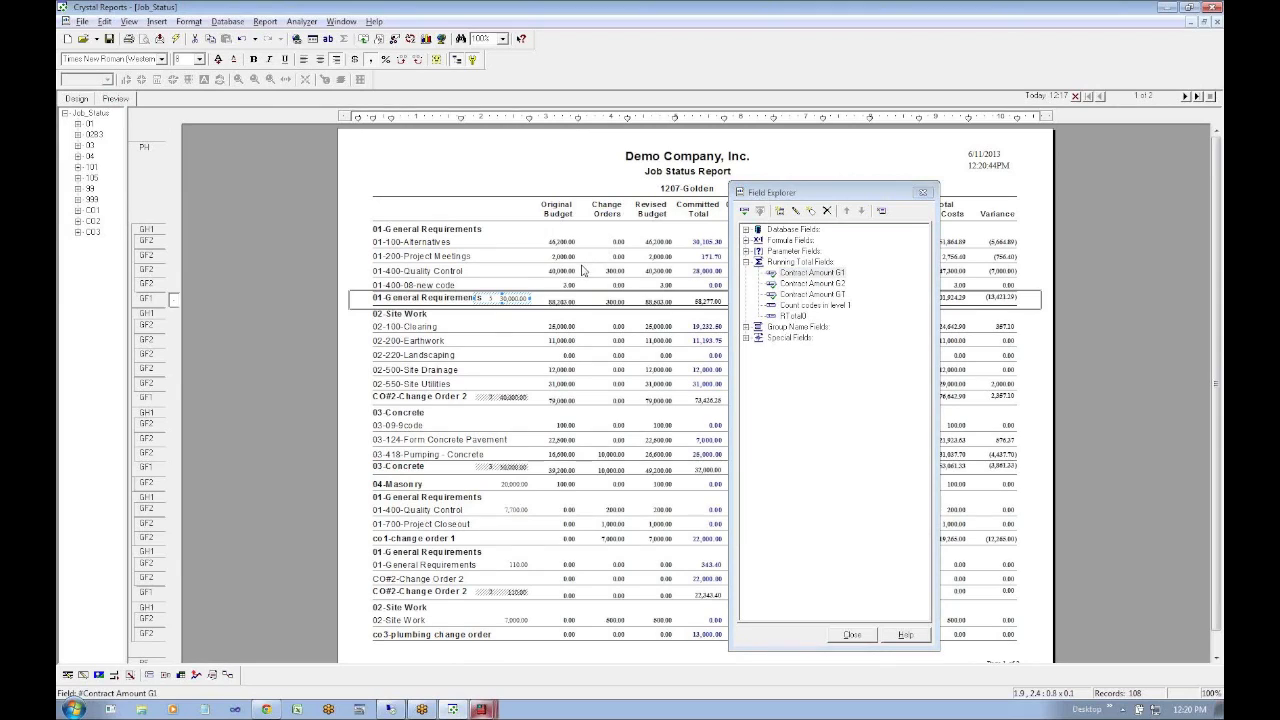
{"action": "left_click", "coordinate": [504, 270]}
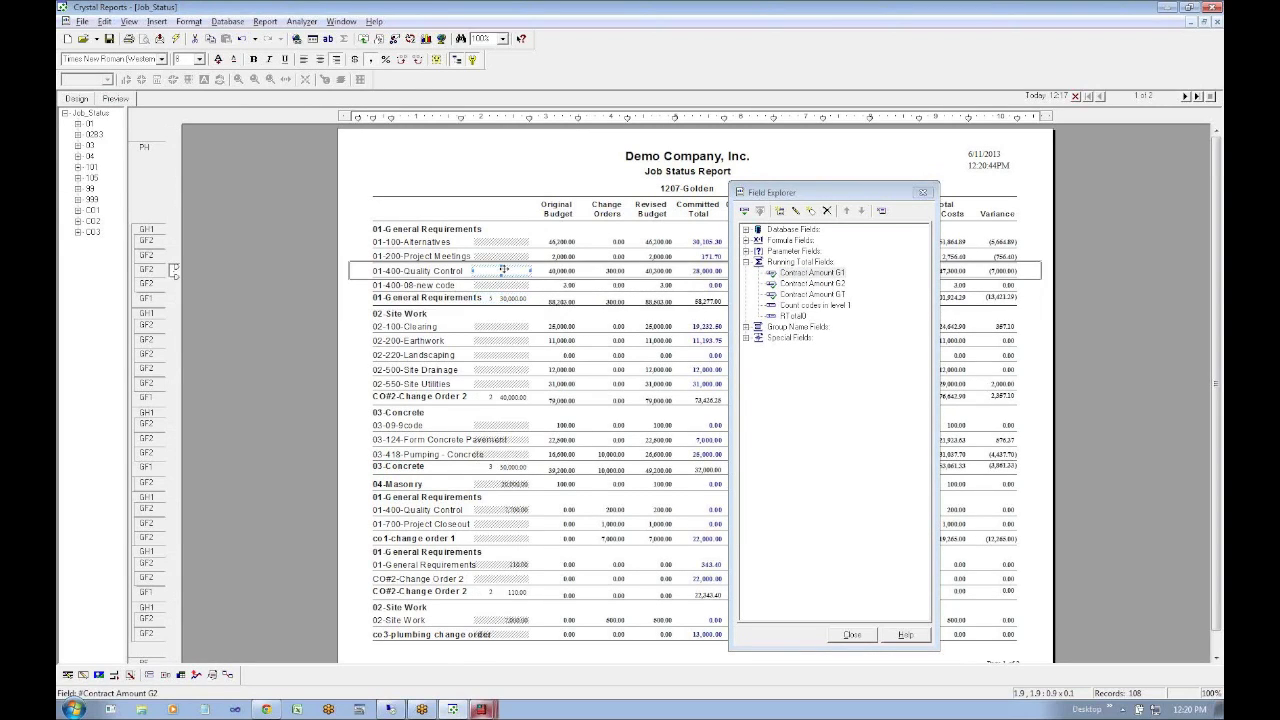
{"action": "left_click", "coordinate": [84, 101]}
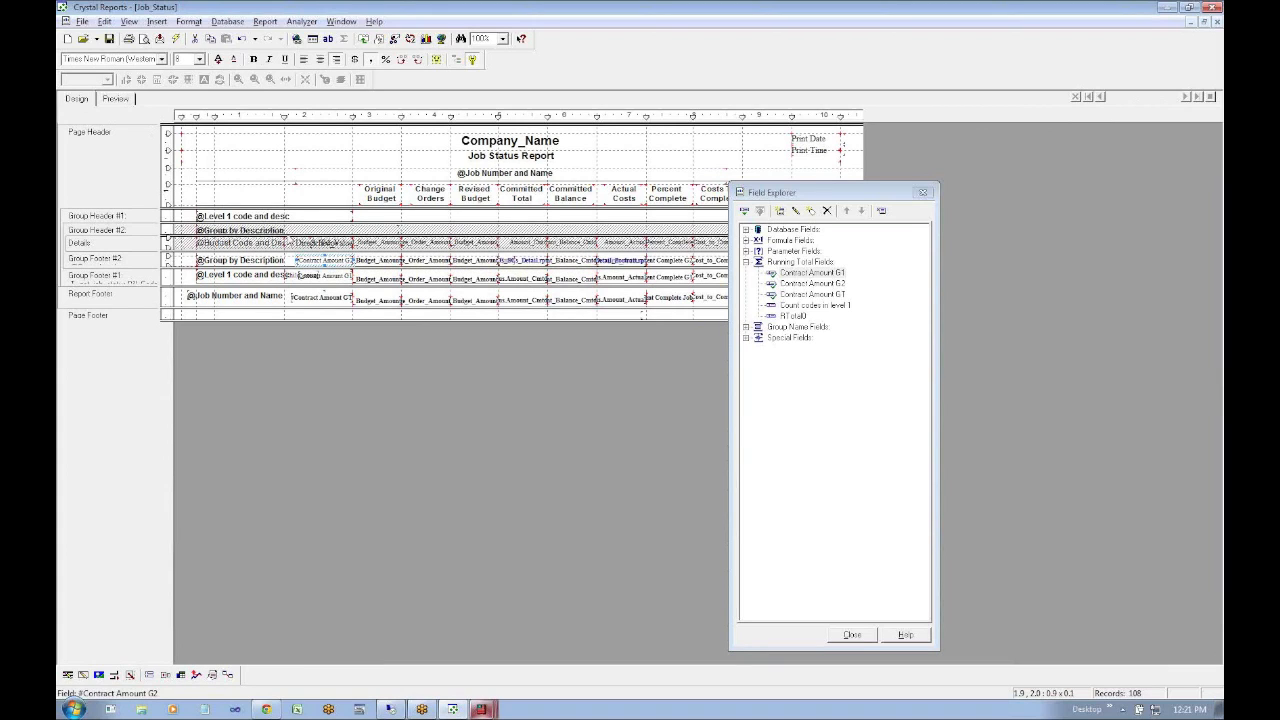
Review the number format settings of the Contract Amount G2 field in Group Footer #2
{"action": "right_click", "coordinate": [318, 262]}
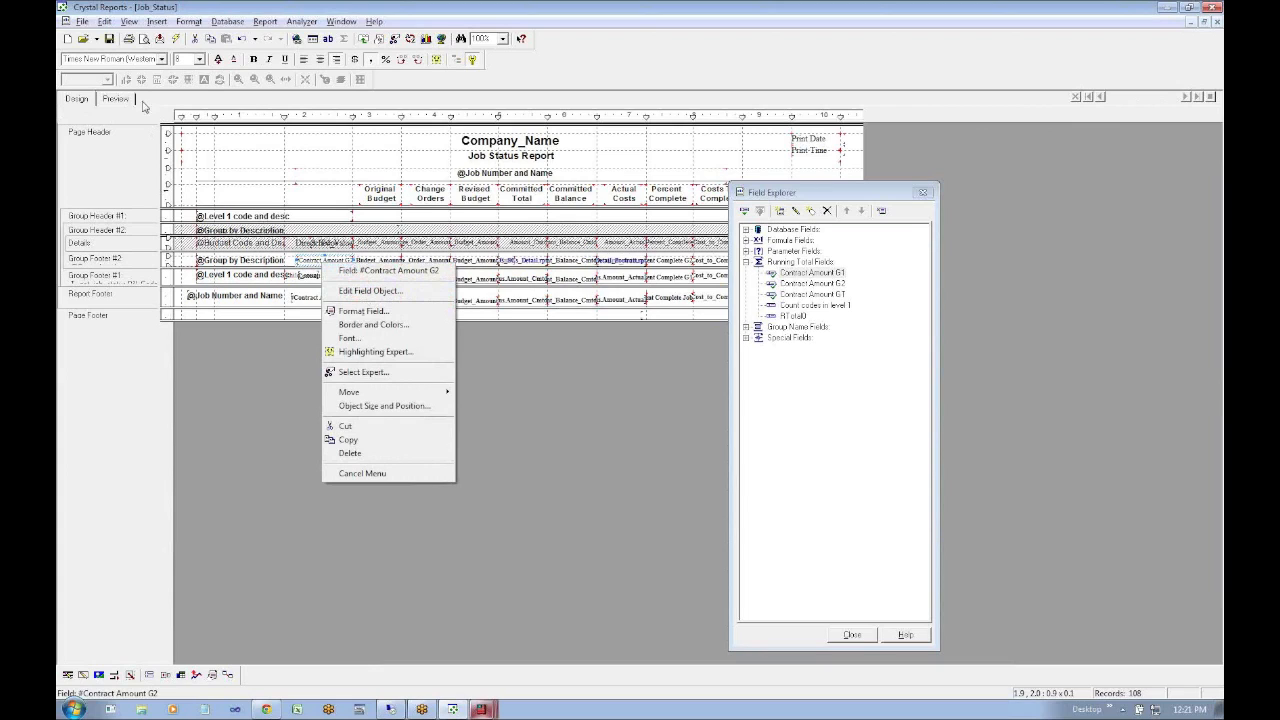
{"action": "left_click", "coordinate": [409, 312]}
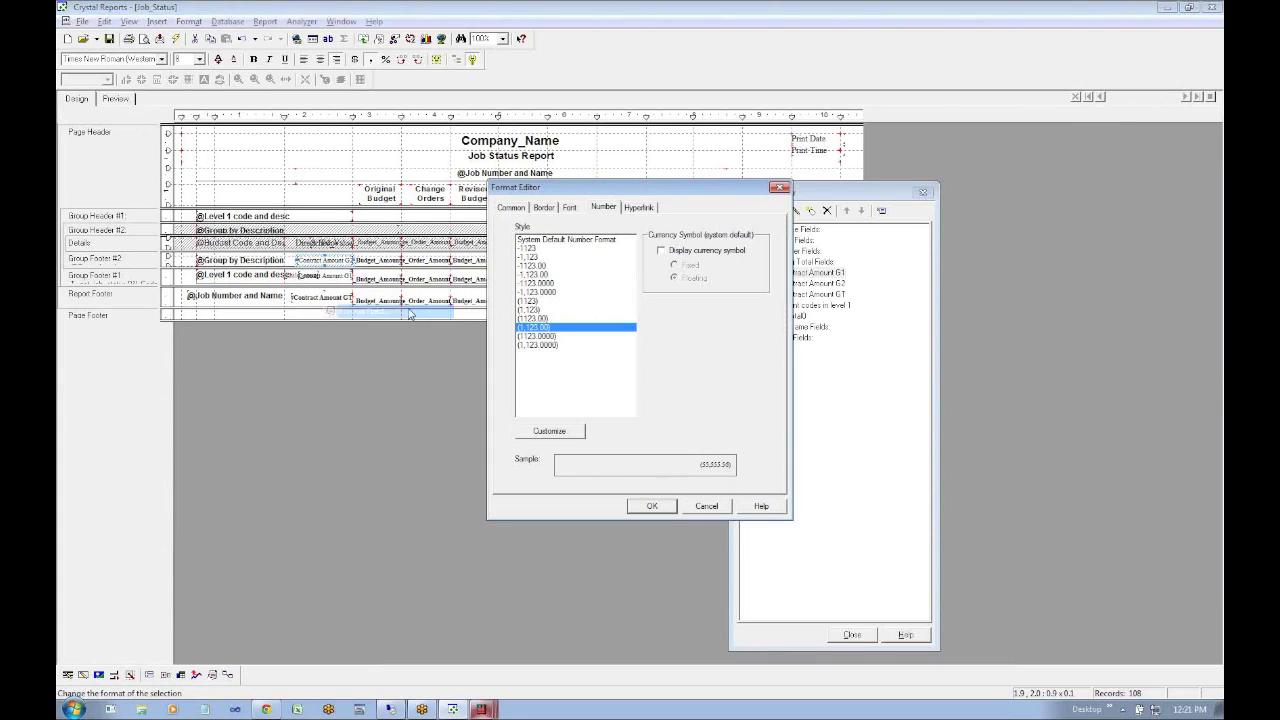
{"action": "left_click", "coordinate": [652, 505]}
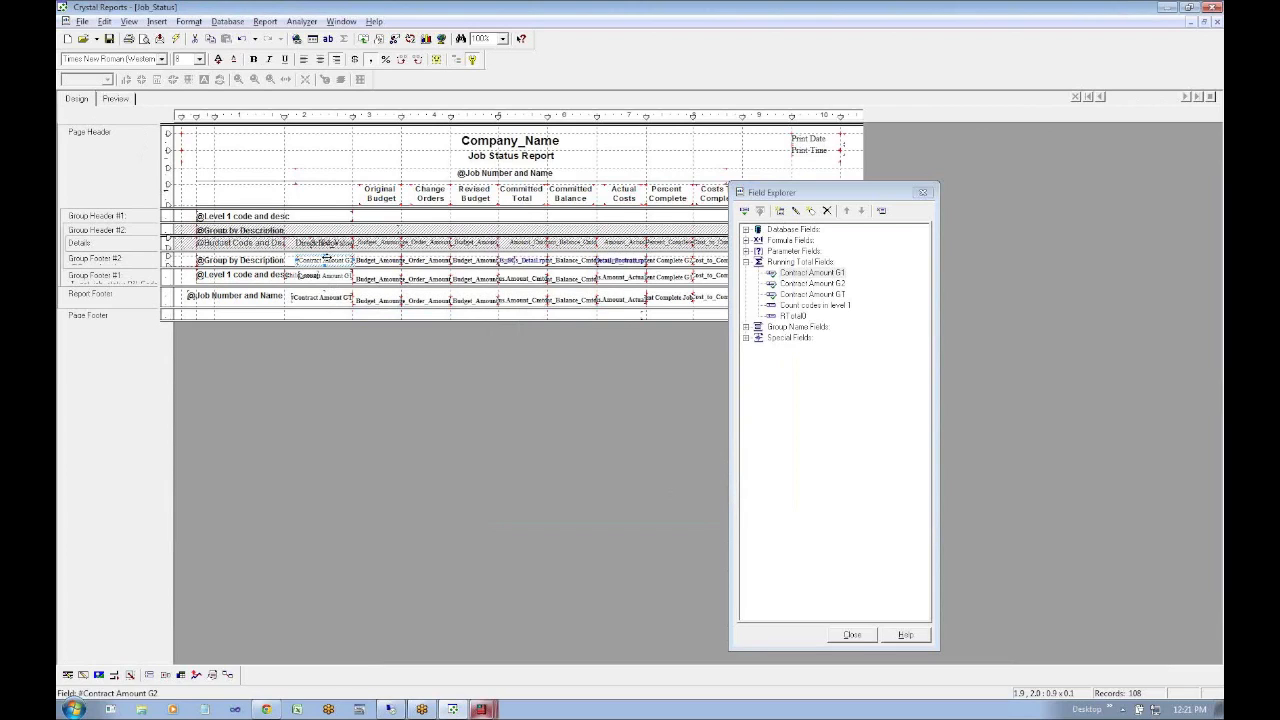
Review the evaluate and reset settings of the Contract Amount G2 running total and leave them unsaved
{"action": "left_click", "coordinate": [812, 284]}
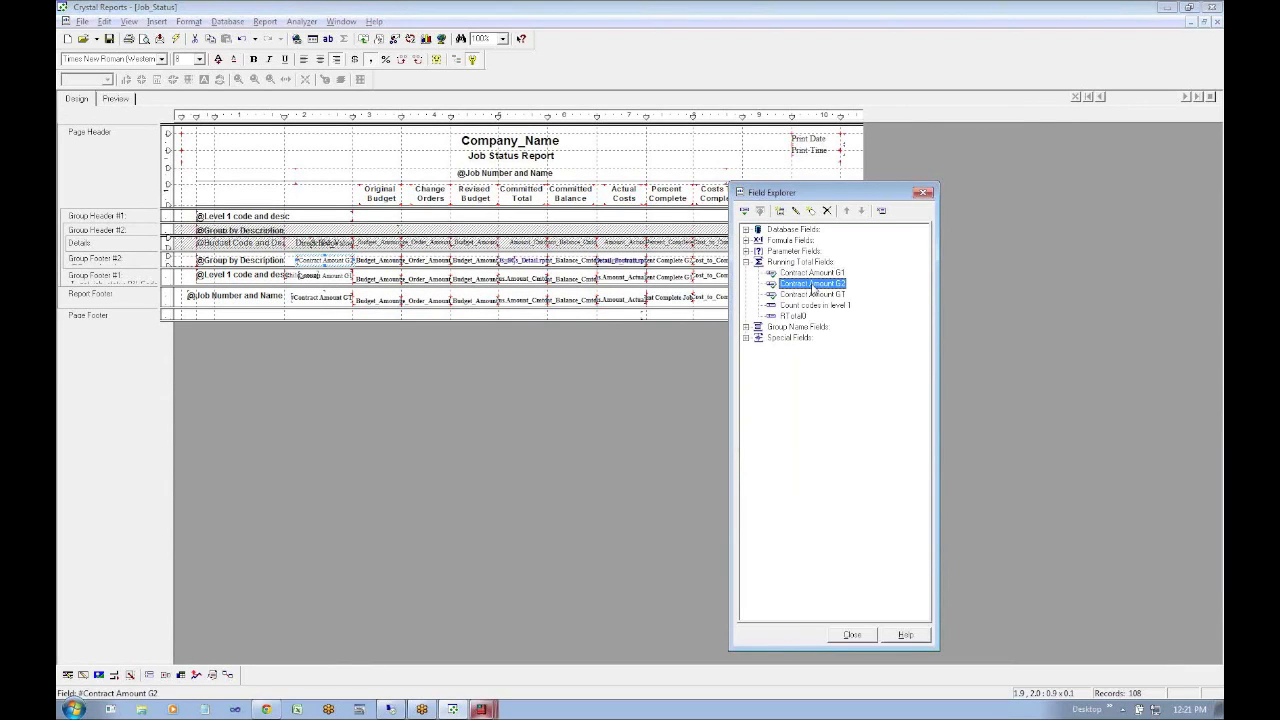
{"action": "left_click", "coordinate": [795, 211]}
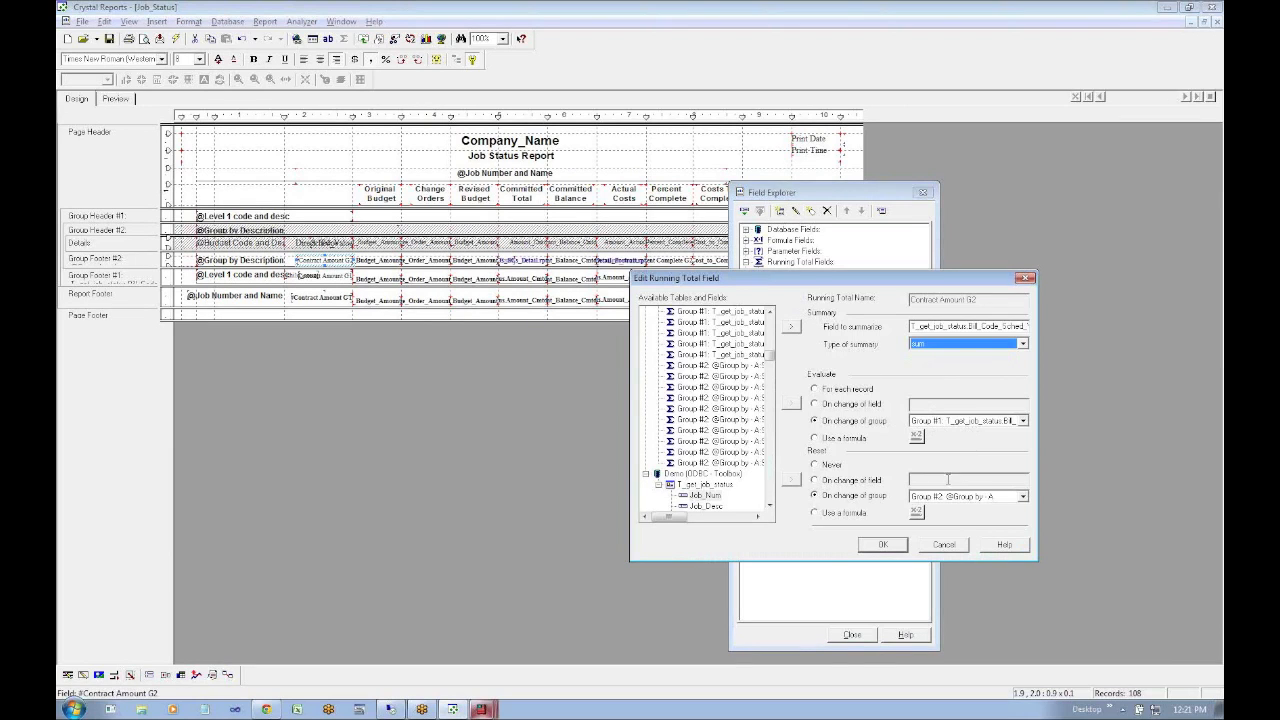
{"action": "left_click", "coordinate": [960, 549]}
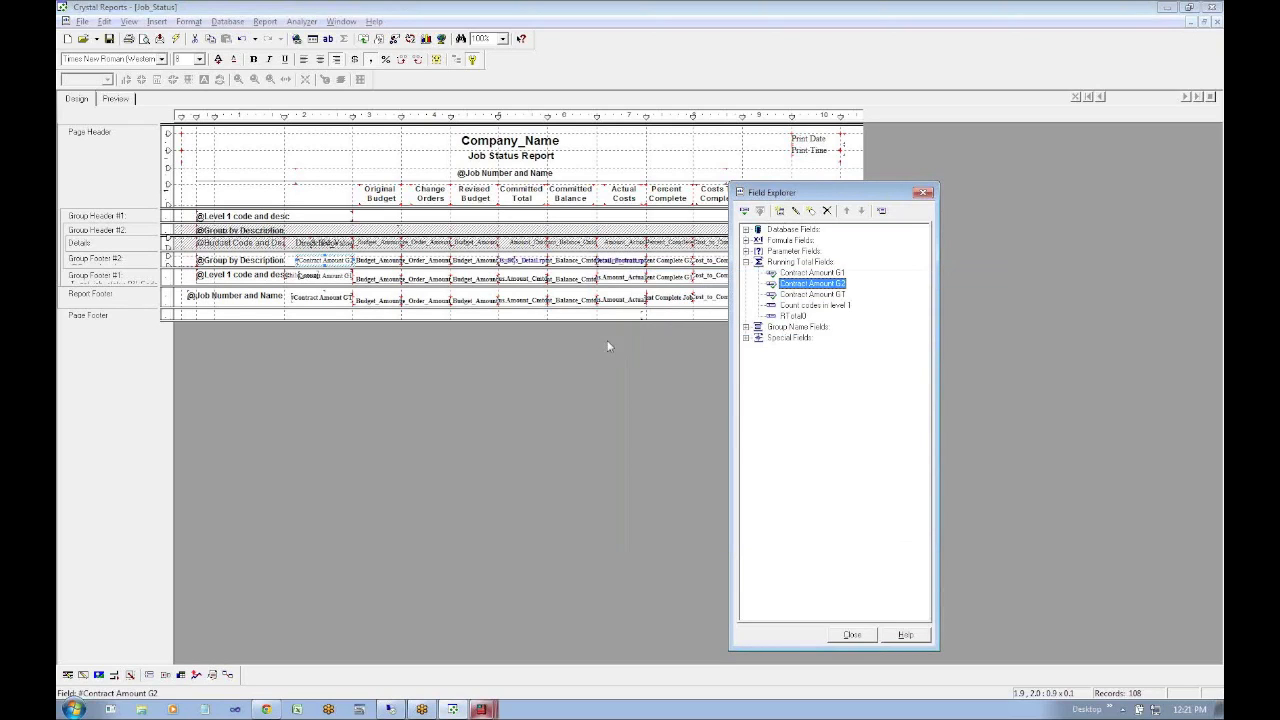
Compare the contract amounts in the preview, and delete the small extra field beside Contract Amount G1 in Group Footer #1 of the design
{"action": "left_click", "coordinate": [126, 99]}
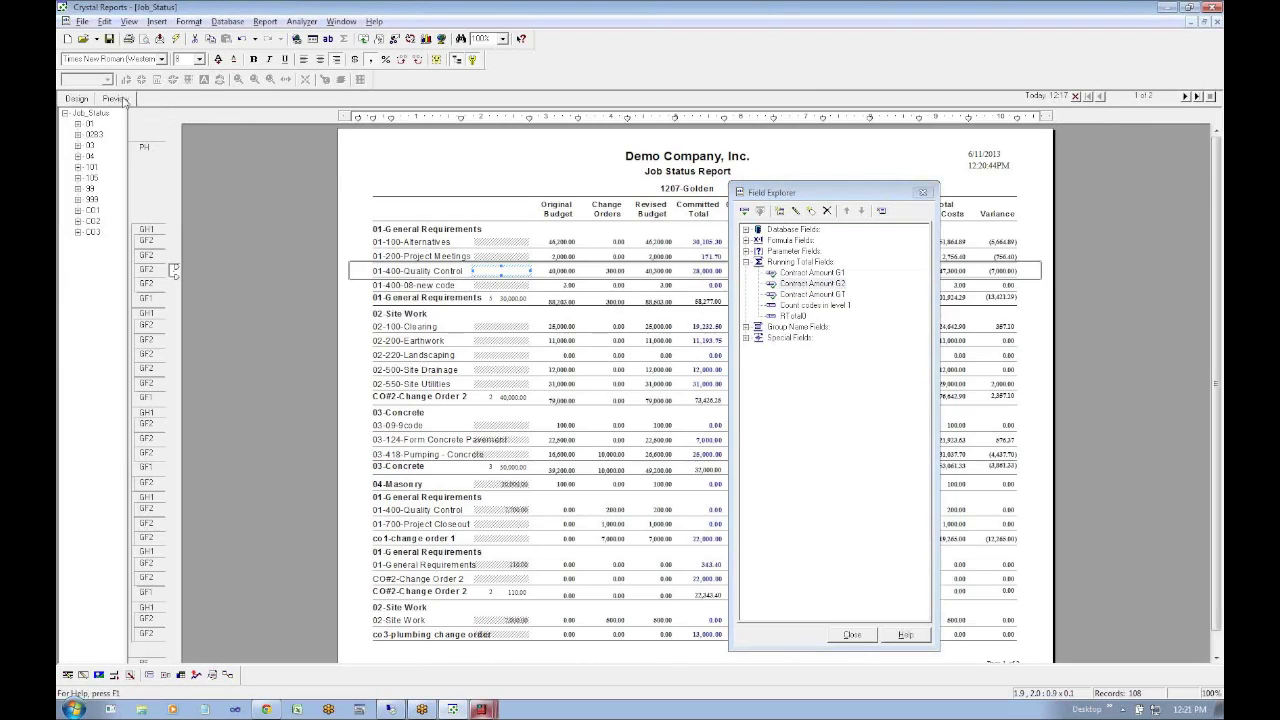
{"action": "left_click", "coordinate": [502, 299]}
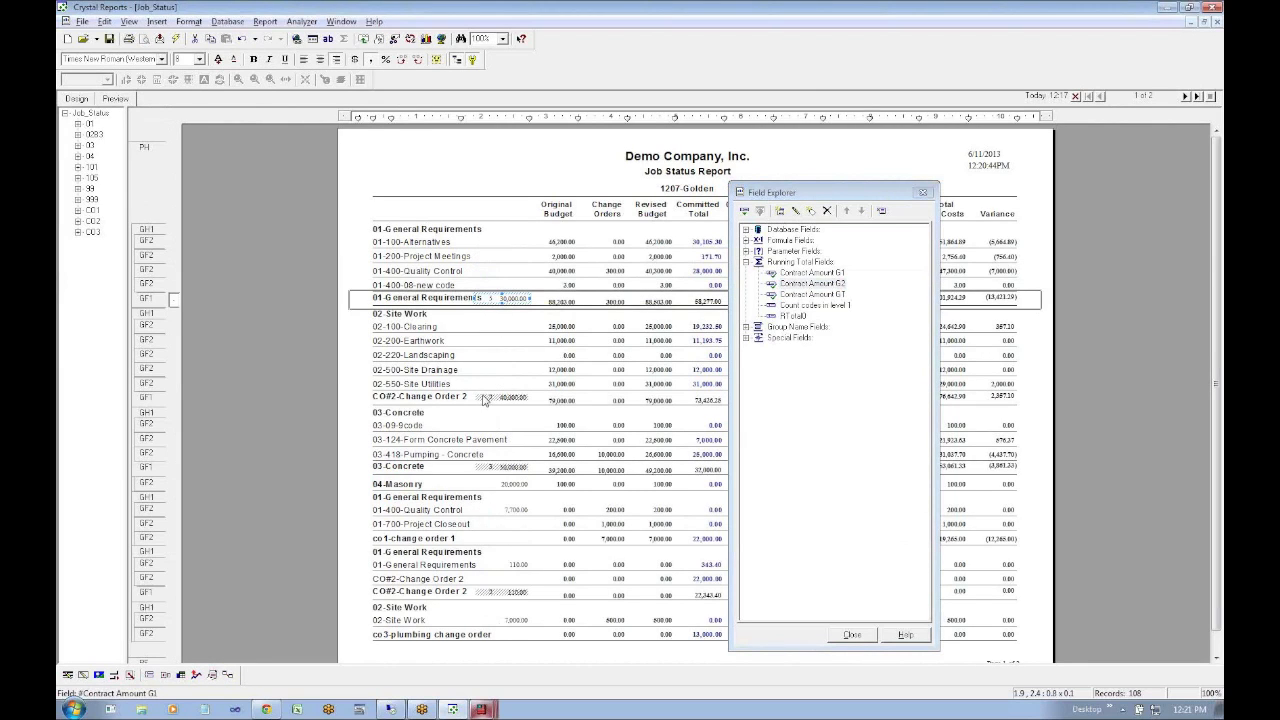
{"action": "left_click", "coordinate": [75, 98]}
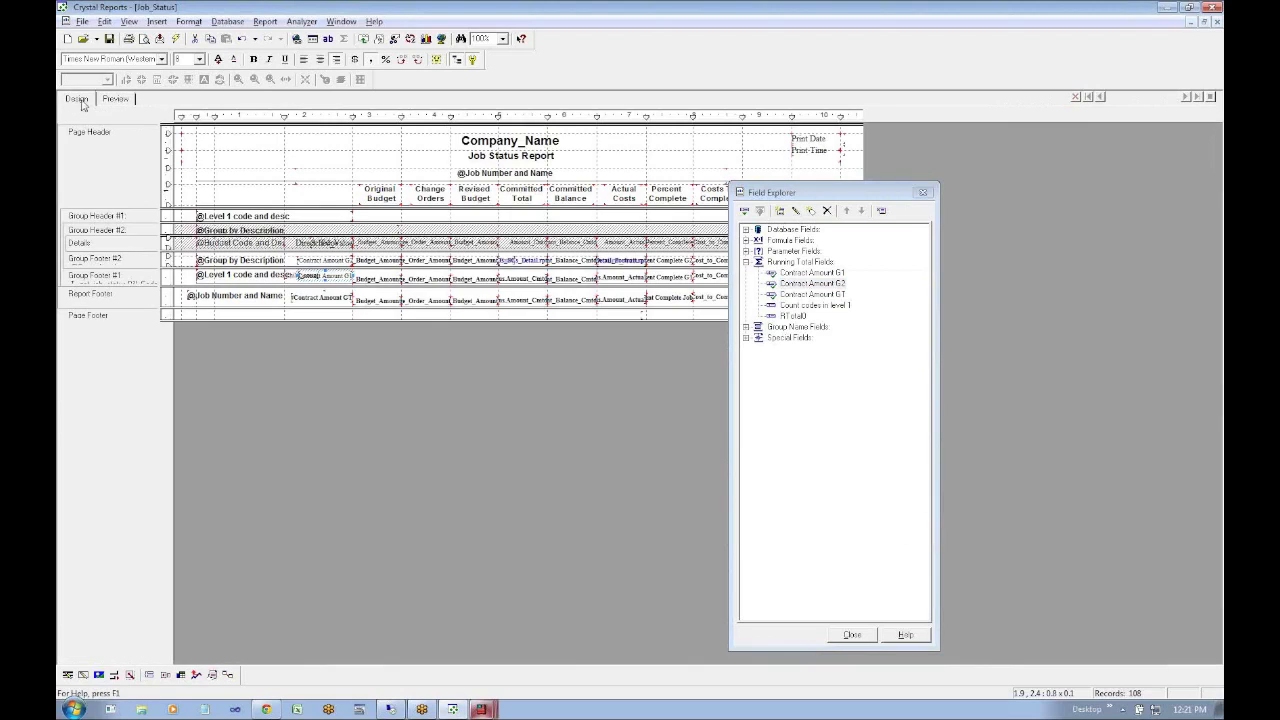
{"action": "left_click", "coordinate": [292, 275]}
{"action": "key", "text": "Delete"}
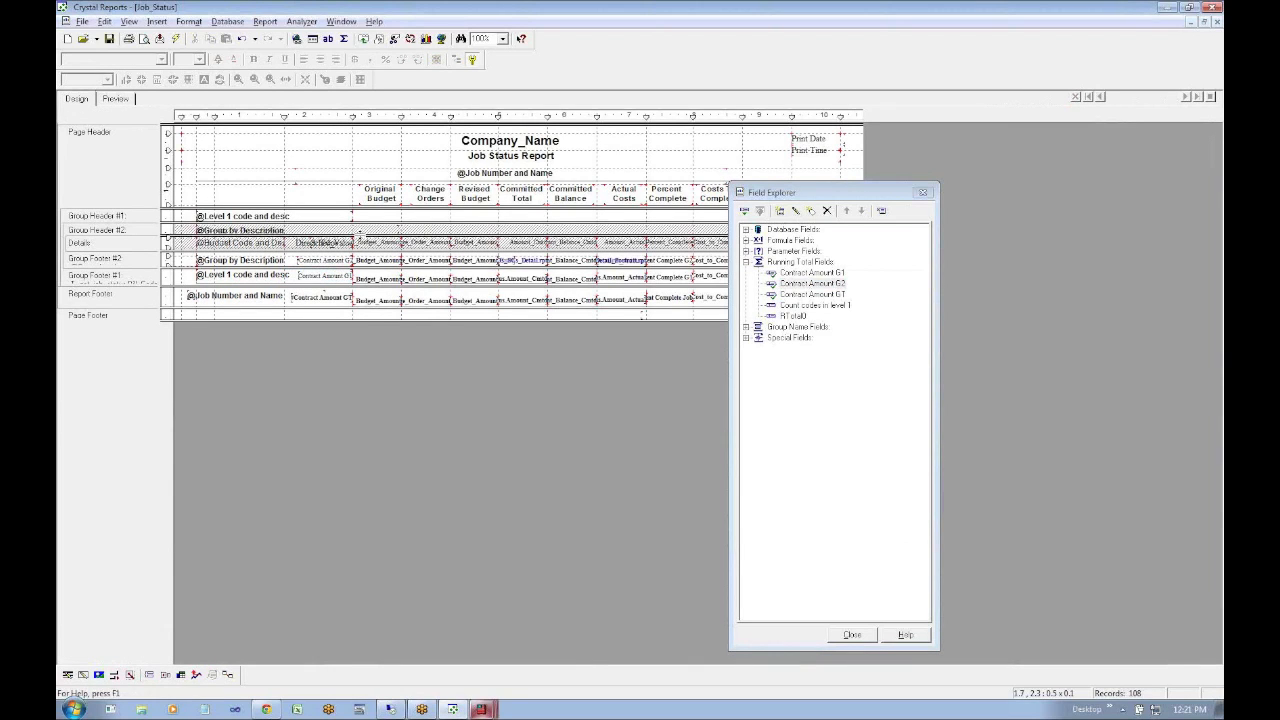
Preview the report and check the Contract Amount G1 values for the 01-General Requirements, CO#2-Change Order 2 and 03-Concrete groups
{"action": "left_click", "coordinate": [110, 99]}
{"action": "left_click", "coordinate": [515, 298]}
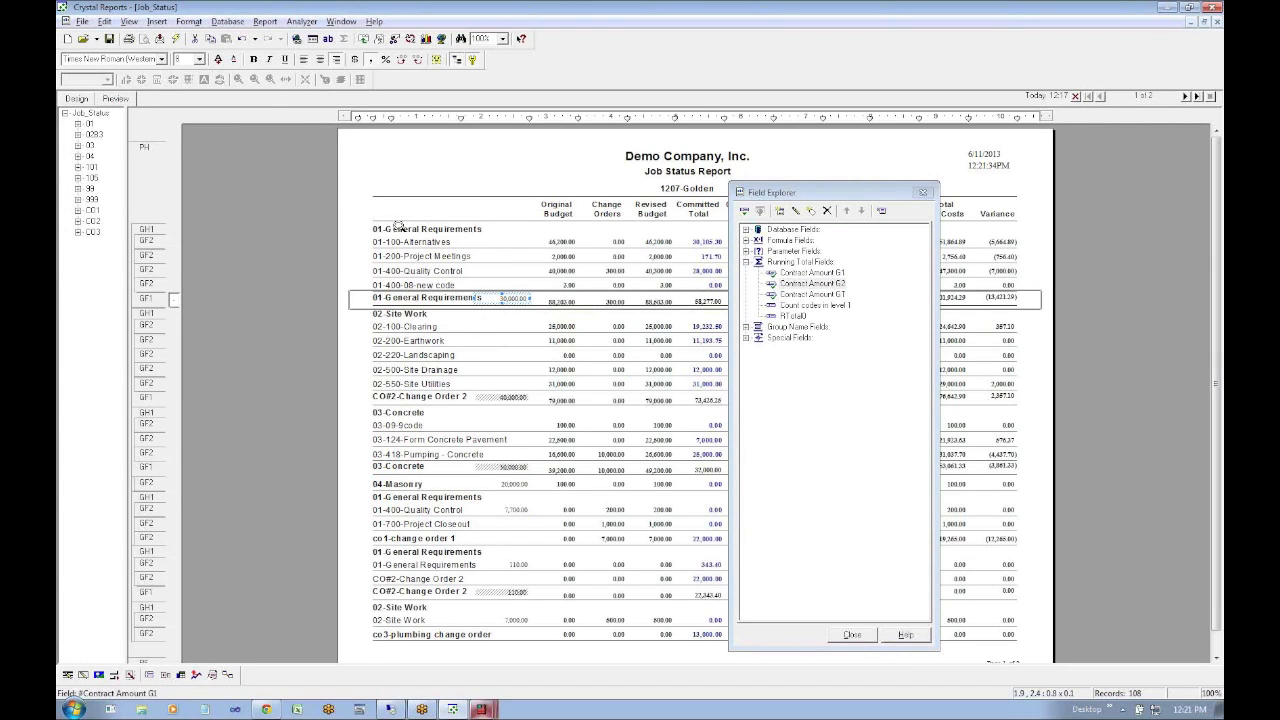
{"action": "left_click", "coordinate": [515, 398]}
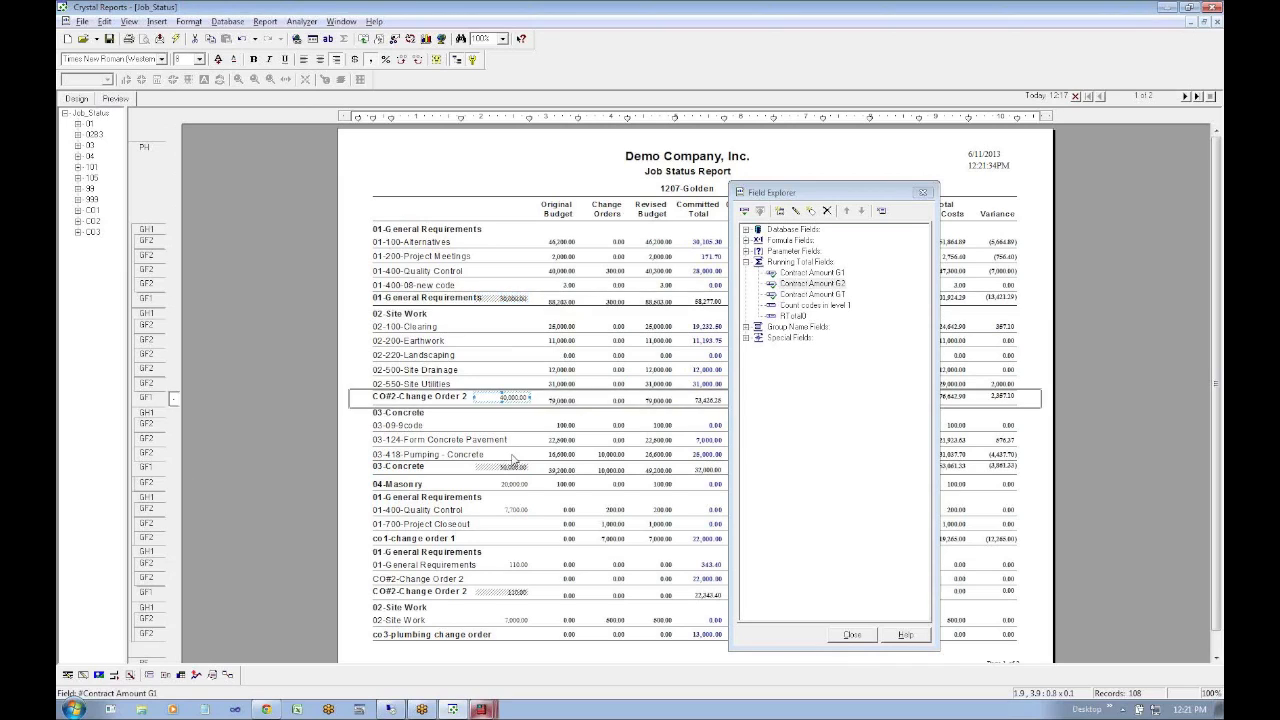
{"action": "left_click", "coordinate": [513, 467]}
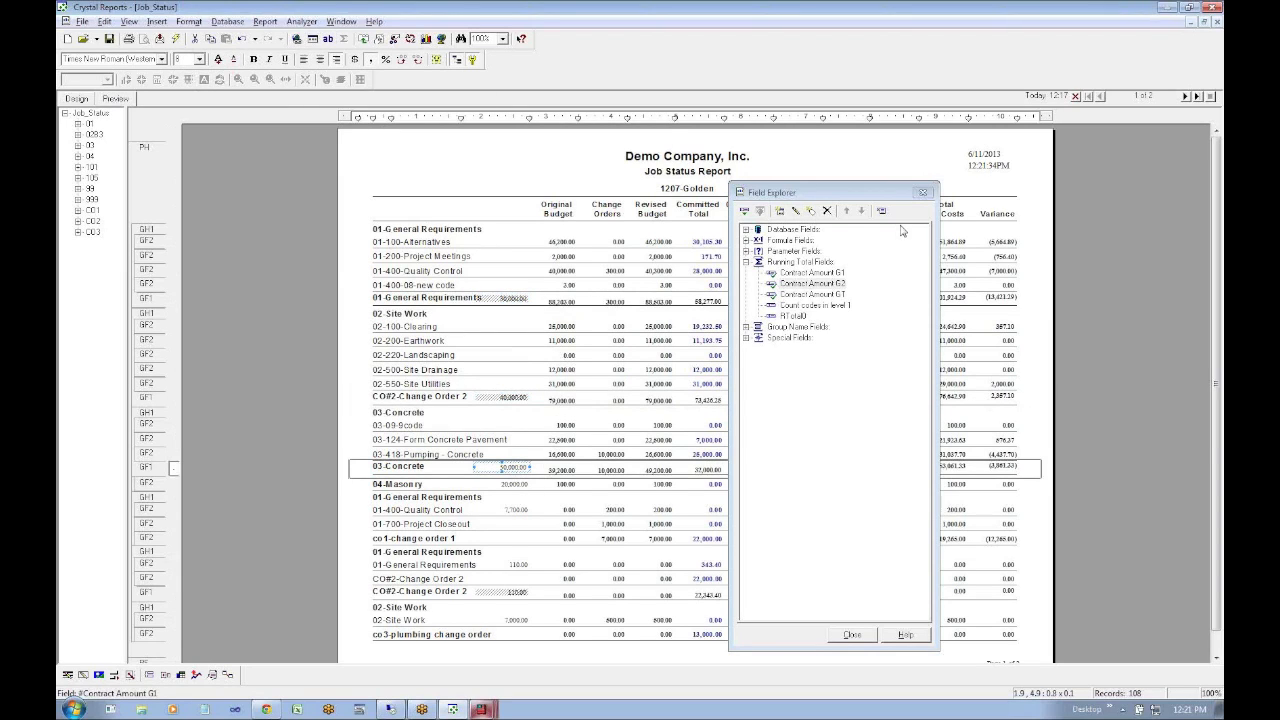
Close the Field Explorer and examine the contract amounts on both preview pages, including the report total and the 02-100-Clearing row
{"action": "left_click", "coordinate": [930, 191]}
{"action": "left_click", "coordinate": [904, 172]}
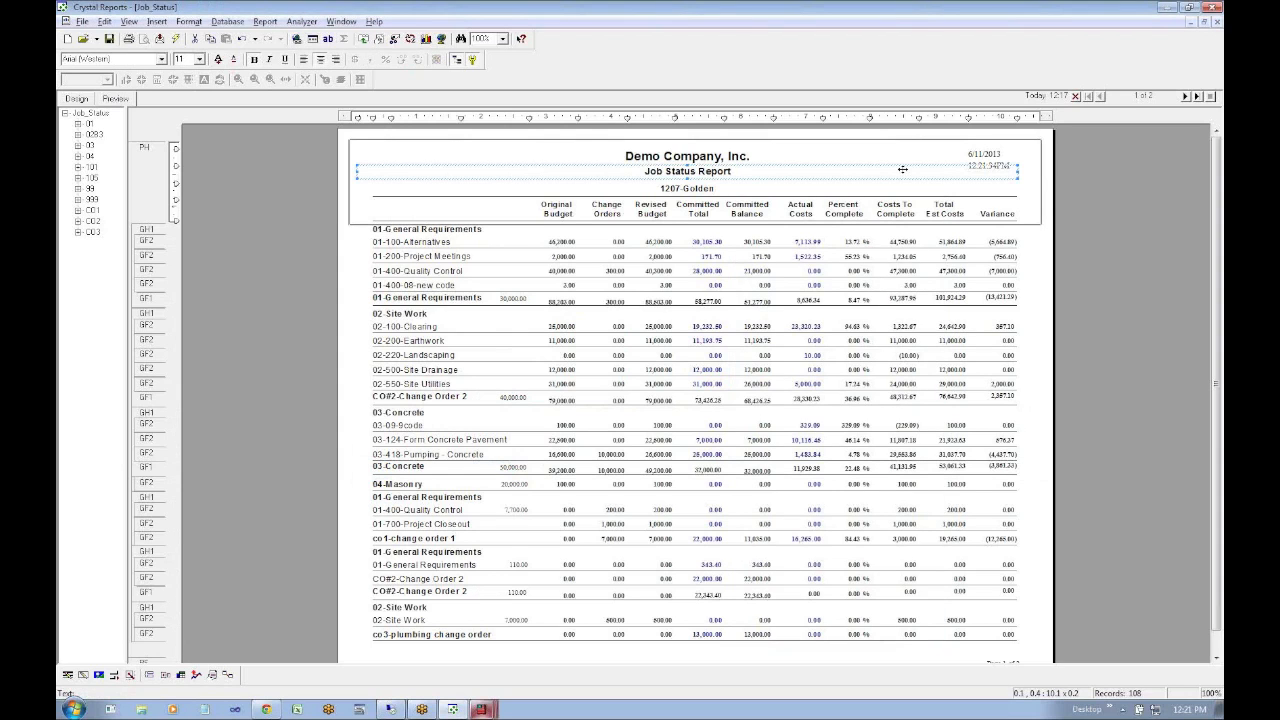
{"action": "scroll", "coordinate": [902, 170], "scroll_direction": "down", "scroll_amount": 1}
{"action": "scroll", "coordinate": [902, 170], "scroll_direction": "down", "scroll_amount": 1}
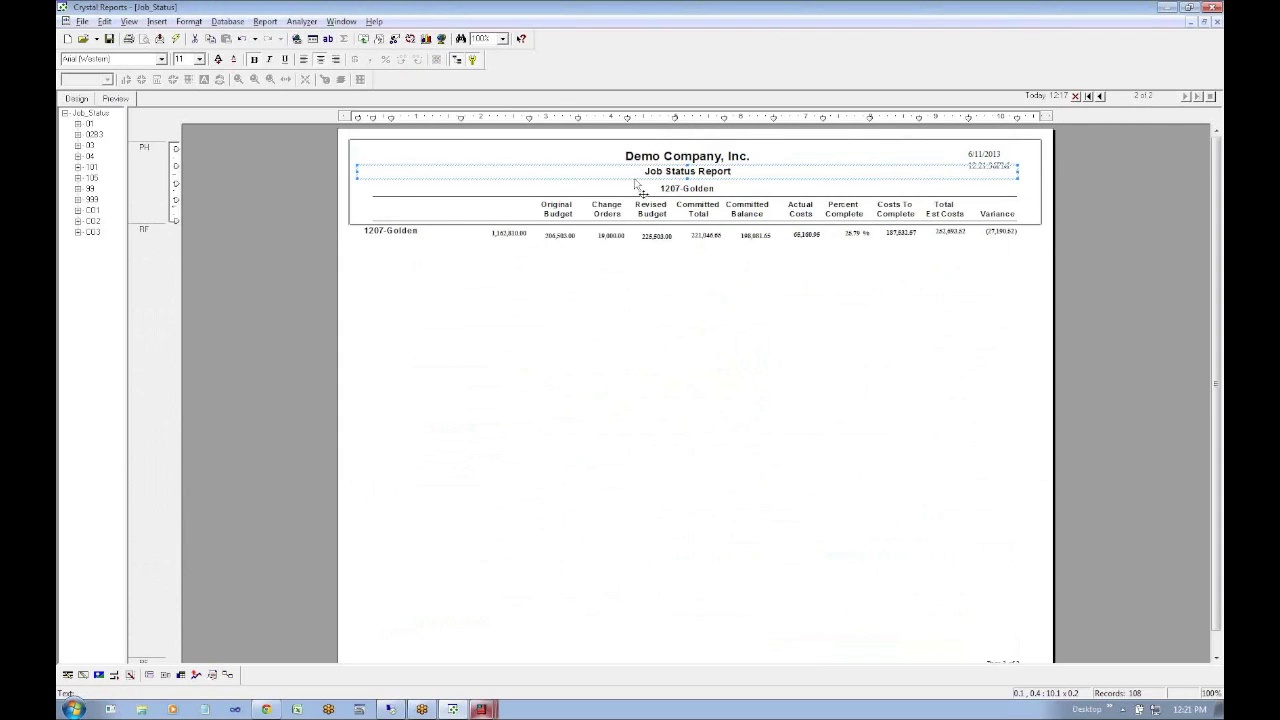
{"action": "scroll", "coordinate": [575, 231], "scroll_direction": "up", "scroll_amount": 2}
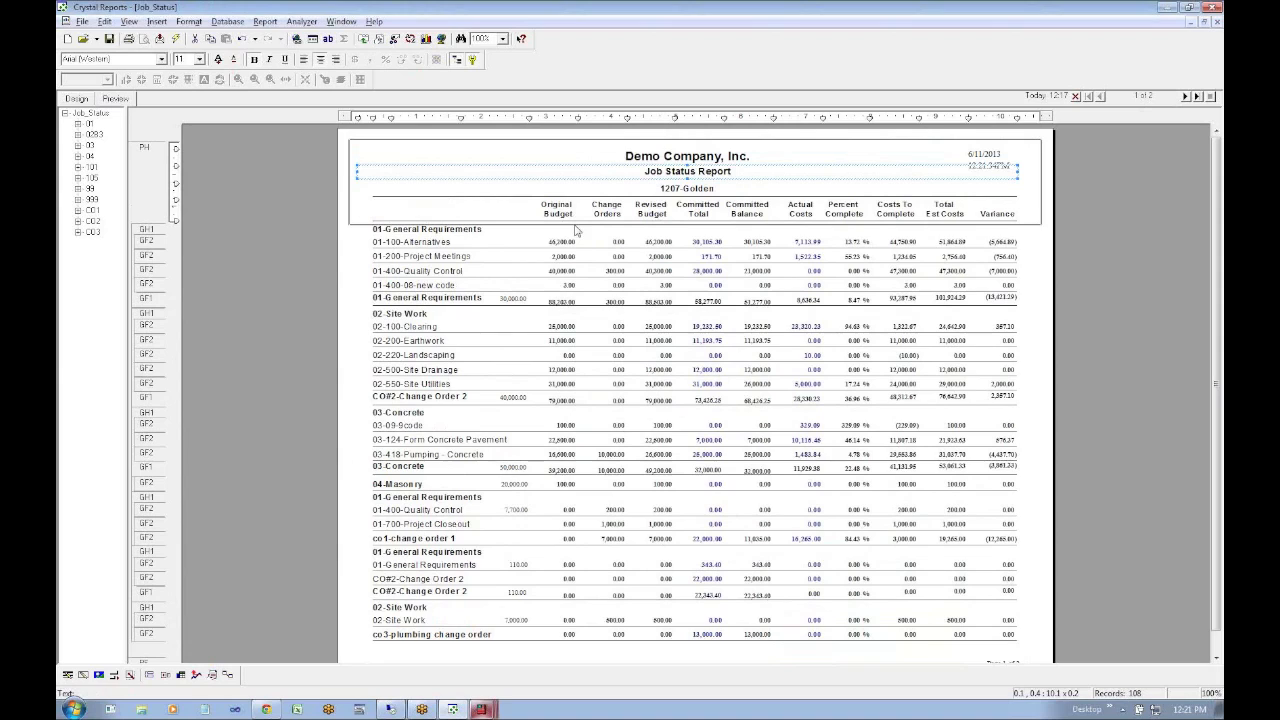
{"action": "left_click", "coordinate": [518, 327]}
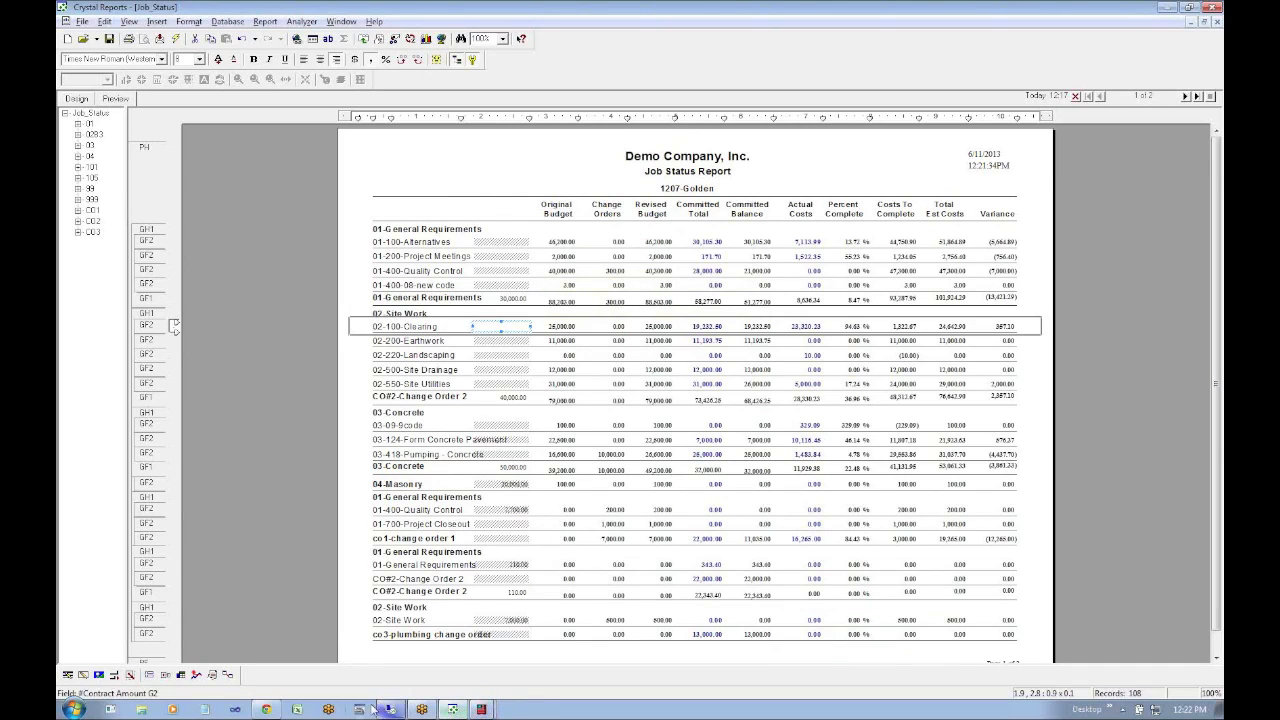
Switch to the Google spreadsheet in Chrome, enter 2 in column A beside Running Total Variables, and return to the Crystal Reports preview
{"action": "left_click", "coordinate": [266, 709]}
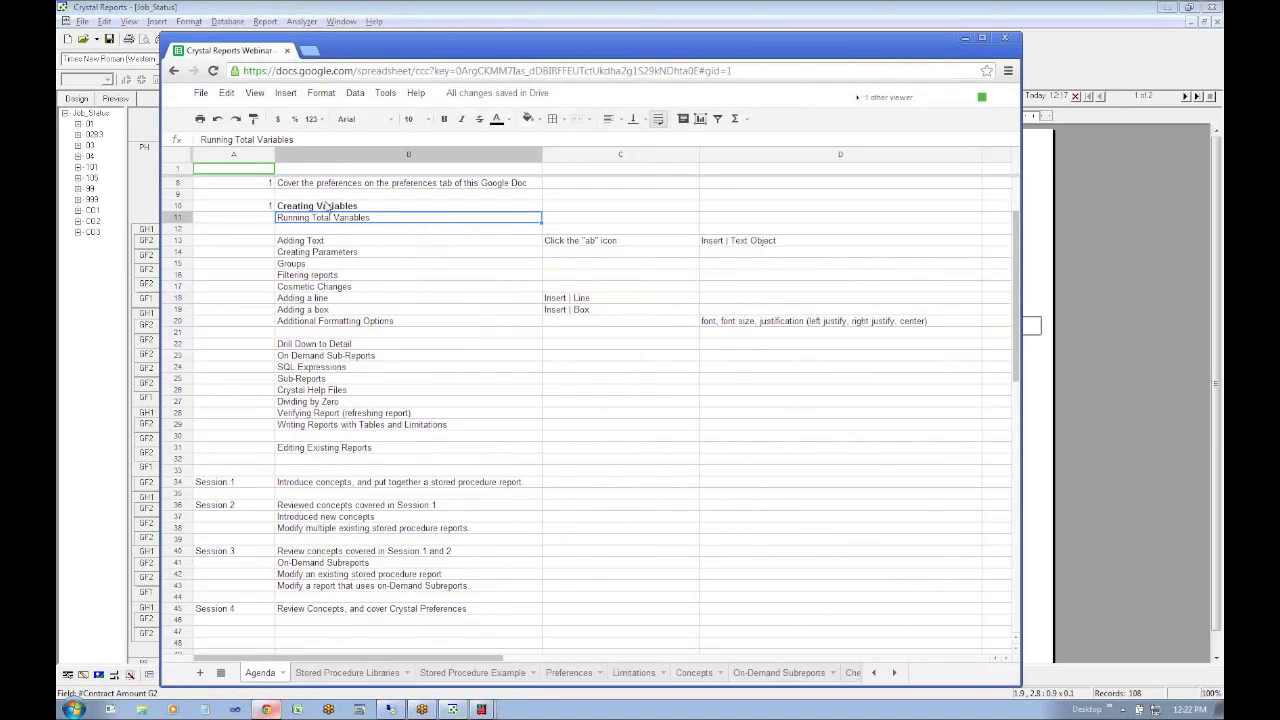
{"action": "left_click", "coordinate": [258, 221]}
{"action": "type", "text": "2"}
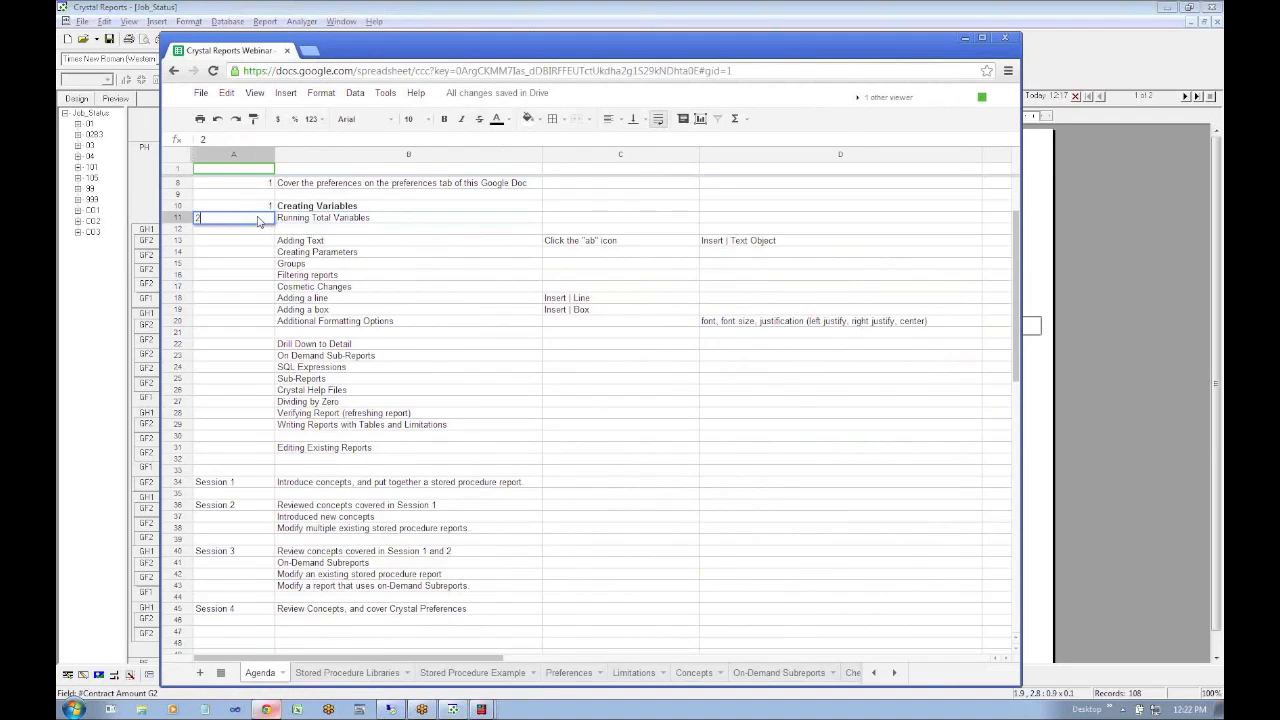
{"action": "key", "text": "Return"}
{"action": "key", "text": "Up"}
{"action": "key", "text": "alt+Tab"}
{"action": "left_click", "coordinate": [355, 149]}
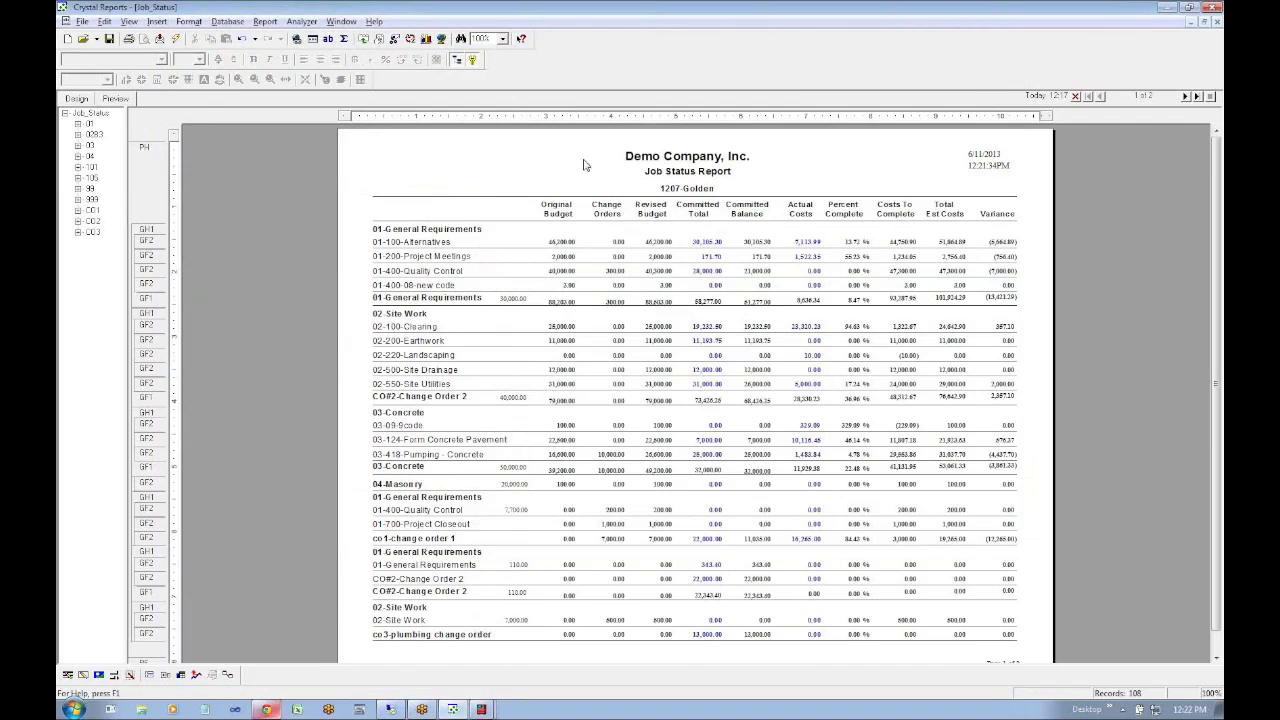
Insert a text object reading "My custom text" in the page header, just above the column headings line
{"action": "left_click", "coordinate": [690, 172]}
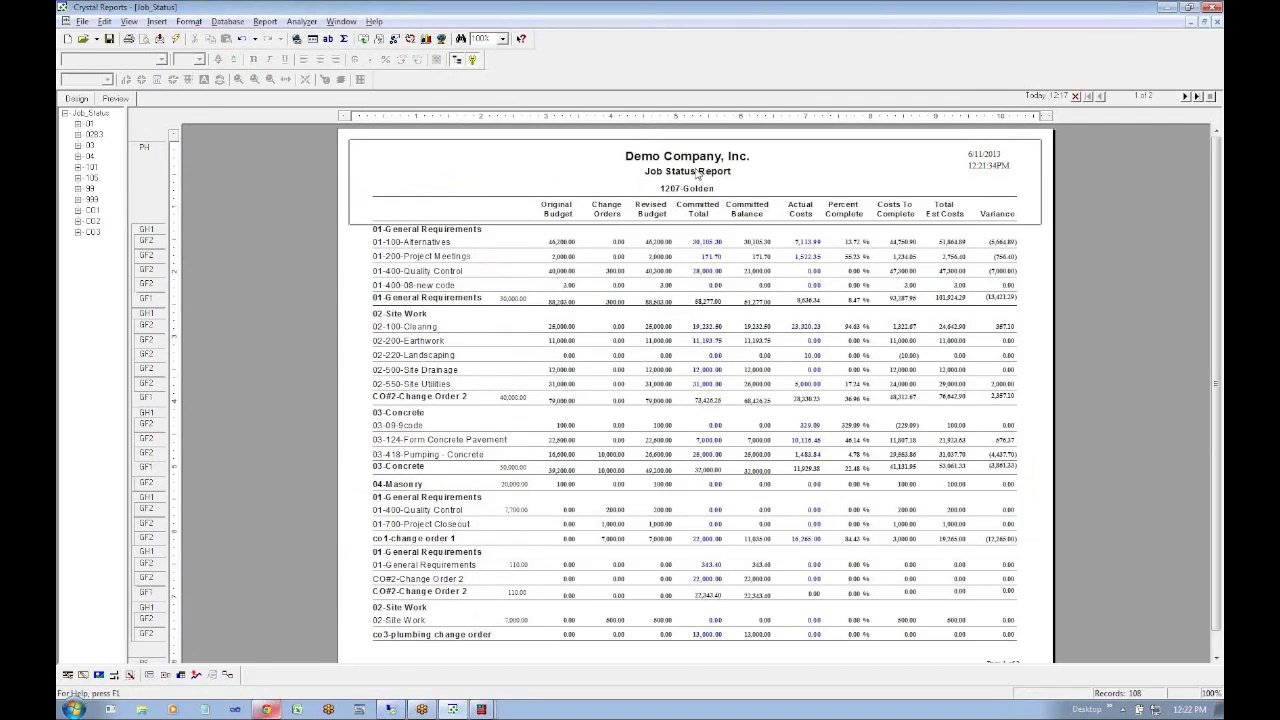
{"action": "left_click", "coordinate": [328, 40]}
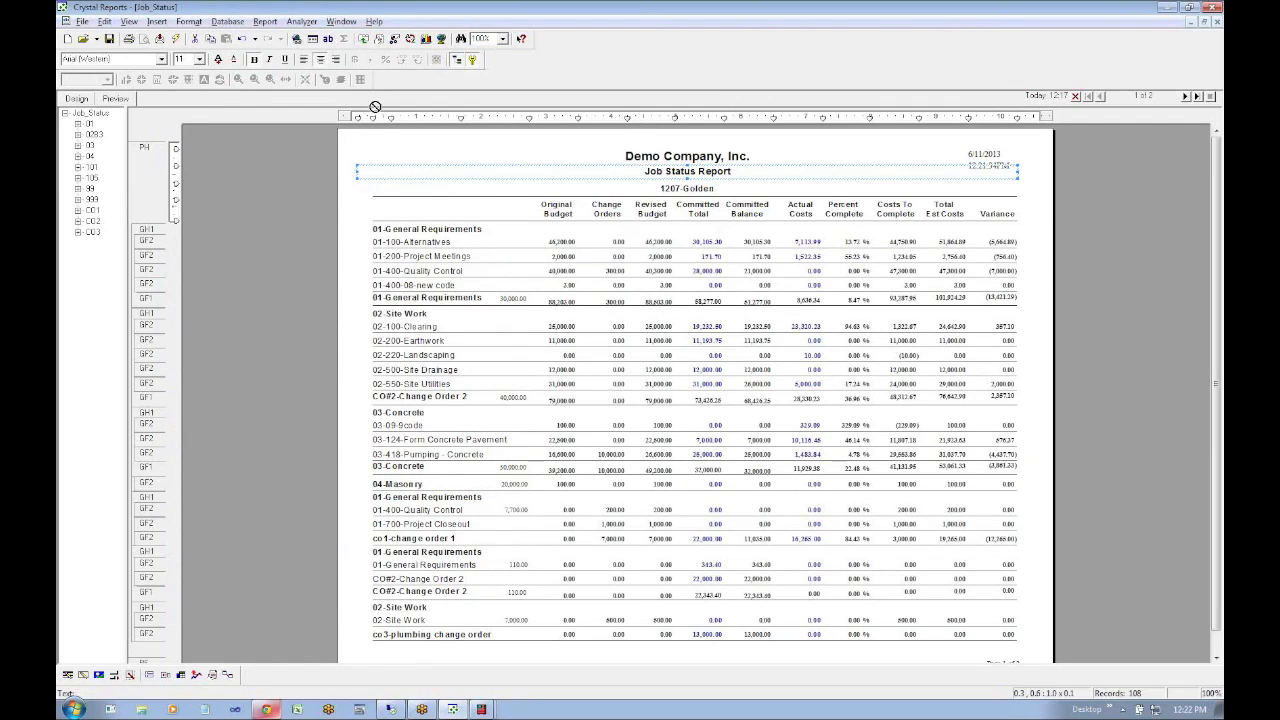
{"action": "left_click", "coordinate": [379, 182]}
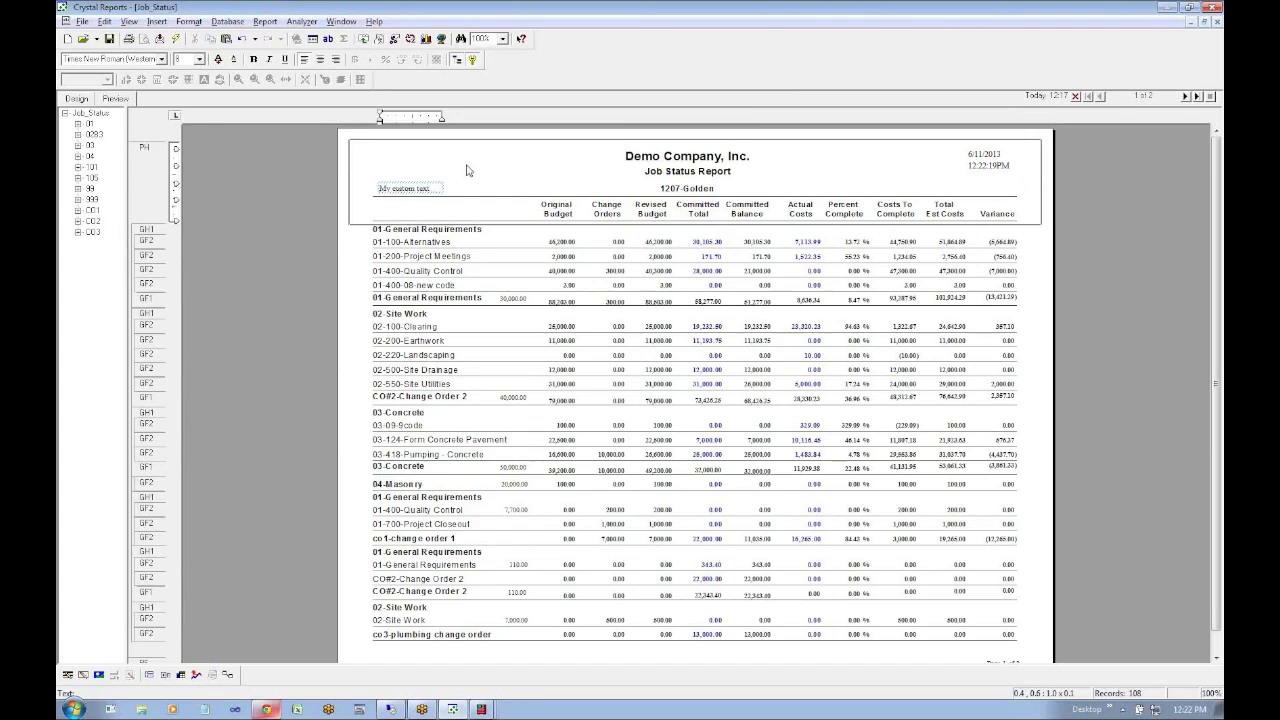
{"action": "left_click", "coordinate": [462, 196]}
{"action": "left_click", "coordinate": [406, 189]}
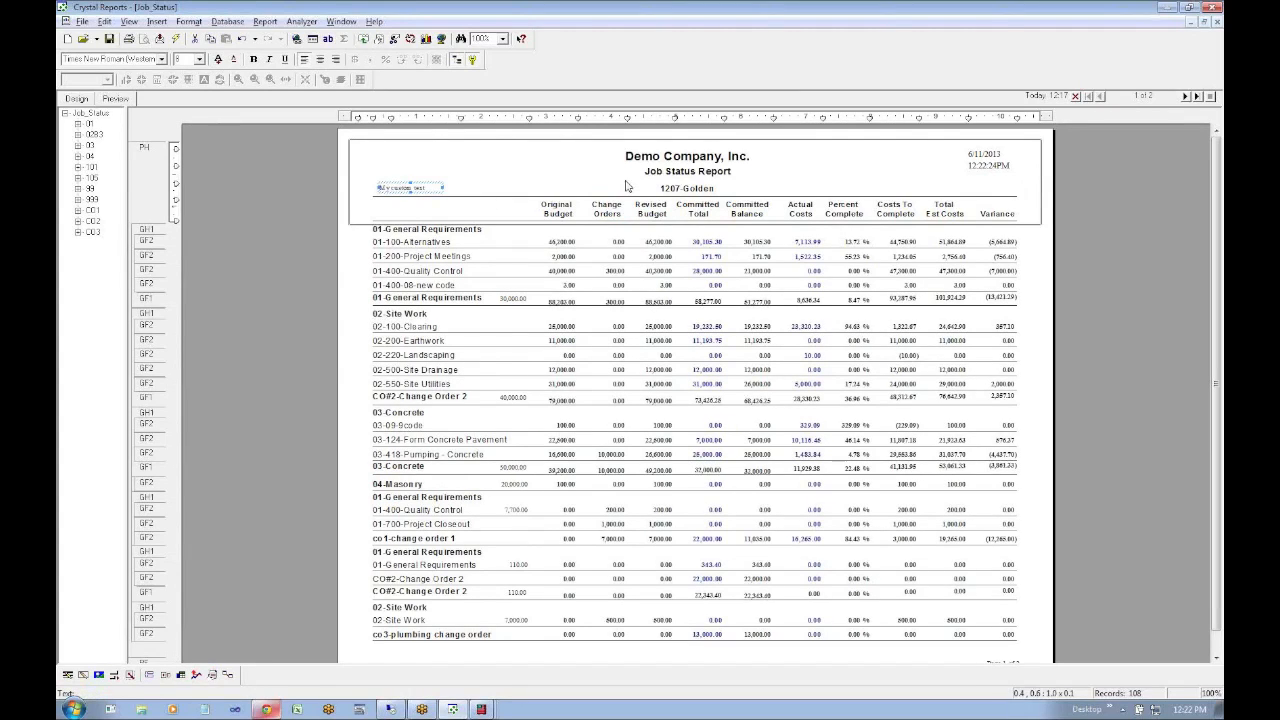
{"action": "left_click", "coordinate": [229, 676]}
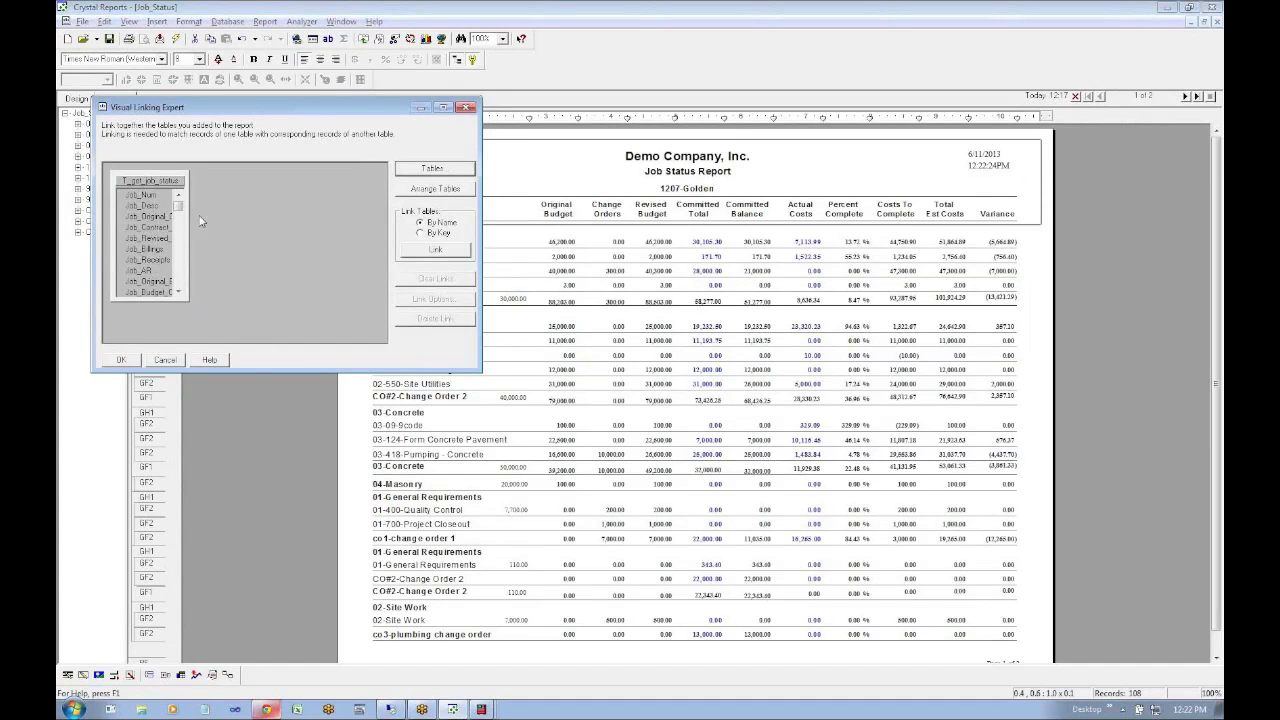
{"action": "left_click_drag", "start_coordinate": [180, 208], "coordinate": [178, 285]}
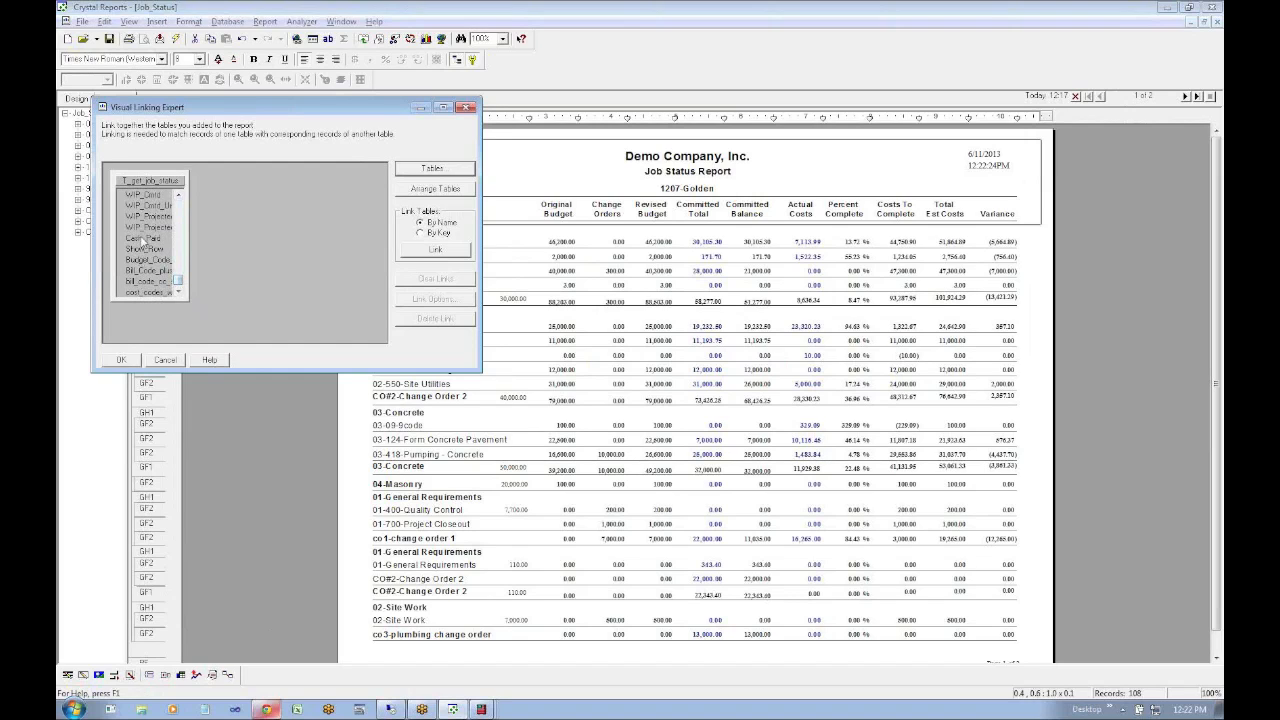
{"action": "left_click", "coordinate": [179, 221]}
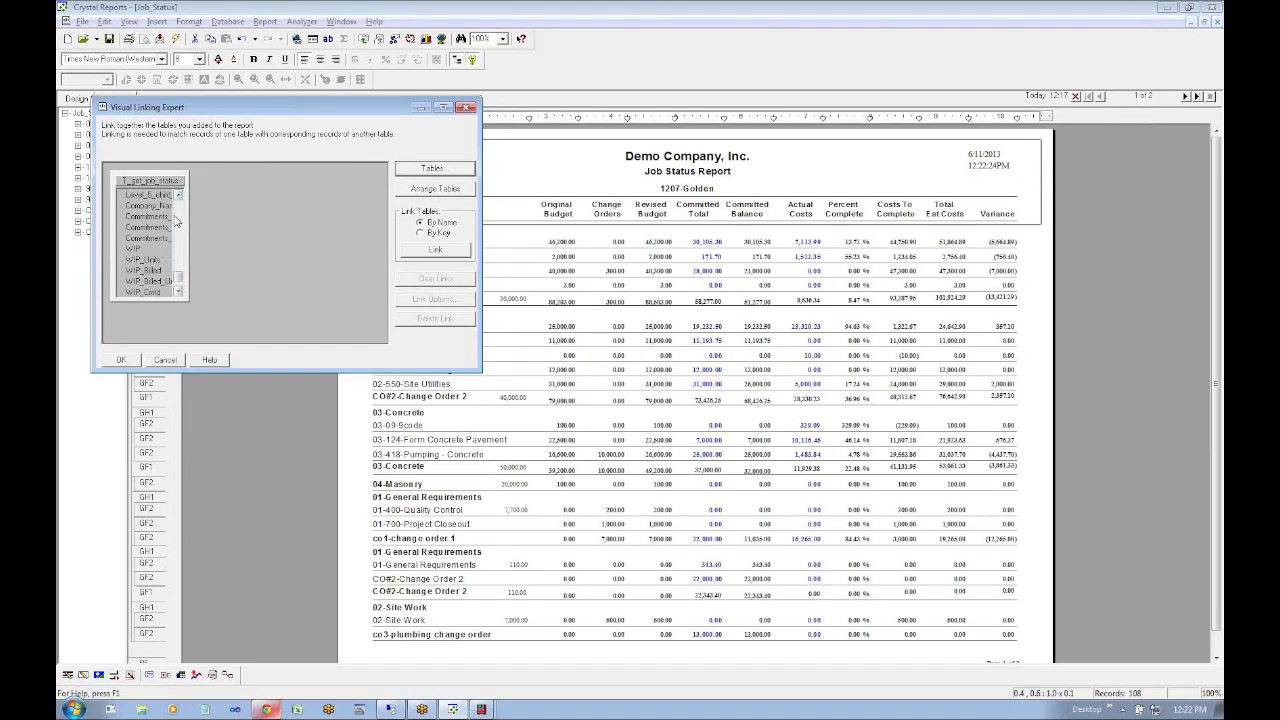
{"action": "left_click", "coordinate": [159, 207]}
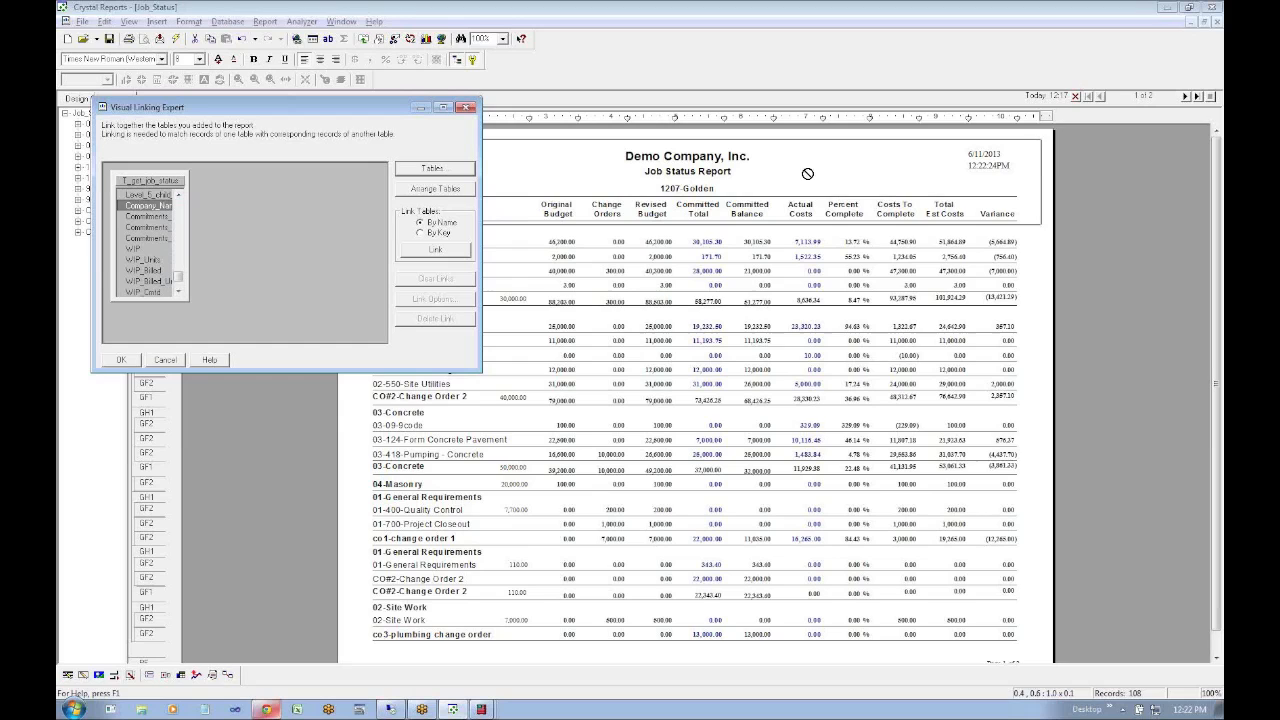
{"action": "left_click", "coordinate": [178, 360]}
Insert the Company_Name database field from T_get_job_status into the page header beside the custom text
{"action": "left_click", "coordinate": [157, 21]}
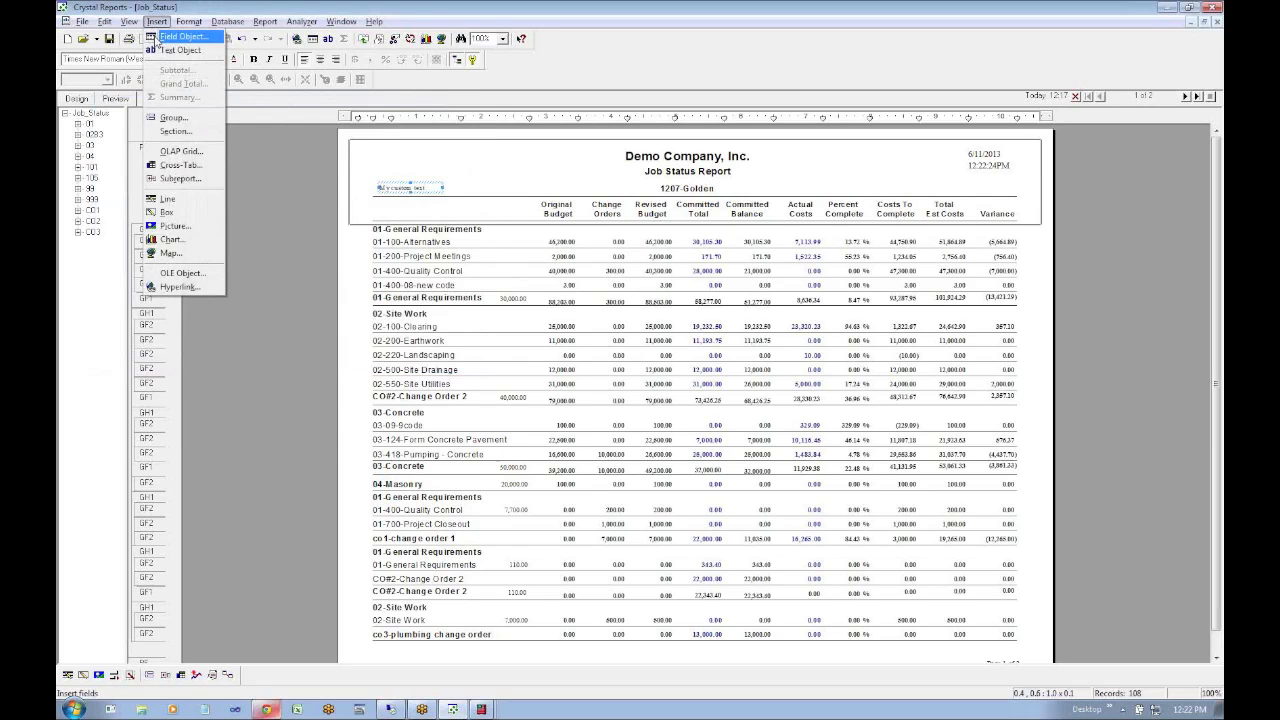
{"action": "left_click", "coordinate": [180, 36]}
{"action": "left_click", "coordinate": [747, 230]}
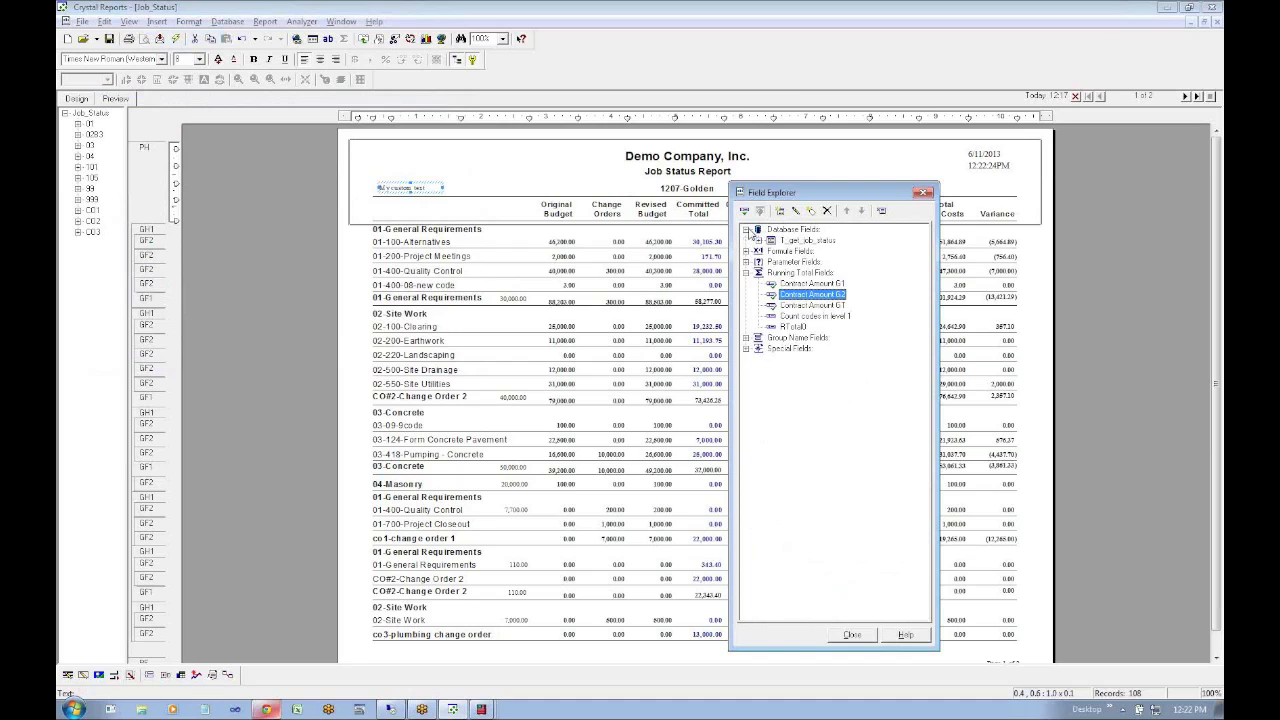
{"action": "left_click", "coordinate": [758, 241]}
{"action": "left_click", "coordinate": [926, 583]}
{"action": "left_click", "coordinate": [926, 583]}
{"action": "left_click", "coordinate": [925, 583]}
{"action": "left_click", "coordinate": [925, 585]}
{"action": "left_click", "coordinate": [925, 588]}
{"action": "left_click", "coordinate": [925, 592]}
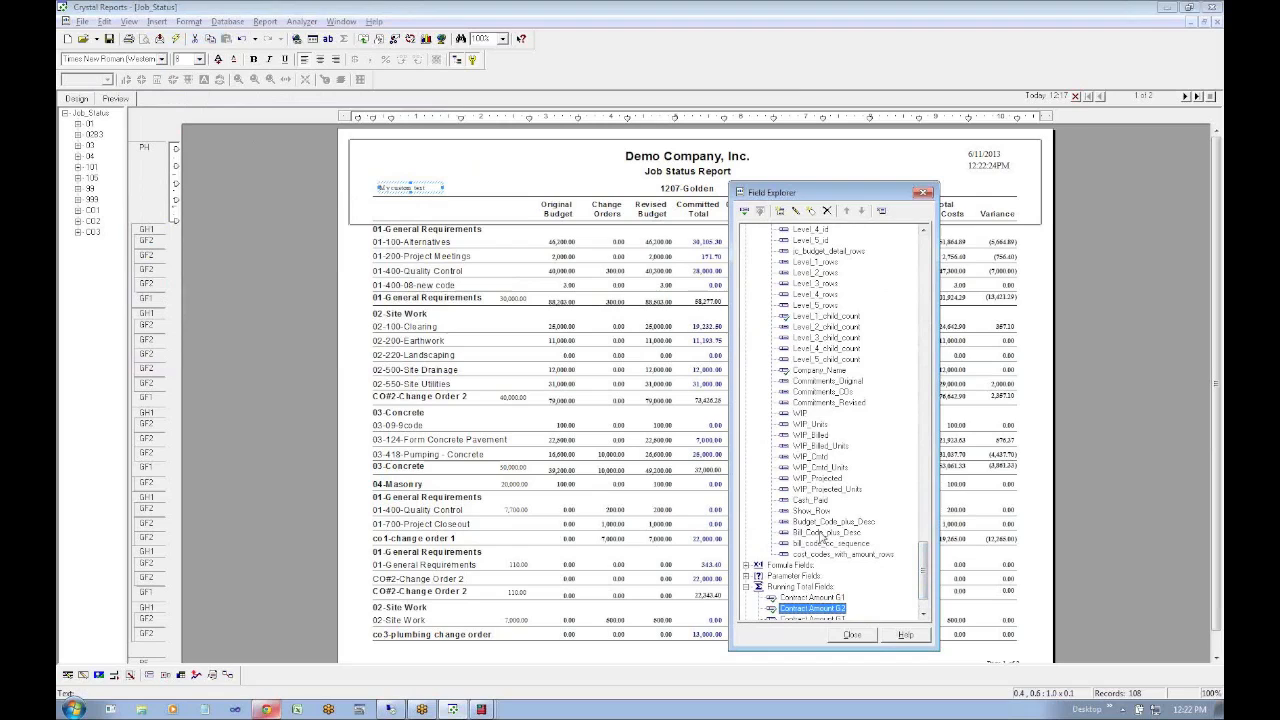
{"action": "left_click", "coordinate": [816, 371]}
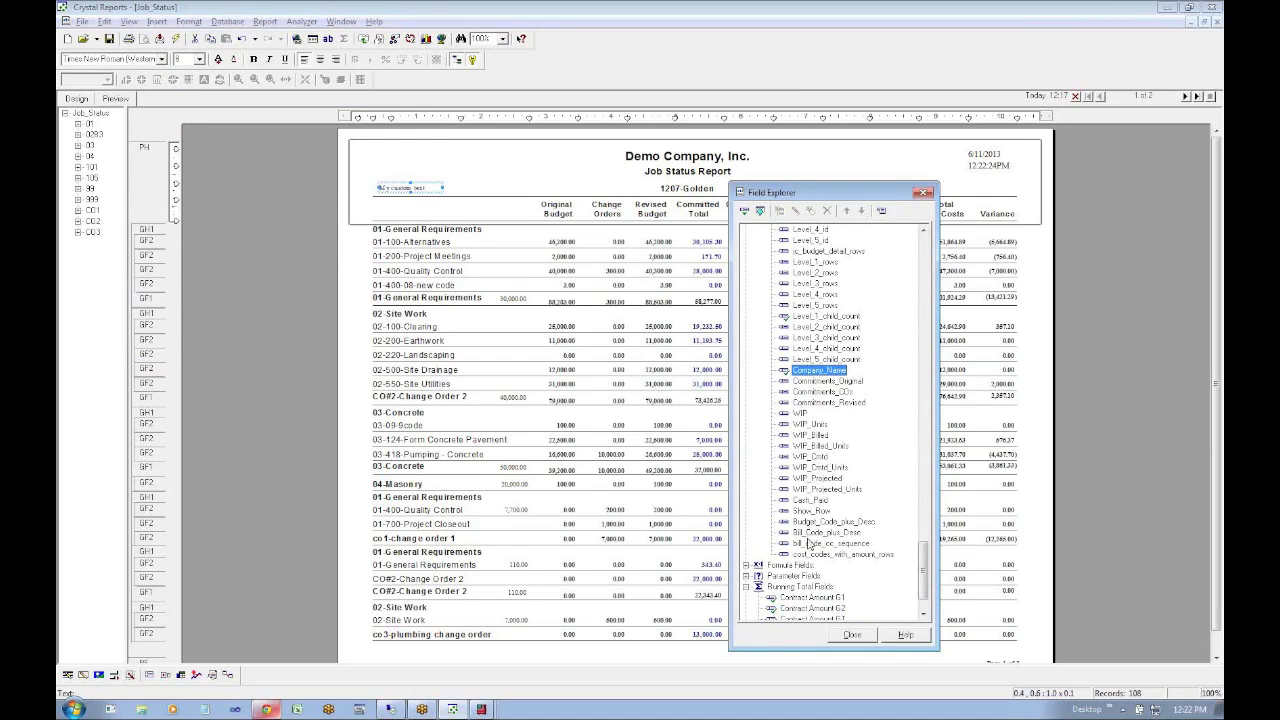
{"action": "left_click_drag", "start_coordinate": [816, 373], "coordinate": [474, 190]}
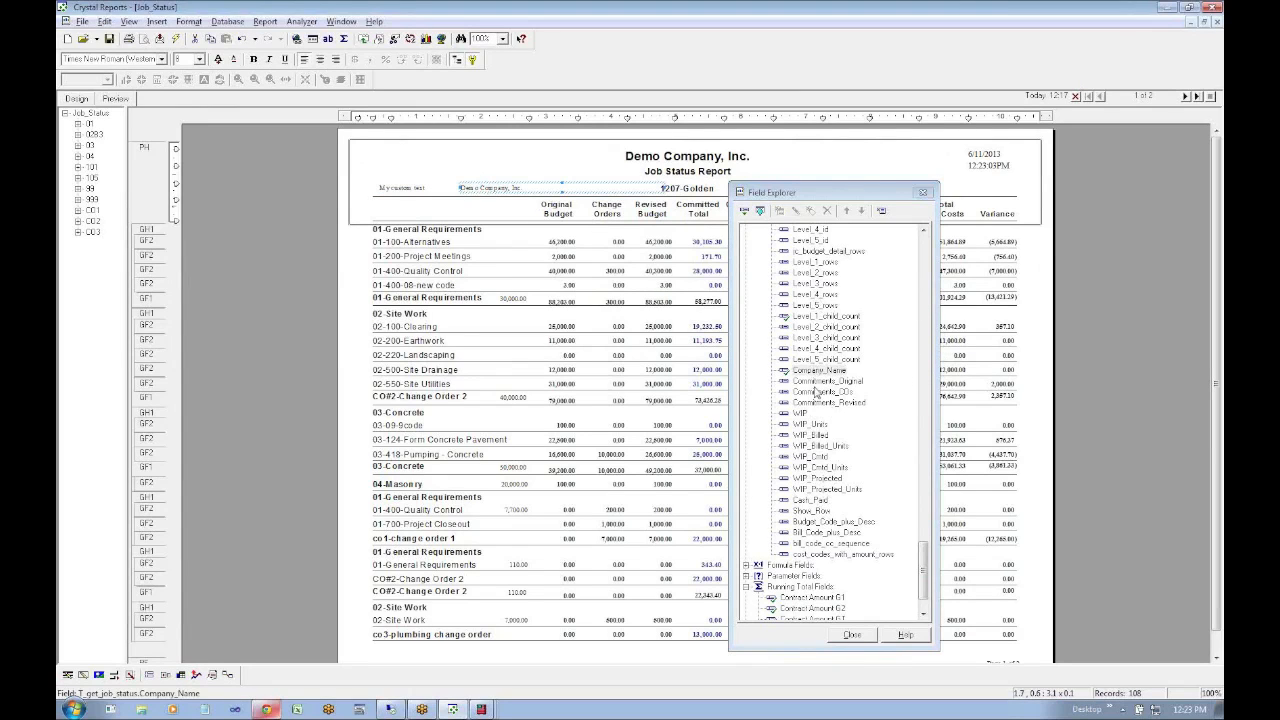
Try to place another Company_Name field in the page header, and close the Field Explorer
{"action": "left_click", "coordinate": [818, 372]}
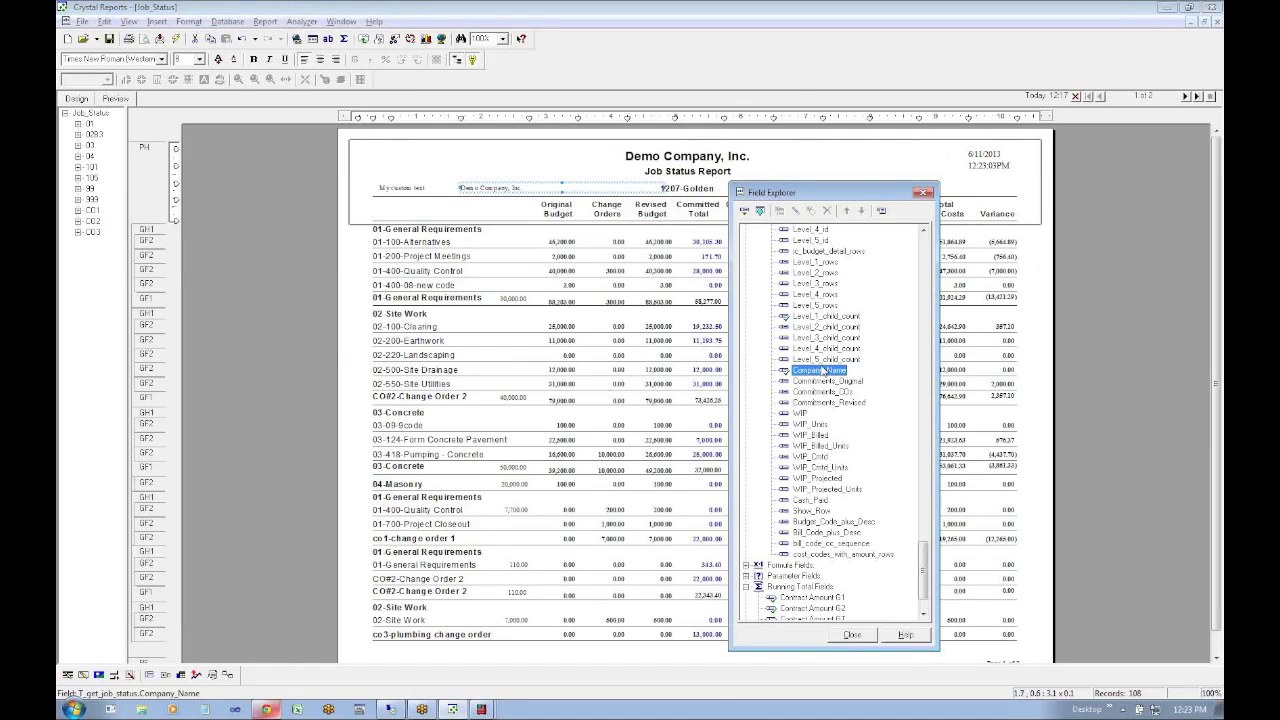
{"action": "left_click_drag", "start_coordinate": [820, 370], "coordinate": [616, 184]}
{"action": "left_click", "coordinate": [805, 382]}
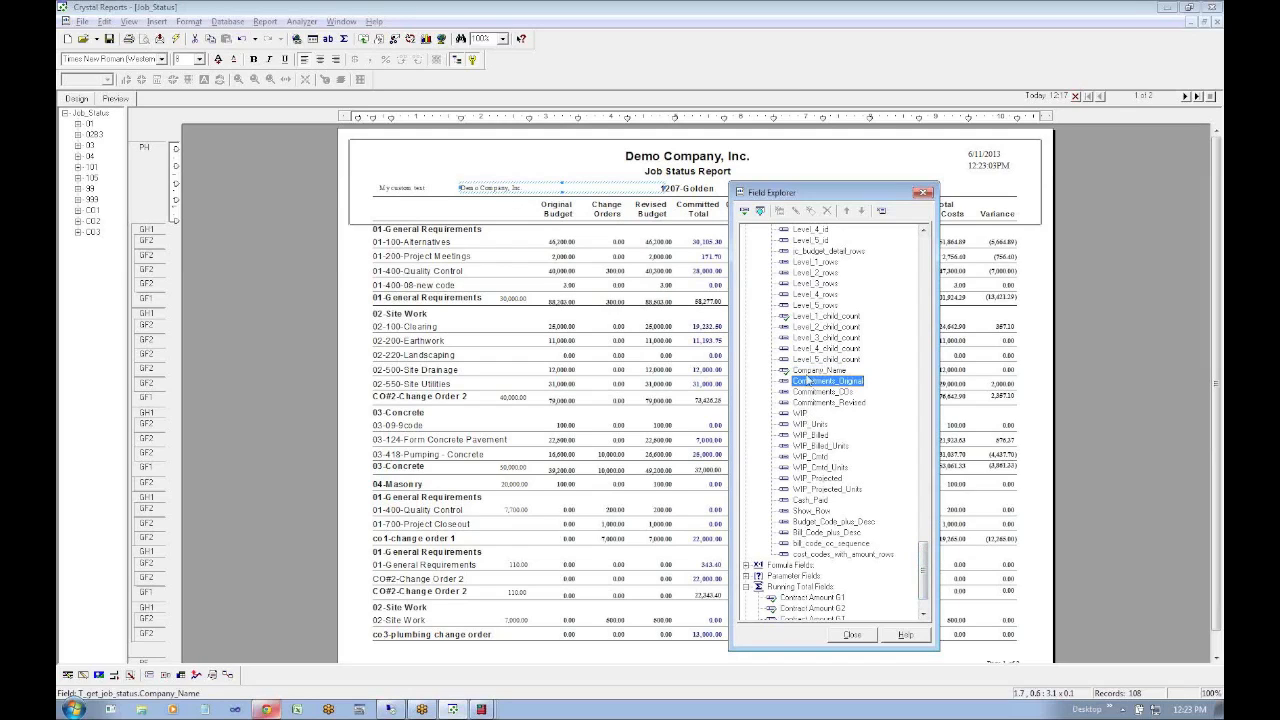
{"action": "left_click", "coordinate": [852, 637]}
{"action": "left_click", "coordinate": [852, 637]}
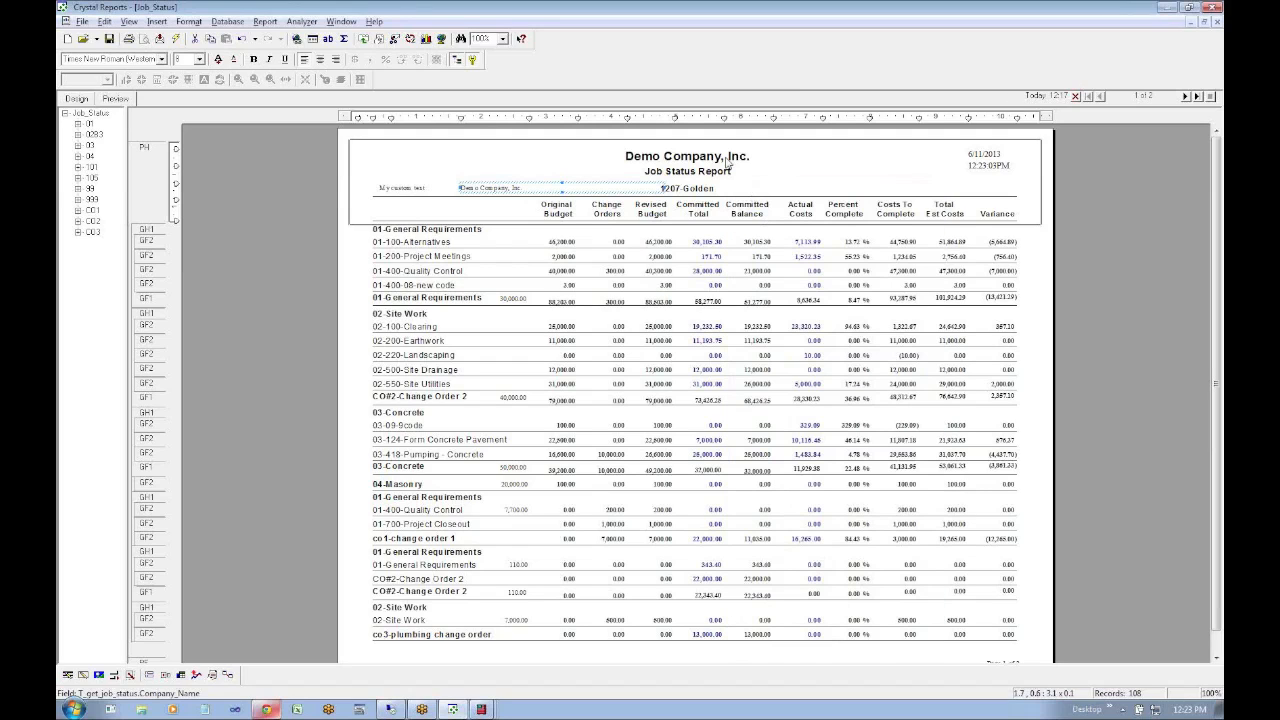
Inspect which database field supplies the company title in the page header, and consult the Adding Text row of the agenda spreadsheet
{"action": "left_click", "coordinate": [702, 158]}
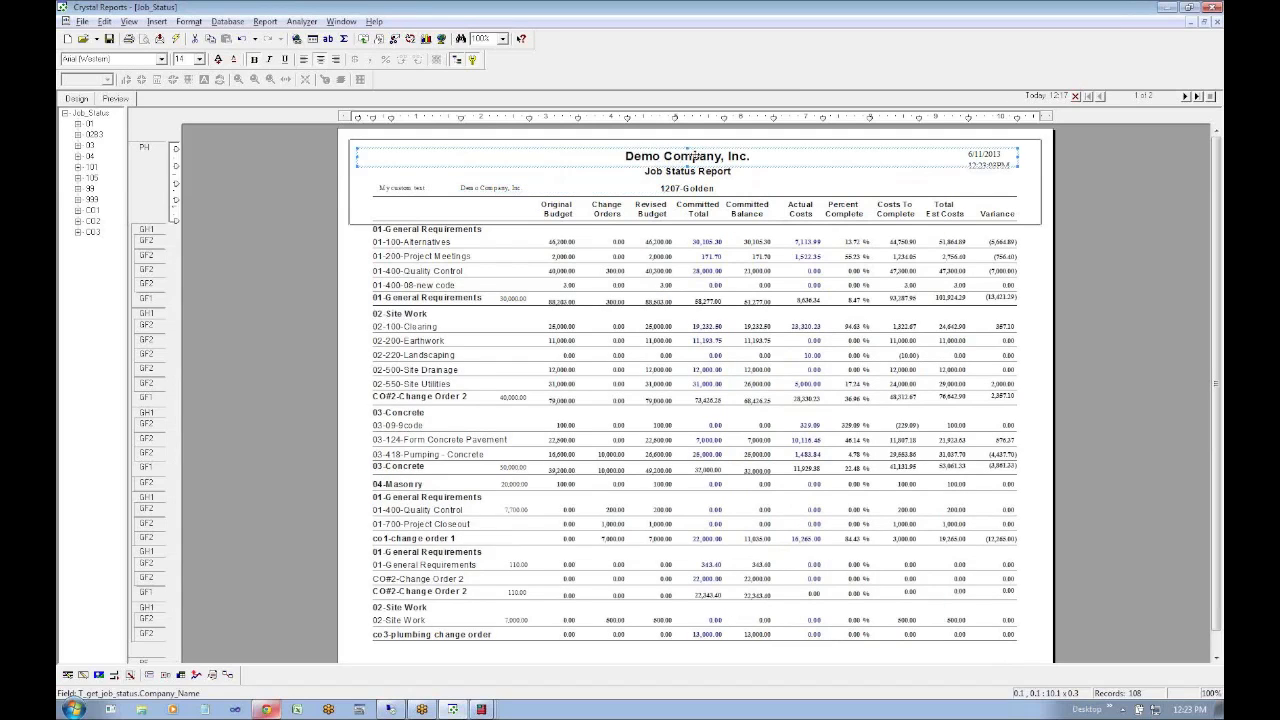
{"action": "right_click", "coordinate": [689, 156]}
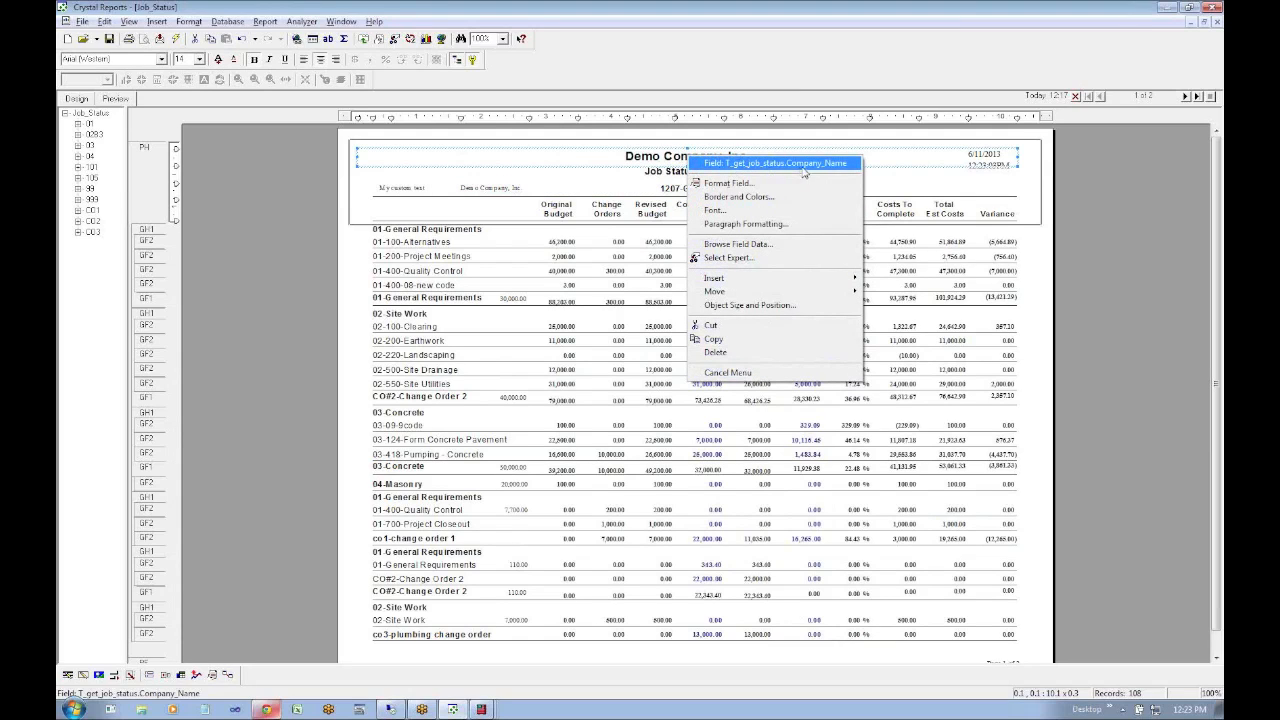
{"action": "left_click", "coordinate": [599, 160]}
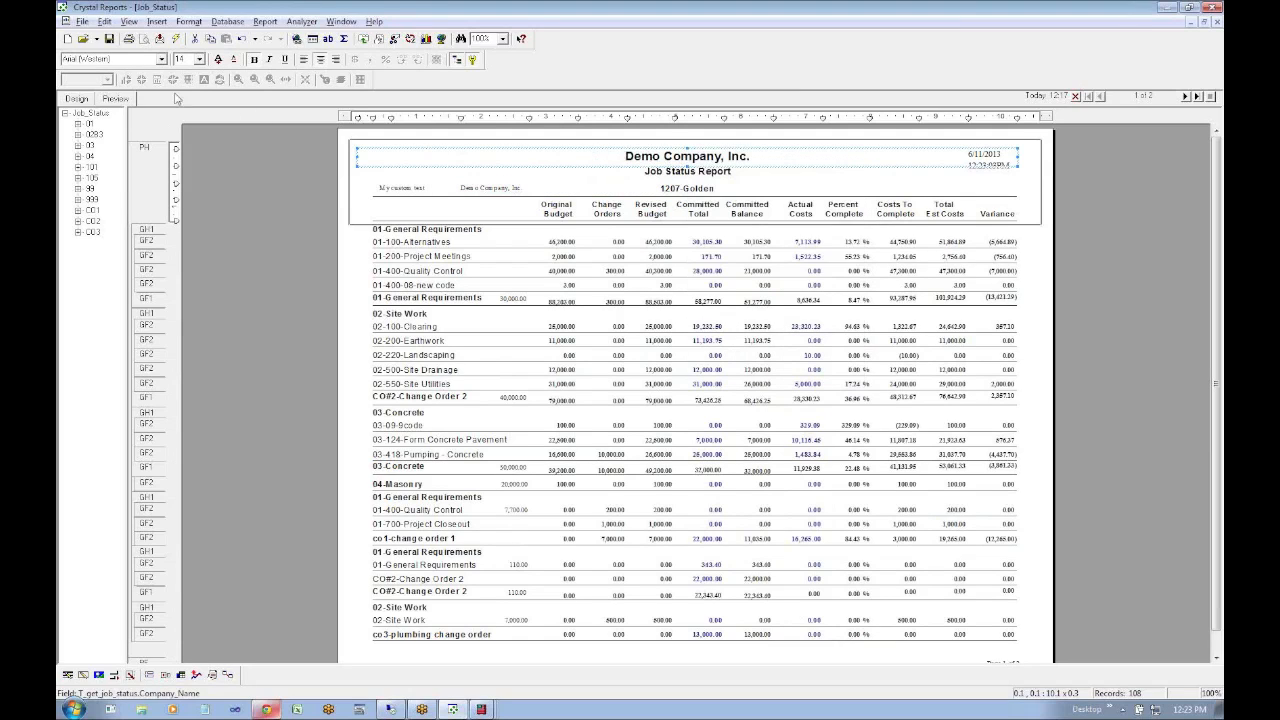
{"action": "left_click", "coordinate": [403, 188]}
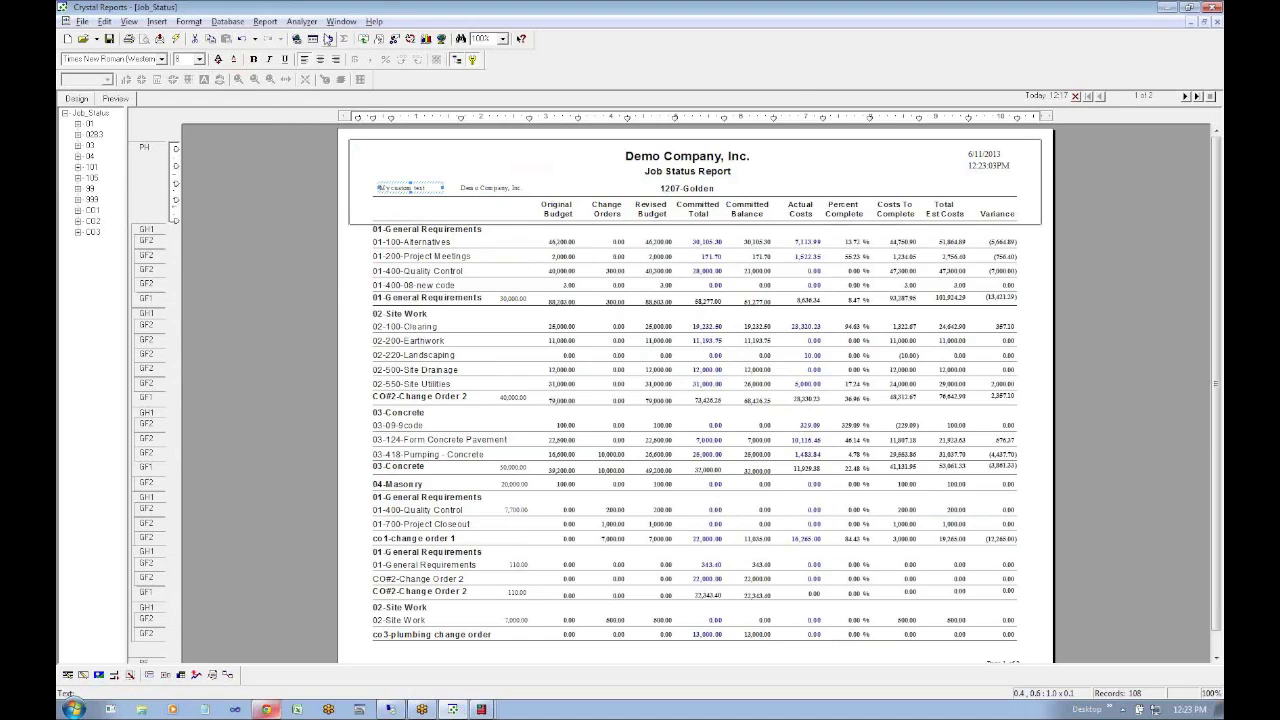
{"action": "key", "text": "alt+Tab"}
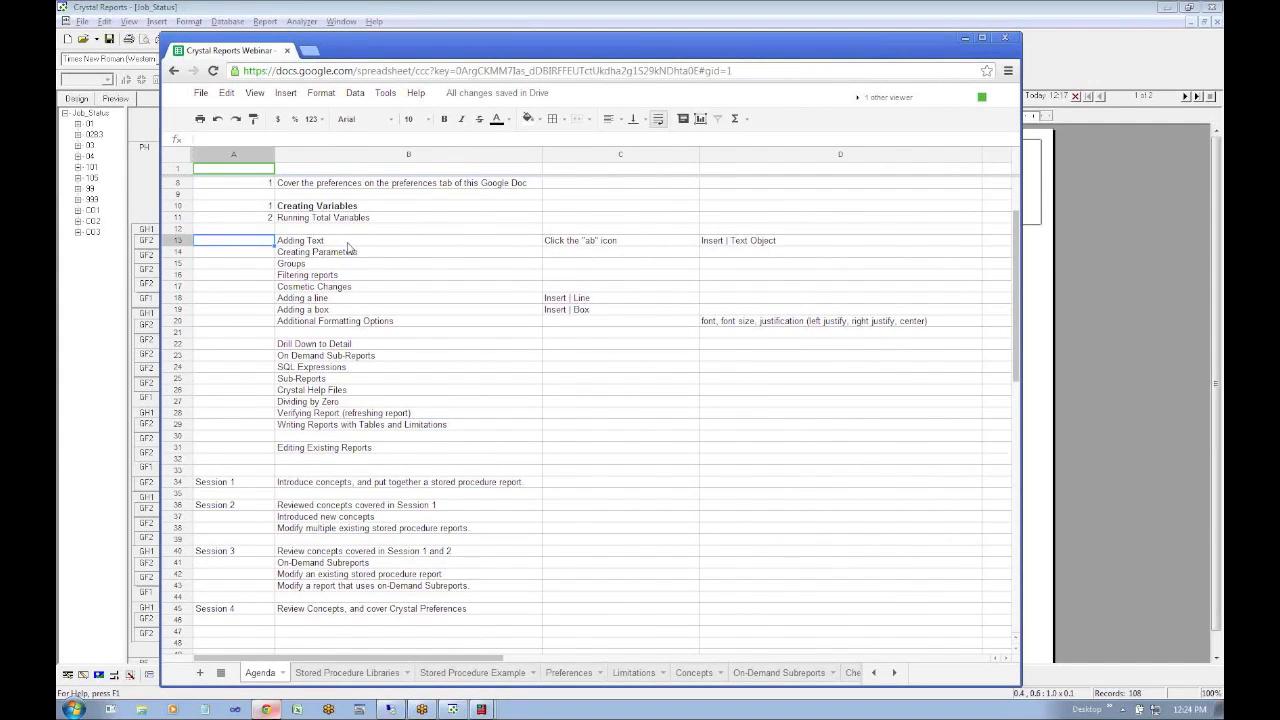
{"action": "key", "text": "alt+Tab"}
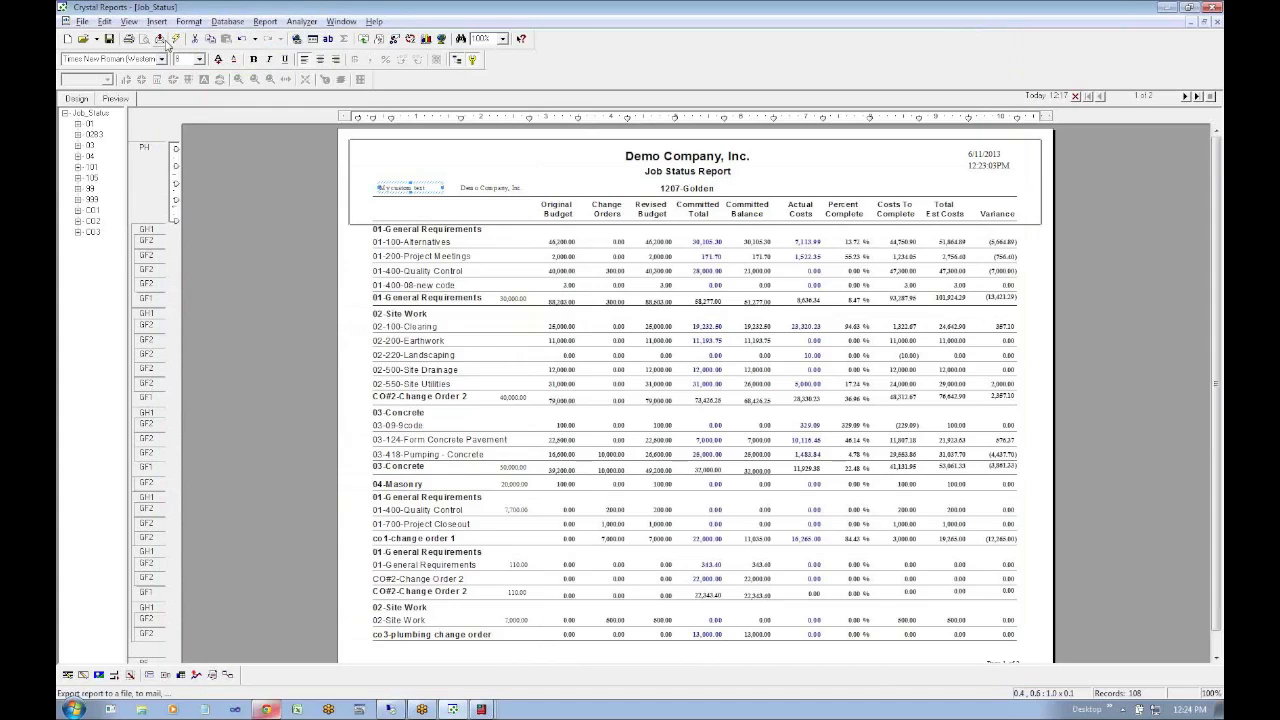
Place an empty text object above the custom text in the page header, and delete it
{"action": "left_click", "coordinate": [327, 38]}
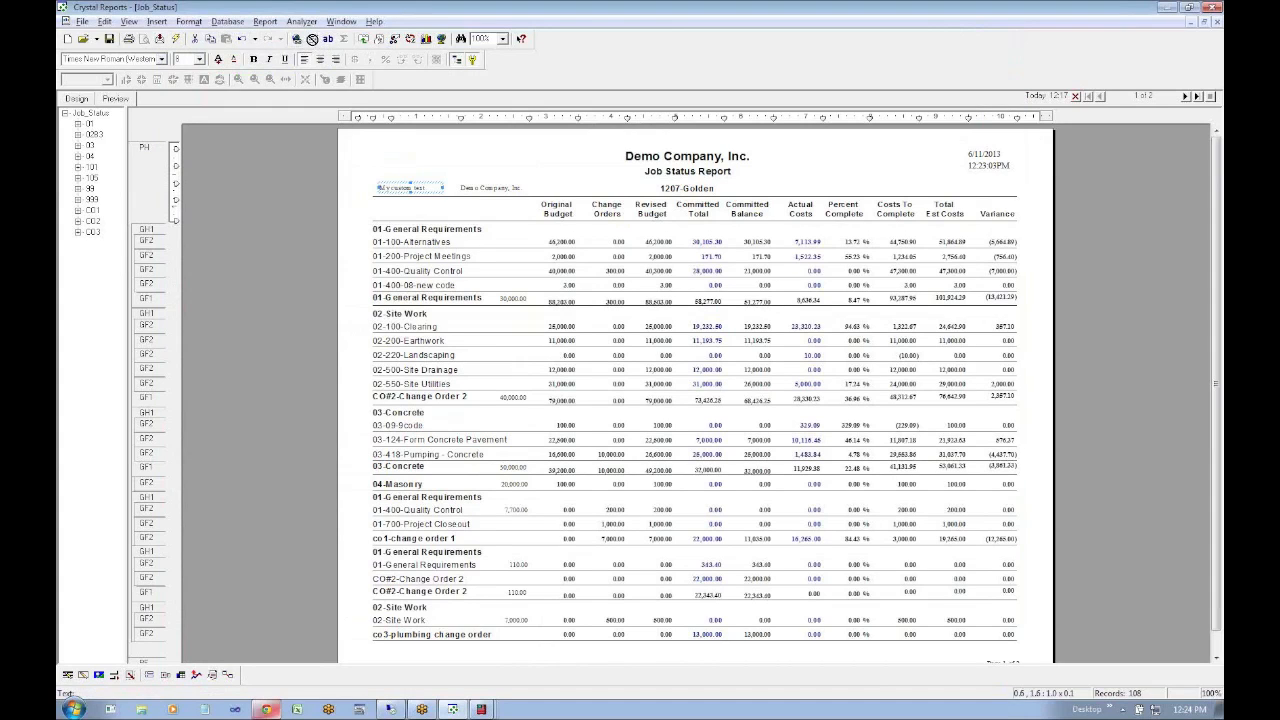
{"action": "left_click", "coordinate": [128, 21]}
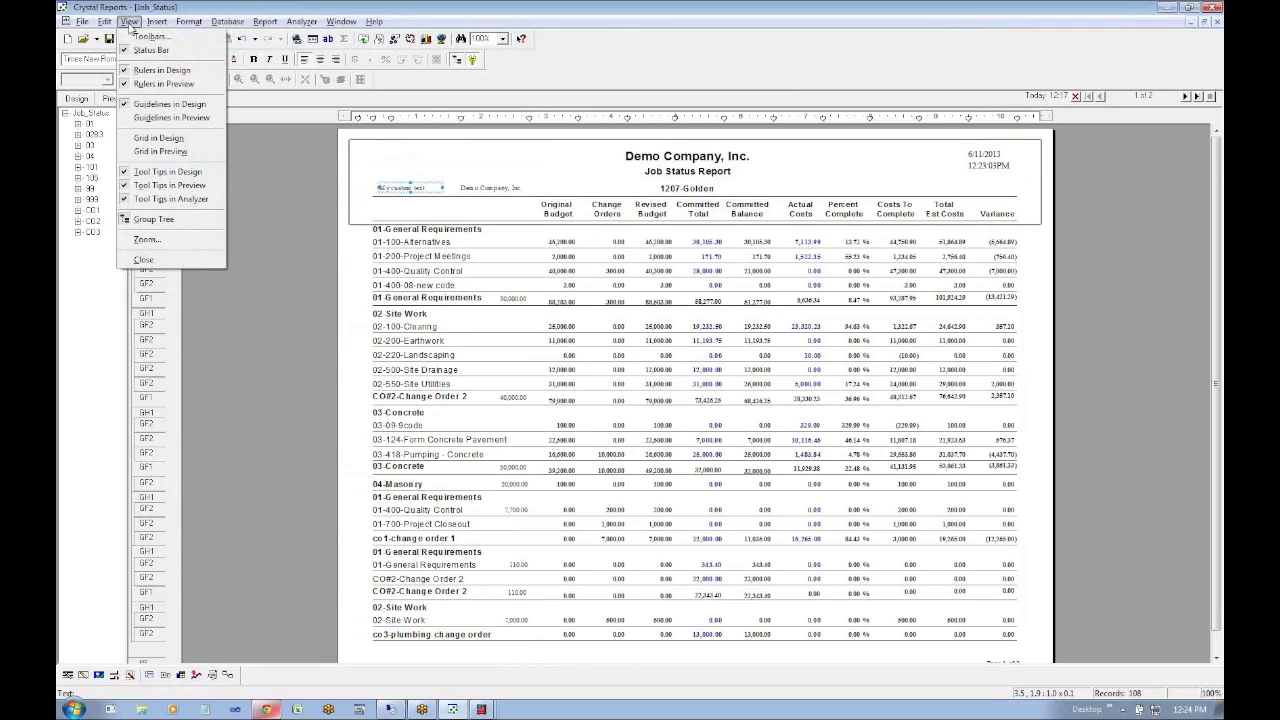
{"action": "left_click", "coordinate": [130, 22]}
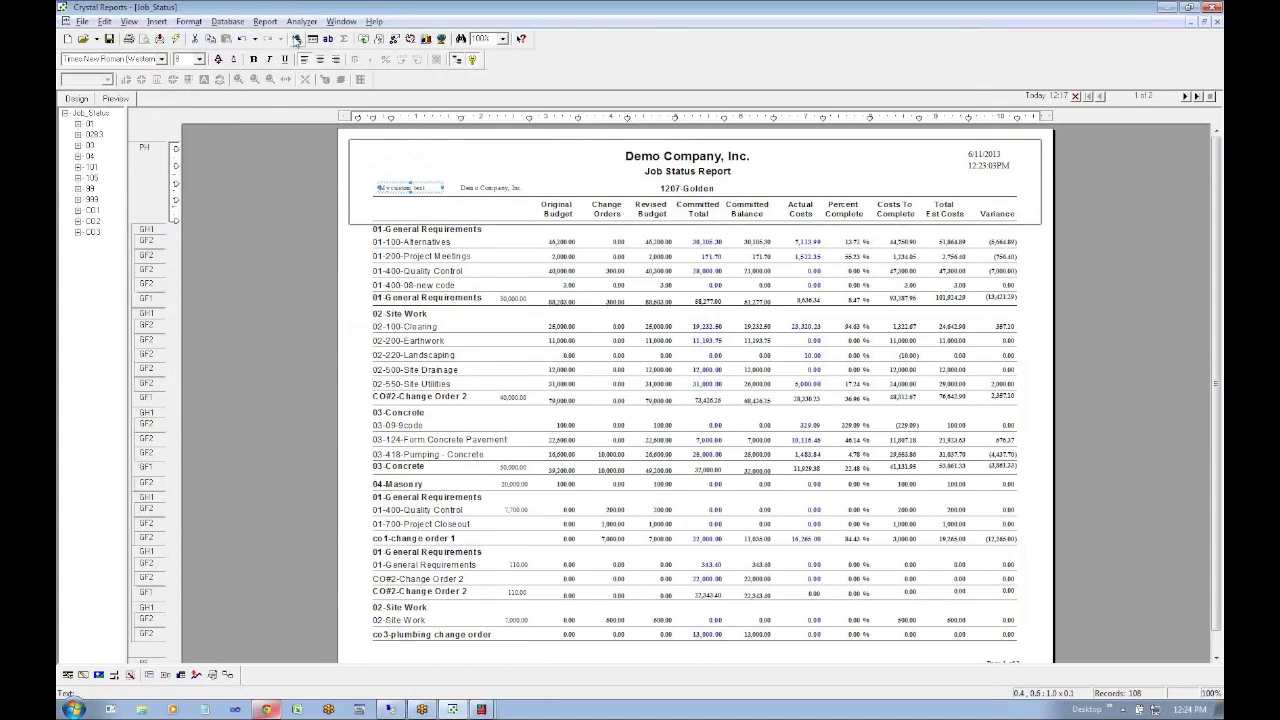
{"action": "left_click", "coordinate": [327, 38]}
{"action": "left_click", "coordinate": [381, 166]}
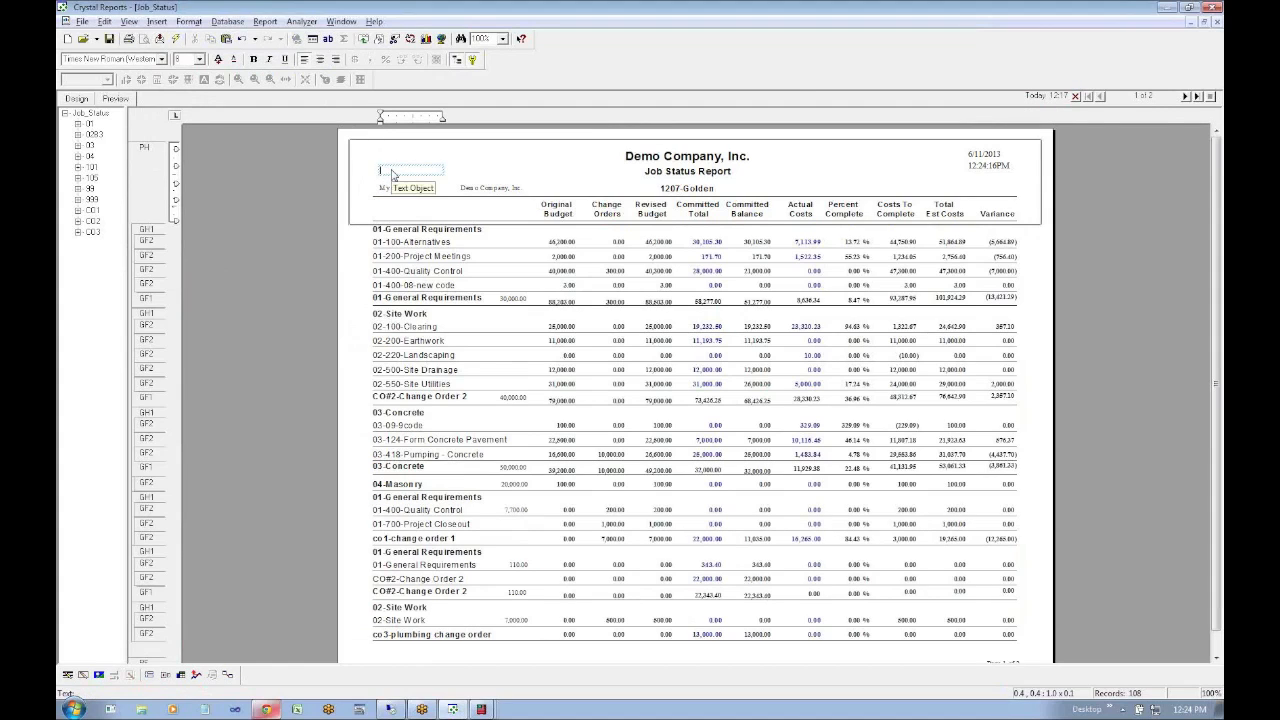
{"action": "left_click", "coordinate": [391, 177]}
{"action": "left_click", "coordinate": [393, 171]}
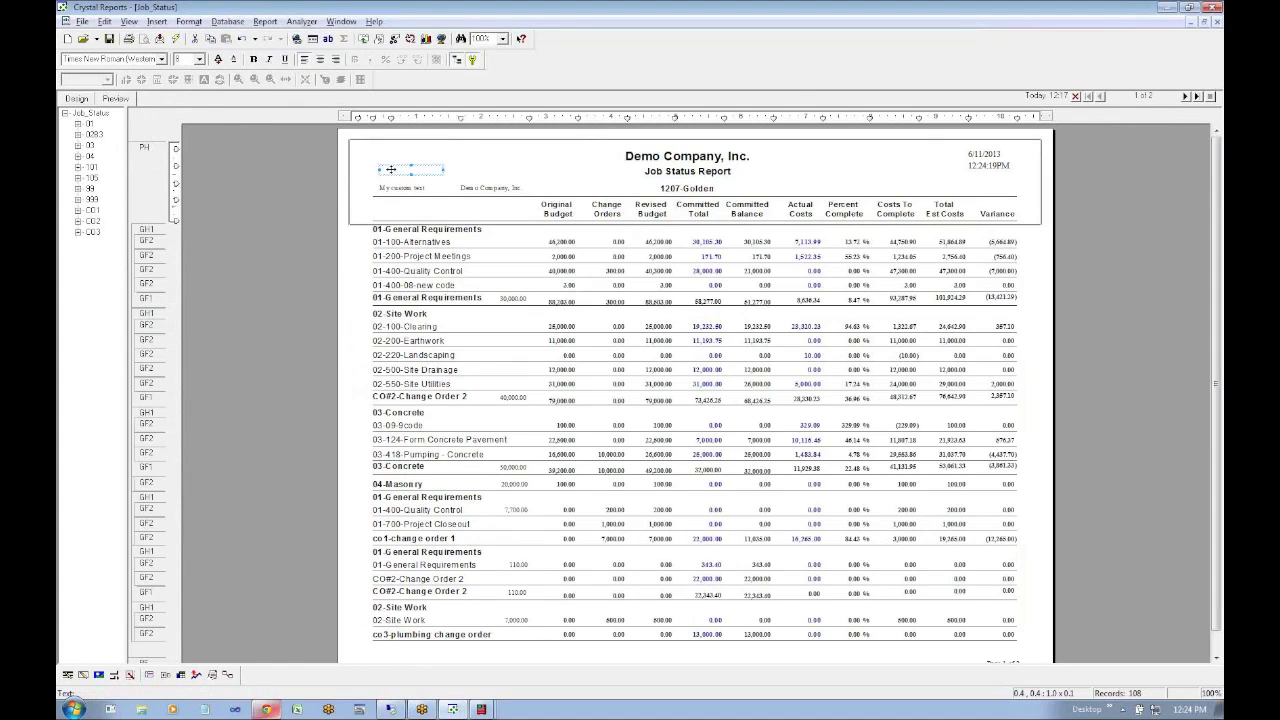
{"action": "key", "text": "Delete"}
Consult the spreadsheet's Insert | Text Object note, return to Crystal Reports and start inserting a text object
{"action": "key", "text": "alt+Tab"}
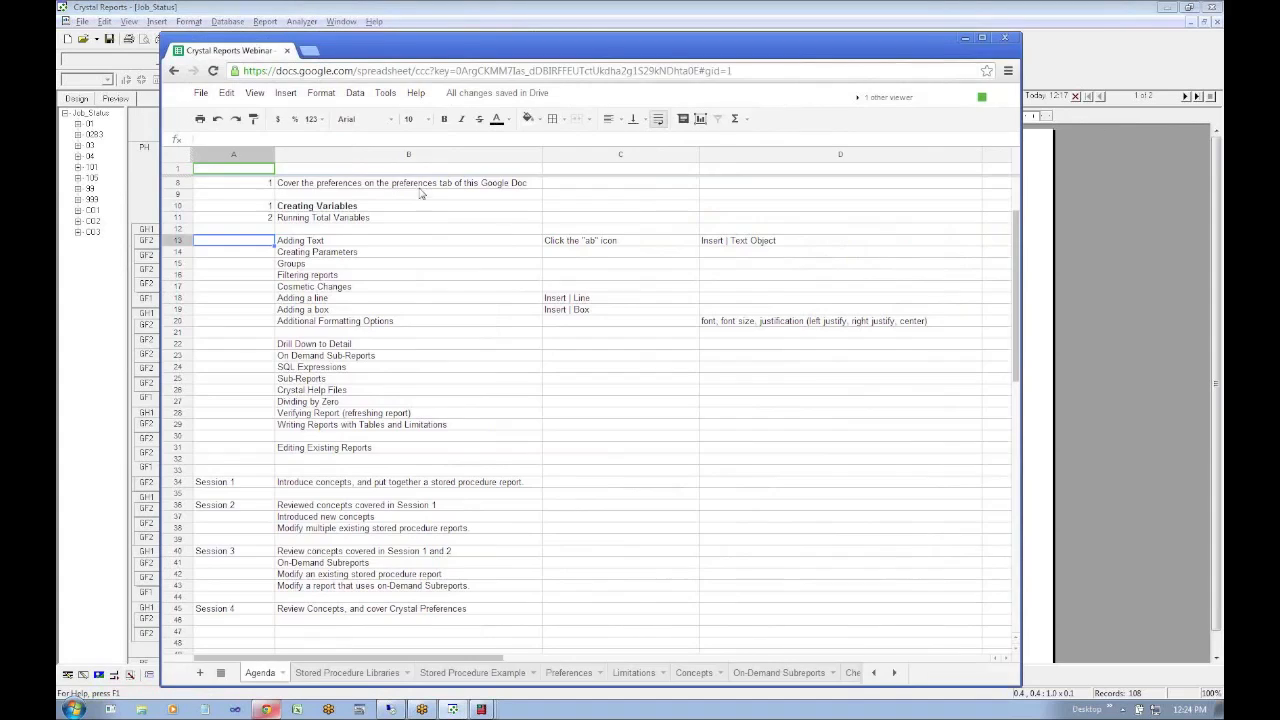
{"action": "left_click", "coordinate": [707, 250]}
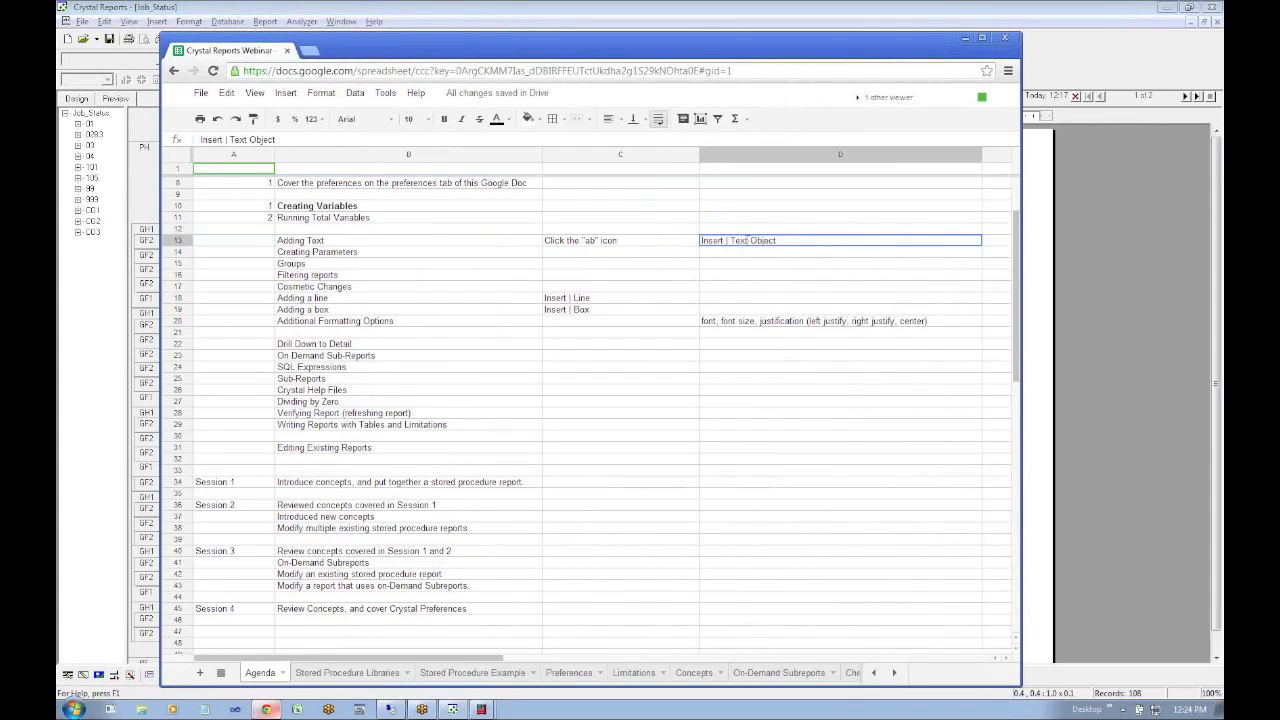
{"action": "key", "text": "alt+Tab"}
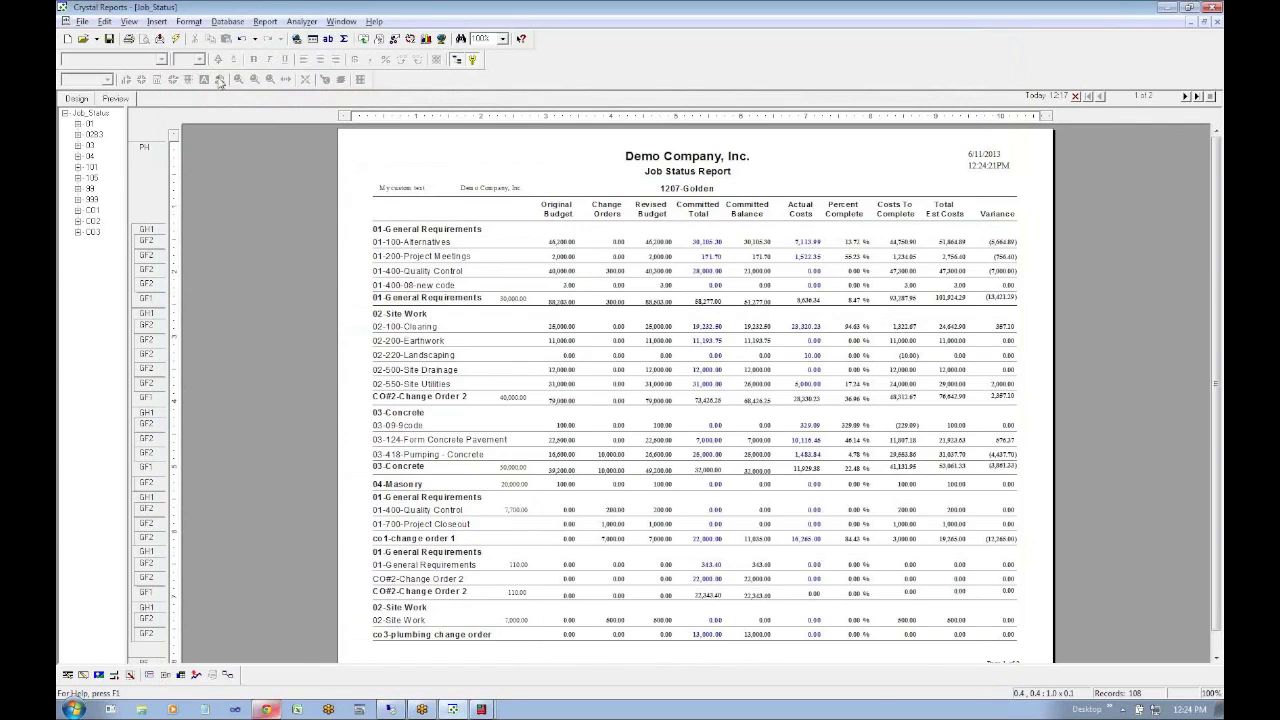
{"action": "left_click", "coordinate": [160, 21]}
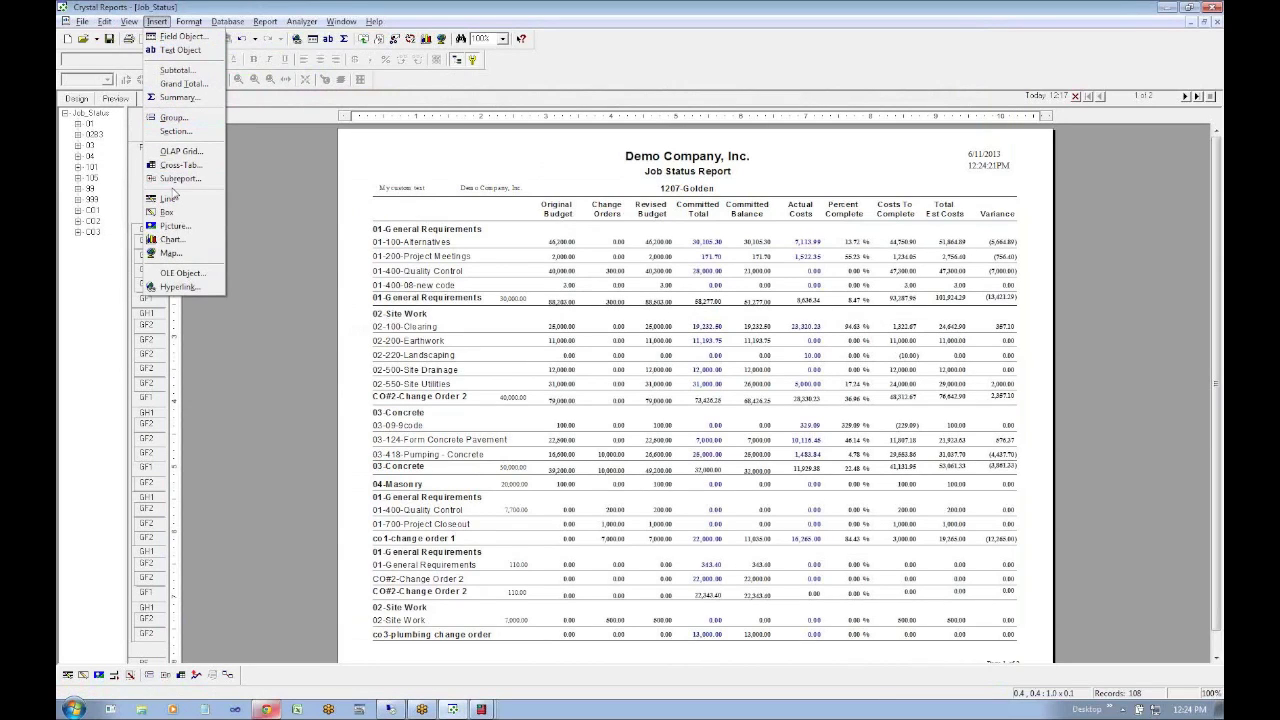
{"action": "left_click", "coordinate": [180, 50]}
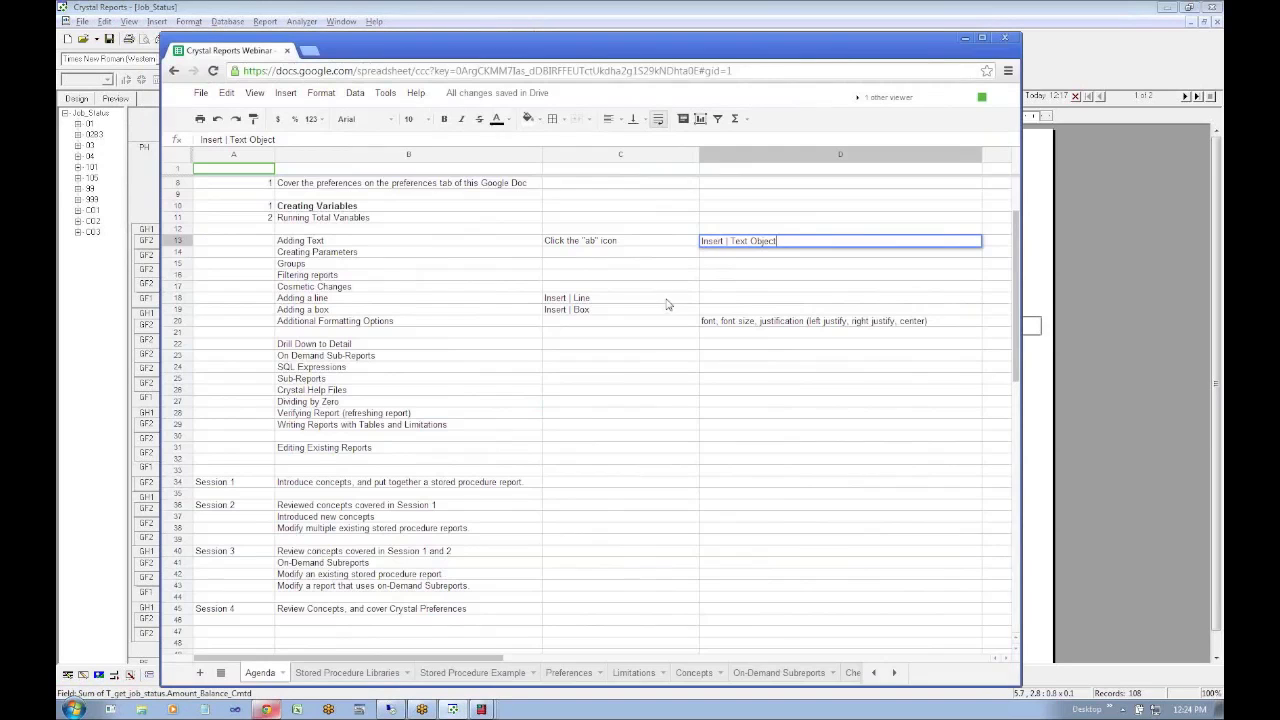
Switch to the spreadsheet and change the Adding Text notes to "Click the "ab" icon and drag to report" and "or: Insert | Text Object"
{"action": "key", "text": "alt+Tab"}
{"action": "left_click", "coordinate": [775, 254]}
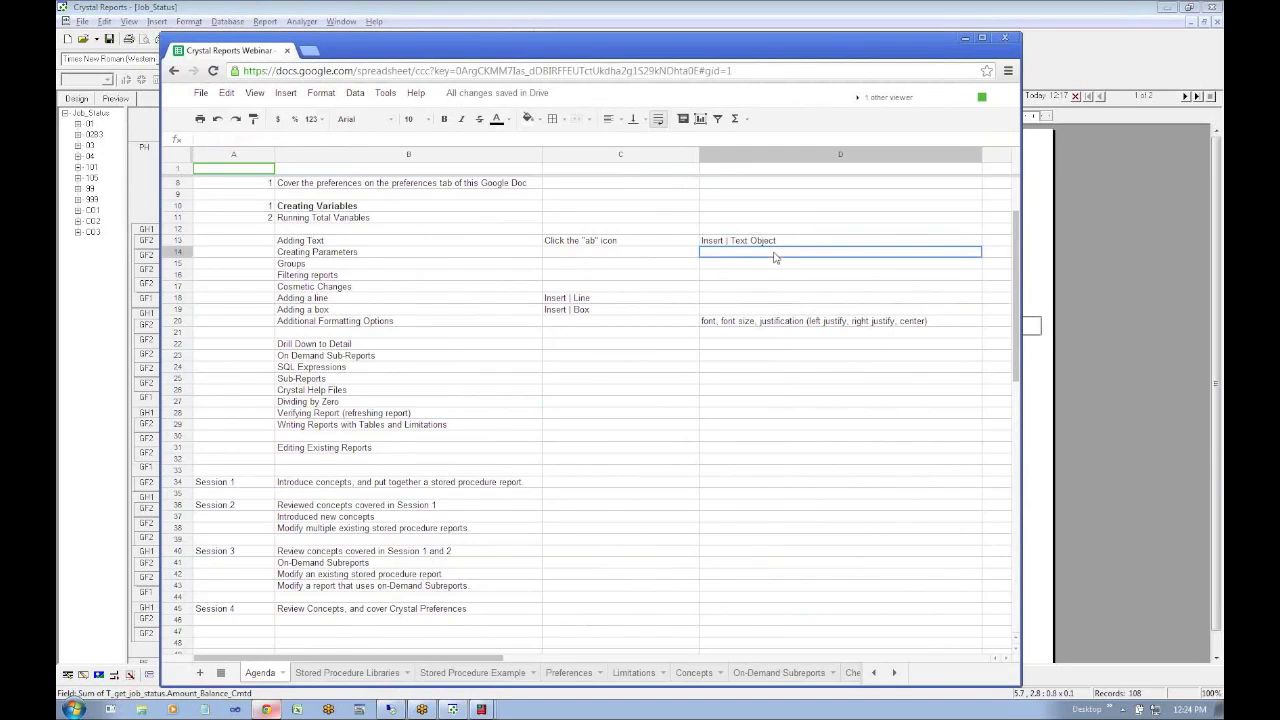
{"action": "left_click", "coordinate": [678, 245]}
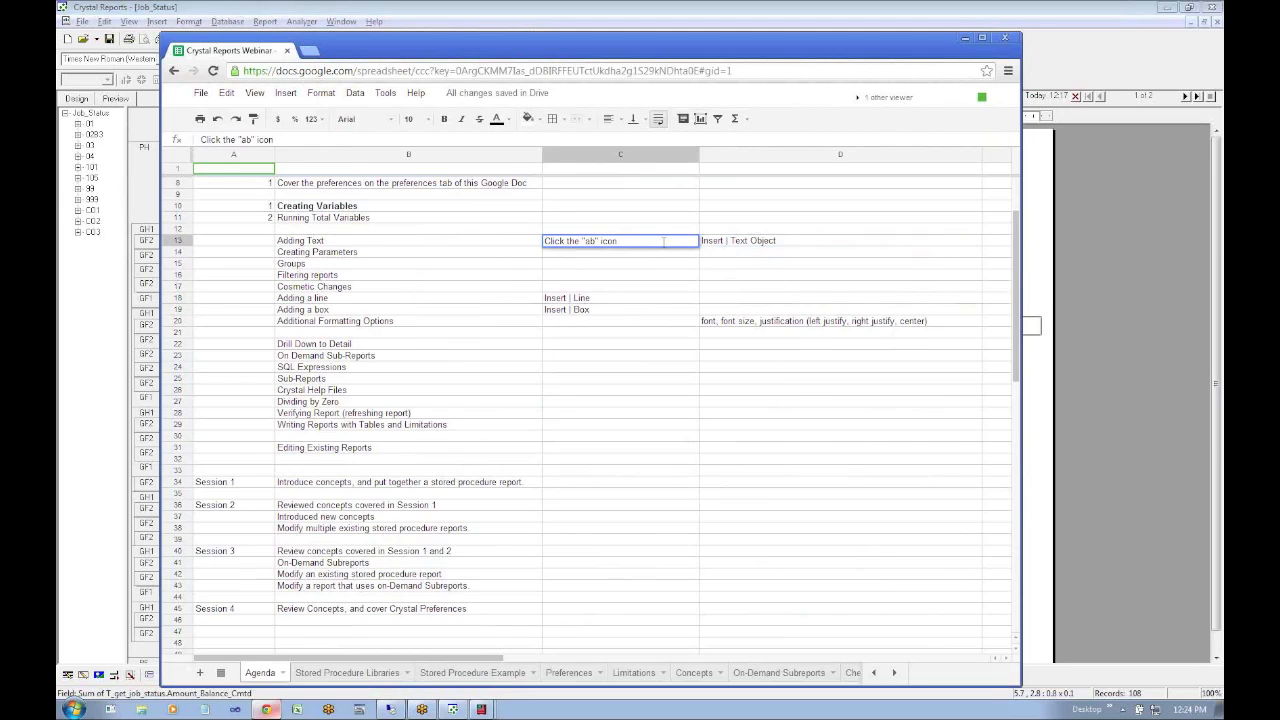
{"action": "type", "text": "and drag to report"}
{"action": "left_click", "coordinate": [762, 240]}
{"action": "double_click", "coordinate": [705, 241]}
{"action": "type", "text": "or:"}
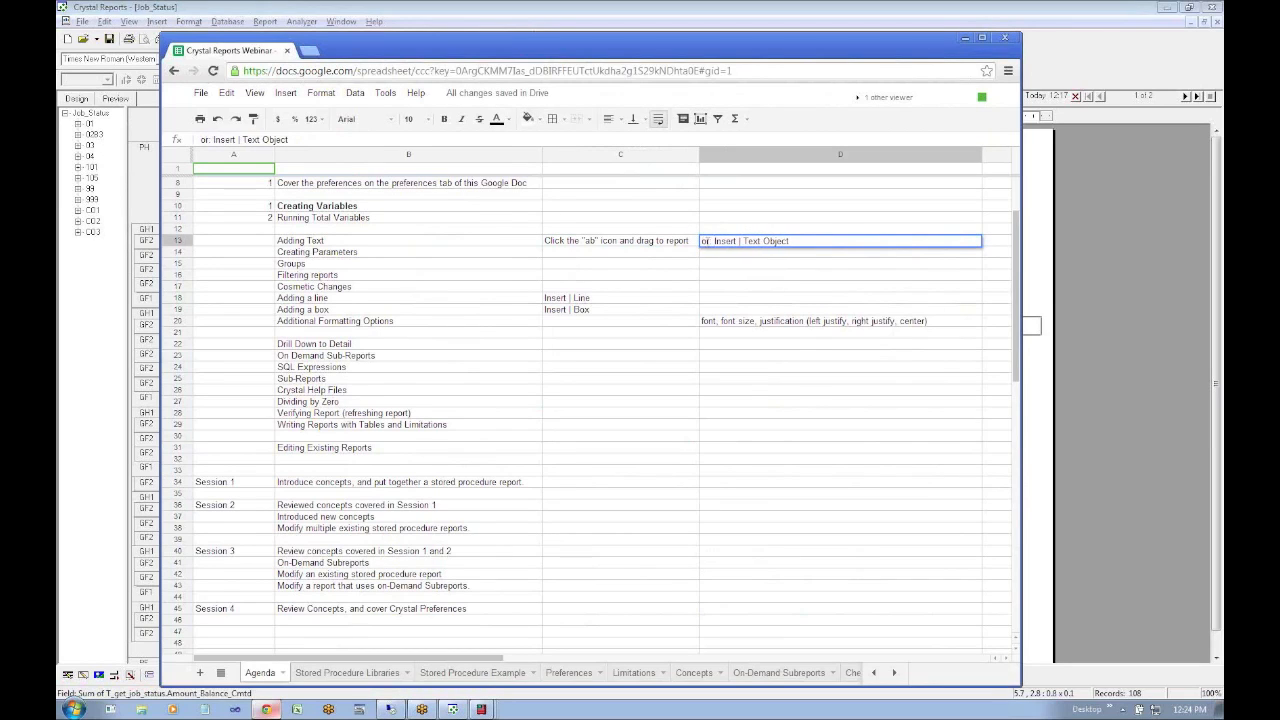
{"action": "left_click", "coordinate": [750, 263]}
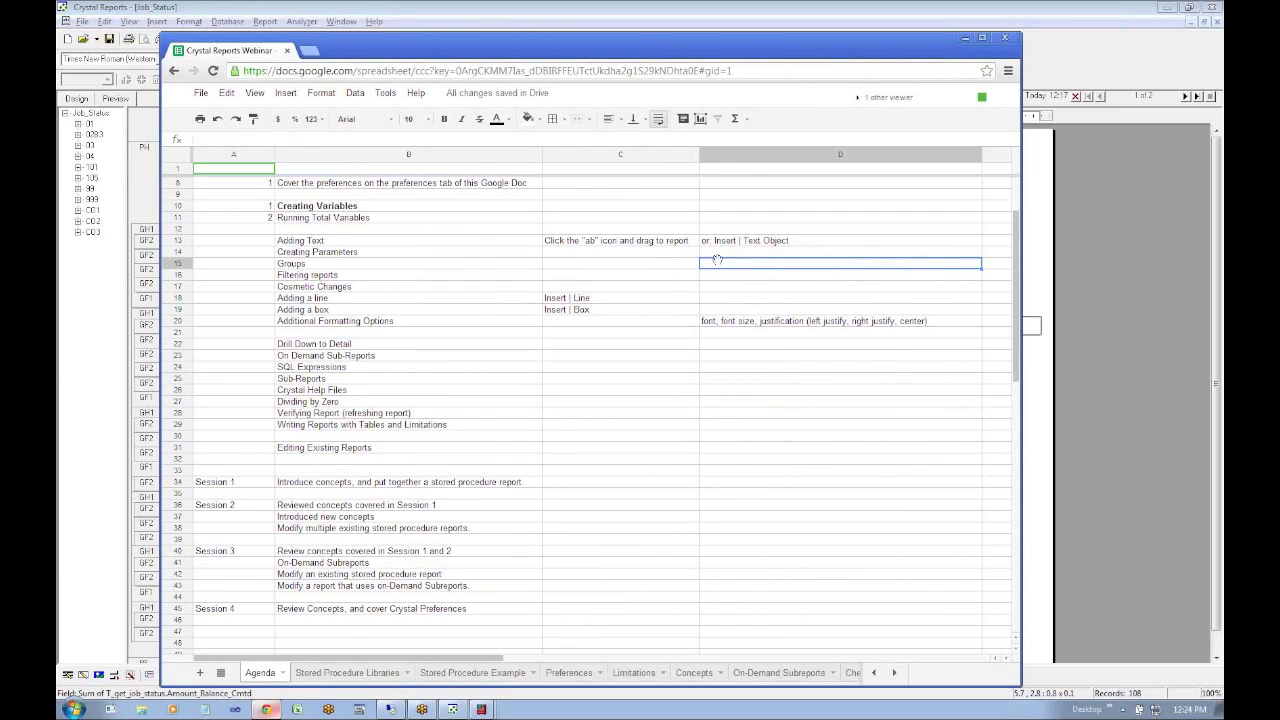
Select the Creating Parameters agenda item, switch back to Crystal Reports and start a new parameter field
{"action": "left_click", "coordinate": [400, 256]}
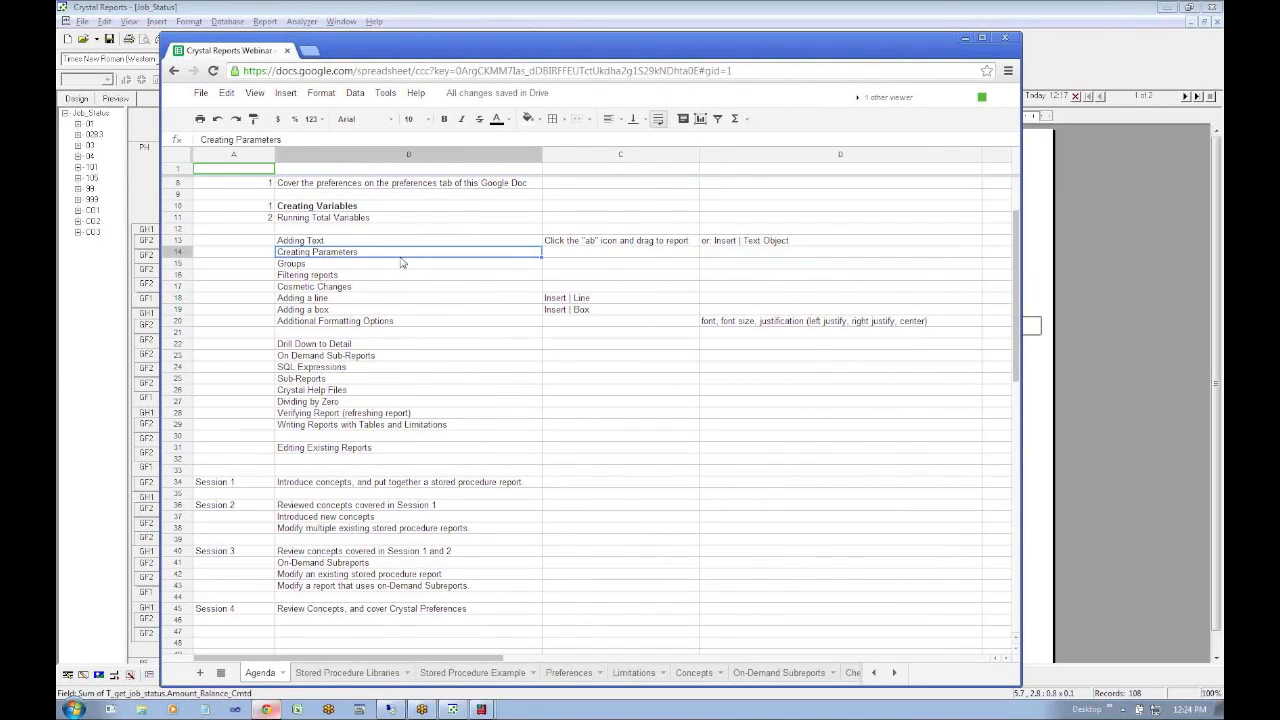
{"action": "key", "text": "alt+Tab"}
{"action": "left_click", "coordinate": [158, 22]}
{"action": "left_click", "coordinate": [180, 42]}
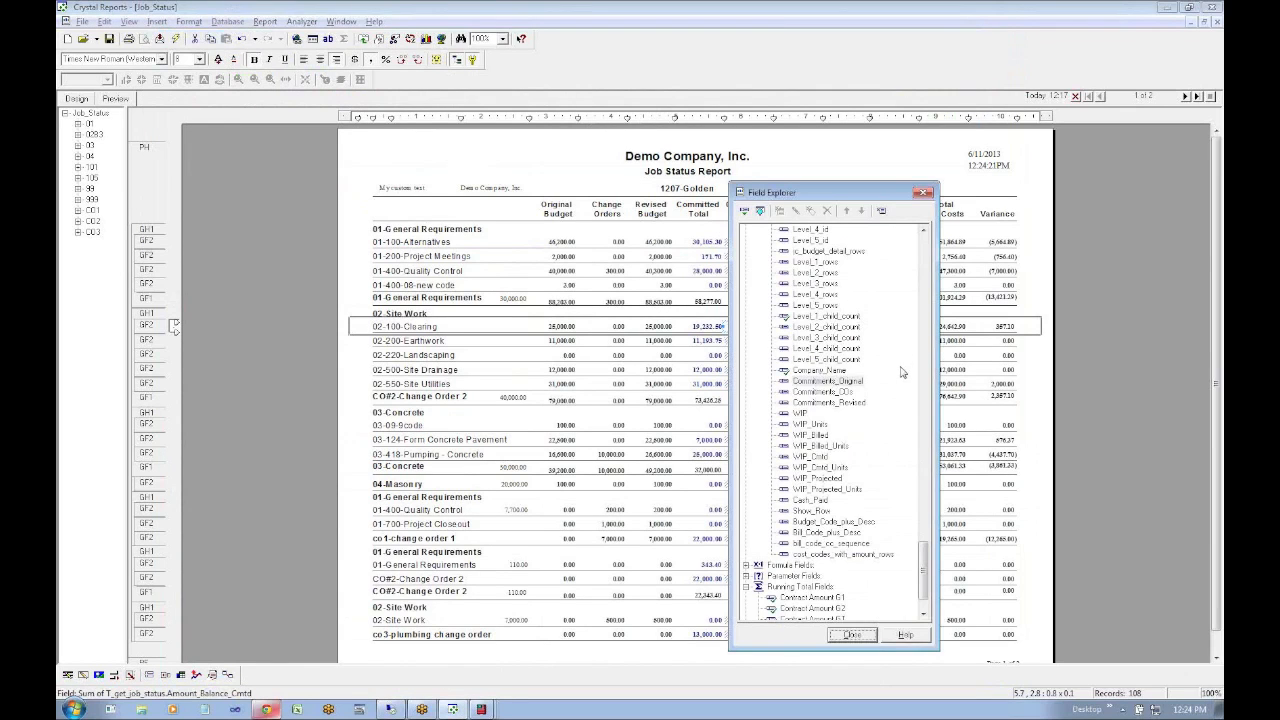
{"action": "left_click_drag", "start_coordinate": [924, 568], "coordinate": [925, 550]}
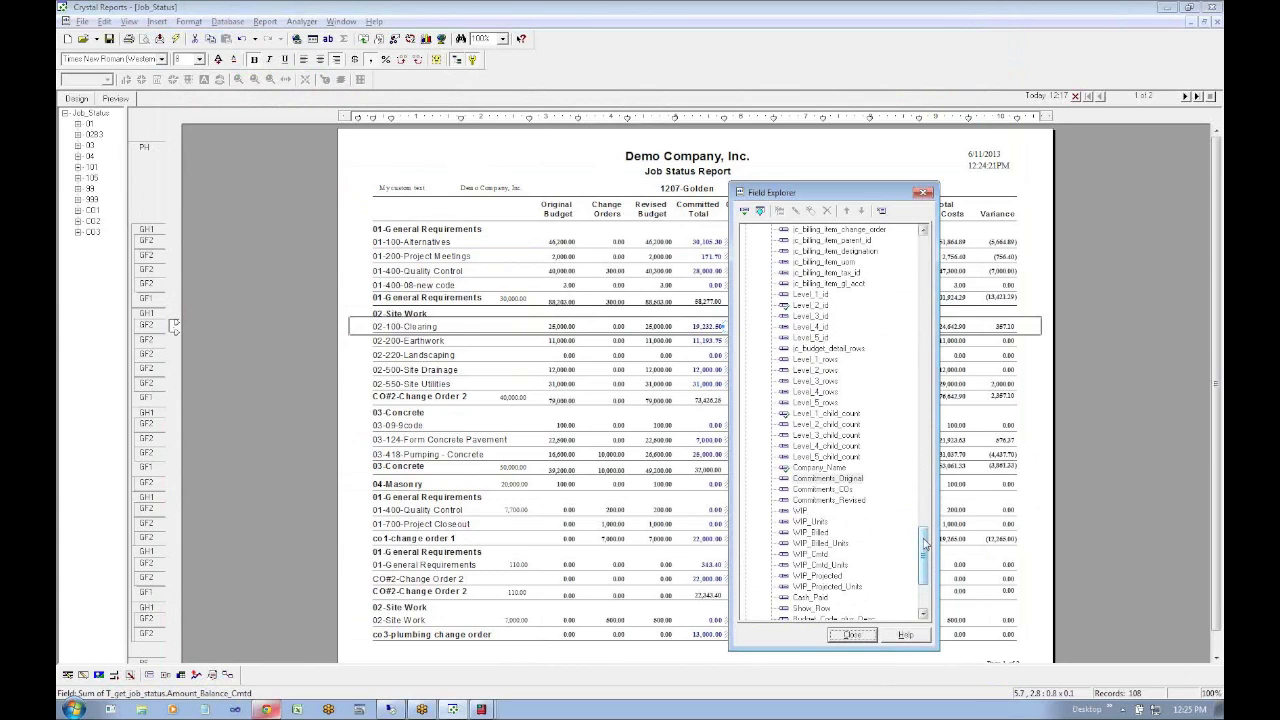
{"action": "left_click_drag", "start_coordinate": [925, 543], "coordinate": [926, 596]}
{"action": "left_click", "coordinate": [794, 521]}
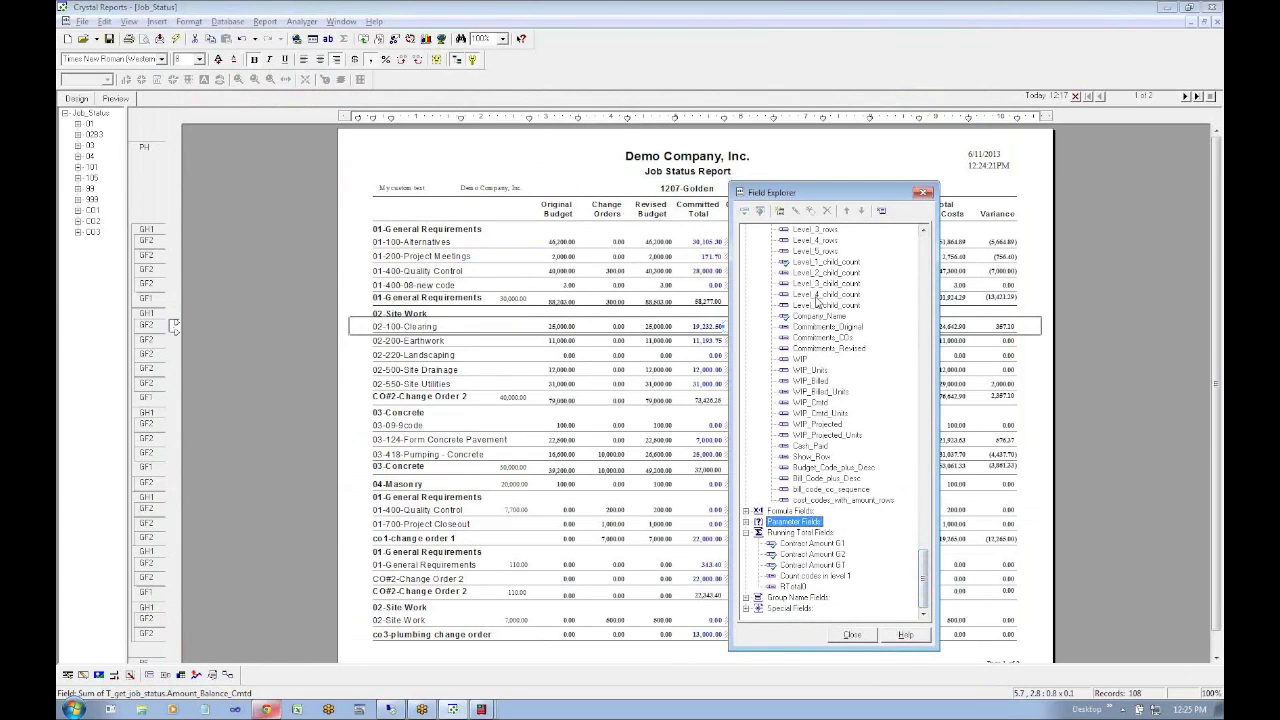
{"action": "left_click", "coordinate": [780, 211]}
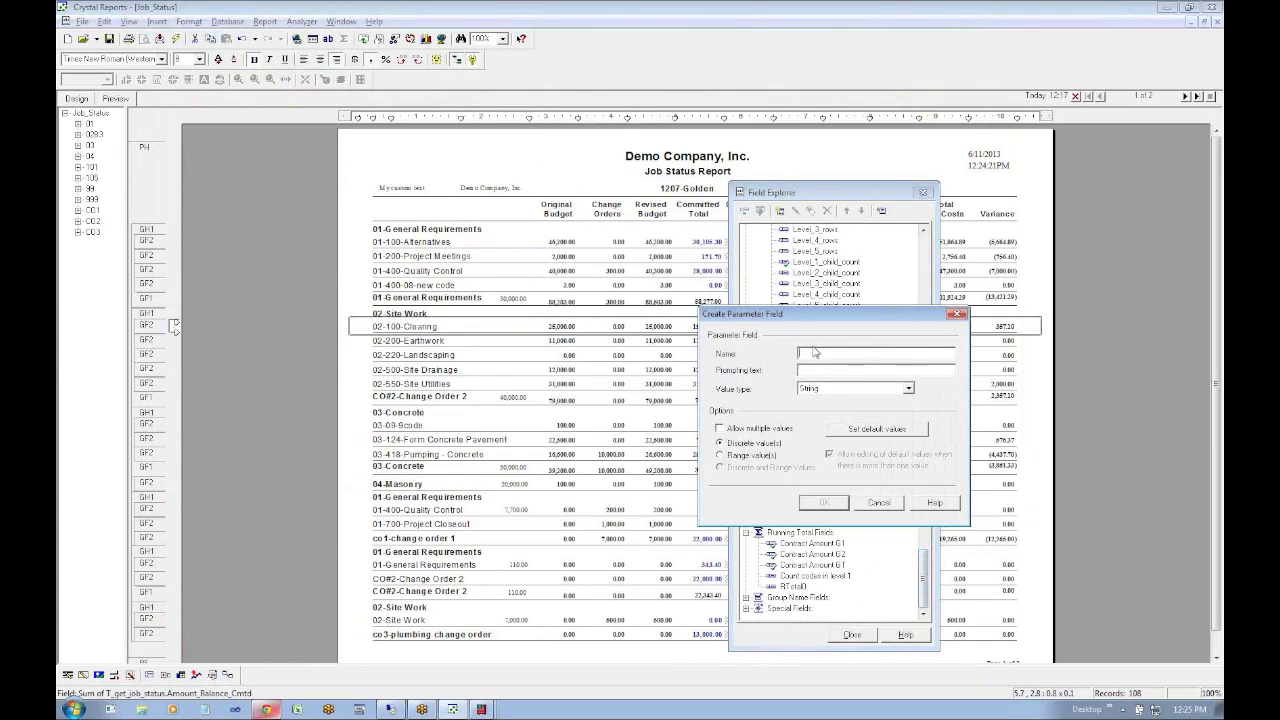
Name the parameter One Bill Code with the prompting text One Bill Code, and keep String as its value type
{"action": "type", "text": "One"}
{"action": "type", "text": "One Bi"}
{"action": "type", "text": "ll Code"}
{"action": "key", "text": "shift+Home"}
{"action": "key", "text": "shift+Tab"}
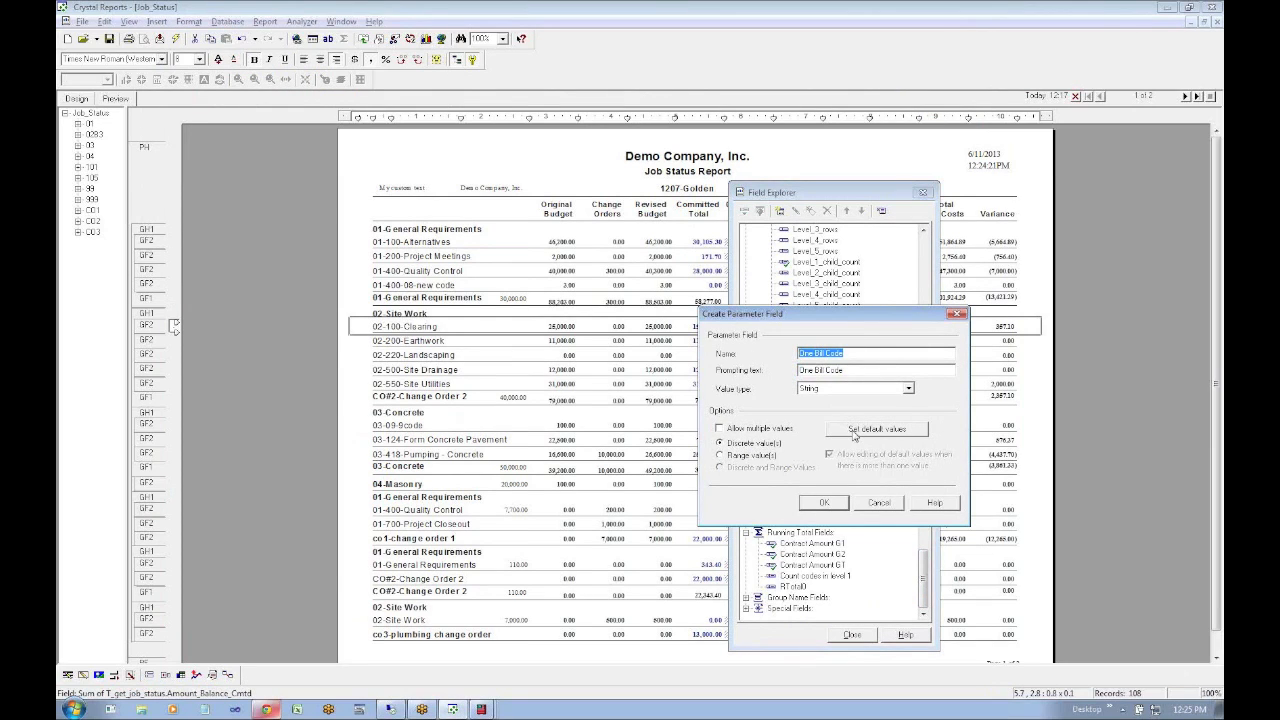
{"action": "left_click", "coordinate": [810, 389]}
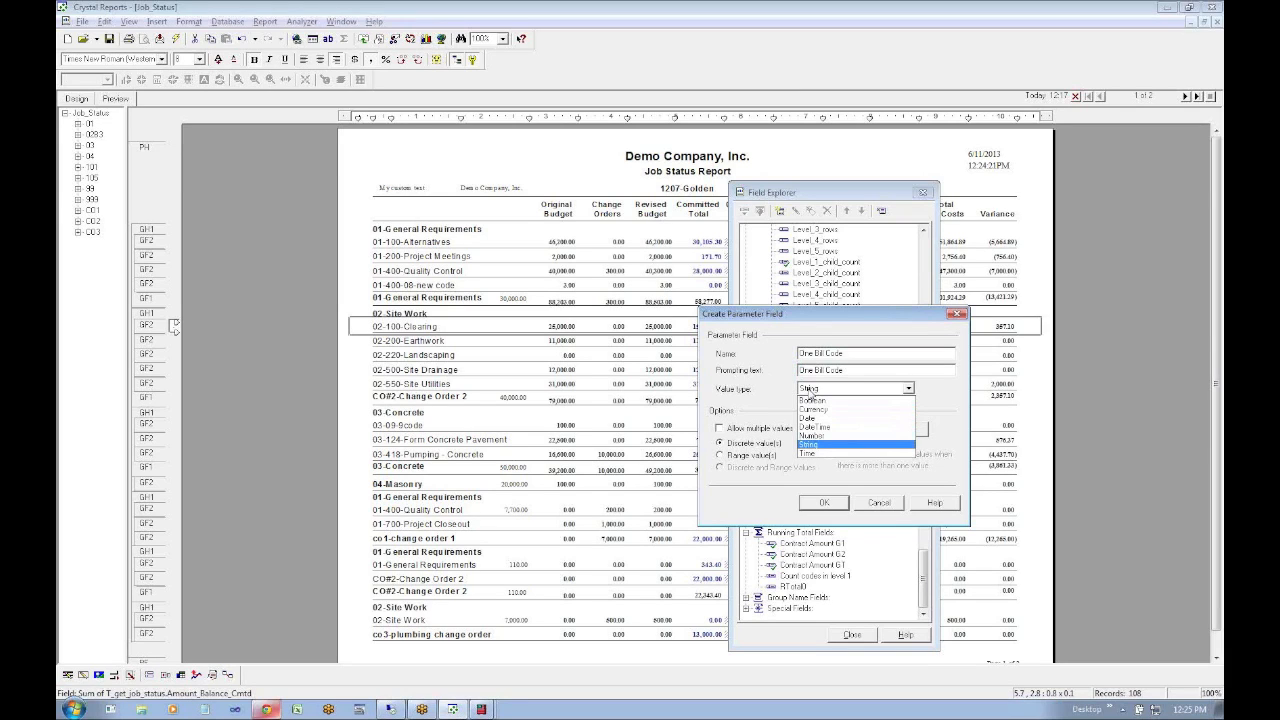
{"action": "left_click", "coordinate": [808, 390]}
{"action": "left_click", "coordinate": [863, 390]}
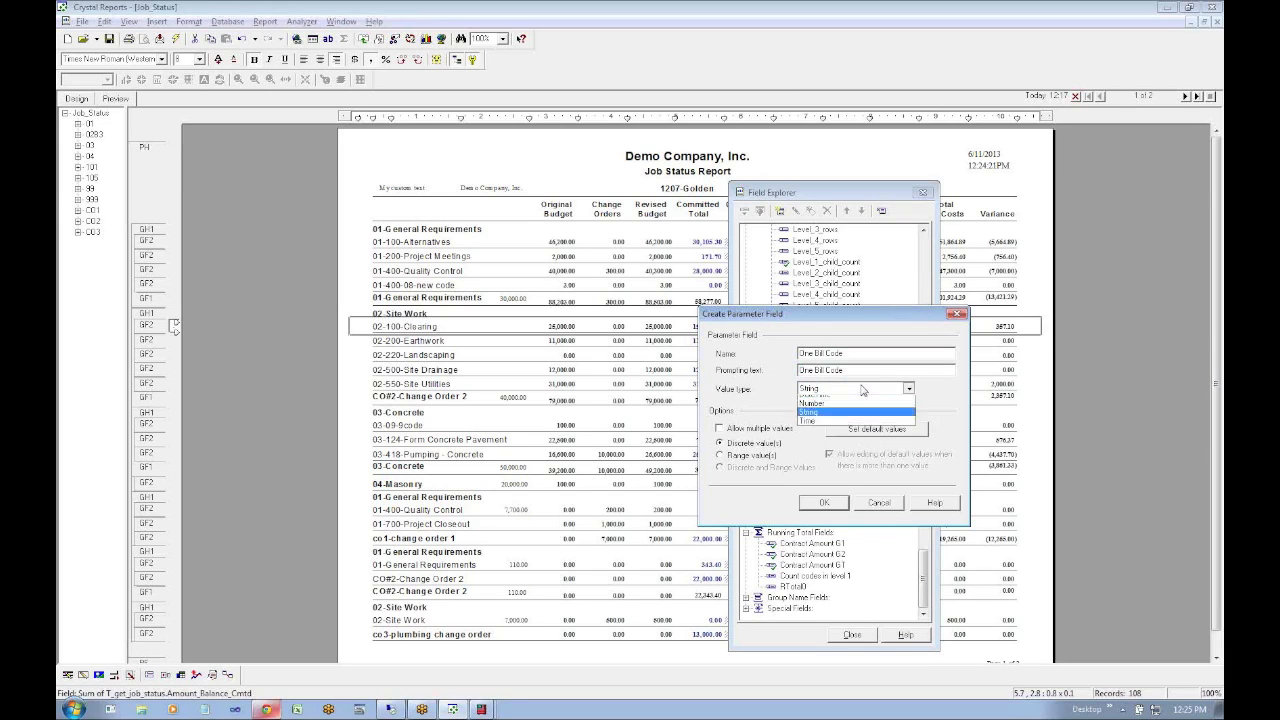
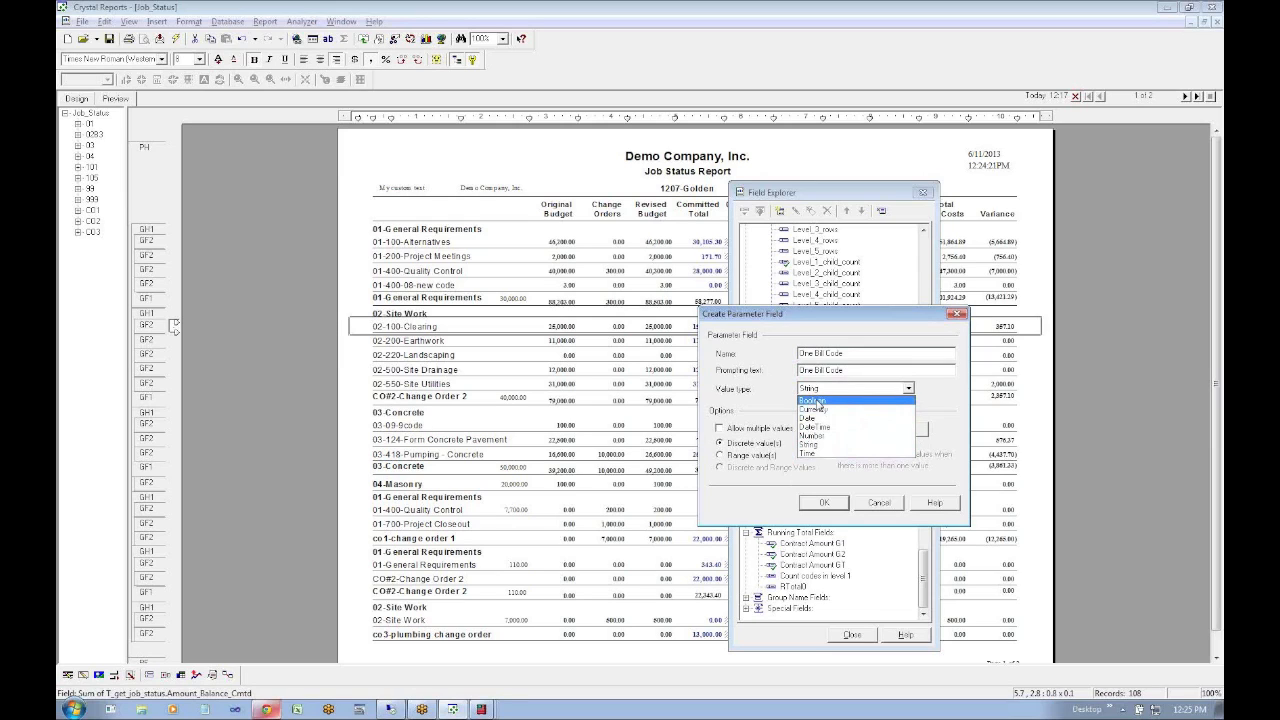
{"action": "left_click", "coordinate": [823, 390]}
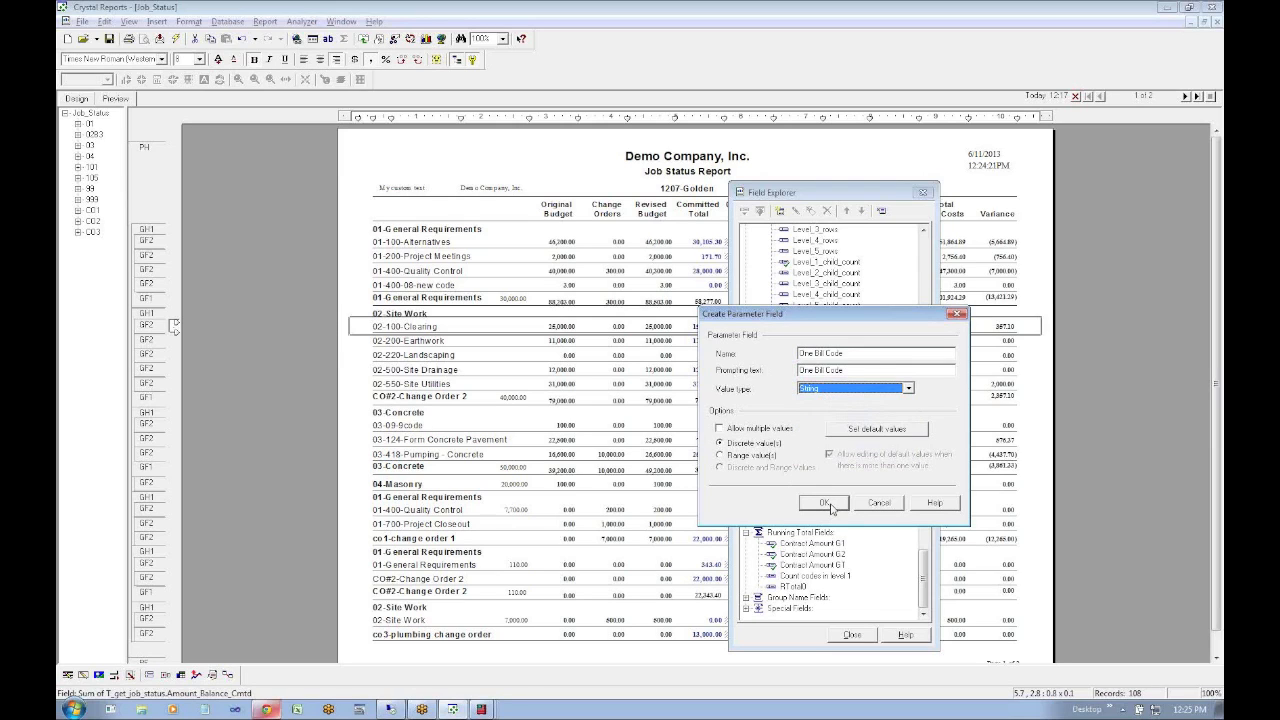
Add All as a default value of the One Bill Code parameter and create the parameter
{"action": "left_click", "coordinate": [882, 437]}
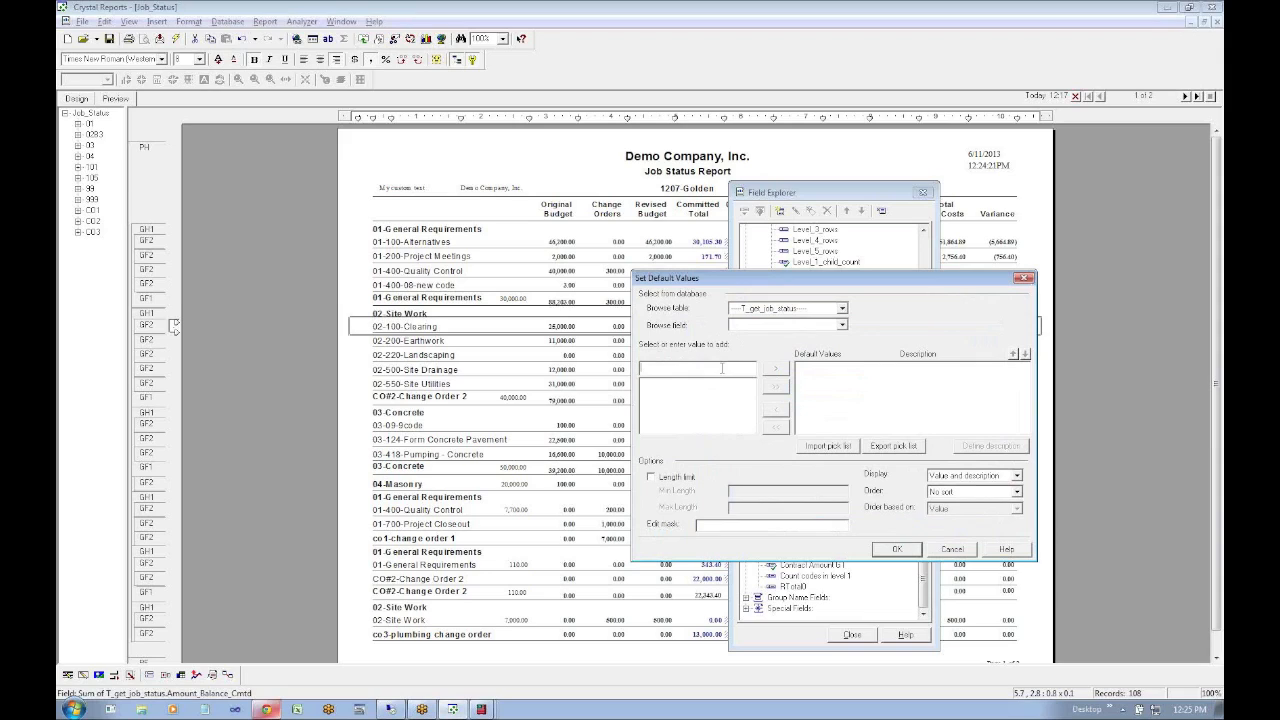
{"action": "type", "text": "All"}
{"action": "left_click", "coordinate": [776, 368]}
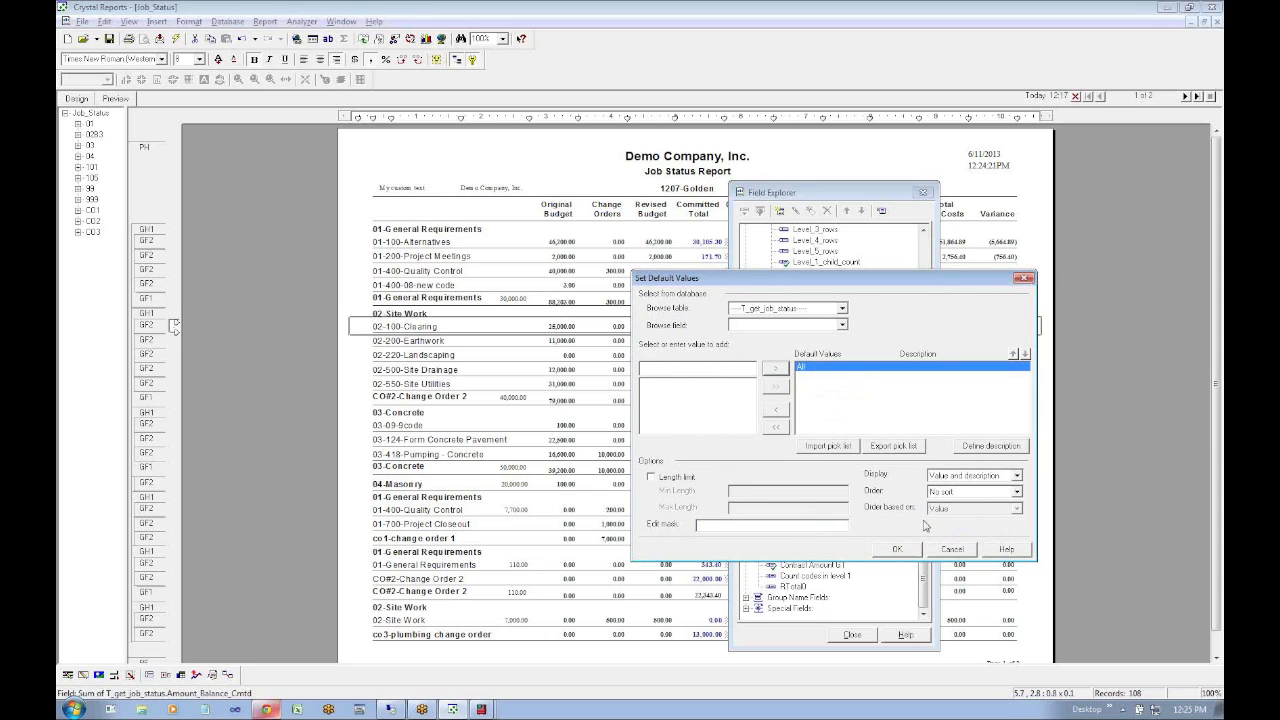
{"action": "left_click", "coordinate": [906, 549]}
{"action": "left_click", "coordinate": [838, 504]}
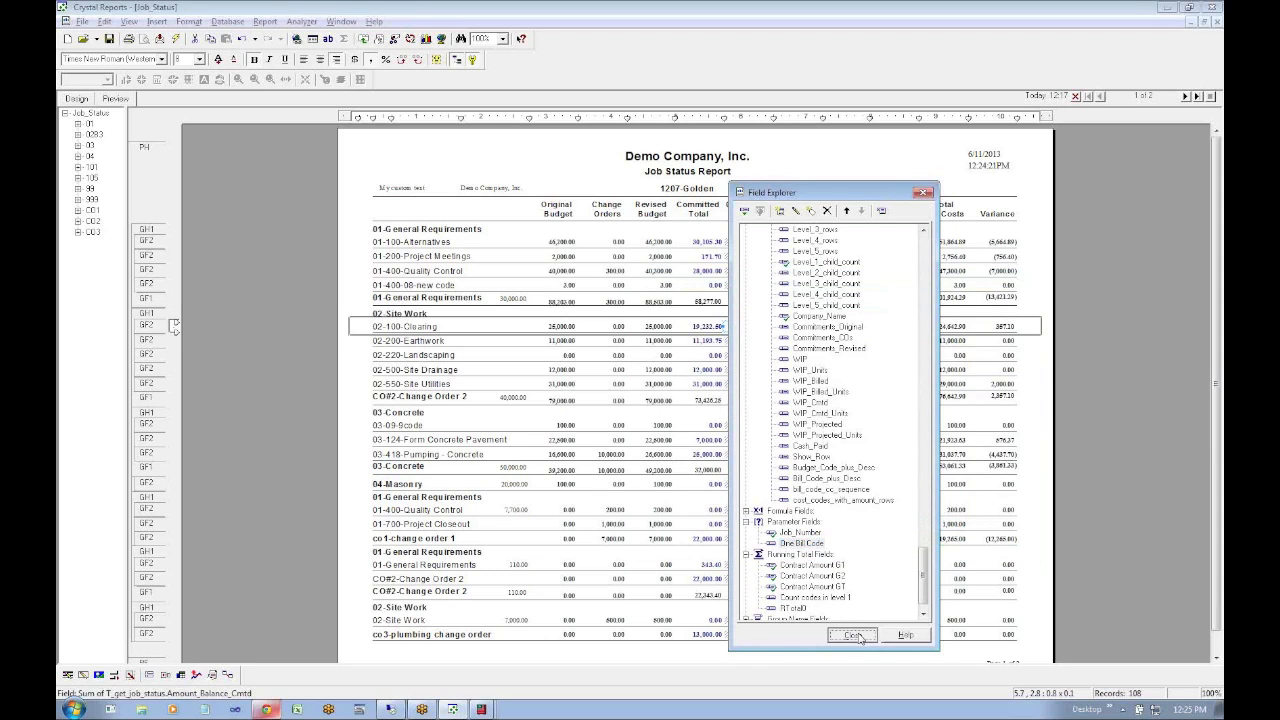
Close the Field Explorer and look at the Select Expert with its formula area shown and at the commands for opening it
{"action": "left_click", "coordinate": [854, 635]}
{"action": "left_click", "coordinate": [395, 40]}
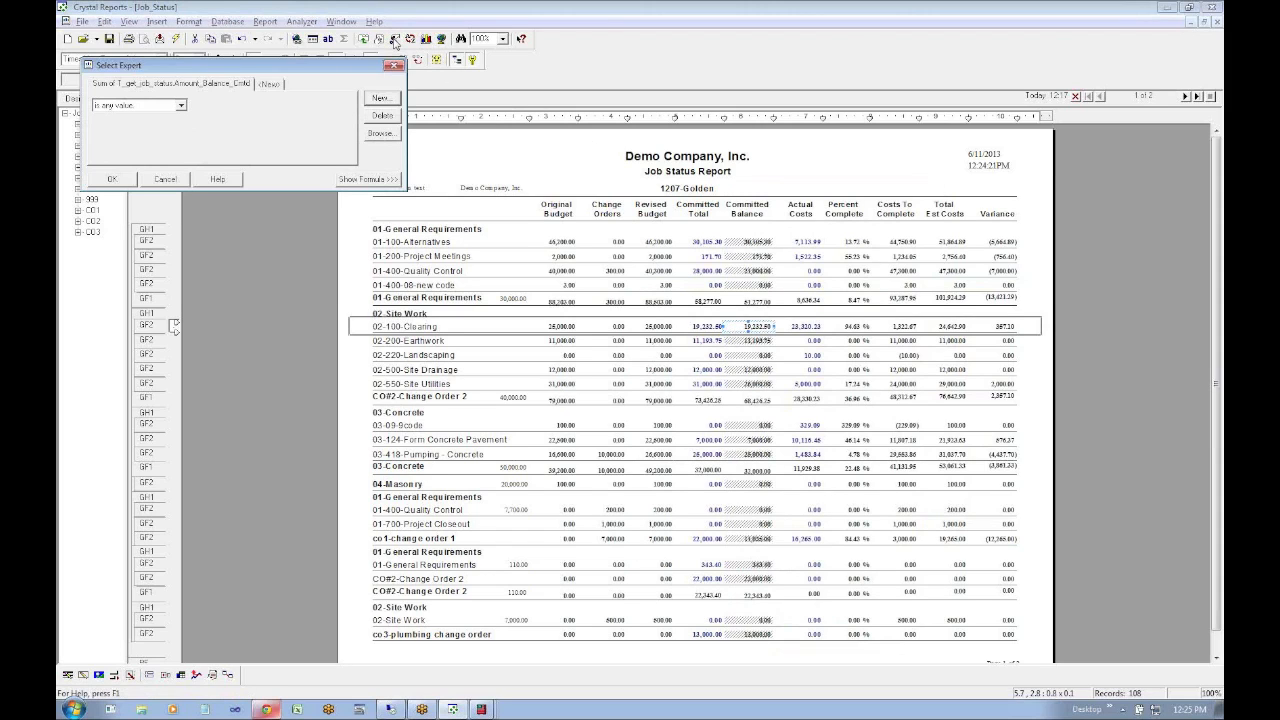
{"action": "left_click", "coordinate": [367, 180]}
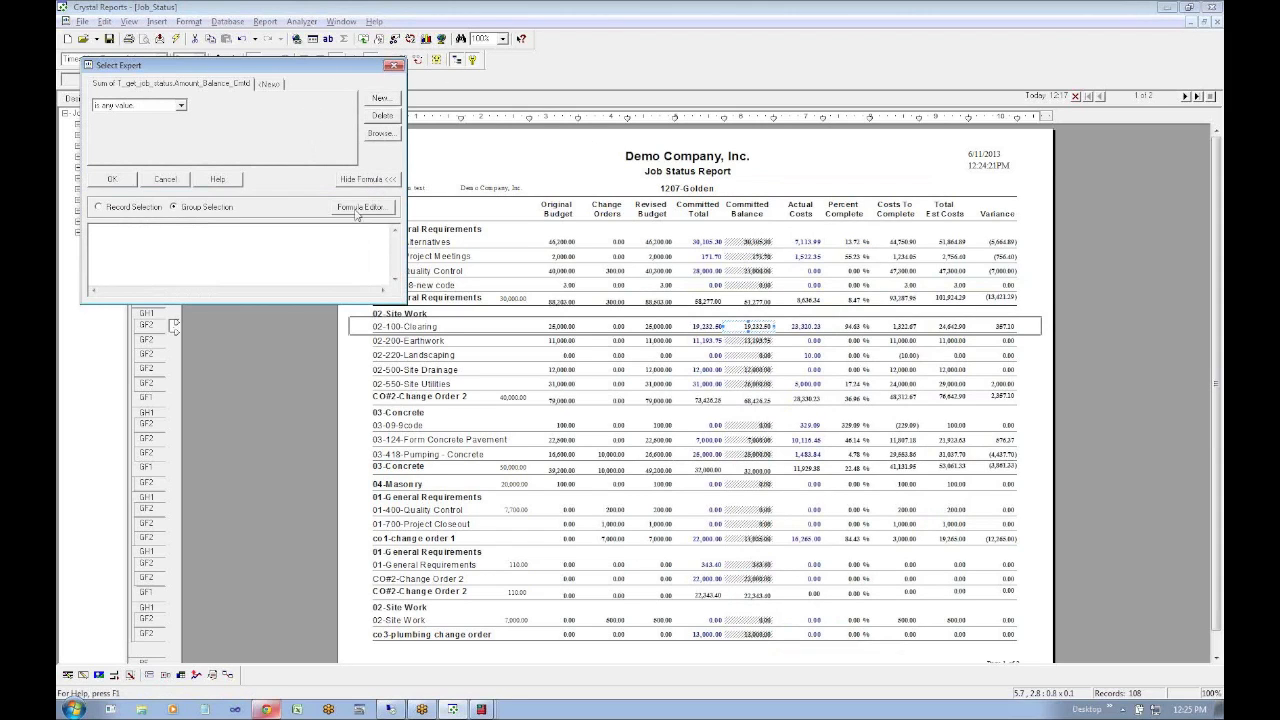
{"action": "left_click", "coordinate": [172, 182]}
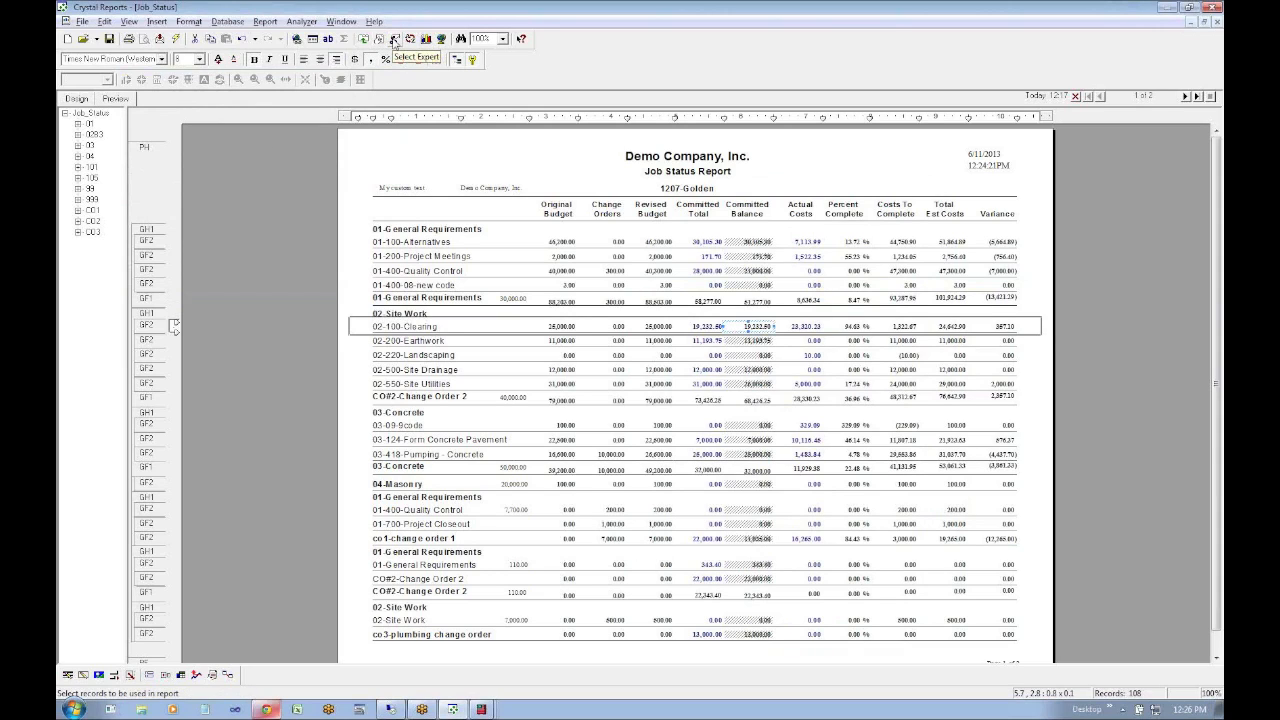
{"action": "left_click", "coordinate": [112, 22]}
{"action": "mouse_move", "coordinate": [267, 22]}
{"action": "left_click", "coordinate": [312, 58]}
{"action": "key", "text": "Escape"}
Switch to the spreadsheet and insert an empty row above the Groups agenda item
{"action": "key", "text": "alt+Tab"}
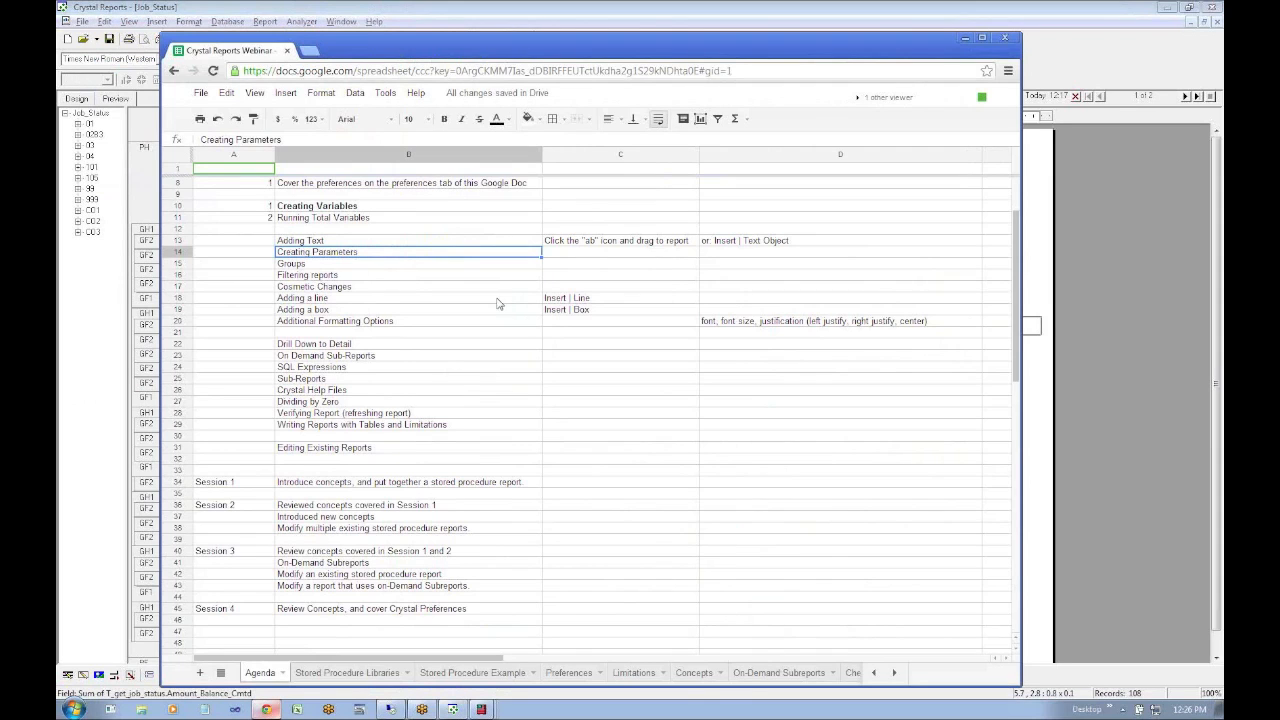
{"action": "left_click", "coordinate": [567, 258]}
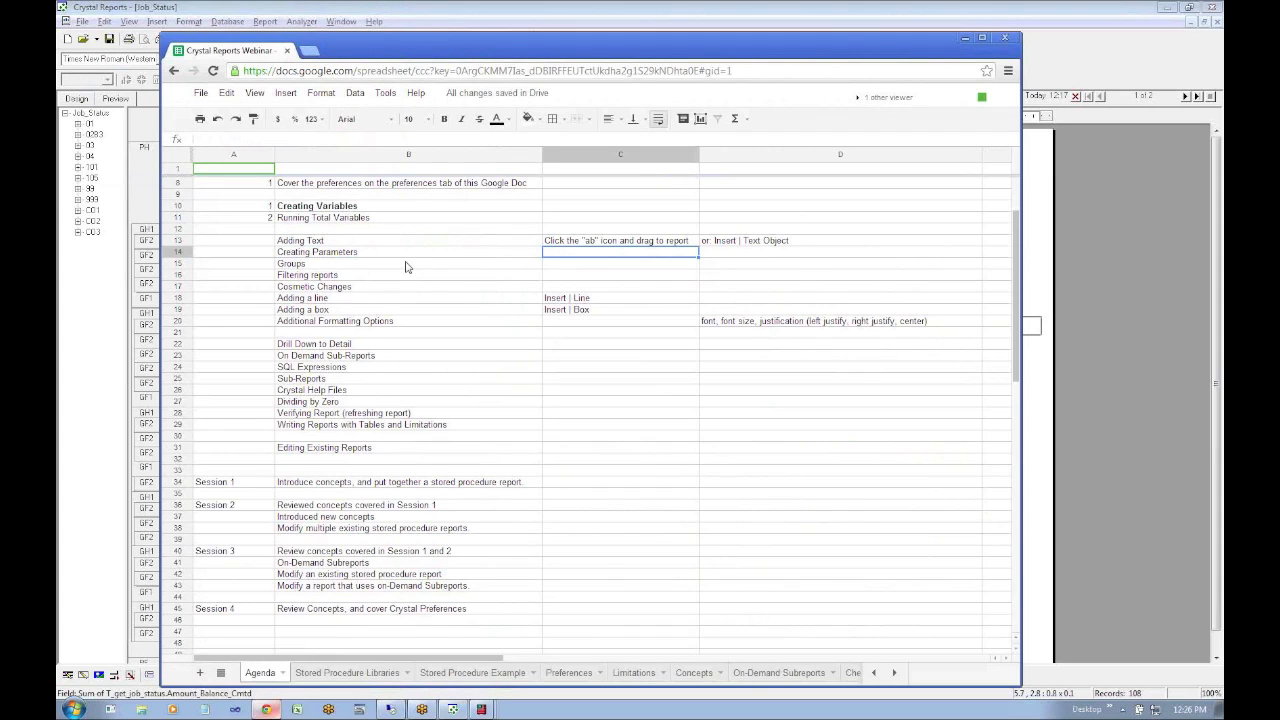
{"action": "right_click", "coordinate": [177, 265]}
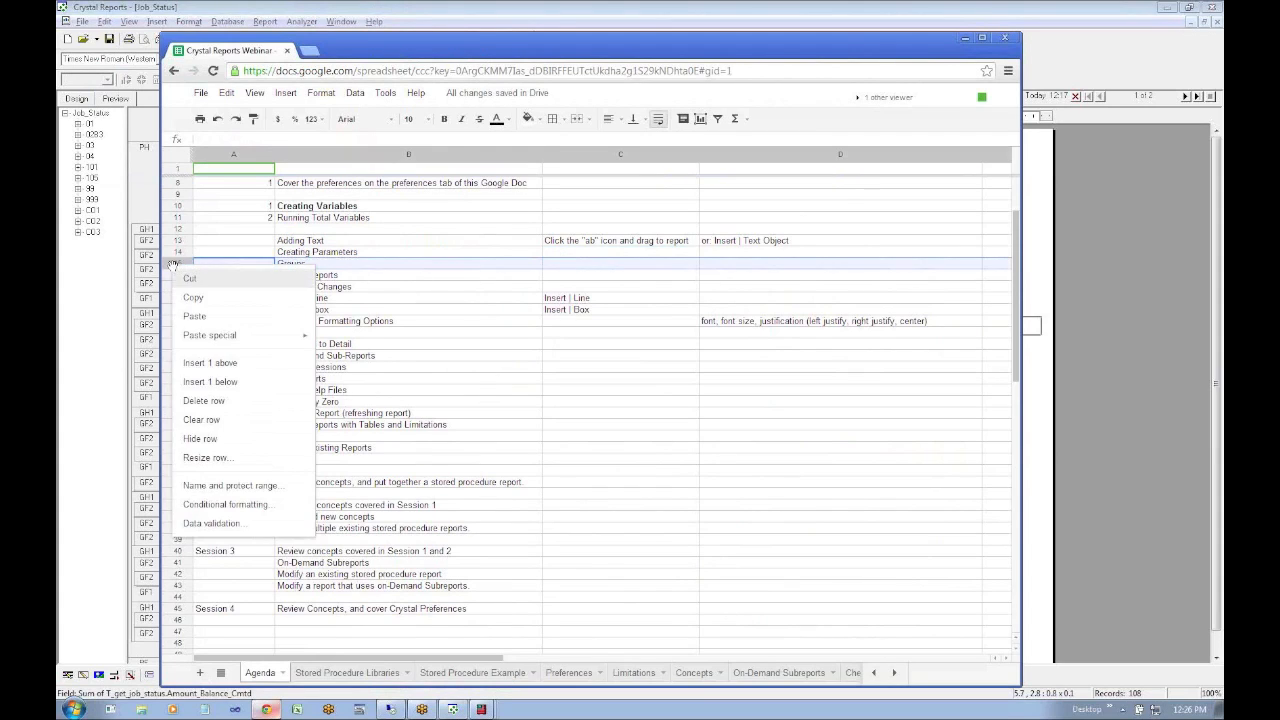
{"action": "left_click", "coordinate": [212, 368]}
{"action": "left_click", "coordinate": [323, 267]}
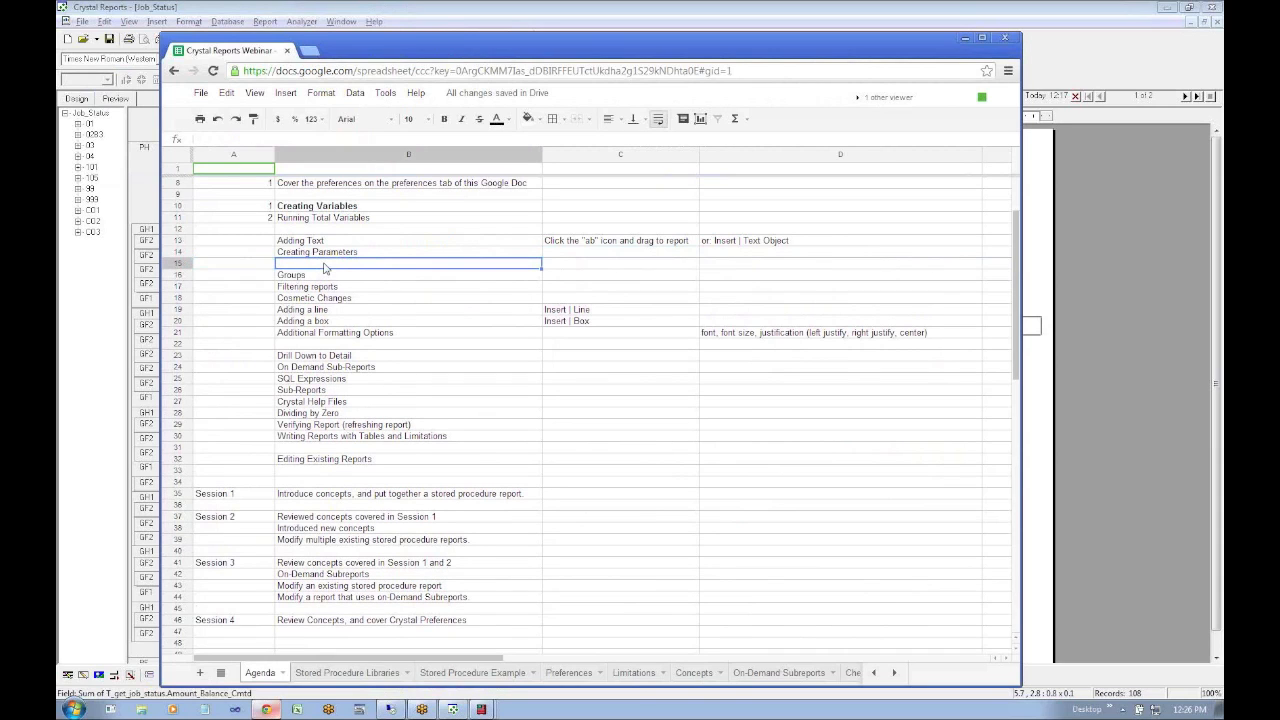
Enter the agenda item "Filtering report using the Select Expert" in the new row above Groups
{"action": "type", "text": "Filterin"}
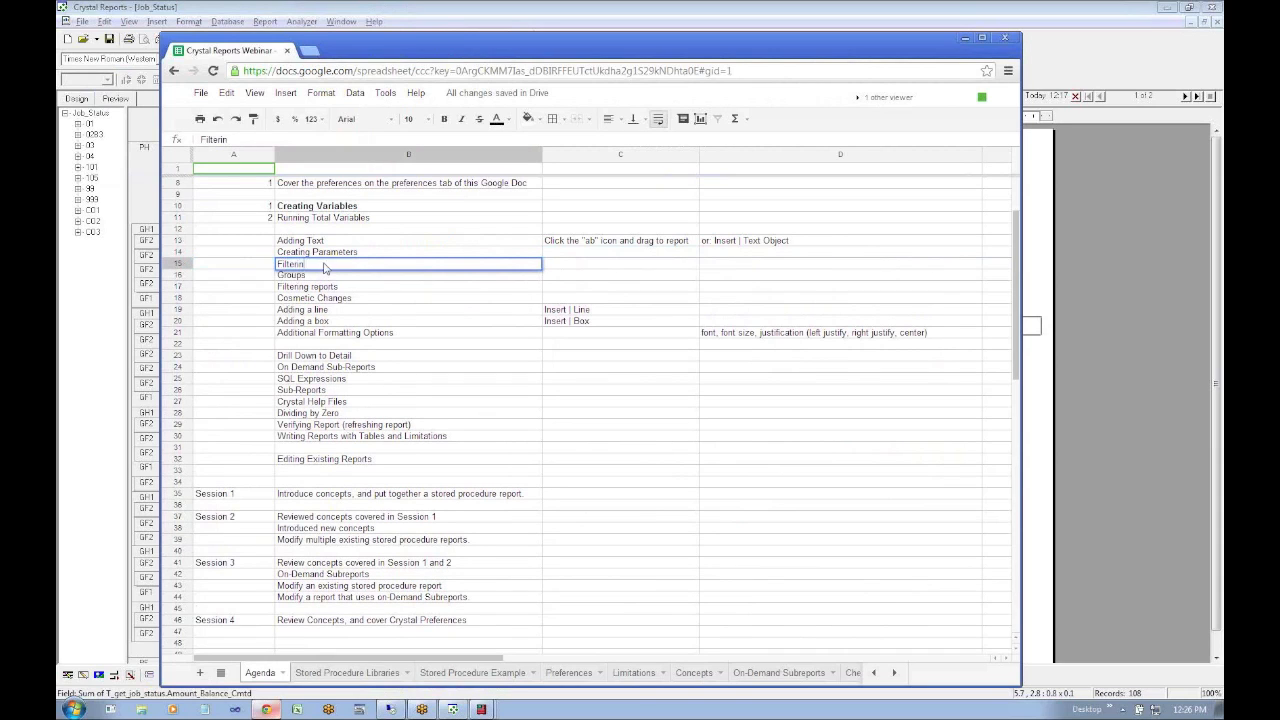
{"action": "type", "text": "g report using the sele"}
{"action": "key", "text": "BackSpace"}
{"action": "key", "text": "BackSpace"}
{"action": "key", "text": "BackSpace"}
{"action": "key", "text": "BackSpace"}
{"action": "key", "text": "BackSpace"}
{"action": "key", "text": "BackSpace"}
{"action": "type", "text": "Select Expert"}
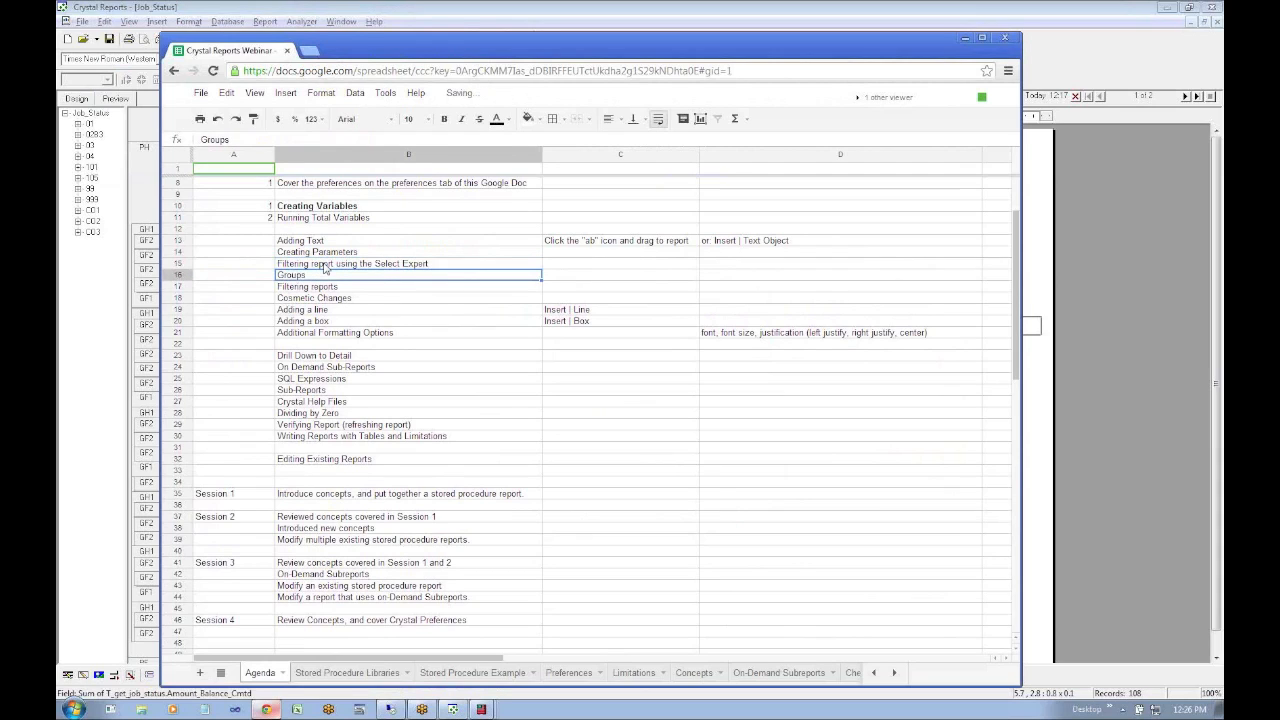
Add the notes "Click the Select Expert Icon" and "or: Report | Select Expert" beside the filtering agenda item
{"action": "key", "text": "Tab"}
{"action": "type", "text": "Click the "}
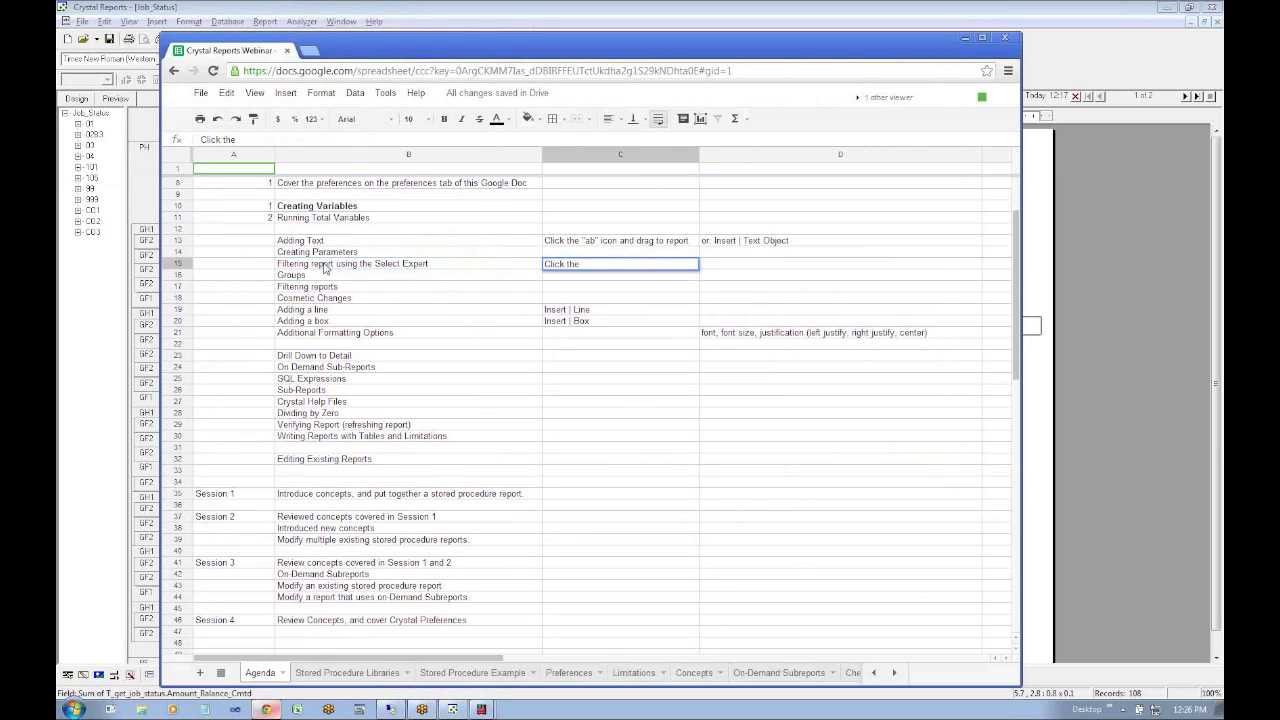
{"action": "type", "text": "Select Expert Icon"}
{"action": "key", "text": "alt+Tab"}
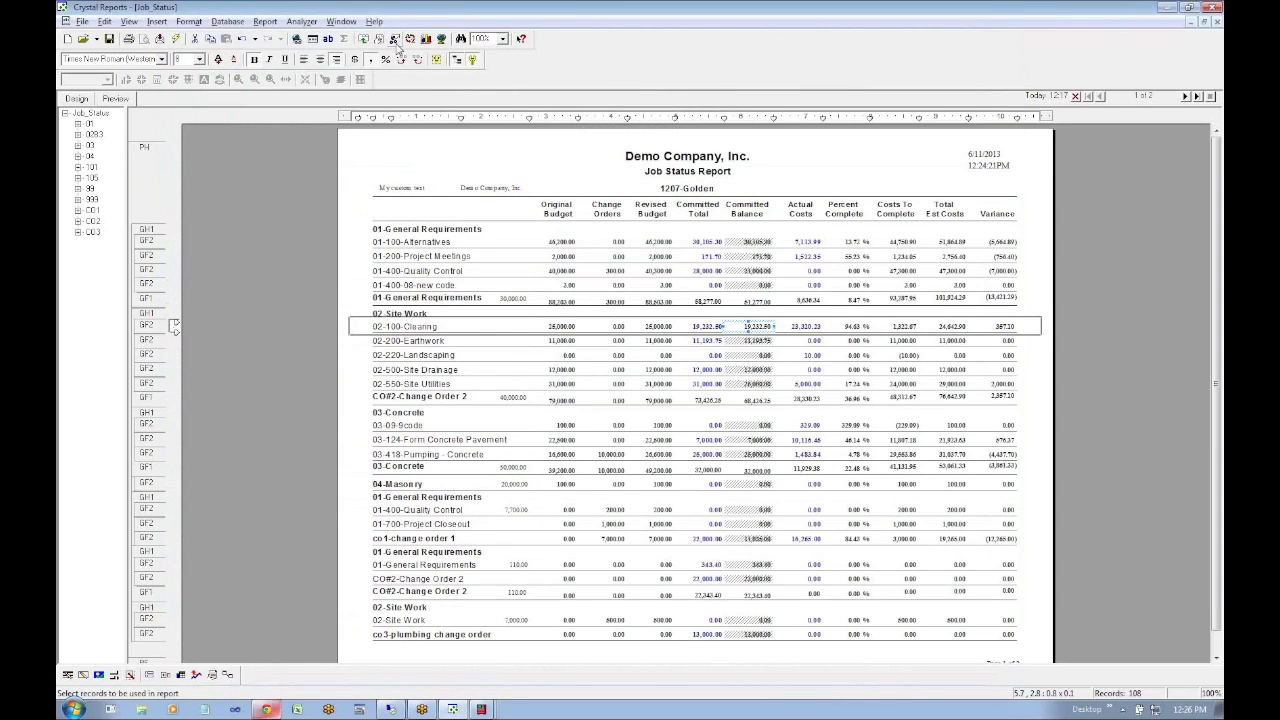
{"action": "key", "text": "alt+Tab"}
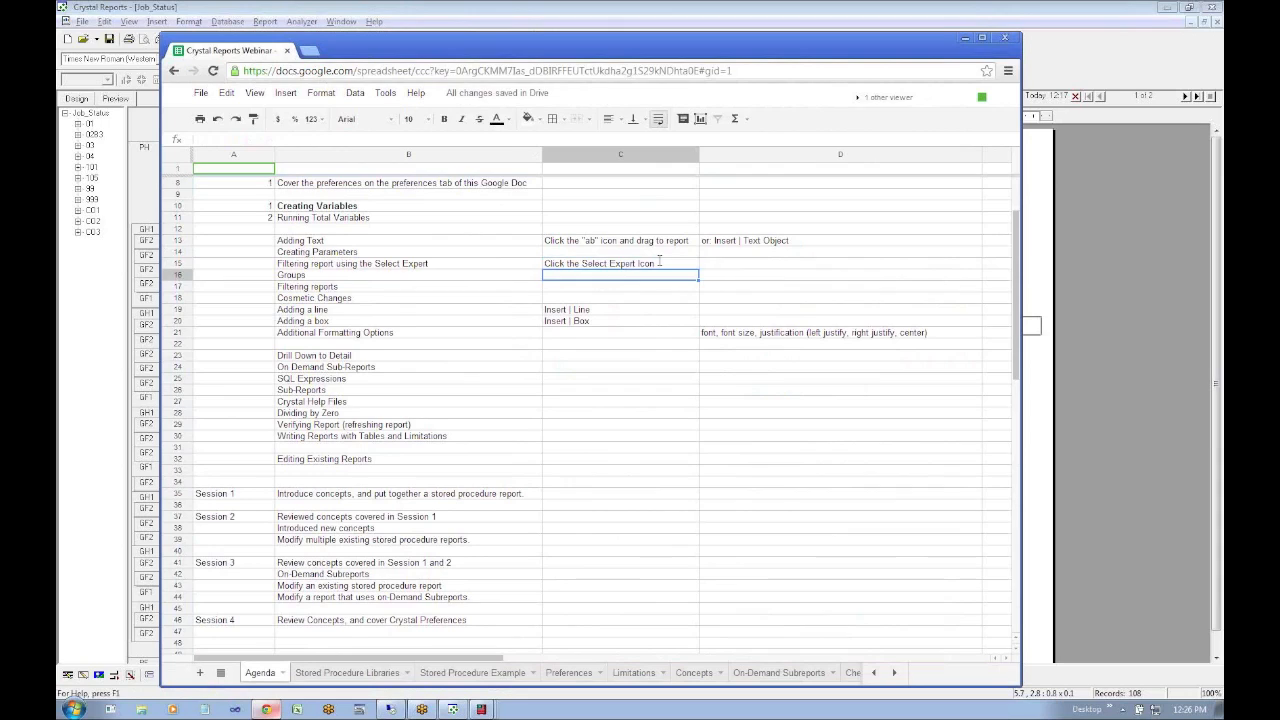
{"action": "key", "text": "Tab"}
{"action": "type", "text": "o"}
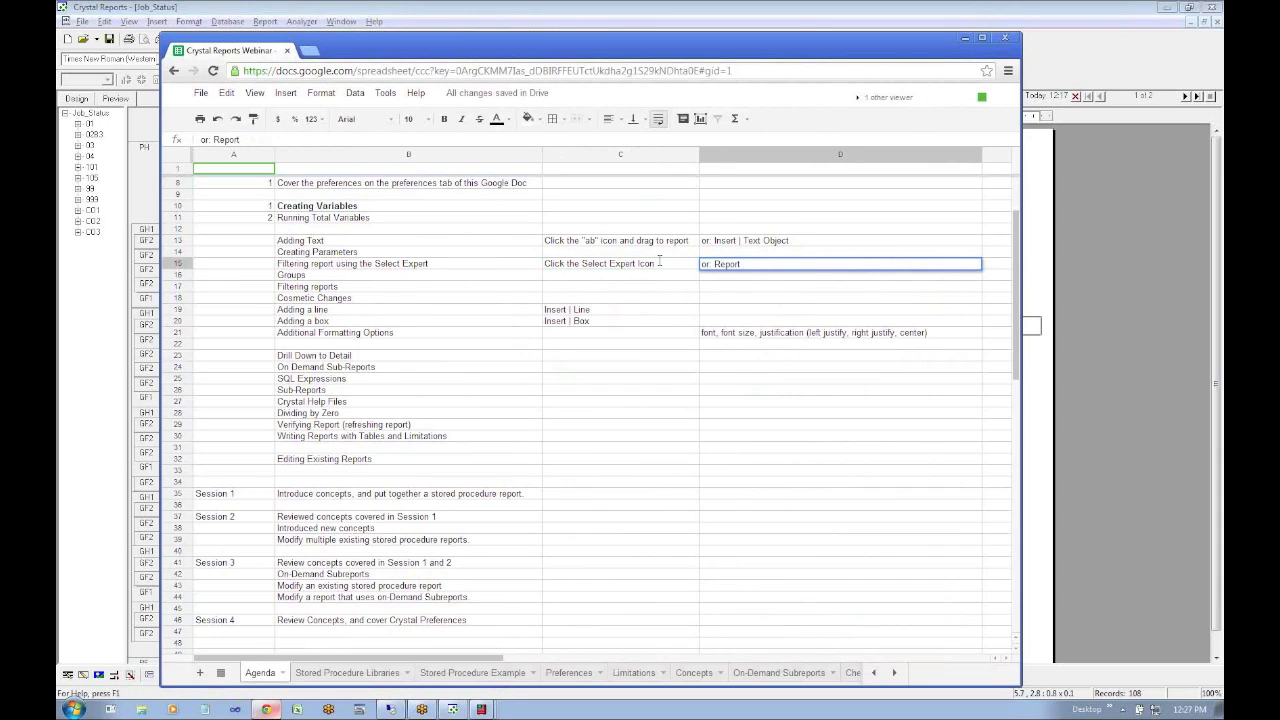
{"action": "type", "text": "r: Report | Select Expert"}
{"action": "left_click", "coordinate": [659, 261]}
Switch to Crystal Reports and open the Select Expert with its formula area shown
{"action": "key", "text": "alt+Tab"}
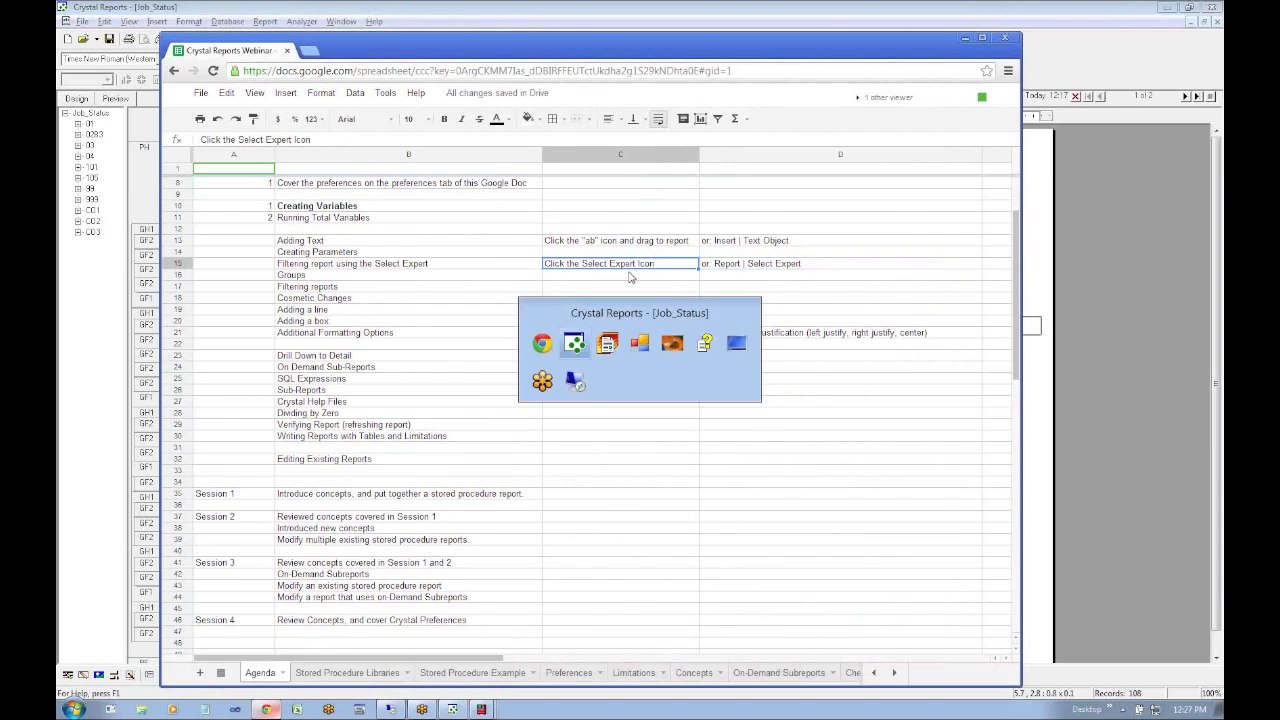
{"action": "left_click", "coordinate": [380, 41]}
{"action": "key", "text": "Escape"}
{"action": "left_click", "coordinate": [394, 42]}
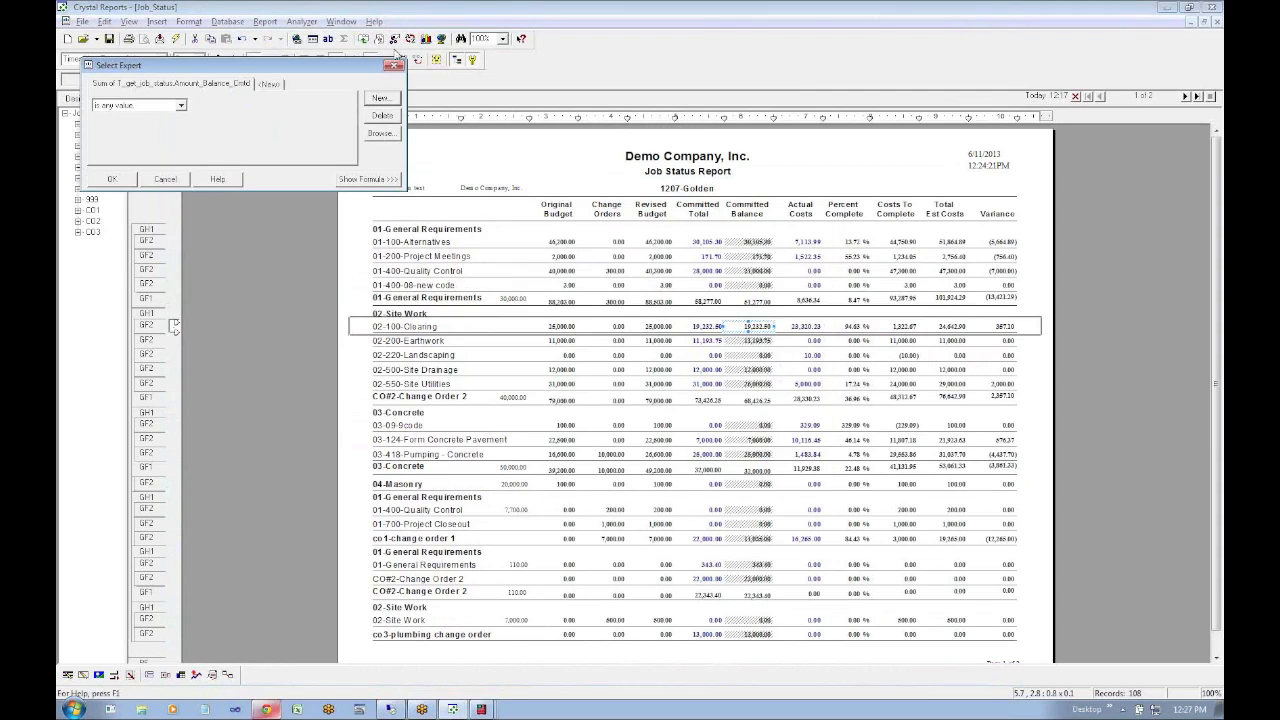
{"action": "left_click", "coordinate": [374, 181]}
Switch to the spreadsheet and append "| Show Formula" to the Report | Select Expert note
{"action": "key", "text": "alt+Tab"}
{"action": "left_click", "coordinate": [821, 263]}
{"action": "double_click", "coordinate": [818, 263]}
{"action": "type", "text": "| Show Formula"}
Switch back to Crystal Reports and open the group selection formula from the Select Expert in the Formula Editor
{"action": "key", "text": "alt+Tab"}
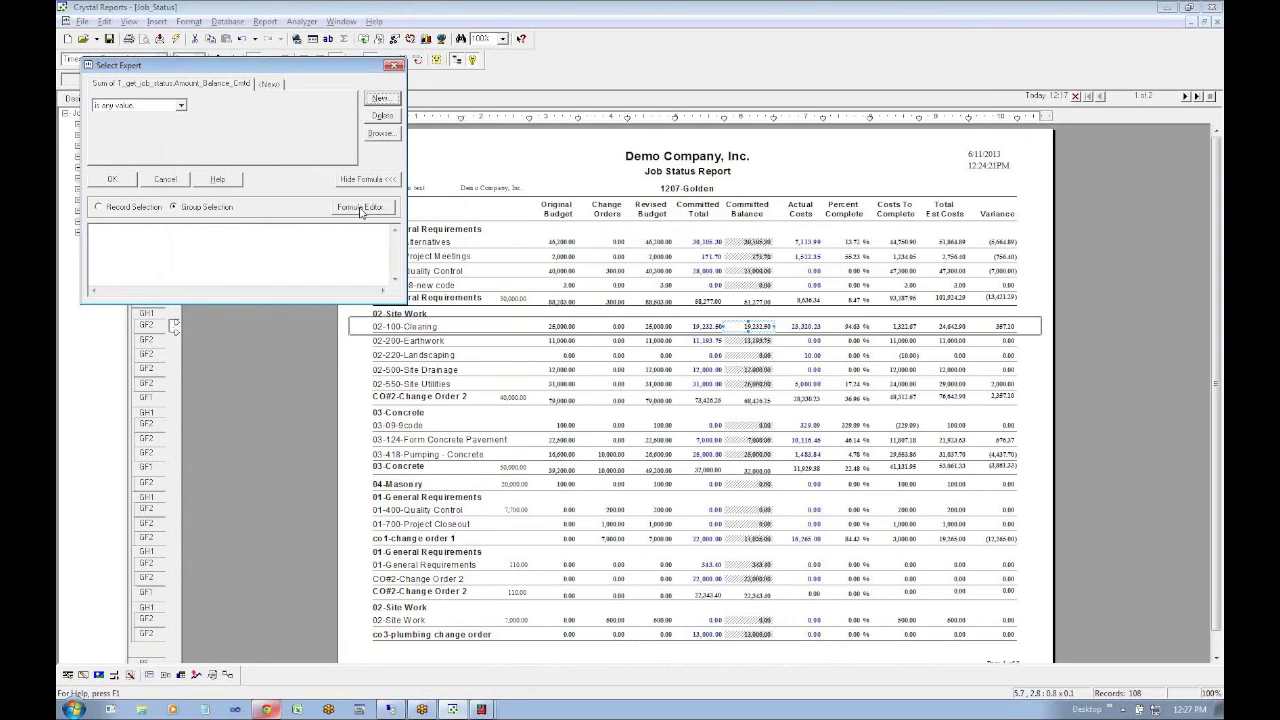
{"action": "left_click", "coordinate": [361, 207]}
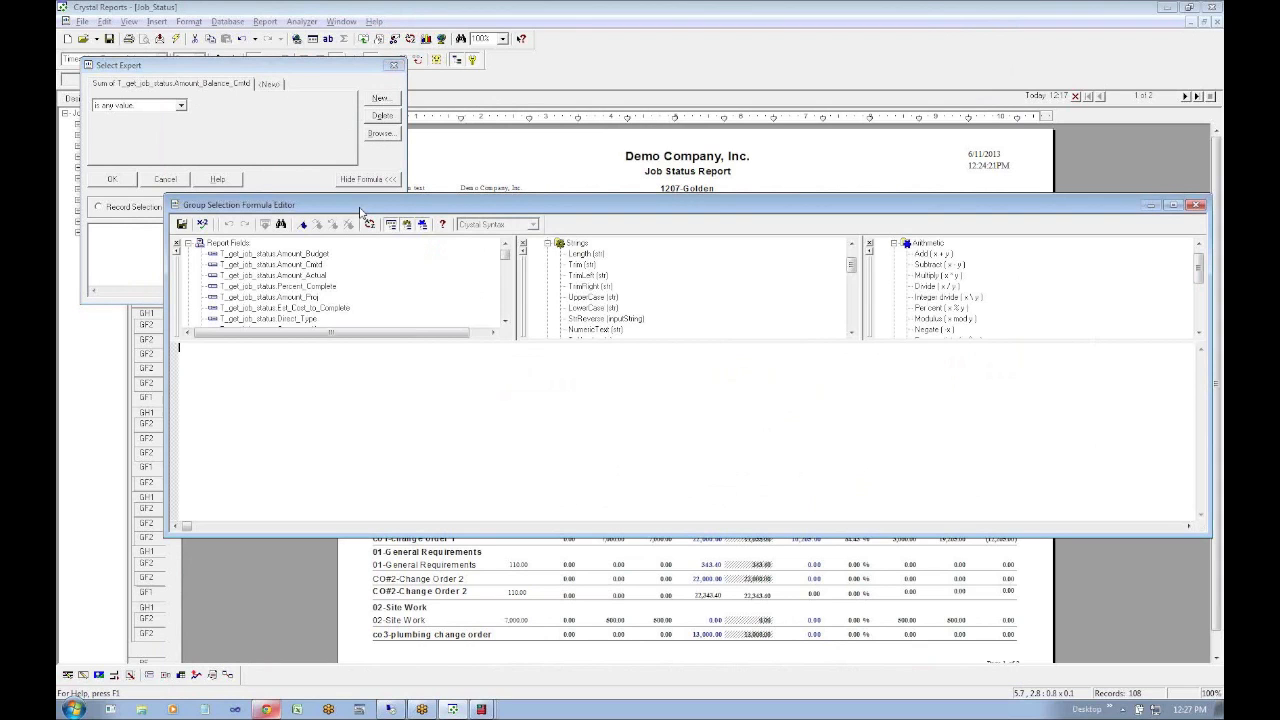
{"action": "left_click", "coordinate": [314, 177]}
{"action": "left_click", "coordinate": [216, 85]}
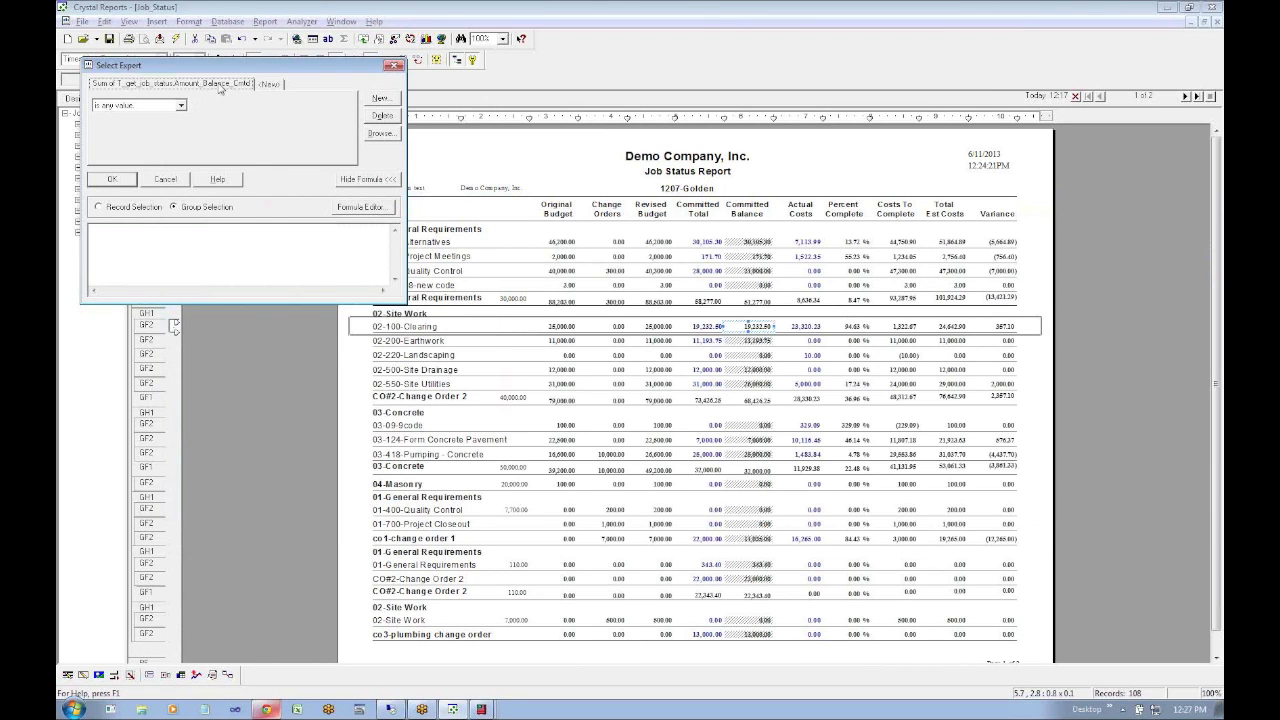
{"action": "left_click", "coordinate": [348, 208]}
Switch to the spreadsheet and append "| Formula Editor" to the Select Expert note
{"action": "key", "text": "alt+Tab"}
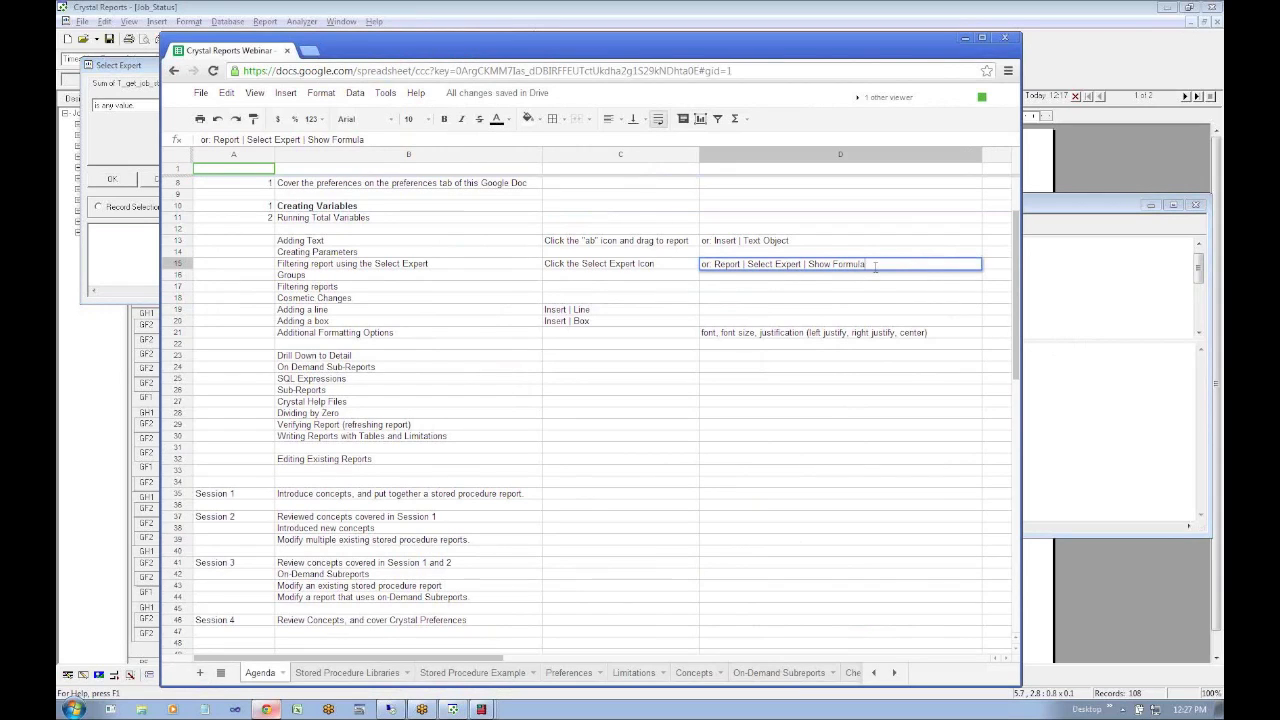
{"action": "type", "text": "Formula"}
{"action": "key", "text": "Return"}
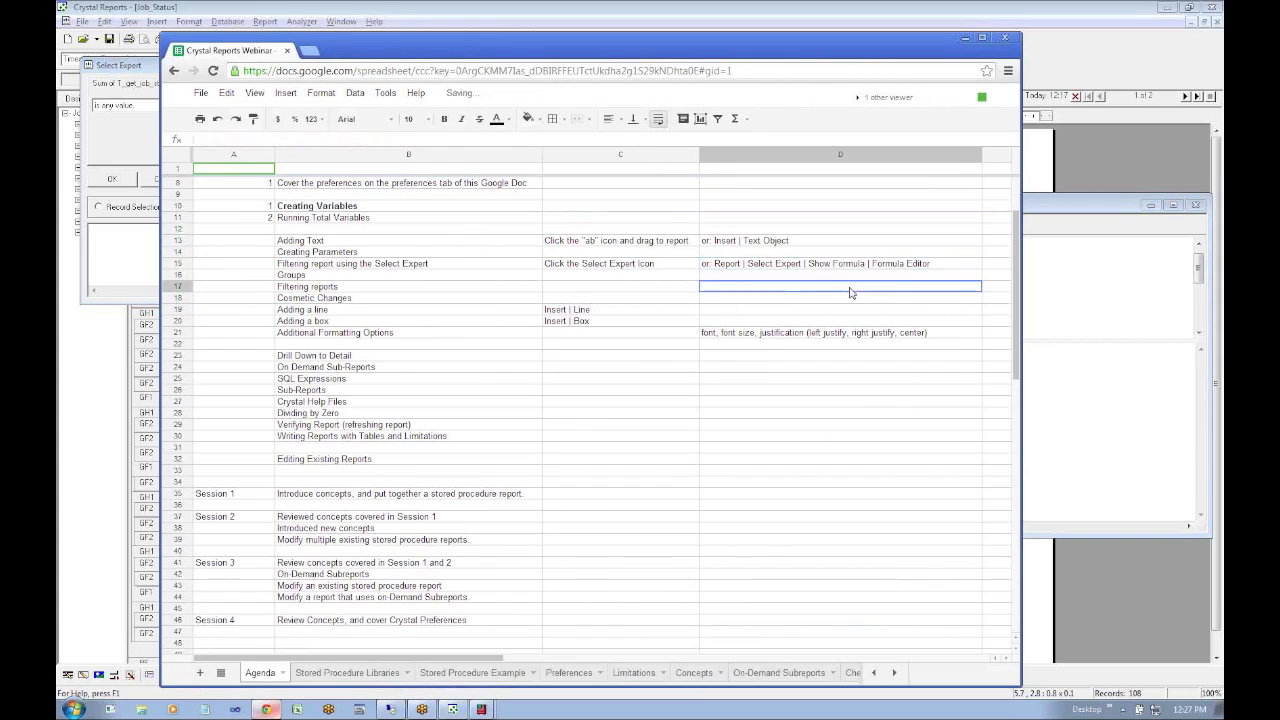
Switch to Crystal Reports and begin the group selection formula with {T_get_job_status.Bill_Code} = 'All' or {T_get_job_status.Bill_Code} =
{"action": "key", "text": "alt+Tab"}
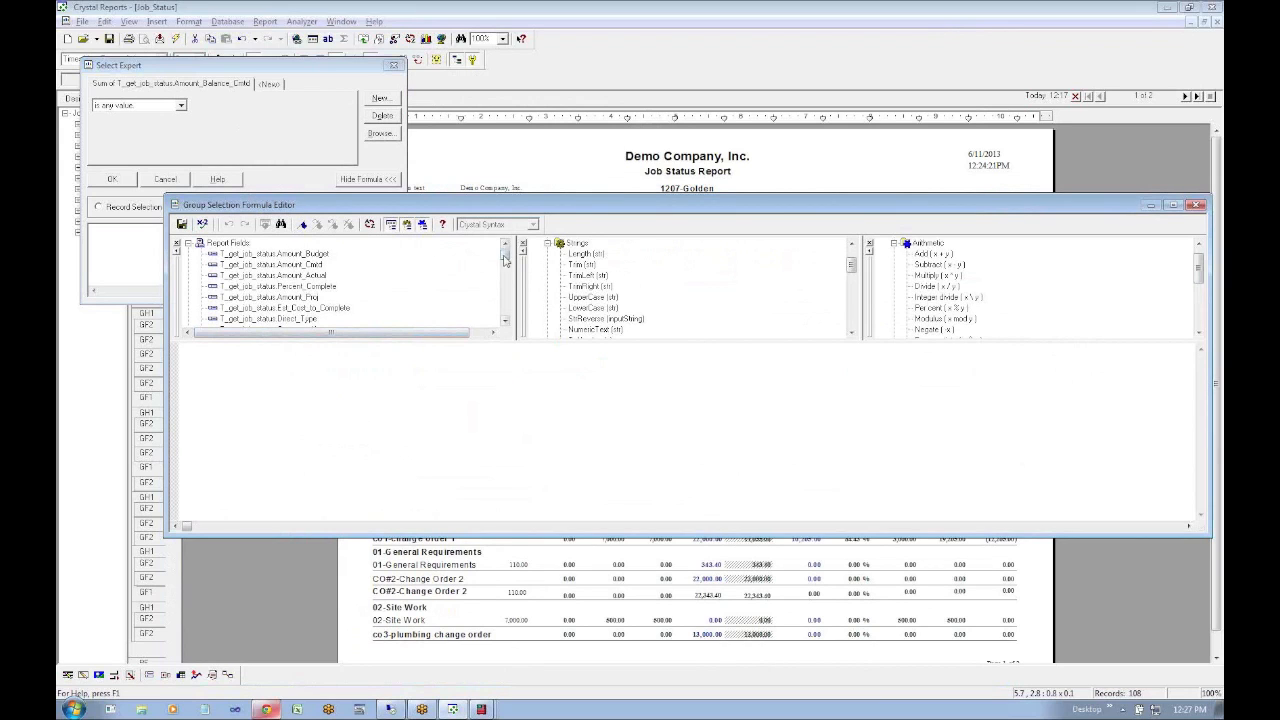
{"action": "left_click_drag", "start_coordinate": [505, 260], "coordinate": [509, 276]}
{"action": "double_click", "coordinate": [260, 297]}
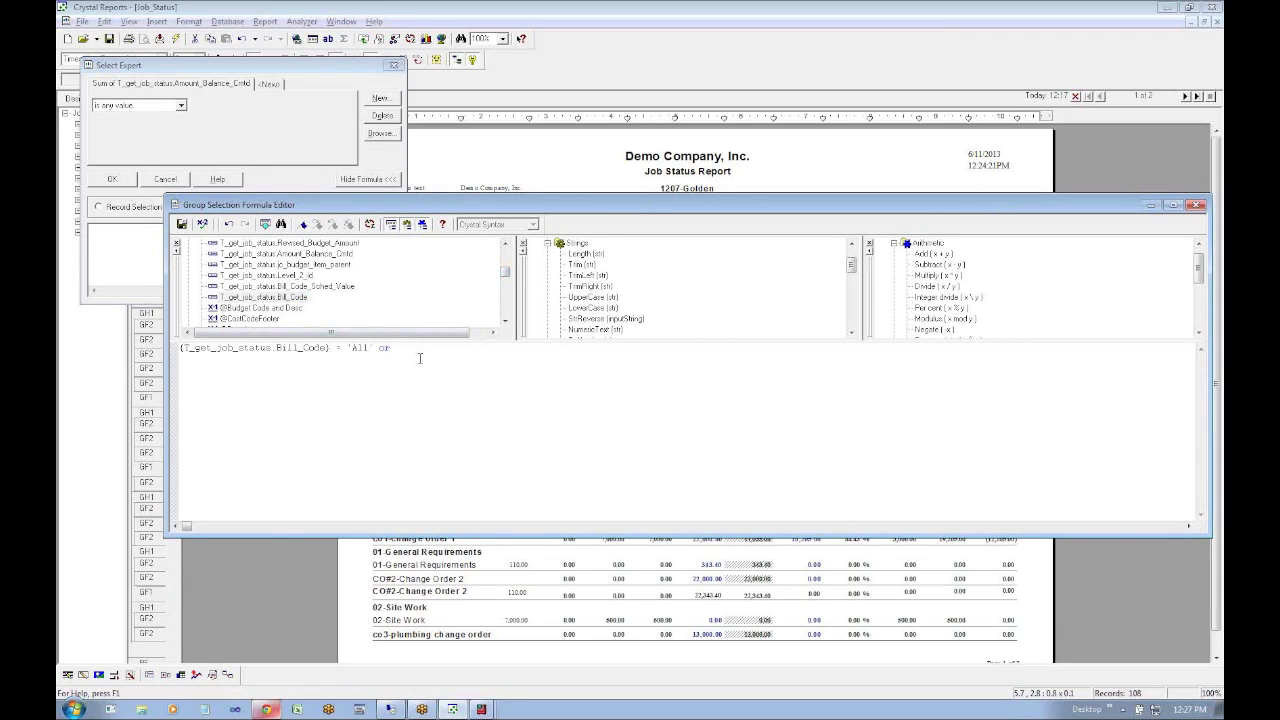
{"action": "double_click", "coordinate": [275, 298]}
Examine the 'All' condition of the formula and look through the report fields for the One Bill Code parameter
{"action": "left_click", "coordinate": [505, 321]}
{"action": "left_click", "coordinate": [505, 321]}
{"action": "left_click", "coordinate": [505, 321]}
{"action": "left_click", "coordinate": [505, 321]}
{"action": "left_click", "coordinate": [505, 321]}
{"action": "left_click", "coordinate": [505, 321]}
{"action": "left_click", "coordinate": [505, 321]}
{"action": "left_click", "coordinate": [505, 321]}
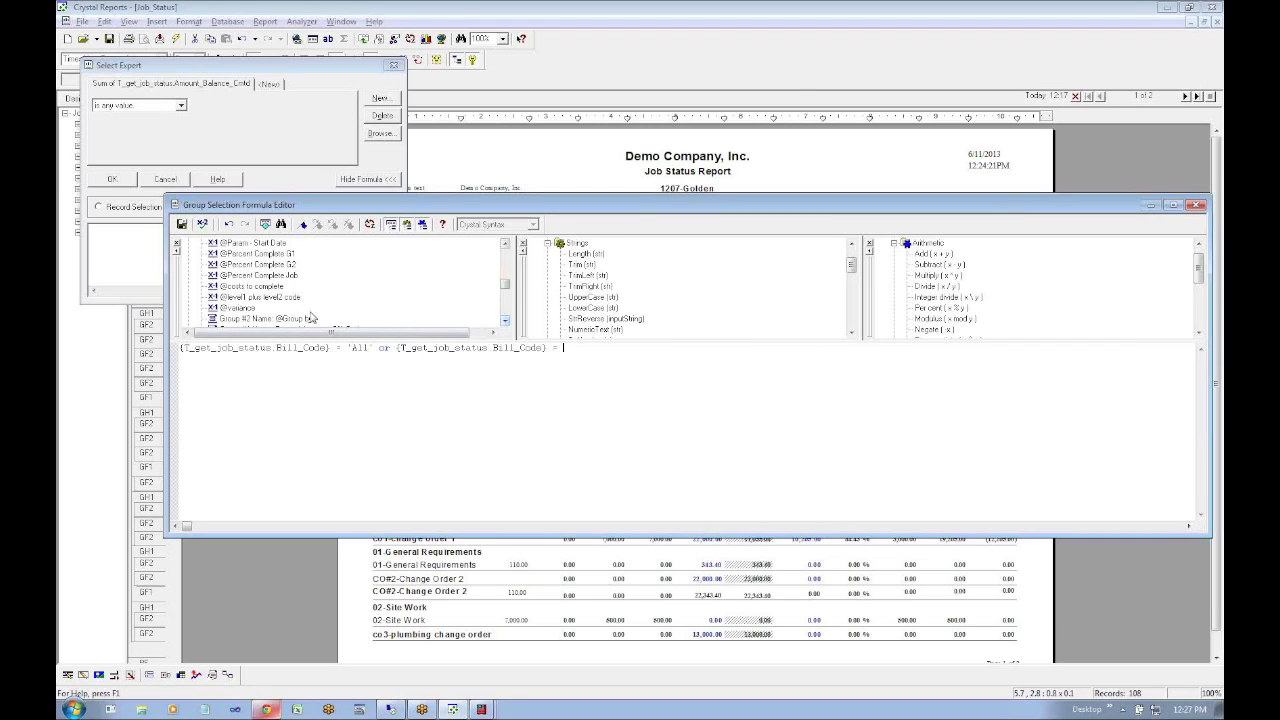
{"action": "left_click_drag", "start_coordinate": [373, 348], "coordinate": [162, 352]}
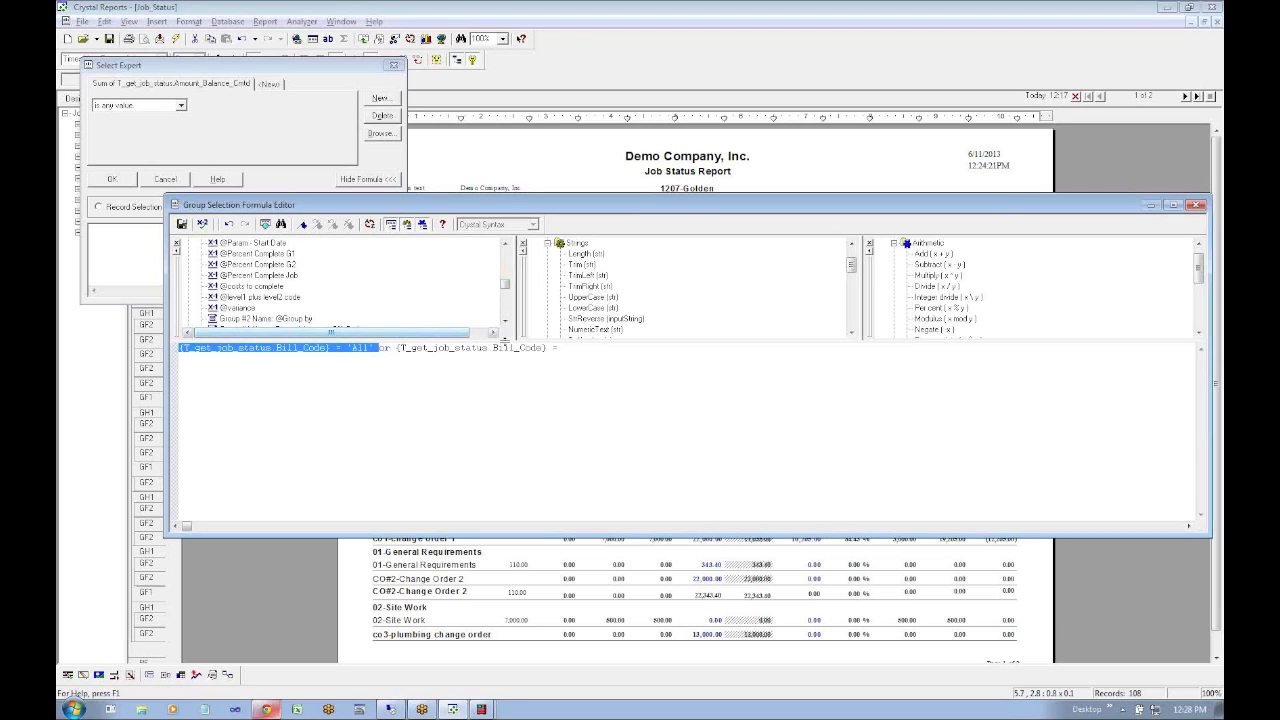
{"action": "left_click", "coordinate": [505, 322]}
{"action": "left_click", "coordinate": [505, 322]}
{"action": "left_click", "coordinate": [505, 322]}
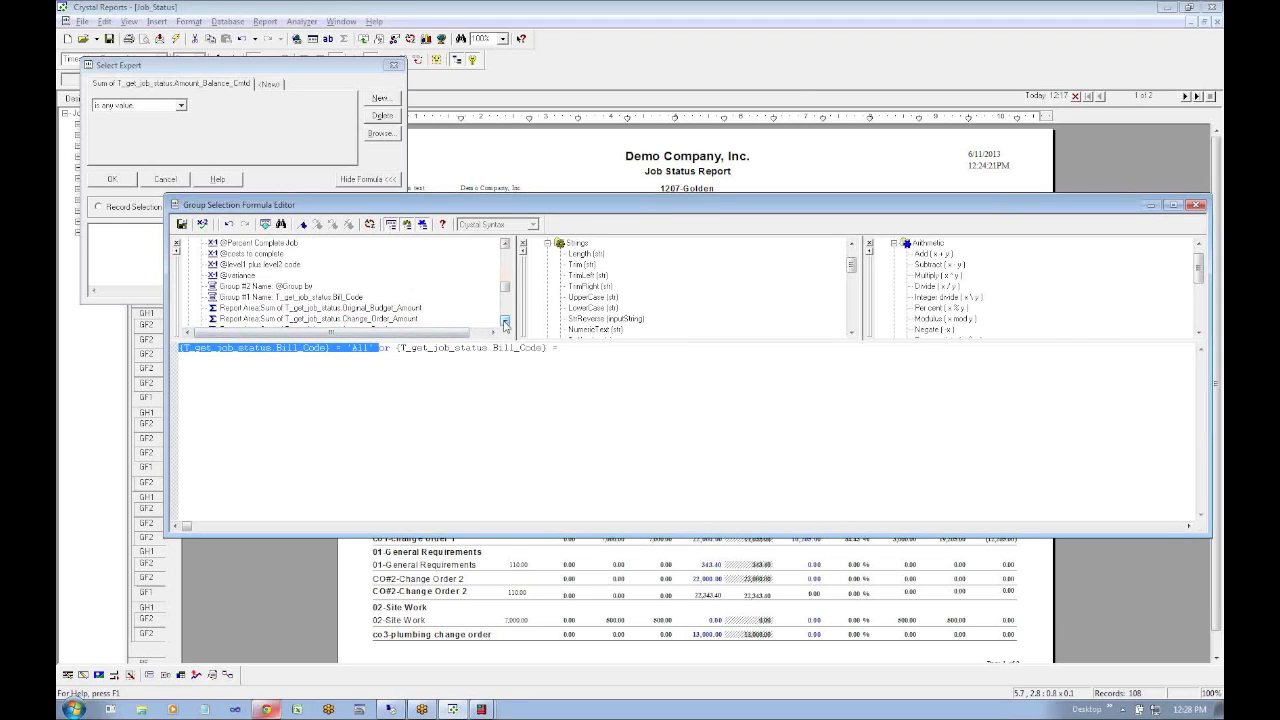
{"action": "left_click", "coordinate": [353, 348]}
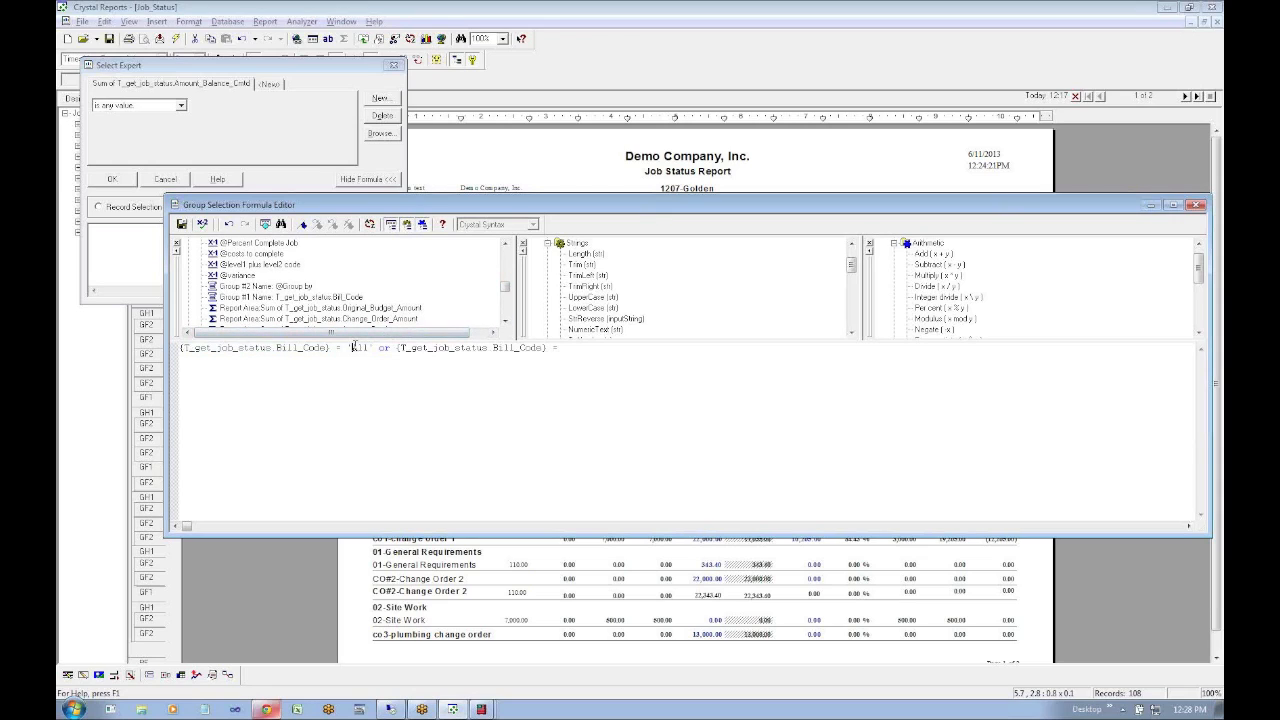
{"action": "double_click", "coordinate": [350, 348]}
{"action": "left_click", "coordinate": [581, 352]}
{"action": "left_click", "coordinate": [505, 321]}
{"action": "left_click_drag", "start_coordinate": [506, 289], "coordinate": [505, 311]}
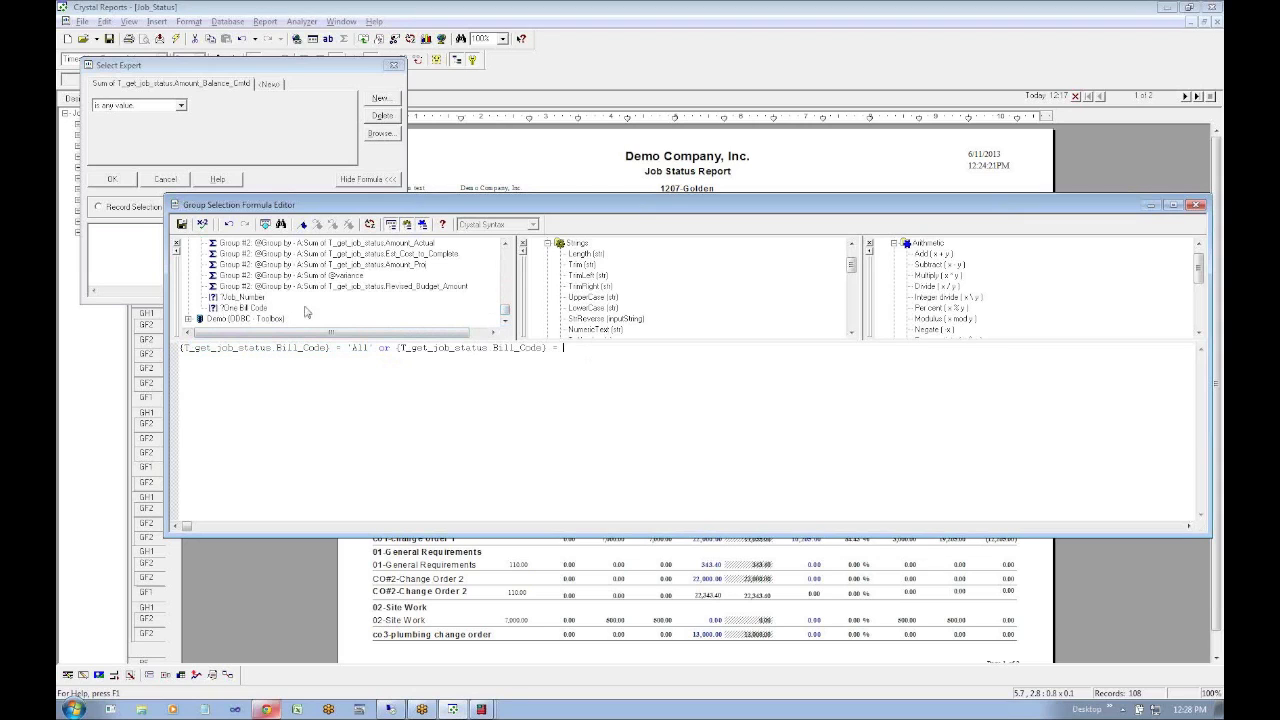
Insert the One Bill Code parameter from the report fields as the comparison value at the end of the formula
{"action": "left_click_drag", "start_coordinate": [505, 311], "coordinate": [519, 282]}
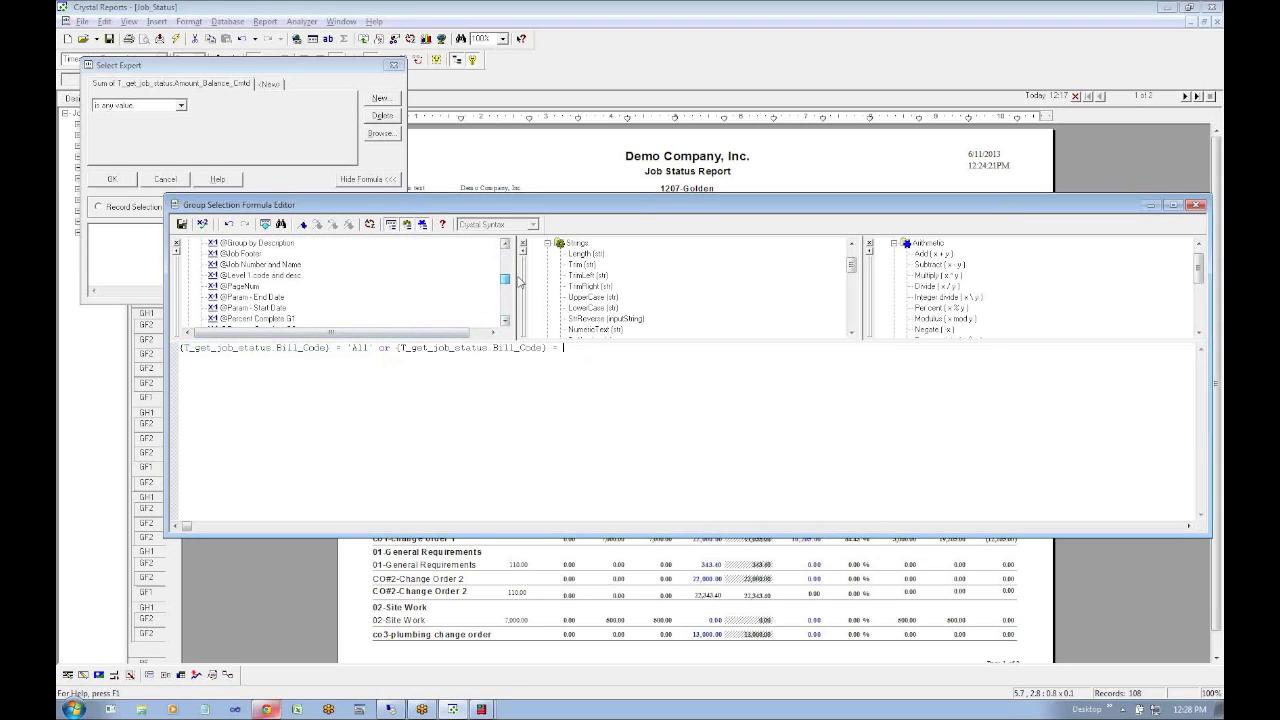
{"action": "left_click", "coordinate": [250, 275]}
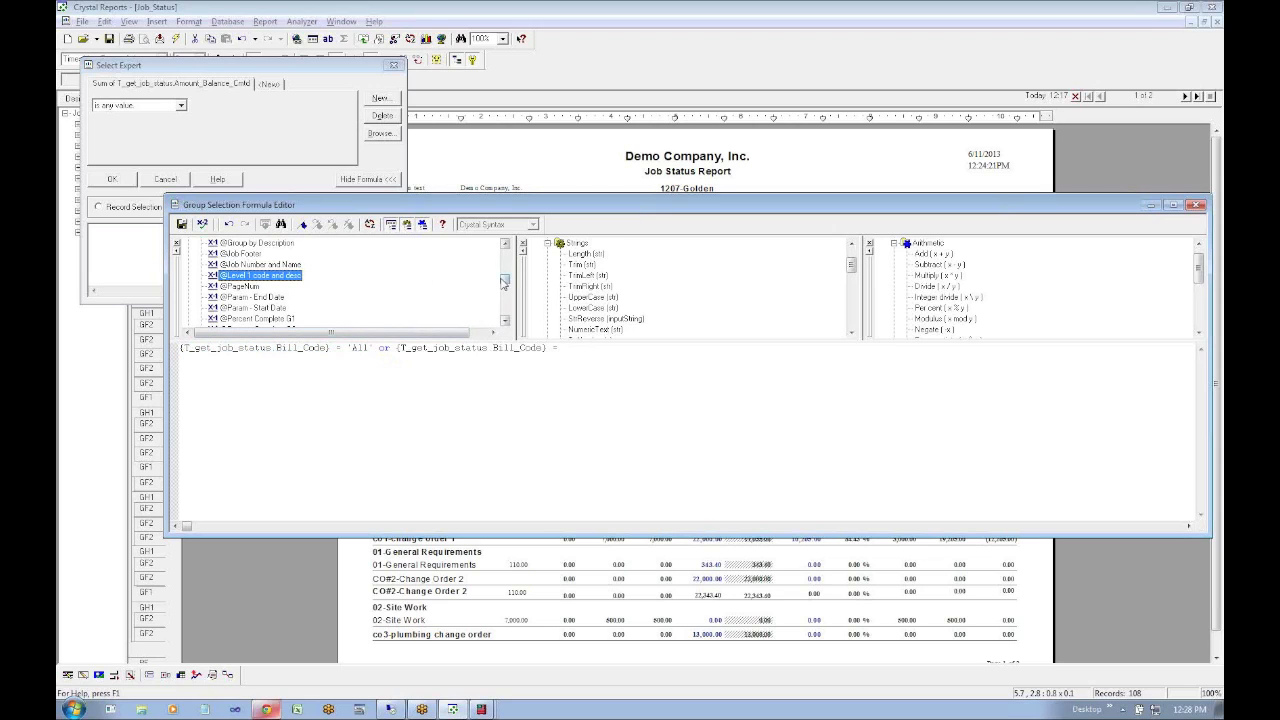
{"action": "scroll", "coordinate": [270, 300], "scroll_direction": "down", "scroll_amount": 10}
{"action": "left_click", "coordinate": [243, 308]}
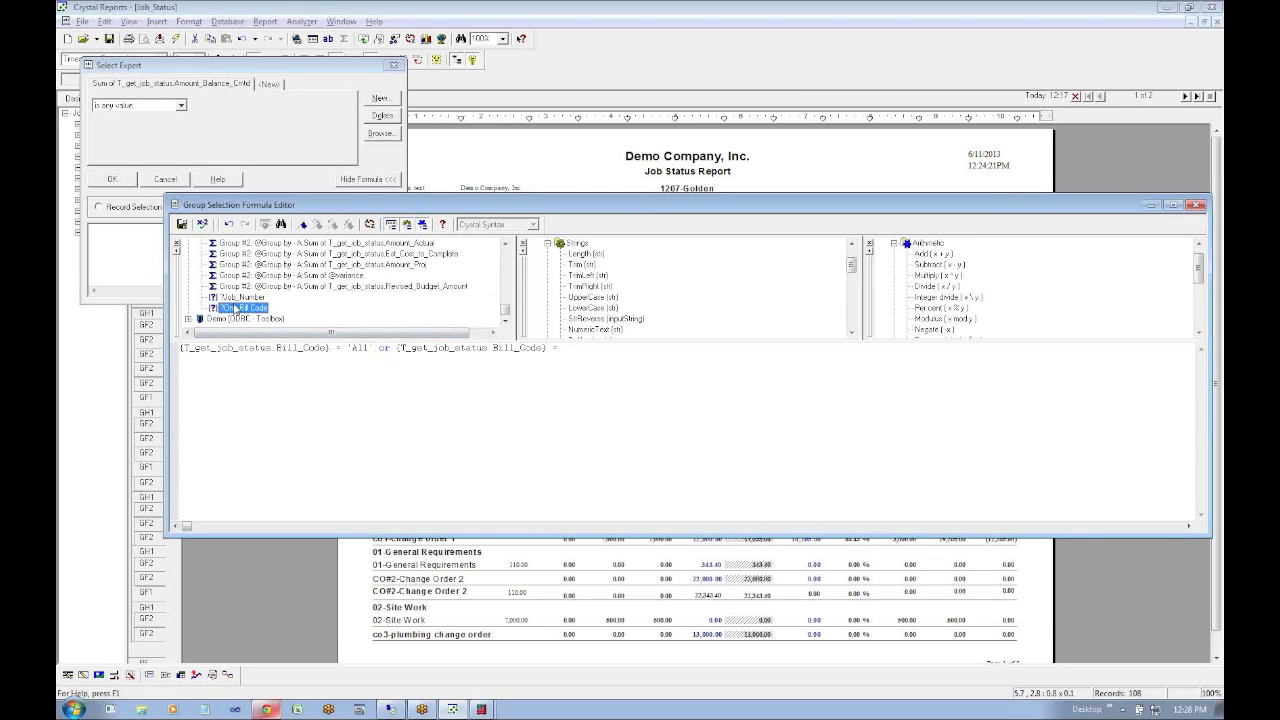
{"action": "left_click", "coordinate": [506, 272]}
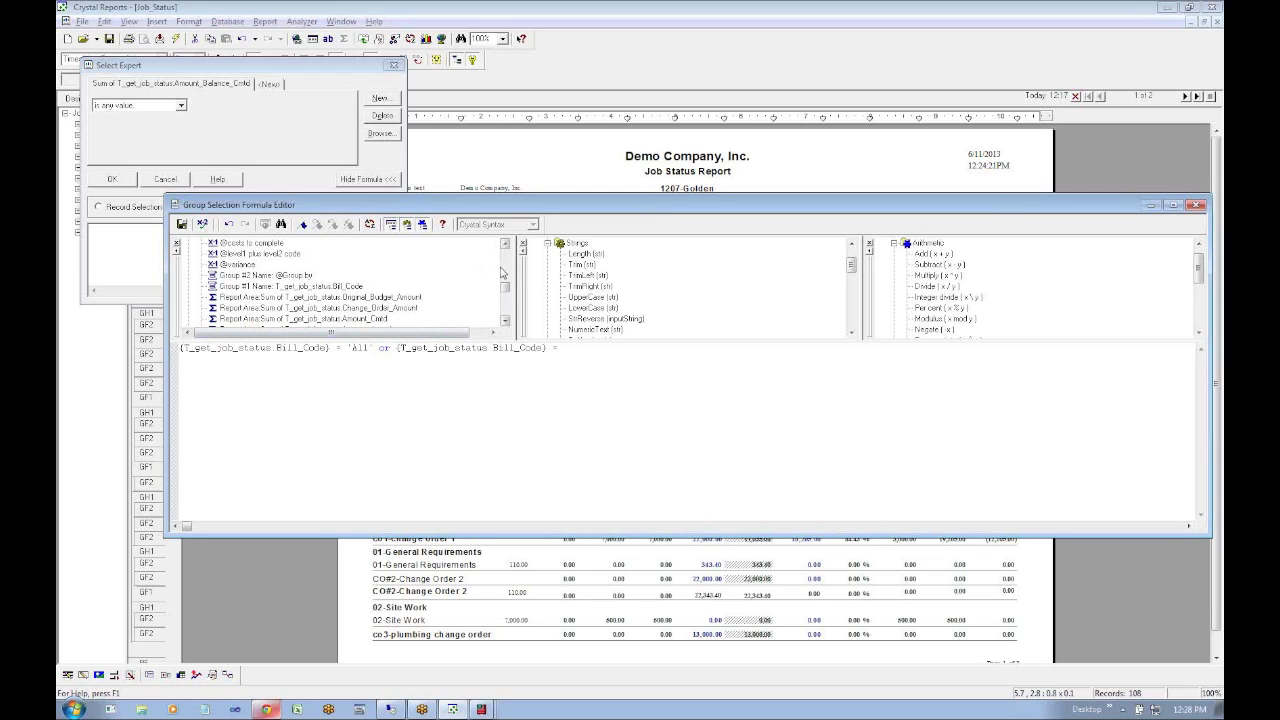
{"action": "left_click", "coordinate": [504, 258]}
{"action": "left_click", "coordinate": [504, 258]}
{"action": "left_click", "coordinate": [505, 258]}
{"action": "left_click", "coordinate": [505, 258]}
{"action": "left_click", "coordinate": [505, 258]}
{"action": "left_click_drag", "start_coordinate": [506, 260], "coordinate": [506, 318]}
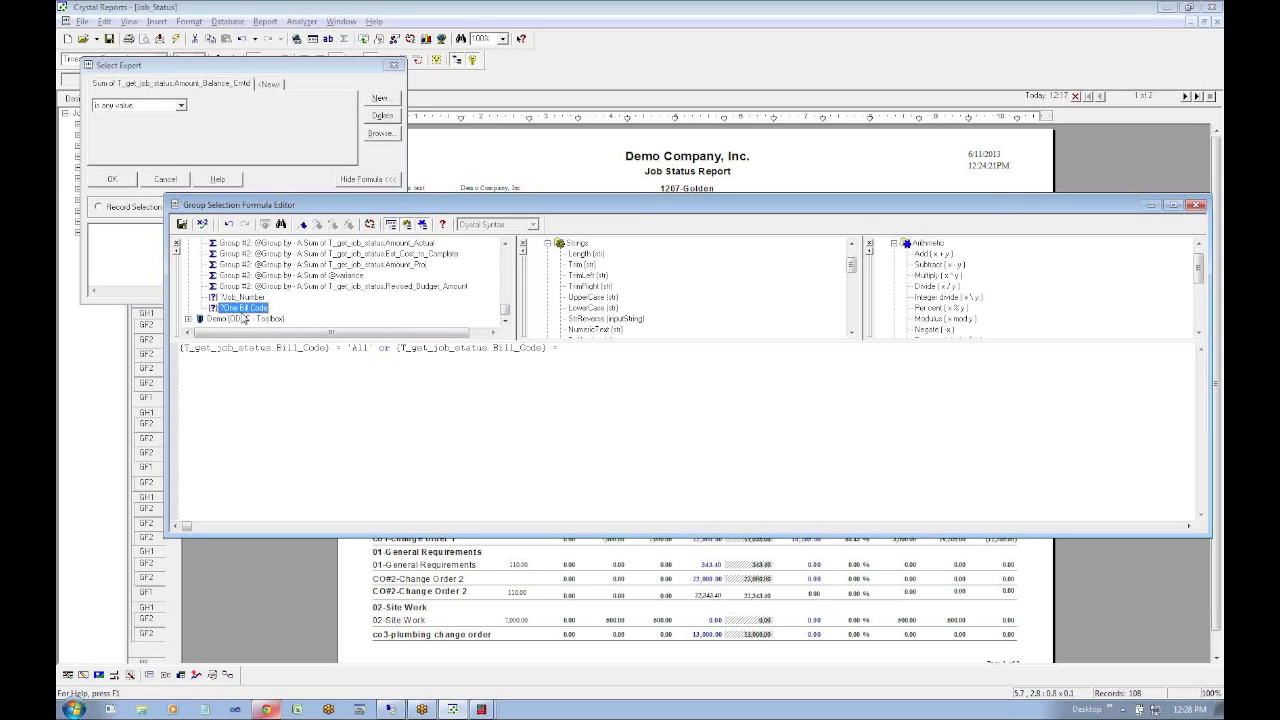
{"action": "double_click", "coordinate": [236, 309]}
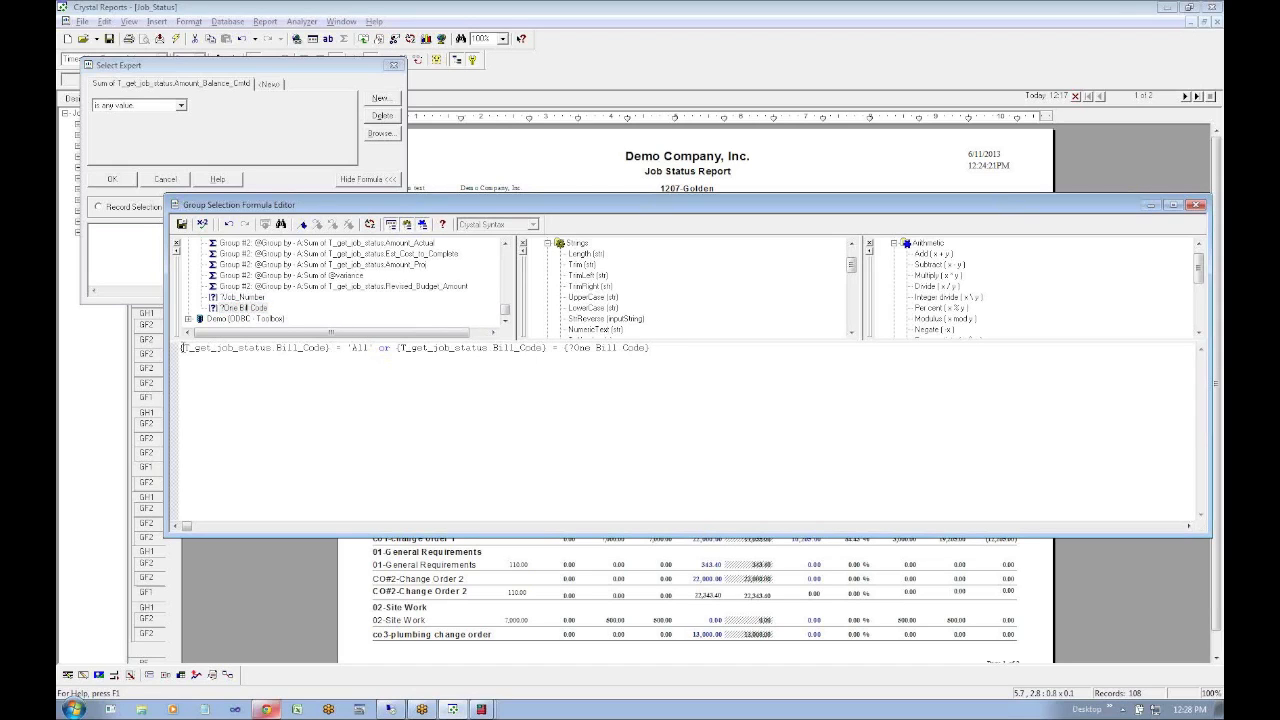
Enclose the whole Bill_Code formula in parentheses and highlight its "or" operator
{"action": "type", "text": "("}
{"action": "key", "text": "End"}
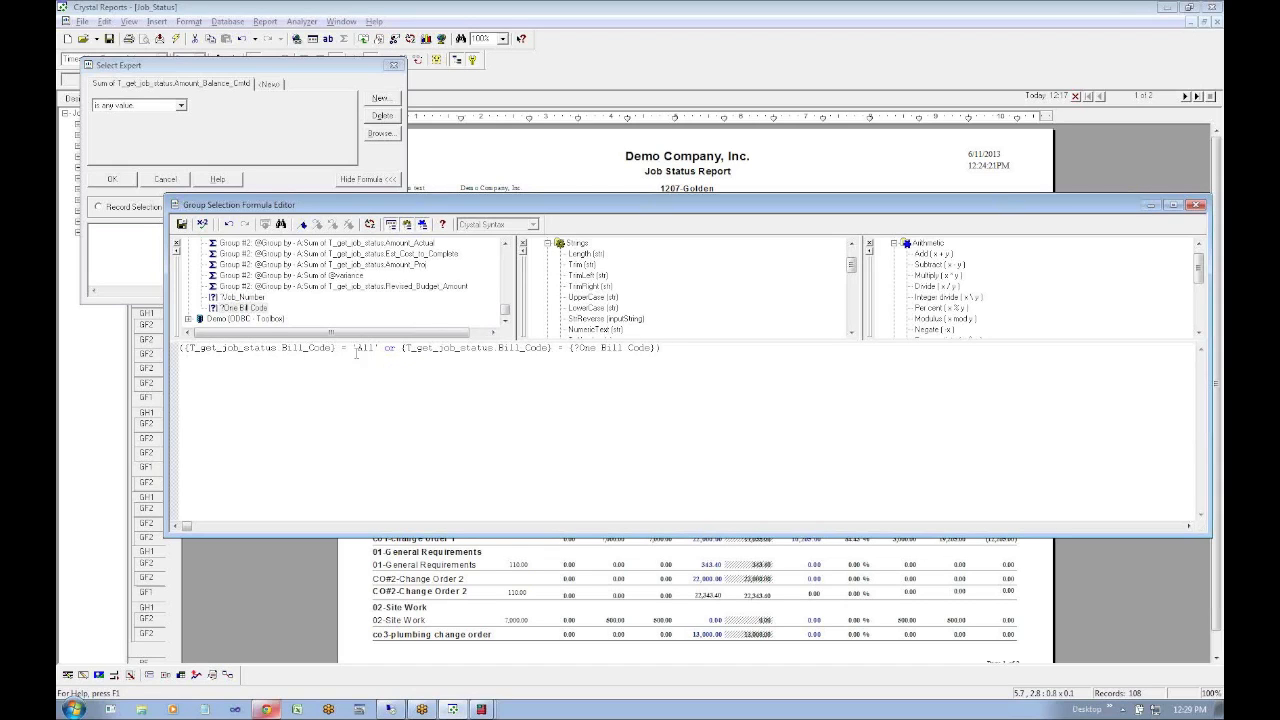
{"action": "left_click_drag", "start_coordinate": [380, 348], "coordinate": [396, 348]}
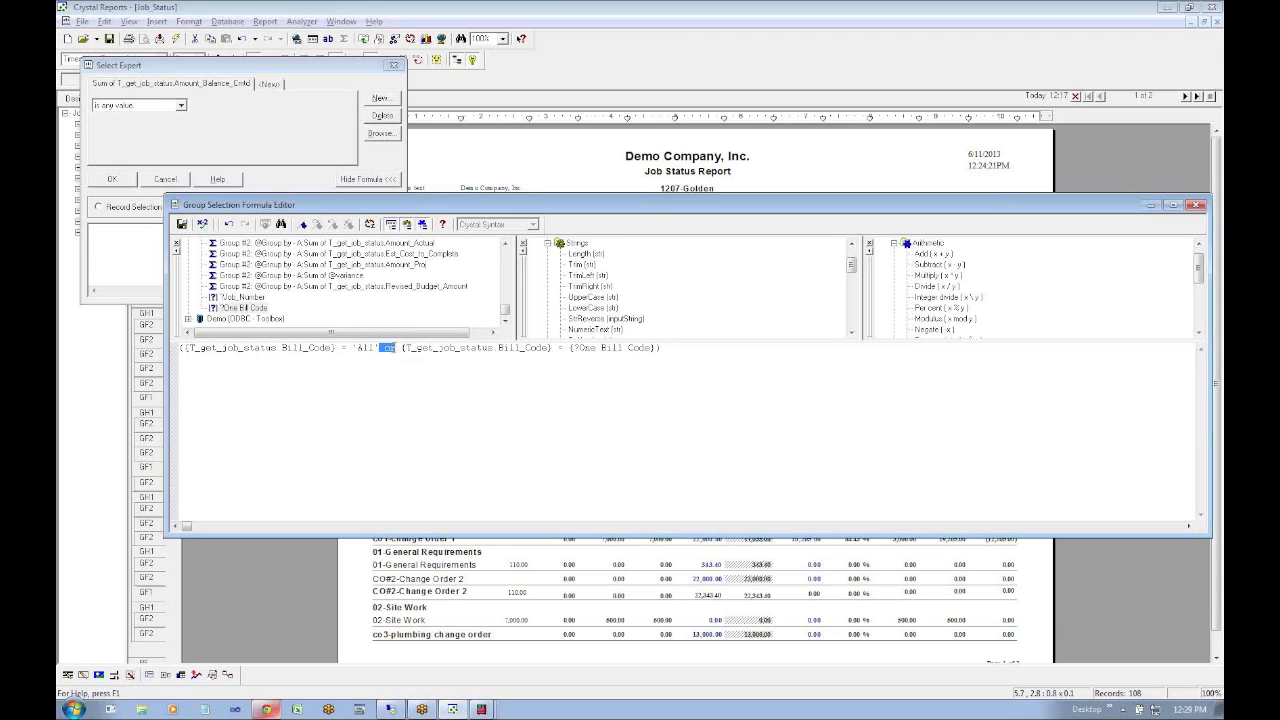
Remove the formula's outer parentheses, append a placeholder "and second conditon", and highlight everything following the "or" operator
{"action": "left_click", "coordinate": [682, 349]}
{"action": "key", "text": "BackSpace"}
{"action": "left_click", "coordinate": [183, 348]}
{"action": "key", "text": "BackSpace"}
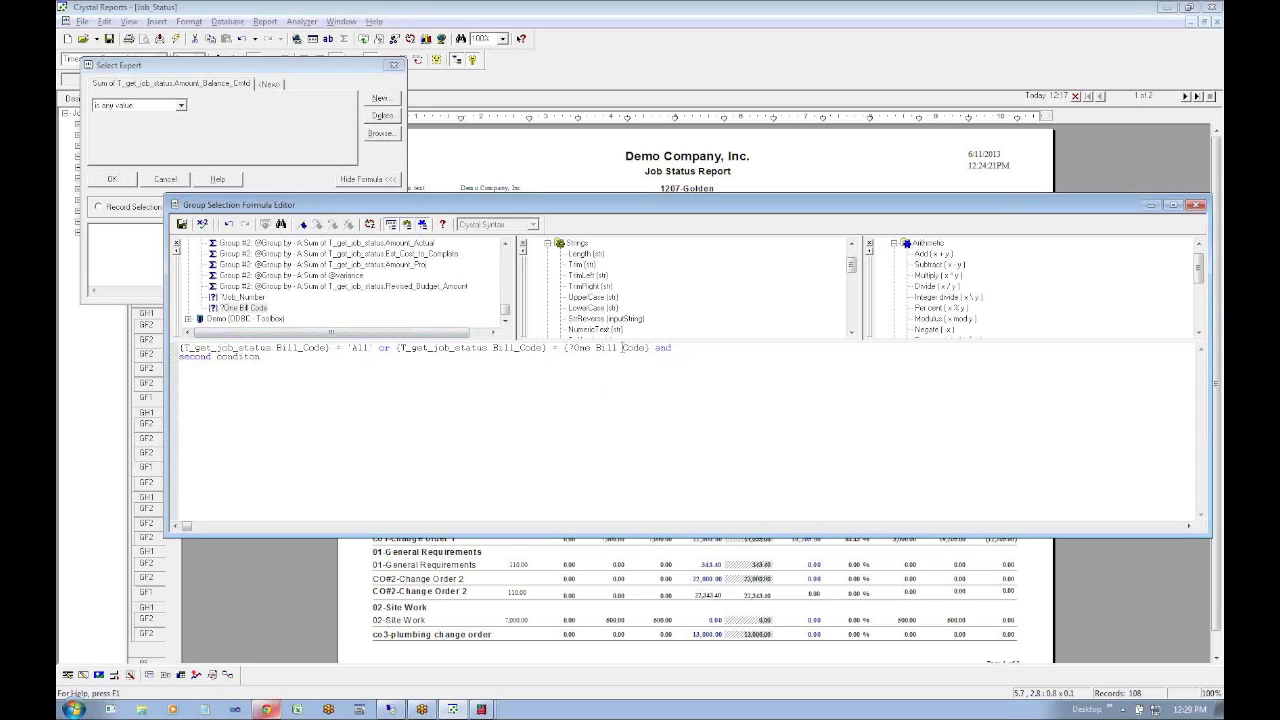
{"action": "left_click_drag", "start_coordinate": [397, 347], "coordinate": [443, 374]}
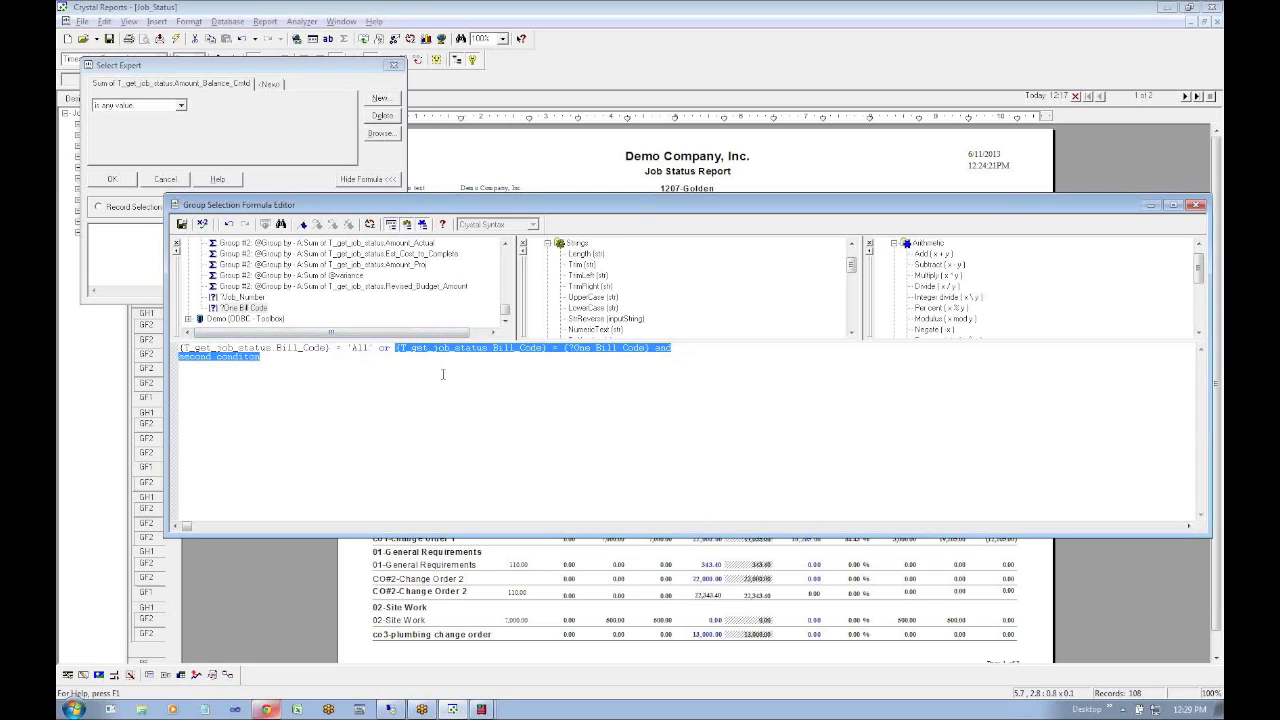
{"action": "left_click", "coordinate": [430, 349]}
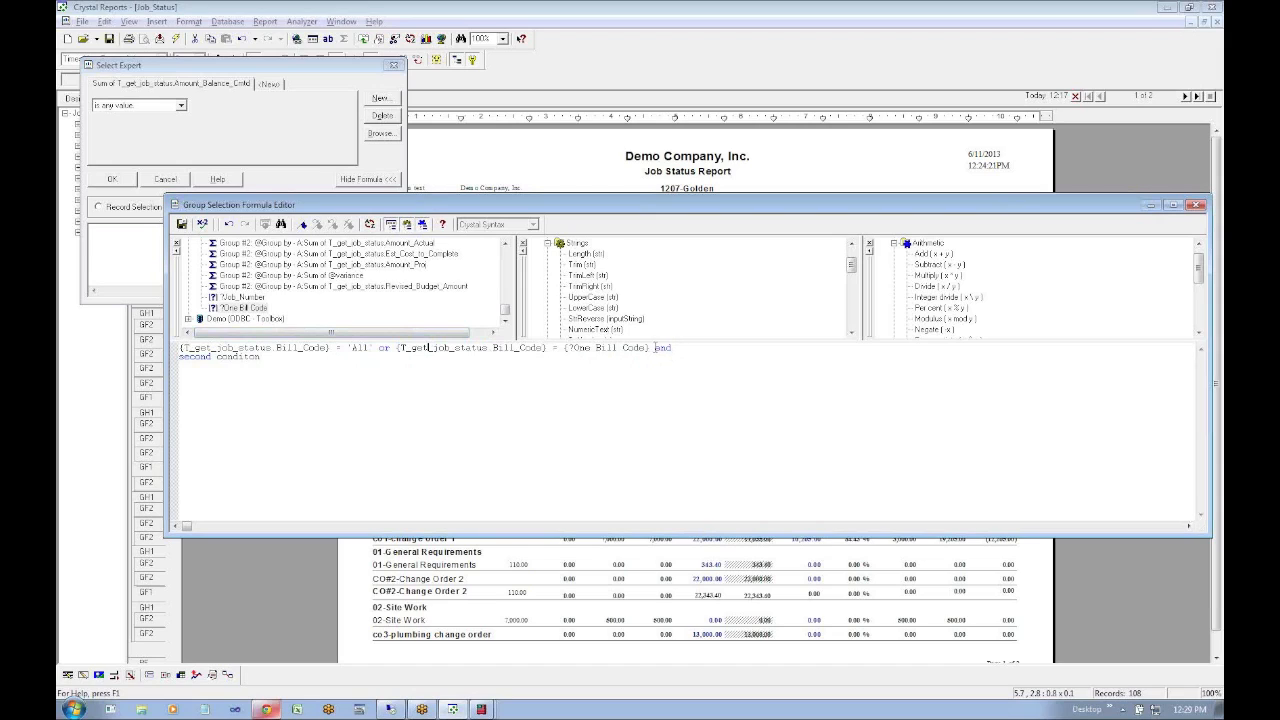
Enclose the two Bill_Code comparisons in parentheses and delete the placeholder second condition that follows them
{"action": "type", "text": ")"}
{"action": "type", "text": "("}
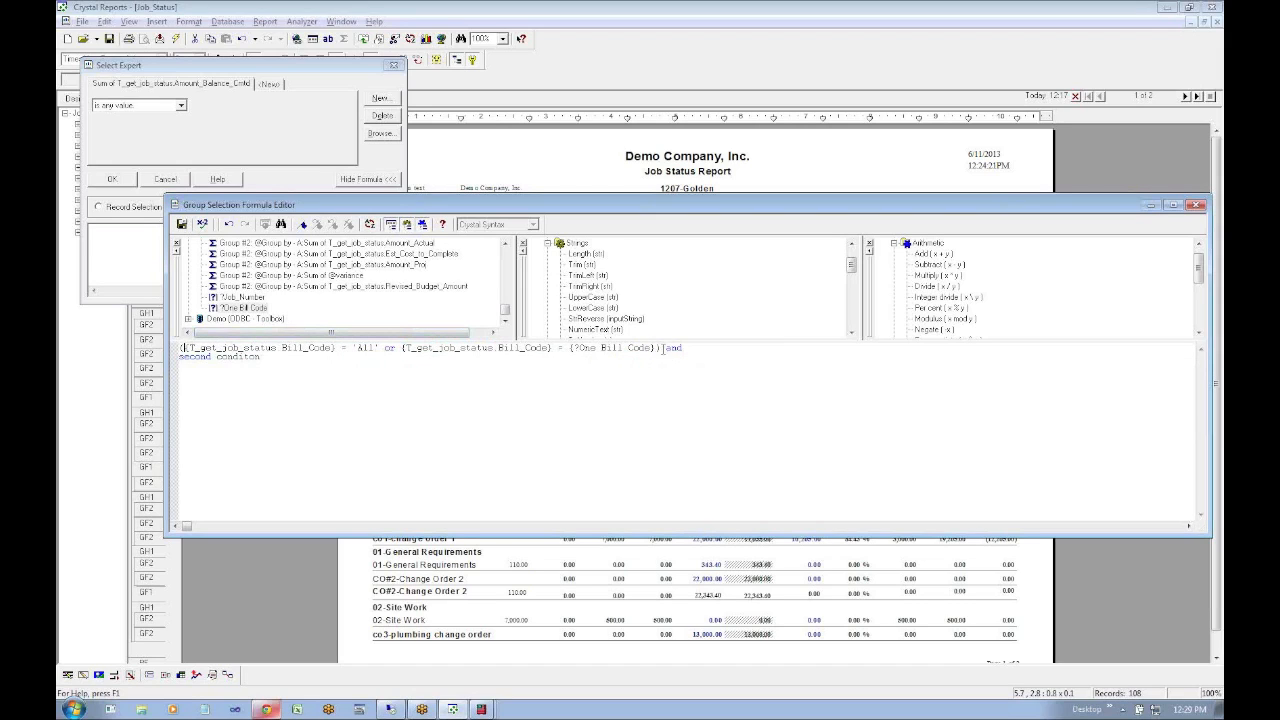
{"action": "left_click_drag", "start_coordinate": [663, 349], "coordinate": [712, 400]}
{"action": "left_click", "coordinate": [652, 370]}
{"action": "left_click_drag", "start_coordinate": [662, 349], "coordinate": [720, 383]}
{"action": "key", "text": "Delete"}
Save and close the group selection formula, and apply the Select Expert to the report
{"action": "left_click", "coordinate": [177, 347]}
{"action": "double_click", "coordinate": [389, 348]}
{"action": "left_click", "coordinate": [177, 224]}
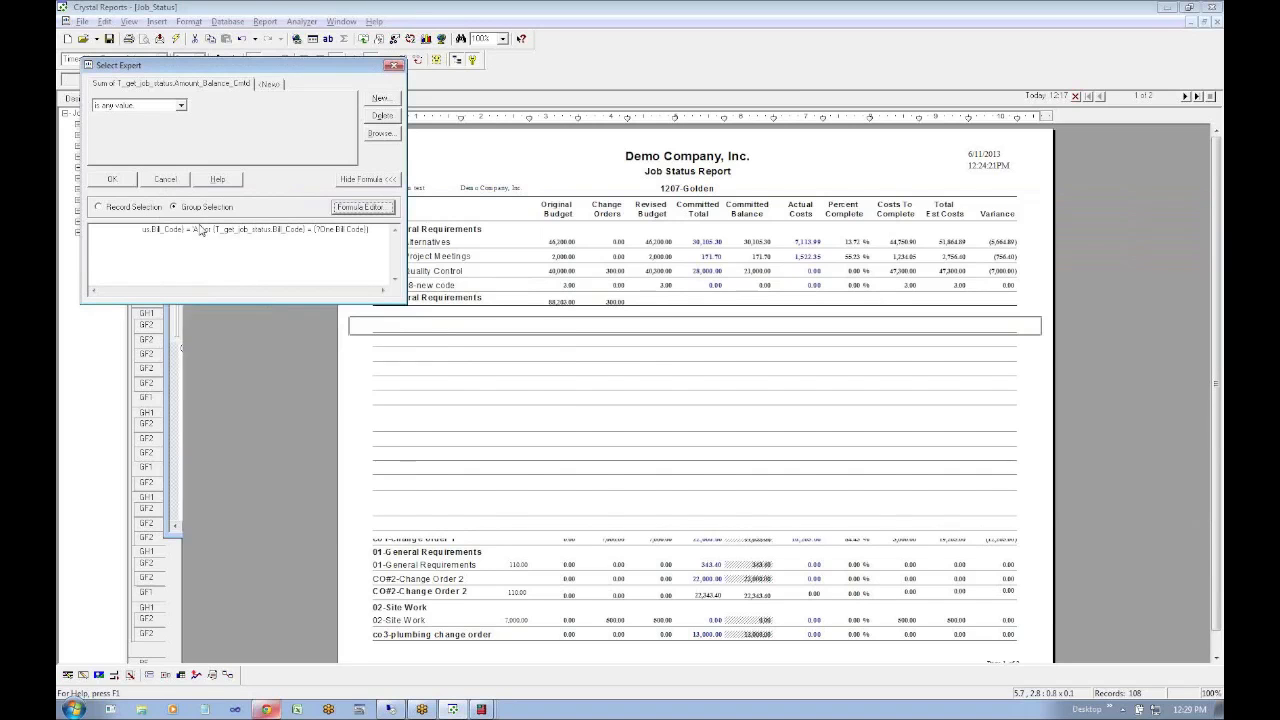
{"action": "left_click", "coordinate": [120, 183]}
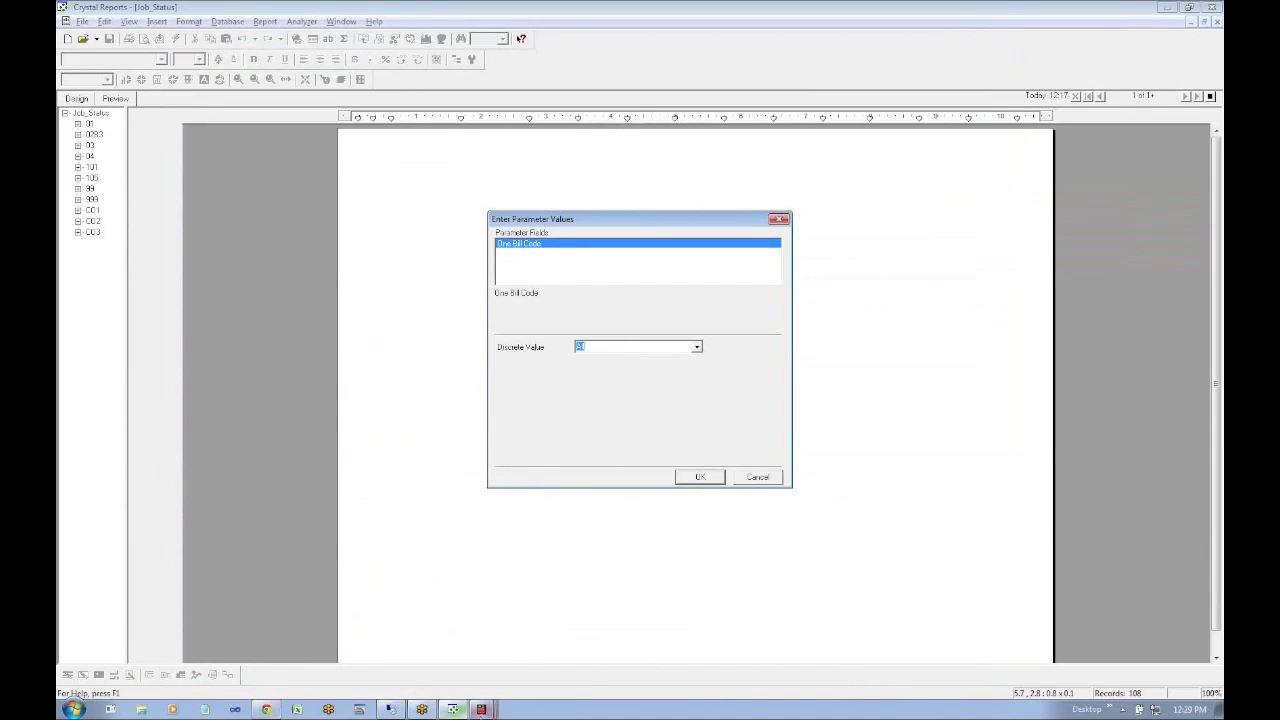
Check the job's billing codes in TimeSuite Toolbox and return to Crystal Reports to submit an 01 value for One Bill Code
{"action": "right_click", "coordinate": [484, 709]}
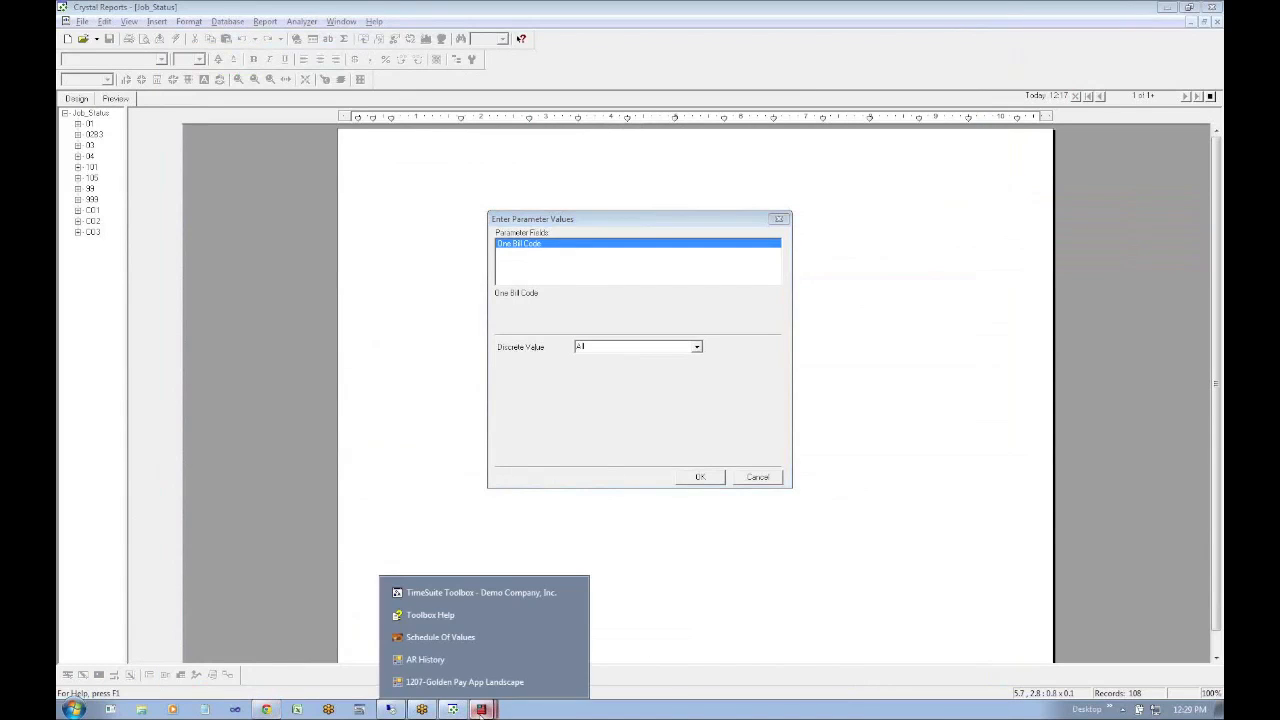
{"action": "left_click", "coordinate": [450, 592]}
{"action": "key", "text": "alt+Tab"}
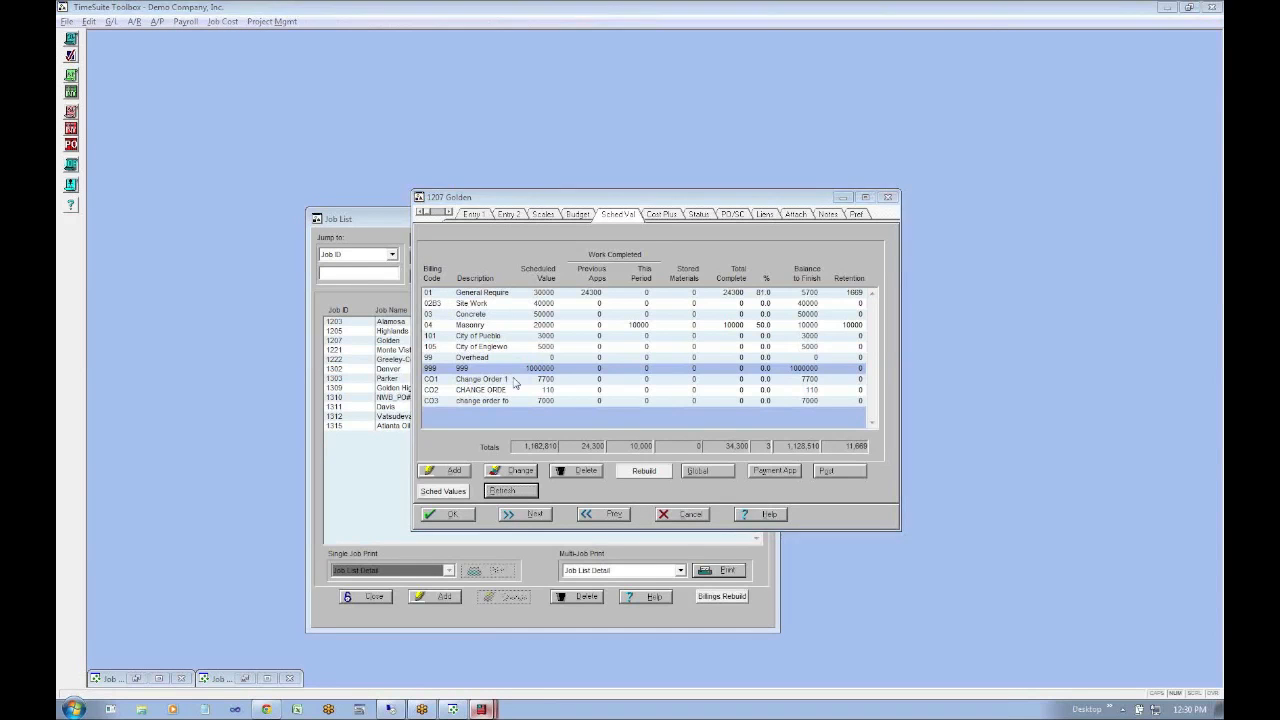
{"action": "type", "text": "01"}
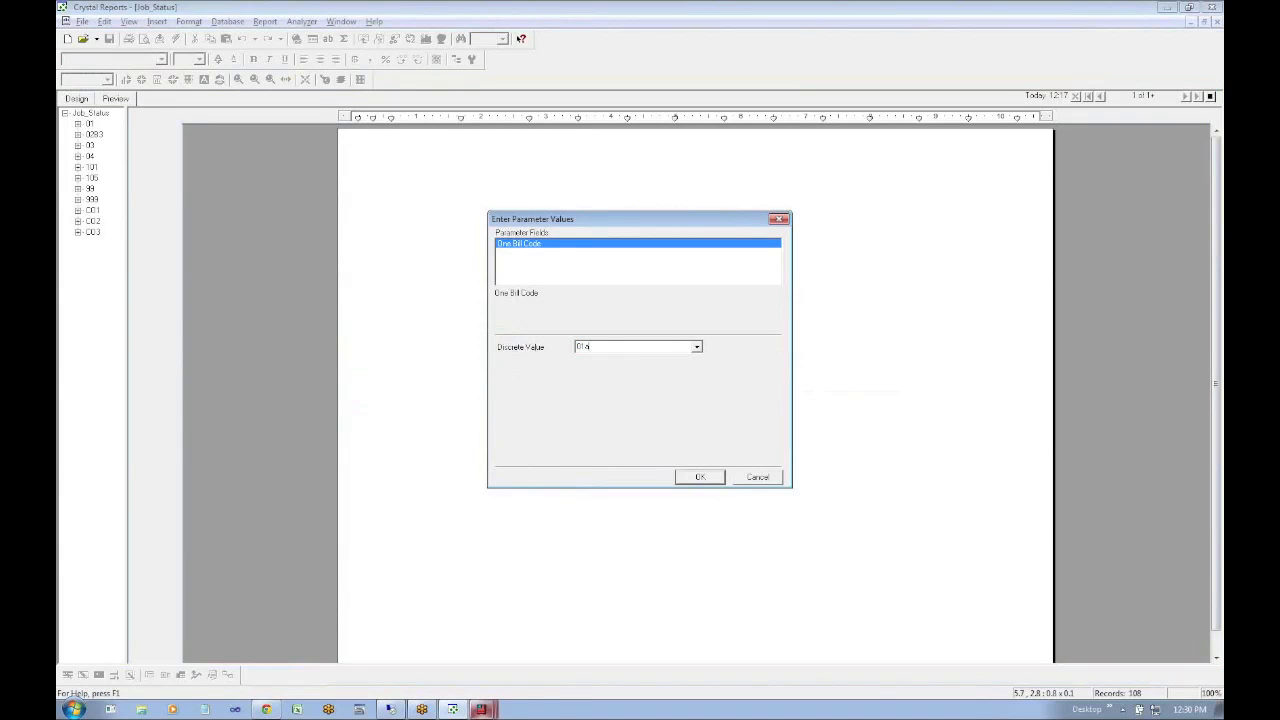
{"action": "left_click", "coordinate": [684, 477]}
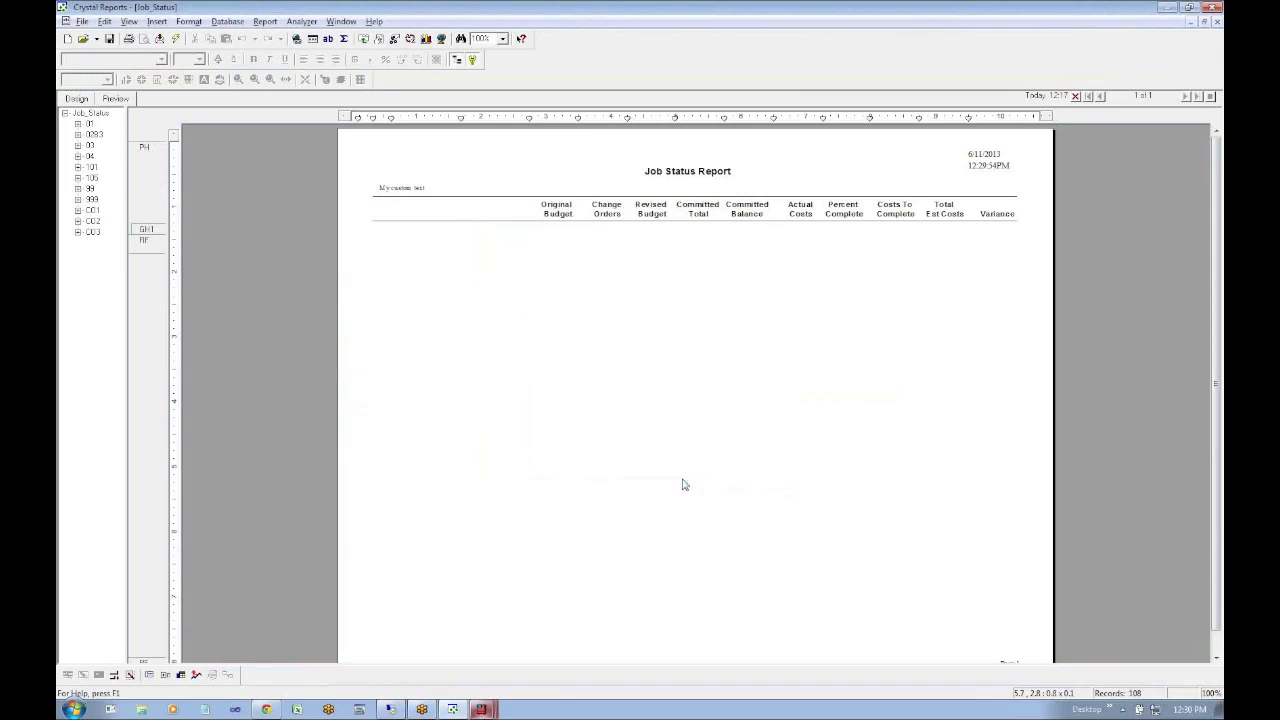
Refresh the report data with new parameter values, using job 1207-Golden and One Bill Code 01
{"action": "left_click", "coordinate": [175, 40]}
{"action": "left_click", "coordinate": [563, 338]}
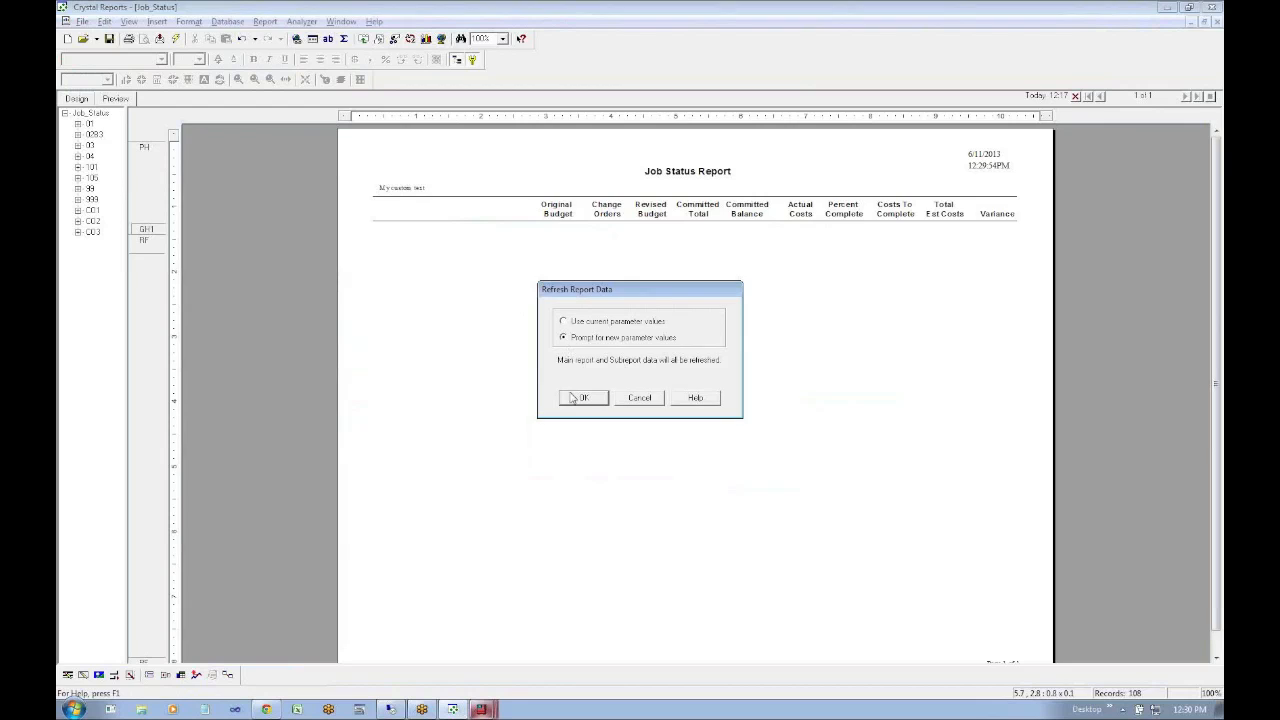
{"action": "left_click", "coordinate": [578, 400]}
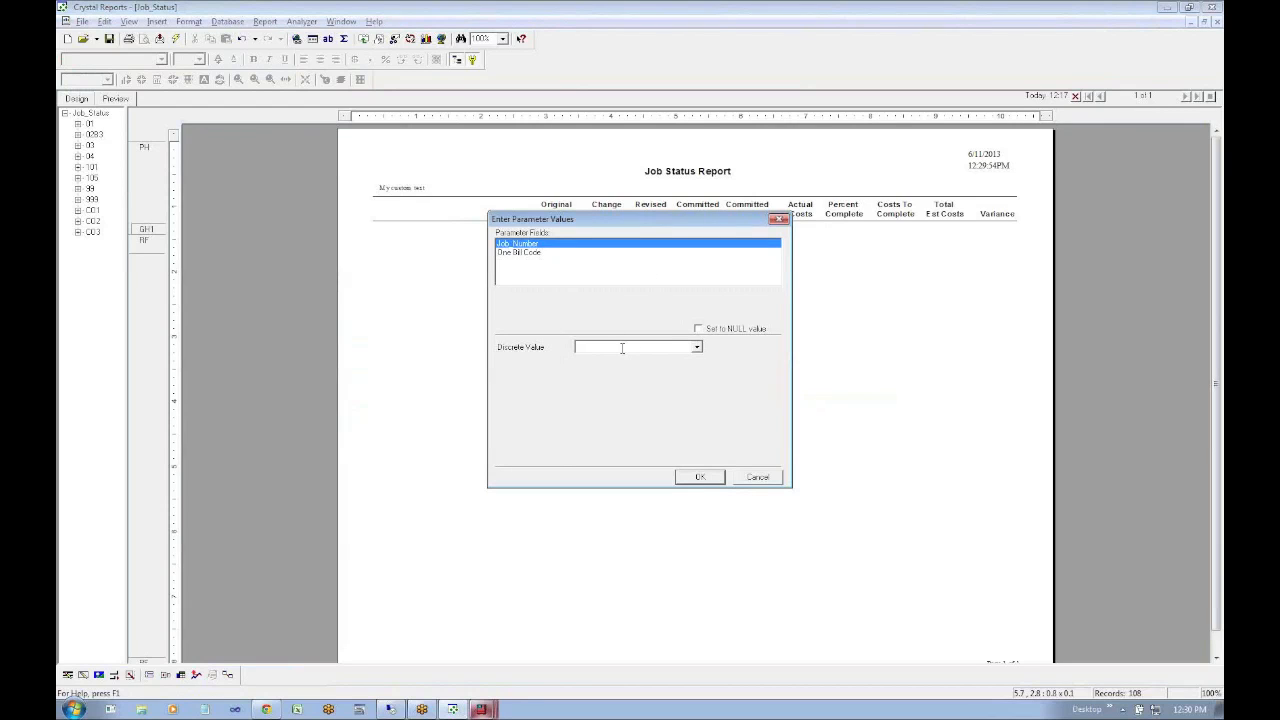
{"action": "left_click", "coordinate": [520, 256]}
{"action": "type", "text": "1"}
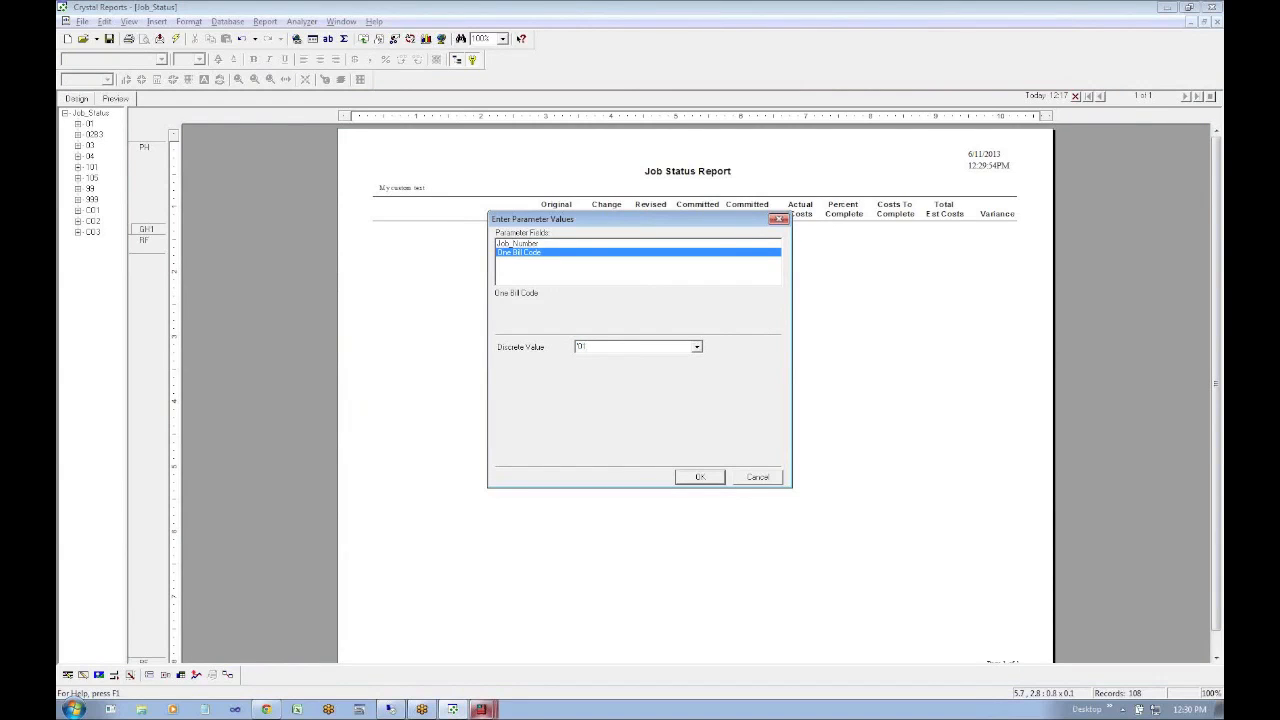
{"action": "left_click", "coordinate": [699, 476]}
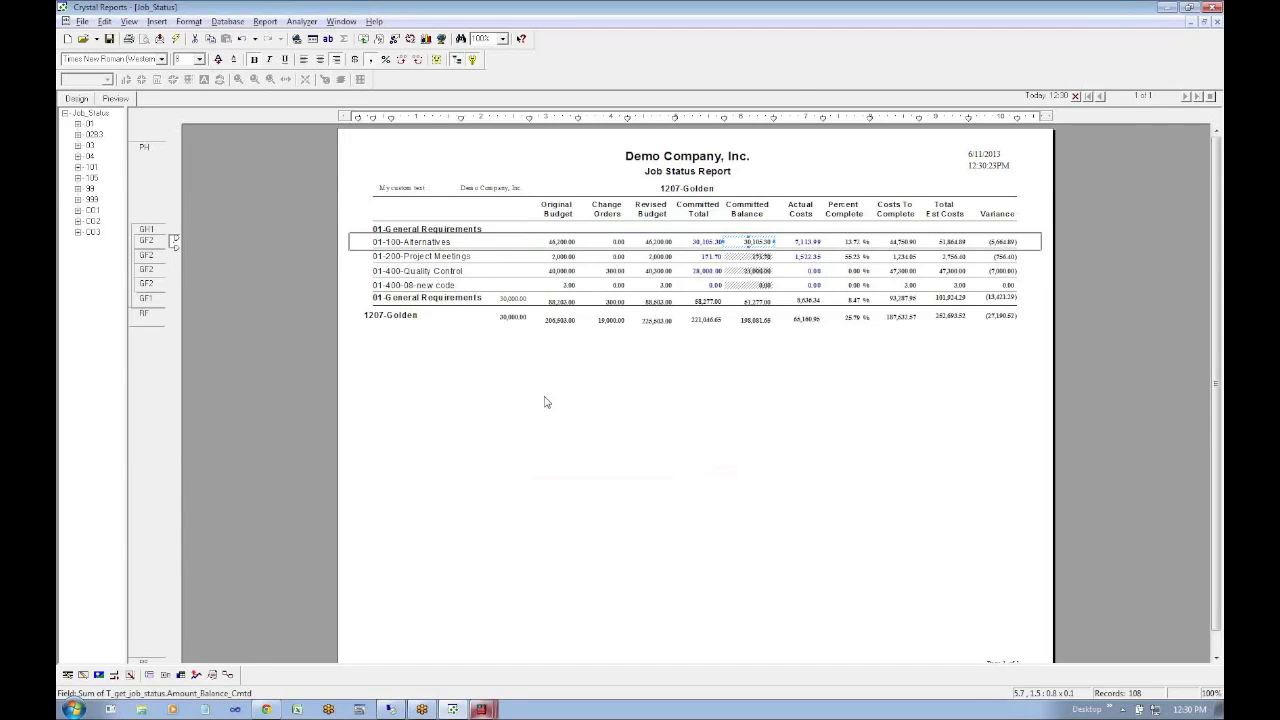
Switch to the agenda spreadsheet and set the session number for Adding Text to 2
{"action": "key", "text": "alt+Tab"}
{"action": "key", "text": "alt+Tab"}
{"action": "key", "text": "alt+Tab"}
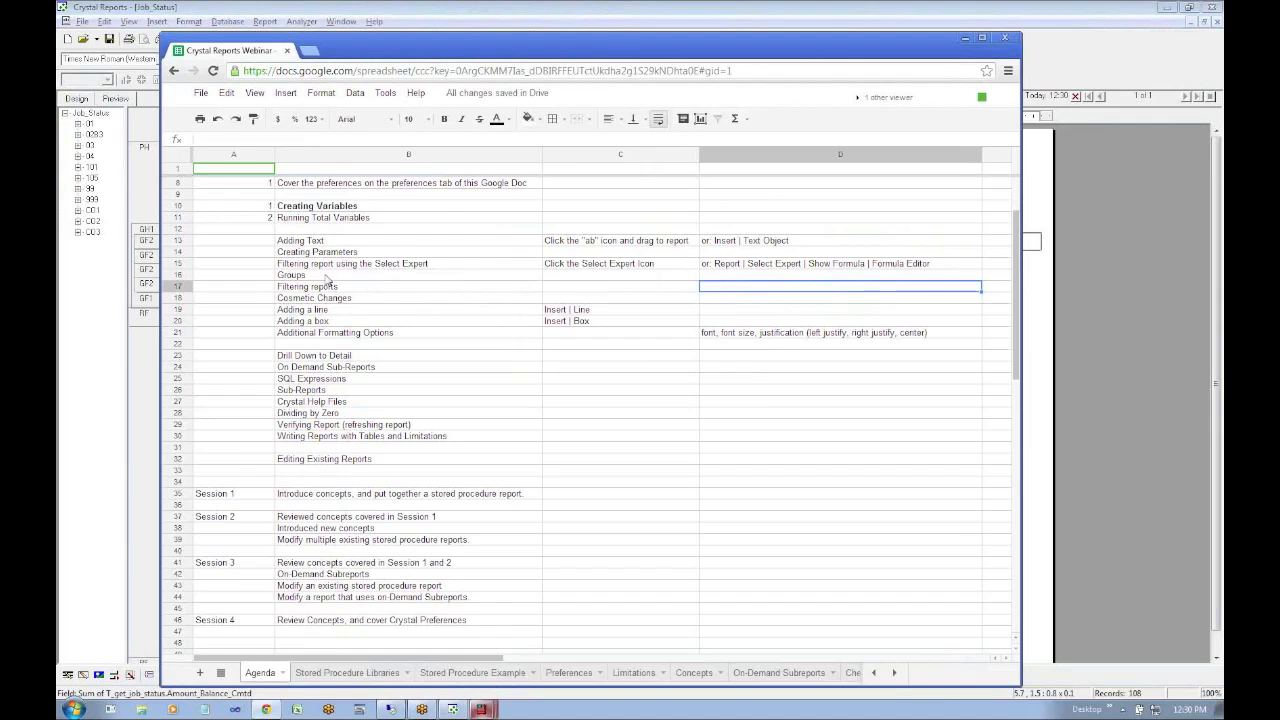
{"action": "left_click", "coordinate": [266, 241]}
{"action": "type", "text": "1"}
{"action": "key", "text": "Return"}
{"action": "key", "text": "Up"}
{"action": "key", "text": "Up"}
{"action": "key", "text": "Up"}
{"action": "key", "text": "Up"}
{"action": "key", "text": "Up"}
{"action": "key", "text": "Up"}
{"action": "key", "text": "Up"}
{"action": "key", "text": "Up"}
{"action": "key", "text": "Up"}
{"action": "key", "text": "Up"}
{"action": "key", "text": "Up"}
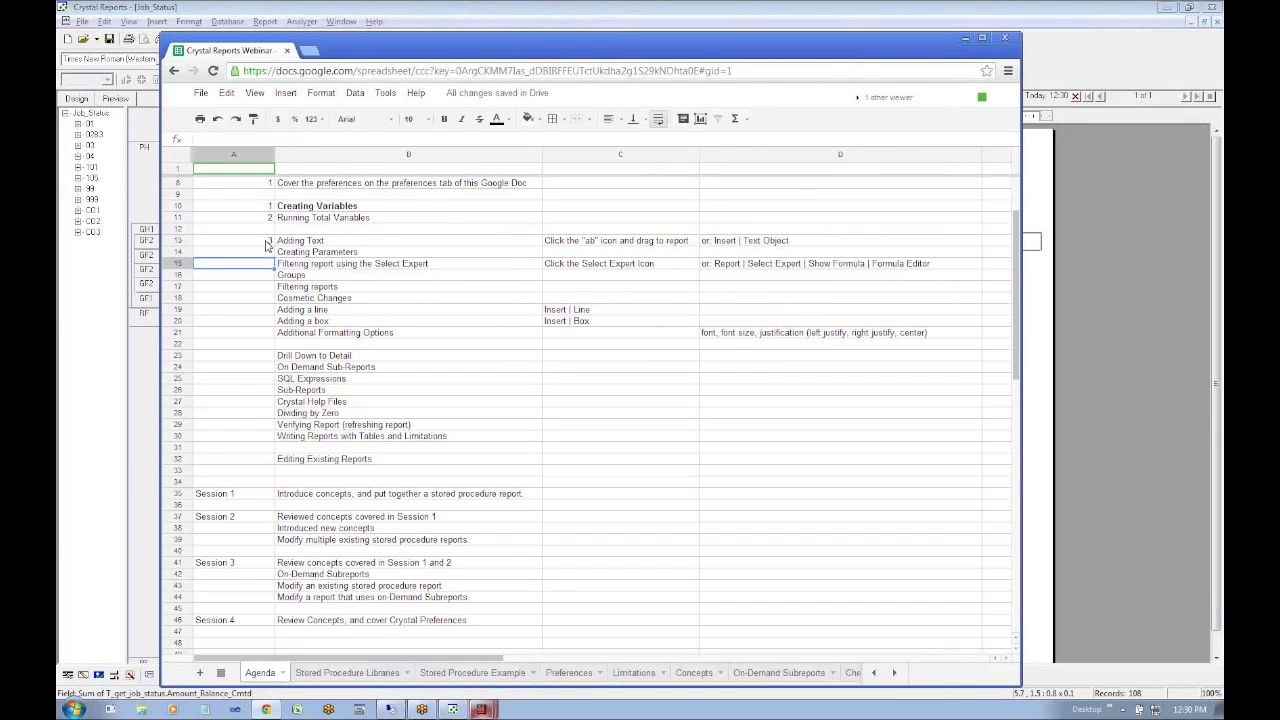
{"action": "key", "text": "Down"}
{"action": "key", "text": "Down"}
{"action": "key", "text": "Down"}
{"action": "key", "text": "Down"}
{"action": "key", "text": "Down"}
{"action": "key", "text": "Down"}
{"action": "key", "text": "Down"}
{"action": "key", "text": "Down"}
{"action": "key", "text": "Down"}
{"action": "key", "text": "Down"}
{"action": "key", "text": "Down"}
{"action": "key", "text": "Down"}
{"action": "key", "text": "Down"}
{"action": "key", "text": "Down"}
{"action": "key", "text": "Down"}
{"action": "key", "text": "Down"}
{"action": "key", "text": "Up"}
{"action": "key", "text": "Up"}
{"action": "key", "text": "Up"}
{"action": "key", "text": "Up"}
{"action": "key", "text": "Up"}
{"action": "key", "text": "Down"}
{"action": "key", "text": "Down"}
{"action": "key", "text": "Down"}
{"action": "key", "text": "Down"}
{"action": "key", "text": "Down"}
{"action": "key", "text": "Down"}
{"action": "key", "text": "Down"}
{"action": "key", "text": "Down"}
{"action": "key", "text": "Down"}
{"action": "key", "text": "Down"}
{"action": "key", "text": "Down"}
{"action": "key", "text": "Up"}
{"action": "key", "text": "Up"}
{"action": "key", "text": "Up"}
{"action": "key", "text": "Up"}
{"action": "key", "text": "Up"}
{"action": "key", "text": "Up"}
{"action": "key", "text": "Up"}
{"action": "key", "text": "Up"}
{"action": "key", "text": "Up"}
{"action": "key", "text": "Up"}
{"action": "key", "text": "Up"}
{"action": "key", "text": "Up"}
{"action": "type", "text": "2"}
{"action": "key", "text": "Return"}
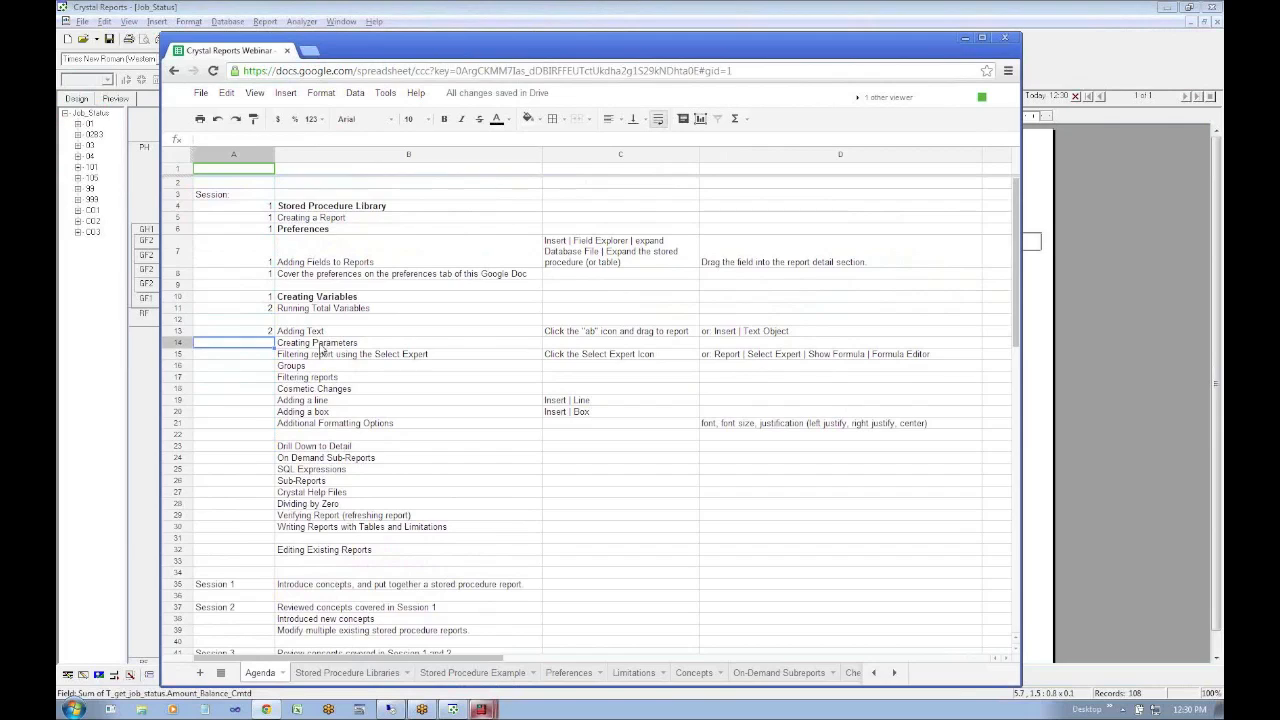
Enter session number 2 for Creating Parameters and for Filtering report using the Select Expert, and select the Groups topic
{"action": "left_click", "coordinate": [325, 345]}
{"action": "key", "text": "Left"}
{"action": "type", "text": "2"}
{"action": "key", "text": "Return"}
{"action": "type", "text": "2"}
{"action": "key", "text": "Return"}
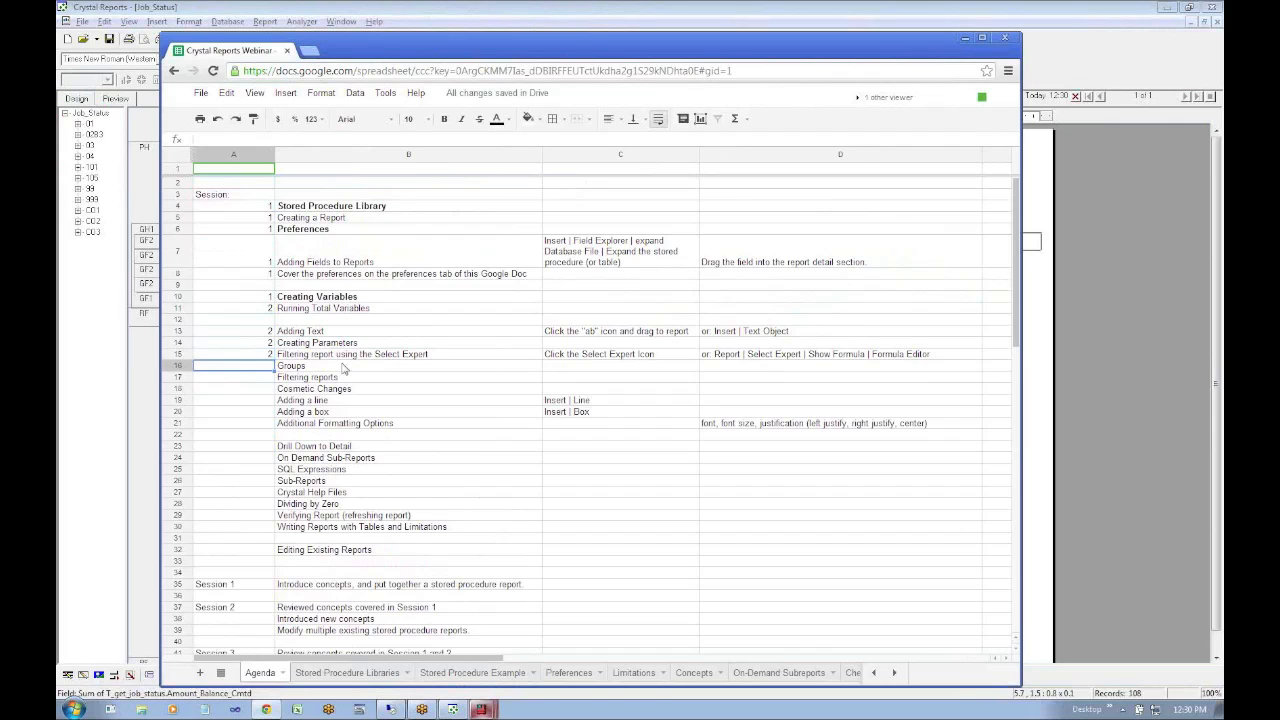
{"action": "left_click", "coordinate": [344, 368]}
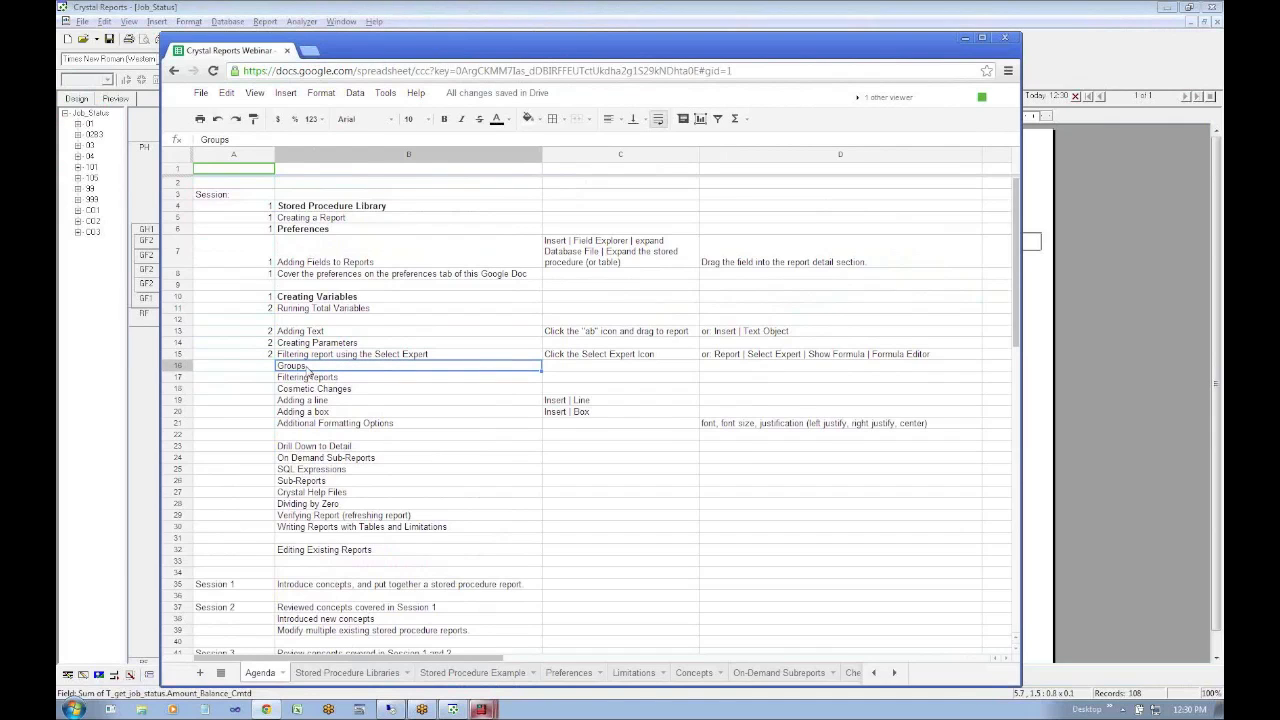
Switch to Crystal Reports and show the Job Status report in design view
{"action": "key", "text": "alt+Tab"}
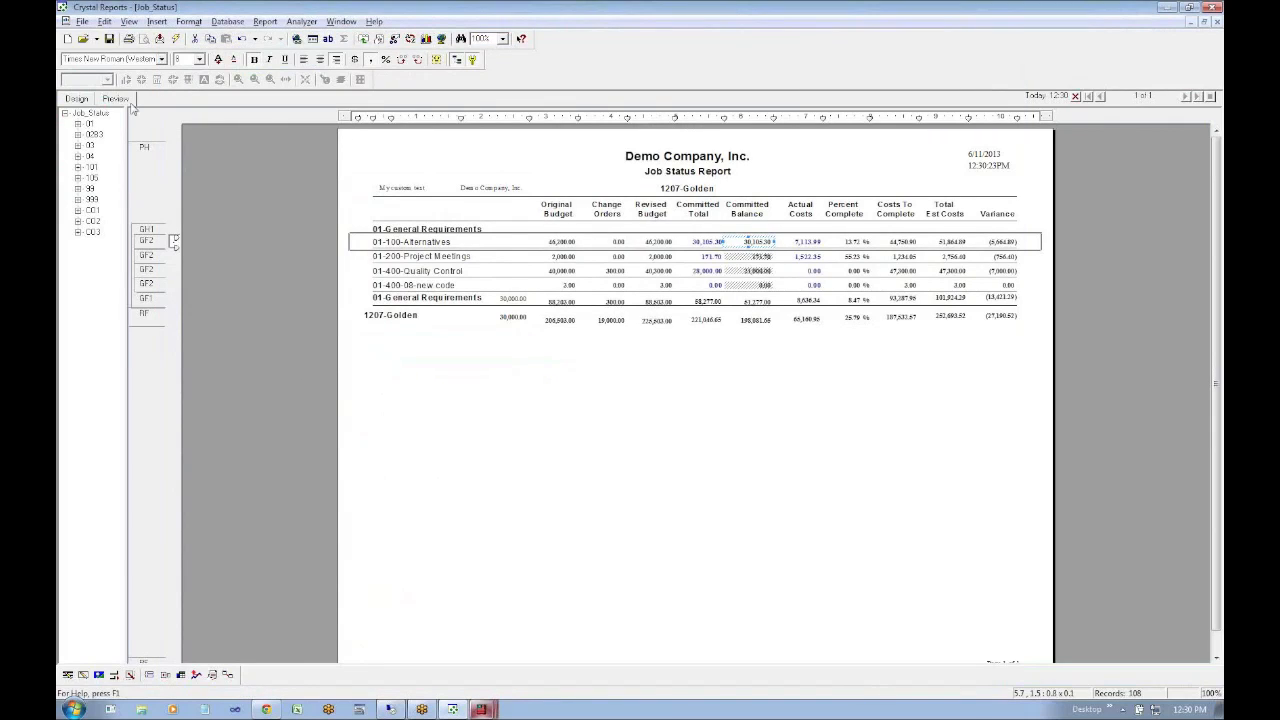
{"action": "left_click", "coordinate": [78, 104]}
{"action": "right_click", "coordinate": [116, 218]}
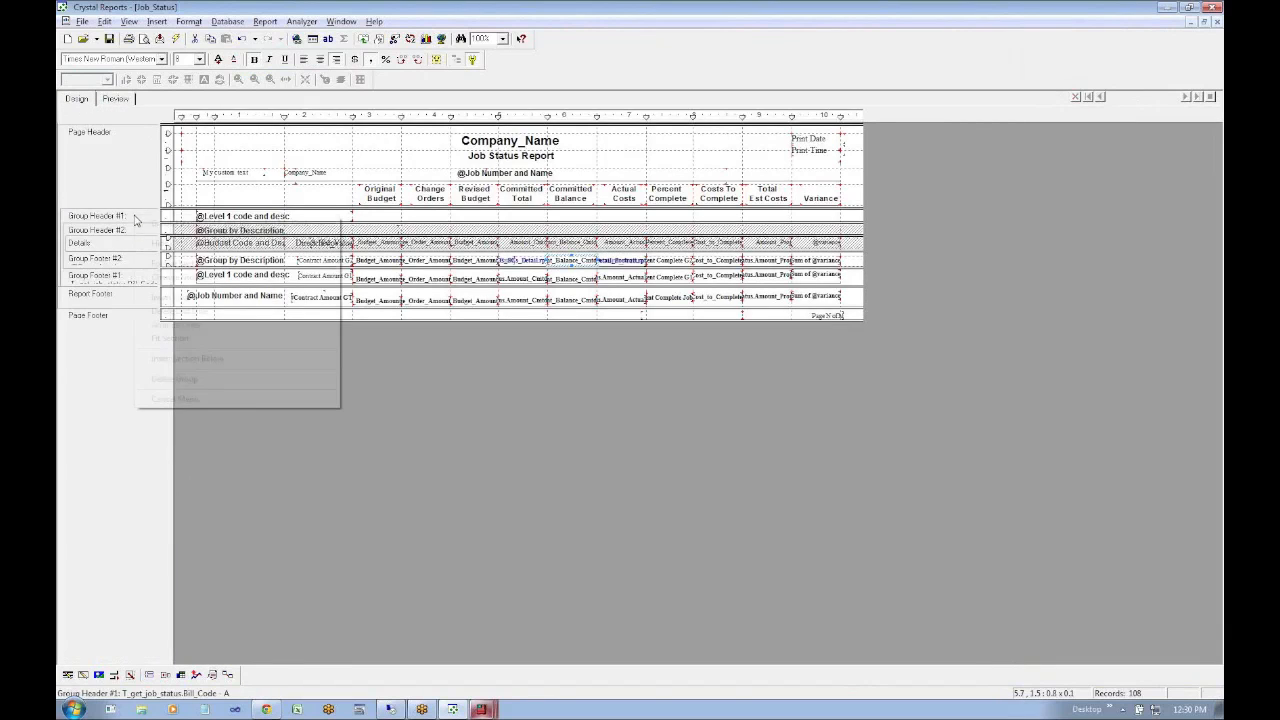
{"action": "left_click", "coordinate": [139, 210]}
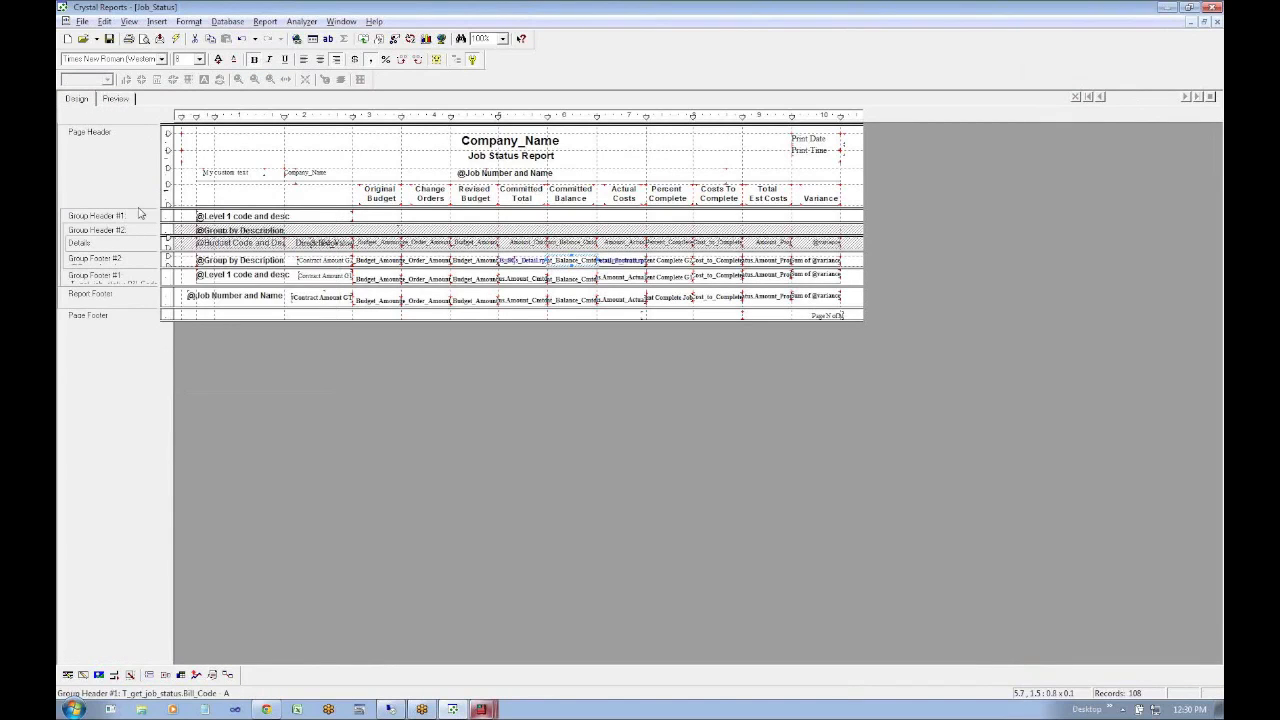
Insert a new report group on T_get_job_status.Job_Num in ascending order
{"action": "left_click", "coordinate": [154, 24]}
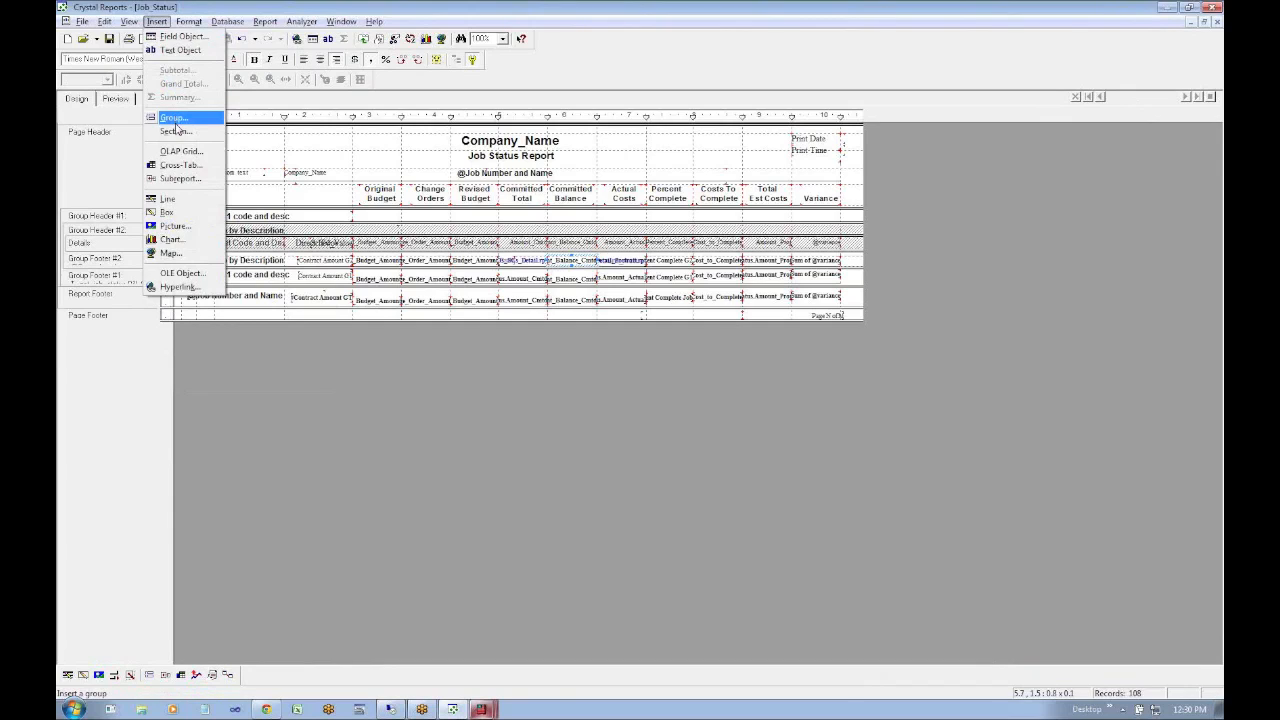
{"action": "left_click", "coordinate": [178, 120]}
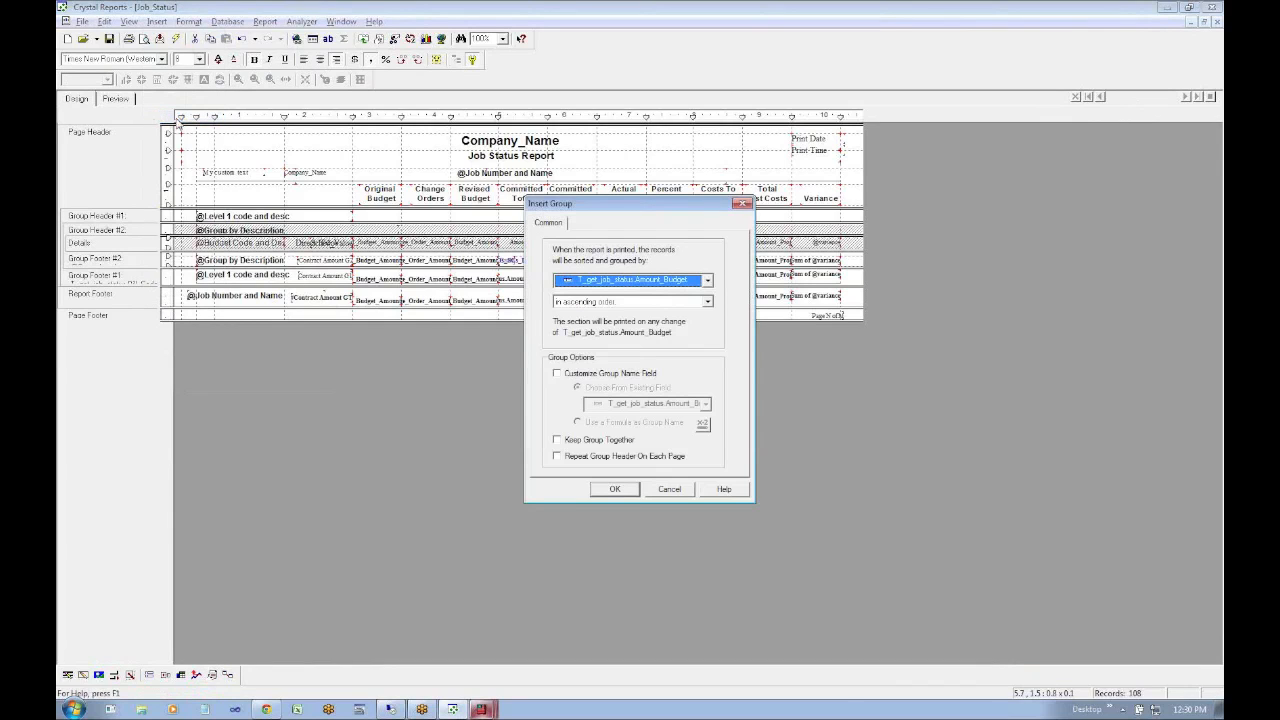
{"action": "left_click", "coordinate": [692, 282]}
{"action": "left_click", "coordinate": [710, 333]}
{"action": "left_click", "coordinate": [710, 333]}
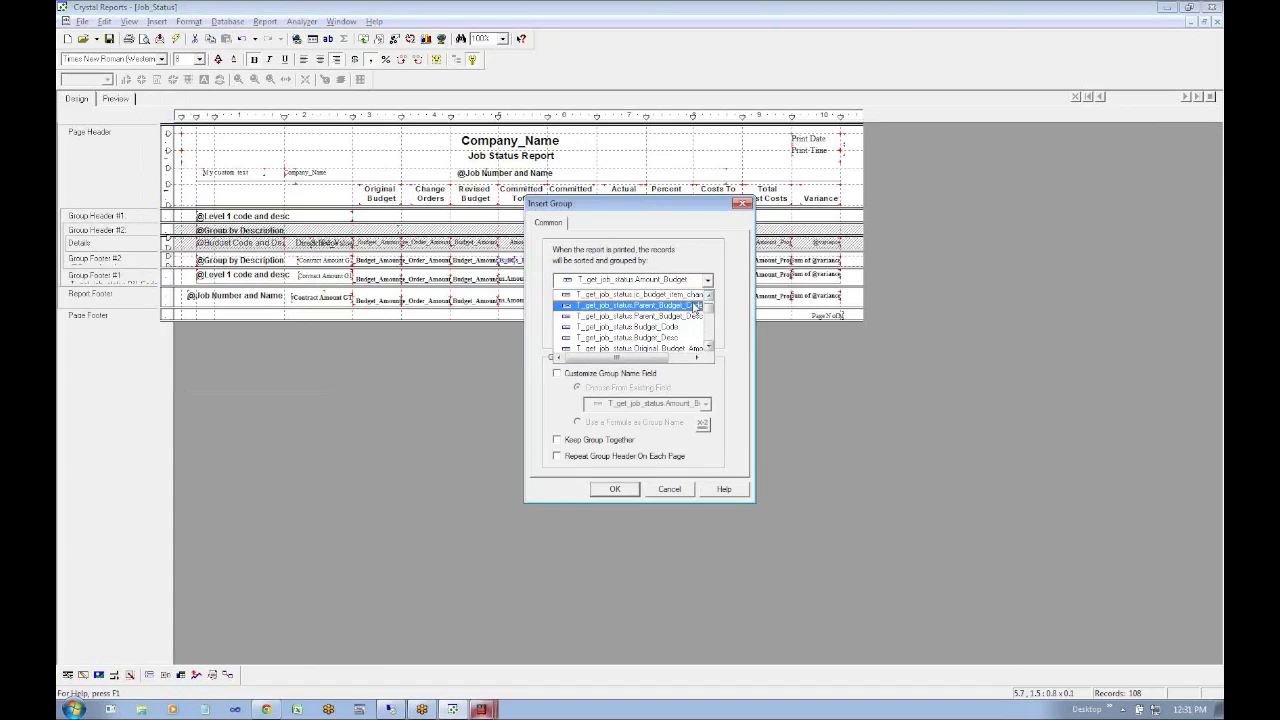
{"action": "left_click", "coordinate": [711, 342]}
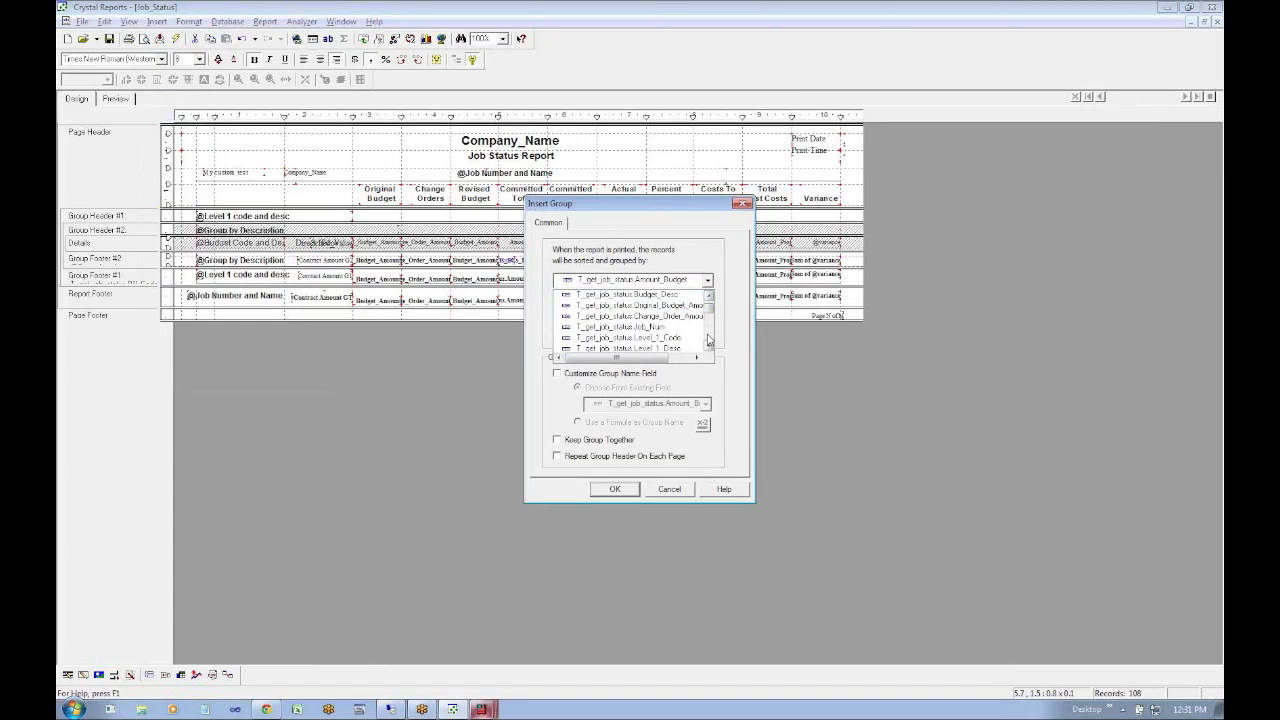
{"action": "left_click", "coordinate": [640, 327]}
{"action": "left_click", "coordinate": [621, 492]}
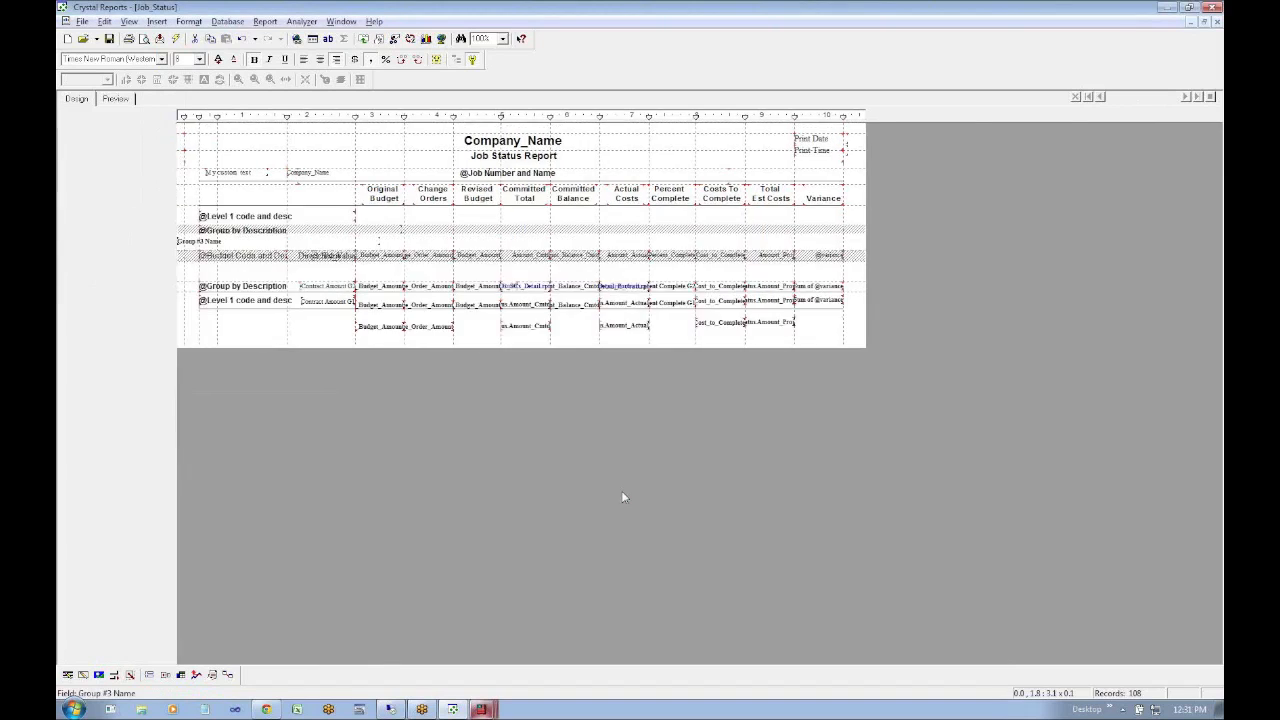
Open and cancel the Visual Linking Expert, and shift the Group #3 Name field right to a horizontal position of about 0.2
{"action": "left_click", "coordinate": [228, 676]}
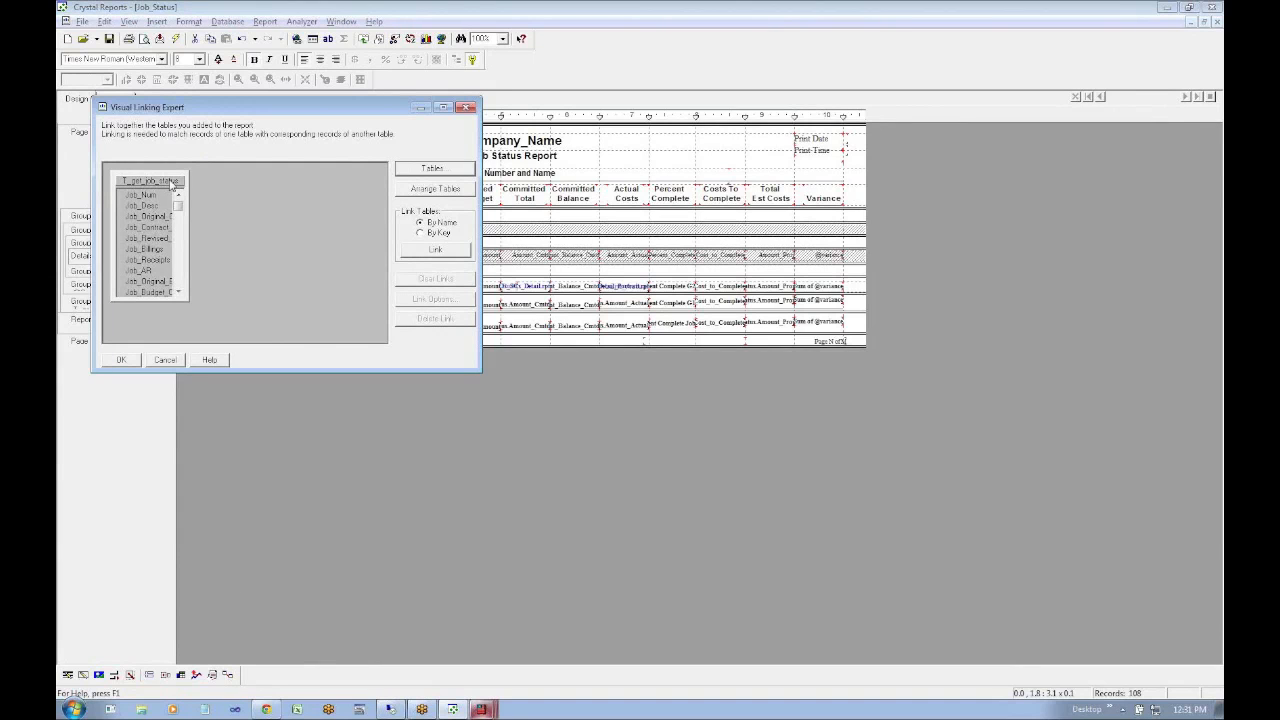
{"action": "left_click", "coordinate": [166, 360]}
{"action": "left_click_drag", "start_coordinate": [251, 241], "coordinate": [265, 240]}
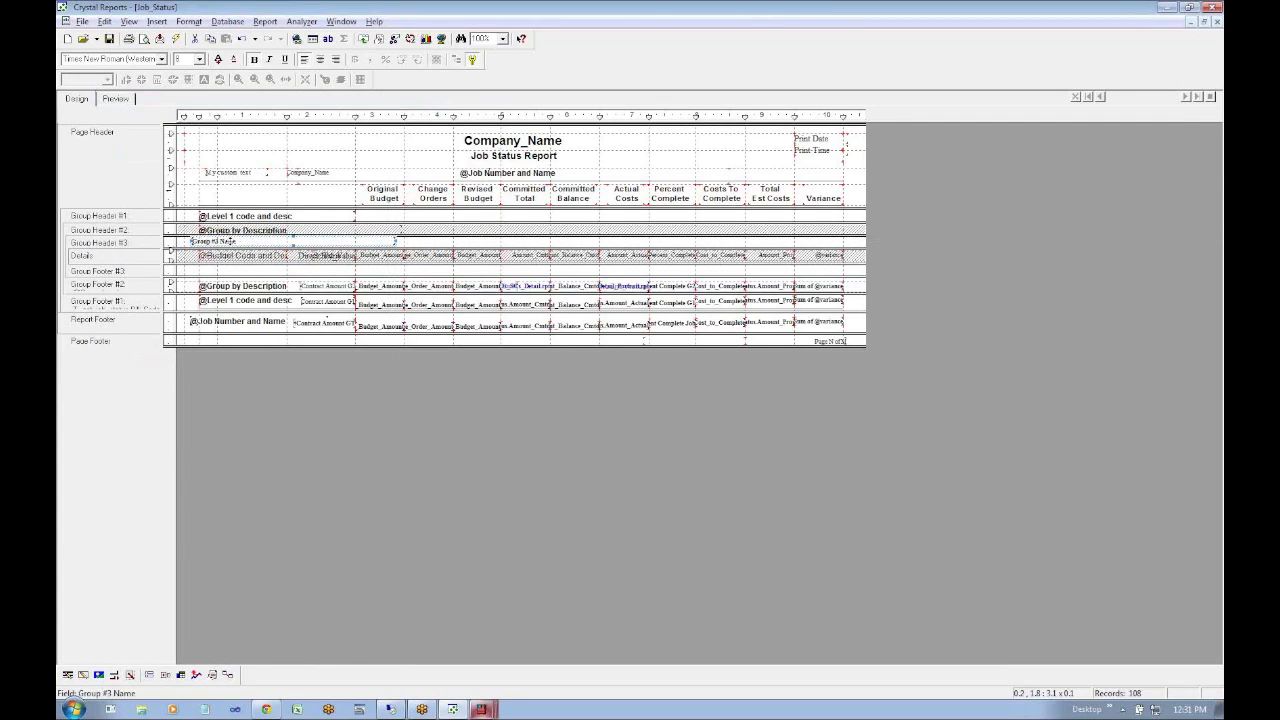
Document the Groups topic in the agenda spreadsheet with the instruction "Insert | Group"
{"action": "left_click", "coordinate": [157, 22]}
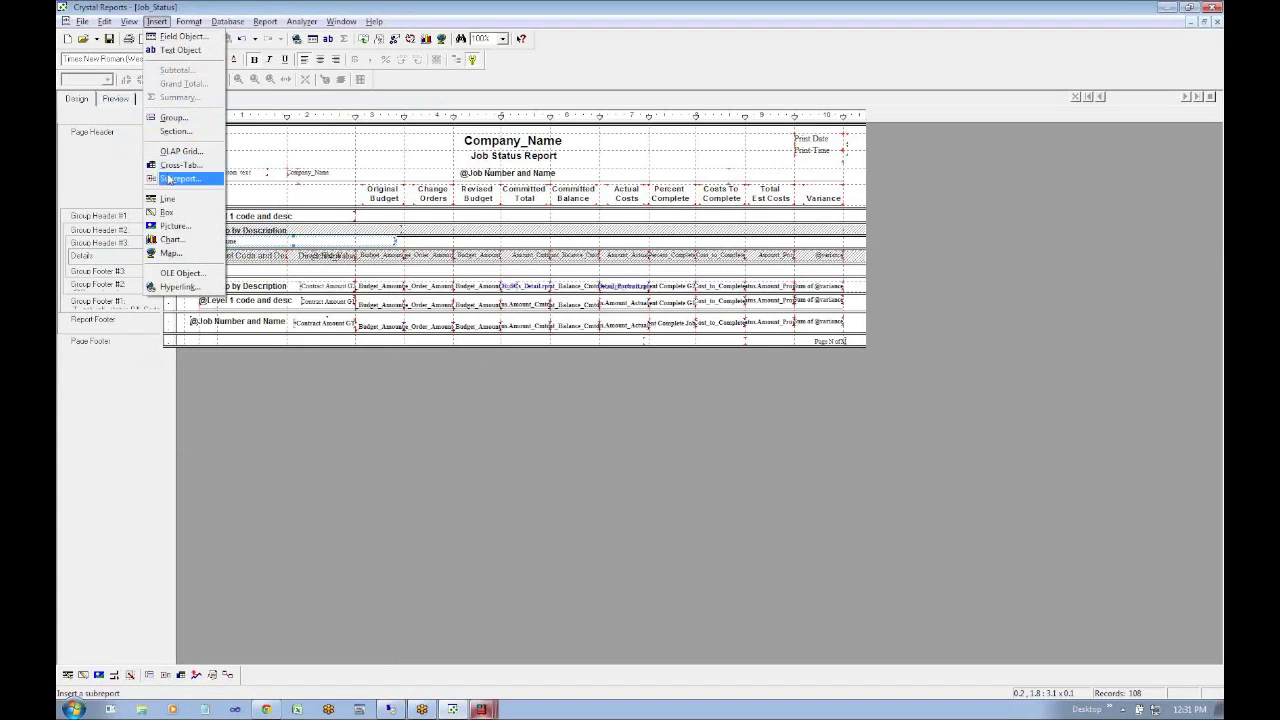
{"action": "key", "text": "Escape"}
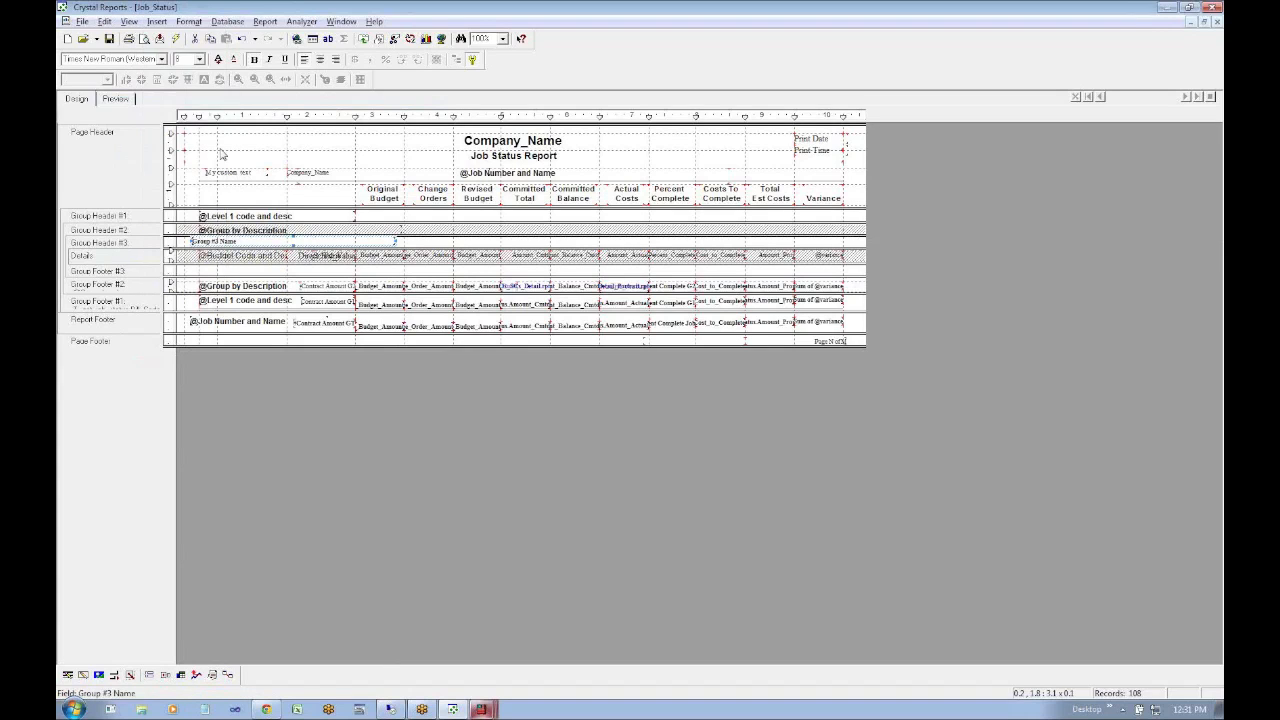
{"action": "key", "text": "alt+Tab"}
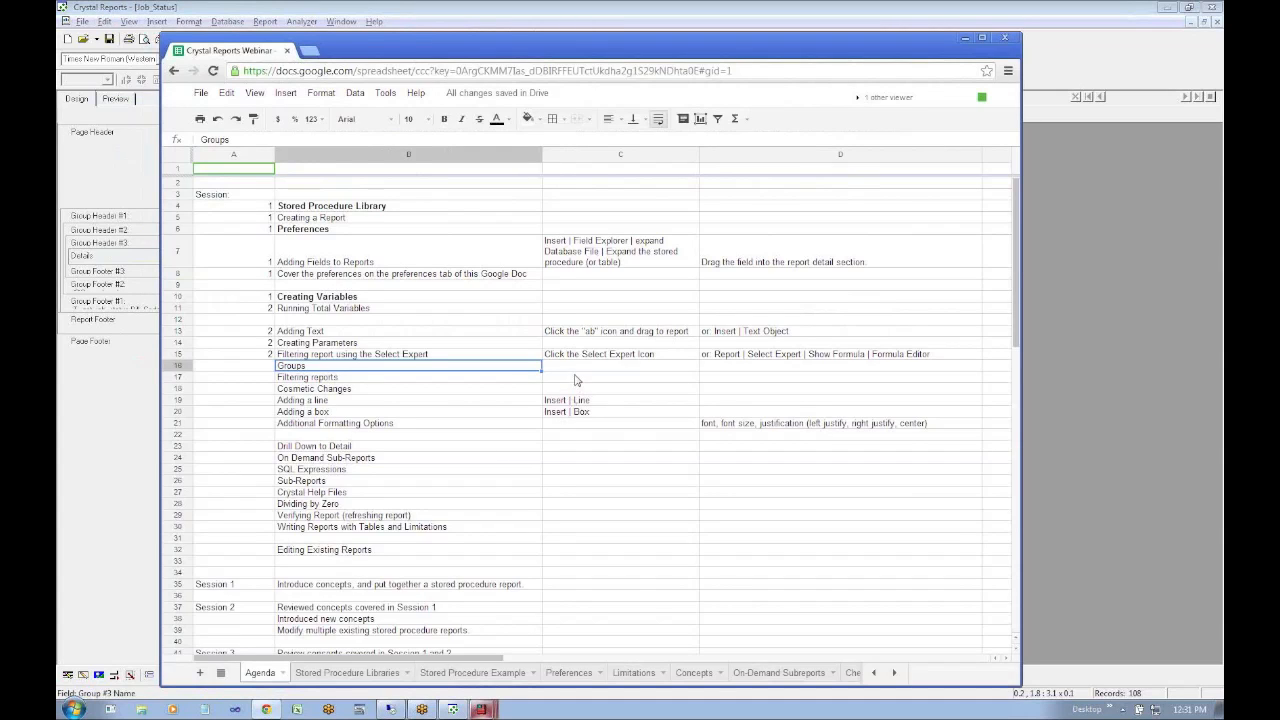
{"action": "left_click", "coordinate": [585, 370]}
{"action": "type", "text": "INs"}
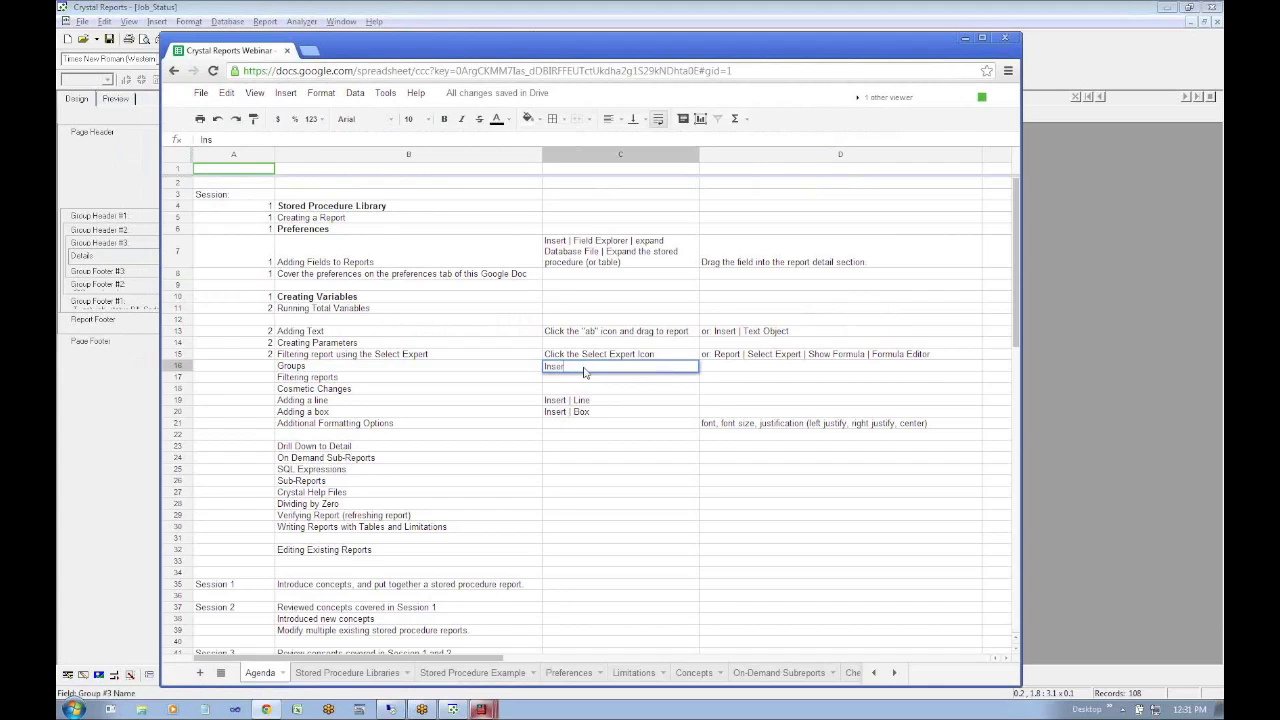
{"action": "type", "text": "up"}
{"action": "key", "text": "Return"}
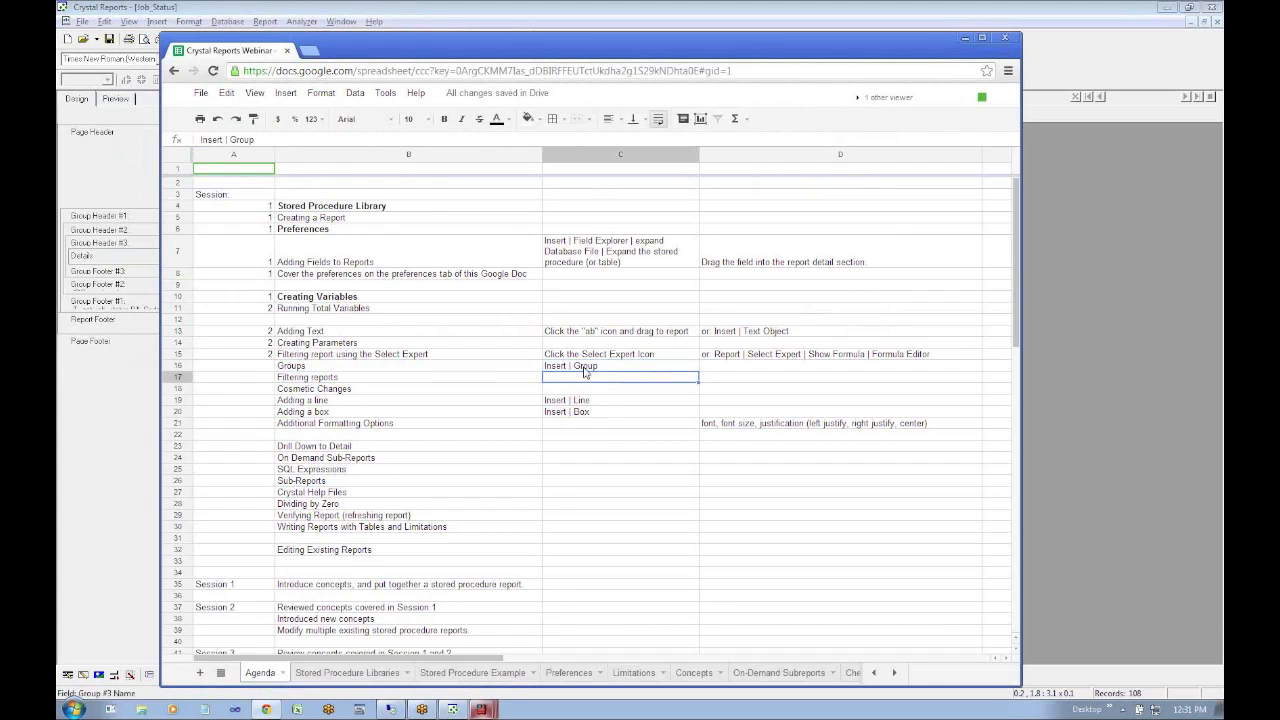
Switch back to the Job Status report design in Crystal Reports
{"action": "key", "text": "alt+Tab"}
{"action": "key", "text": "alt+Tab"}
{"action": "key", "text": "alt+Tab"}
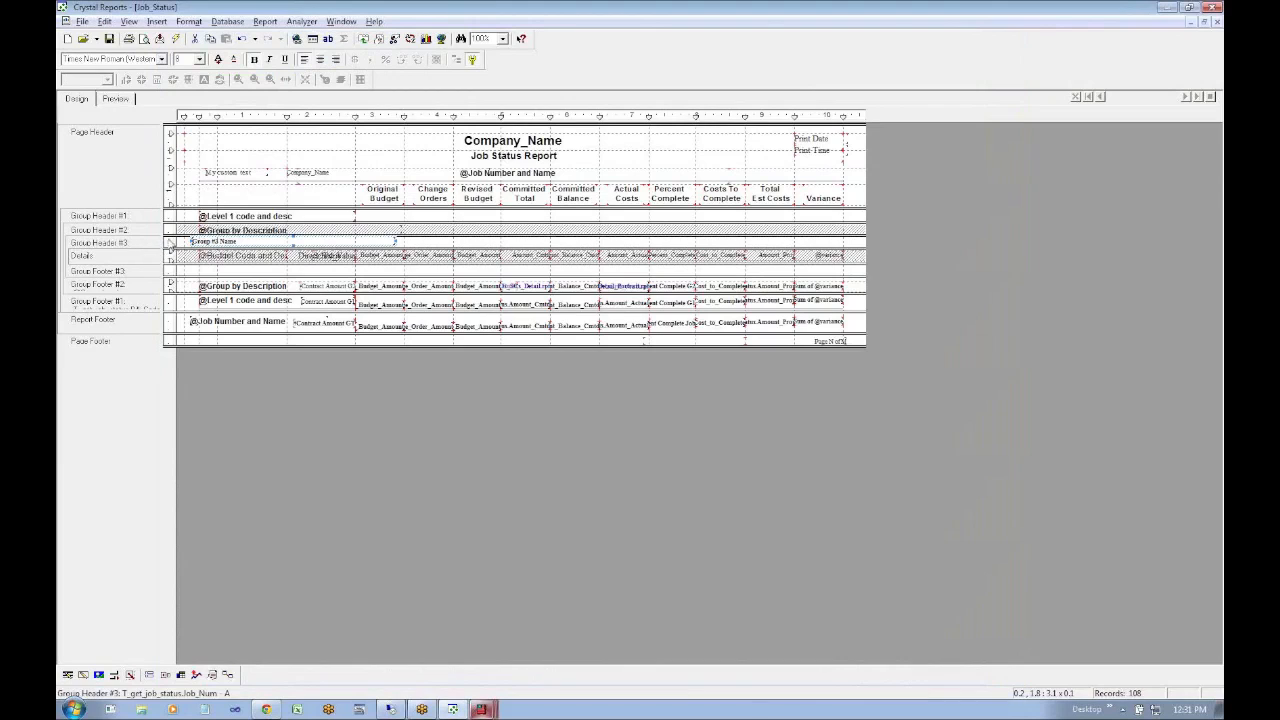
{"action": "right_click", "coordinate": [120, 218]}
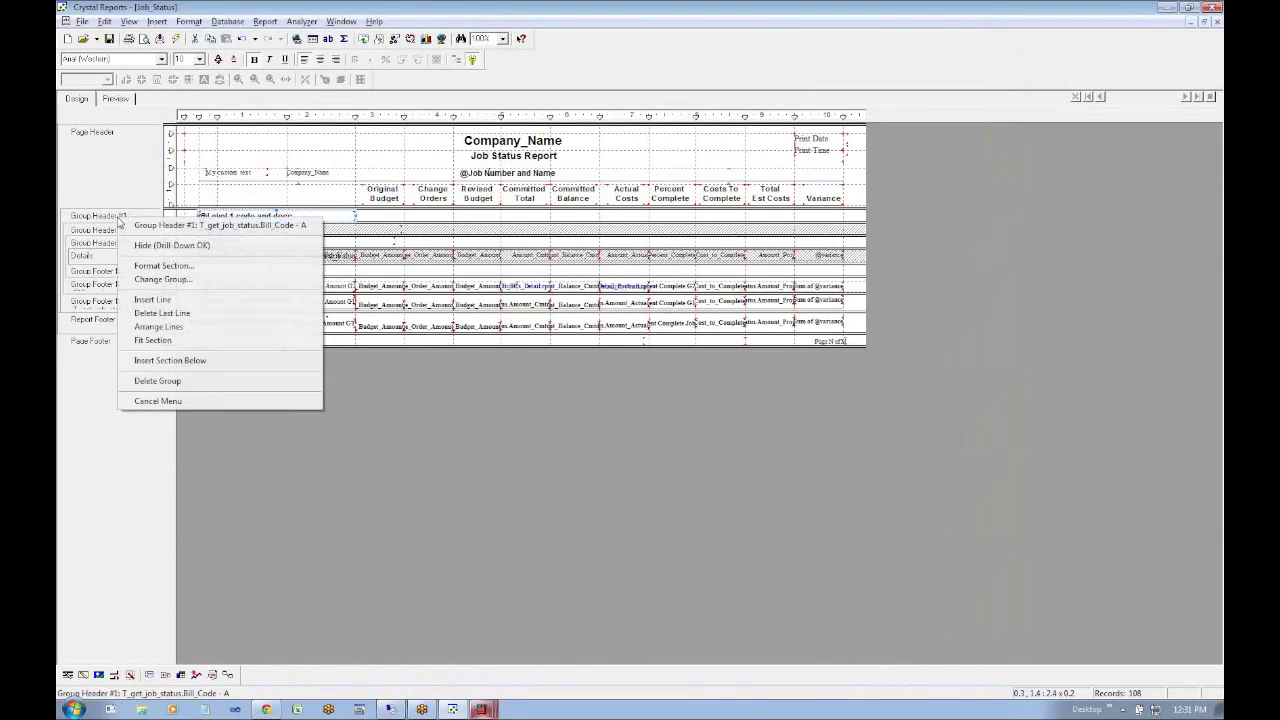
{"action": "left_click", "coordinate": [118, 218]}
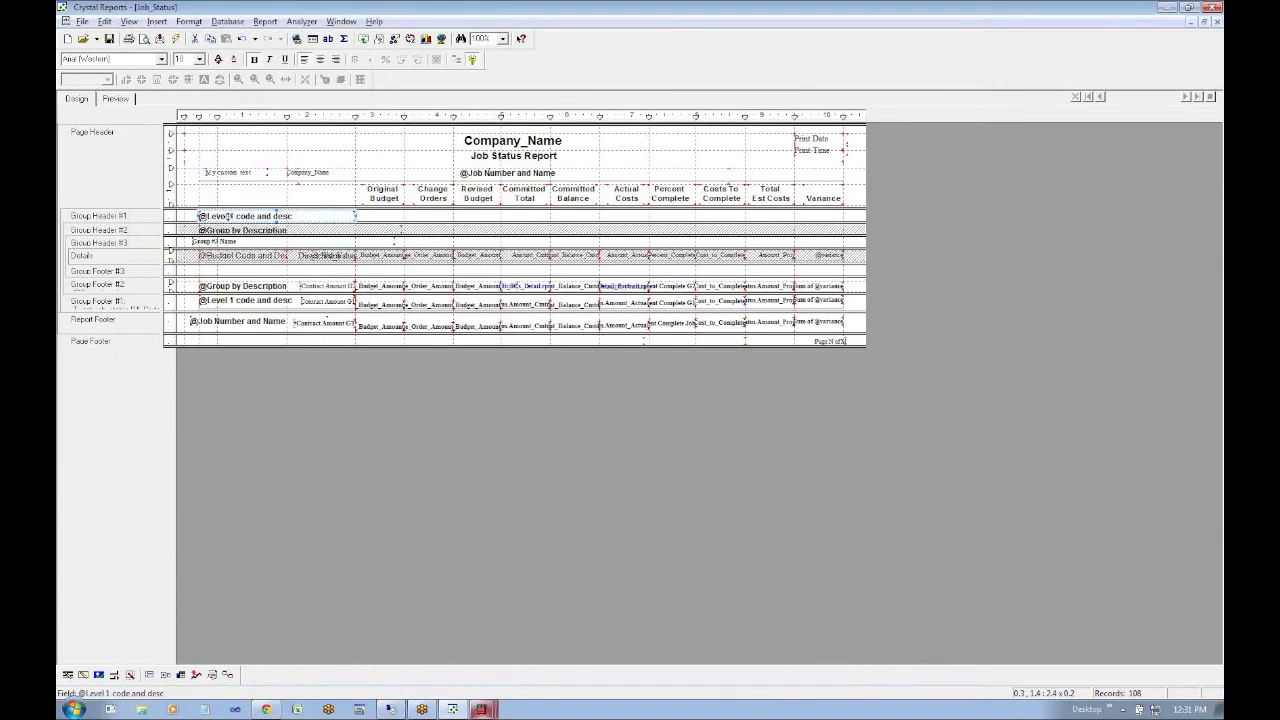
{"action": "right_click", "coordinate": [256, 218]}
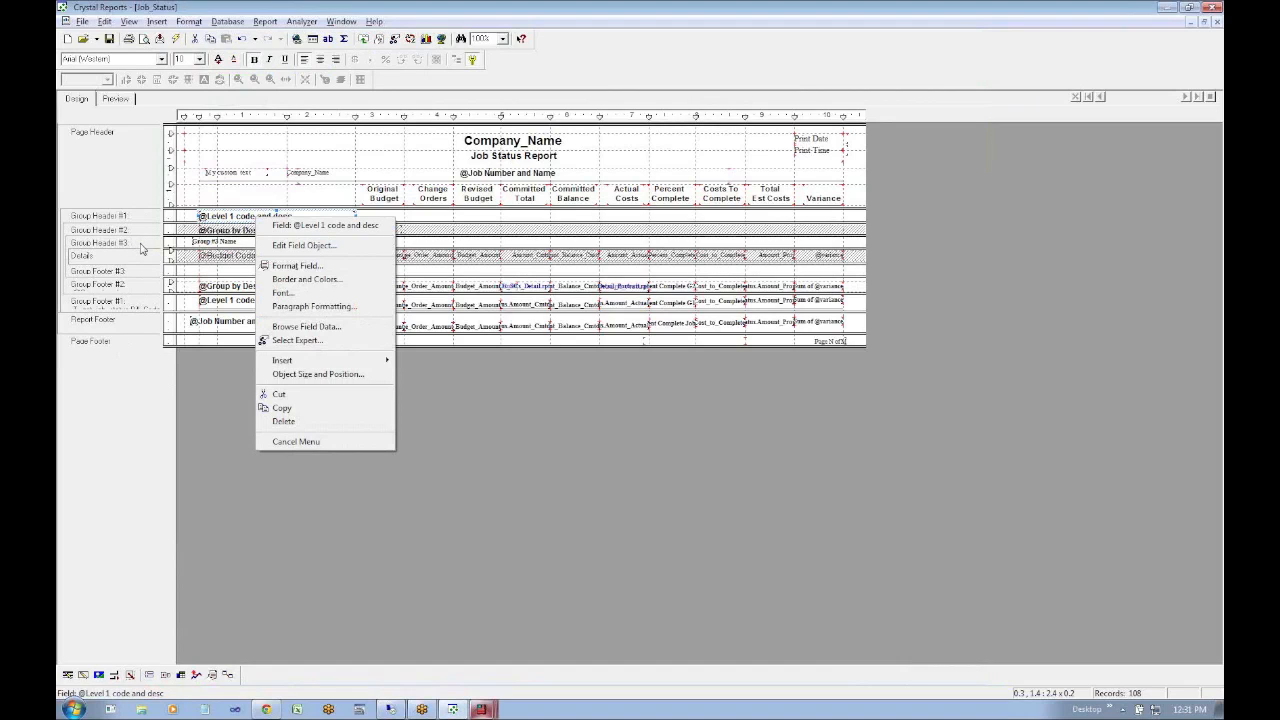
{"action": "right_click", "coordinate": [141, 231]}
{"action": "key", "text": "Escape"}
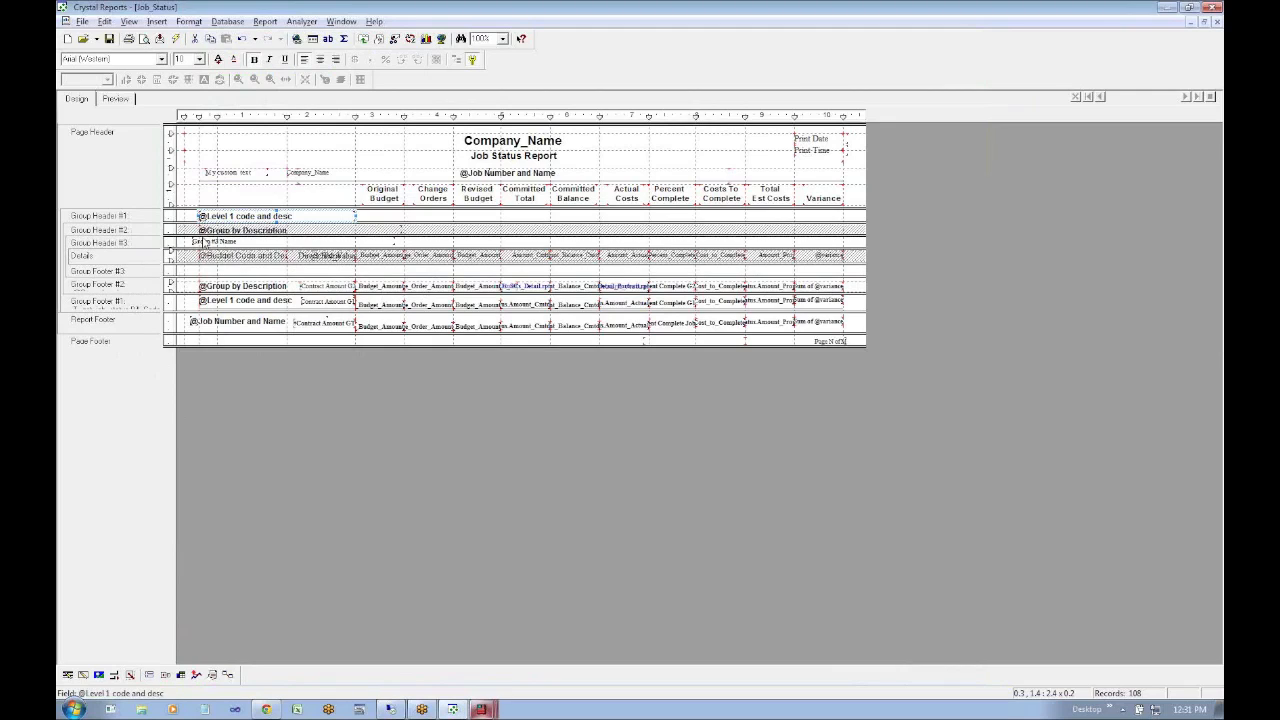
{"action": "left_click", "coordinate": [143, 246]}
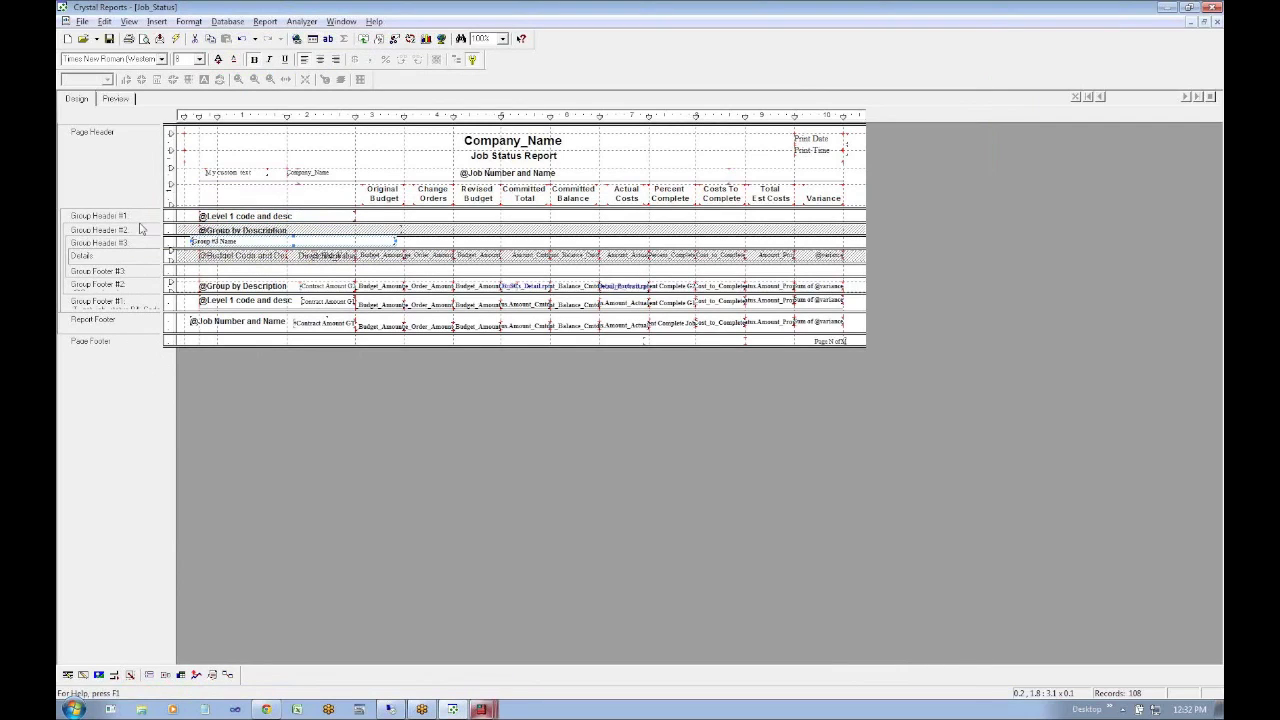
Open the Change Group Expert for the Job Status report and switch to the agenda spreadsheet
{"action": "left_click", "coordinate": [264, 21]}
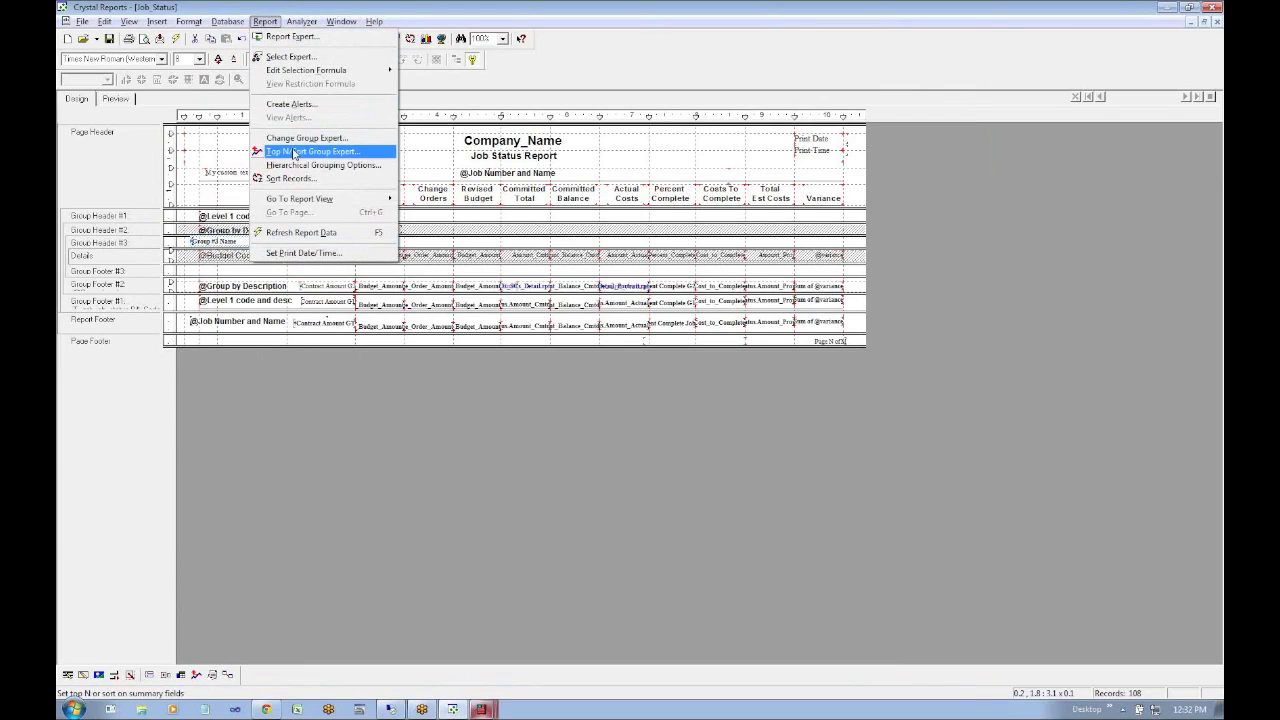
{"action": "left_click", "coordinate": [295, 140]}
{"action": "key", "text": "alt+Tab"}
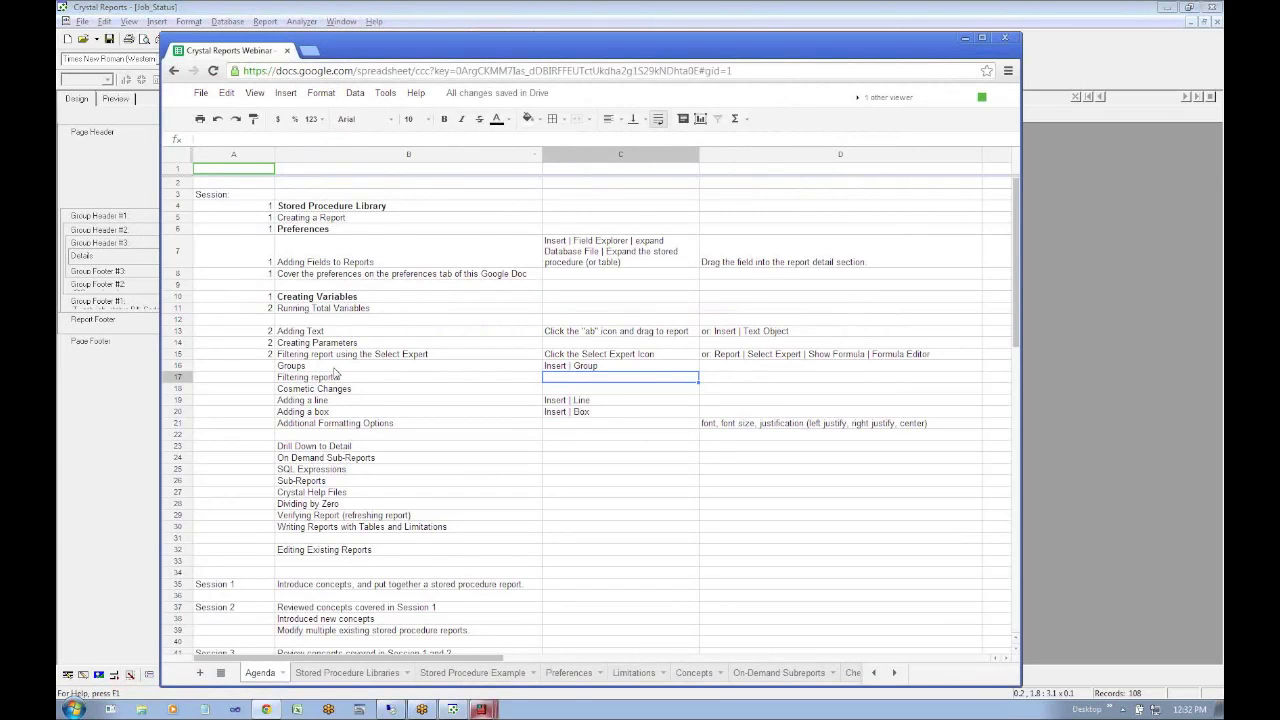
Insert a row above "Filtering reports" in the agenda and enter the topic "Changing Group Order"
{"action": "right_click", "coordinate": [180, 377]}
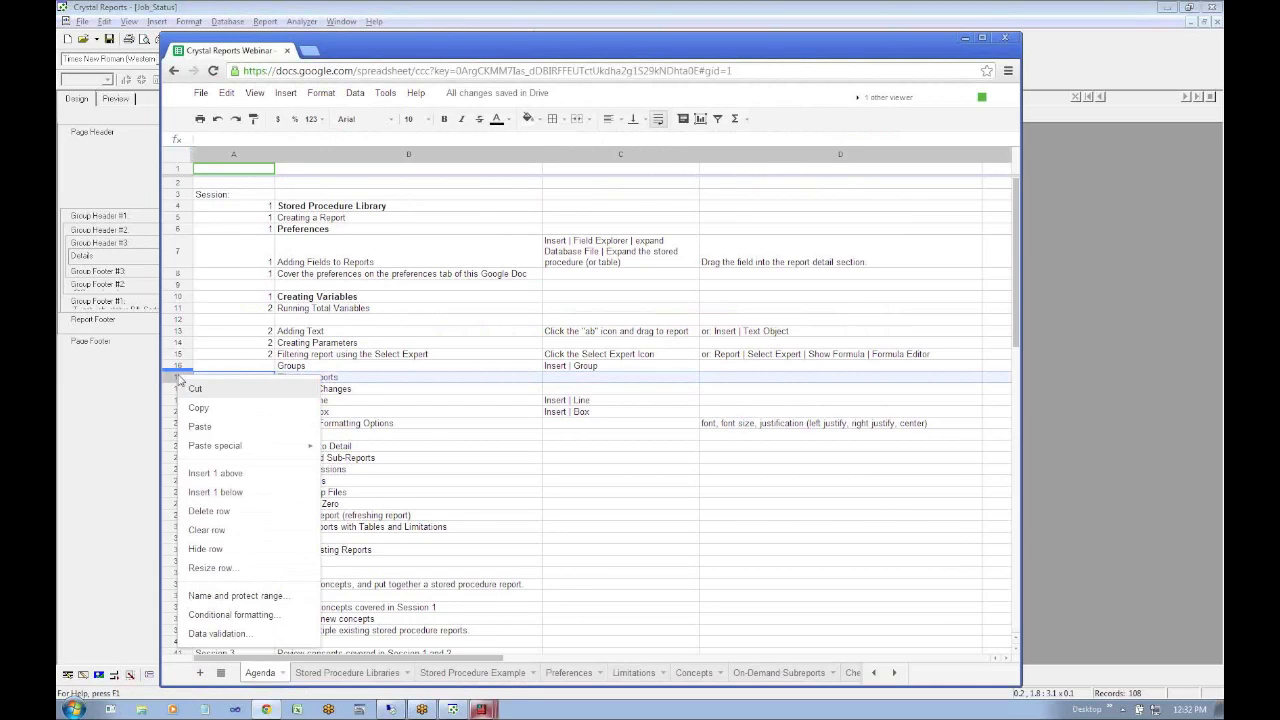
{"action": "left_click", "coordinate": [236, 474]}
{"action": "type", "text": "Changing G"}
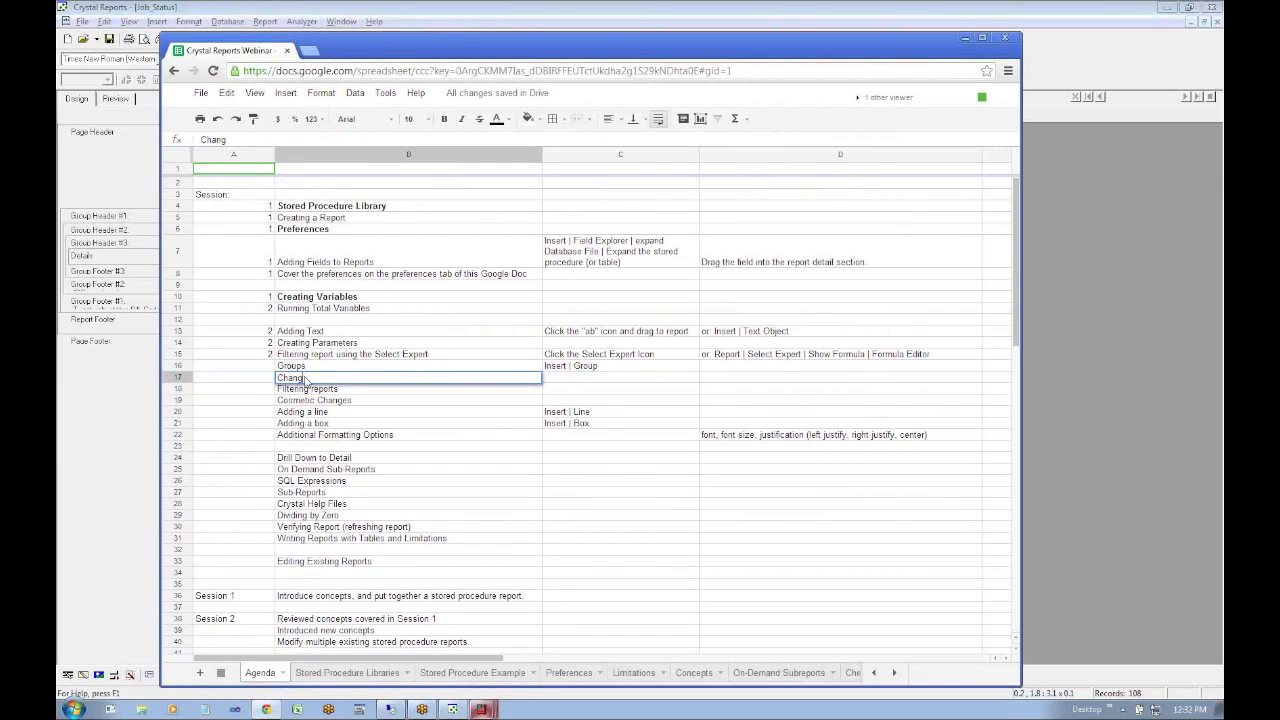
{"action": "type", "text": "roup Or"}
{"action": "key", "text": "Tab"}
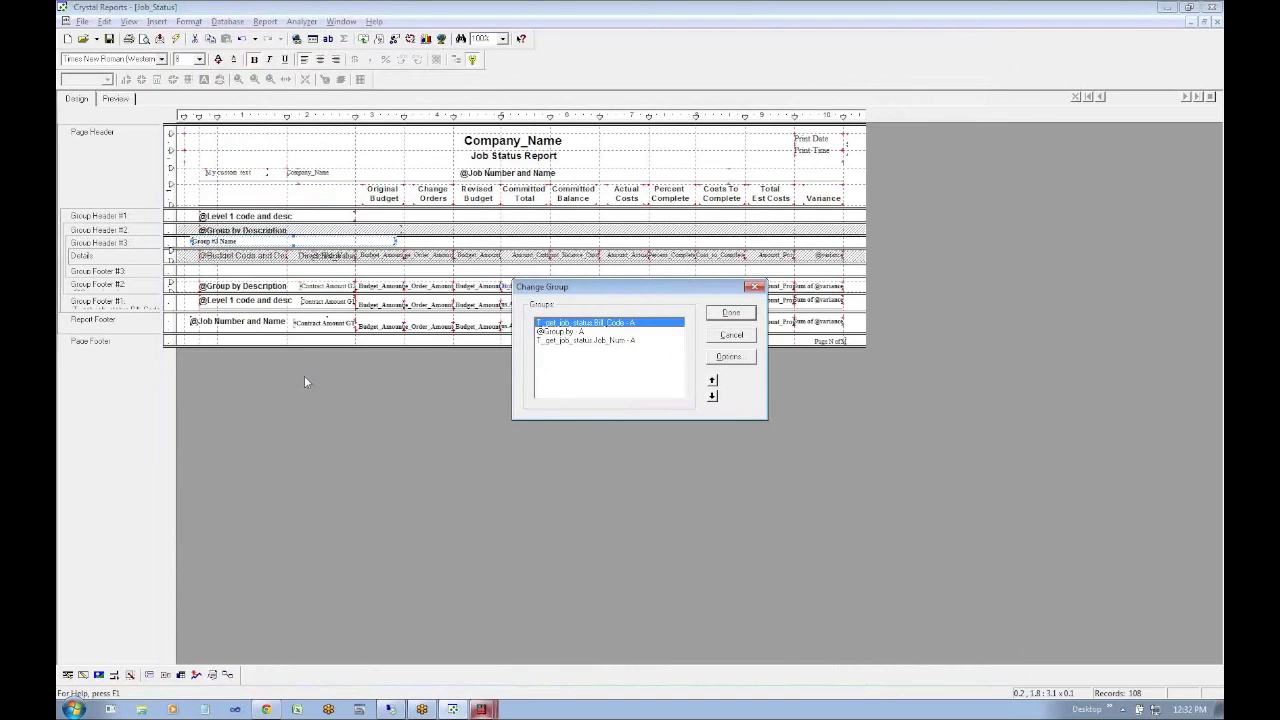
Recheck the path to the Change Group Expert and document it beside Changing Group Order as "Report | Change Group Expert |"
{"action": "key", "text": "Return"}
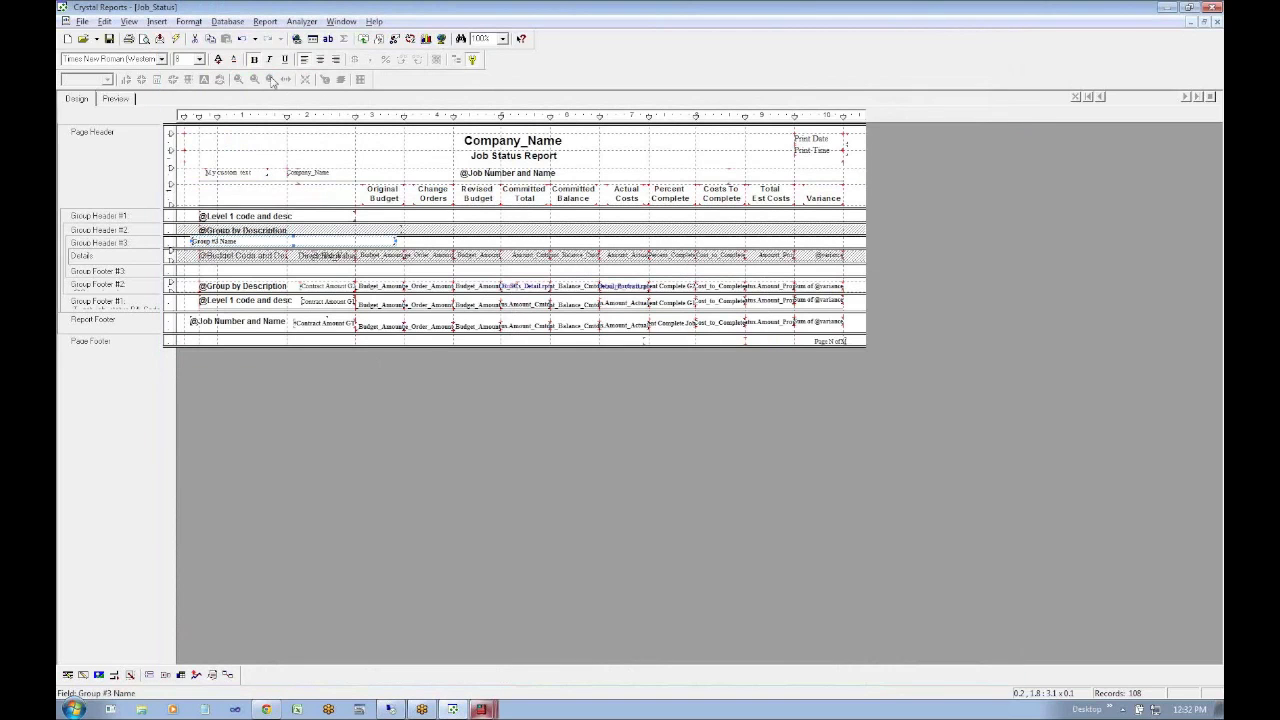
{"action": "left_click", "coordinate": [265, 21]}
{"action": "left_click", "coordinate": [299, 139]}
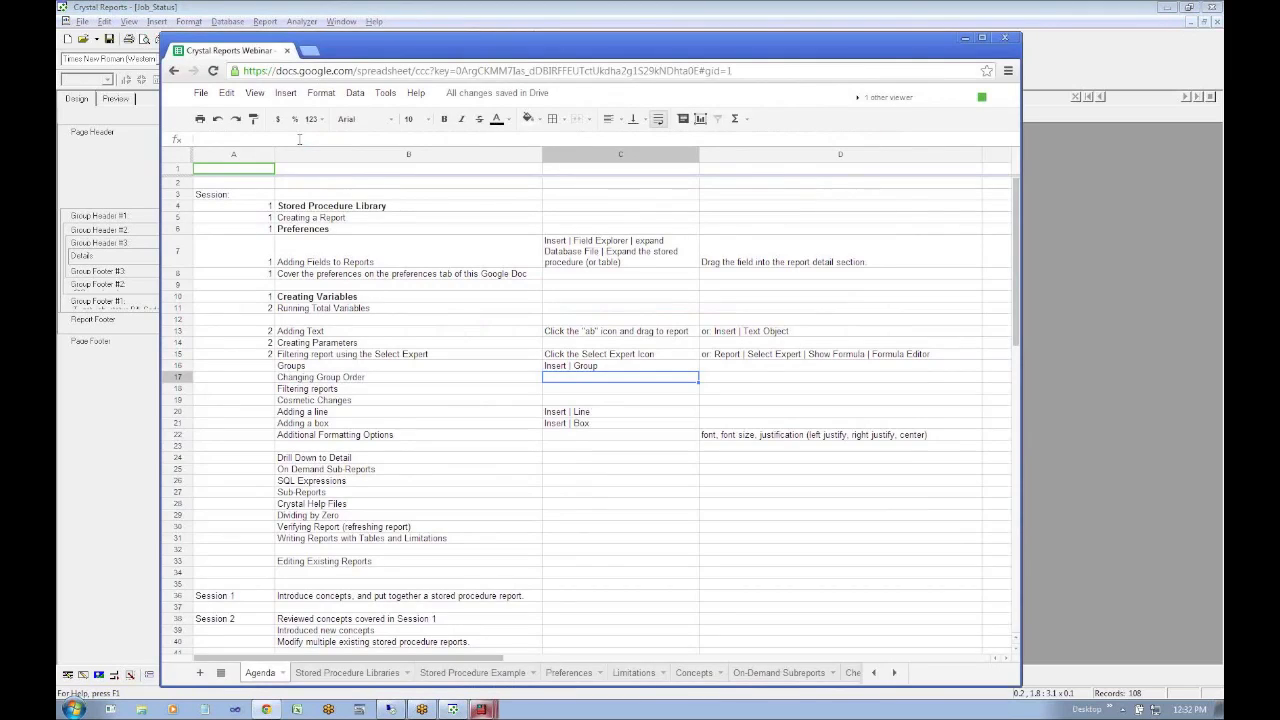
{"action": "type", "text": "Report"}
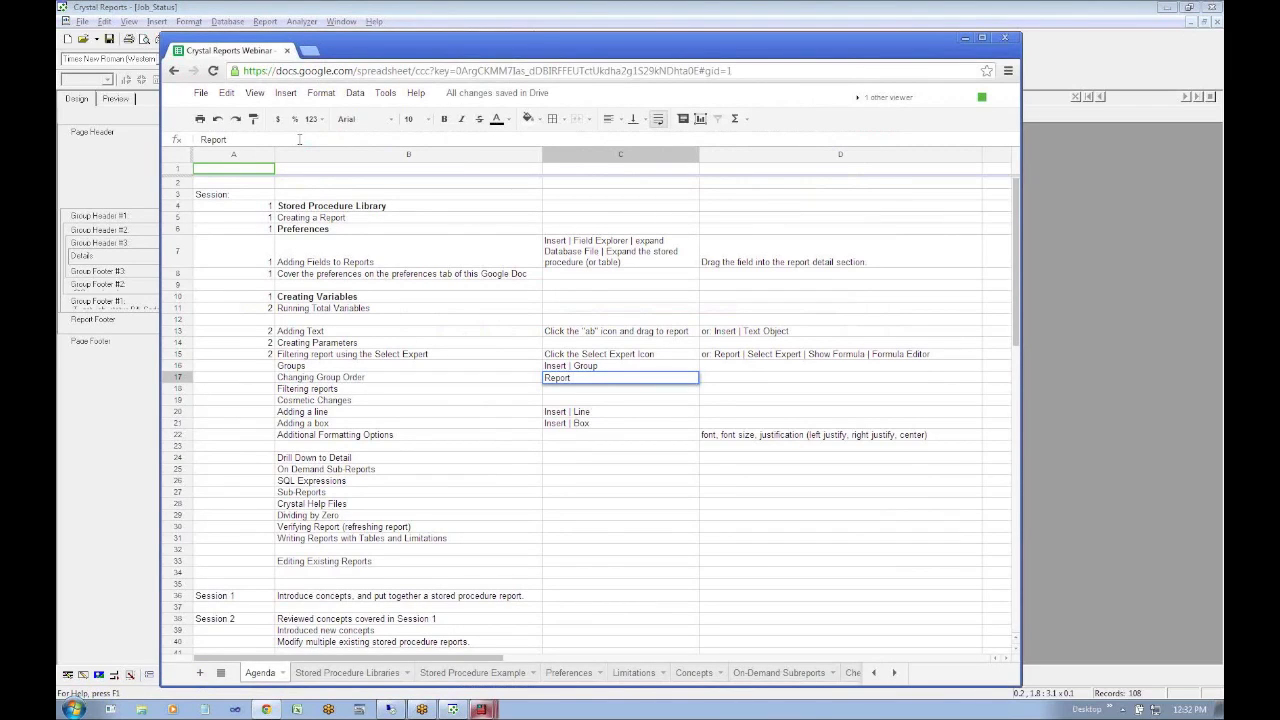
{"action": "type", "text": " | Change Group Expert |"}
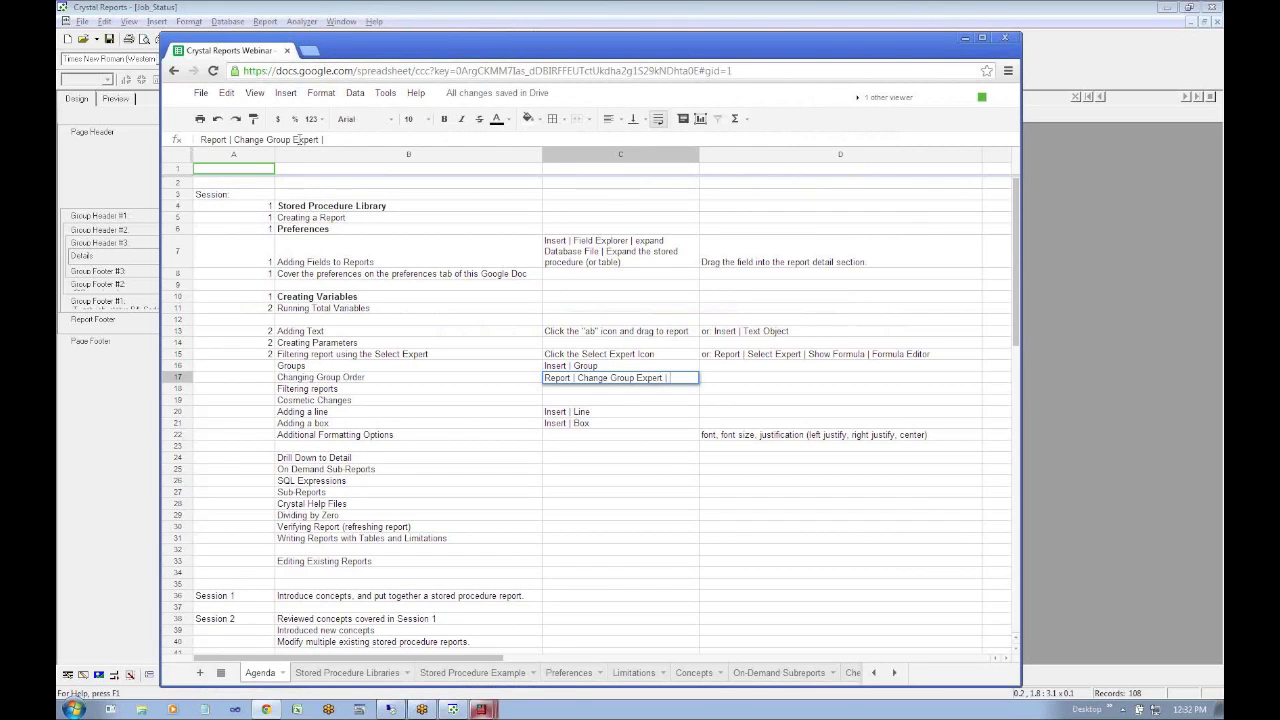
Move the T_get_job_status.Job_Num group to first place in Crystal Reports' Change Group Expert
{"action": "key", "text": "alt+Tab"}
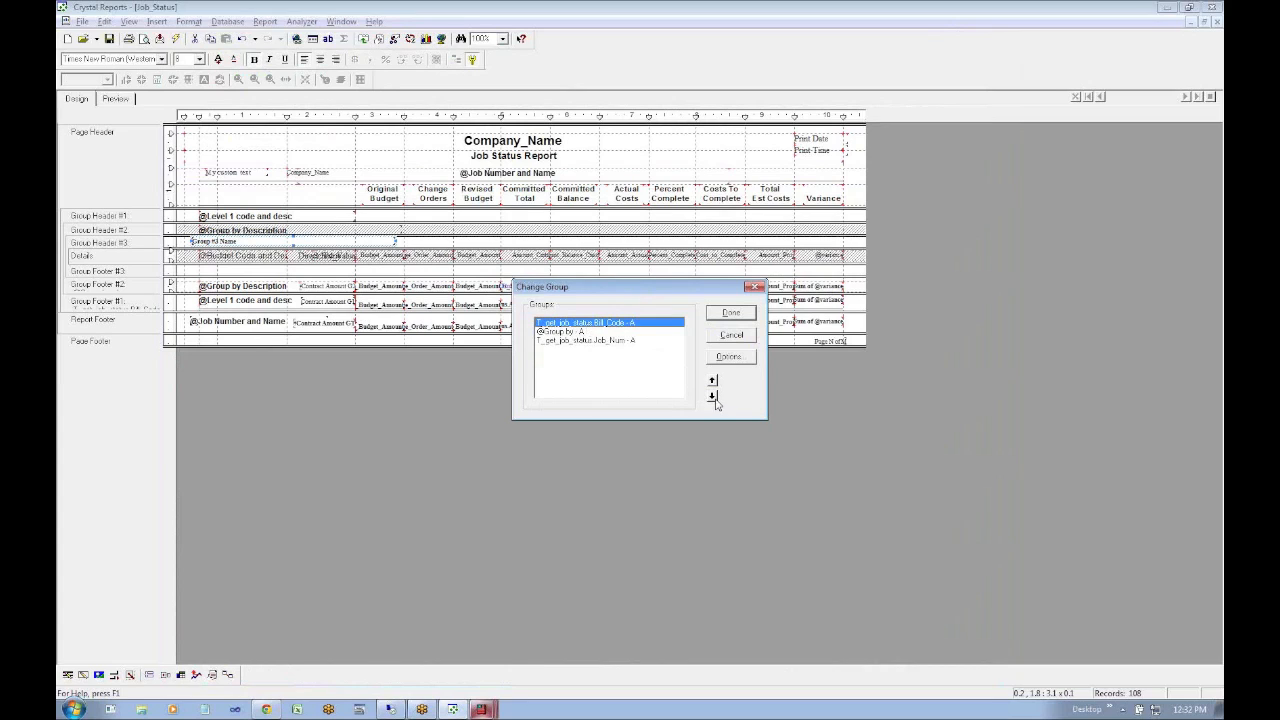
{"action": "left_click", "coordinate": [598, 341]}
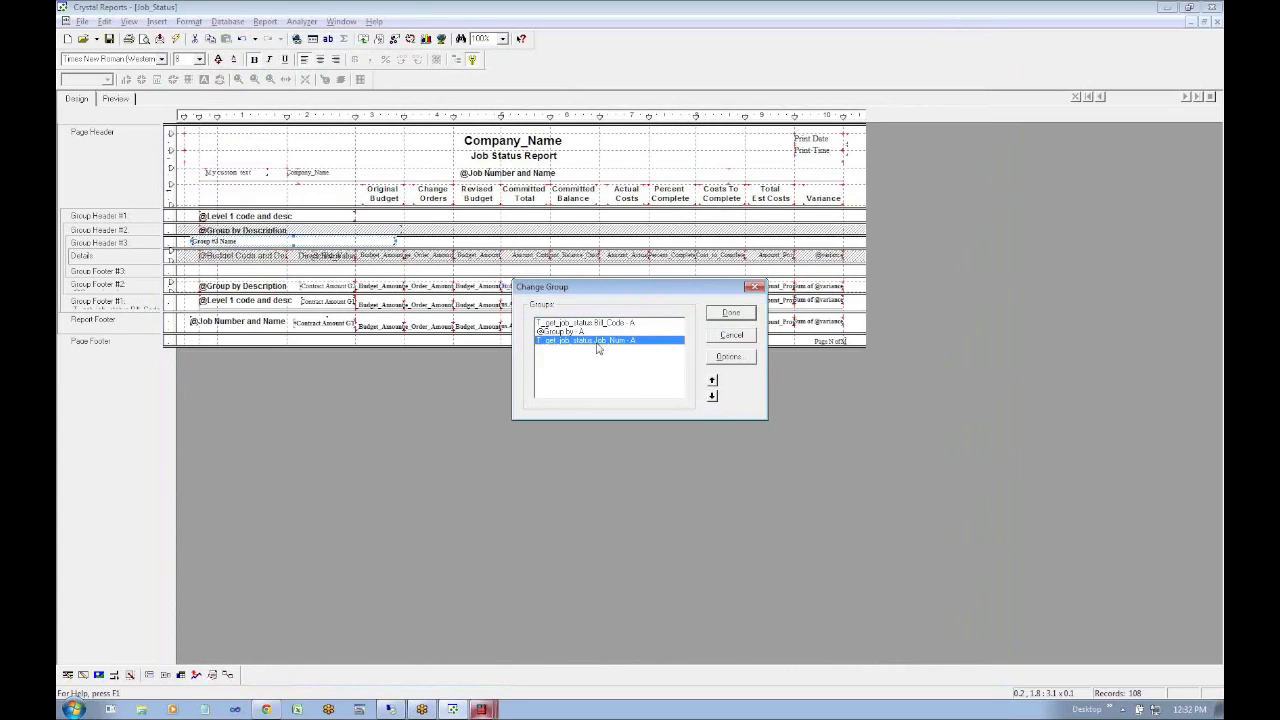
{"action": "left_click", "coordinate": [713, 381]}
{"action": "left_click", "coordinate": [713, 381]}
Add "Highlight the group you want to change and click the up or down arrows." to the agenda's Changing Group Order row and widen column D
{"action": "key", "text": "alt+Tab"}
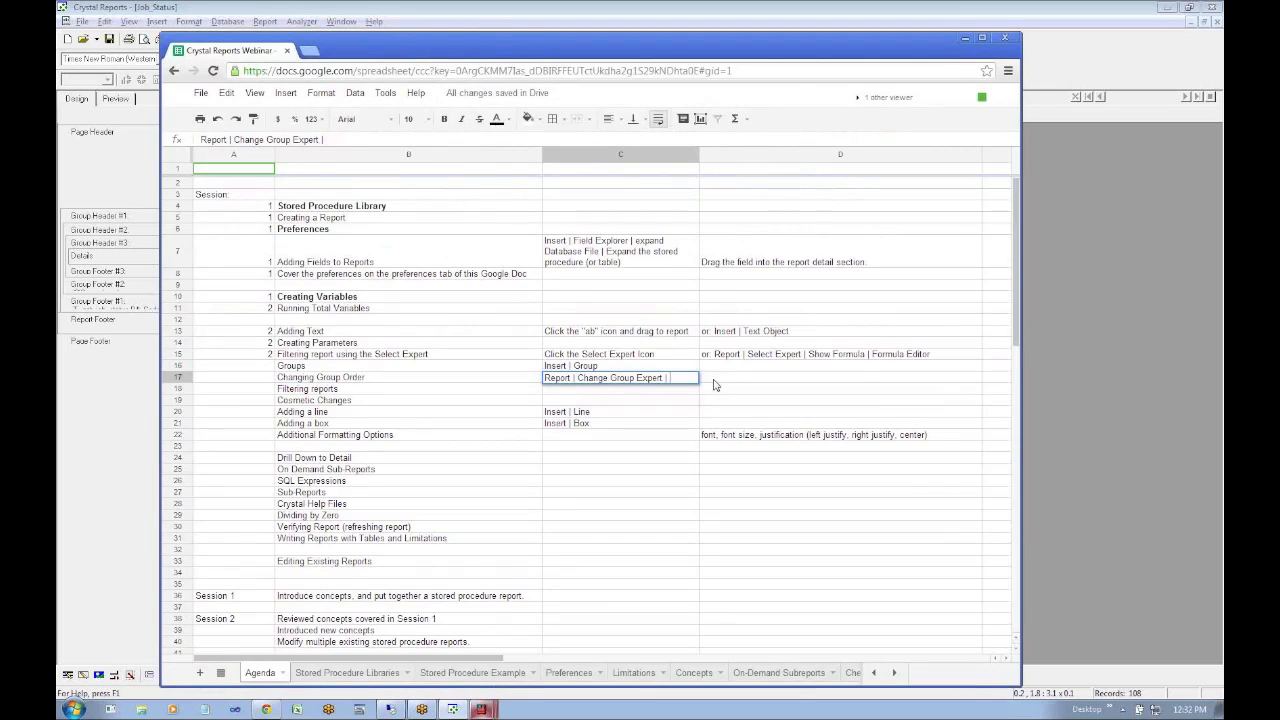
{"action": "left_click", "coordinate": [707, 382]}
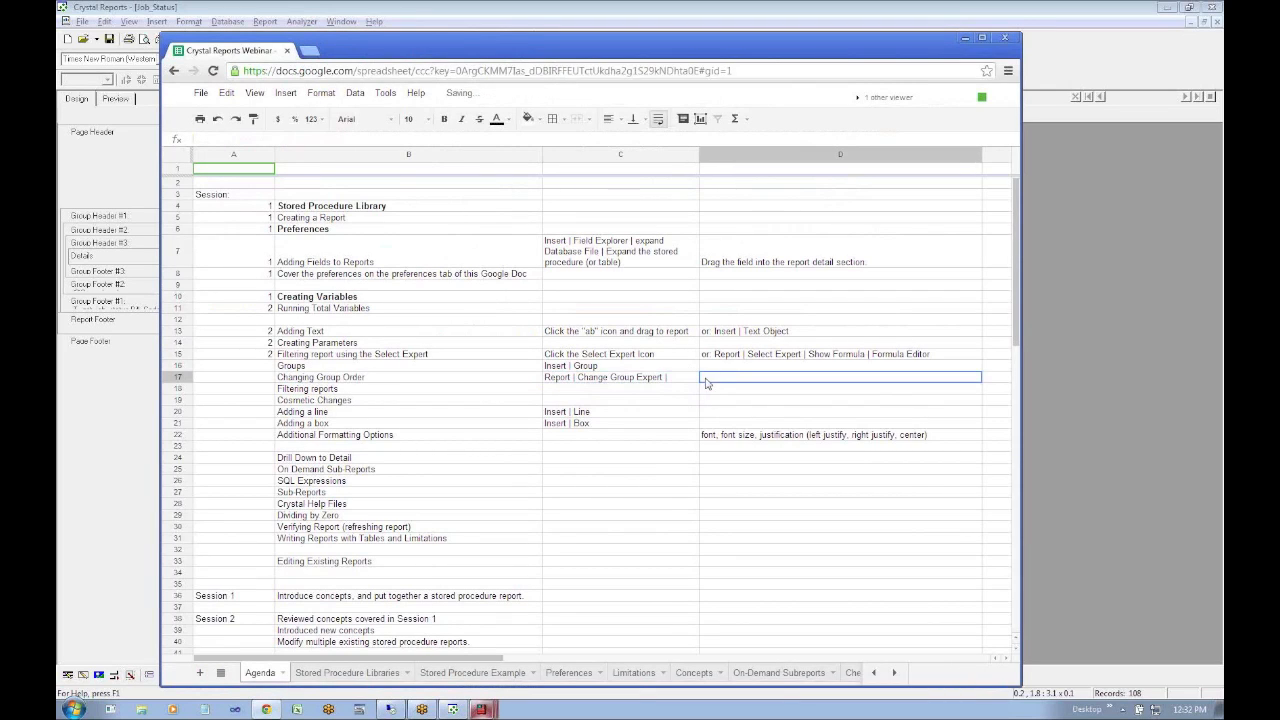
{"action": "type", "text": "Highlight"}
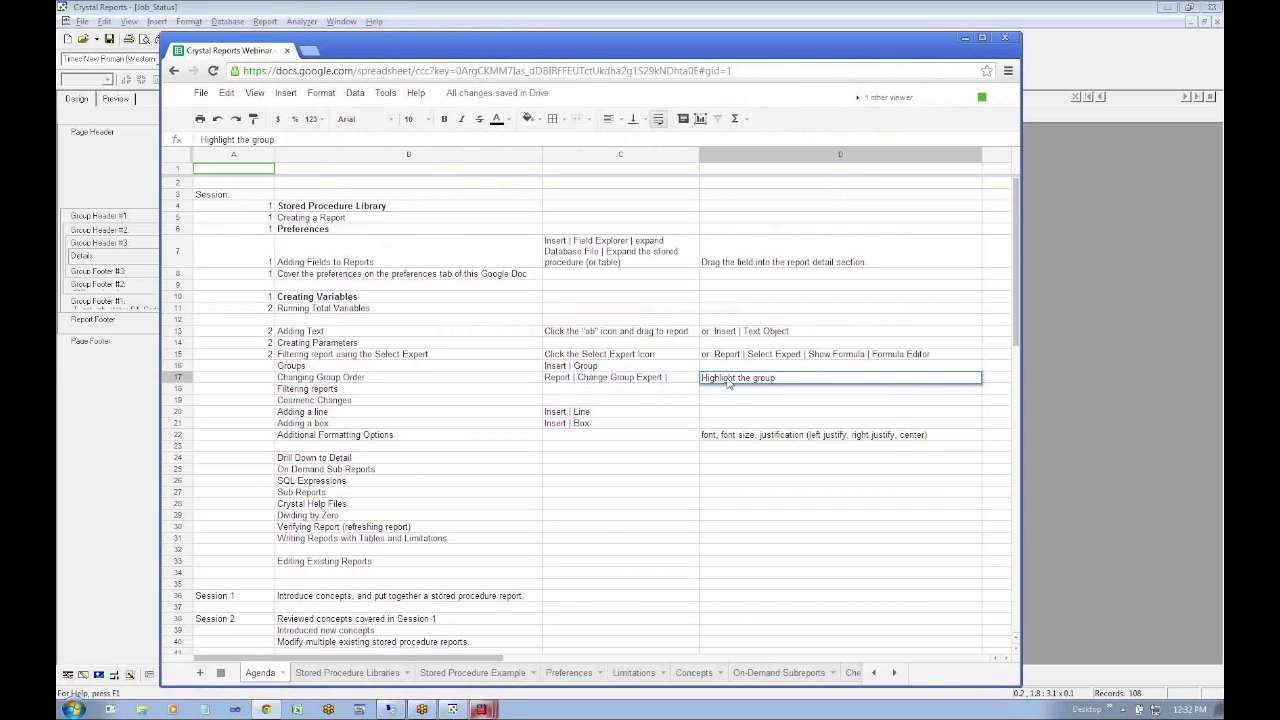
{"action": "type", "text": "the group you want to changge and"}
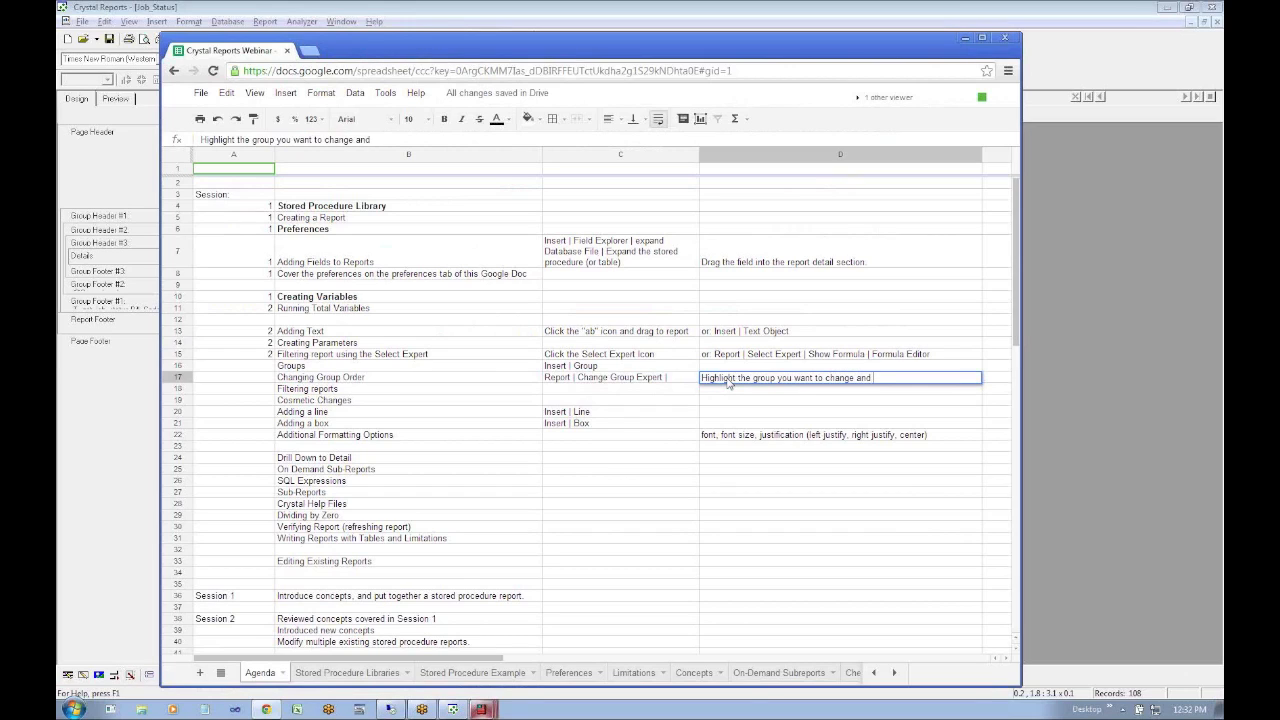
{"action": "type", "text": "the up or down arrows"}
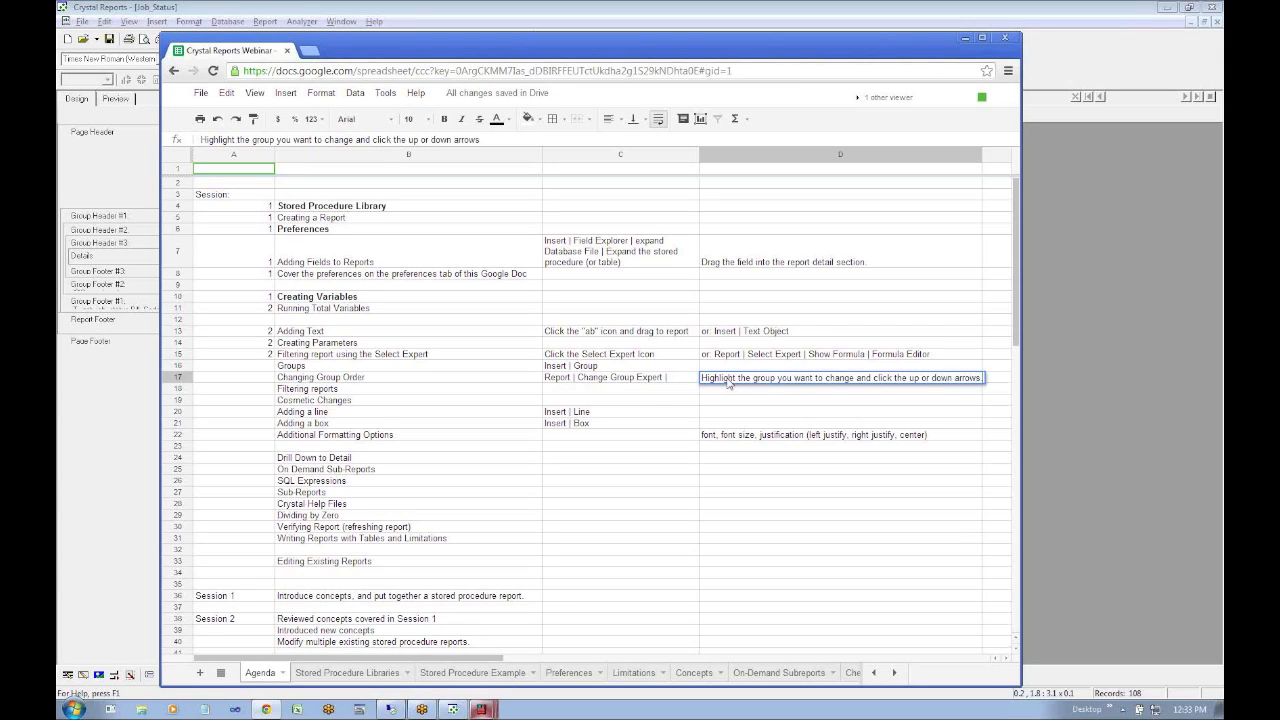
{"action": "key", "text": "Return"}
{"action": "left_click_drag", "start_coordinate": [980, 160], "coordinate": [1011, 160]}
Enter session number 2 for the Changing Group Order and Groups topics in the agenda
{"action": "left_click", "coordinate": [246, 380]}
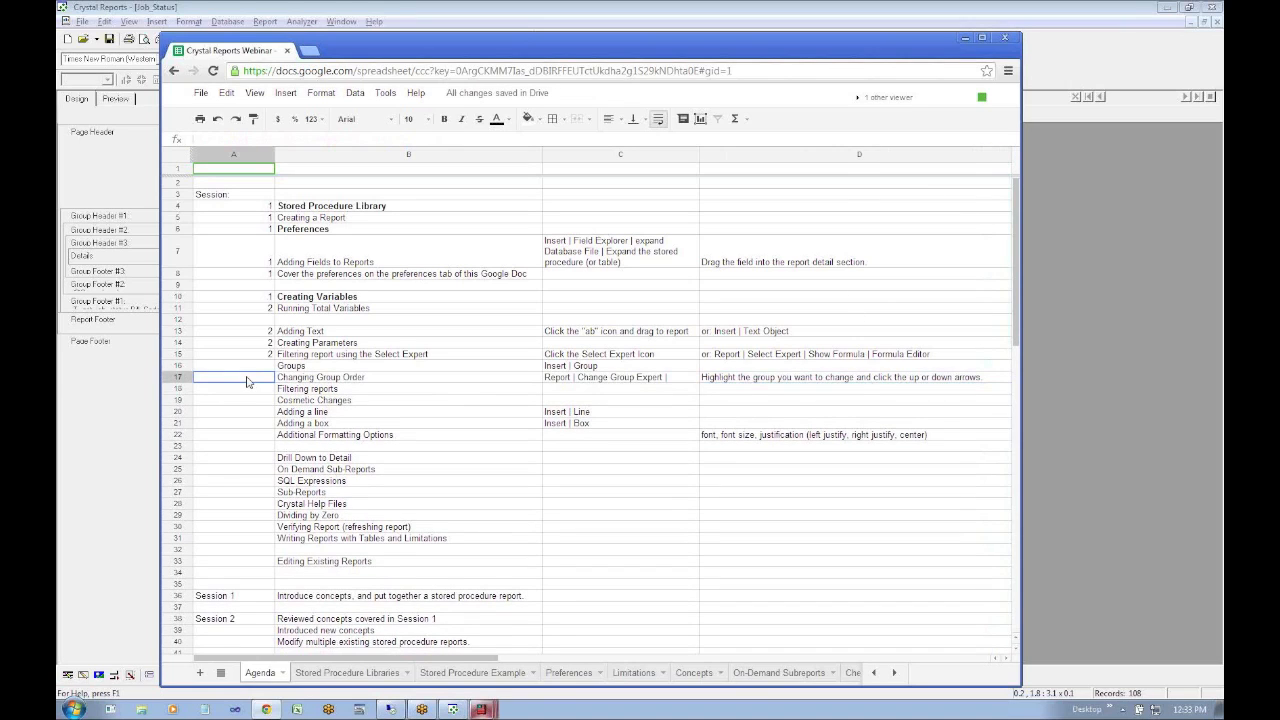
{"action": "type", "text": "2"}
{"action": "key", "text": "Up"}
{"action": "type", "text": "2"}
{"action": "key", "text": "Down"}
{"action": "key", "text": "Down"}
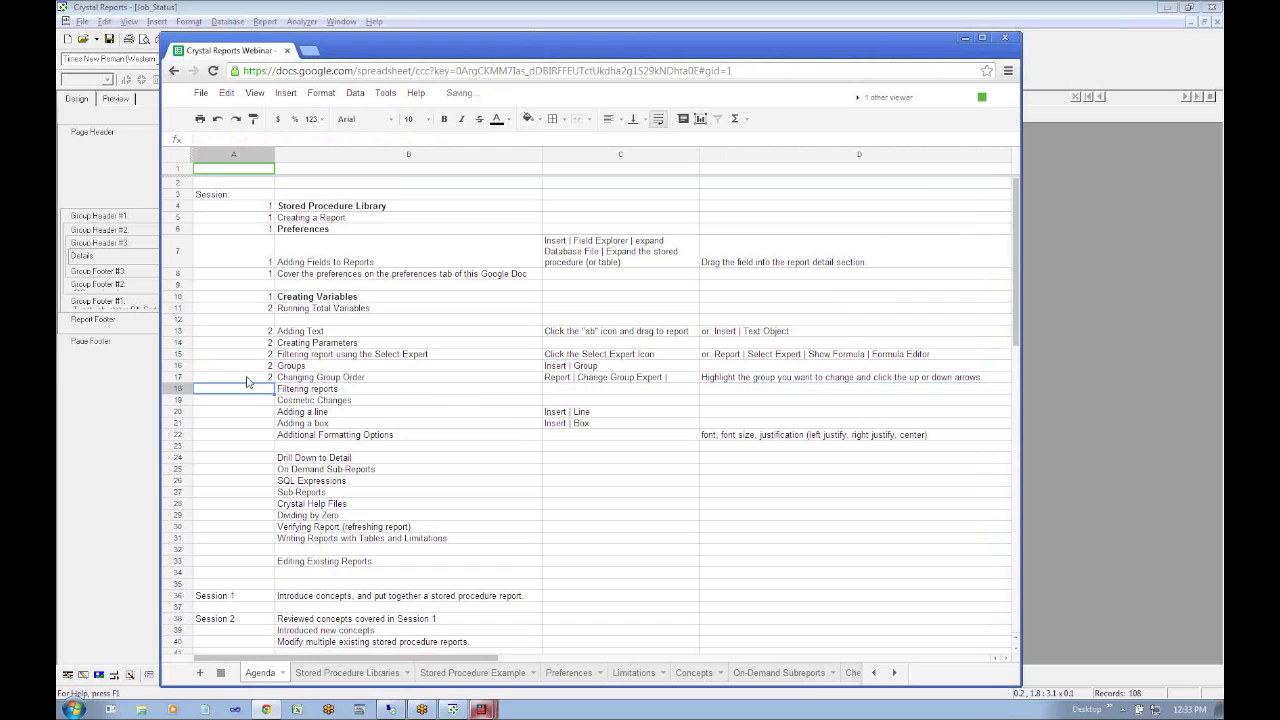
{"action": "left_click", "coordinate": [285, 389]}
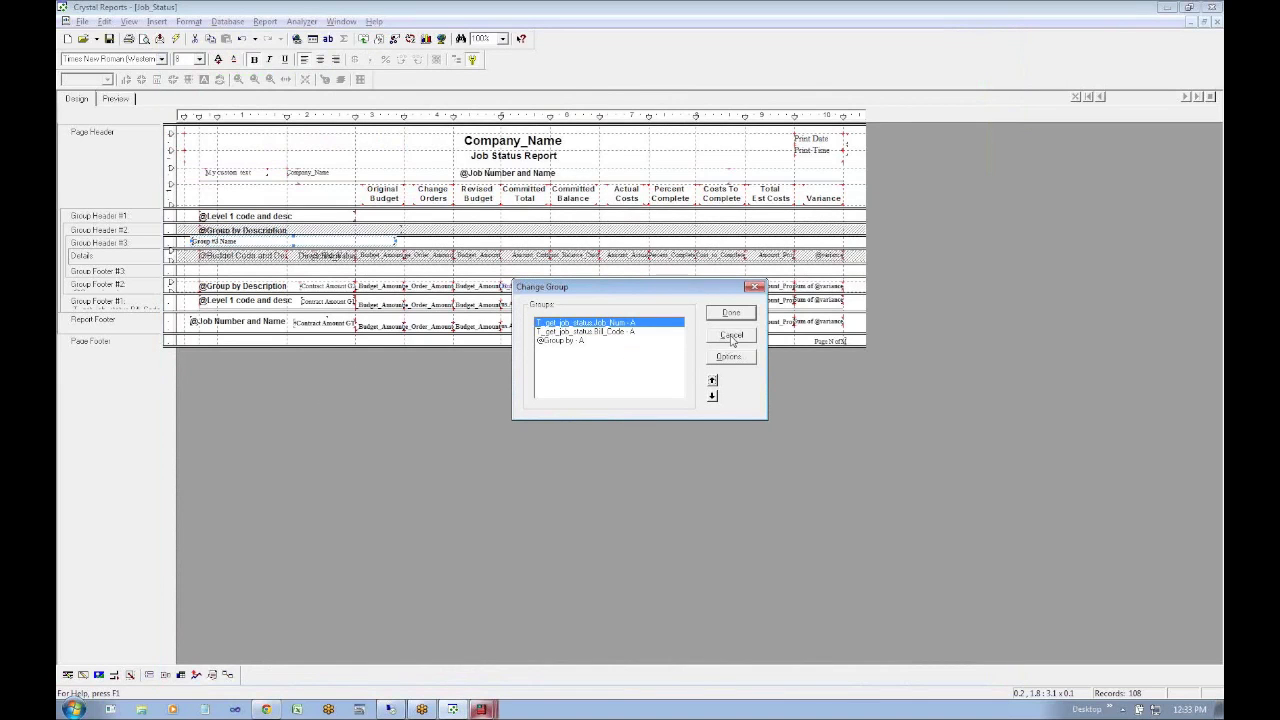
Discard the pending group order change in Crystal Reports and try to open the Select Expert from the report design
{"action": "left_click", "coordinate": [731, 336]}
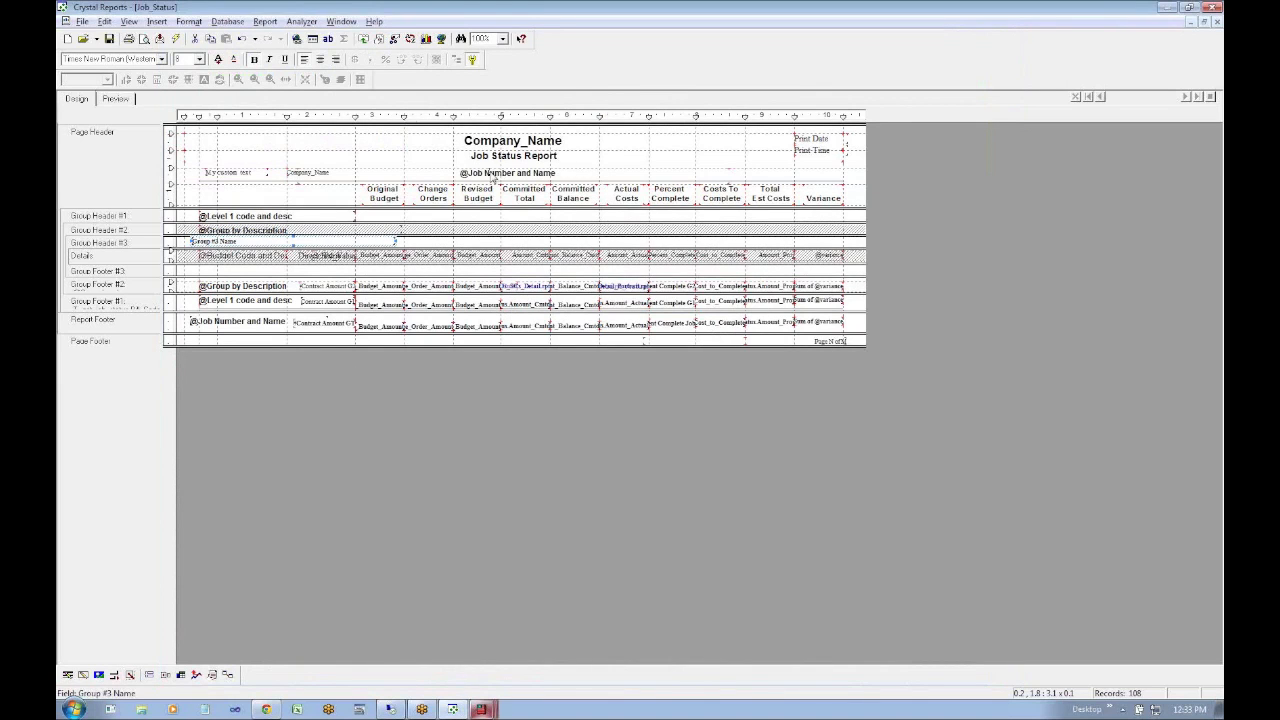
{"action": "left_click", "coordinate": [396, 39]}
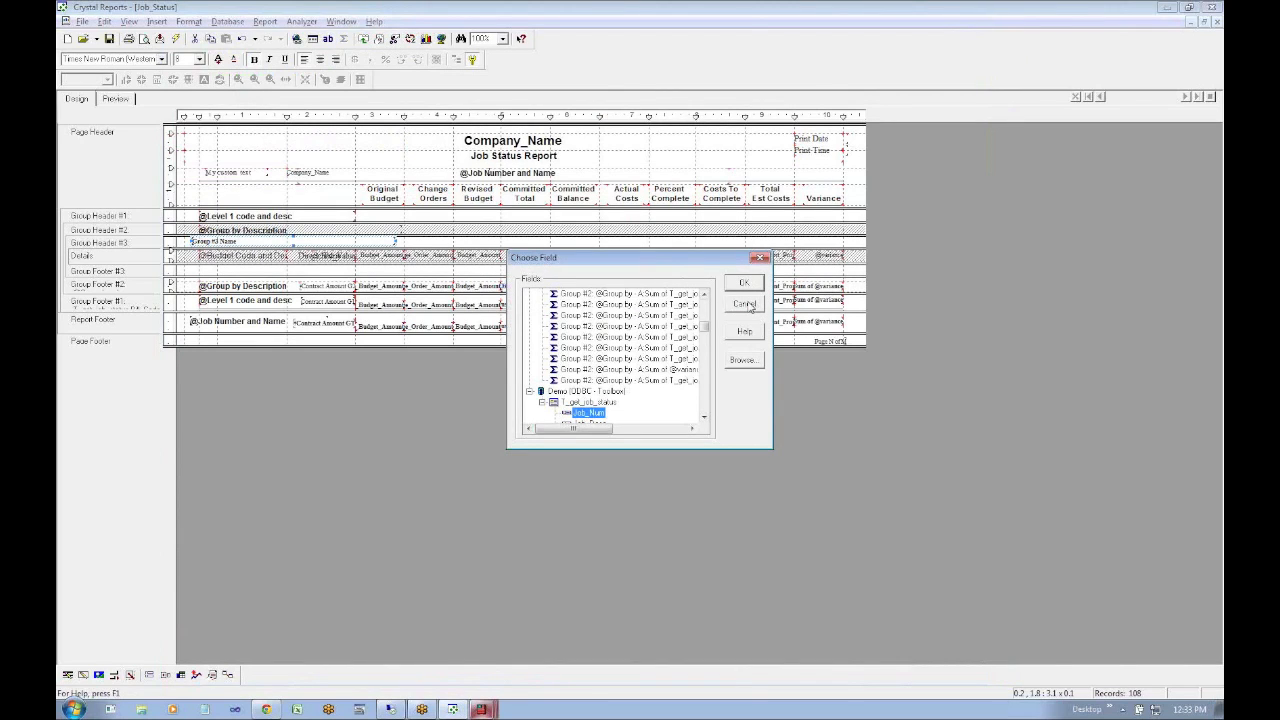
{"action": "left_click", "coordinate": [745, 304]}
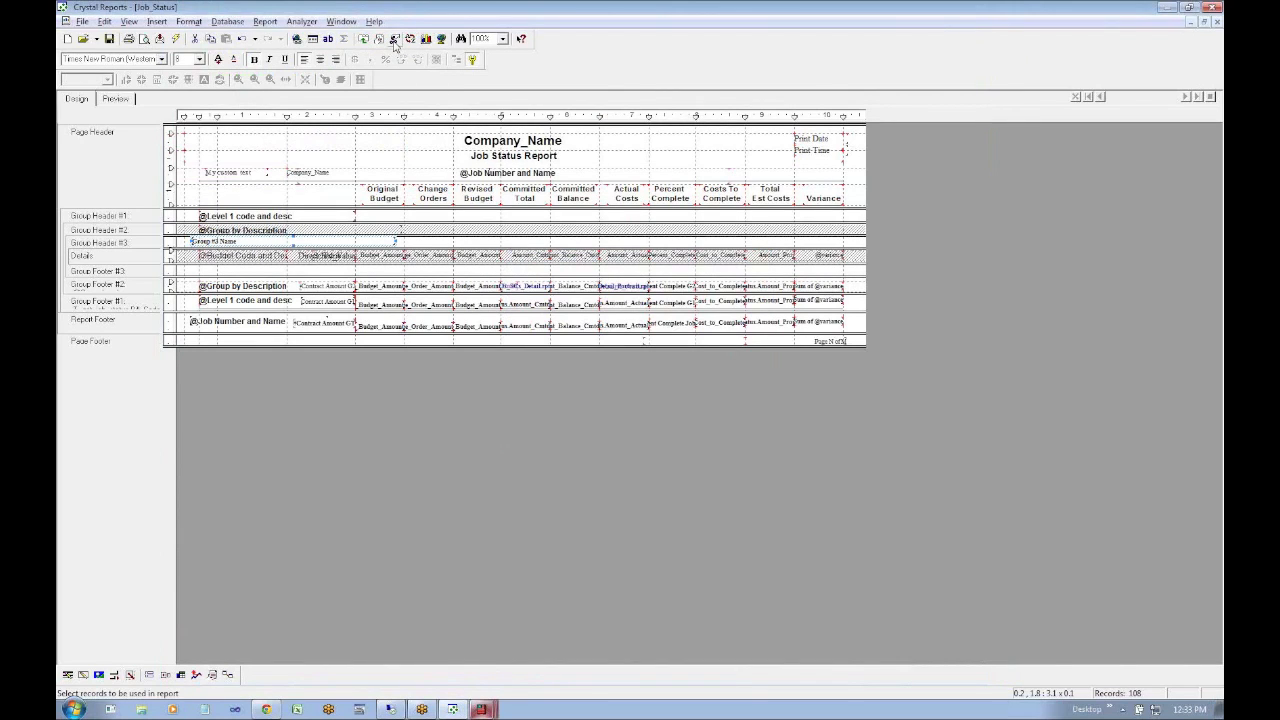
{"action": "left_click", "coordinate": [395, 42]}
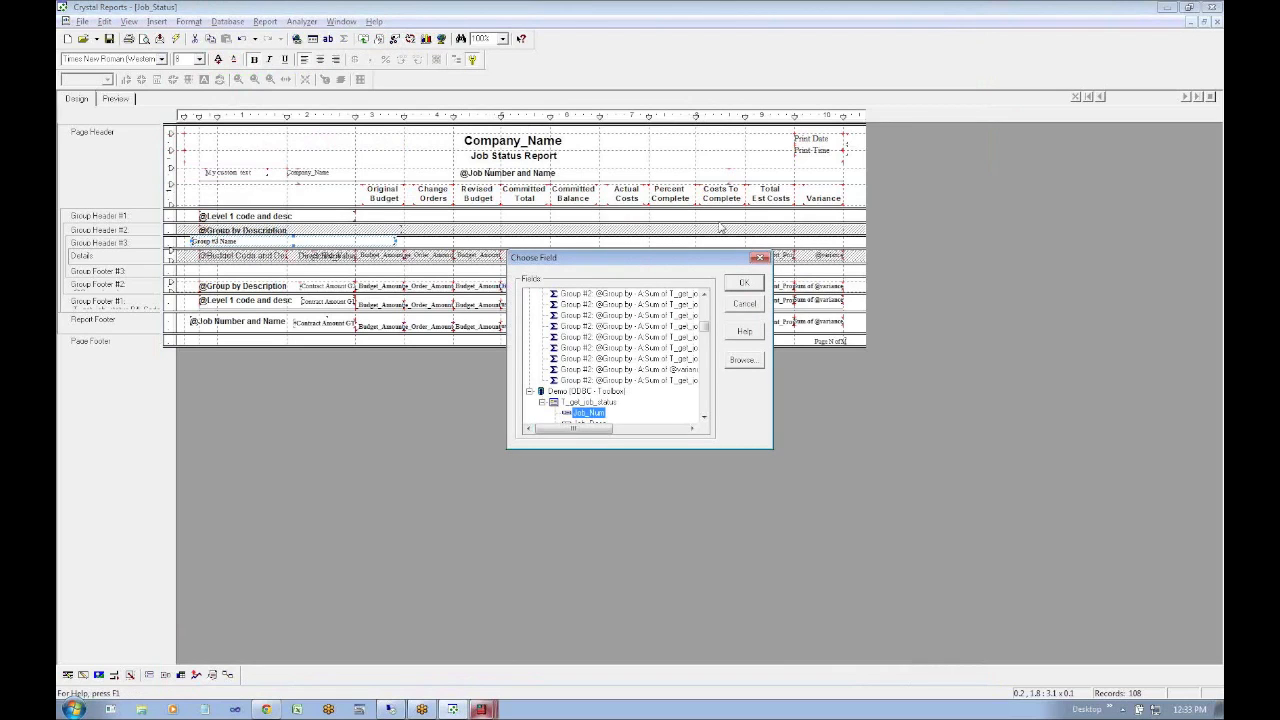
{"action": "left_click", "coordinate": [756, 306]}
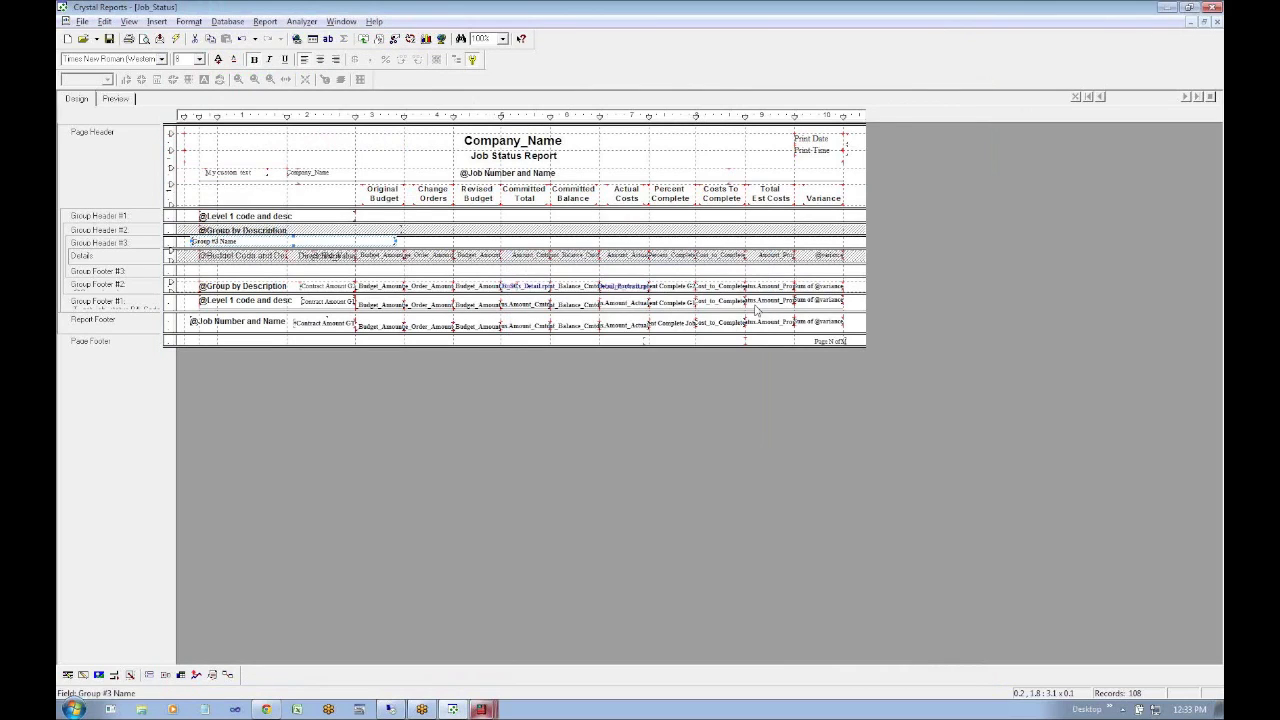
Preview the Job Status report and try to open the Select Expert from there, cancelling the field choice
{"action": "left_click", "coordinate": [120, 101]}
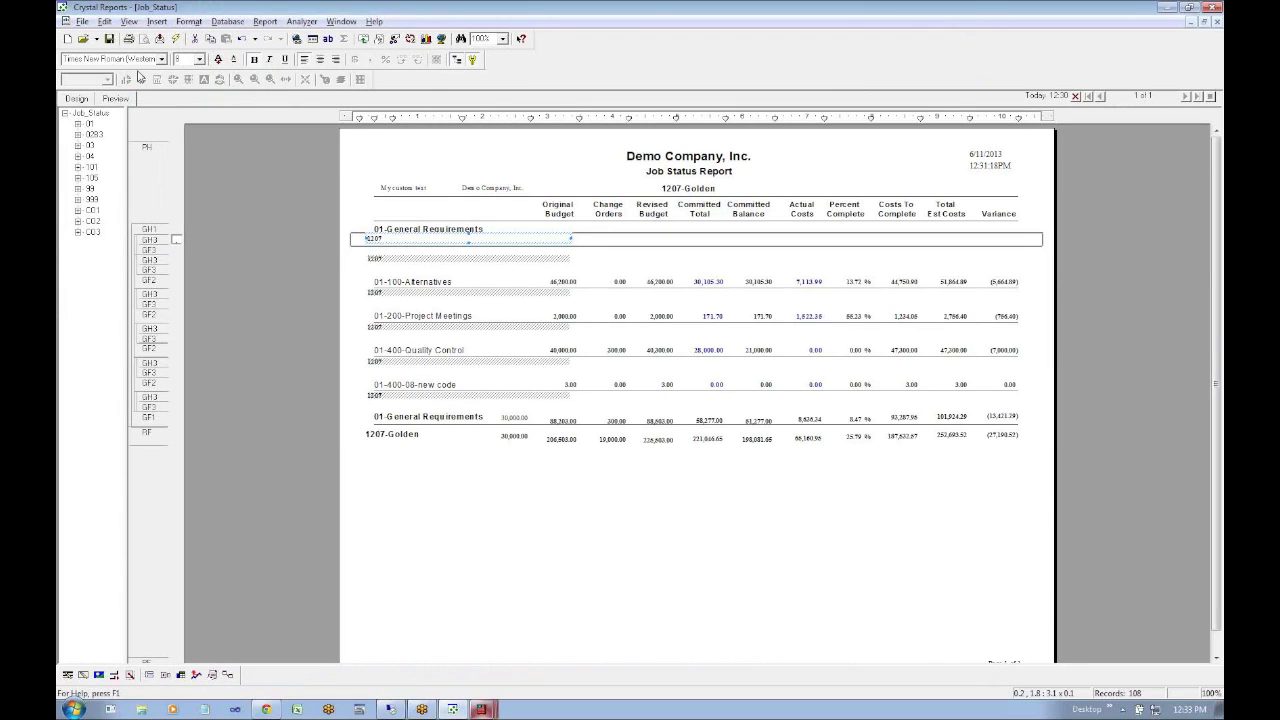
{"action": "left_click", "coordinate": [395, 42]}
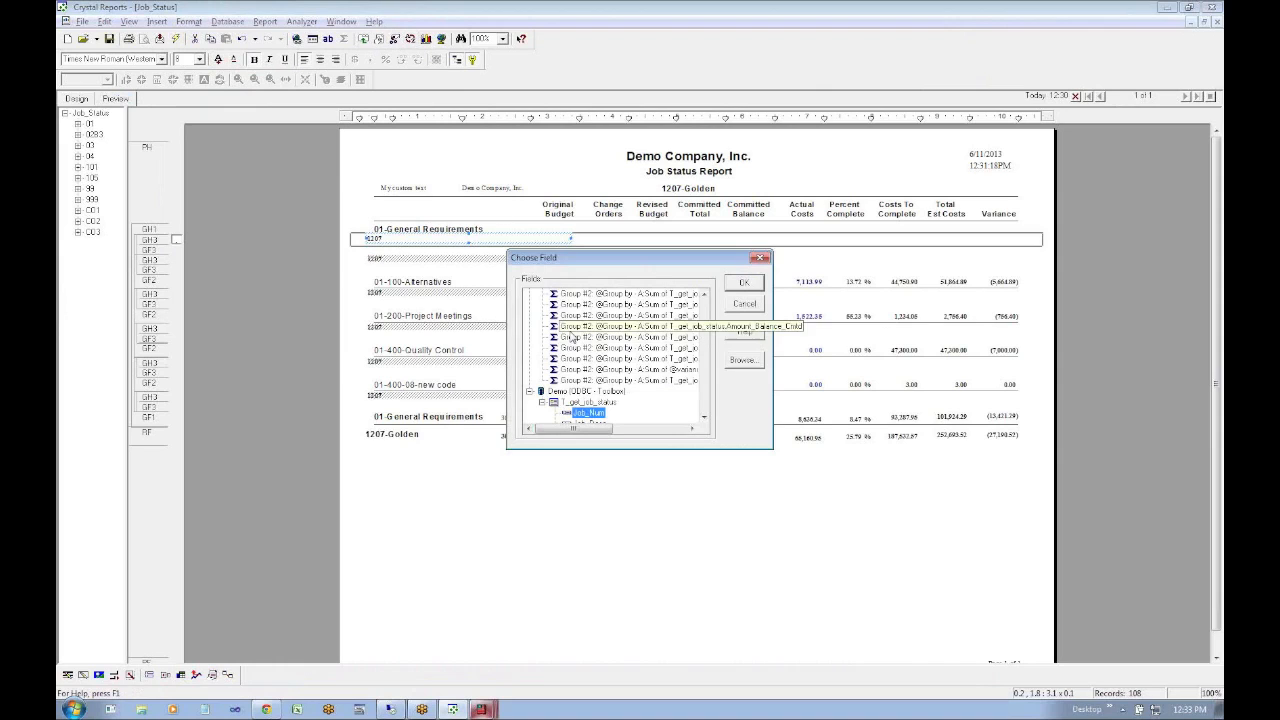
{"action": "left_click", "coordinate": [732, 306]}
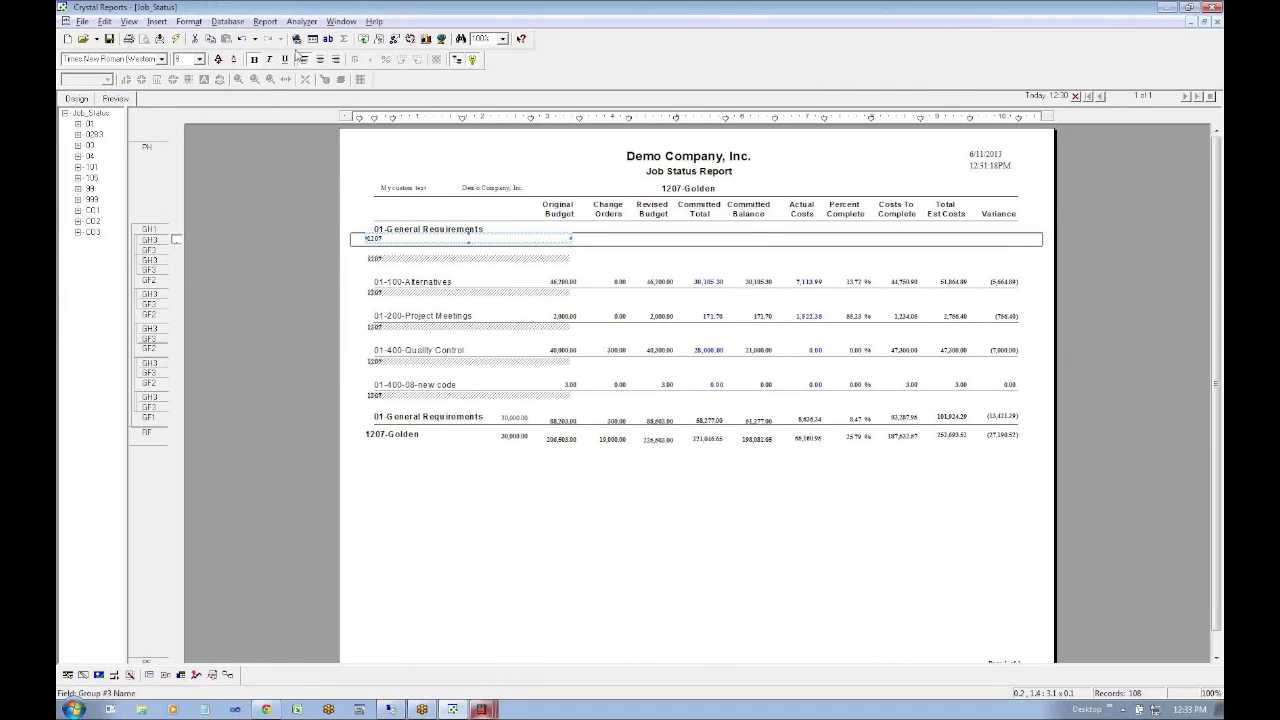
Try to open the Select Expert on the Job_Num field from the report design, and dismiss it
{"action": "left_click", "coordinate": [75, 98]}
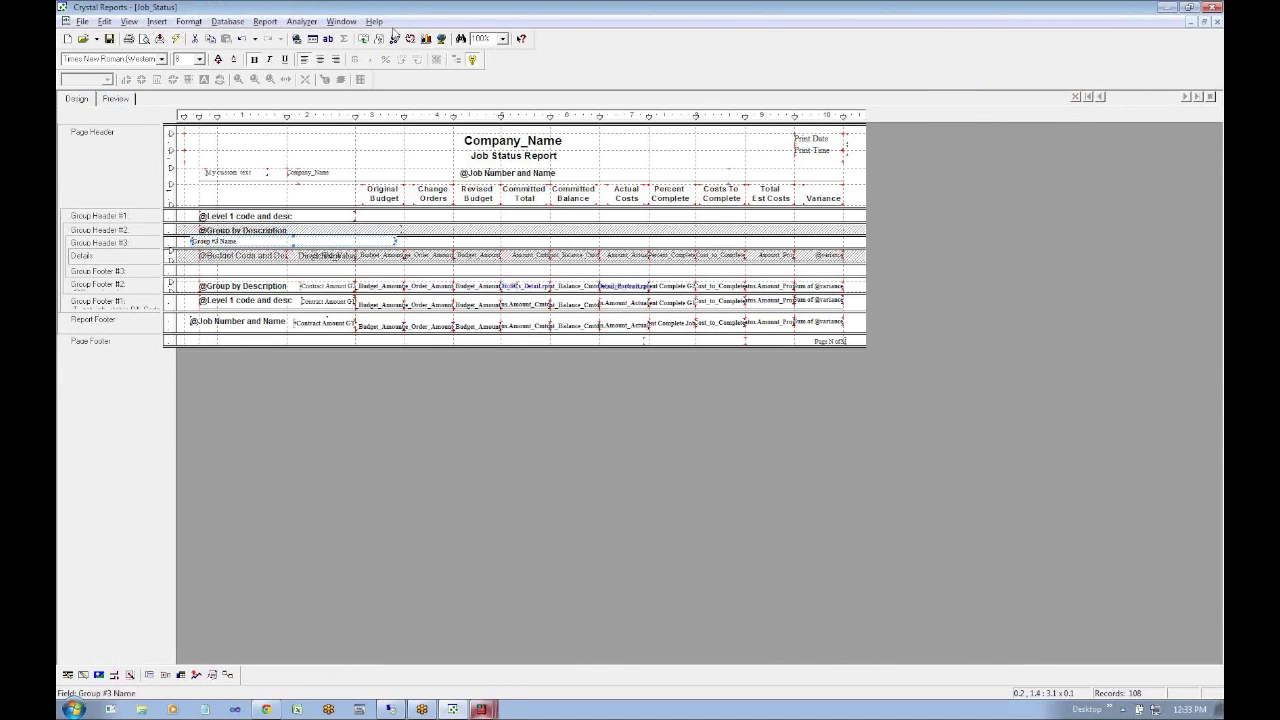
{"action": "left_click", "coordinate": [395, 40]}
{"action": "key", "text": "Escape"}
{"action": "left_click", "coordinate": [228, 22]}
{"action": "mouse_move", "coordinate": [198, 22]}
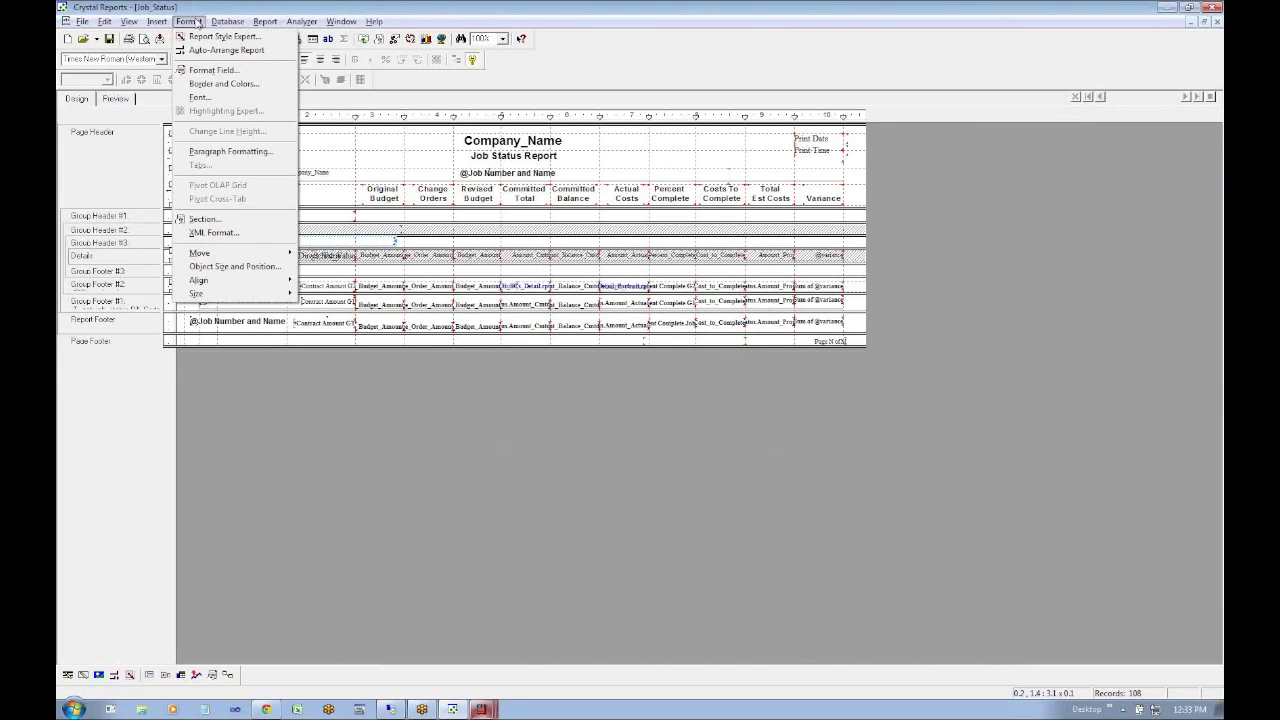
{"action": "mouse_move", "coordinate": [267, 22]}
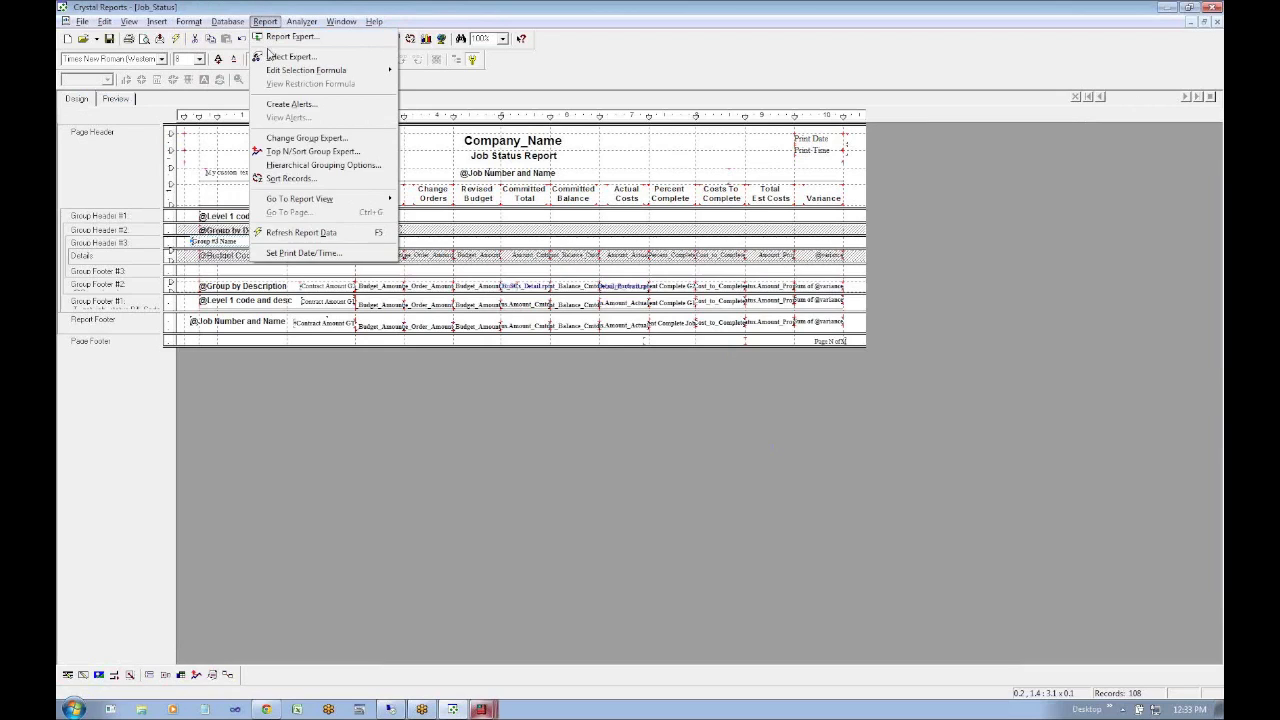
{"action": "left_click", "coordinate": [270, 56]}
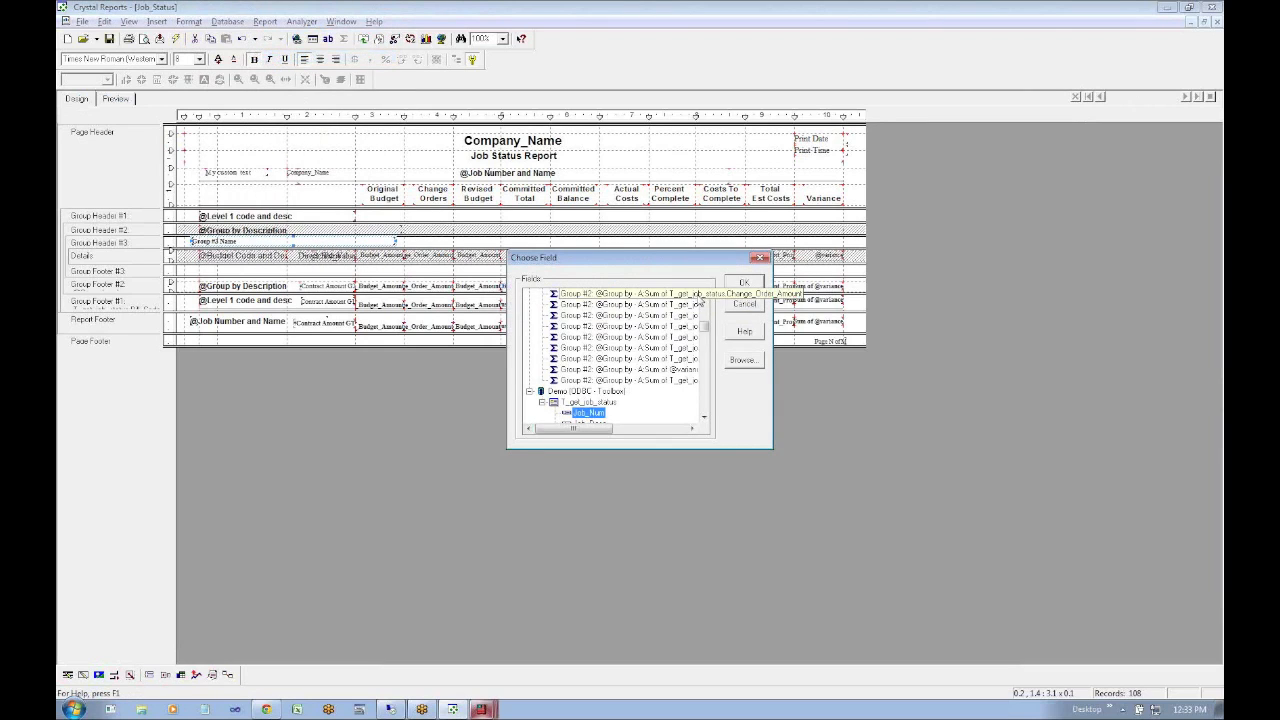
{"action": "left_click", "coordinate": [744, 282]}
{"action": "left_click", "coordinate": [352, 180]}
{"action": "key", "text": "Escape"}
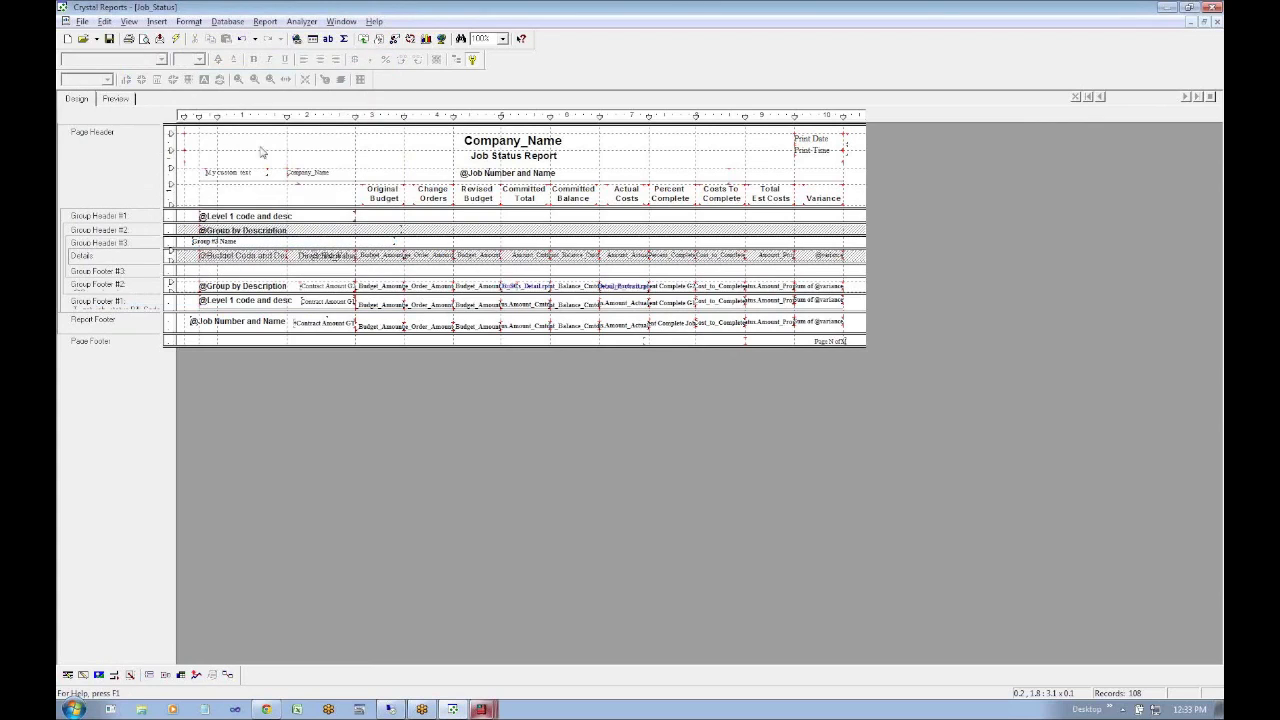
Refresh the report data with new parameter values, entering 01 for One Bill Code, and return to the report design
{"action": "left_click", "coordinate": [175, 40]}
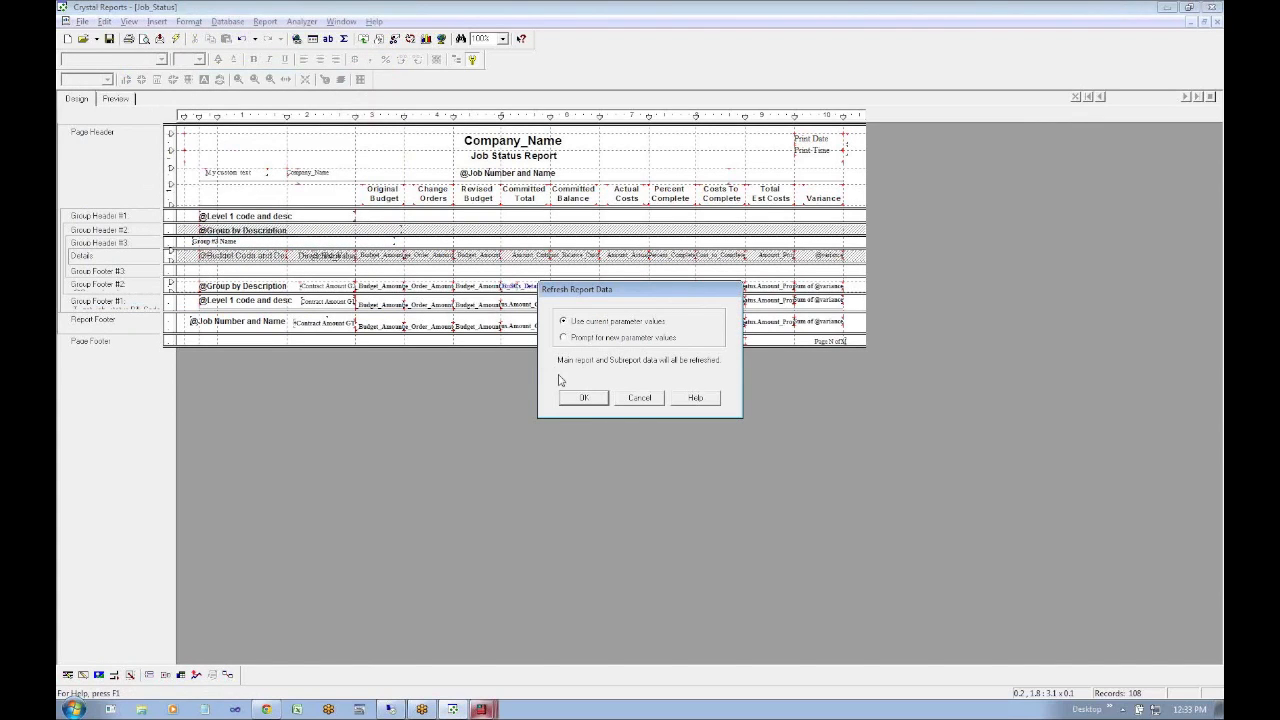
{"action": "left_click", "coordinate": [584, 397]}
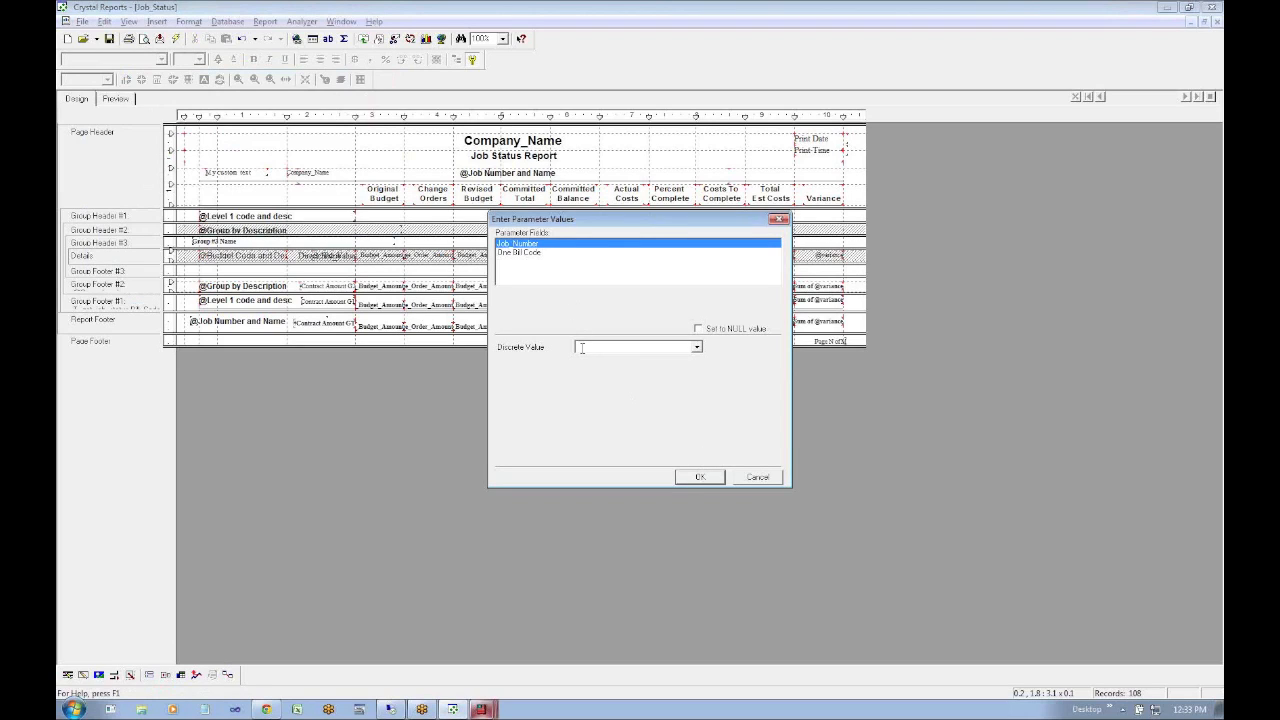
{"action": "left_click", "coordinate": [530, 254]}
{"action": "type", "text": "01"}
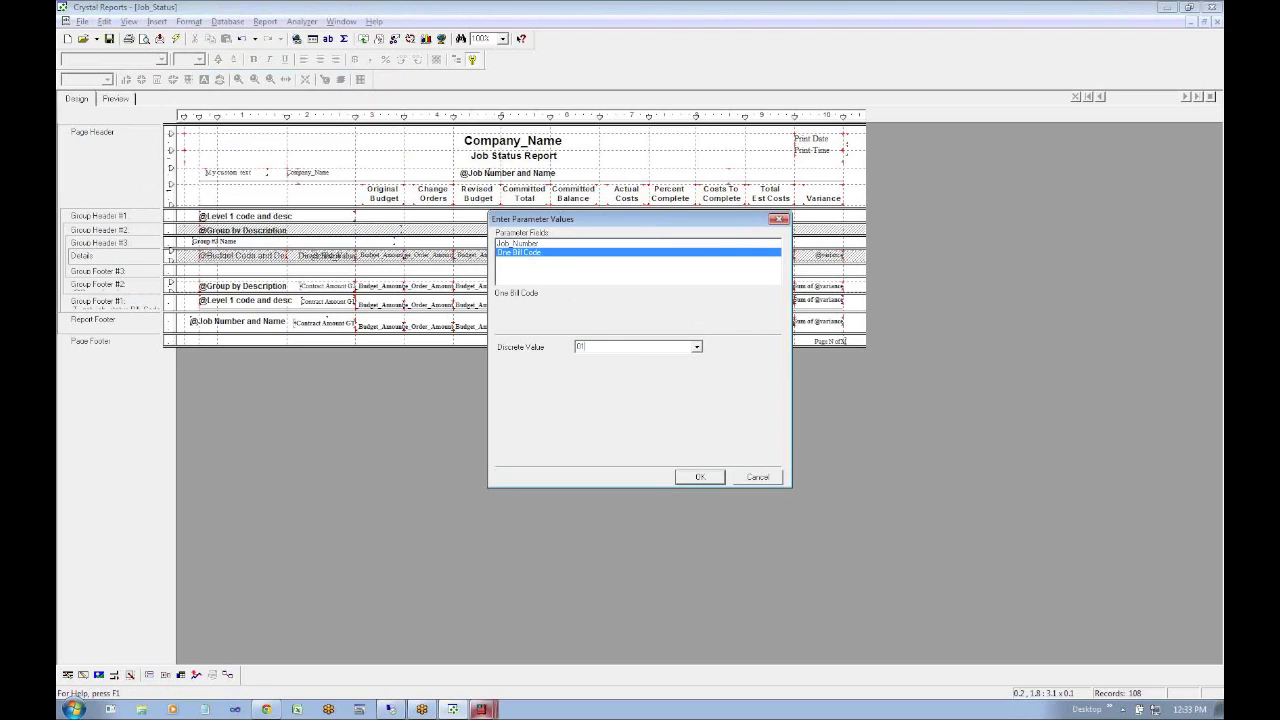
{"action": "left_click", "coordinate": [685, 475]}
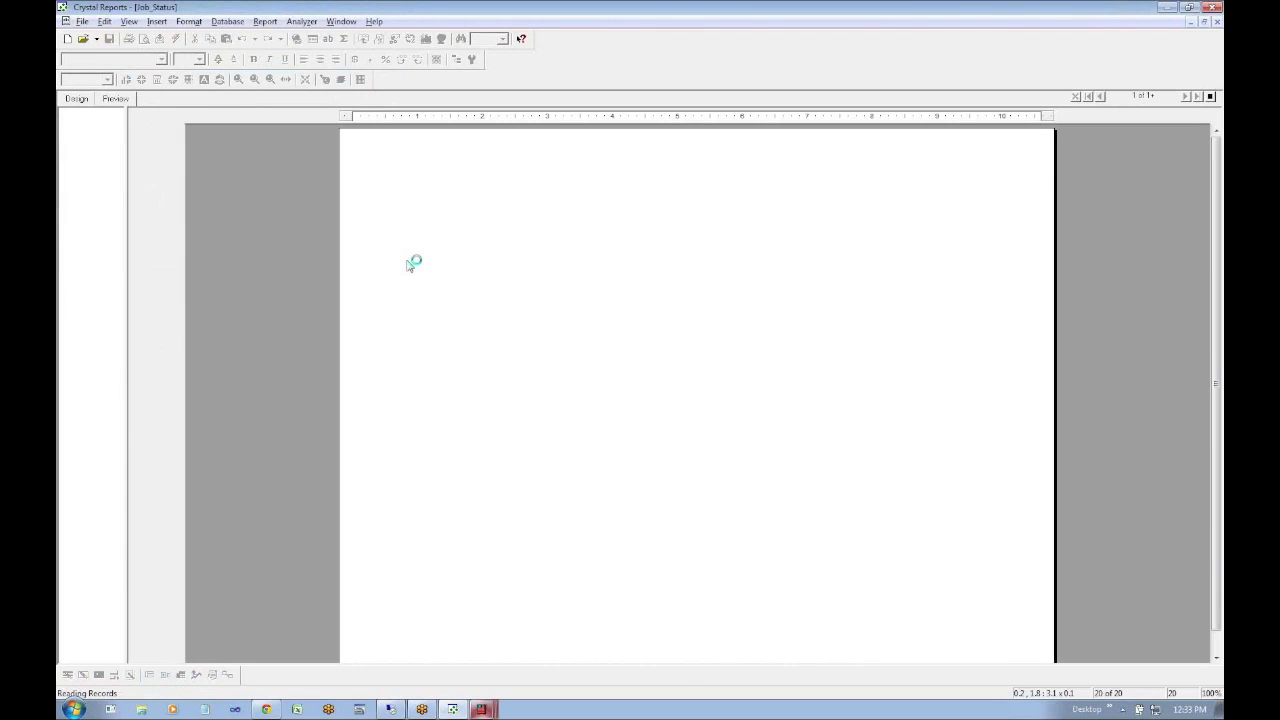
{"action": "left_click", "coordinate": [69, 99]}
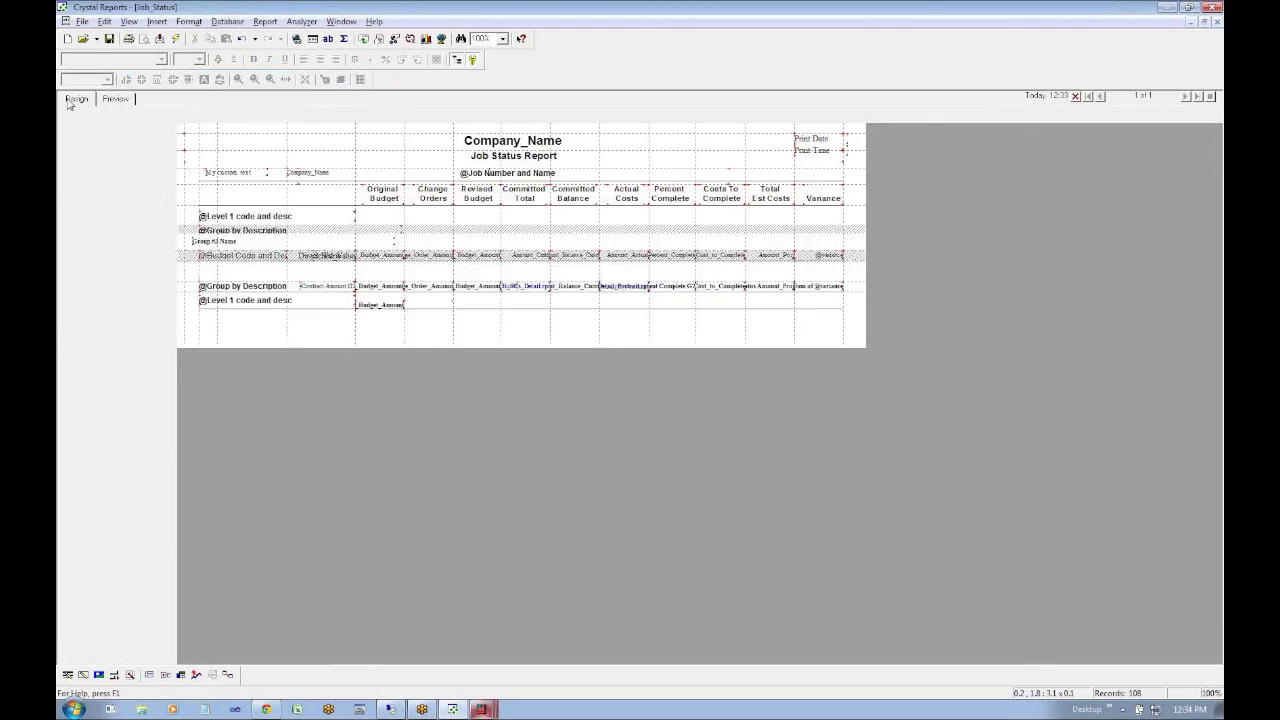
Switch to the agenda spreadsheet and enter session number 2 for the Filtering reports topic
{"action": "key", "text": "alt+Tab"}
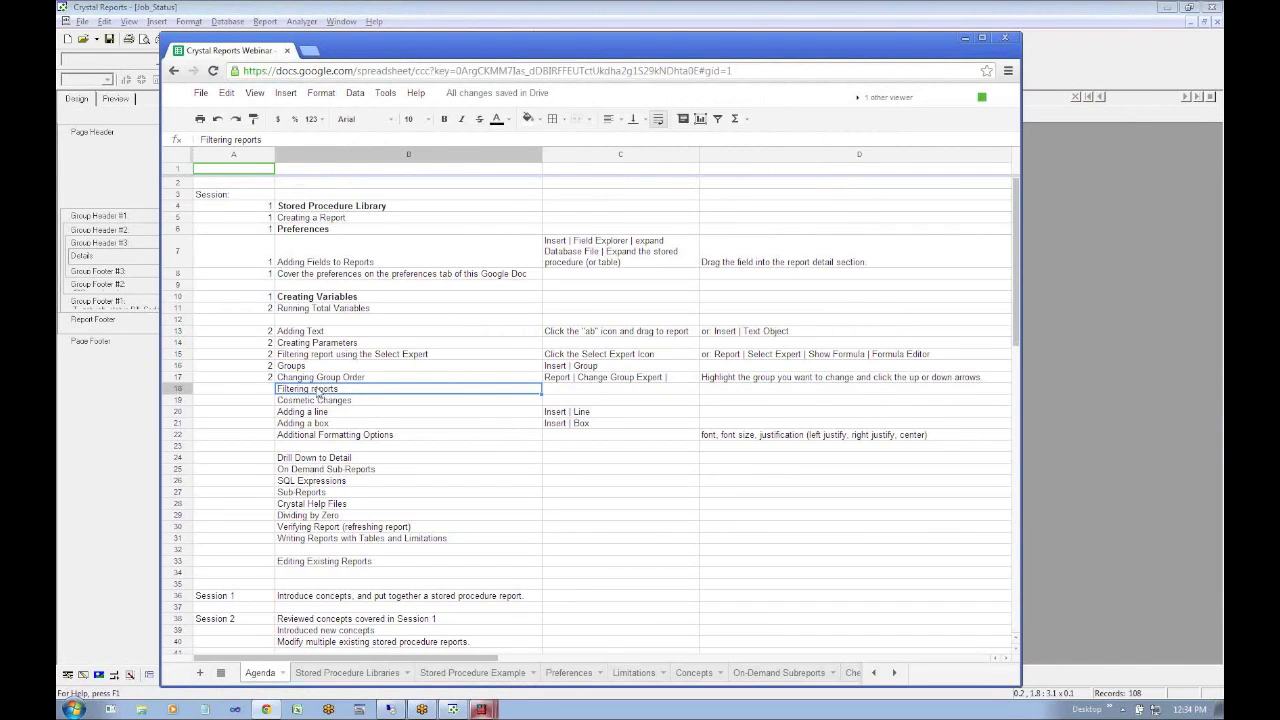
{"action": "left_click", "coordinate": [563, 390]}
{"action": "left_click", "coordinate": [268, 392]}
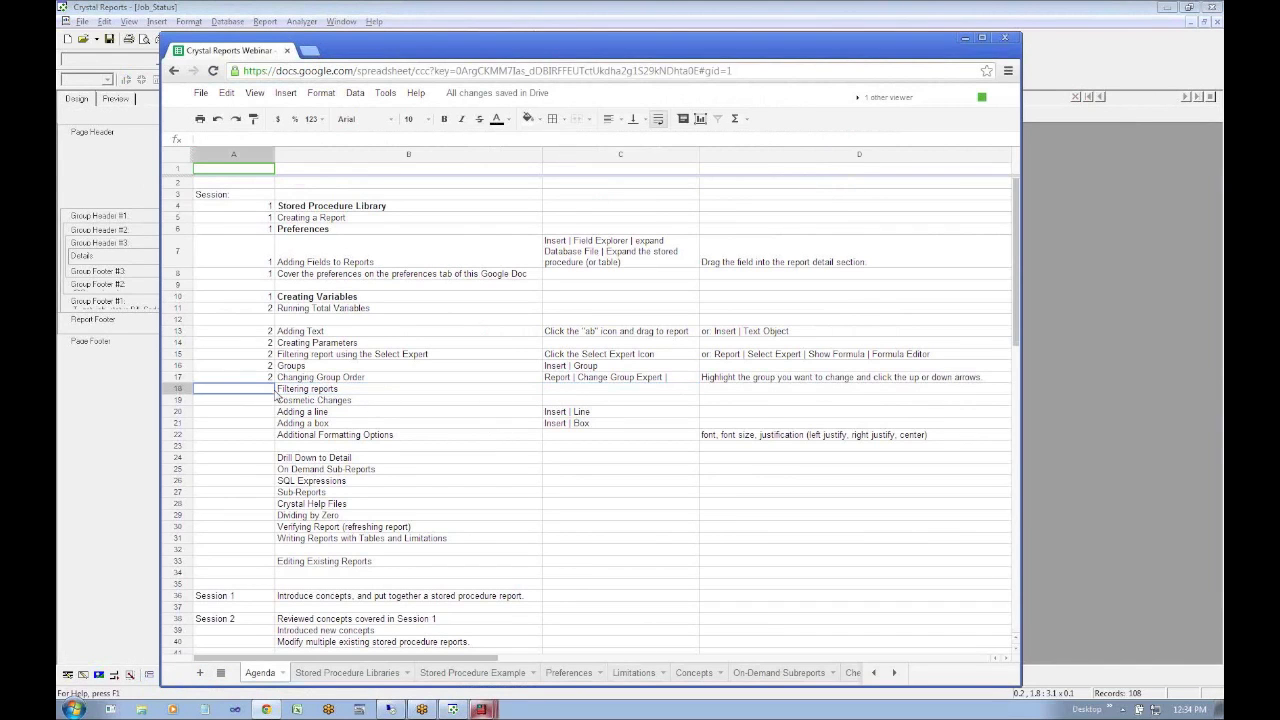
{"action": "type", "text": "2"}
{"action": "key", "text": "Return"}
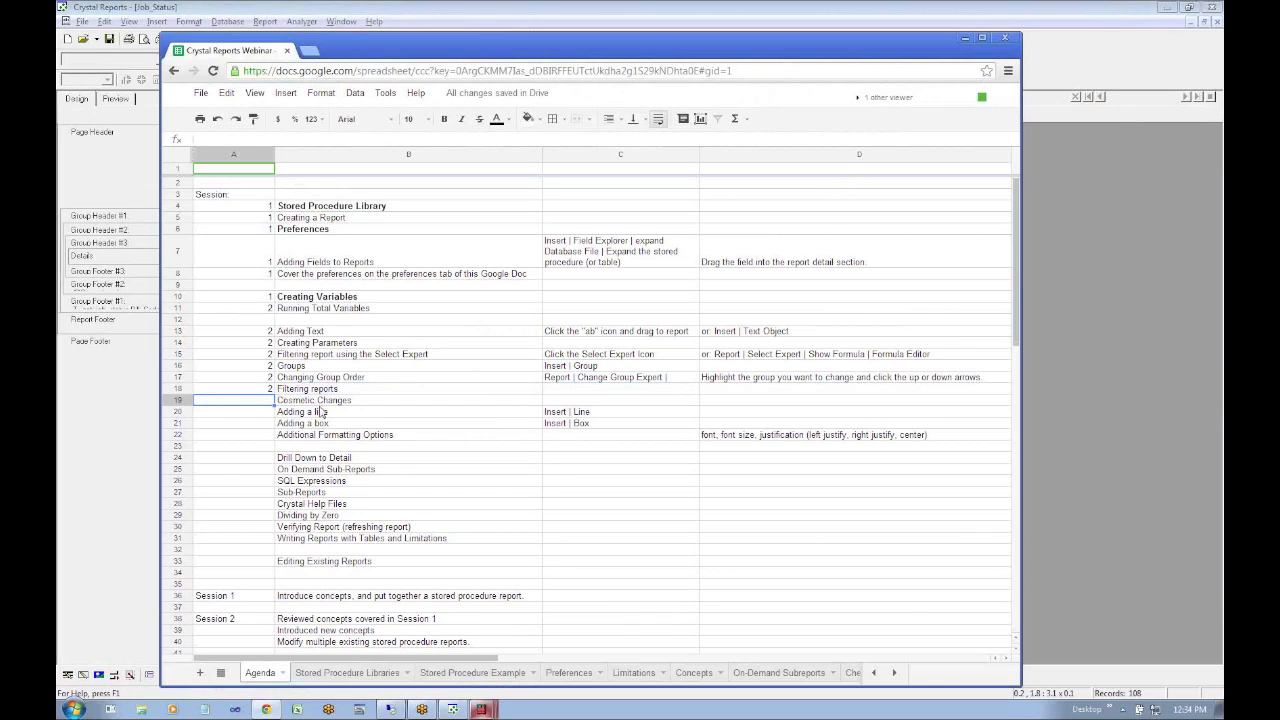
Review the agenda topics from Cosmetic Changes through Adding a line, Adding a box and Additional Formatting Options
{"action": "left_click", "coordinate": [327, 403]}
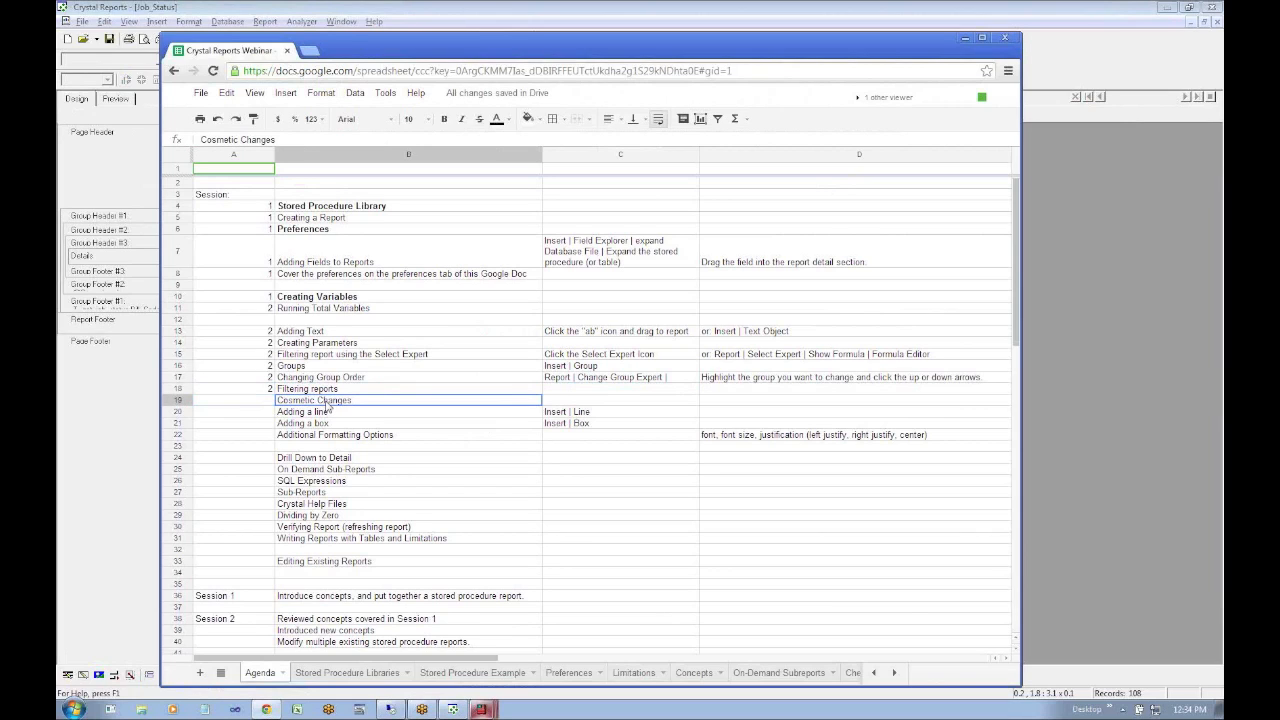
{"action": "left_click", "coordinate": [302, 413]}
{"action": "left_click", "coordinate": [310, 427]}
{"action": "left_click", "coordinate": [309, 414]}
{"action": "left_click", "coordinate": [313, 427]}
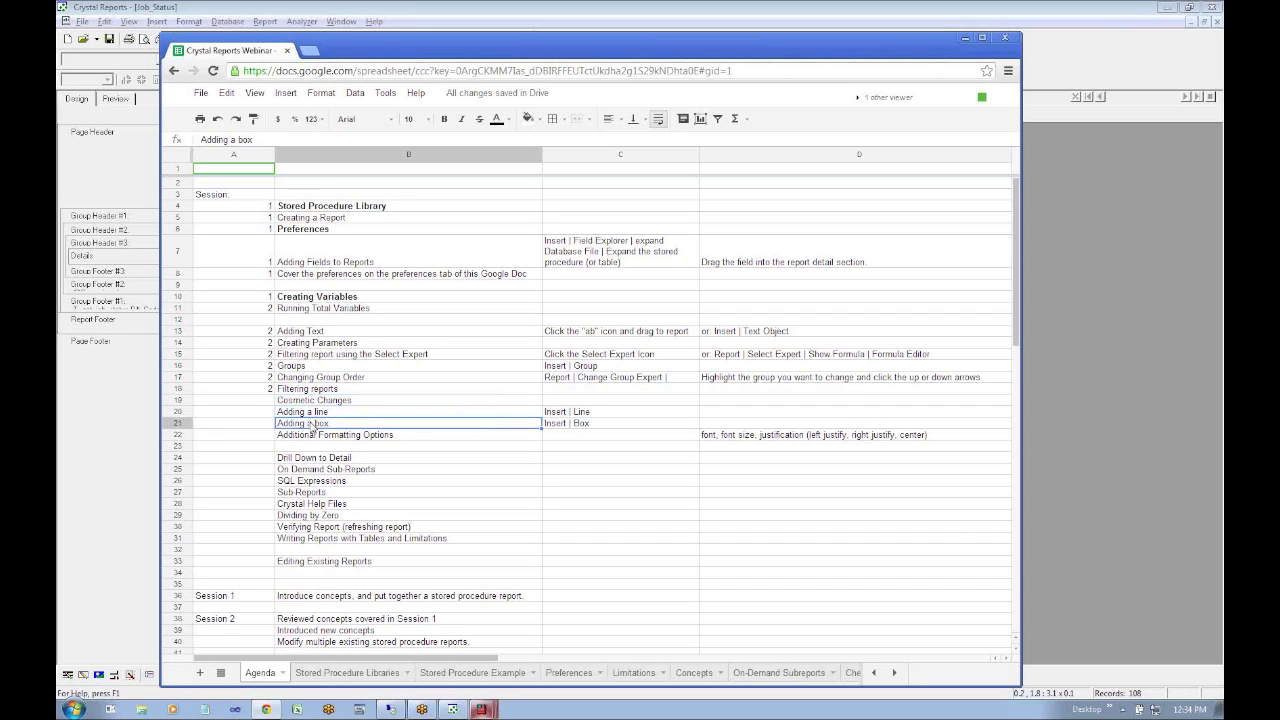
{"action": "left_click", "coordinate": [310, 436]}
{"action": "left_click", "coordinate": [313, 400]}
Switch to Crystal Reports and draw a horizontal line about 9.7 inches long across the top of Group Footer #2
{"action": "key", "text": "alt+Tab"}
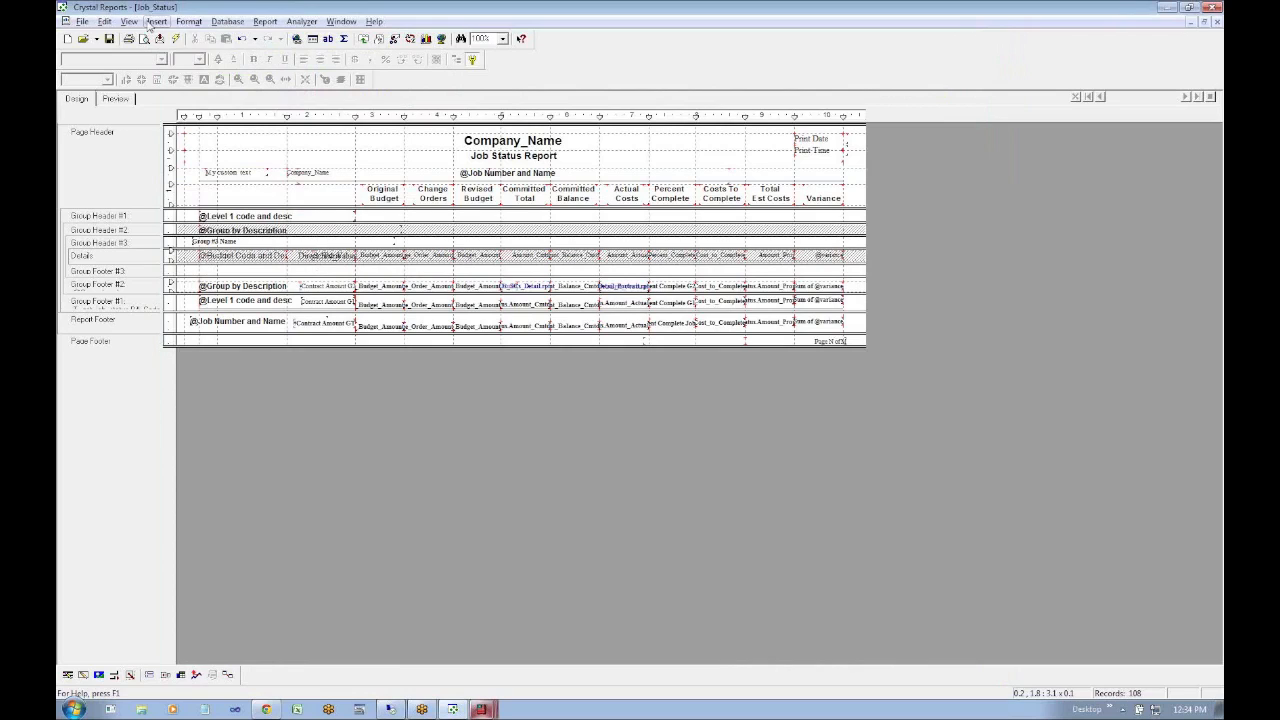
{"action": "left_click", "coordinate": [157, 21]}
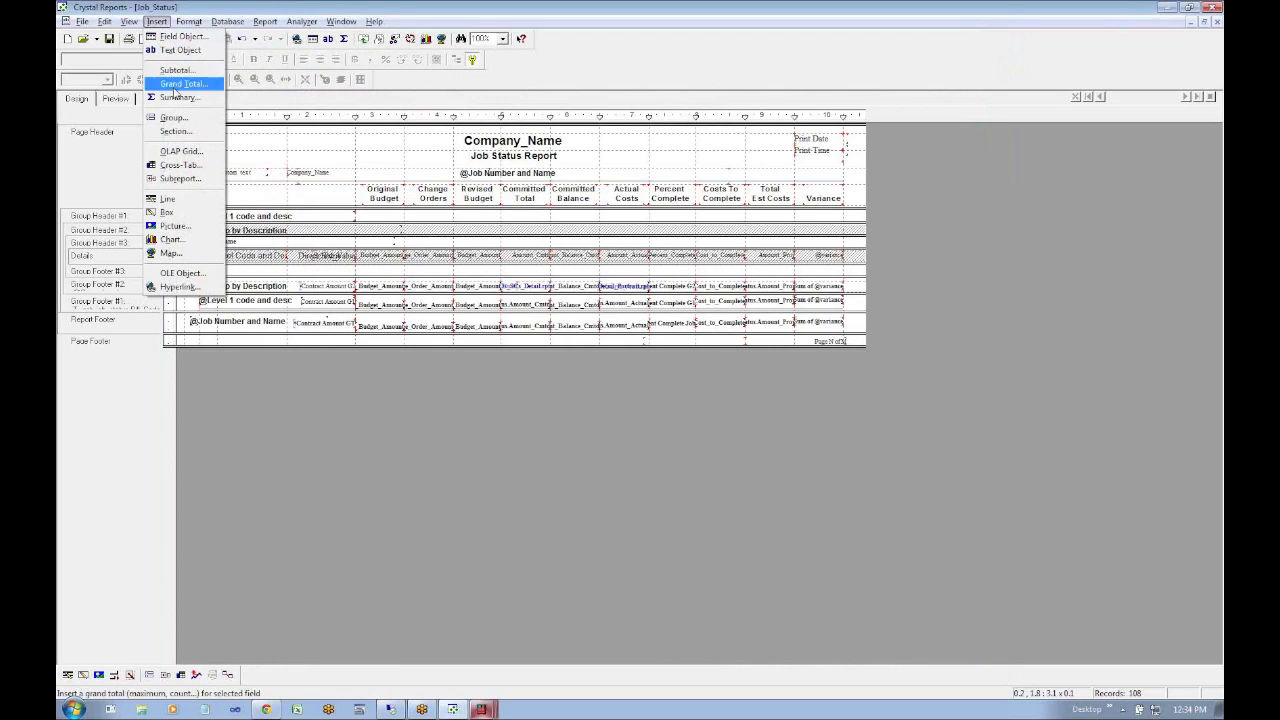
{"action": "left_click", "coordinate": [167, 199]}
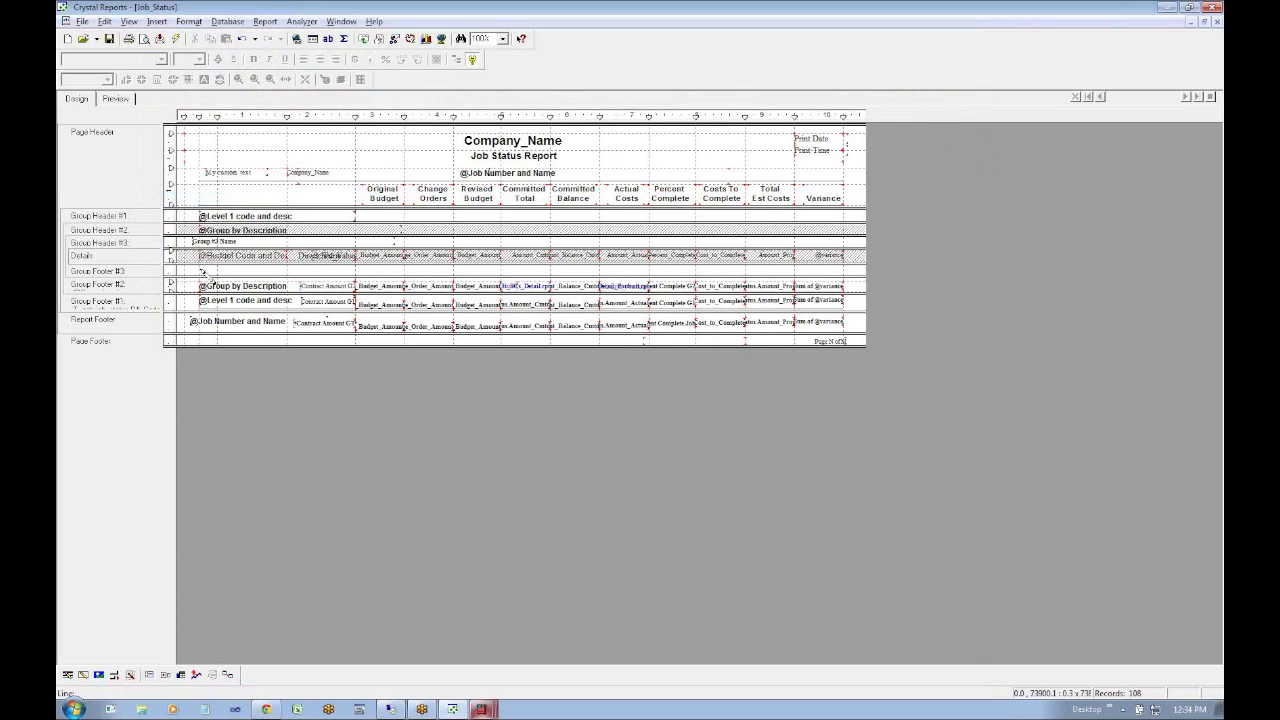
{"action": "left_click_drag", "start_coordinate": [329, 303], "coordinate": [855, 334]}
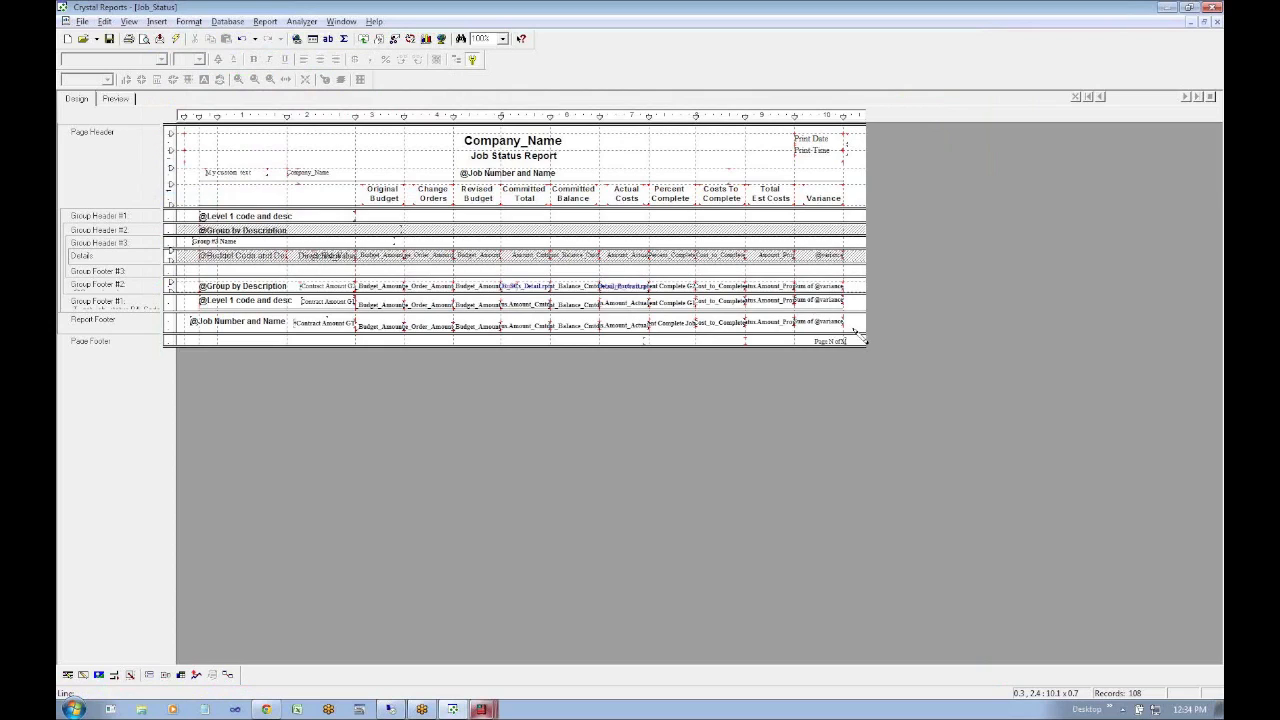
Format the new line in Group Footer #2 with the color Silver
{"action": "right_click", "coordinate": [197, 283]}
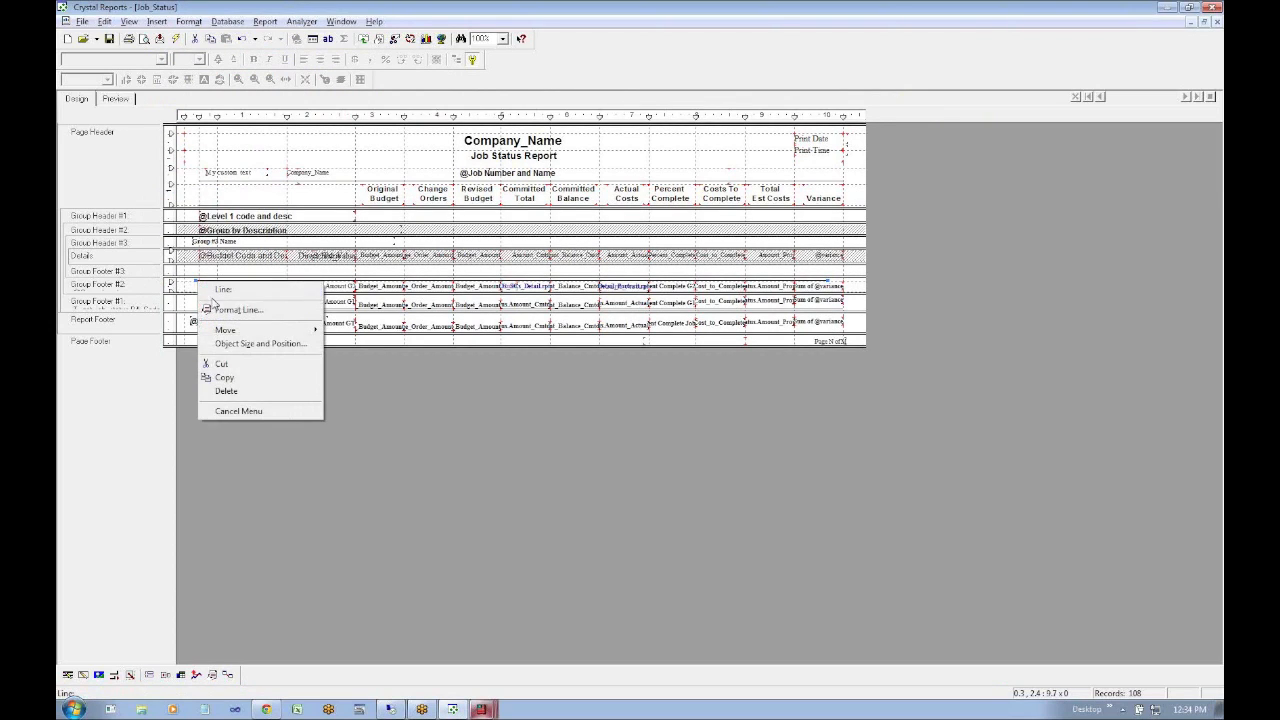
{"action": "left_click", "coordinate": [214, 306]}
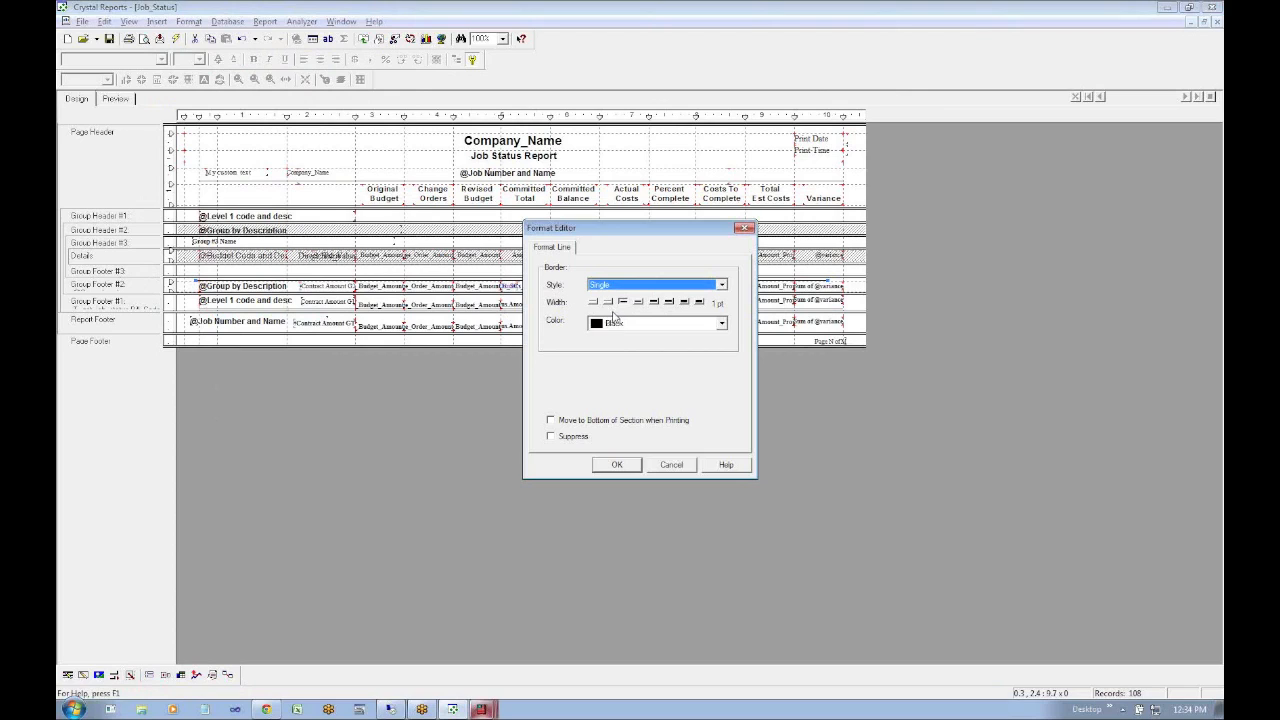
{"action": "left_click", "coordinate": [614, 316]}
{"action": "scroll", "coordinate": [722, 406], "scroll_direction": "down", "scroll_amount": 3}
{"action": "scroll", "coordinate": [610, 345], "scroll_direction": "up", "scroll_amount": 1}
{"action": "left_click", "coordinate": [607, 348]}
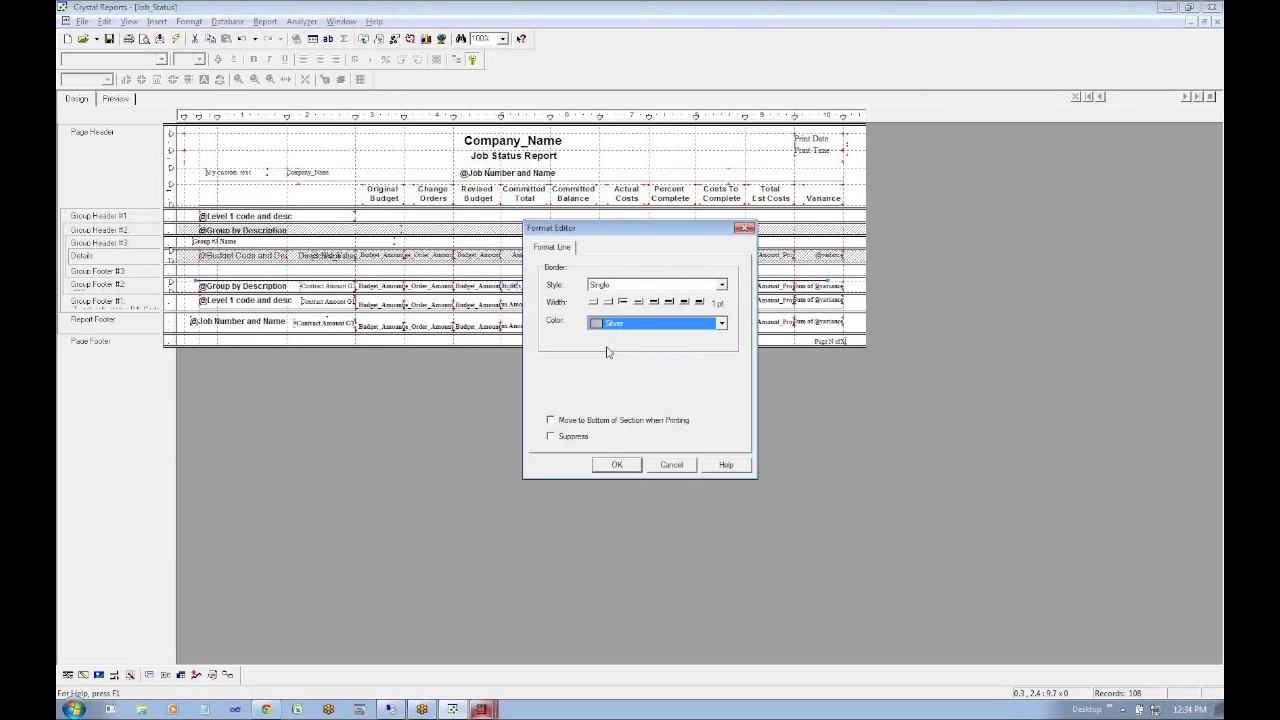
{"action": "left_click", "coordinate": [619, 466]}
Preview the report, examine the Group #3 Name field, and check in the design which field Group Header #3 uses
{"action": "left_click", "coordinate": [114, 99]}
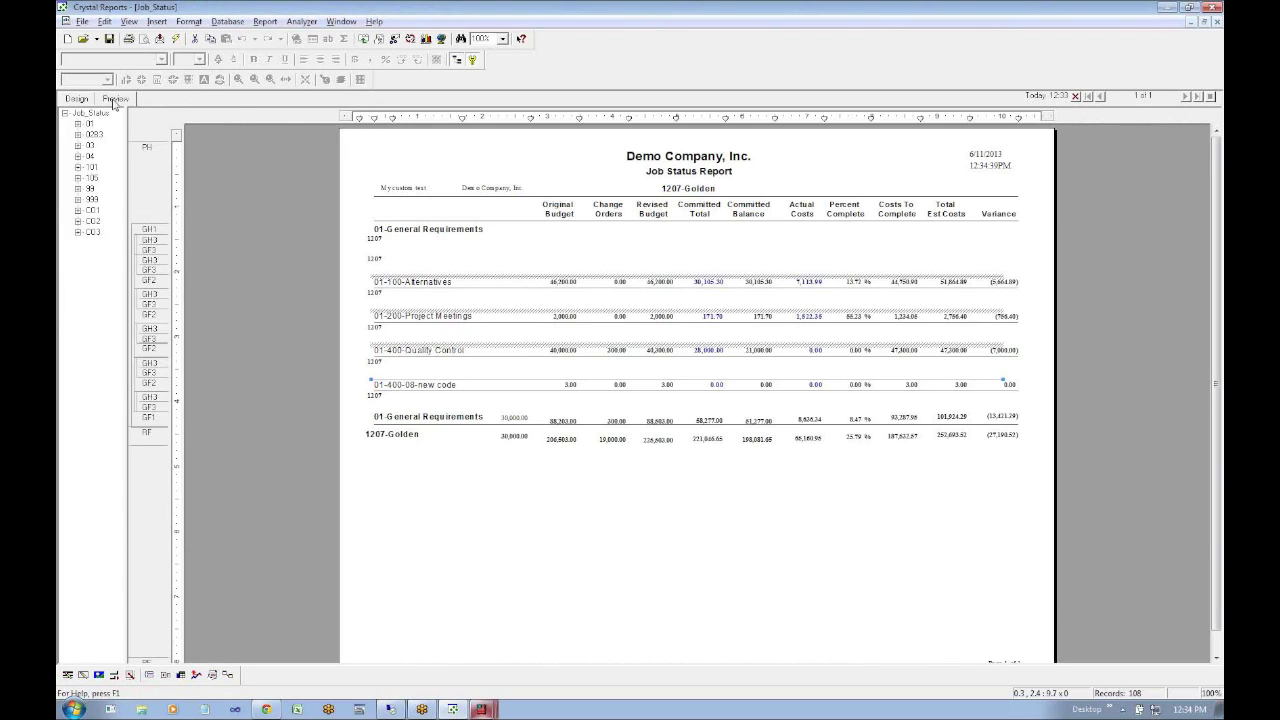
{"action": "left_click", "coordinate": [563, 259]}
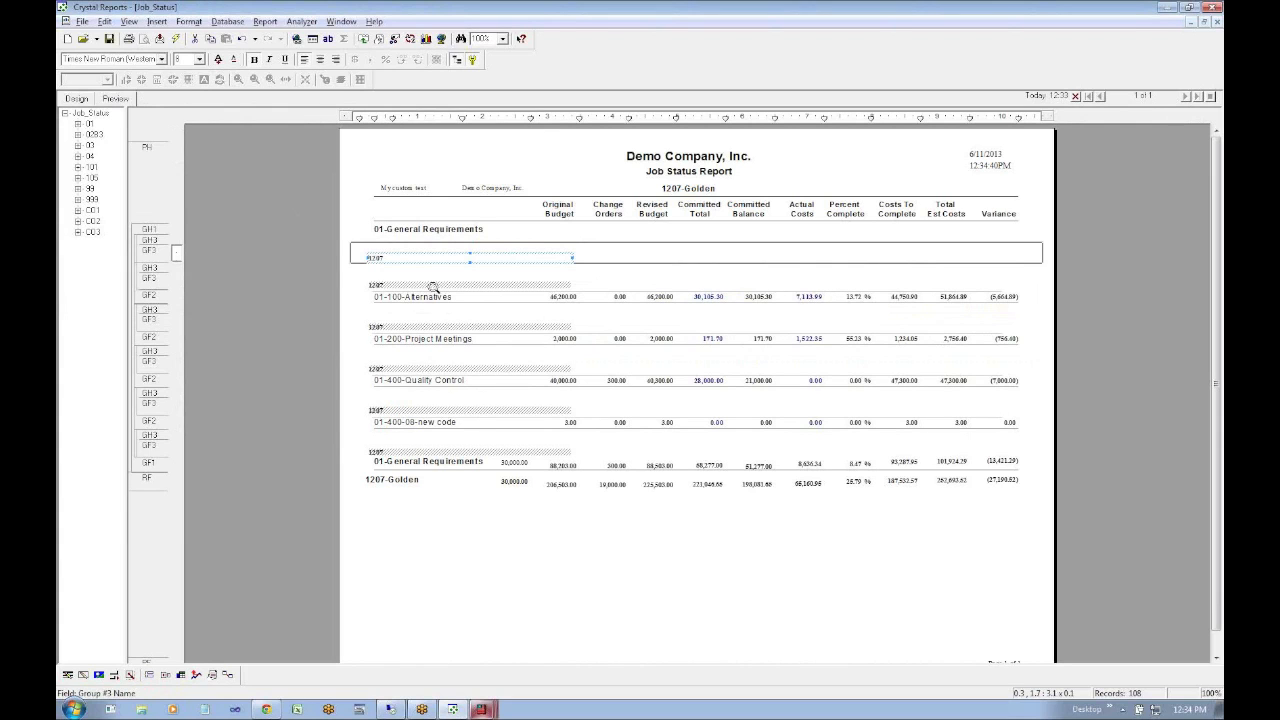
{"action": "left_click", "coordinate": [70, 98]}
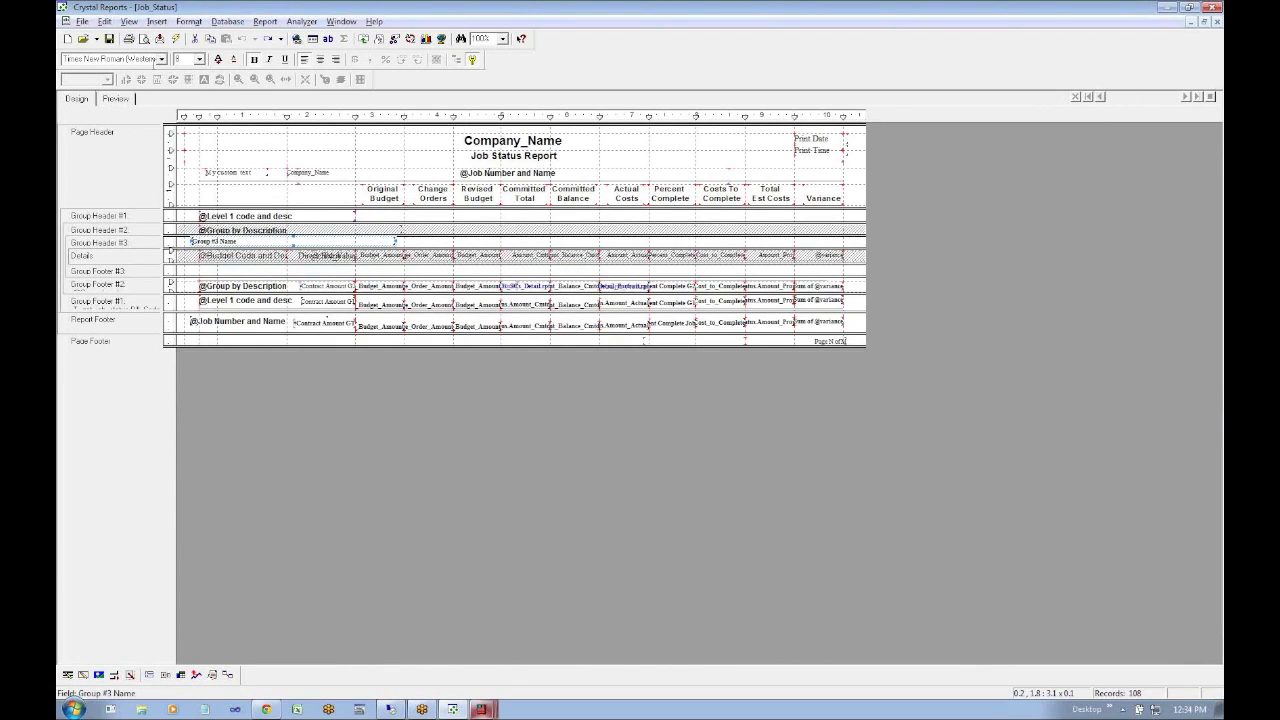
{"action": "right_click", "coordinate": [125, 245]}
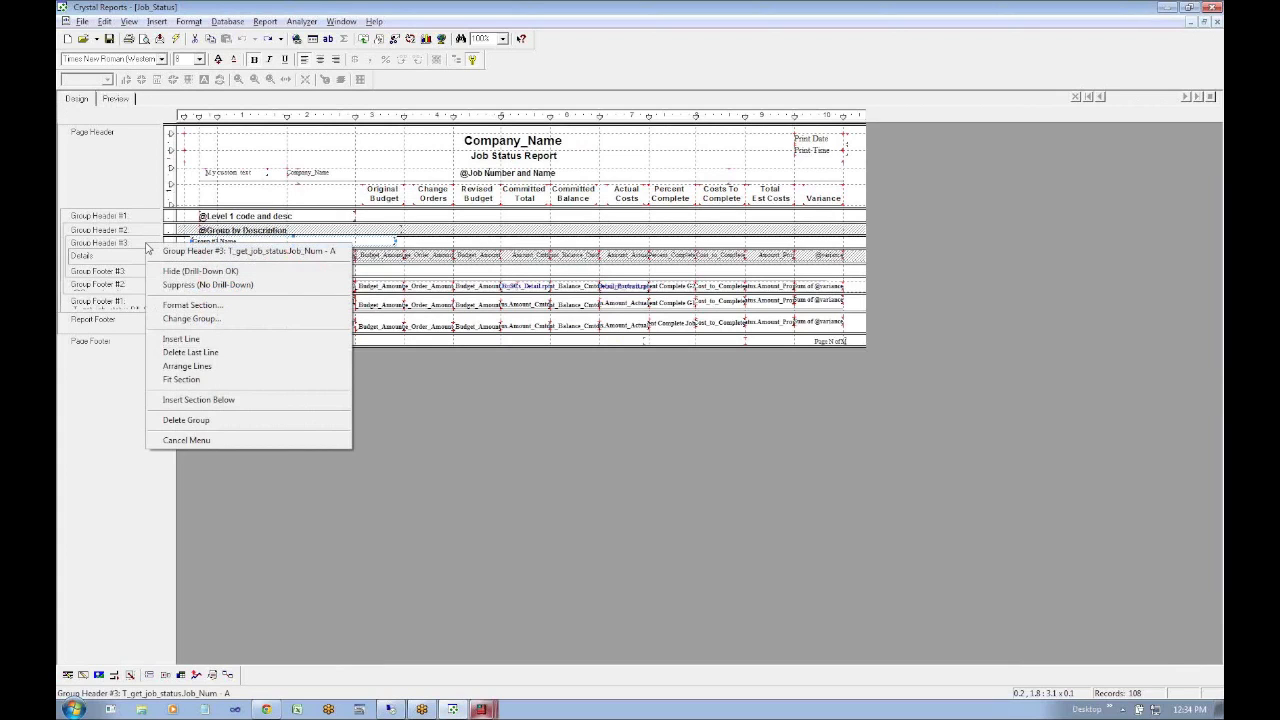
{"action": "left_click", "coordinate": [125, 245]}
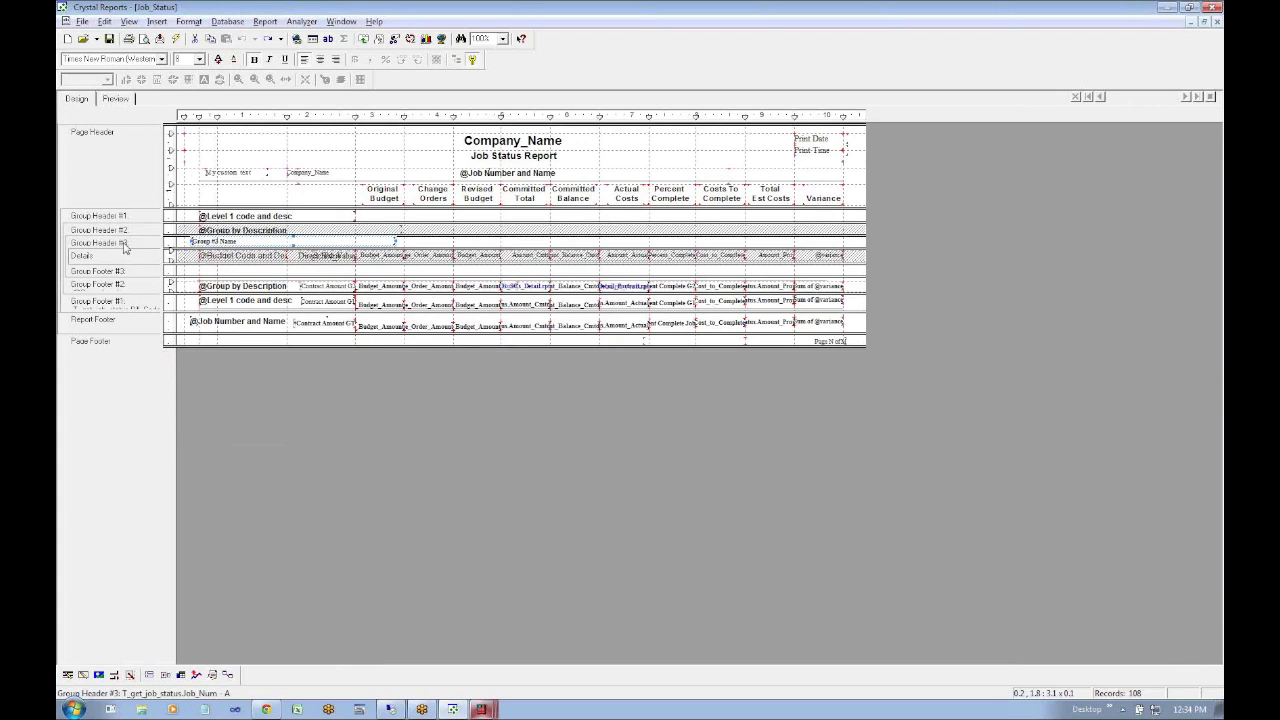
Move the Job_Num group up two places to the first position in the report's group order
{"action": "left_click", "coordinate": [265, 21]}
{"action": "left_click", "coordinate": [306, 137]}
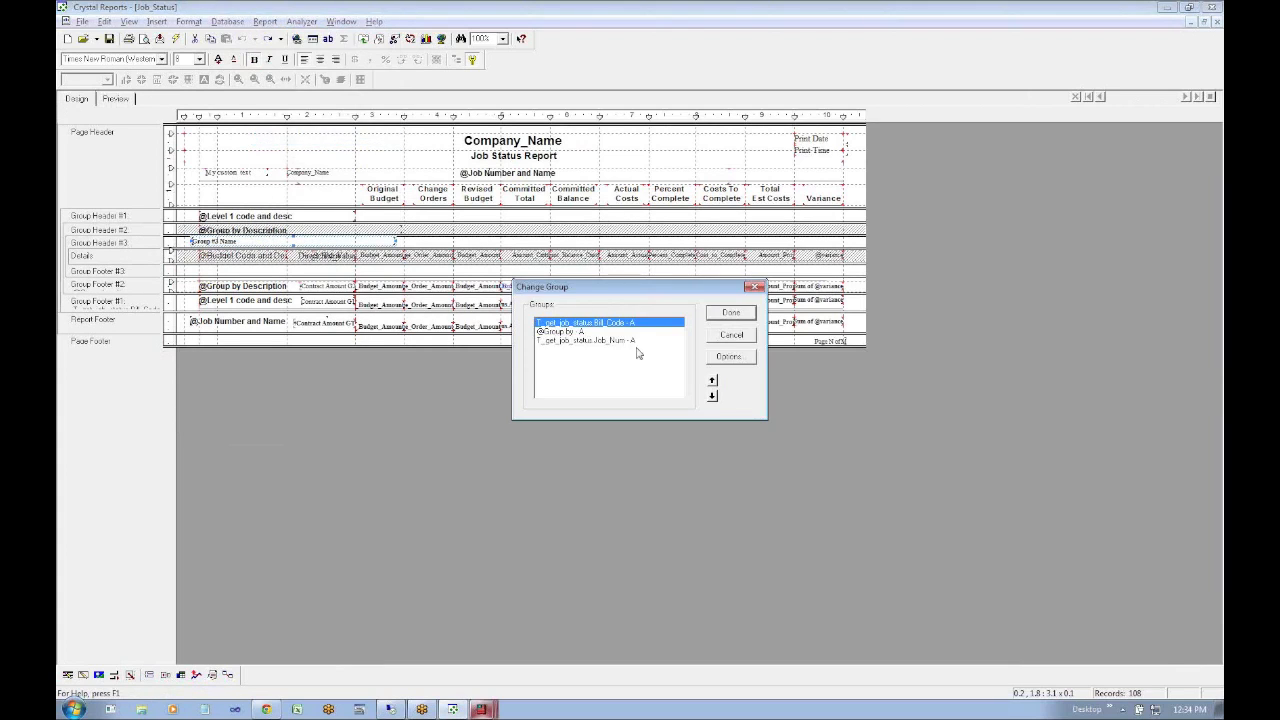
{"action": "left_click", "coordinate": [622, 342]}
{"action": "left_click", "coordinate": [712, 381]}
{"action": "left_click", "coordinate": [712, 381]}
{"action": "left_click", "coordinate": [729, 314]}
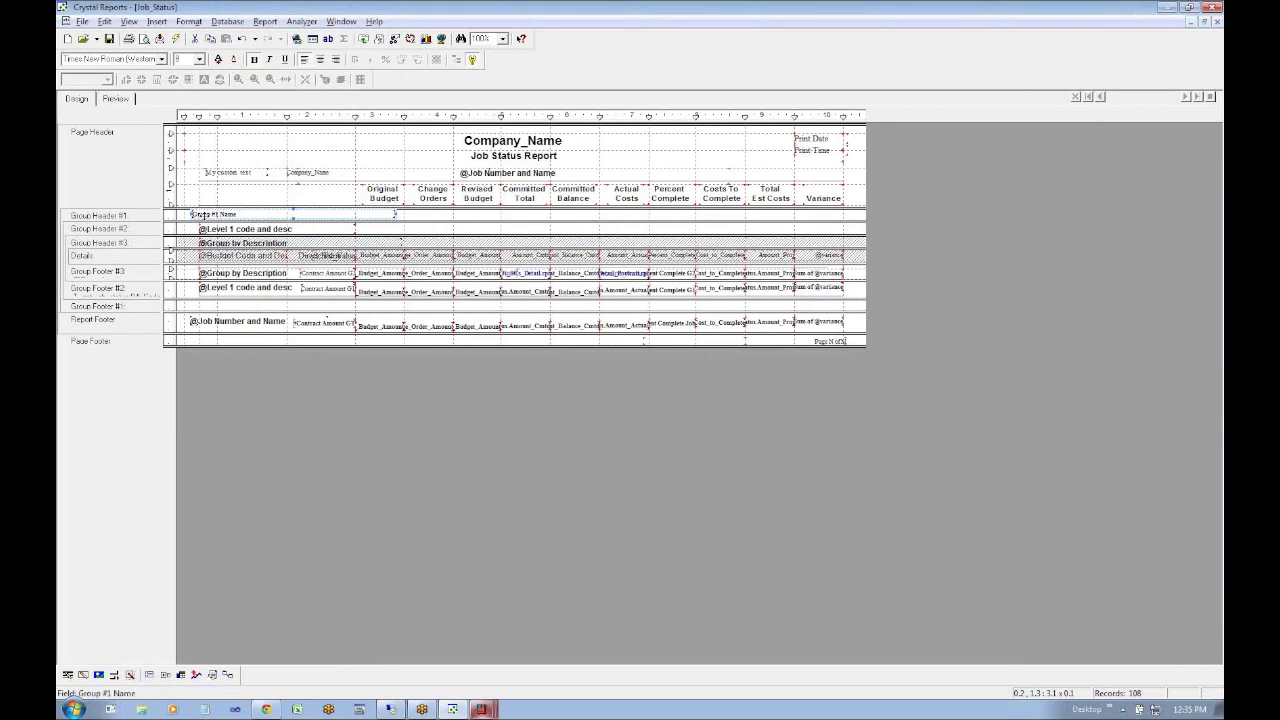
Check which database fields Group Header #1 and Group Header #2 are based on
{"action": "right_click", "coordinate": [118, 216]}
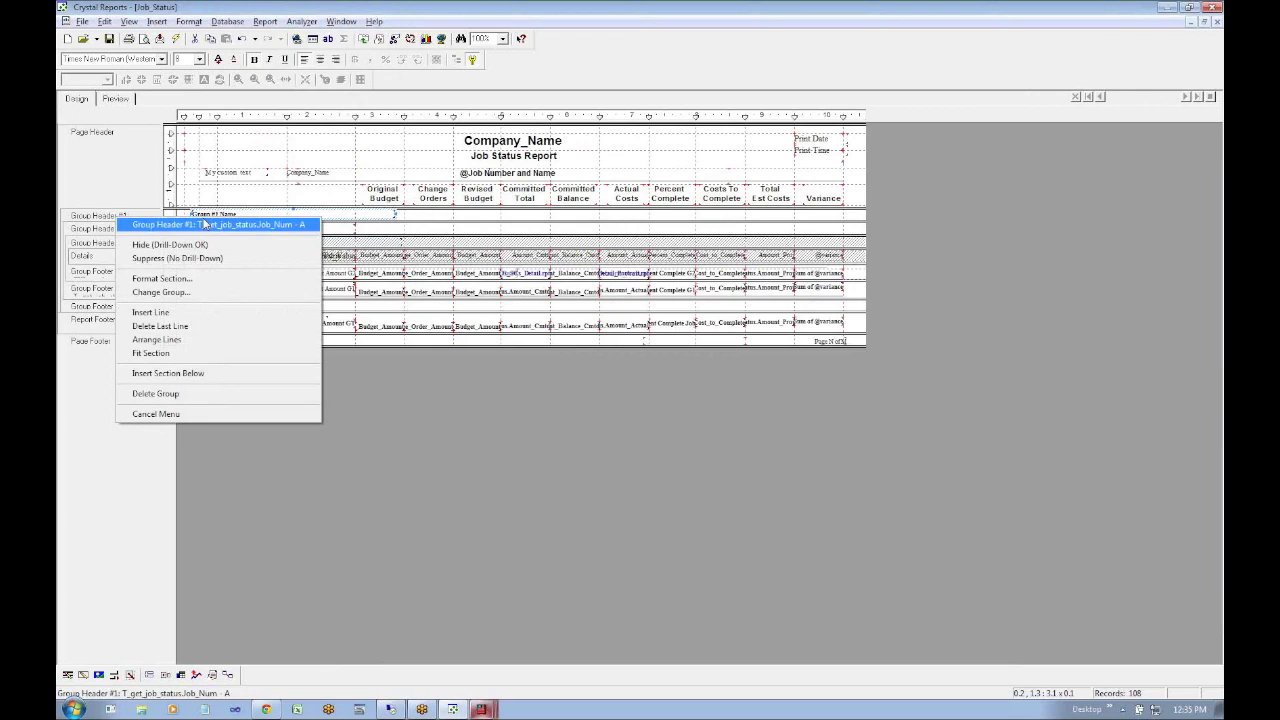
{"action": "right_click", "coordinate": [105, 228]}
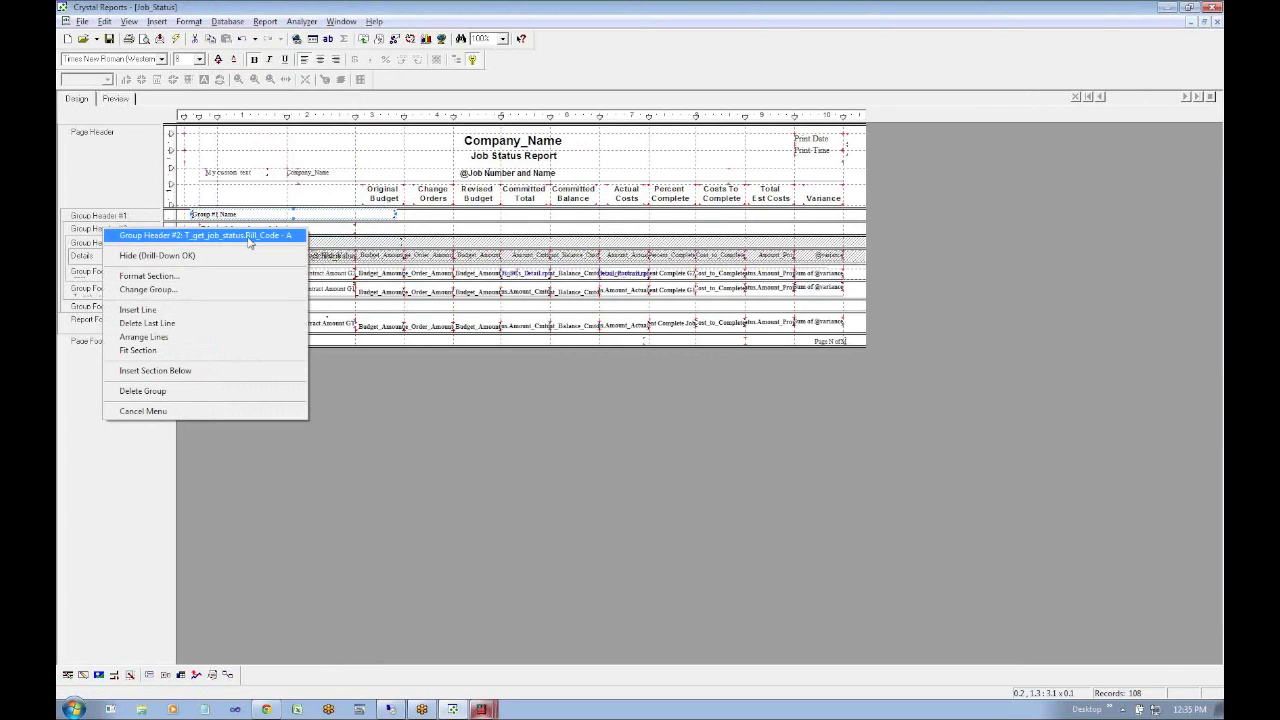
{"action": "left_click", "coordinate": [82, 249]}
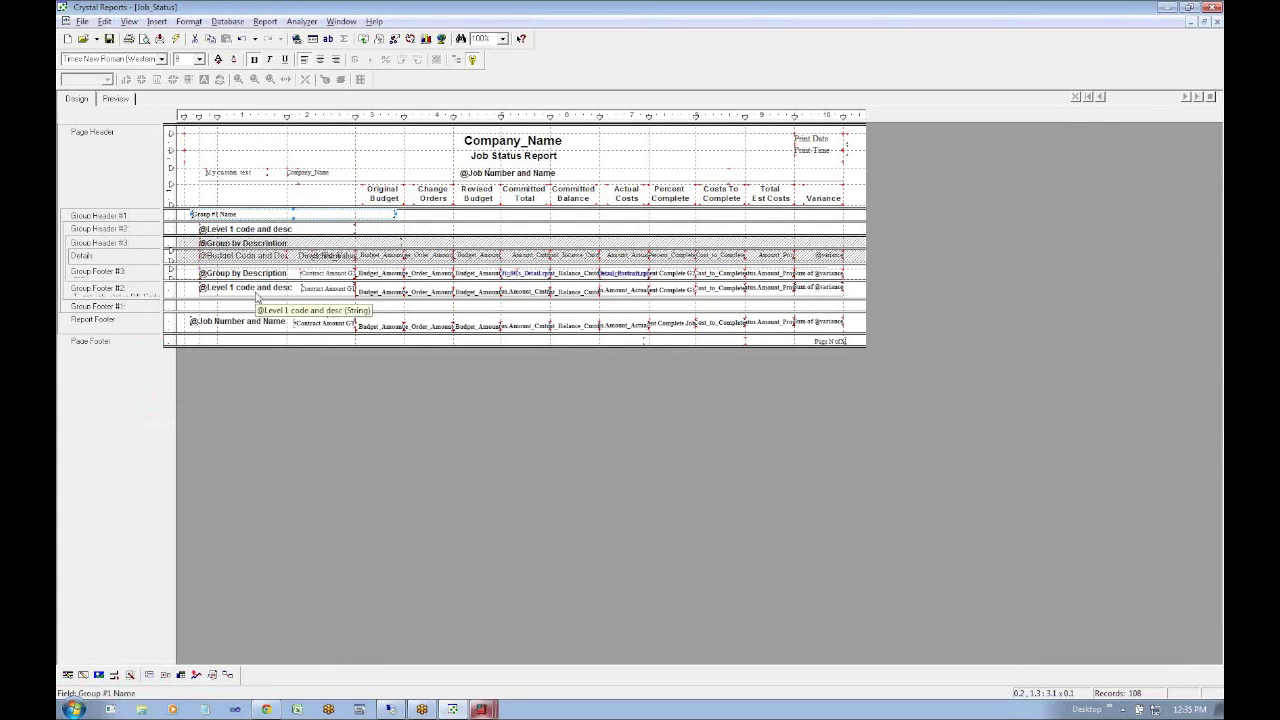
Switch to the agenda spreadsheet and review the Adding Text, Changing Group Order and Filtering reports topics
{"action": "key", "text": "alt+Tab"}
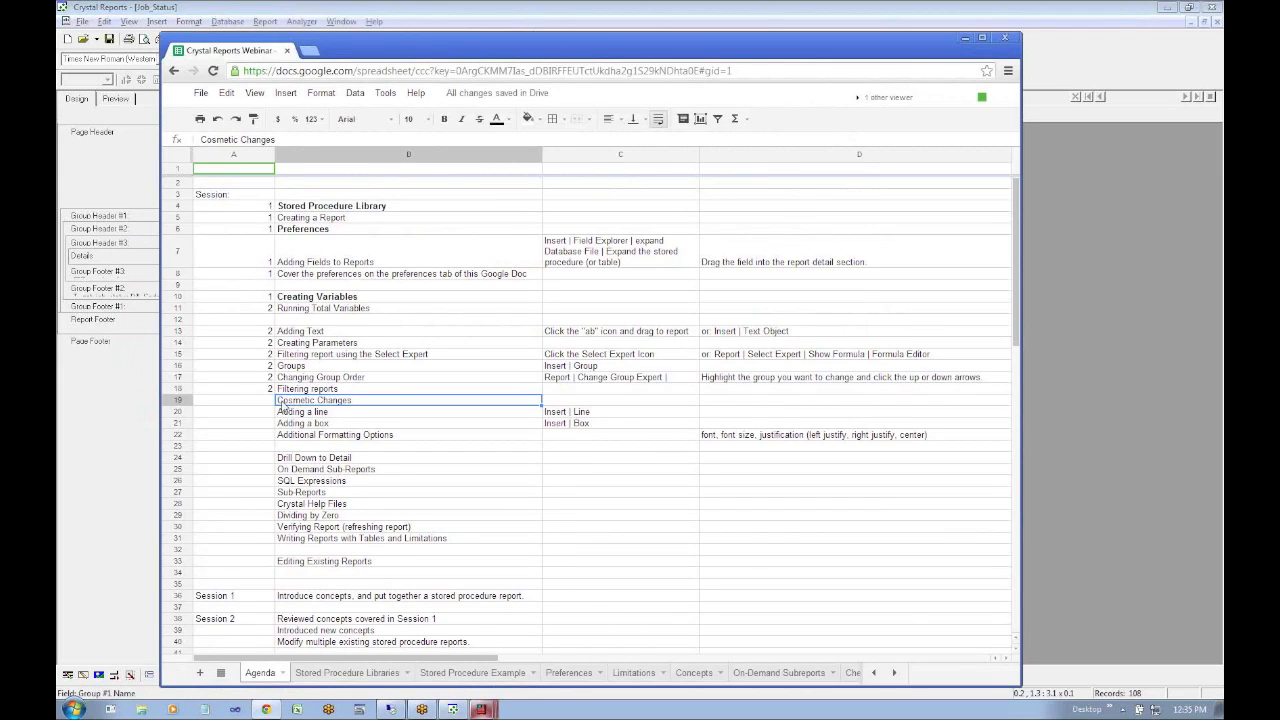
{"action": "left_click", "coordinate": [297, 333]}
{"action": "left_click", "coordinate": [300, 378]}
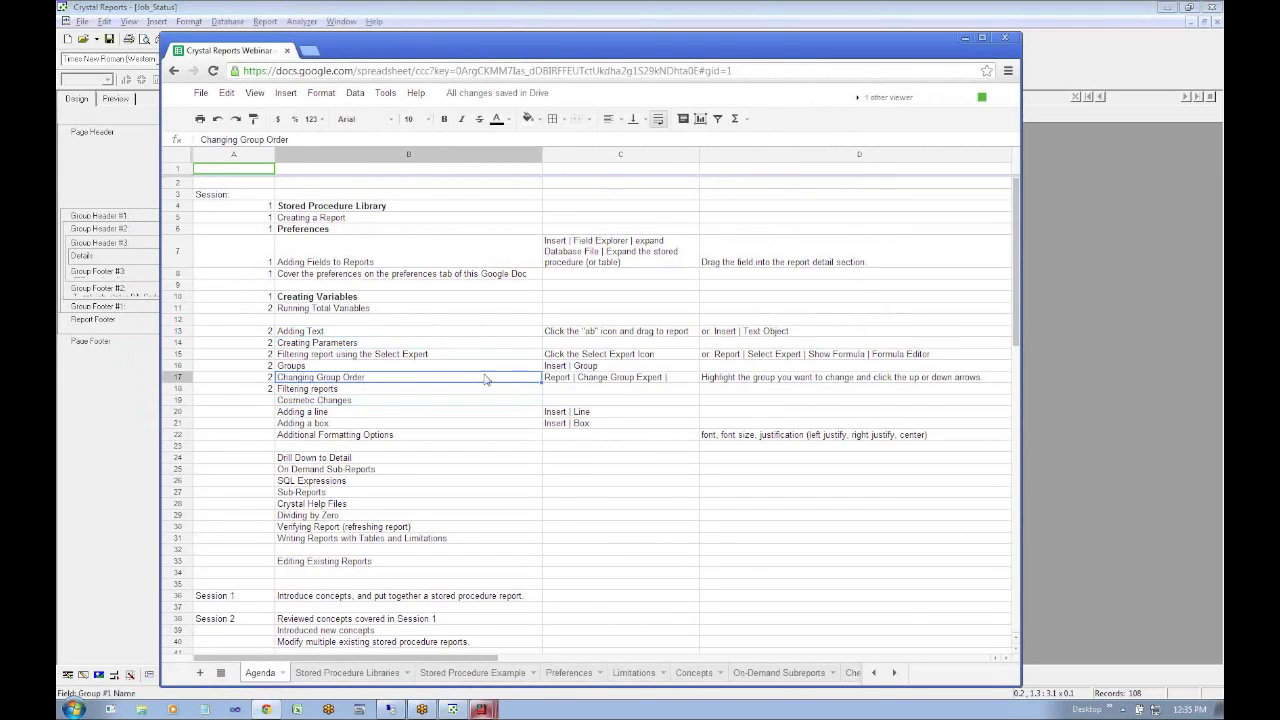
{"action": "left_click", "coordinate": [410, 388]}
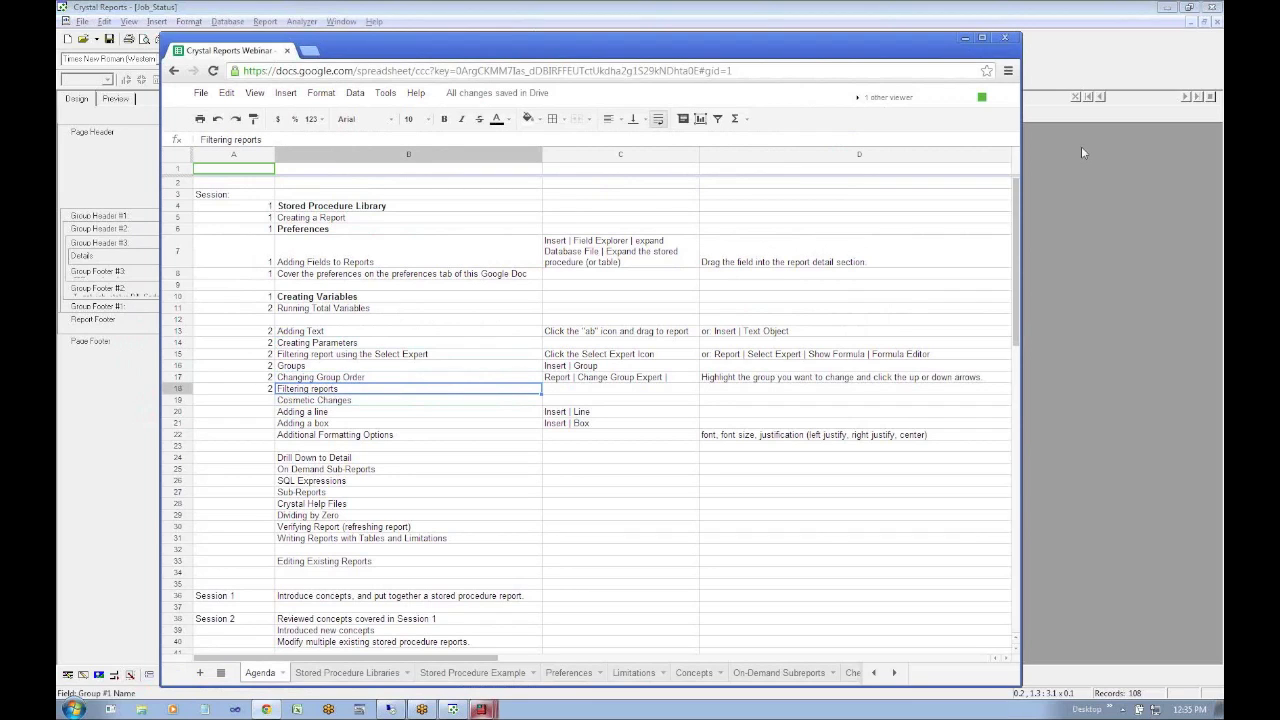